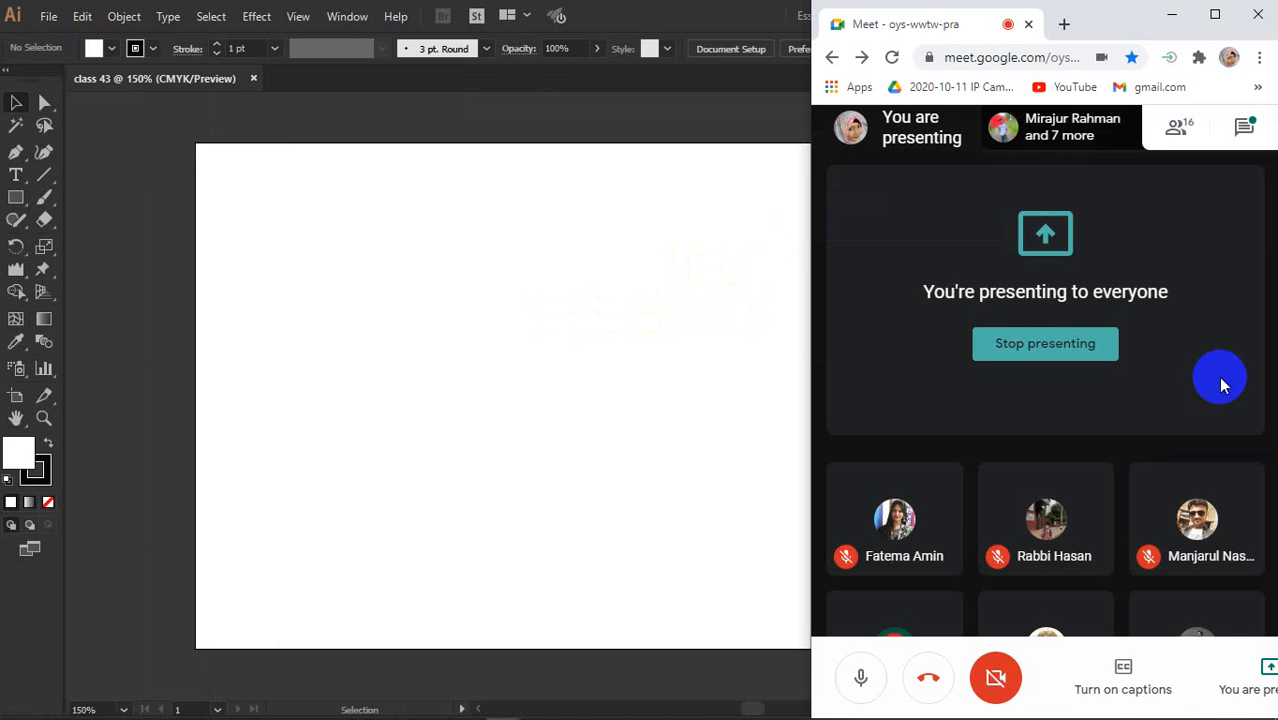
Review the list of participants in the Google Meet call, close it, and switch back to Illustrator.
{"action": "left_click", "coordinate": [1179, 127]}
{"action": "scroll", "coordinate": [1179, 337], "scroll_direction": "down", "scroll_amount": 2}
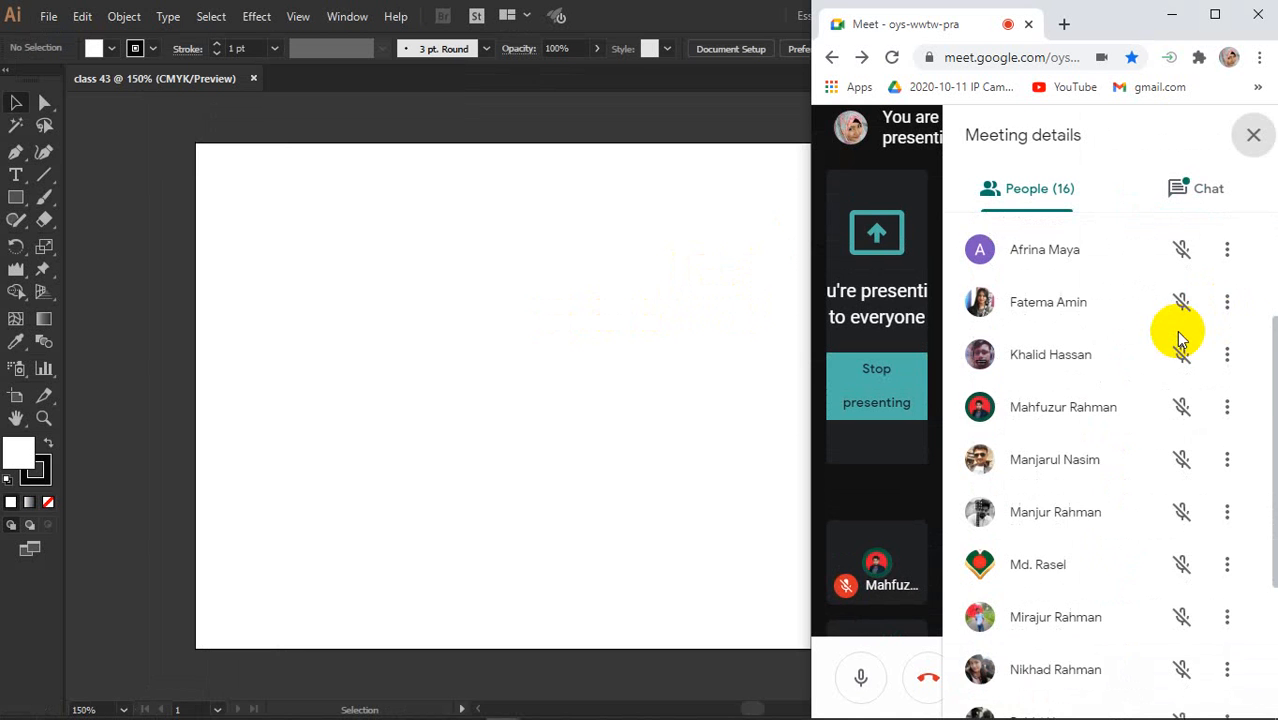
{"action": "scroll", "coordinate": [1177, 335], "scroll_direction": "down", "scroll_amount": 3}
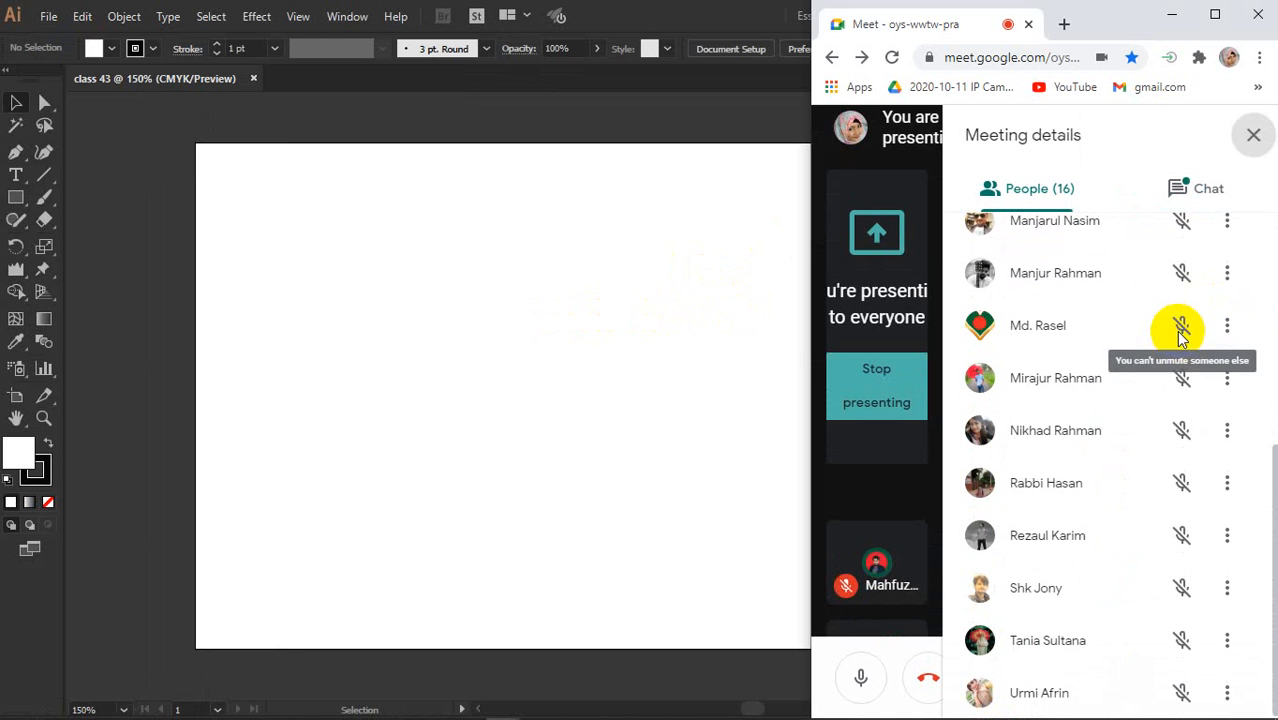
{"action": "left_click", "coordinate": [1252, 137]}
{"action": "left_click", "coordinate": [596, 354]}
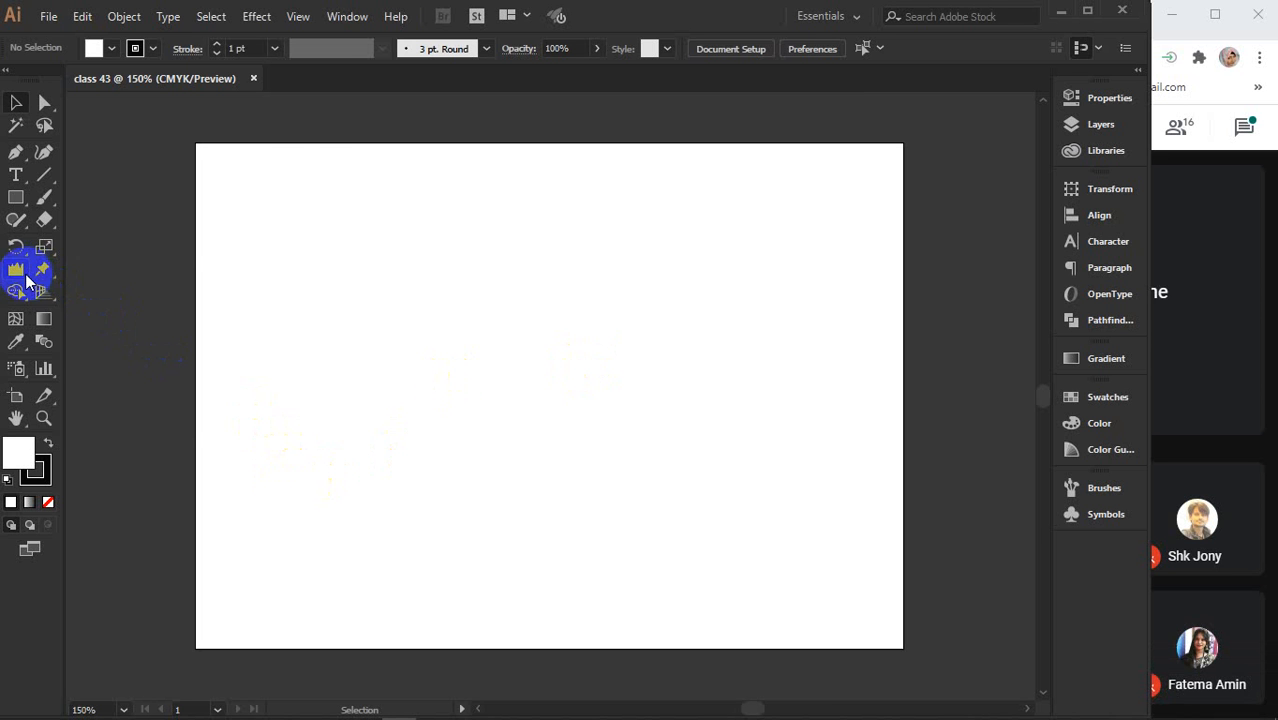
Draw a large unfilled spiral across the artboard with the Spiral tool and move it slightly downward.
{"action": "left_click_drag", "start_coordinate": [15, 273], "coordinate": [85, 270]}
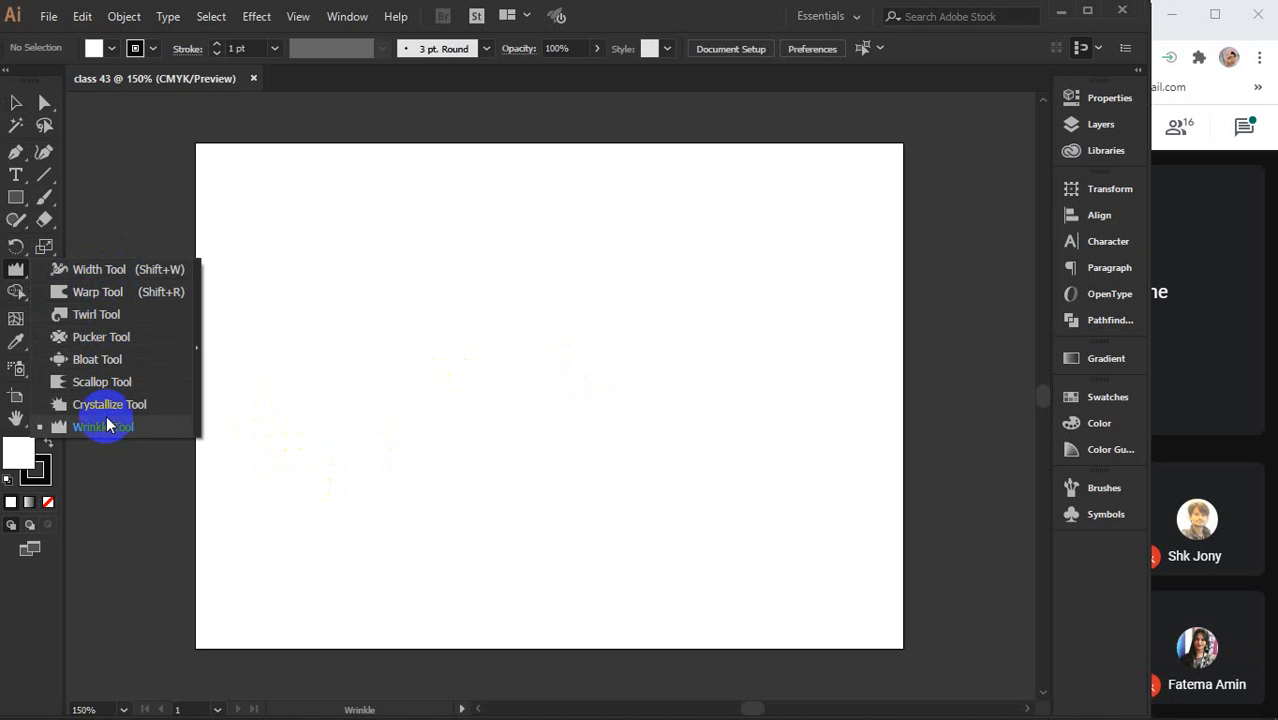
{"action": "left_click", "coordinate": [112, 272]}
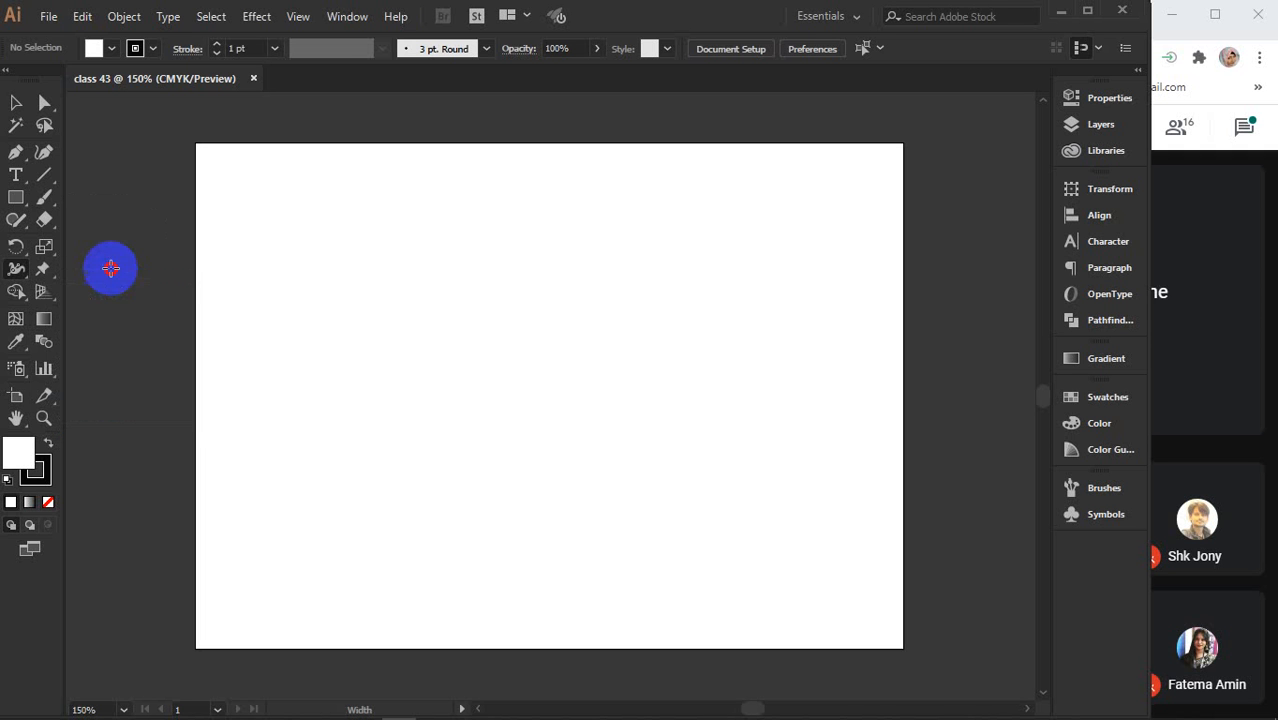
{"action": "left_click", "coordinate": [43, 180]}
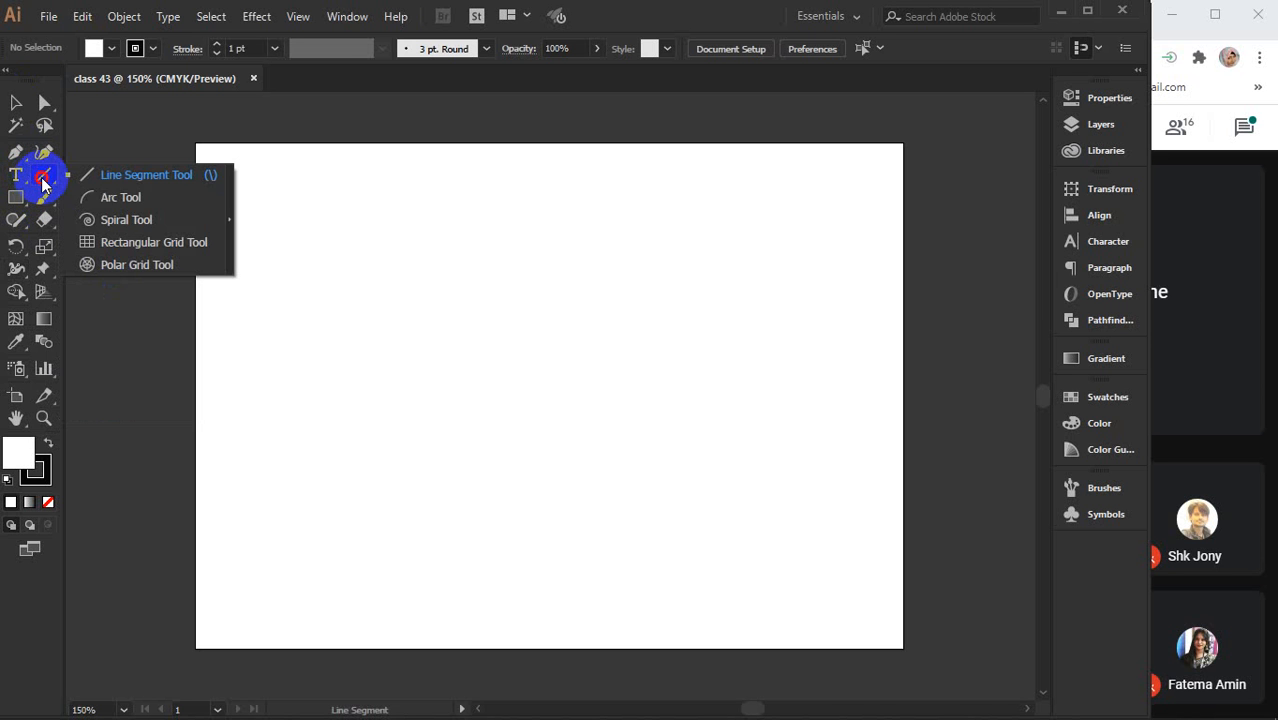
{"action": "left_click", "coordinate": [115, 222]}
{"action": "left_click_drag", "start_coordinate": [684, 276], "coordinate": [434, 508]}
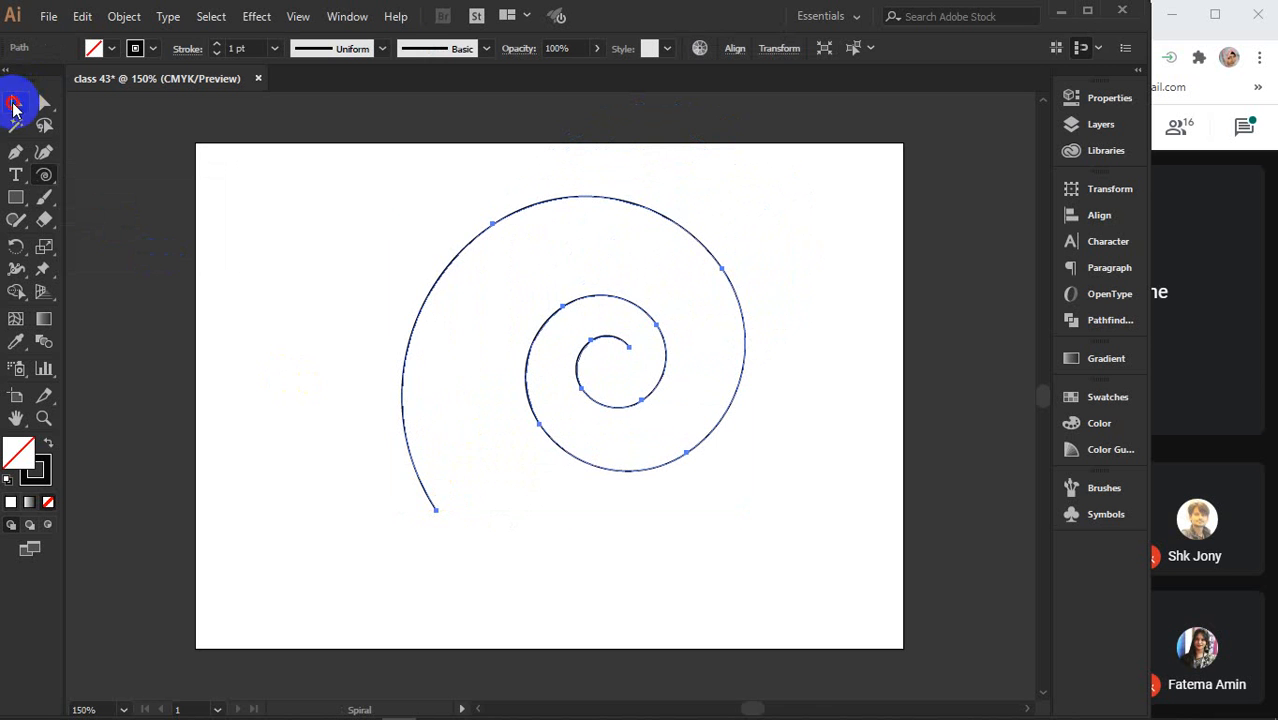
{"action": "left_click", "coordinate": [14, 104]}
{"action": "left_click_drag", "start_coordinate": [655, 225], "coordinate": [650, 248]}
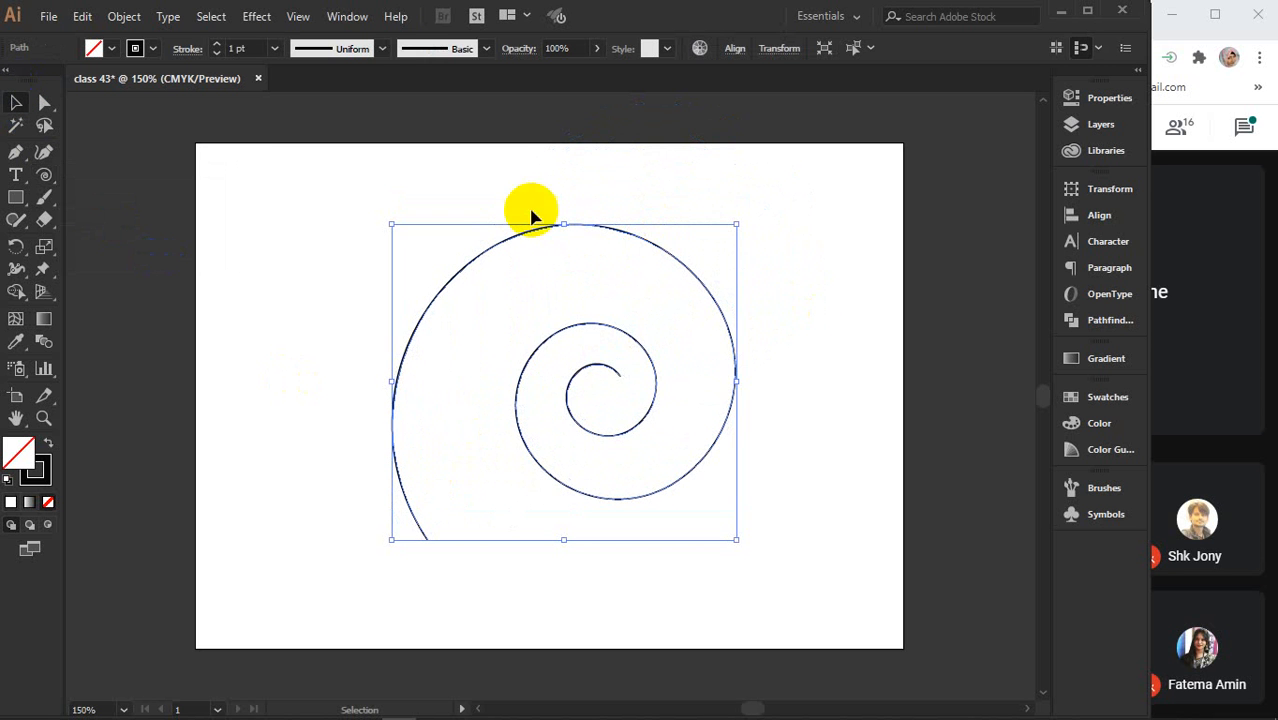
Apply the wavy tapering width profile at the end of the list to the spiral, and delete that profile from the list.
{"action": "left_click", "coordinate": [383, 50]}
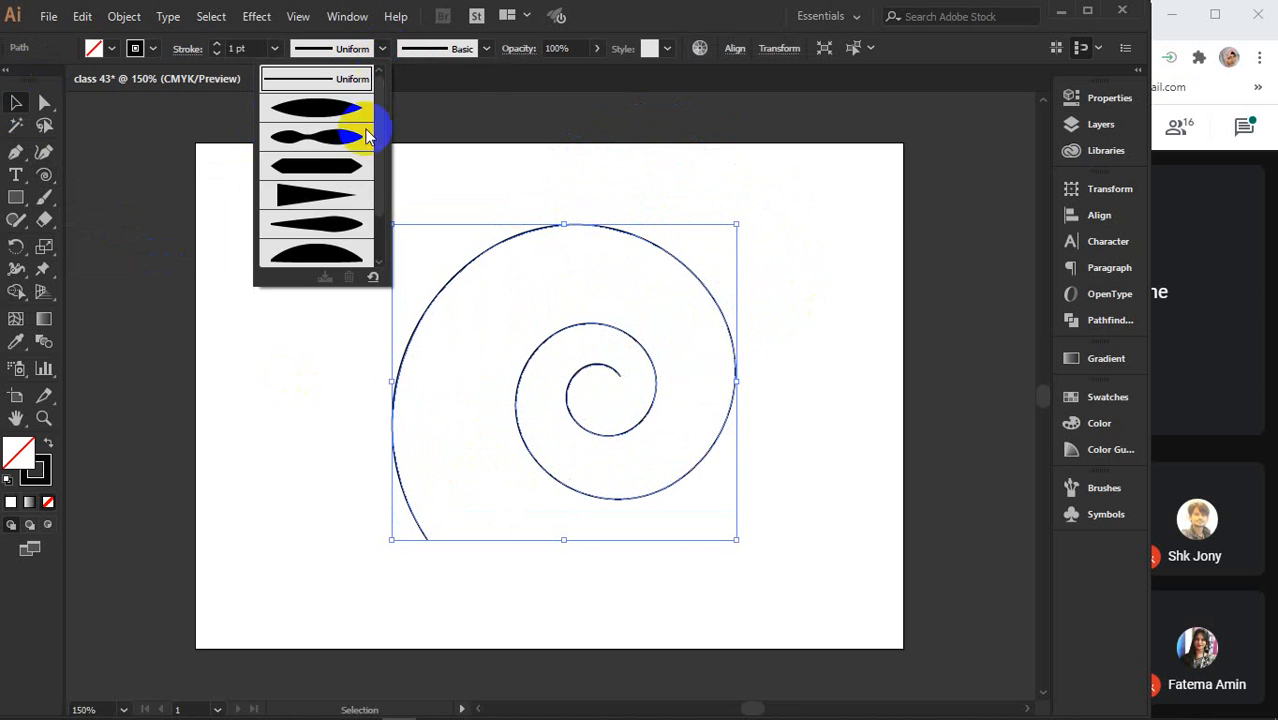
{"action": "scroll", "coordinate": [322, 187], "scroll_direction": "down", "scroll_amount": 2}
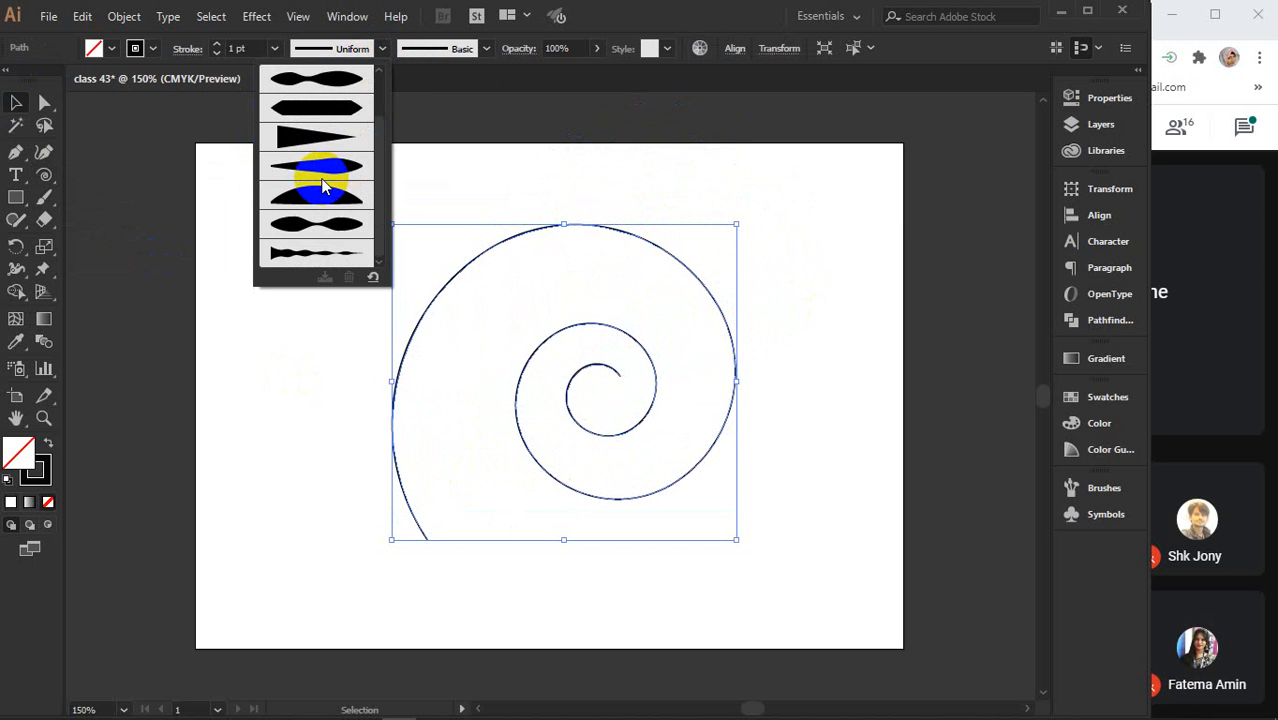
{"action": "left_click", "coordinate": [338, 250]}
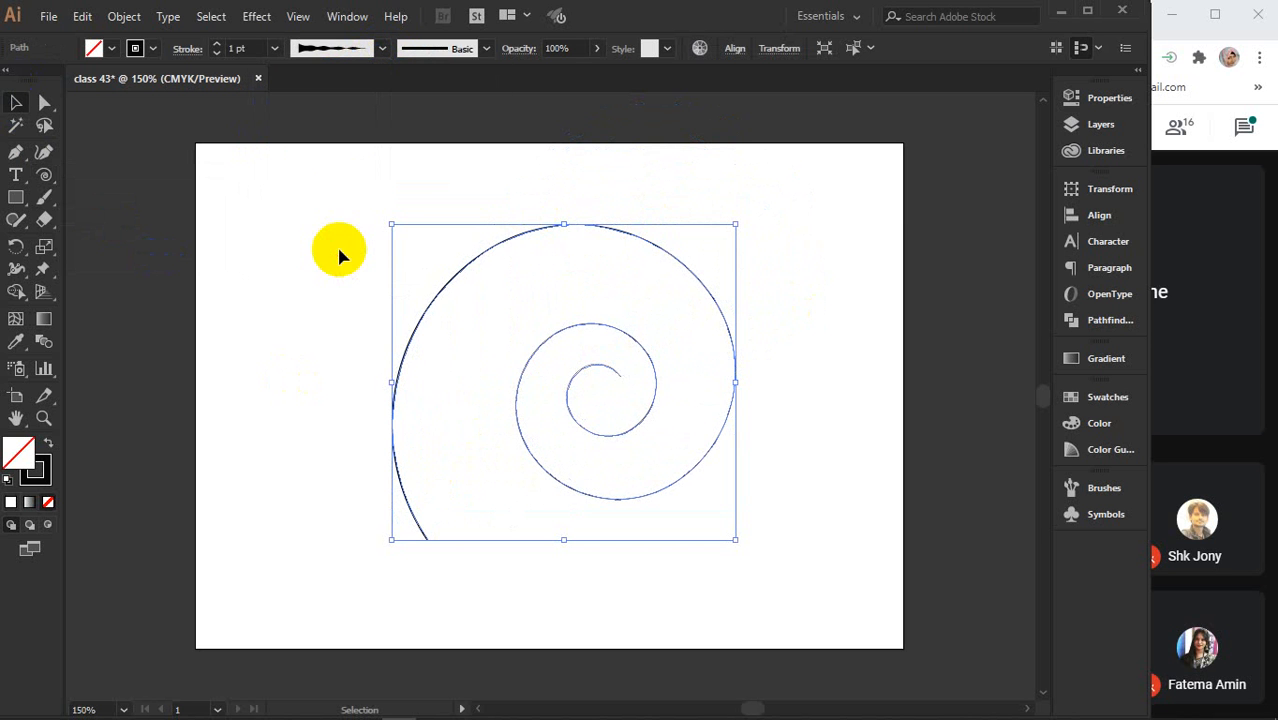
{"action": "left_click", "coordinate": [381, 50]}
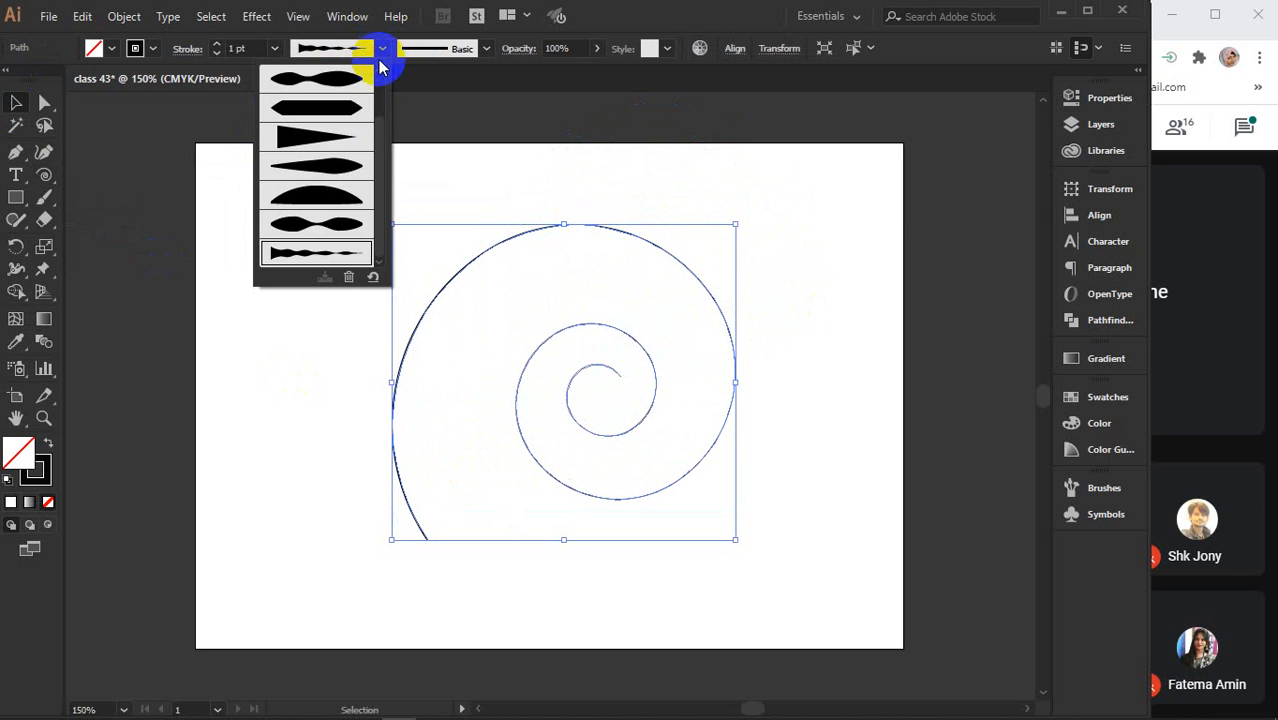
{"action": "left_click", "coordinate": [348, 278]}
{"action": "left_click", "coordinate": [555, 393]}
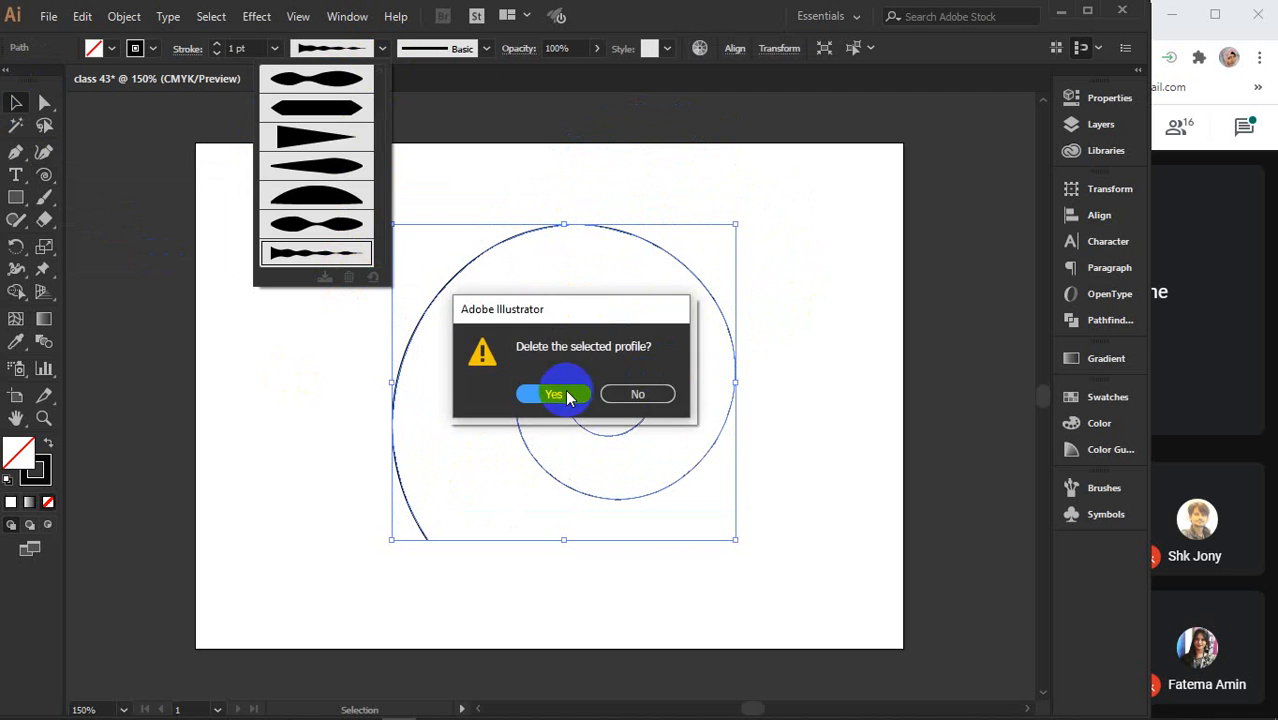
Apply the last remaining profile, the symmetric double-bulge shape, to the spiral and delete it from the width profile list.
{"action": "left_click", "coordinate": [381, 50]}
{"action": "left_click", "coordinate": [319, 253]}
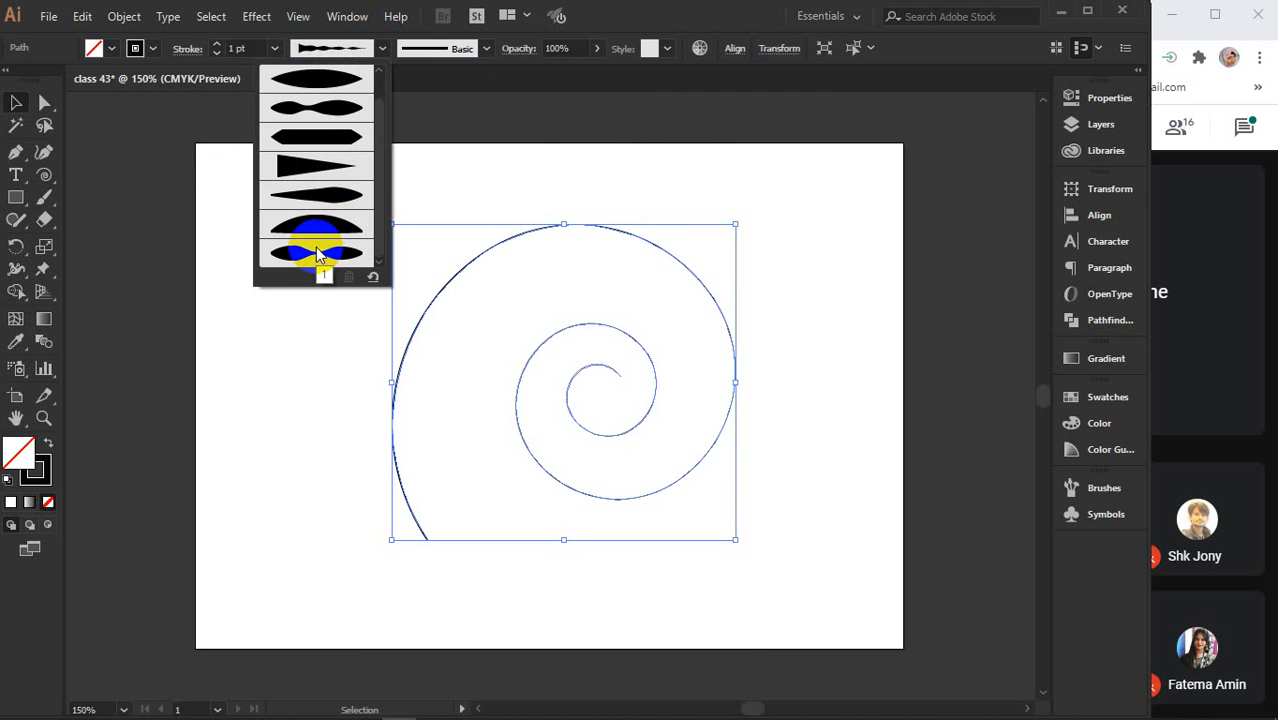
{"action": "left_click", "coordinate": [328, 258]}
{"action": "left_click", "coordinate": [381, 48]}
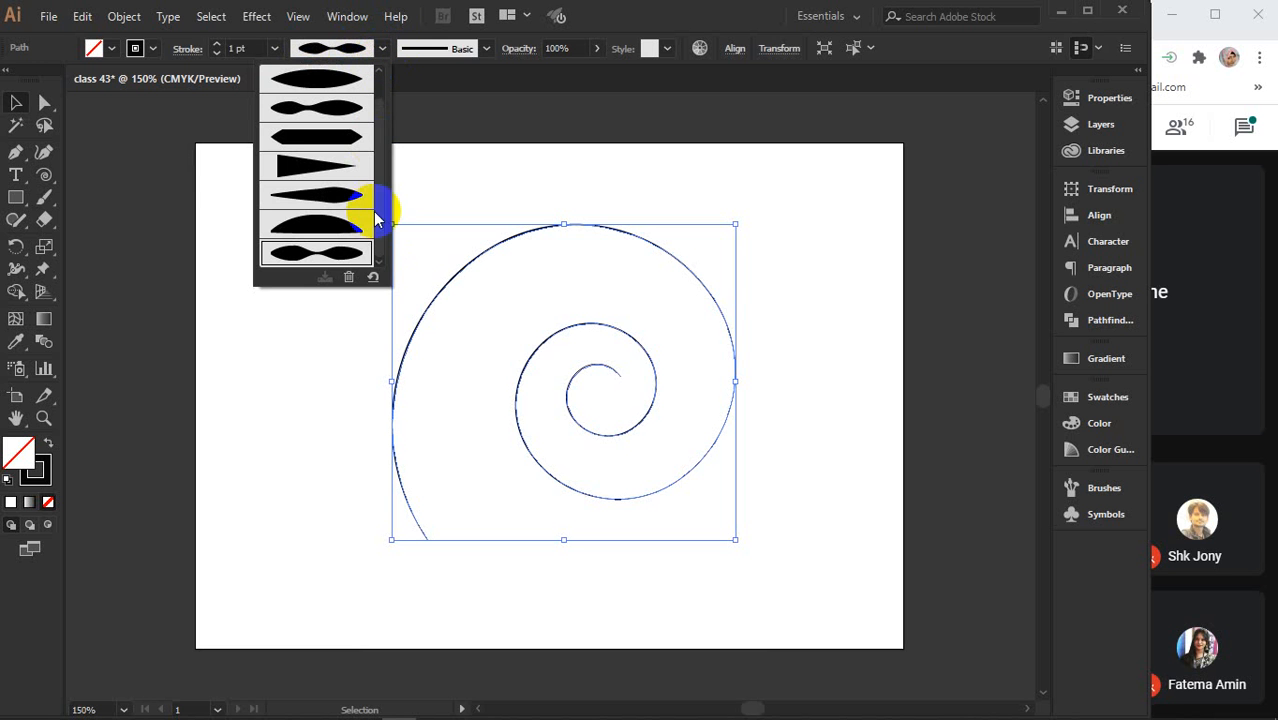
{"action": "left_click", "coordinate": [348, 279]}
{"action": "left_click", "coordinate": [560, 393]}
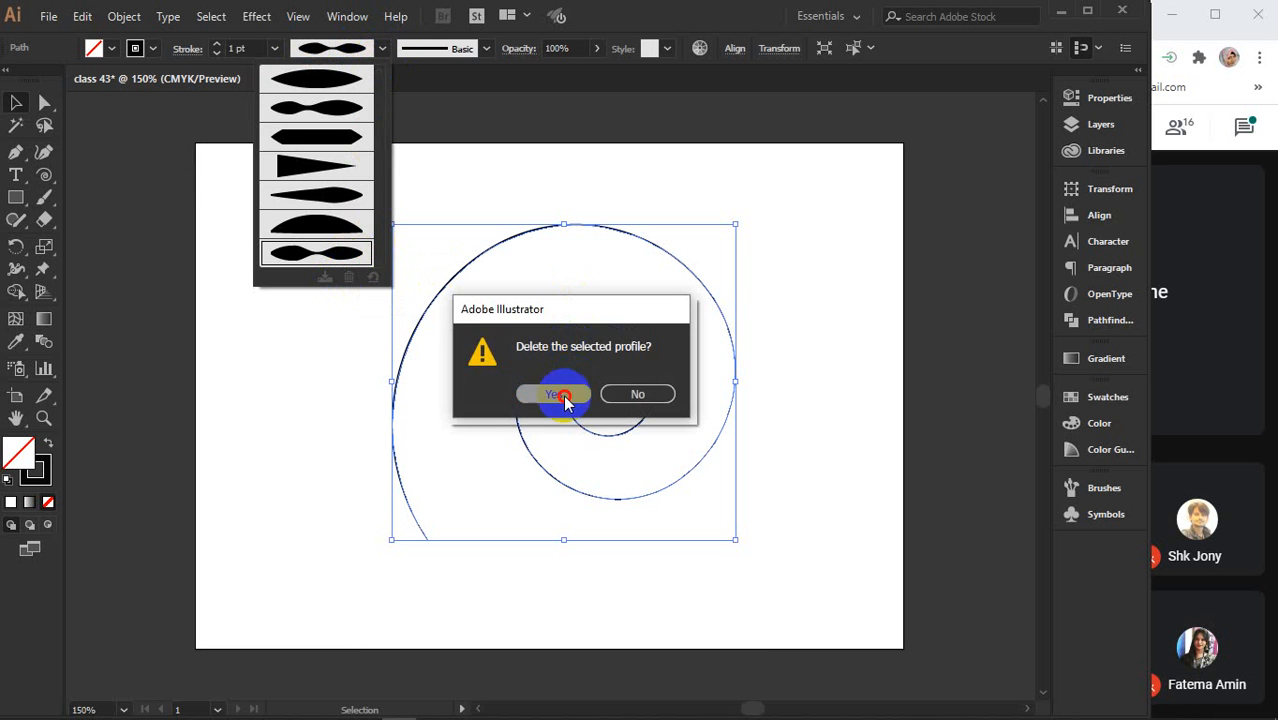
Restore the spiral's stroke to the Uniform width profile and activate the Width tool.
{"action": "left_click", "coordinate": [381, 48]}
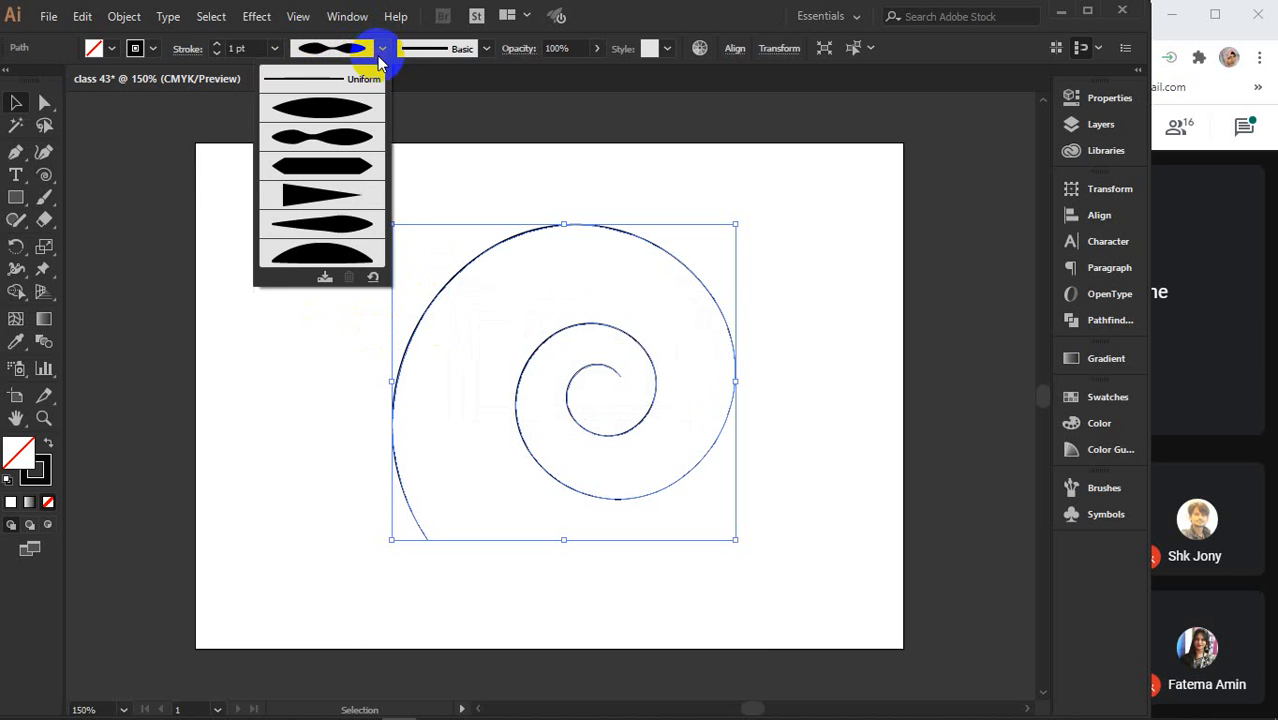
{"action": "left_click", "coordinate": [324, 90]}
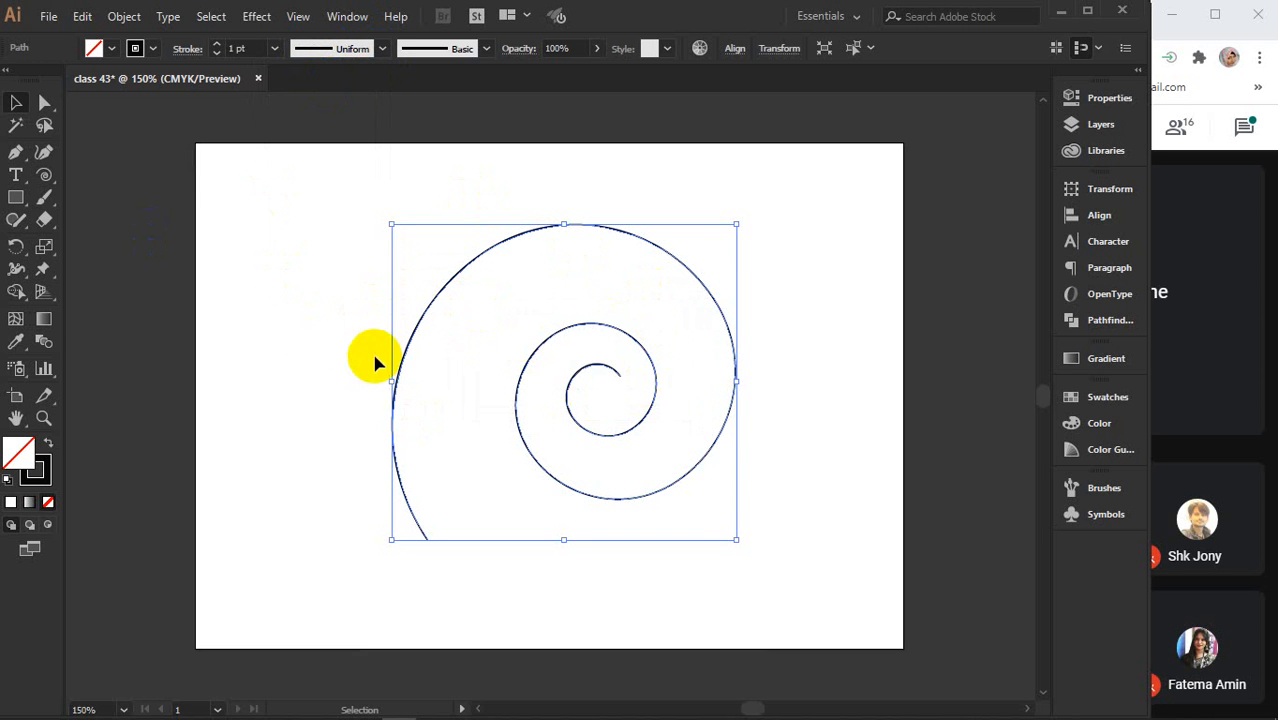
{"action": "left_click", "coordinate": [12, 268]}
{"action": "left_click", "coordinate": [94, 262]}
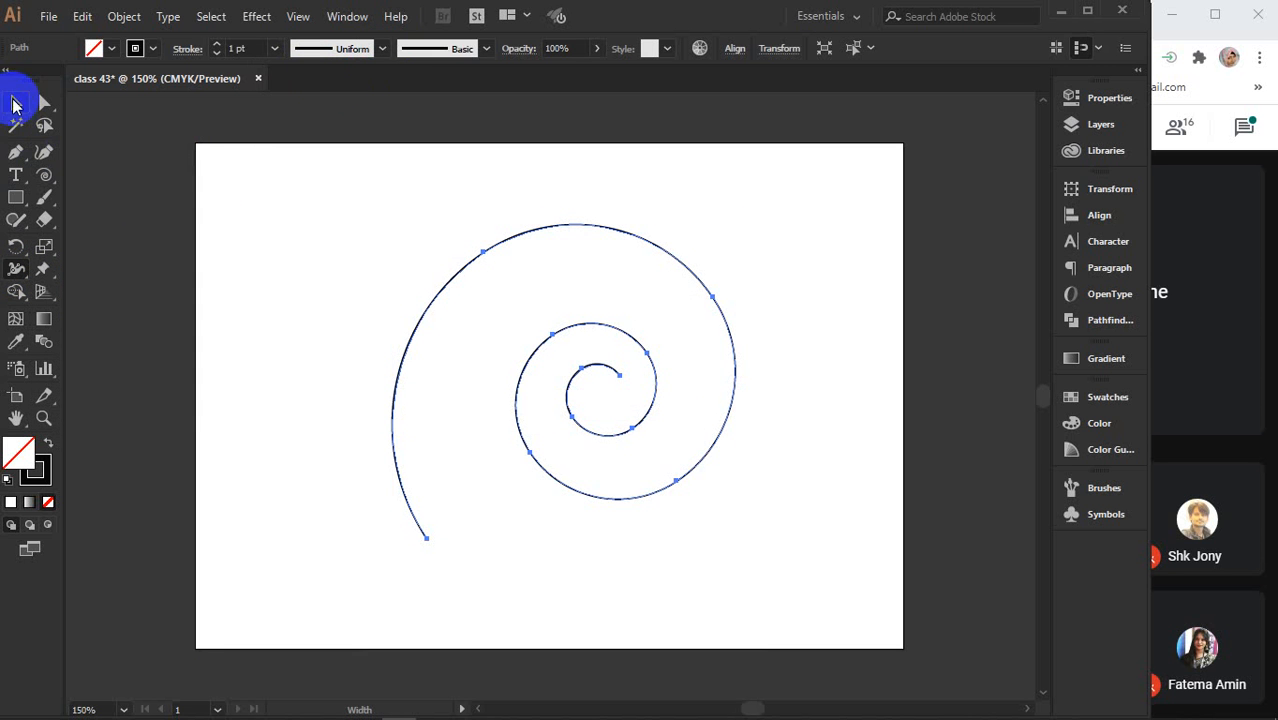
Raise the spiral's stroke weight to 25 pt and bring it back down to 1 pt.
{"action": "scroll", "coordinate": [247, 49], "scroll_direction": "up", "scroll_amount": 20}
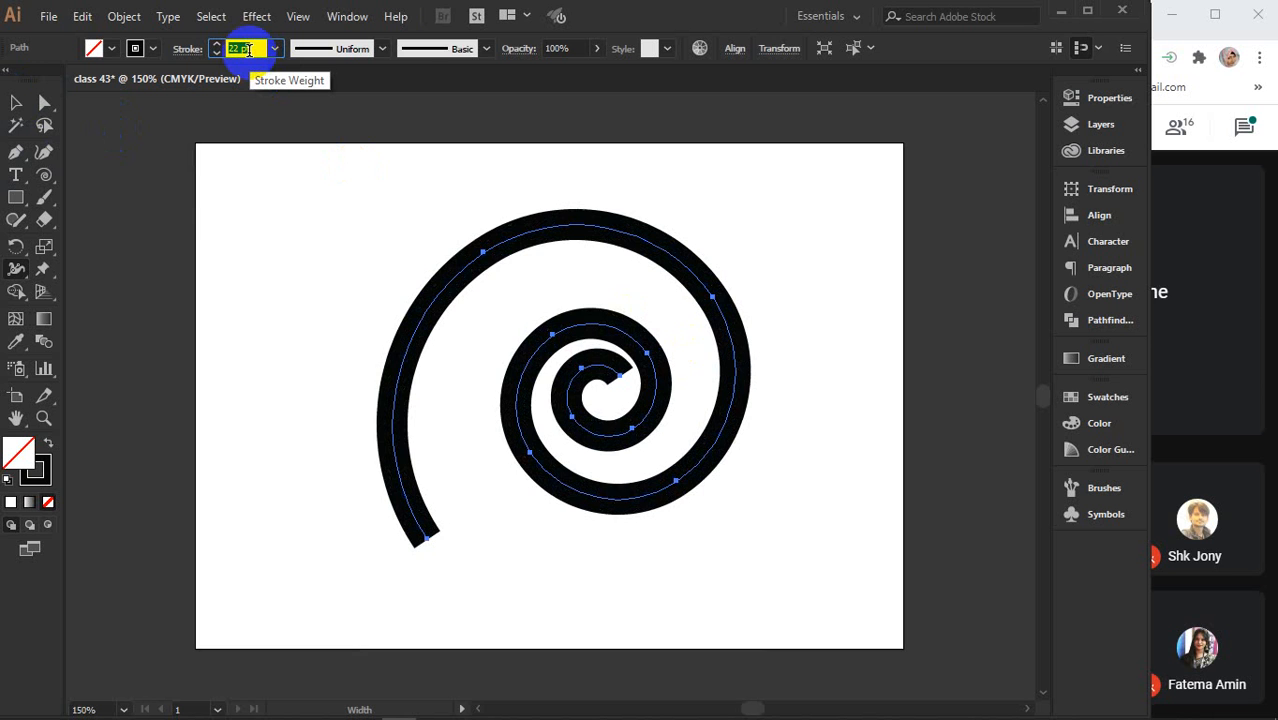
{"action": "scroll", "coordinate": [247, 49], "scroll_direction": "up", "scroll_amount": 5}
{"action": "scroll", "coordinate": [247, 49], "scroll_direction": "down", "scroll_amount": 2}
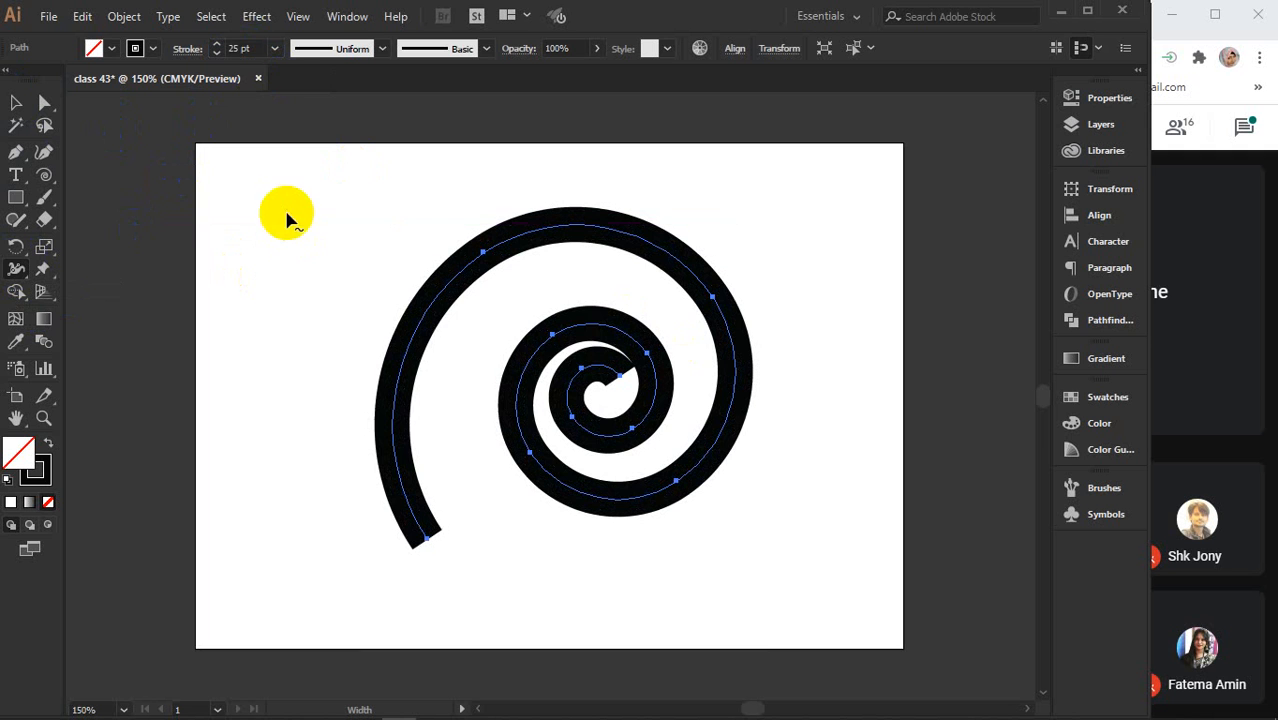
{"action": "left_click", "coordinate": [337, 143]}
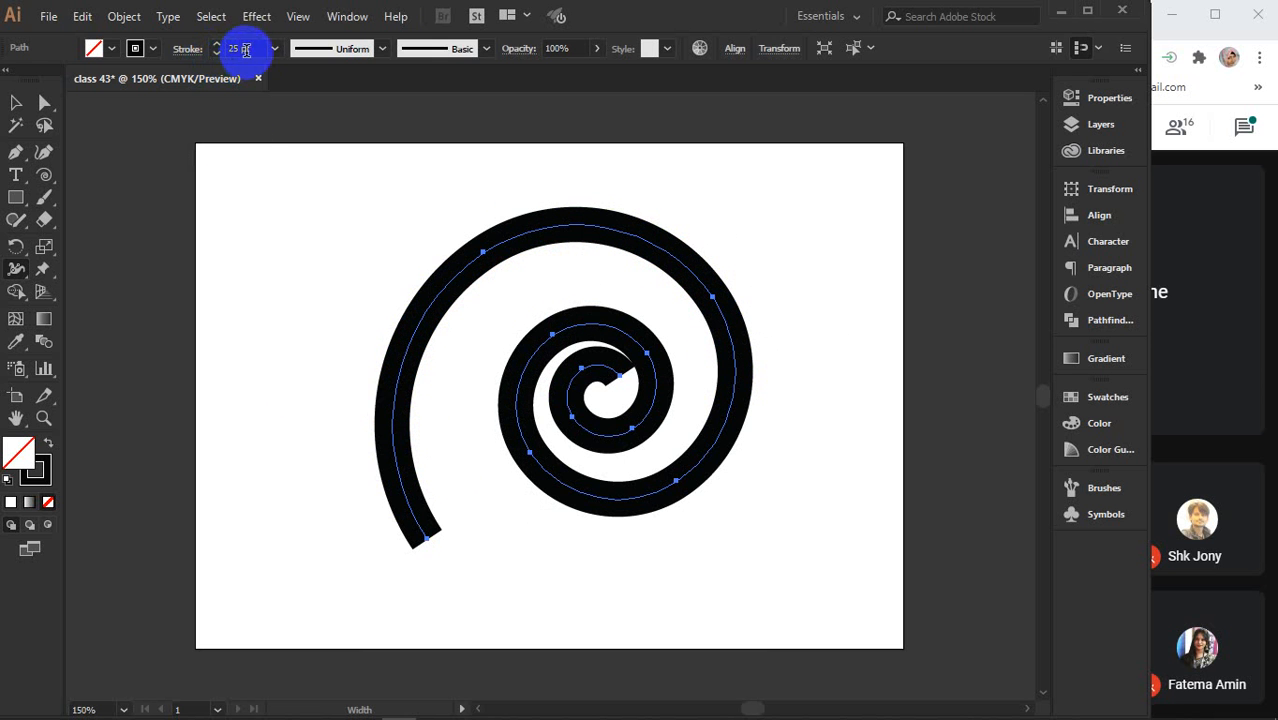
{"action": "scroll", "coordinate": [247, 48], "scroll_direction": "down", "scroll_amount": 20}
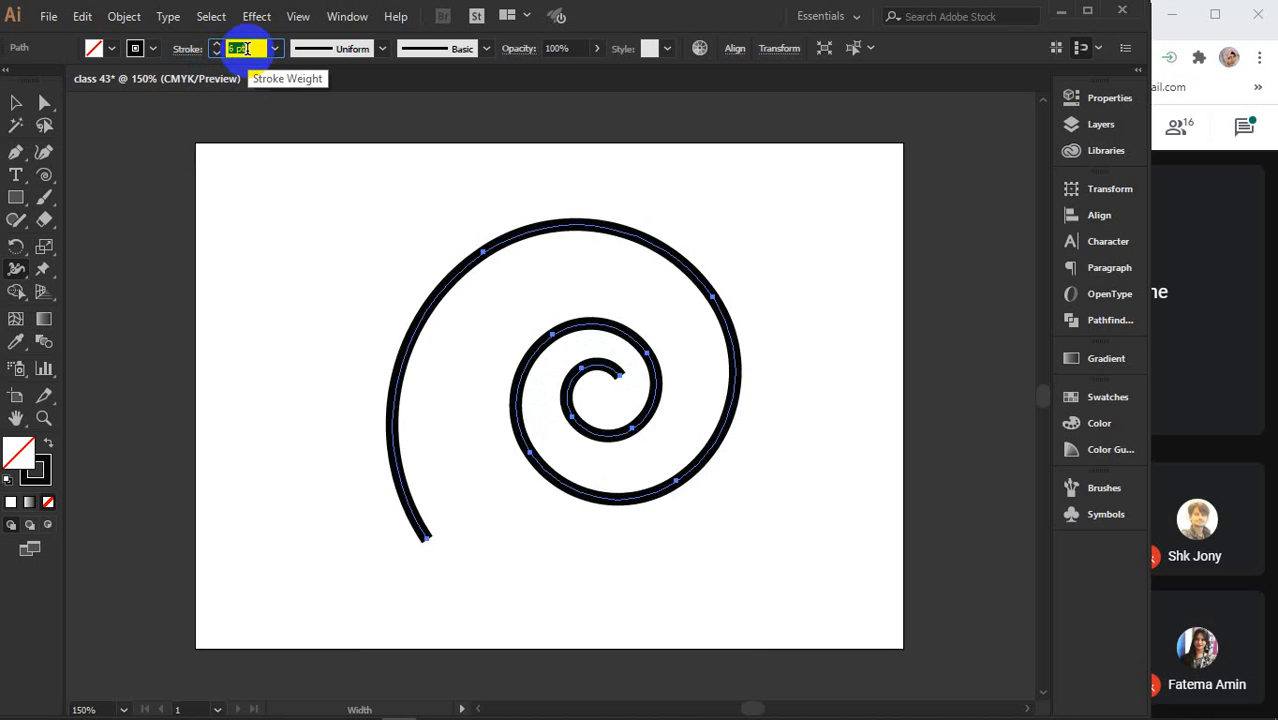
{"action": "scroll", "coordinate": [247, 48], "scroll_direction": "down", "scroll_amount": 3}
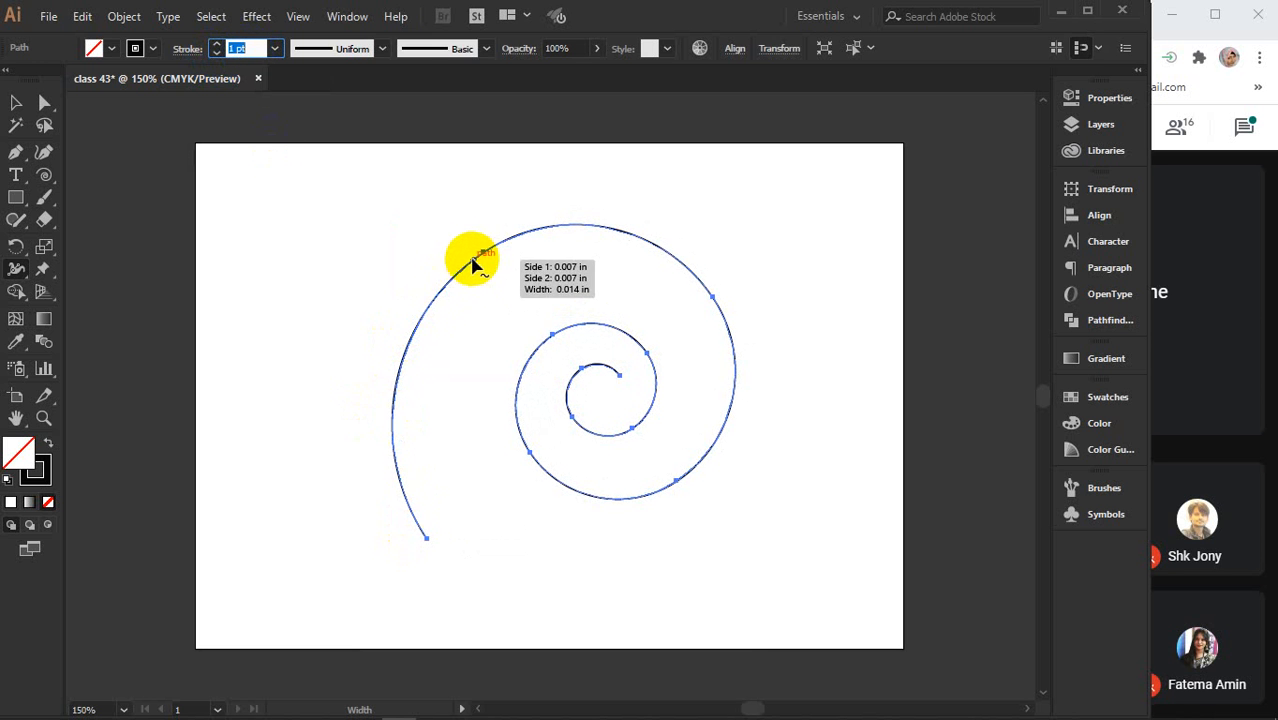
With the Width tool, widen the spiral's outer end to about 43 pt and add alternating narrow and wide points along its upper arc.
{"action": "left_click", "coordinate": [443, 539]}
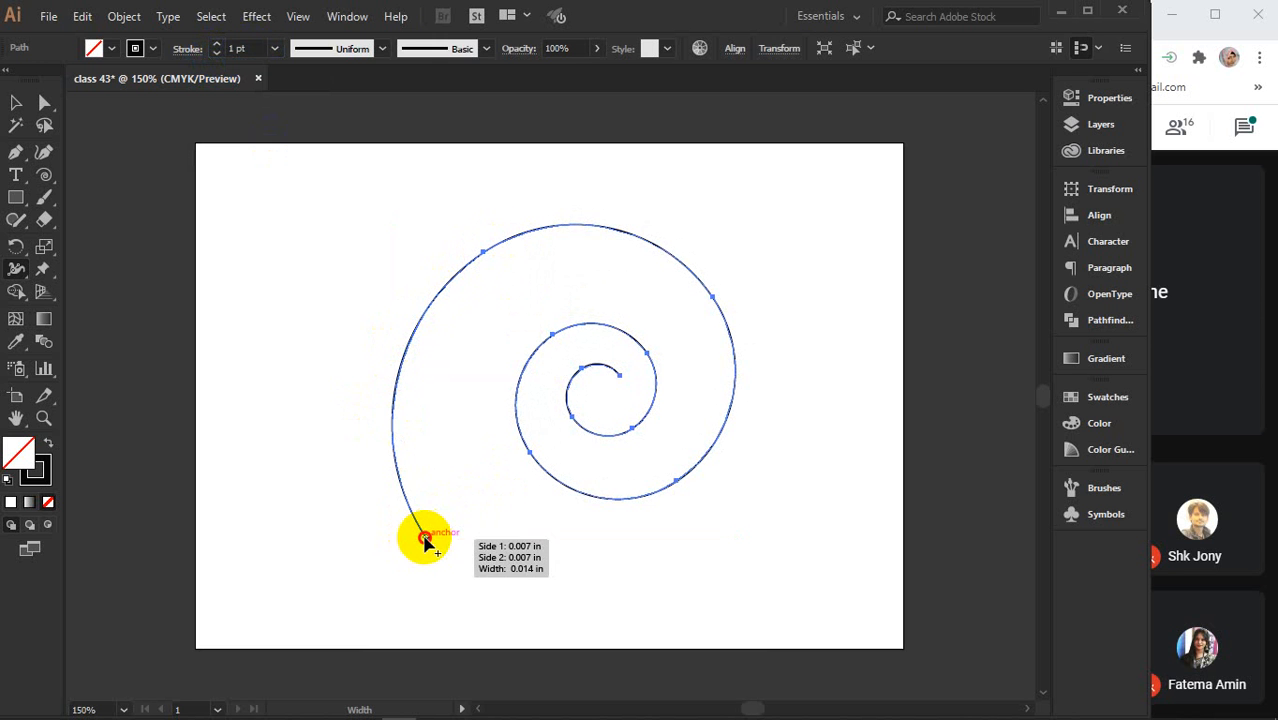
{"action": "mouse_move", "coordinate": [428, 533]}
{"action": "left_mouse_down"}
{"action": "mouse_move", "coordinate": [448, 531]}
{"action": "mouse_move", "coordinate": [448, 516]}
{"action": "left_mouse_up"}
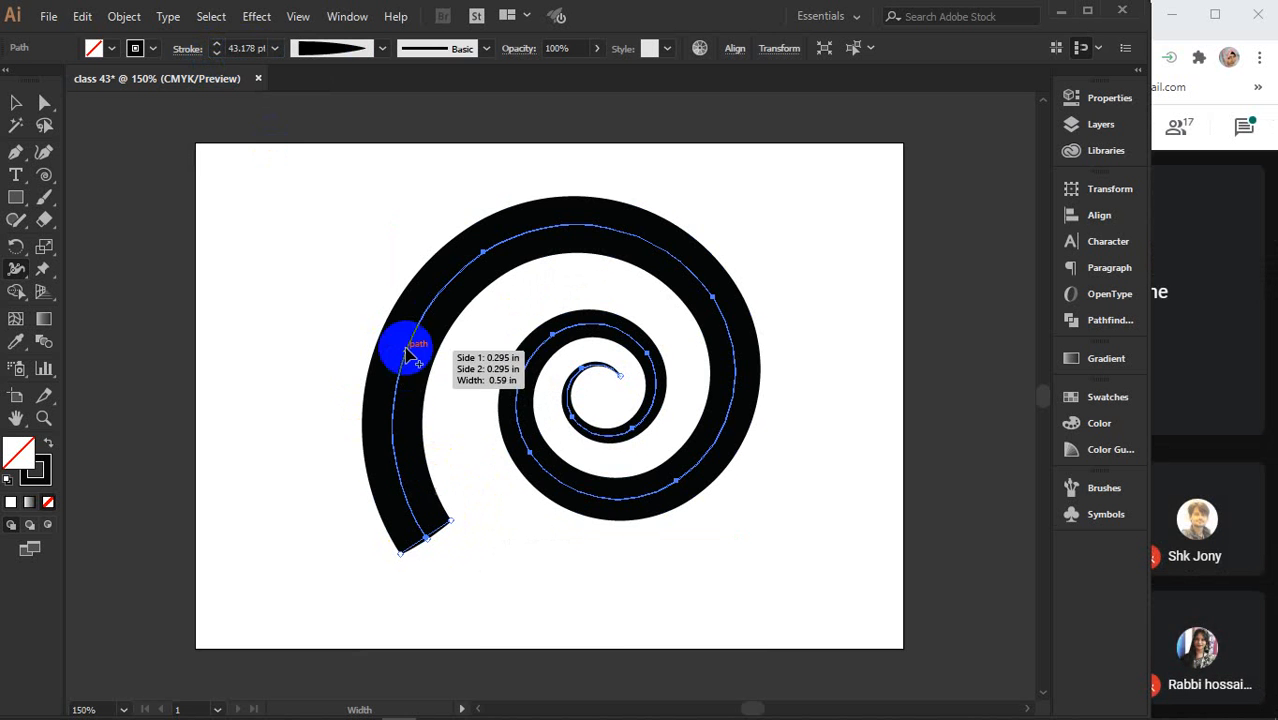
{"action": "mouse_move", "coordinate": [436, 305]}
{"action": "left_mouse_down"}
{"action": "mouse_move", "coordinate": [471, 365]}
{"action": "mouse_move", "coordinate": [437, 320]}
{"action": "left_mouse_up"}
{"action": "mouse_move", "coordinate": [600, 214]}
{"action": "left_mouse_down"}
{"action": "mouse_move", "coordinate": [562, 235]}
{"action": "mouse_move", "coordinate": [563, 262]}
{"action": "mouse_move", "coordinate": [585, 272]}
{"action": "left_mouse_up"}
{"action": "left_click_drag", "start_coordinate": [668, 296], "coordinate": [700, 288]}
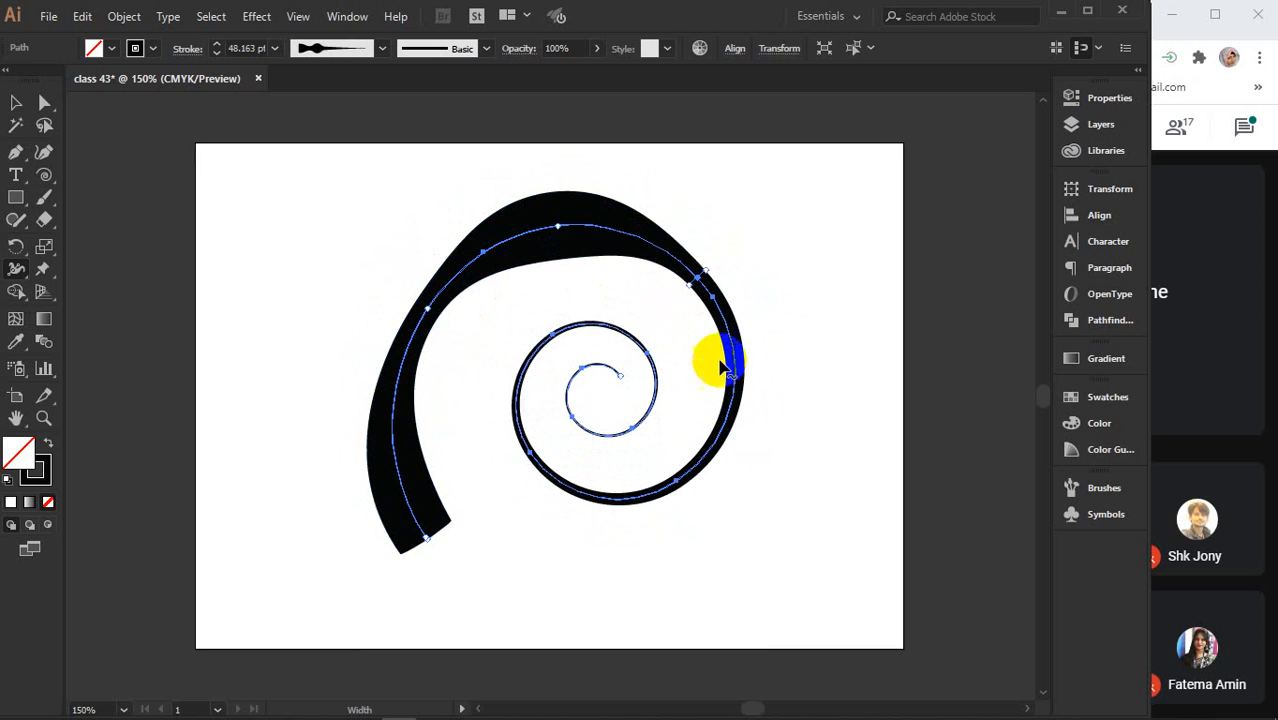
Add further width points to thicken the outer turn's right side and inner turn's left side, thinning the stroke between them, and deselect the spiral.
{"action": "left_click_drag", "start_coordinate": [722, 366], "coordinate": [699, 392]}
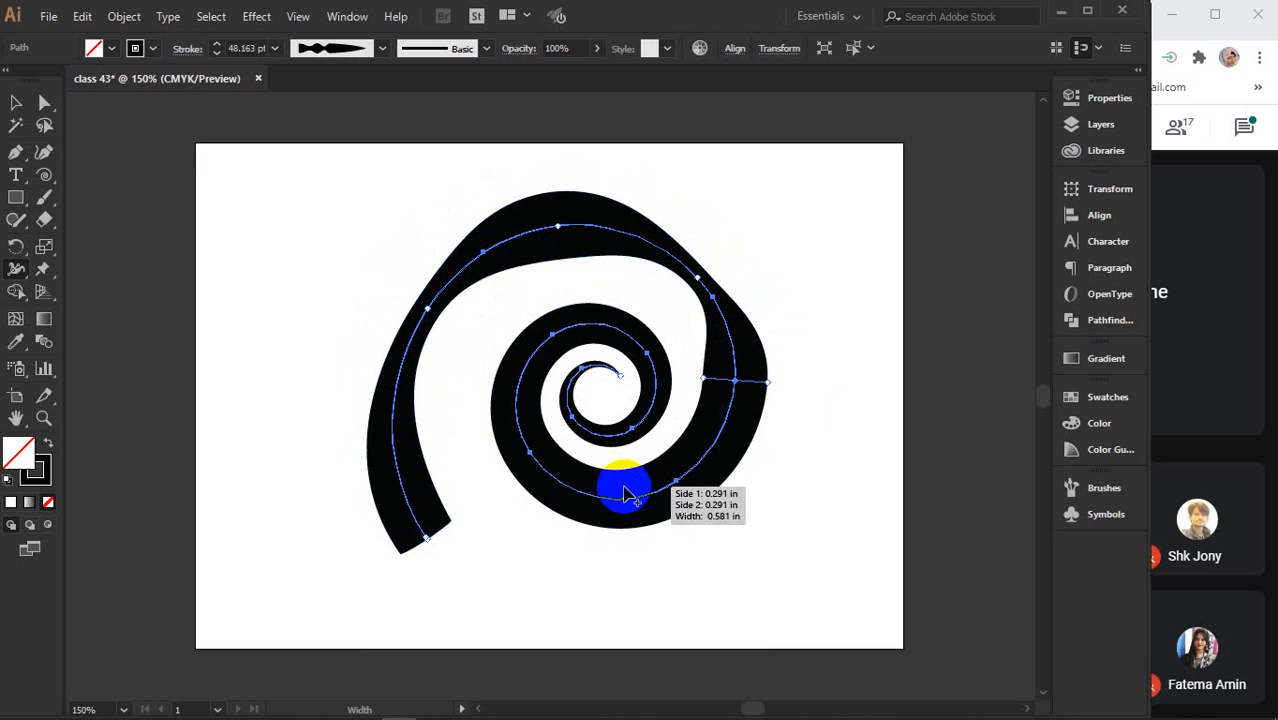
{"action": "left_click_drag", "start_coordinate": [602, 484], "coordinate": [600, 494]}
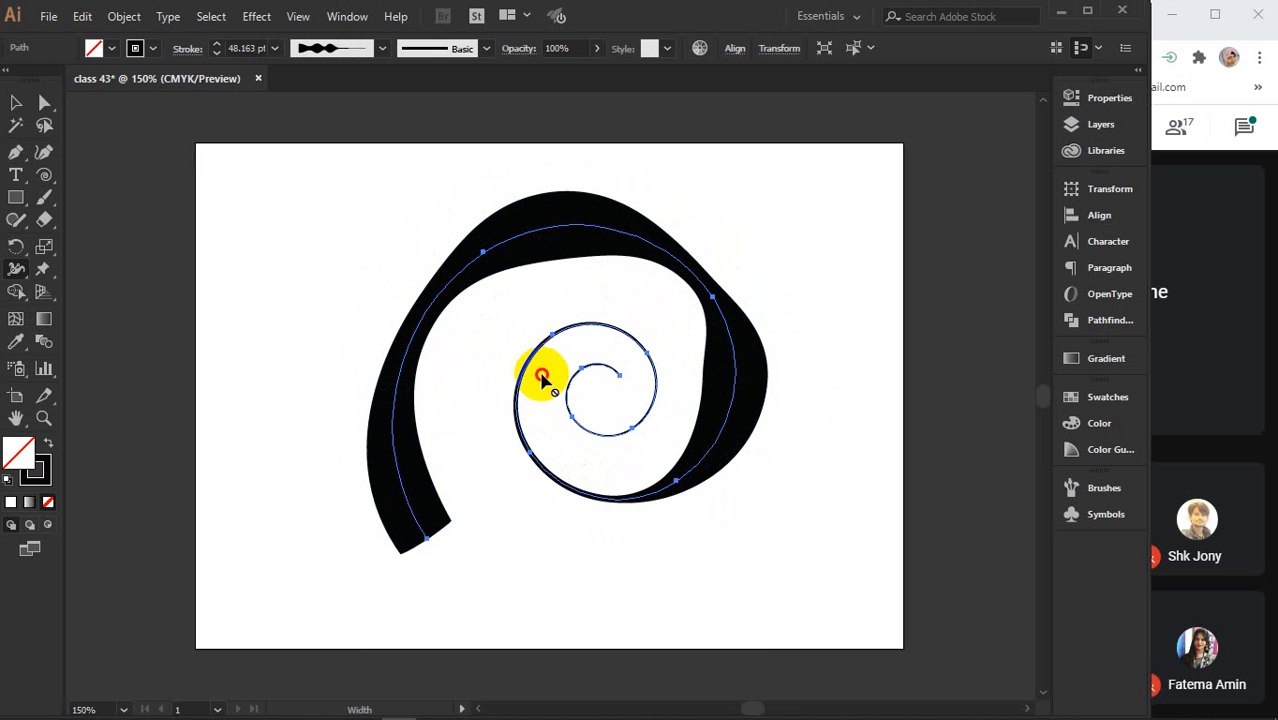
{"action": "mouse_move", "coordinate": [541, 378]}
{"action": "left_mouse_down"}
{"action": "mouse_move", "coordinate": [522, 362]}
{"action": "mouse_move", "coordinate": [547, 384]}
{"action": "left_mouse_up"}
{"action": "left_click_drag", "start_coordinate": [643, 359], "coordinate": [656, 373]}
{"action": "left_click", "coordinate": [16, 102]}
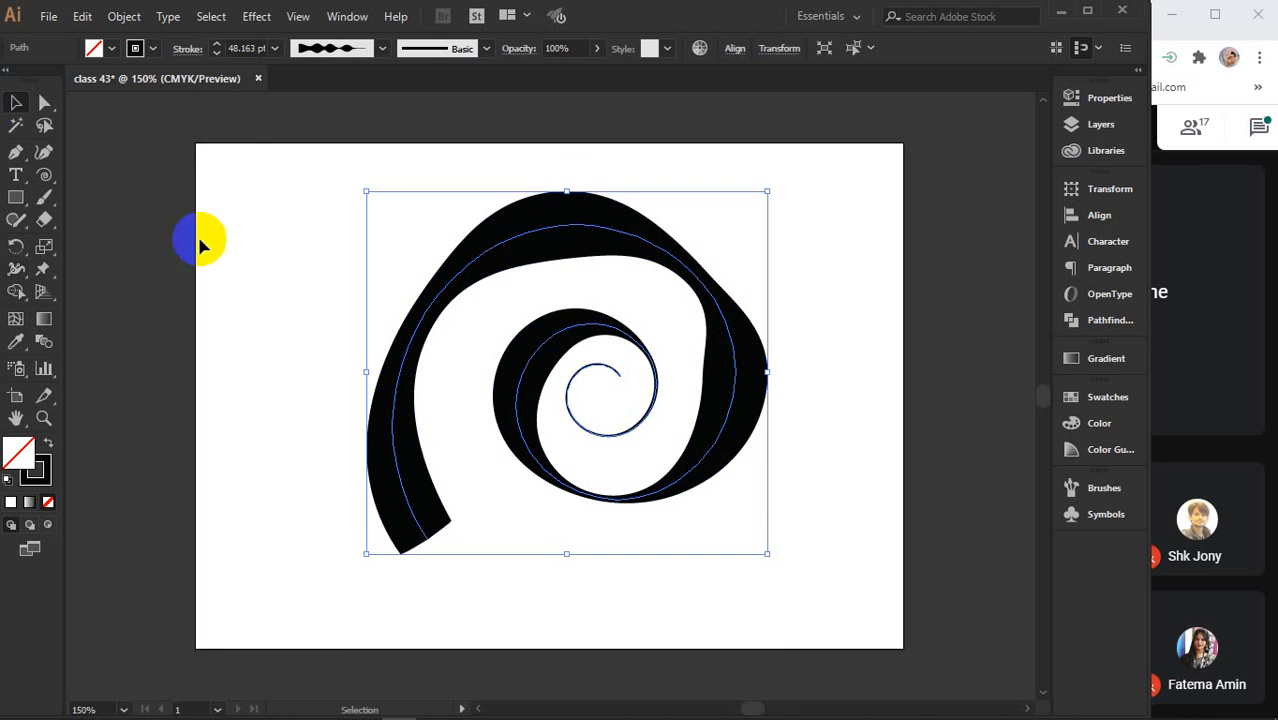
{"action": "left_click", "coordinate": [200, 245]}
Select the variable-width spiral and move it off the artboard to the upper left.
{"action": "left_click", "coordinate": [567, 233]}
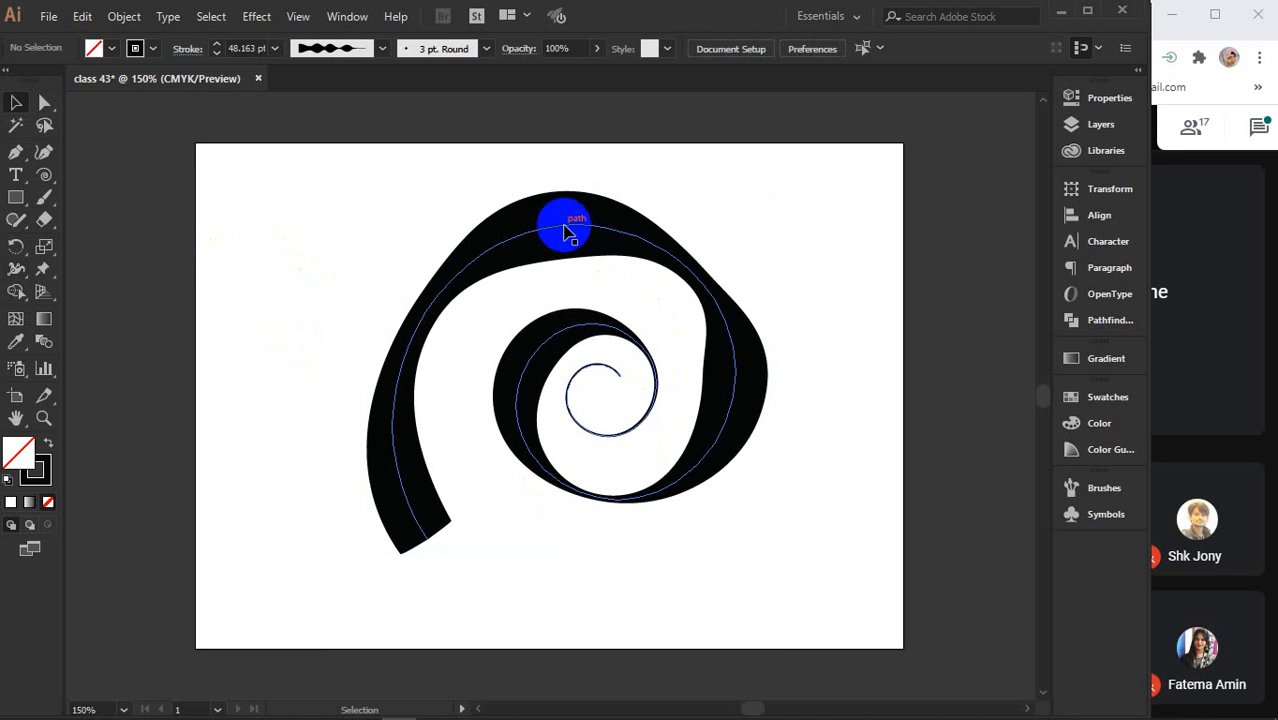
{"action": "left_click", "coordinate": [315, 324]}
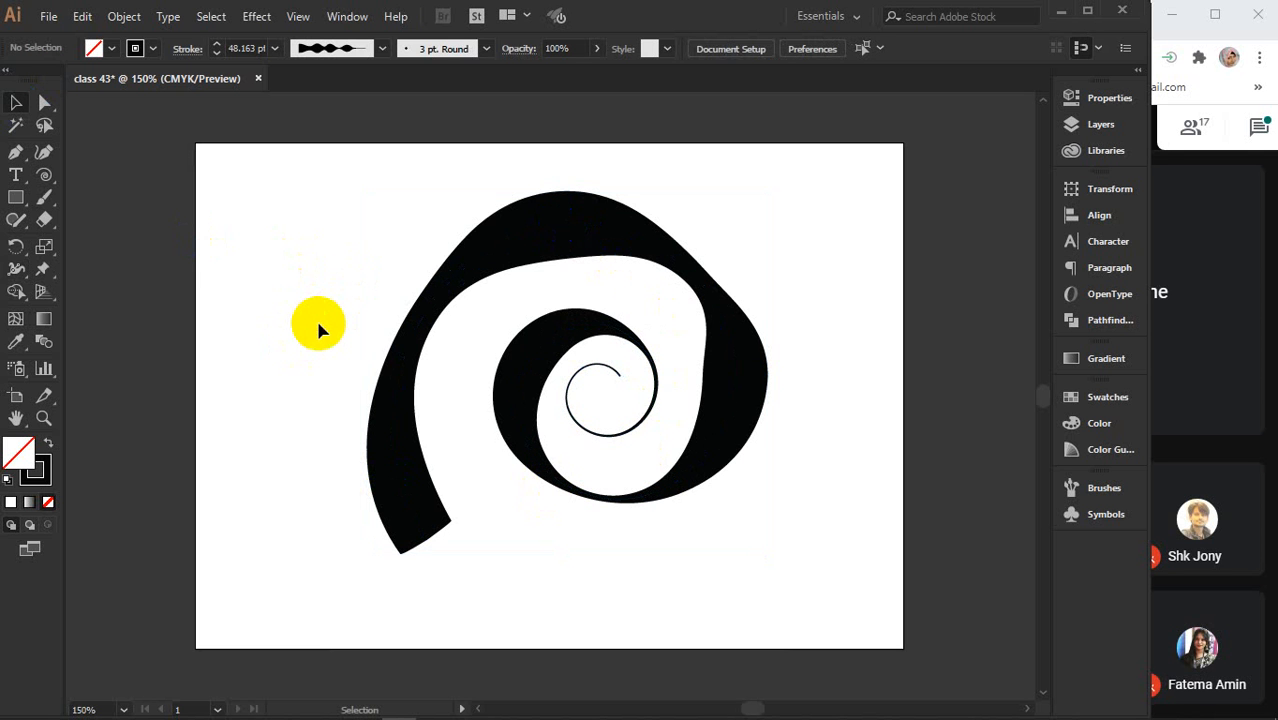
{"action": "left_click", "coordinate": [577, 201]}
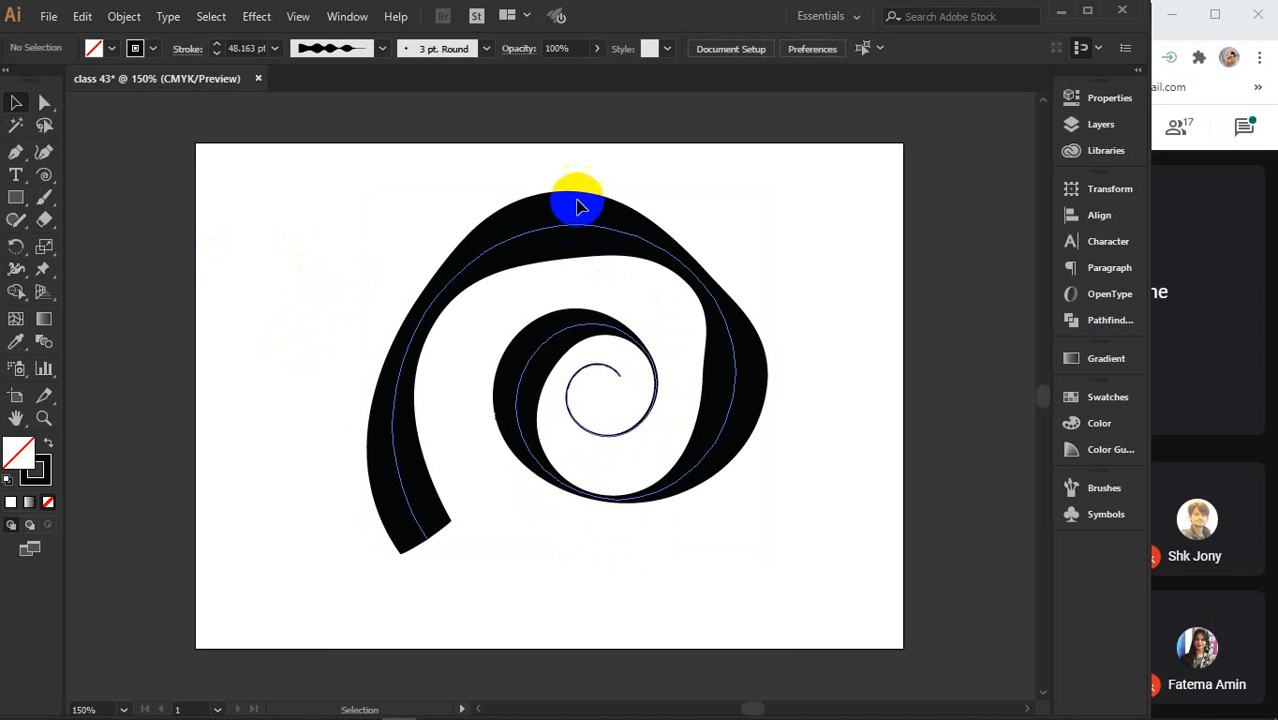
{"action": "scroll", "coordinate": [591, 356], "scroll_direction": "down", "scroll_amount": 2}
{"action": "left_click_drag", "start_coordinate": [559, 290], "coordinate": [105, 110]}
Draw a square in the upper-left area of the cleared artboard with the Rectangle tool.
{"action": "left_click", "coordinate": [16, 197]}
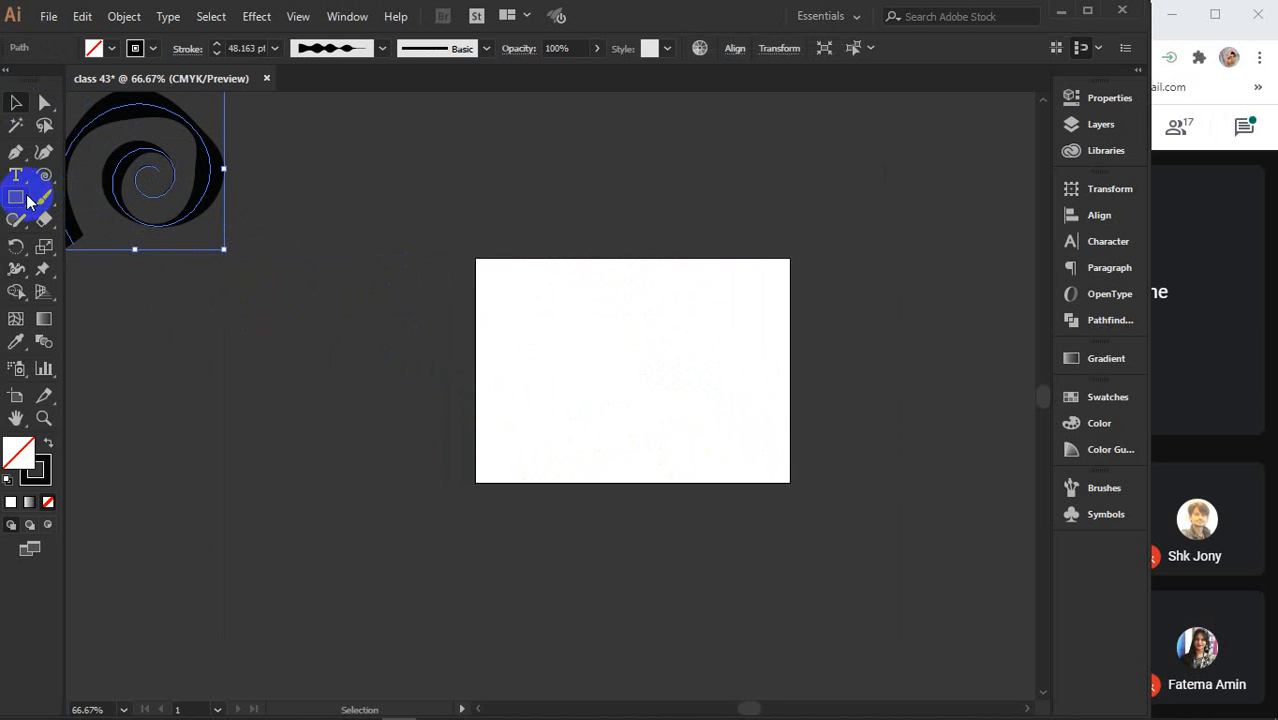
{"action": "scroll", "coordinate": [608, 343], "scroll_direction": "up", "scroll_amount": 2}
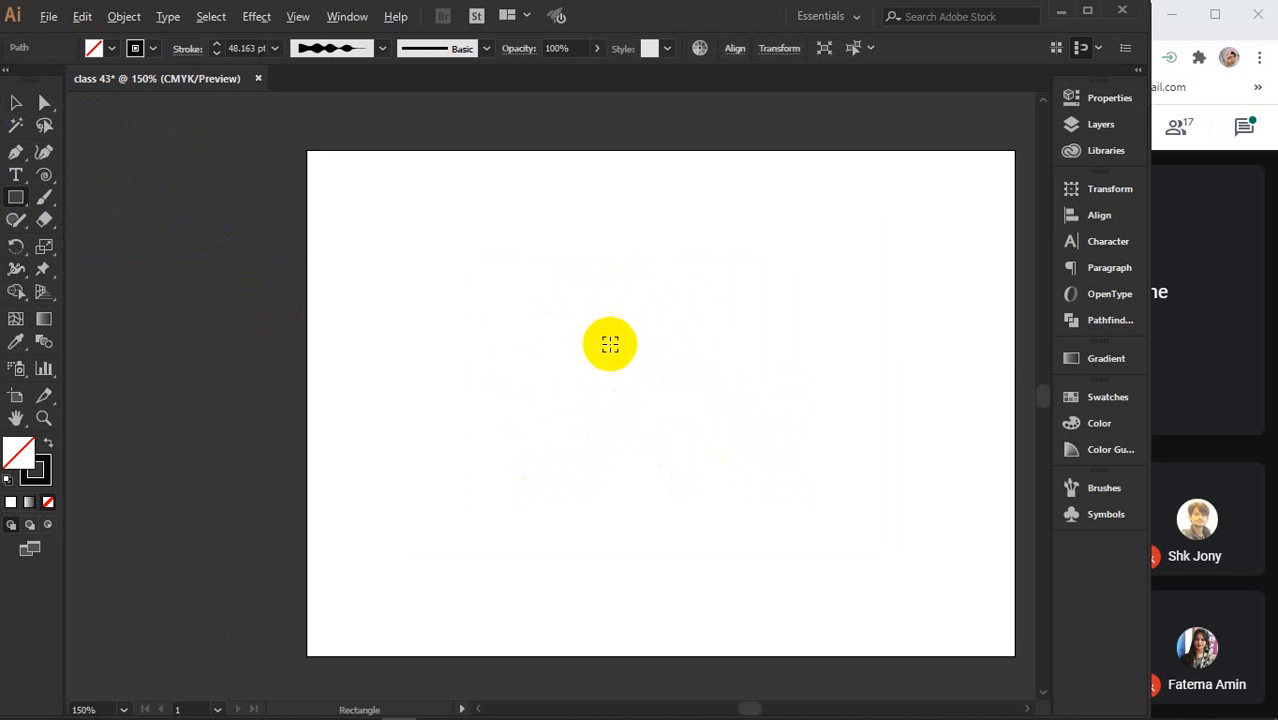
{"action": "left_click_drag", "start_coordinate": [636, 386], "coordinate": [528, 362]}
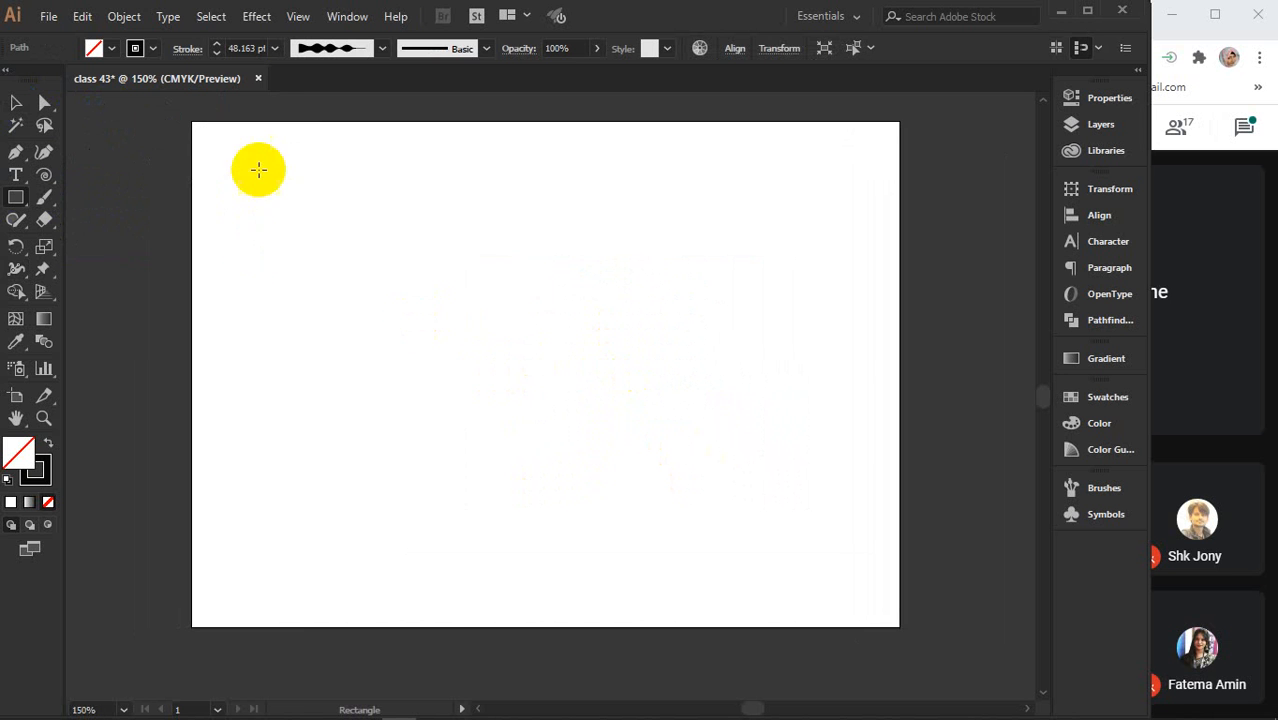
{"action": "left_click_drag", "start_coordinate": [257, 163], "coordinate": [374, 278]}
{"action": "left_click", "coordinate": [15, 103]}
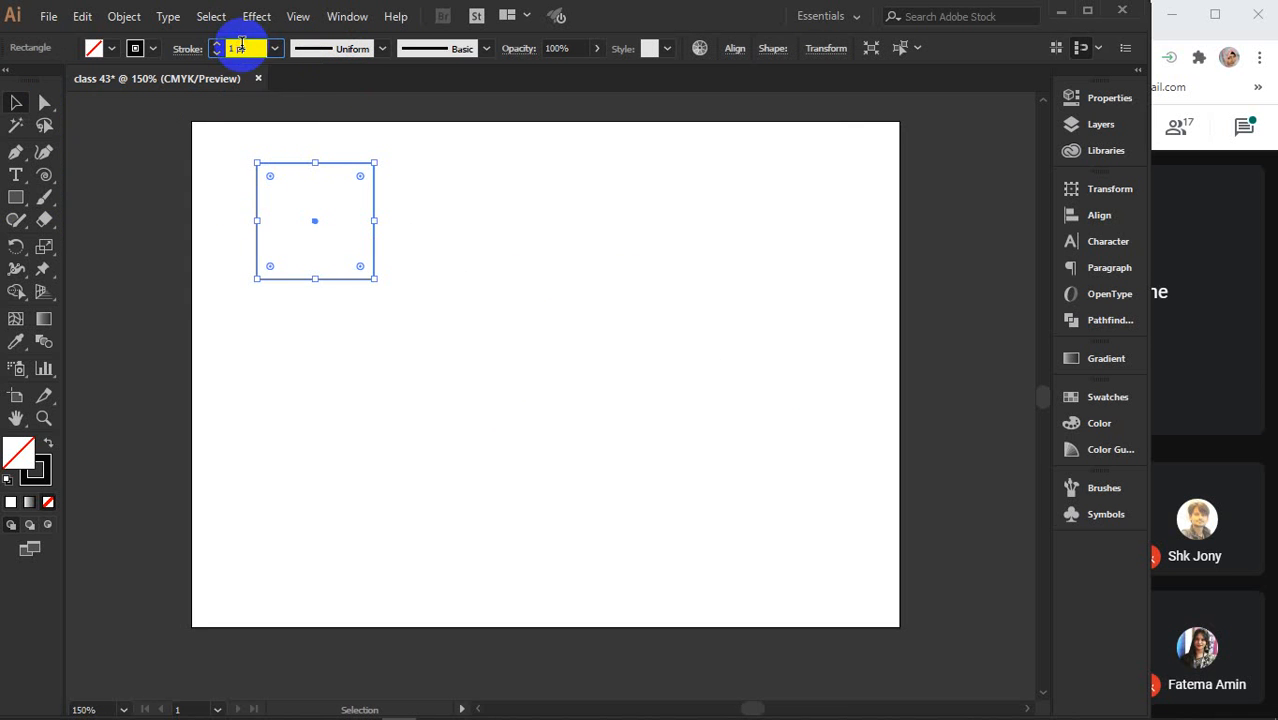
Set the square's stroke weight to 5 pt.
{"action": "scroll", "coordinate": [241, 46], "scroll_direction": "up", "scroll_amount": 3}
{"action": "scroll", "coordinate": [241, 42], "scroll_direction": "up", "scroll_amount": 1}
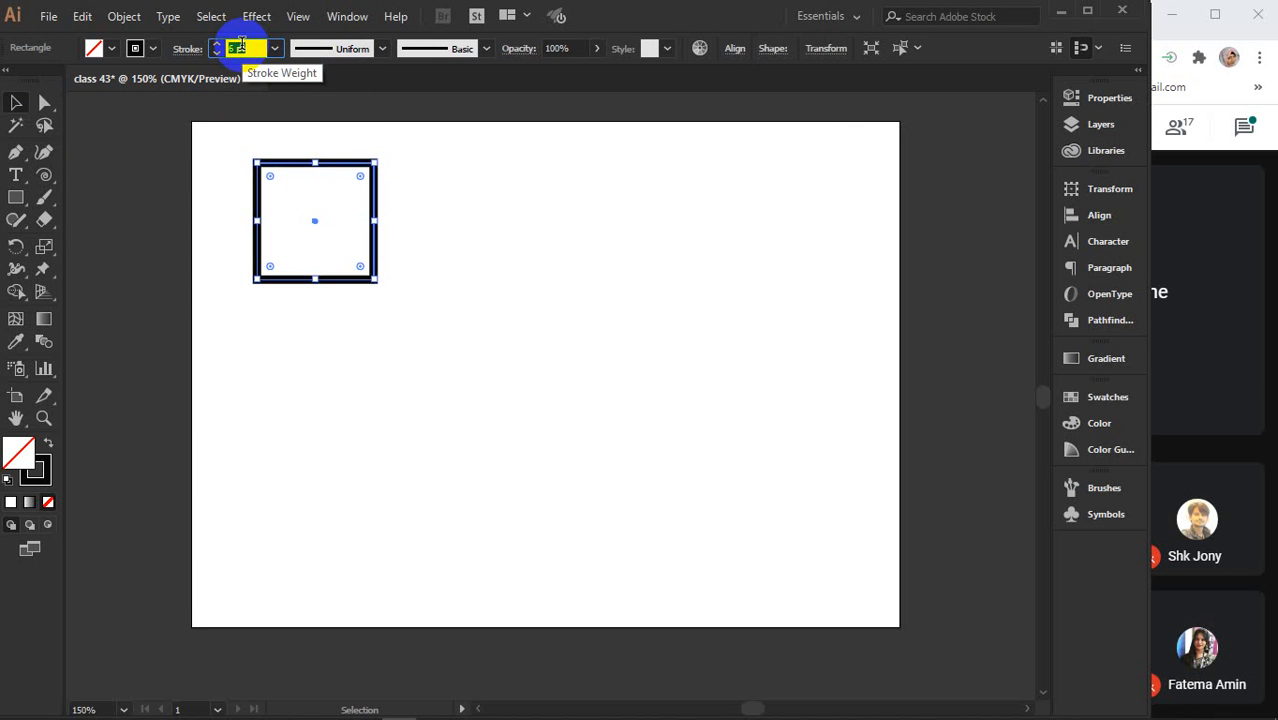
{"action": "scroll", "coordinate": [241, 42], "scroll_direction": "down", "scroll_amount": 2}
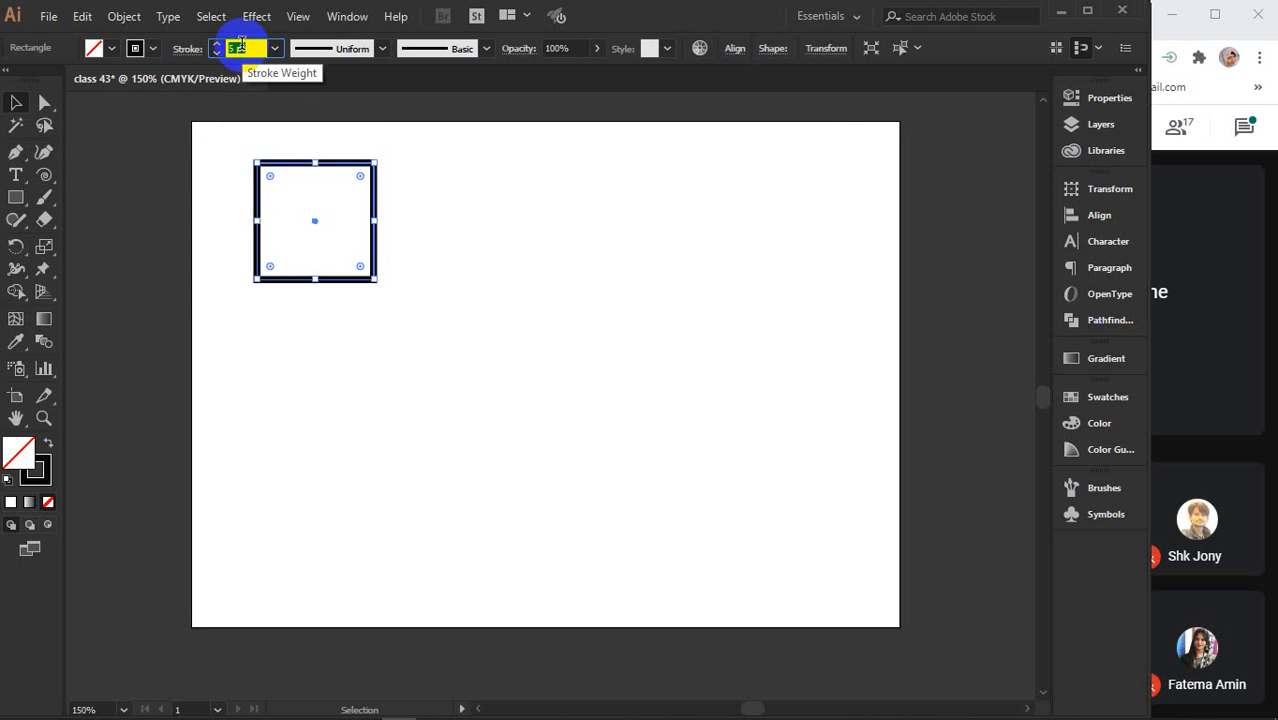
{"action": "scroll", "coordinate": [385, 300], "scroll_direction": "up", "scroll_amount": 1}
Duplicate the square twice to its right at equal spacing to make a row of three, and deselect them.
{"action": "left_click_drag", "start_coordinate": [605, 297], "coordinate": [562, 334]}
{"action": "left_click_drag", "start_coordinate": [273, 316], "coordinate": [503, 302]}
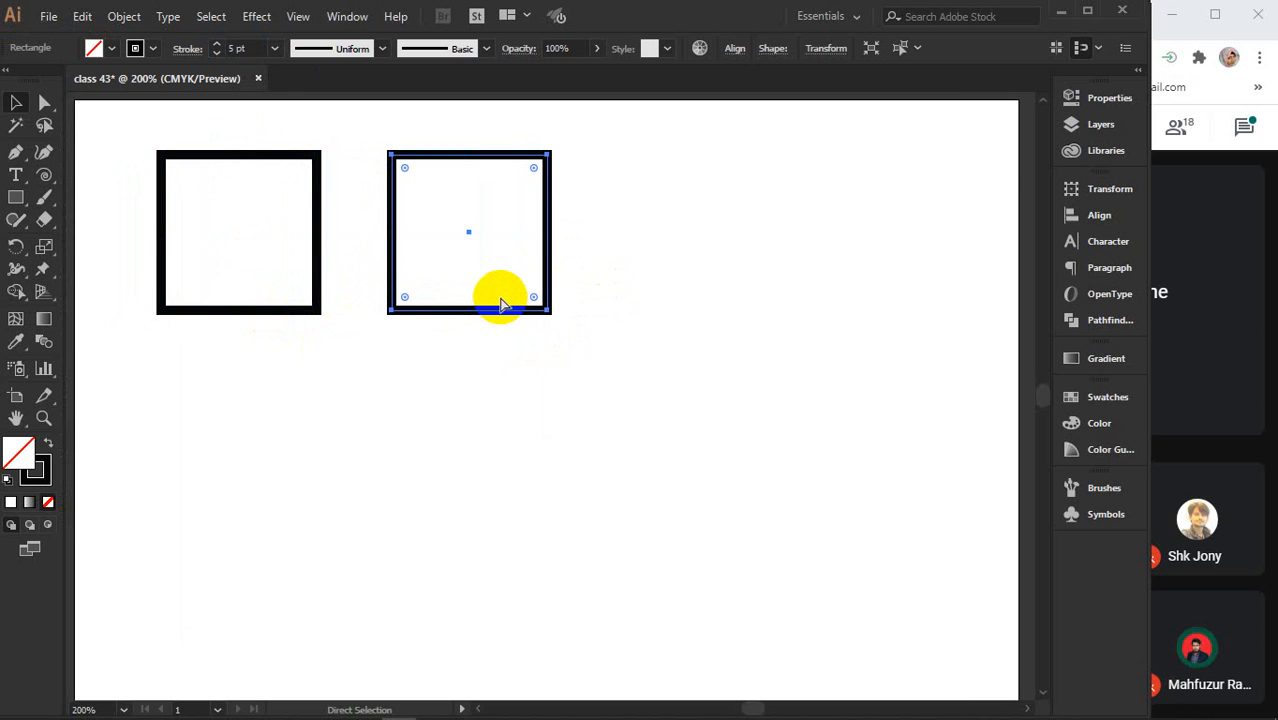
{"action": "key", "text": "ctrl+d"}
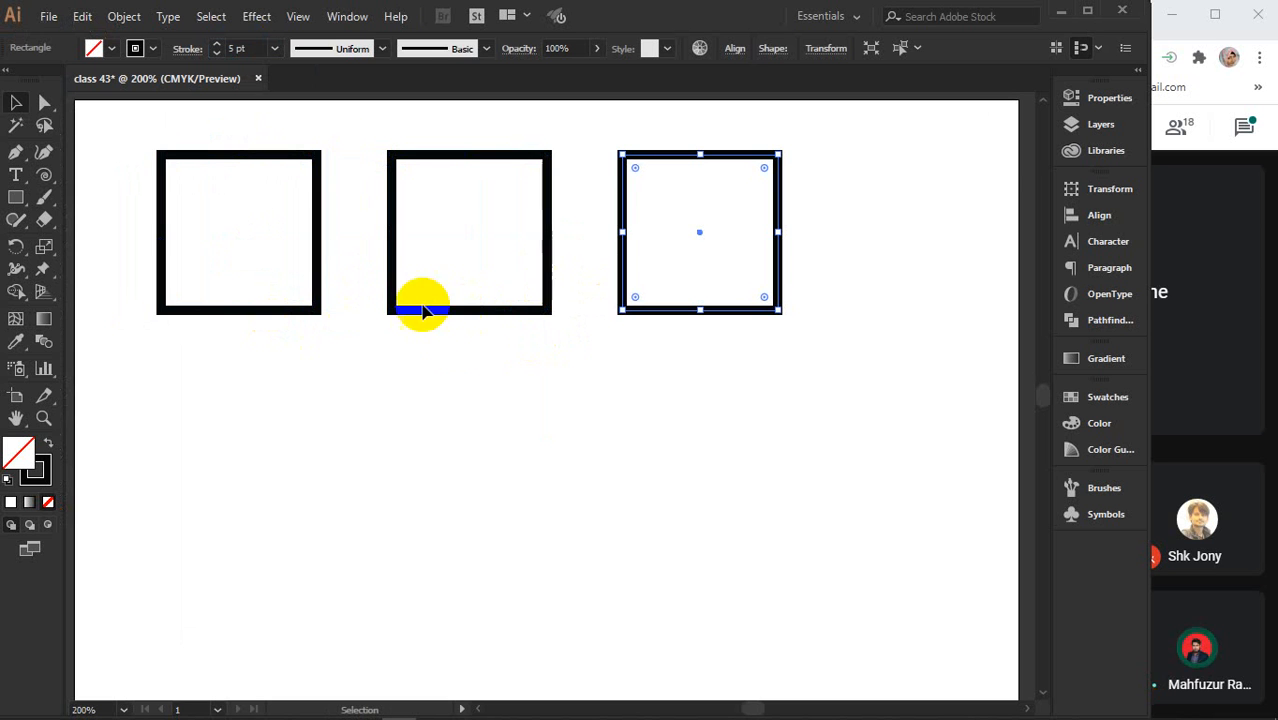
{"action": "left_click_drag", "start_coordinate": [754, 404], "coordinate": [362, 278]}
{"action": "left_click", "coordinate": [395, 400]}
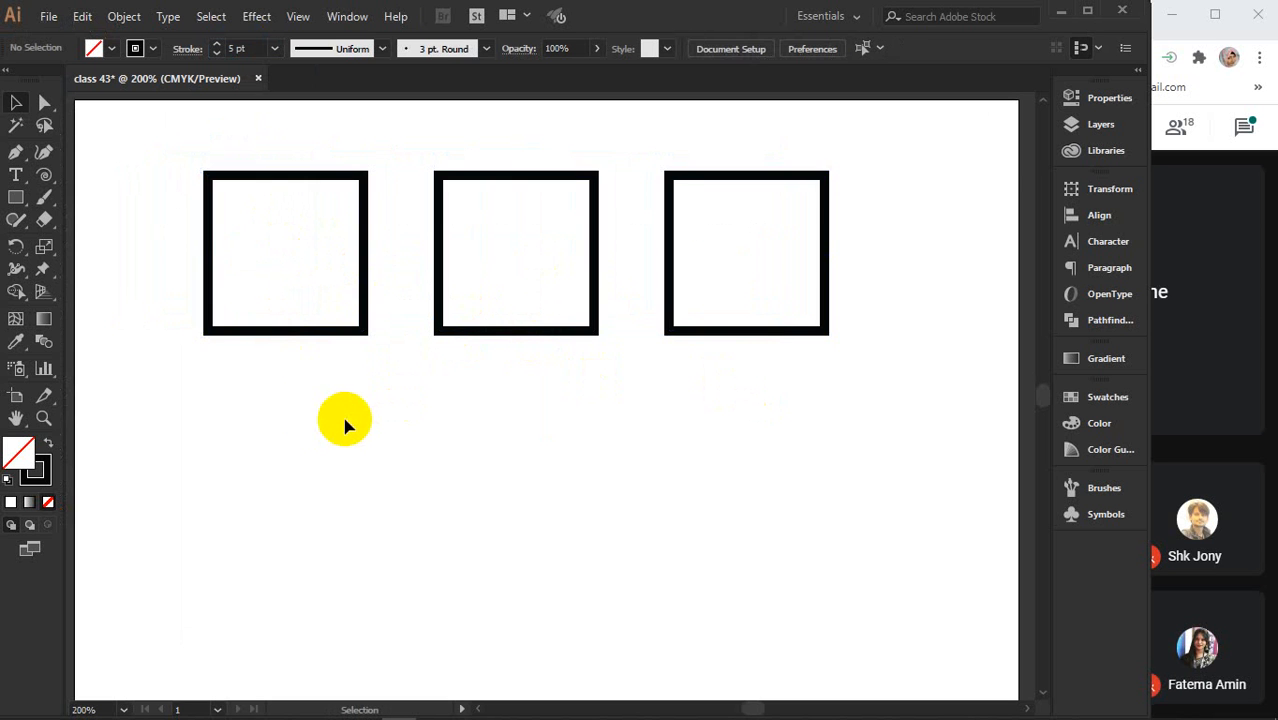
With the Width tool, widen the stroke at the first square's upper-left corner to about 22 pt.
{"action": "left_click", "coordinate": [337, 331]}
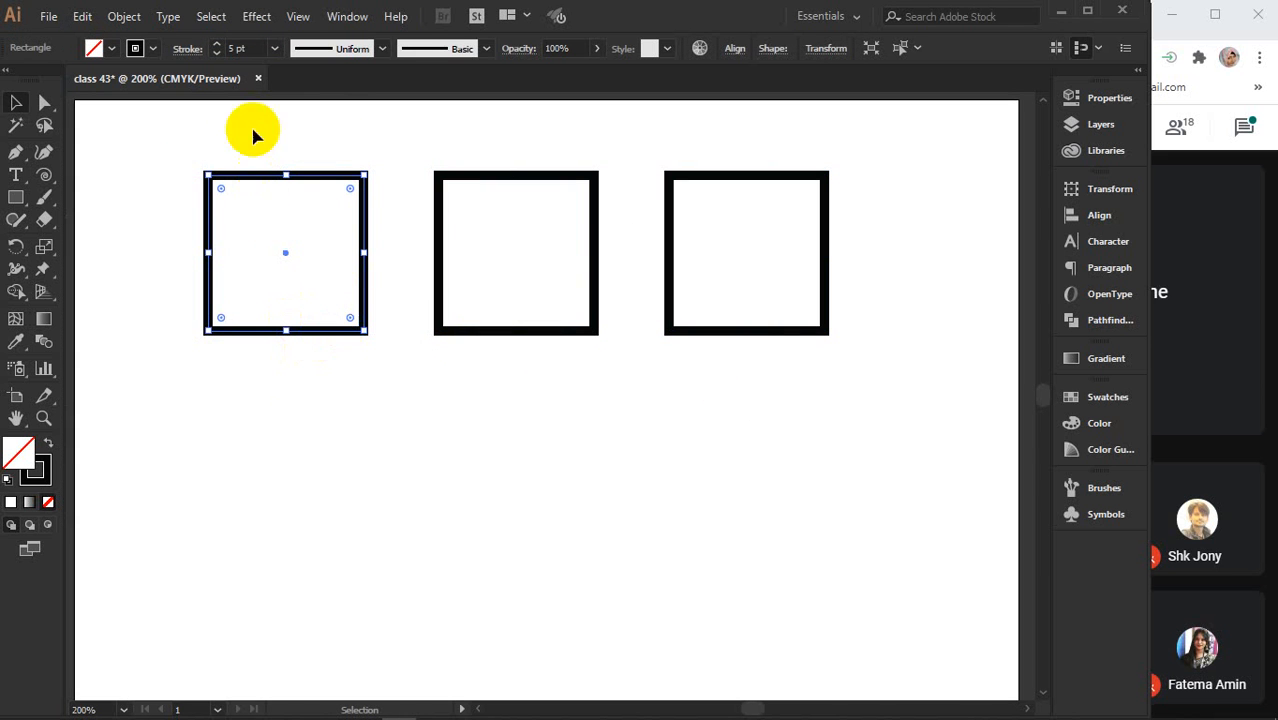
{"action": "left_click", "coordinate": [14, 272]}
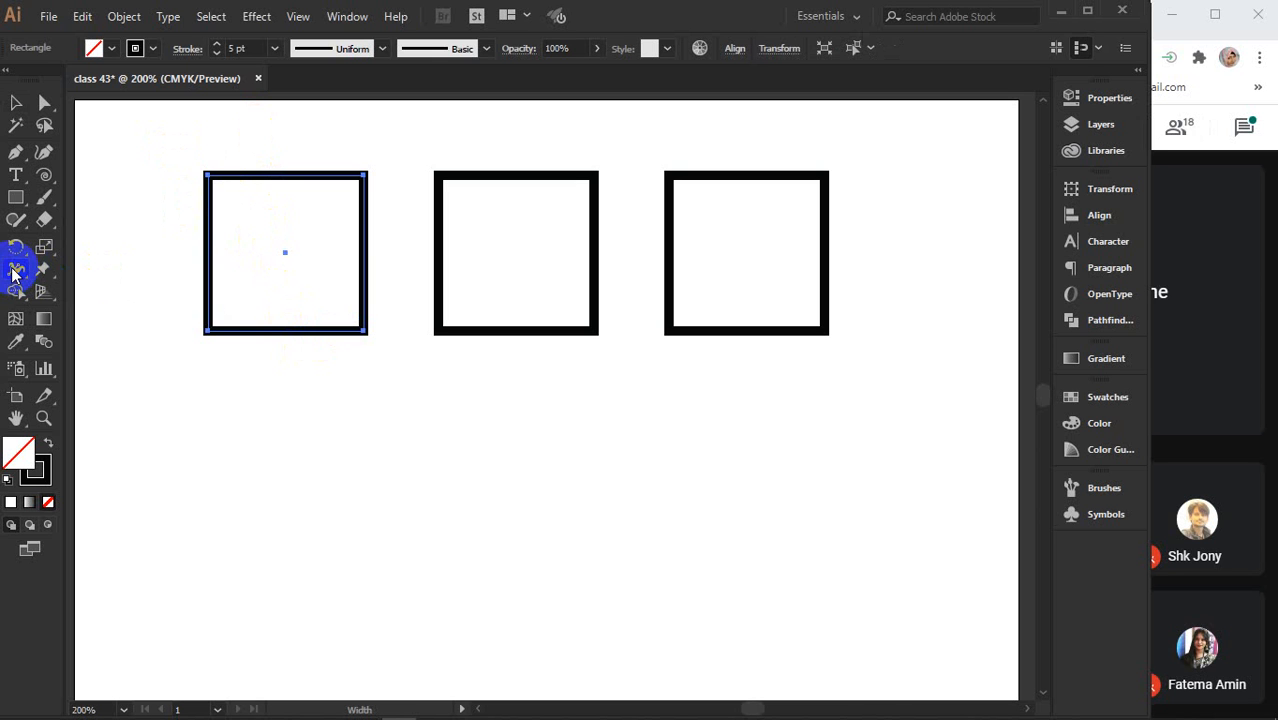
{"action": "left_click", "coordinate": [15, 272]}
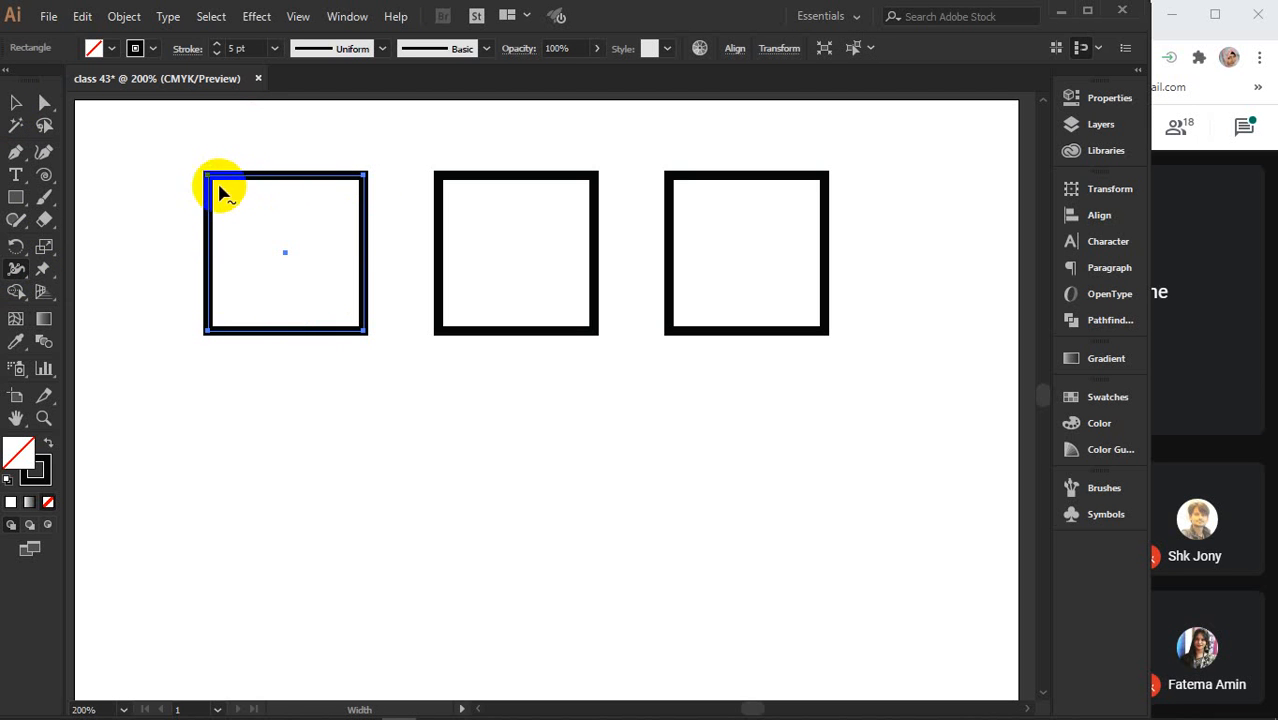
{"action": "left_click_drag", "start_coordinate": [207, 177], "coordinate": [224, 191]}
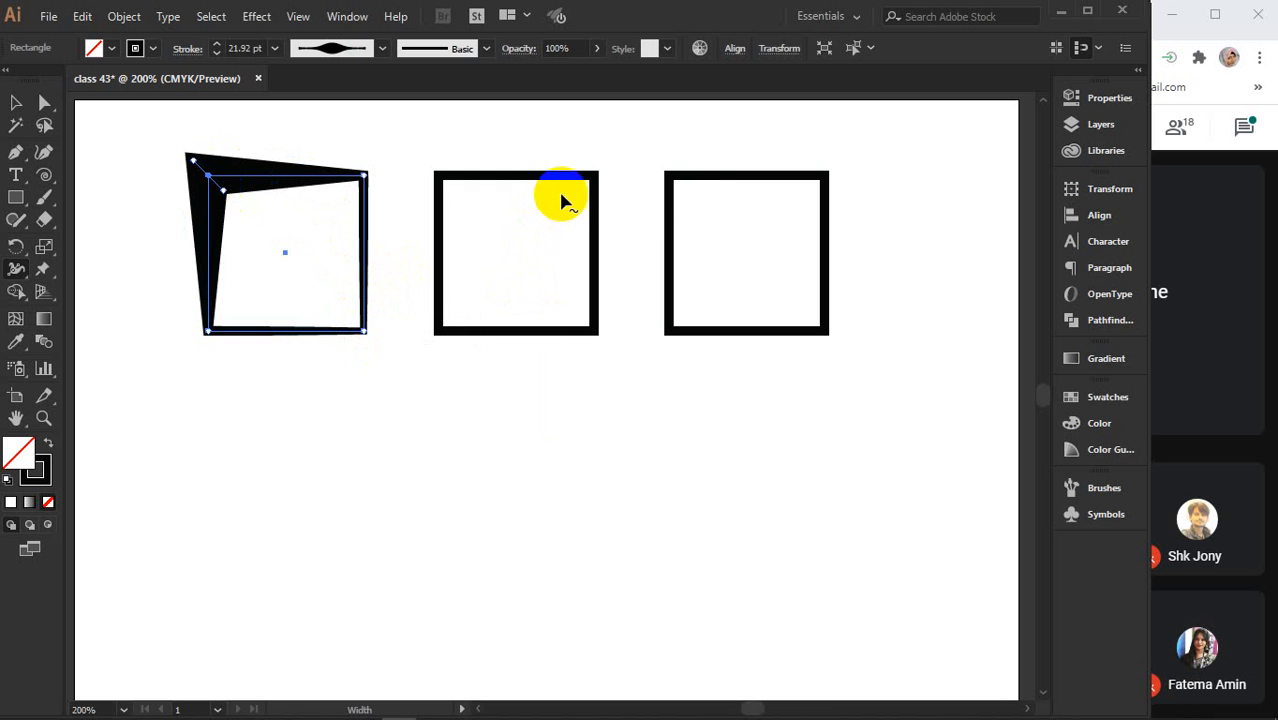
Widen the middle square's stroke at its upper-right and lower-left corners, undoing the misplaced first width point.
{"action": "left_click_drag", "start_coordinate": [592, 180], "coordinate": [583, 197]}
{"action": "key", "text": "ctrl+z"}
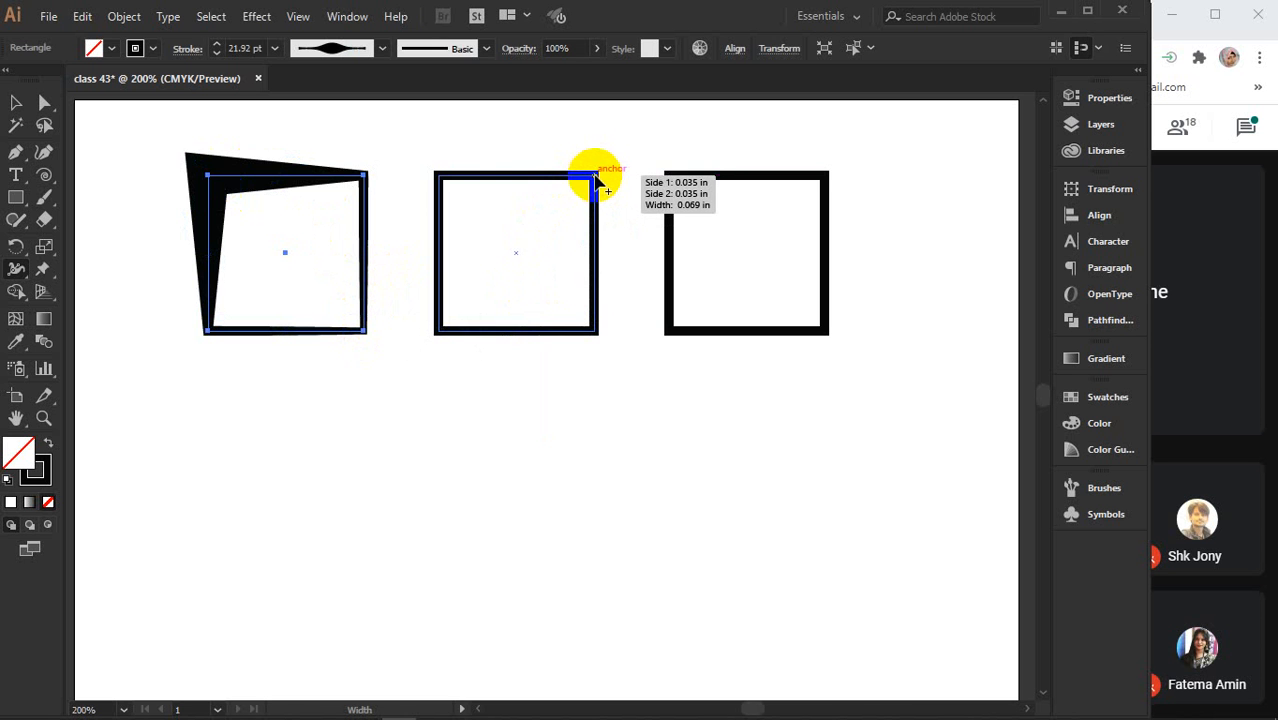
{"action": "left_click_drag", "start_coordinate": [594, 178], "coordinate": [613, 163]}
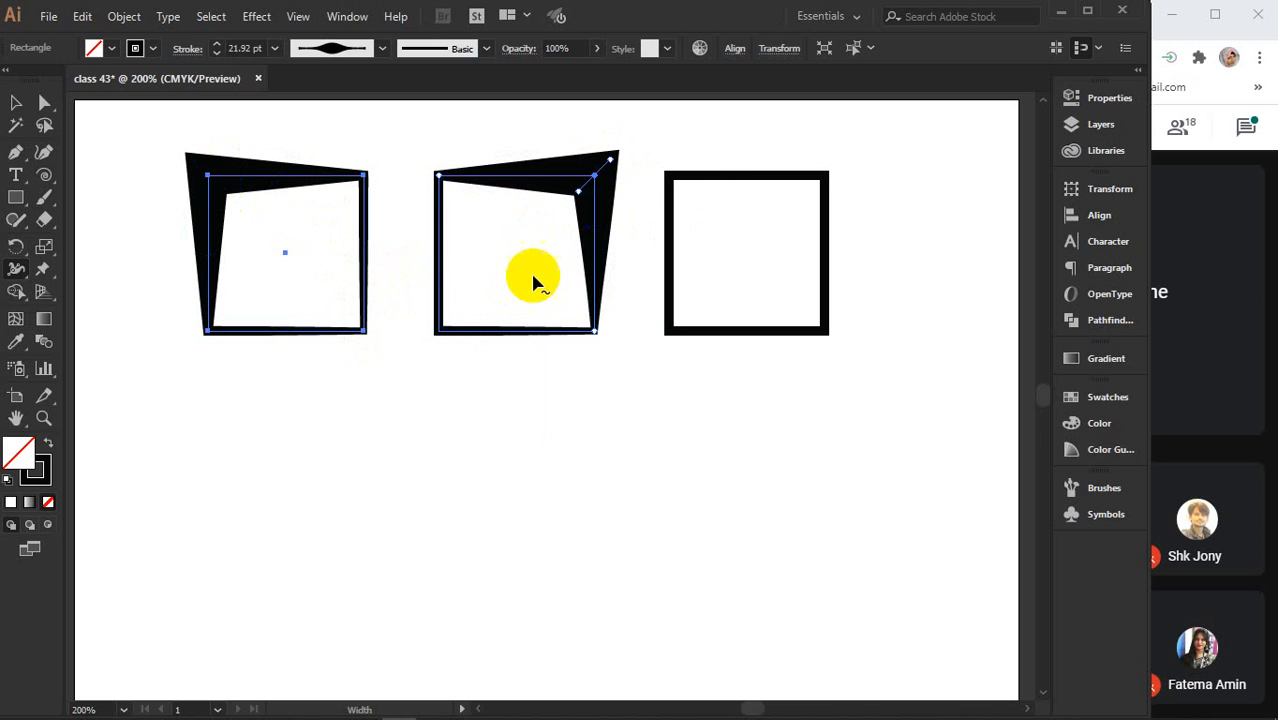
{"action": "left_click_drag", "start_coordinate": [442, 323], "coordinate": [424, 358]}
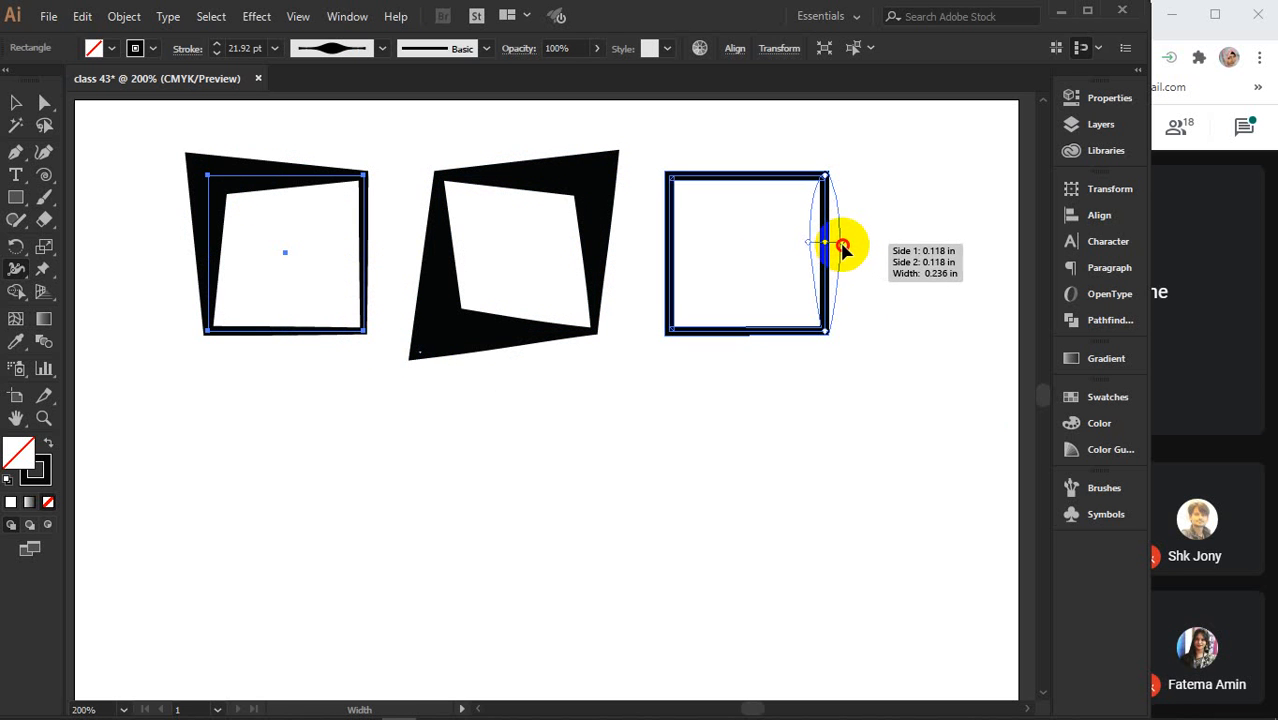
Bulge the third square's right side moderately, pinch its bottom, left and top sides to hairlines with width points, and deselect everything.
{"action": "left_click_drag", "start_coordinate": [826, 245], "coordinate": [847, 250]}
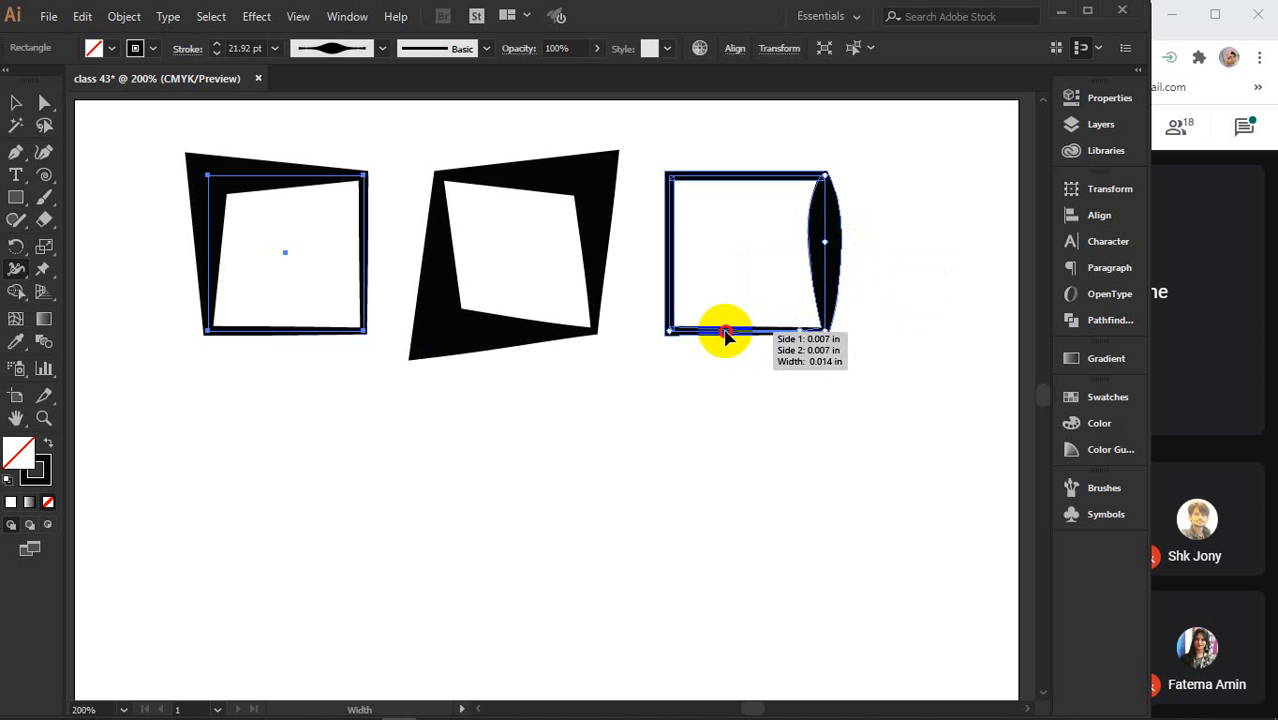
{"action": "mouse_move", "coordinate": [670, 220]}
{"action": "left_mouse_down"}
{"action": "mouse_move", "coordinate": [687, 226]}
{"action": "mouse_move", "coordinate": [670, 228]}
{"action": "left_mouse_up"}
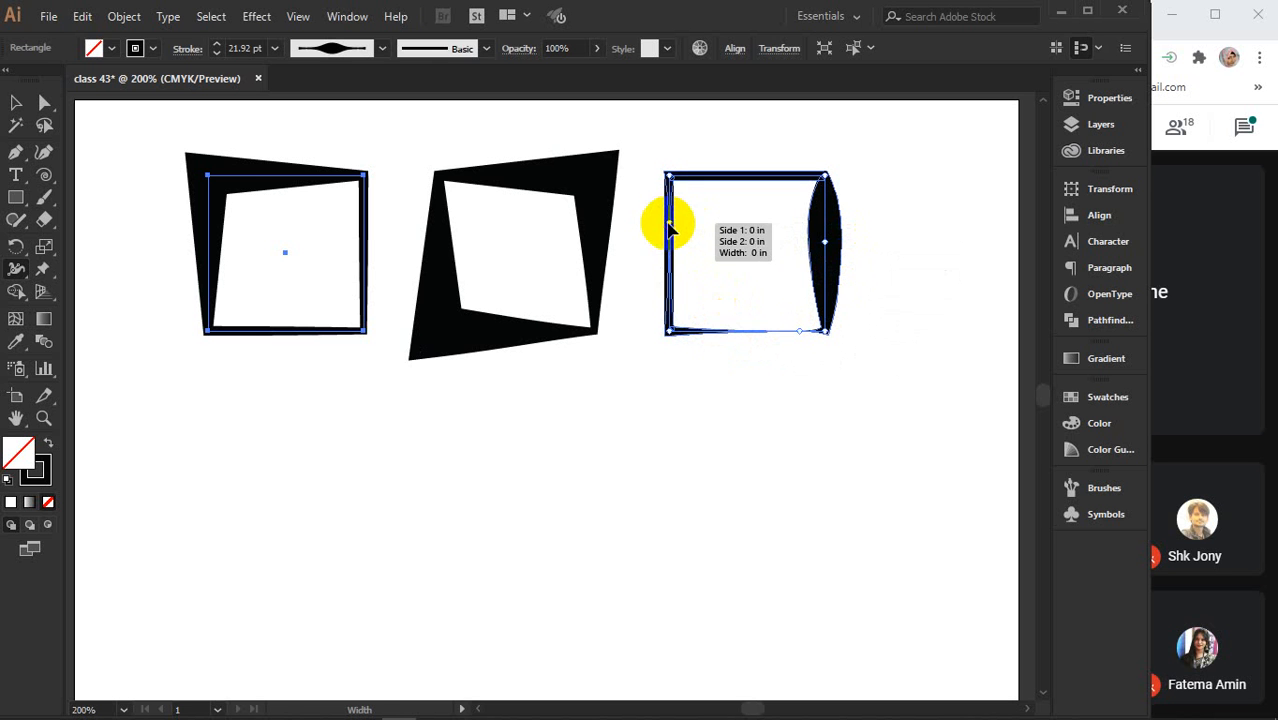
{"action": "mouse_move", "coordinate": [728, 178]}
{"action": "left_mouse_down"}
{"action": "mouse_move", "coordinate": [726, 195]}
{"action": "mouse_move", "coordinate": [730, 170]}
{"action": "mouse_move", "coordinate": [785, 183]}
{"action": "left_mouse_up"}
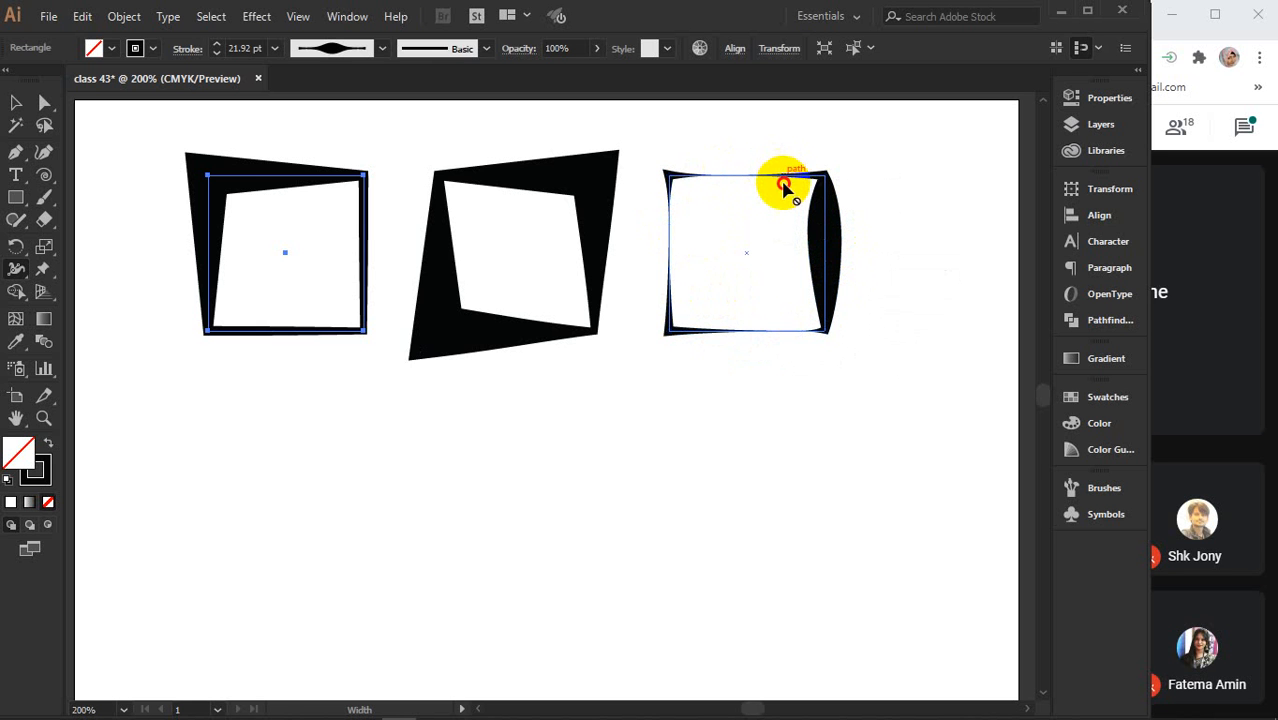
{"action": "mouse_move", "coordinate": [807, 228]}
{"action": "left_mouse_down"}
{"action": "mouse_move", "coordinate": [842, 242]}
{"action": "mouse_move", "coordinate": [827, 243]}
{"action": "left_mouse_up"}
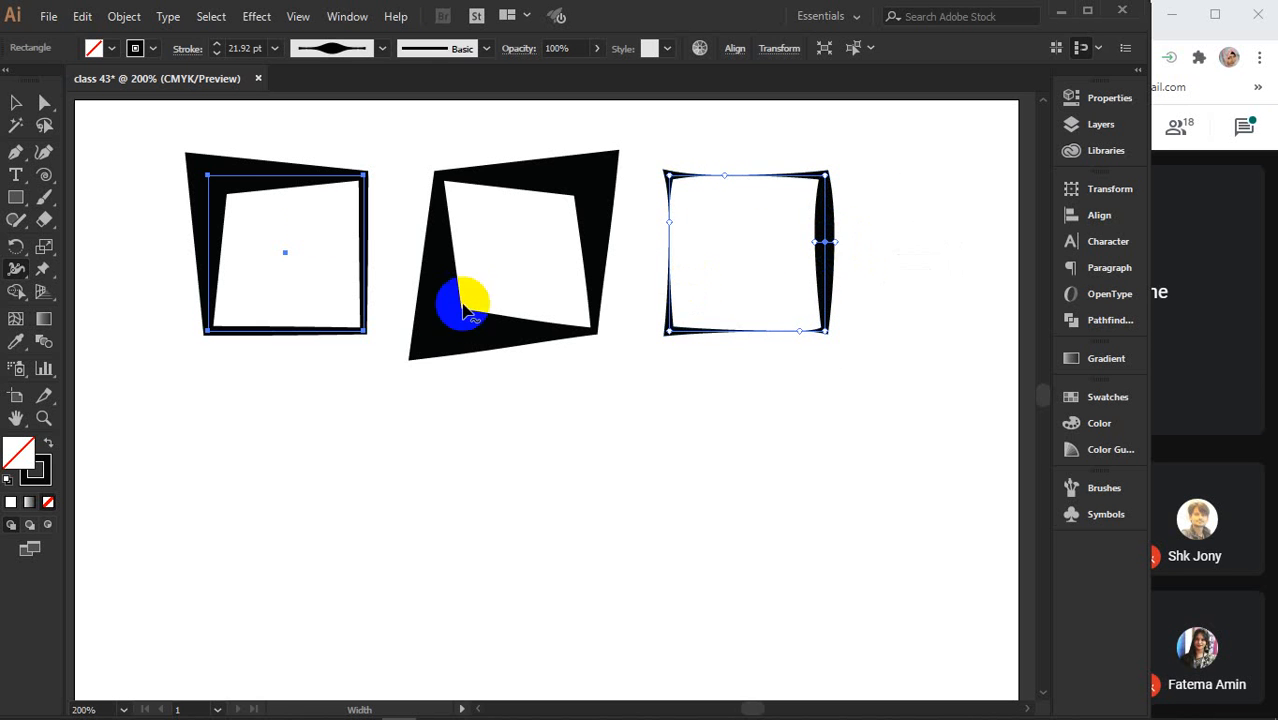
{"action": "left_click", "coordinate": [16, 102]}
{"action": "left_click", "coordinate": [776, 453]}
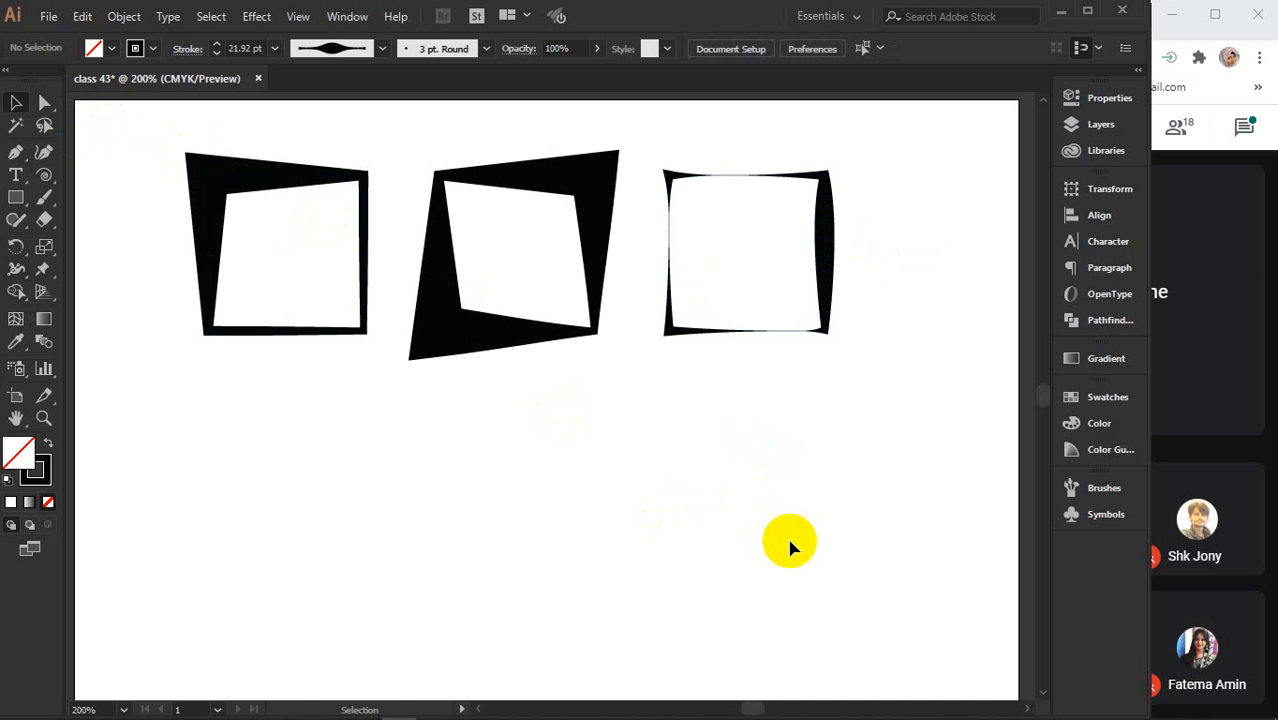
Switch to Chrome and run a Google image search for "corporate men model" in a new tab.
{"action": "mouse_move", "coordinate": [503, 706]}
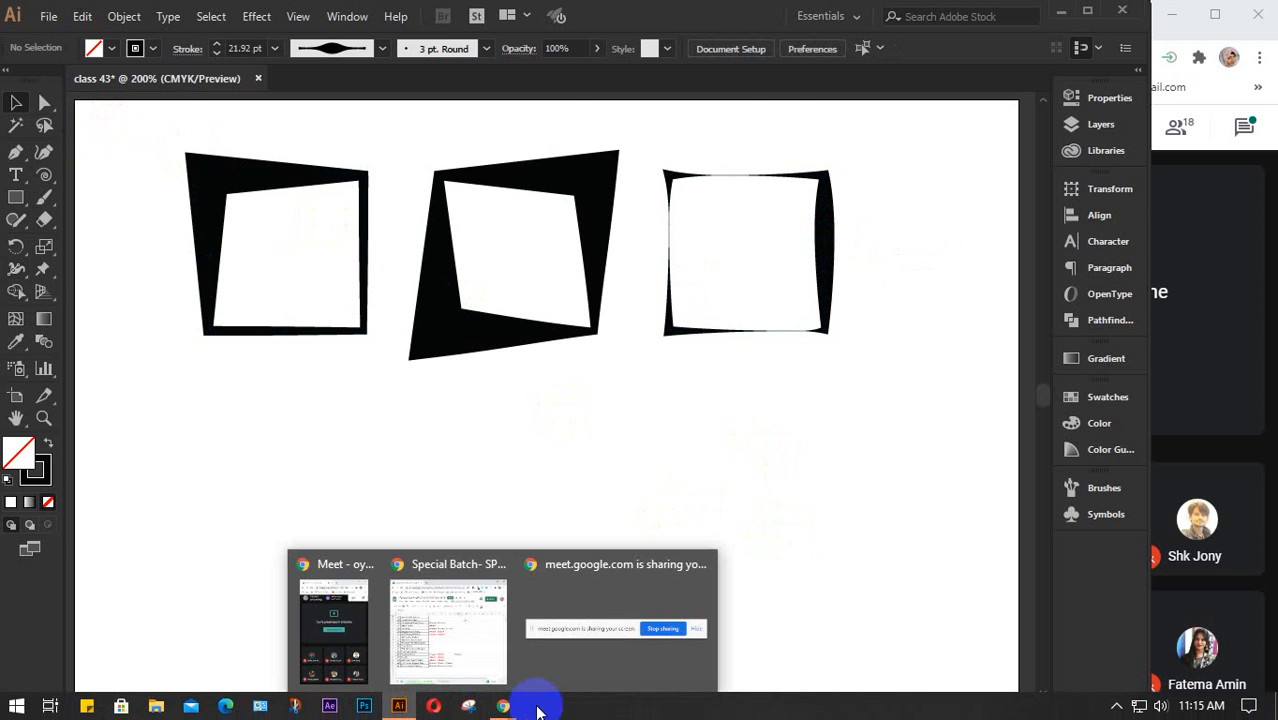
{"action": "left_click", "coordinate": [452, 654]}
{"action": "left_click", "coordinate": [251, 26]}
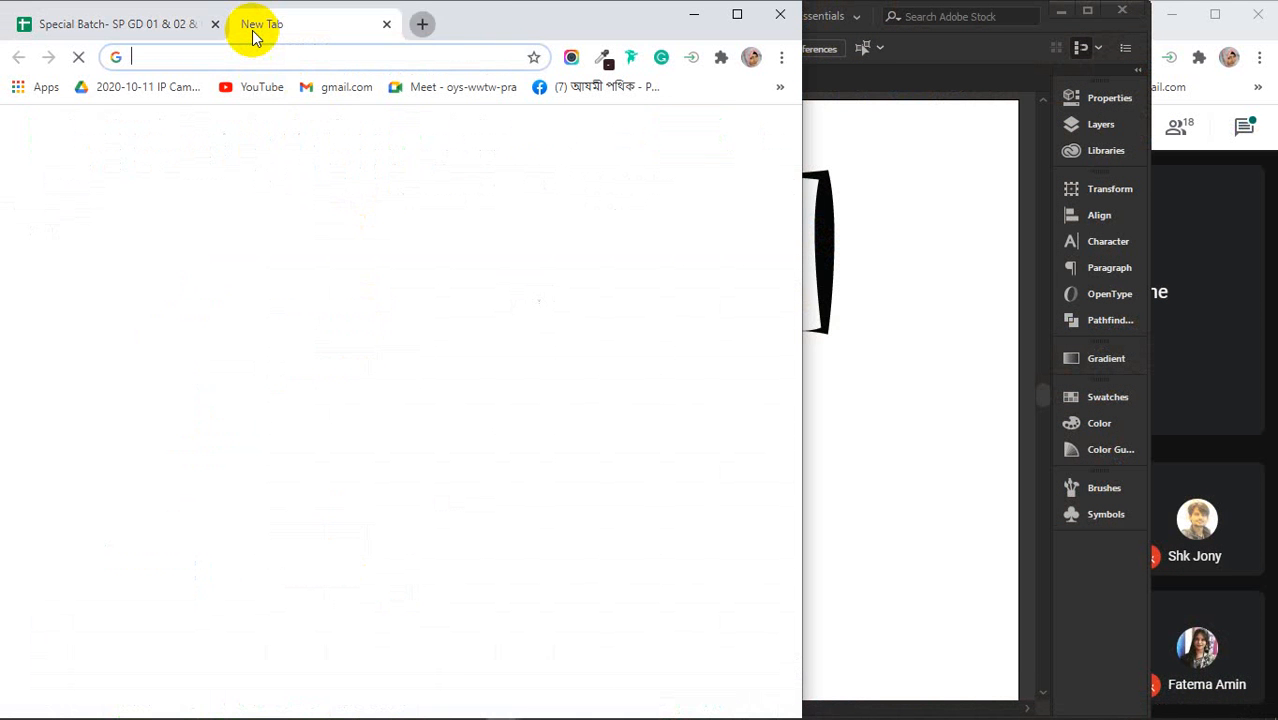
{"action": "type", "text": "corporate men model"}
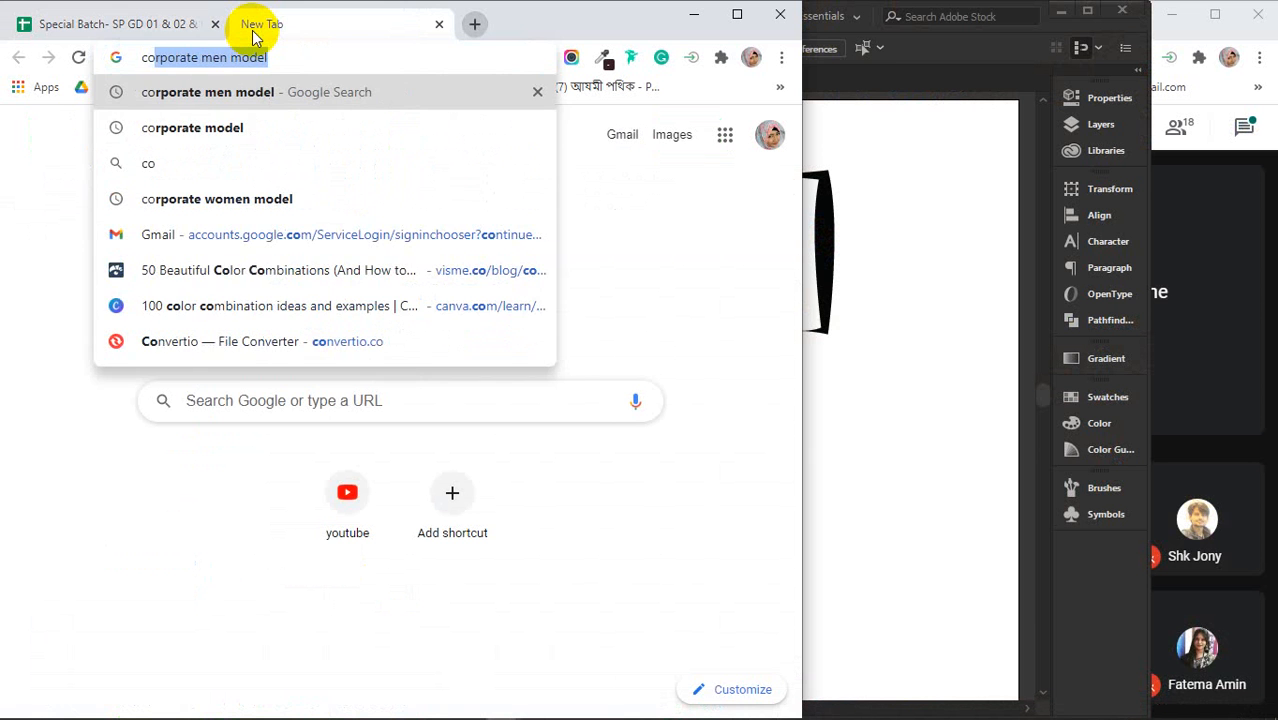
{"action": "key", "text": "Return"}
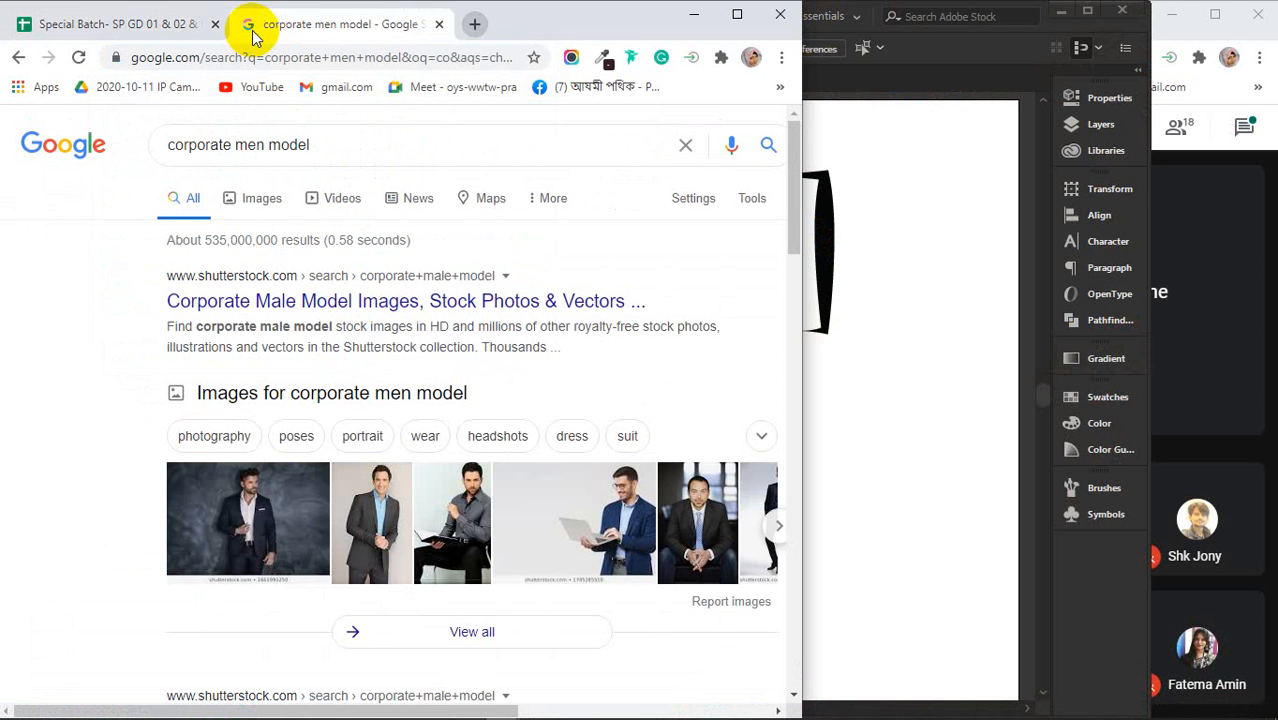
{"action": "left_click", "coordinate": [264, 202]}
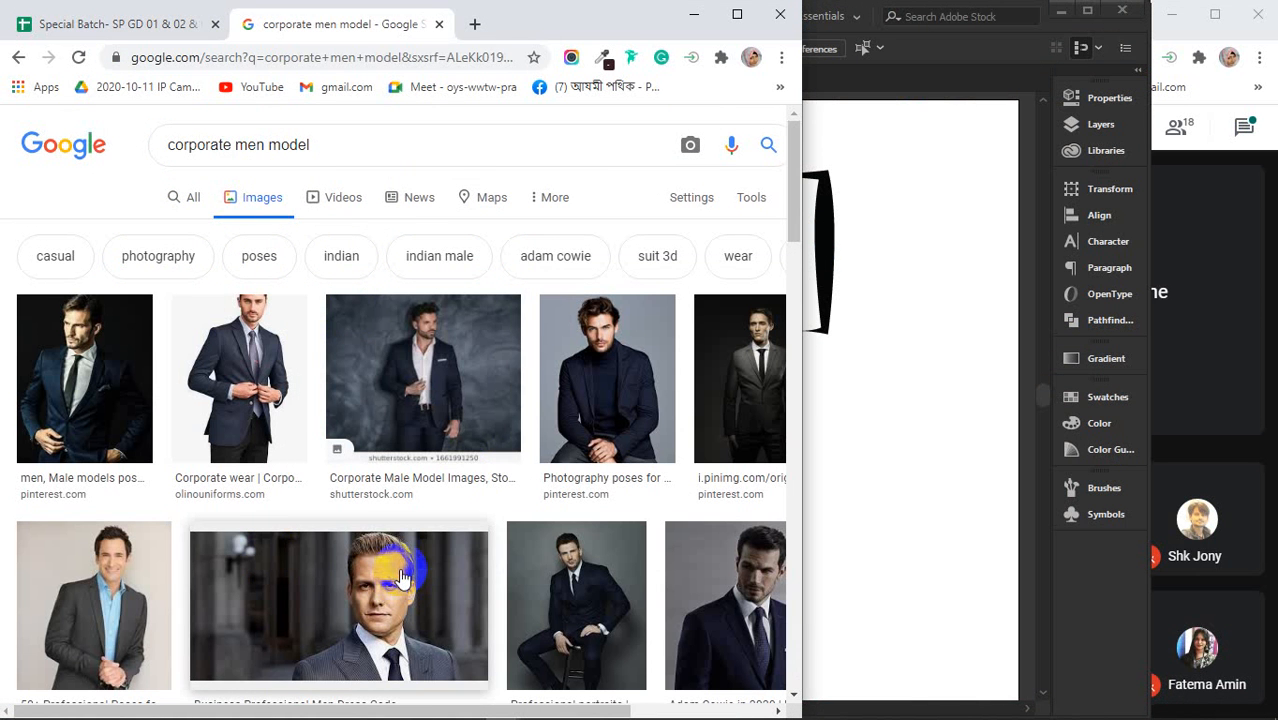
Browse the image results and related images, and open the preview of the man in a dark shirt with crossed arms.
{"action": "scroll", "coordinate": [400, 578], "scroll_direction": "down", "scroll_amount": 1}
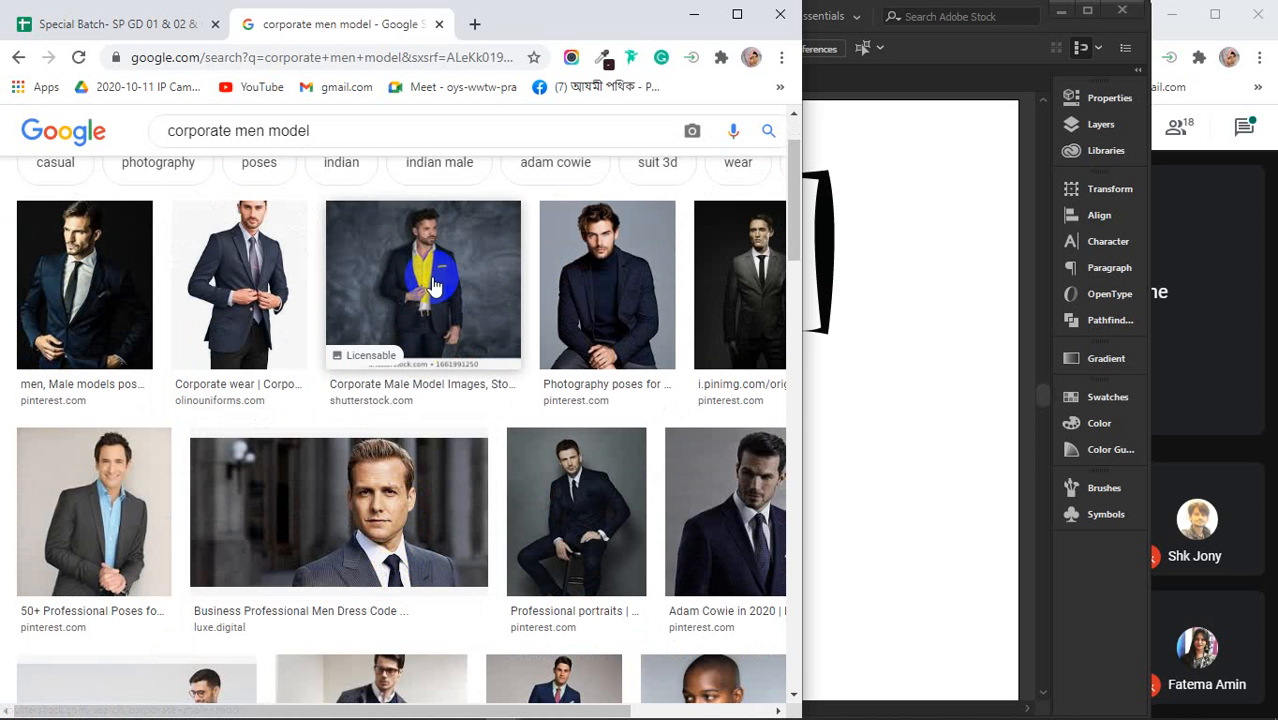
{"action": "scroll", "coordinate": [433, 287], "scroll_direction": "down", "scroll_amount": 2}
{"action": "scroll", "coordinate": [432, 287], "scroll_direction": "down", "scroll_amount": 3}
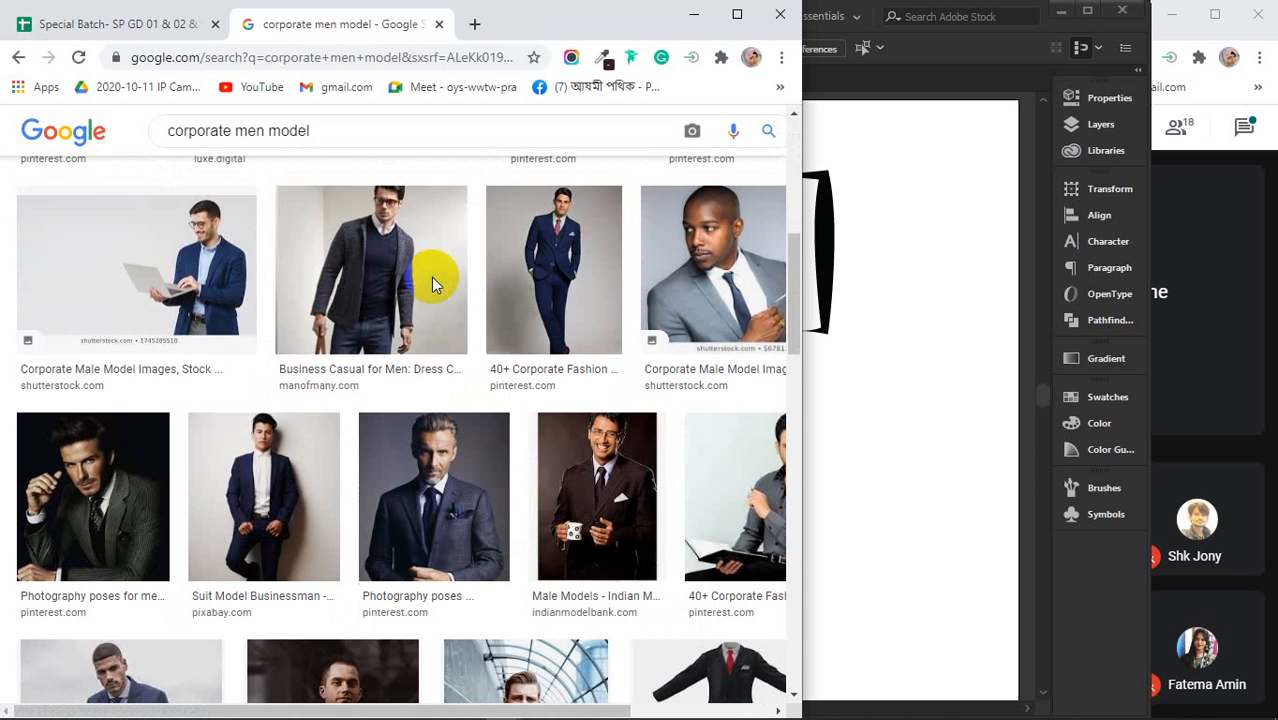
{"action": "left_click", "coordinate": [114, 526]}
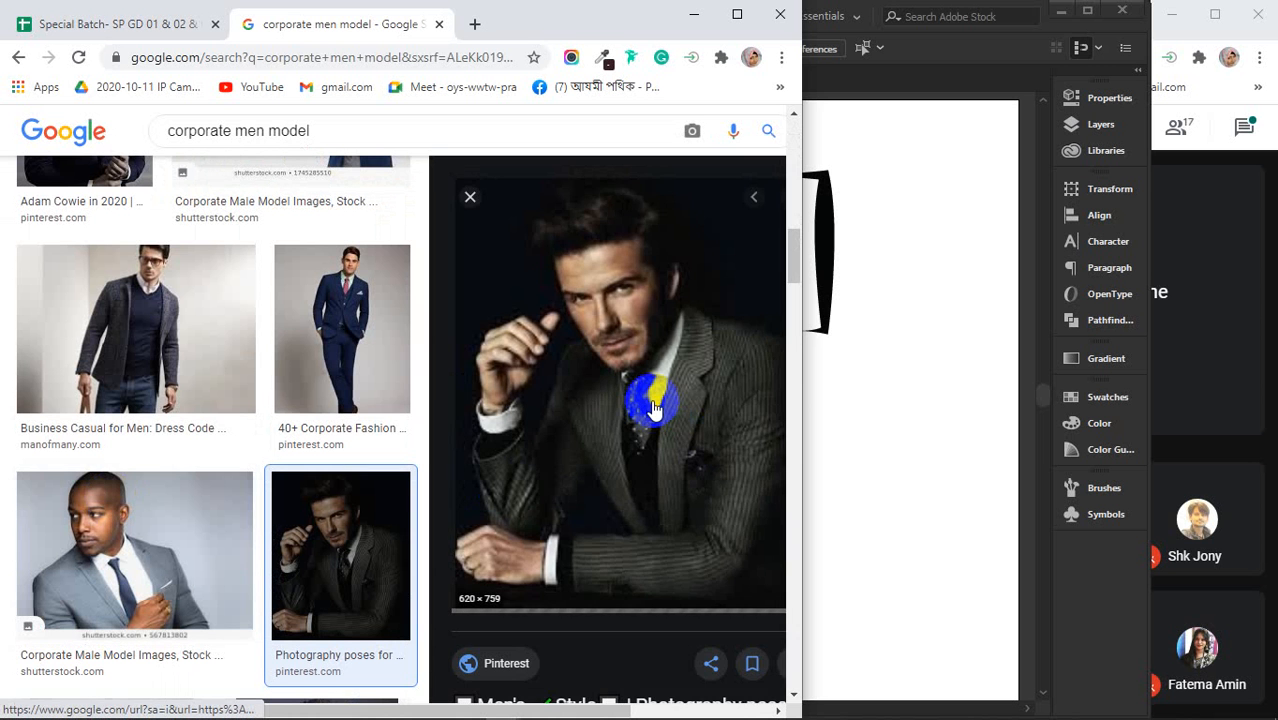
{"action": "scroll", "coordinate": [603, 342], "scroll_direction": "down", "scroll_amount": 7}
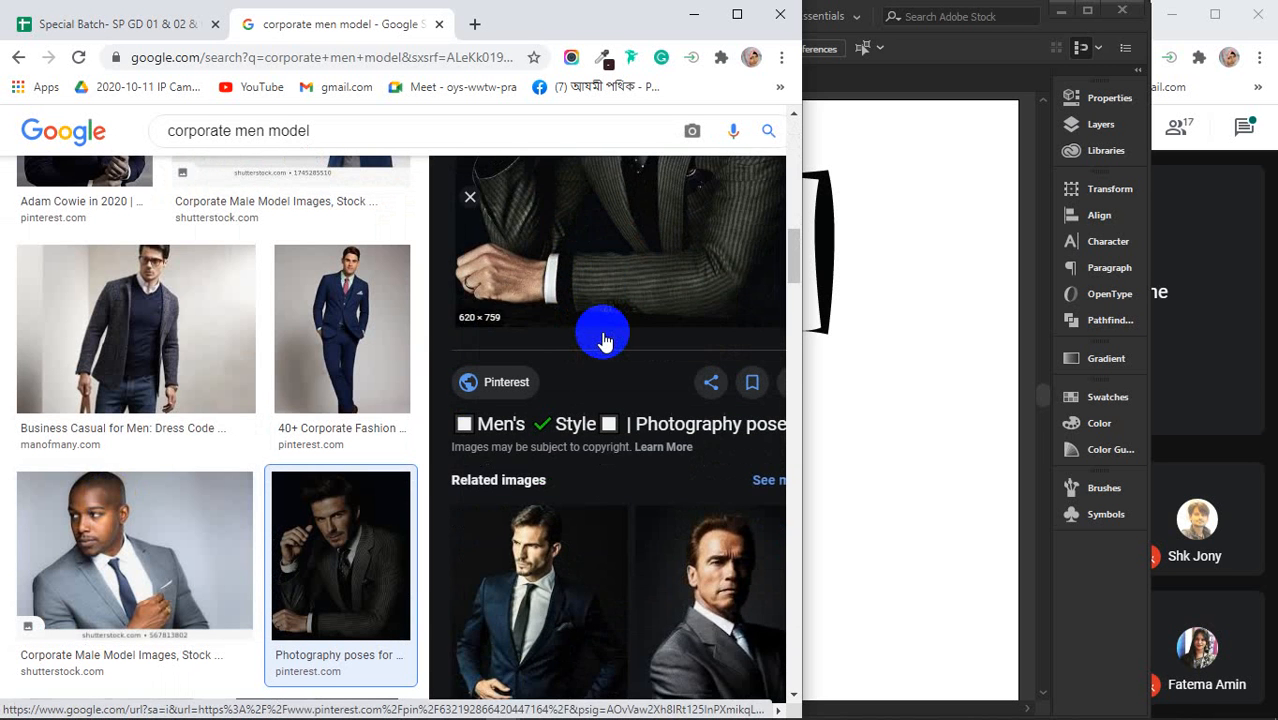
{"action": "scroll", "coordinate": [262, 492], "scroll_direction": "down", "scroll_amount": 3}
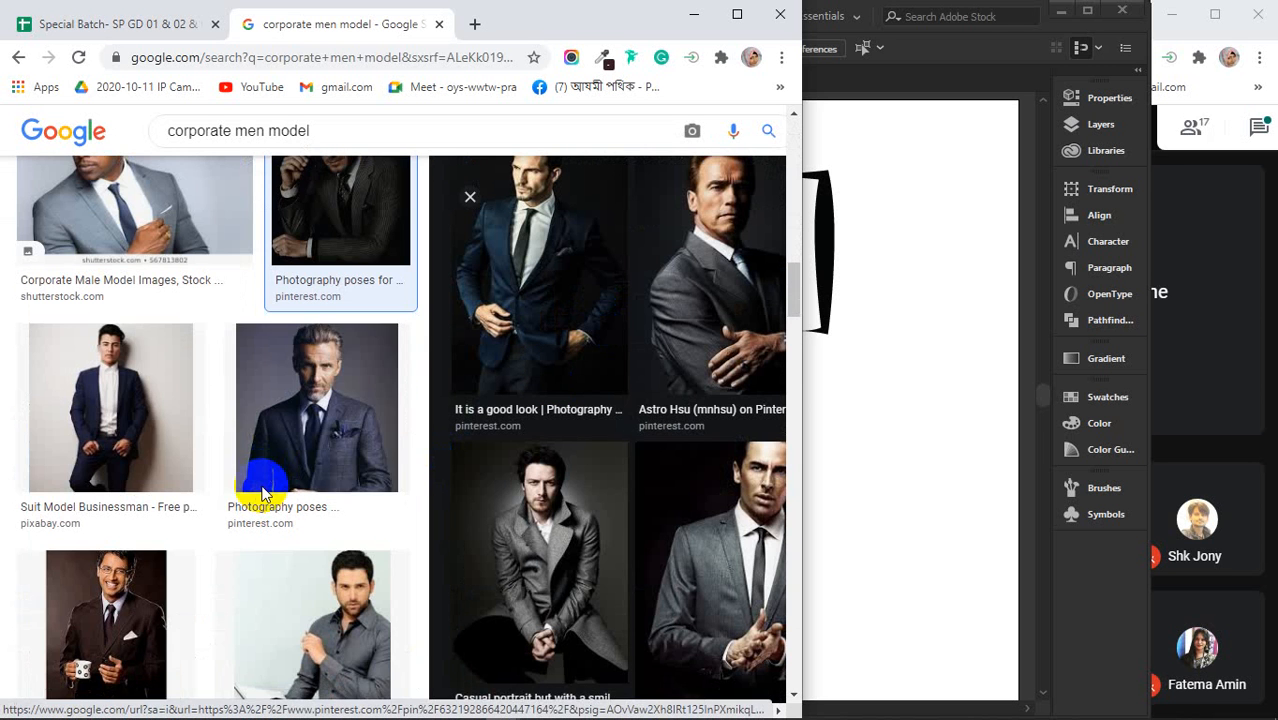
{"action": "left_click", "coordinate": [342, 605]}
{"action": "scroll", "coordinate": [562, 434], "scroll_direction": "down", "scroll_amount": 4}
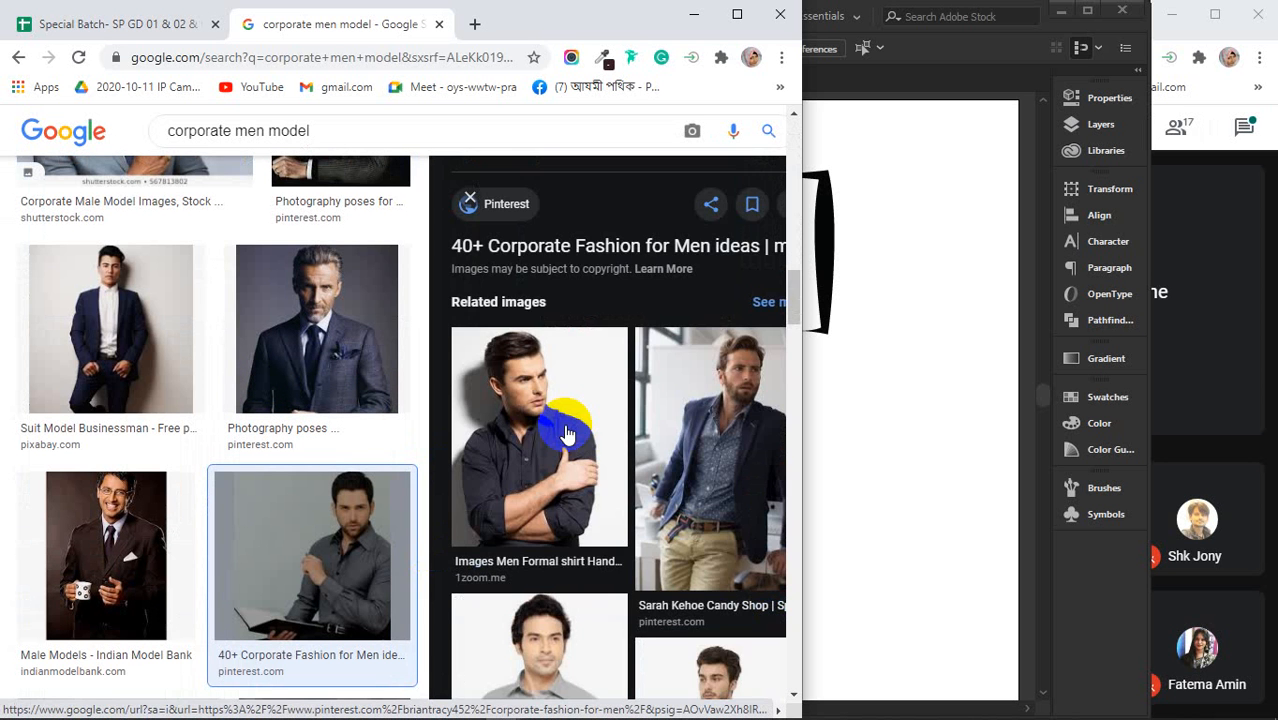
{"action": "scroll", "coordinate": [566, 434], "scroll_direction": "down", "scroll_amount": 6}
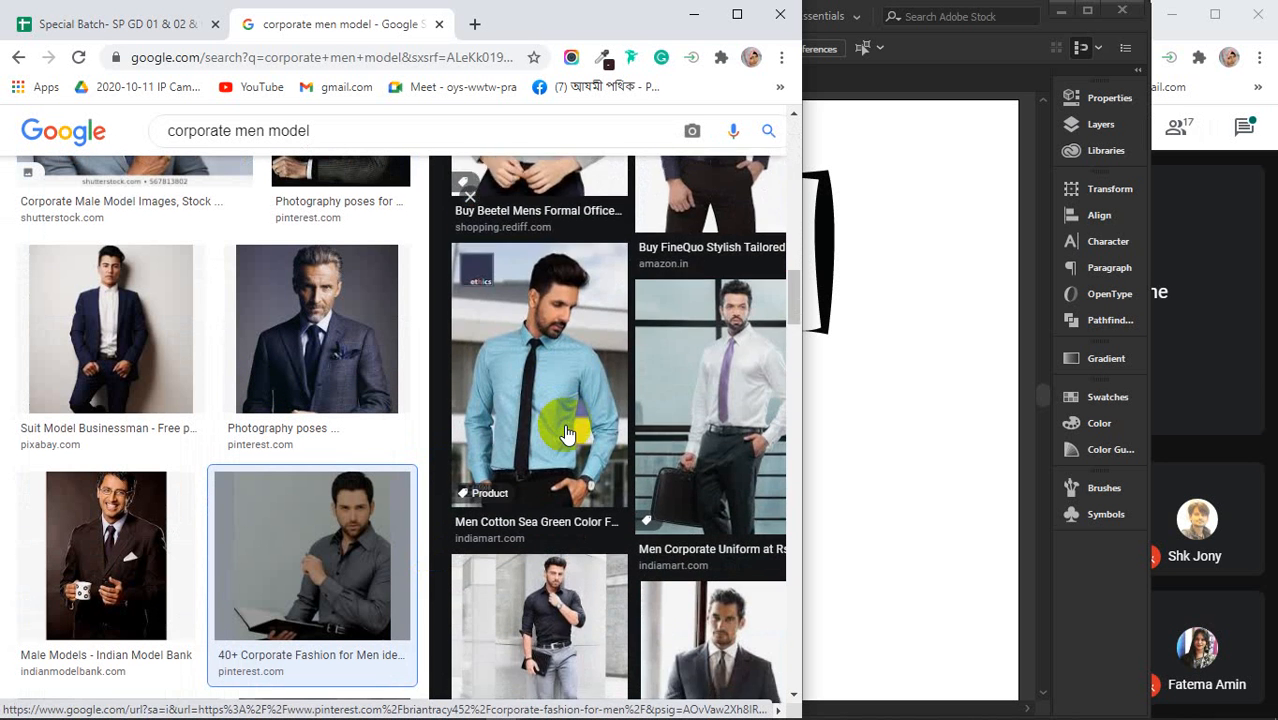
{"action": "scroll", "coordinate": [562, 420], "scroll_direction": "up", "scroll_amount": 8}
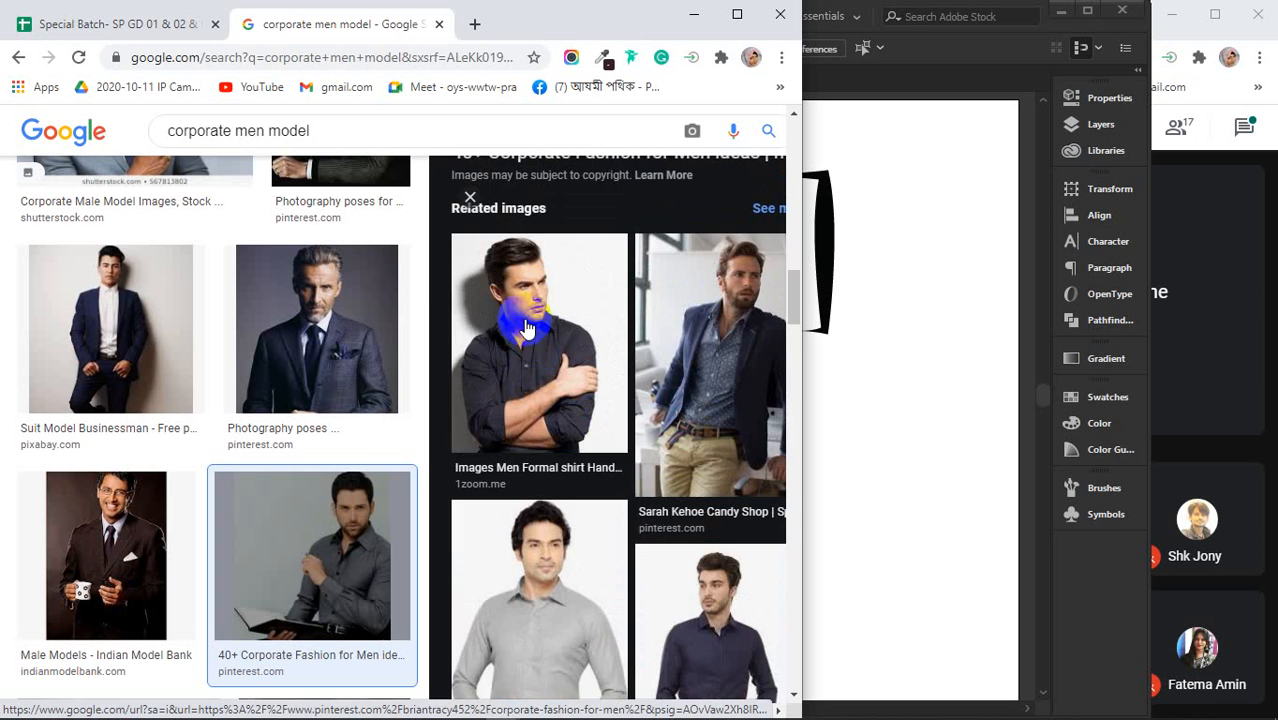
{"action": "left_click", "coordinate": [527, 330]}
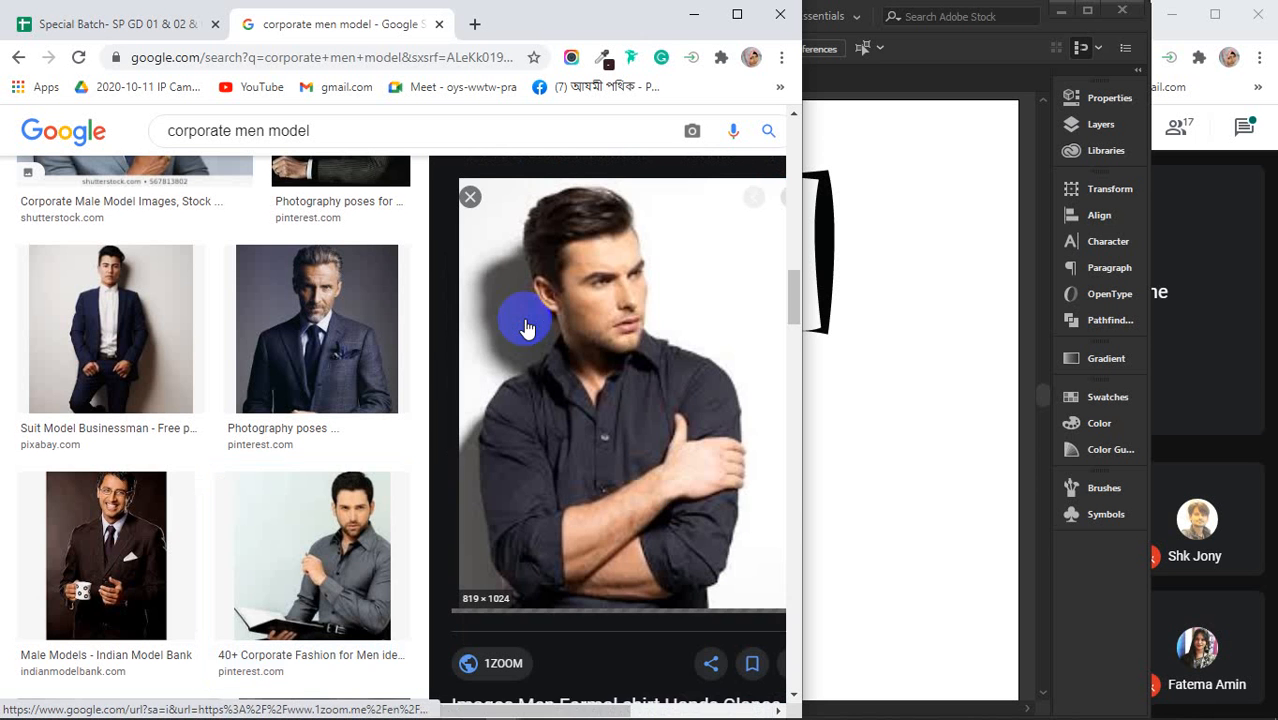
Copy the previewed photo of the man in the dark shirt, switch back to Illustrator and paste it into the document.
{"action": "right_click", "coordinate": [613, 302]}
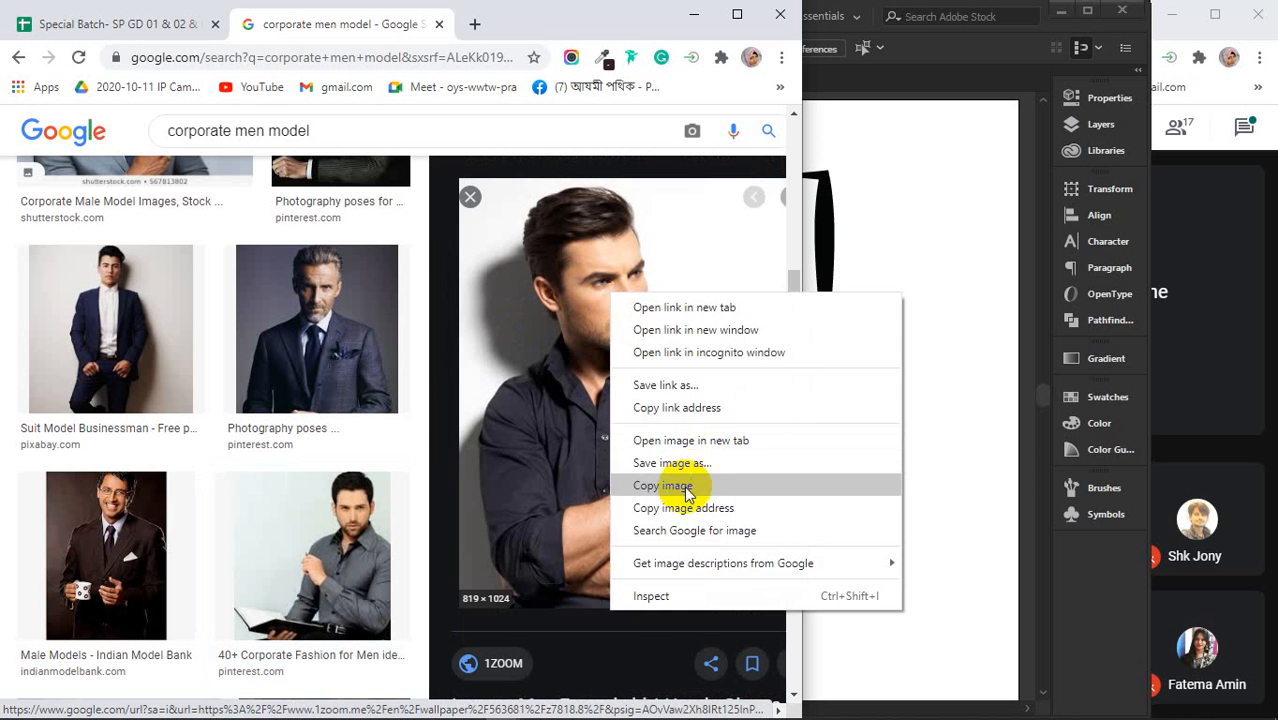
{"action": "left_click", "coordinate": [725, 486]}
{"action": "left_click", "coordinate": [693, 14]}
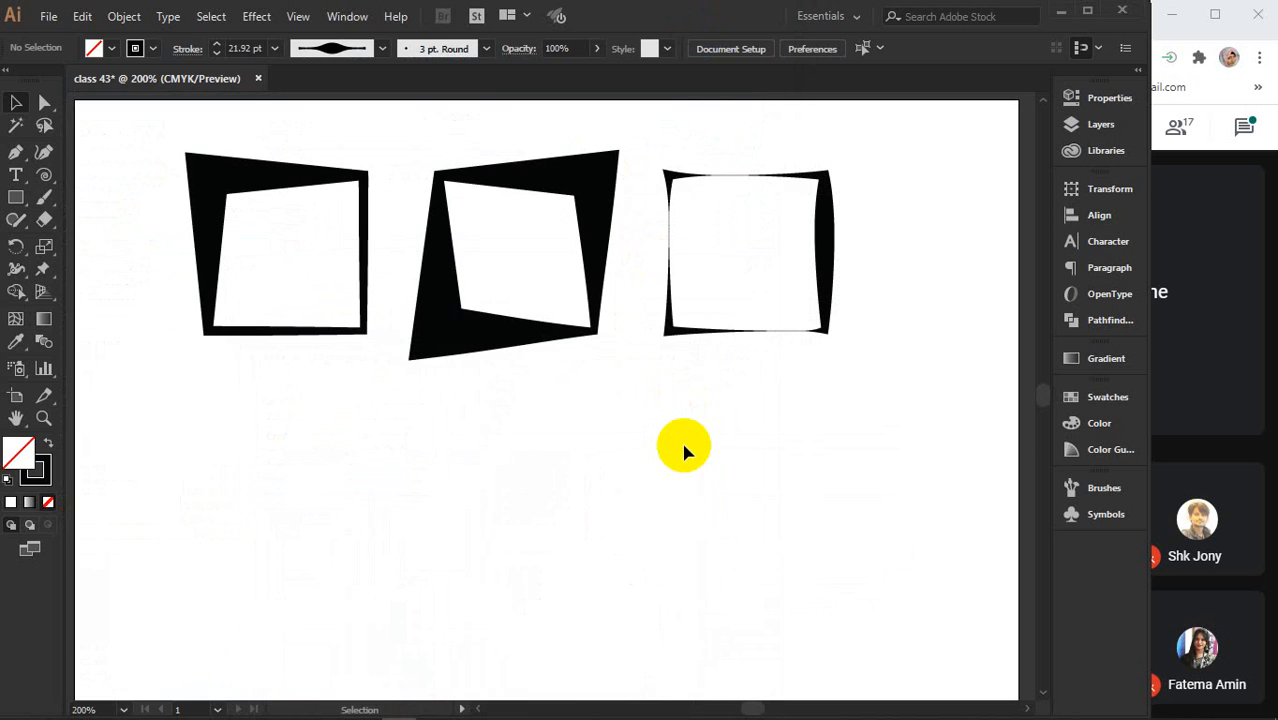
{"action": "key", "text": "ctrl+v"}
Scale the pasted photo down proportionally until it is slightly smaller than one of the square frames.
{"action": "scroll", "coordinate": [686, 443], "scroll_direction": "down", "scroll_amount": 4}
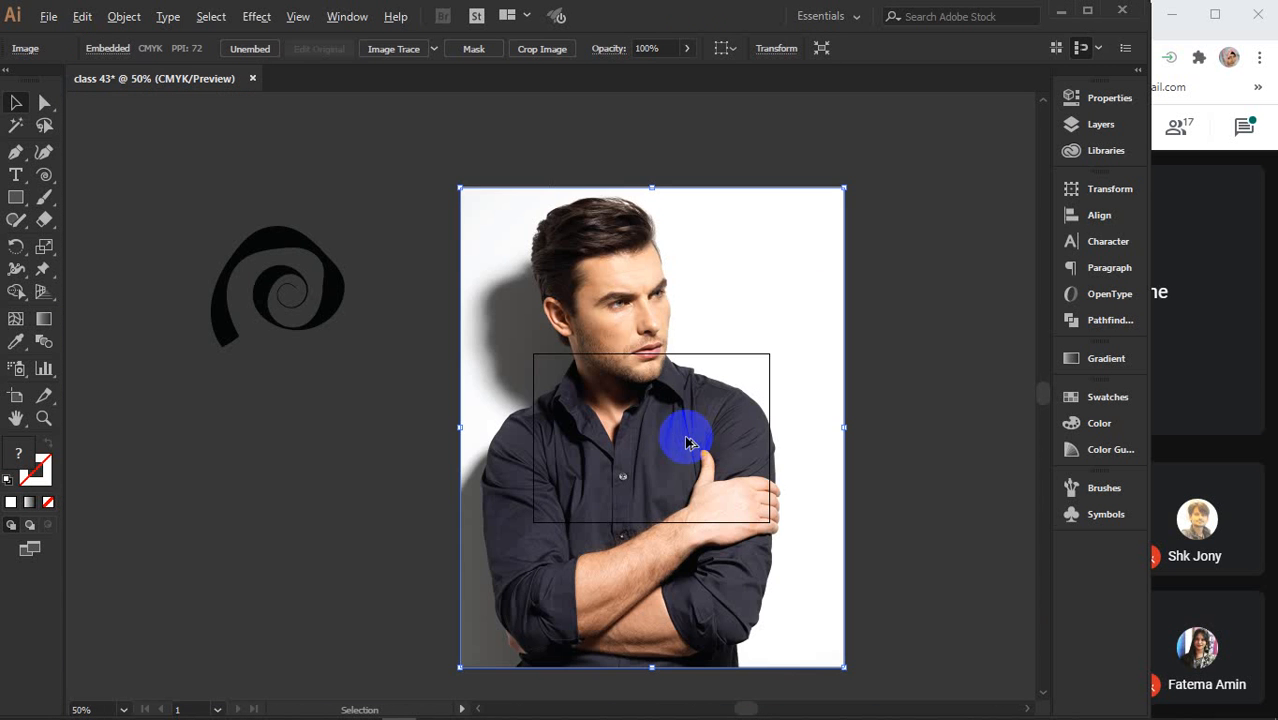
{"action": "left_click_drag", "start_coordinate": [847, 183], "coordinate": [672, 404]}
{"action": "scroll", "coordinate": [642, 420], "scroll_direction": "up", "scroll_amount": 3}
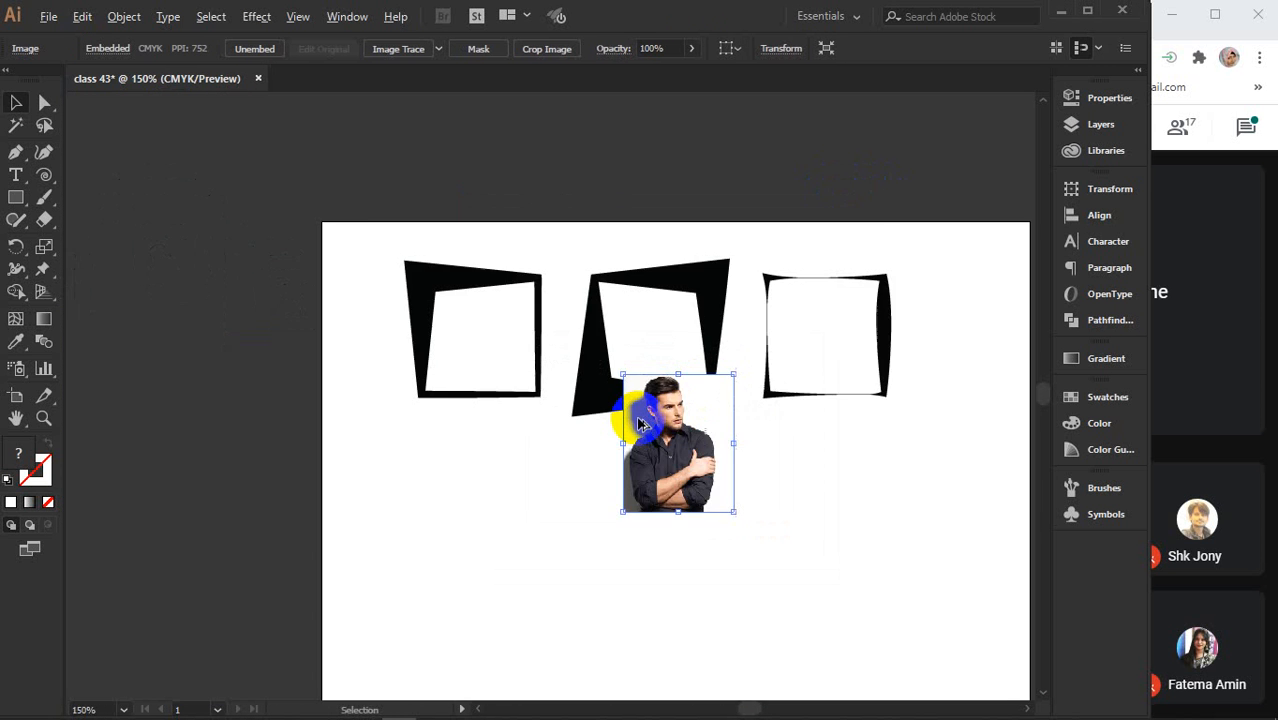
{"action": "scroll", "coordinate": [703, 465], "scroll_direction": "down", "scroll_amount": 2}
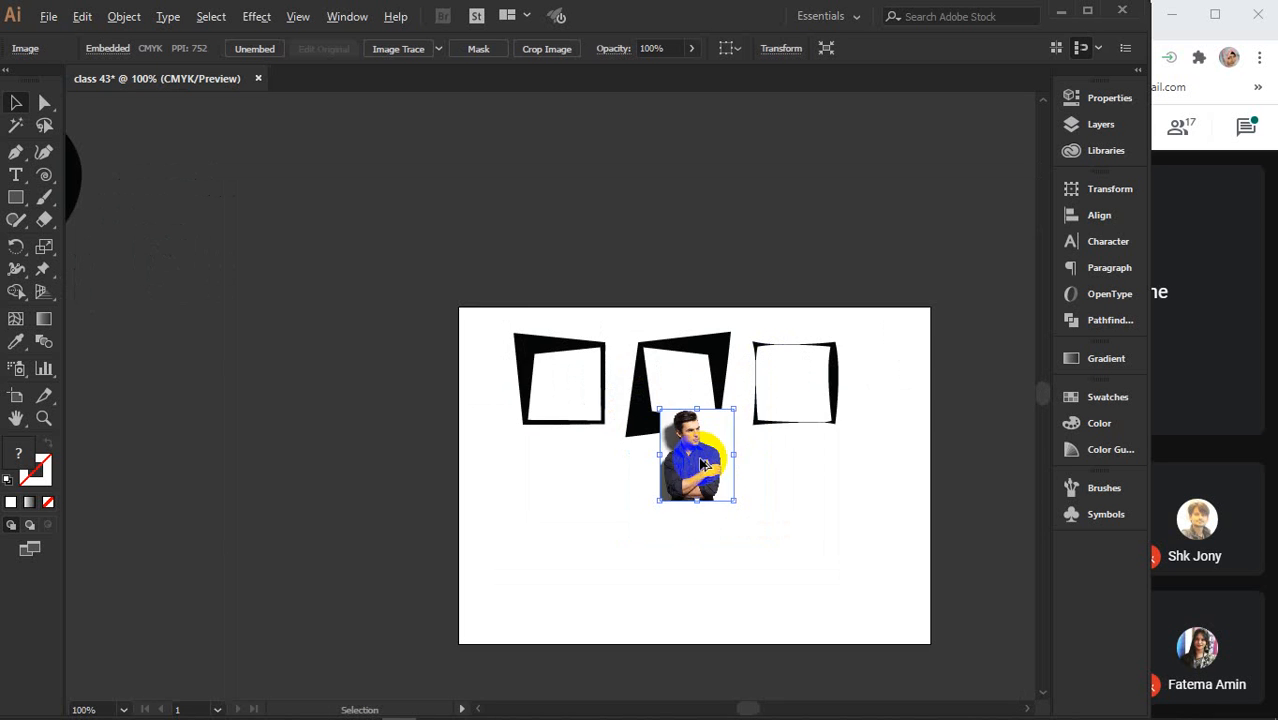
{"action": "left_click_drag", "start_coordinate": [700, 462], "coordinate": [178, 125]}
{"action": "scroll", "coordinate": [660, 414], "scroll_direction": "up", "scroll_amount": 4}
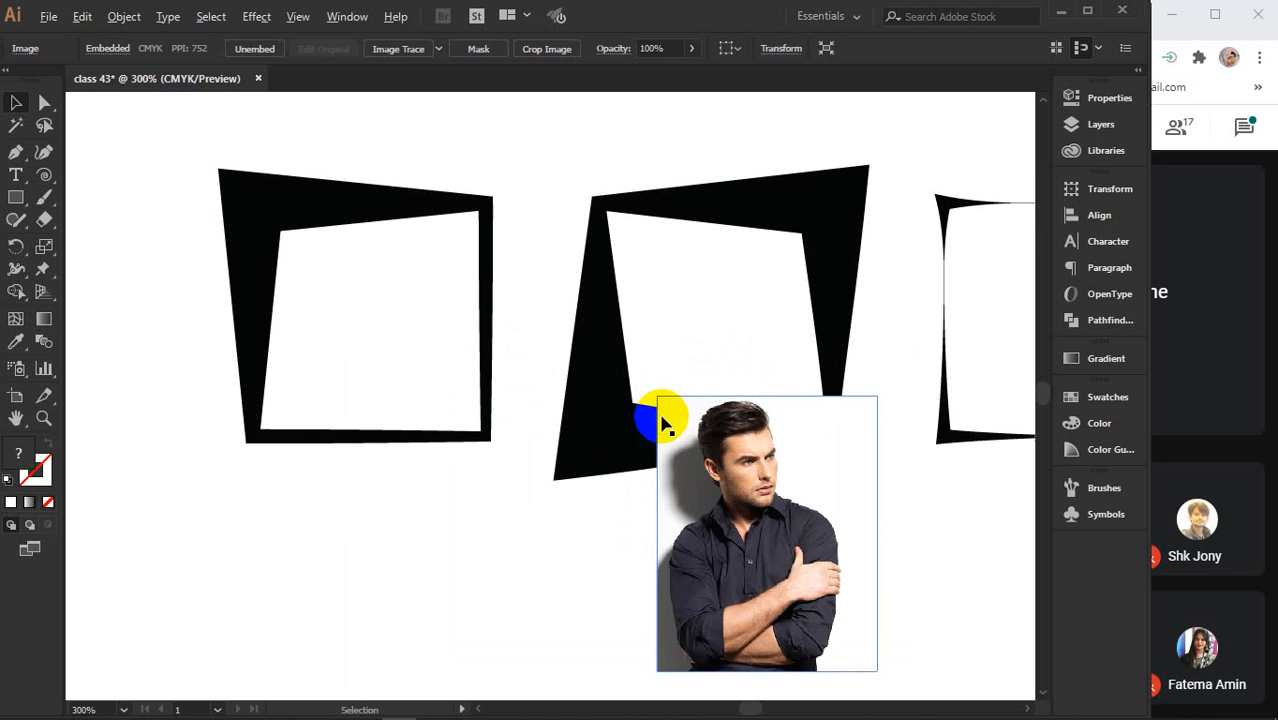
Move the photo over the first square frame and send it behind the frame's black stroke.
{"action": "left_click_drag", "start_coordinate": [776, 541], "coordinate": [380, 328]}
{"action": "right_click", "coordinate": [385, 333]}
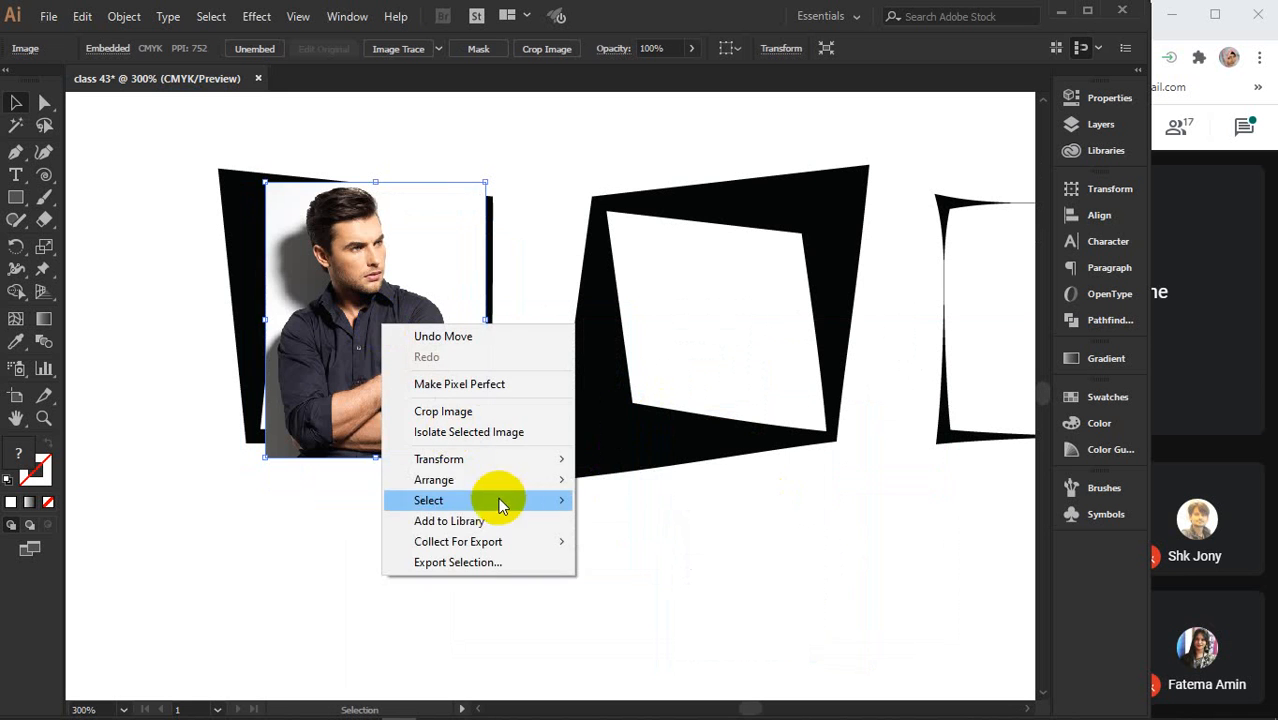
{"action": "mouse_move", "coordinate": [458, 482]}
{"action": "left_click", "coordinate": [638, 537]}
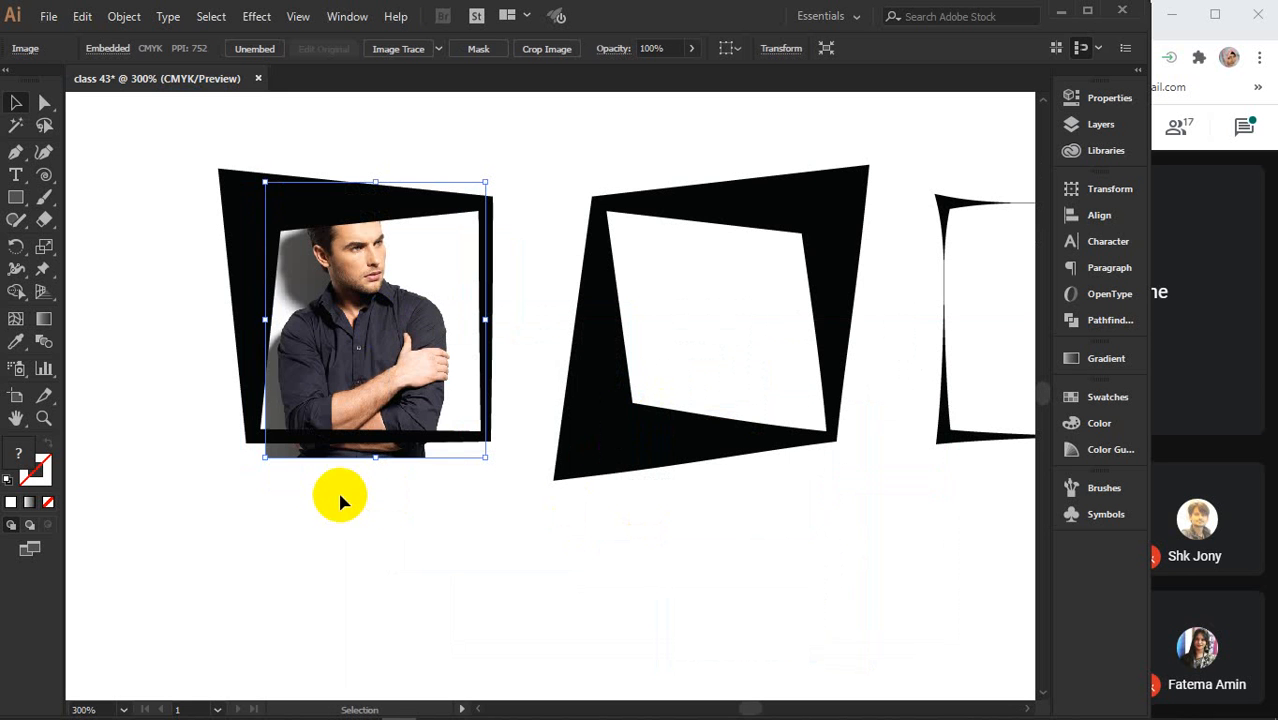
Enlarge the photo slightly and shift it so the man's head and crossed arms fill the first frame's opening, and deselect it.
{"action": "left_click", "coordinate": [394, 446]}
{"action": "left_click_drag", "start_coordinate": [401, 312], "coordinate": [390, 285]}
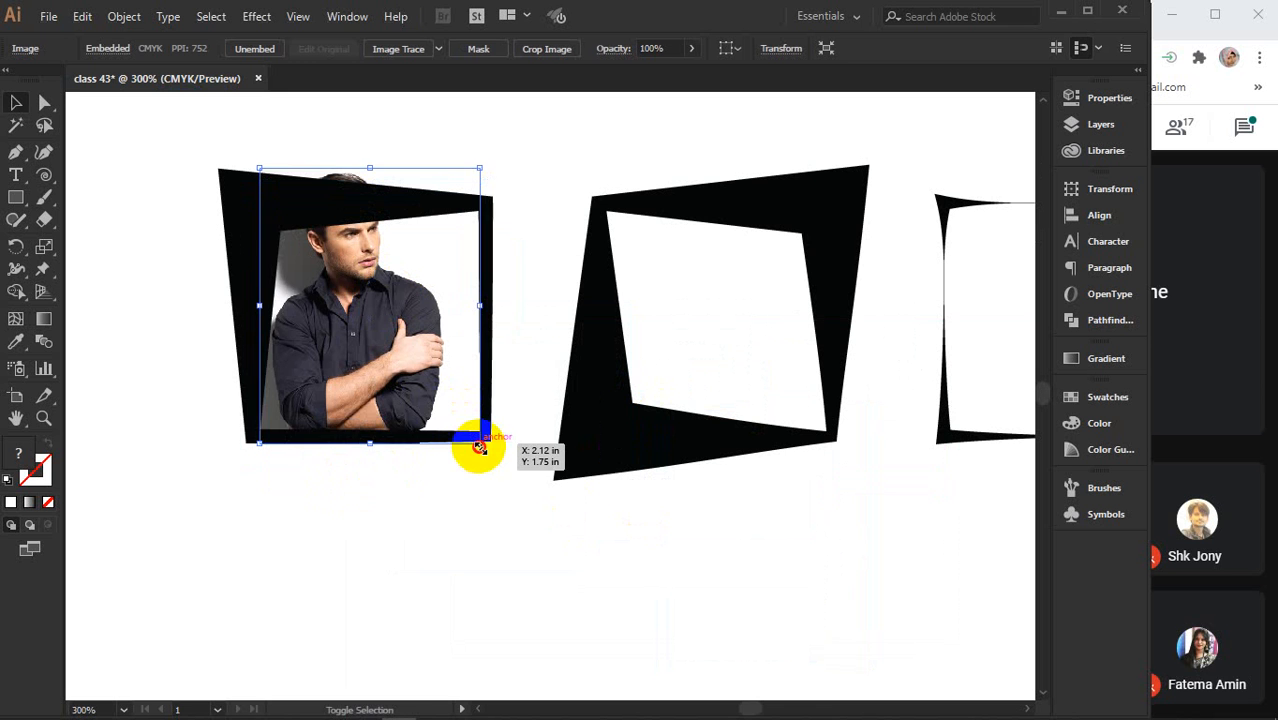
{"action": "left_click_drag", "start_coordinate": [480, 447], "coordinate": [491, 456]}
{"action": "mouse_move", "coordinate": [422, 357]}
{"action": "left_mouse_down"}
{"action": "mouse_move", "coordinate": [491, 348]}
{"action": "mouse_move", "coordinate": [418, 348]}
{"action": "mouse_move", "coordinate": [418, 365]}
{"action": "left_mouse_up"}
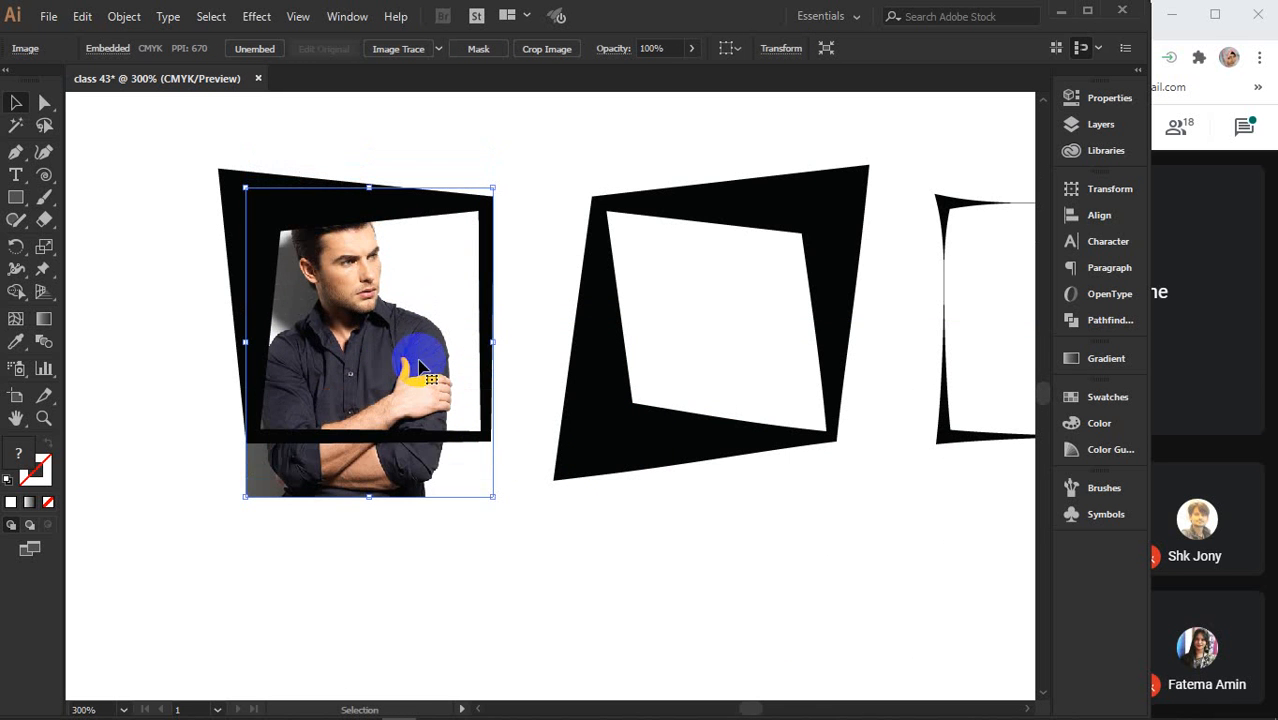
{"action": "key", "text": "a"}
{"action": "left_click", "coordinate": [448, 539], "text": "ctrl"}
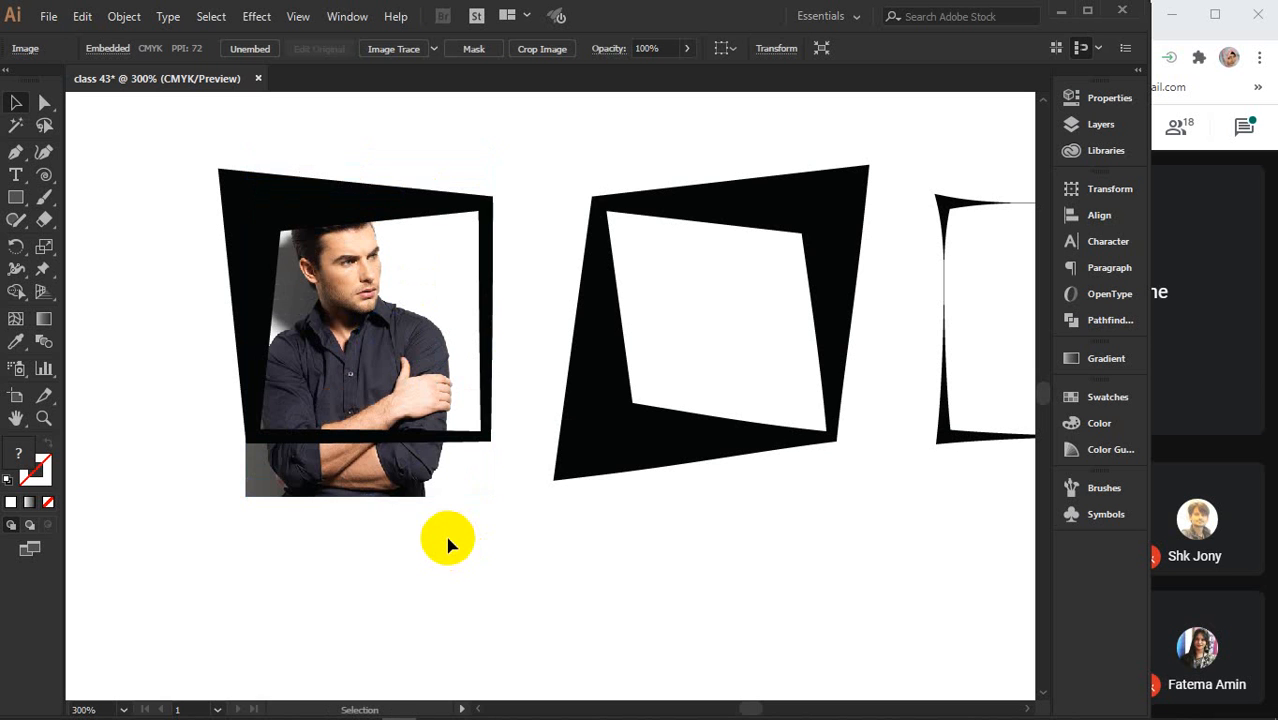
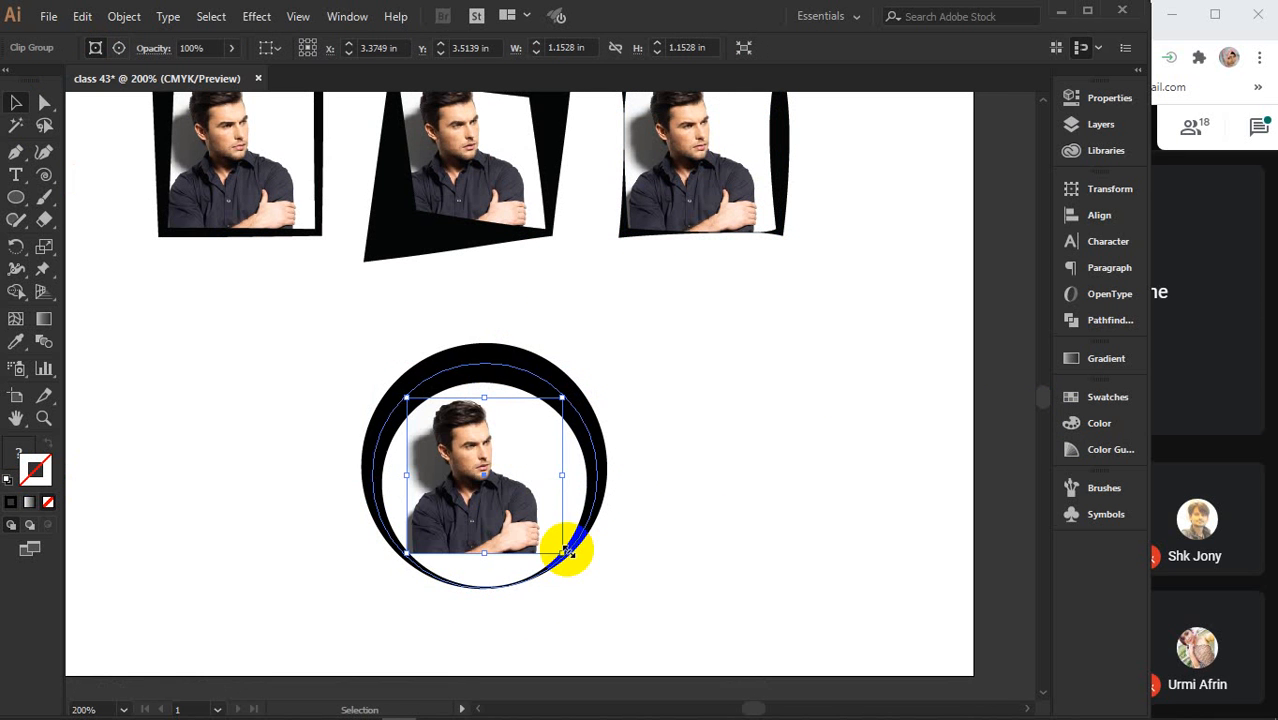
Enlarge the clipped photo inside the ring to about 1.78 in square and remove its square clipping path, keeping the full photo.
{"action": "left_click_drag", "start_coordinate": [562, 553], "coordinate": [605, 593]}
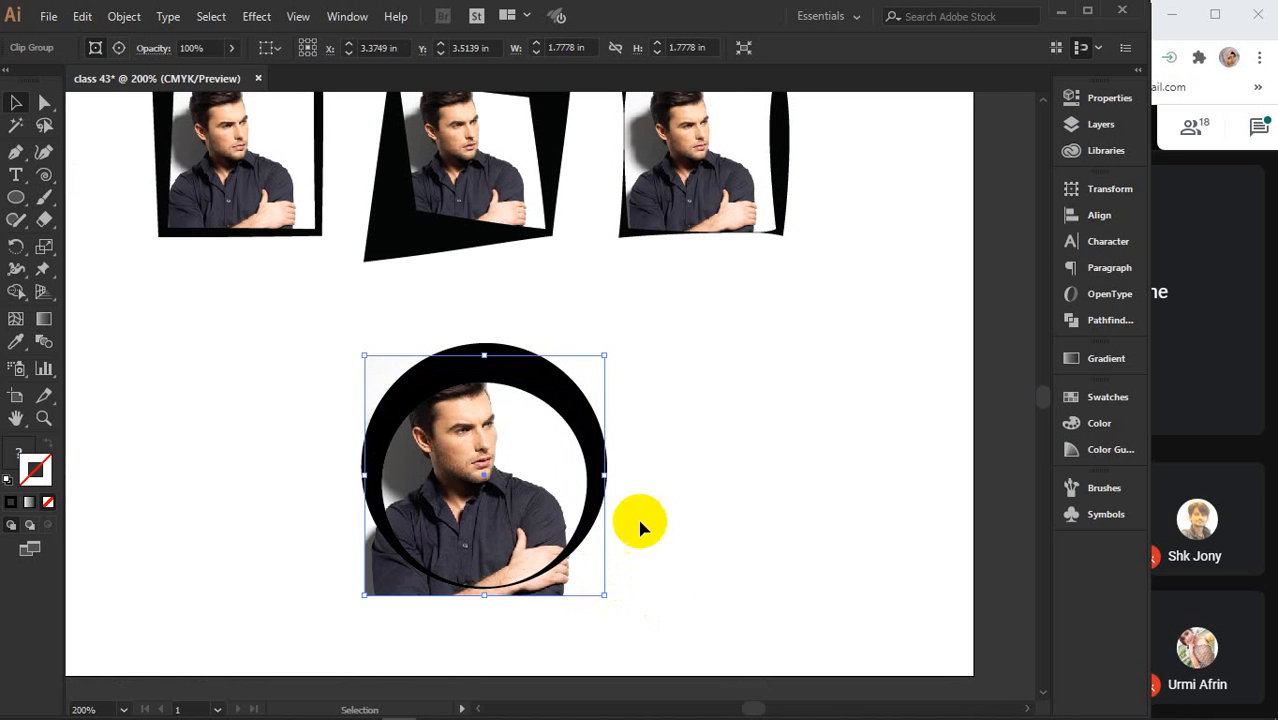
{"action": "left_click", "coordinate": [686, 455]}
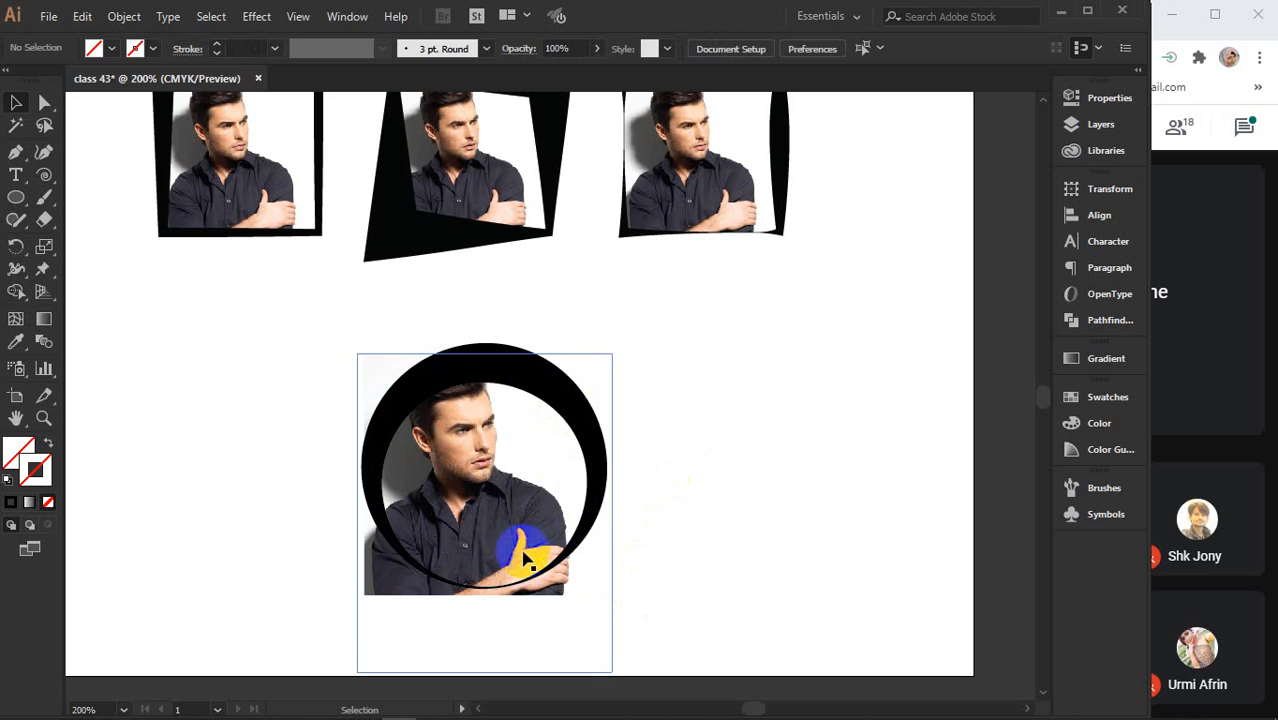
{"action": "left_click", "coordinate": [541, 597]}
{"action": "right_click", "coordinate": [541, 597]}
{"action": "left_click", "coordinate": [622, 451]}
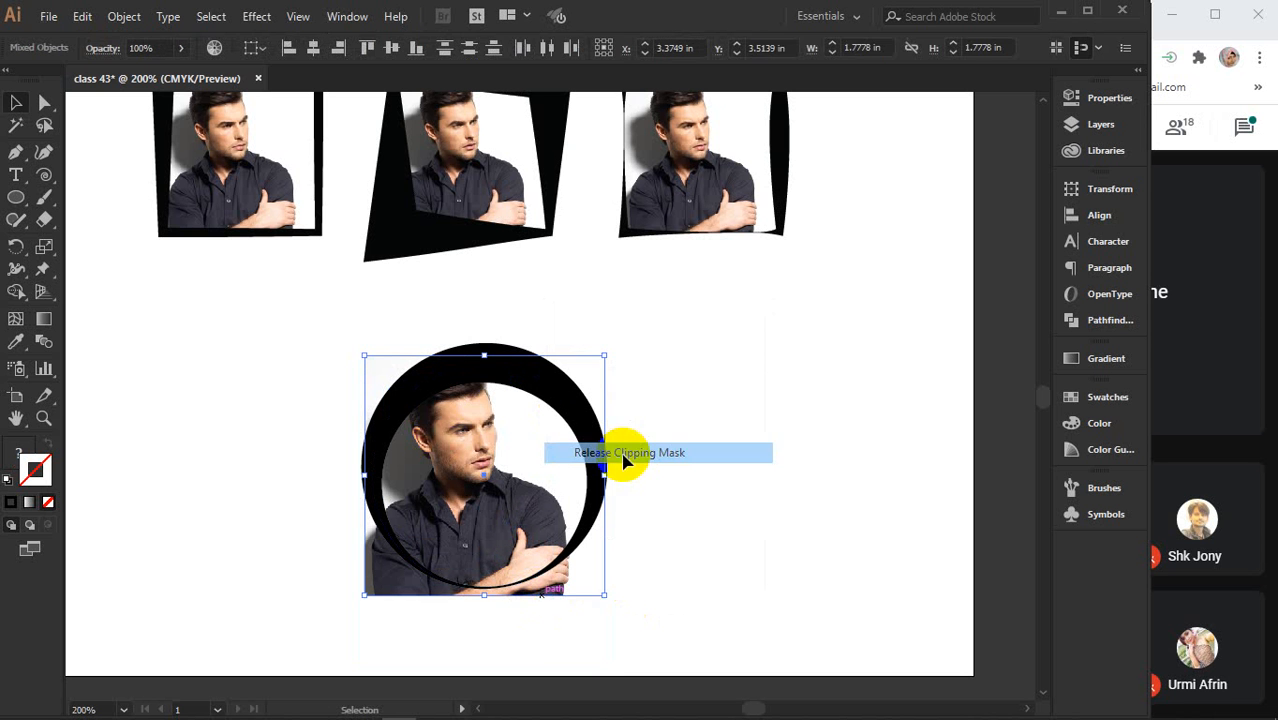
{"action": "left_click", "coordinate": [679, 538]}
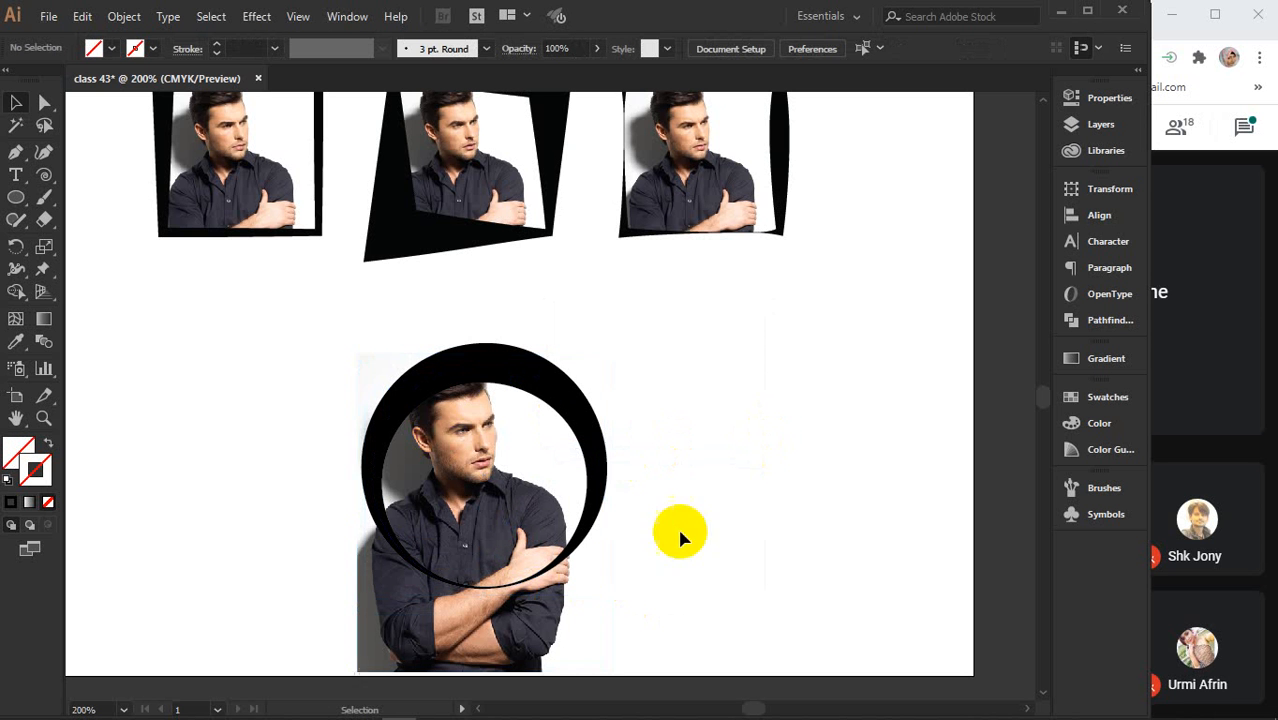
{"action": "left_click", "coordinate": [564, 595]}
{"action": "key", "text": "Delete"}
Draw a circle about 1.63 in across over the ring and centre it horizontally with the photo.
{"action": "left_click", "coordinate": [9, 199]}
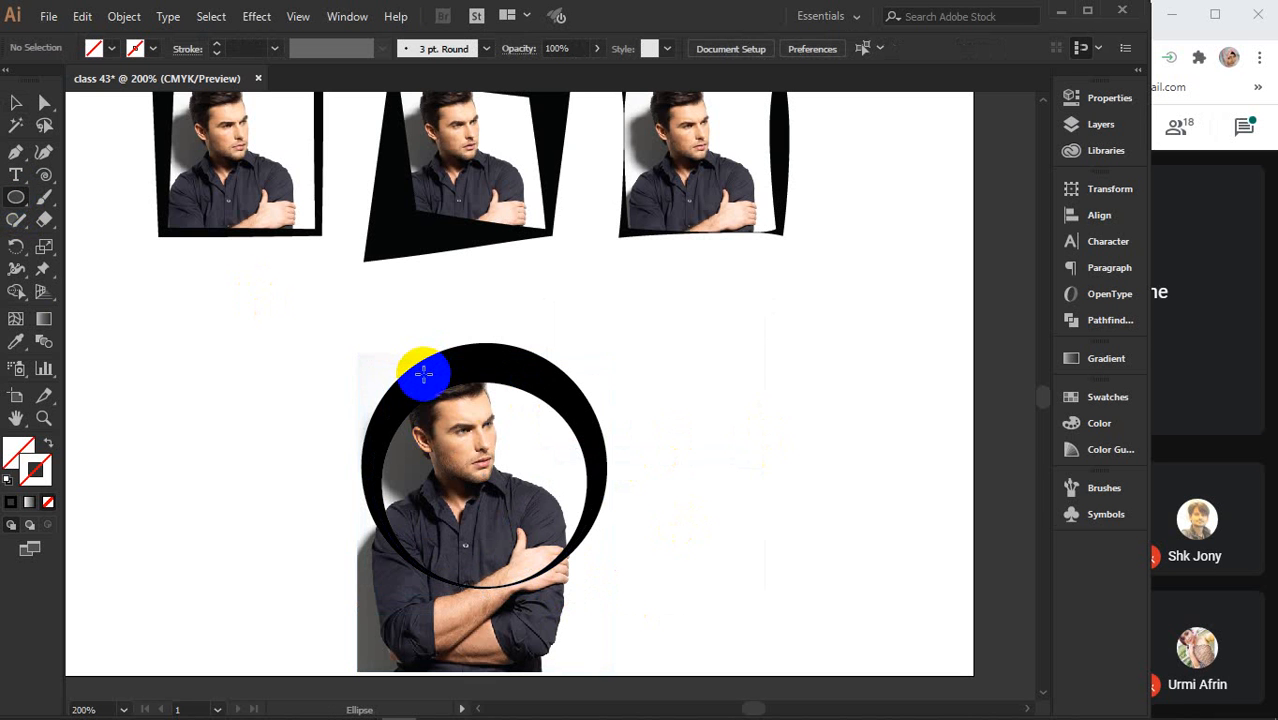
{"action": "left_click_drag", "start_coordinate": [418, 377], "coordinate": [580, 587]}
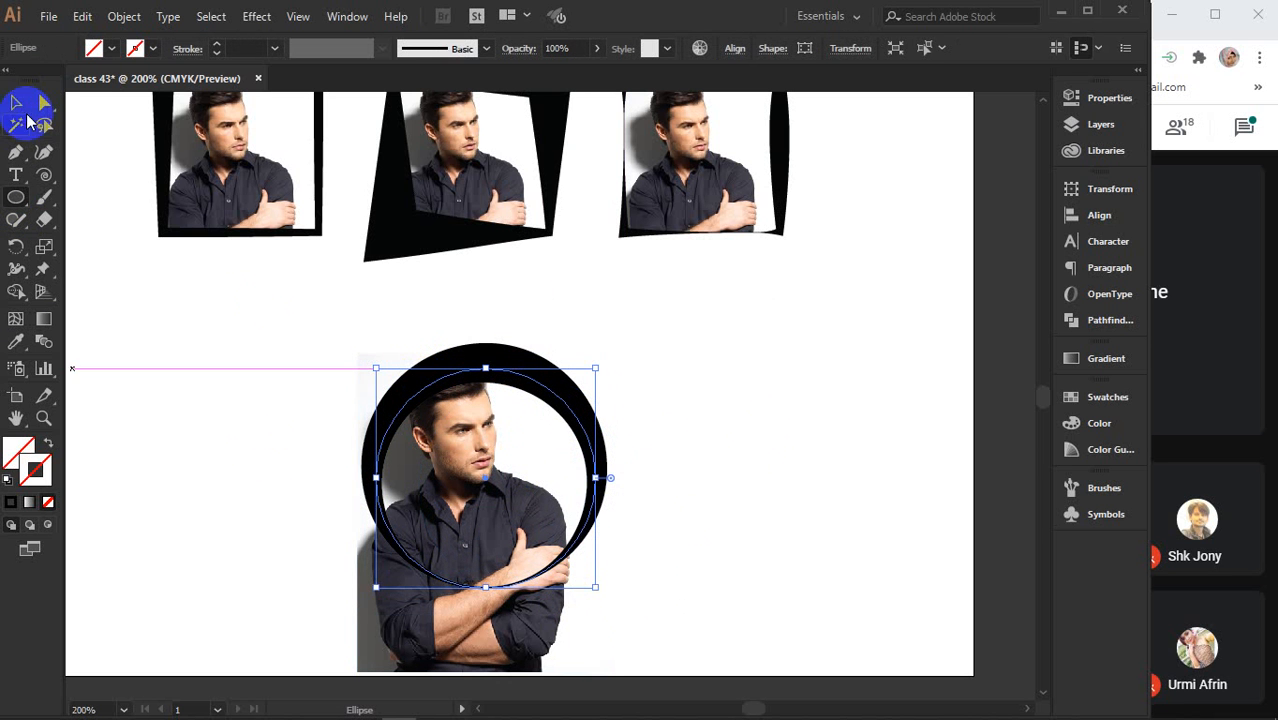
{"action": "left_click", "coordinate": [16, 102]}
{"action": "left_click", "coordinate": [556, 655], "text": "shift"}
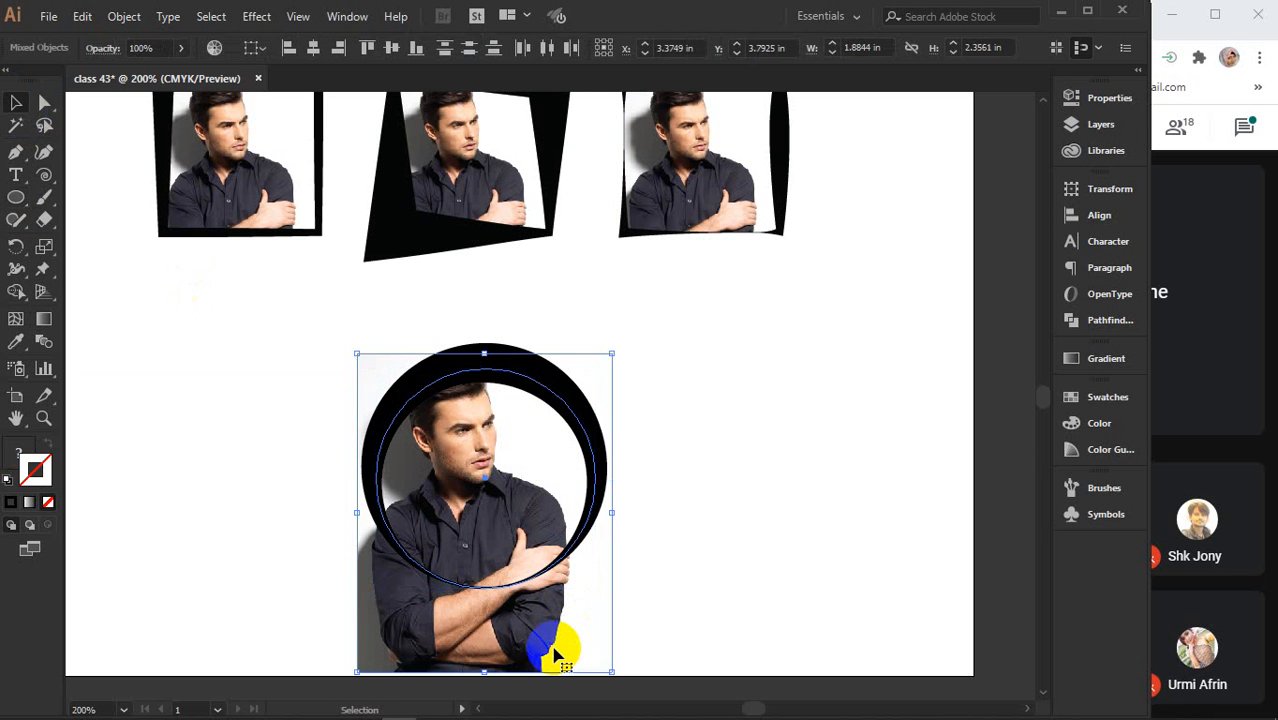
{"action": "left_click", "coordinate": [1090, 215]}
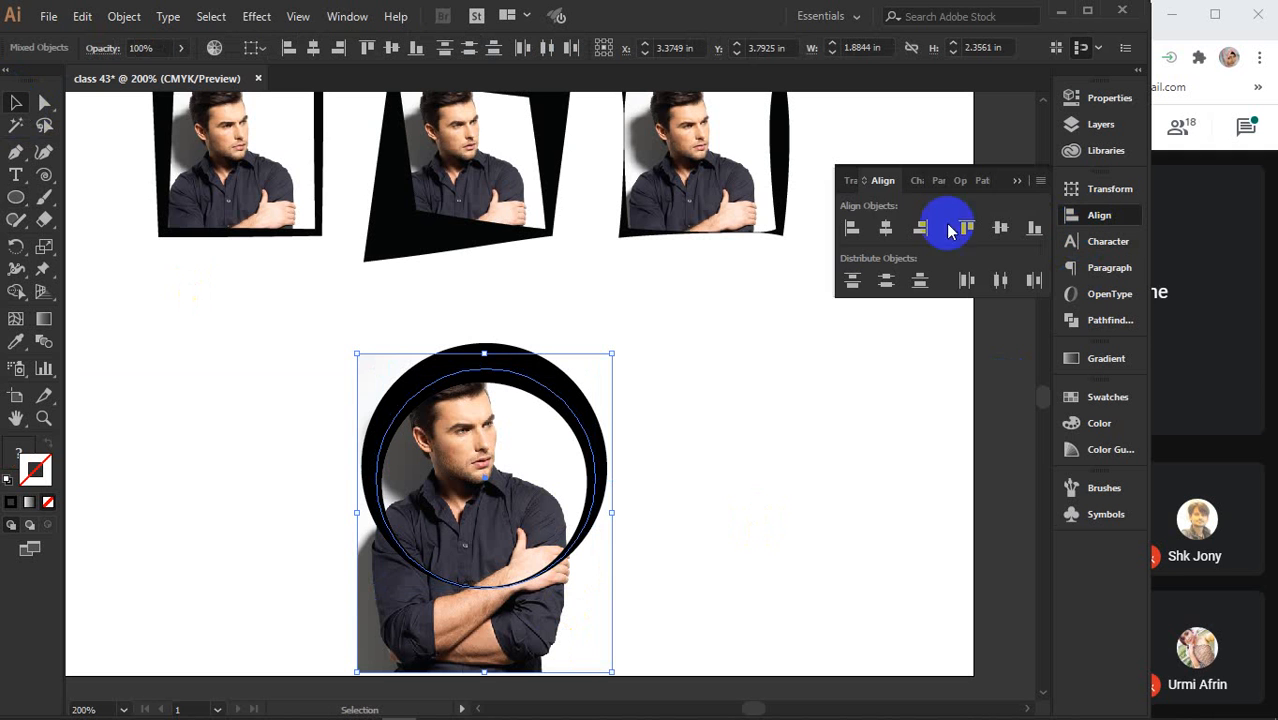
{"action": "left_click", "coordinate": [886, 228]}
Try aligning the circle and the photo on their vertical and horizontal centres.
{"action": "left_click", "coordinate": [997, 231]}
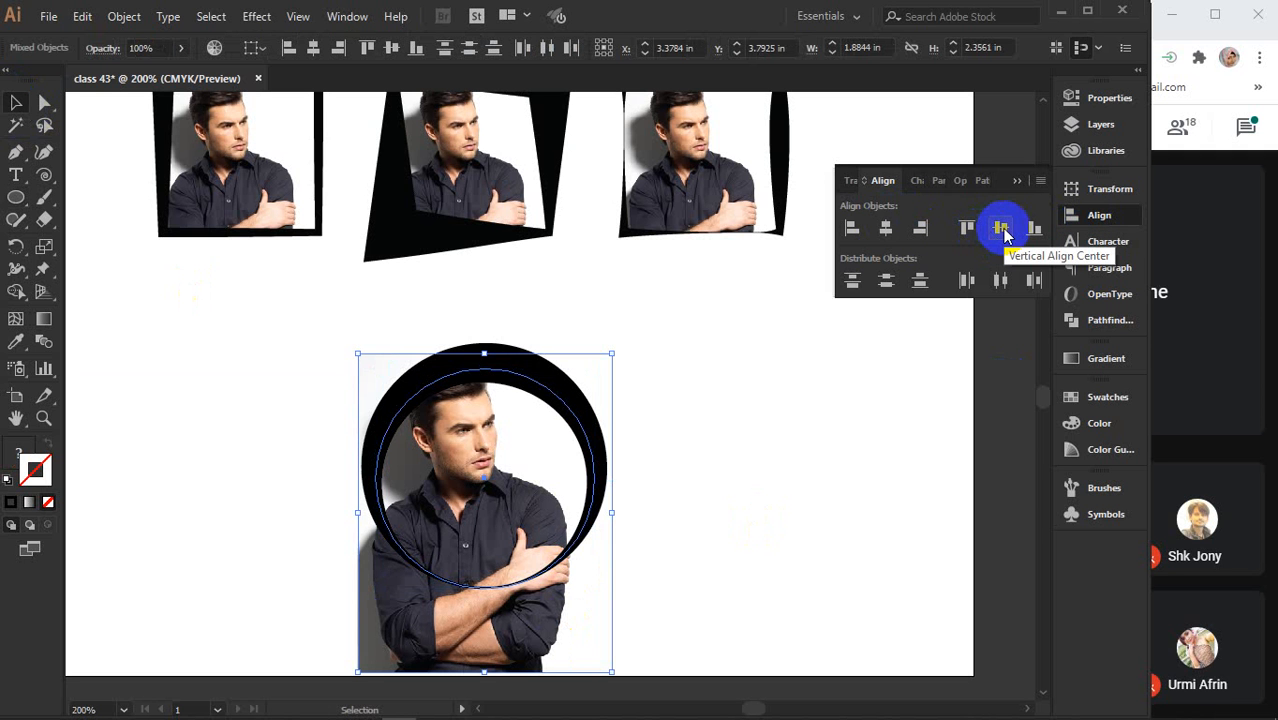
{"action": "left_click", "coordinate": [1001, 229]}
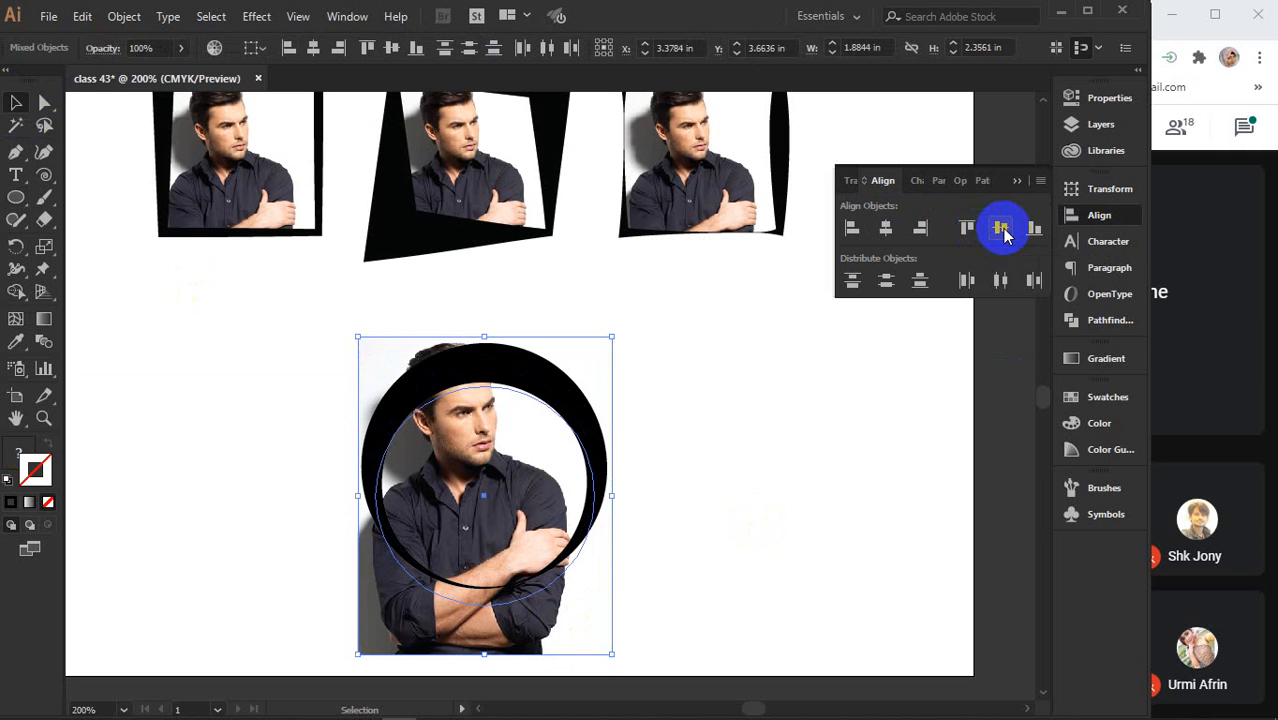
{"action": "left_click", "coordinate": [889, 227]}
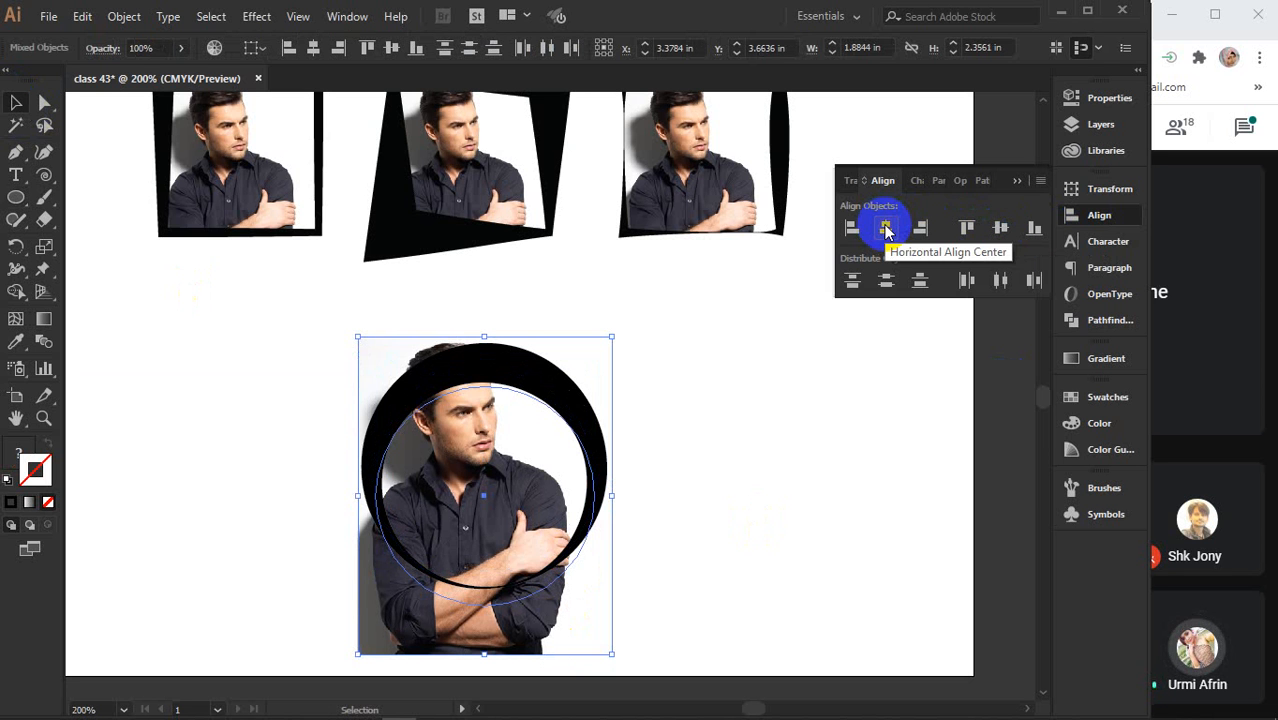
{"action": "left_click", "coordinate": [1001, 228]}
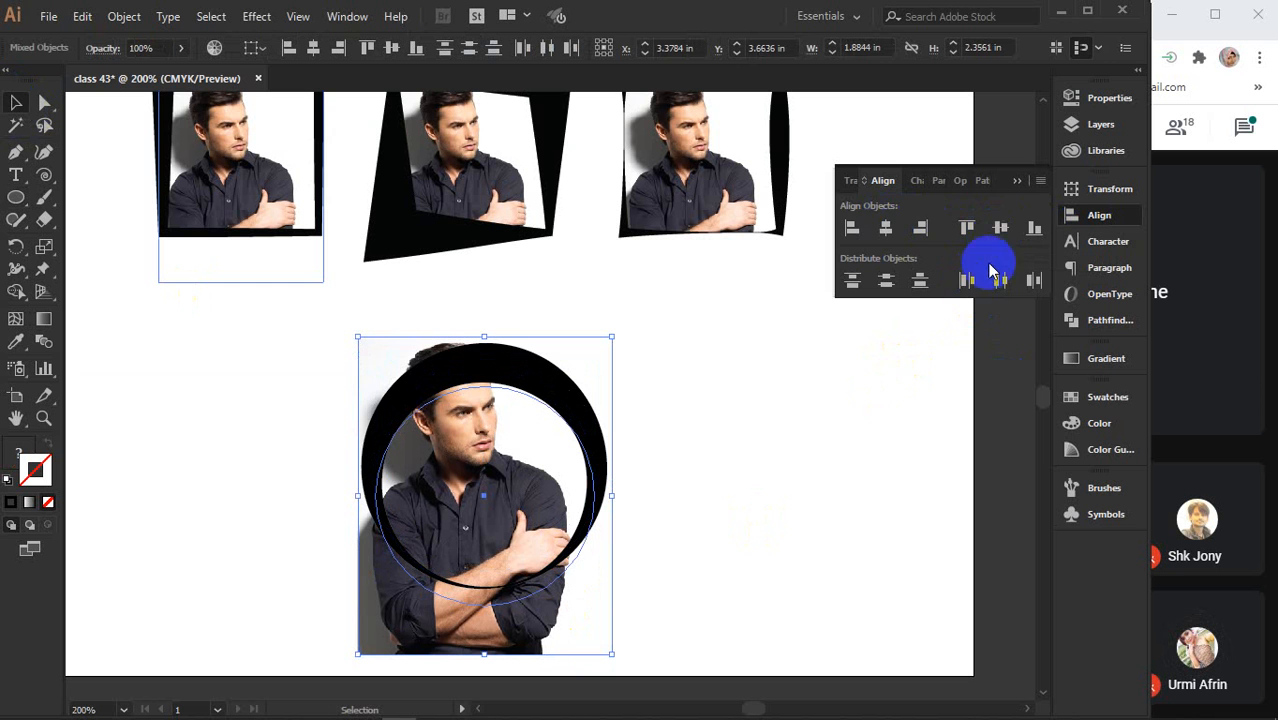
{"action": "left_click", "coordinate": [884, 232]}
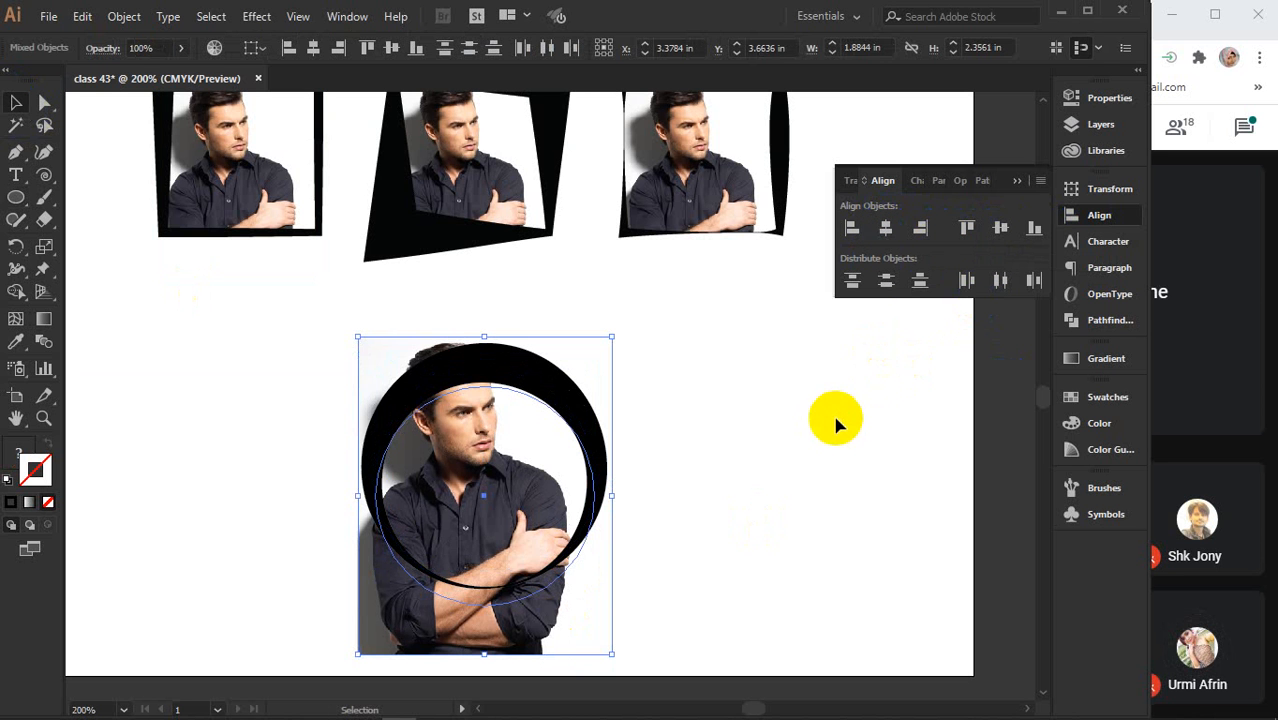
Align the circle and photo by their top edges within the ring and clip the photo to the circle.
{"action": "left_click", "coordinate": [967, 226]}
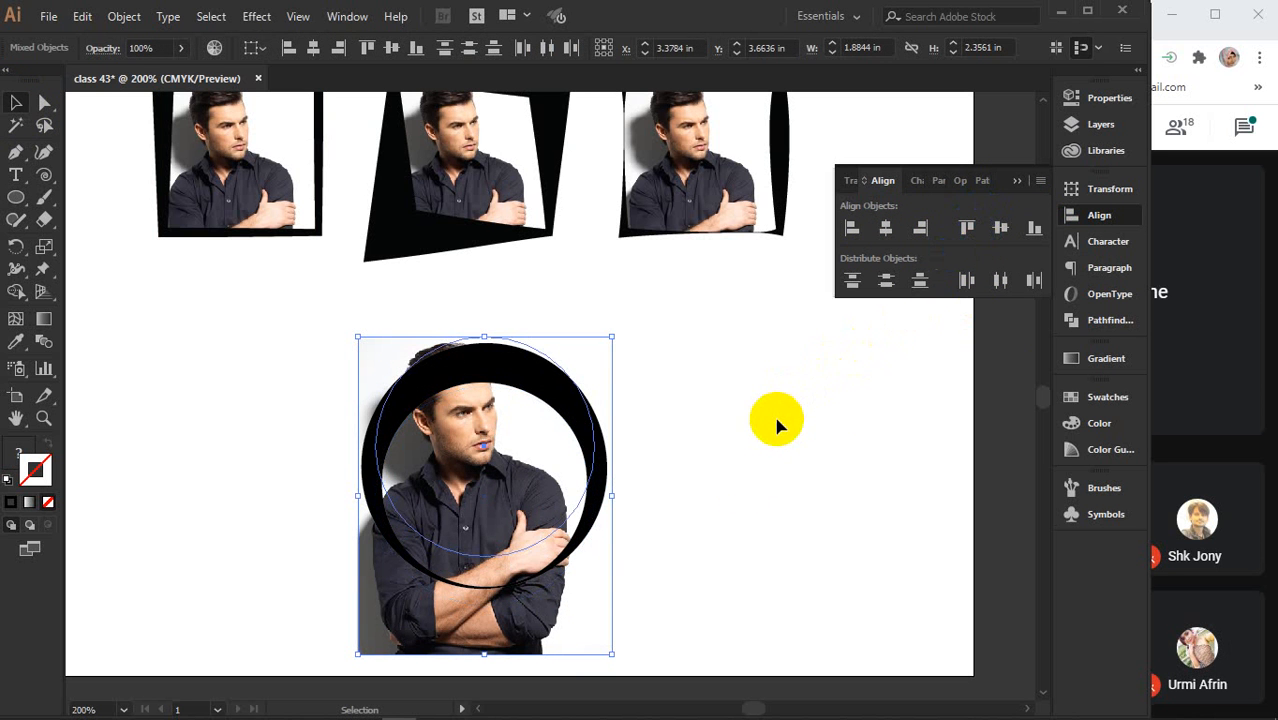
{"action": "left_click_drag", "start_coordinate": [498, 438], "coordinate": [504, 464]}
{"action": "right_click", "coordinate": [503, 466]}
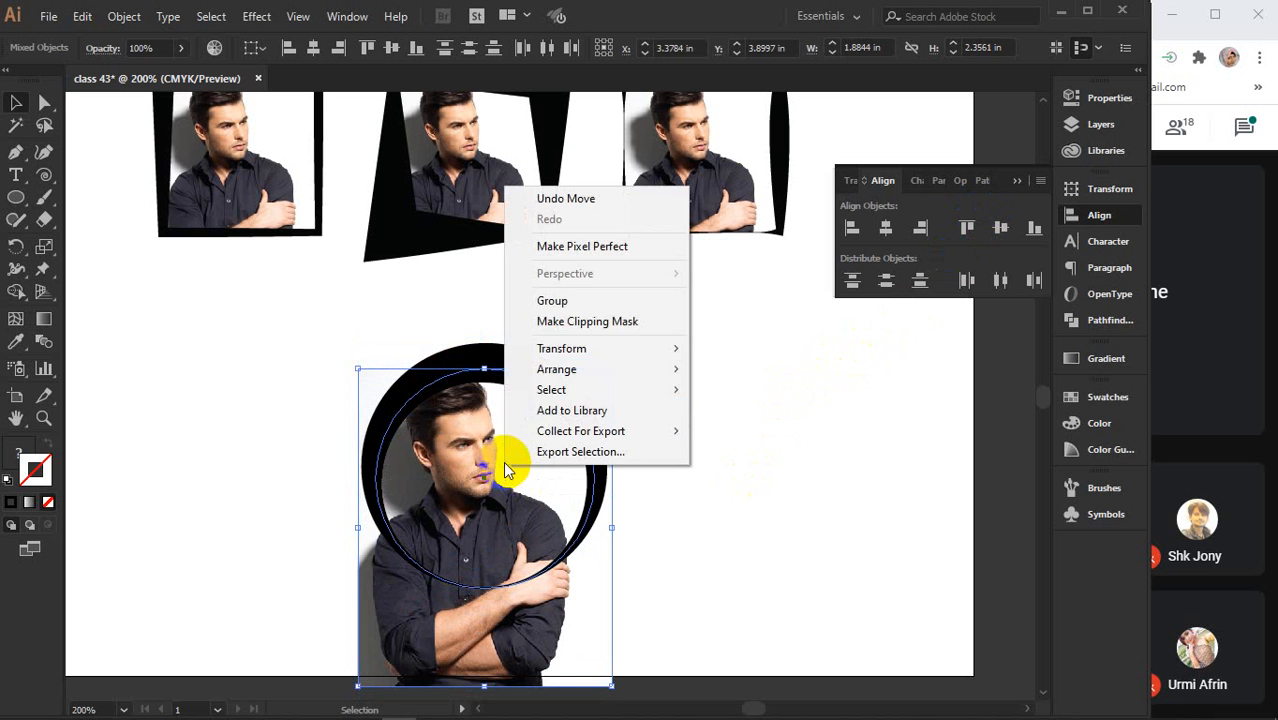
{"action": "left_click", "coordinate": [576, 322]}
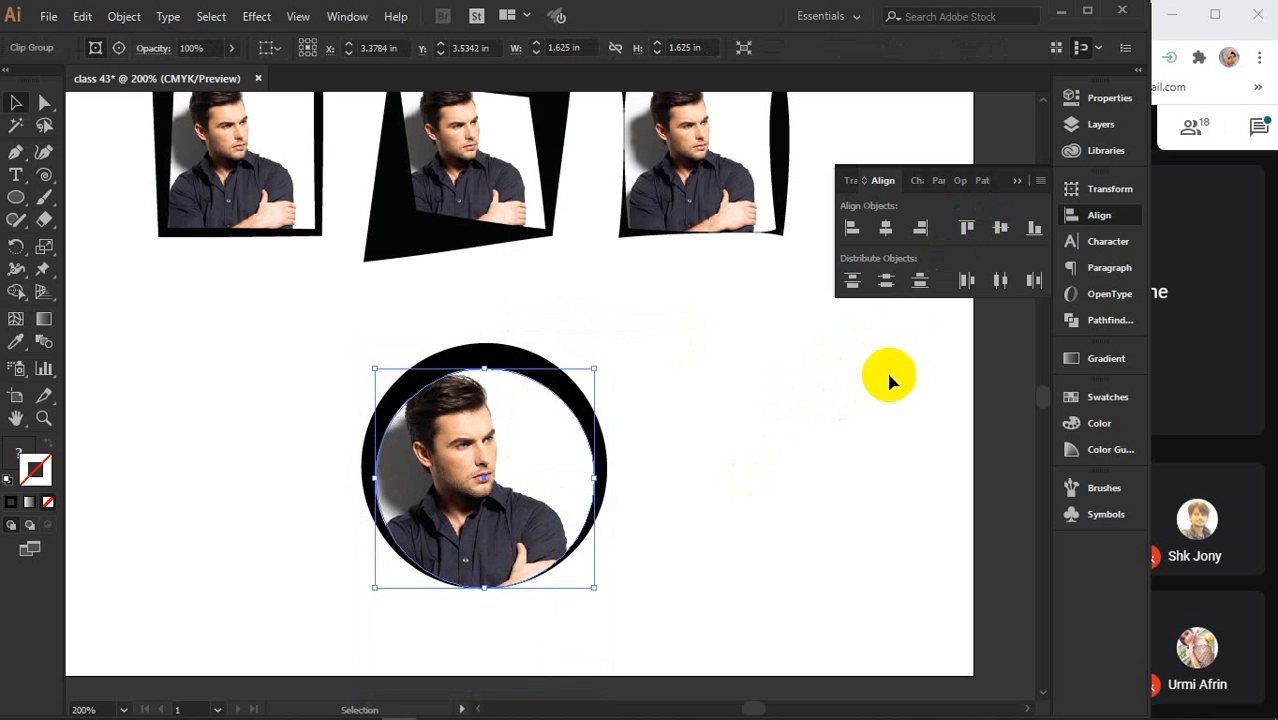
{"action": "left_click", "coordinate": [1016, 181]}
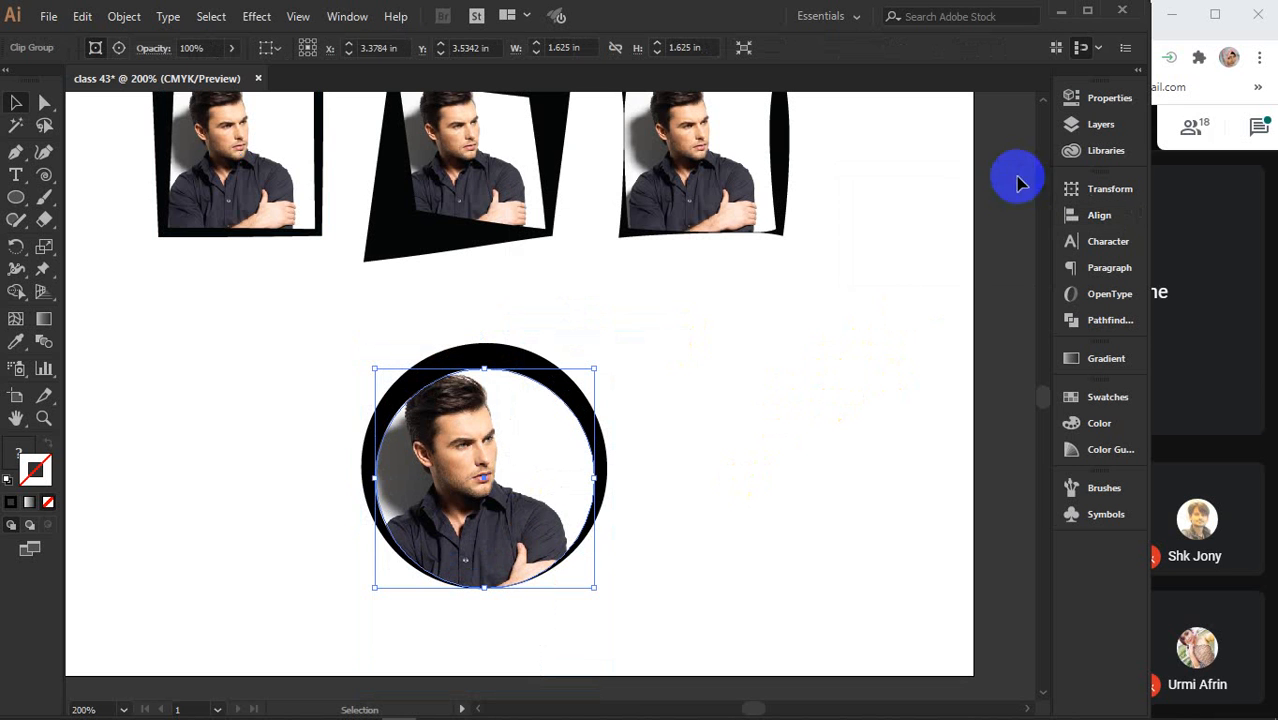
{"action": "left_click", "coordinate": [818, 465]}
Align the circular photo with the ring at their bottom edges and horizontal centres, and deselect everything.
{"action": "left_click_drag", "start_coordinate": [777, 427], "coordinate": [510, 582]}
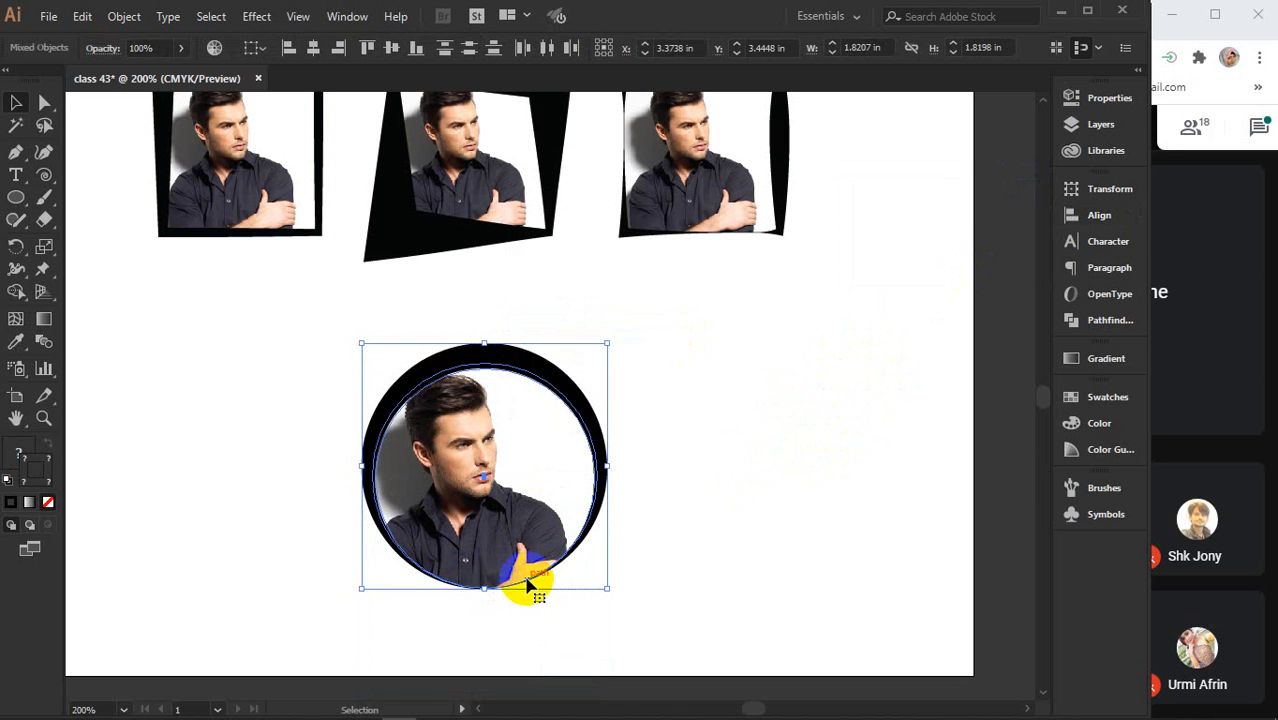
{"action": "left_click", "coordinate": [1099, 215]}
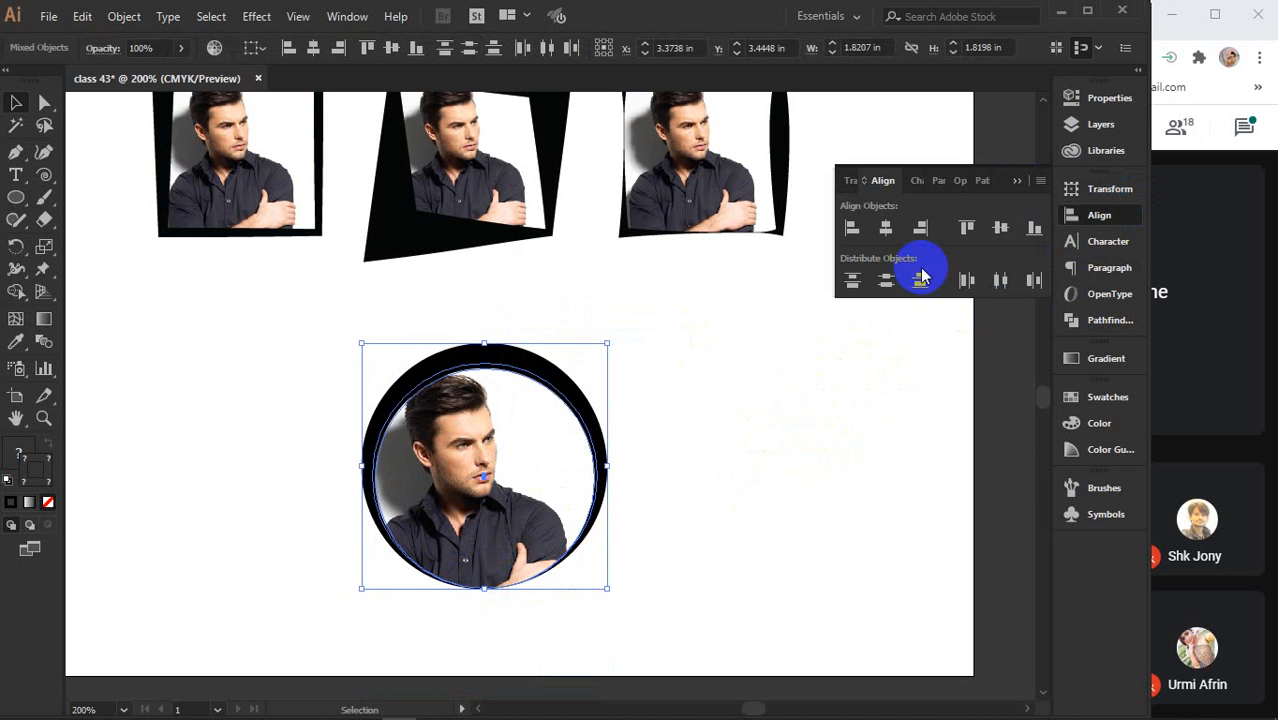
{"action": "left_click", "coordinate": [1034, 230]}
{"action": "left_click", "coordinate": [886, 238]}
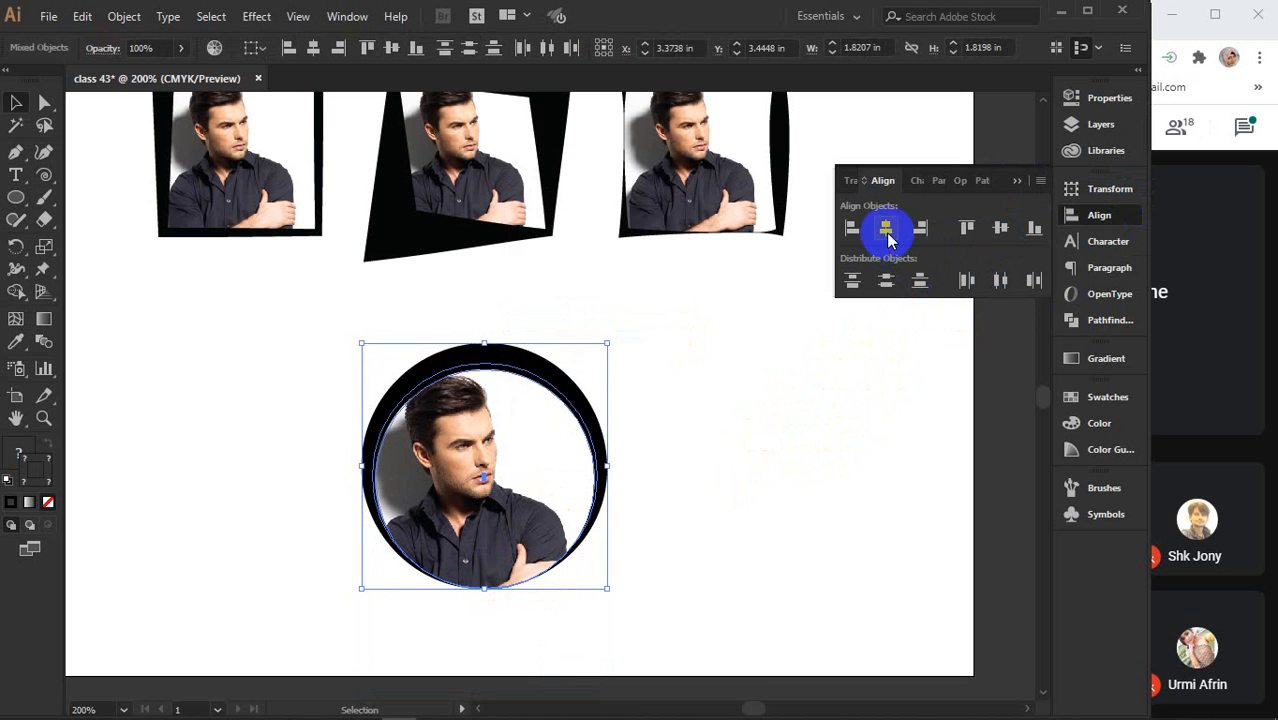
{"action": "left_click", "coordinate": [948, 234]}
{"action": "left_click", "coordinate": [1008, 190]}
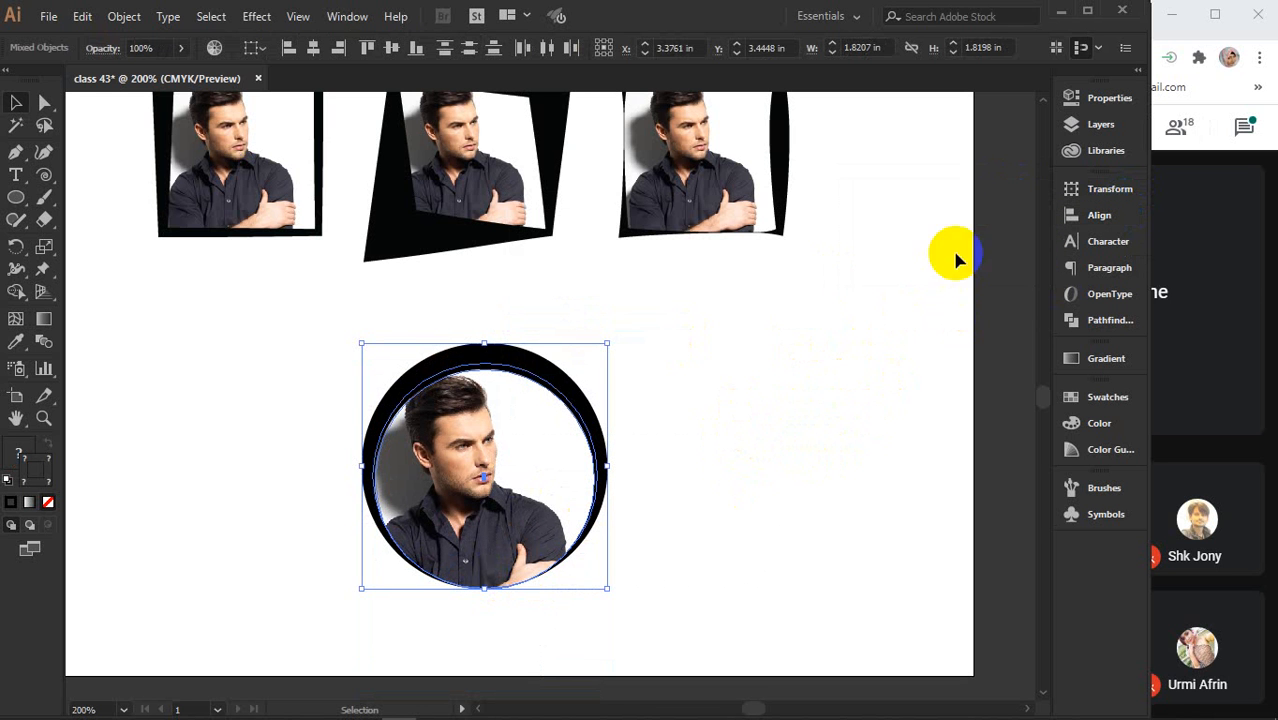
{"action": "left_click", "coordinate": [758, 412]}
{"action": "left_click", "coordinate": [468, 440]}
{"action": "left_click", "coordinate": [725, 493]}
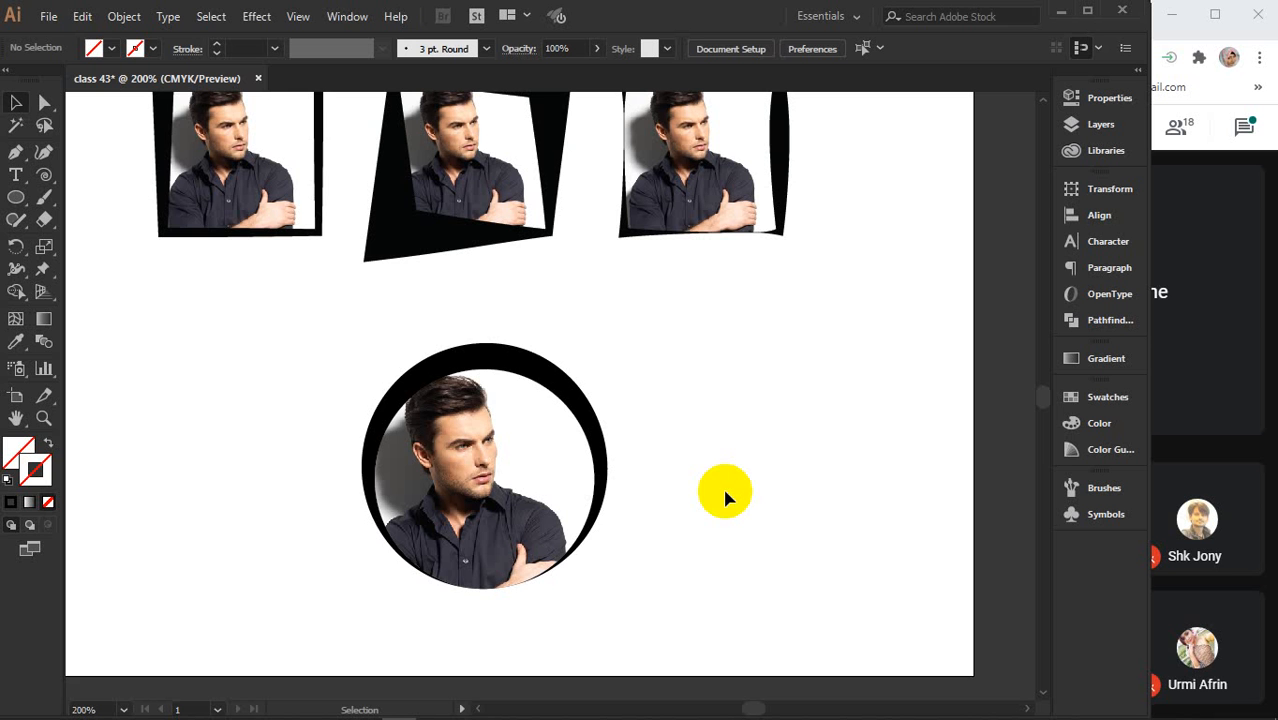
{"action": "left_click_drag", "start_coordinate": [707, 369], "coordinate": [753, 427]}
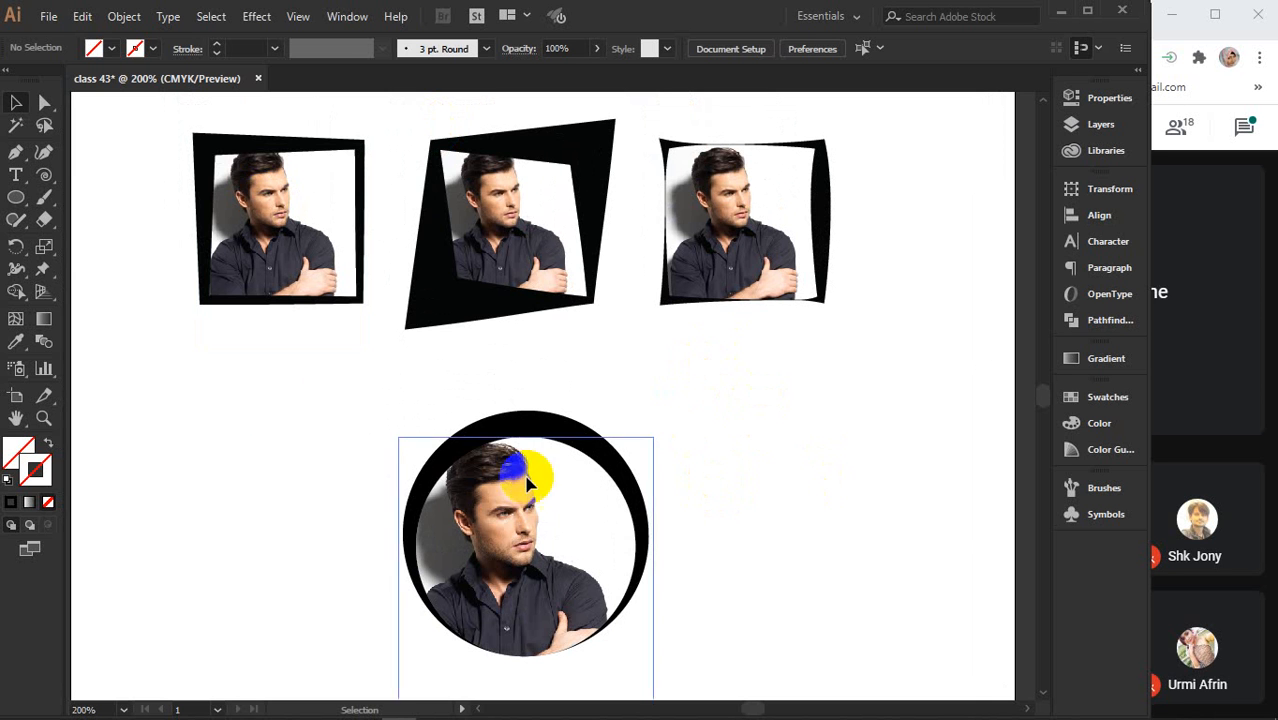
Delete all the framed portrait artwork from the artboard.
{"action": "left_click_drag", "start_coordinate": [131, 131], "coordinate": [824, 592]}
{"action": "key", "text": "Delete"}
{"action": "key", "text": "ctrl+minus"}
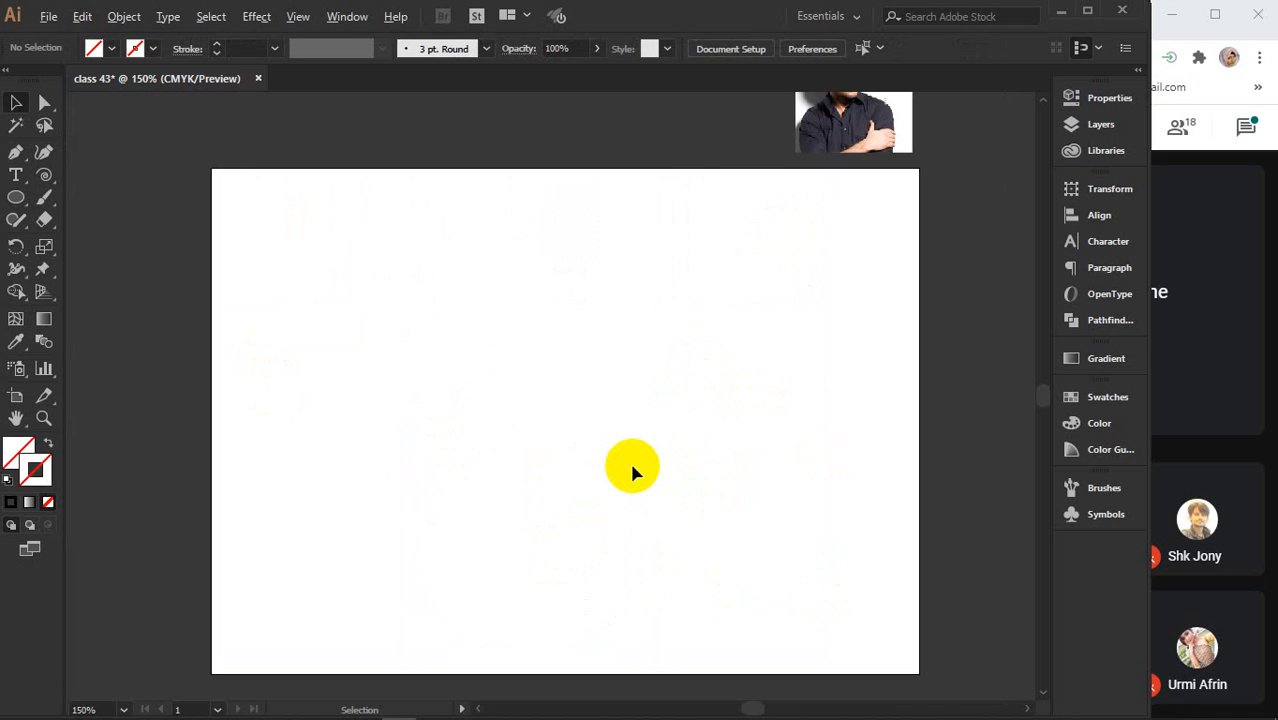
{"action": "key", "text": "ctrl+plus"}
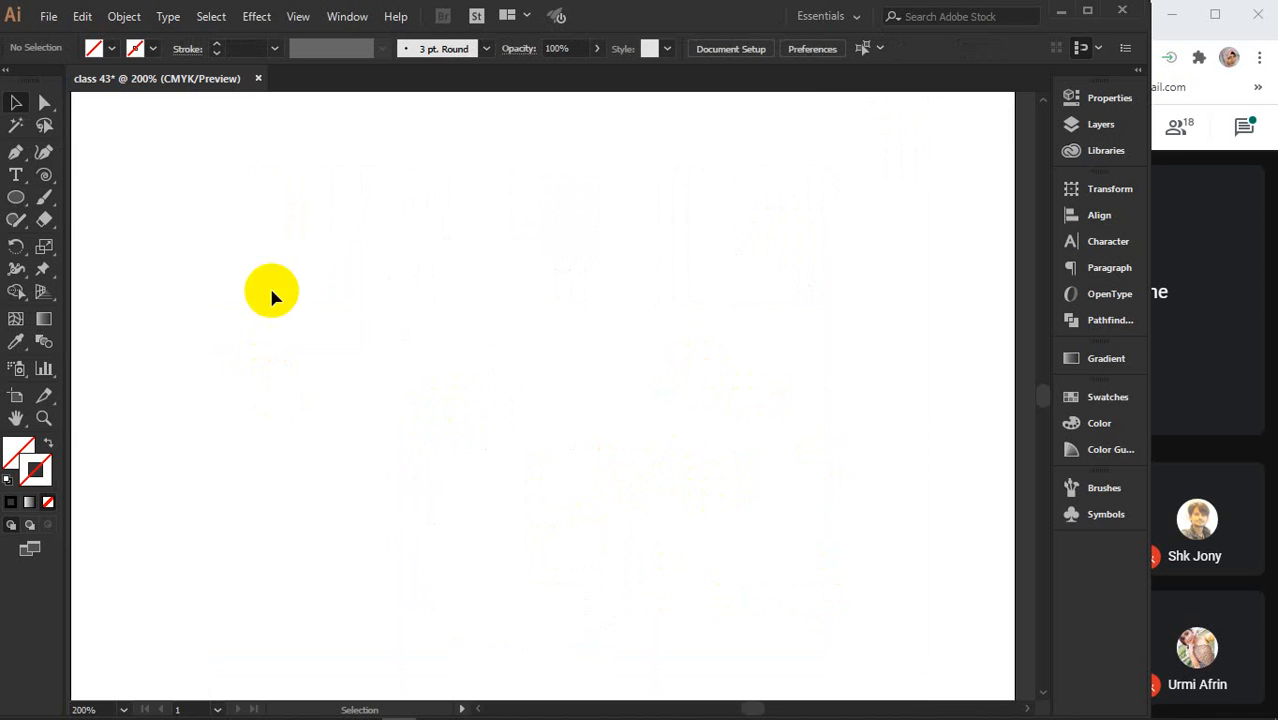
Draw a vertical line down the middle of the artboard and set its stroke weight to 8 pt.
{"action": "left_click_drag", "start_coordinate": [43, 185], "coordinate": [128, 177]}
{"action": "left_click_drag", "start_coordinate": [527, 194], "coordinate": [527, 556]}
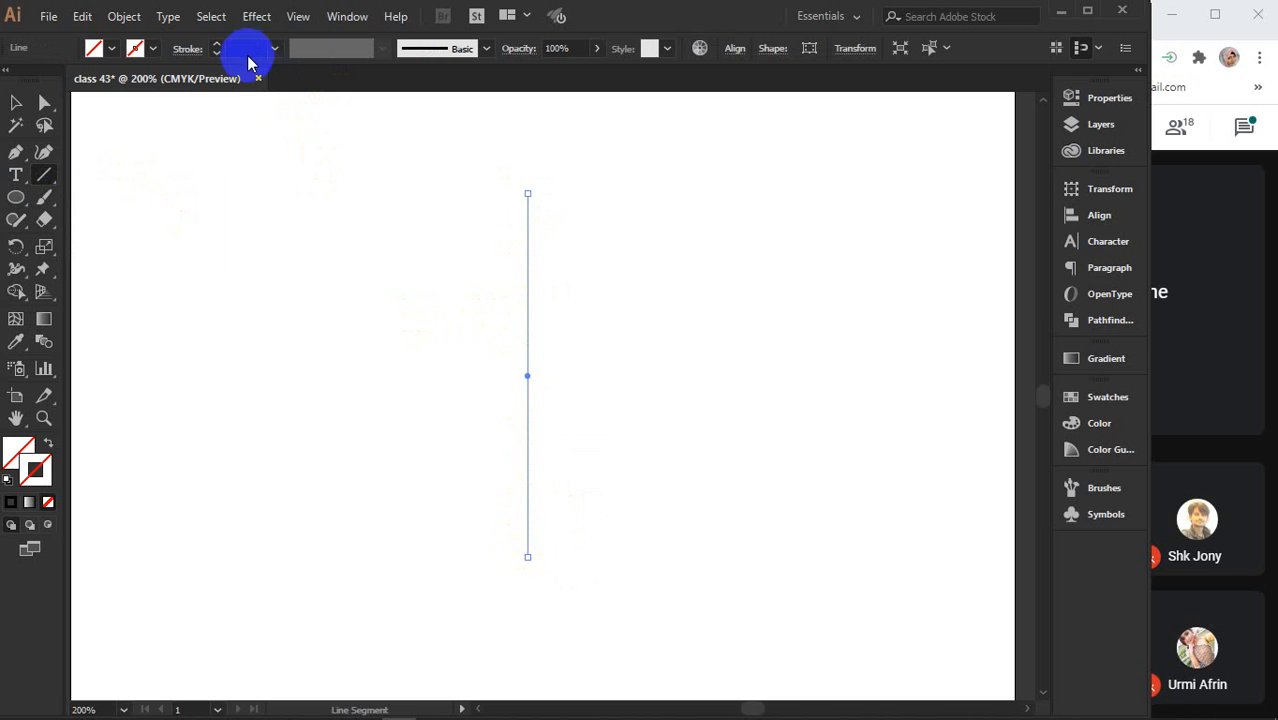
{"action": "type", "text": "2"}
{"action": "key", "text": "Return"}
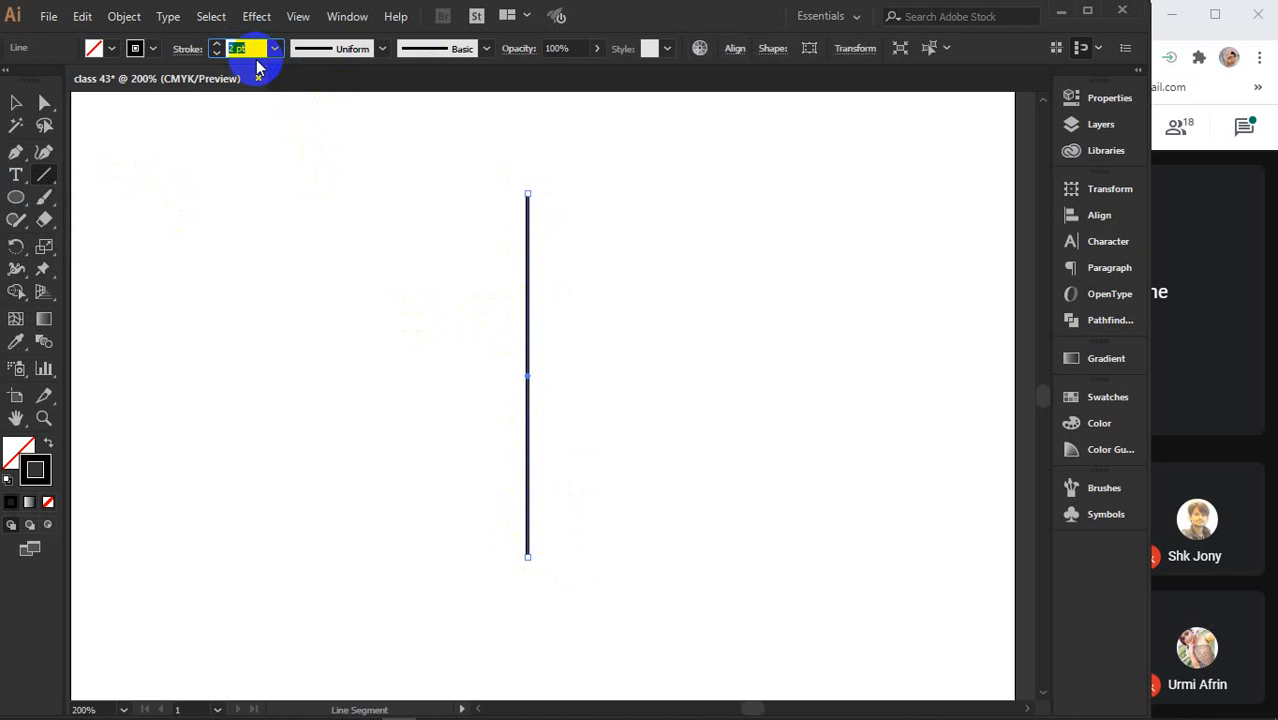
{"action": "key", "text": "Up"}
{"action": "key", "text": "Up"}
{"action": "key", "text": "Up"}
{"action": "key", "text": "Up"}
{"action": "key", "text": "Up"}
{"action": "key", "text": "Up"}
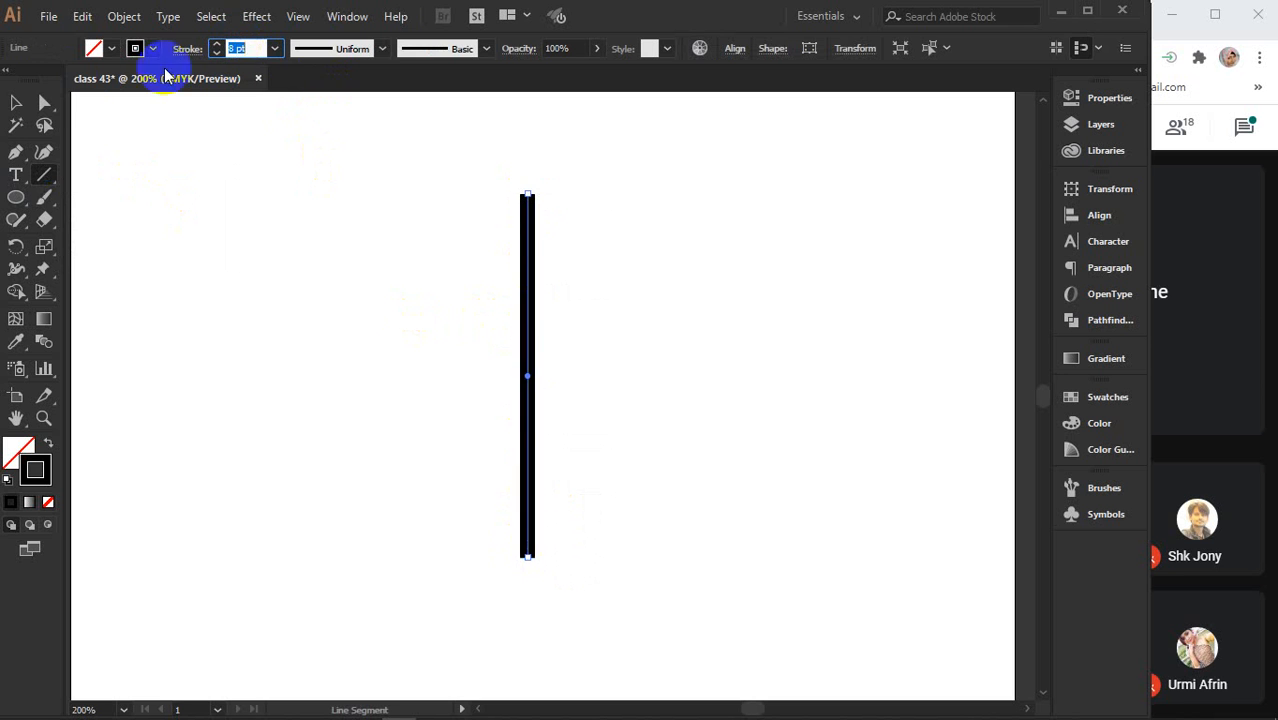
Shape the line into a vase with the Width tool: flat base, belly about 102 pt wide, narrow neck and flared rim; then deselect it.
{"action": "left_click", "coordinate": [17, 271]}
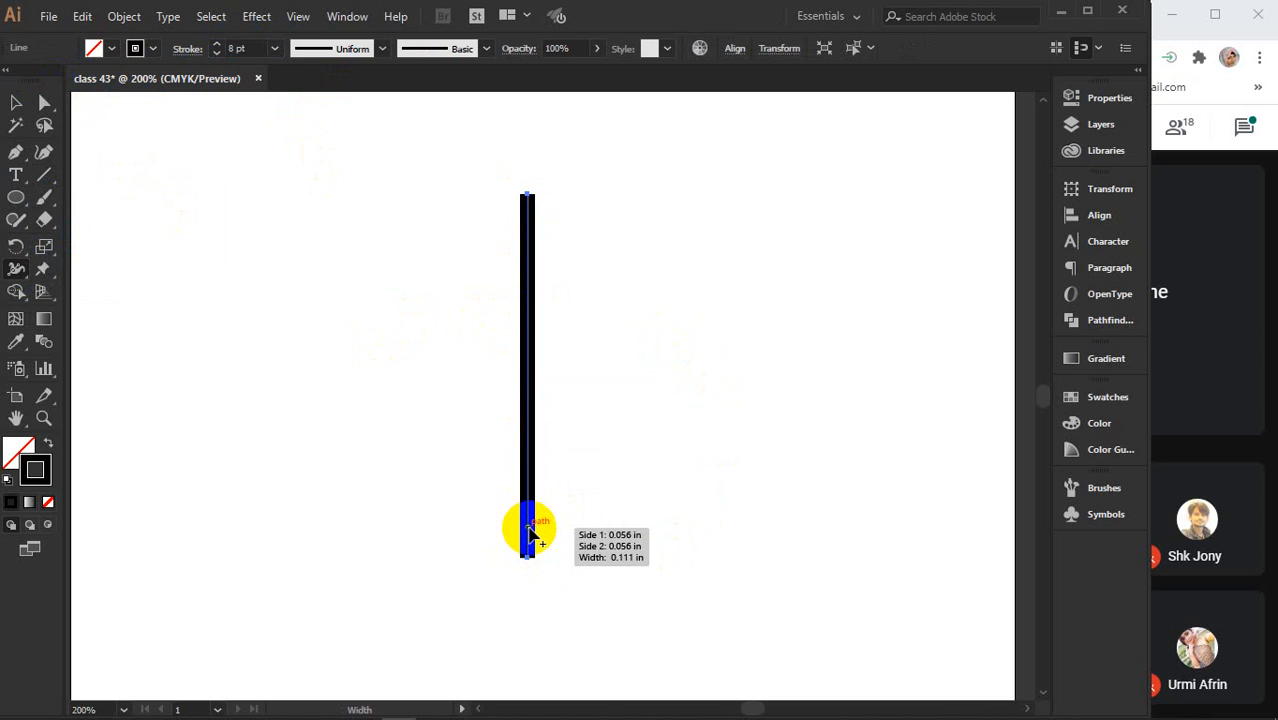
{"action": "left_click_drag", "start_coordinate": [529, 526], "coordinate": [603, 525]}
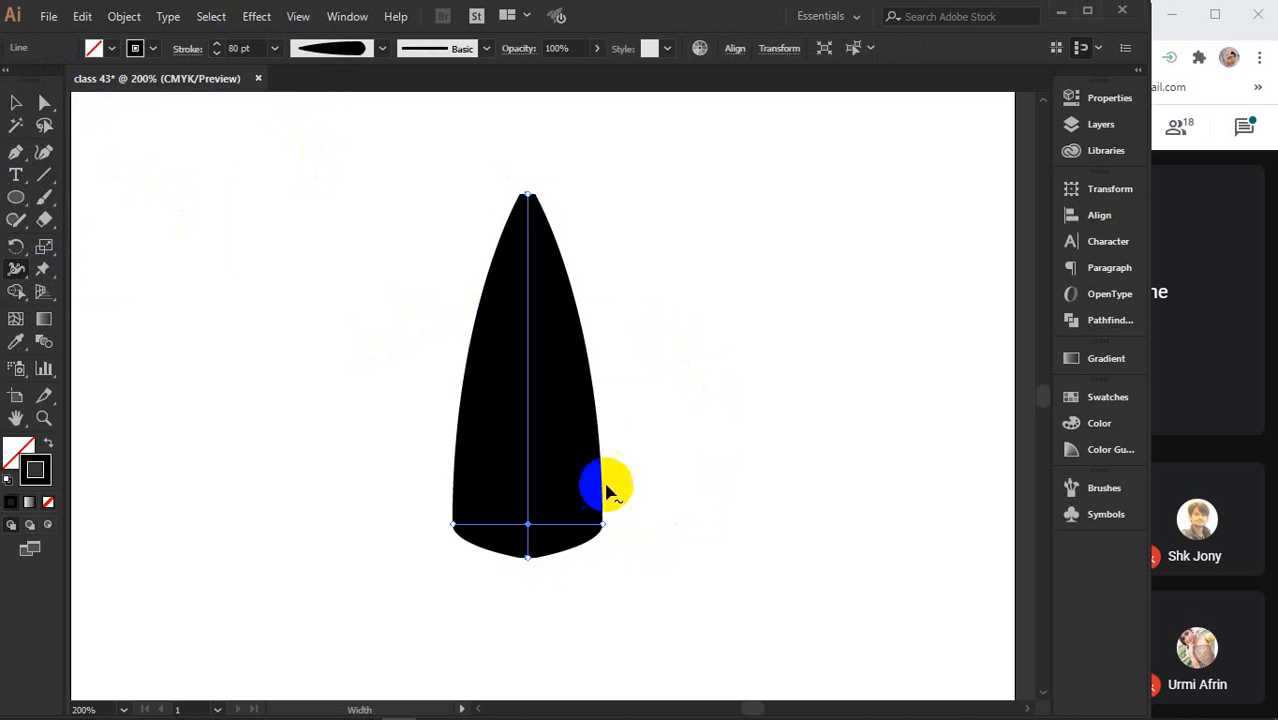
{"action": "key", "text": "ctrl+z"}
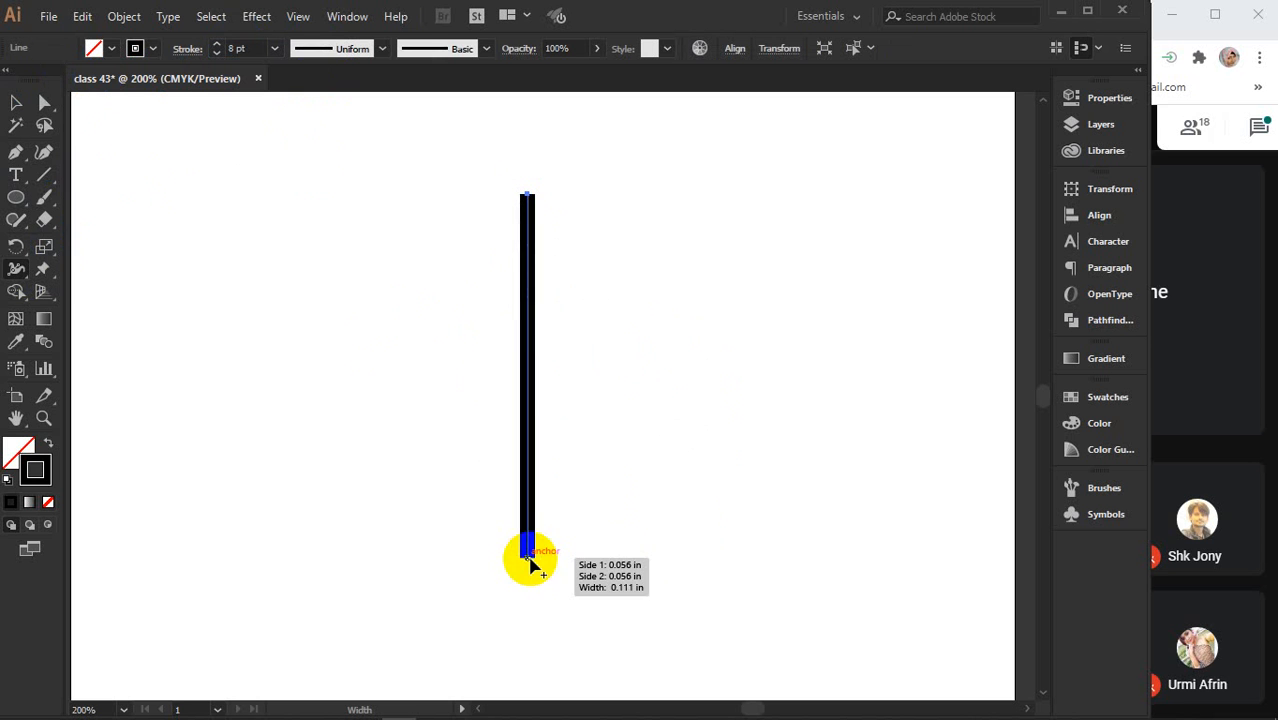
{"action": "mouse_move", "coordinate": [530, 565]}
{"action": "left_mouse_down"}
{"action": "mouse_move", "coordinate": [621, 569]}
{"action": "mouse_move", "coordinate": [608, 551]}
{"action": "mouse_move", "coordinate": [581, 568]}
{"action": "left_mouse_up"}
{"action": "mouse_move", "coordinate": [536, 490]}
{"action": "left_mouse_down"}
{"action": "mouse_move", "coordinate": [609, 494]}
{"action": "mouse_move", "coordinate": [573, 499]}
{"action": "mouse_move", "coordinate": [579, 399]}
{"action": "mouse_move", "coordinate": [622, 394]}
{"action": "left_mouse_up"}
{"action": "mouse_move", "coordinate": [590, 286]}
{"action": "left_mouse_down"}
{"action": "mouse_move", "coordinate": [560, 293]}
{"action": "mouse_move", "coordinate": [542, 200]}
{"action": "mouse_move", "coordinate": [580, 200]}
{"action": "left_mouse_up"}
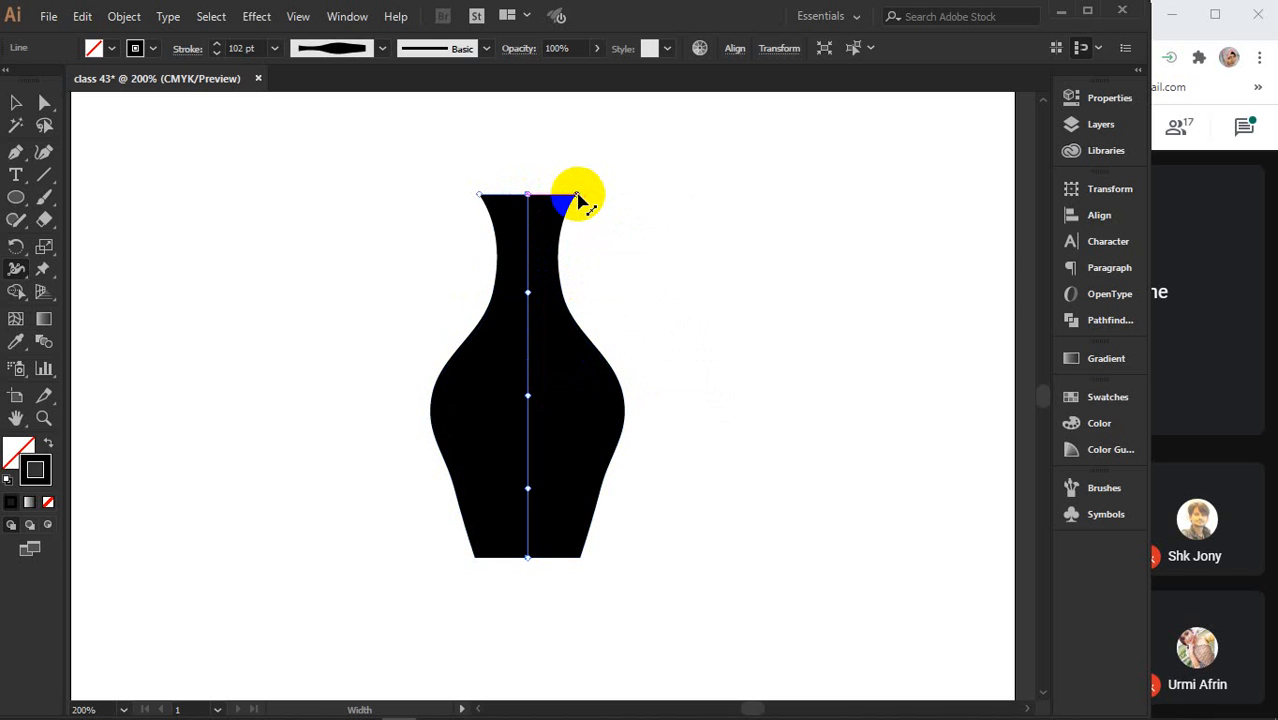
{"action": "left_click", "coordinate": [12, 103]}
{"action": "left_click", "coordinate": [261, 280]}
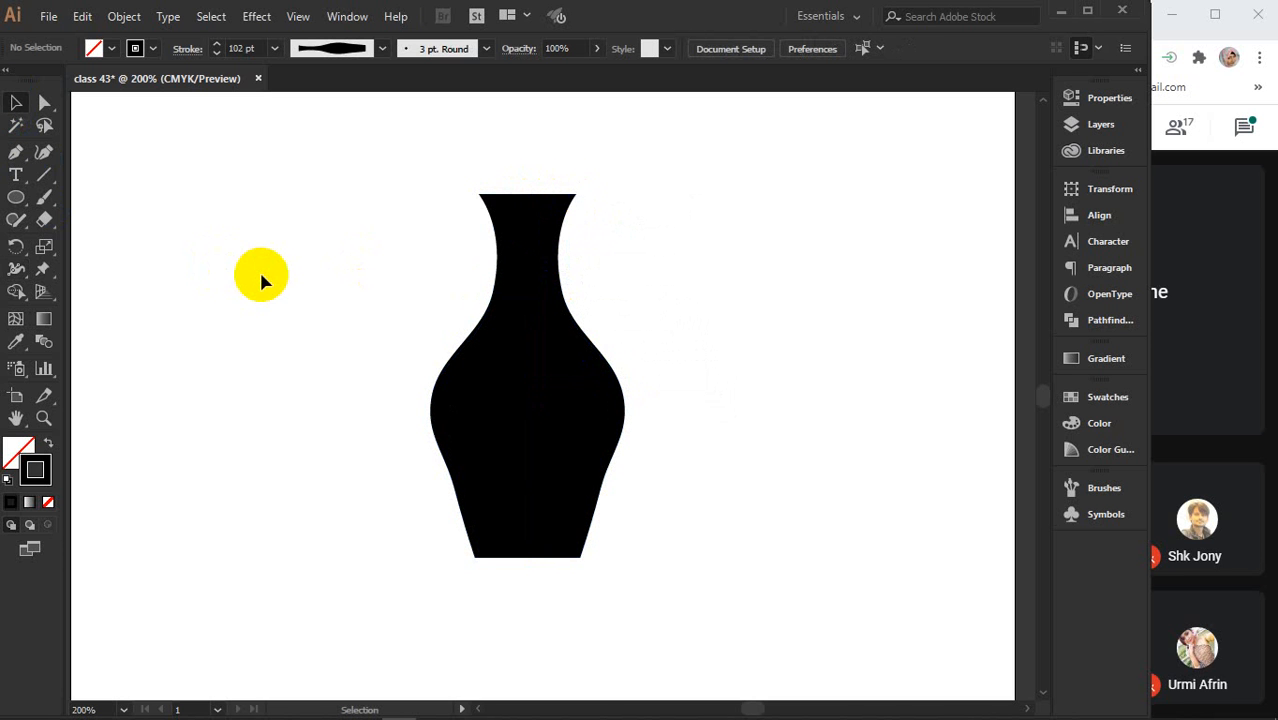
Recolour the vase's stroke to a bright yellow-orange and deselect it.
{"action": "left_click", "coordinate": [519, 366]}
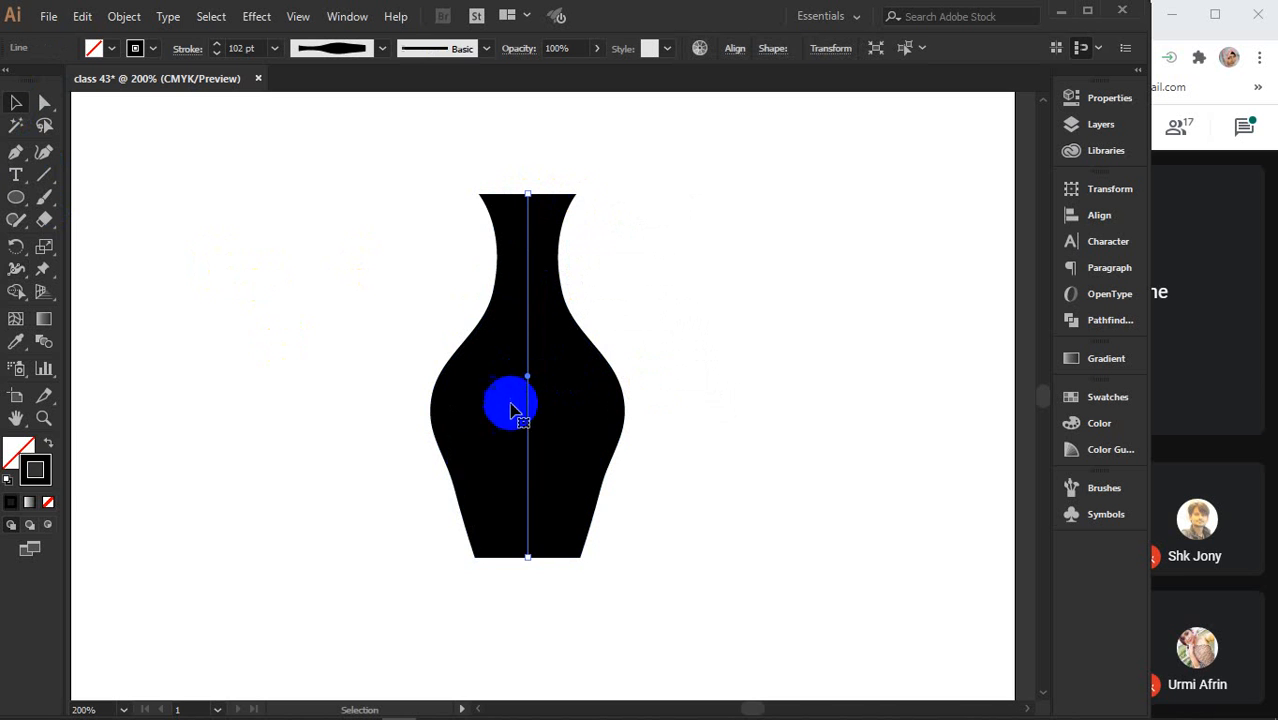
{"action": "left_click", "coordinate": [36, 472]}
{"action": "double_click", "coordinate": [36, 472]}
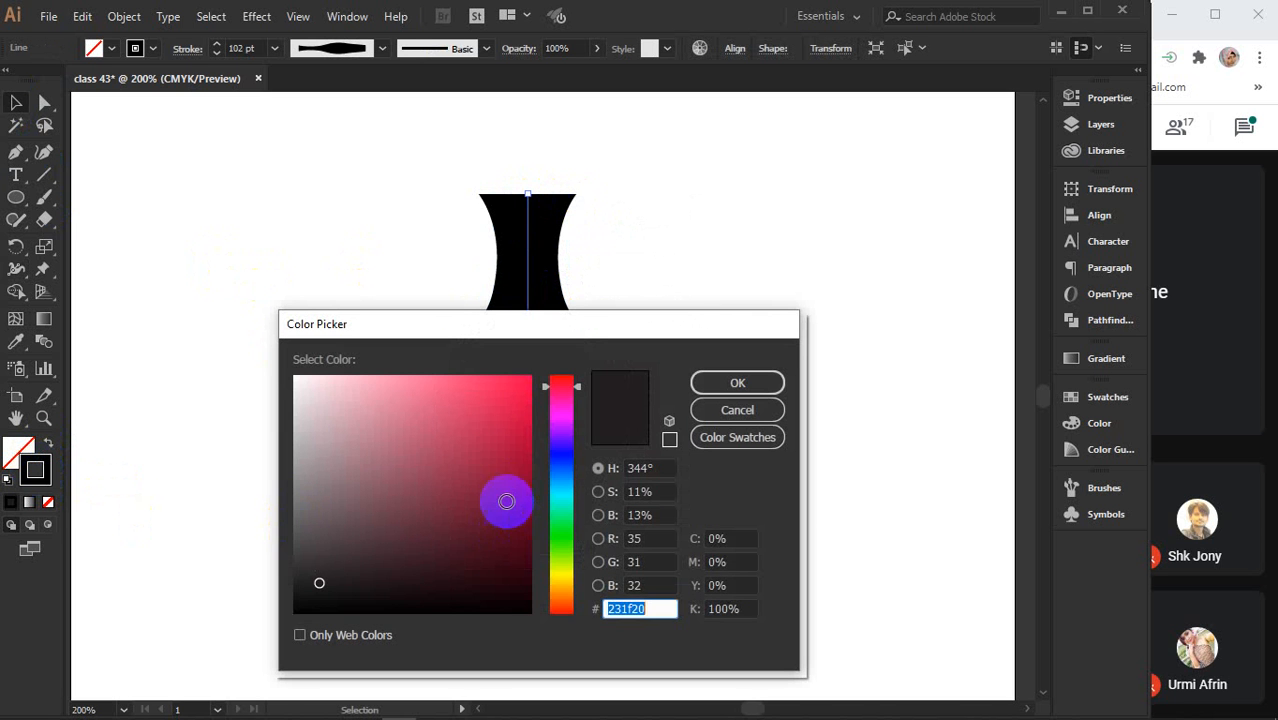
{"action": "left_click", "coordinate": [559, 587]}
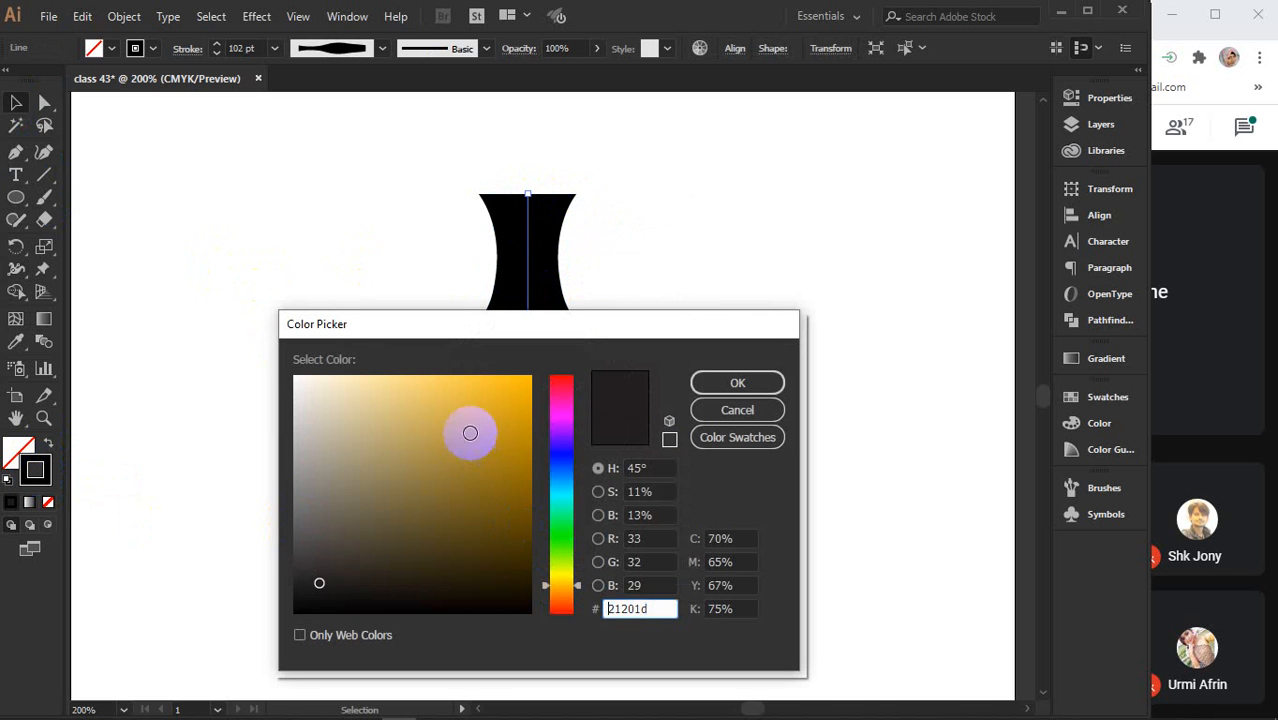
{"action": "left_click_drag", "start_coordinate": [471, 434], "coordinate": [542, 360]}
{"action": "left_click", "coordinate": [725, 389]}
{"action": "left_click", "coordinate": [753, 258]}
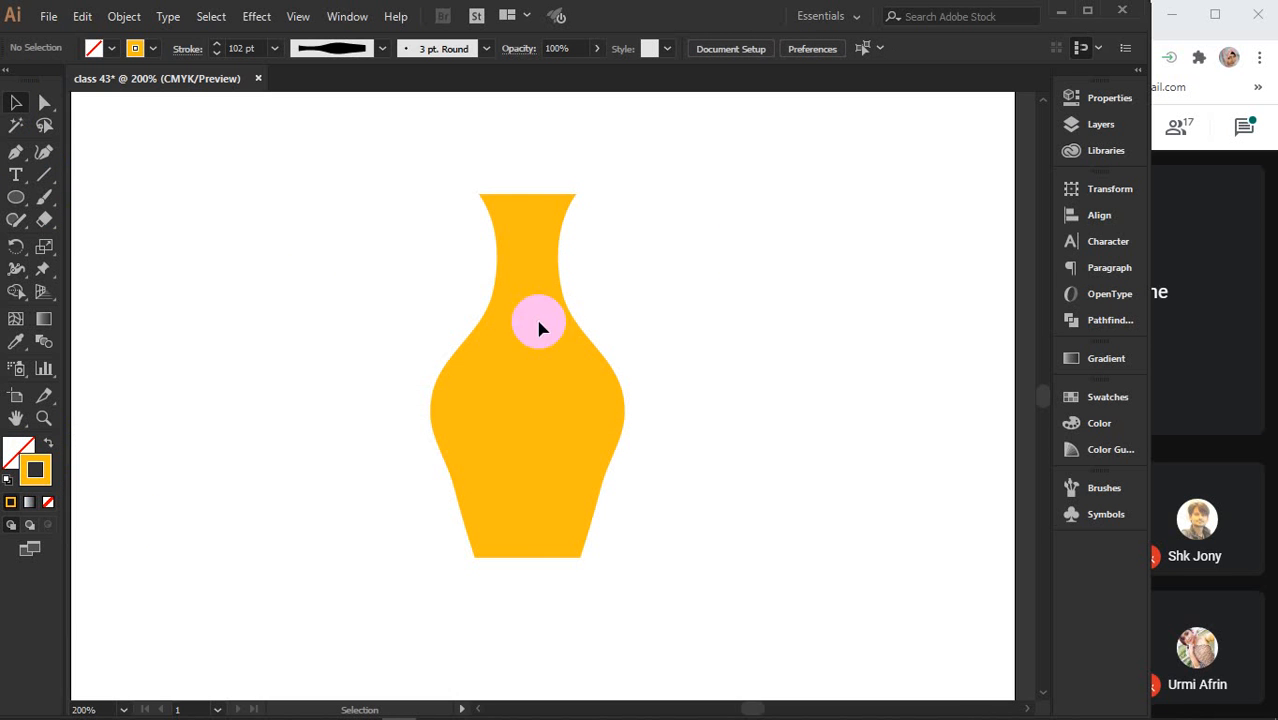
Save the vase's stroke shape as a variable width profile named "vas".
{"action": "left_click", "coordinate": [531, 289]}
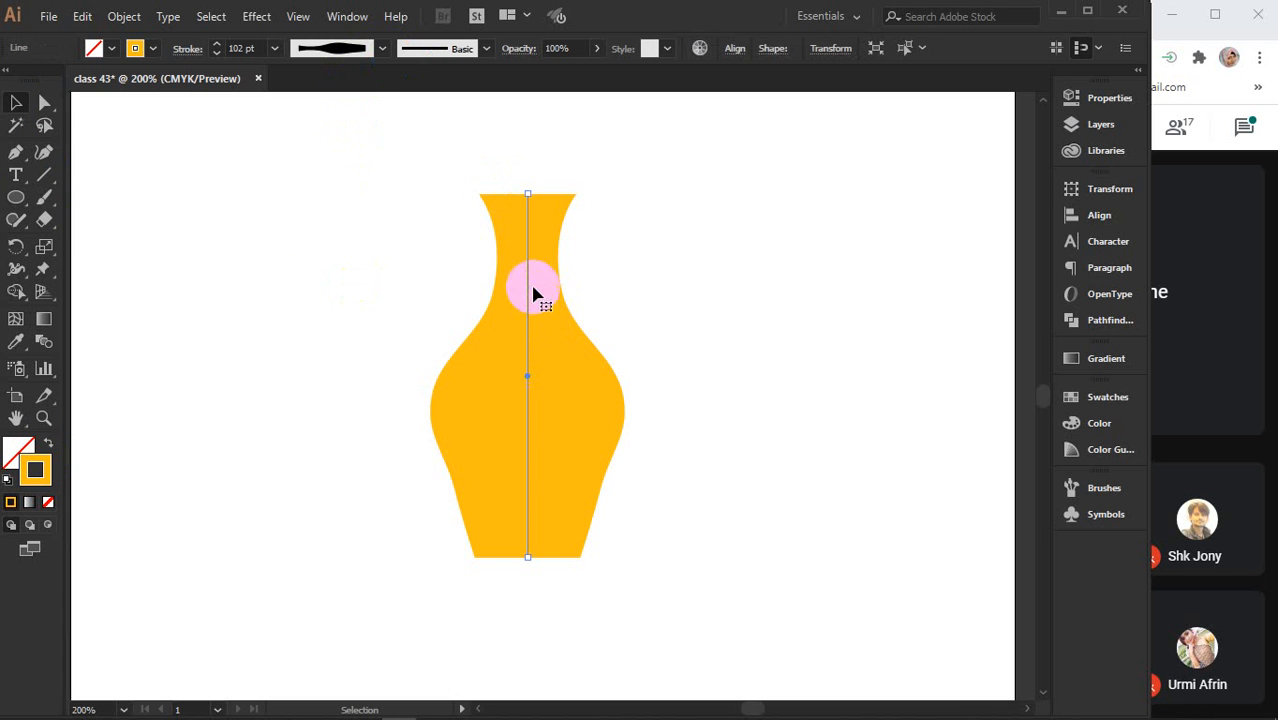
{"action": "left_click", "coordinate": [382, 48]}
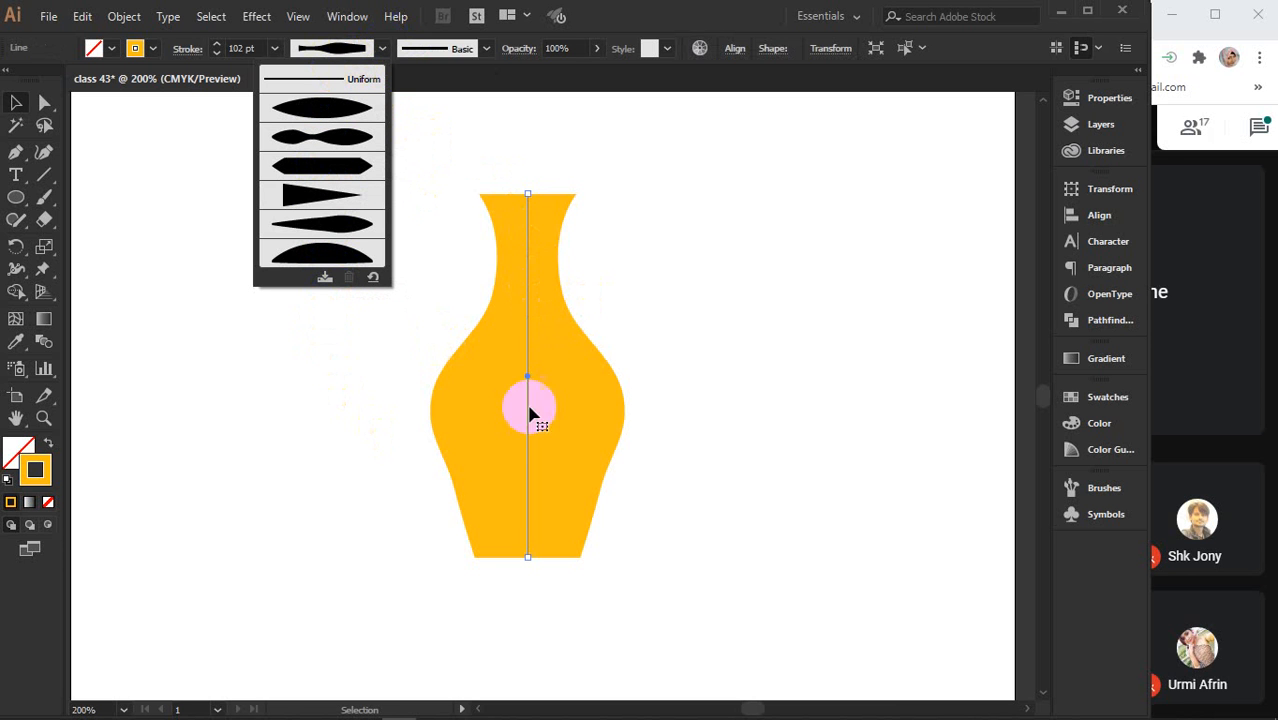
{"action": "left_click", "coordinate": [325, 278]}
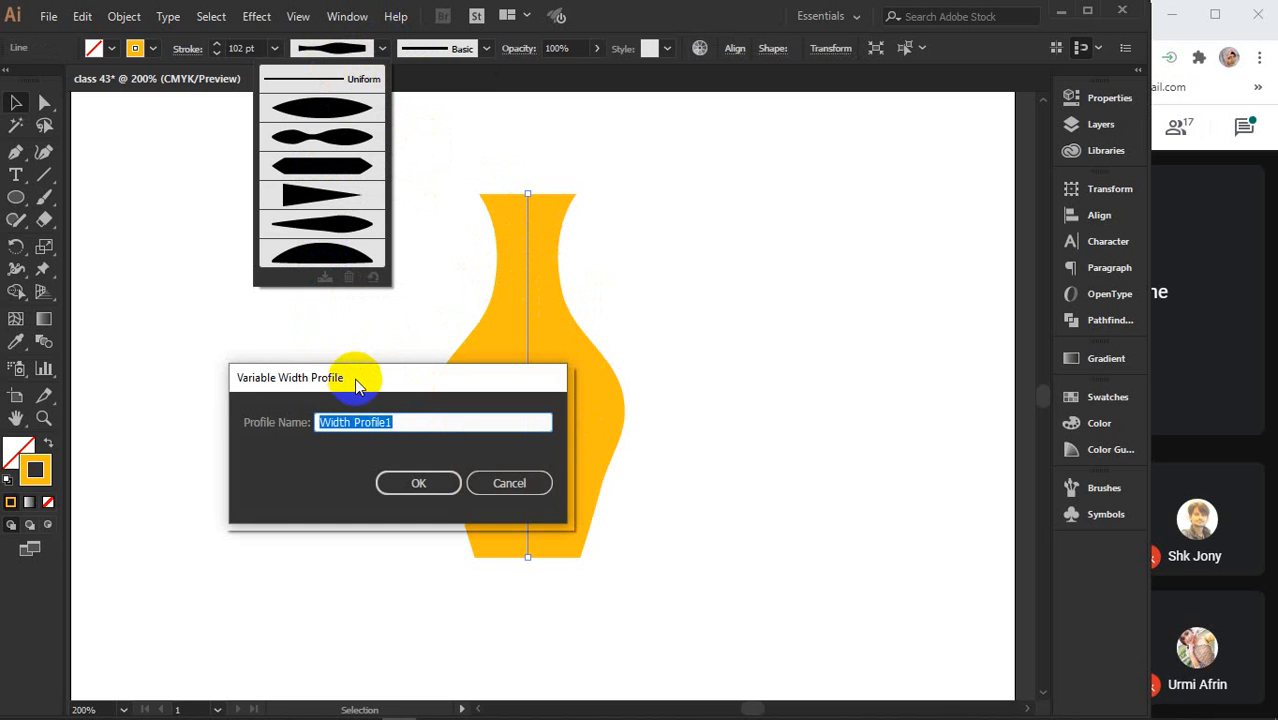
{"action": "left_click_drag", "start_coordinate": [356, 378], "coordinate": [745, 200]}
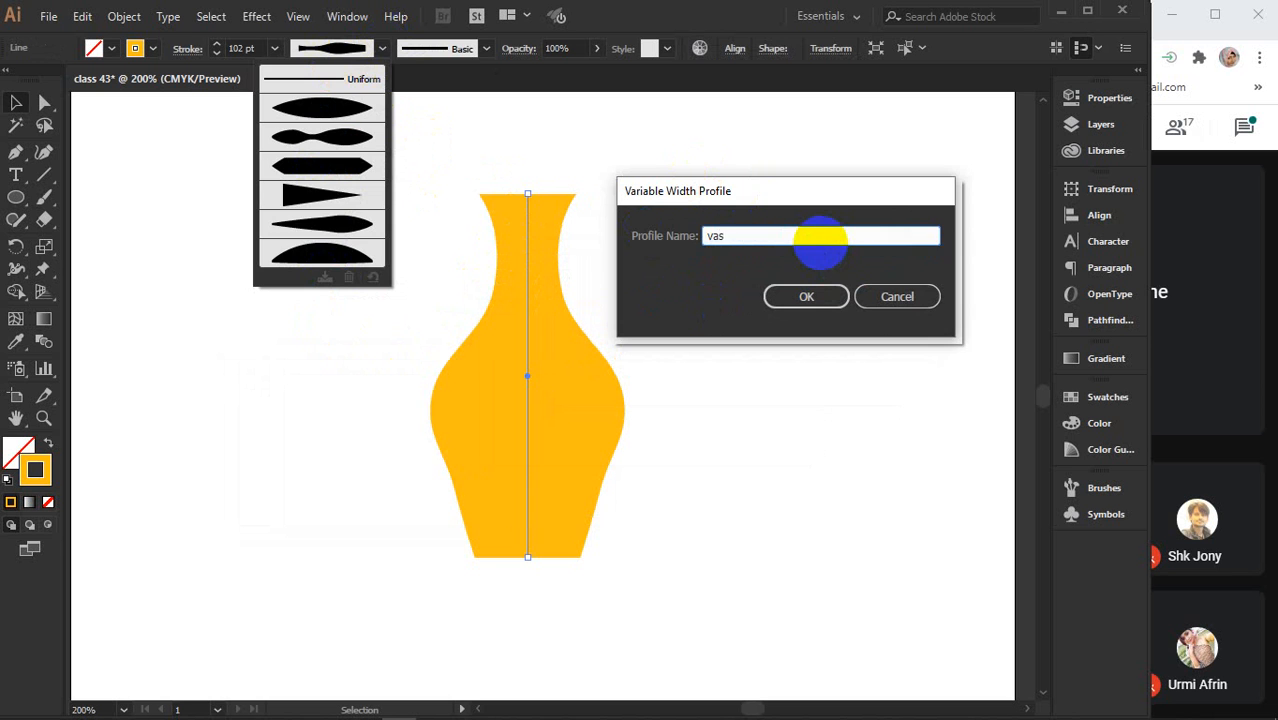
{"action": "key", "text": "Return"}
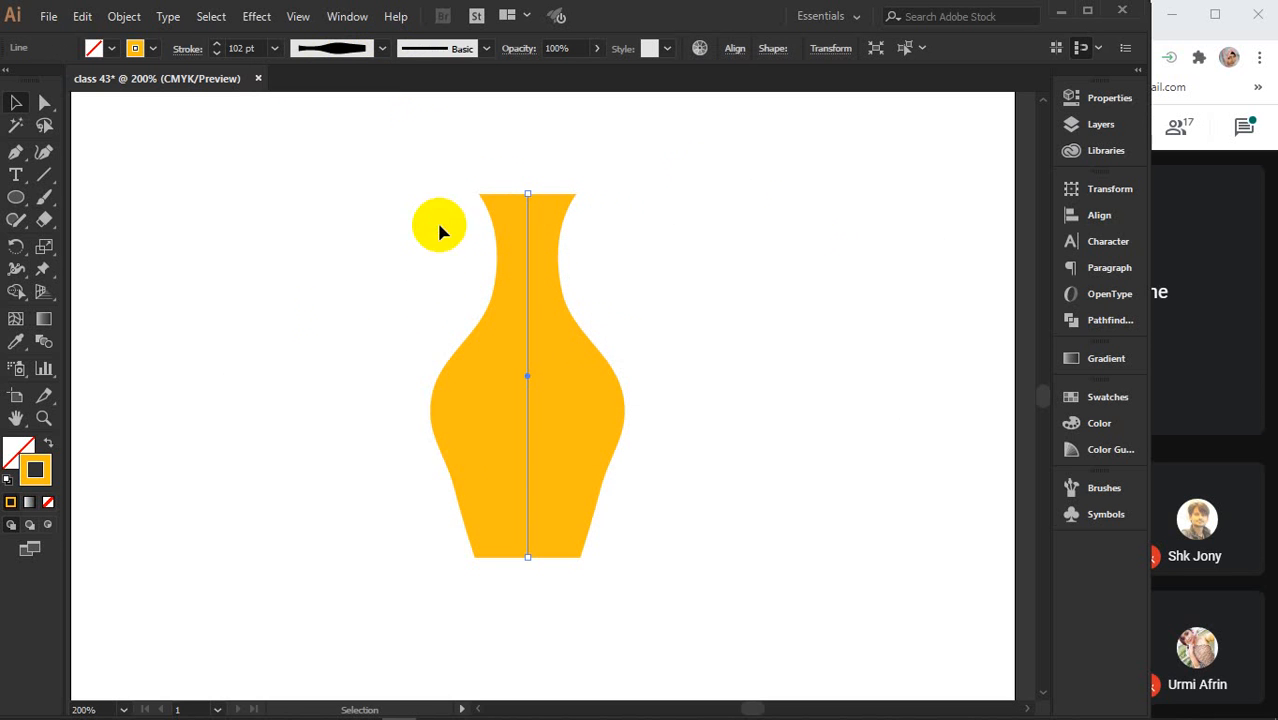
Delete the vase and set the variable width profile back to Uniform.
{"action": "key", "text": "Delete"}
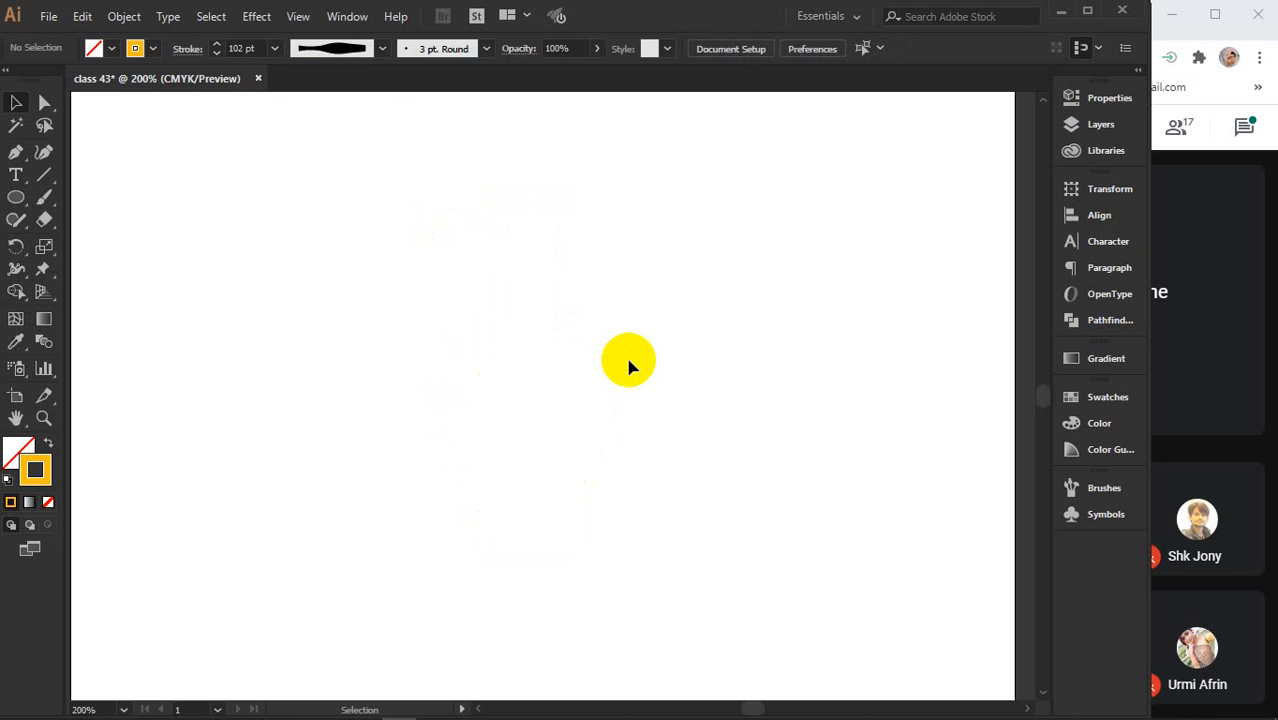
{"action": "left_click", "coordinate": [384, 51]}
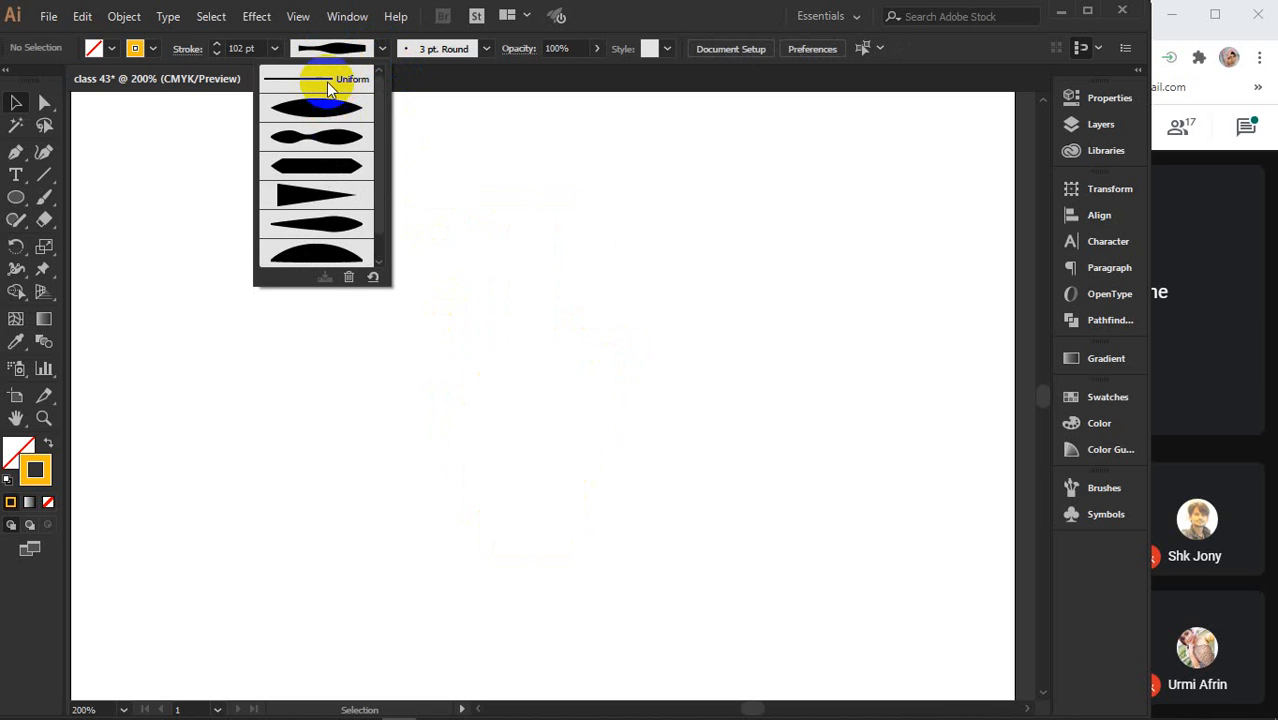
{"action": "left_click", "coordinate": [329, 88]}
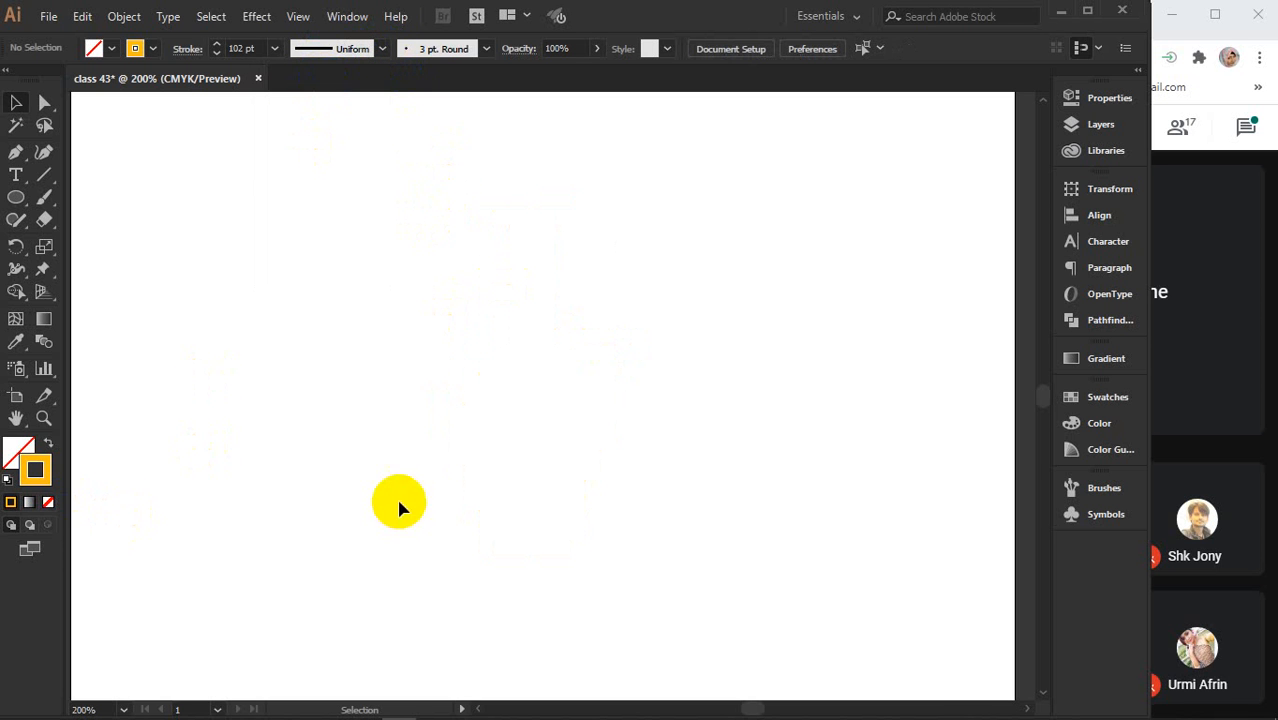
Draw a vertical line with the 102 pt stroke and apply the saved vase width profile to it.
{"action": "left_click", "coordinate": [43, 174]}
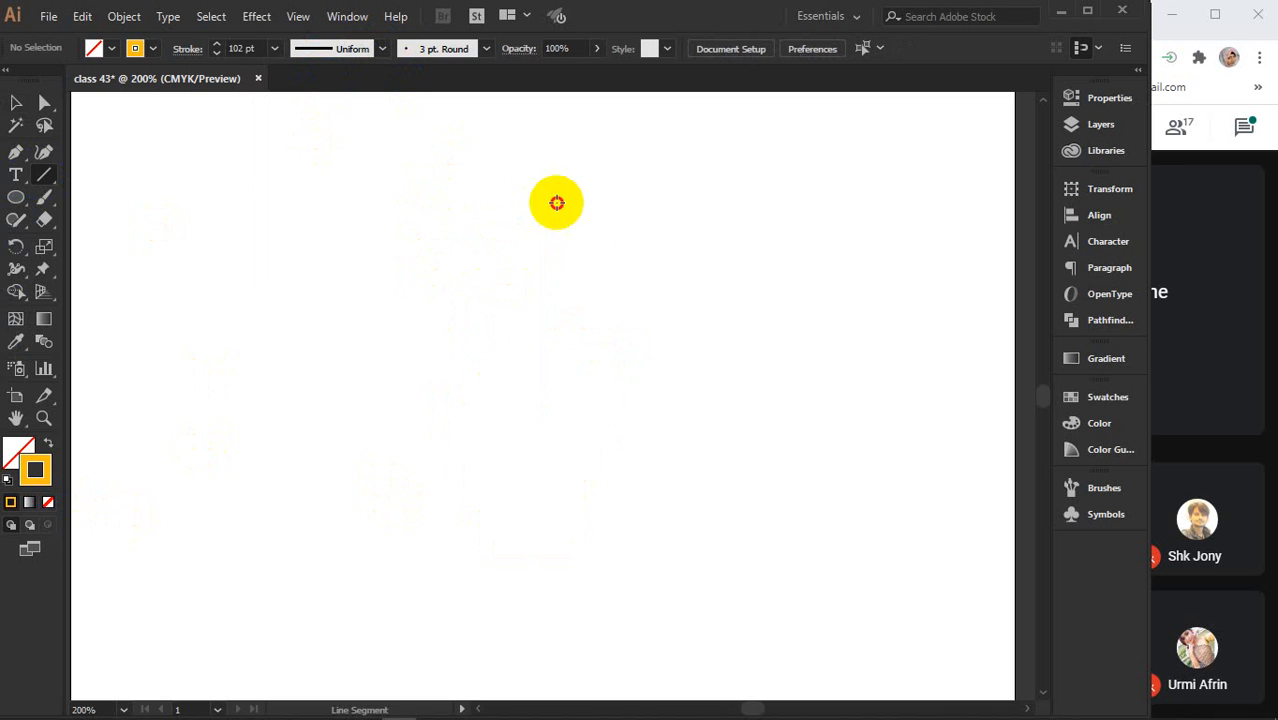
{"action": "left_click_drag", "start_coordinate": [557, 203], "coordinate": [580, 597]}
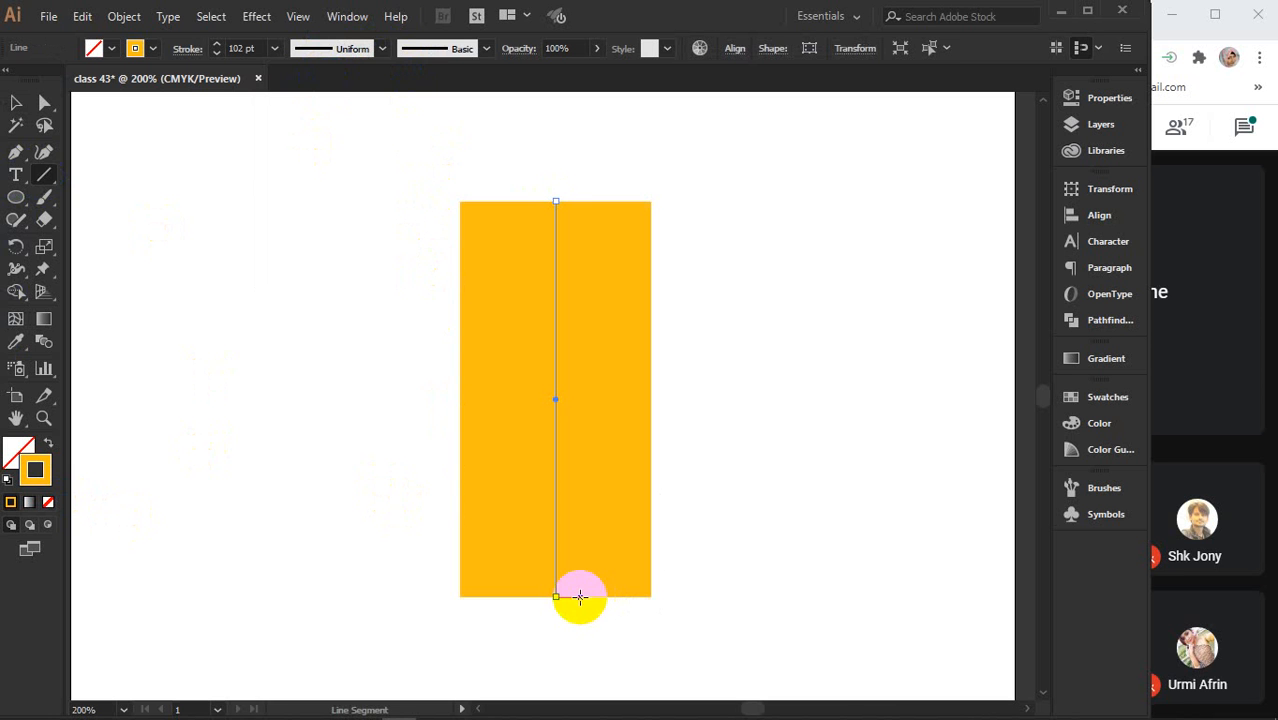
{"action": "left_click", "coordinate": [381, 47]}
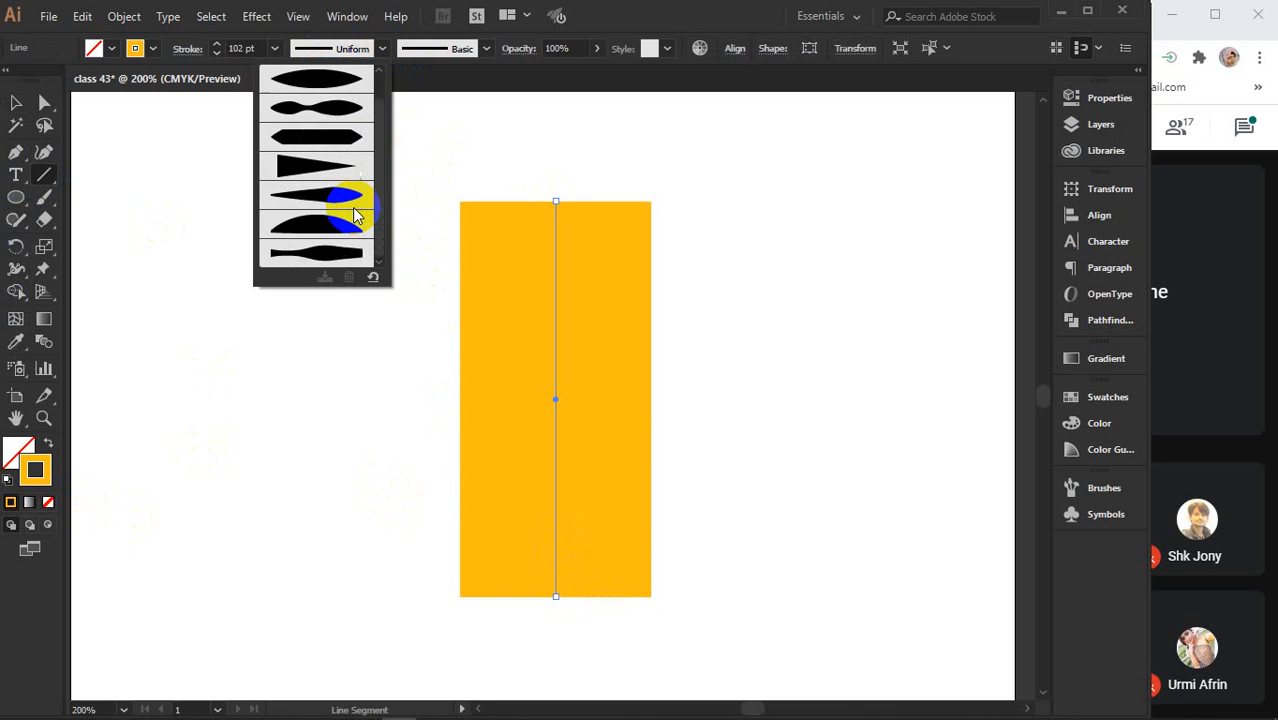
{"action": "left_click", "coordinate": [318, 253]}
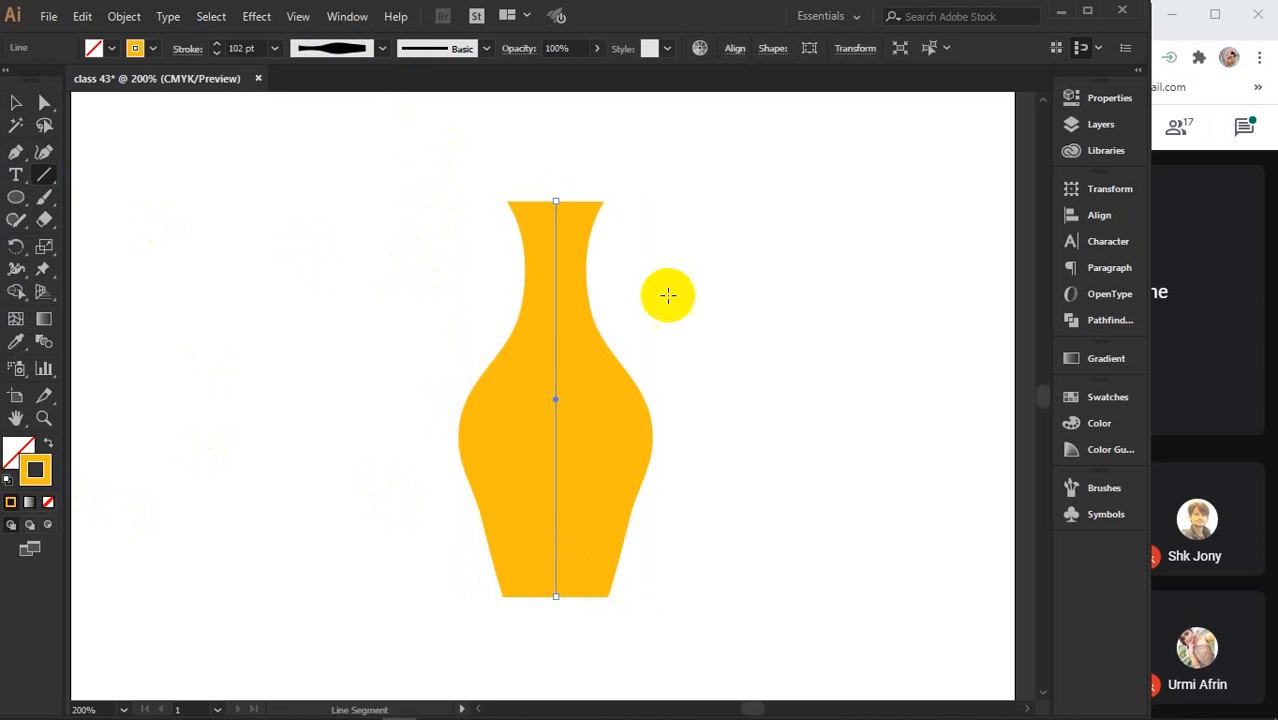
Delete the new vase and look over the available brushes.
{"action": "left_click", "coordinate": [16, 102]}
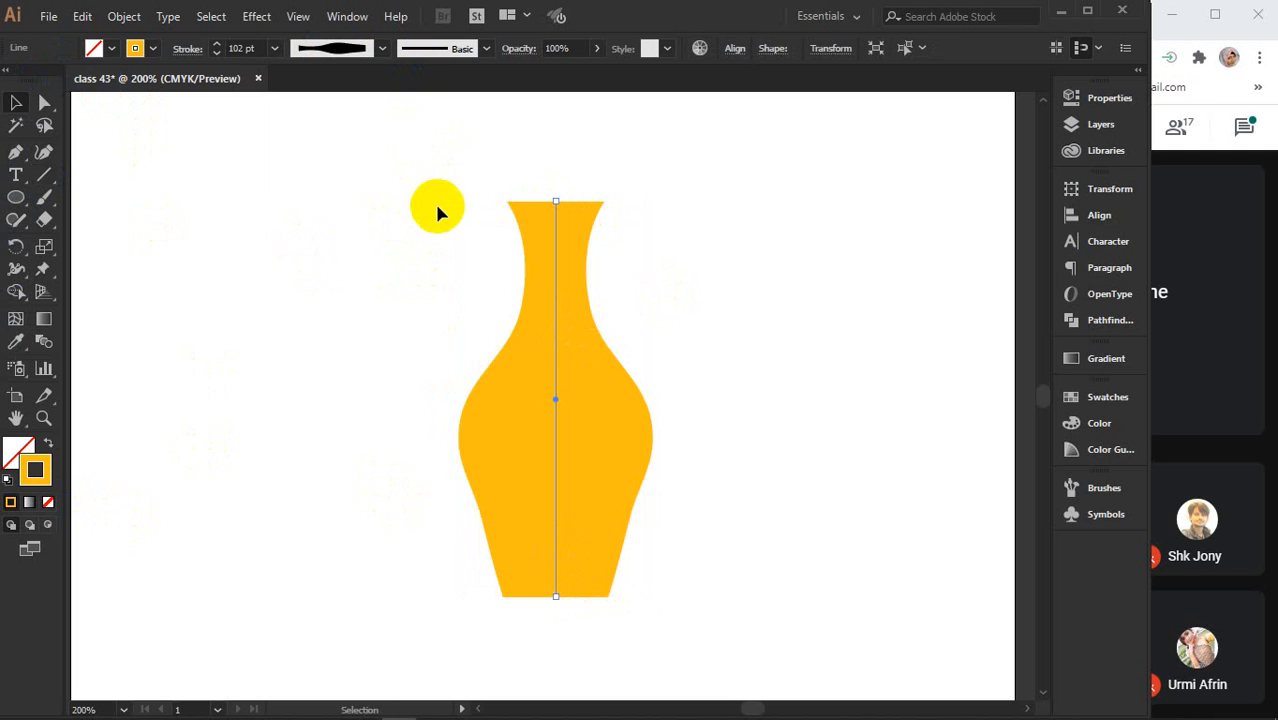
{"action": "key", "text": "Delete"}
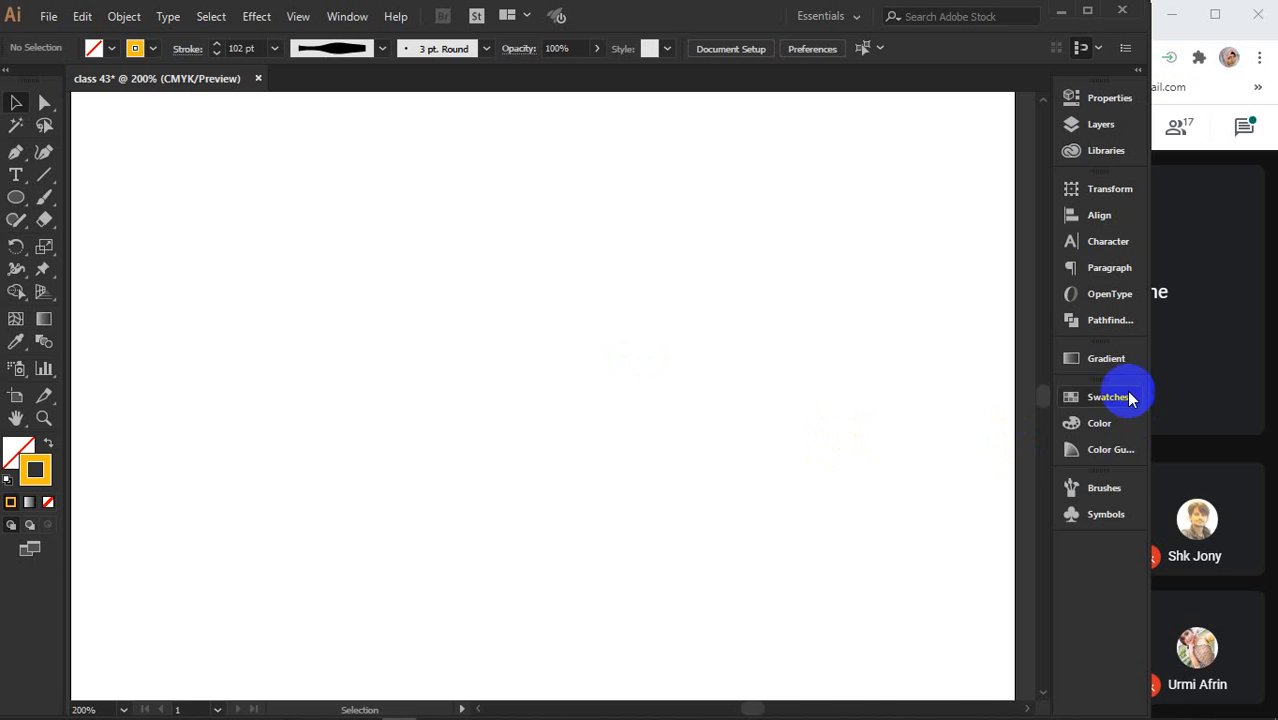
{"action": "left_click", "coordinate": [1105, 496]}
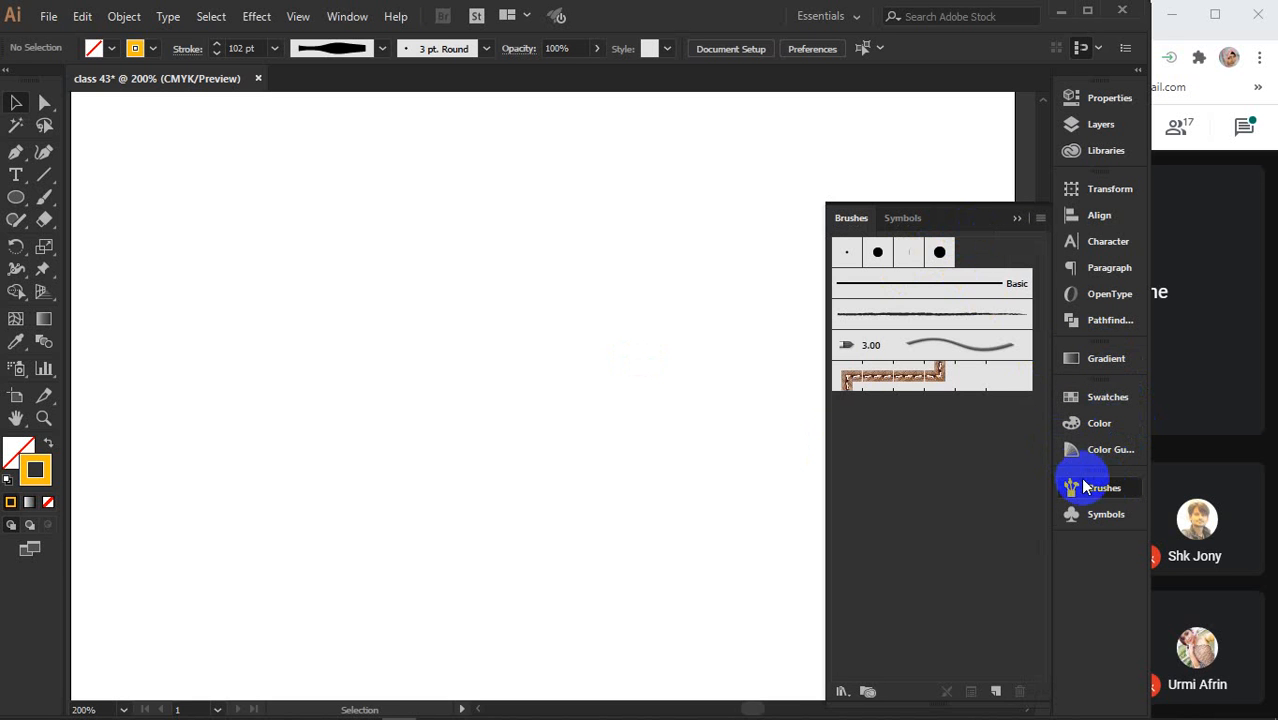
{"action": "left_click", "coordinate": [1017, 218]}
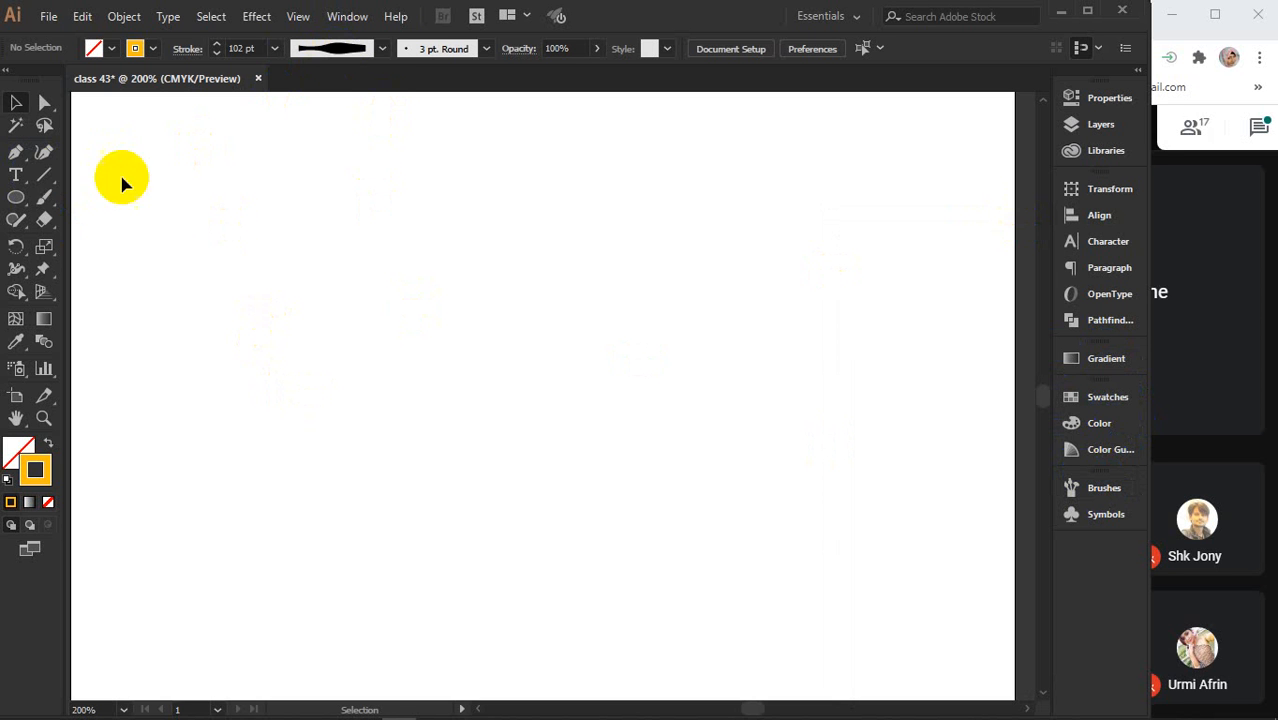
Draw a horizontal line and shape its stroke with the Width tool into one large and two smaller bulges tapering to the right end.
{"action": "left_click", "coordinate": [38, 181]}
{"action": "left_click_drag", "start_coordinate": [320, 366], "coordinate": [828, 366]}
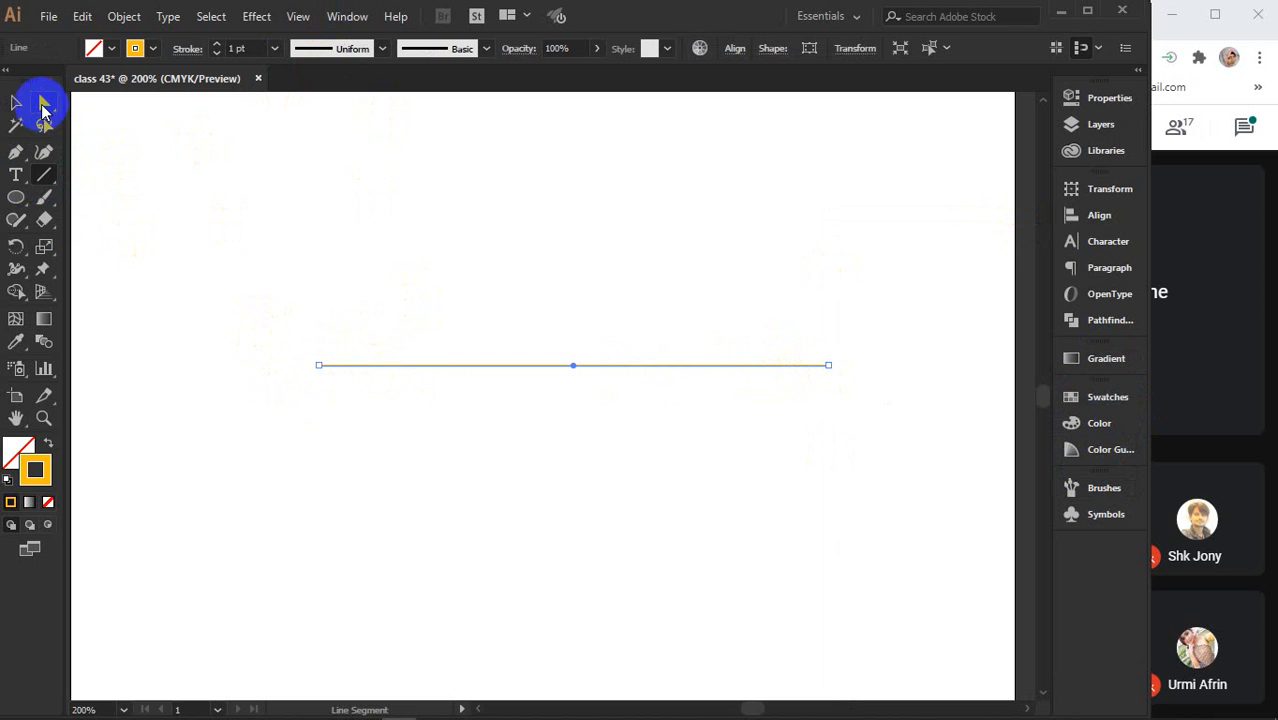
{"action": "left_click", "coordinate": [15, 270]}
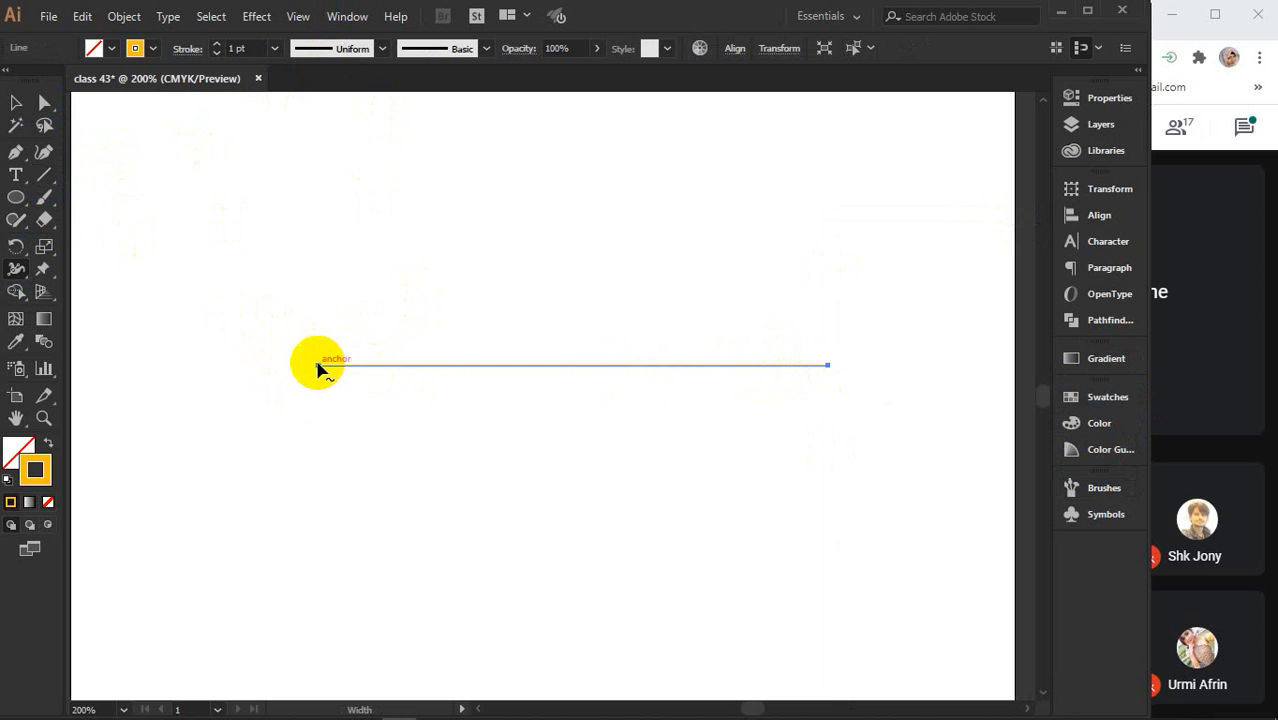
{"action": "mouse_move", "coordinate": [322, 366]}
{"action": "left_mouse_down"}
{"action": "mouse_move", "coordinate": [340, 407]}
{"action": "mouse_move", "coordinate": [378, 403]}
{"action": "left_mouse_up"}
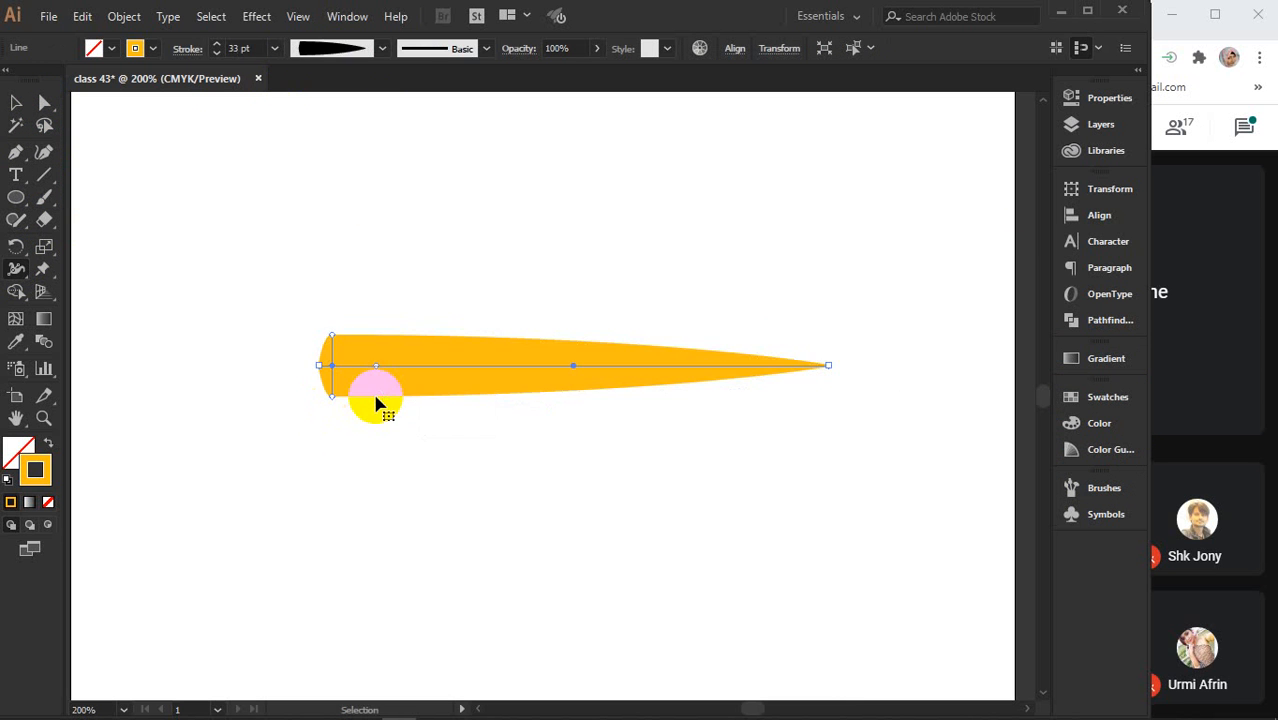
{"action": "key", "text": "ctrl+z"}
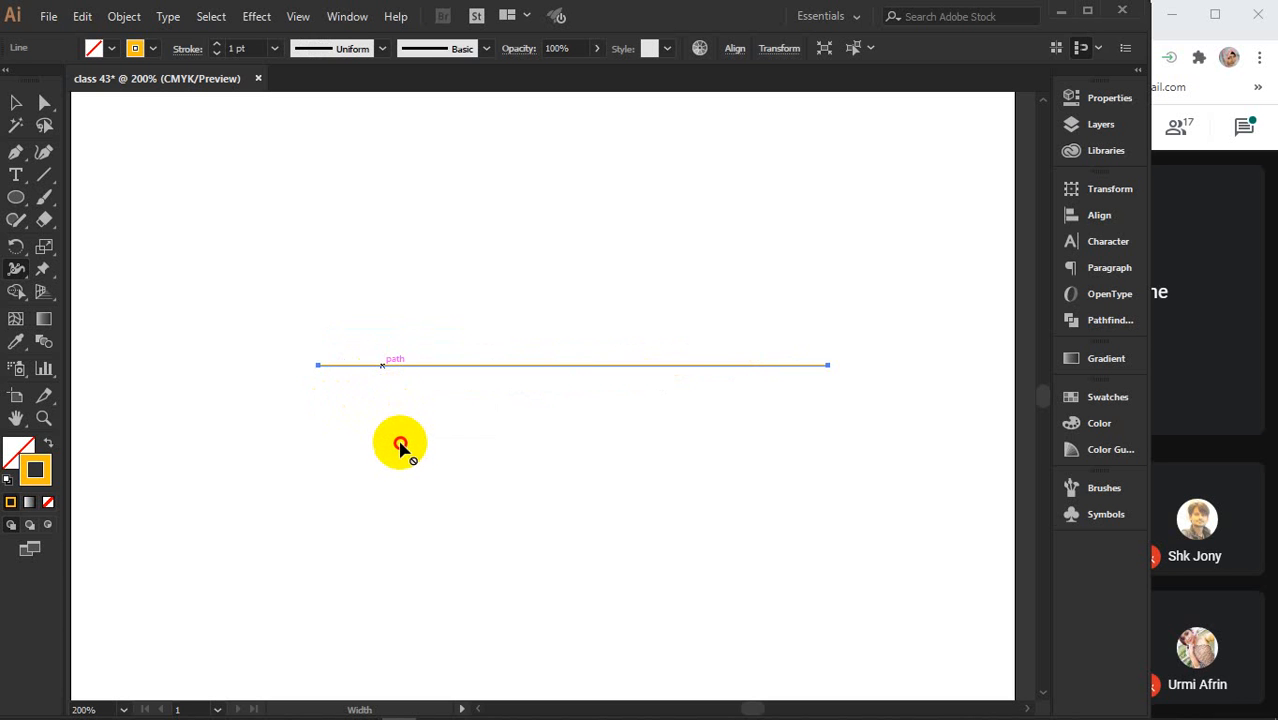
{"action": "left_click_drag", "start_coordinate": [392, 366], "coordinate": [392, 415]}
{"action": "mouse_move", "coordinate": [493, 380]}
{"action": "left_mouse_down"}
{"action": "mouse_move", "coordinate": [496, 365]}
{"action": "mouse_move", "coordinate": [494, 380]}
{"action": "mouse_move", "coordinate": [551, 379]}
{"action": "mouse_move", "coordinate": [553, 400]}
{"action": "left_mouse_up"}
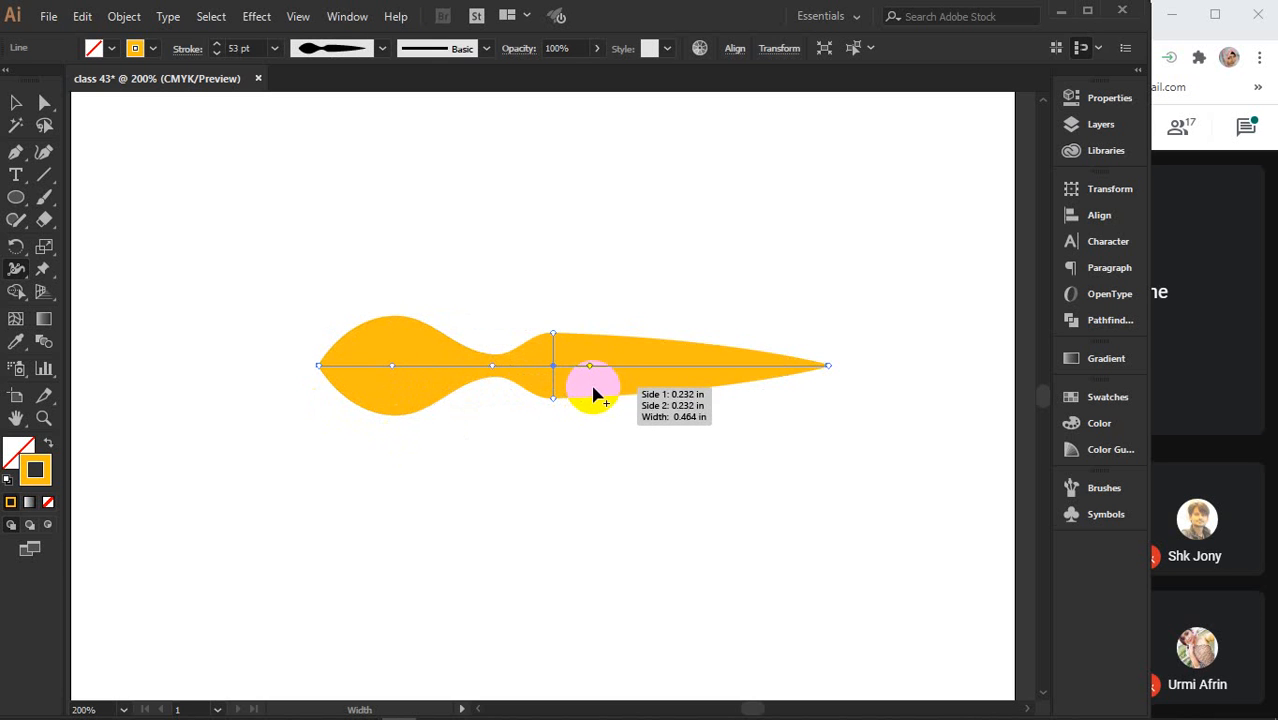
{"action": "left_click_drag", "start_coordinate": [625, 383], "coordinate": [735, 377]}
{"action": "left_click", "coordinate": [16, 102]}
{"action": "left_click", "coordinate": [383, 212]}
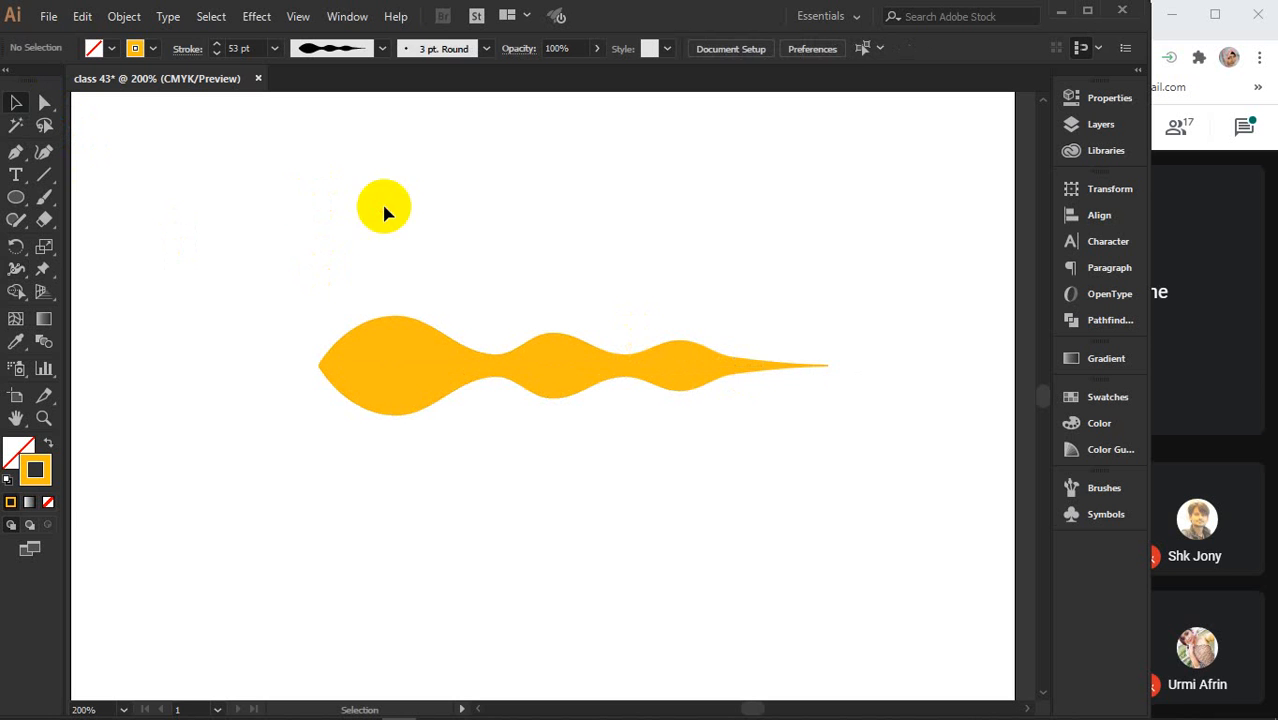
Save the bulging line's stroke shape as a variable width profile under the name "Width Profile1".
{"action": "left_click", "coordinate": [400, 368]}
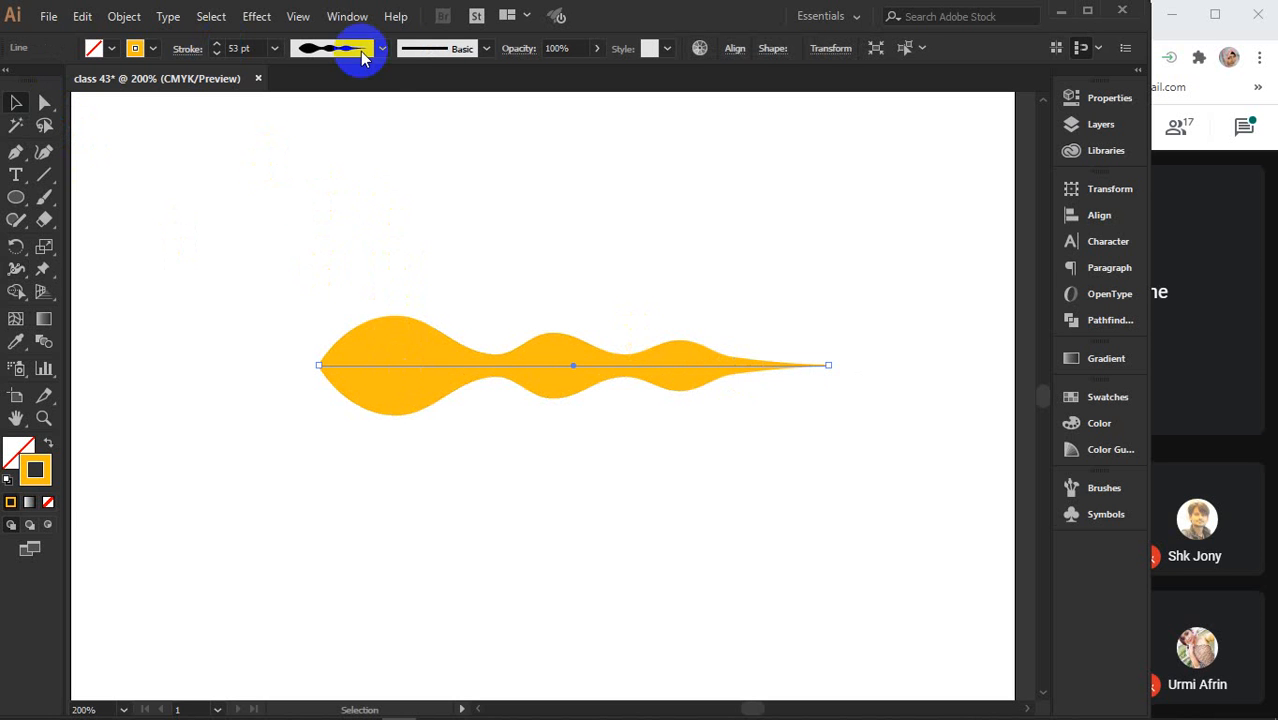
{"action": "left_click", "coordinate": [381, 48]}
{"action": "left_click", "coordinate": [322, 280]}
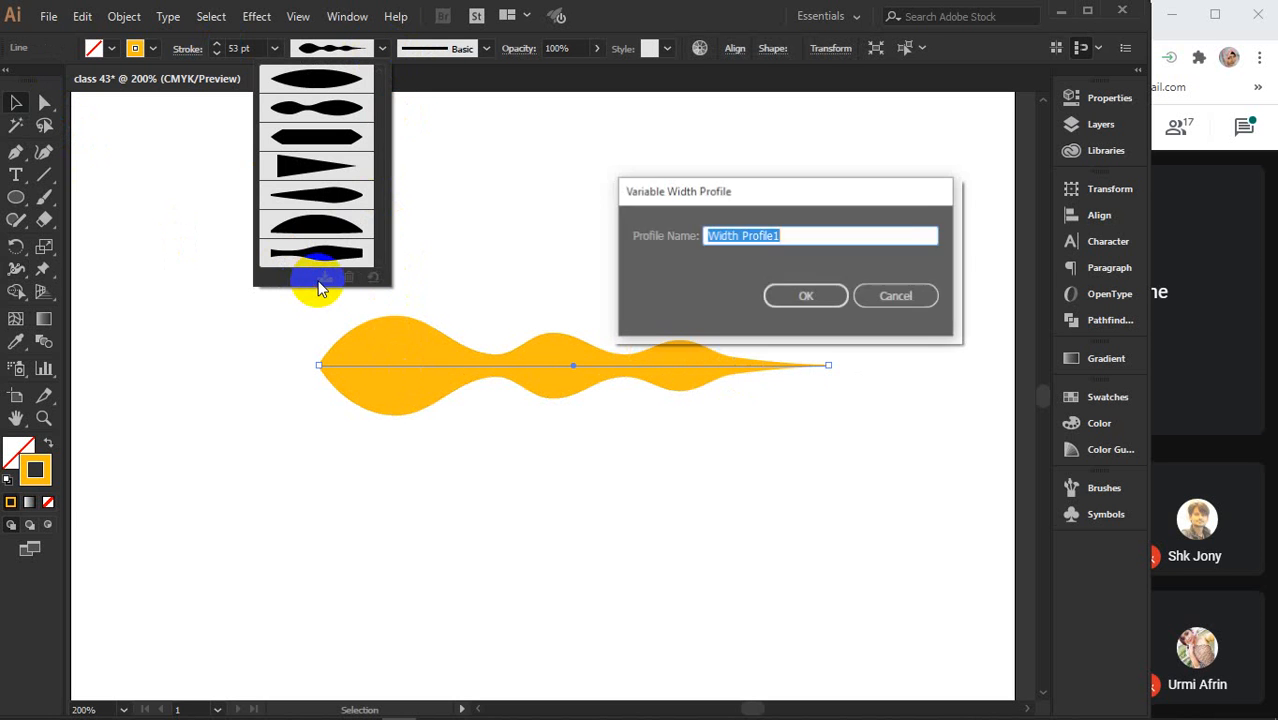
{"action": "left_click", "coordinate": [806, 295]}
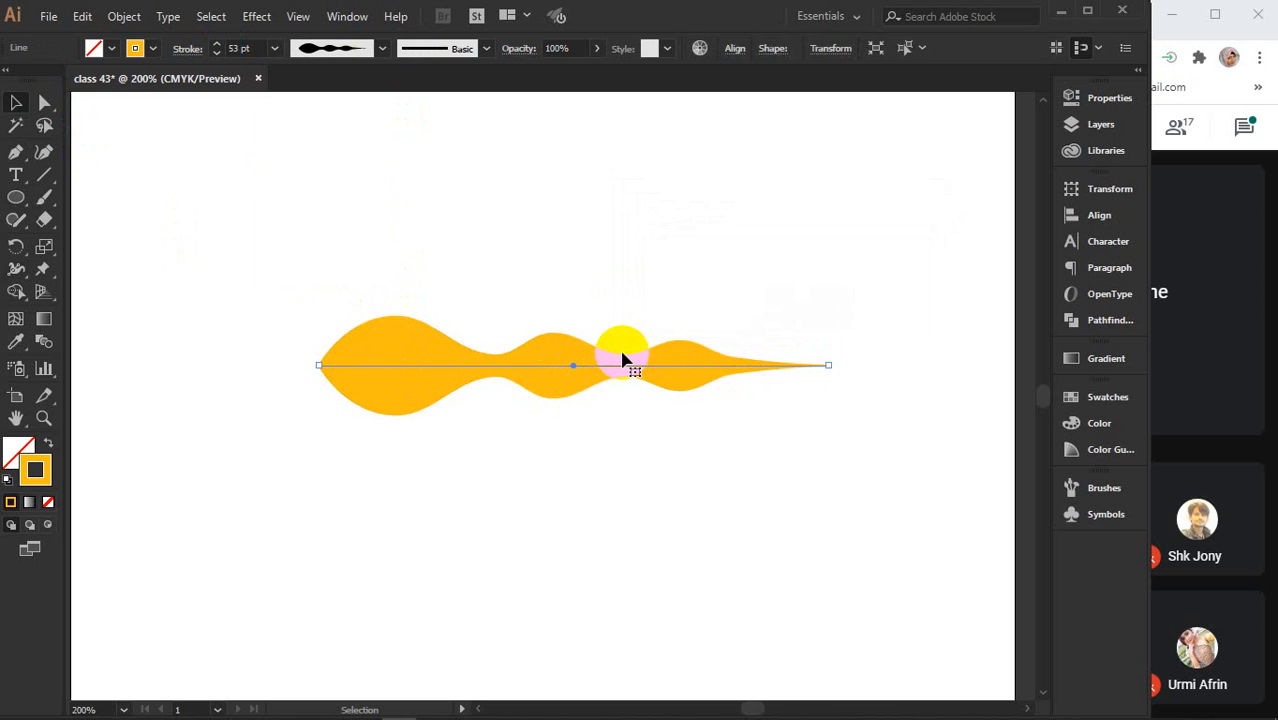
Delete the bulging line and draw a wavy open Pen path rising from the artboard's lower left to its upper right.
{"action": "key", "text": "Delete"}
{"action": "key", "text": "ctrl+1"}
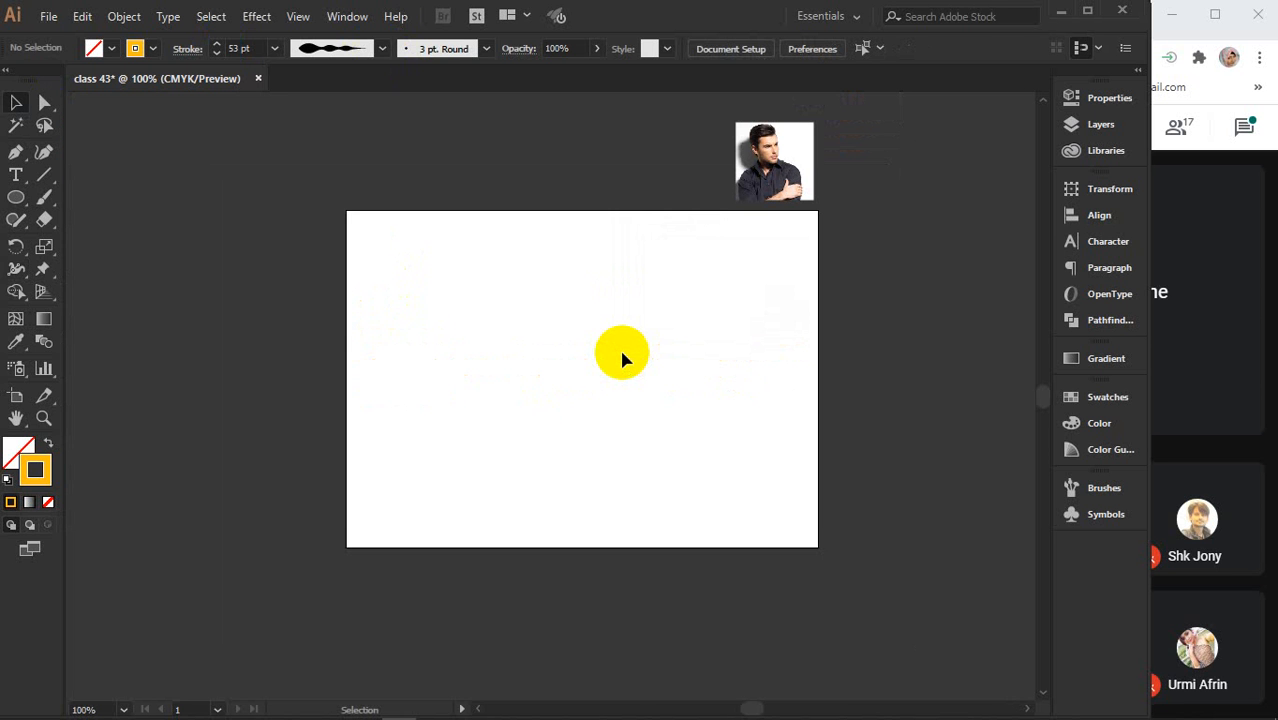
{"action": "left_click", "coordinate": [17, 156]}
{"action": "left_click", "coordinate": [376, 527]}
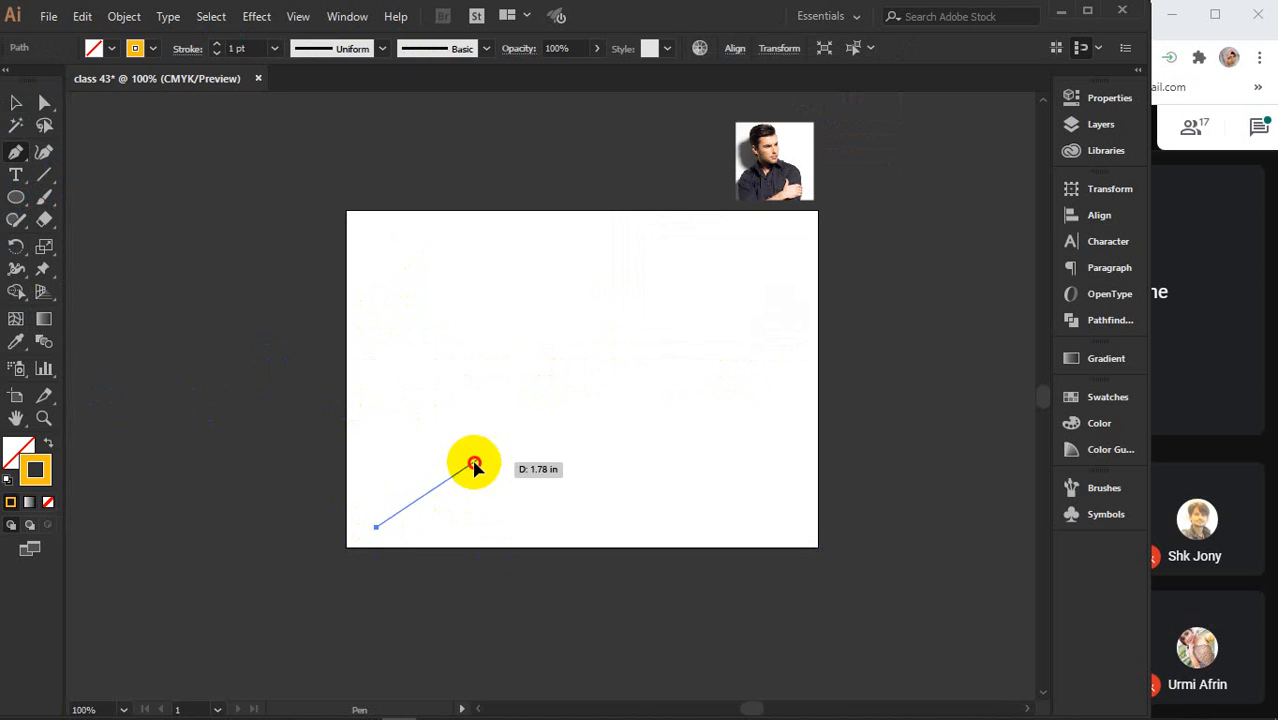
{"action": "left_click_drag", "start_coordinate": [478, 460], "coordinate": [555, 460]}
{"action": "left_click_drag", "start_coordinate": [582, 414], "coordinate": [613, 365]}
{"action": "left_click_drag", "start_coordinate": [699, 321], "coordinate": [768, 261]}
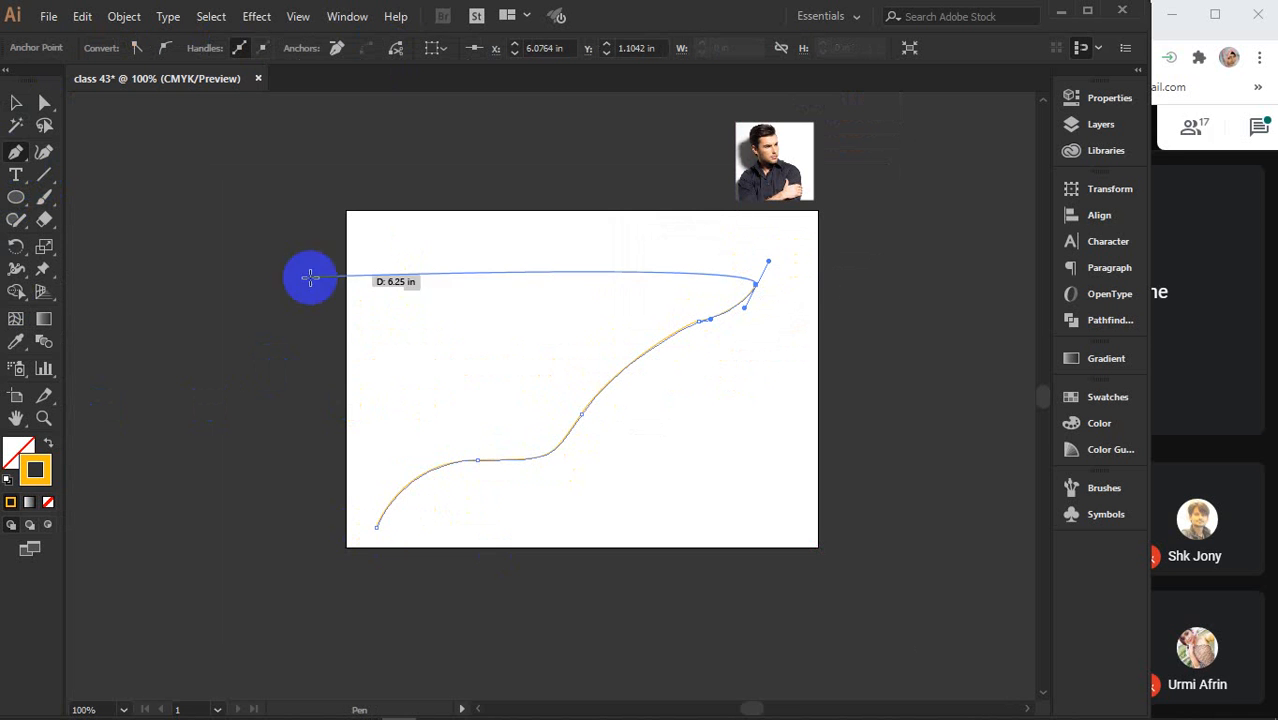
{"action": "left_click", "coordinate": [20, 106]}
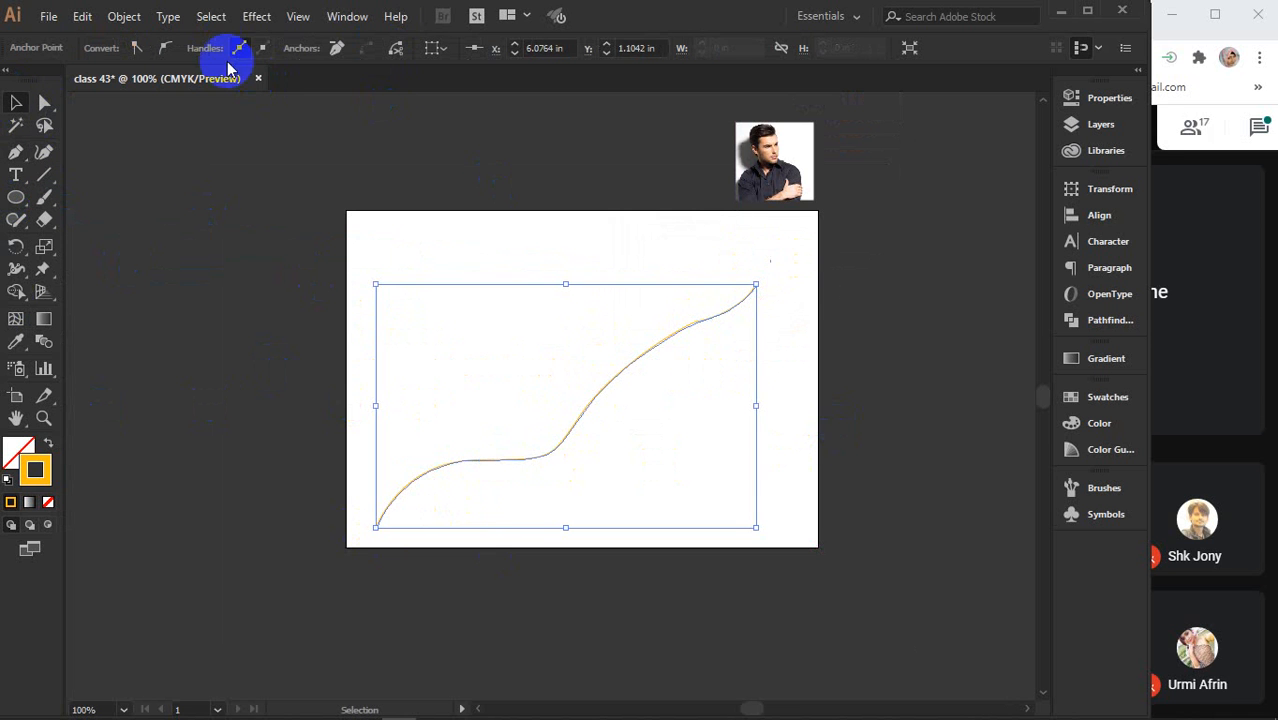
Set the wavy path's stroke weight to 32 pt.
{"action": "left_click", "coordinate": [585, 423]}
{"action": "left_click_drag", "start_coordinate": [551, 391], "coordinate": [628, 463]}
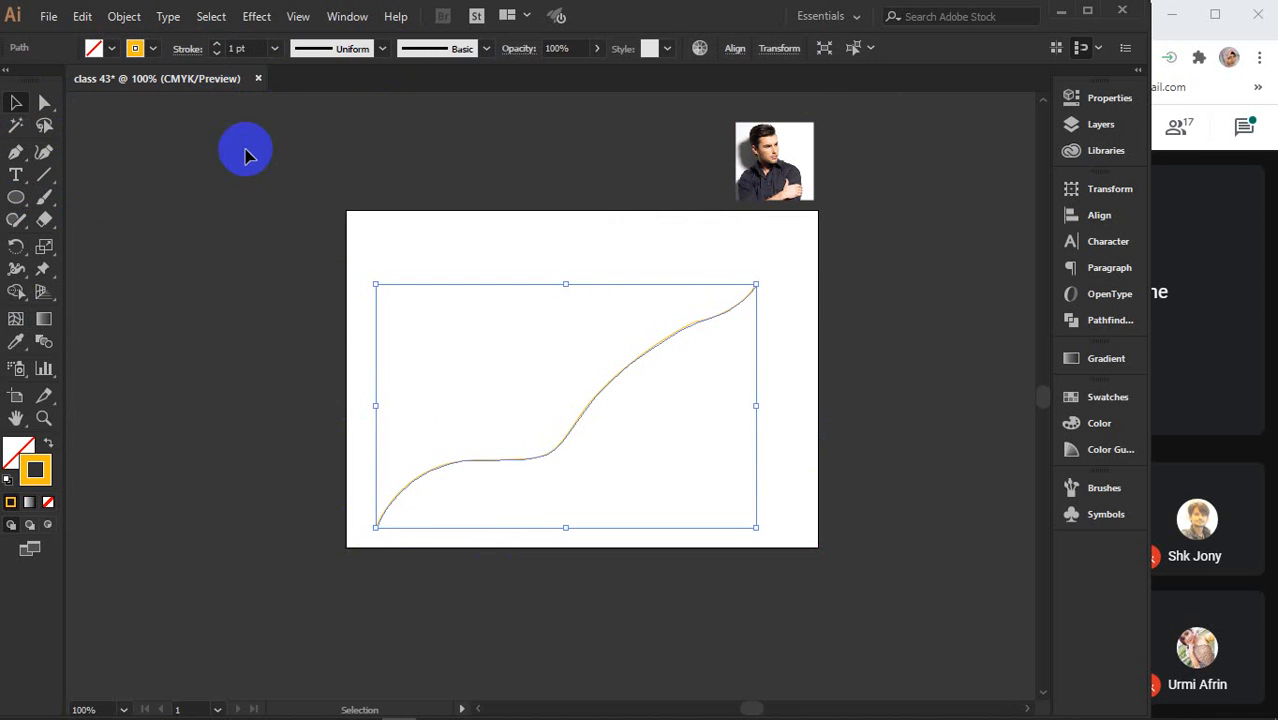
{"action": "scroll", "coordinate": [243, 48], "scroll_direction": "up", "scroll_amount": 20}
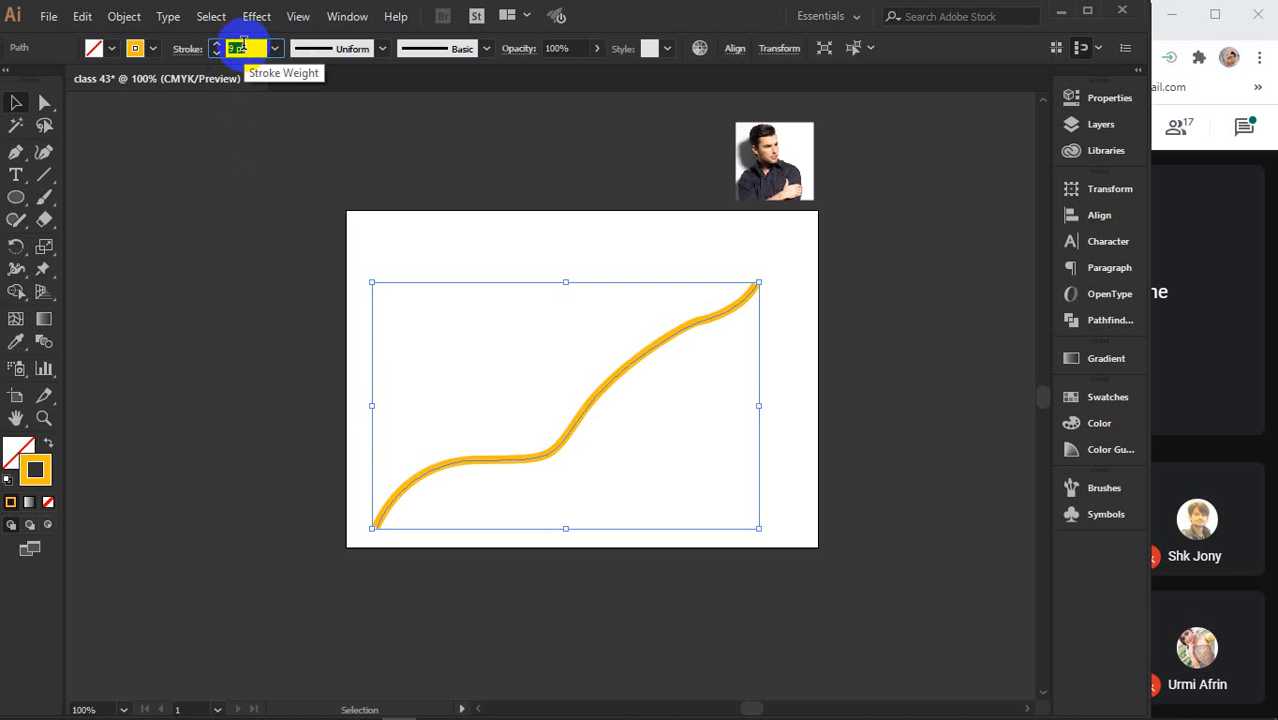
{"action": "scroll", "coordinate": [243, 45], "scroll_direction": "up", "scroll_amount": 5}
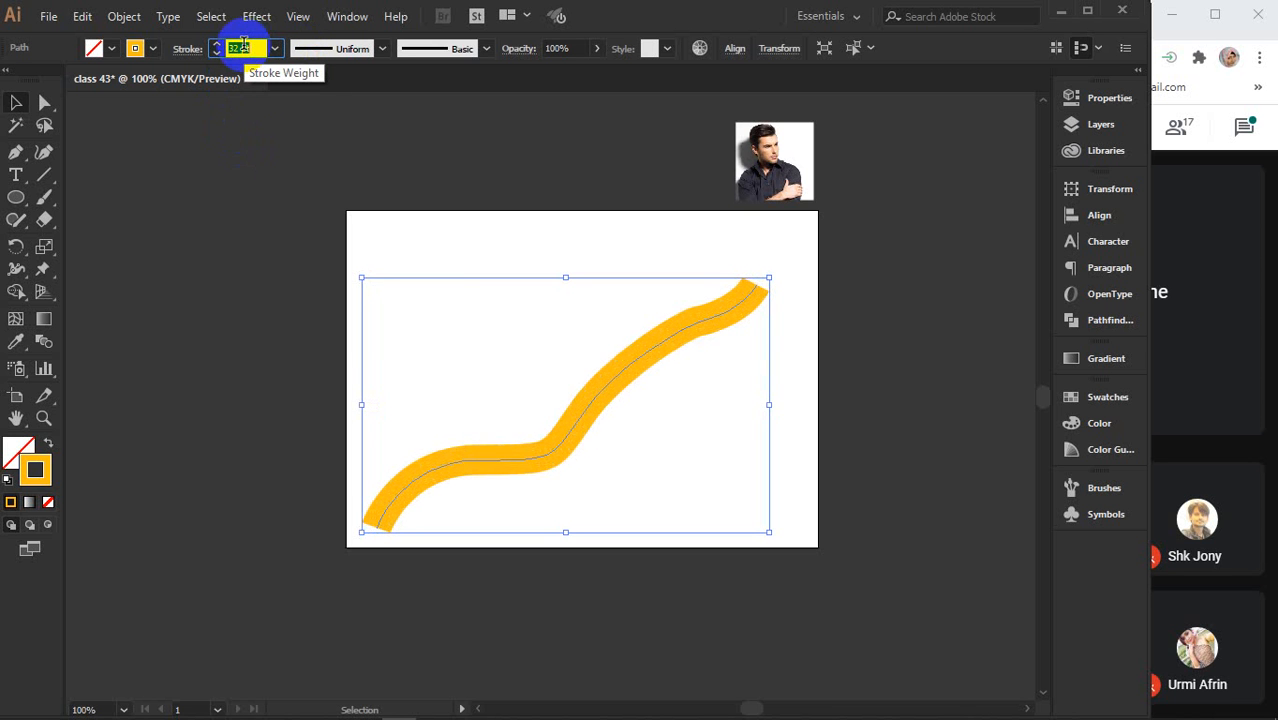
{"action": "scroll", "coordinate": [586, 410], "scroll_direction": "up", "scroll_amount": 1}
{"action": "scroll", "coordinate": [586, 410], "scroll_direction": "up", "scroll_amount": 2}
Apply the newly saved bulging variable width profile to the wavy path and deselect it.
{"action": "key", "text": "alt+space"}
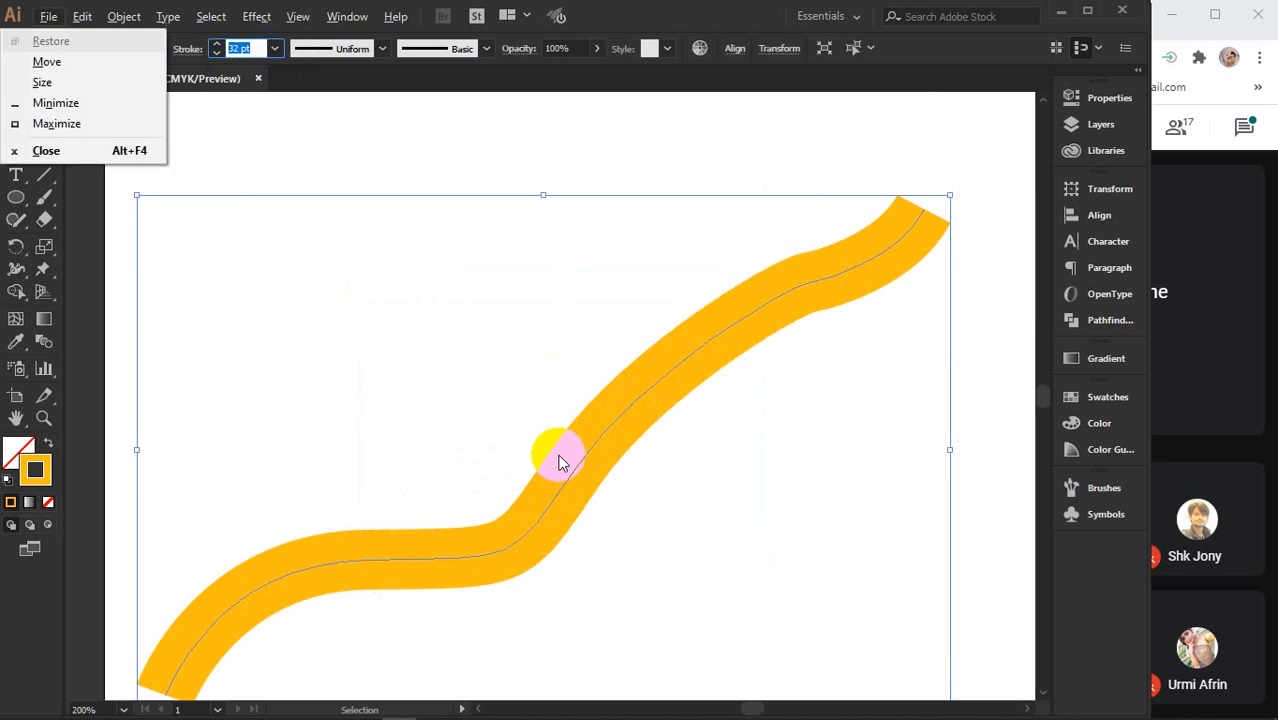
{"action": "left_click_drag", "start_coordinate": [548, 454], "coordinate": [522, 375]}
{"action": "left_click", "coordinate": [383, 49]}
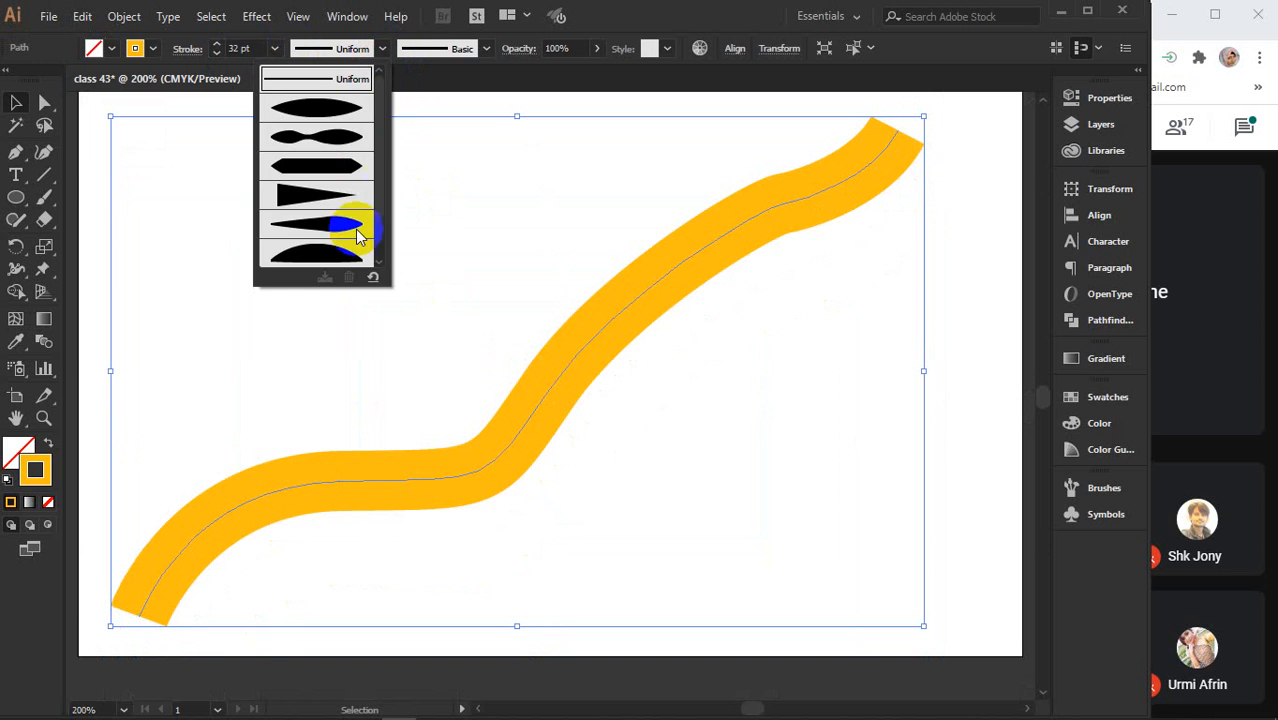
{"action": "scroll", "coordinate": [345, 238], "scroll_direction": "down", "scroll_amount": 2}
{"action": "left_click", "coordinate": [322, 259]}
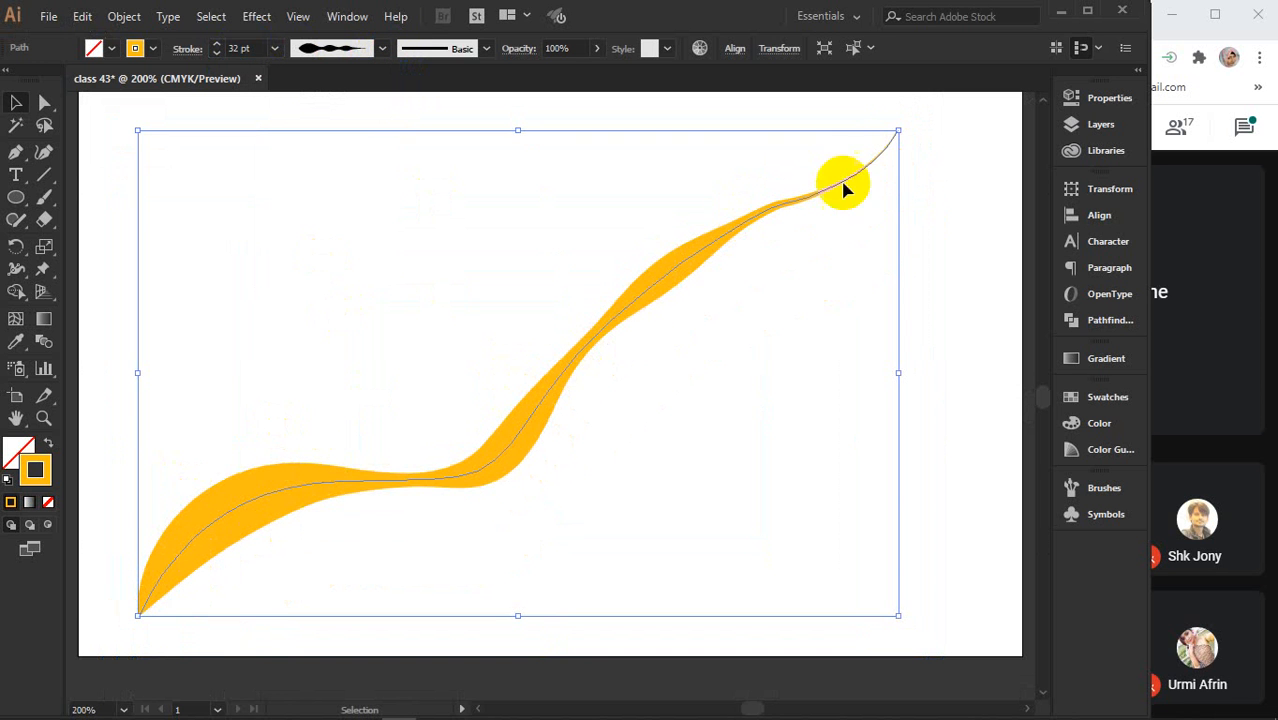
{"action": "left_click", "coordinate": [941, 248]}
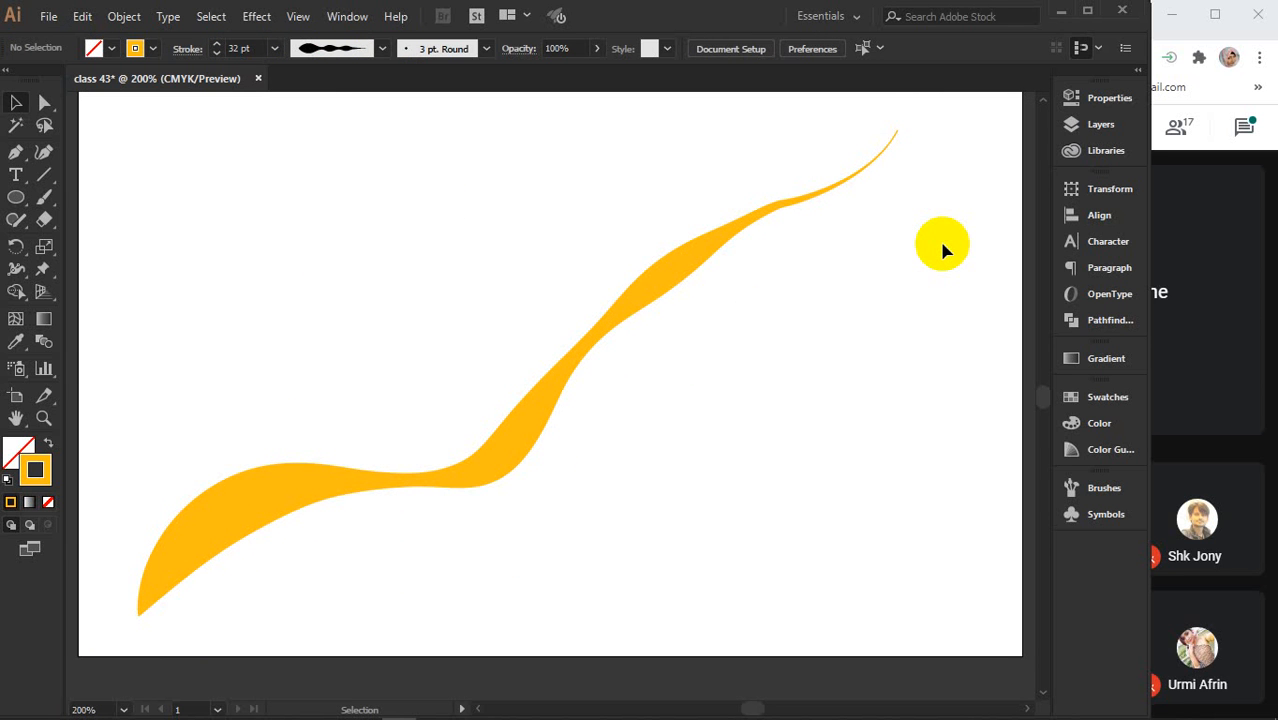
Delete the wavy path and draw a circle with the Ellipse tool in the middle of the artboard.
{"action": "left_click", "coordinate": [612, 318]}
{"action": "key", "text": "Delete"}
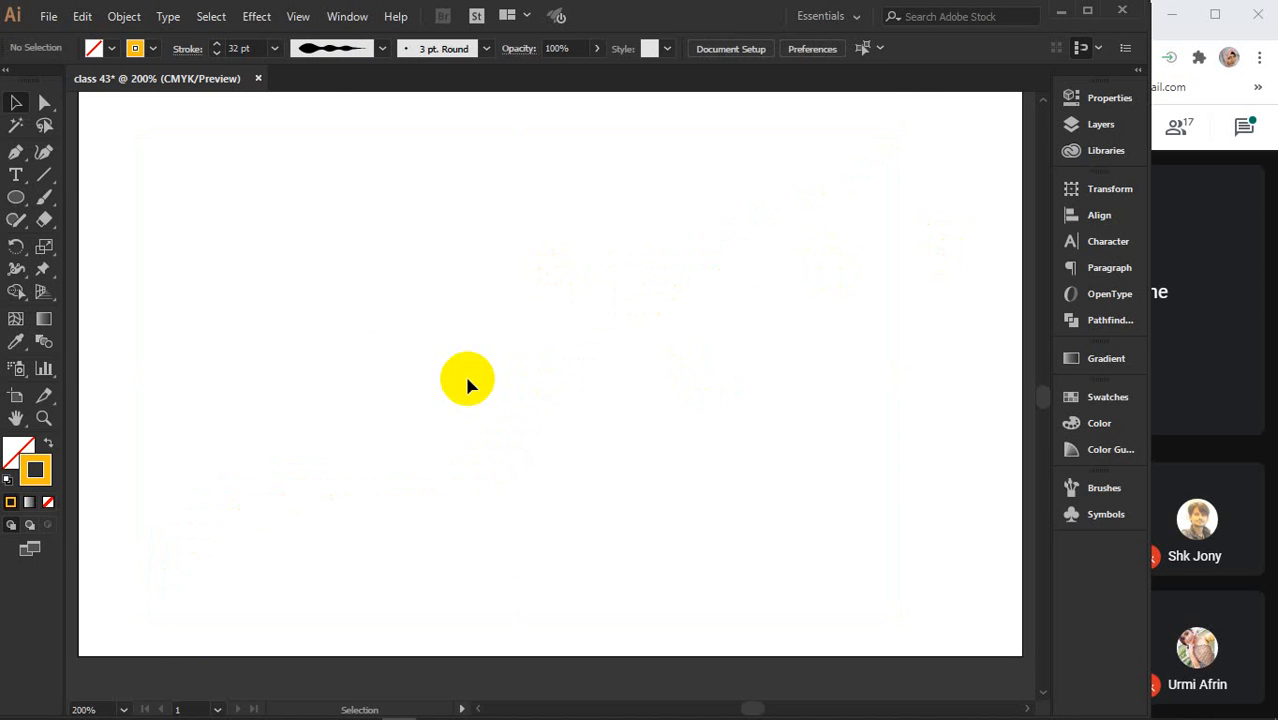
{"action": "left_click", "coordinate": [15, 198]}
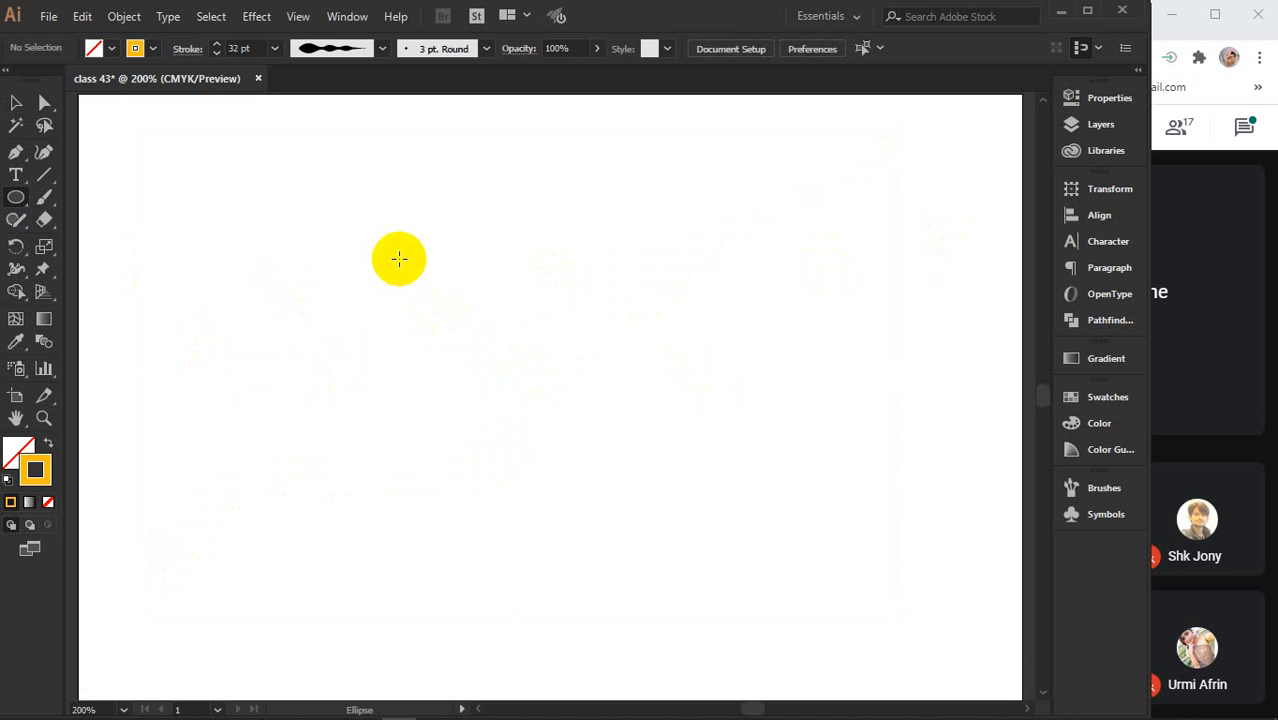
{"action": "left_click_drag", "start_coordinate": [398, 259], "coordinate": [720, 568]}
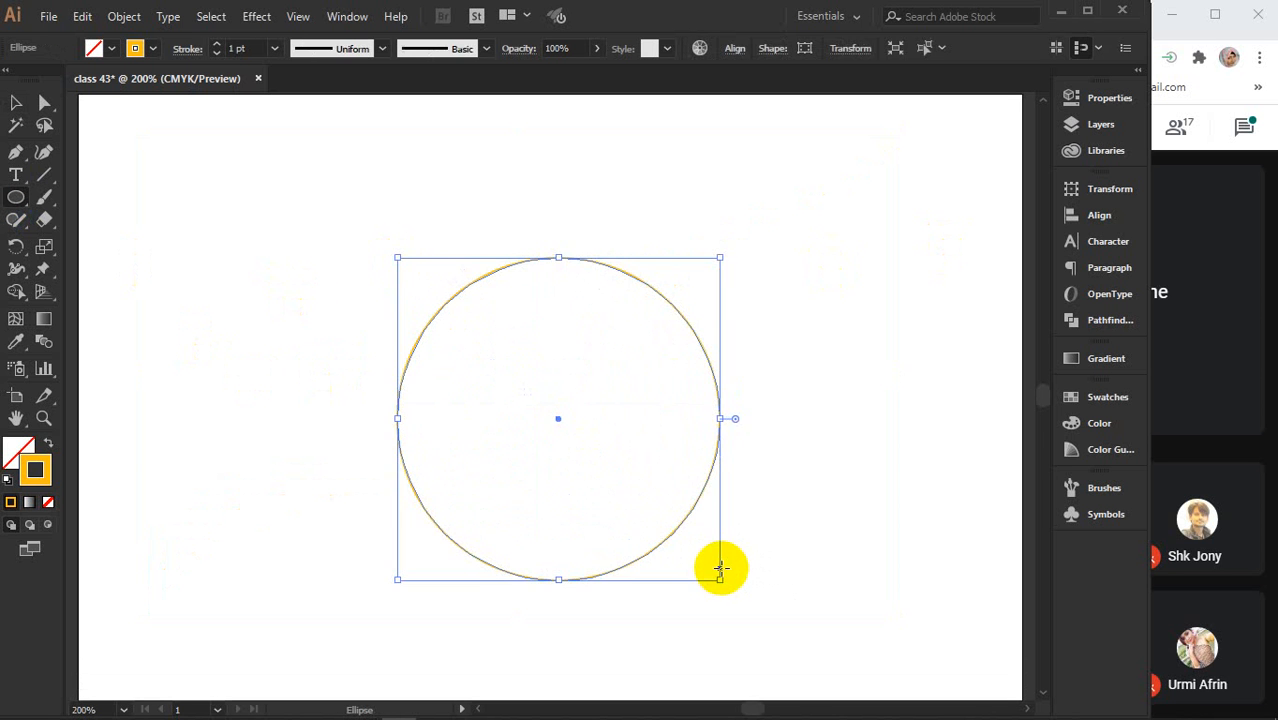
Fill the circle with the orange-yellow colour, make its stroke black and deselect it.
{"action": "left_click", "coordinate": [14, 449]}
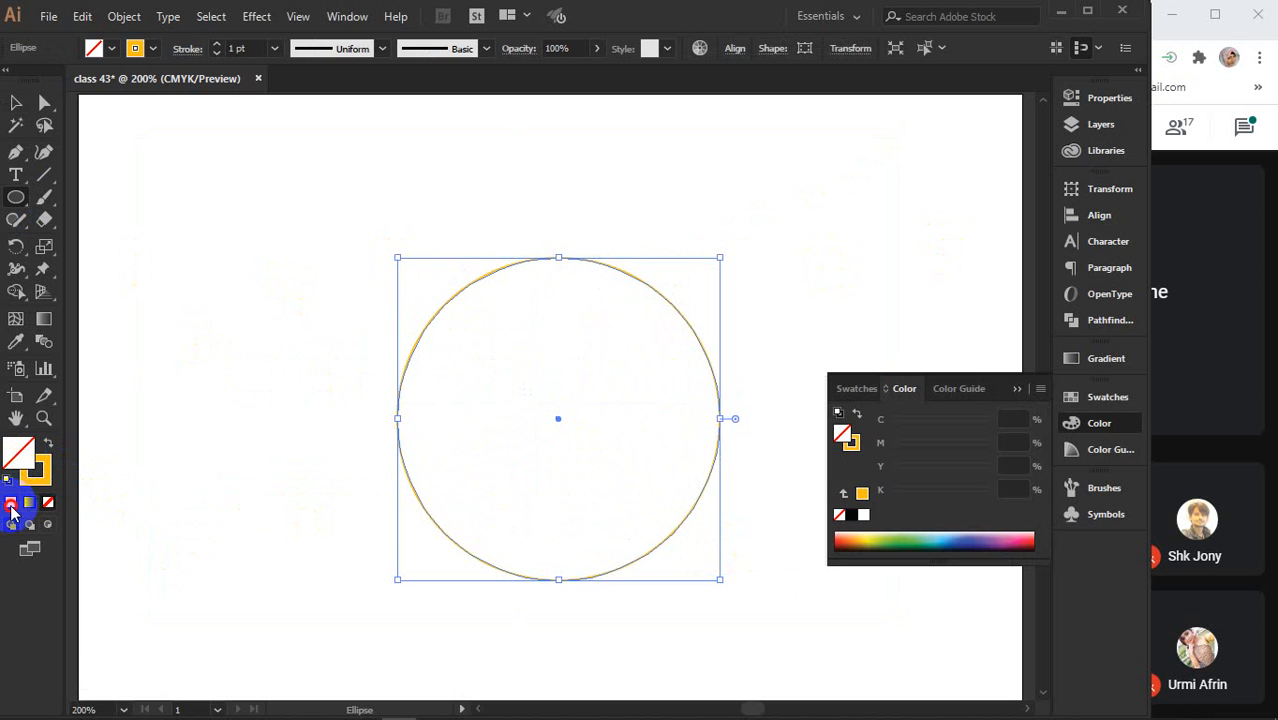
{"action": "left_click", "coordinate": [11, 503]}
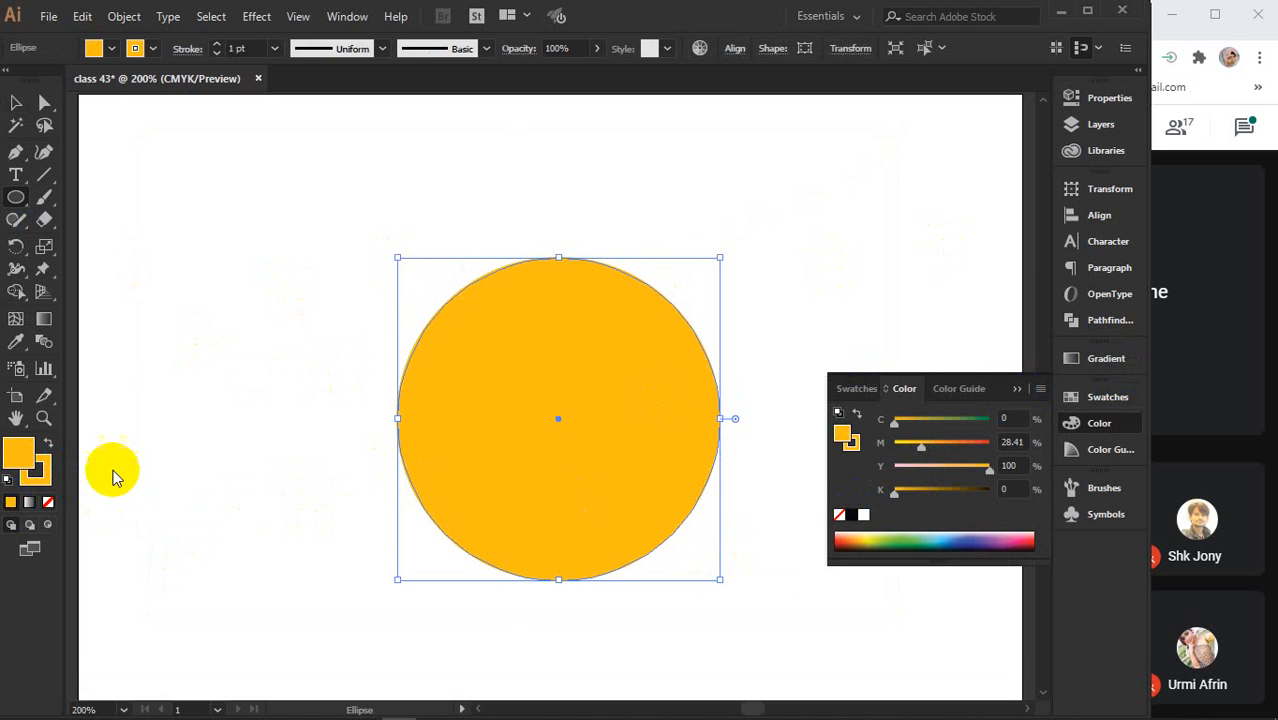
{"action": "left_click", "coordinate": [50, 466]}
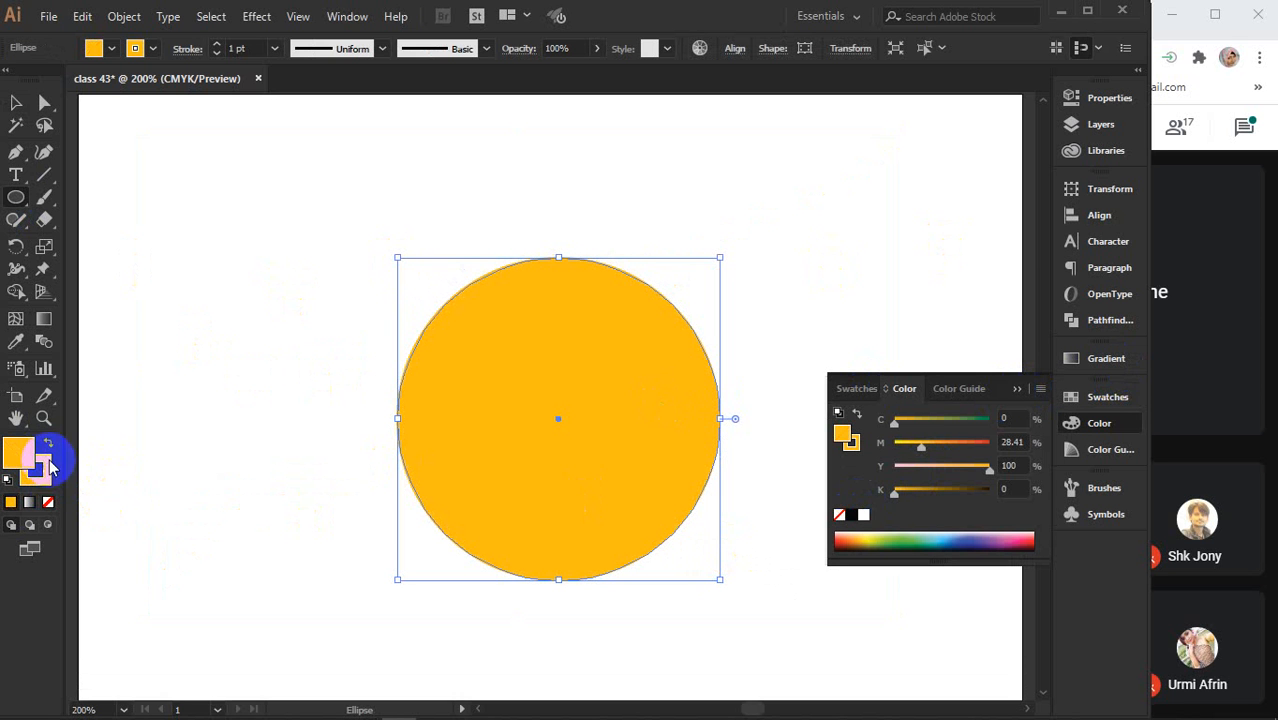
{"action": "left_click", "coordinate": [851, 514]}
{"action": "left_click", "coordinate": [1016, 392]}
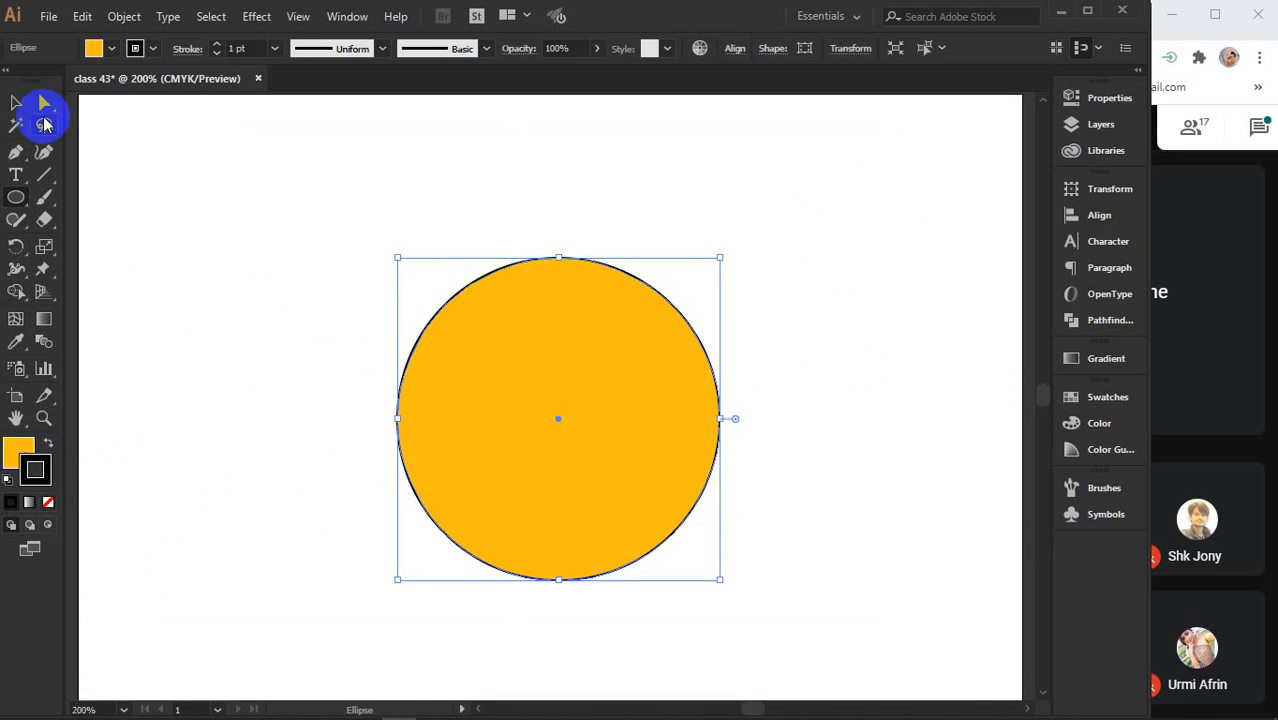
{"action": "left_click", "coordinate": [15, 104]}
{"action": "left_click", "coordinate": [222, 191]}
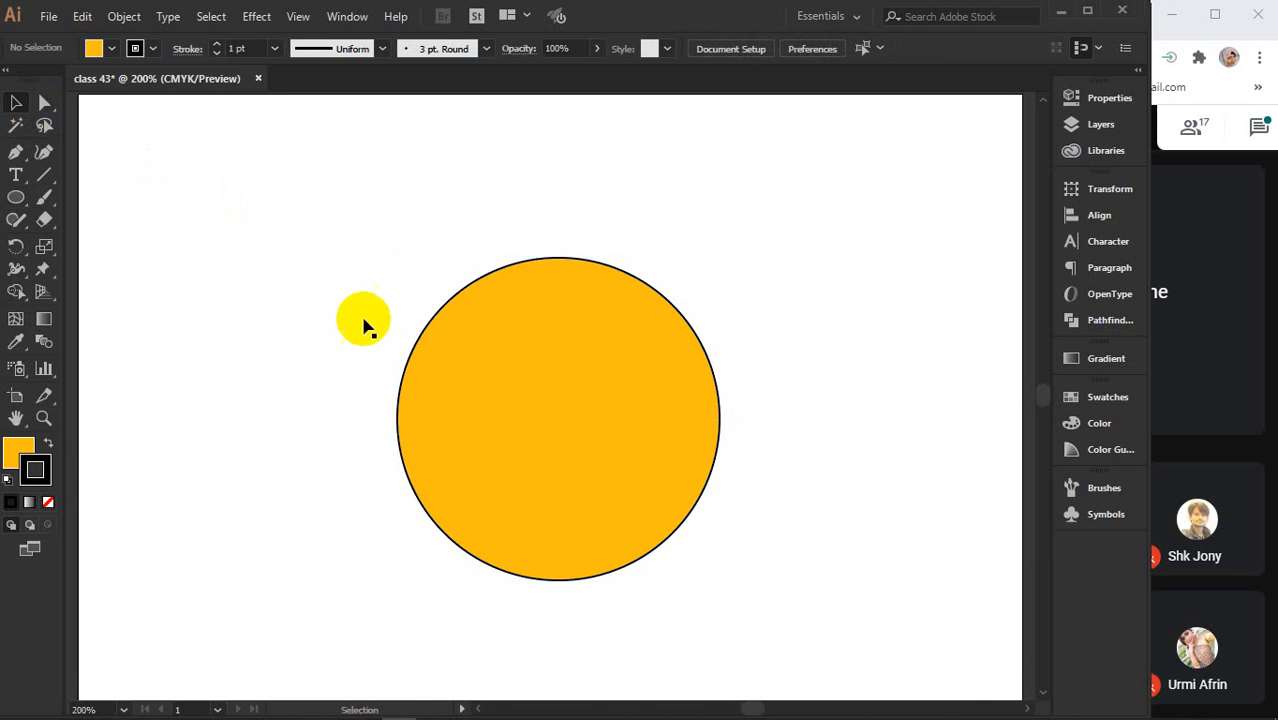
Enlarge the circle proportionally about its centre.
{"action": "left_click", "coordinate": [505, 386]}
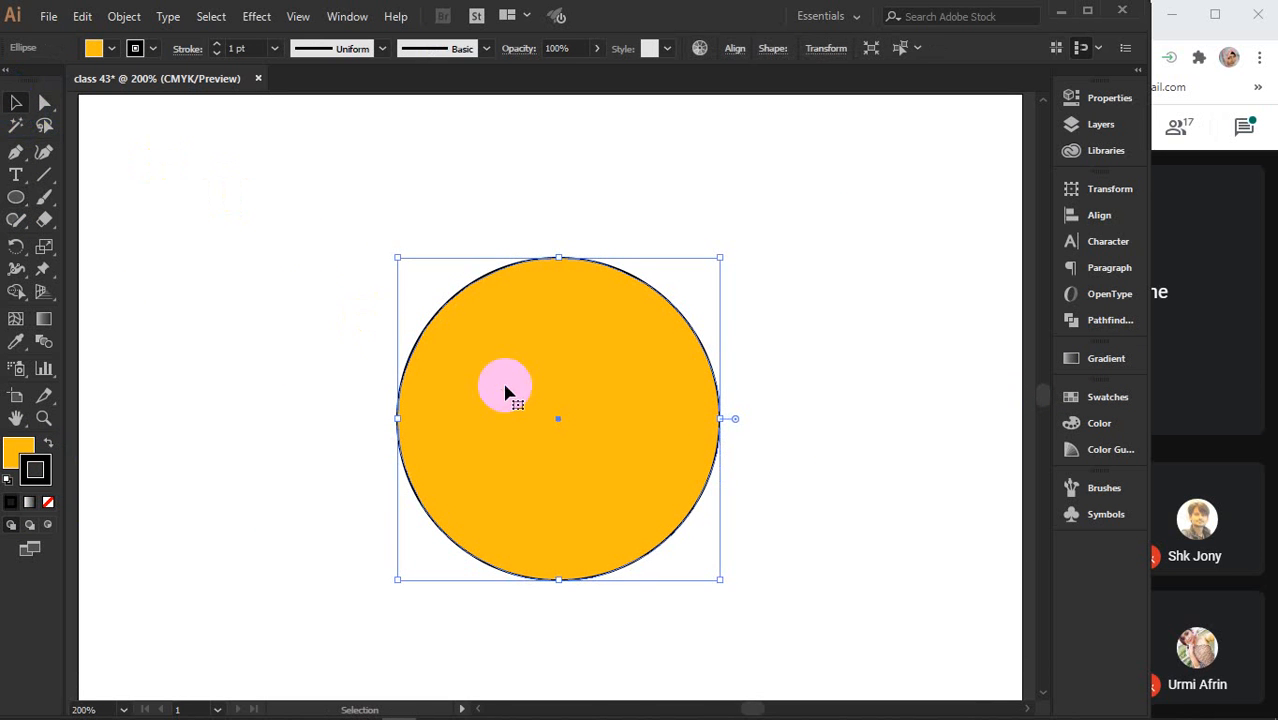
{"action": "left_click", "coordinate": [542, 456]}
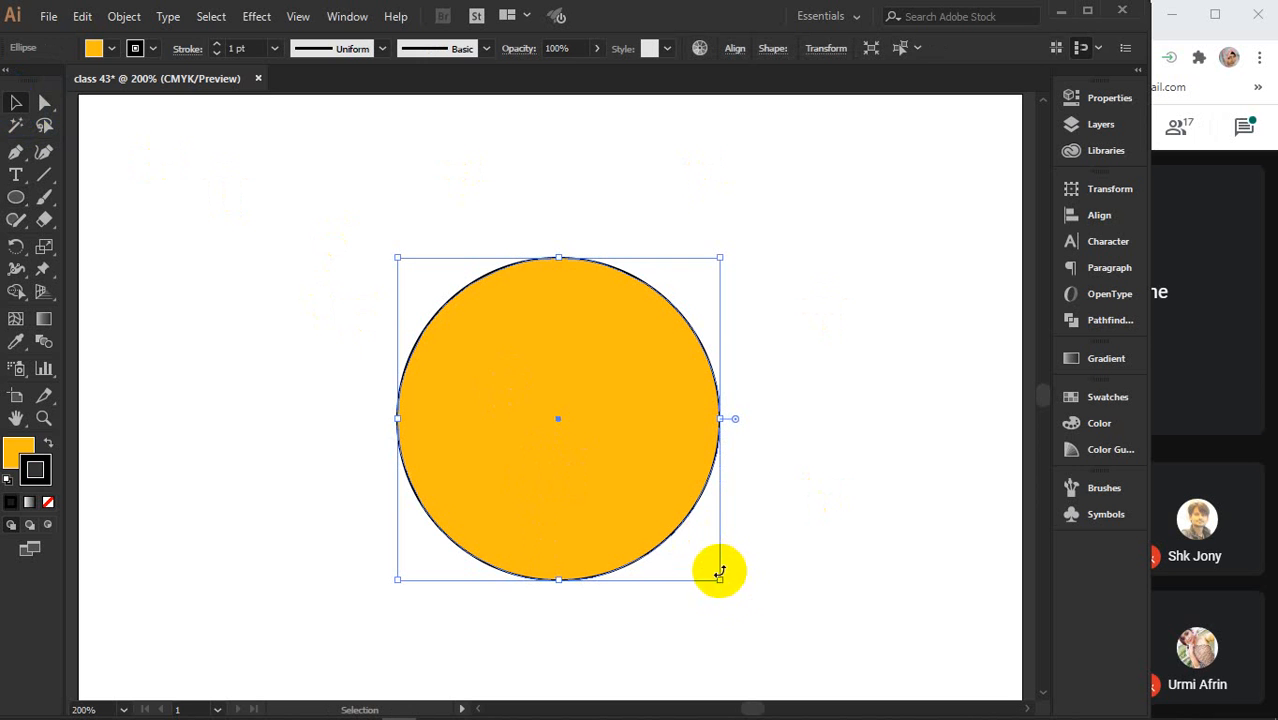
{"action": "left_click_drag", "start_coordinate": [718, 578], "coordinate": [762, 612]}
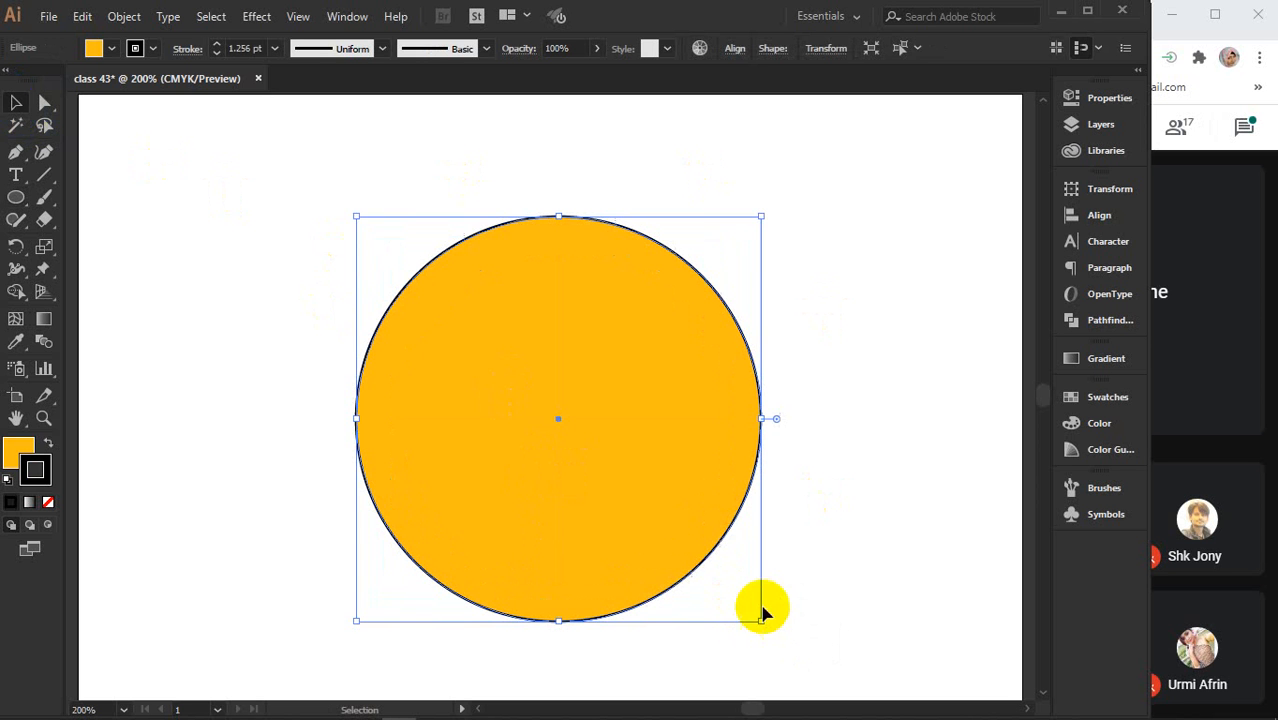
Examine the circle's thin black outline up close with the Width tool, then return to the Selection tool.
{"action": "left_click_drag", "start_coordinate": [13, 270], "coordinate": [109, 291]}
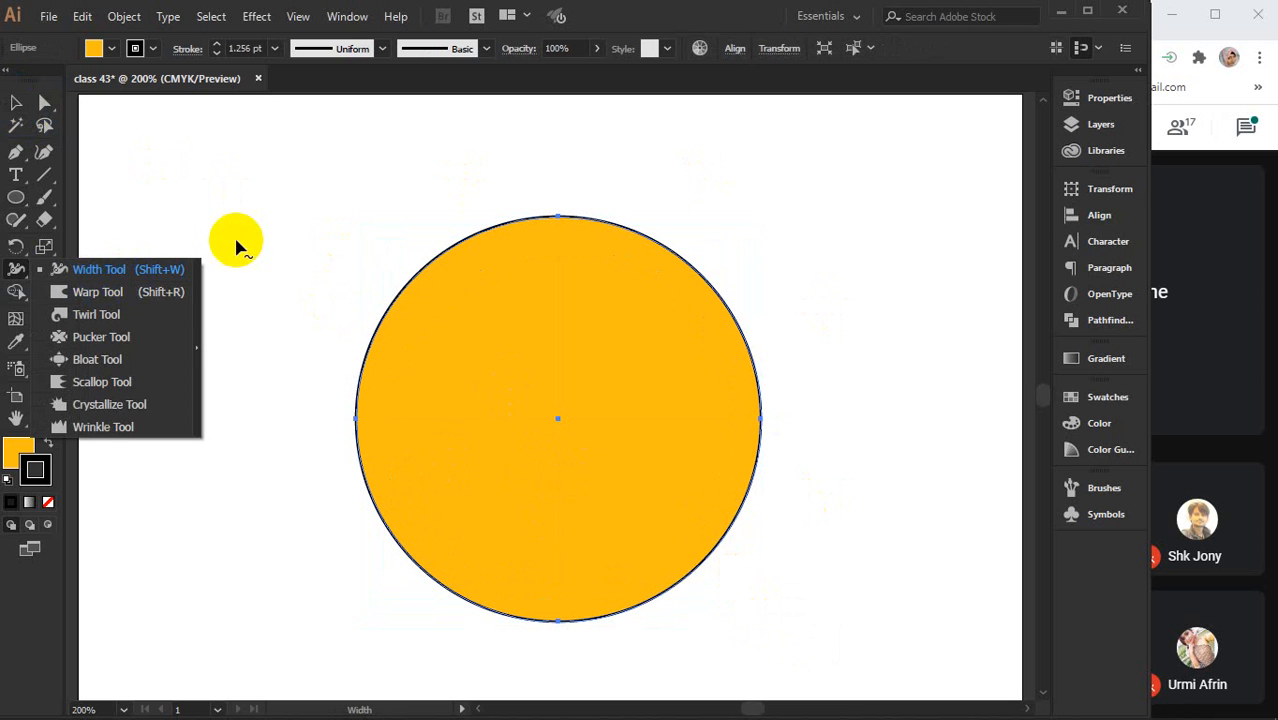
{"action": "scroll", "coordinate": [671, 316], "scroll_direction": "up", "scroll_amount": 3}
{"action": "scroll", "coordinate": [867, 331], "scroll_direction": "up", "scroll_amount": 4}
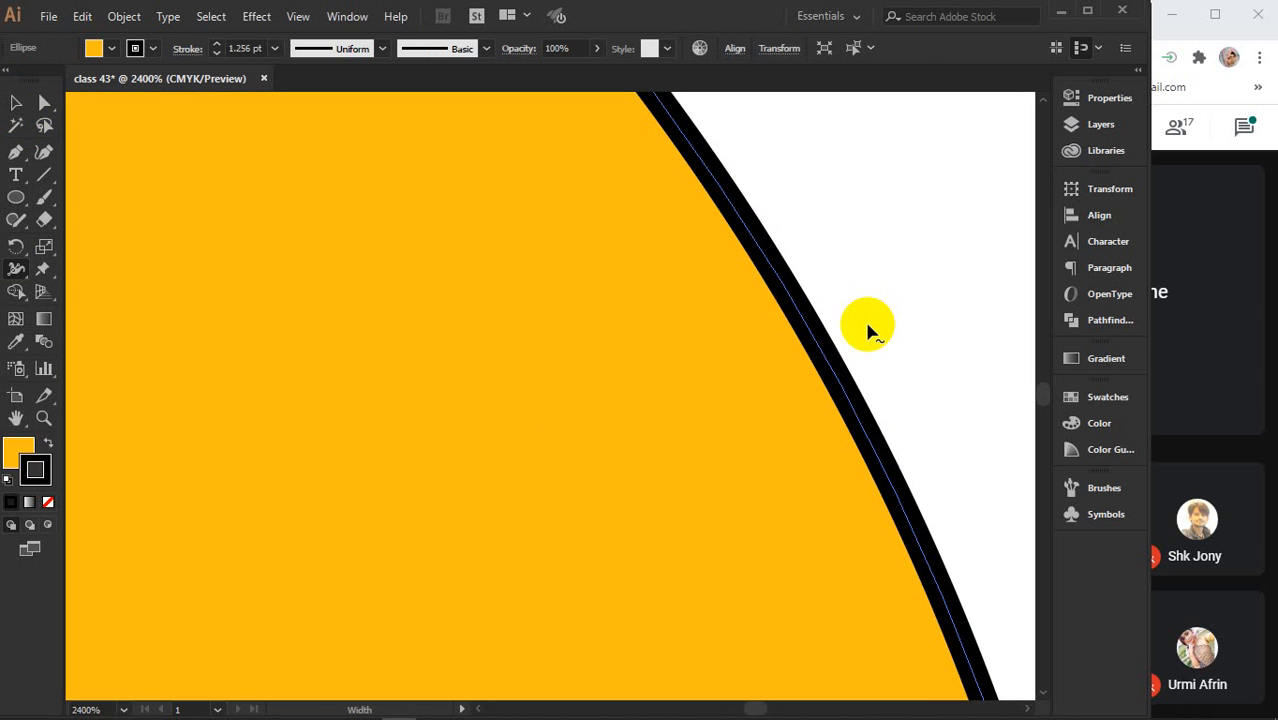
{"action": "scroll", "coordinate": [847, 356], "scroll_direction": "up", "scroll_amount": 3}
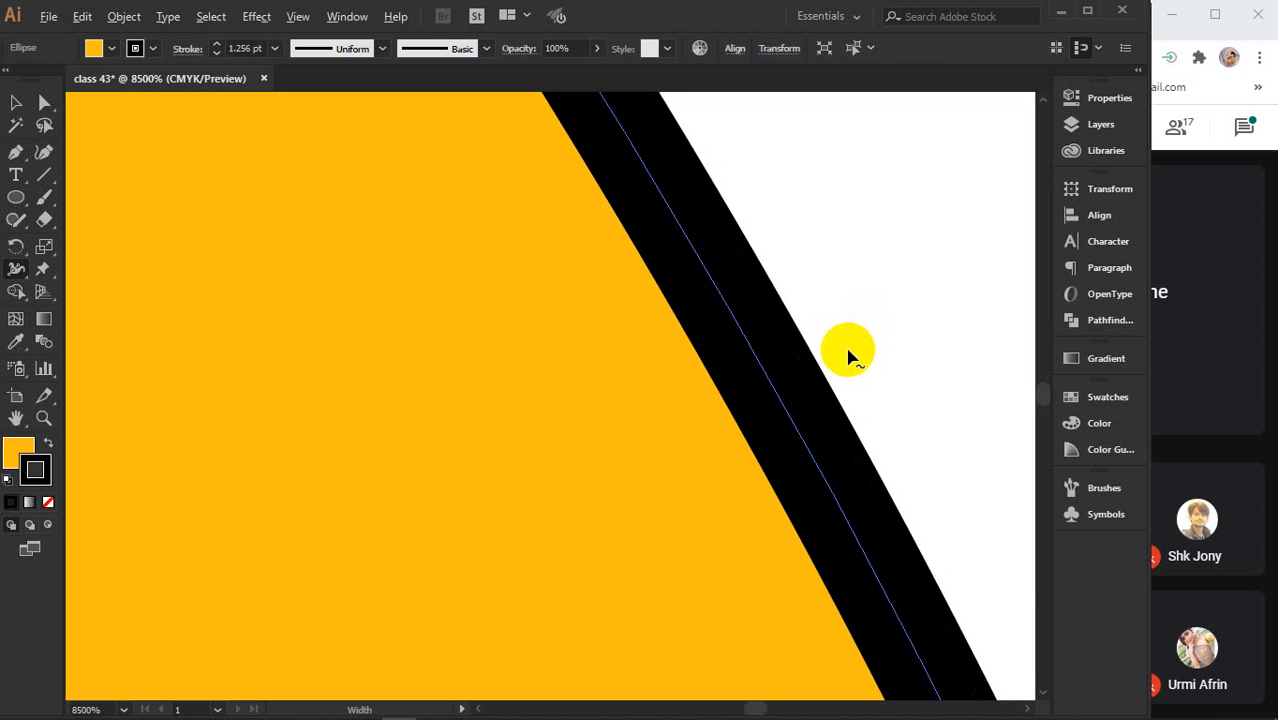
{"action": "scroll", "coordinate": [776, 354], "scroll_direction": "up", "scroll_amount": 3}
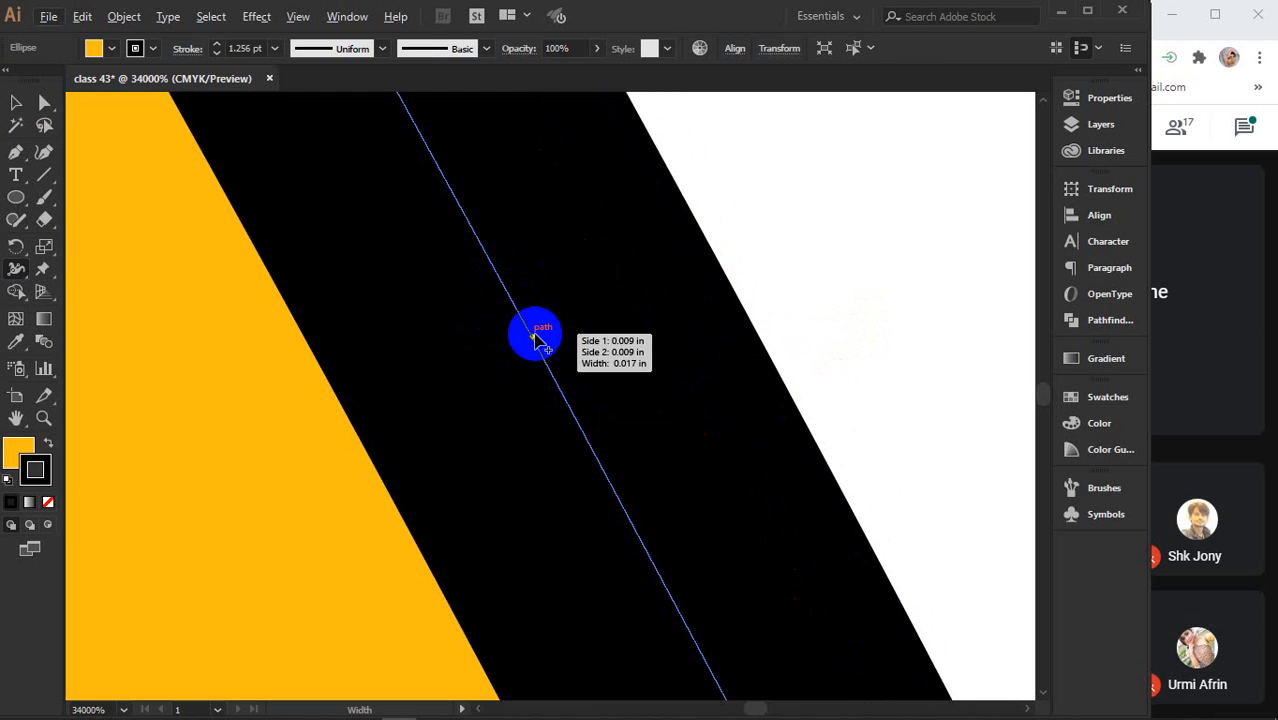
{"action": "scroll", "coordinate": [537, 340], "scroll_direction": "down", "scroll_amount": 10}
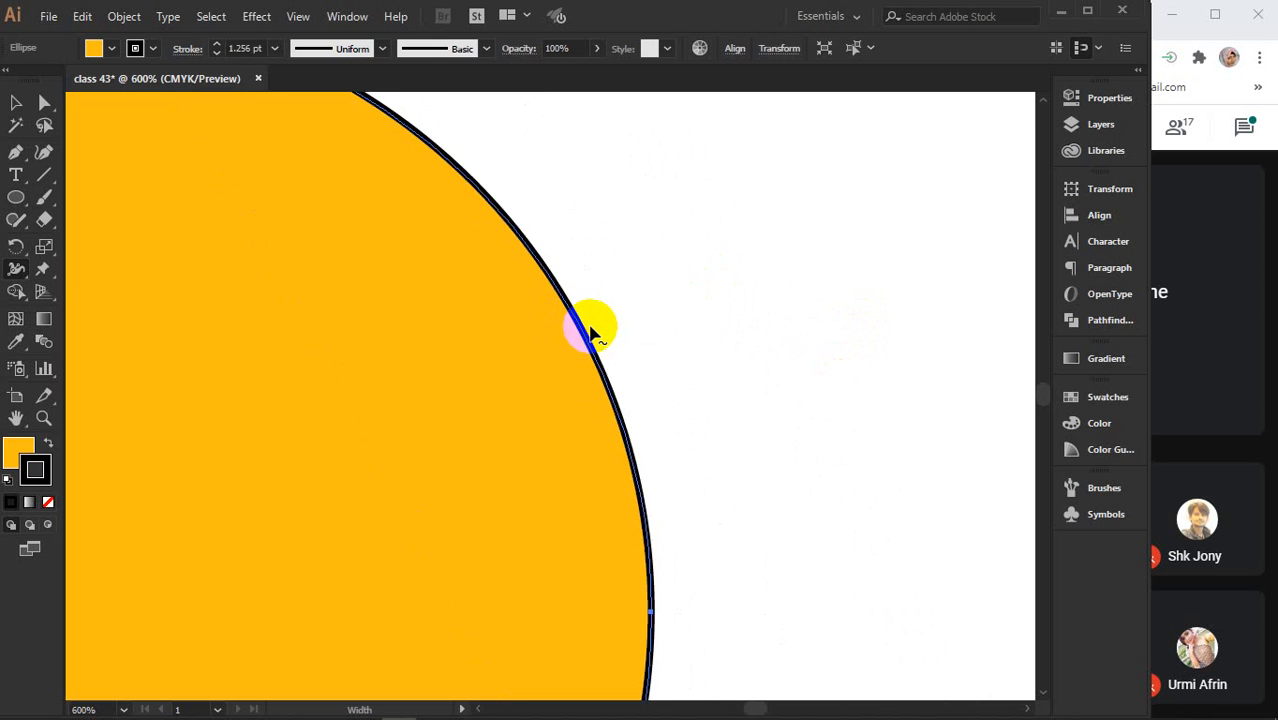
{"action": "scroll", "coordinate": [590, 330], "scroll_direction": "down", "scroll_amount": 3}
{"action": "left_click_drag", "start_coordinate": [462, 317], "coordinate": [662, 283]}
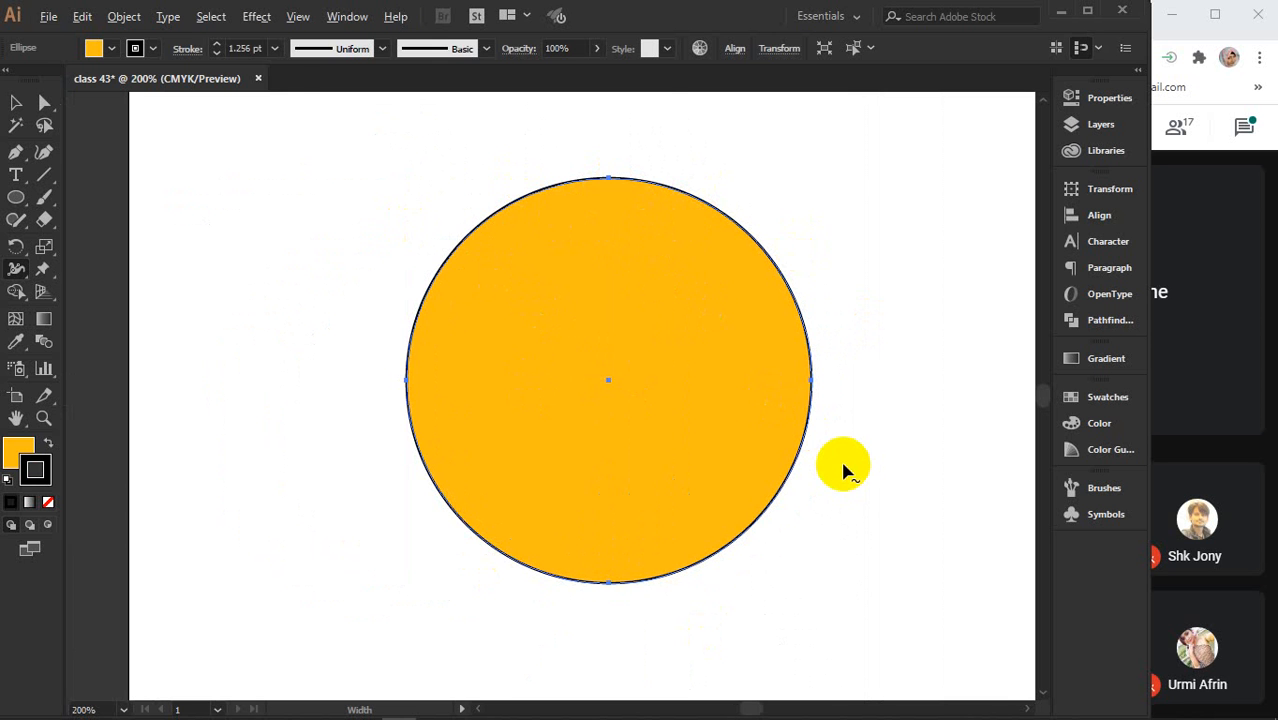
{"action": "scroll", "coordinate": [840, 457], "scroll_direction": "up", "scroll_amount": 1}
{"action": "left_click_drag", "start_coordinate": [665, 377], "coordinate": [741, 440]}
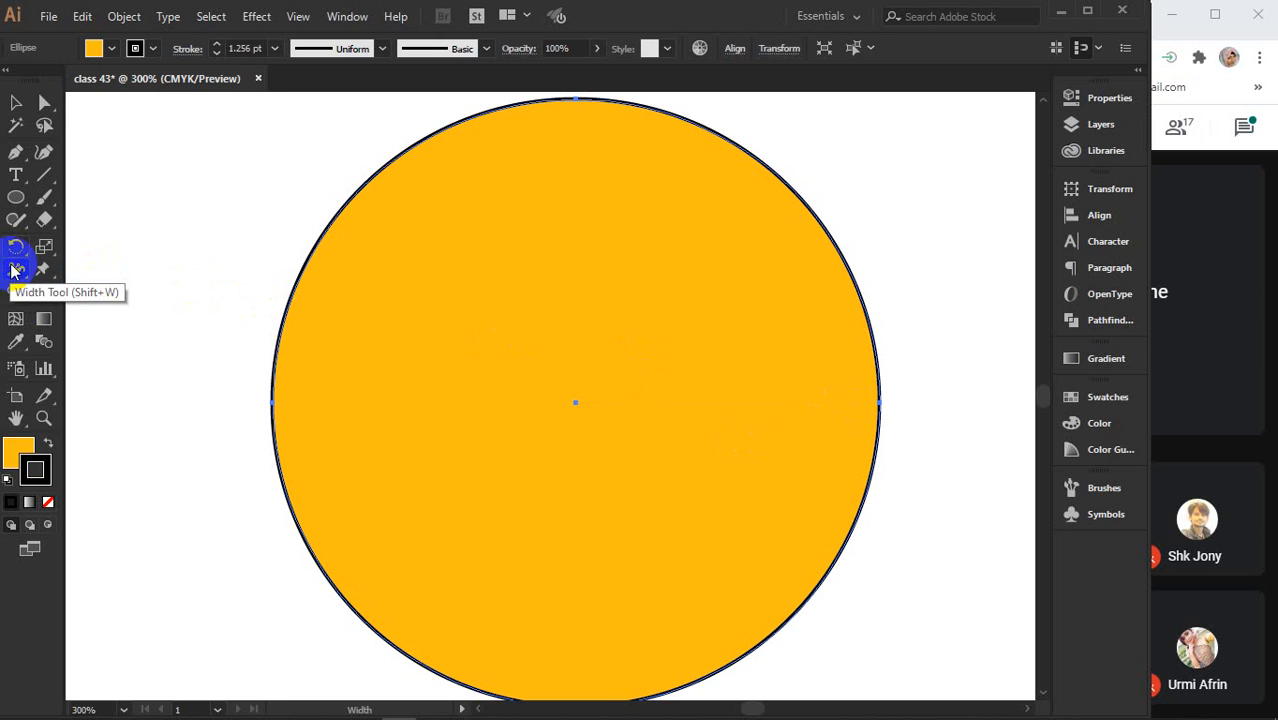
{"action": "left_click", "coordinate": [15, 102]}
{"action": "left_click", "coordinate": [680, 267]}
Switch to the Google Meet browser window, check the network connection and reload the meeting page.
{"action": "left_click", "coordinate": [1187, 270]}
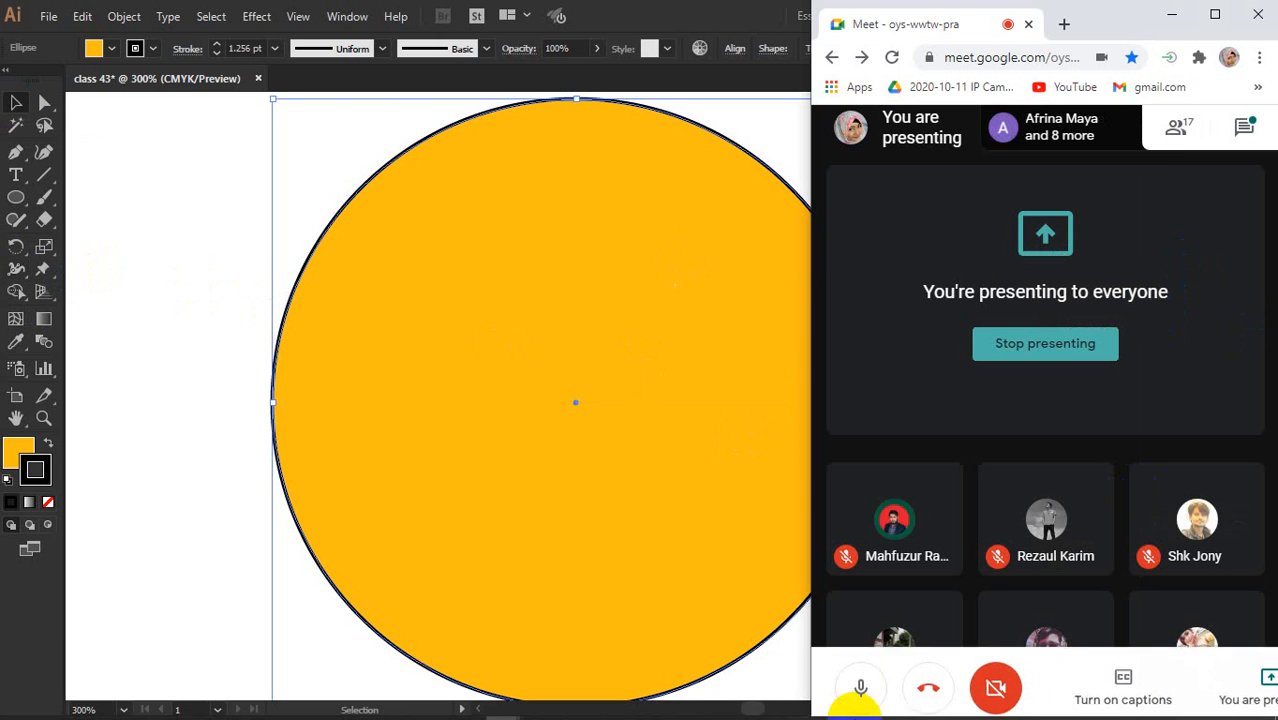
{"action": "mouse_move", "coordinate": [852, 707]}
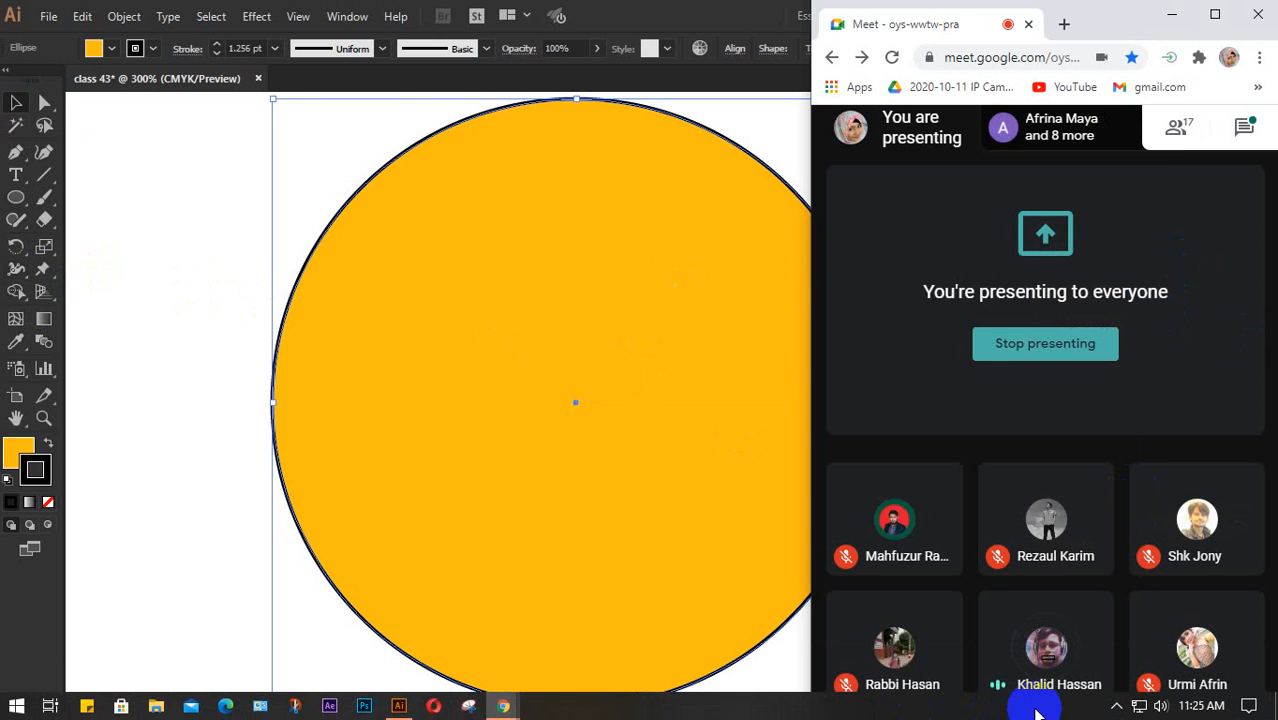
{"action": "left_click", "coordinate": [1116, 706]}
{"action": "left_click", "coordinate": [1118, 648]}
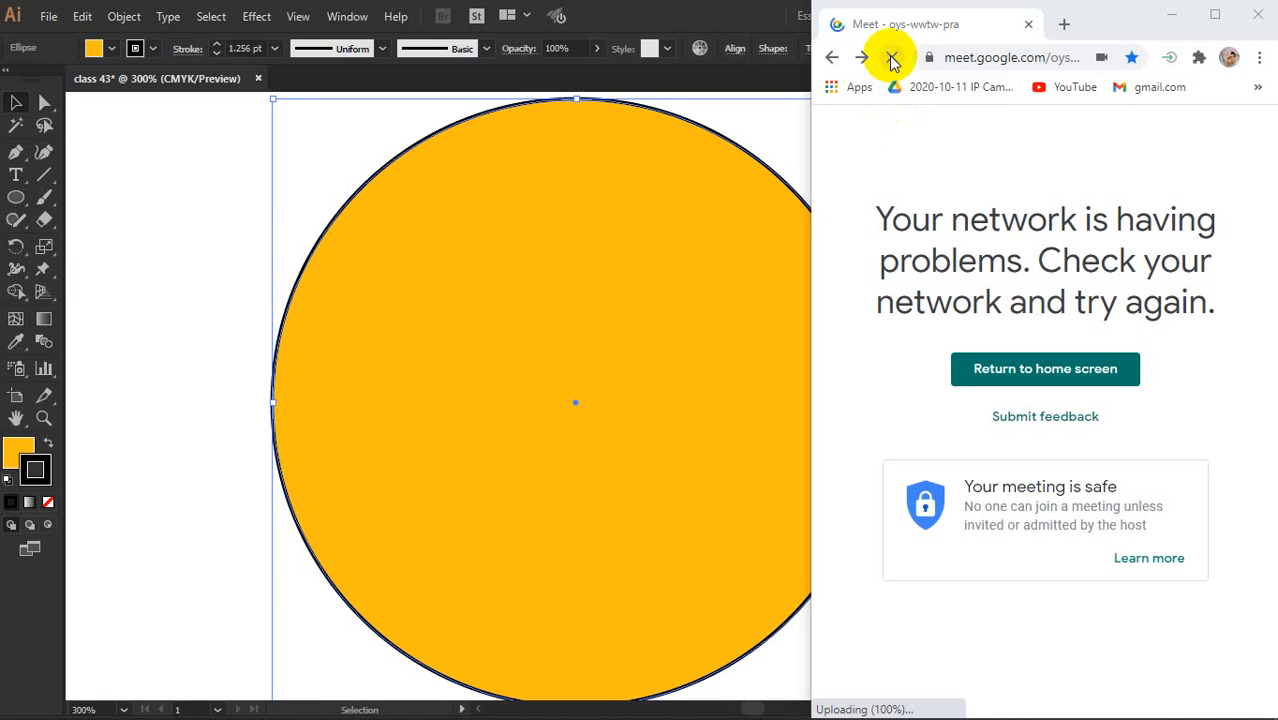
{"action": "mouse_move", "coordinate": [1078, 698]}
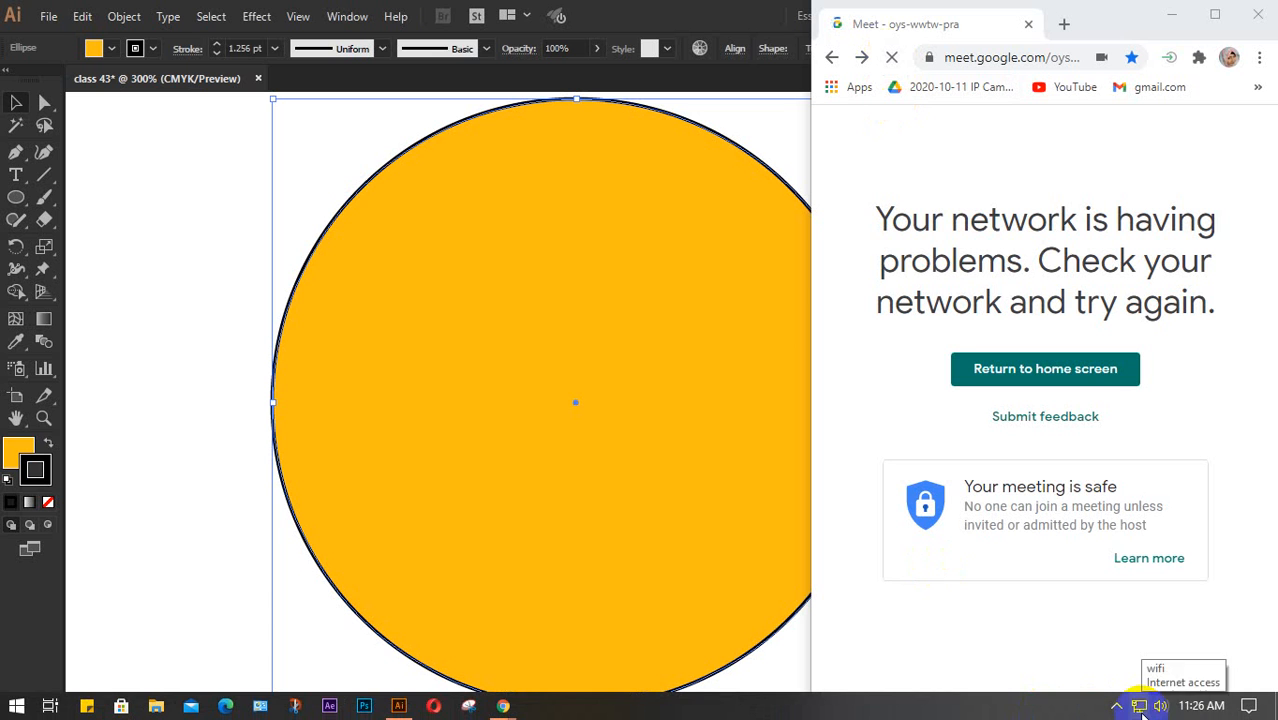
{"action": "left_click", "coordinate": [893, 58]}
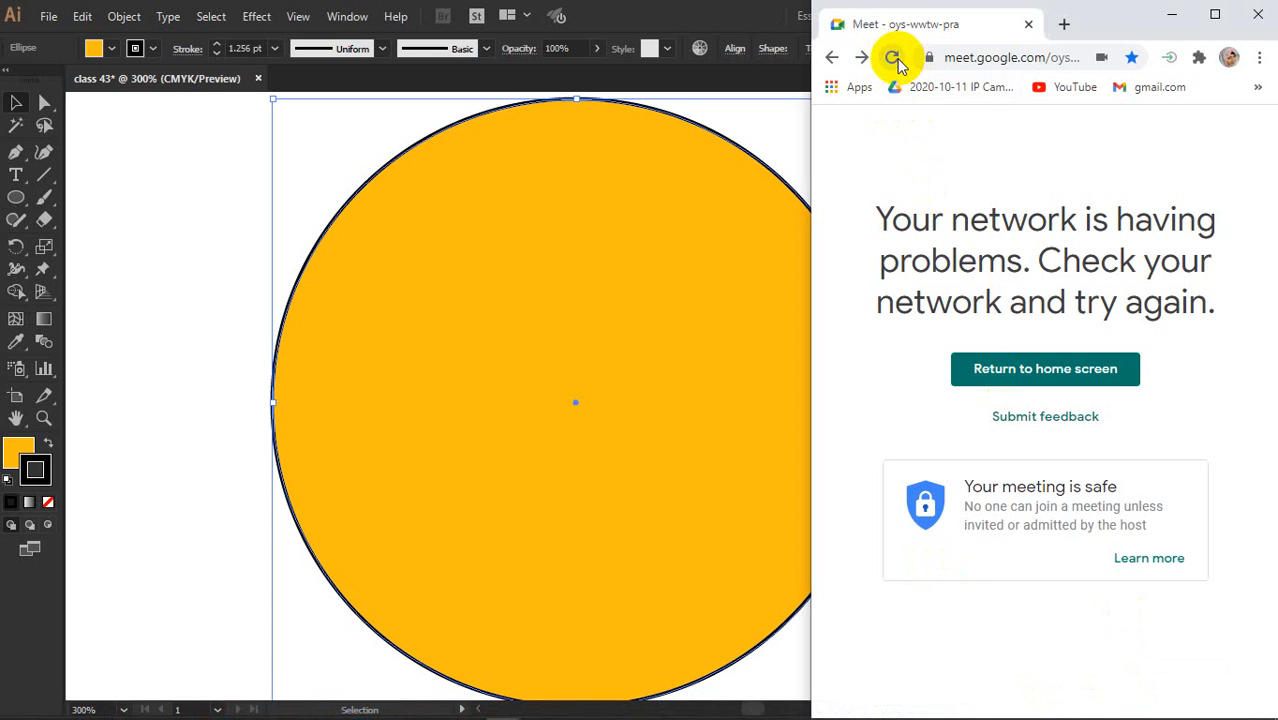
{"action": "left_click", "coordinate": [893, 58]}
Look through the meeting's participant list and close the meeting details.
{"action": "mouse_move", "coordinate": [1068, 712]}
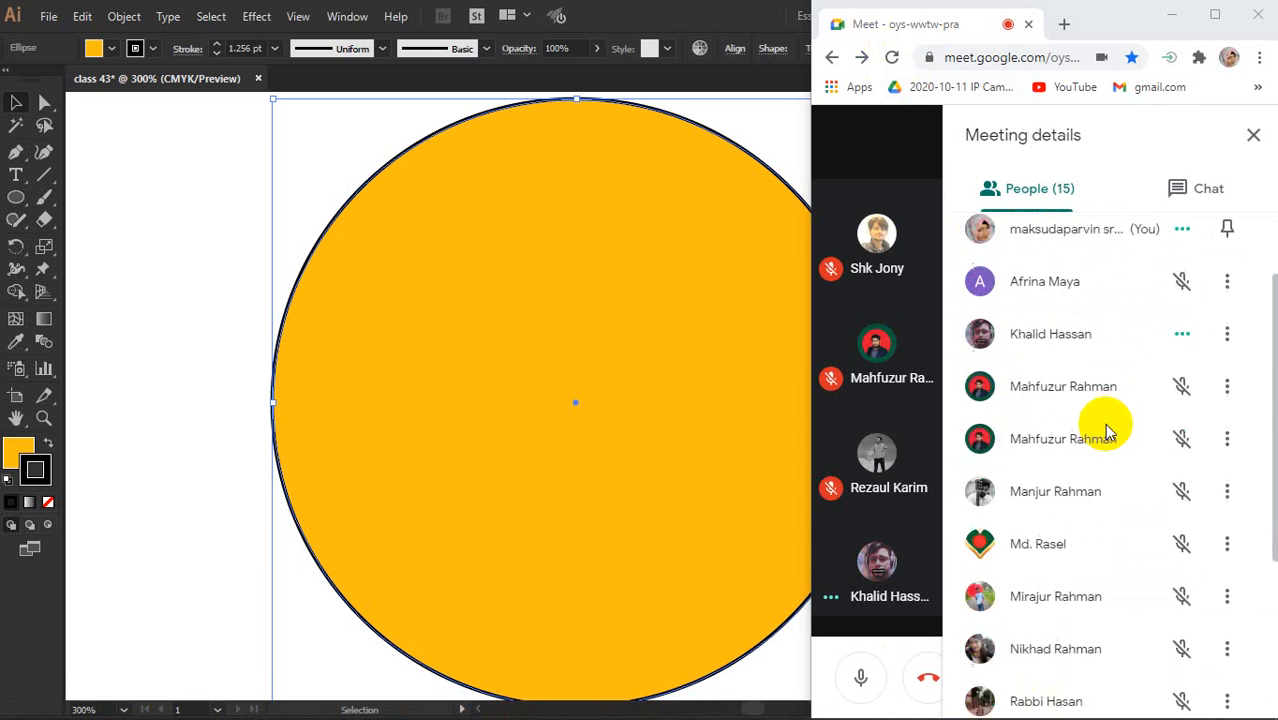
{"action": "scroll", "coordinate": [1108, 432], "scroll_direction": "down", "scroll_amount": 3}
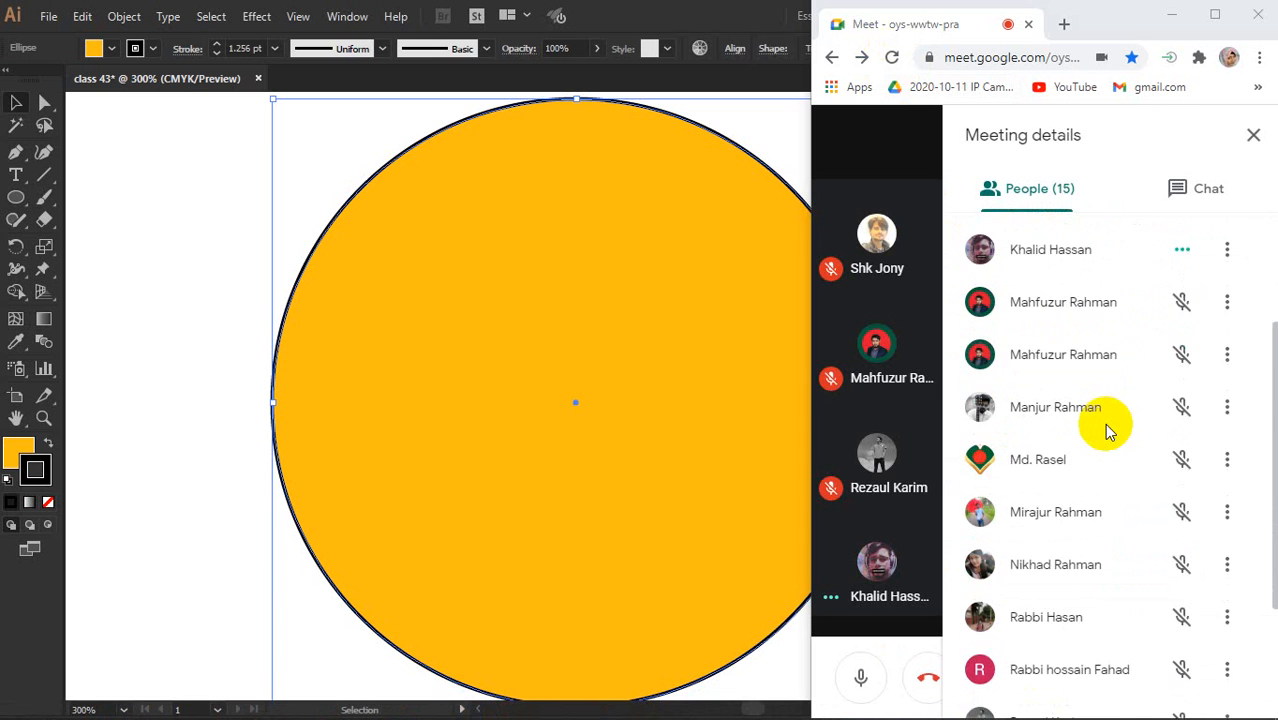
{"action": "left_click", "coordinate": [1251, 135]}
{"action": "left_click", "coordinate": [752, 120]}
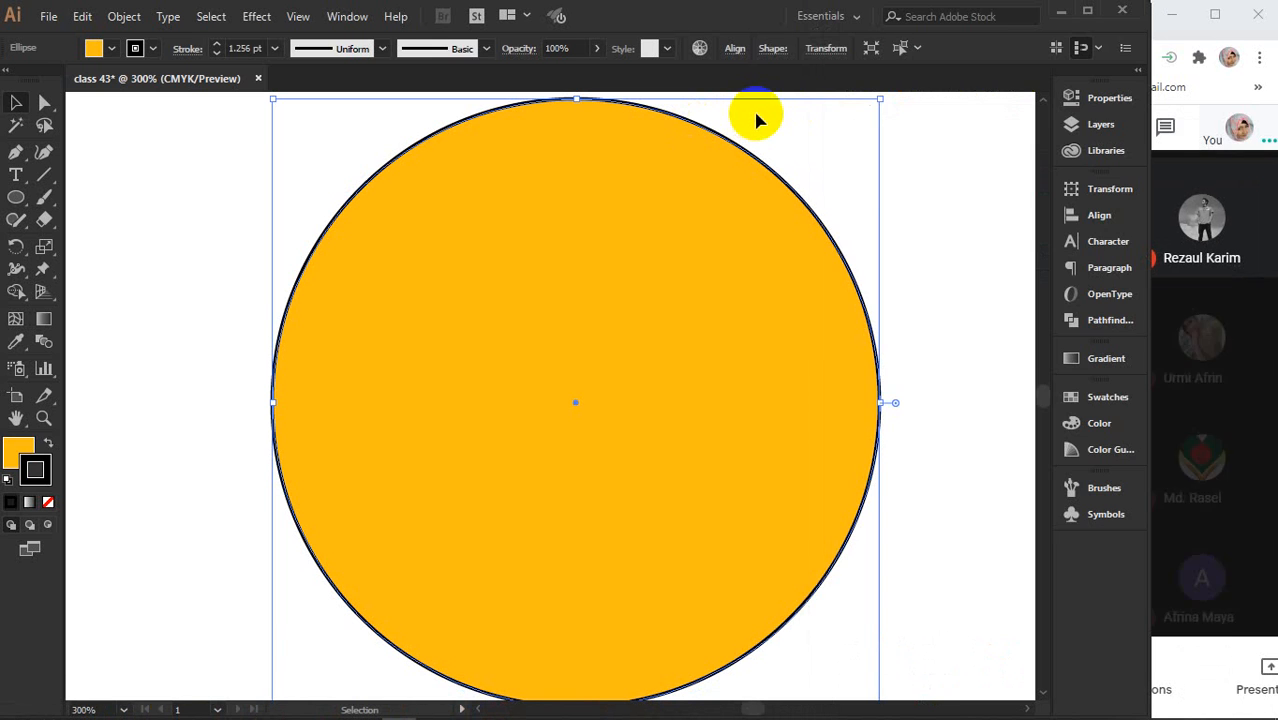
Present the entire screen in the Google Meet call and hide the screen-sharing notice.
{"action": "left_click", "coordinate": [1238, 670]}
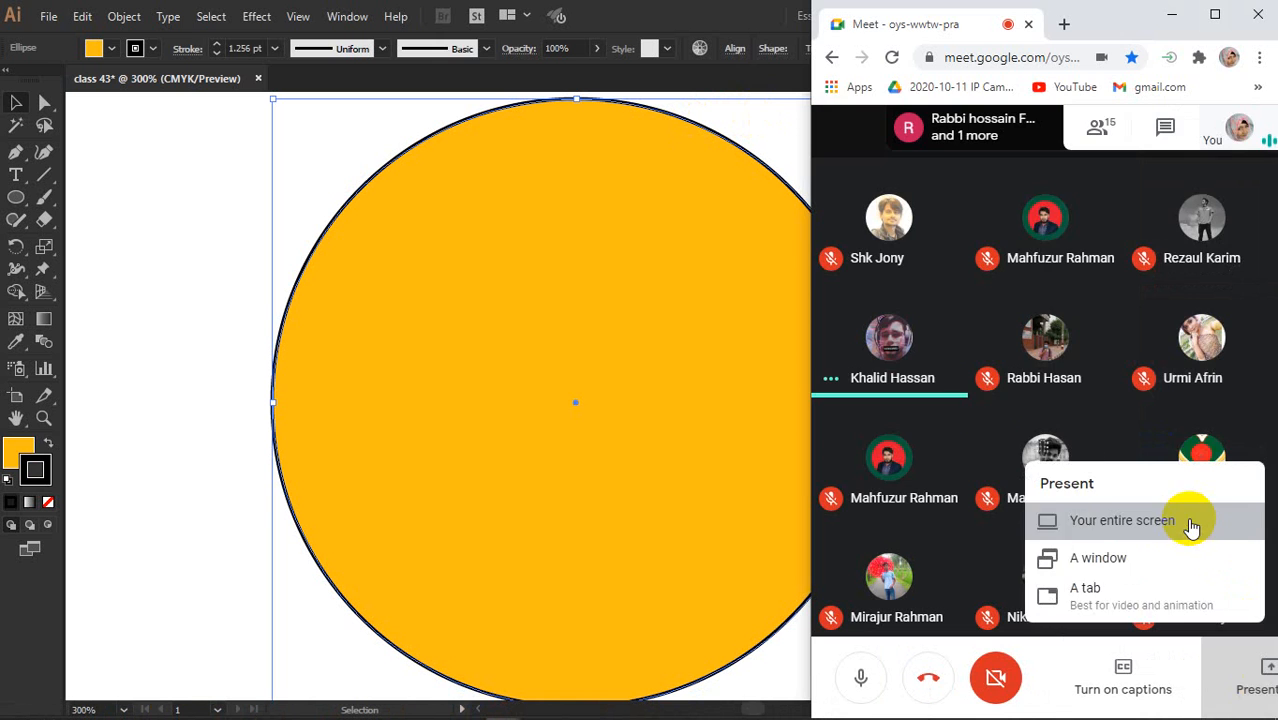
{"action": "left_click", "coordinate": [1192, 522]}
{"action": "left_click", "coordinate": [933, 277]}
{"action": "left_click", "coordinate": [1252, 462]}
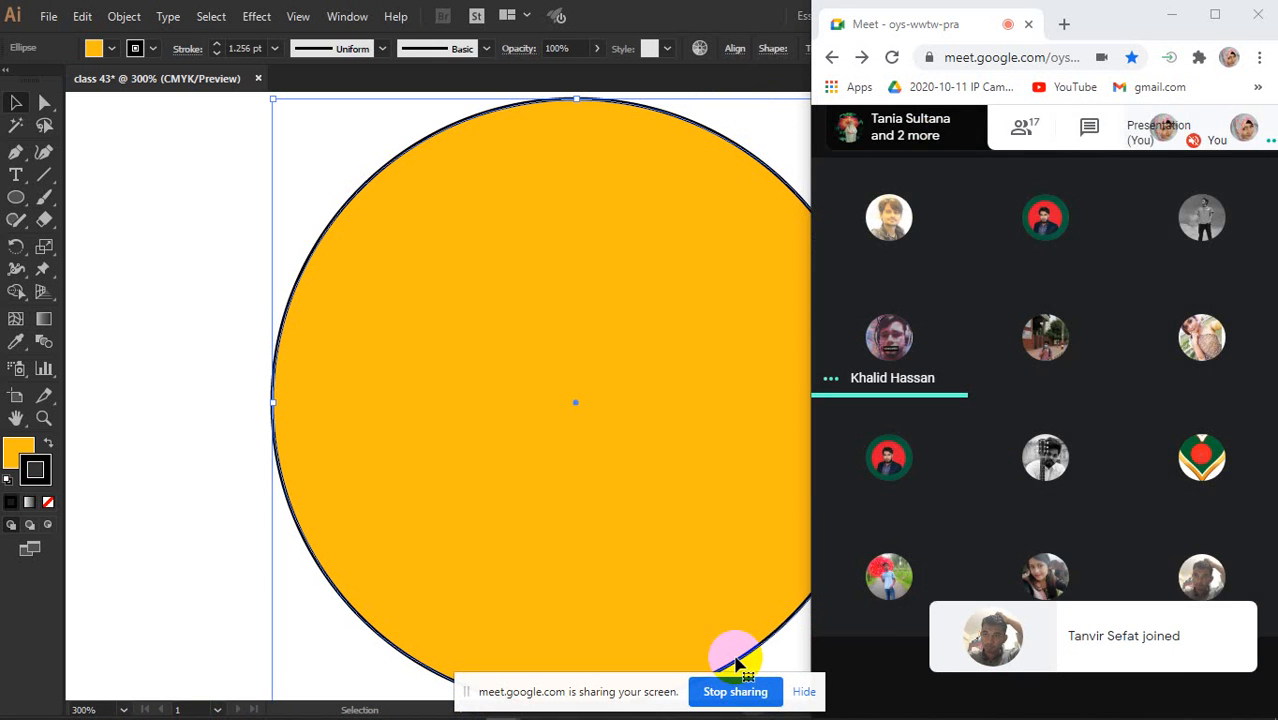
{"action": "left_click", "coordinate": [810, 692]}
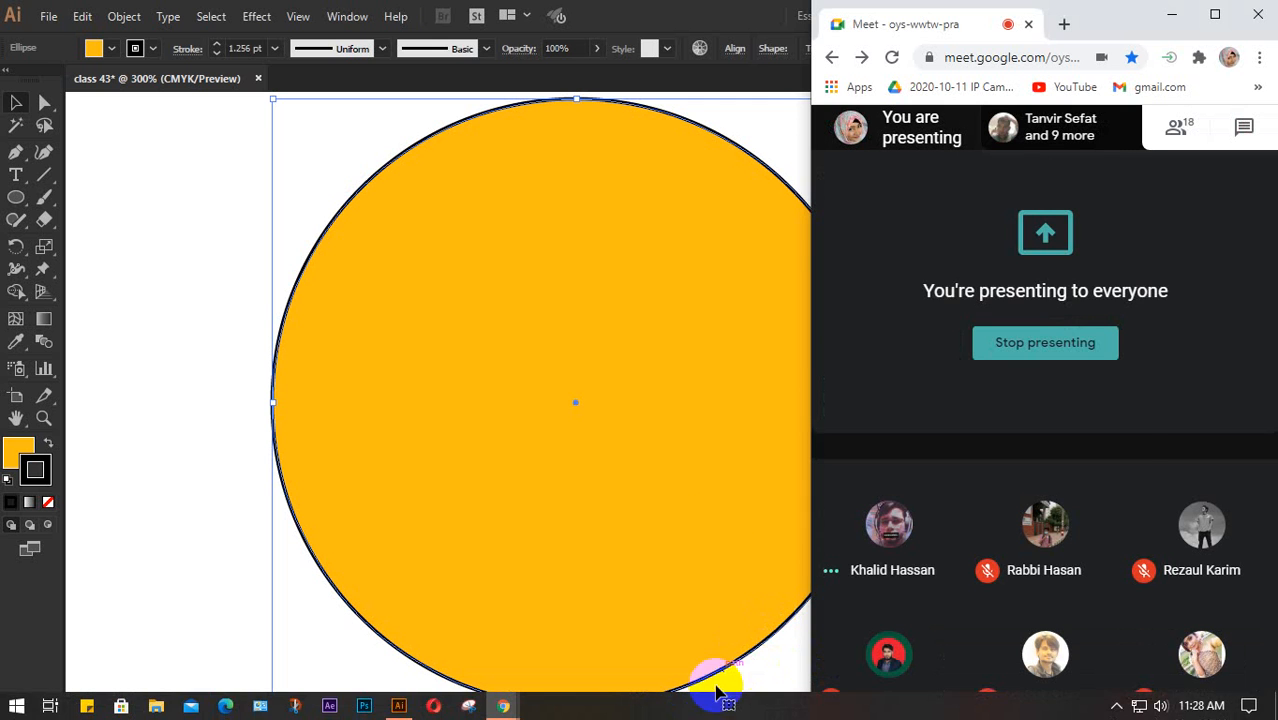
Switch back to Illustrator, bring the whole circle into view and activate the Warp tool.
{"action": "left_click", "coordinate": [684, 289]}
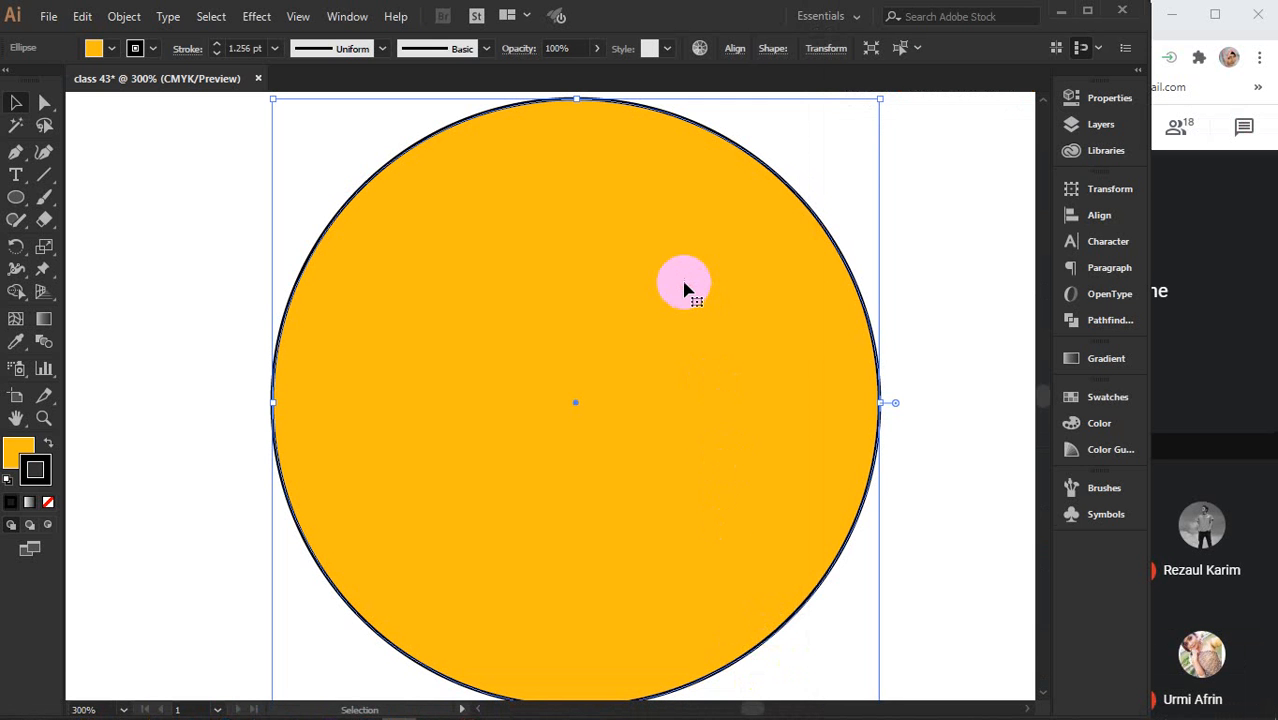
{"action": "key", "text": "a"}
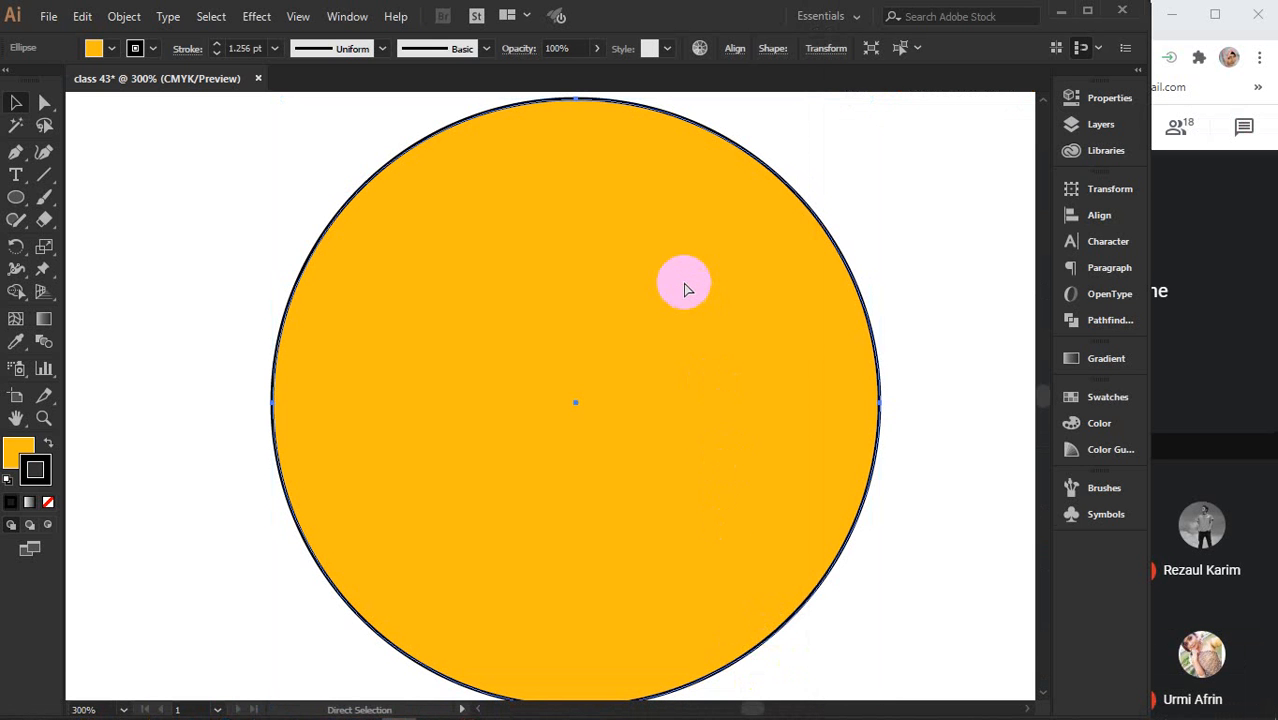
{"action": "key", "text": "v"}
{"action": "scroll", "coordinate": [684, 289], "scroll_direction": "down", "scroll_amount": 2, "text": "alt"}
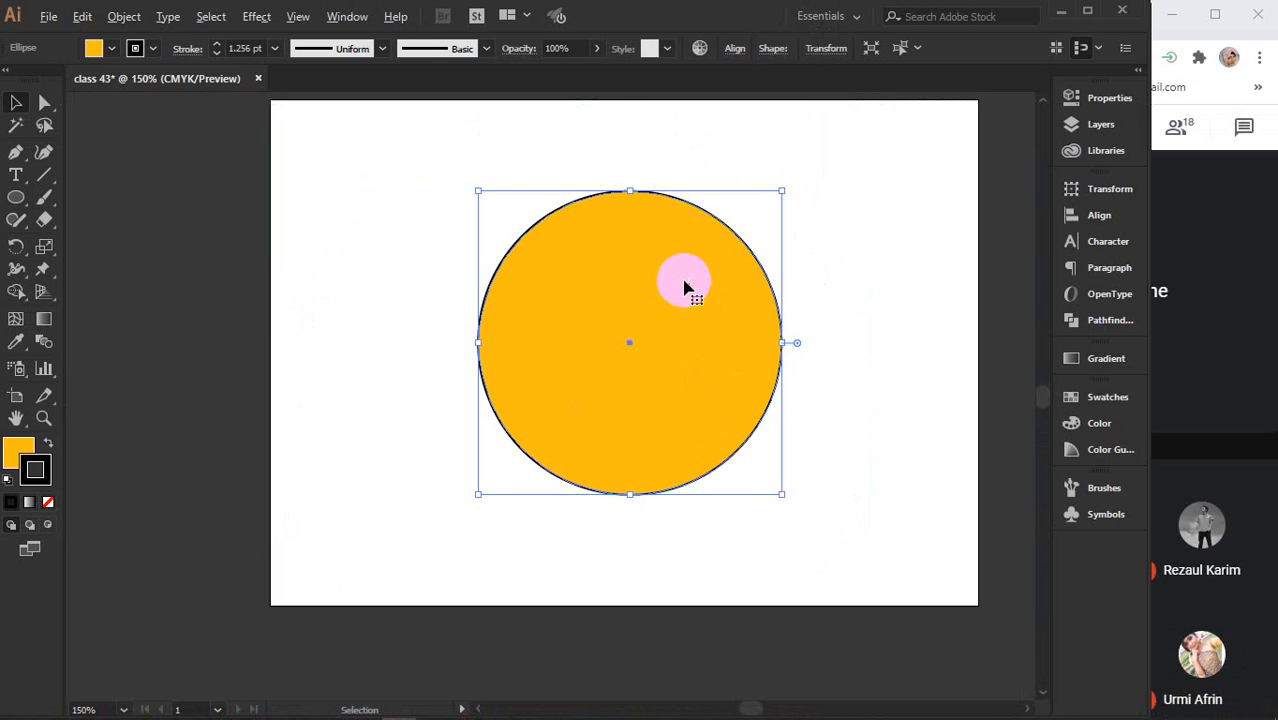
{"action": "scroll", "coordinate": [686, 286], "scroll_direction": "up", "scroll_amount": 1, "text": "alt"}
{"action": "left_click_drag", "start_coordinate": [688, 285], "coordinate": [637, 319]}
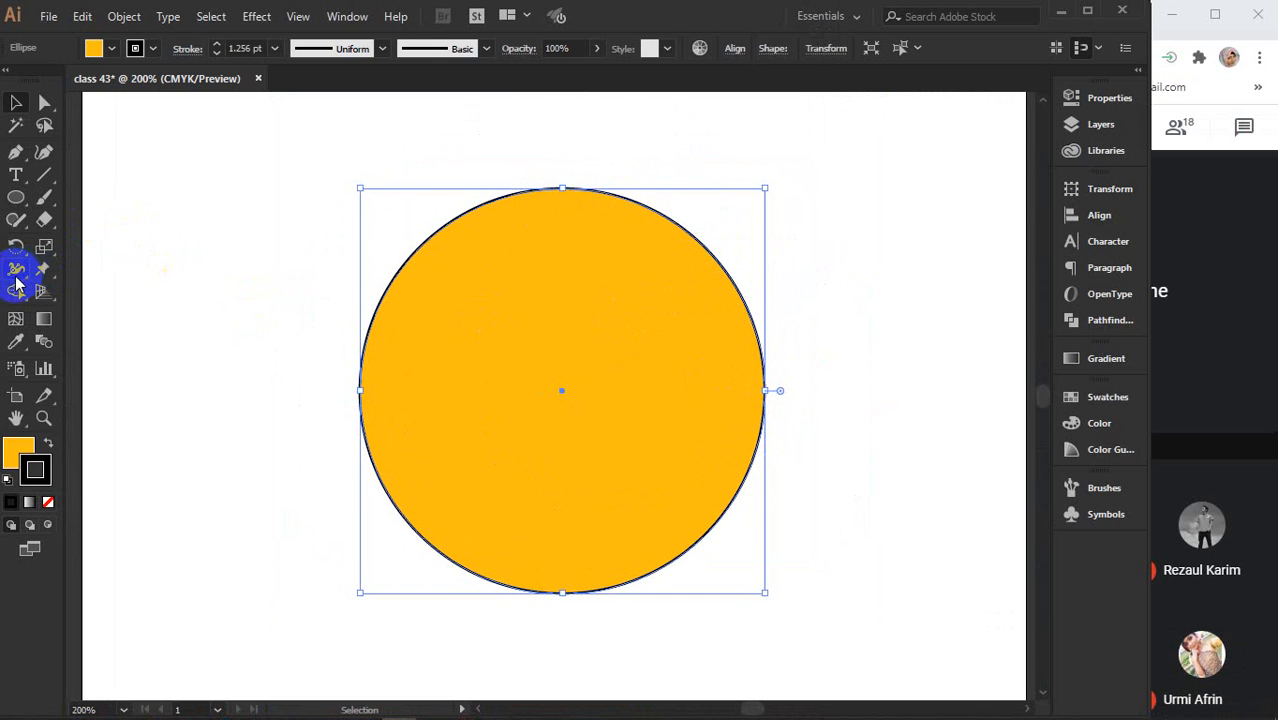
{"action": "left_click_drag", "start_coordinate": [15, 281], "coordinate": [72, 290]}
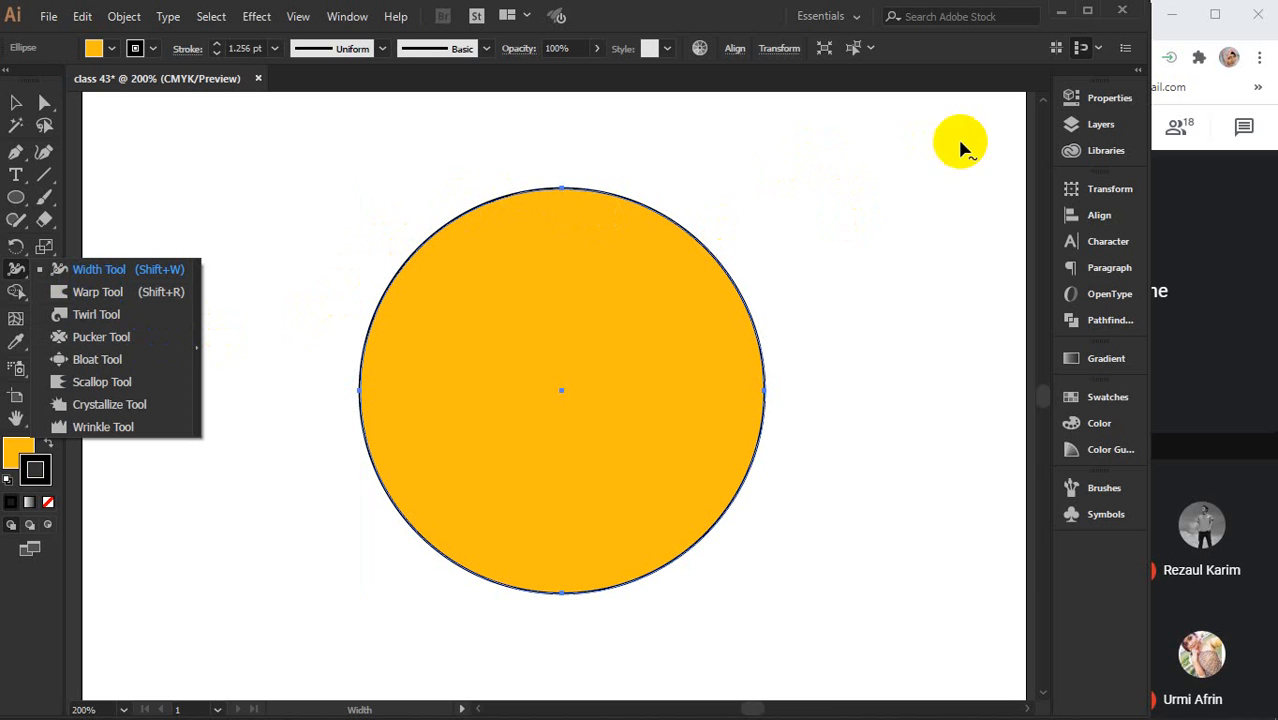
{"action": "left_click", "coordinate": [96, 292]}
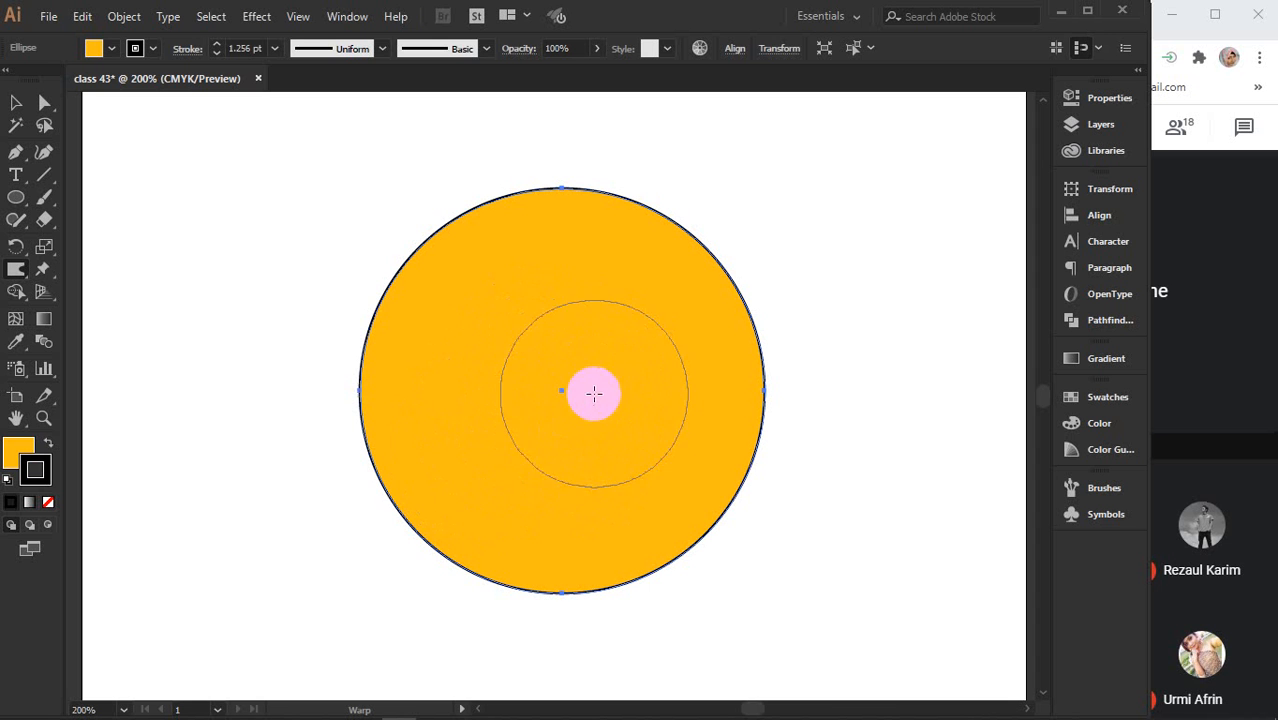
{"action": "left_click", "coordinate": [576, 391]}
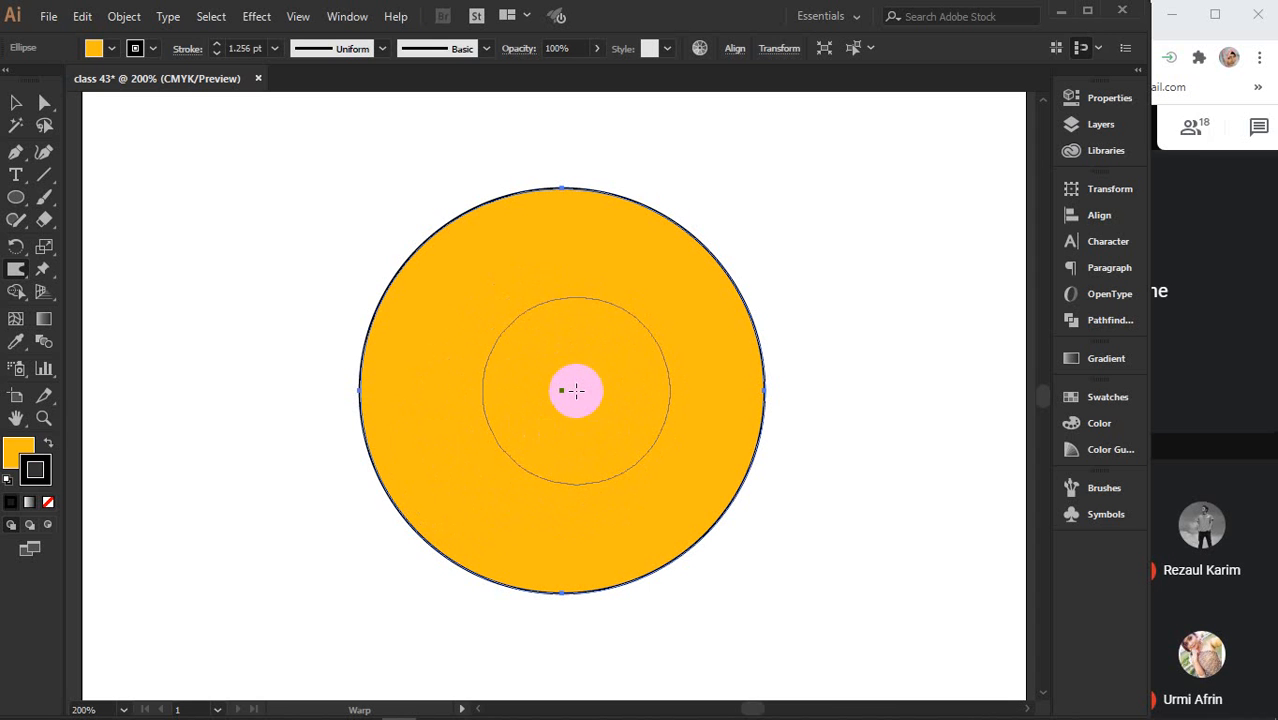
{"action": "left_click_drag", "start_coordinate": [7, 271], "coordinate": [120, 293]}
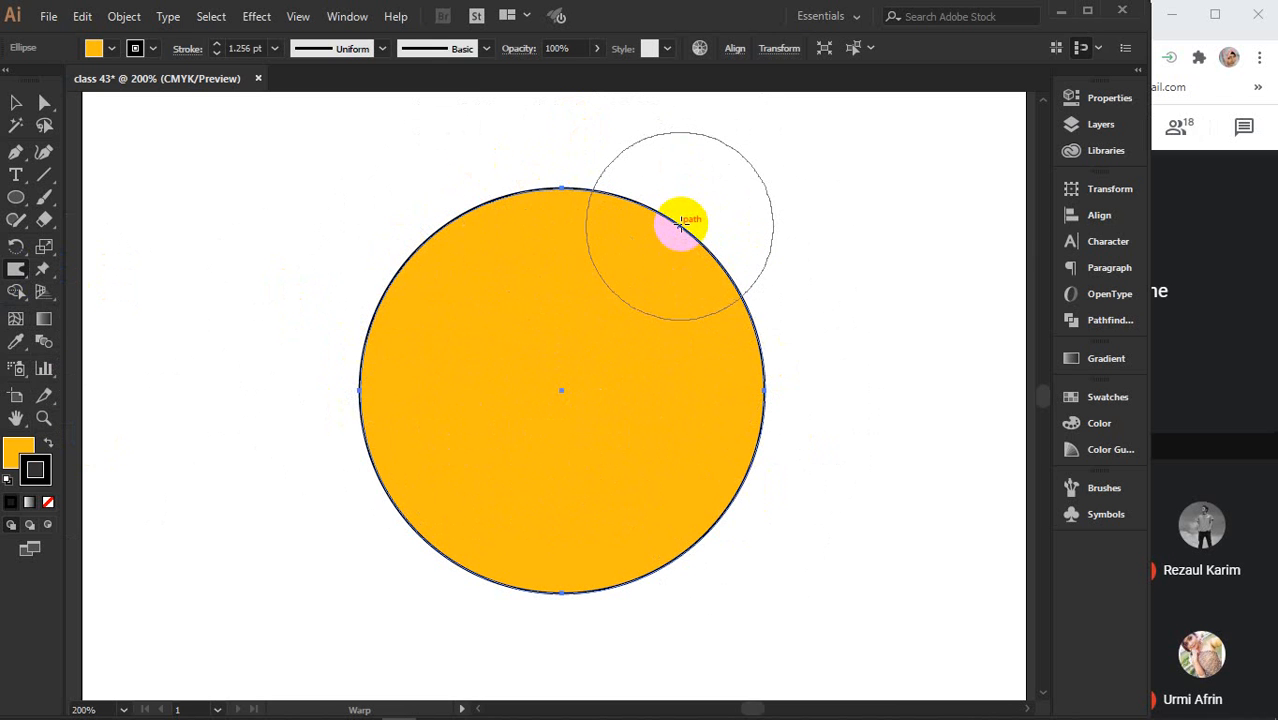
Push and pull the circle's edge with the Warp tool to form an irregular blob with several lobes.
{"action": "mouse_move", "coordinate": [693, 205]}
{"action": "left_mouse_down"}
{"action": "mouse_move", "coordinate": [676, 240]}
{"action": "mouse_move", "coordinate": [765, 359]}
{"action": "mouse_move", "coordinate": [811, 359]}
{"action": "left_mouse_up"}
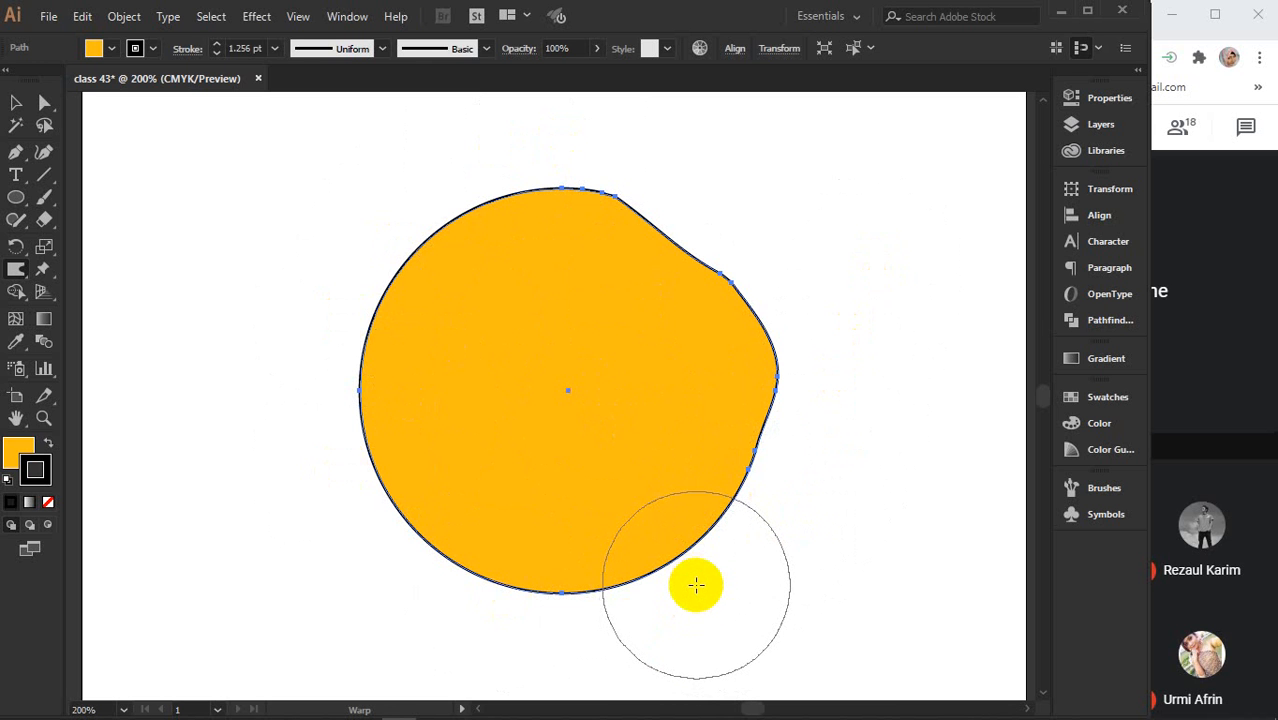
{"action": "left_click_drag", "start_coordinate": [685, 577], "coordinate": [650, 520]}
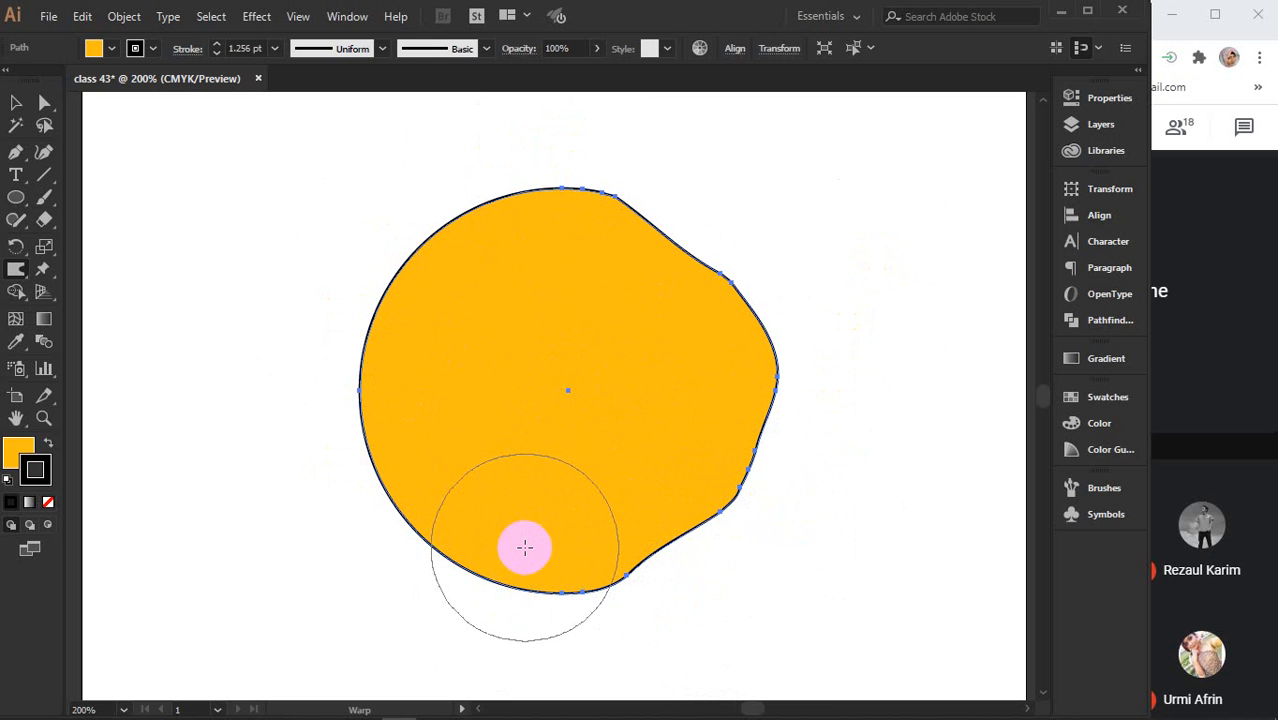
{"action": "left_click_drag", "start_coordinate": [525, 547], "coordinate": [485, 591]}
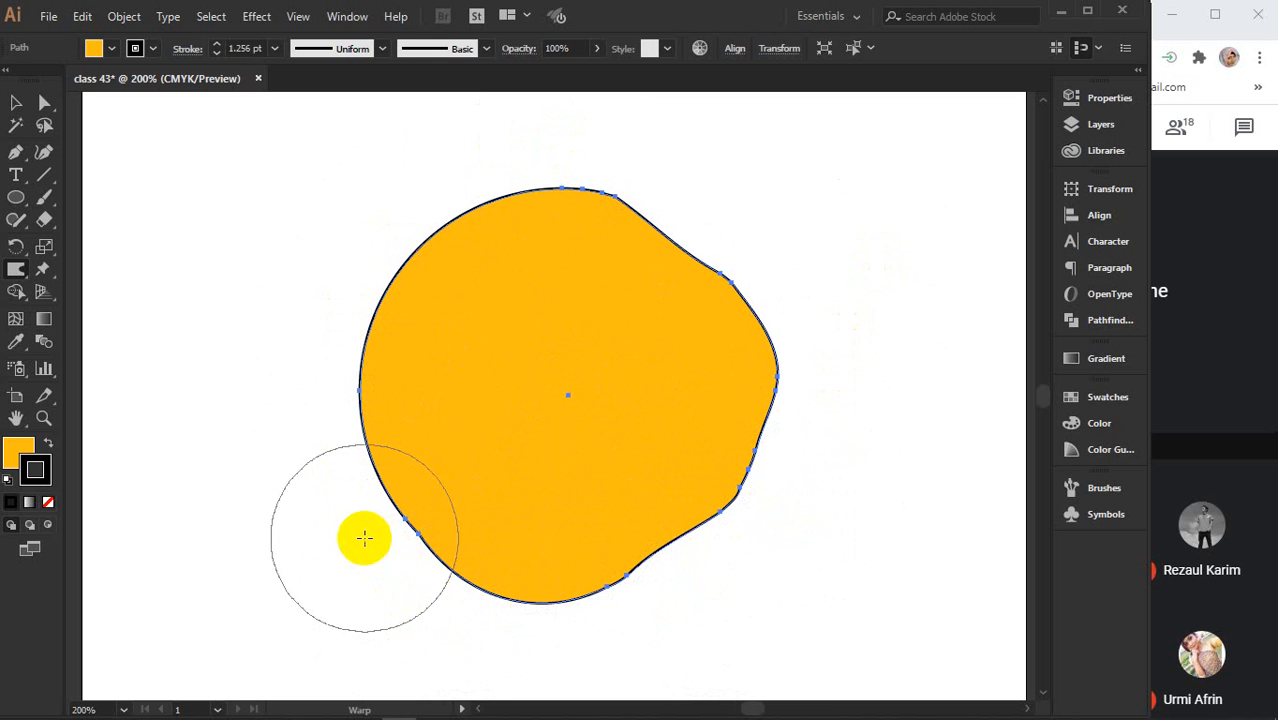
{"action": "mouse_move", "coordinate": [351, 488]}
{"action": "left_mouse_down"}
{"action": "mouse_move", "coordinate": [485, 476]}
{"action": "mouse_move", "coordinate": [470, 423]}
{"action": "mouse_move", "coordinate": [350, 375]}
{"action": "left_mouse_up"}
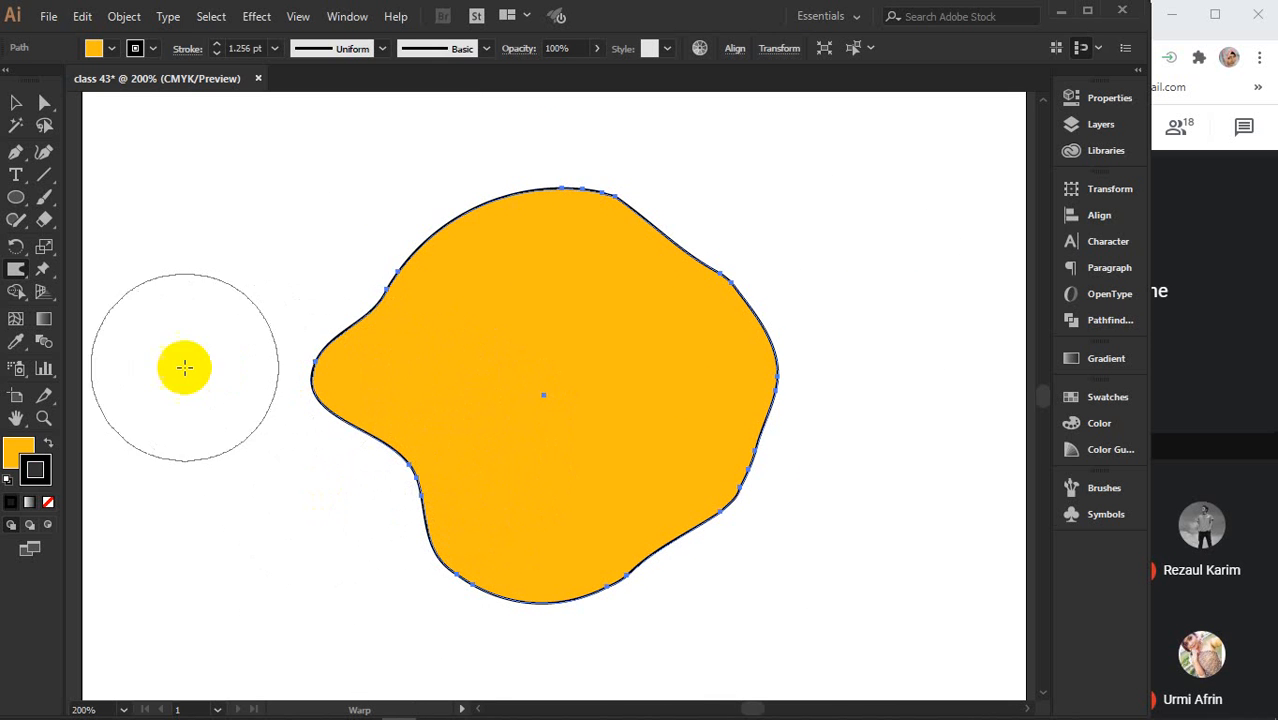
{"action": "mouse_move", "coordinate": [398, 272]}
{"action": "left_mouse_down"}
{"action": "mouse_move", "coordinate": [422, 251]}
{"action": "mouse_move", "coordinate": [476, 331]}
{"action": "mouse_move", "coordinate": [528, 289]}
{"action": "mouse_move", "coordinate": [525, 222]}
{"action": "mouse_move", "coordinate": [599, 240]}
{"action": "mouse_move", "coordinate": [543, 390]}
{"action": "left_mouse_up"}
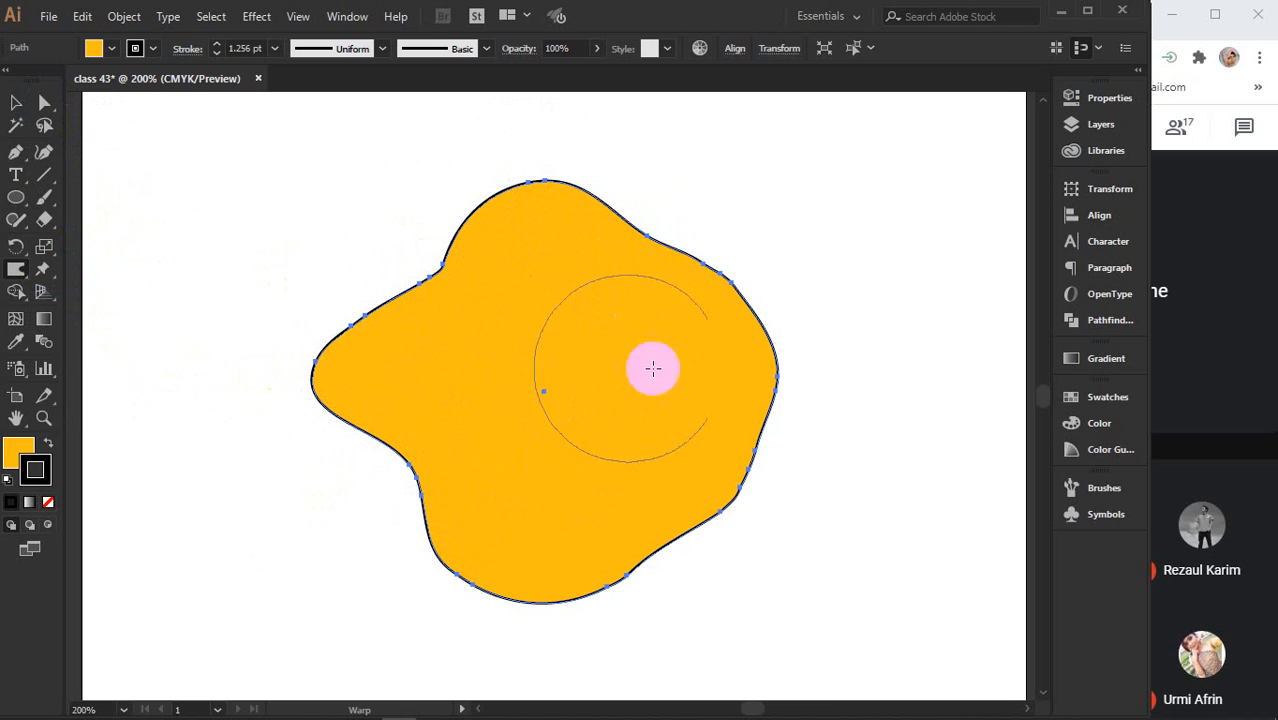
{"action": "left_click_drag", "start_coordinate": [704, 277], "coordinate": [660, 342]}
{"action": "mouse_move", "coordinate": [597, 355]}
{"action": "left_mouse_down"}
{"action": "mouse_move", "coordinate": [634, 329]}
{"action": "mouse_move", "coordinate": [788, 287]}
{"action": "left_mouse_up"}
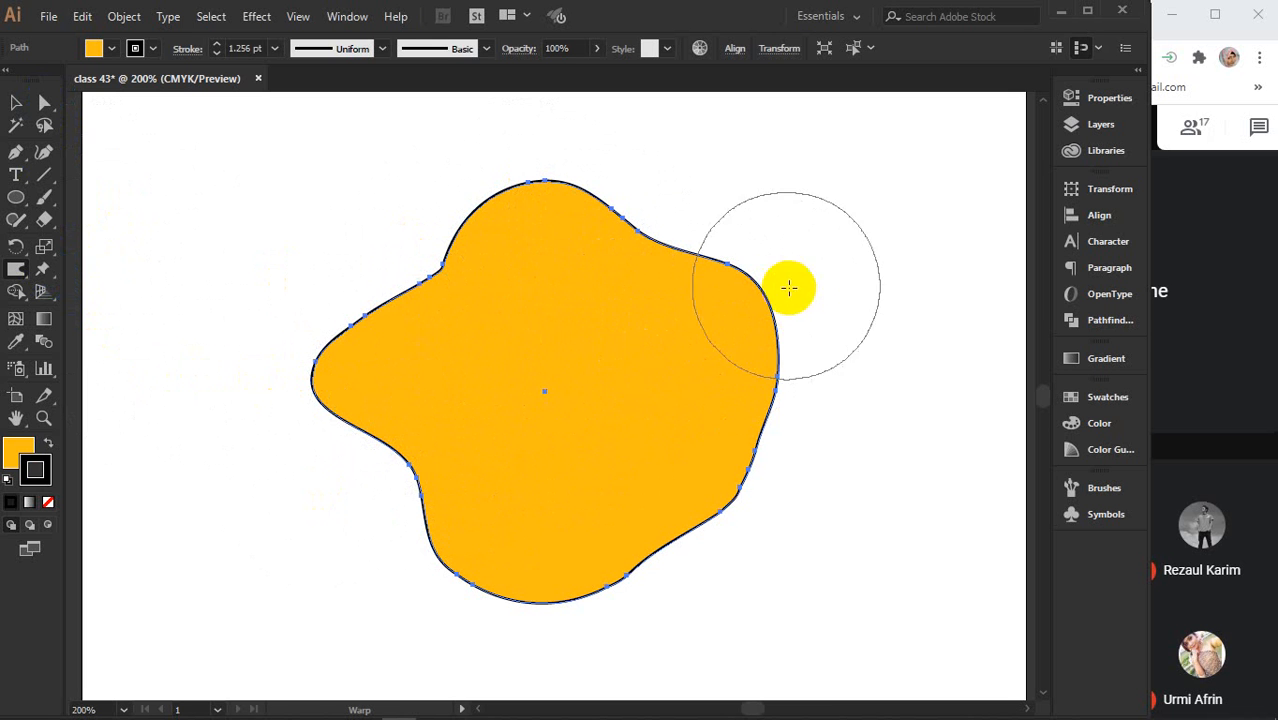
Smooth the blob's lobes with the Warp tool into a rounder shape that tapers to a bulge at its bottom.
{"action": "mouse_move", "coordinate": [765, 395]}
{"action": "left_mouse_down"}
{"action": "mouse_move", "coordinate": [730, 448]}
{"action": "mouse_move", "coordinate": [725, 485]}
{"action": "mouse_move", "coordinate": [608, 576]}
{"action": "mouse_move", "coordinate": [436, 485]}
{"action": "mouse_move", "coordinate": [391, 491]}
{"action": "mouse_move", "coordinate": [394, 459]}
{"action": "mouse_move", "coordinate": [339, 420]}
{"action": "mouse_move", "coordinate": [405, 308]}
{"action": "mouse_move", "coordinate": [451, 294]}
{"action": "mouse_move", "coordinate": [433, 232]}
{"action": "mouse_move", "coordinate": [402, 302]}
{"action": "mouse_move", "coordinate": [340, 354]}
{"action": "mouse_move", "coordinate": [362, 351]}
{"action": "mouse_move", "coordinate": [359, 320]}
{"action": "mouse_move", "coordinate": [485, 265]}
{"action": "left_mouse_up"}
{"action": "mouse_move", "coordinate": [615, 244]}
{"action": "left_mouse_down"}
{"action": "mouse_move", "coordinate": [650, 220]}
{"action": "mouse_move", "coordinate": [659, 254]}
{"action": "mouse_move", "coordinate": [668, 234]}
{"action": "left_mouse_up"}
{"action": "mouse_move", "coordinate": [323, 408]}
{"action": "left_mouse_down"}
{"action": "mouse_move", "coordinate": [371, 442]}
{"action": "mouse_move", "coordinate": [379, 308]}
{"action": "mouse_move", "coordinate": [388, 371]}
{"action": "mouse_move", "coordinate": [426, 401]}
{"action": "mouse_move", "coordinate": [391, 416]}
{"action": "mouse_move", "coordinate": [388, 458]}
{"action": "left_mouse_up"}
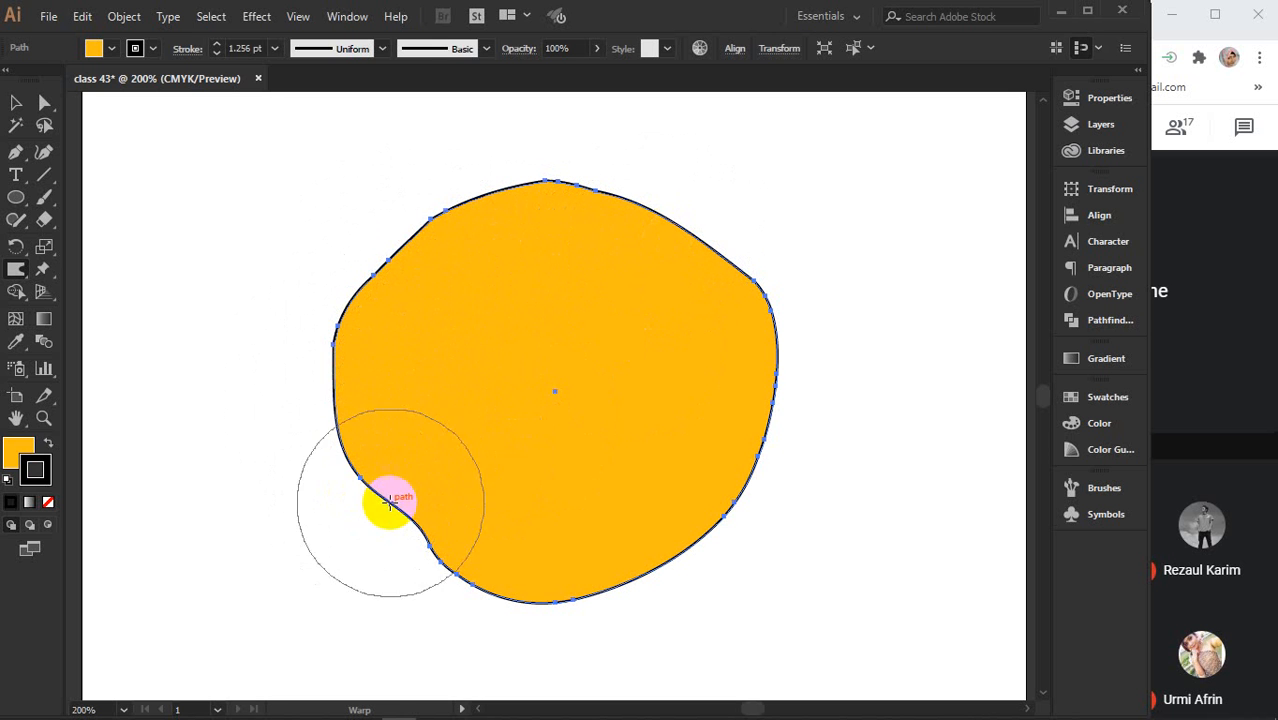
{"action": "mouse_move", "coordinate": [391, 502]}
{"action": "left_mouse_down"}
{"action": "mouse_move", "coordinate": [374, 545]}
{"action": "mouse_move", "coordinate": [387, 554]}
{"action": "left_mouse_up"}
{"action": "mouse_move", "coordinate": [461, 541]}
{"action": "left_mouse_down"}
{"action": "mouse_move", "coordinate": [513, 590]}
{"action": "mouse_move", "coordinate": [559, 593]}
{"action": "mouse_move", "coordinate": [573, 556]}
{"action": "mouse_move", "coordinate": [568, 609]}
{"action": "mouse_move", "coordinate": [670, 508]}
{"action": "mouse_move", "coordinate": [685, 516]}
{"action": "mouse_move", "coordinate": [673, 511]}
{"action": "mouse_move", "coordinate": [748, 459]}
{"action": "mouse_move", "coordinate": [736, 322]}
{"action": "mouse_move", "coordinate": [713, 288]}
{"action": "mouse_move", "coordinate": [545, 220]}
{"action": "mouse_move", "coordinate": [418, 270]}
{"action": "mouse_move", "coordinate": [365, 308]}
{"action": "mouse_move", "coordinate": [379, 471]}
{"action": "mouse_move", "coordinate": [628, 501]}
{"action": "mouse_move", "coordinate": [679, 488]}
{"action": "mouse_move", "coordinate": [639, 354]}
{"action": "mouse_move", "coordinate": [630, 254]}
{"action": "mouse_move", "coordinate": [585, 228]}
{"action": "mouse_move", "coordinate": [770, 400]}
{"action": "mouse_move", "coordinate": [778, 446]}
{"action": "left_mouse_up"}
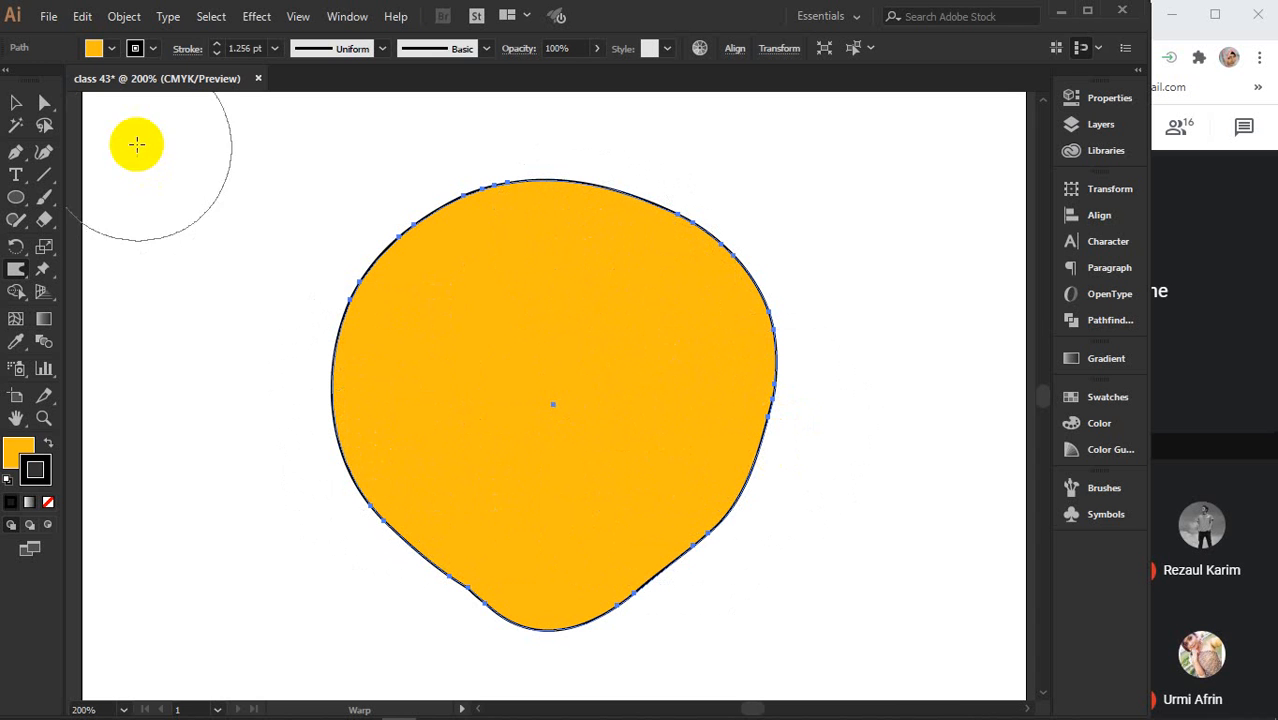
Select the warped shape with the Selection tool.
{"action": "left_click", "coordinate": [16, 103]}
{"action": "left_click", "coordinate": [137, 125]}
{"action": "left_click", "coordinate": [460, 348]}
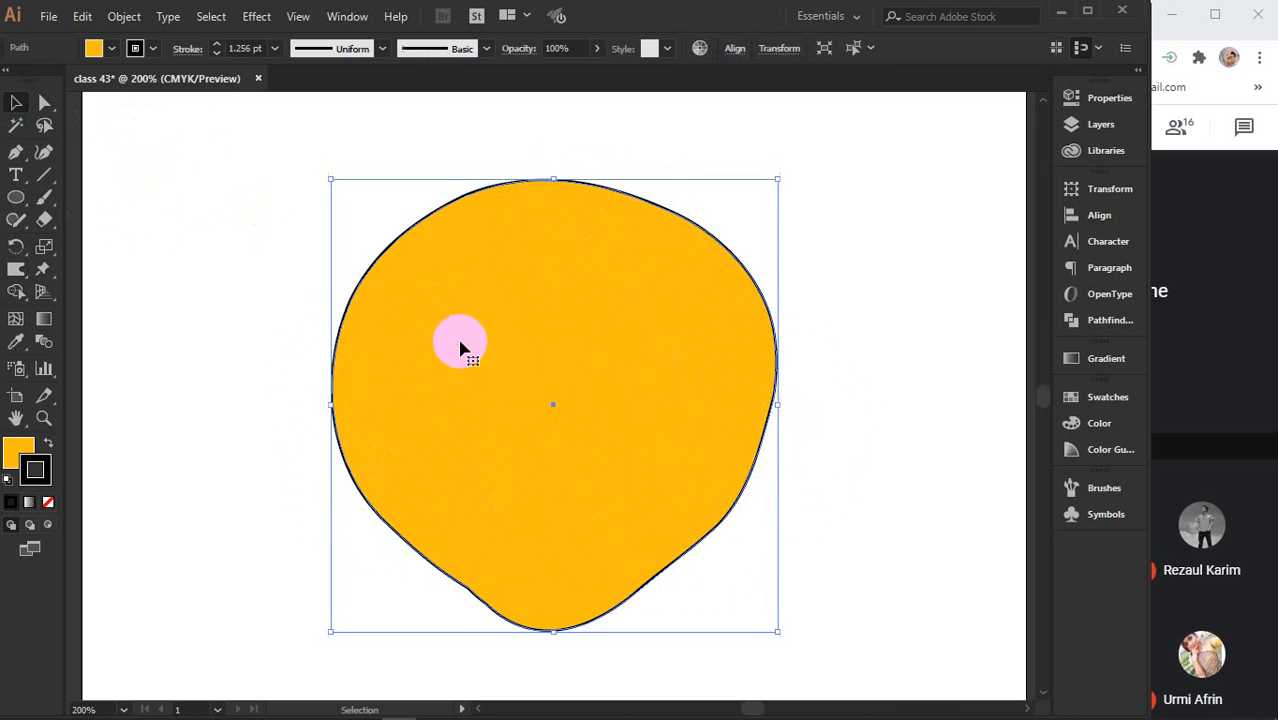
Undo the warping to bring back the plain circle and activate the Twirl tool.
{"action": "key", "text": "Delete"}
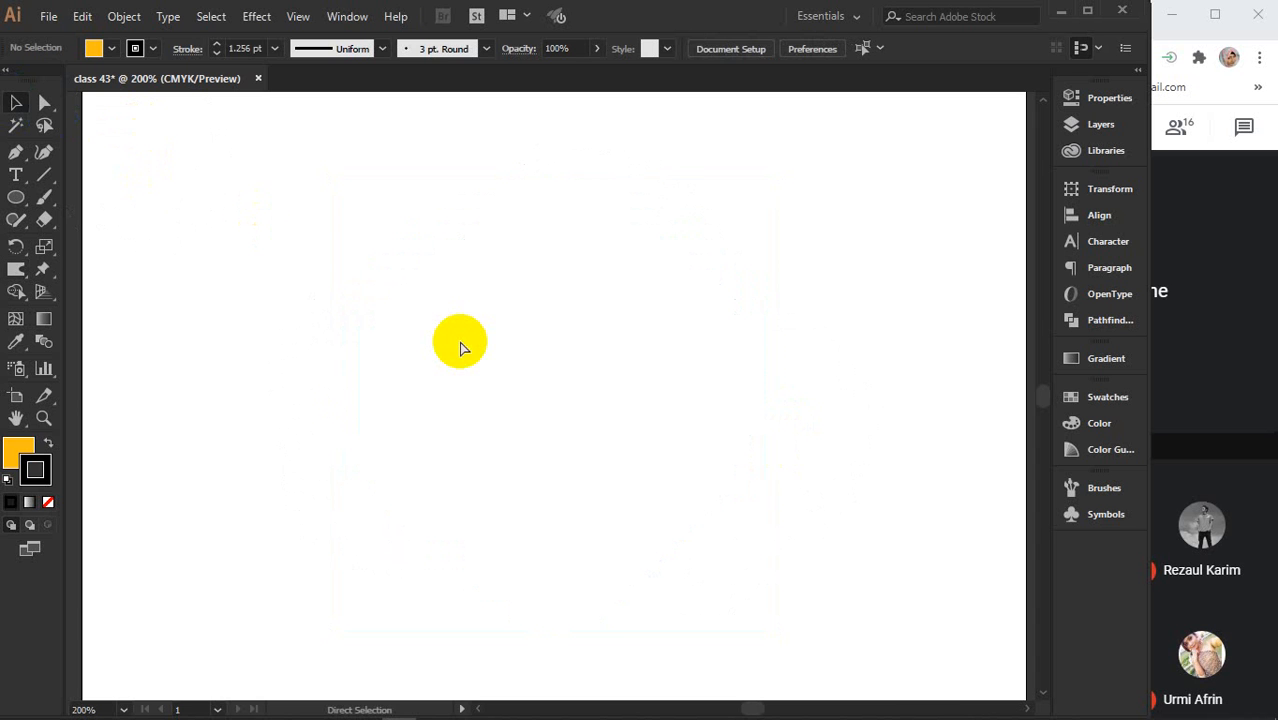
{"action": "key", "text": "ctrl+z"}
{"action": "key", "text": "ctrl+z"}
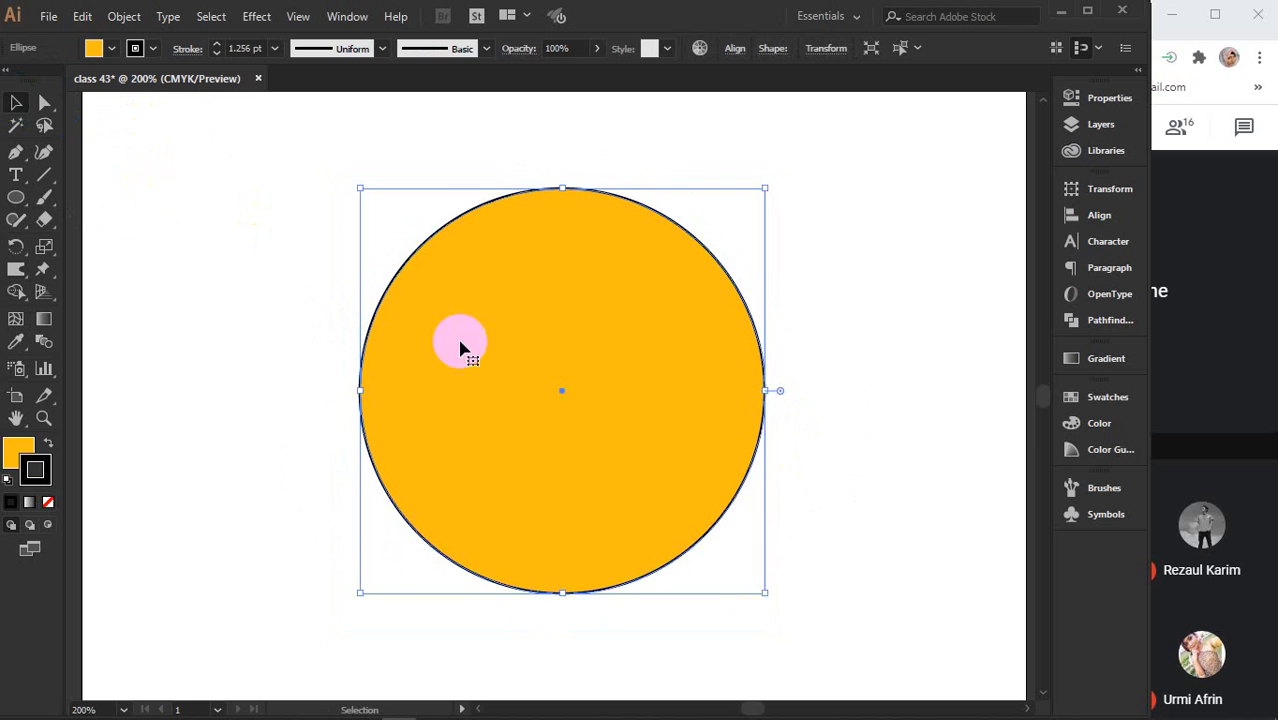
{"action": "left_click", "coordinate": [12, 272]}
{"action": "left_click", "coordinate": [10, 276]}
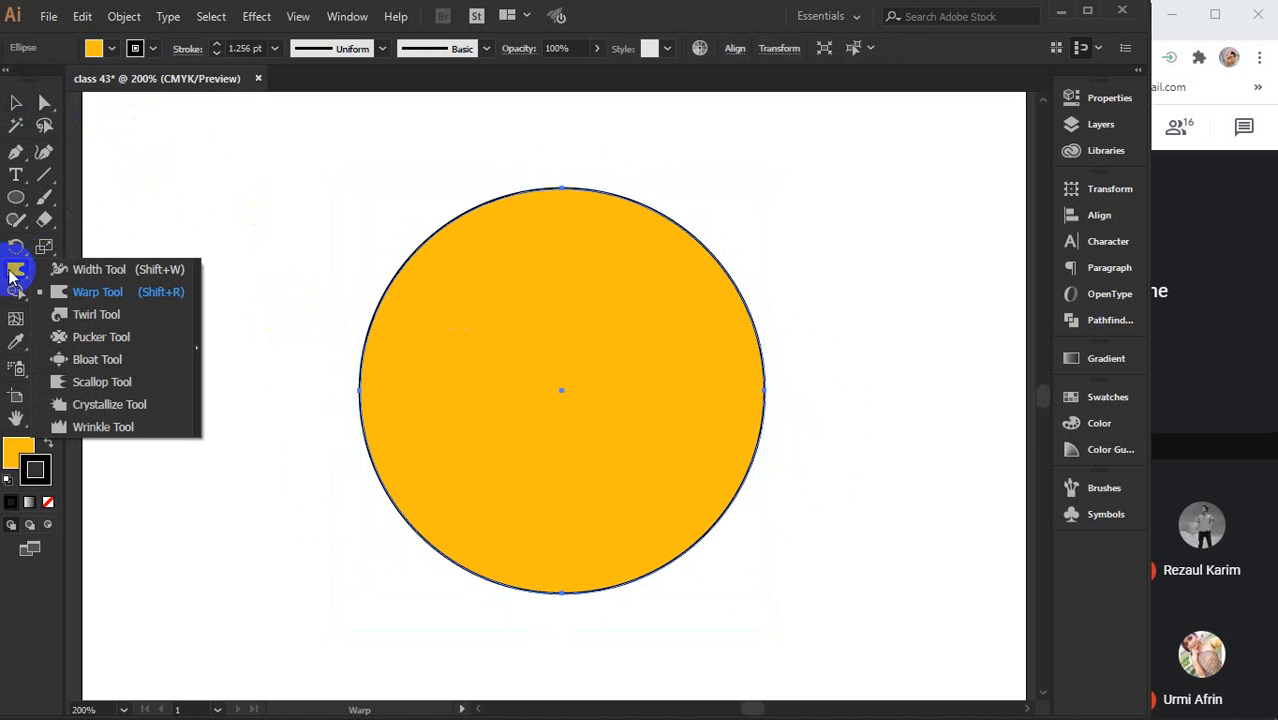
{"action": "left_click", "coordinate": [100, 315]}
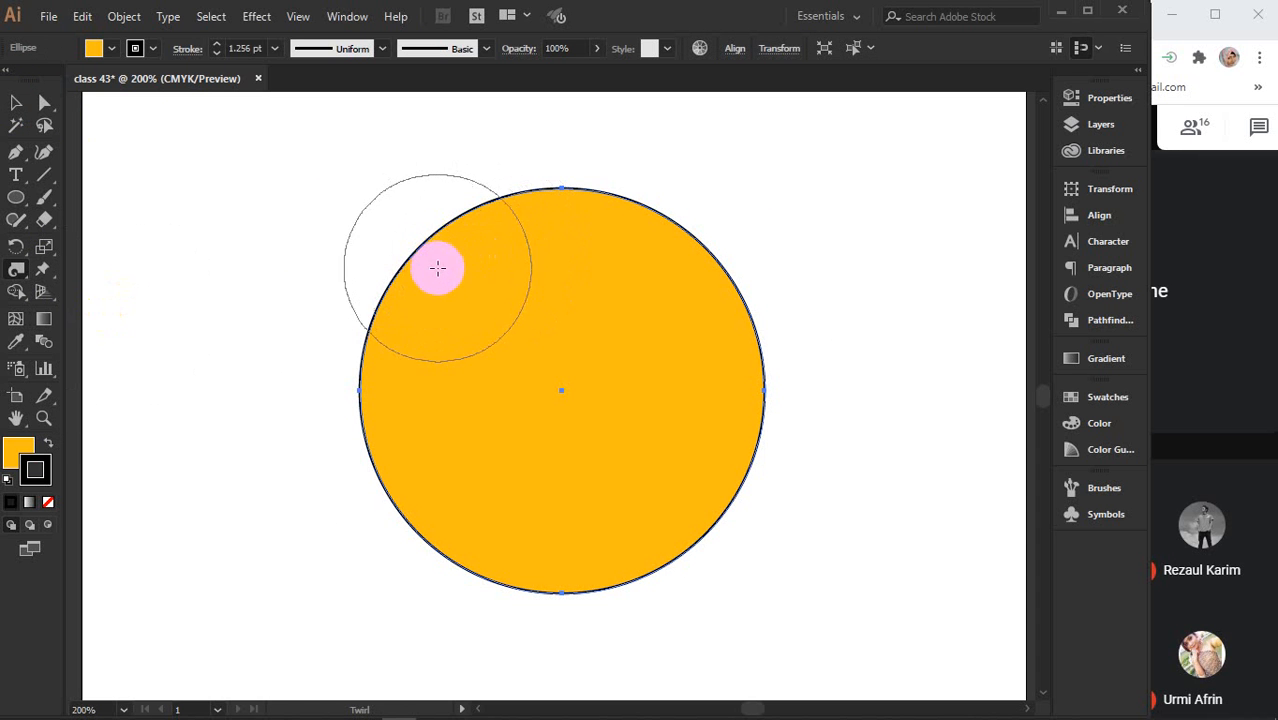
Twirl five places around the circle's edge into spirals, with the tightest one at its lower right.
{"action": "left_click_drag", "start_coordinate": [406, 291], "coordinate": [406, 291]}
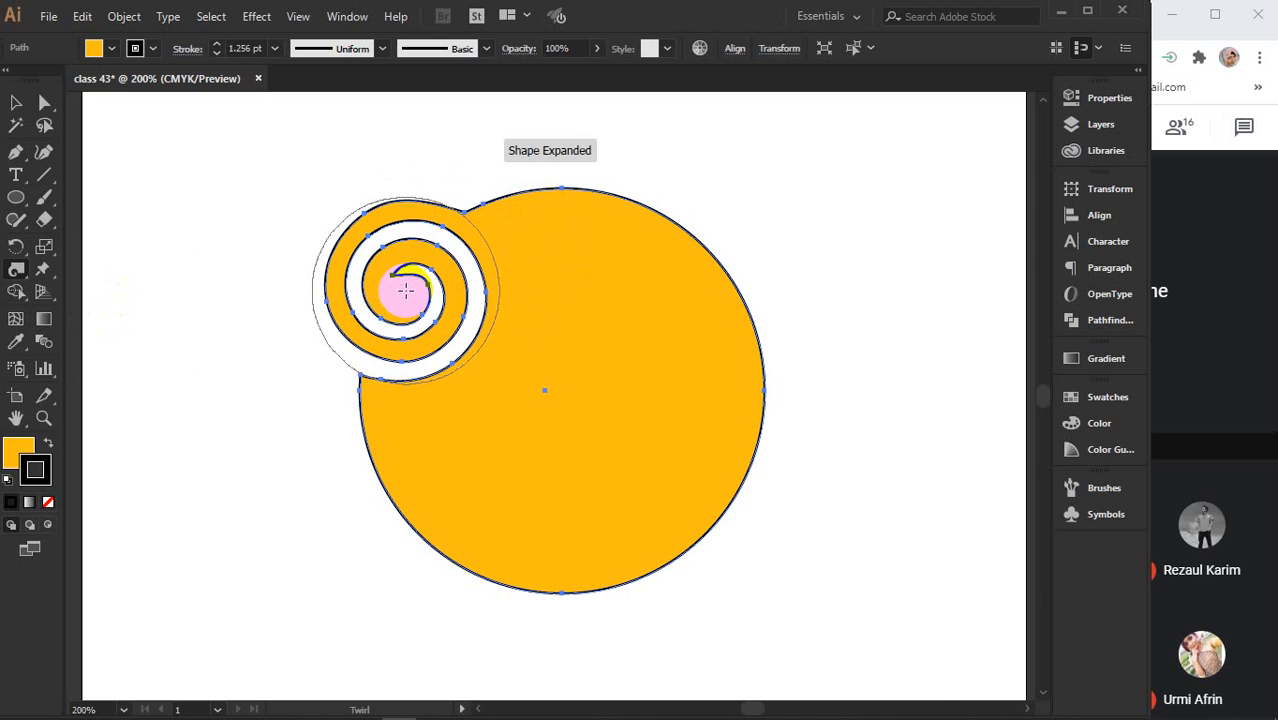
{"action": "left_click_drag", "start_coordinate": [596, 234], "coordinate": [609, 232]}
{"action": "left_click_drag", "start_coordinate": [731, 345], "coordinate": [736, 342]}
{"action": "left_click_drag", "start_coordinate": [685, 534], "coordinate": [690, 543]}
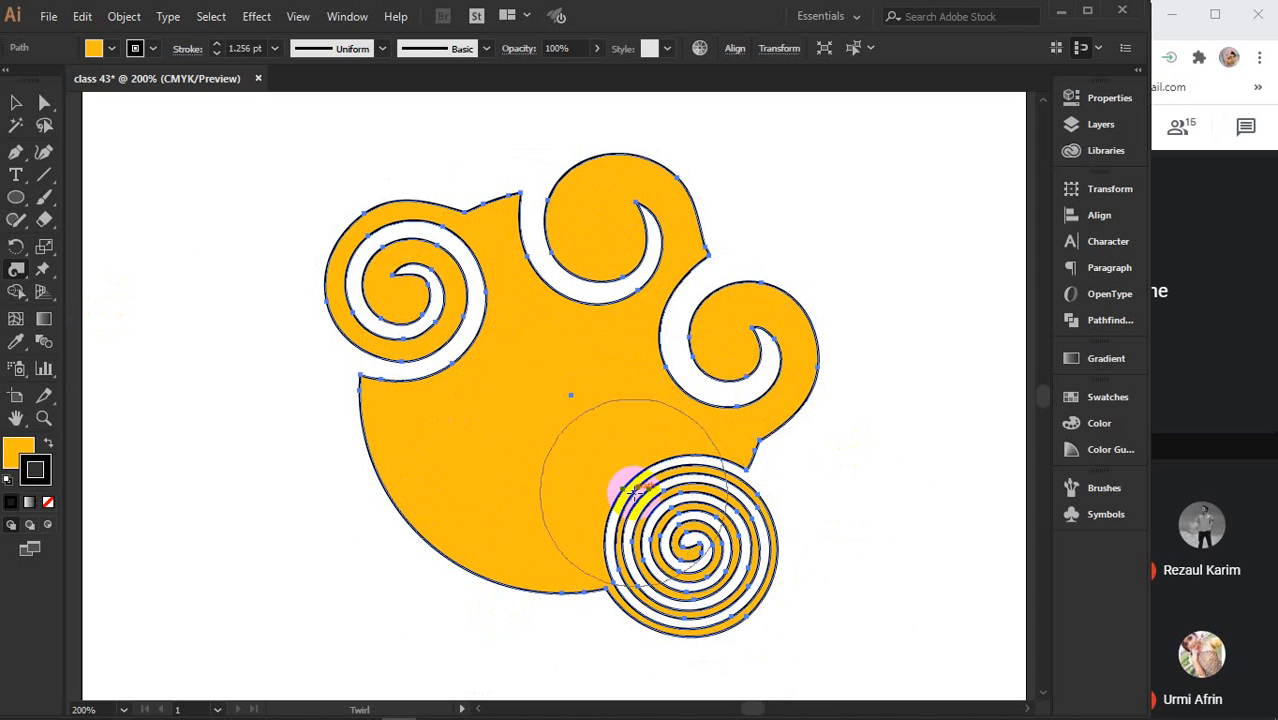
{"action": "left_click_drag", "start_coordinate": [489, 537], "coordinate": [489, 537]}
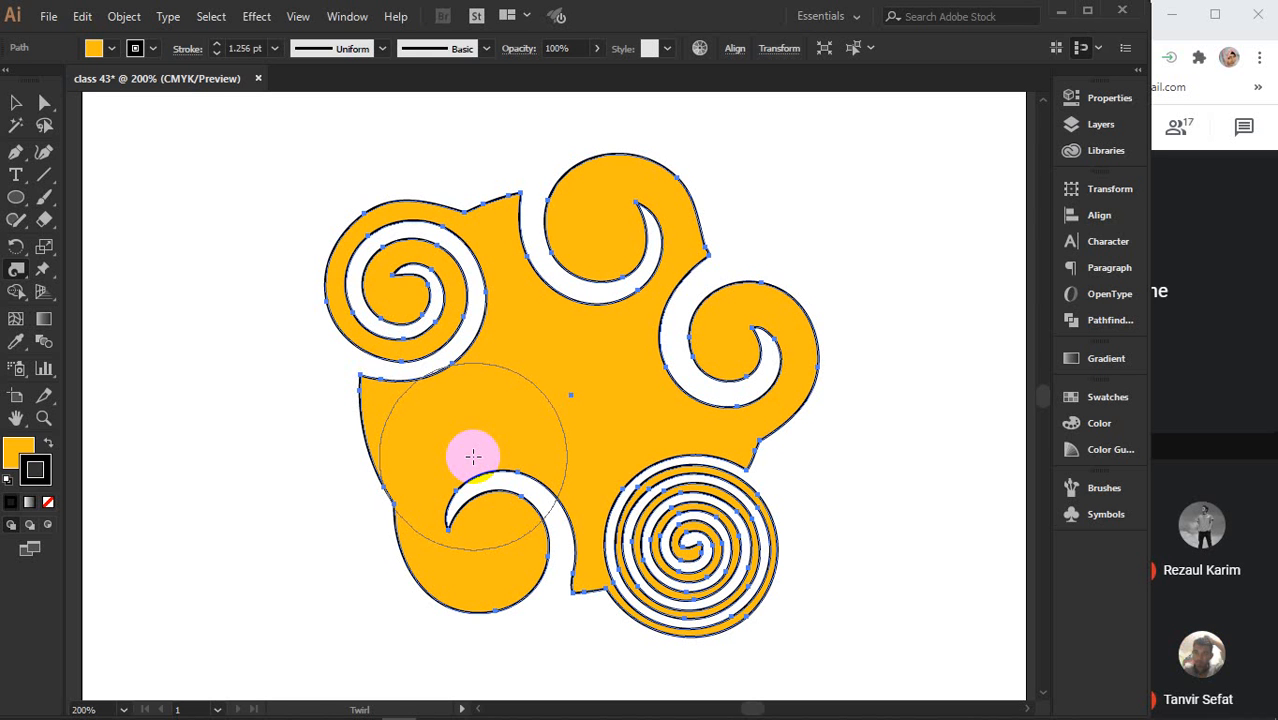
{"action": "left_click_drag", "start_coordinate": [473, 456], "coordinate": [411, 435]}
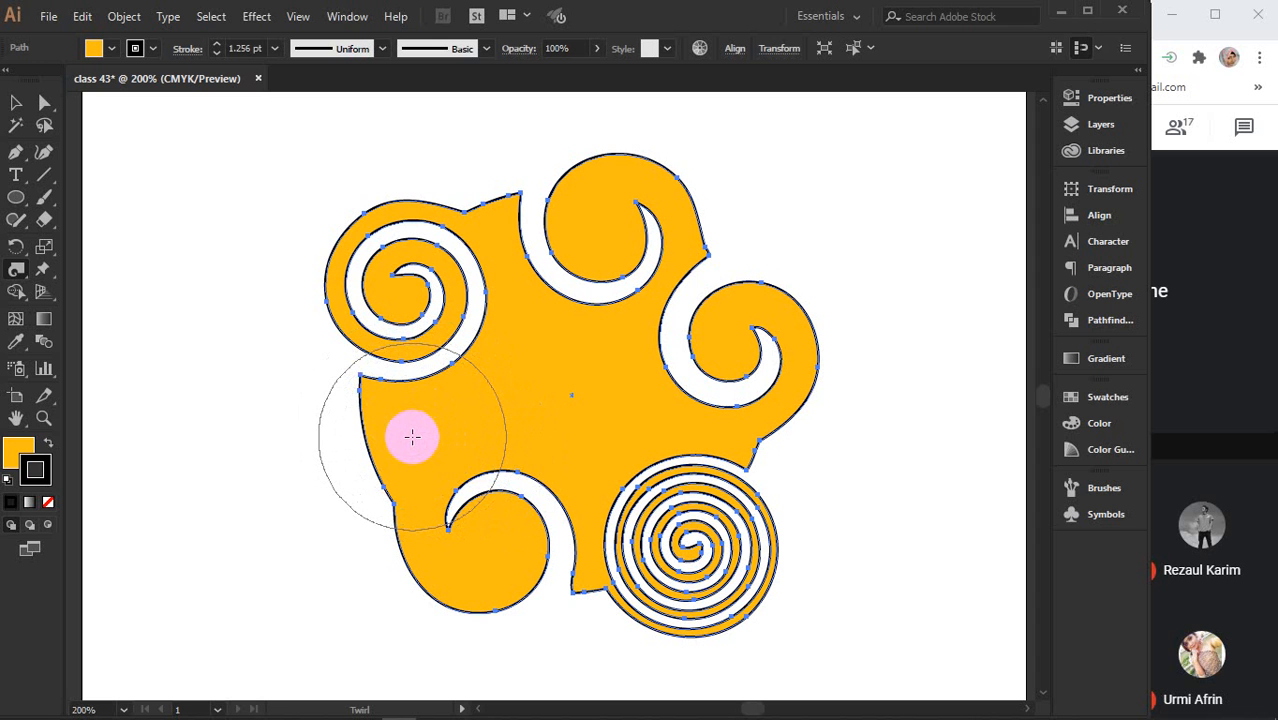
{"action": "left_click_drag", "start_coordinate": [416, 437], "coordinate": [416, 437]}
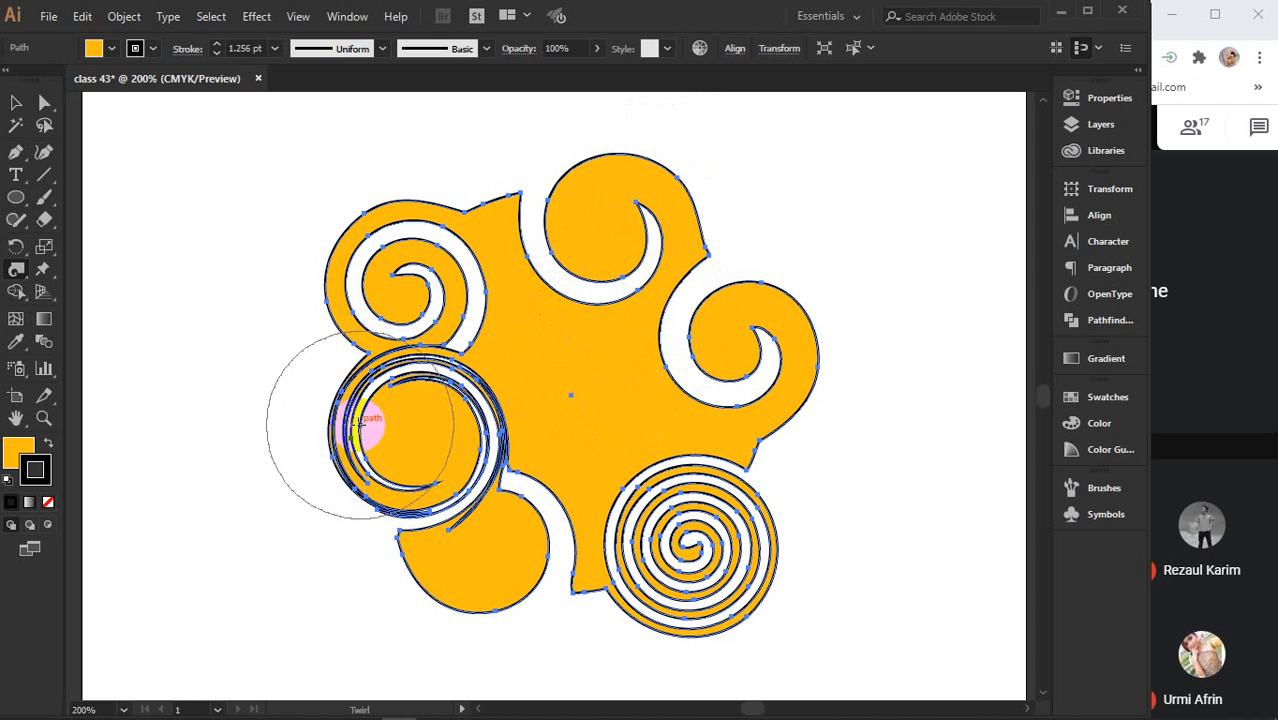
{"action": "key", "text": "ctrl+z"}
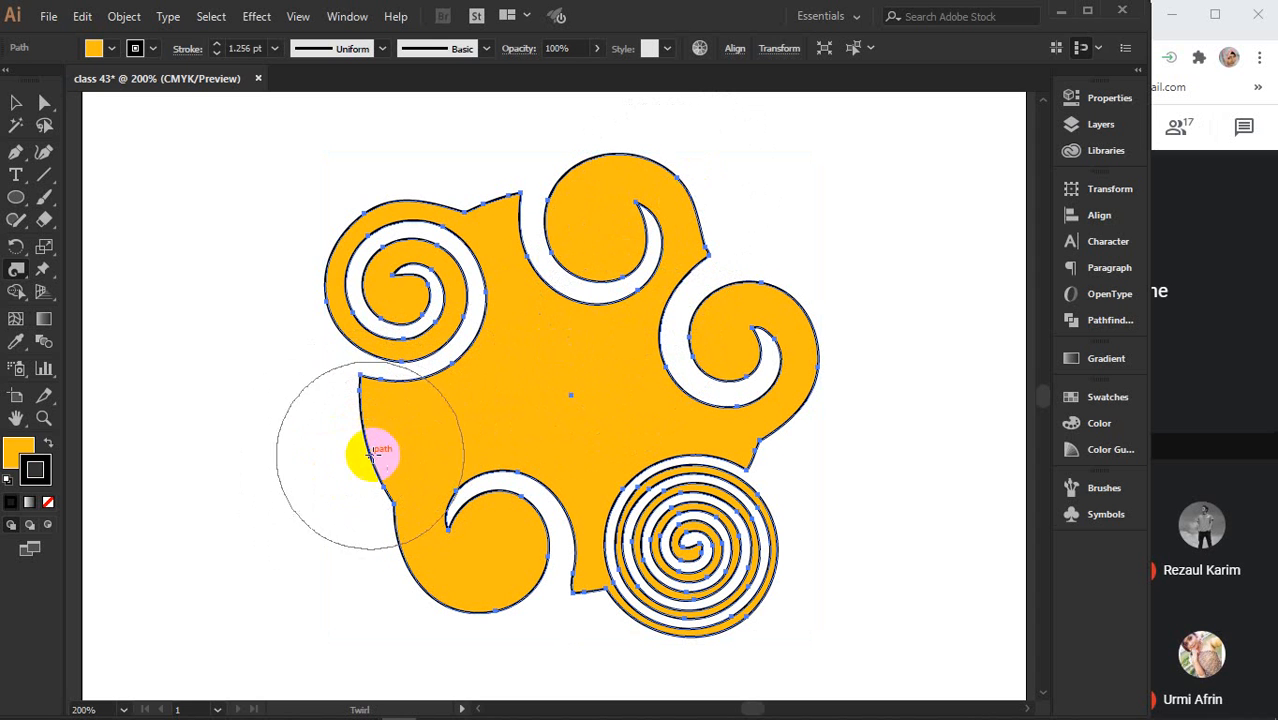
Add thin outward curls with the Twirl tool at the shape's left, lower left, right and upper right edges.
{"action": "left_click_drag", "start_coordinate": [385, 450], "coordinate": [314, 461]}
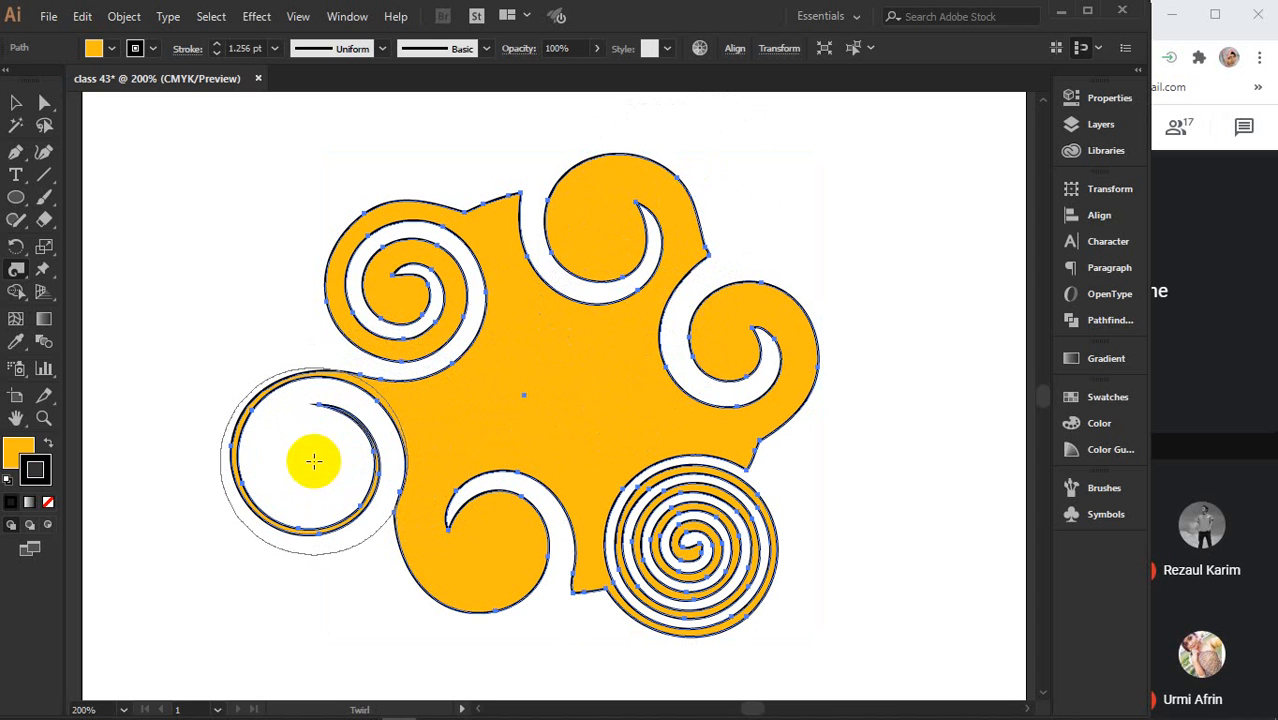
{"action": "left_click_drag", "start_coordinate": [420, 628], "coordinate": [422, 623]}
{"action": "left_click_drag", "start_coordinate": [889, 374], "coordinate": [889, 374]}
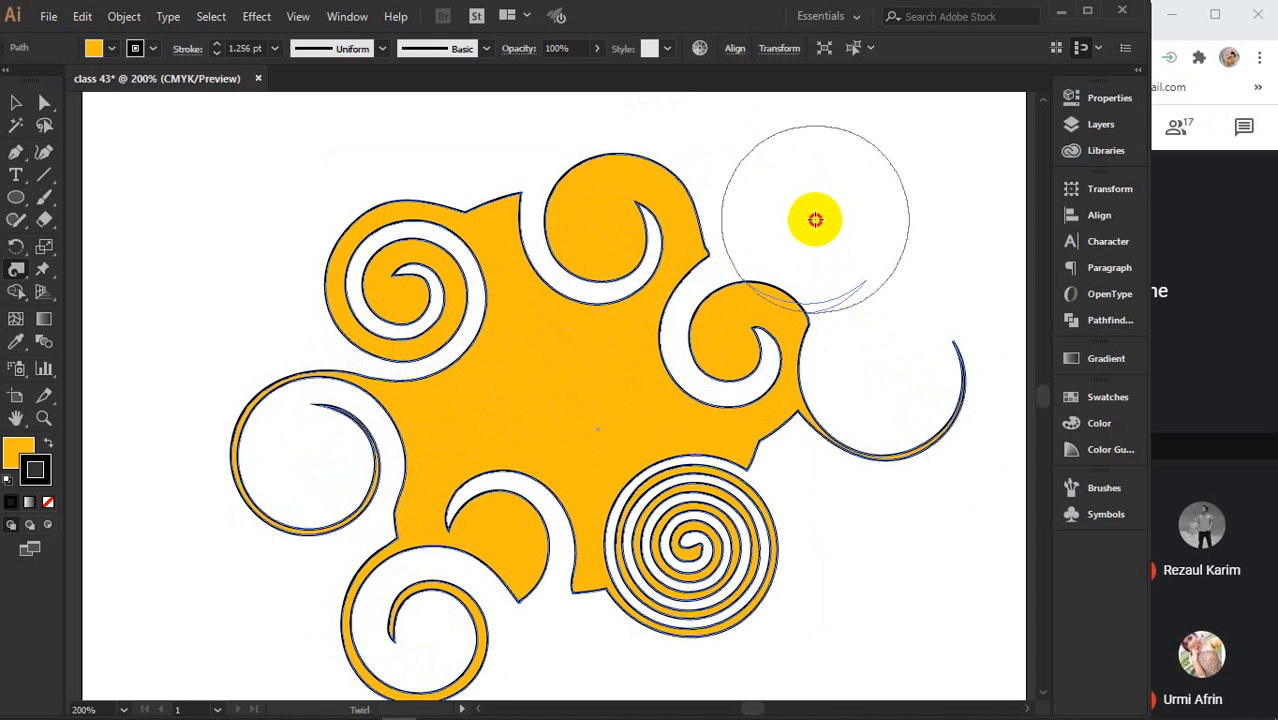
{"action": "left_click_drag", "start_coordinate": [815, 219], "coordinate": [815, 219]}
Delete the twirled shape from the artboard.
{"action": "left_click", "coordinate": [16, 102]}
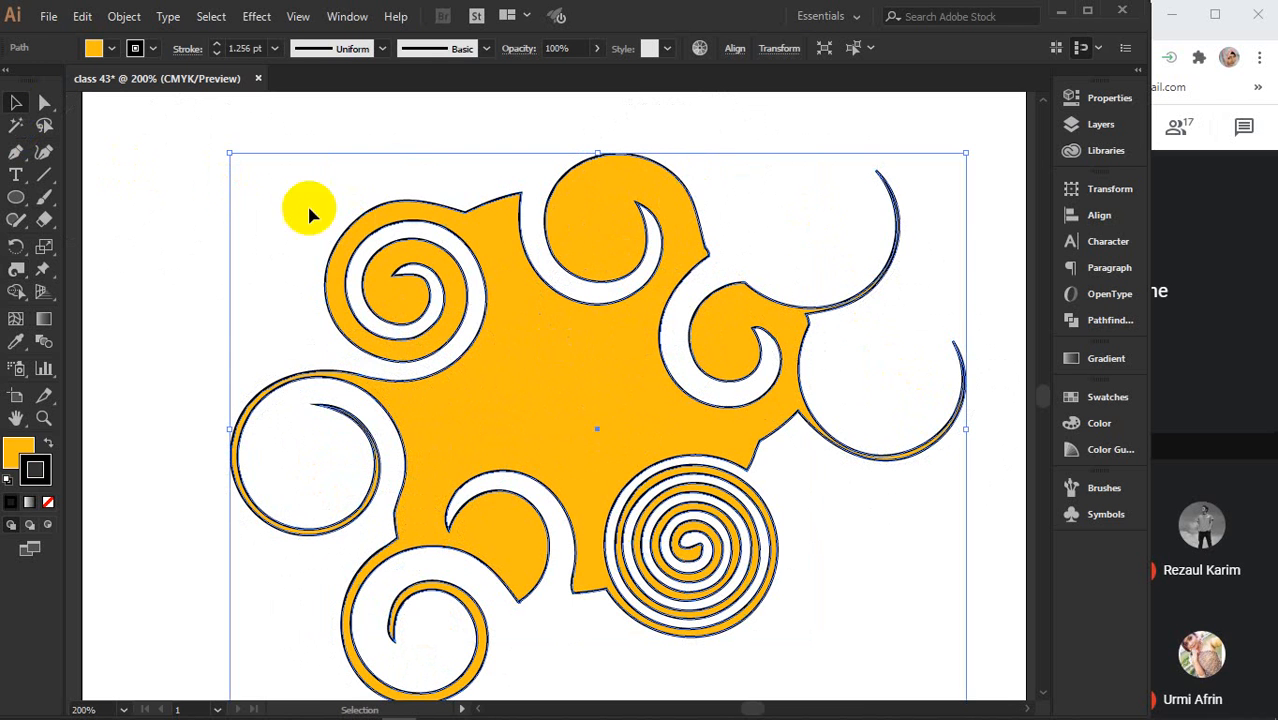
{"action": "left_click", "coordinate": [427, 281]}
{"action": "key", "text": "Delete"}
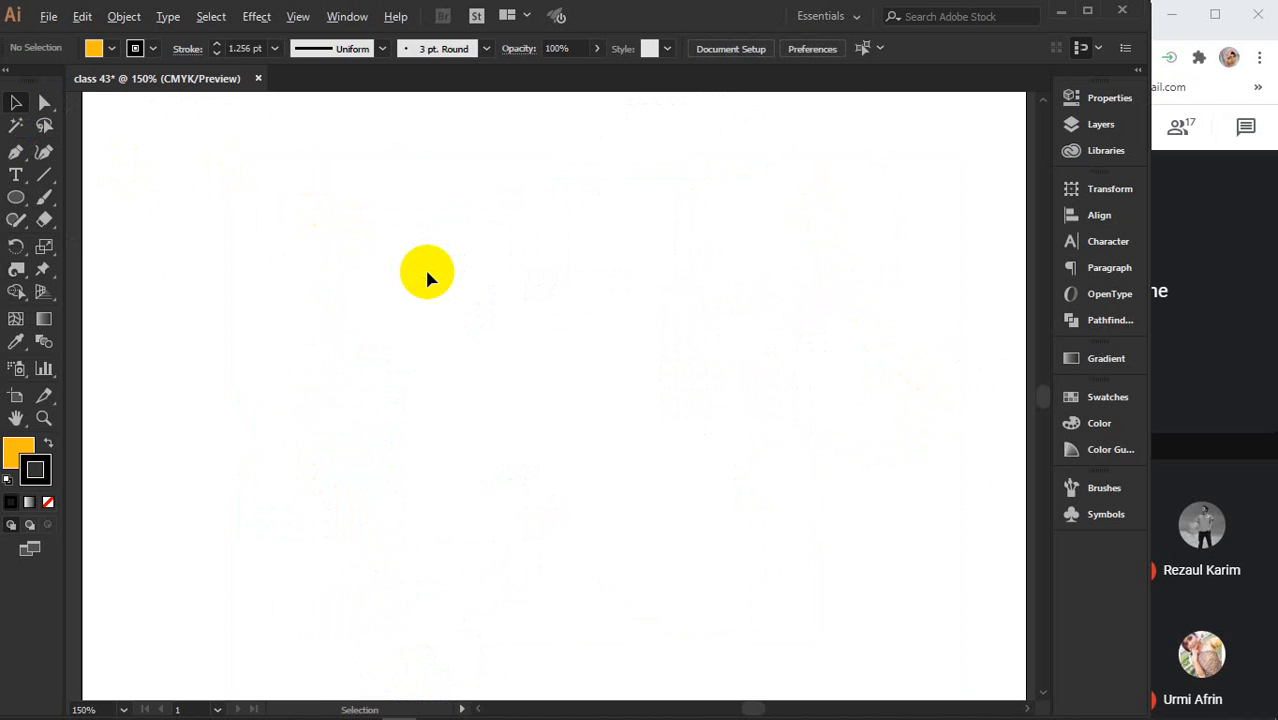
Draw a vertical straight line near the middle of the artboard with the Line Segment tool.
{"action": "key", "text": "ctrl+minus"}
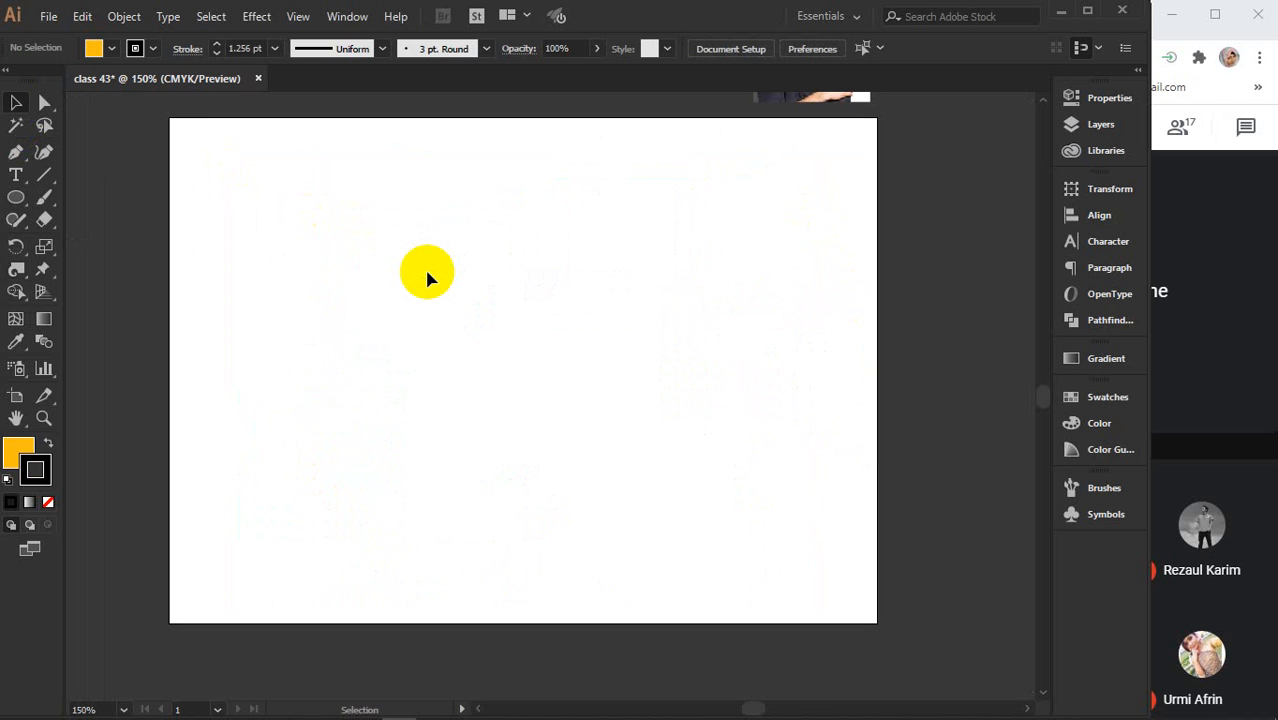
{"action": "left_click", "coordinate": [43, 178]}
{"action": "left_click_drag", "start_coordinate": [523, 523], "coordinate": [523, 346]}
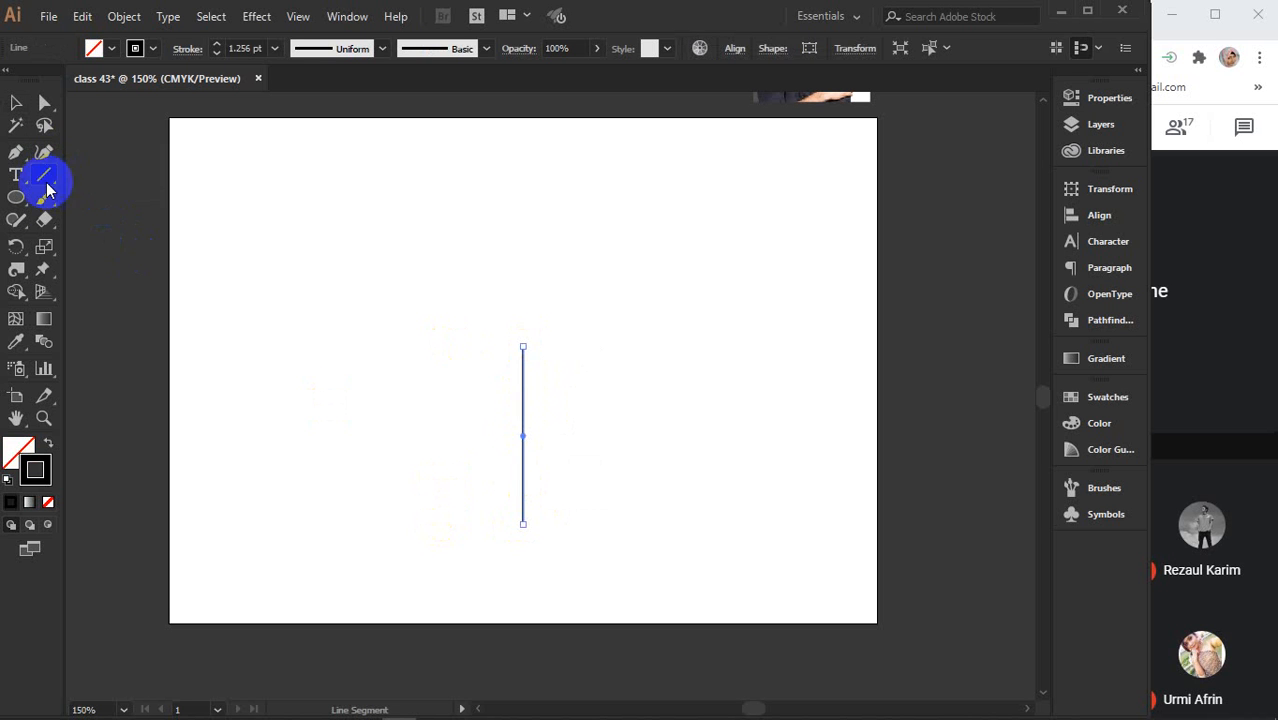
Bend the vertical line with the Reshape tool into a curve whose upper end swings out to the left.
{"action": "left_click", "coordinate": [45, 246]}
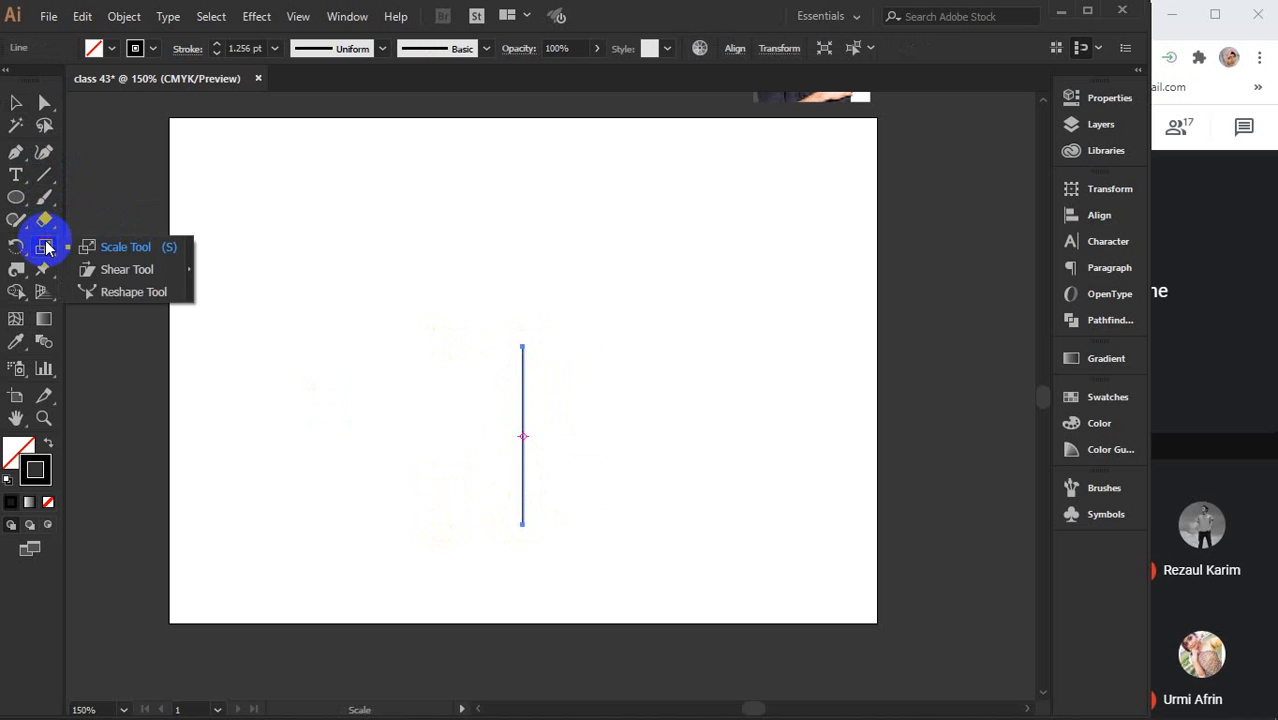
{"action": "left_click", "coordinate": [117, 295]}
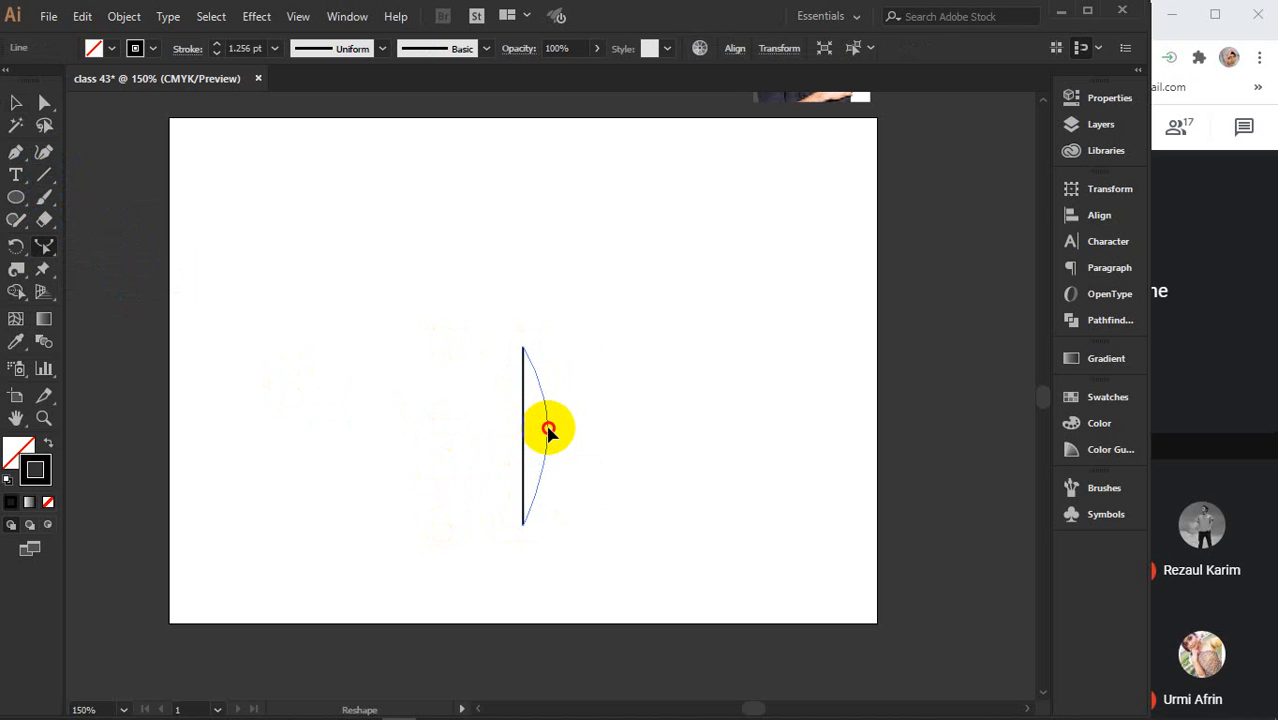
{"action": "left_click_drag", "start_coordinate": [548, 430], "coordinate": [547, 428]}
{"action": "left_click_drag", "start_coordinate": [523, 346], "coordinate": [437, 397]}
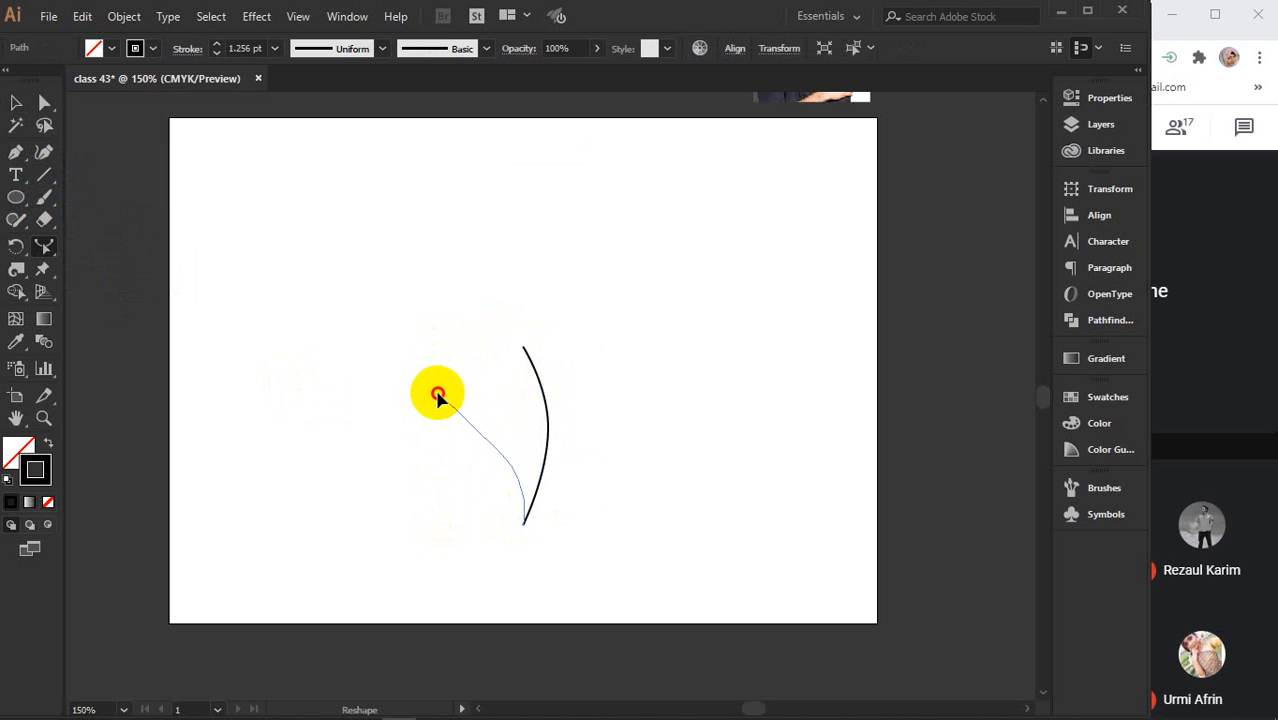
{"action": "left_click", "coordinate": [494, 441]}
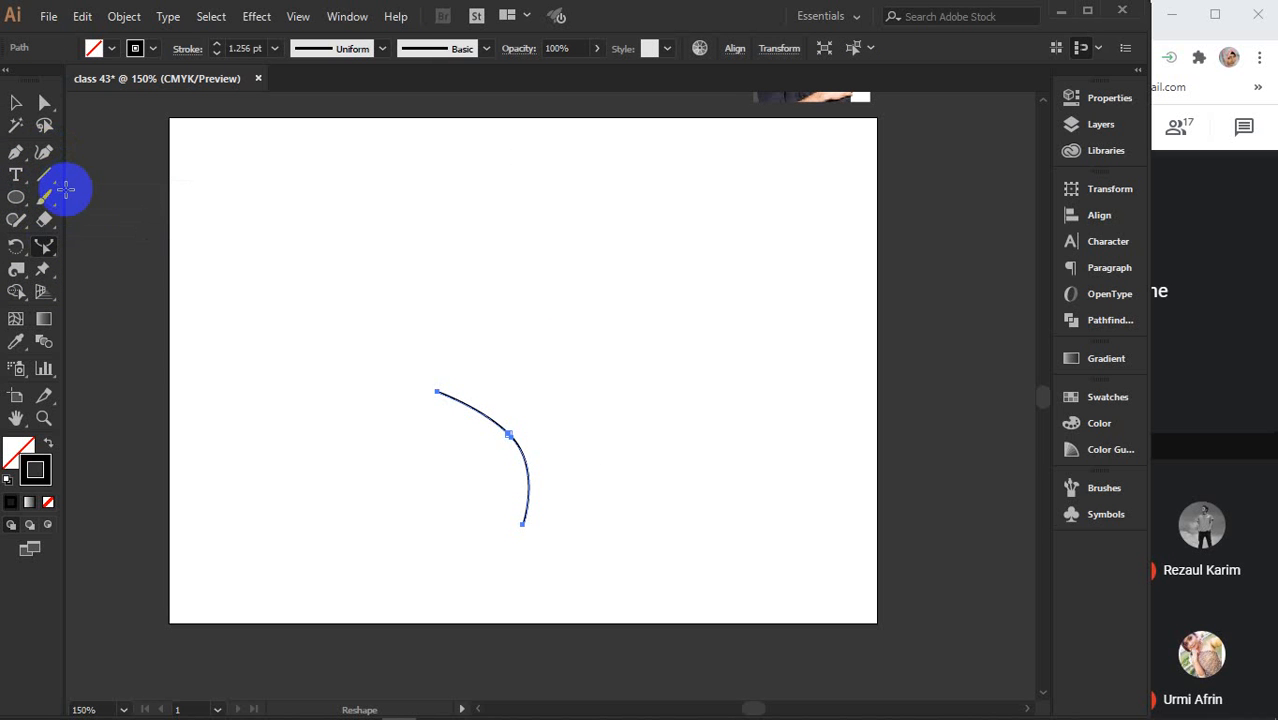
Draw a vertical stem and three straight branches beside the curve, two on its right and one at its upper left.
{"action": "left_click", "coordinate": [45, 177]}
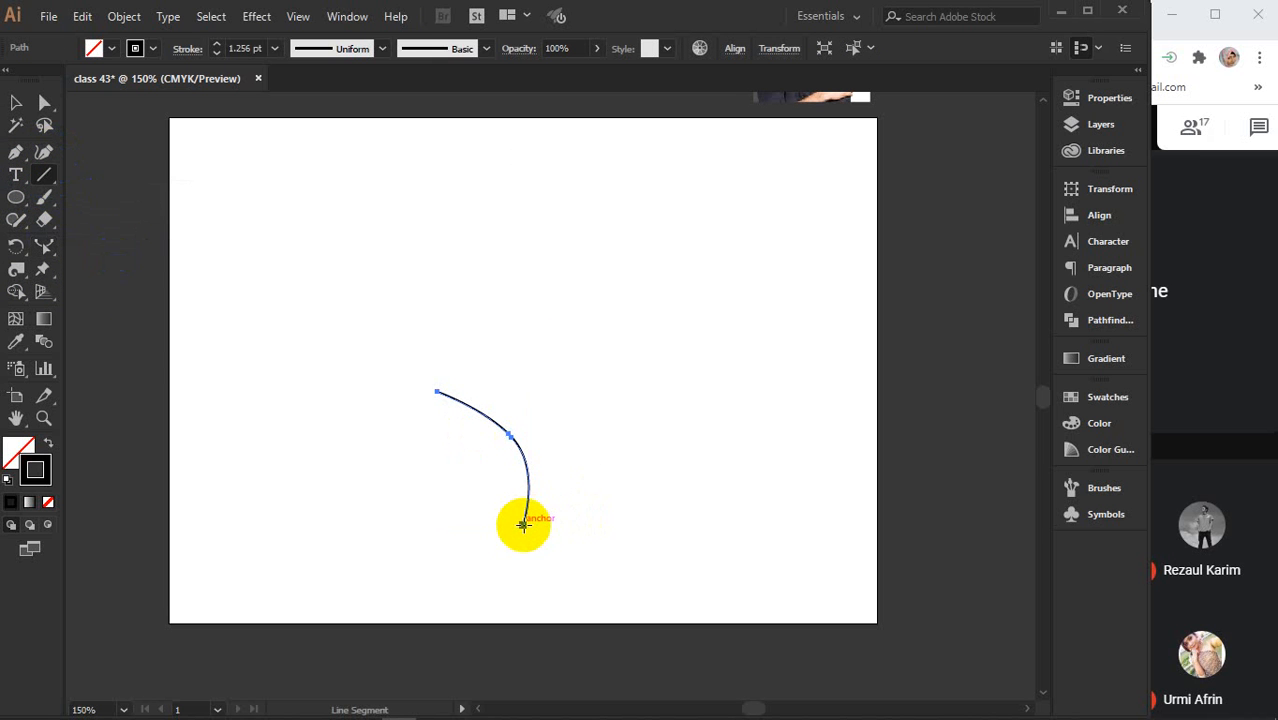
{"action": "left_click_drag", "start_coordinate": [523, 524], "coordinate": [612, 420]}
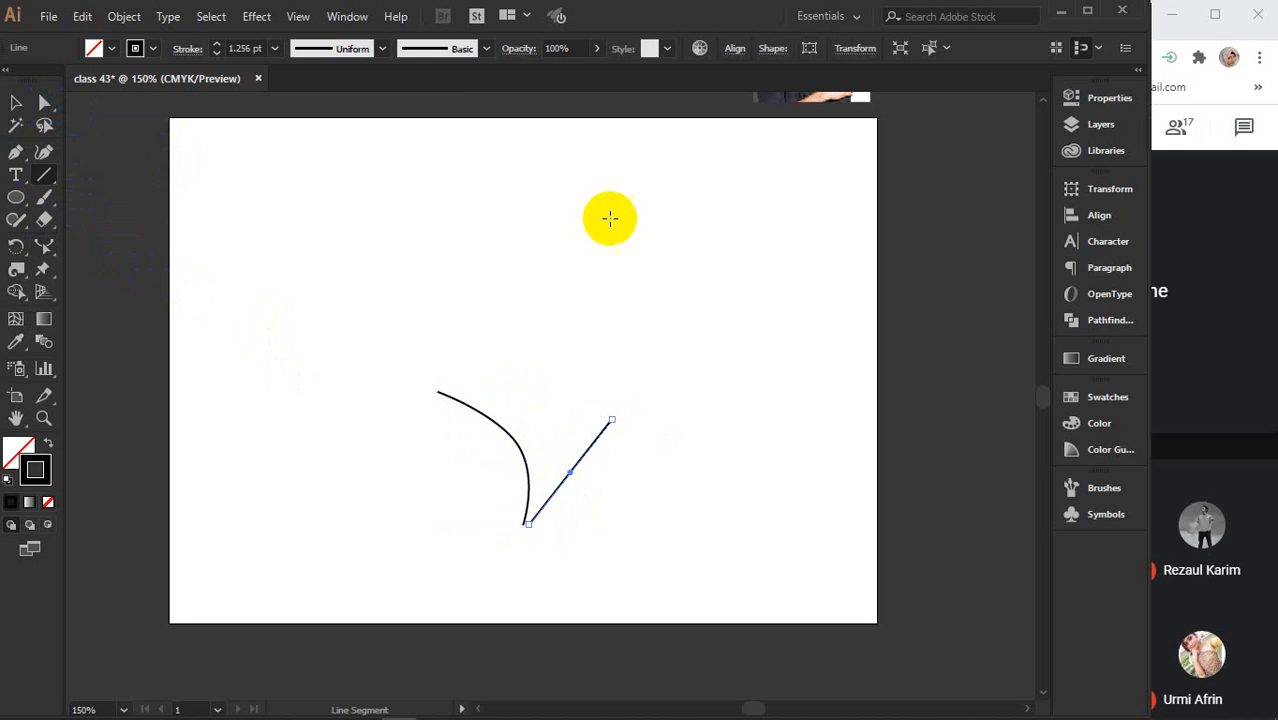
{"action": "left_click_drag", "start_coordinate": [526, 273], "coordinate": [523, 527]}
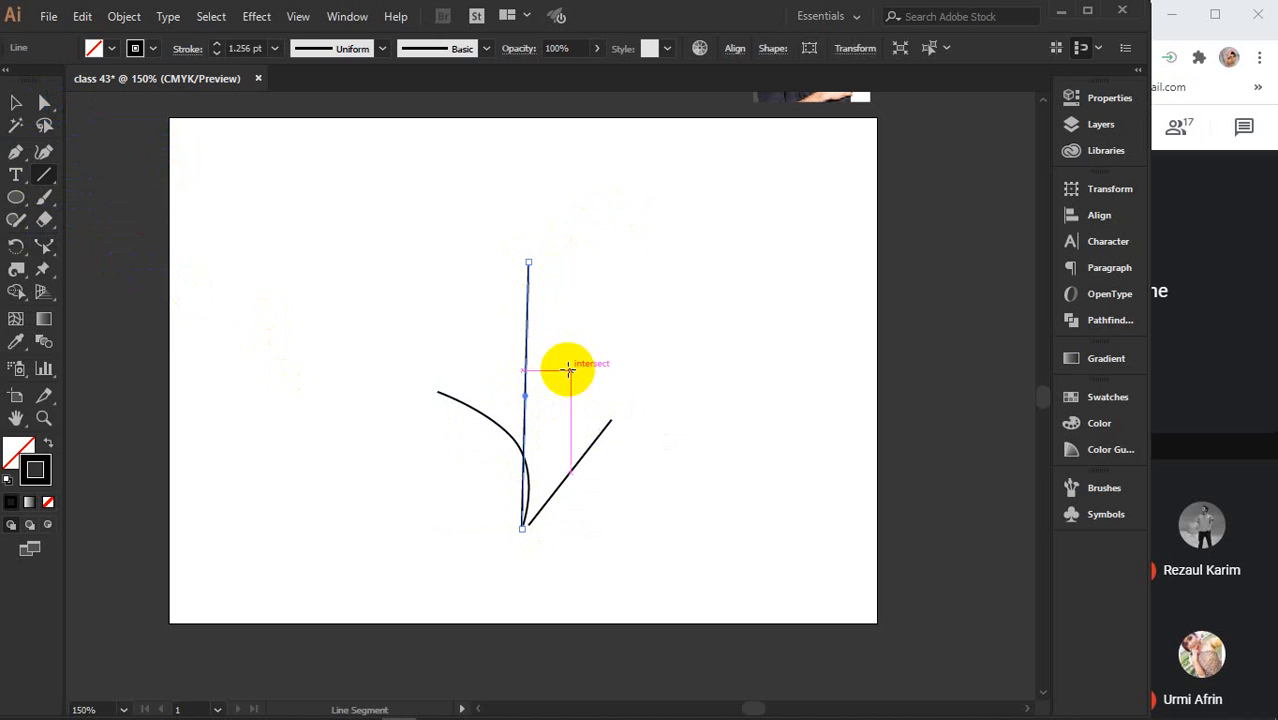
{"action": "left_click_drag", "start_coordinate": [595, 335], "coordinate": [539, 399]}
{"action": "left_click_drag", "start_coordinate": [526, 411], "coordinate": [525, 410]}
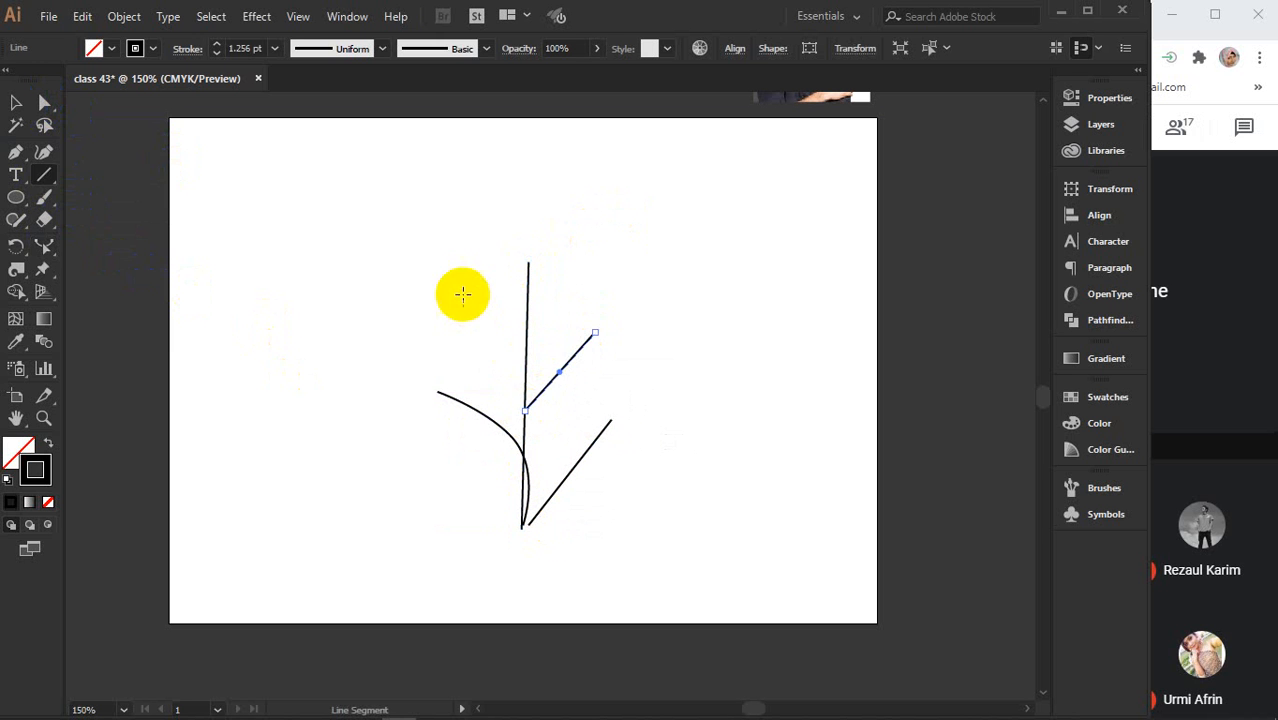
{"action": "left_click_drag", "start_coordinate": [463, 291], "coordinate": [523, 369]}
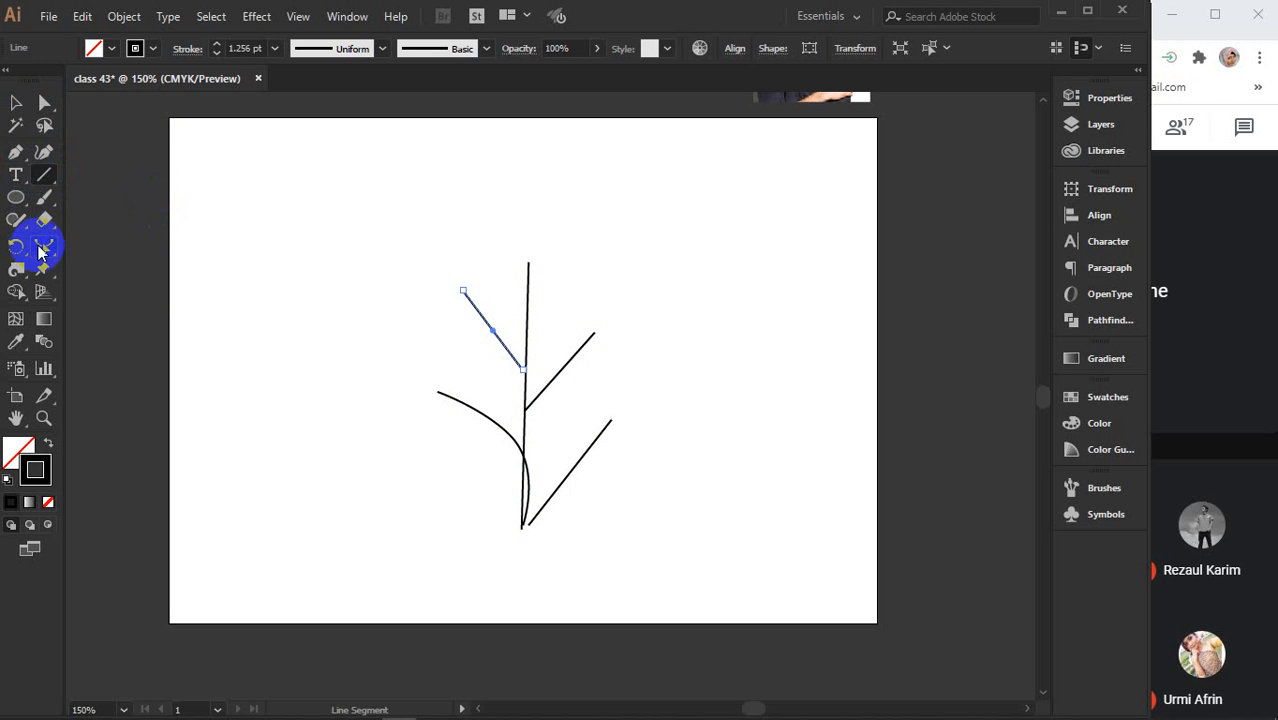
Select all the lines and join the lower right branch's end to the stem's base with the Reshape tool.
{"action": "left_click", "coordinate": [42, 247]}
{"action": "scroll", "coordinate": [566, 500], "scroll_direction": "up", "scroll_amount": 2}
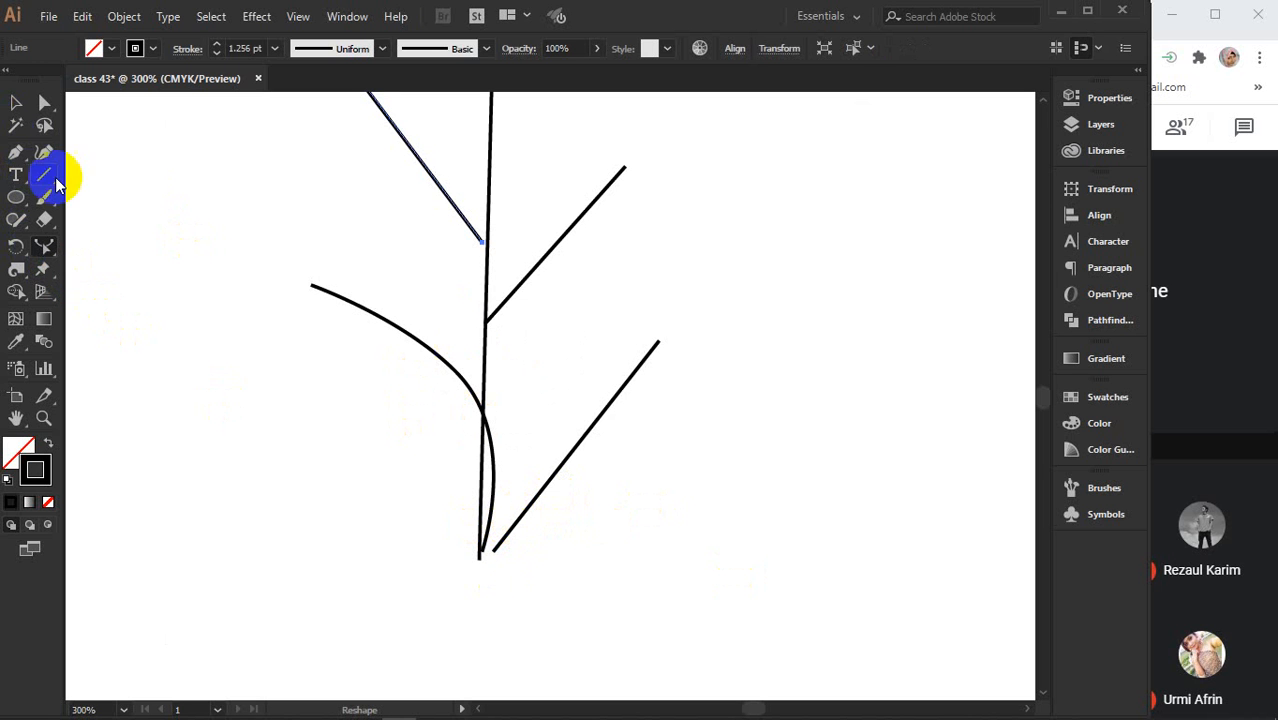
{"action": "left_click", "coordinate": [16, 102]}
{"action": "left_click_drag", "start_coordinate": [659, 553], "coordinate": [279, 225]}
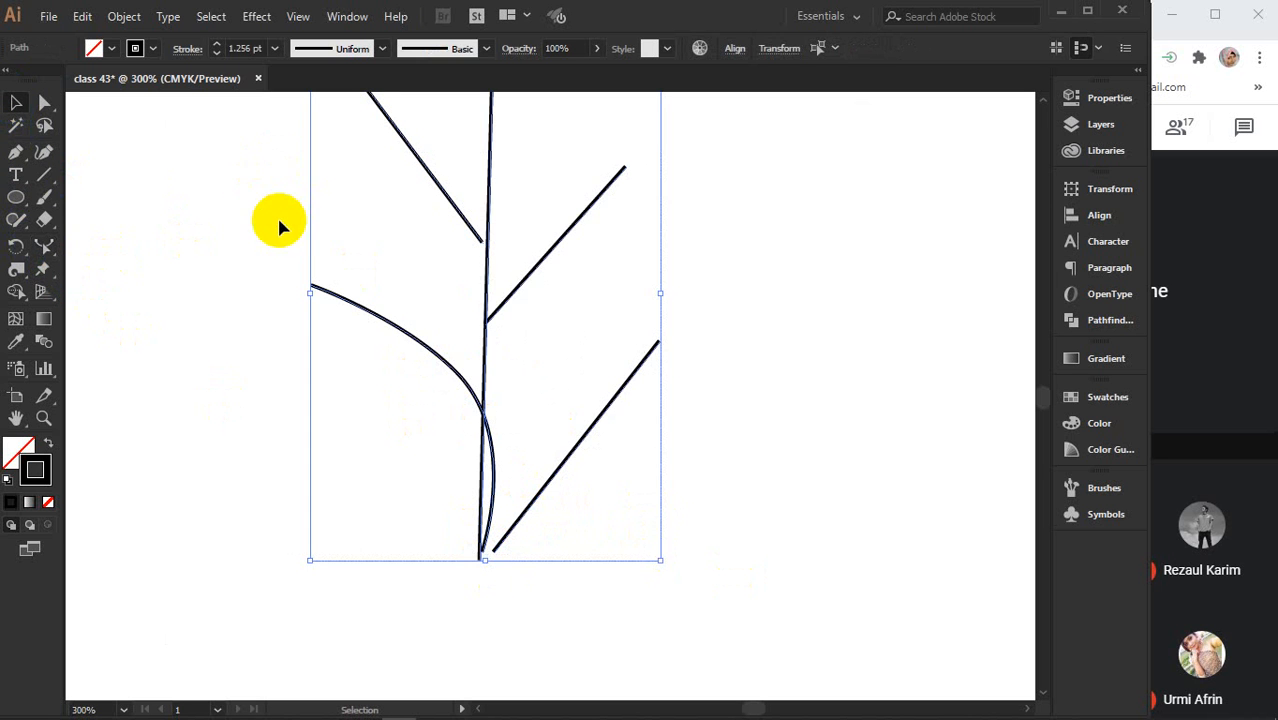
{"action": "left_click", "coordinate": [44, 245]}
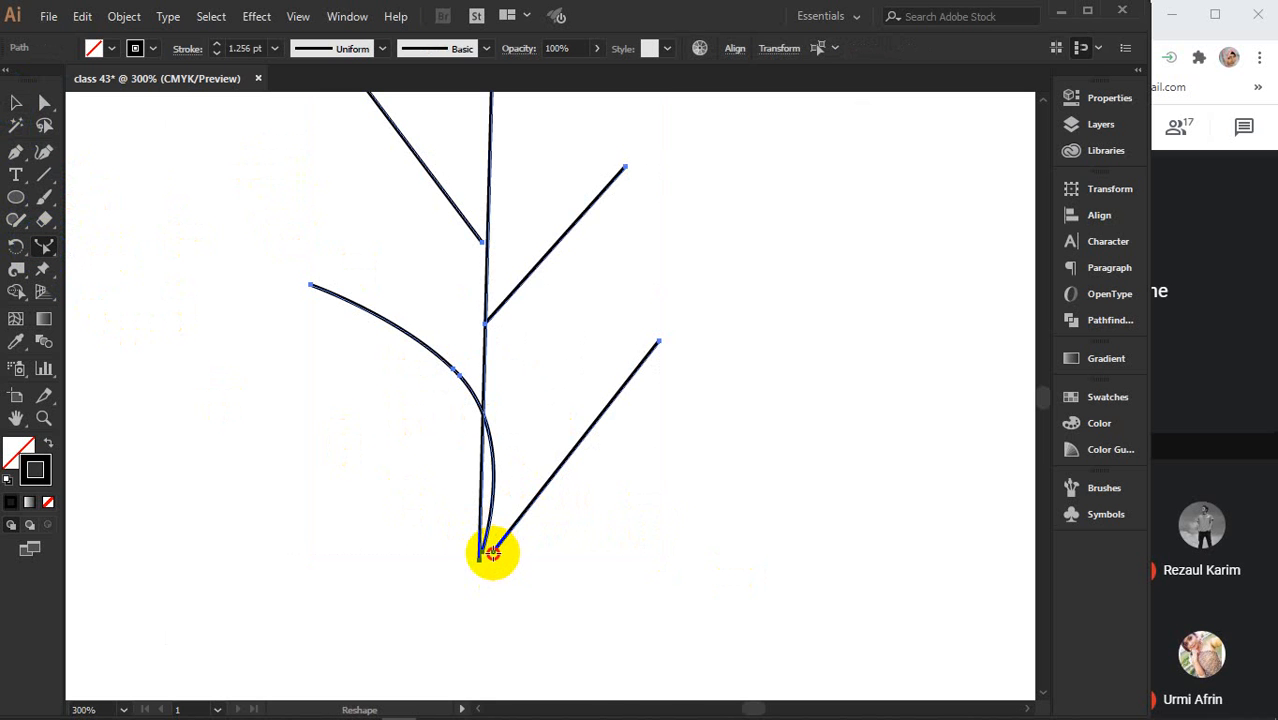
{"action": "left_click_drag", "start_coordinate": [493, 553], "coordinate": [480, 559]}
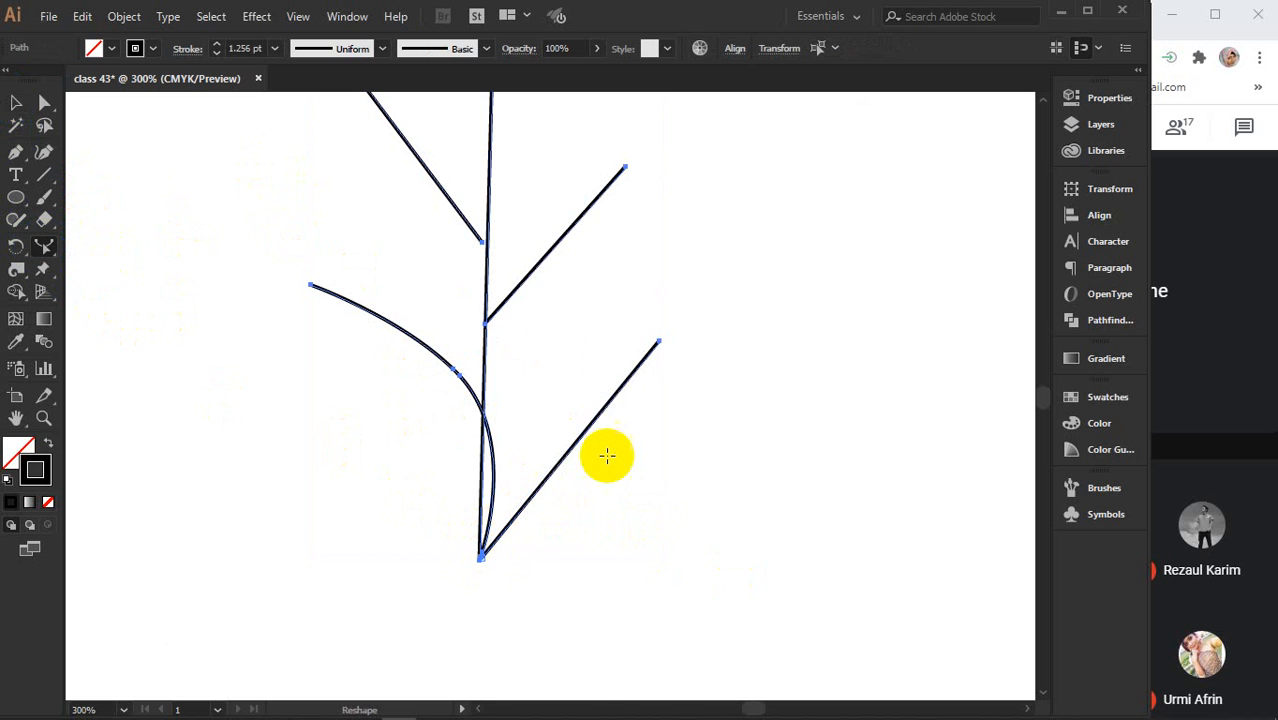
Reshape both lower branches into arcs rising from the base and the upper right branch into an S-curve.
{"action": "left_click_drag", "start_coordinate": [585, 436], "coordinate": [555, 418]}
{"action": "left_click_drag", "start_coordinate": [458, 373], "coordinate": [389, 399]}
{"action": "scroll", "coordinate": [422, 365], "scroll_direction": "up", "scroll_amount": 1}
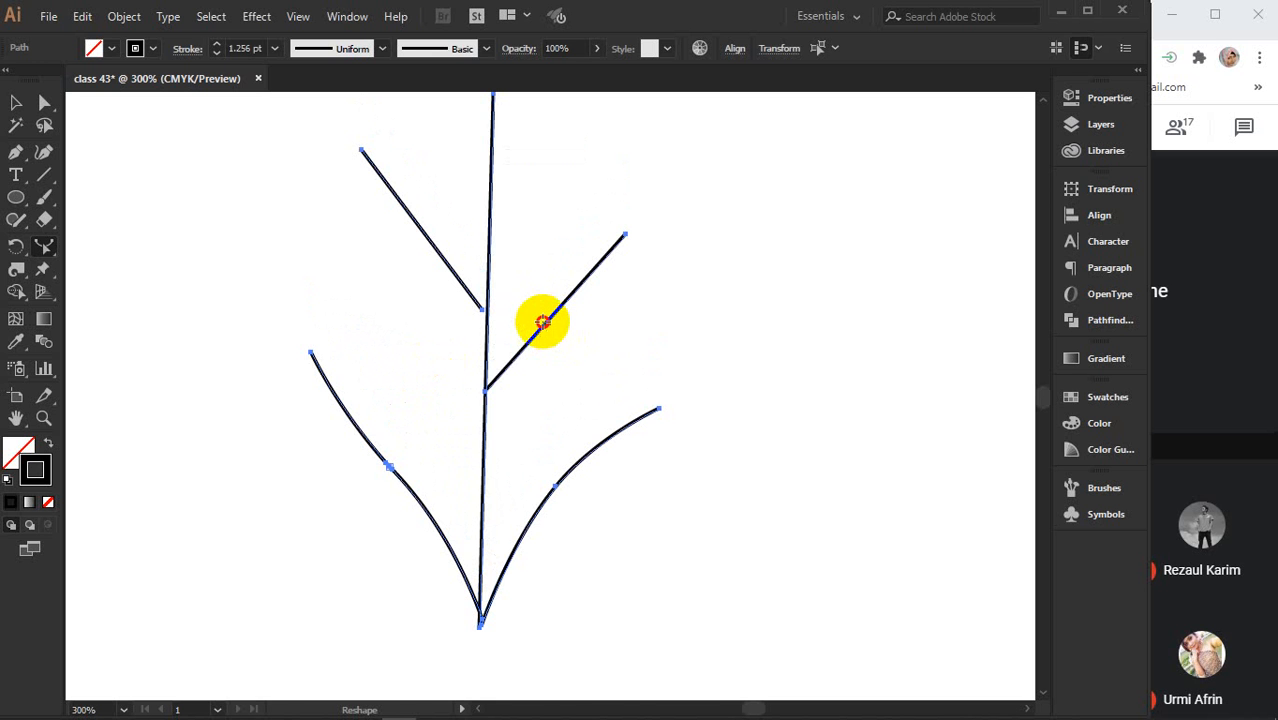
{"action": "left_click_drag", "start_coordinate": [541, 340], "coordinate": [546, 343]}
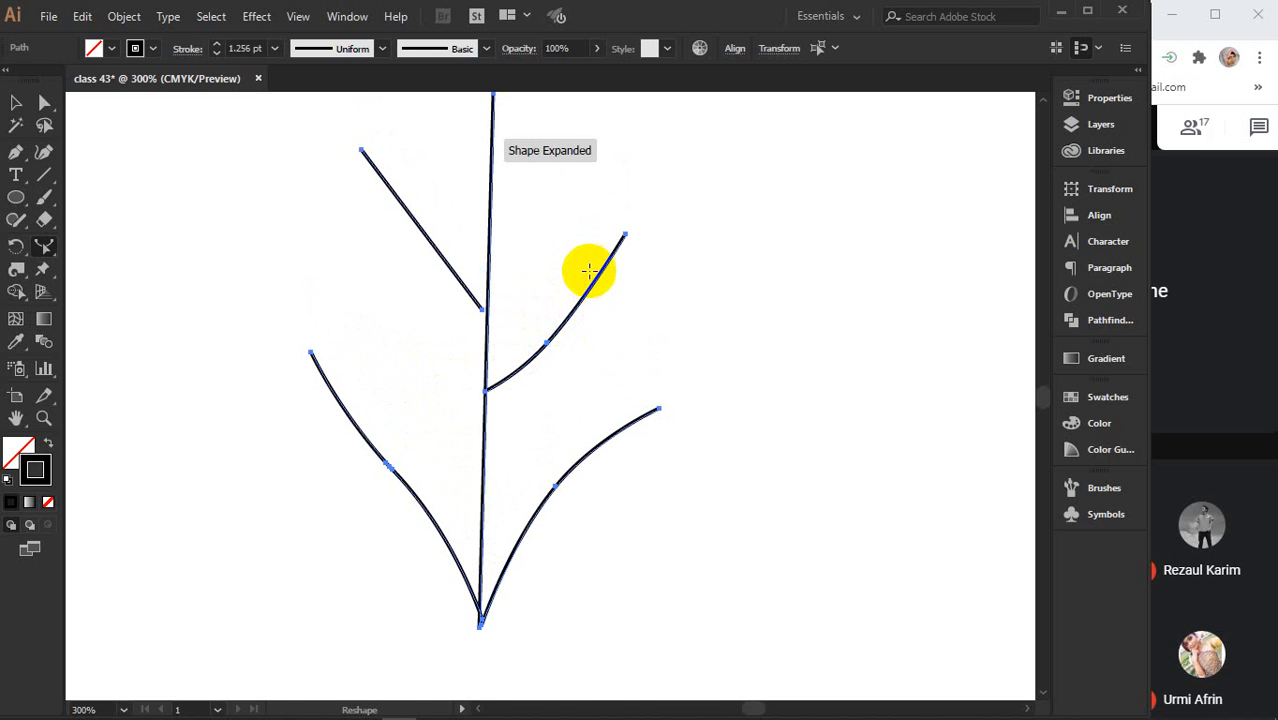
{"action": "left_click_drag", "start_coordinate": [590, 279], "coordinate": [580, 262]}
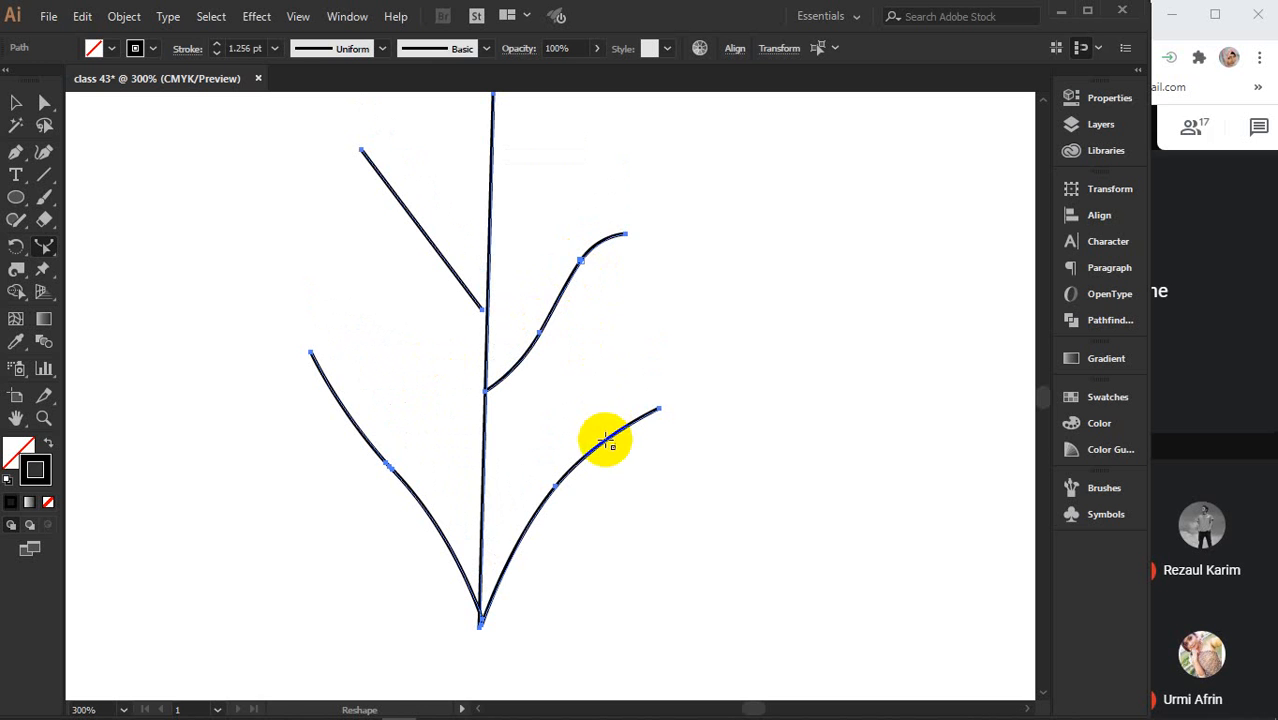
Refine the lower right branch so its tip levels off, and bend the upper left branch outward with the Reshape tool.
{"action": "left_click_drag", "start_coordinate": [614, 441], "coordinate": [602, 419]}
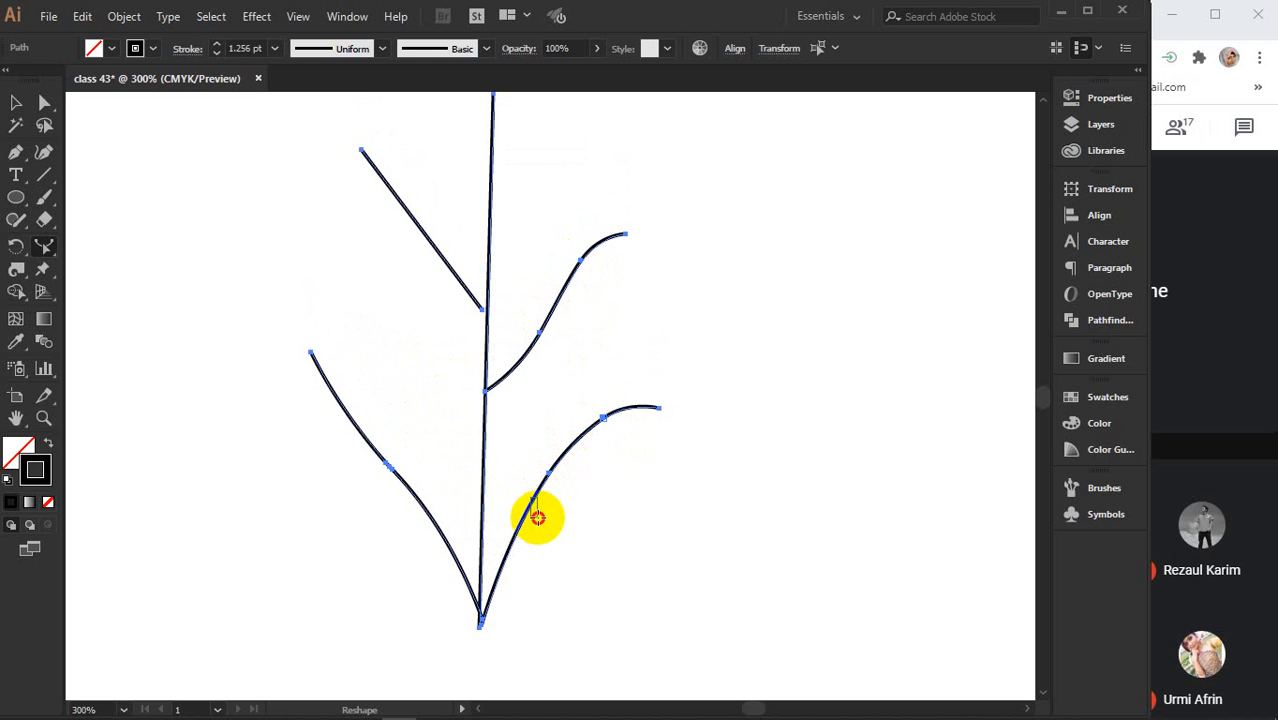
{"action": "left_click_drag", "start_coordinate": [527, 513], "coordinate": [529, 520]}
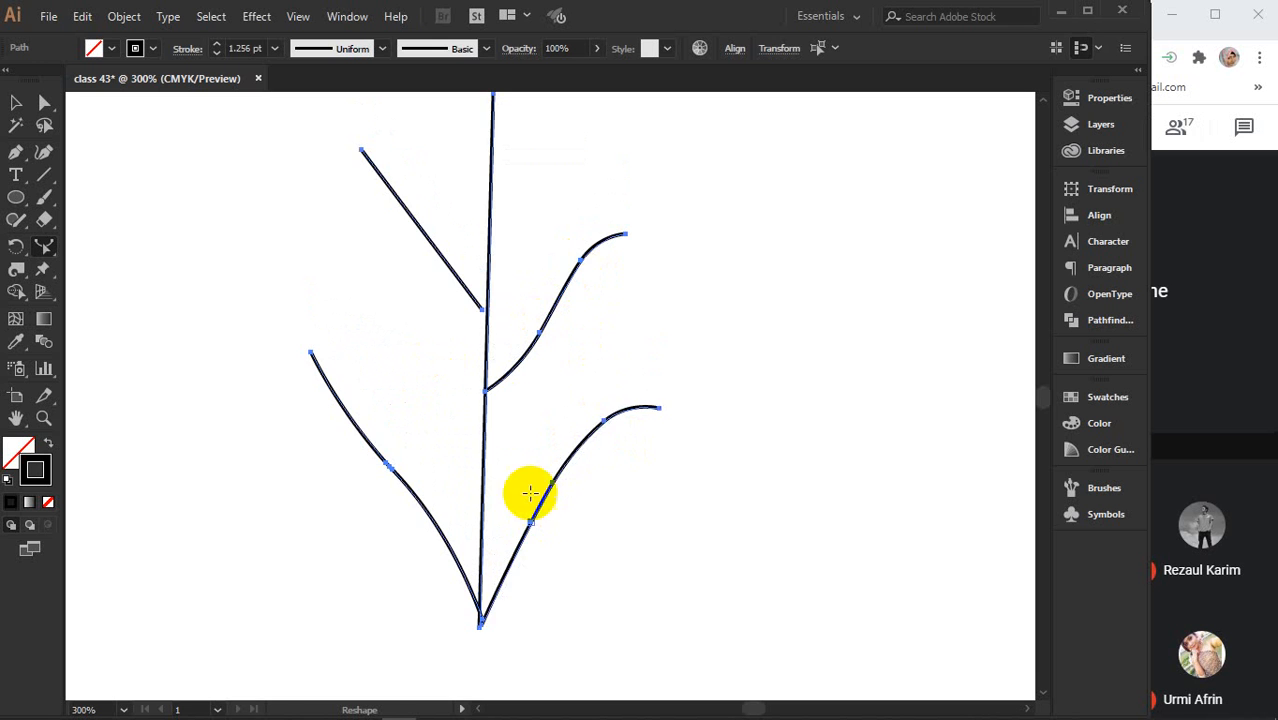
{"action": "scroll", "coordinate": [460, 290], "scroll_direction": "up", "scroll_amount": 2}
{"action": "left_click_drag", "start_coordinate": [424, 296], "coordinate": [403, 268]}
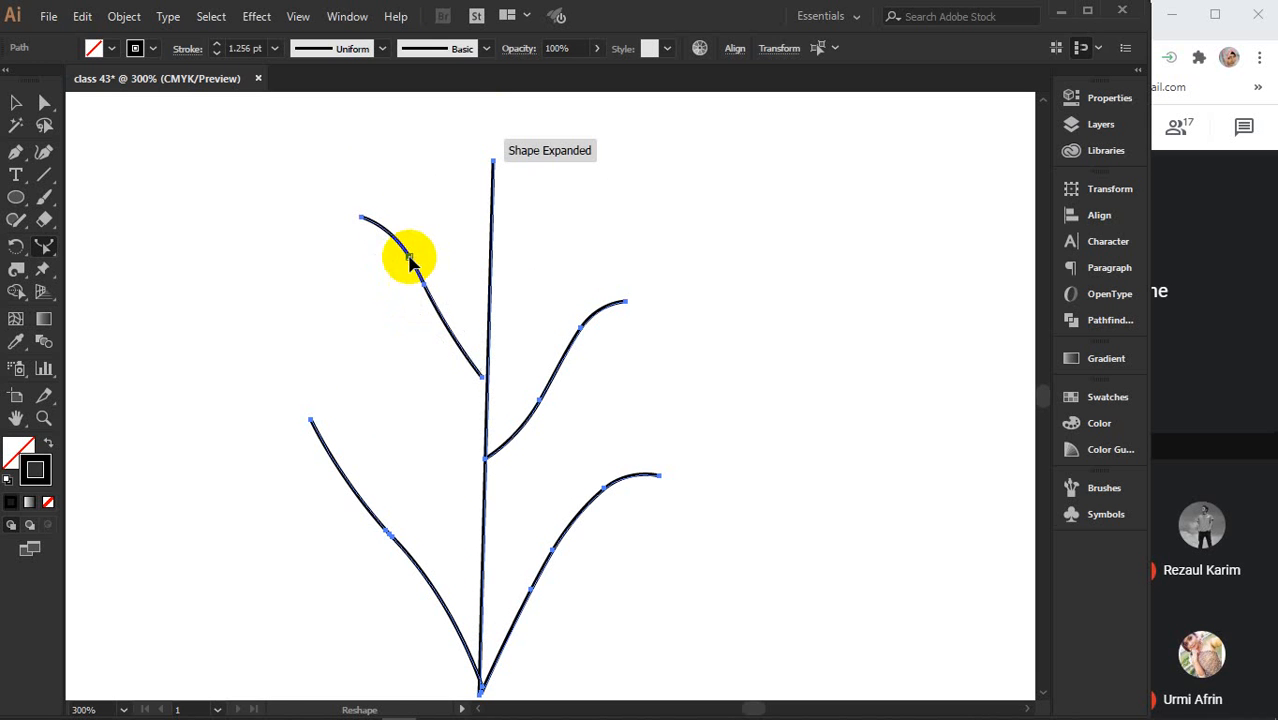
Nudge the upper left branch slightly down and to the right so its lower end meets the stem.
{"action": "left_click", "coordinate": [16, 102]}
{"action": "left_click", "coordinate": [229, 236]}
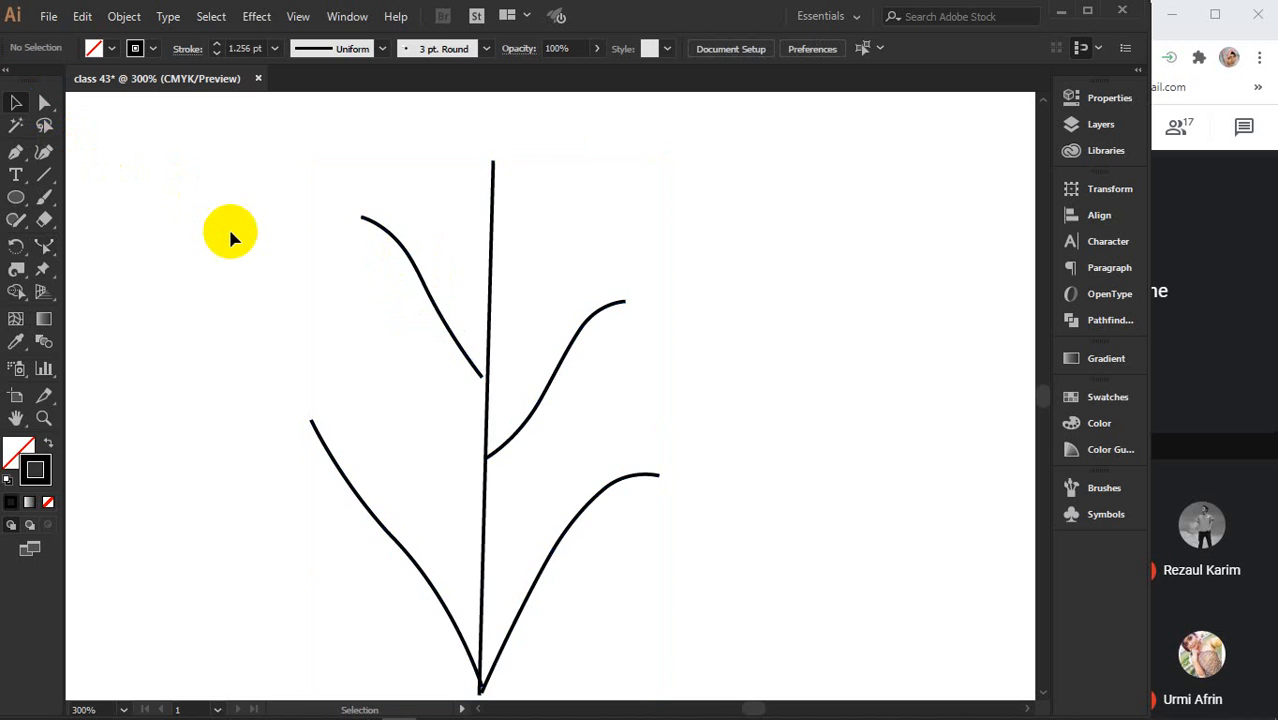
{"action": "scroll", "coordinate": [243, 239], "scroll_direction": "down", "scroll_amount": 1}
{"action": "scroll", "coordinate": [305, 263], "scroll_direction": "up", "scroll_amount": 3}
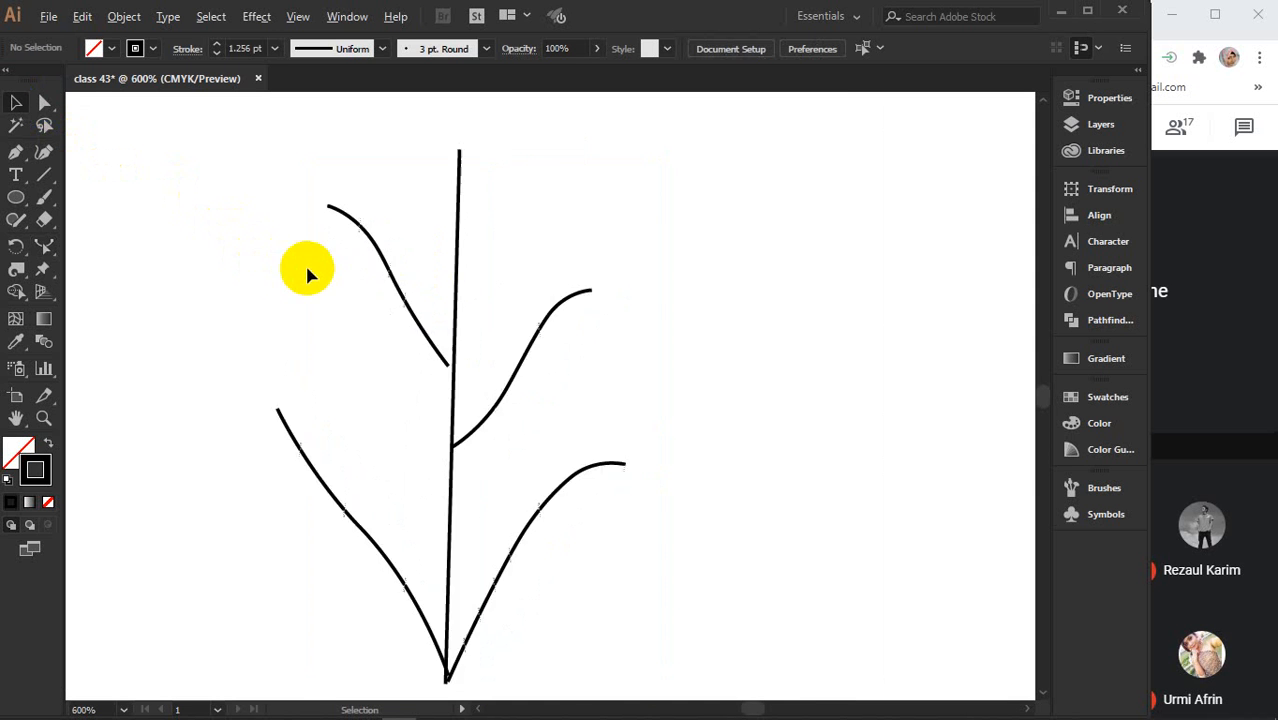
{"action": "left_click", "coordinate": [503, 333]}
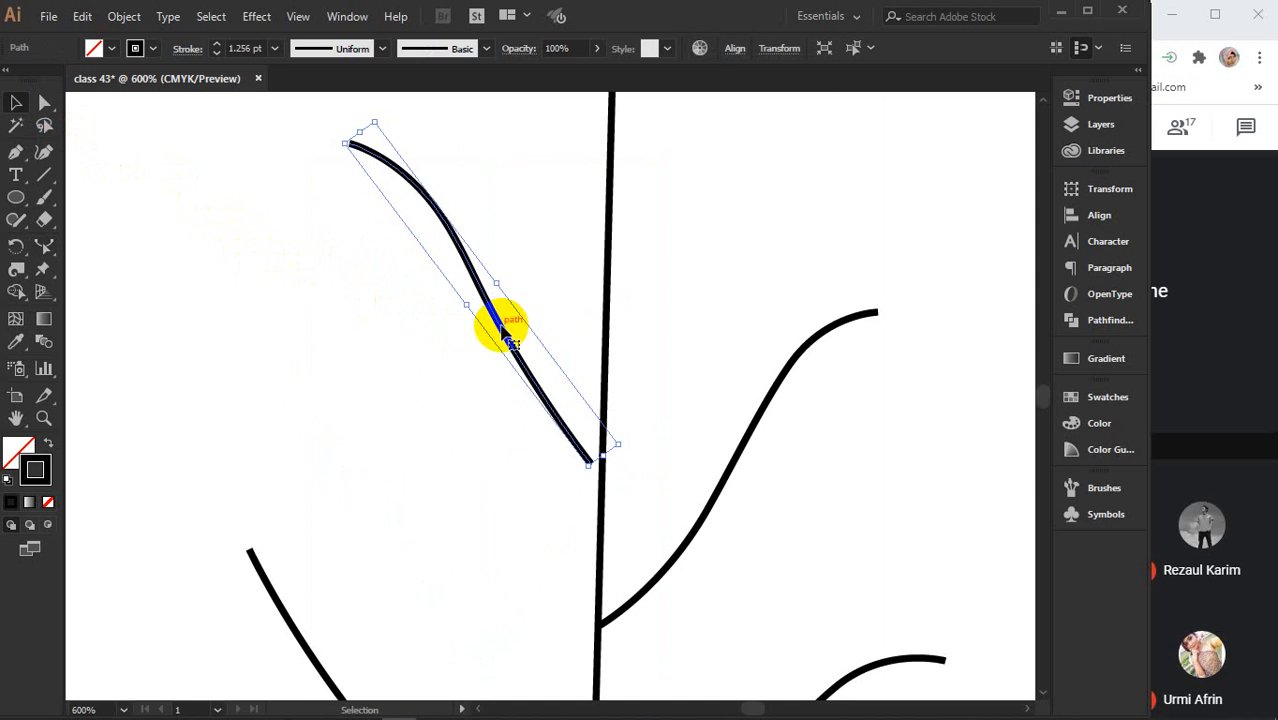
{"action": "key", "text": "Down"}
{"action": "key", "text": "Right"}
{"action": "key", "text": "Right"}
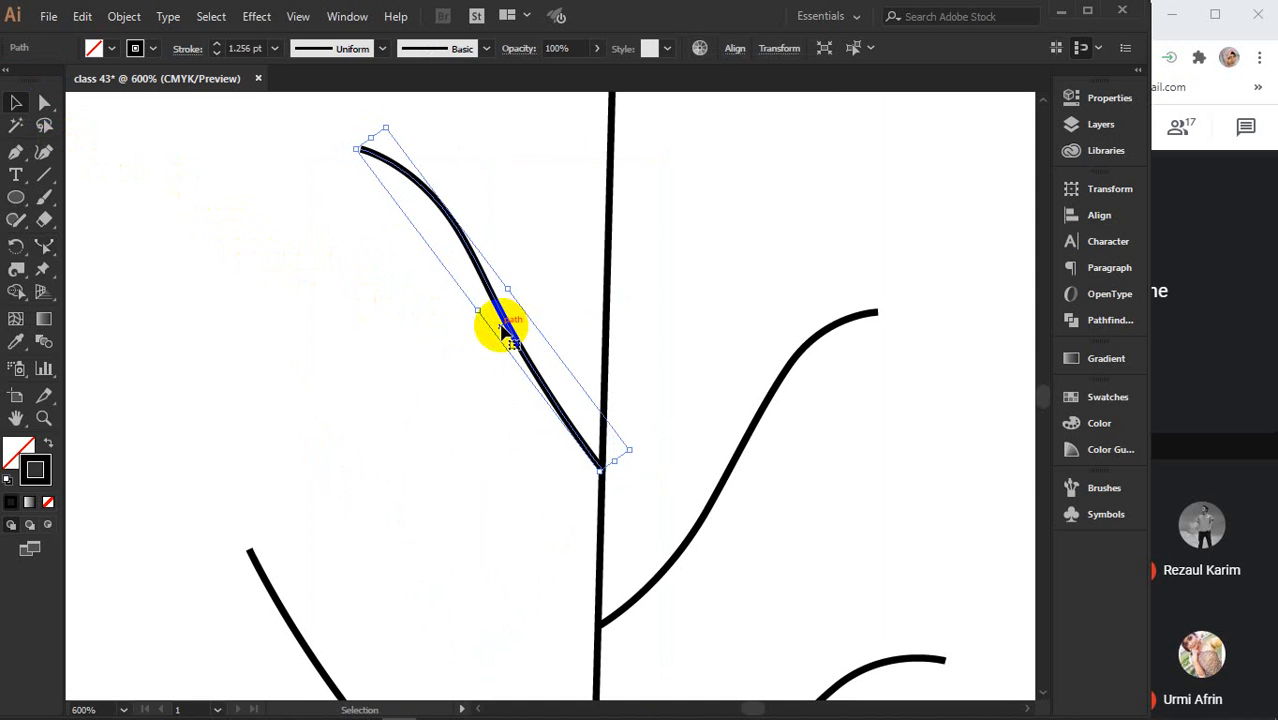
Nudge both lower branches slightly to the left so their lower ends line up with the stem's base.
{"action": "scroll", "coordinate": [503, 333], "scroll_direction": "down", "scroll_amount": 2}
{"action": "scroll", "coordinate": [499, 323], "scroll_direction": "down", "scroll_amount": 1}
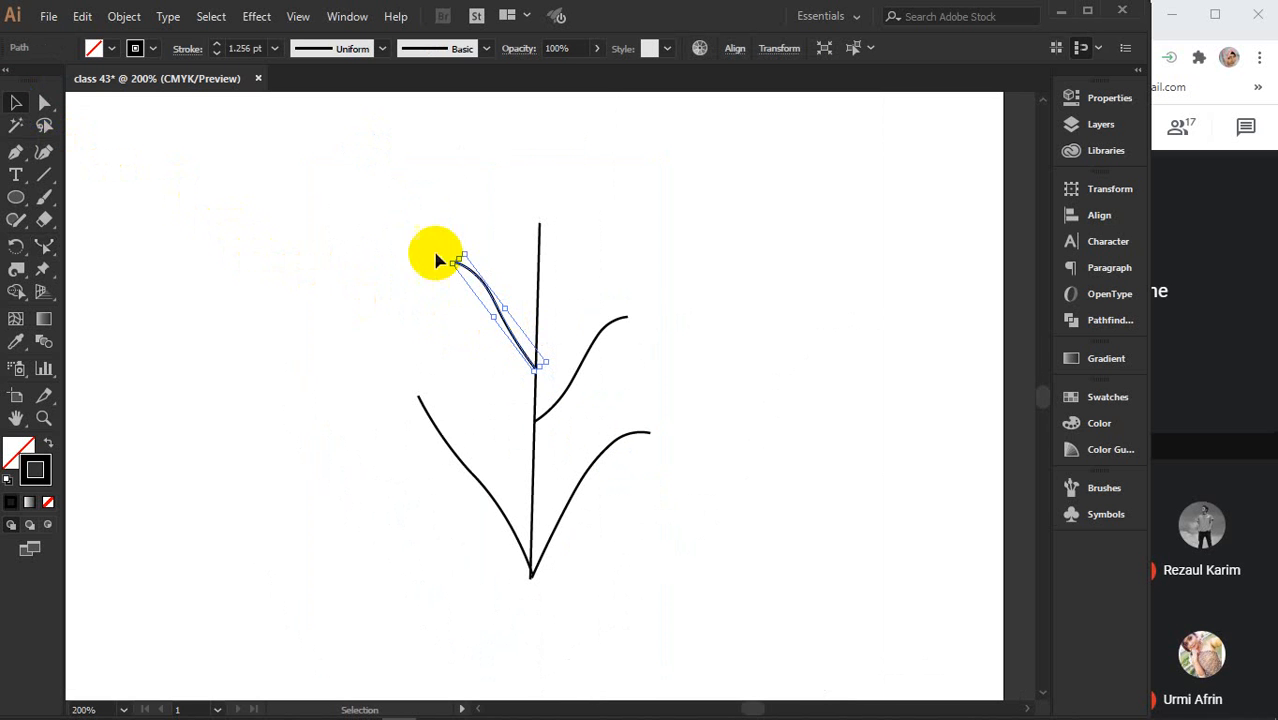
{"action": "scroll", "coordinate": [557, 588], "scroll_direction": "up", "scroll_amount": 1}
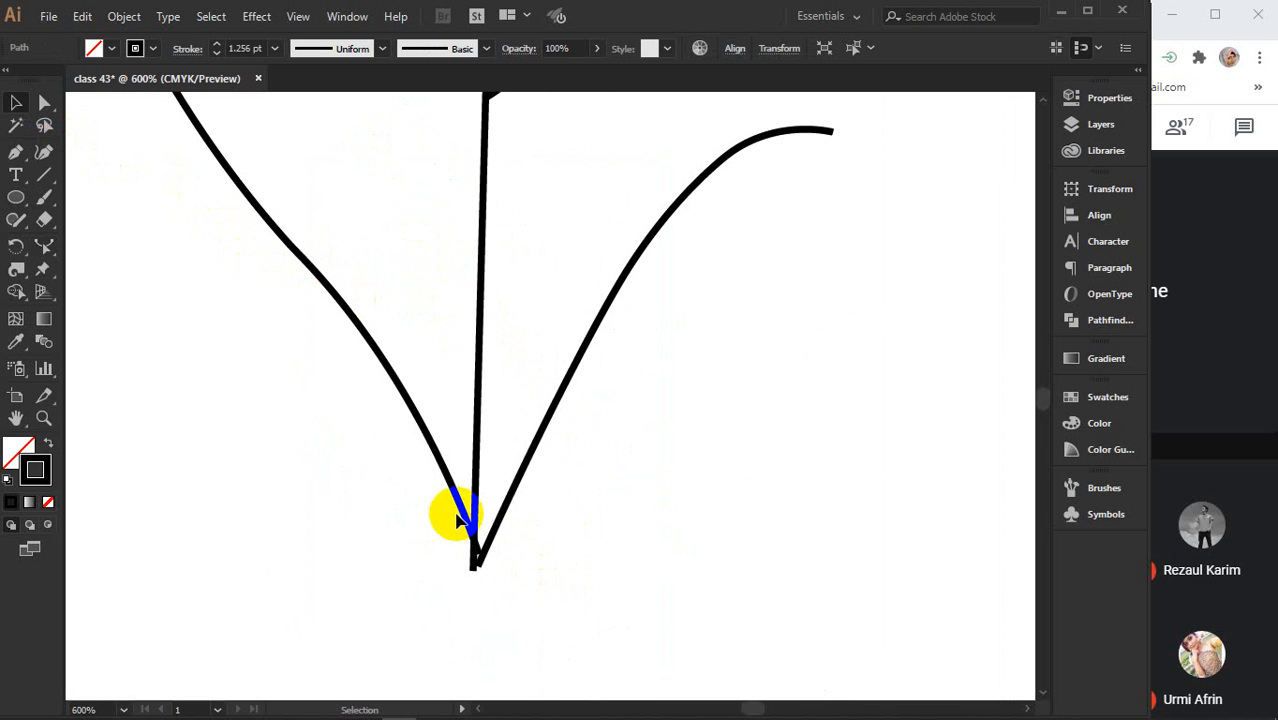
{"action": "left_click", "coordinate": [463, 516]}
{"action": "key", "text": "Left"}
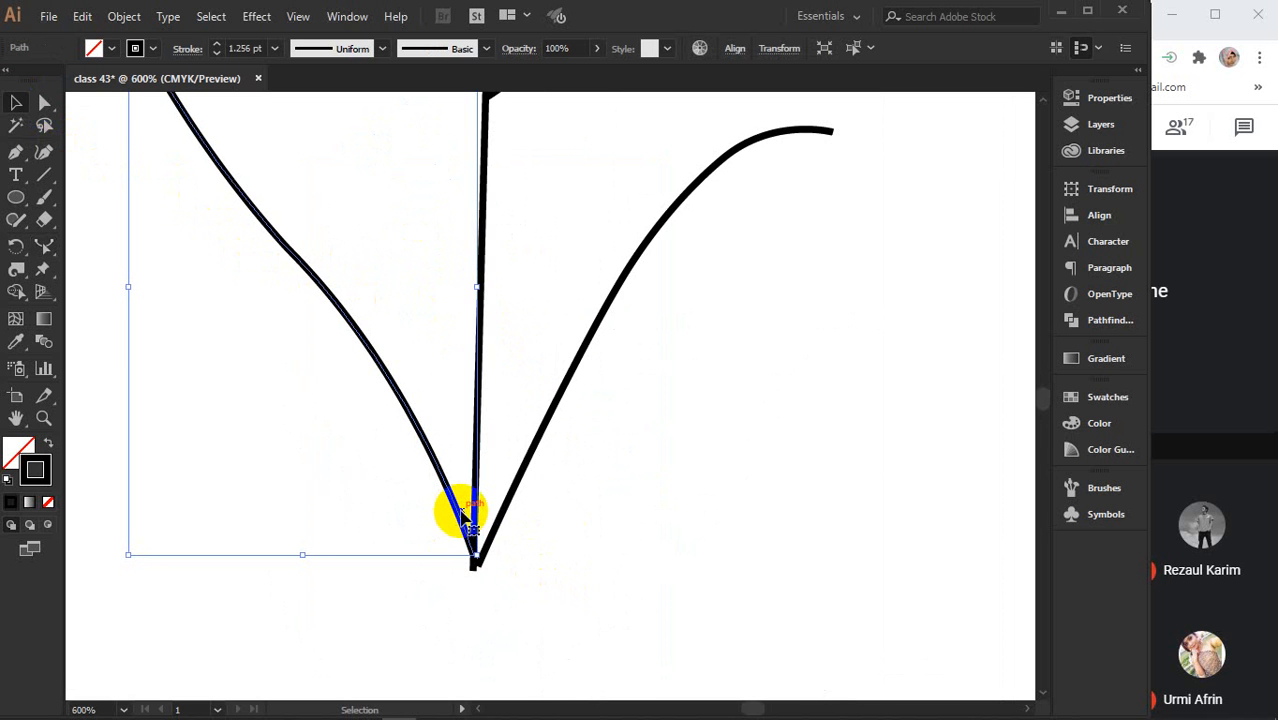
{"action": "left_click", "coordinate": [519, 487]}
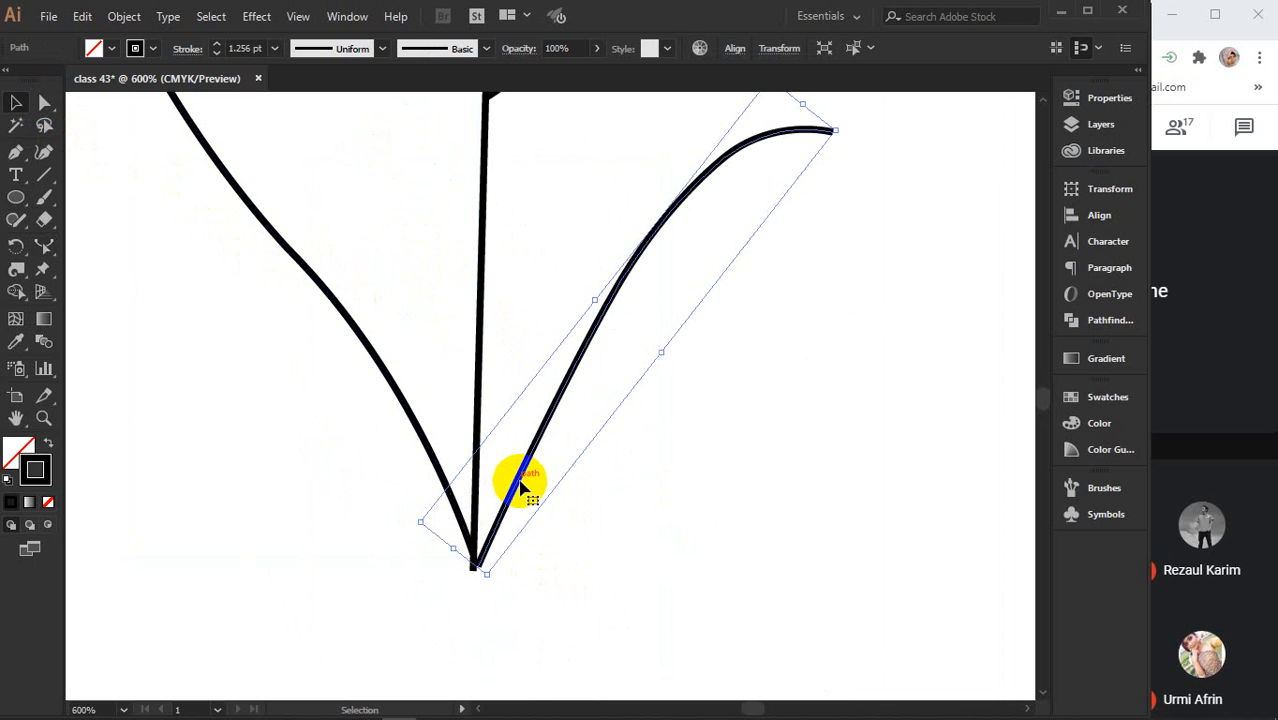
{"action": "key", "text": "Left"}
Select the whole plant and set its stroke colour to dark green, hex 114905.
{"action": "key", "text": "ctrl+minus"}
{"action": "key", "text": "ctrl+minus"}
{"action": "key", "text": "ctrl+minus"}
{"action": "key", "text": "ctrl+minus"}
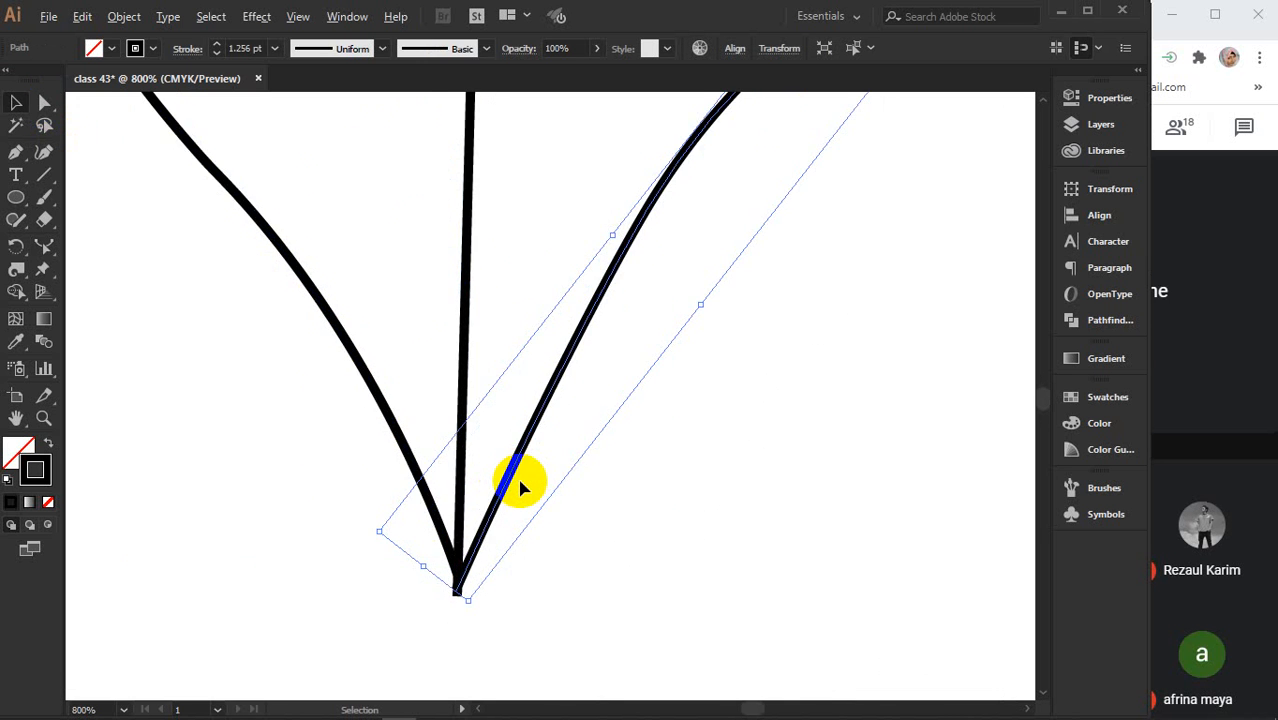
{"action": "left_click_drag", "start_coordinate": [433, 235], "coordinate": [582, 451]}
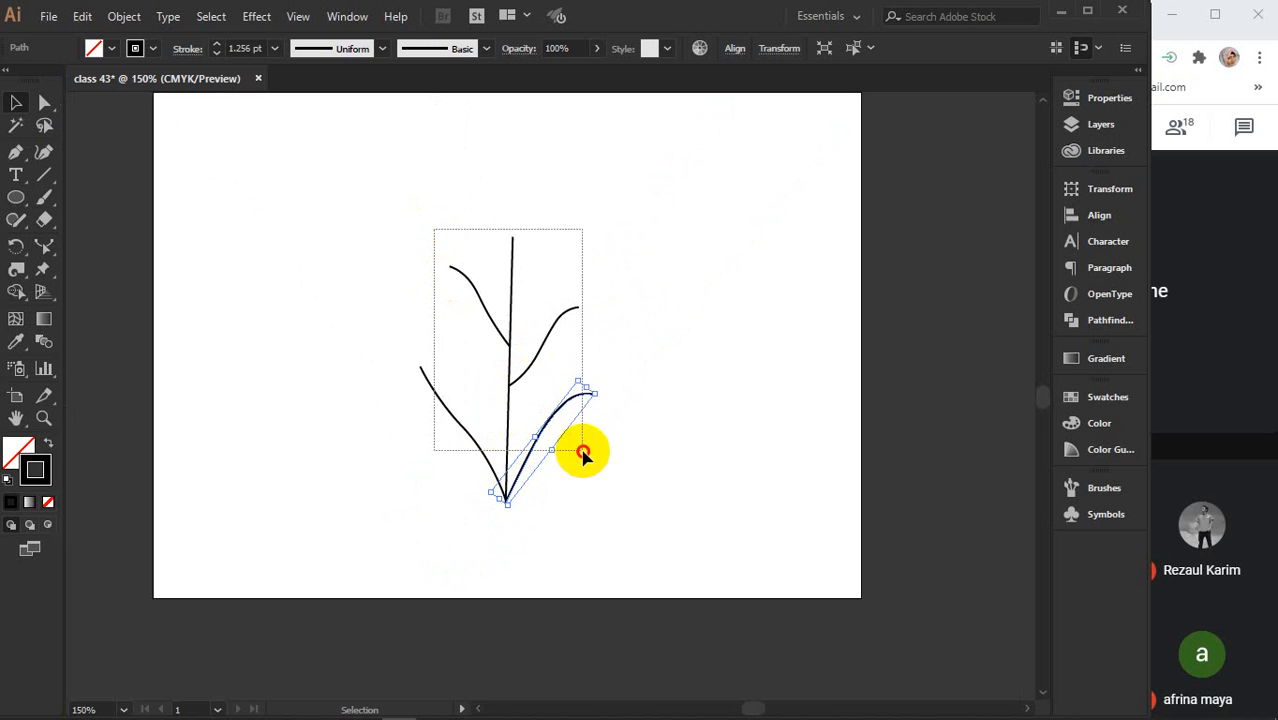
{"action": "double_click", "coordinate": [36, 470]}
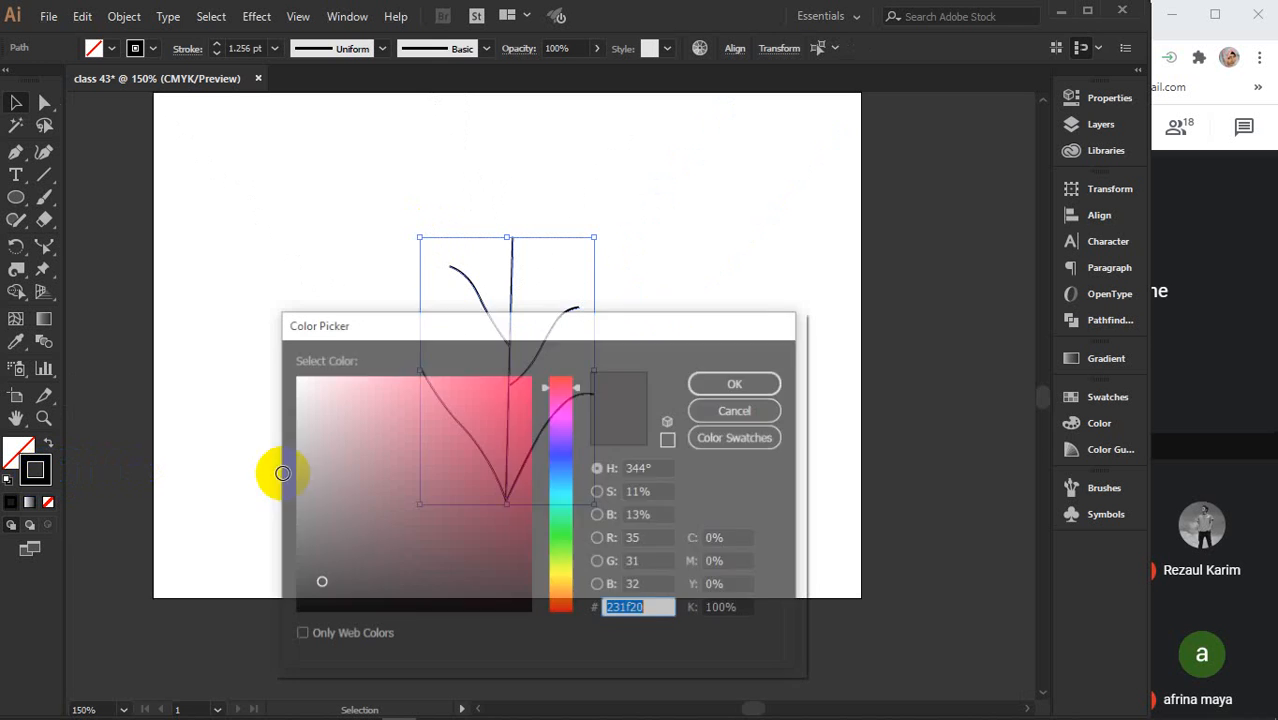
{"action": "left_click", "coordinate": [561, 540]}
{"action": "left_click", "coordinate": [516, 539]}
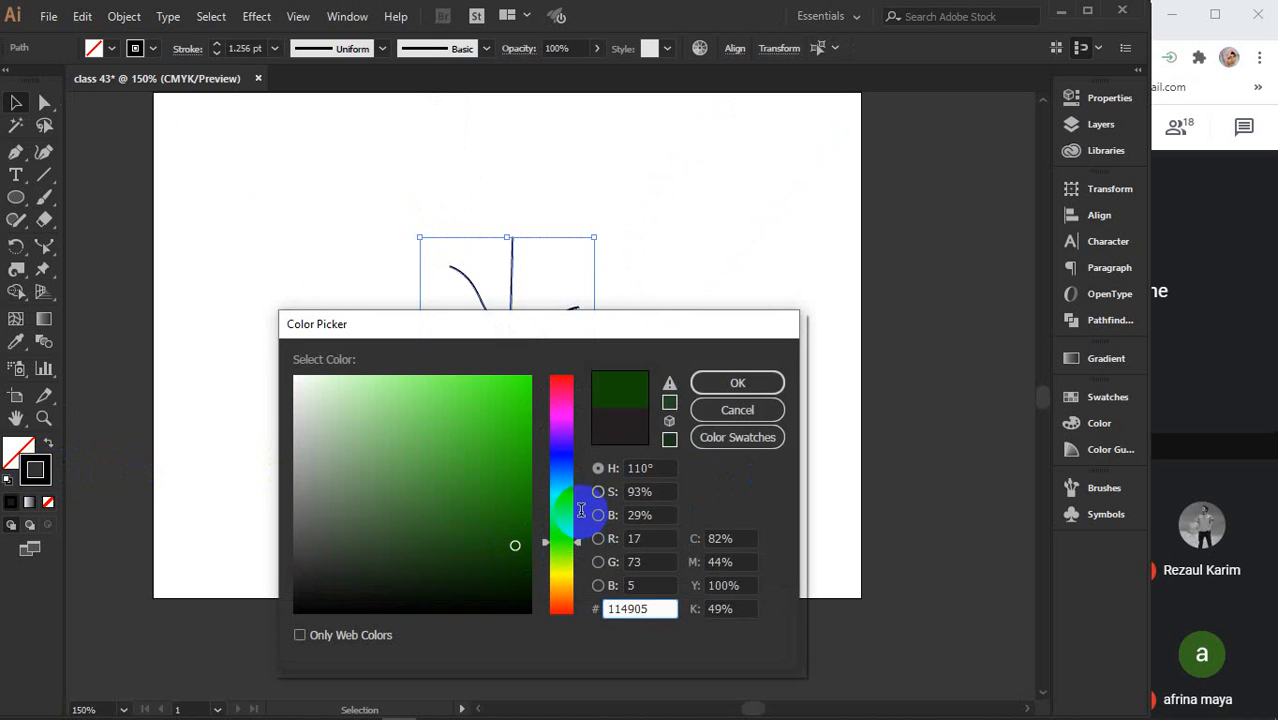
{"action": "left_click", "coordinate": [737, 383]}
{"action": "left_click", "coordinate": [664, 274]}
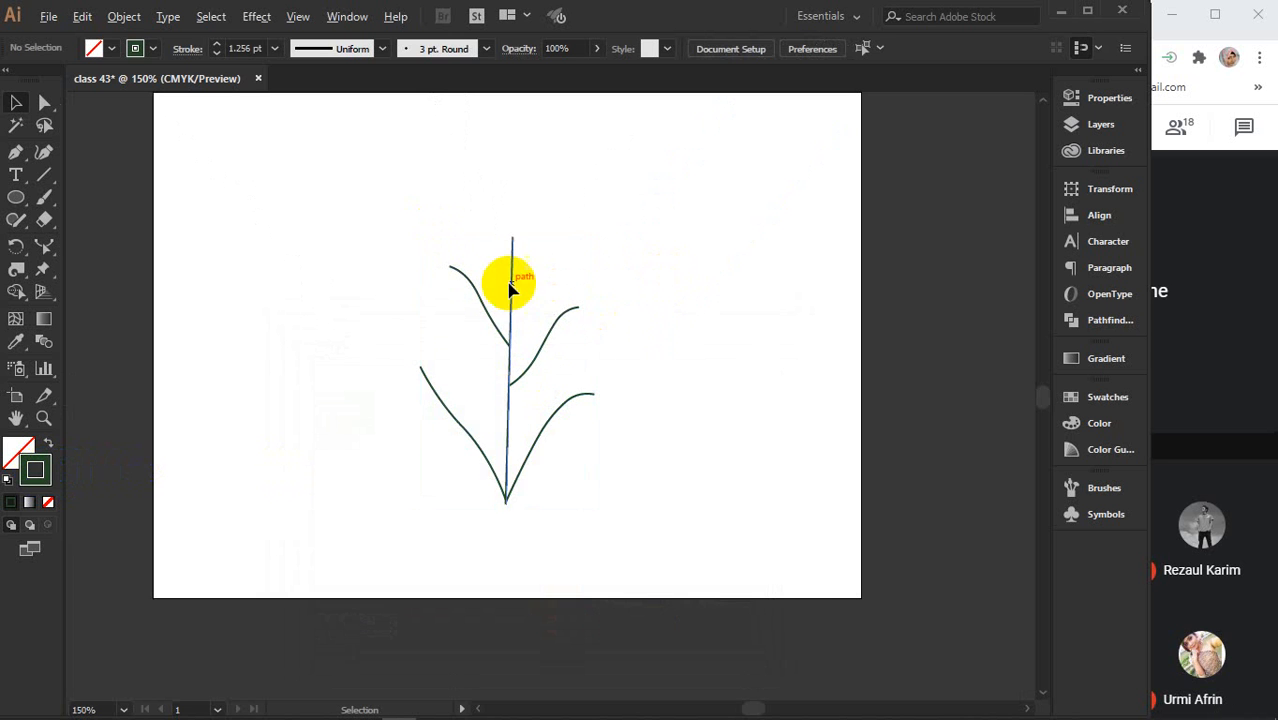
Select the plant and curl the tips of both upper branches into spirals with the Twirl tool.
{"action": "scroll", "coordinate": [494, 277], "scroll_direction": "up", "scroll_amount": 2}
{"action": "mouse_move", "coordinate": [300, 196]}
{"action": "left_mouse_down"}
{"action": "mouse_move", "coordinate": [491, 423]}
{"action": "mouse_move", "coordinate": [742, 622]}
{"action": "mouse_move", "coordinate": [765, 695]}
{"action": "left_mouse_up"}
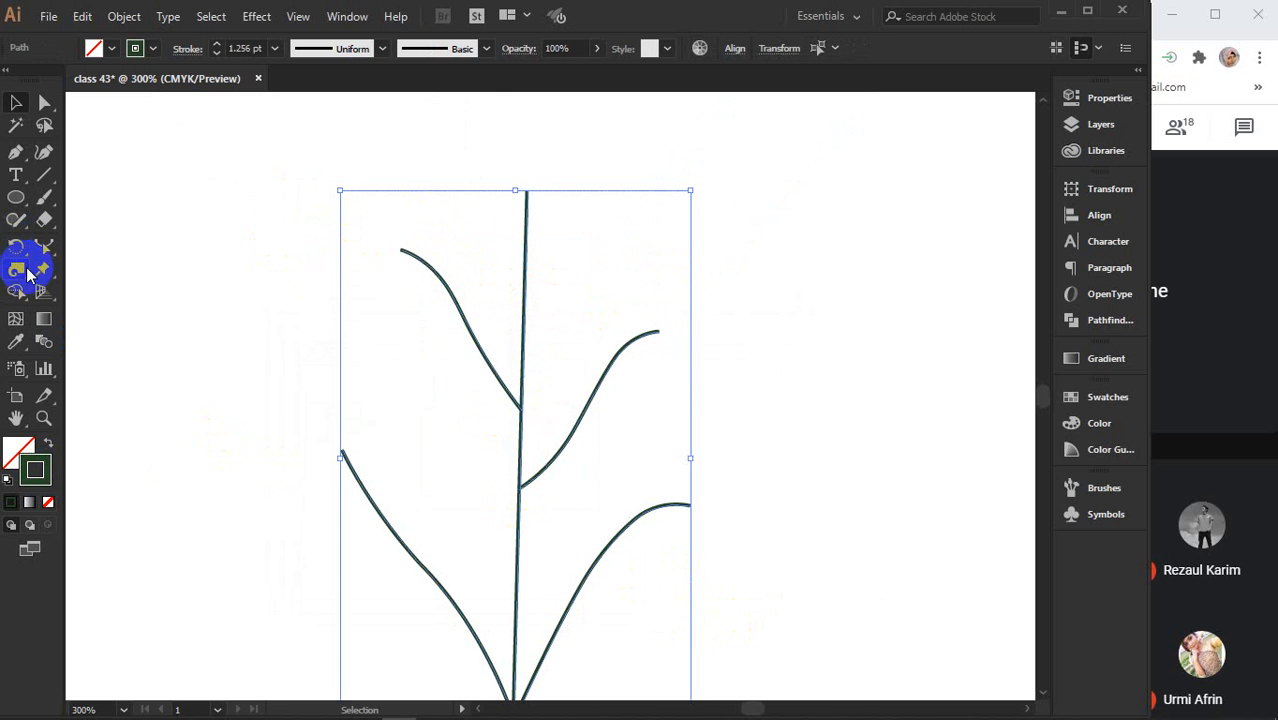
{"action": "left_click", "coordinate": [27, 271]}
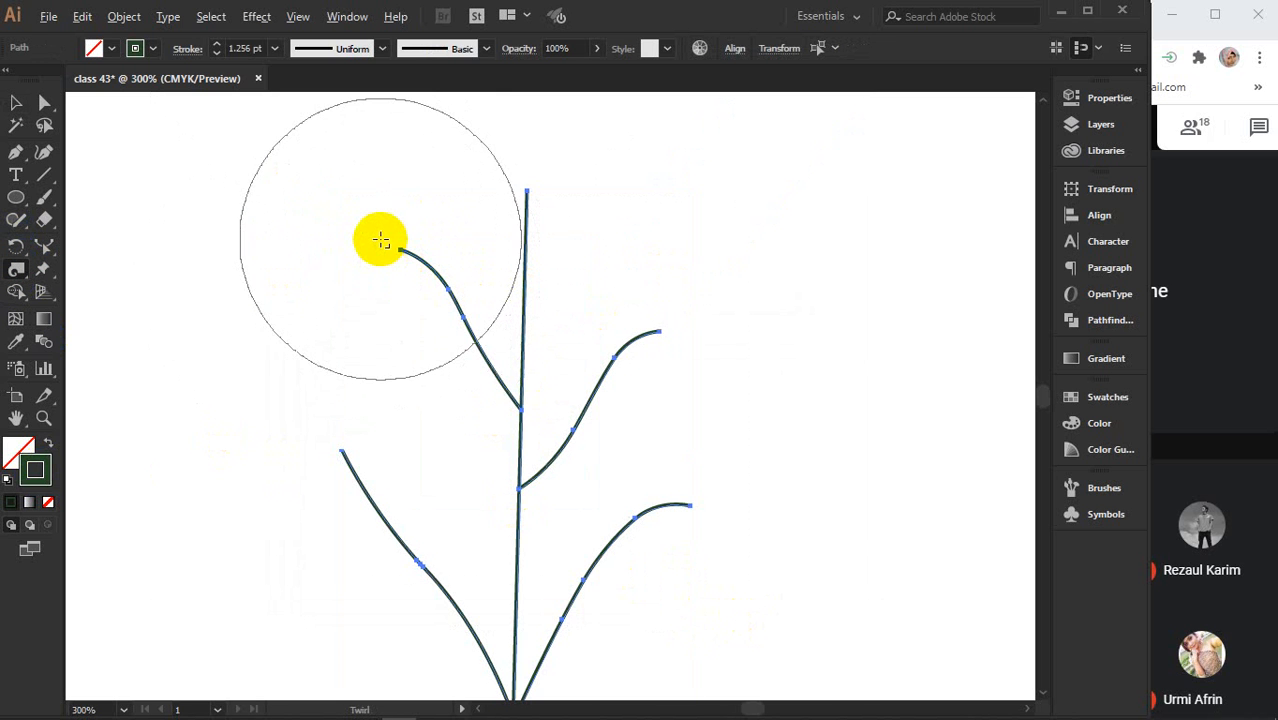
{"action": "scroll", "coordinate": [381, 240], "scroll_direction": "down", "scroll_amount": 2}
{"action": "left_click_drag", "start_coordinate": [382, 237], "coordinate": [357, 240]}
{"action": "left_click_drag", "start_coordinate": [508, 271], "coordinate": [570, 274]}
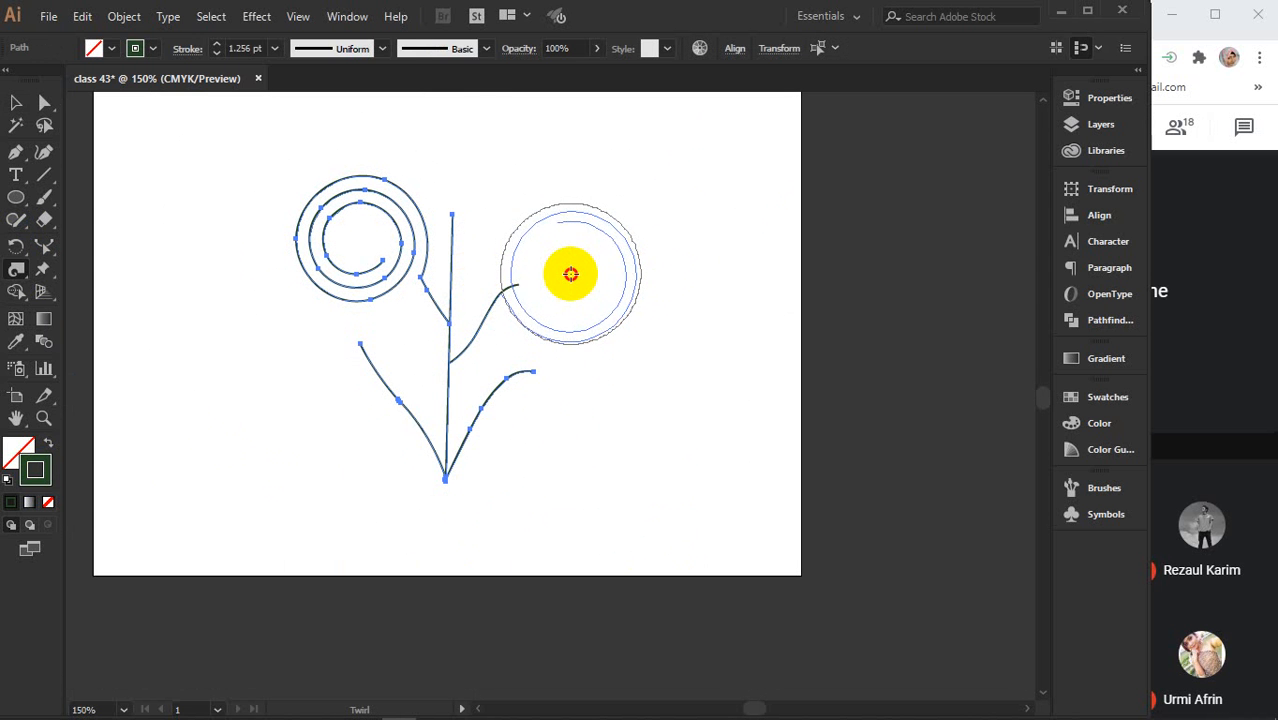
{"action": "left_click_drag", "start_coordinate": [570, 274], "coordinate": [570, 276]}
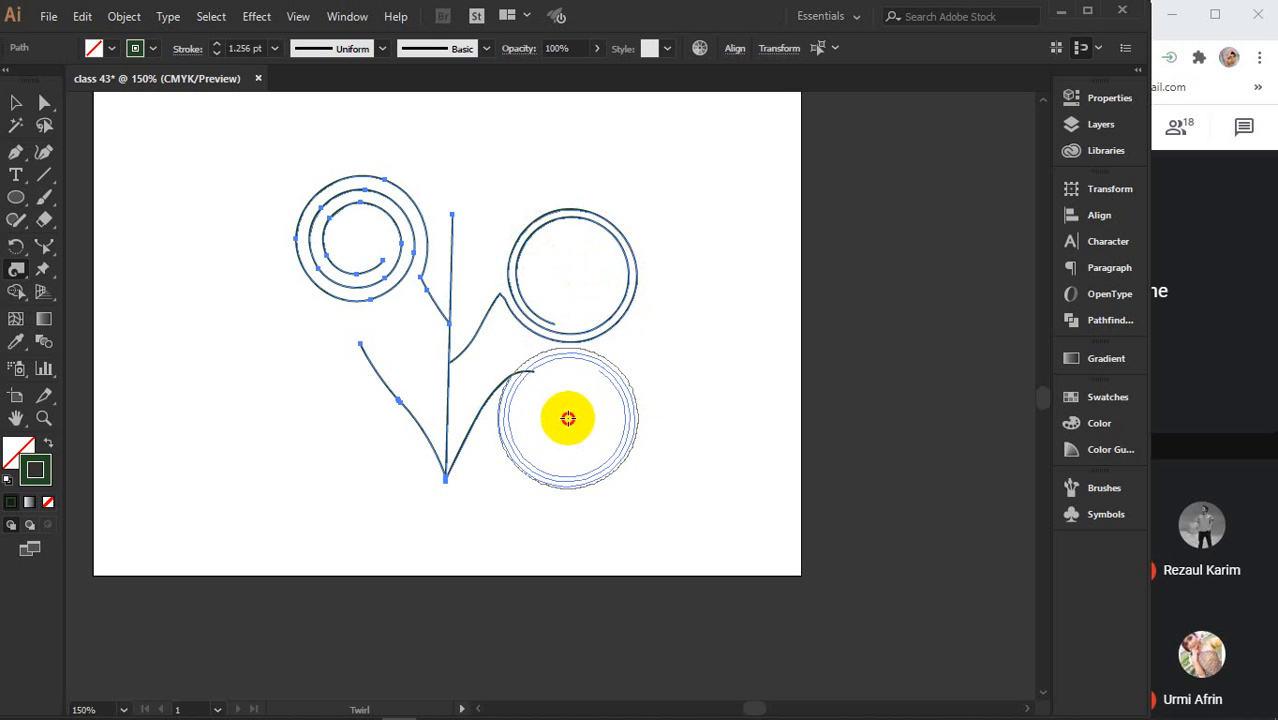
Twirl the tips of both lower branches and the top of the stem into circular spirals, and deselect the plant.
{"action": "left_click_drag", "start_coordinate": [568, 418], "coordinate": [568, 418]}
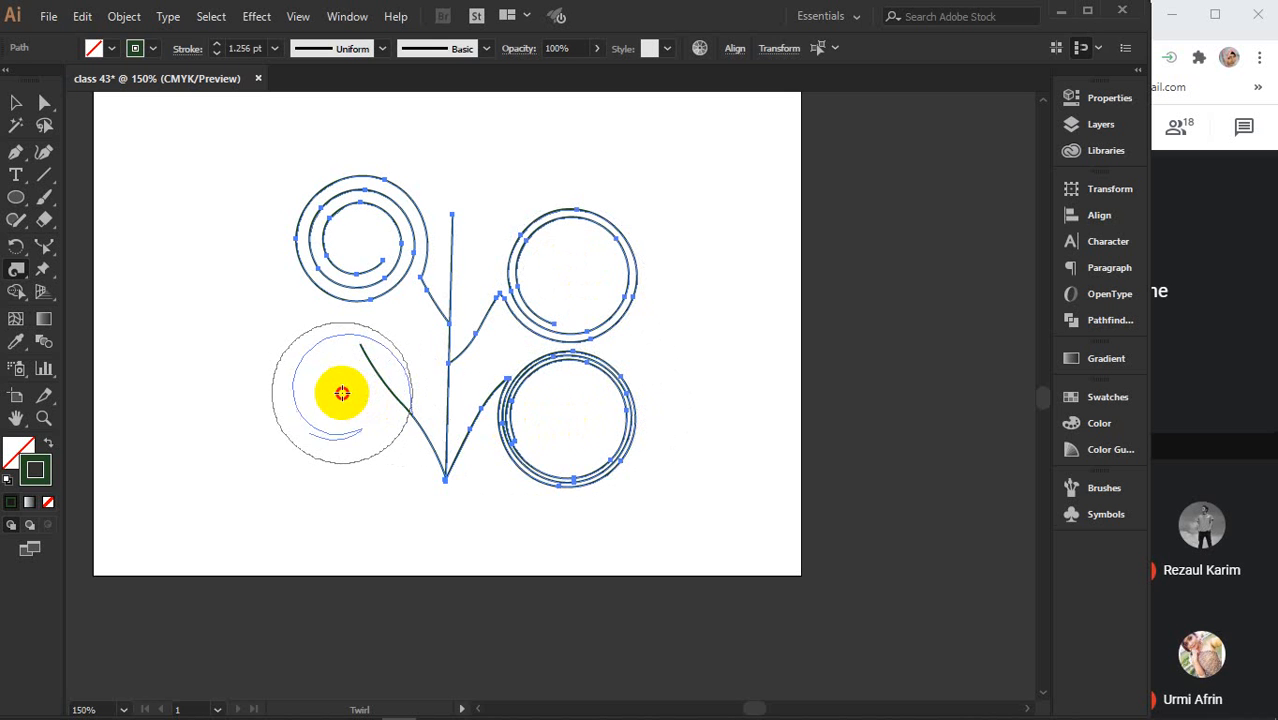
{"action": "left_click_drag", "start_coordinate": [342, 393], "coordinate": [342, 393]}
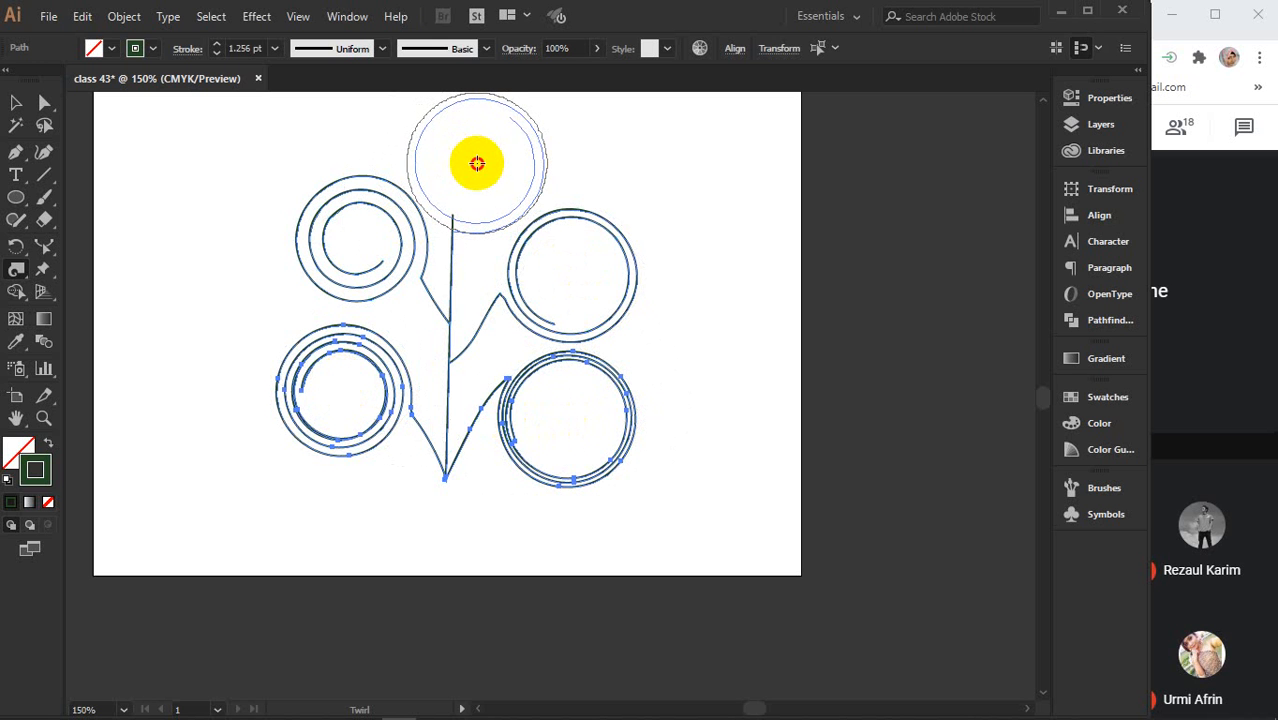
{"action": "left_click_drag", "start_coordinate": [477, 163], "coordinate": [477, 163]}
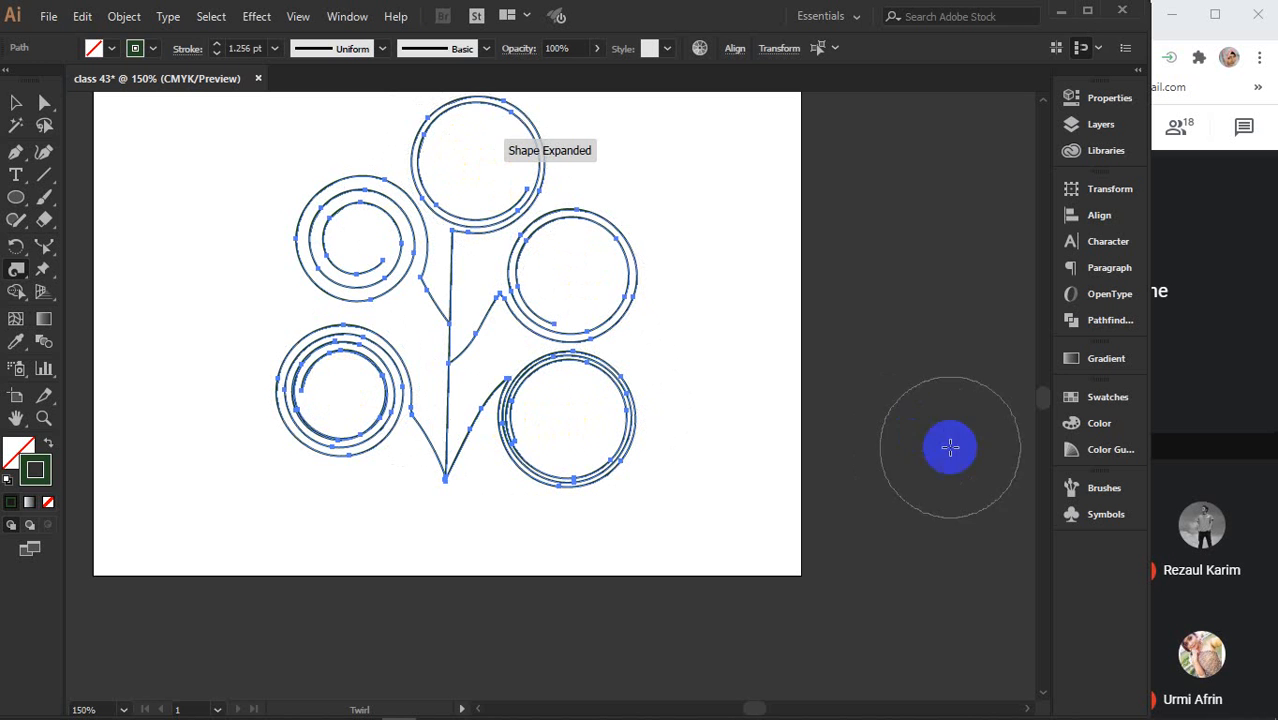
{"action": "left_click", "coordinate": [137, 250]}
{"action": "left_click", "coordinate": [16, 104]}
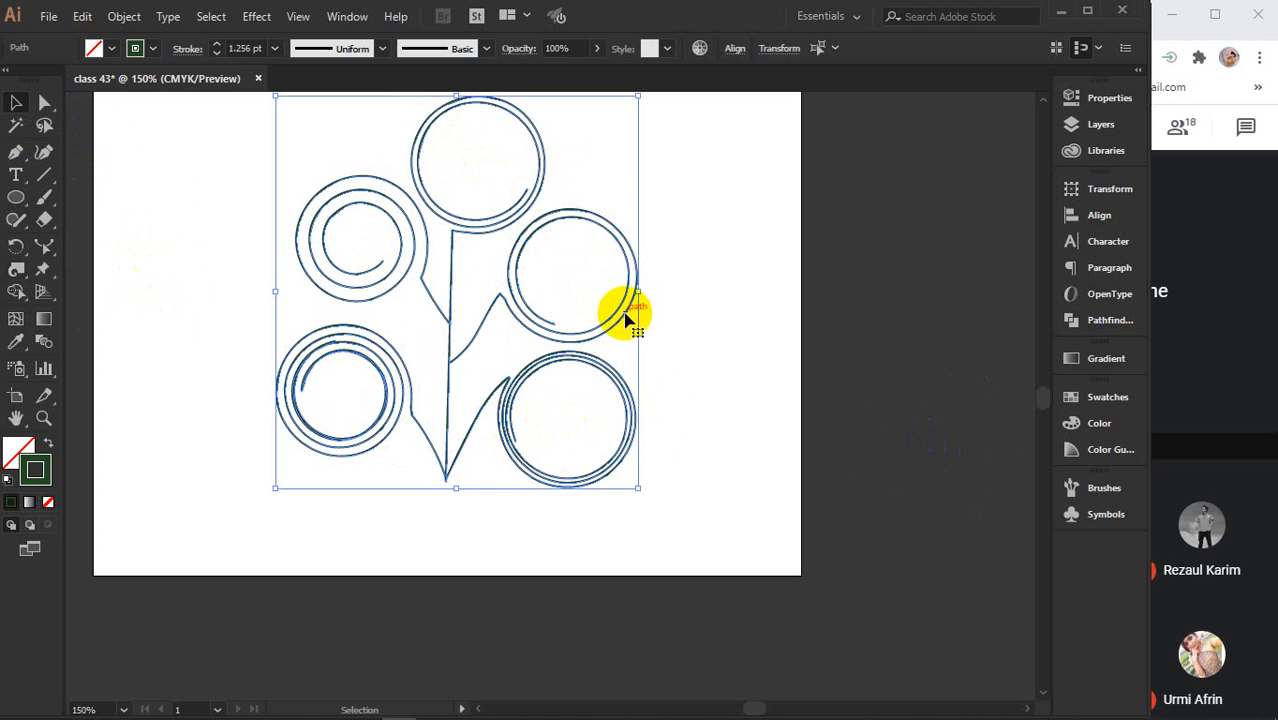
{"action": "left_click", "coordinate": [718, 320]}
{"action": "scroll", "coordinate": [757, 341], "scroll_direction": "up", "scroll_amount": 2}
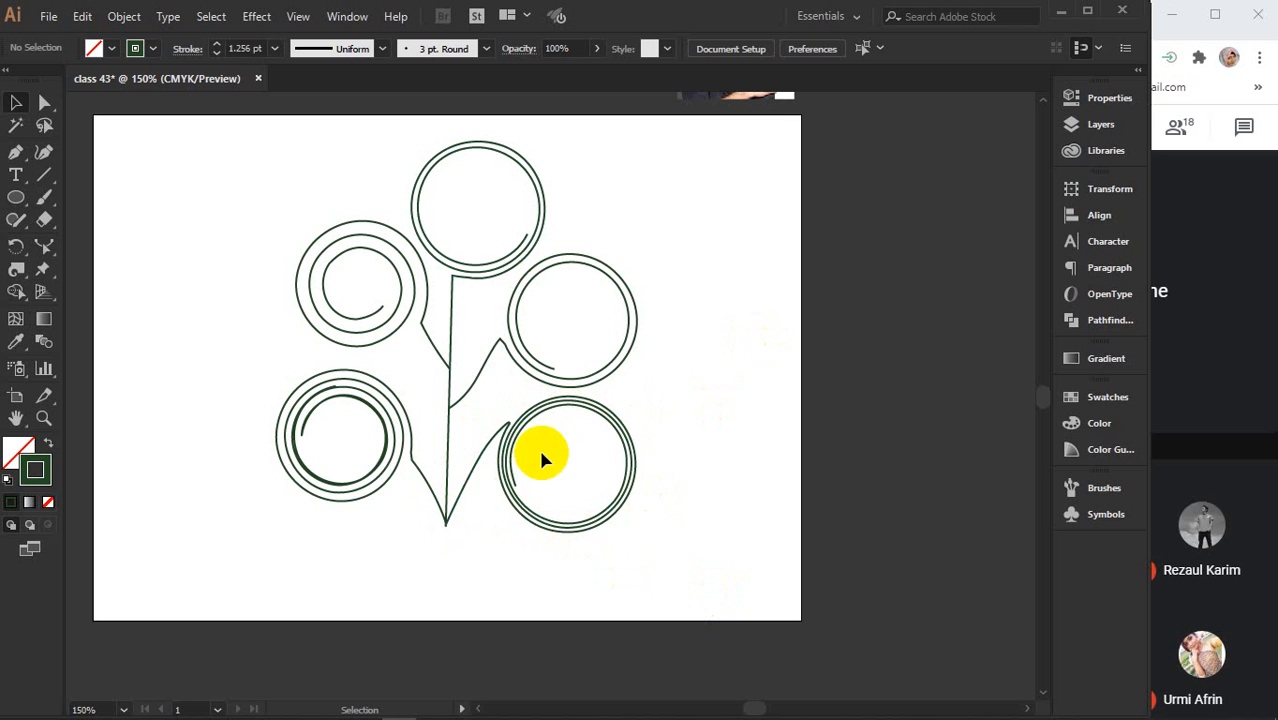
Twirl repeatedly across the spirals and the upper stem to merge them into a dense mass of overlapping swirls.
{"action": "left_click", "coordinate": [16, 269]}
{"action": "left_click_drag", "start_coordinate": [328, 363], "coordinate": [325, 345]}
{"action": "mouse_move", "coordinate": [419, 218]}
{"action": "left_mouse_down"}
{"action": "mouse_move", "coordinate": [371, 234]}
{"action": "mouse_move", "coordinate": [377, 243]}
{"action": "left_mouse_up"}
{"action": "left_click_drag", "start_coordinate": [559, 234], "coordinate": [559, 238]}
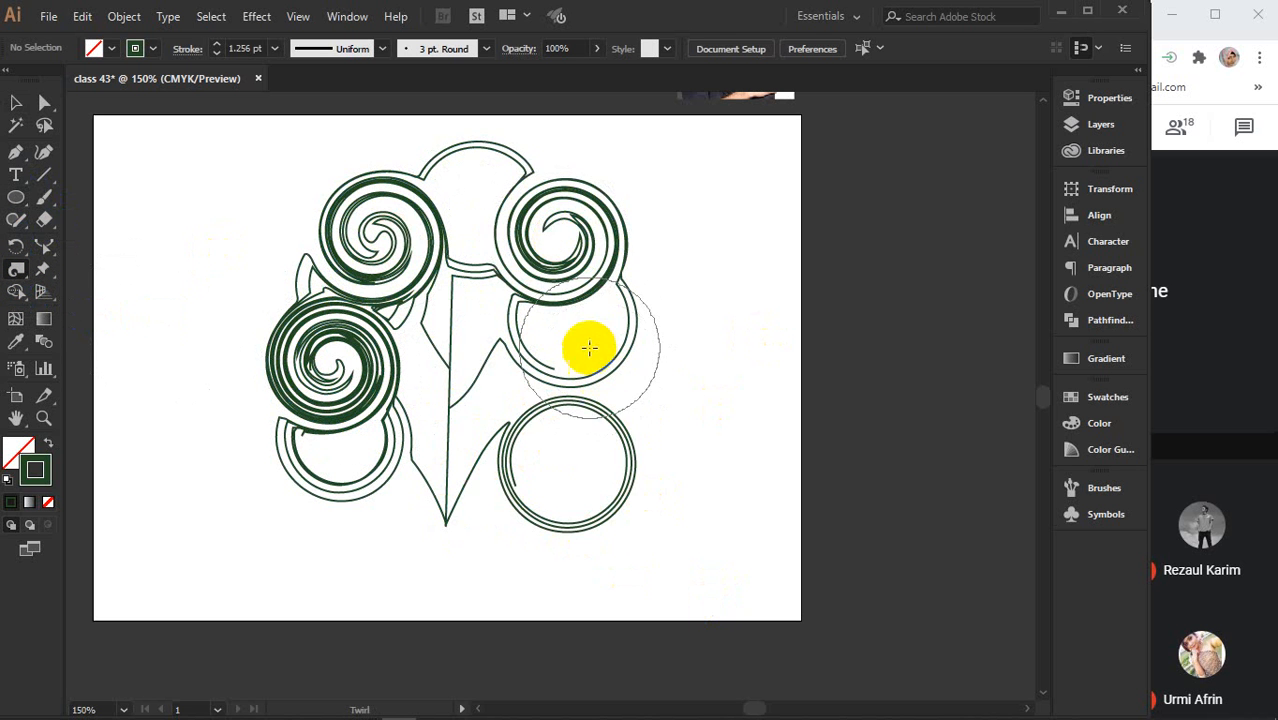
{"action": "left_click_drag", "start_coordinate": [588, 345], "coordinate": [598, 405]}
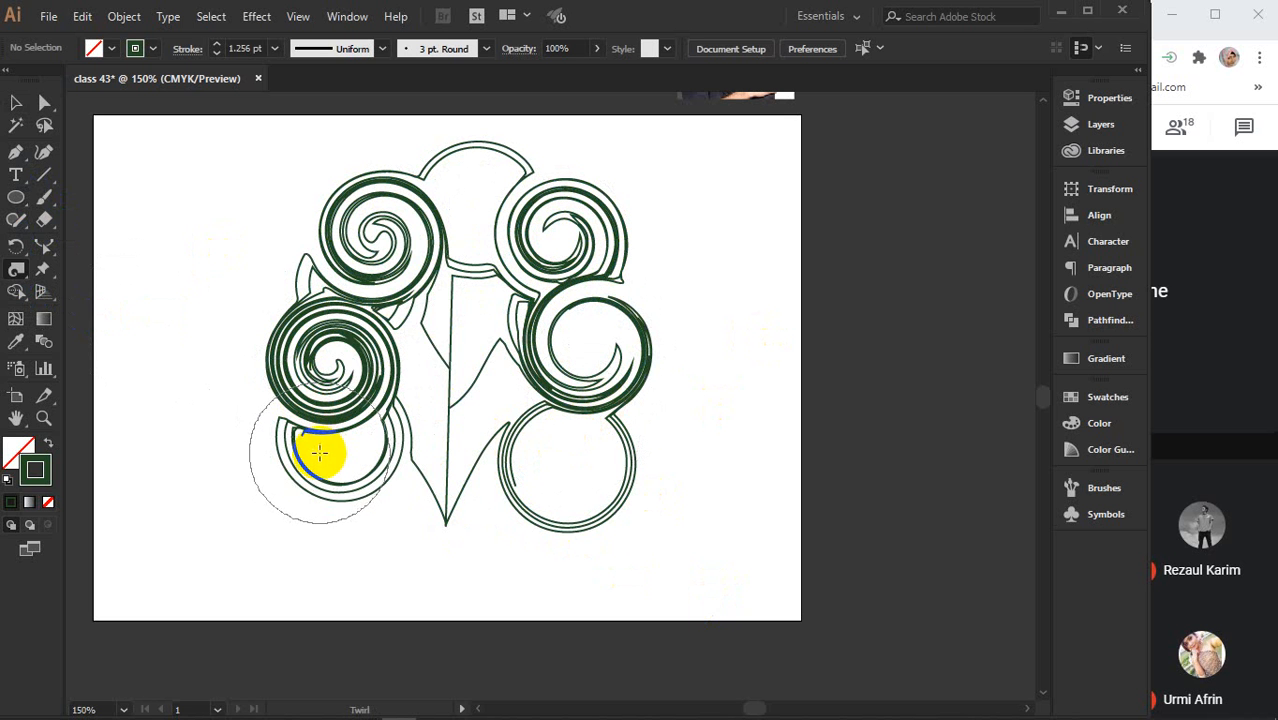
{"action": "left_click_drag", "start_coordinate": [418, 329], "coordinate": [418, 331]}
{"action": "left_click_drag", "start_coordinate": [496, 276], "coordinate": [496, 274]}
{"action": "left_click_drag", "start_coordinate": [481, 192], "coordinate": [481, 192]}
{"action": "left_click_drag", "start_coordinate": [590, 351], "coordinate": [551, 371]}
{"action": "left_click_drag", "start_coordinate": [456, 206], "coordinate": [455, 200]}
{"action": "left_click_drag", "start_coordinate": [320, 228], "coordinate": [314, 250]}
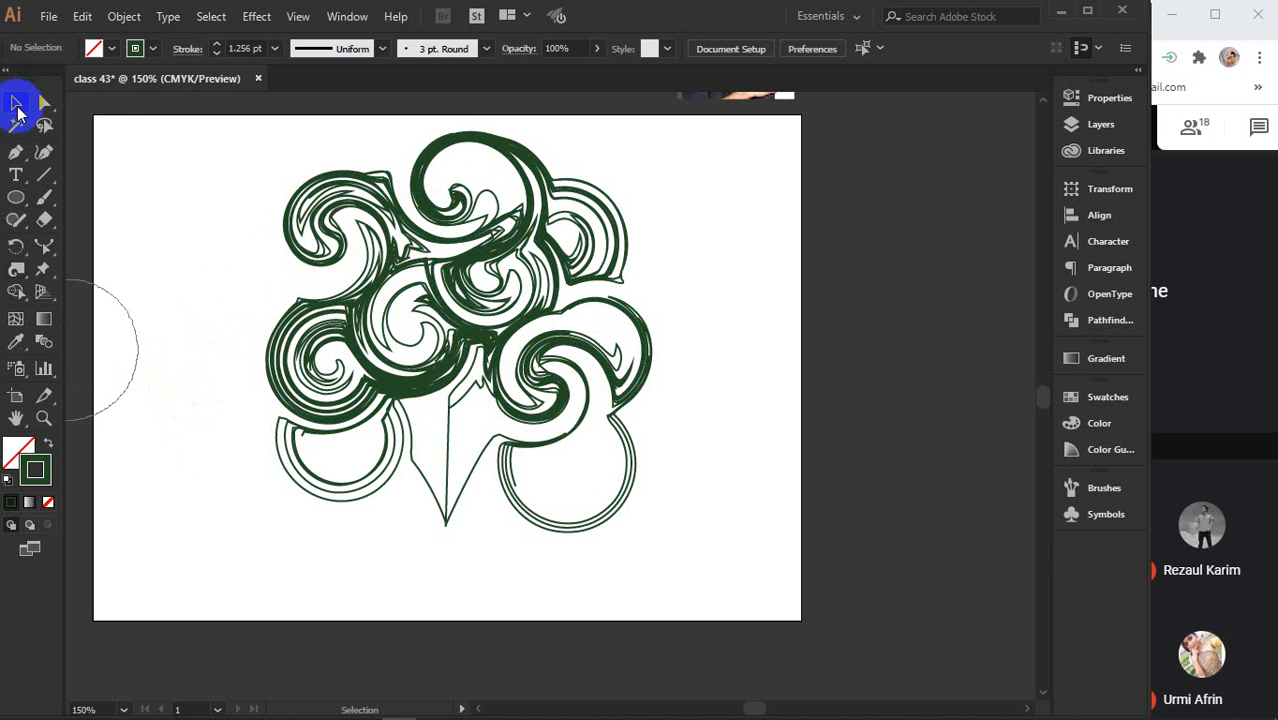
Pull the twirled plant's paths apart and spread them around and beyond the artboard.
{"action": "left_click", "coordinate": [17, 104]}
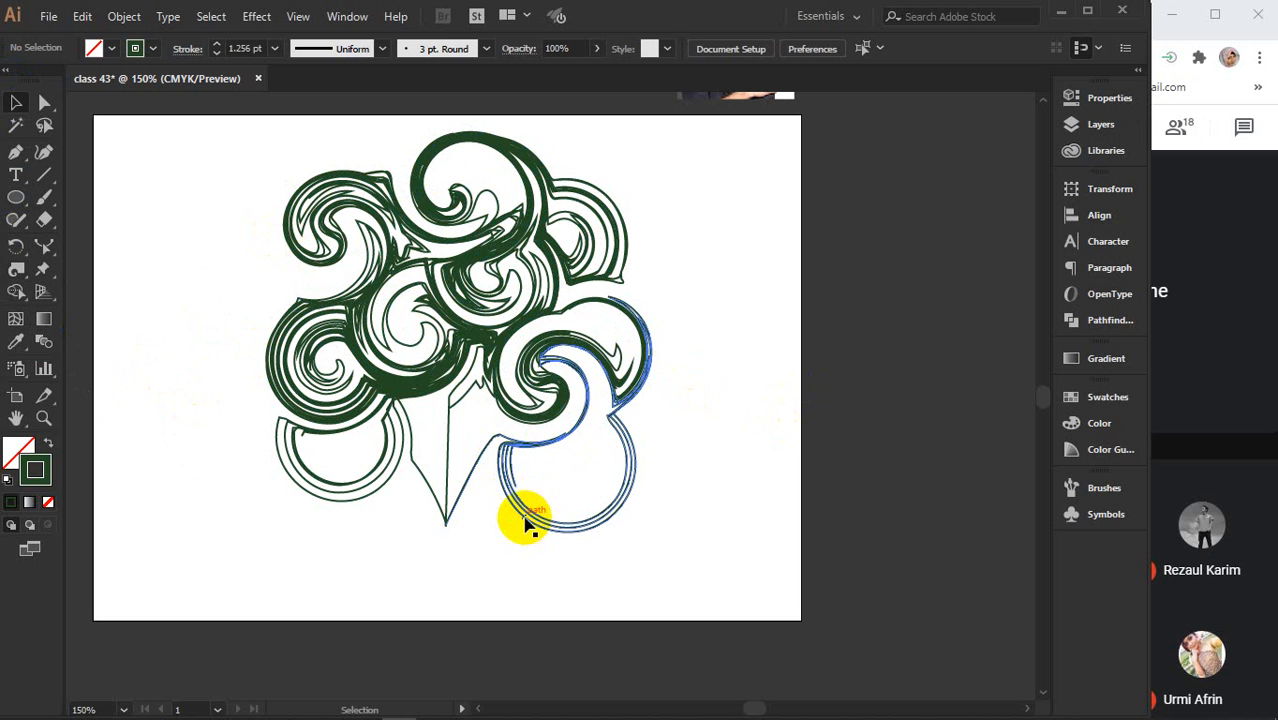
{"action": "left_click_drag", "start_coordinate": [526, 510], "coordinate": [742, 556]}
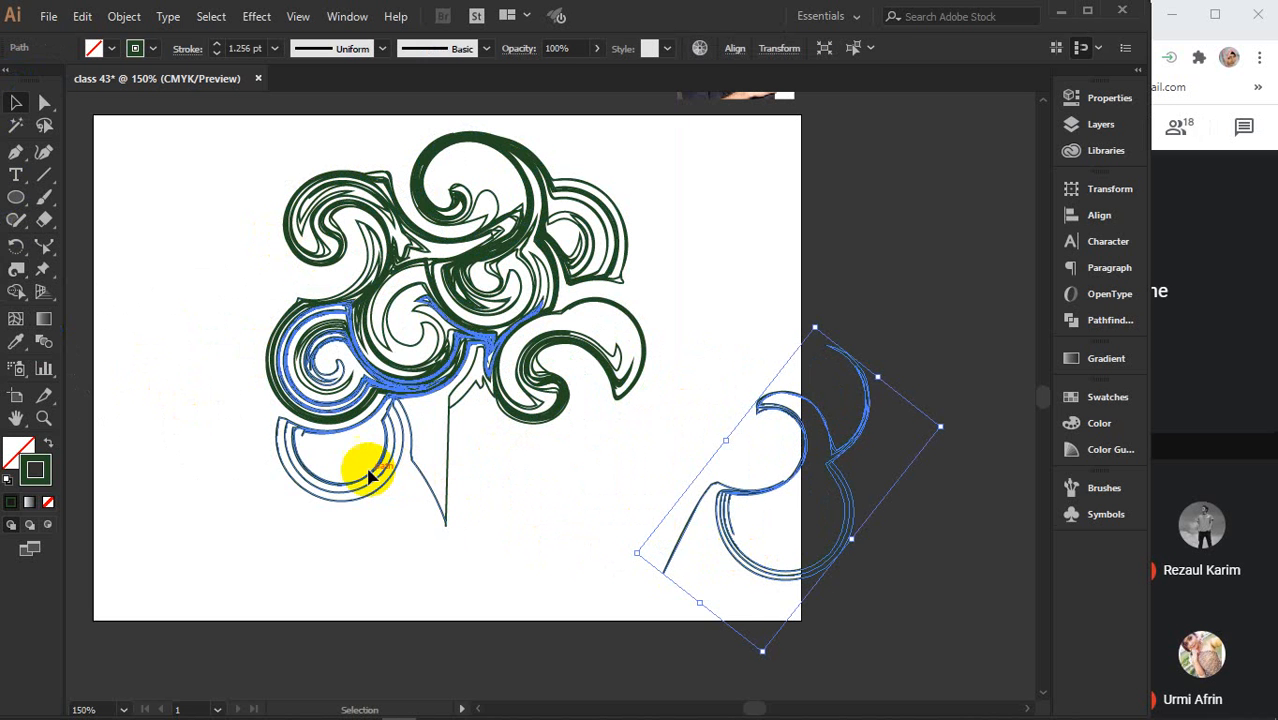
{"action": "left_click_drag", "start_coordinate": [362, 484], "coordinate": [262, 590]}
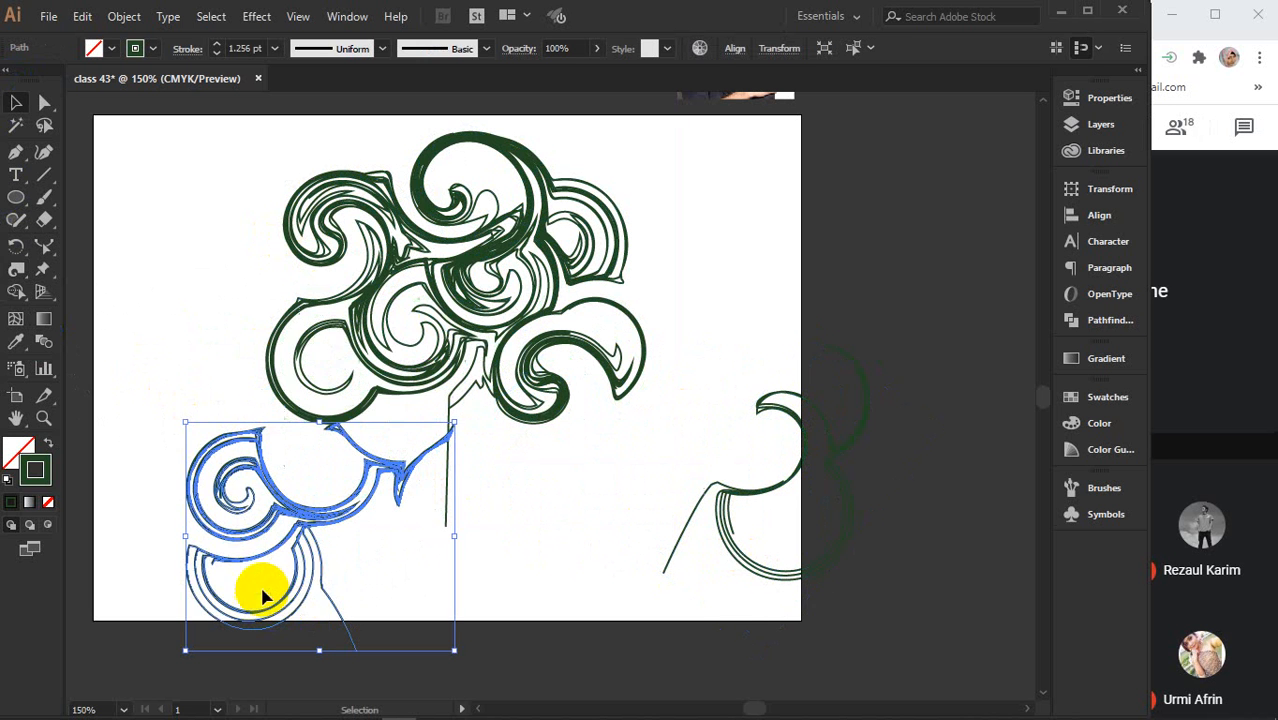
{"action": "left_click_drag", "start_coordinate": [308, 328], "coordinate": [118, 262]}
{"action": "left_click_drag", "start_coordinate": [522, 229], "coordinate": [880, 205]}
{"action": "left_click_drag", "start_coordinate": [532, 388], "coordinate": [505, 383]}
{"action": "left_click", "coordinate": [531, 553]}
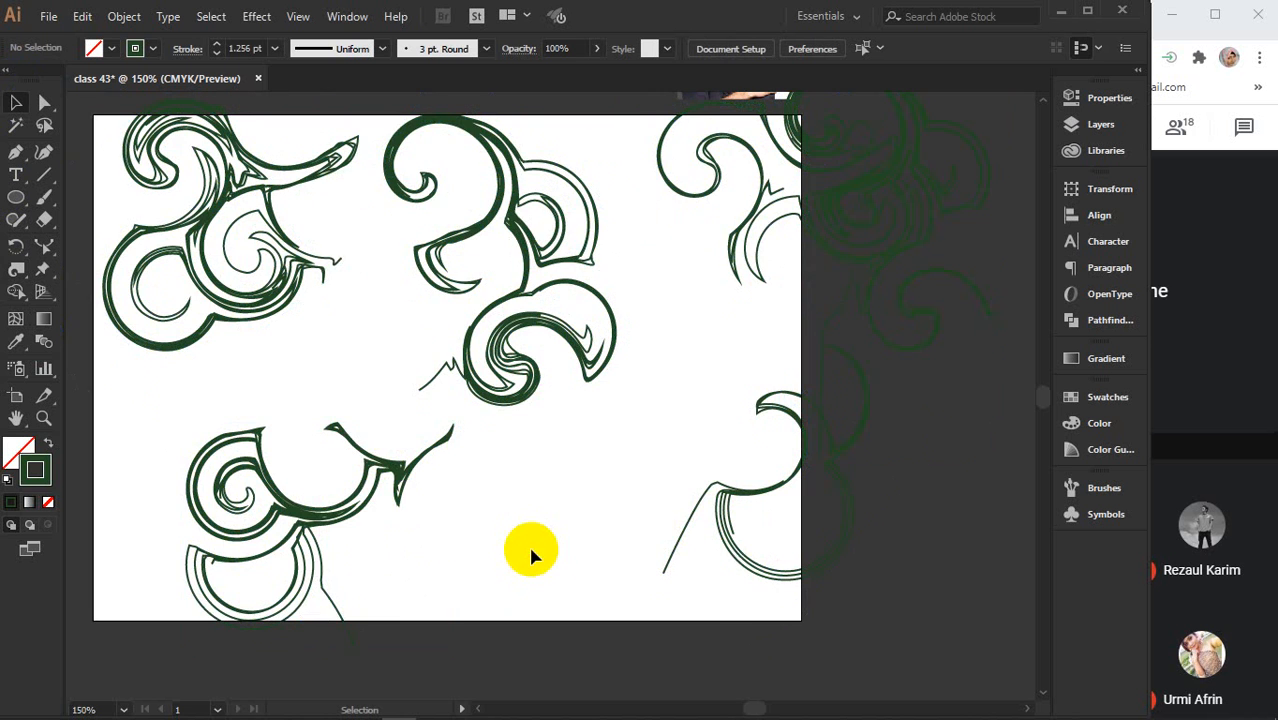
Select all the scattered swirl paths and delete them.
{"action": "scroll", "coordinate": [531, 541], "scroll_direction": "down", "scroll_amount": 1}
{"action": "left_click_drag", "start_coordinate": [220, 308], "coordinate": [867, 615]}
{"action": "key", "text": "Delete"}
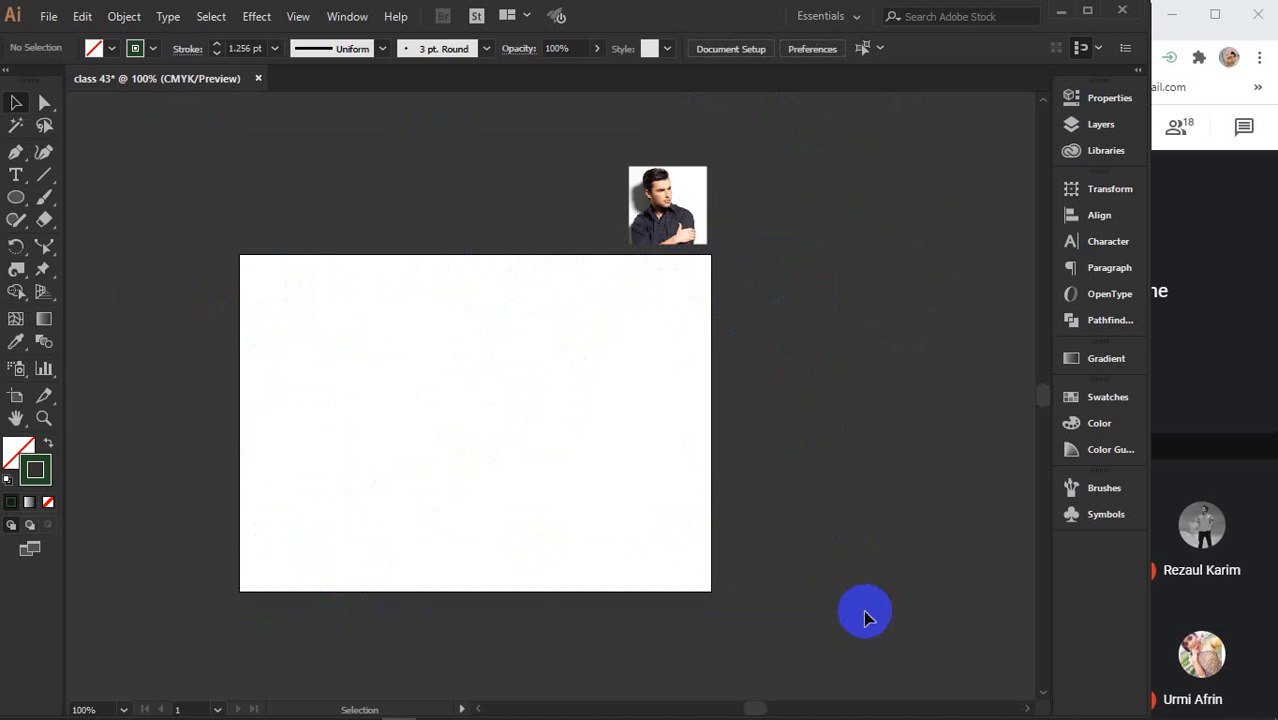
Move the man's photo onto the middle of the artboard and enlarge it proportionally from its centre to about 2.53 in square.
{"action": "left_click_drag", "start_coordinate": [701, 212], "coordinate": [521, 413]}
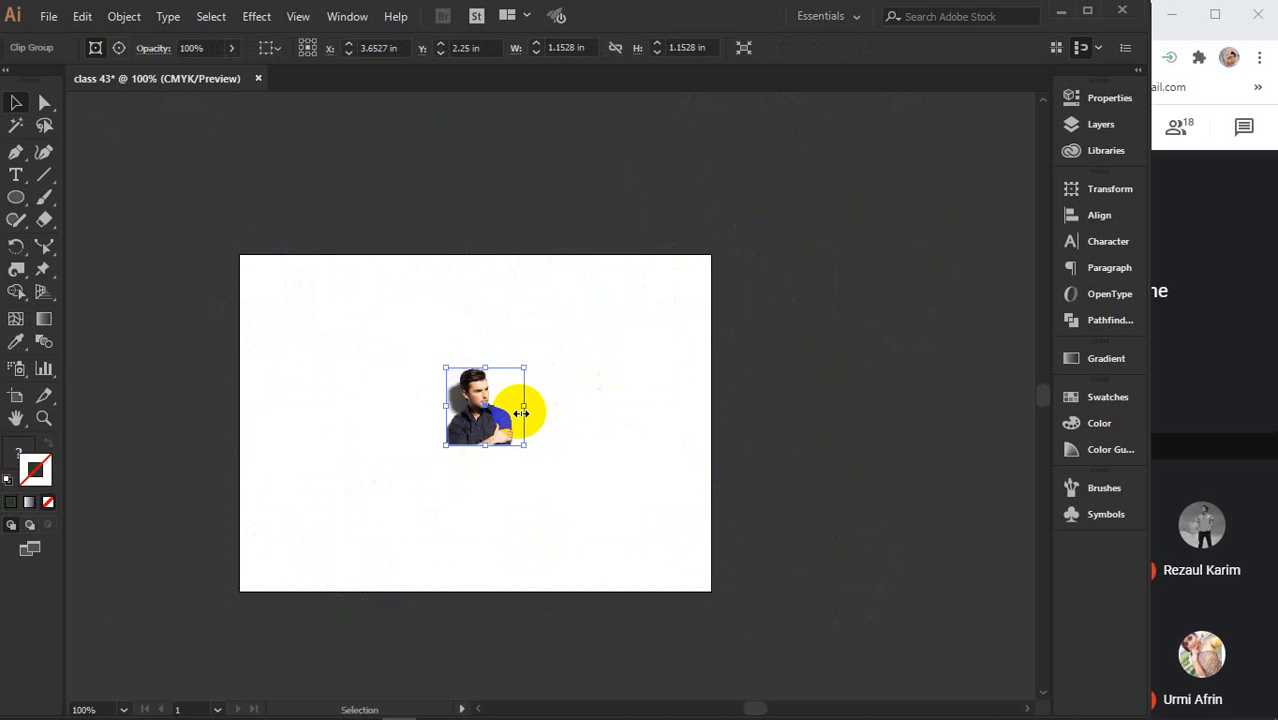
{"action": "scroll", "coordinate": [505, 397], "scroll_direction": "up", "scroll_amount": 2}
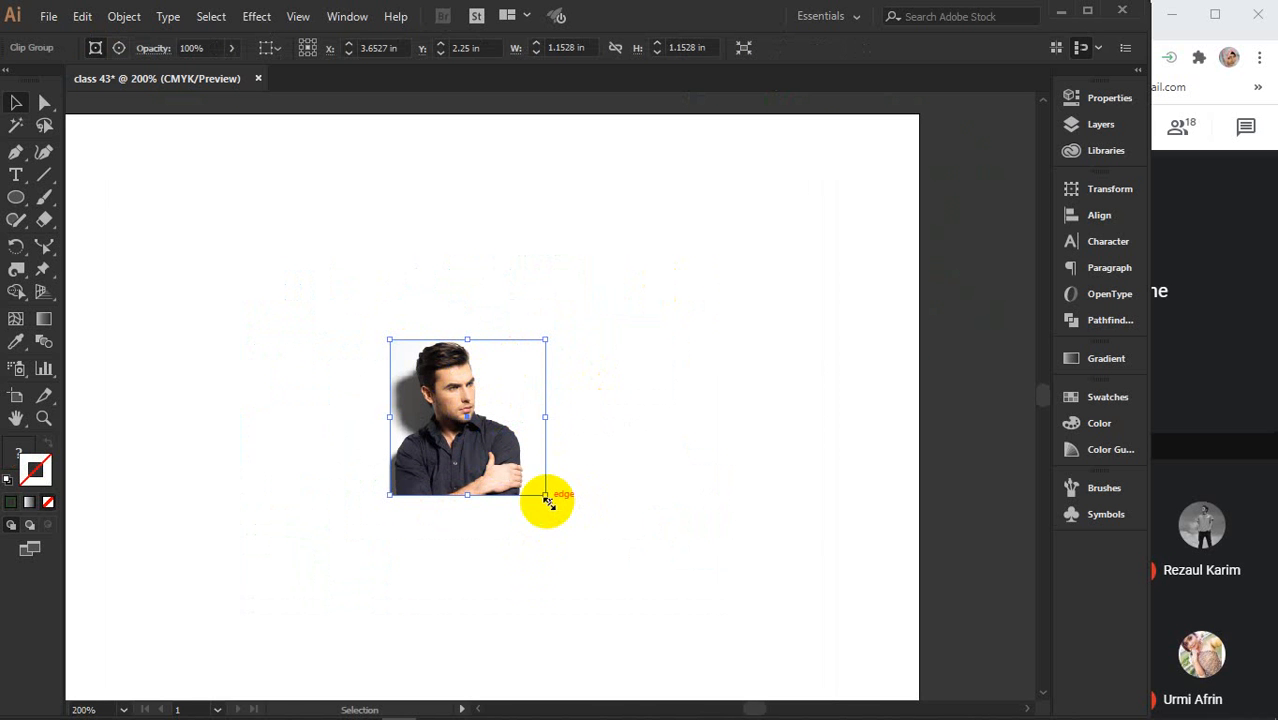
{"action": "left_click_drag", "start_coordinate": [546, 494], "coordinate": [640, 586]}
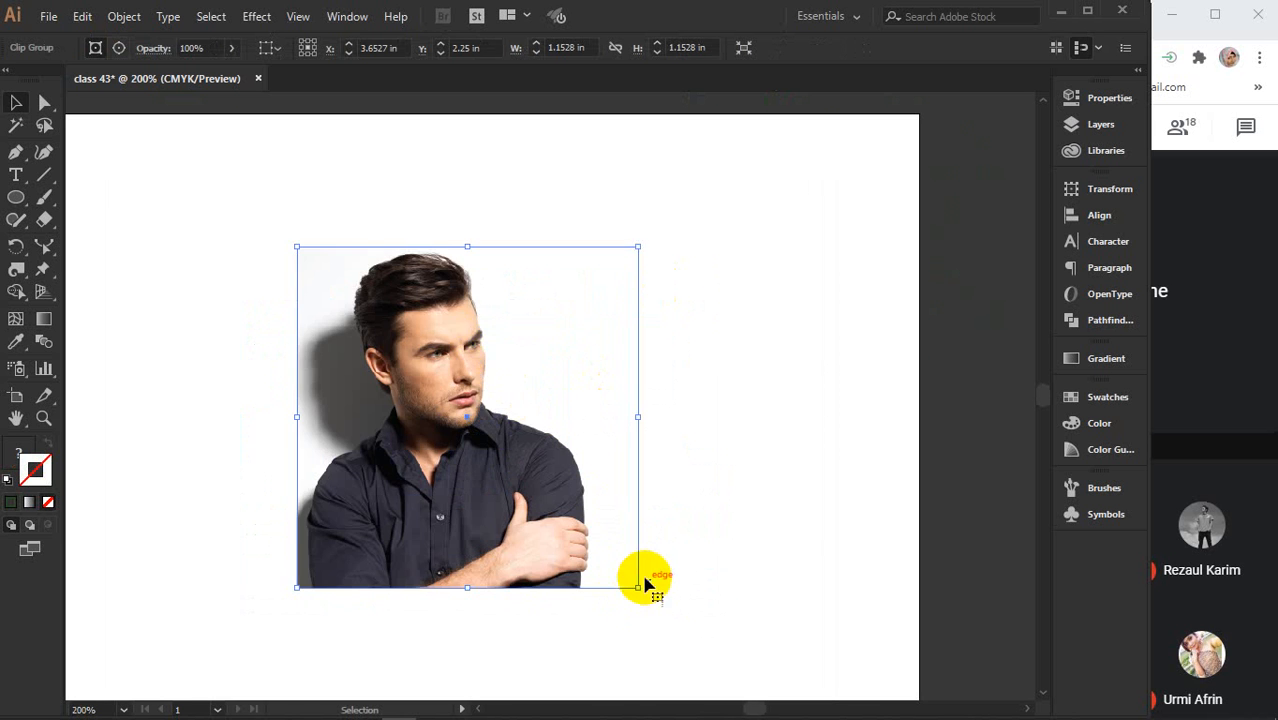
{"action": "left_click", "coordinate": [778, 403]}
{"action": "scroll", "coordinate": [630, 360], "scroll_direction": "down", "scroll_amount": 2}
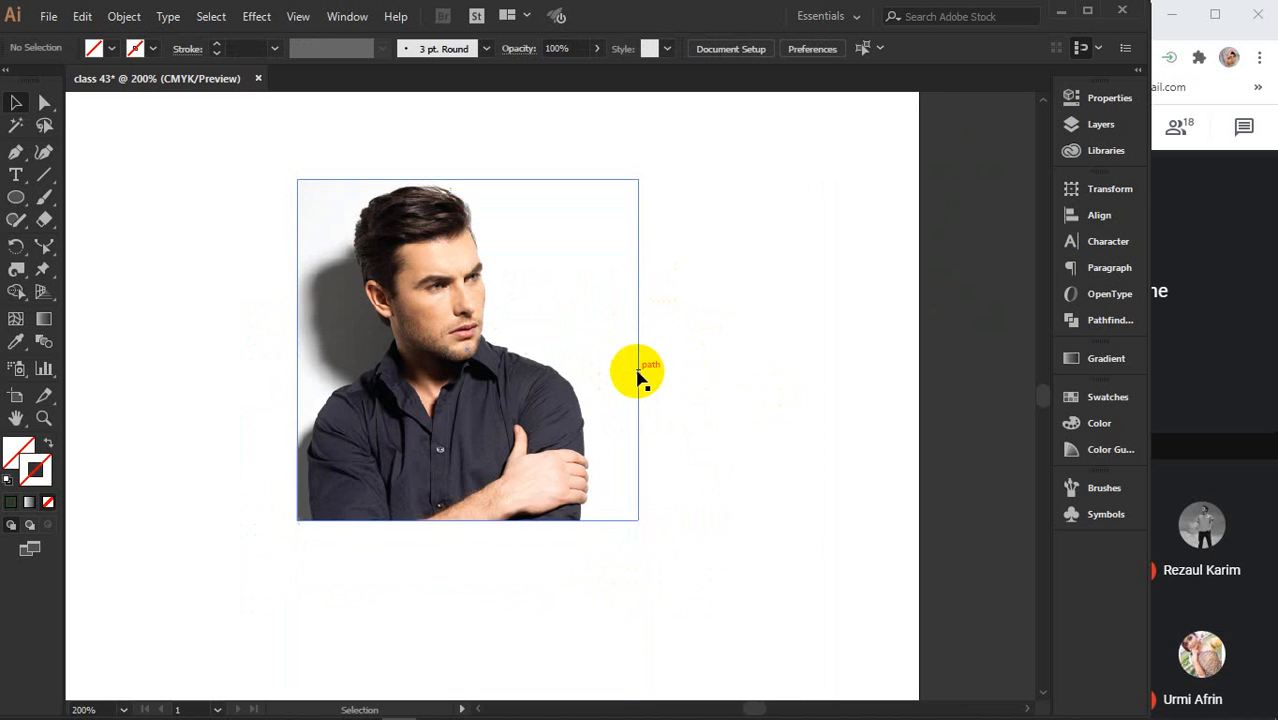
{"action": "left_click", "coordinate": [521, 417]}
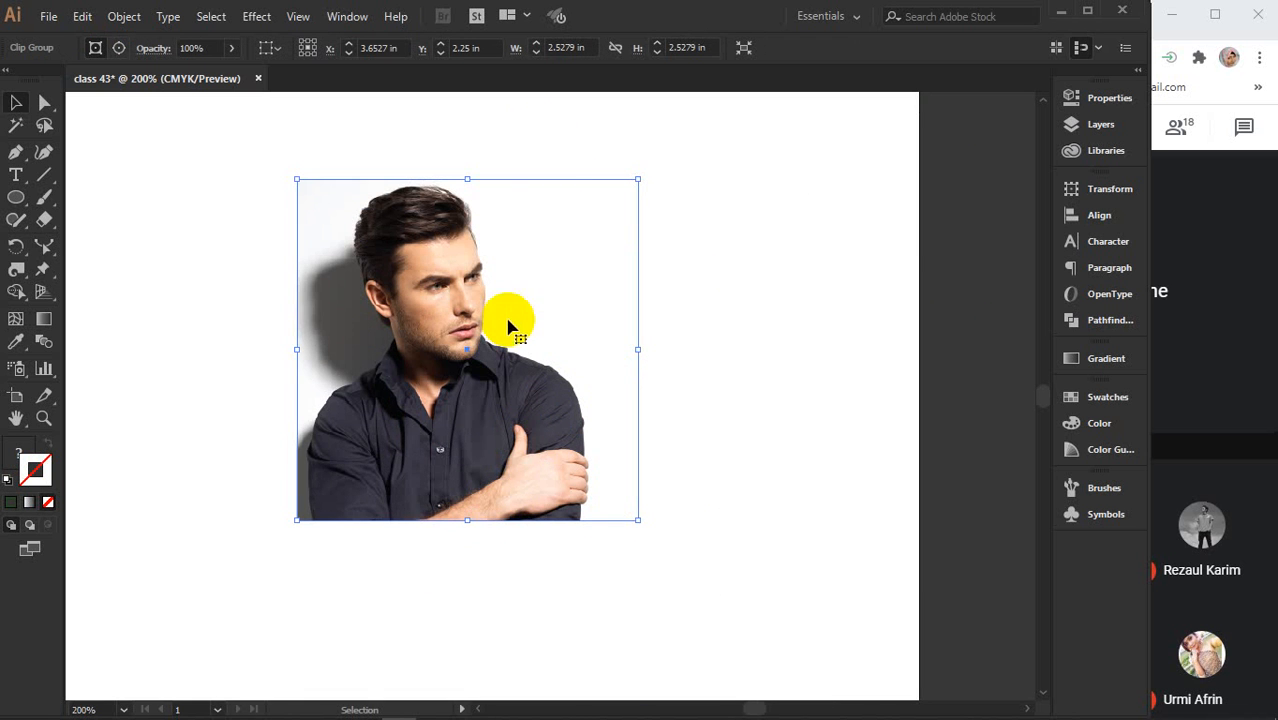
Try the Twirl tool on the left, right and top edges of the clipped photo.
{"action": "left_click", "coordinate": [16, 268]}
{"action": "left_click_drag", "start_coordinate": [237, 297], "coordinate": [280, 300]}
{"action": "left_click_drag", "start_coordinate": [650, 320], "coordinate": [651, 319]}
{"action": "left_click_drag", "start_coordinate": [398, 189], "coordinate": [396, 186]}
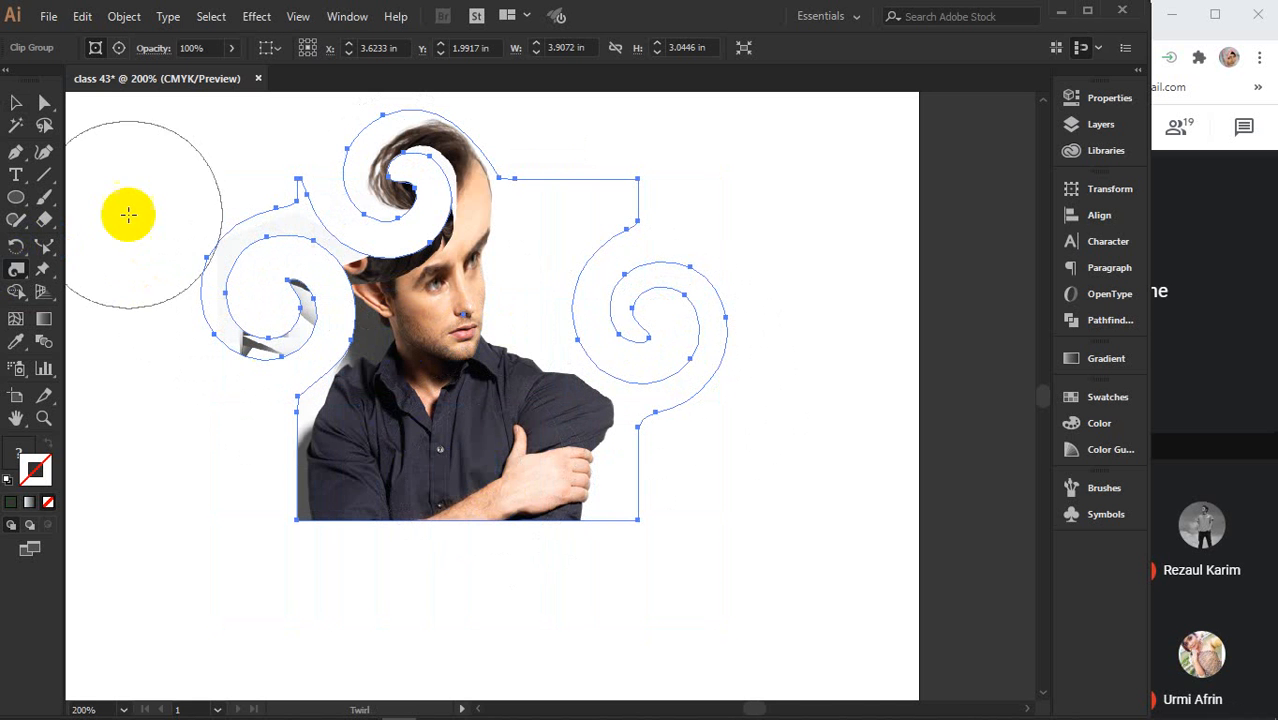
Undo the twirls on the clipped photo.
{"action": "left_click", "coordinate": [16, 102]}
{"action": "key", "text": "ctrl+z"}
{"action": "key", "text": "ctrl+z"}
{"action": "key", "text": "ctrl+z"}
{"action": "key", "text": "ctrl+z"}
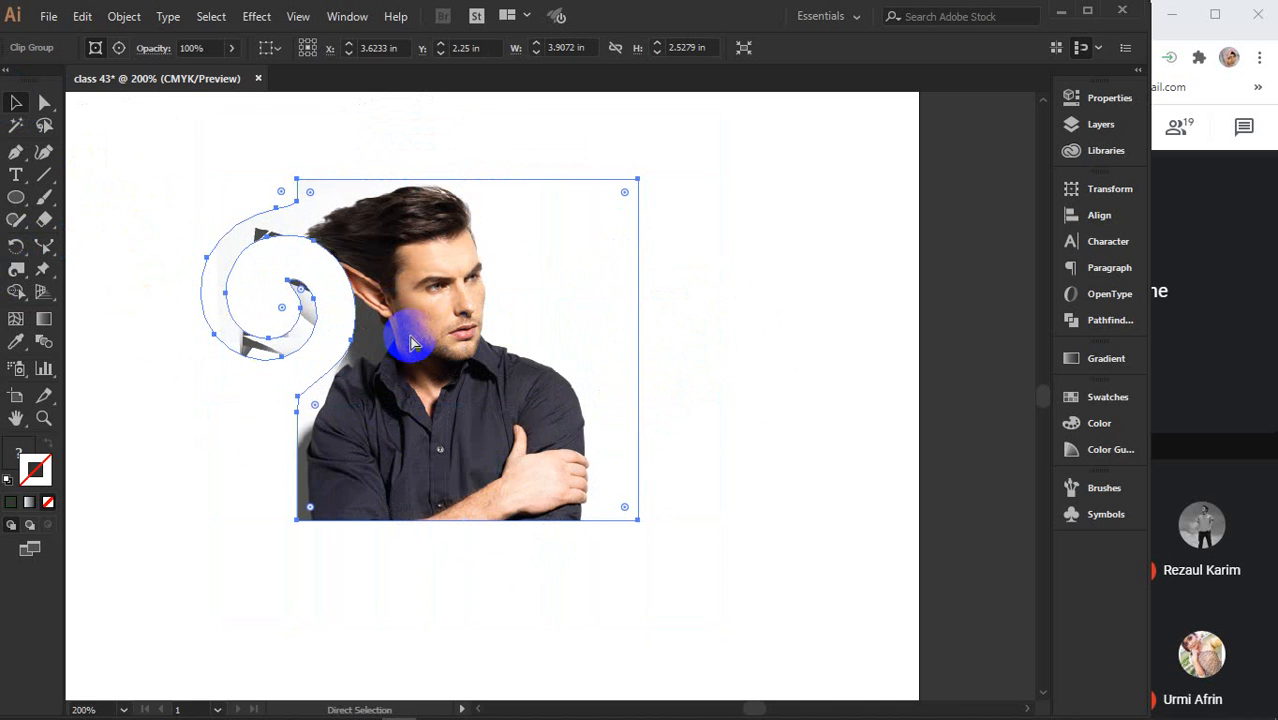
Release the photo's clipping mask, separate the empty mask rectangle beyond the artboard's right edge, and place the full photo mid-artboard.
{"action": "right_click", "coordinate": [418, 345]}
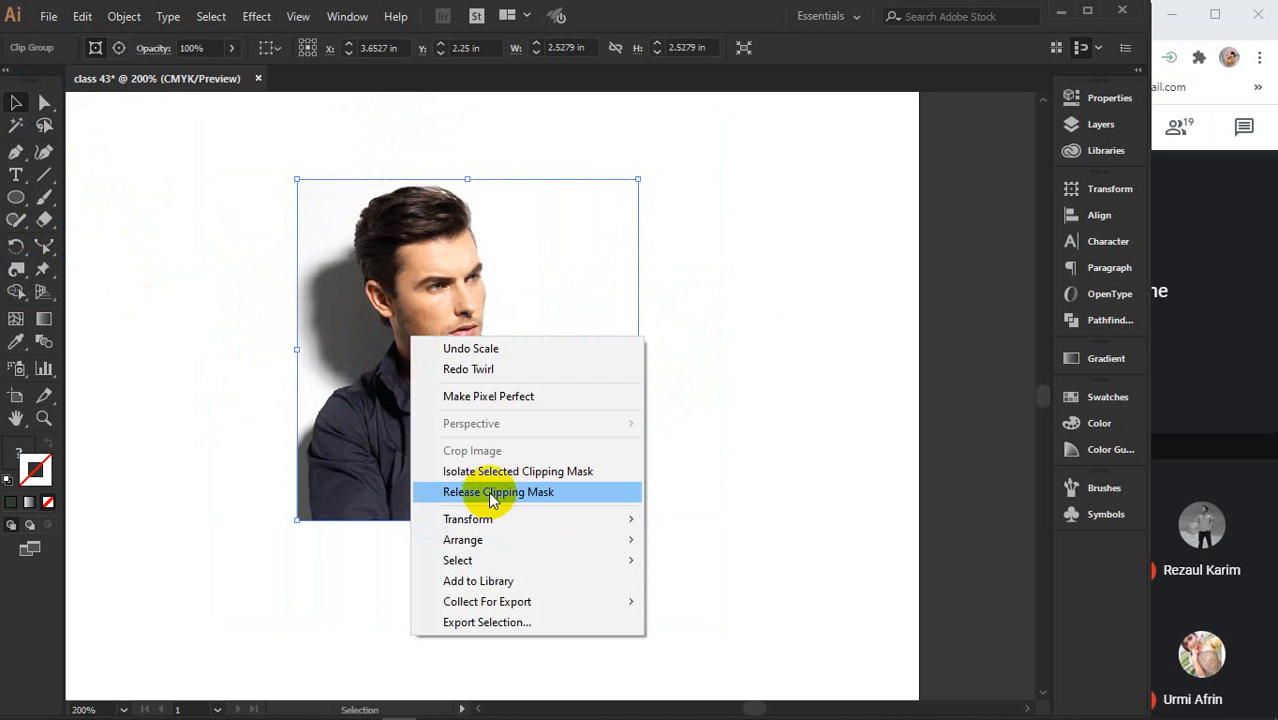
{"action": "left_click", "coordinate": [510, 491]}
{"action": "left_click", "coordinate": [720, 425]}
{"action": "left_click", "coordinate": [582, 430]}
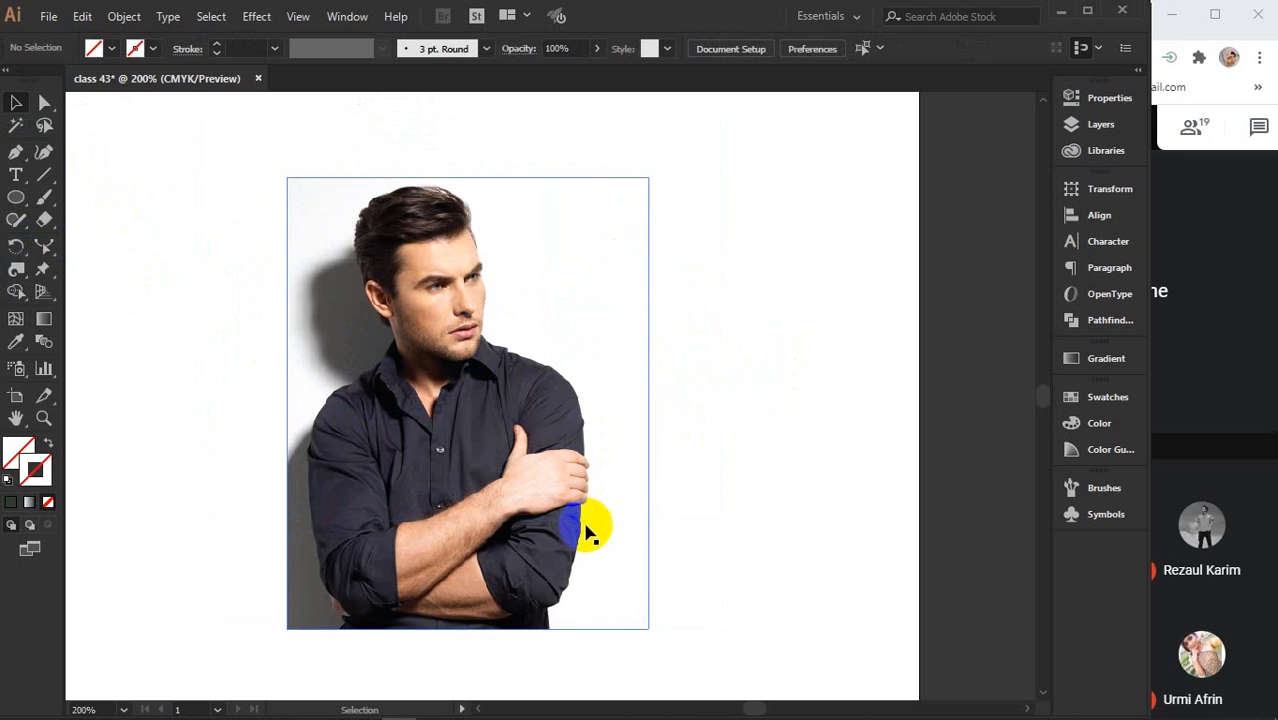
{"action": "left_click_drag", "start_coordinate": [584, 522], "coordinate": [370, 538]}
{"action": "left_click_drag", "start_coordinate": [546, 521], "coordinate": [998, 470]}
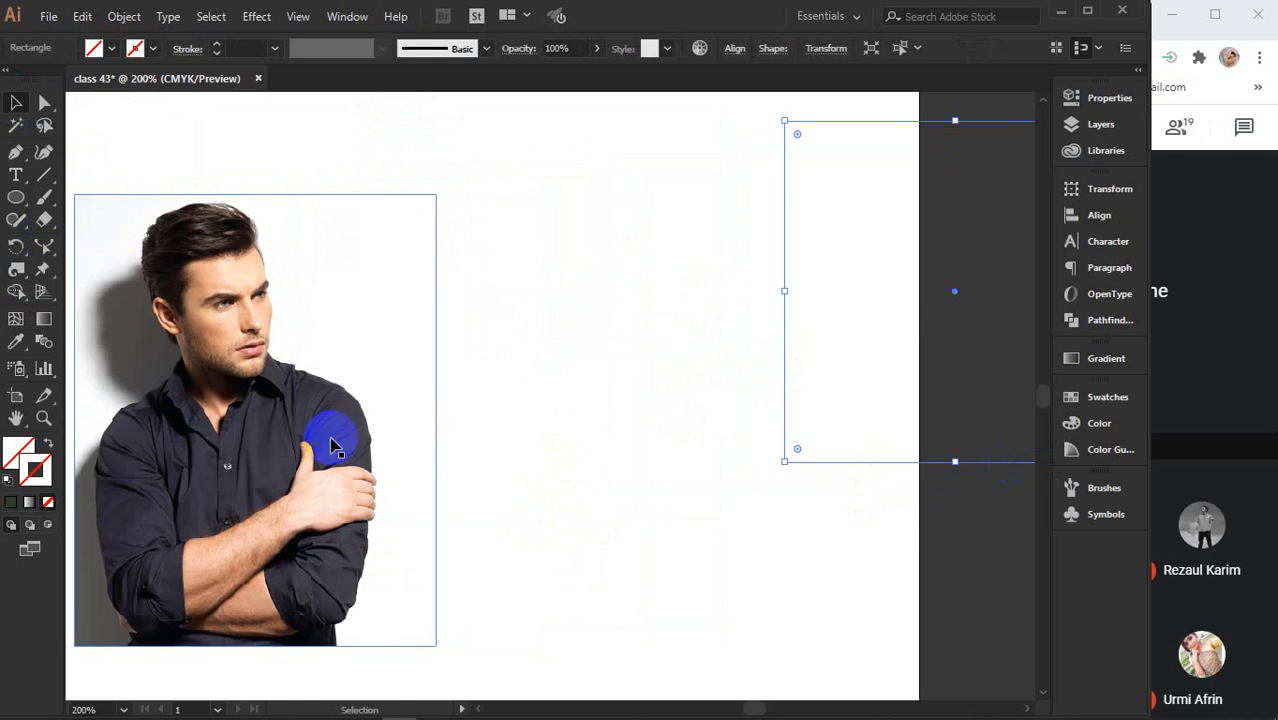
{"action": "left_click_drag", "start_coordinate": [247, 420], "coordinate": [540, 397]}
Twirl the photo over the shadow beside the head, and sweep the twirl across the man's face and torso.
{"action": "left_click", "coordinate": [14, 292]}
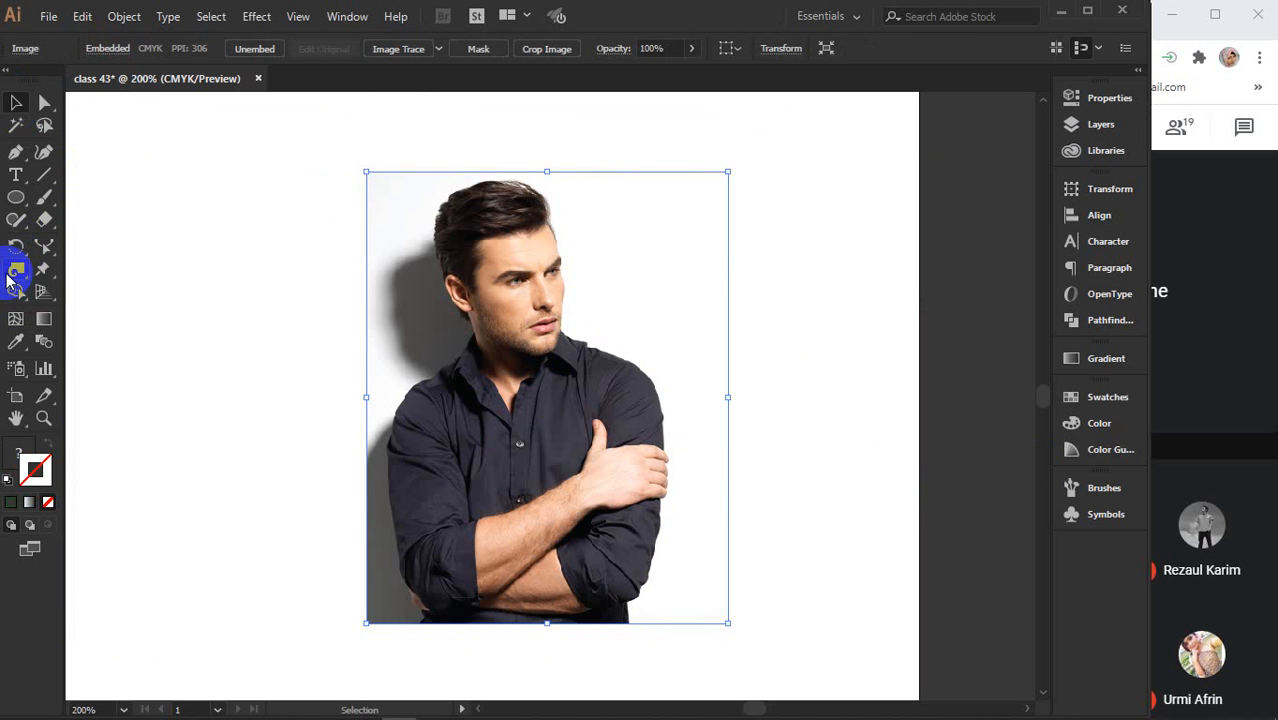
{"action": "left_click_drag", "start_coordinate": [320, 291], "coordinate": [366, 282]}
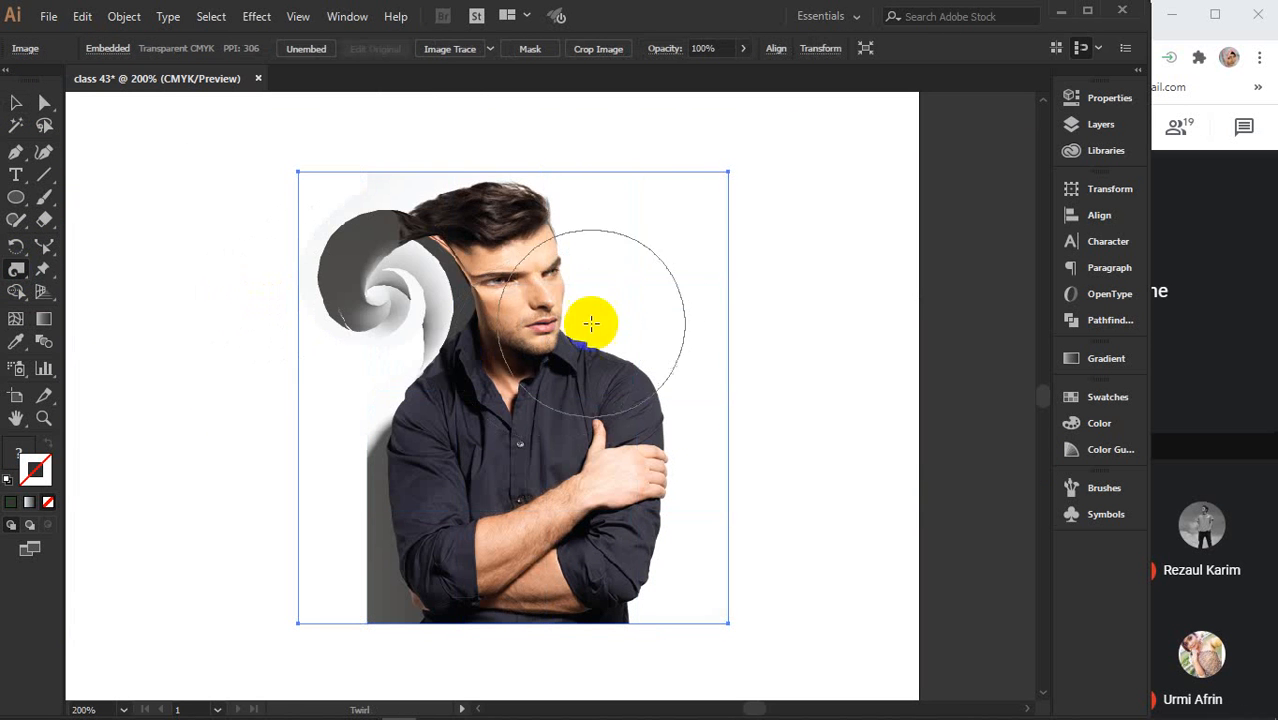
{"action": "mouse_move", "coordinate": [575, 191]}
{"action": "left_mouse_down"}
{"action": "mouse_move", "coordinate": [733, 358]}
{"action": "mouse_move", "coordinate": [563, 292]}
{"action": "mouse_move", "coordinate": [567, 398]}
{"action": "mouse_move", "coordinate": [521, 443]}
{"action": "left_mouse_up"}
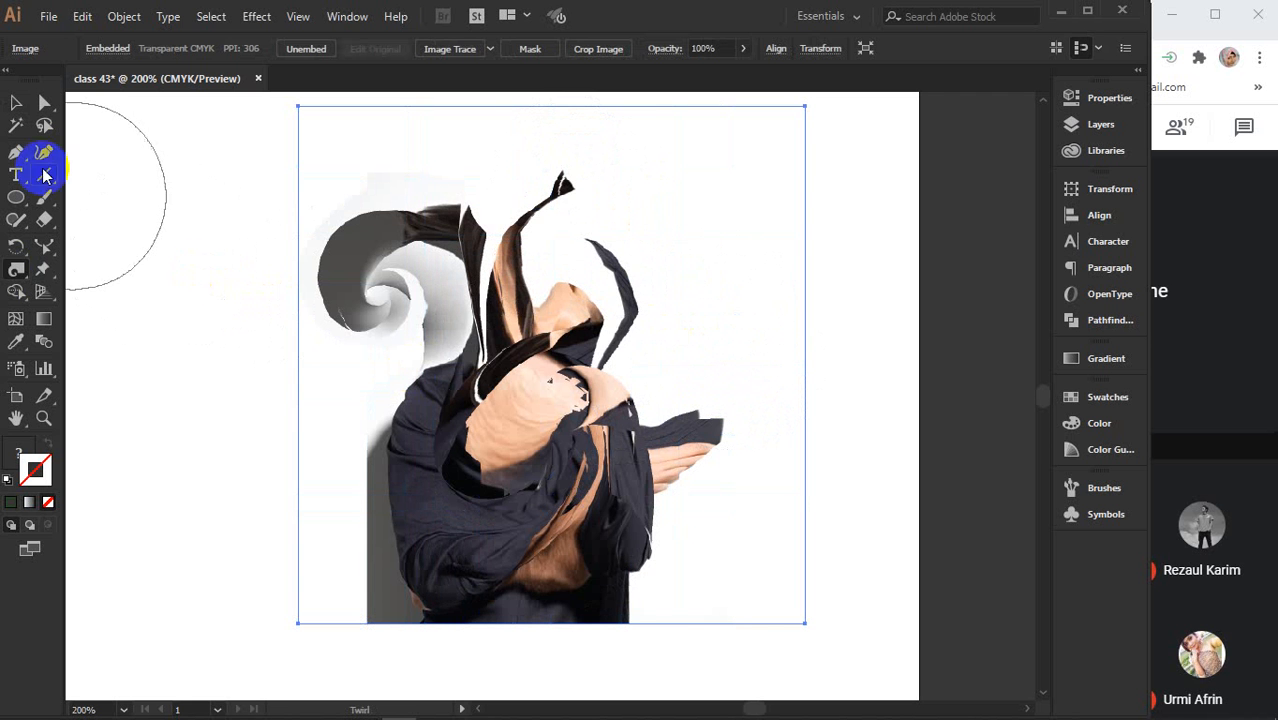
Select the twirled photo together with the leftover mask rectangle and delete them.
{"action": "left_click", "coordinate": [224, 313]}
{"action": "scroll", "coordinate": [269, 329], "scroll_direction": "down", "scroll_amount": 2}
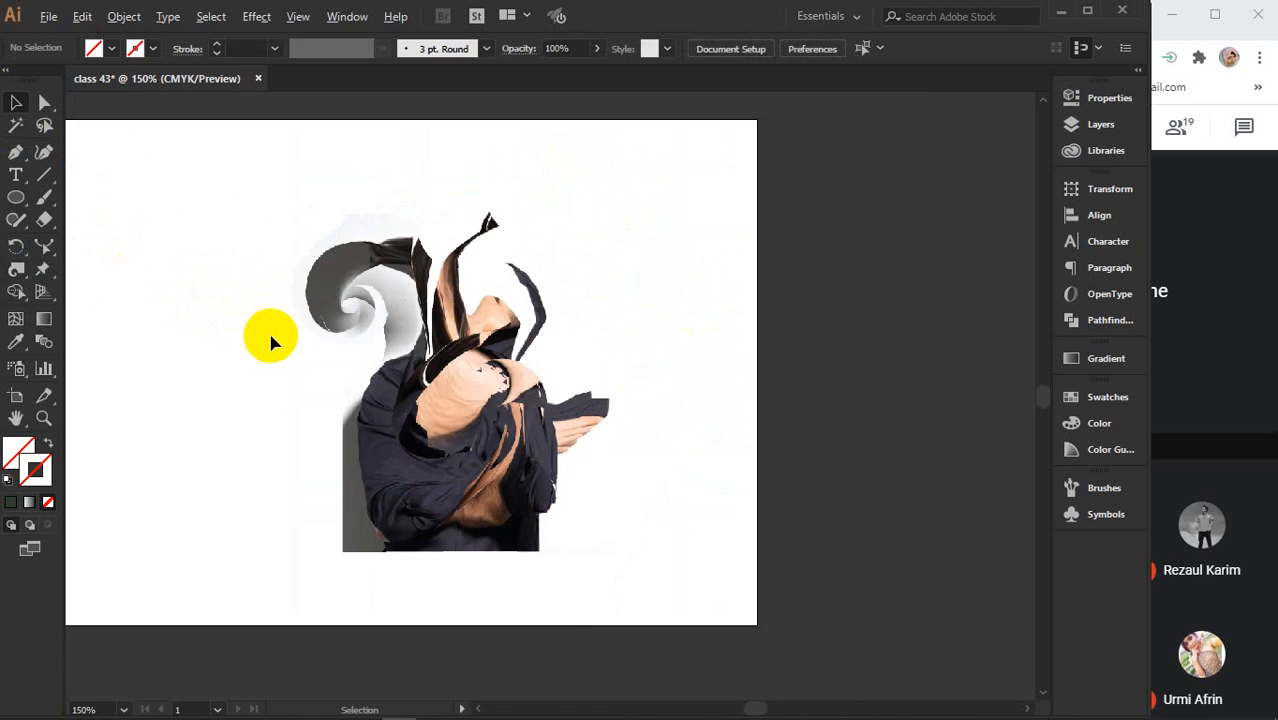
{"action": "left_click_drag", "start_coordinate": [235, 192], "coordinate": [818, 543]}
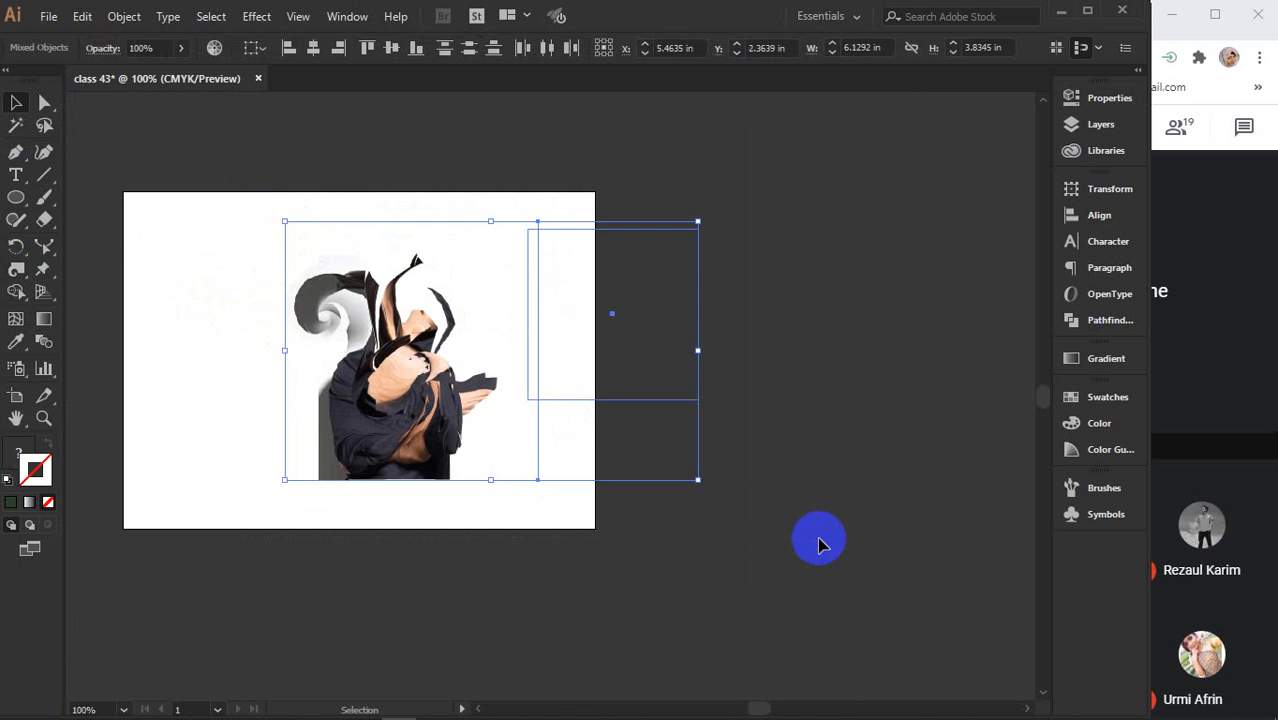
{"action": "key", "text": "Delete"}
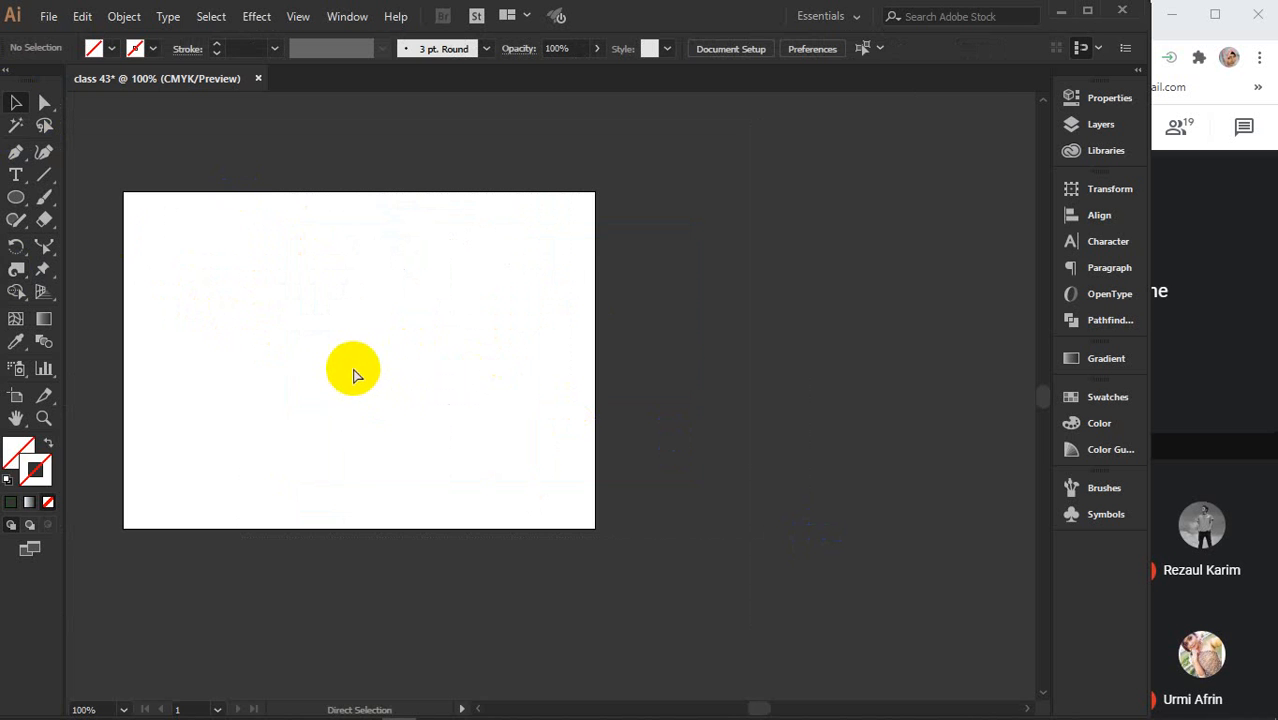
Draw a large orange circle with a 1.256 pt black outline in the middle of the artboard.
{"action": "key", "text": "ctrl+z"}
{"action": "scroll", "coordinate": [353, 360], "scroll_direction": "up", "scroll_amount": 2}
{"action": "left_click_drag", "start_coordinate": [425, 343], "coordinate": [614, 388]}
Distort the circle with the Pucker tool, pulling points outward at its four corners and notches inward at the top and right.
{"action": "left_click", "coordinate": [17, 270]}
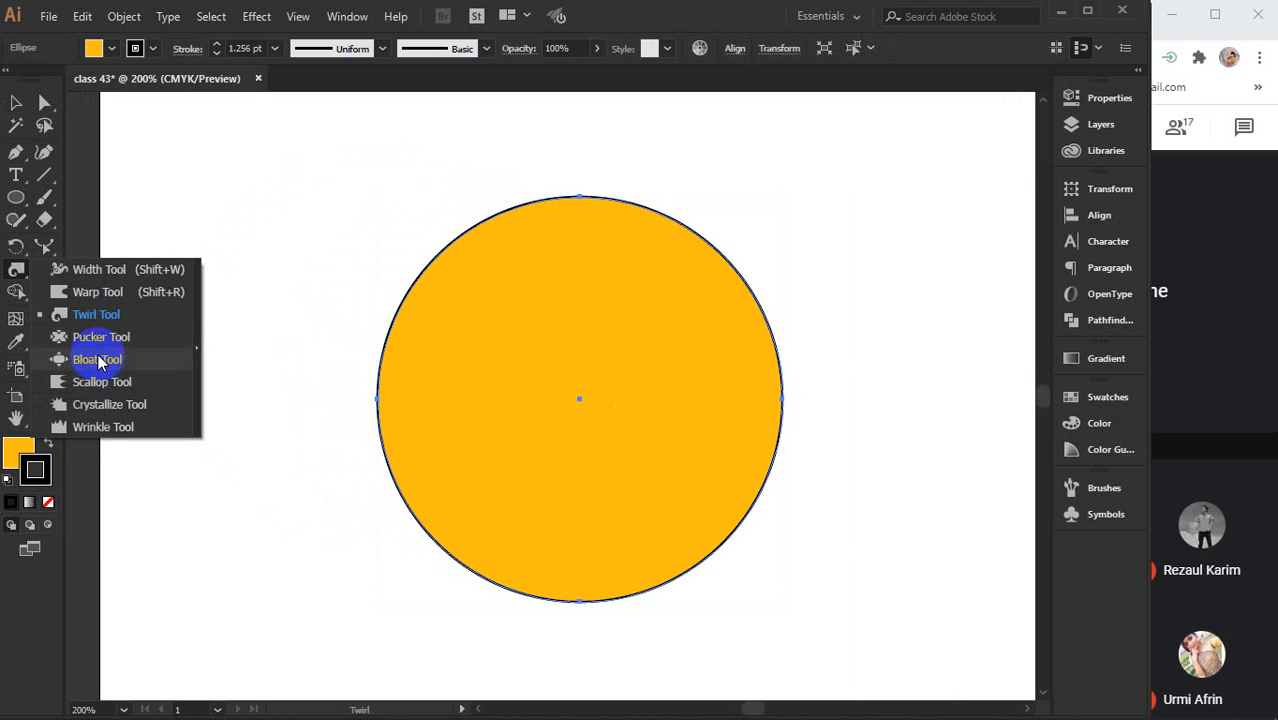
{"action": "left_click", "coordinate": [86, 335]}
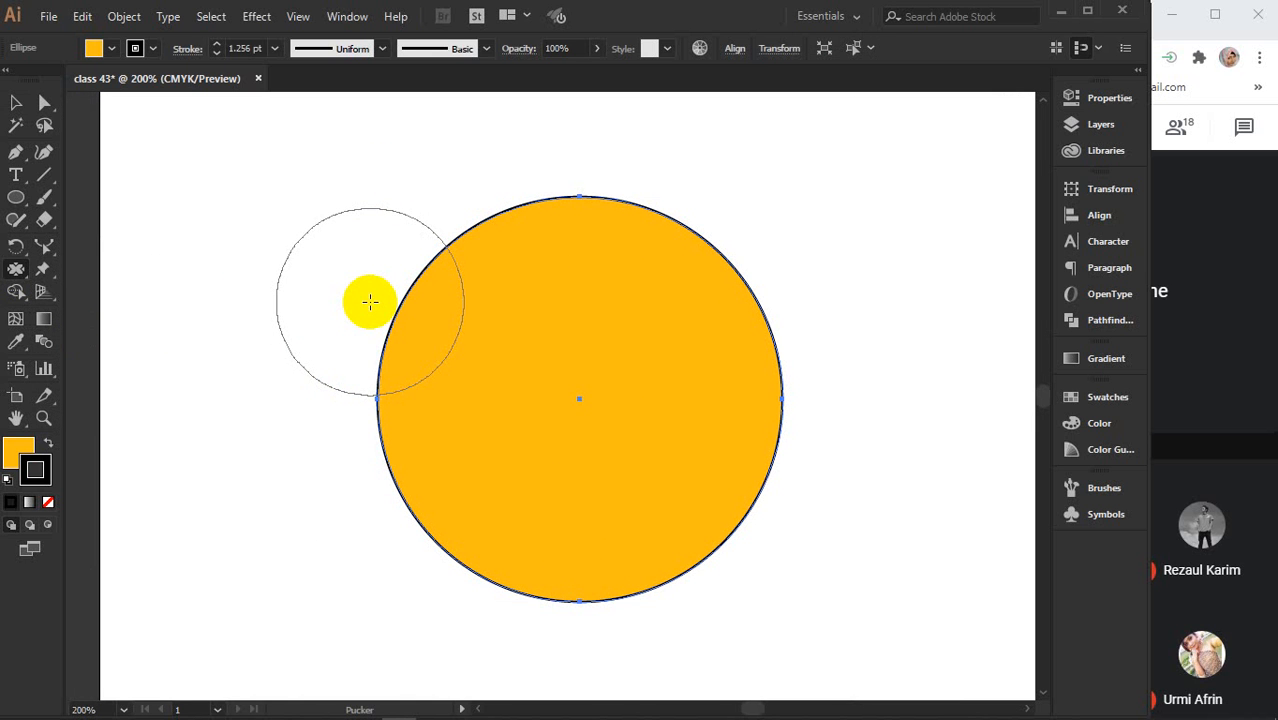
{"action": "left_click_drag", "start_coordinate": [371, 287], "coordinate": [287, 246]}
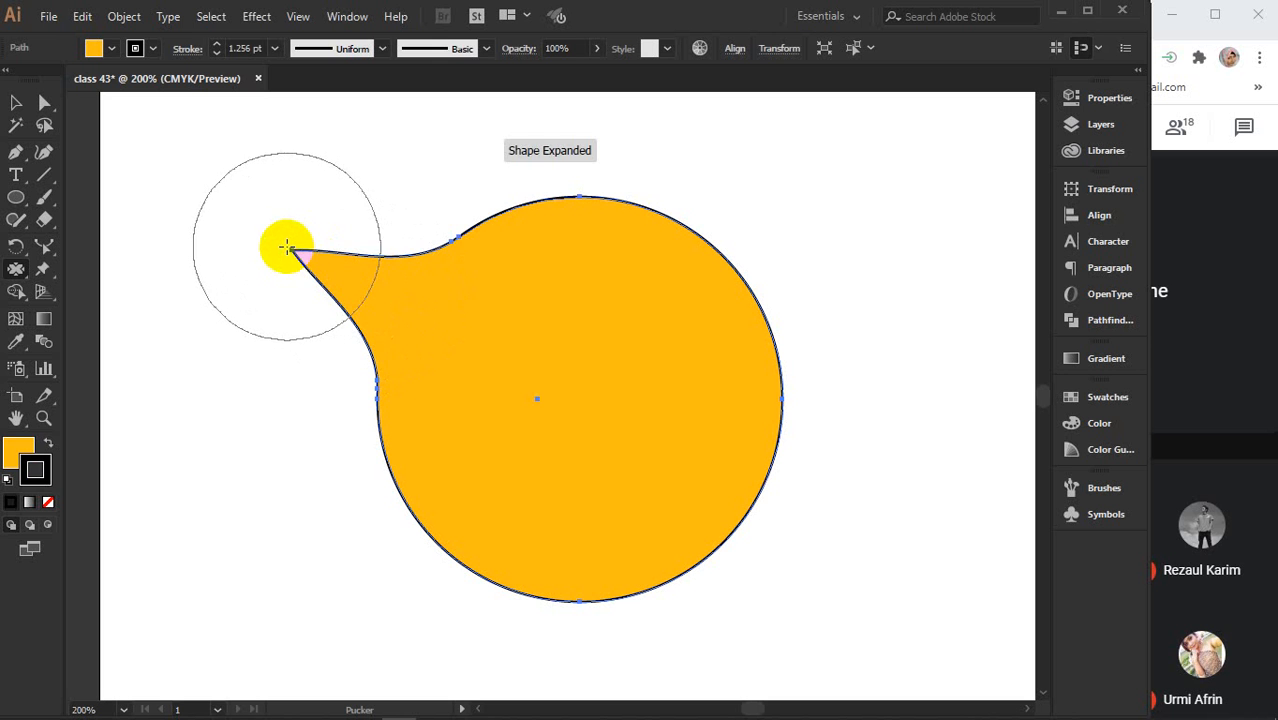
{"action": "left_click_drag", "start_coordinate": [538, 237], "coordinate": [561, 324]}
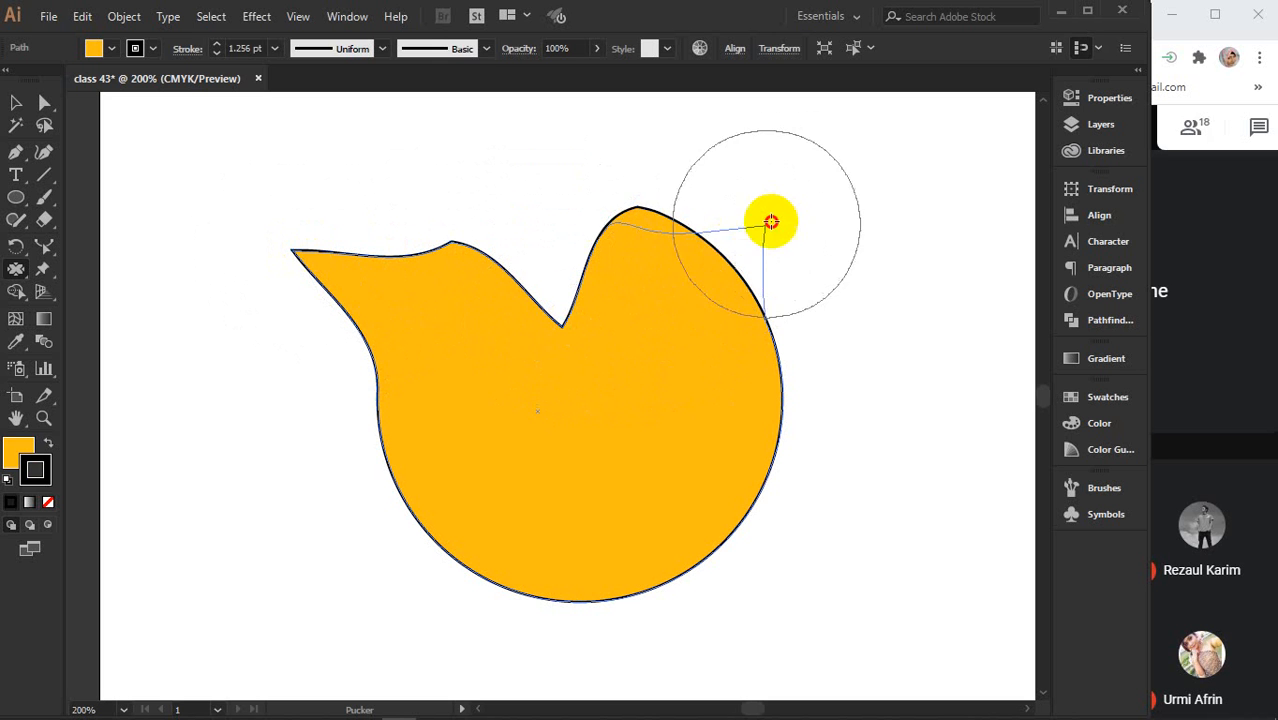
{"action": "left_click_drag", "start_coordinate": [771, 222], "coordinate": [839, 194]}
{"action": "mouse_move", "coordinate": [805, 371]}
{"action": "left_mouse_down"}
{"action": "mouse_move", "coordinate": [690, 415]}
{"action": "mouse_move", "coordinate": [713, 628]}
{"action": "mouse_move", "coordinate": [806, 640]}
{"action": "left_mouse_up"}
{"action": "mouse_move", "coordinate": [471, 451]}
{"action": "left_mouse_down"}
{"action": "mouse_move", "coordinate": [305, 531]}
{"action": "mouse_move", "coordinate": [303, 520]}
{"action": "left_mouse_up"}
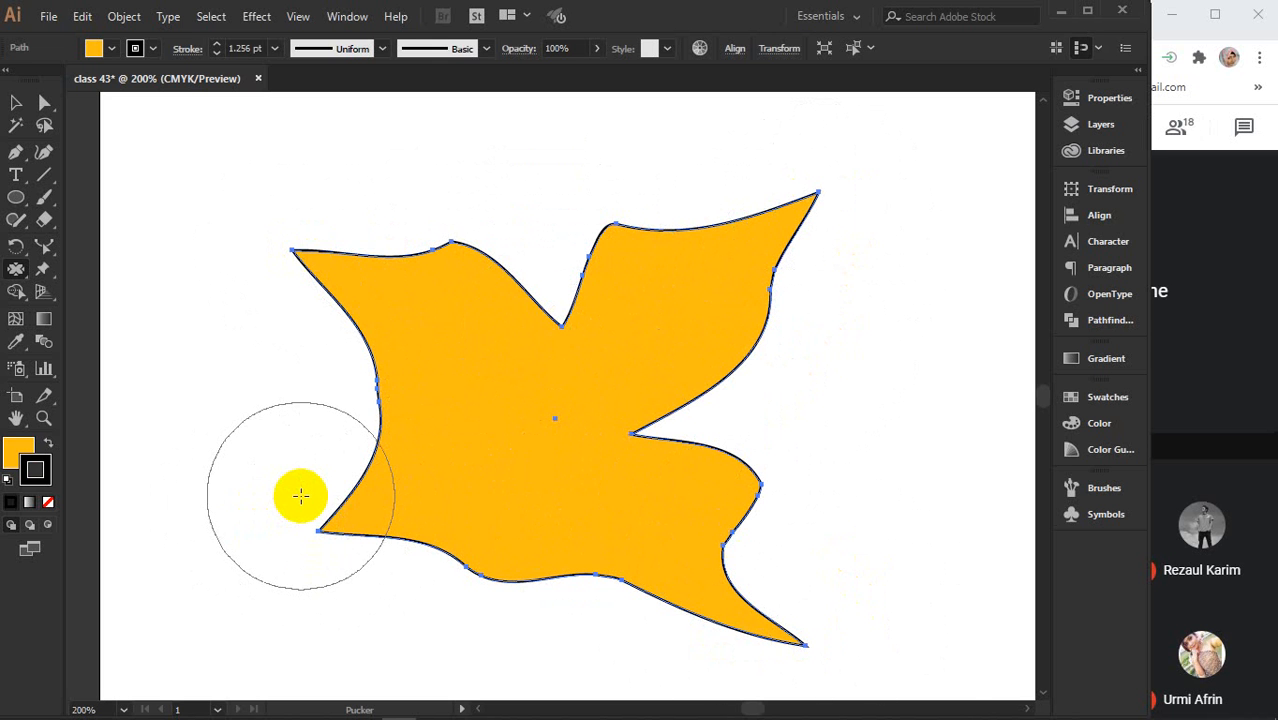
Set the Pucker tool's intensity to 25% and its detail to 1.
{"action": "key", "text": "Return"}
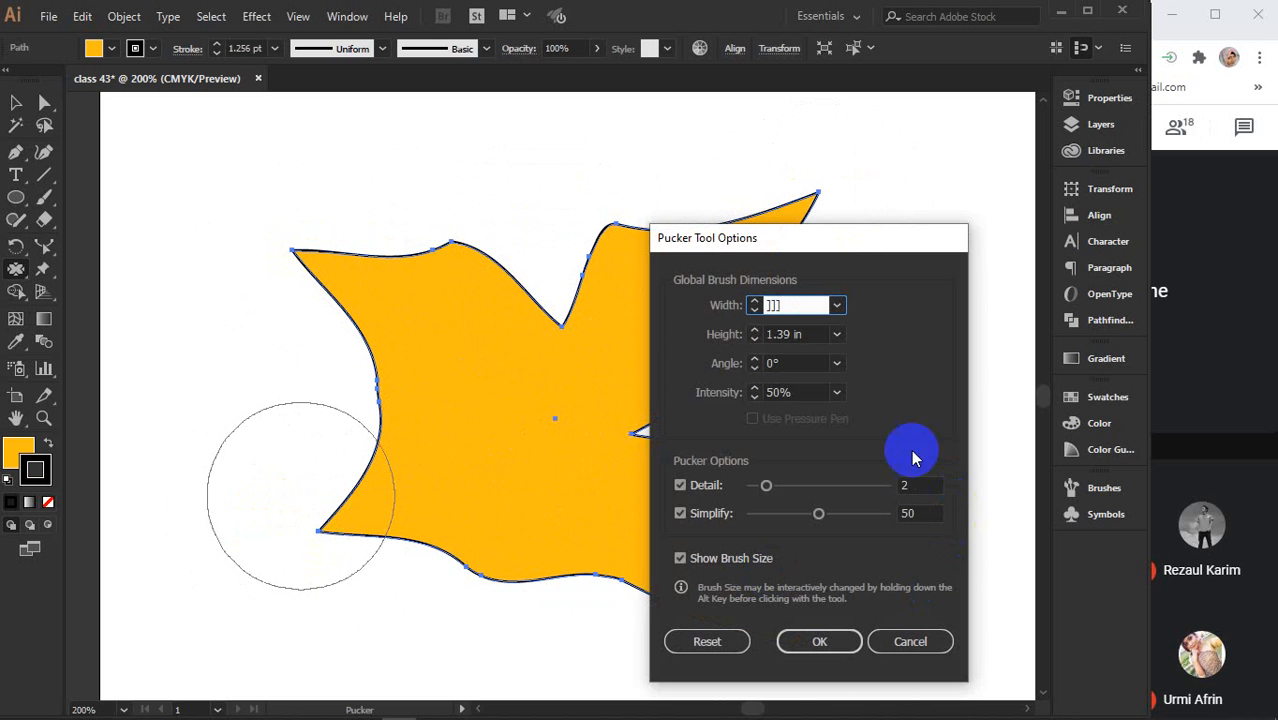
{"action": "left_click", "coordinate": [898, 643]}
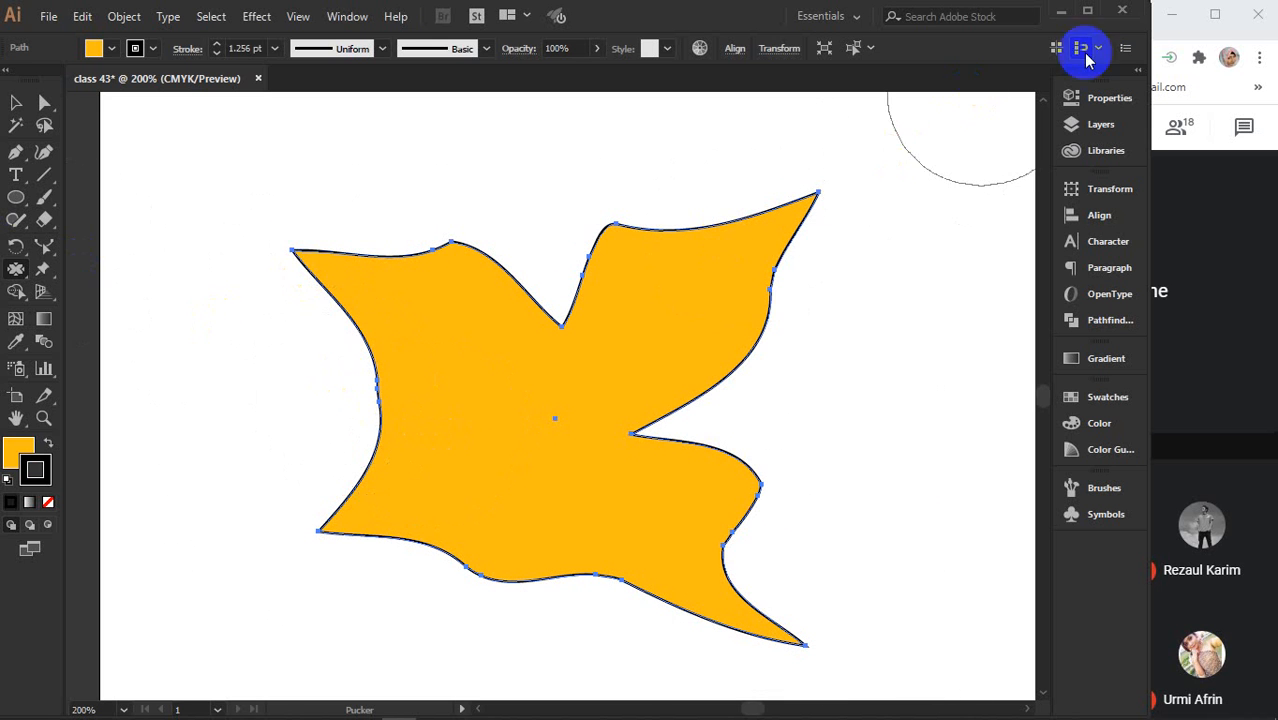
{"action": "left_click", "coordinate": [1104, 100]}
{"action": "left_click", "coordinate": [998, 120]}
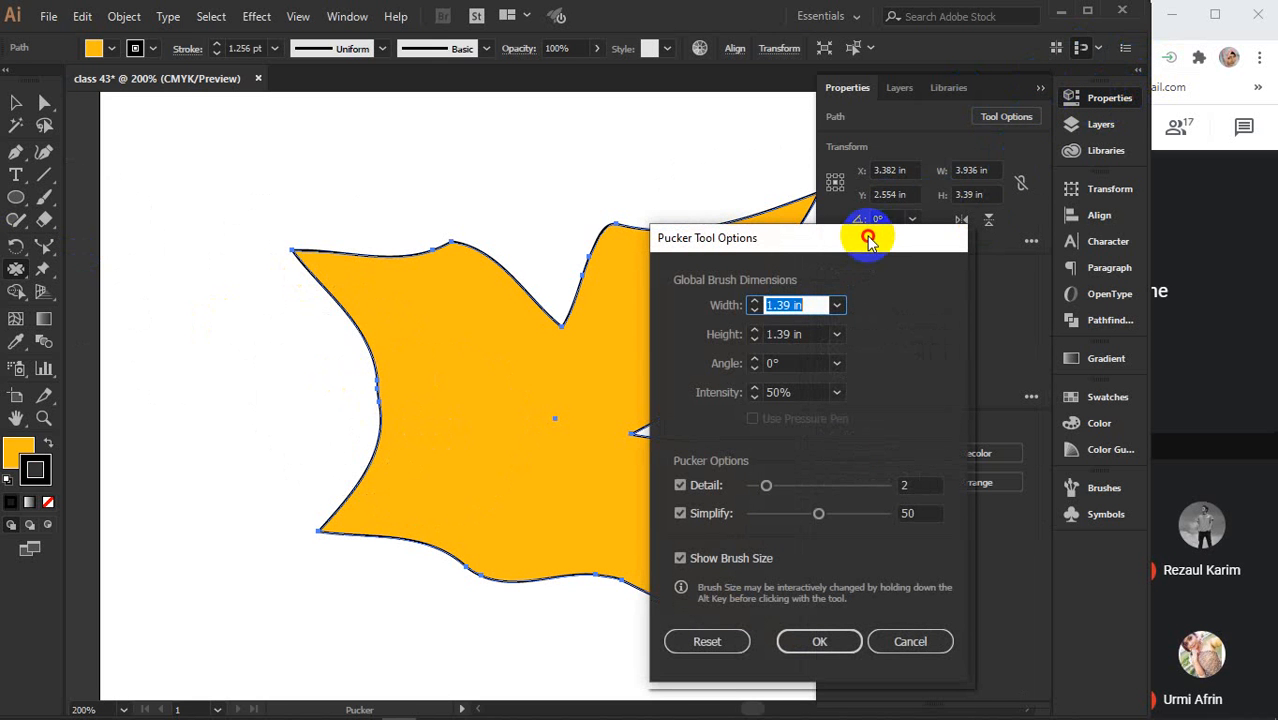
{"action": "left_click_drag", "start_coordinate": [866, 238], "coordinate": [938, 132]}
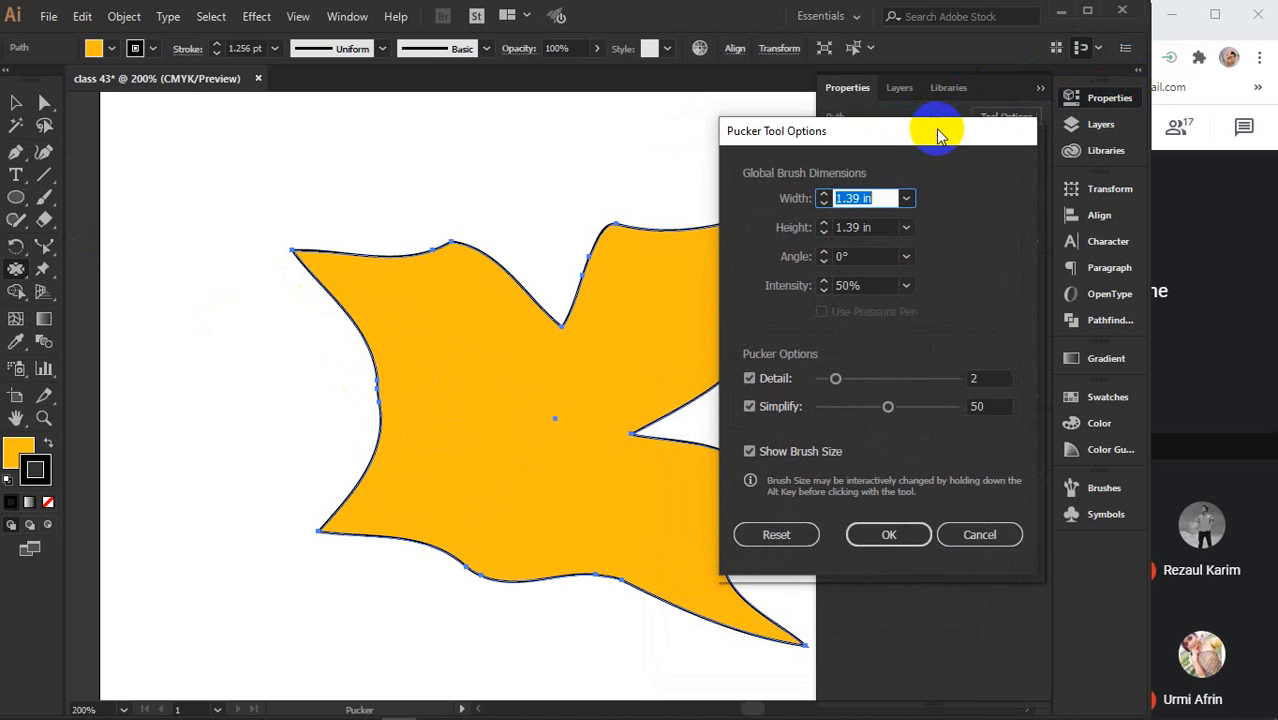
{"action": "left_click", "coordinate": [870, 285]}
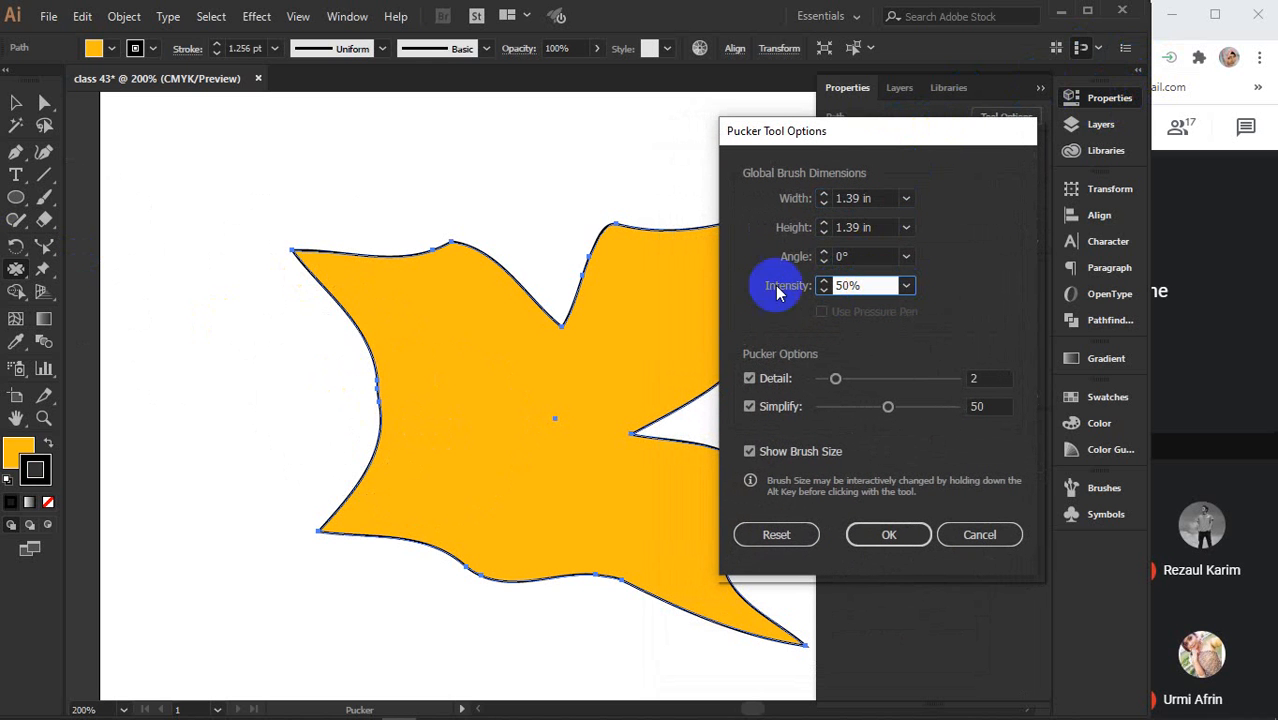
{"action": "left_click", "coordinate": [824, 291]}
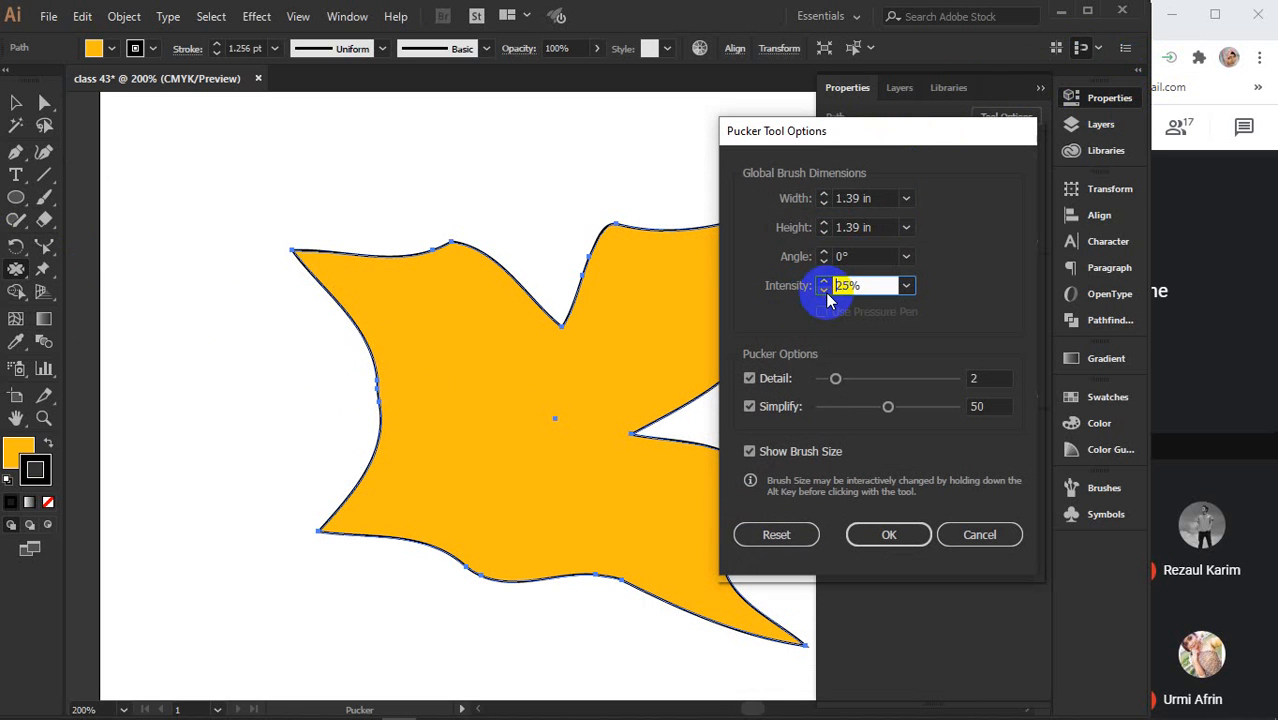
{"action": "left_click", "coordinate": [1003, 379]}
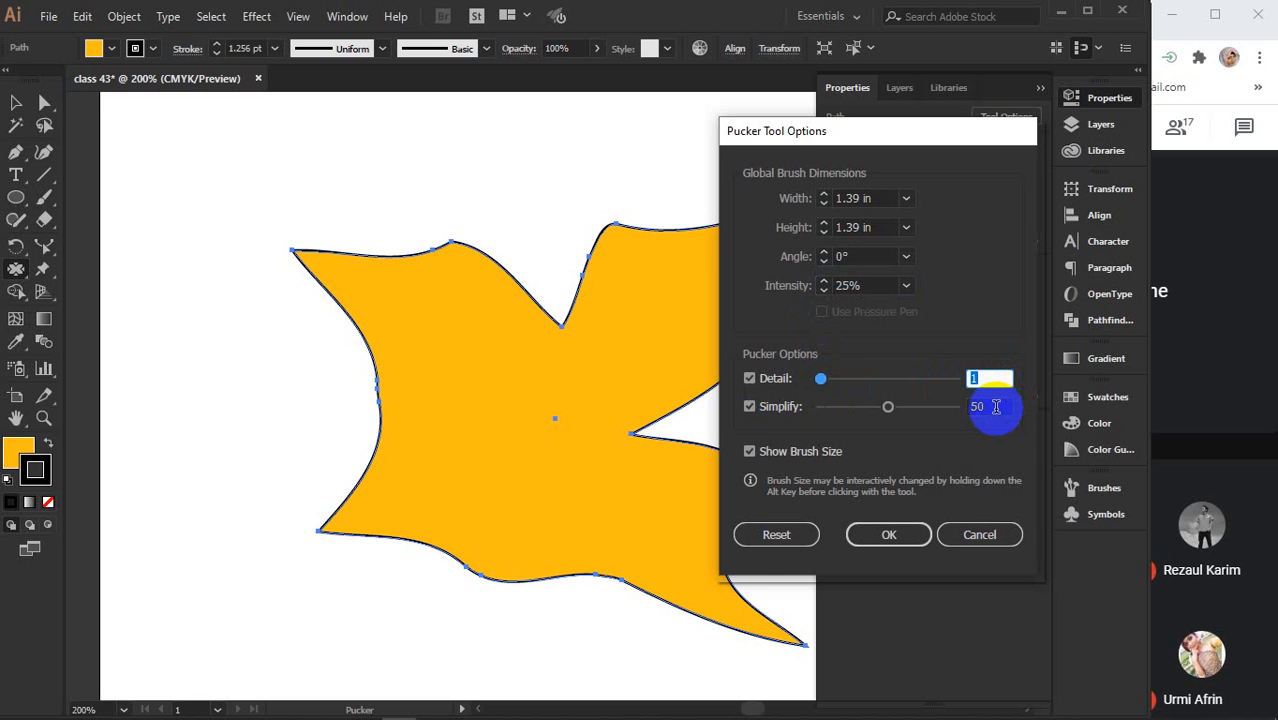
{"action": "left_click", "coordinate": [889, 534]}
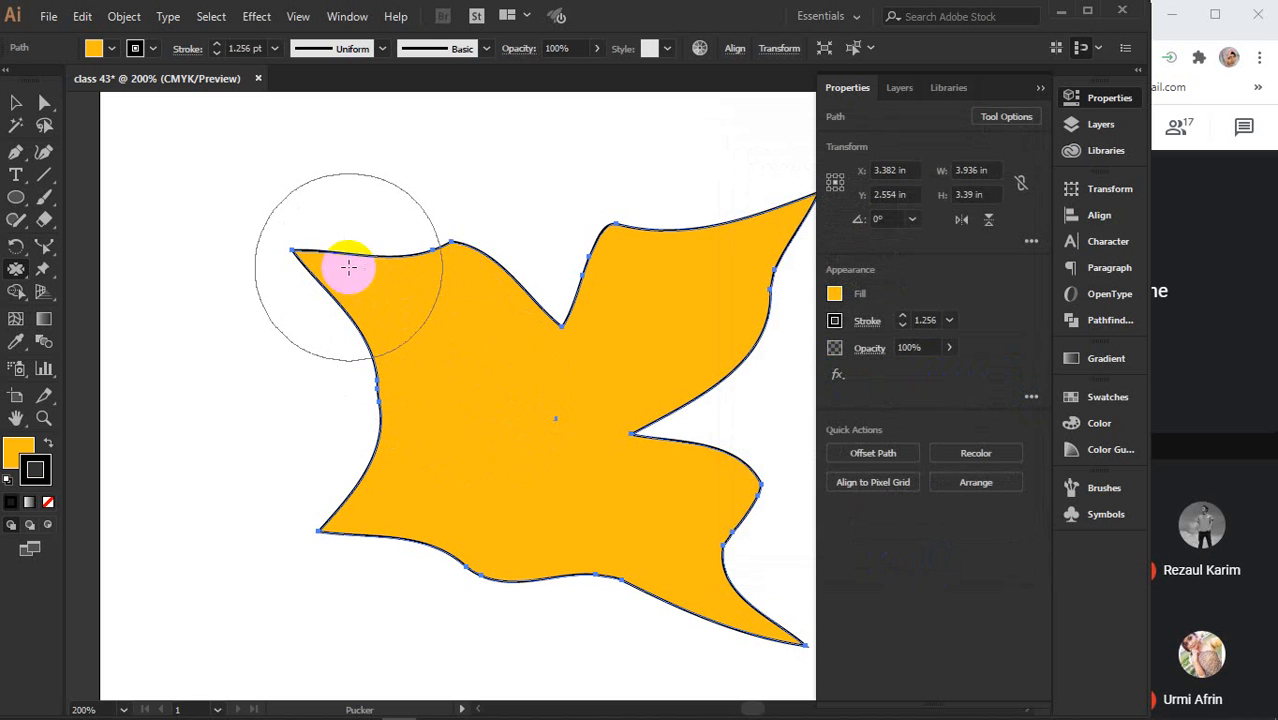
Try the weaker pucker on the shape's left side and upper notch, and undo all the puckering to restore the plain circle.
{"action": "left_click_drag", "start_coordinate": [348, 266], "coordinate": [261, 214]}
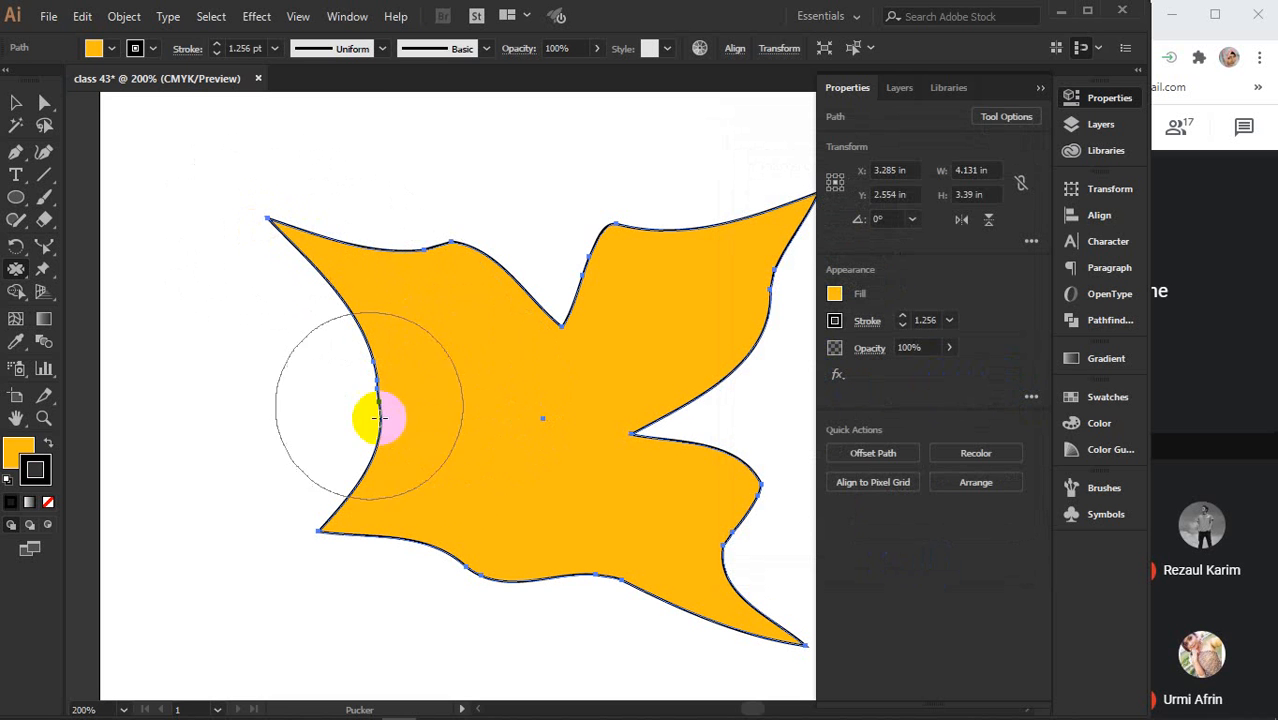
{"action": "left_click_drag", "start_coordinate": [366, 472], "coordinate": [240, 440]}
{"action": "mouse_move", "coordinate": [369, 370]}
{"action": "left_mouse_down"}
{"action": "mouse_move", "coordinate": [351, 348]}
{"action": "mouse_move", "coordinate": [277, 345]}
{"action": "left_mouse_up"}
{"action": "left_click_drag", "start_coordinate": [479, 285], "coordinate": [584, 178]}
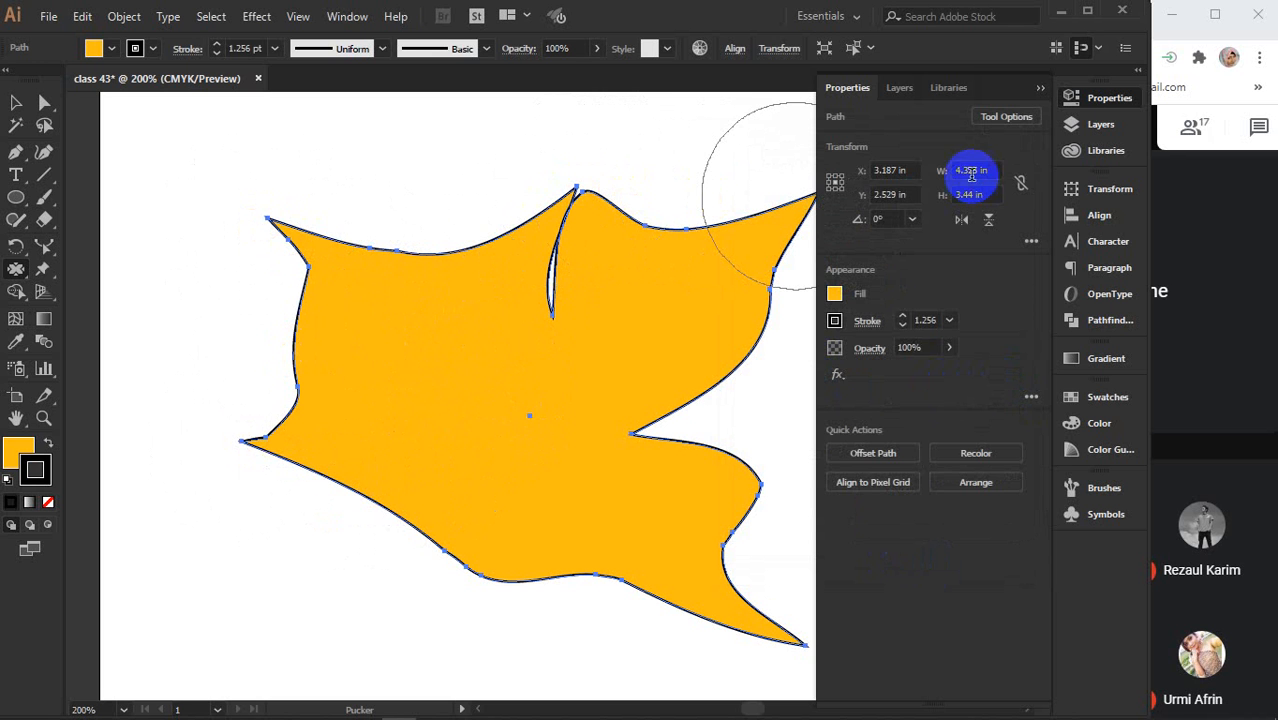
{"action": "left_click", "coordinate": [1040, 87]}
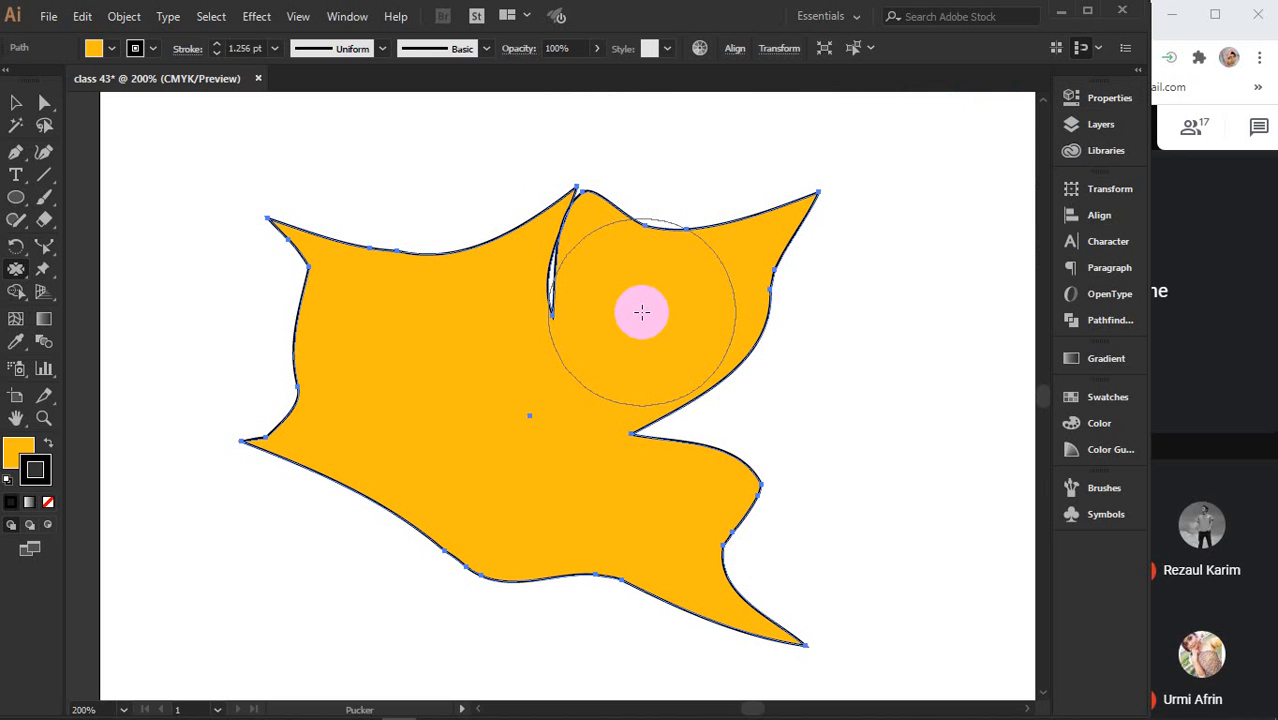
{"action": "mouse_move", "coordinate": [642, 312]}
{"action": "left_mouse_down"}
{"action": "mouse_move", "coordinate": [478, 280]}
{"action": "mouse_move", "coordinate": [462, 243]}
{"action": "left_mouse_up"}
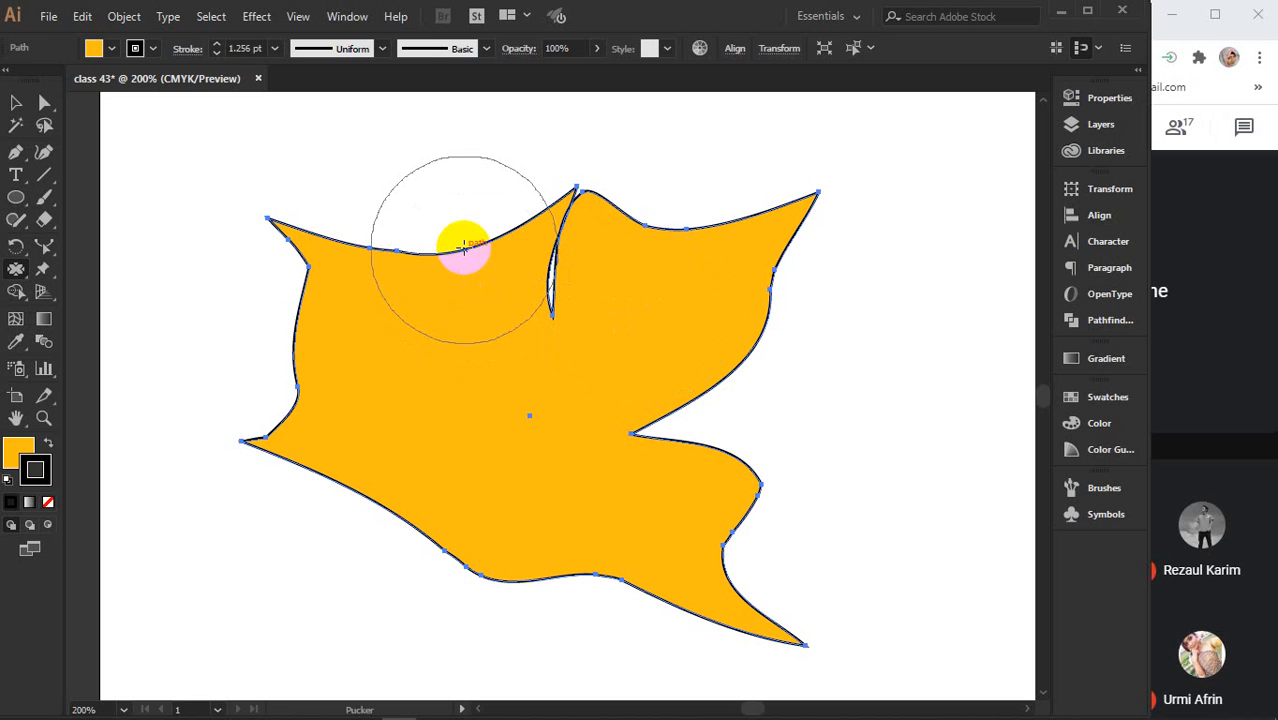
{"action": "key", "text": "ctrl+z"}
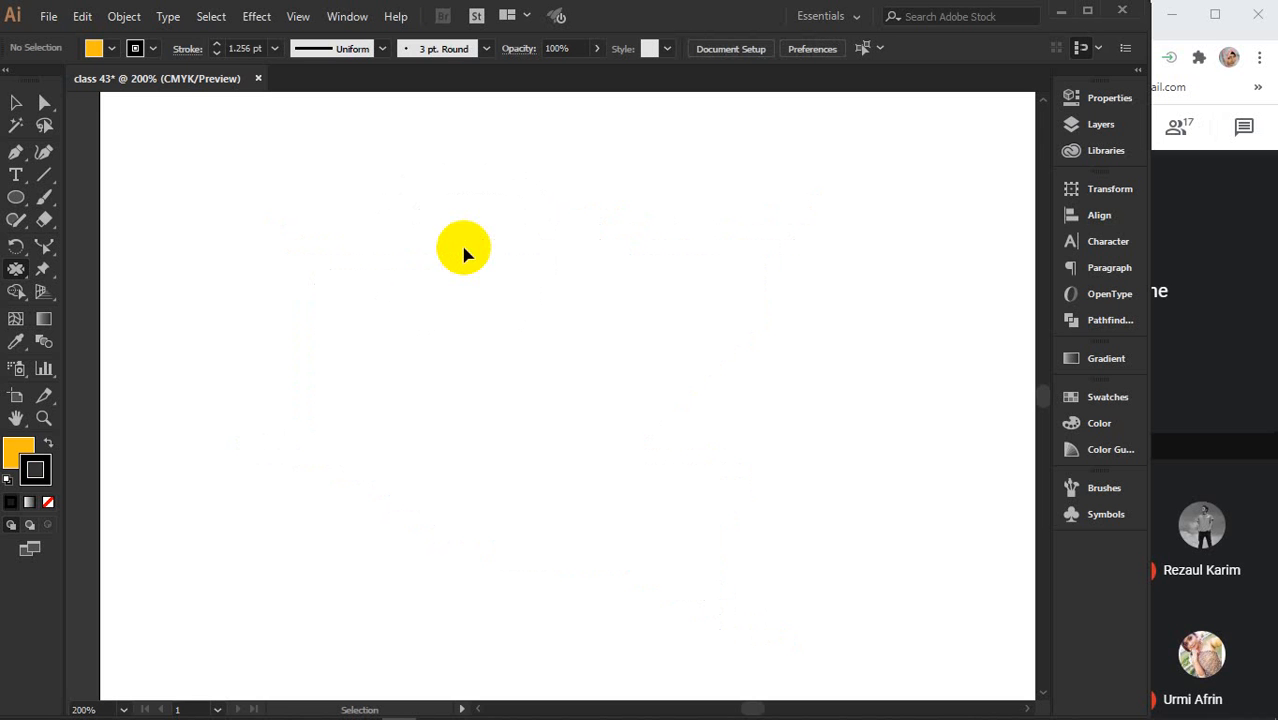
Distort the circle with the Bloat tool, making round bites in its left, right and lower edges and a round bulge on top.
{"action": "left_click", "coordinate": [15, 270]}
{"action": "left_click", "coordinate": [97, 359]}
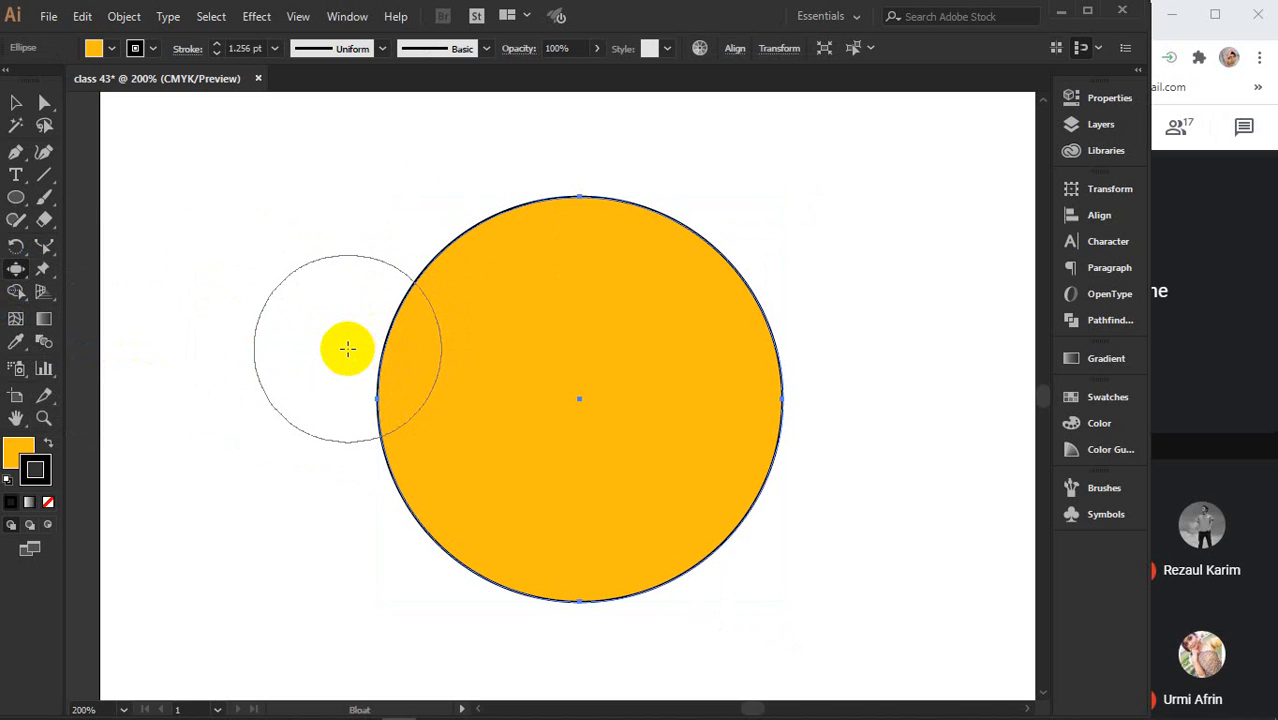
{"action": "left_click_drag", "start_coordinate": [345, 345], "coordinate": [357, 349]}
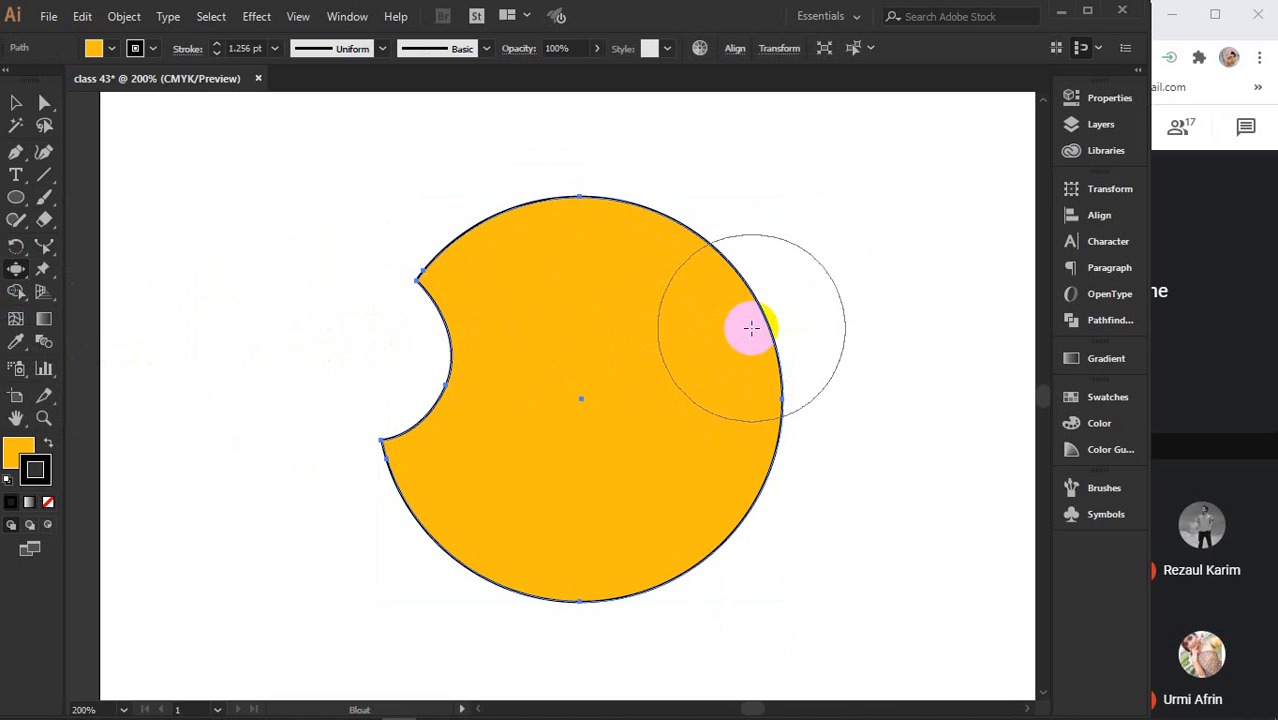
{"action": "left_click_drag", "start_coordinate": [750, 323], "coordinate": [750, 325]}
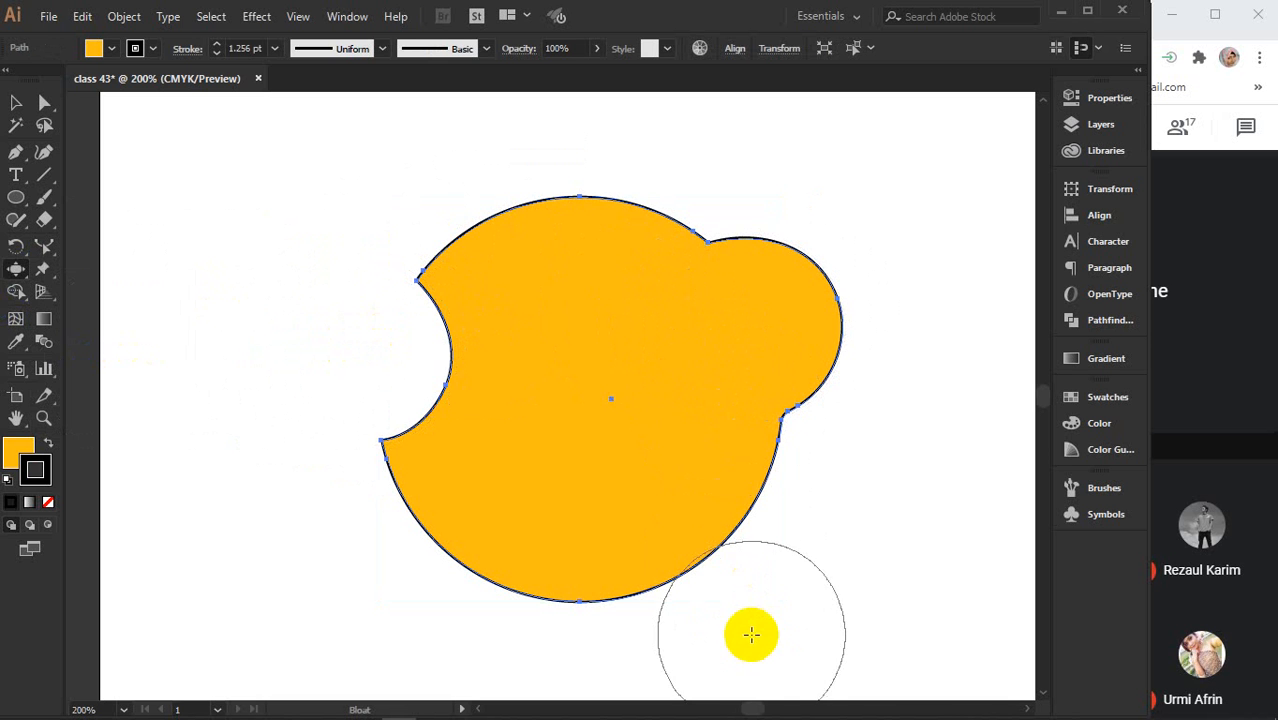
{"action": "left_click_drag", "start_coordinate": [718, 584], "coordinate": [686, 551]}
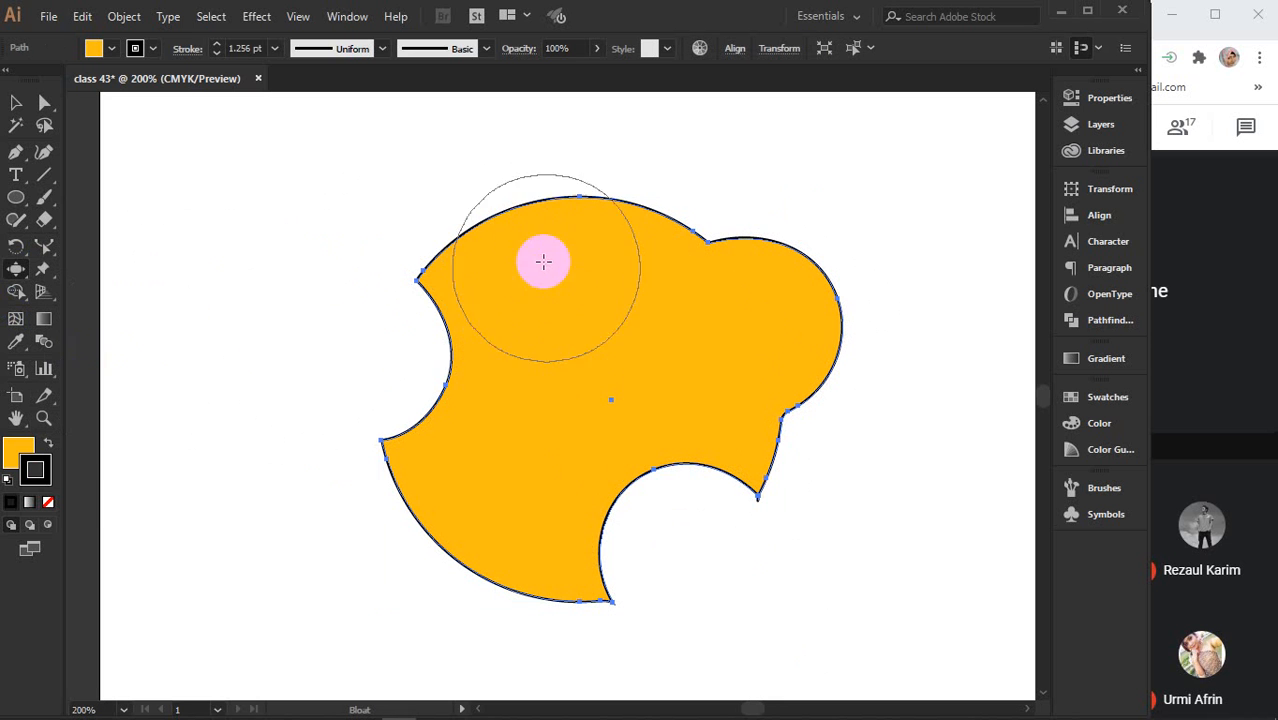
{"action": "mouse_move", "coordinate": [552, 251]}
{"action": "left_mouse_down"}
{"action": "mouse_move", "coordinate": [533, 206]}
{"action": "mouse_move", "coordinate": [556, 300]}
{"action": "left_mouse_up"}
{"action": "left_click_drag", "start_coordinate": [374, 578], "coordinate": [470, 515]}
{"action": "left_click_drag", "start_coordinate": [721, 335], "coordinate": [721, 335]}
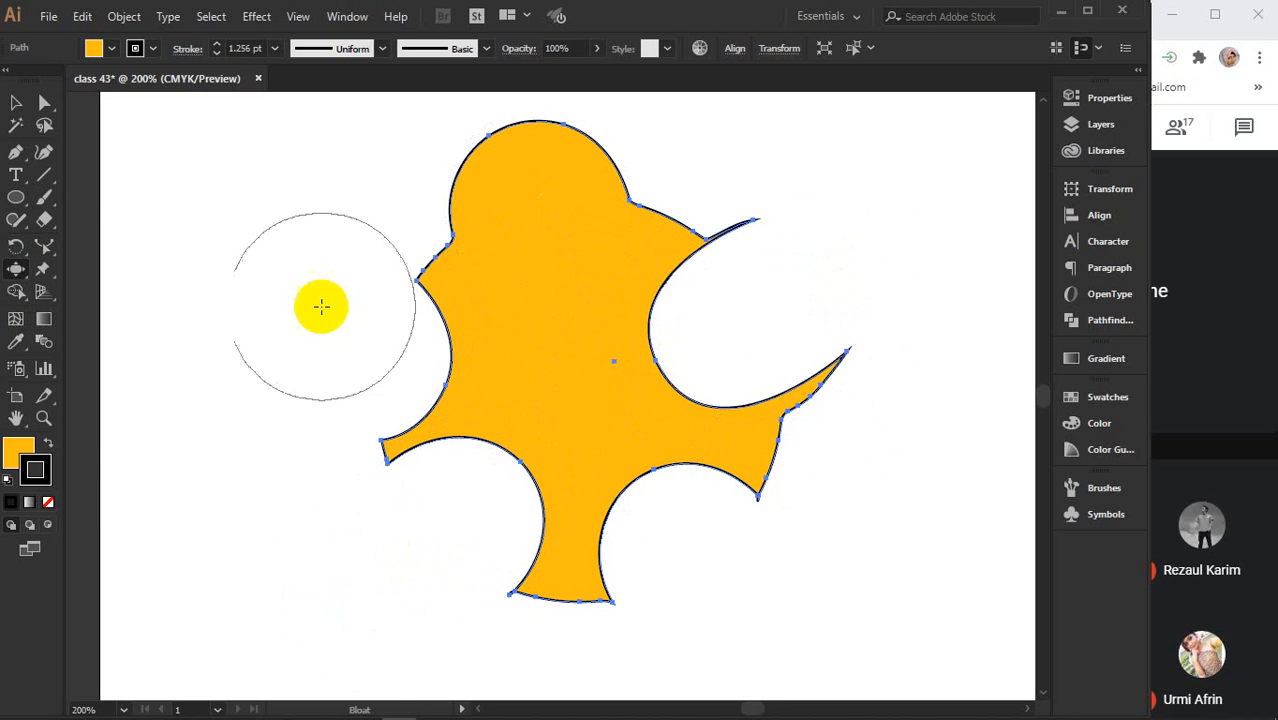
{"action": "left_click", "coordinate": [16, 102]}
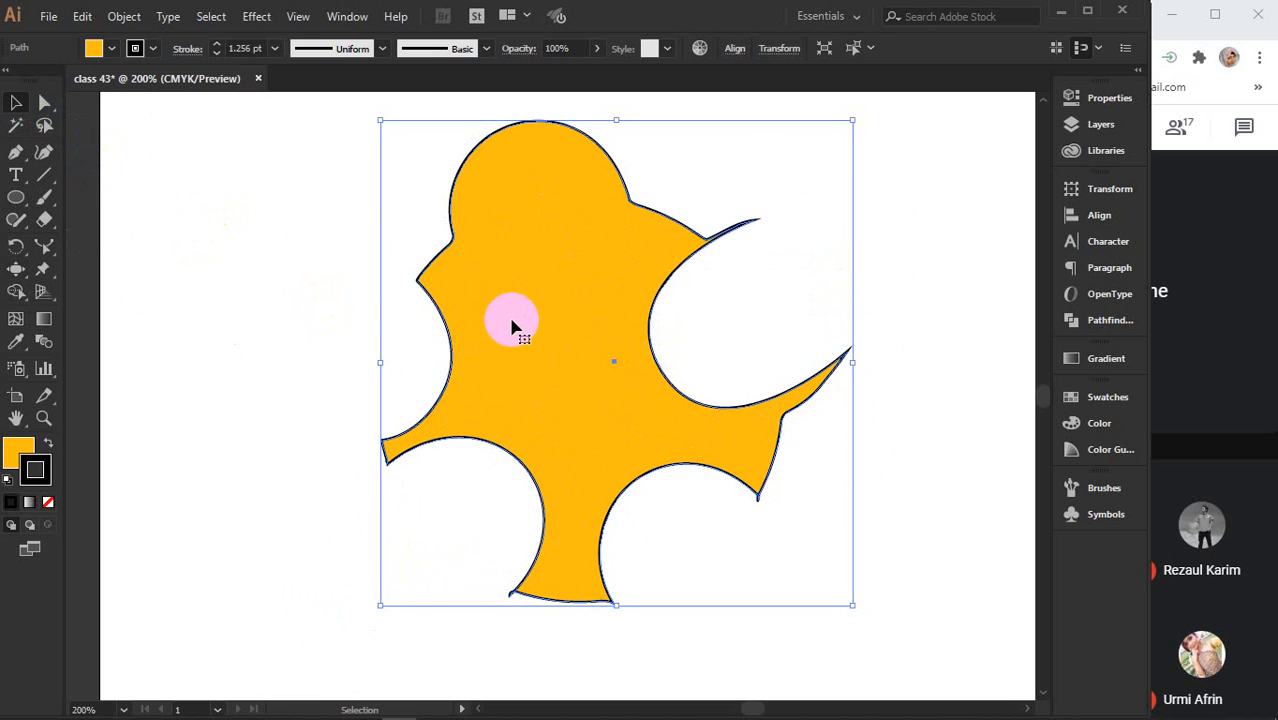
Delete the bloated shape from the artboard, and undo back to the plain orange circle.
{"action": "key", "text": "Delete"}
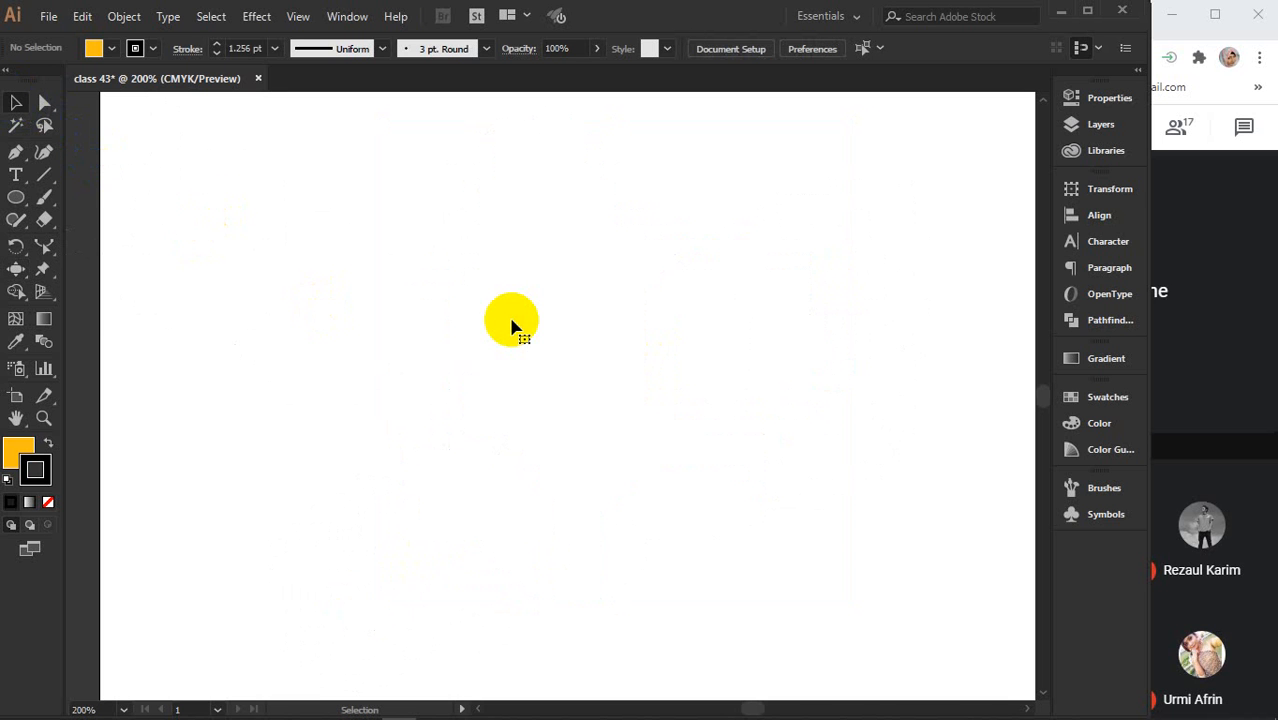
{"action": "left_click", "coordinate": [15, 269]}
{"action": "left_click_drag", "start_coordinate": [15, 269], "coordinate": [103, 362]}
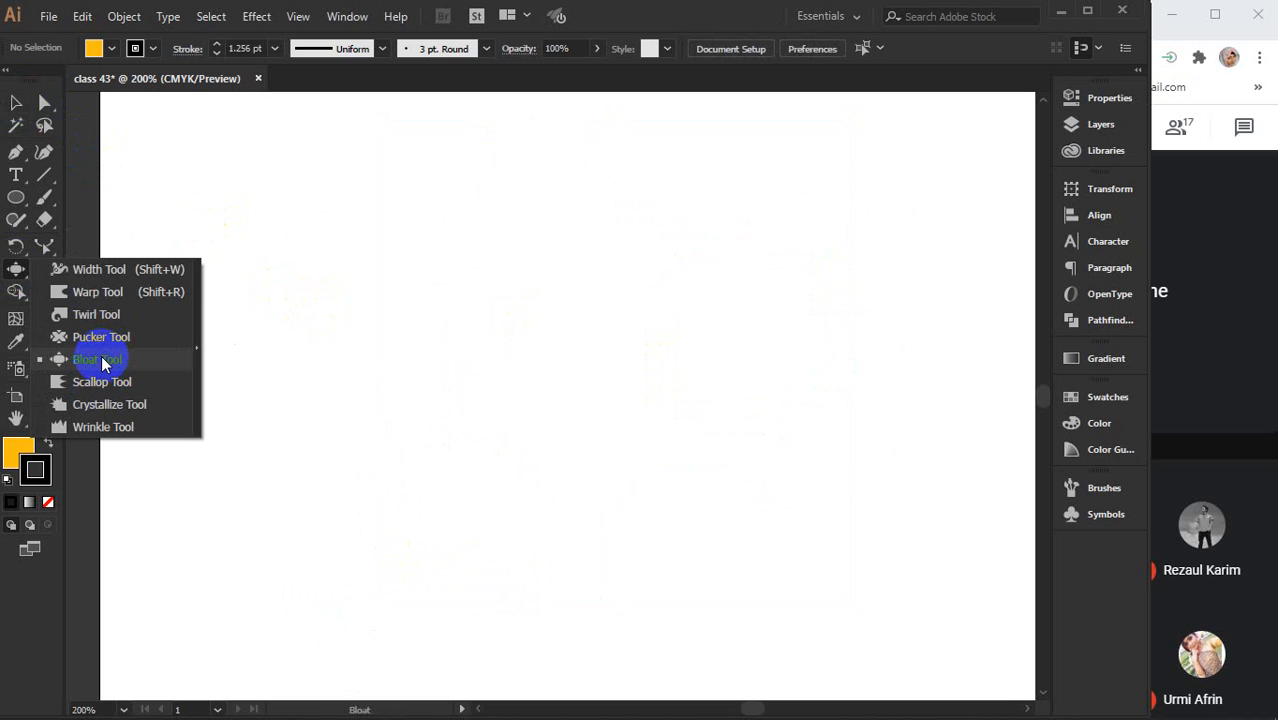
{"action": "left_click", "coordinate": [16, 103]}
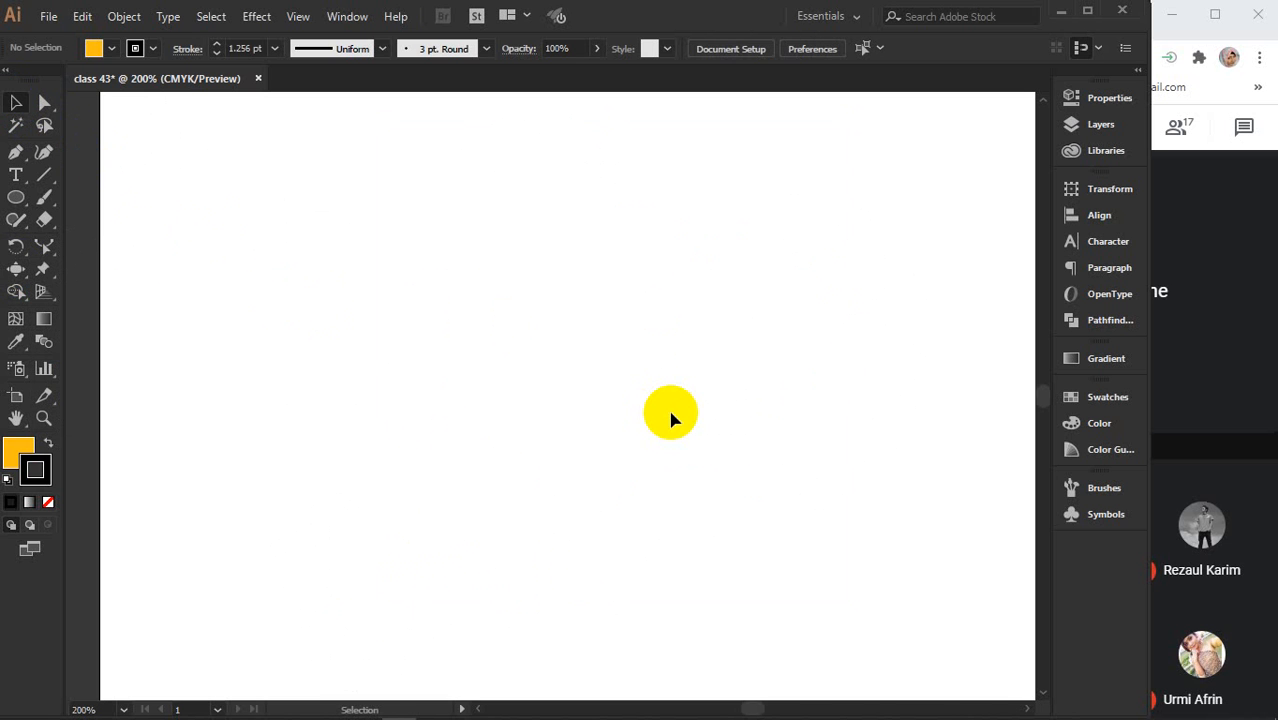
{"action": "key", "text": "ctrl+z"}
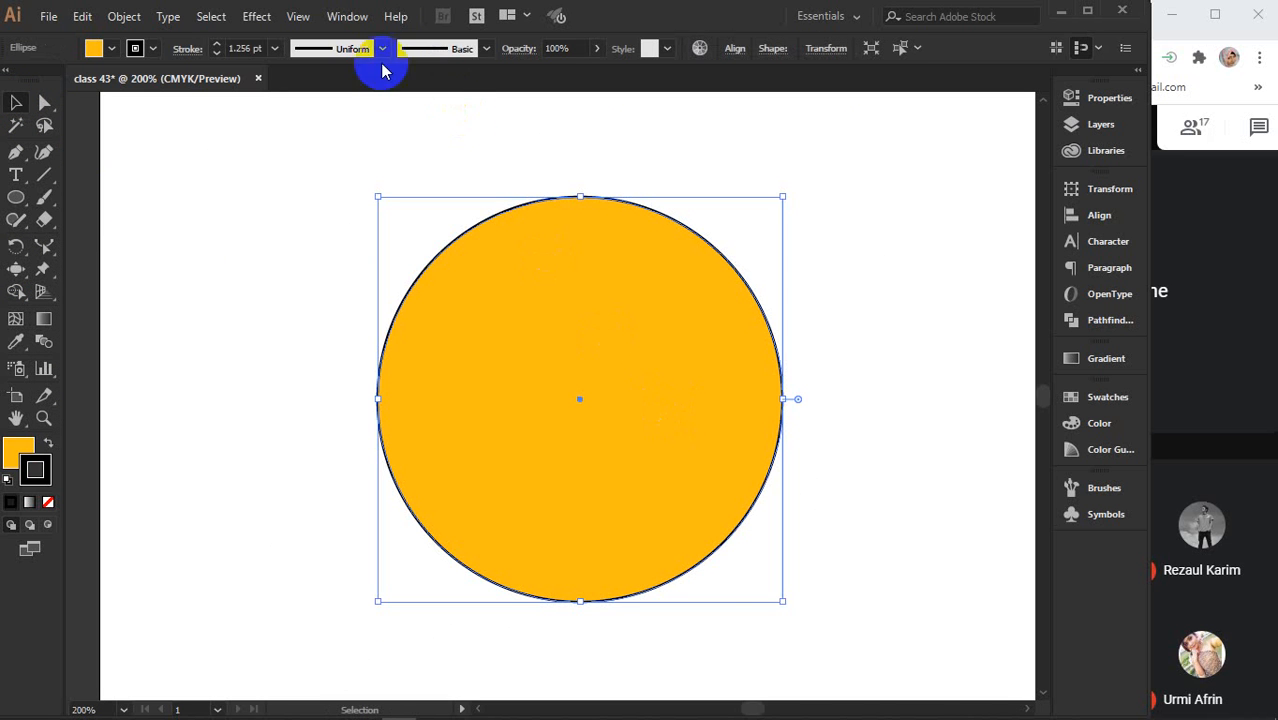
Open the Pucker & Bloat effect for the circle, move its dialog clear of the shape and enable the preview.
{"action": "left_click", "coordinate": [253, 17]}
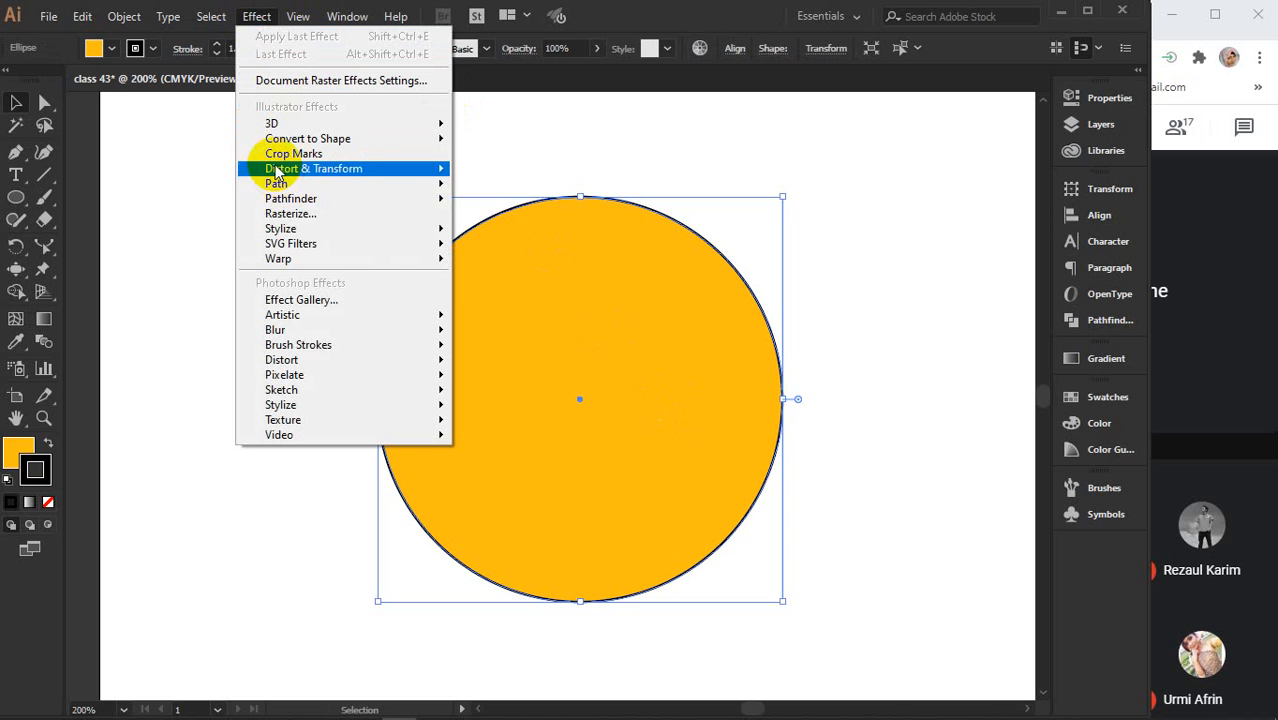
{"action": "mouse_move", "coordinate": [280, 175]}
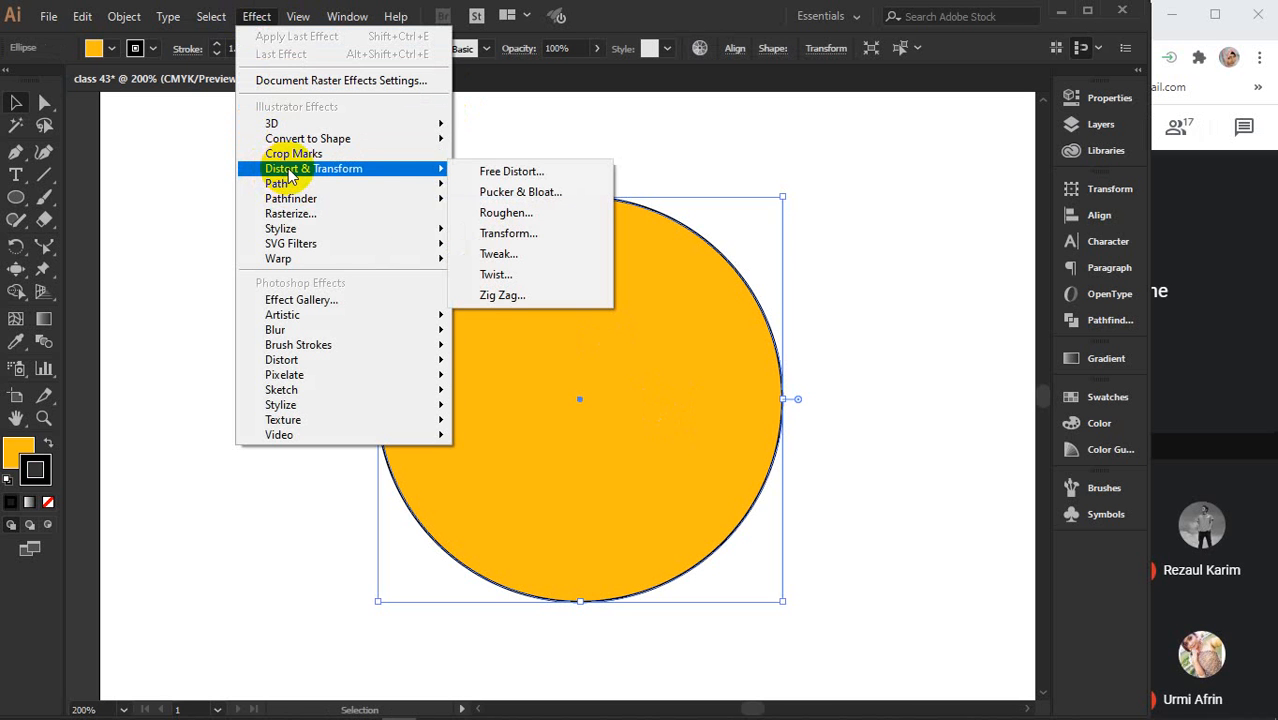
{"action": "left_click", "coordinate": [516, 197]}
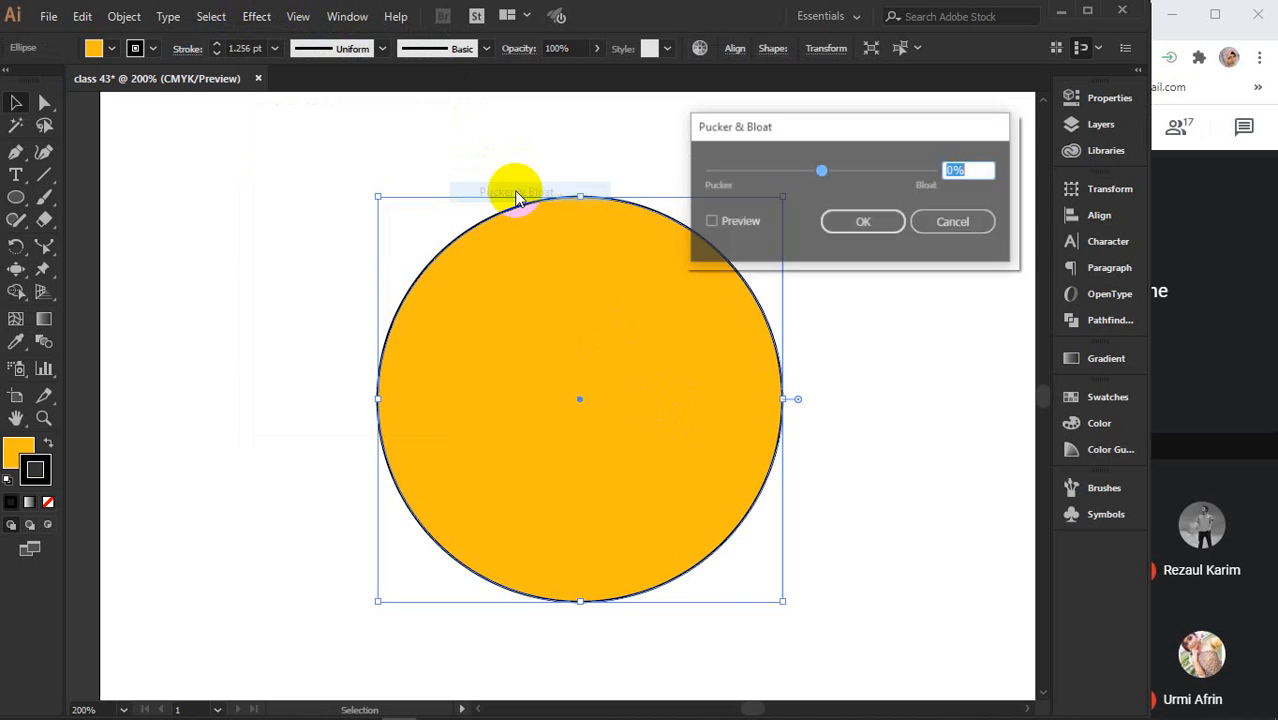
{"action": "left_click_drag", "start_coordinate": [836, 124], "coordinate": [949, 130]}
{"action": "left_click", "coordinate": [845, 222]}
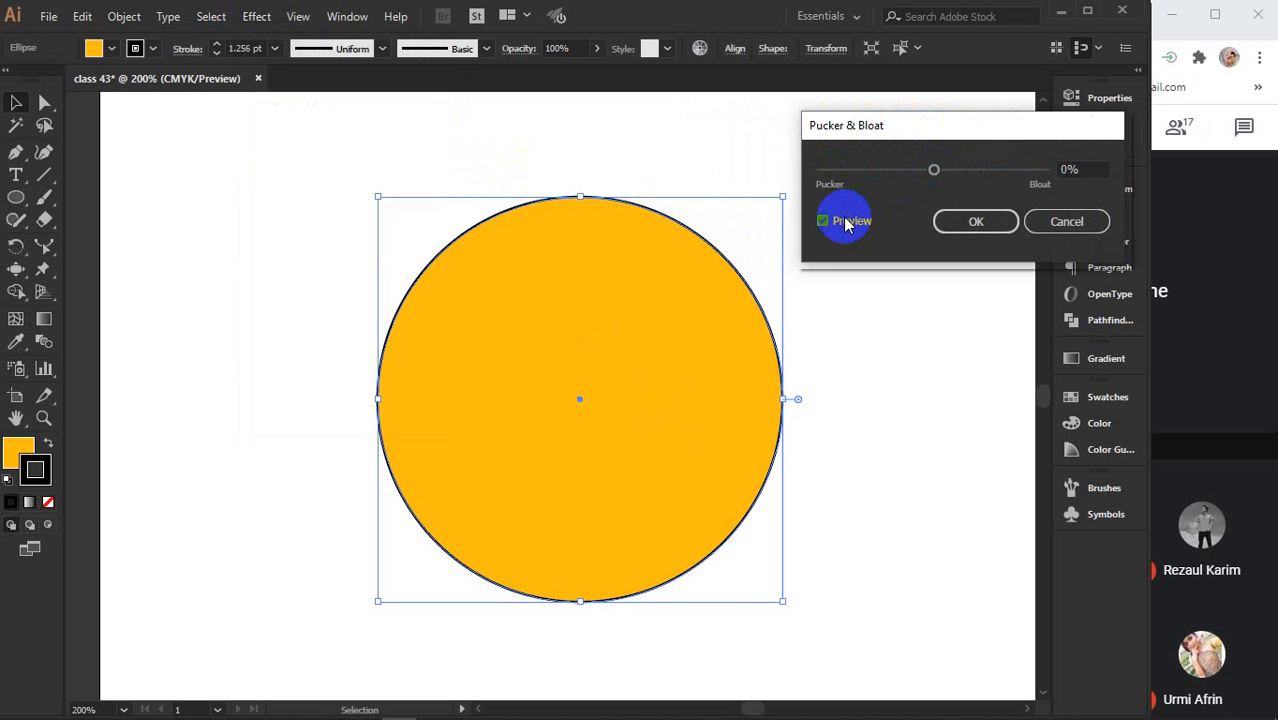
Raise the effect amount gradually to 71% to bloat the circle into a four-petal shape.
{"action": "left_click", "coordinate": [1087, 169]}
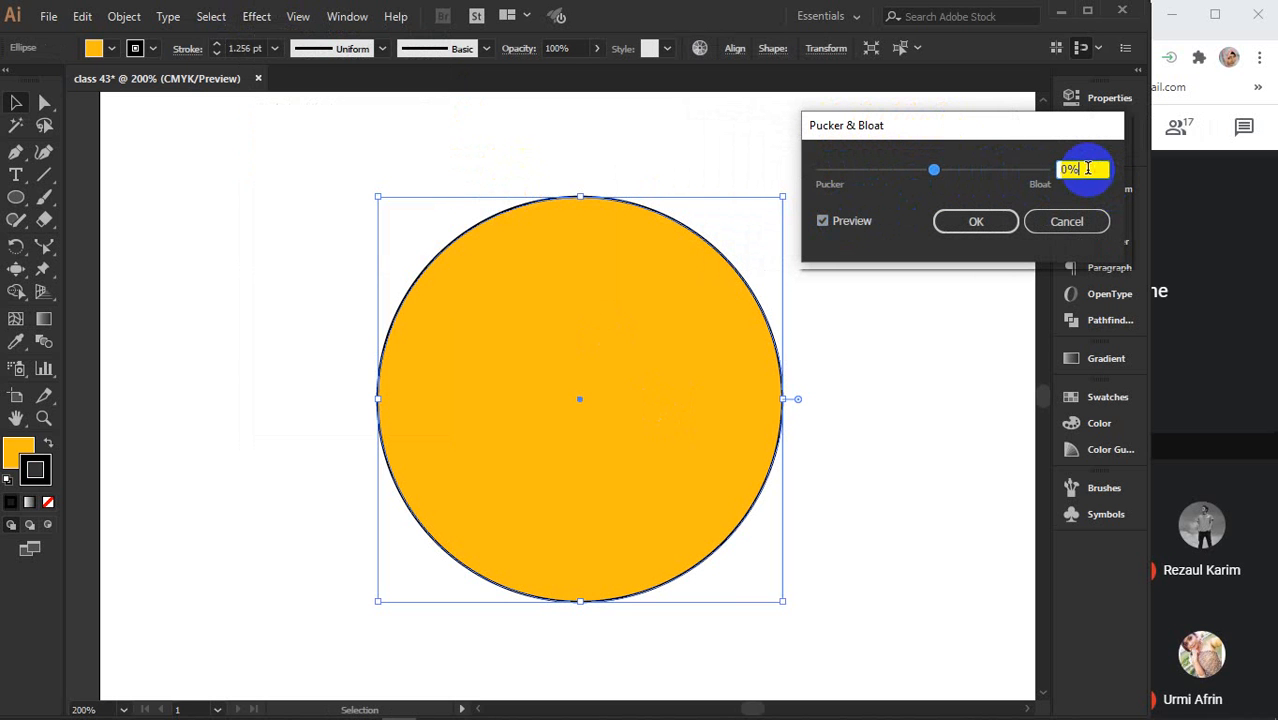
{"action": "key", "text": "Up"}
{"action": "key", "text": "Up"}
{"action": "key", "text": "Up"}
{"action": "key", "text": "Up"}
{"action": "key", "text": "Up"}
{"action": "key", "text": "Up"}
{"action": "key", "text": "Up"}
{"action": "key", "text": "Up"}
{"action": "key", "text": "Up"}
{"action": "key", "text": "Up"}
{"action": "key", "text": "Up"}
{"action": "key", "text": "Up"}
{"action": "key", "text": "Up"}
{"action": "key", "text": "Up"}
{"action": "key", "text": "Up"}
{"action": "key", "text": "Up"}
{"action": "key", "text": "Up"}
{"action": "key", "text": "Up"}
{"action": "key", "text": "Up"}
{"action": "key", "text": "Up"}
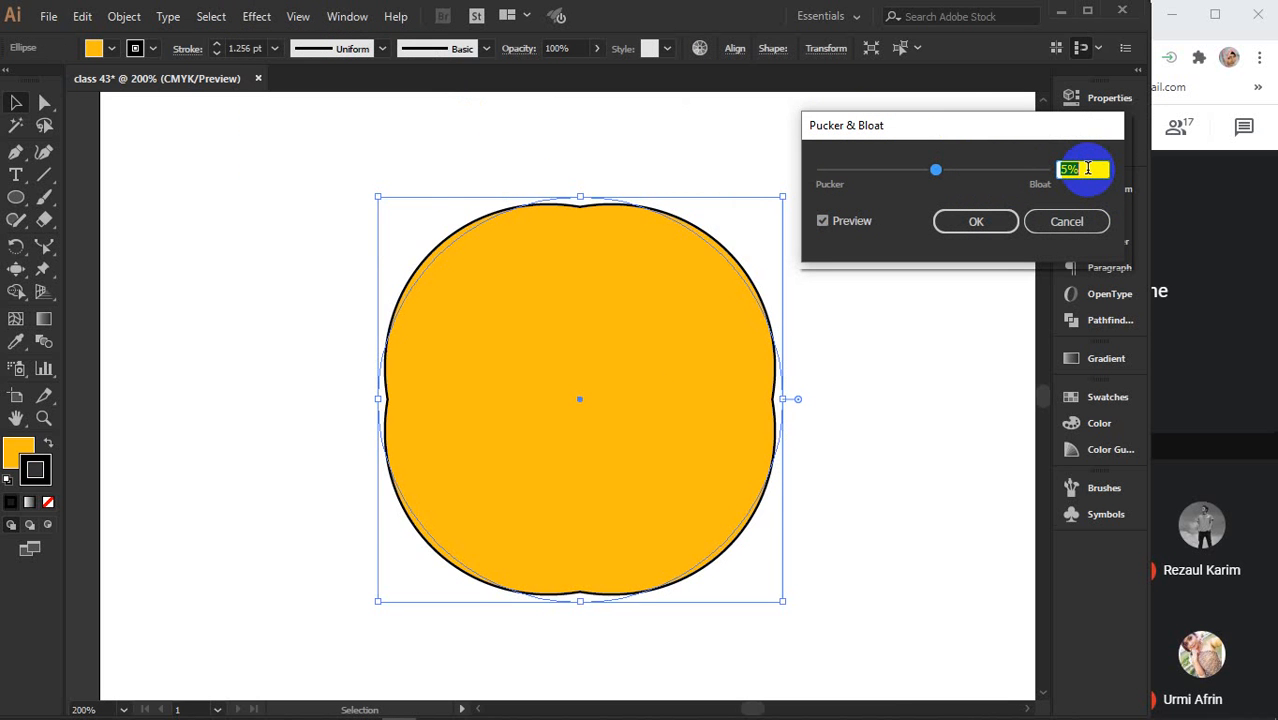
{"action": "key", "text": "Up"}
{"action": "key", "text": "Up"}
{"action": "key", "text": "Up"}
{"action": "key", "text": "Up"}
{"action": "key", "text": "Up"}
{"action": "key", "text": "Up"}
{"action": "key", "text": "Up"}
{"action": "key", "text": "Up"}
{"action": "key", "text": "Up"}
{"action": "key", "text": "Up"}
{"action": "key", "text": "Up"}
{"action": "key", "text": "Up"}
{"action": "key", "text": "Up"}
{"action": "key", "text": "Up"}
{"action": "key", "text": "Up"}
{"action": "key", "text": "Up"}
{"action": "key", "text": "Up"}
{"action": "key", "text": "Up"}
{"action": "key", "text": "Up"}
{"action": "key", "text": "Up"}
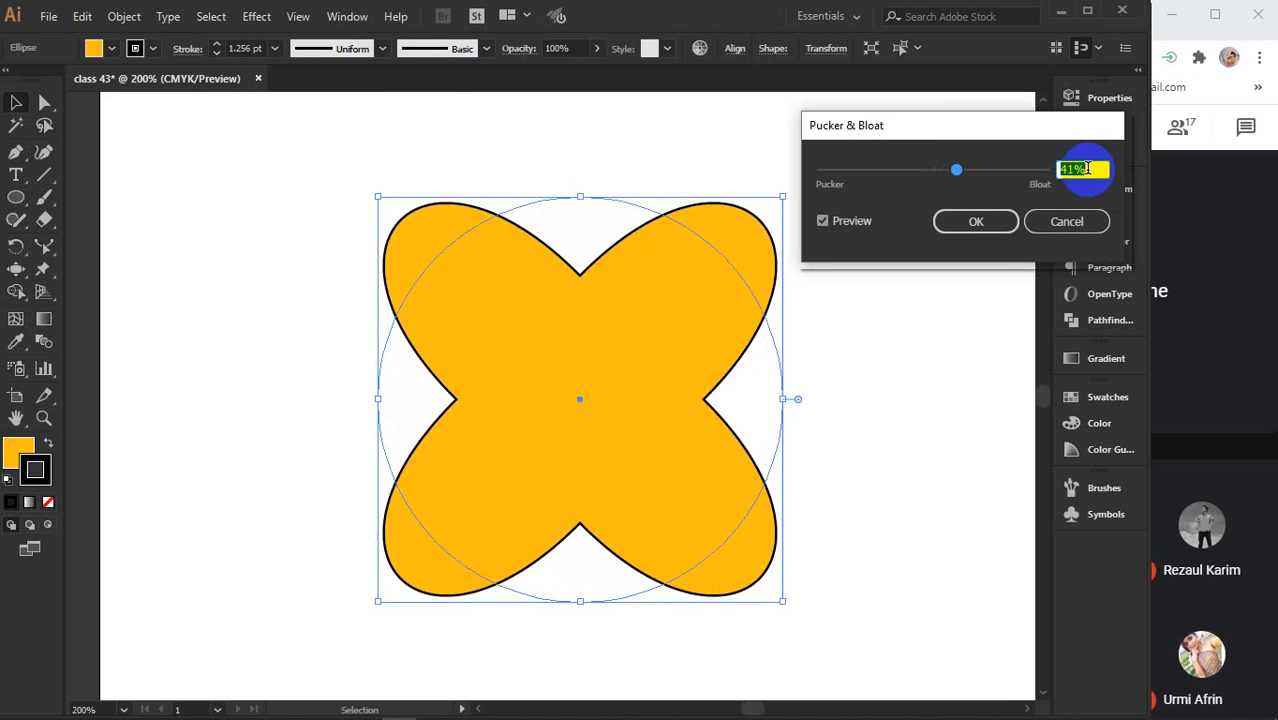
{"action": "key", "text": "Up"}
{"action": "key", "text": "Up"}
{"action": "key", "text": "Up"}
{"action": "key", "text": "Up"}
{"action": "key", "text": "Up"}
{"action": "key", "text": "Up"}
{"action": "key", "text": "Up"}
{"action": "key", "text": "Up"}
{"action": "key", "text": "Up"}
{"action": "key", "text": "Up"}
{"action": "key", "text": "Up"}
{"action": "key", "text": "Up"}
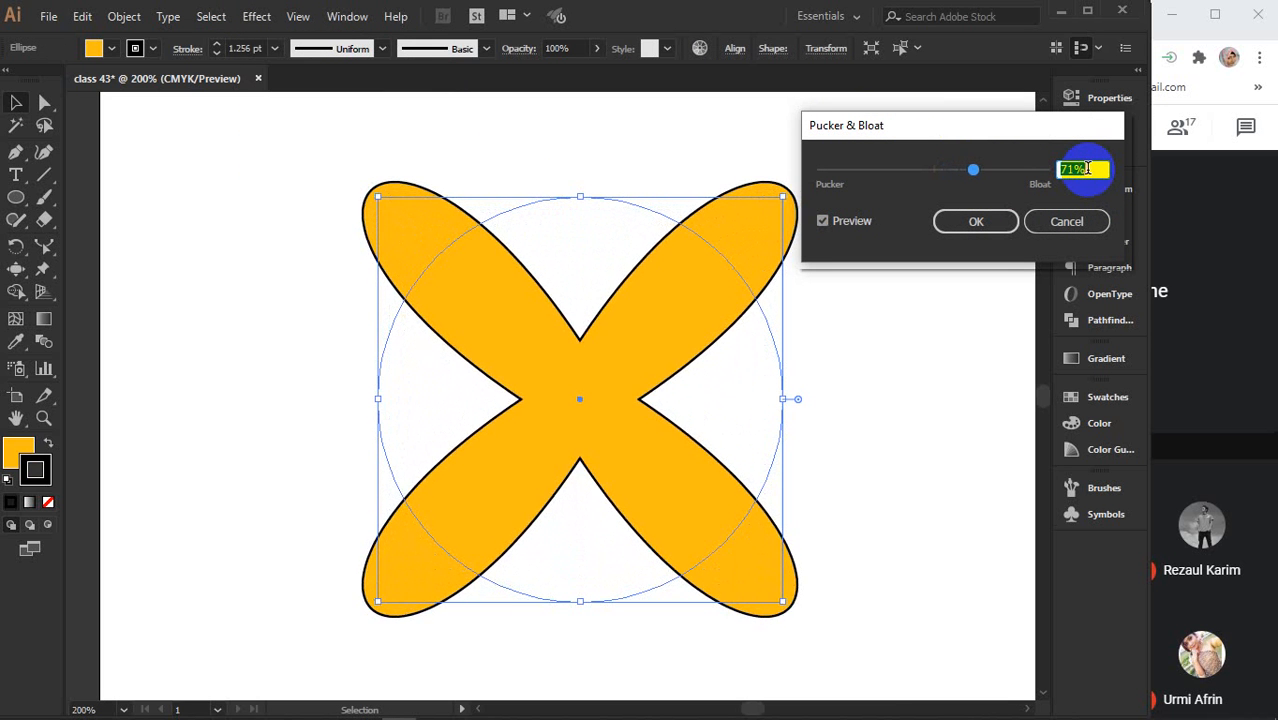
Lower the effect amount gradually to -50% to pucker the circle into a four-pointed star.
{"action": "key", "text": "Down"}
{"action": "key", "text": "Down"}
{"action": "key", "text": "Down"}
{"action": "key", "text": "Down"}
{"action": "key", "text": "Down"}
{"action": "key", "text": "Down"}
{"action": "key", "text": "Down"}
{"action": "key", "text": "Down"}
{"action": "key", "text": "Down"}
{"action": "key", "text": "Down"}
{"action": "key", "text": "Down"}
{"action": "key", "text": "Down"}
{"action": "key", "text": "Down"}
{"action": "key", "text": "Down"}
{"action": "key", "text": "Down"}
{"action": "key", "text": "Down"}
{"action": "key", "text": "Down"}
{"action": "key", "text": "Down"}
{"action": "key", "text": "Down"}
{"action": "key", "text": "Down"}
{"action": "key", "text": "Down"}
{"action": "key", "text": "Down"}
{"action": "key", "text": "Down"}
{"action": "key", "text": "Down"}
{"action": "key", "text": "Down"}
{"action": "key", "text": "Down"}
{"action": "key", "text": "Down"}
{"action": "key", "text": "Down"}
{"action": "key", "text": "Down"}
{"action": "key", "text": "Down"}
{"action": "key", "text": "Down"}
{"action": "key", "text": "Down"}
{"action": "key", "text": "Down"}
{"action": "key", "text": "Down"}
{"action": "key", "text": "Down"}
{"action": "key", "text": "Down"}
{"action": "key", "text": "Down"}
{"action": "key", "text": "Down"}
{"action": "key", "text": "Down"}
{"action": "key", "text": "Down"}
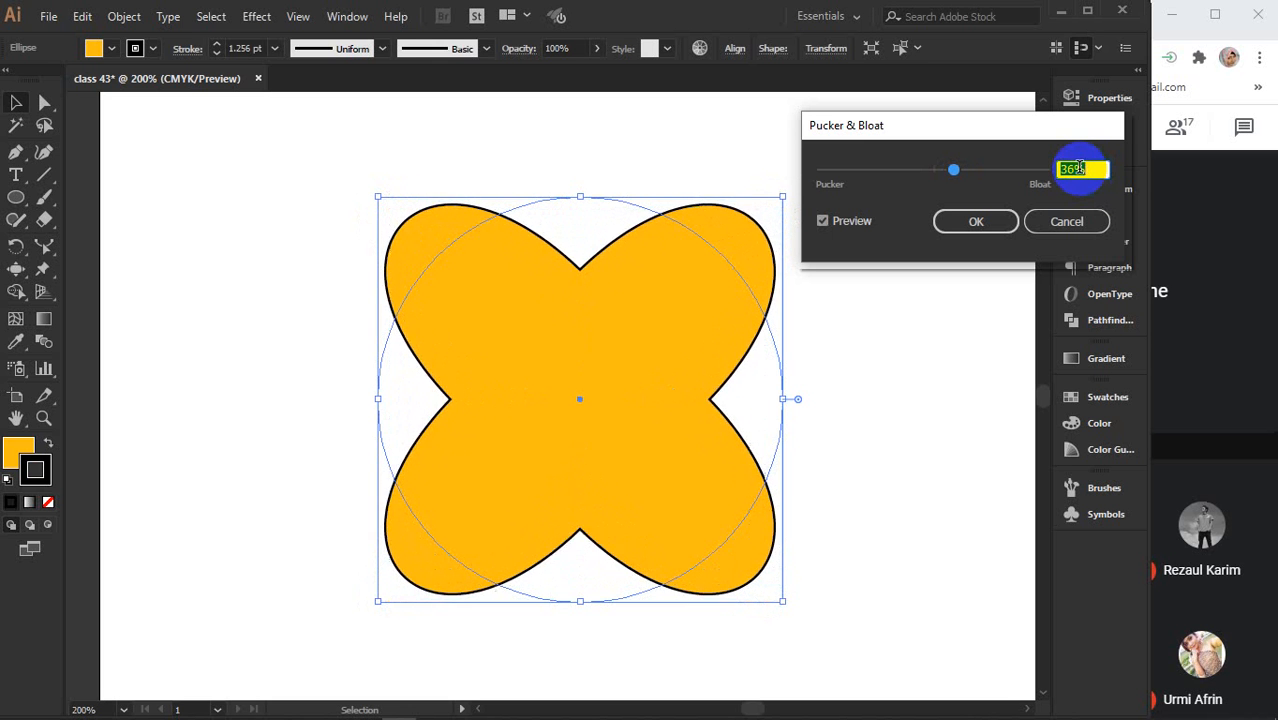
{"action": "key", "text": "Down"}
{"action": "key", "text": "Down"}
{"action": "key", "text": "Down"}
{"action": "key", "text": "Down"}
{"action": "key", "text": "Down"}
{"action": "key", "text": "Down"}
{"action": "key", "text": "Down"}
{"action": "key", "text": "Down"}
{"action": "key", "text": "Down"}
{"action": "key", "text": "Down"}
{"action": "key", "text": "Down"}
{"action": "key", "text": "Down"}
{"action": "key", "text": "Down"}
{"action": "key", "text": "Down"}
{"action": "key", "text": "Down"}
{"action": "key", "text": "Down"}
{"action": "key", "text": "Down"}
{"action": "key", "text": "Down"}
{"action": "key", "text": "Down"}
{"action": "key", "text": "Down"}
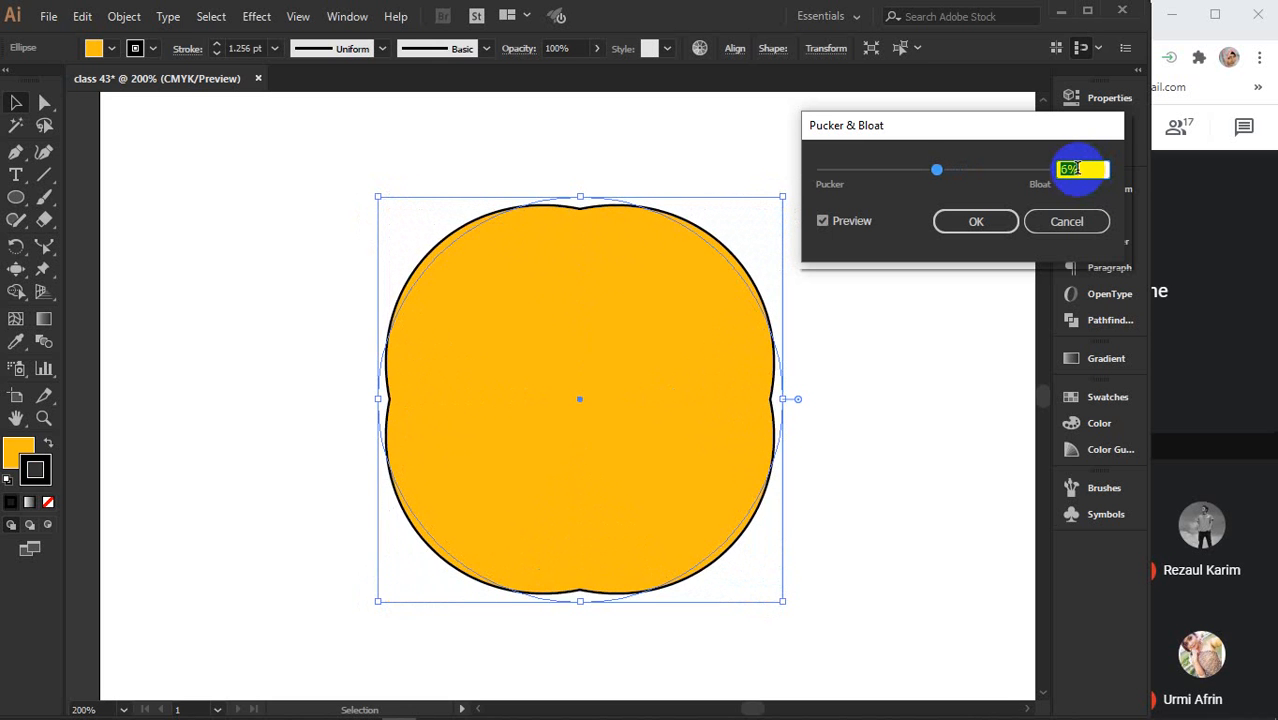
{"action": "key", "text": "Down"}
{"action": "key", "text": "Down"}
{"action": "key", "text": "Down"}
{"action": "key", "text": "Down"}
{"action": "key", "text": "Down"}
{"action": "key", "text": "Down"}
{"action": "key", "text": "Down"}
{"action": "key", "text": "Down"}
{"action": "key", "text": "Down"}
{"action": "key", "text": "Down"}
{"action": "key", "text": "Down"}
{"action": "key", "text": "Down"}
{"action": "key", "text": "Down"}
{"action": "key", "text": "Down"}
{"action": "key", "text": "Down"}
{"action": "key", "text": "Down"}
{"action": "key", "text": "Down"}
{"action": "key", "text": "Down"}
{"action": "key", "text": "Down"}
{"action": "key", "text": "Down"}
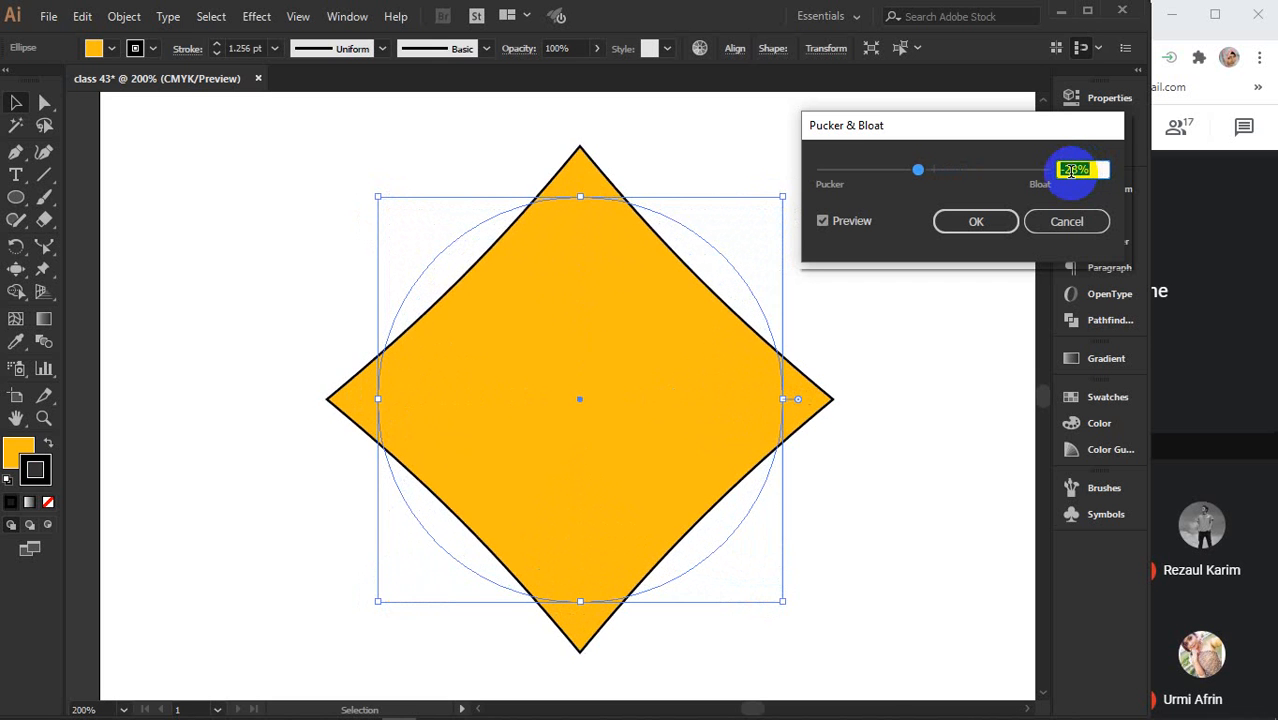
{"action": "key", "text": "Down"}
{"action": "key", "text": "Down"}
{"action": "key", "text": "Down"}
{"action": "key", "text": "Down"}
{"action": "key", "text": "Down"}
{"action": "key", "text": "Down"}
{"action": "key", "text": "Down"}
{"action": "key", "text": "Down"}
{"action": "key", "text": "Down"}
{"action": "key", "text": "Down"}
{"action": "key", "text": "Down"}
{"action": "key", "text": "Down"}
{"action": "key", "text": "Down"}
{"action": "key", "text": "Down"}
{"action": "key", "text": "Down"}
{"action": "key", "text": "Down"}
{"action": "key", "text": "Down"}
{"action": "key", "text": "Down"}
{"action": "key", "text": "Down"}
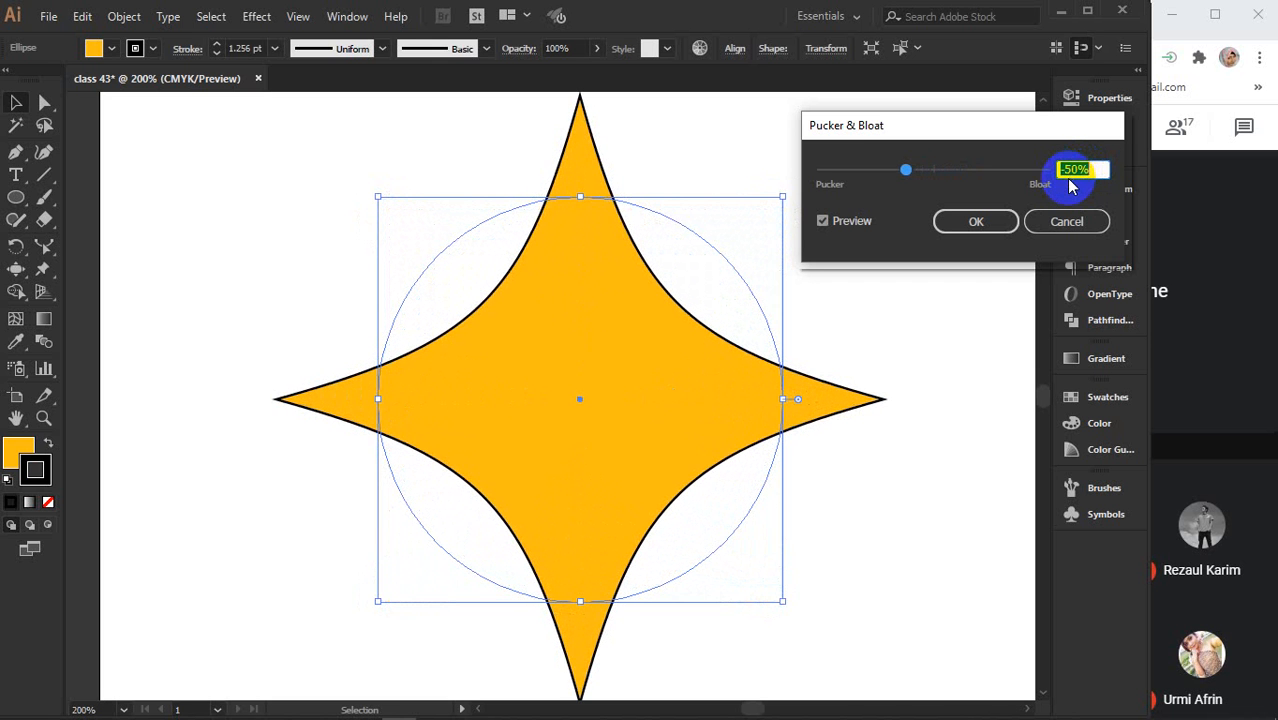
Raise the effect amount gradually to 22% to bloat the circle again, and cancel the effect.
{"action": "key", "text": "Up"}
{"action": "key", "text": "Up"}
{"action": "key", "text": "Up"}
{"action": "key", "text": "Up"}
{"action": "key", "text": "Up"}
{"action": "key", "text": "Up"}
{"action": "key", "text": "Up"}
{"action": "key", "text": "Up"}
{"action": "key", "text": "Up"}
{"action": "key", "text": "Up"}
{"action": "key", "text": "Up"}
{"action": "key", "text": "Up"}
{"action": "key", "text": "Up"}
{"action": "key", "text": "Up"}
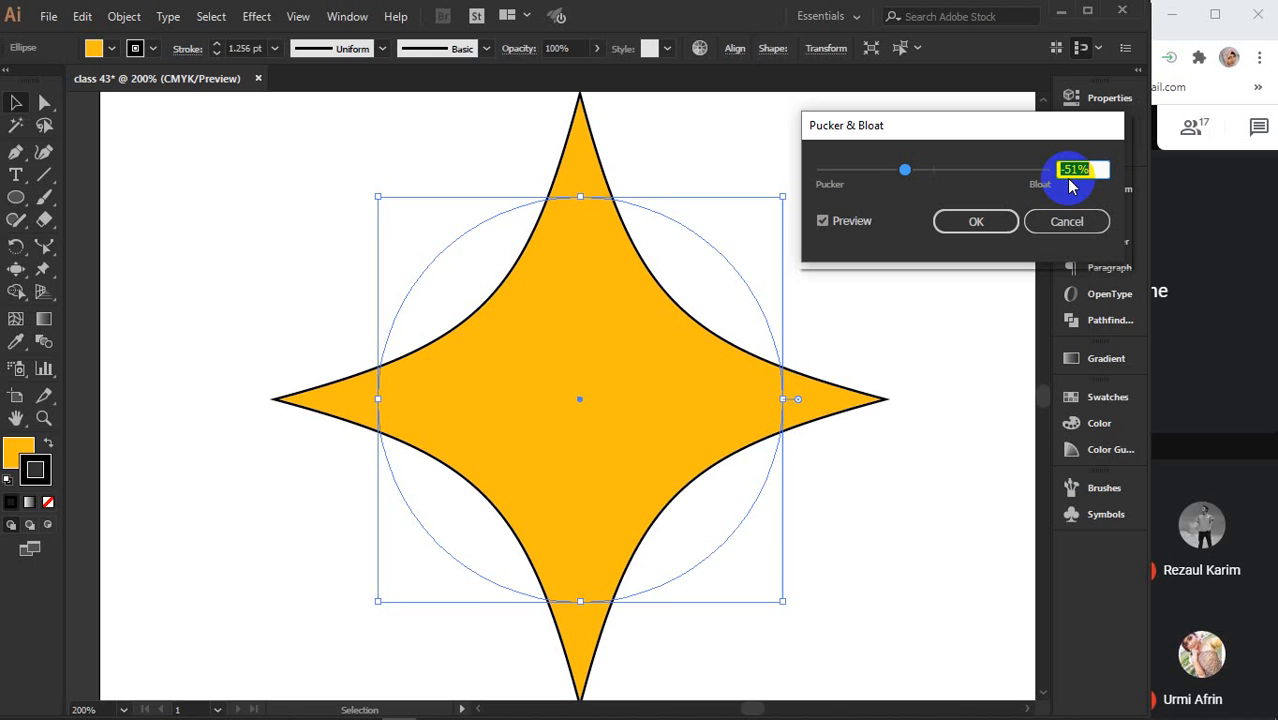
{"action": "key", "text": "Up"}
{"action": "key", "text": "Up"}
{"action": "key", "text": "Up"}
{"action": "key", "text": "Up"}
{"action": "key", "text": "Up"}
{"action": "key", "text": "Up"}
{"action": "key", "text": "Up"}
{"action": "key", "text": "Up"}
{"action": "key", "text": "Up"}
{"action": "key", "text": "Up"}
{"action": "key", "text": "Up"}
{"action": "key", "text": "Up"}
{"action": "key", "text": "Up"}
{"action": "key", "text": "Up"}
{"action": "key", "text": "Up"}
{"action": "key", "text": "Up"}
{"action": "key", "text": "Up"}
{"action": "key", "text": "Up"}
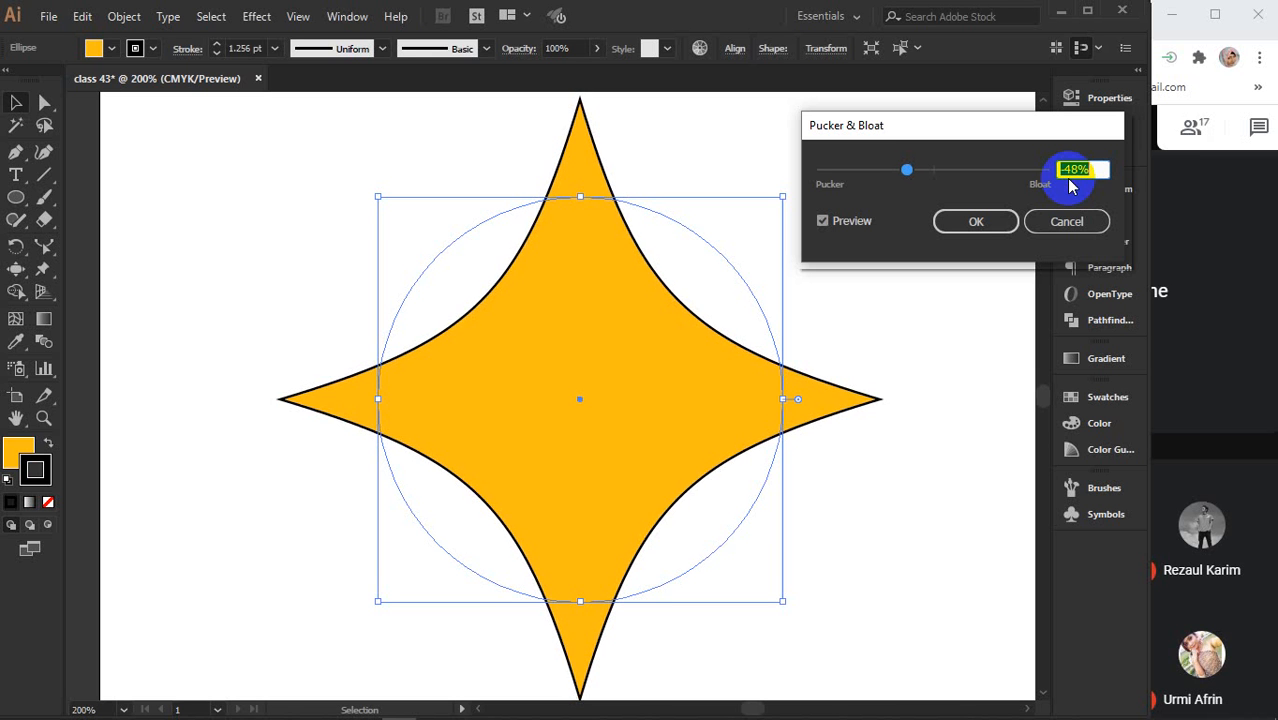
{"action": "key", "text": "Up"}
{"action": "key", "text": "Up"}
{"action": "key", "text": "Up"}
{"action": "key", "text": "Up"}
{"action": "key", "text": "Up"}
{"action": "key", "text": "Up"}
{"action": "key", "text": "Up"}
{"action": "key", "text": "Up"}
{"action": "key", "text": "Up"}
{"action": "key", "text": "Up"}
{"action": "key", "text": "Up"}
{"action": "key", "text": "Up"}
{"action": "key", "text": "Up"}
{"action": "key", "text": "Up"}
{"action": "key", "text": "Up"}
{"action": "key", "text": "Up"}
{"action": "key", "text": "Up"}
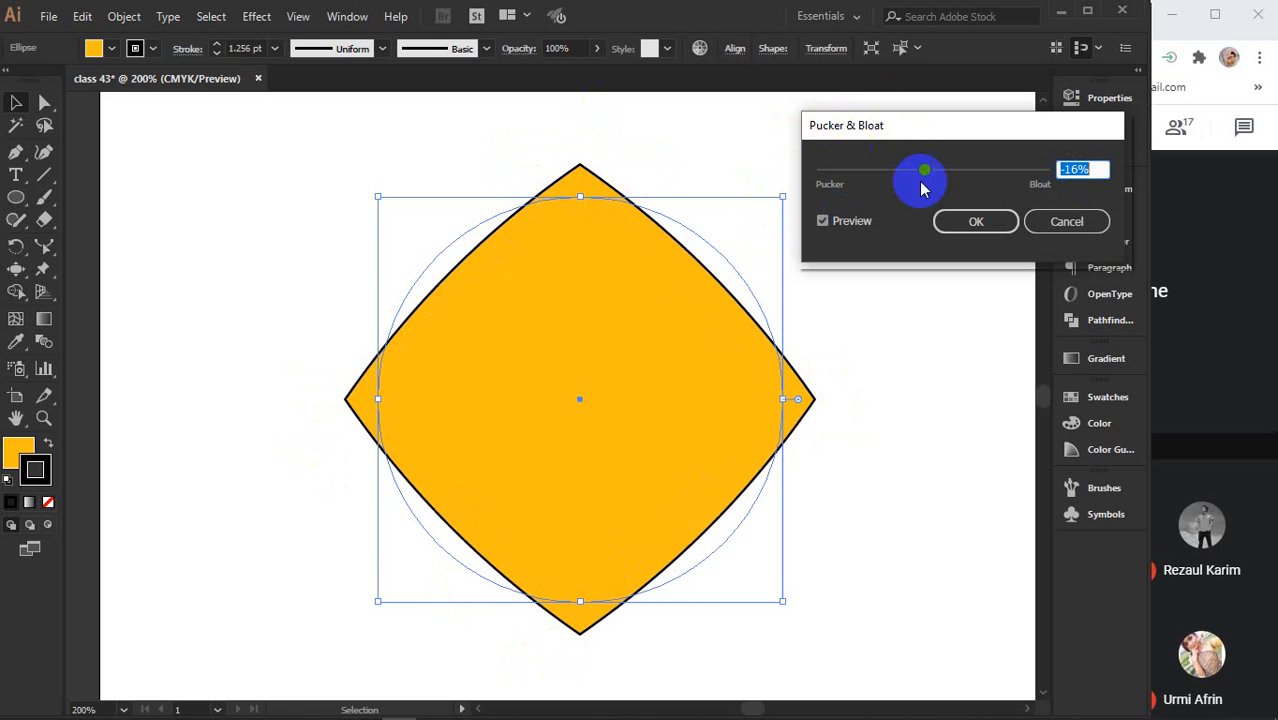
{"action": "scroll", "coordinate": [1085, 165], "scroll_direction": "up", "scroll_amount": 20}
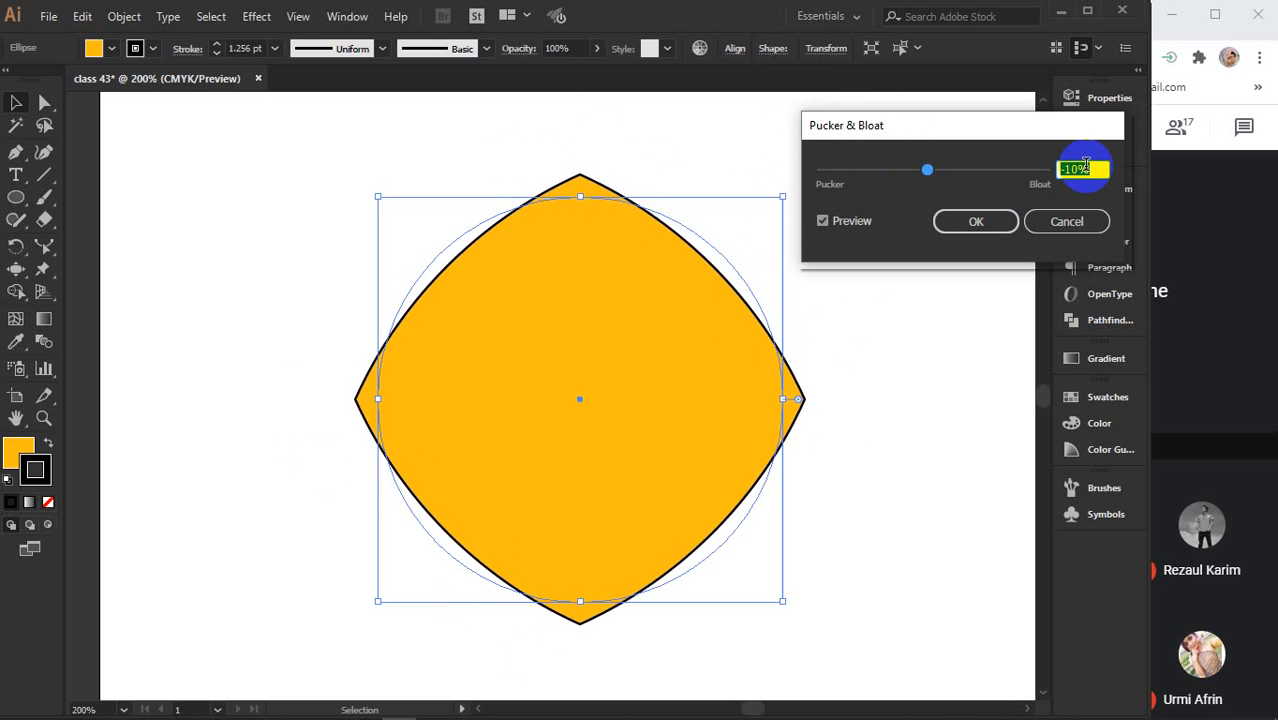
{"action": "scroll", "coordinate": [1085, 165], "scroll_direction": "up", "scroll_amount": 17}
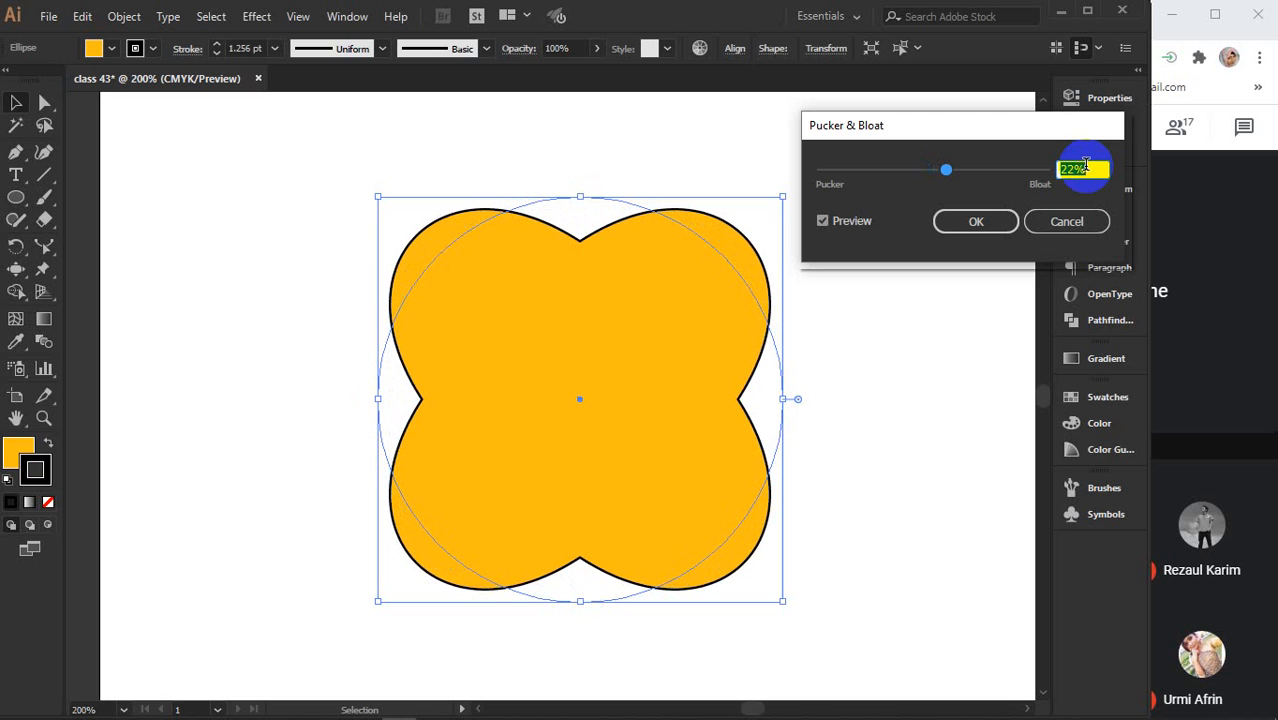
{"action": "left_click", "coordinate": [1060, 221]}
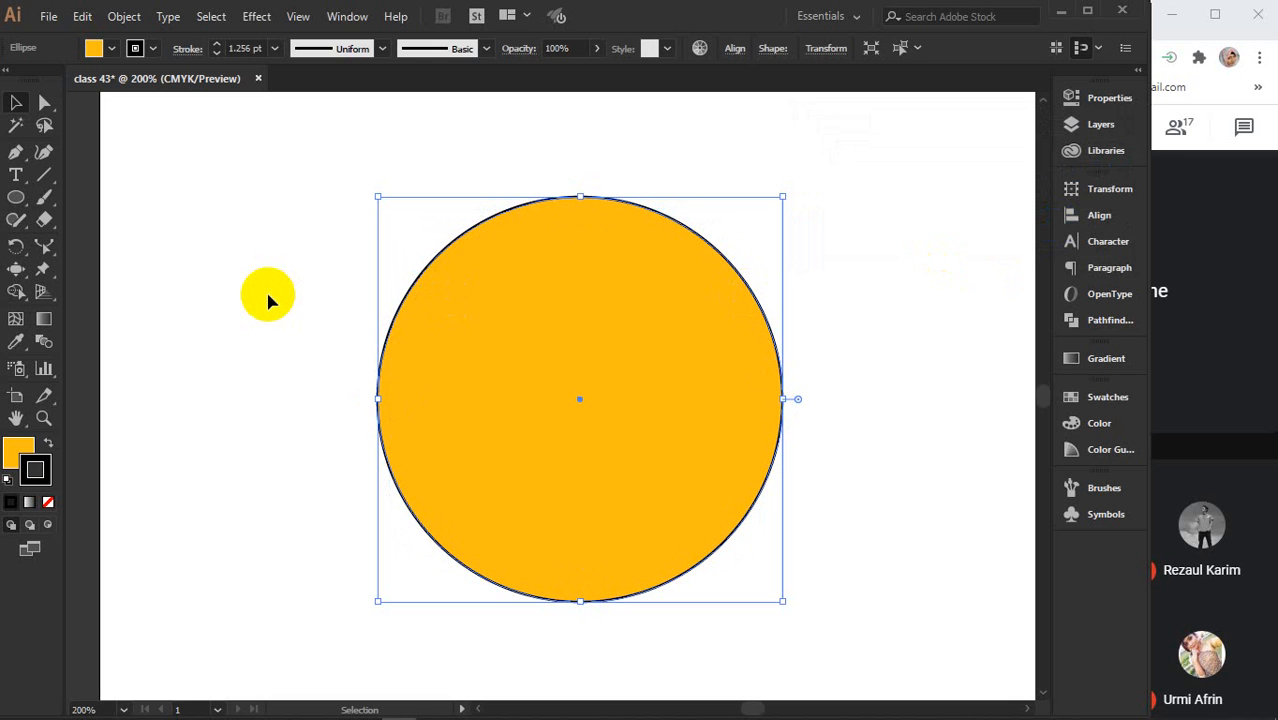
Distort the circle's upper-right edge with the Scallop tool, forming a few pointed folds.
{"action": "left_click", "coordinate": [16, 268]}
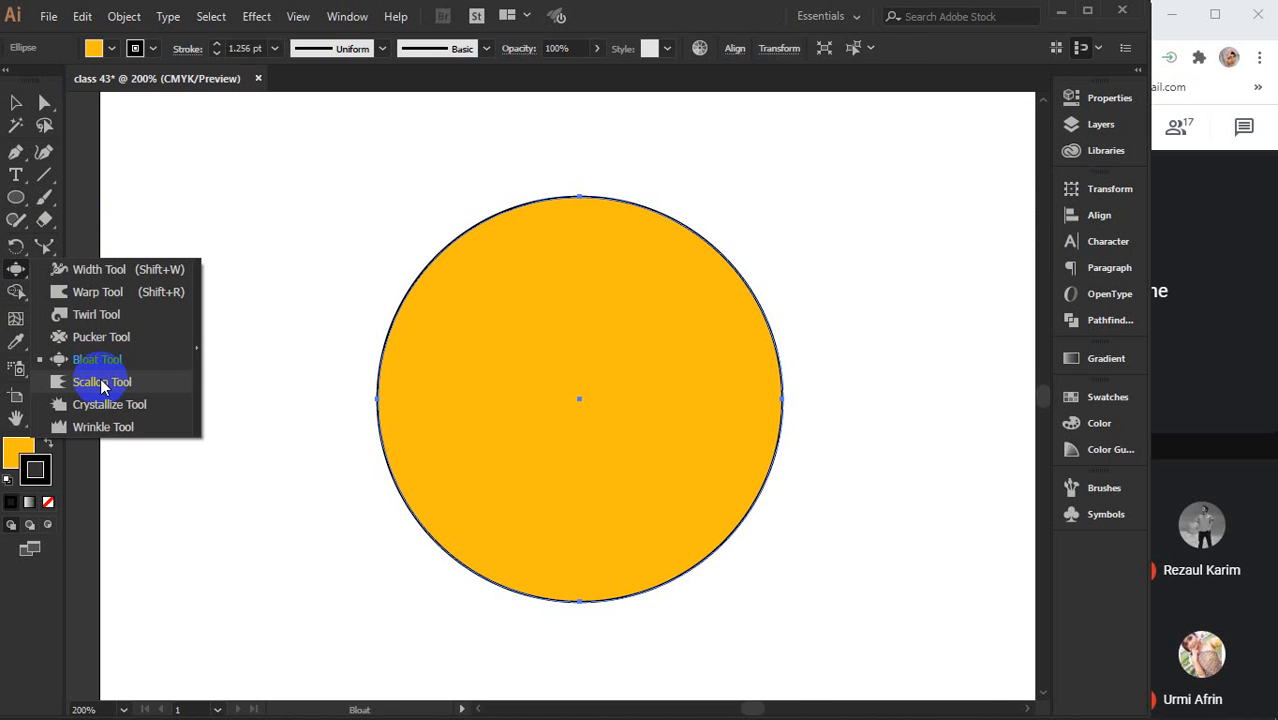
{"action": "left_click", "coordinate": [101, 384]}
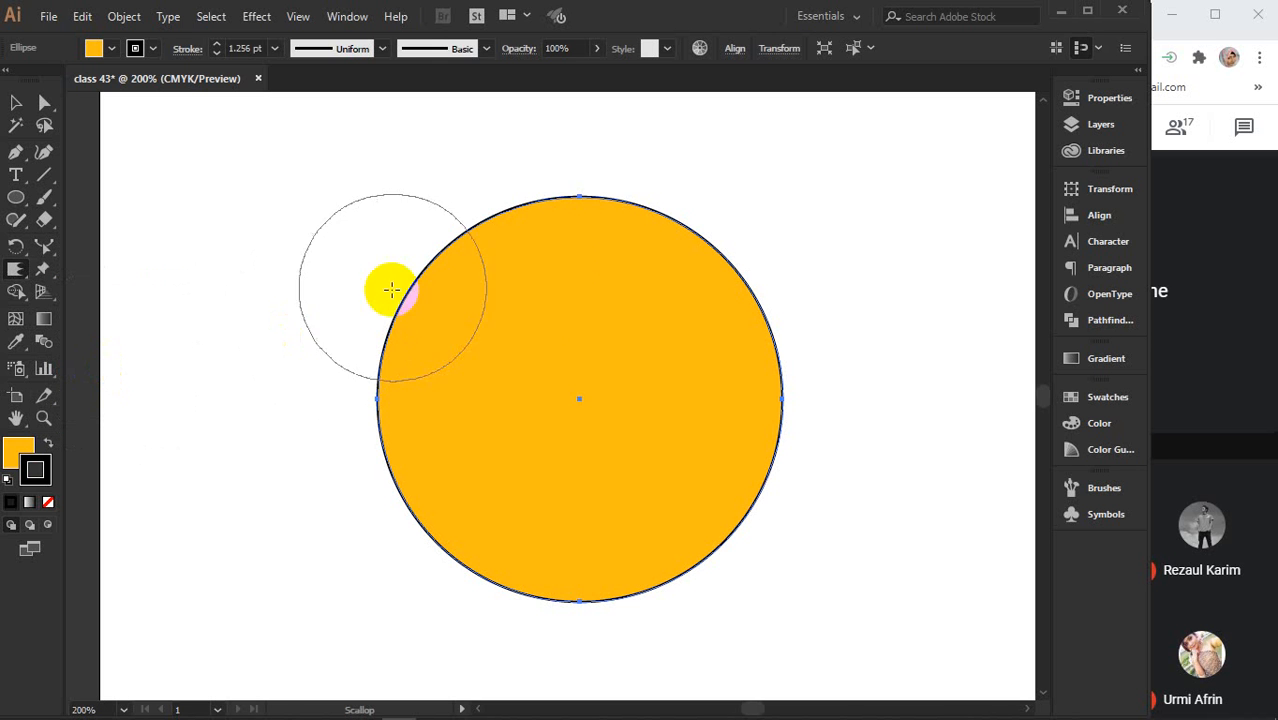
{"action": "left_click_drag", "start_coordinate": [676, 209], "coordinate": [764, 181]}
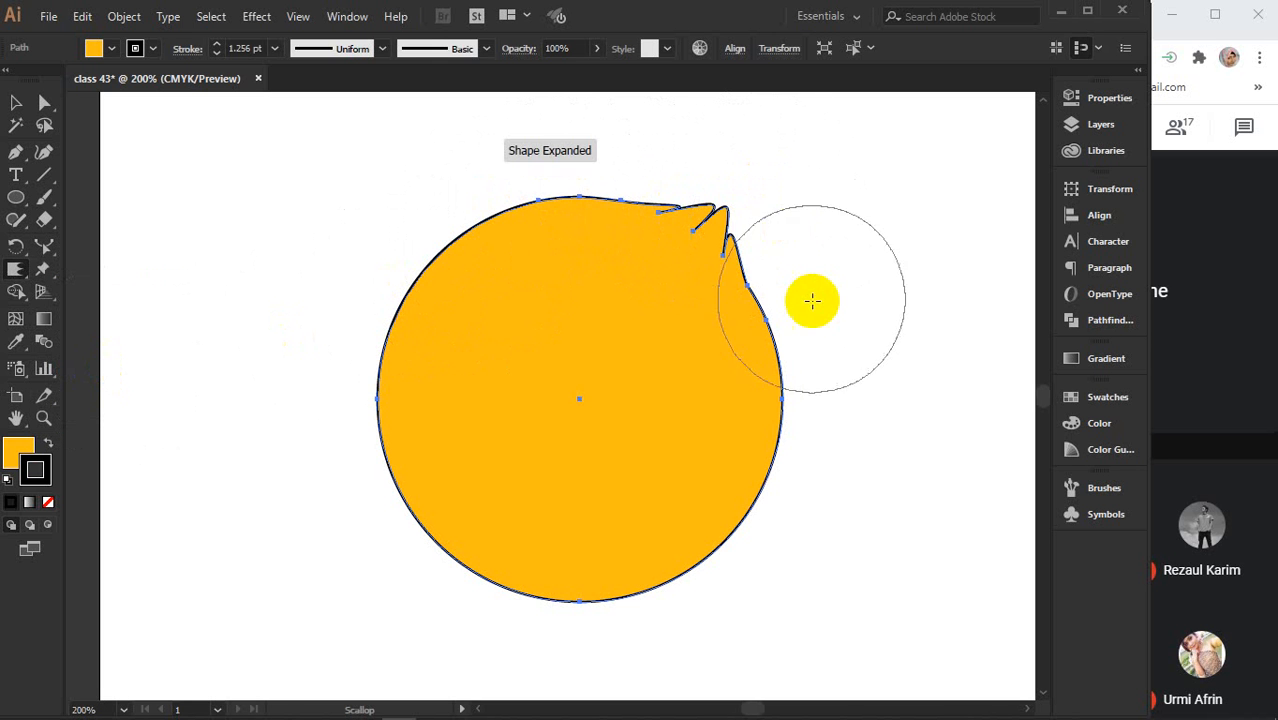
Pull the circle's right and bottom edges outward with the Scallop tool to form pointed spikes.
{"action": "left_click_drag", "start_coordinate": [787, 339], "coordinate": [846, 316]}
{"action": "left_click_drag", "start_coordinate": [796, 433], "coordinate": [859, 437]}
{"action": "left_click_drag", "start_coordinate": [731, 559], "coordinate": [793, 566]}
{"action": "left_click_drag", "start_coordinate": [622, 580], "coordinate": [648, 650]}
Try scalloping the circle's left side inward, and undo those strokes.
{"action": "left_click_drag", "start_coordinate": [450, 260], "coordinate": [745, 274]}
{"action": "left_click_drag", "start_coordinate": [390, 303], "coordinate": [462, 328]}
{"action": "mouse_move", "coordinate": [448, 439]}
{"action": "left_mouse_down"}
{"action": "mouse_move", "coordinate": [521, 421]}
{"action": "mouse_move", "coordinate": [551, 434]}
{"action": "mouse_move", "coordinate": [535, 349]}
{"action": "left_mouse_up"}
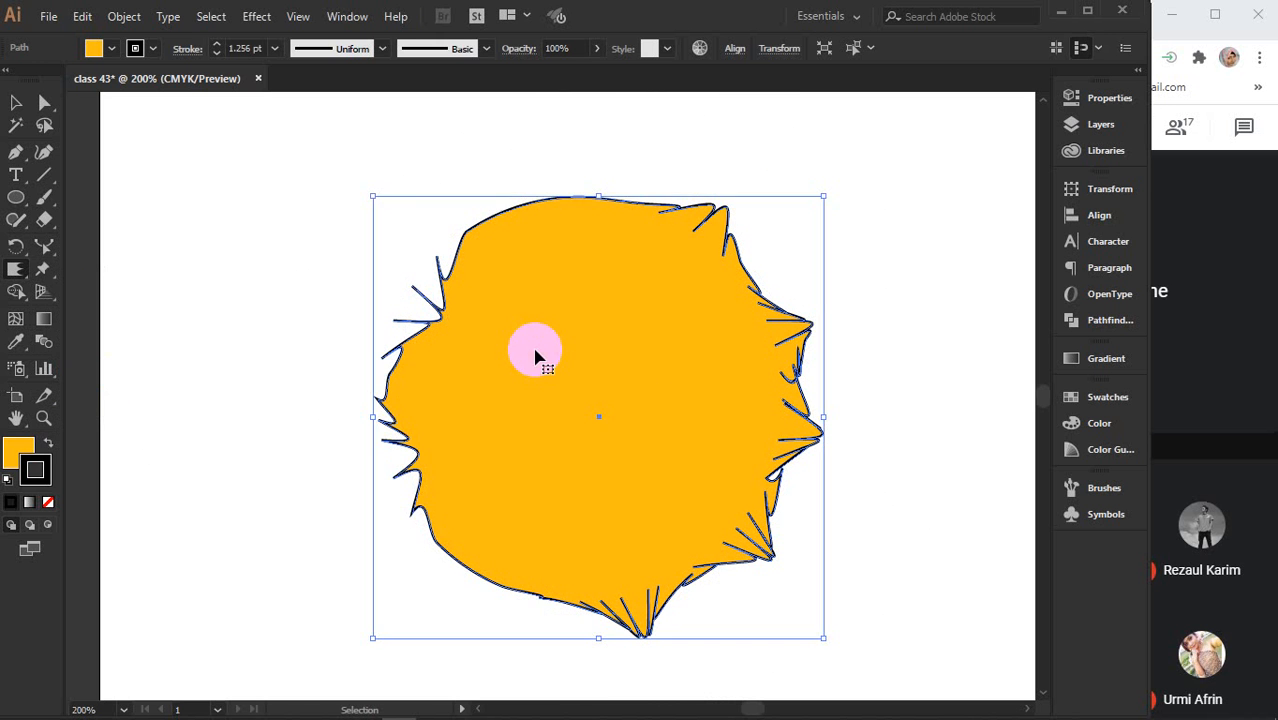
{"action": "key", "text": "ctrl+z"}
{"action": "key", "text": "ctrl+z"}
Scallop the circle's top, left and lower-left edges into outward spikes, and deselect the shape.
{"action": "mouse_move", "coordinate": [535, 357]}
{"action": "left_mouse_down"}
{"action": "mouse_move", "coordinate": [497, 290]}
{"action": "mouse_move", "coordinate": [410, 250]}
{"action": "left_mouse_up"}
{"action": "mouse_move", "coordinate": [359, 215]}
{"action": "left_mouse_down"}
{"action": "mouse_move", "coordinate": [433, 189]}
{"action": "mouse_move", "coordinate": [413, 162]}
{"action": "left_mouse_up"}
{"action": "key", "text": "ctrl+z"}
{"action": "left_click_drag", "start_coordinate": [575, 200], "coordinate": [575, 130]}
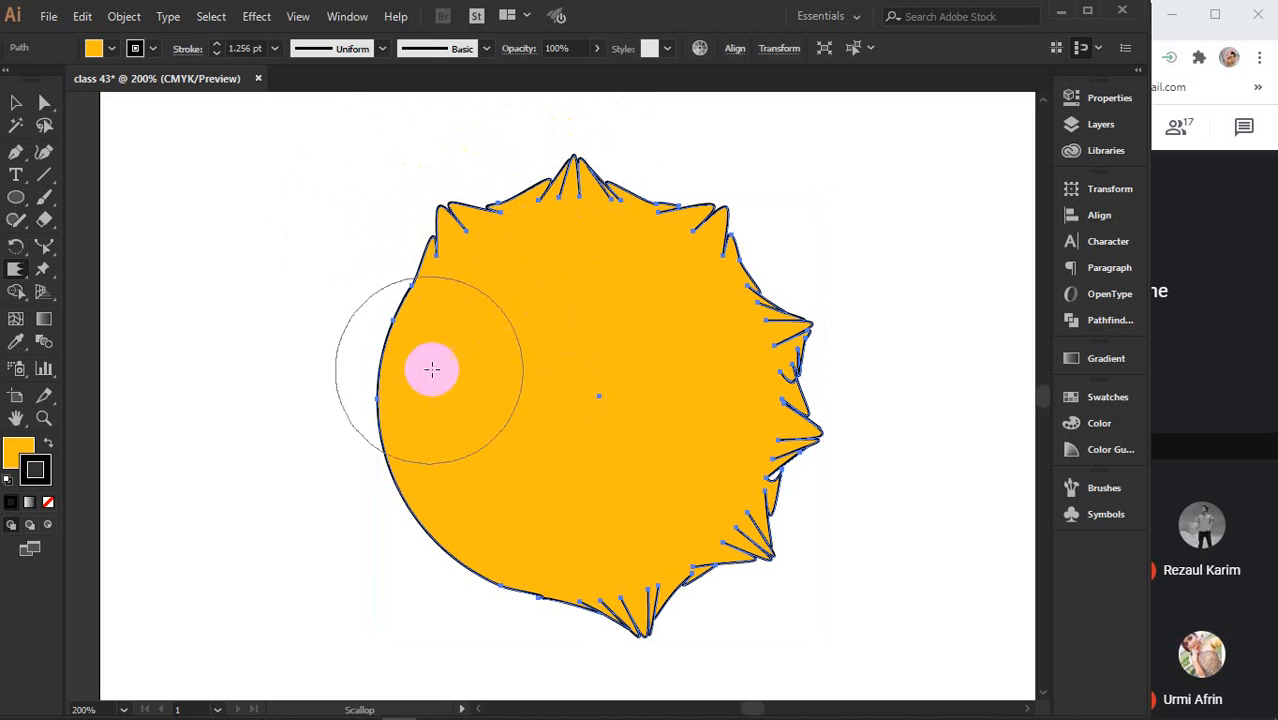
{"action": "mouse_move", "coordinate": [431, 368]}
{"action": "left_mouse_down"}
{"action": "mouse_move", "coordinate": [398, 377]}
{"action": "mouse_move", "coordinate": [322, 345]}
{"action": "left_mouse_up"}
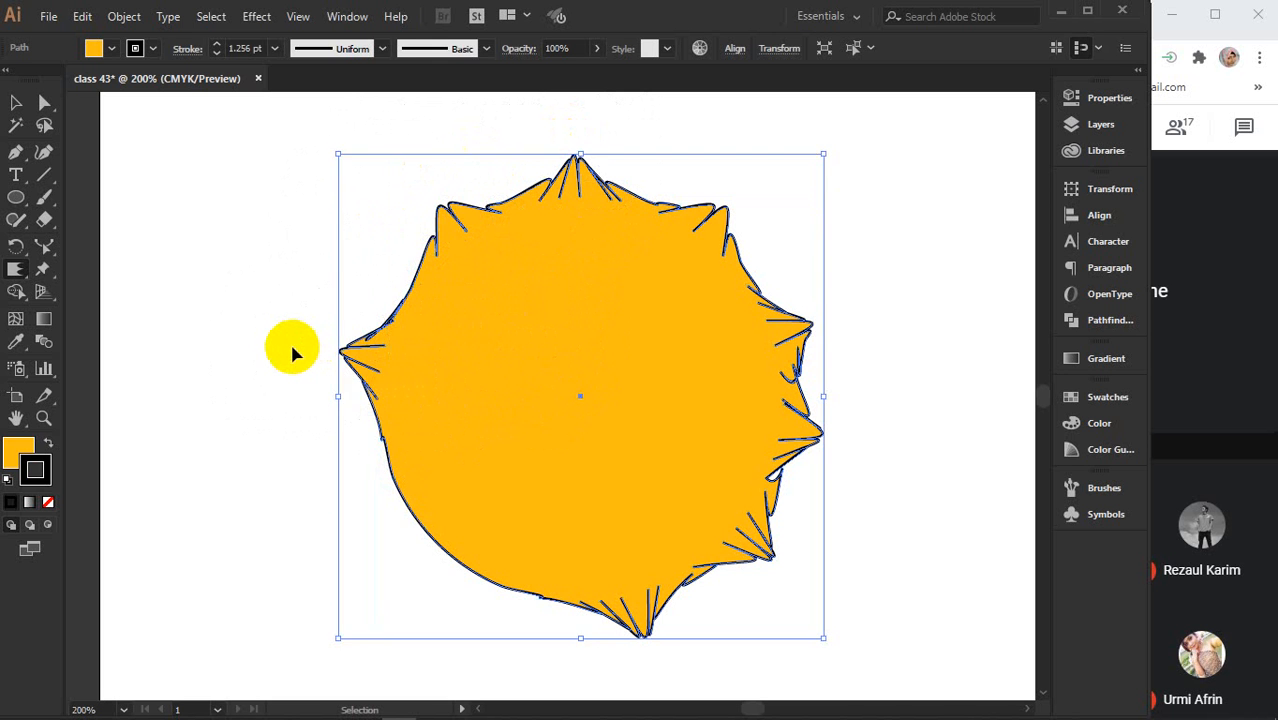
{"action": "left_click_drag", "start_coordinate": [365, 300], "coordinate": [322, 289]}
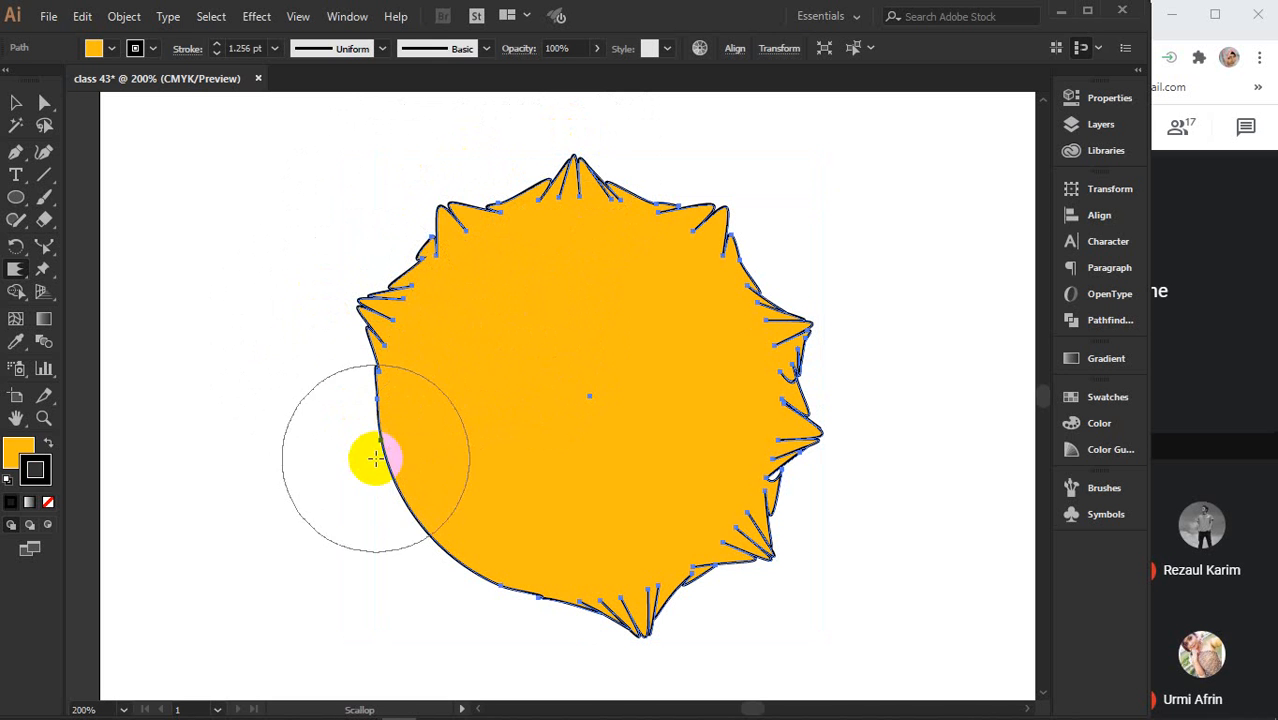
{"action": "left_click_drag", "start_coordinate": [371, 457], "coordinate": [330, 492]}
{"action": "mouse_move", "coordinate": [422, 562]}
{"action": "left_mouse_down"}
{"action": "mouse_move", "coordinate": [399, 608]}
{"action": "mouse_move", "coordinate": [542, 645]}
{"action": "mouse_move", "coordinate": [480, 655]}
{"action": "left_mouse_up"}
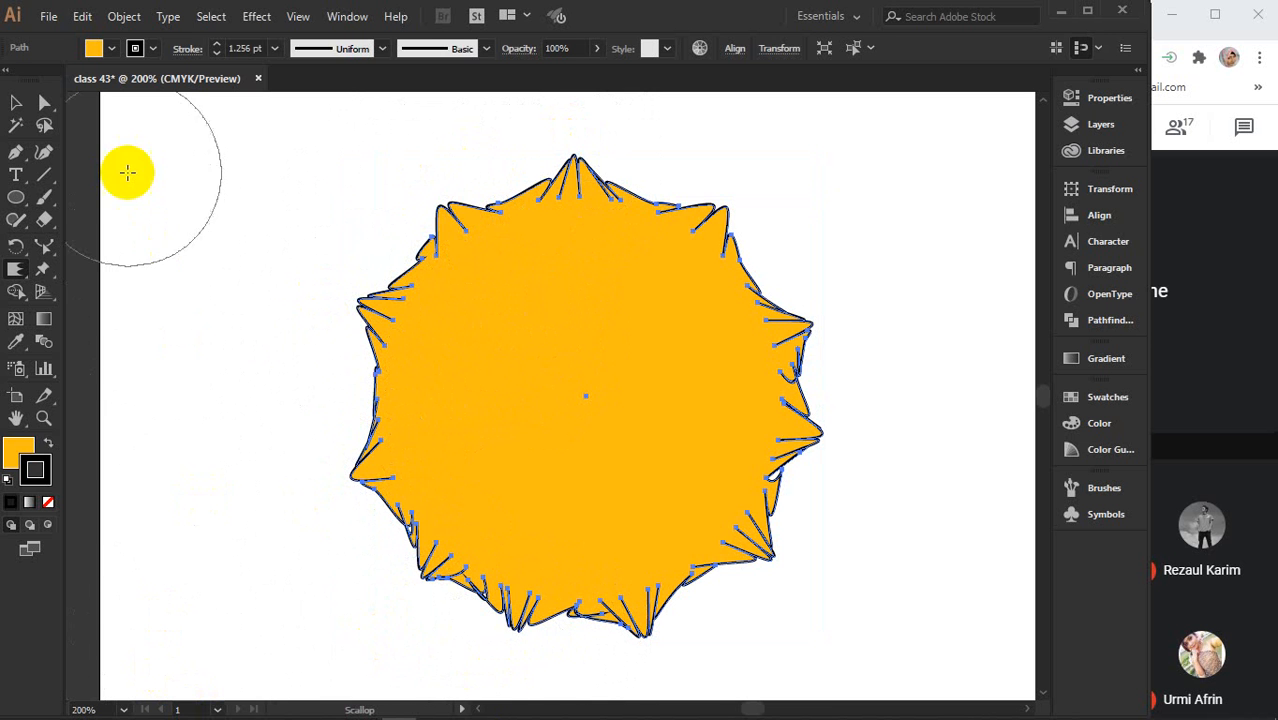
{"action": "left_click", "coordinate": [15, 103]}
{"action": "left_click", "coordinate": [237, 215]}
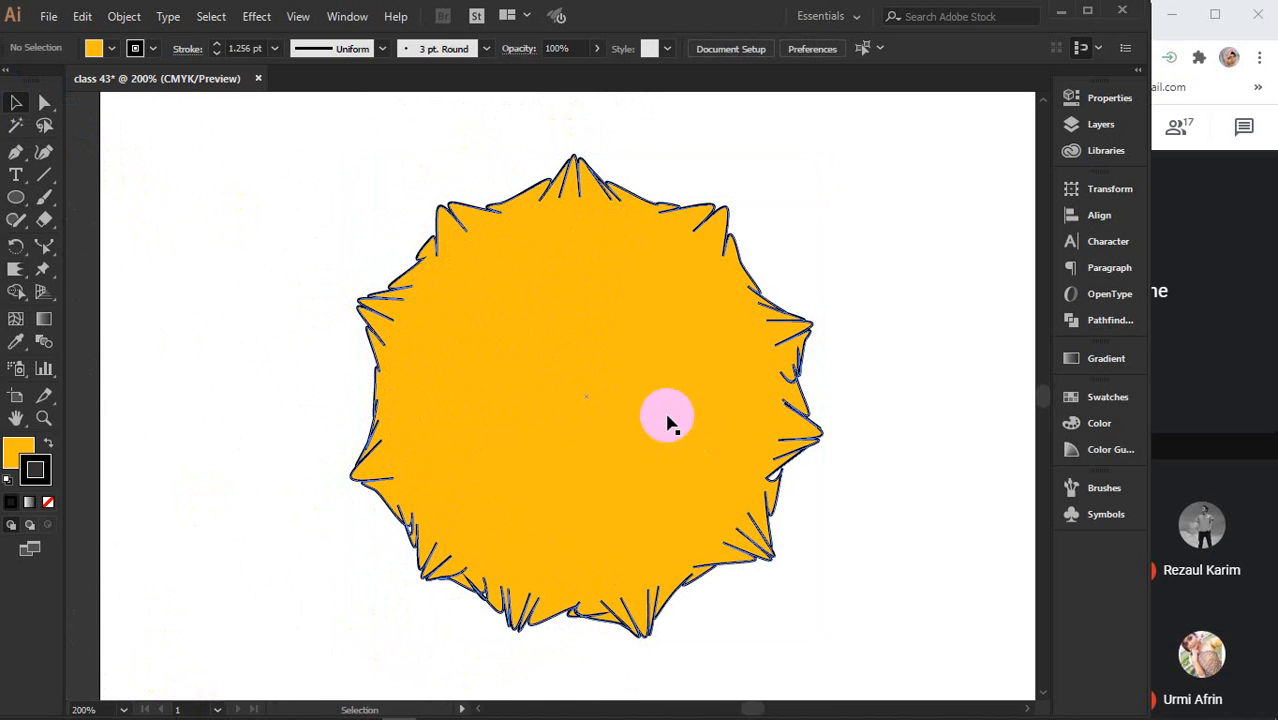
Switch to Chrome, copy the enlarged photo of the man in a dark shirt, and paste it into the Illustrator document.
{"action": "mouse_move", "coordinate": [502, 700]}
{"action": "left_click", "coordinate": [462, 633]}
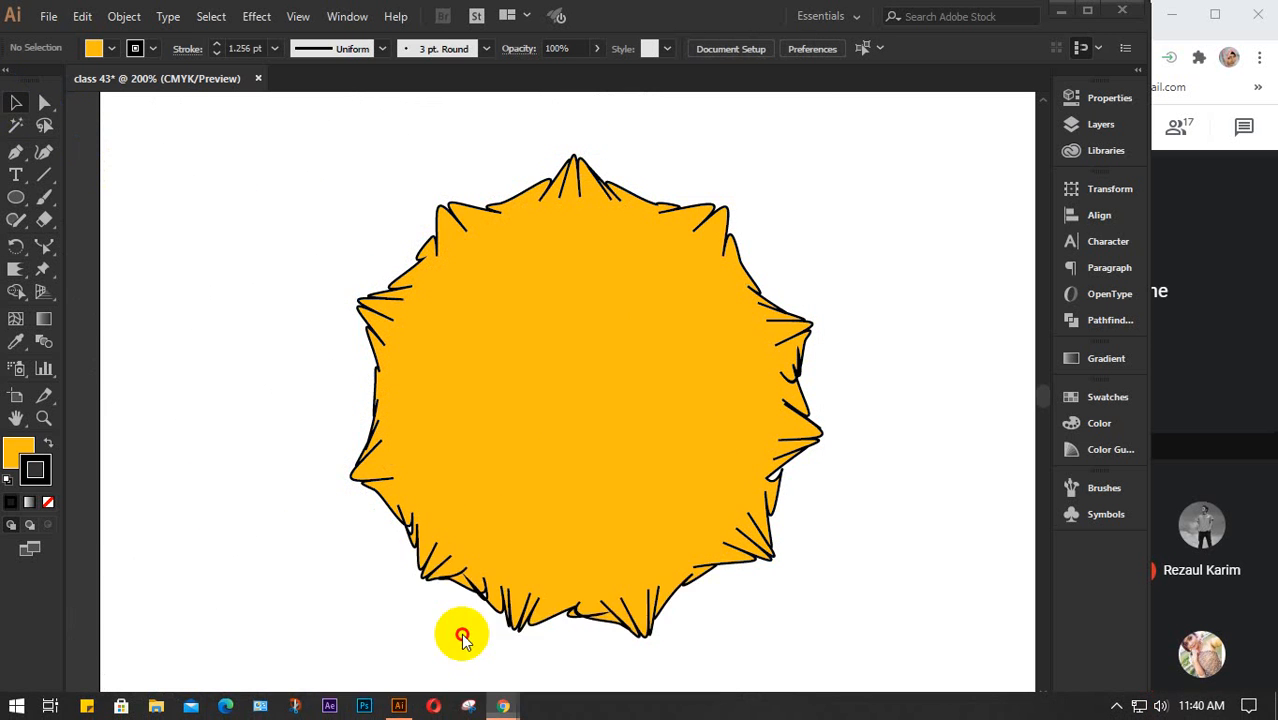
{"action": "right_click", "coordinate": [692, 328]}
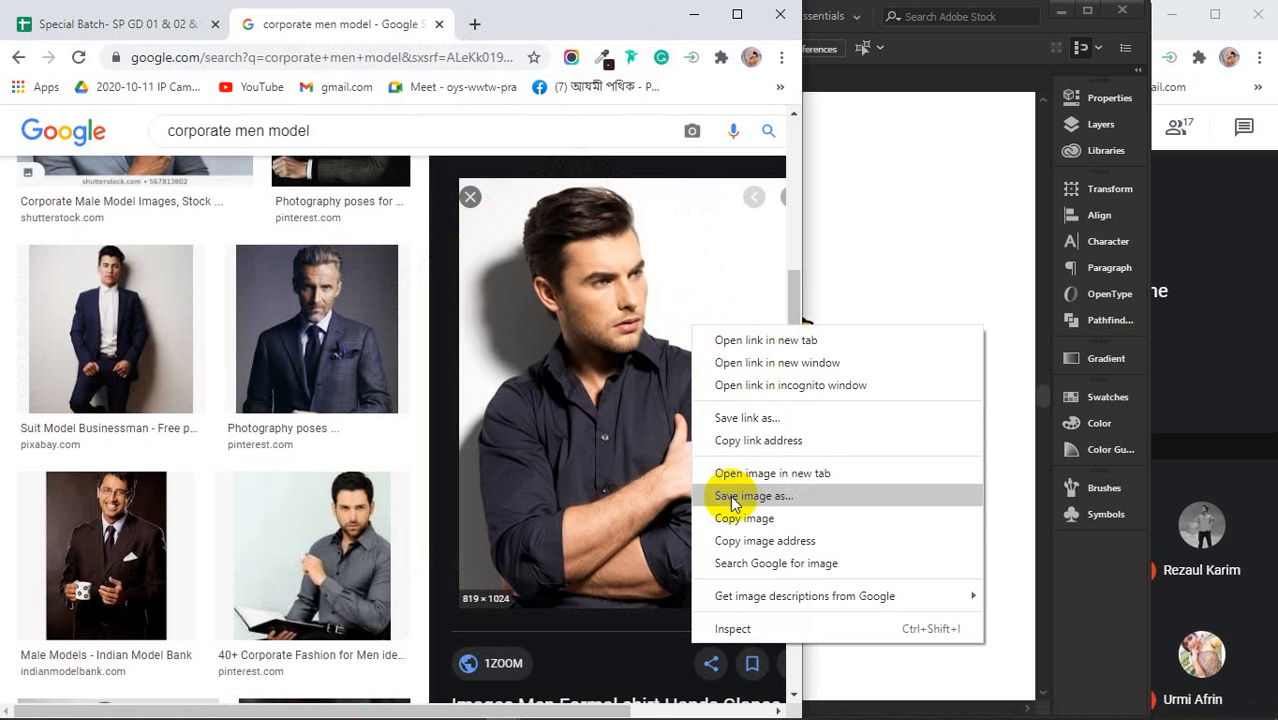
{"action": "left_click", "coordinate": [729, 518]}
{"action": "left_click", "coordinate": [693, 16]}
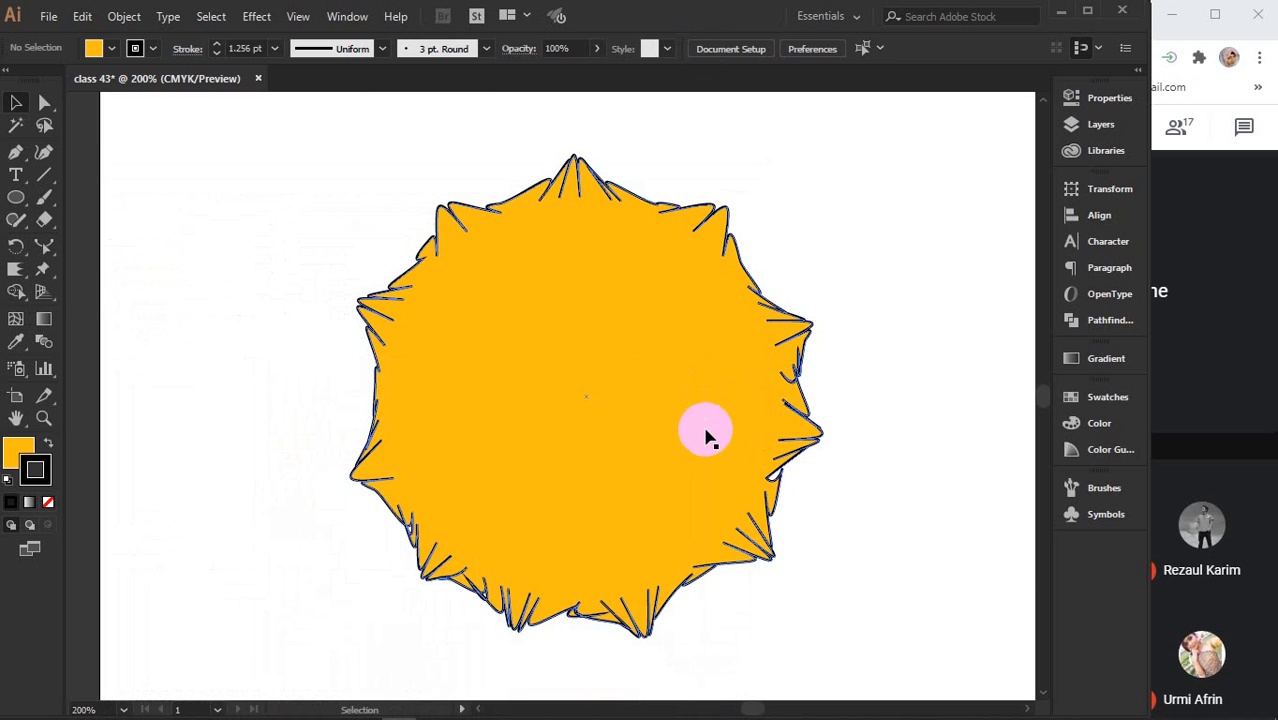
{"action": "key", "text": "ctrl+v"}
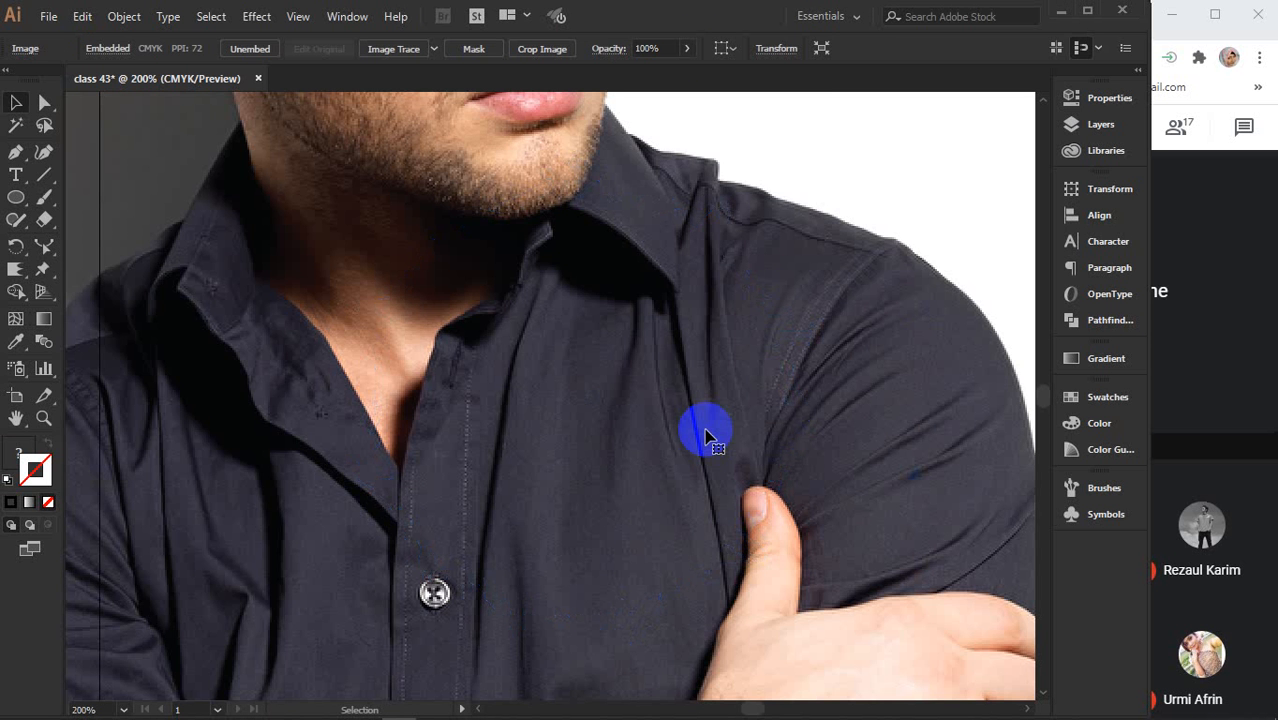
Delete the oversized pasted photo that covers the artboard.
{"action": "key", "text": "ctrl+minus"}
{"action": "key", "text": "ctrl+minus"}
{"action": "key", "text": "ctrl+minus"}
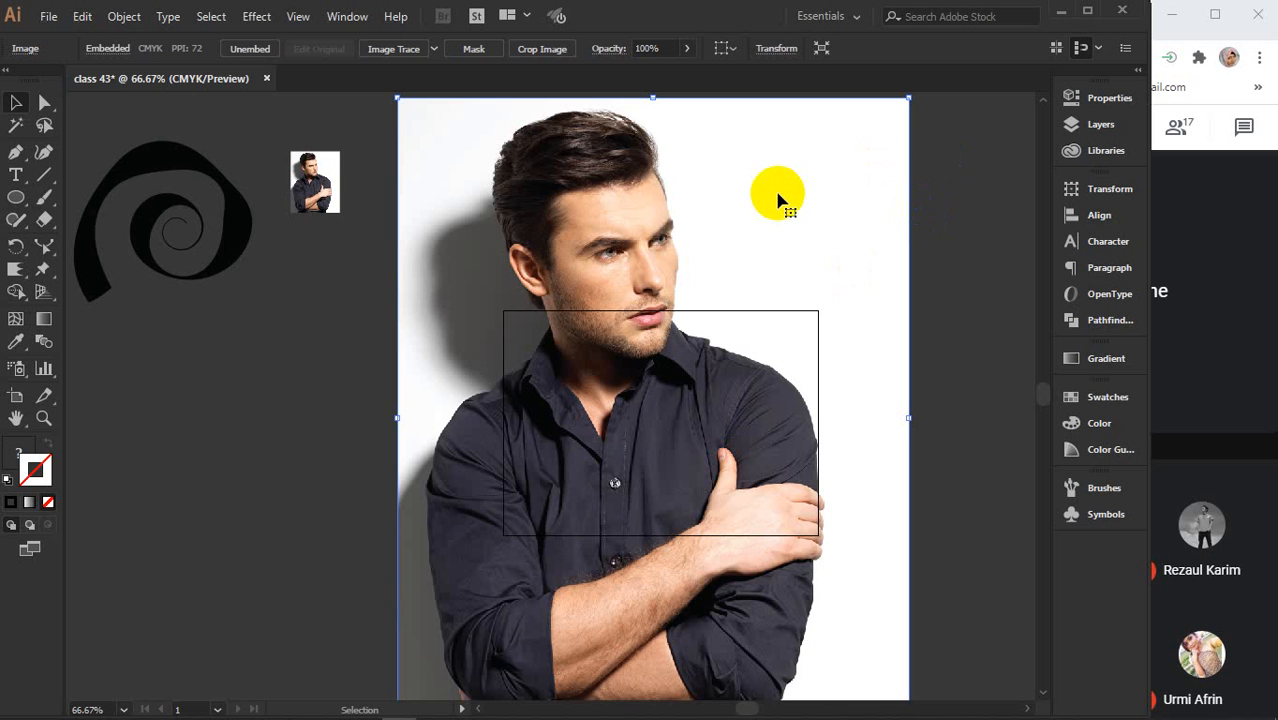
{"action": "left_click", "coordinate": [310, 194]}
{"action": "left_click", "coordinate": [697, 190]}
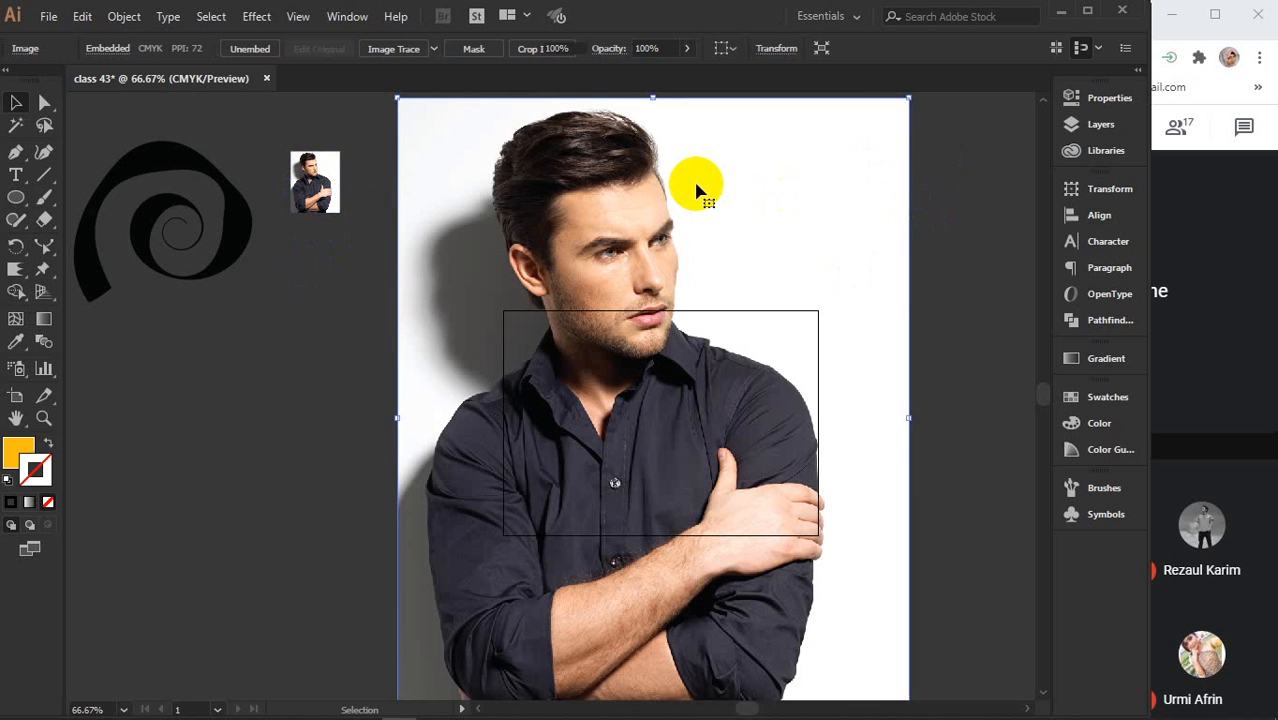
{"action": "key", "text": "Delete"}
Place an enlarged copy of the small photo beside the artboard behind the spiky shape.
{"action": "left_click", "coordinate": [320, 183]}
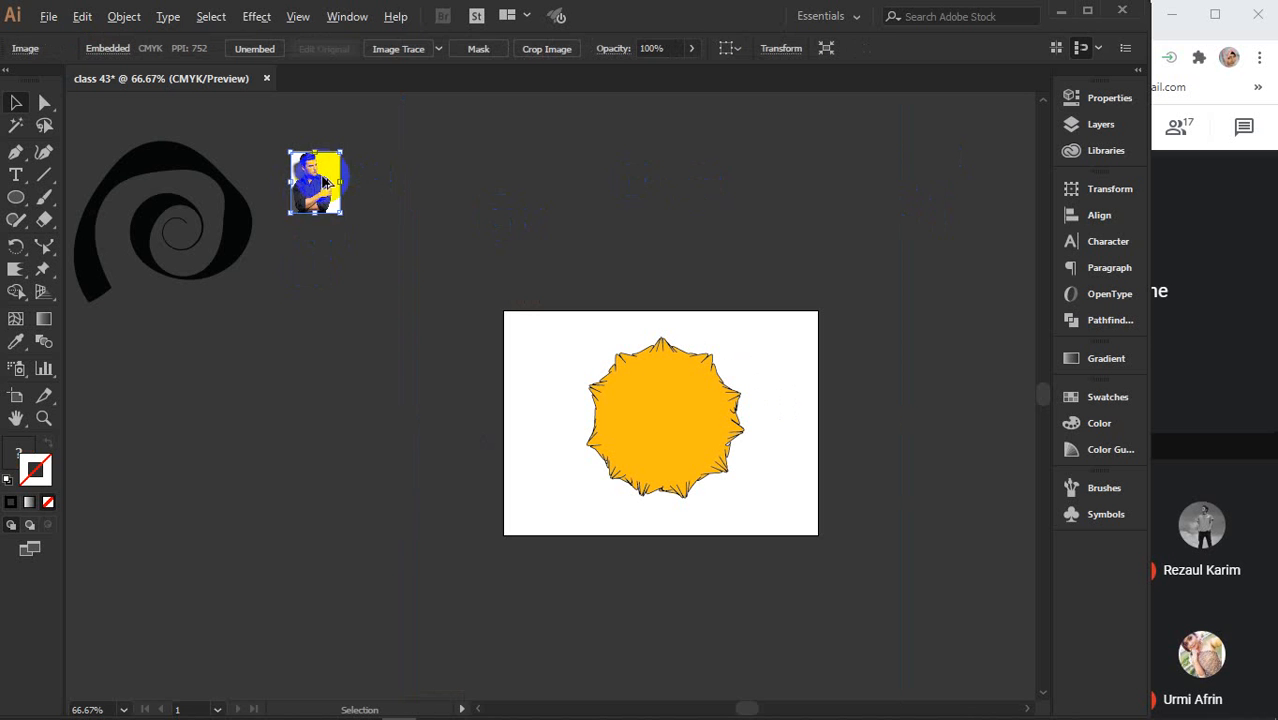
{"action": "left_click_drag", "start_coordinate": [323, 183], "coordinate": [744, 332]}
{"action": "scroll", "coordinate": [736, 400], "scroll_direction": "up", "scroll_amount": 1}
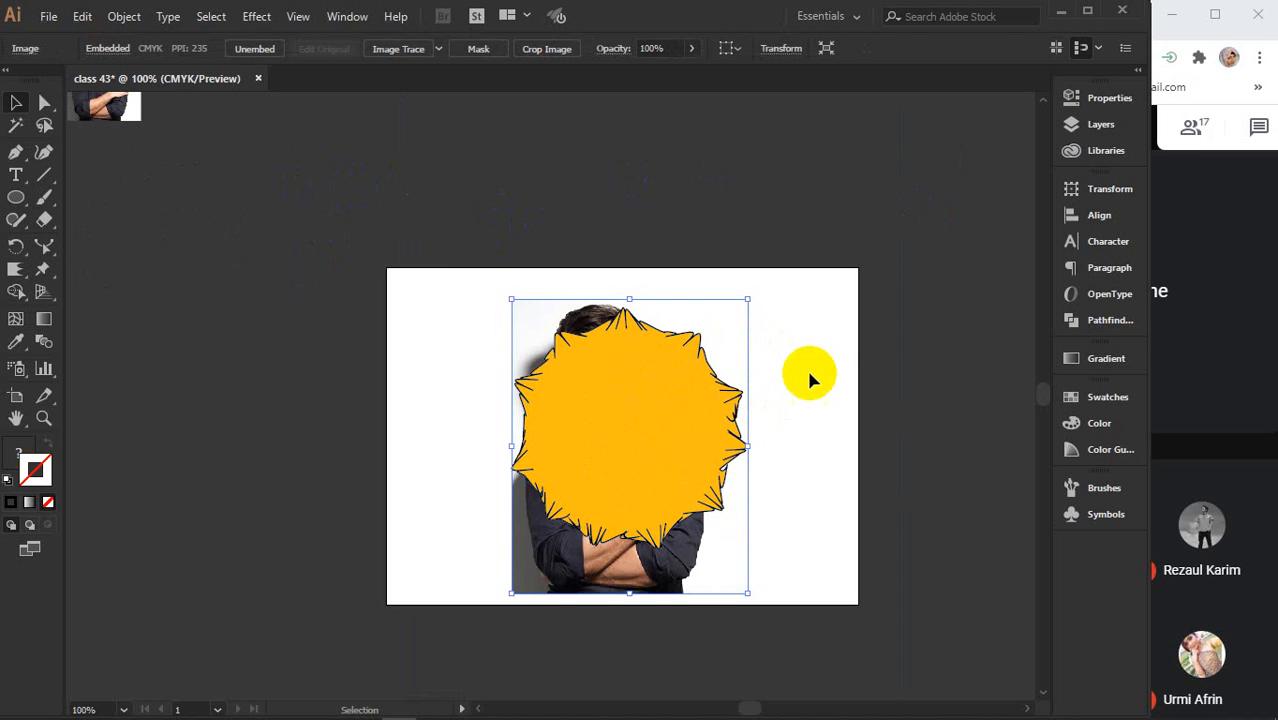
Align the photo and spiky shape on their horizontal centres, and nudge the photo slightly downward.
{"action": "left_click_drag", "start_coordinate": [826, 352], "coordinate": [585, 495]}
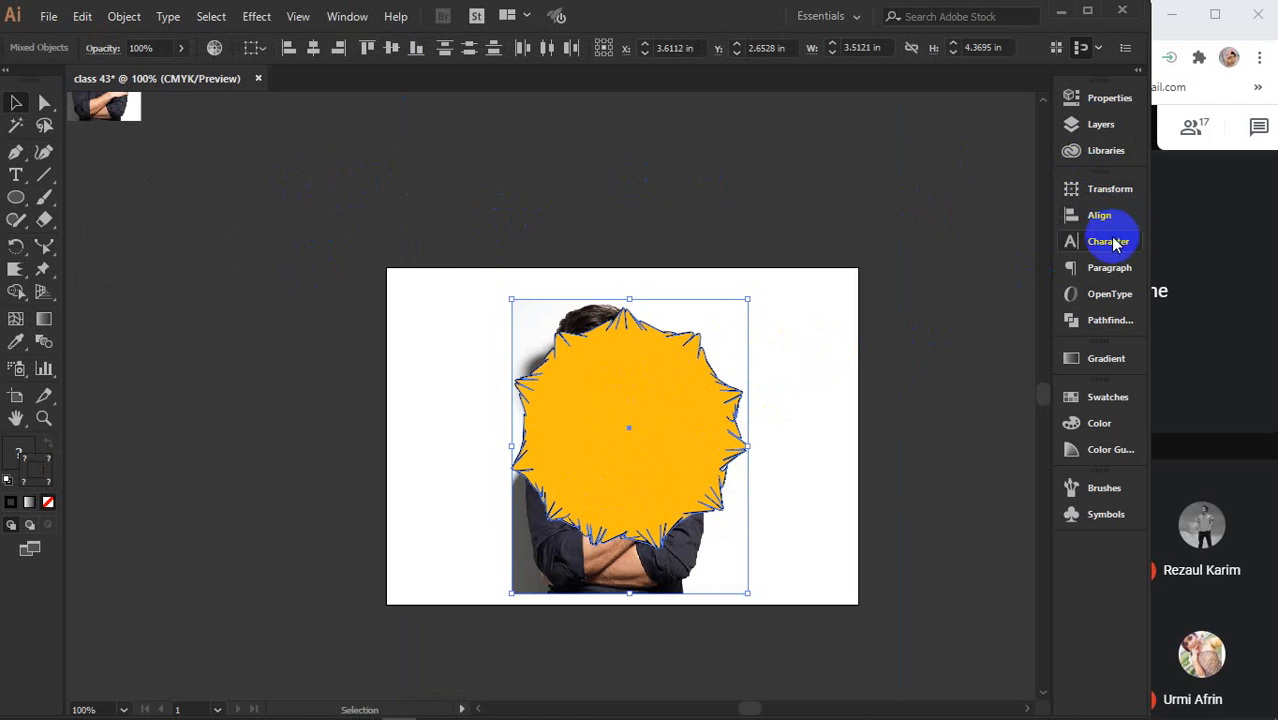
{"action": "left_click", "coordinate": [1106, 215]}
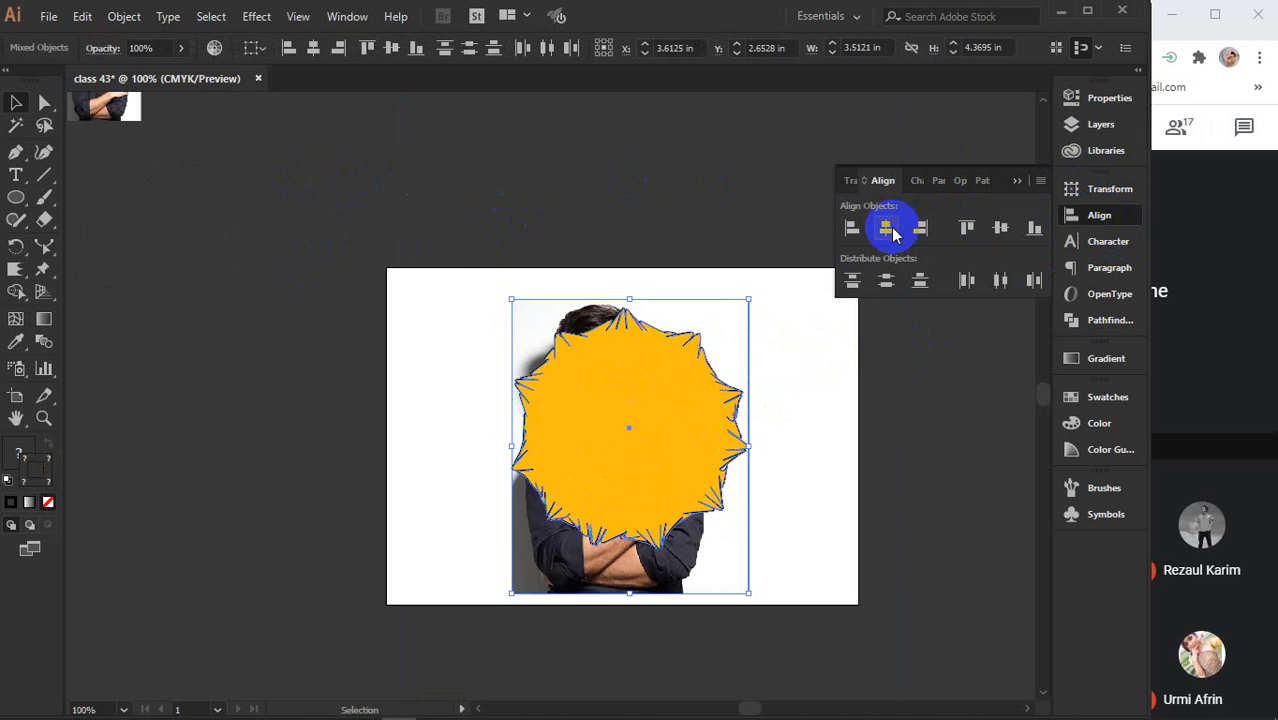
{"action": "left_click", "coordinate": [1018, 182]}
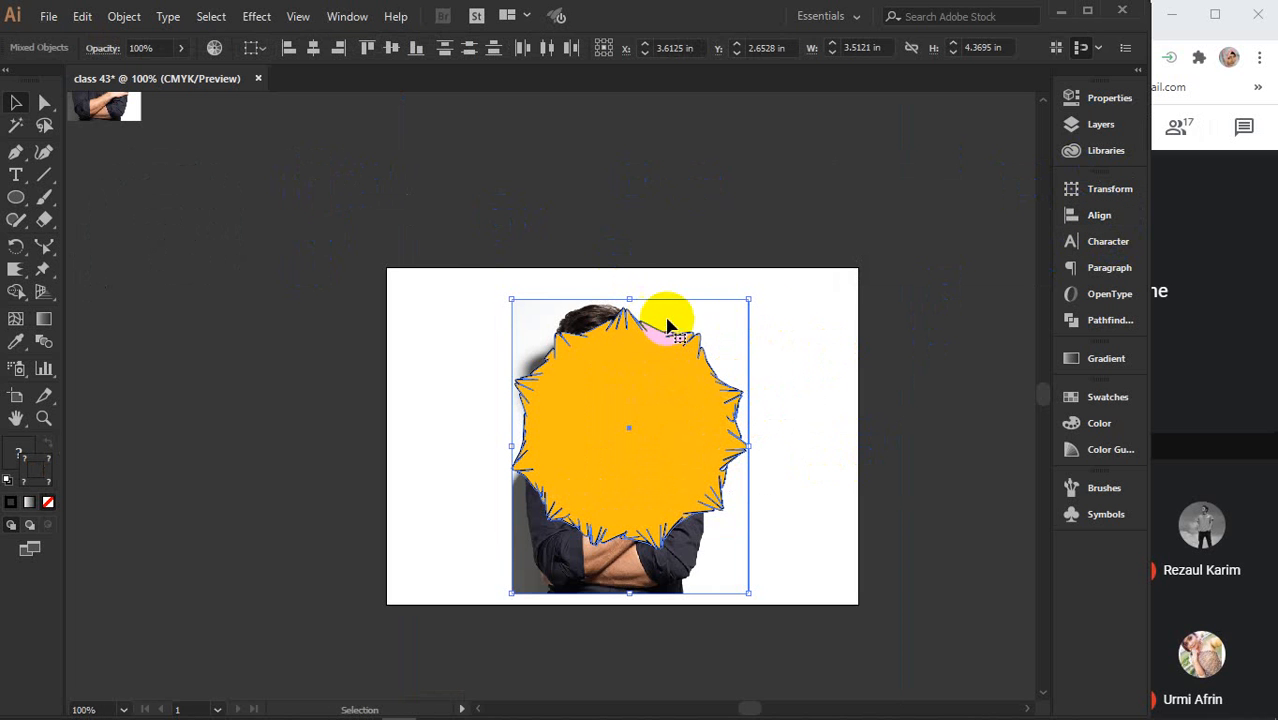
{"action": "left_click", "coordinate": [793, 297]}
{"action": "left_click", "coordinate": [696, 316]}
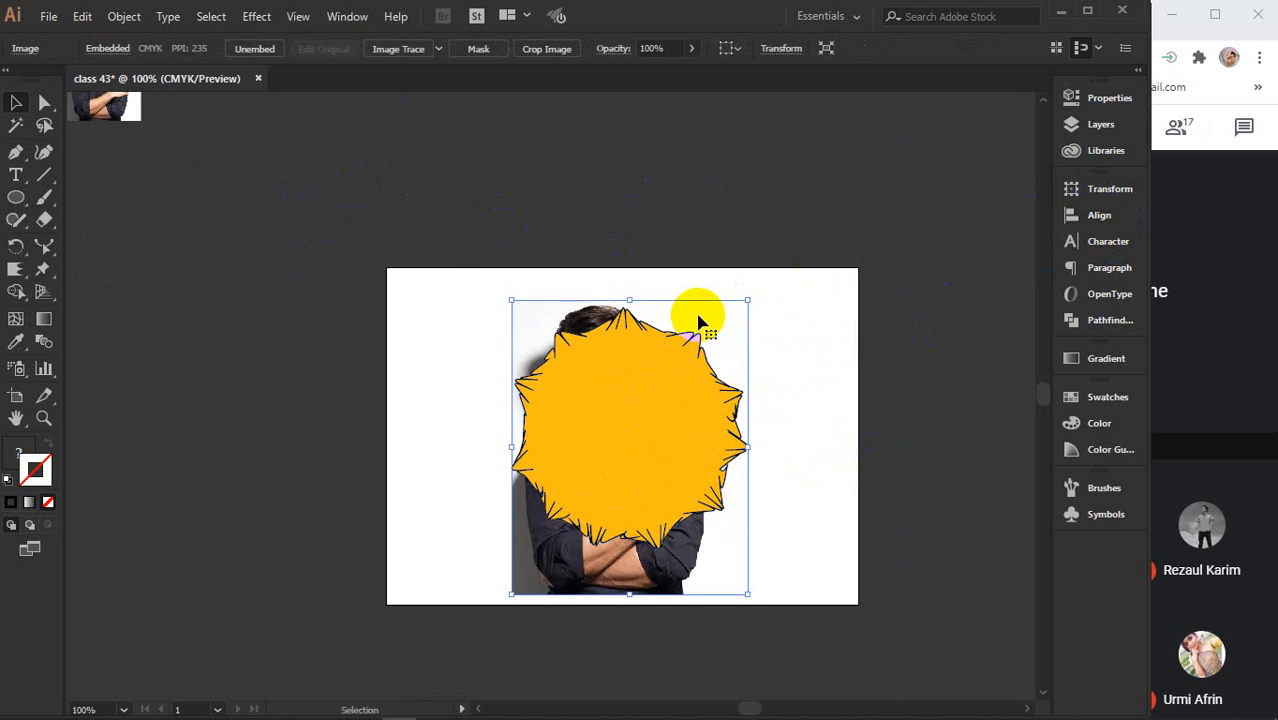
{"action": "key", "text": "Down"}
{"action": "key", "text": "Down"}
{"action": "key", "text": "Down"}
{"action": "key", "text": "Down"}
{"action": "key", "text": "Down"}
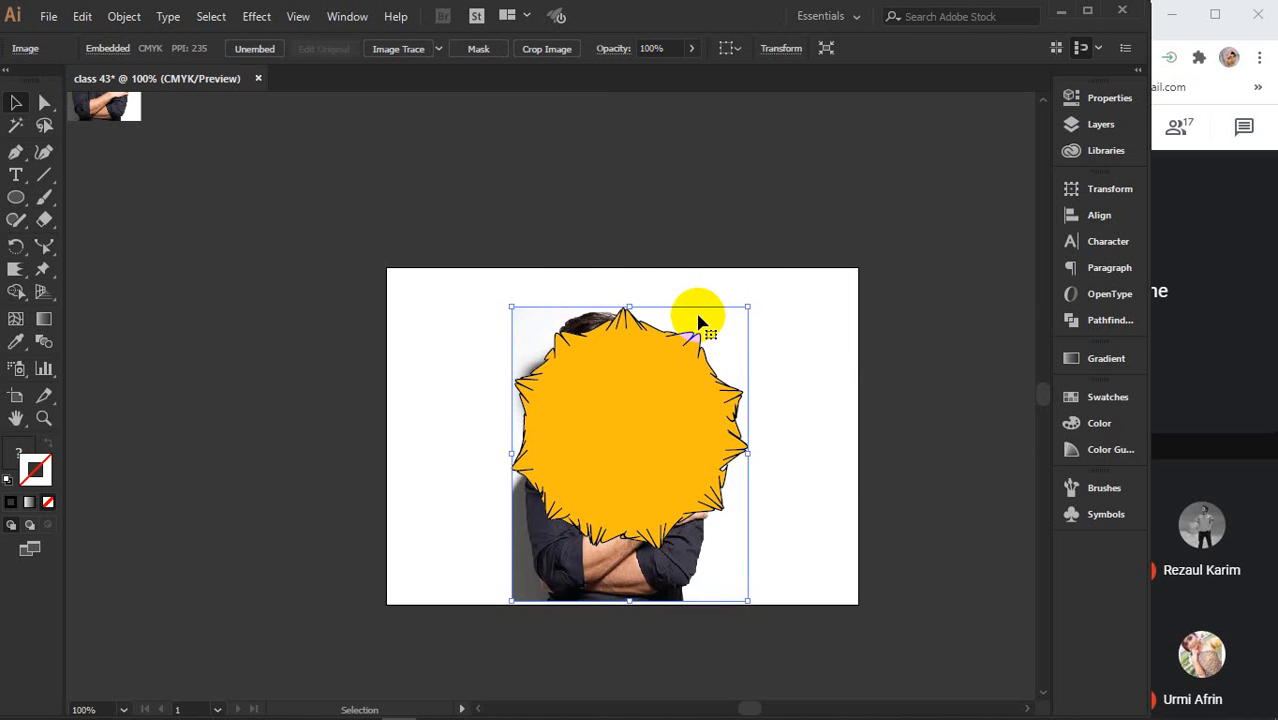
Make a clipping mask from the spiky shape and the photo, and deselect the result.
{"action": "left_click_drag", "start_coordinate": [542, 263], "coordinate": [699, 451]}
{"action": "right_click", "coordinate": [665, 432]}
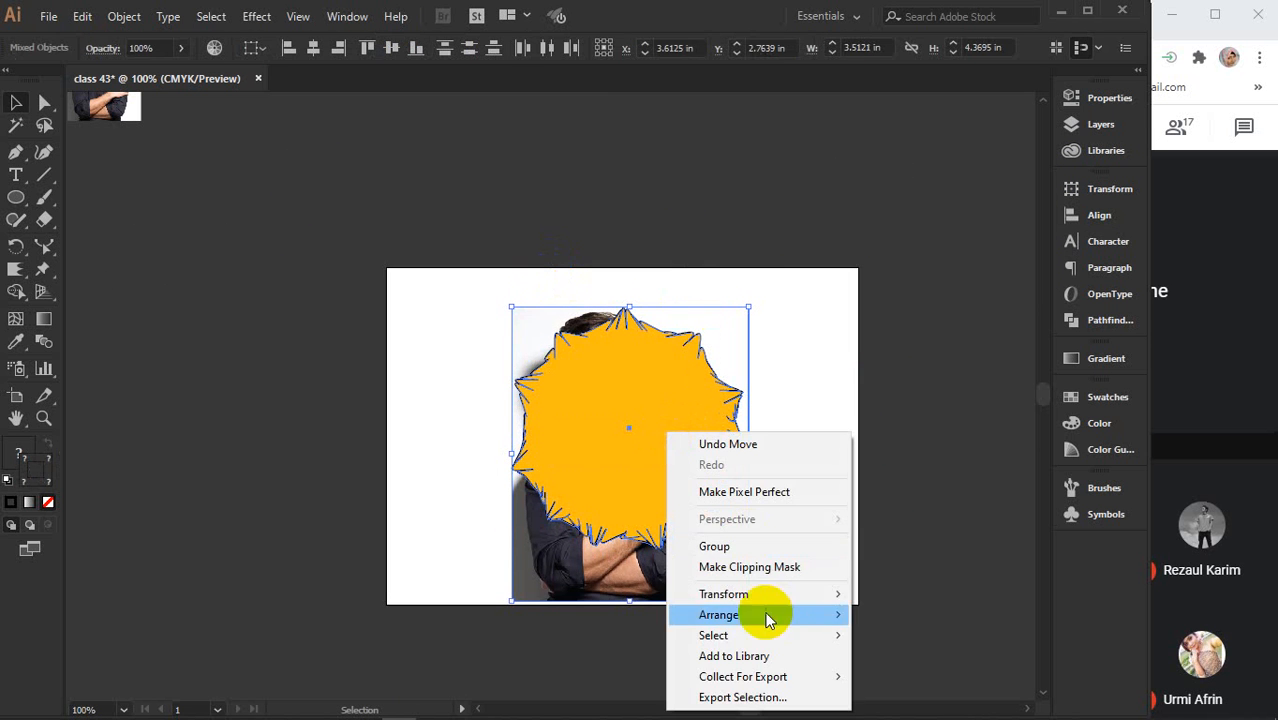
{"action": "left_click", "coordinate": [705, 566]}
{"action": "left_click", "coordinate": [855, 346]}
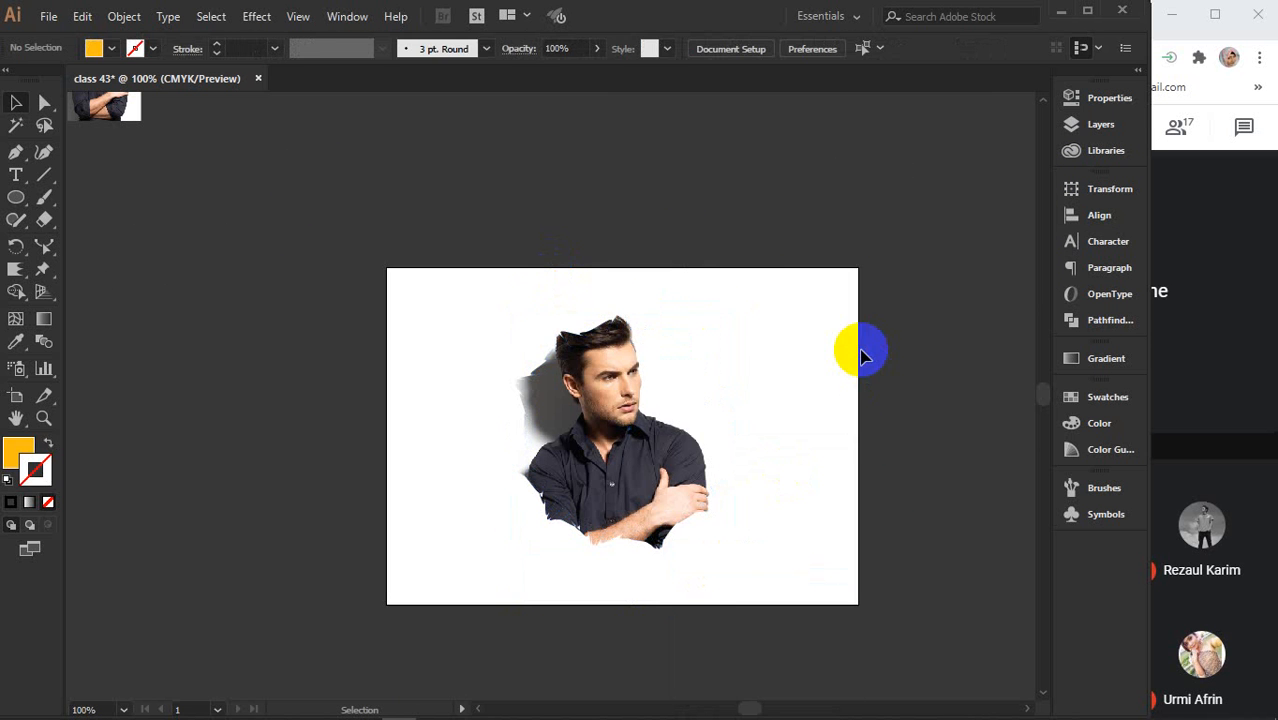
Apply a black stroke to the outline of the clipped photo.
{"action": "left_click", "coordinate": [665, 398]}
{"action": "left_click", "coordinate": [10, 502]}
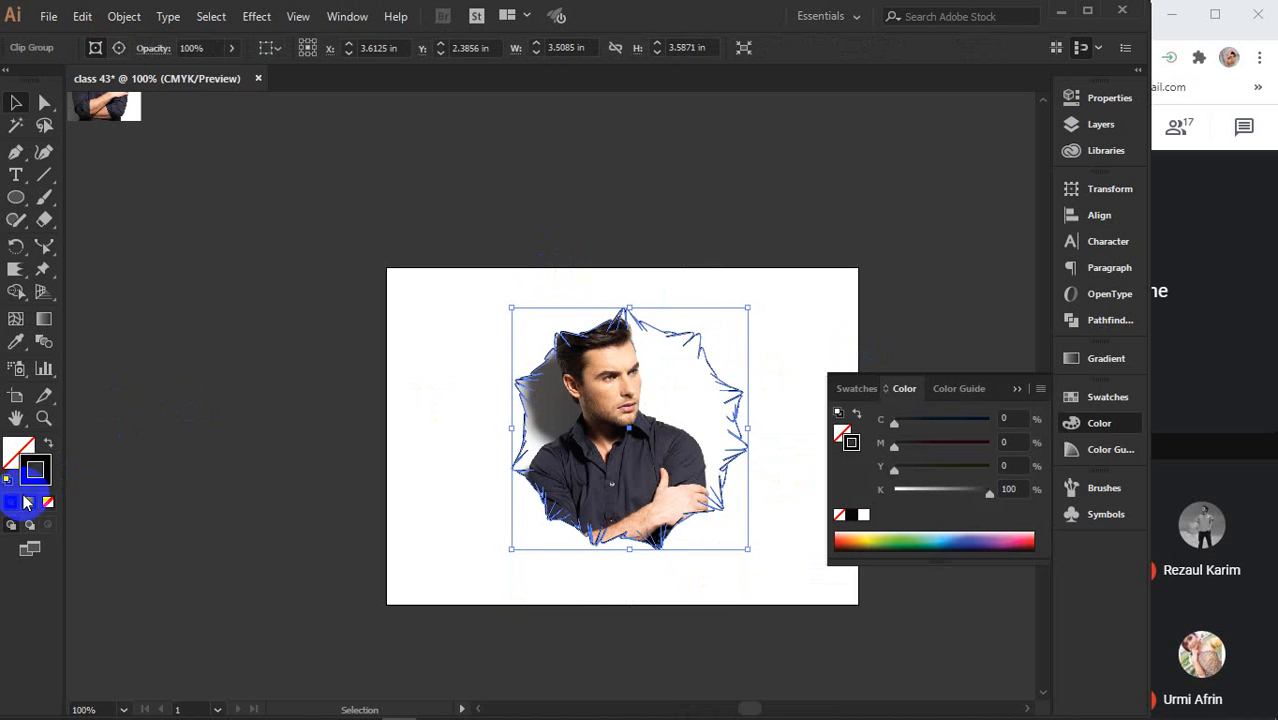
{"action": "left_click", "coordinate": [1016, 389]}
{"action": "left_click", "coordinate": [911, 247]}
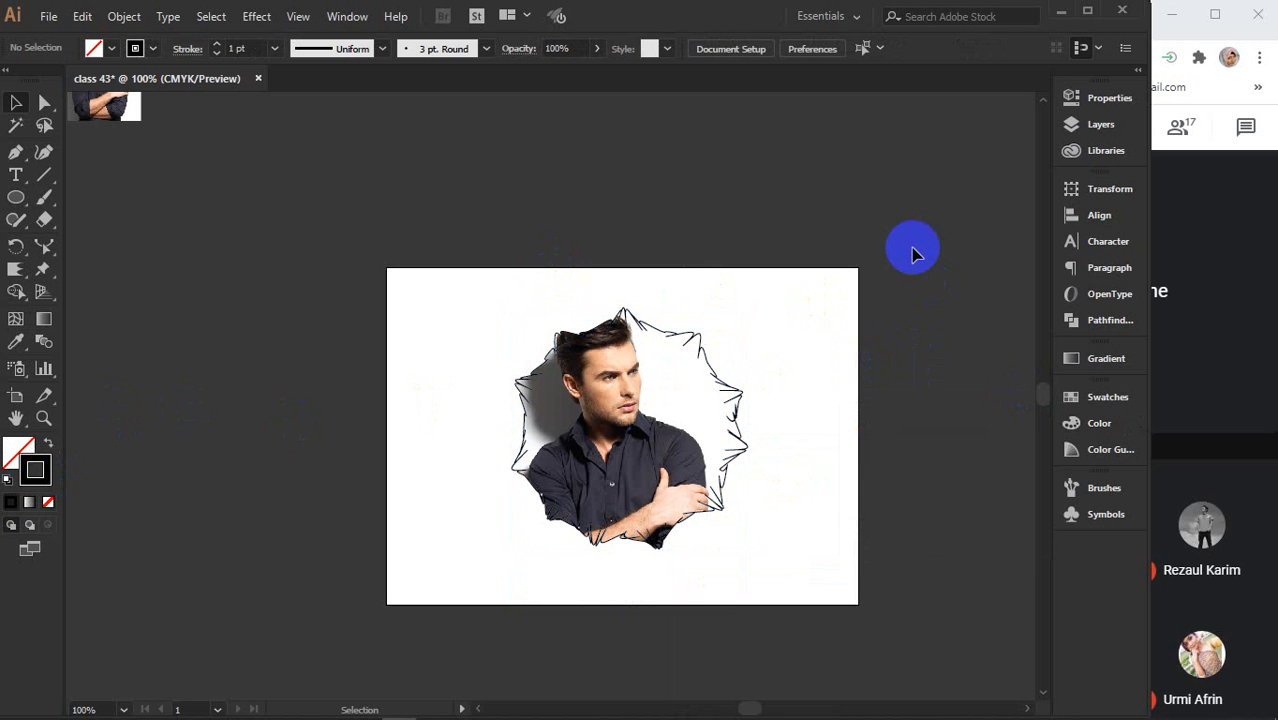
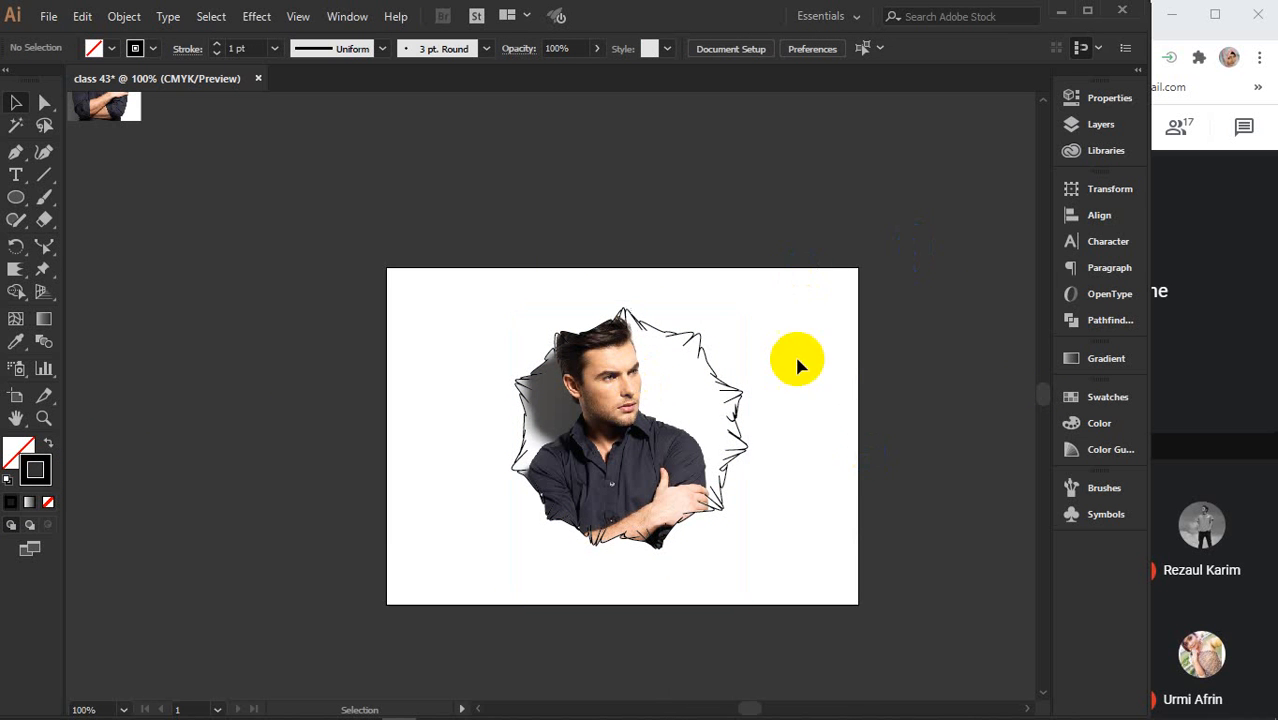
Delete the outlined clipped photo from the artboard.
{"action": "left_click", "coordinate": [667, 413]}
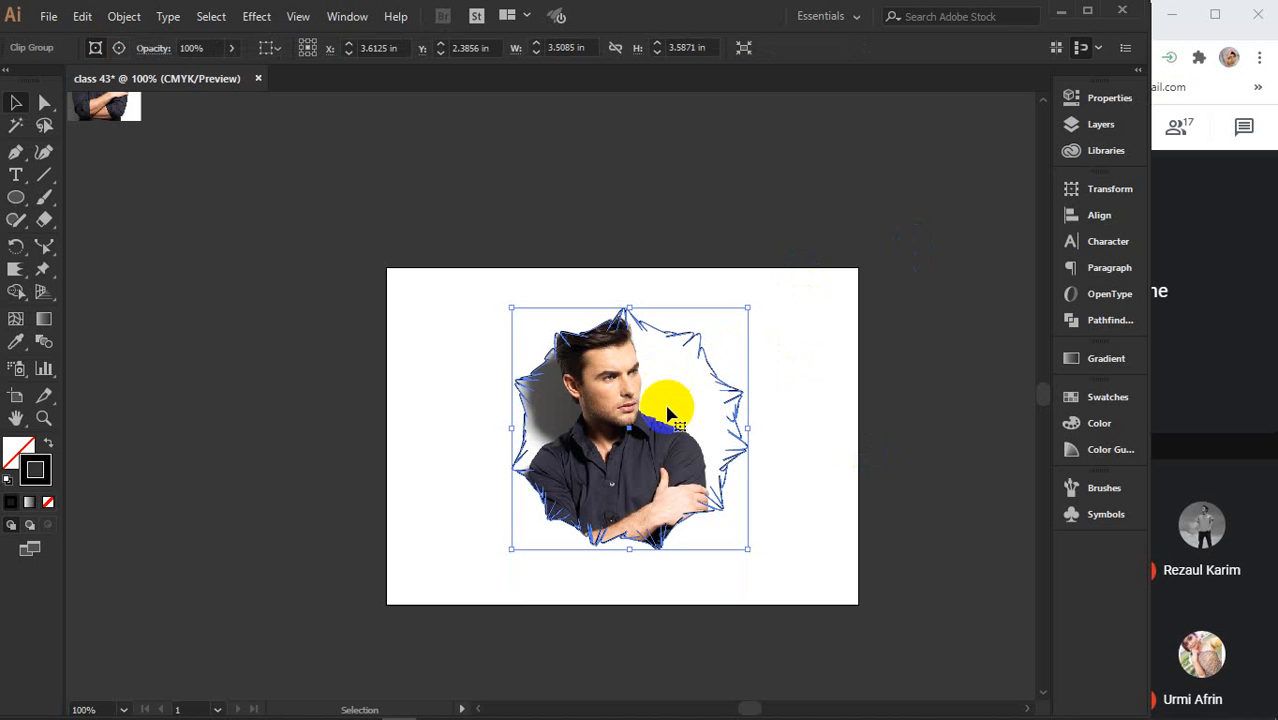
{"action": "left_click_drag", "start_coordinate": [667, 413], "coordinate": [110, 200]}
{"action": "key", "text": "Delete"}
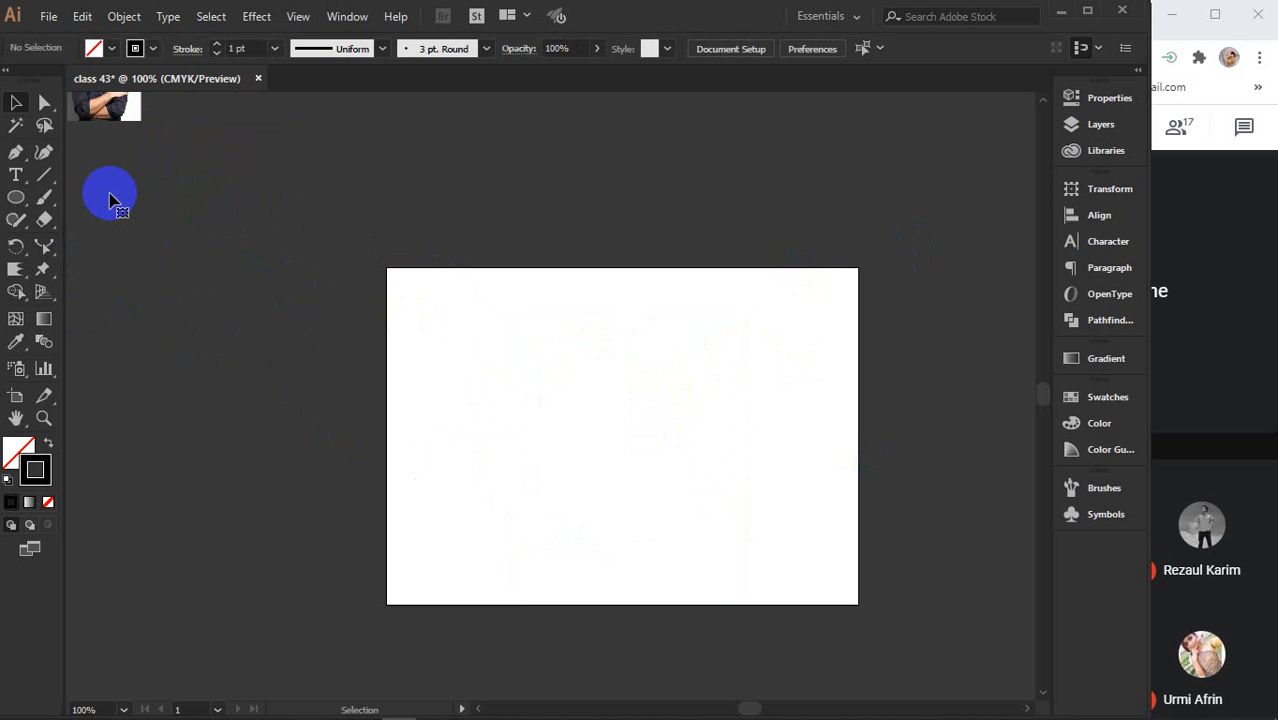
Draw a large circle in the middle of the empty artboard with the Ellipse tool.
{"action": "left_click", "coordinate": [626, 366]}
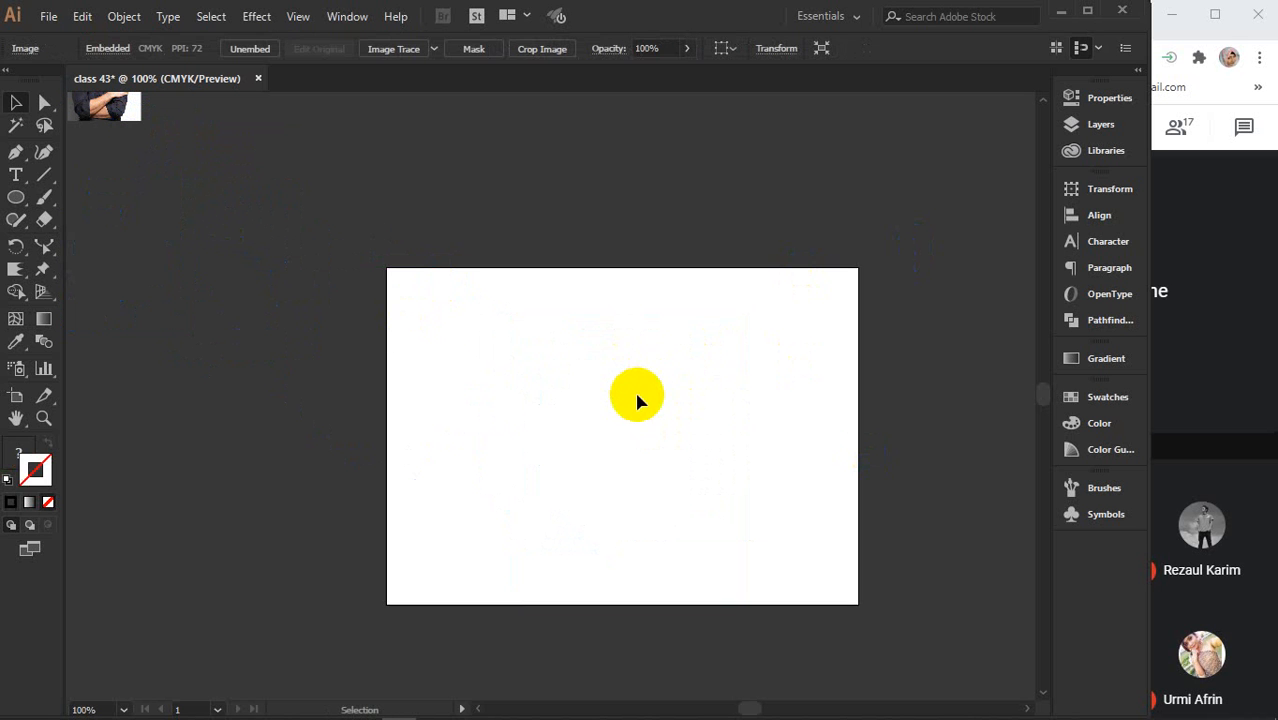
{"action": "left_click", "coordinate": [16, 199]}
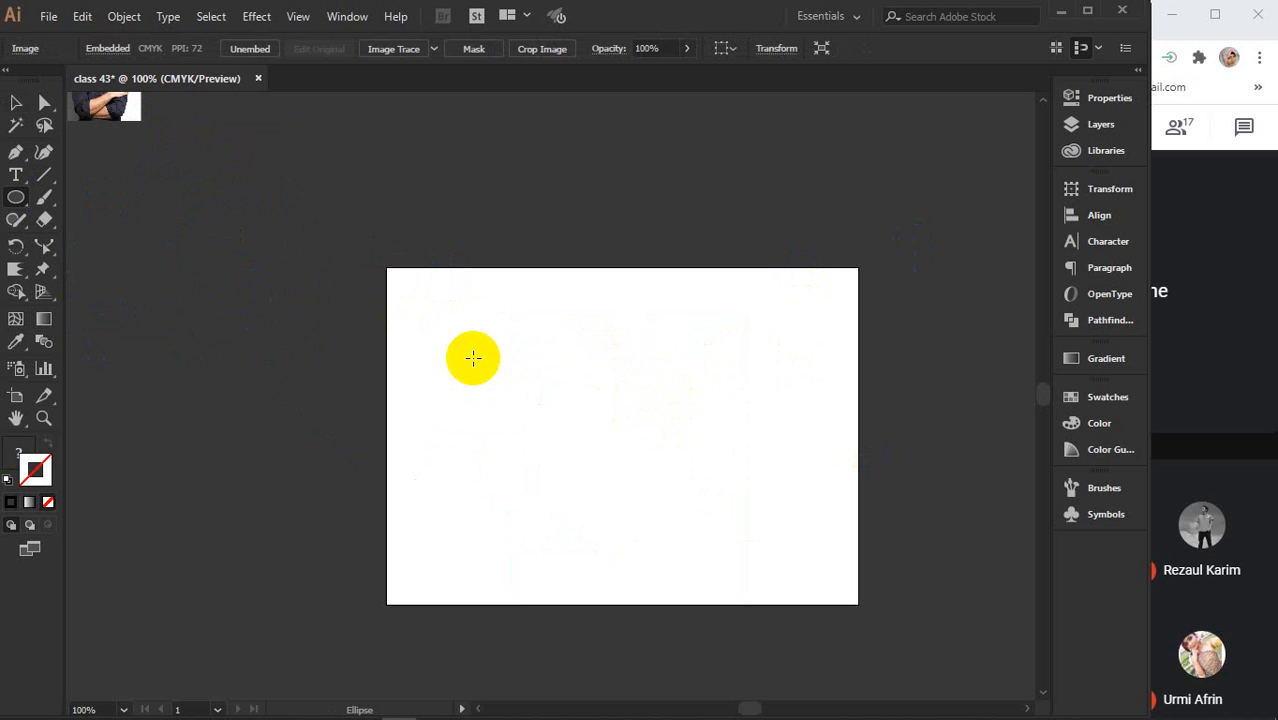
{"action": "left_click_drag", "start_coordinate": [499, 333], "coordinate": [745, 562]}
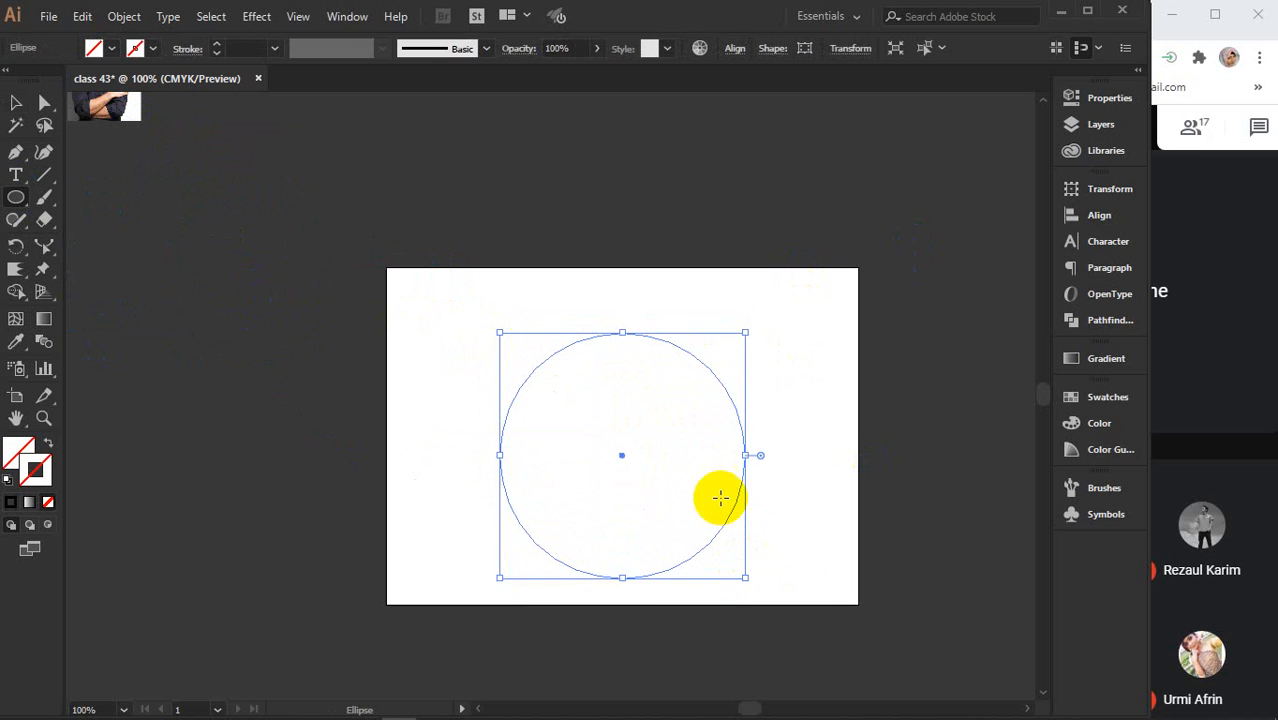
Fill the circle with yellow (C 1.18, M 12.55, Y 91.37, K 0) and give it a black stroke.
{"action": "left_click", "coordinate": [17, 455]}
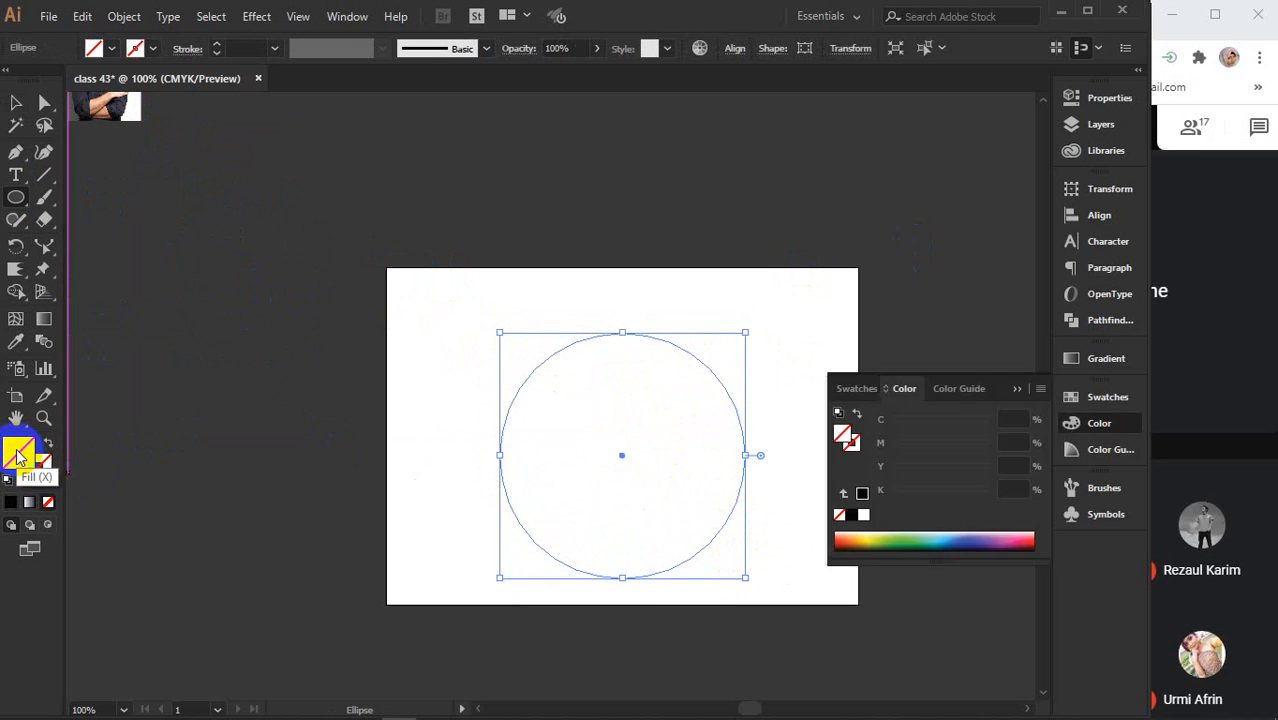
{"action": "left_click", "coordinate": [862, 535]}
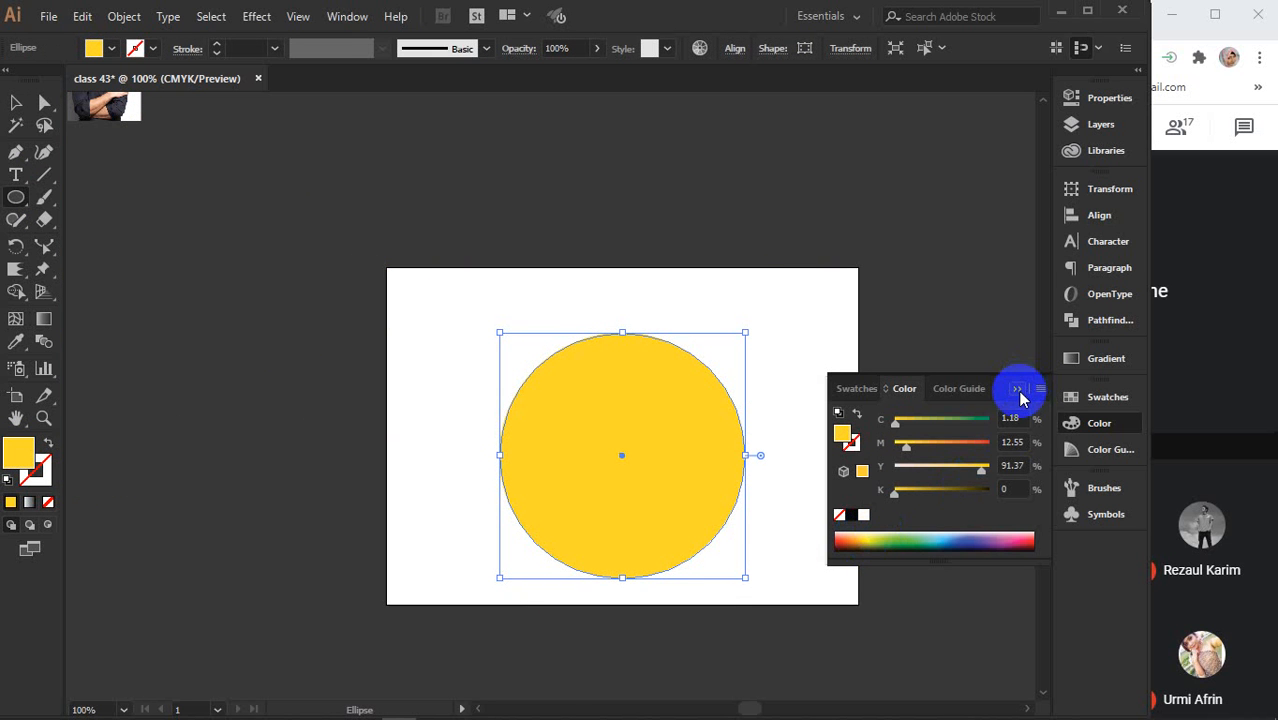
{"action": "left_click", "coordinate": [36, 472]}
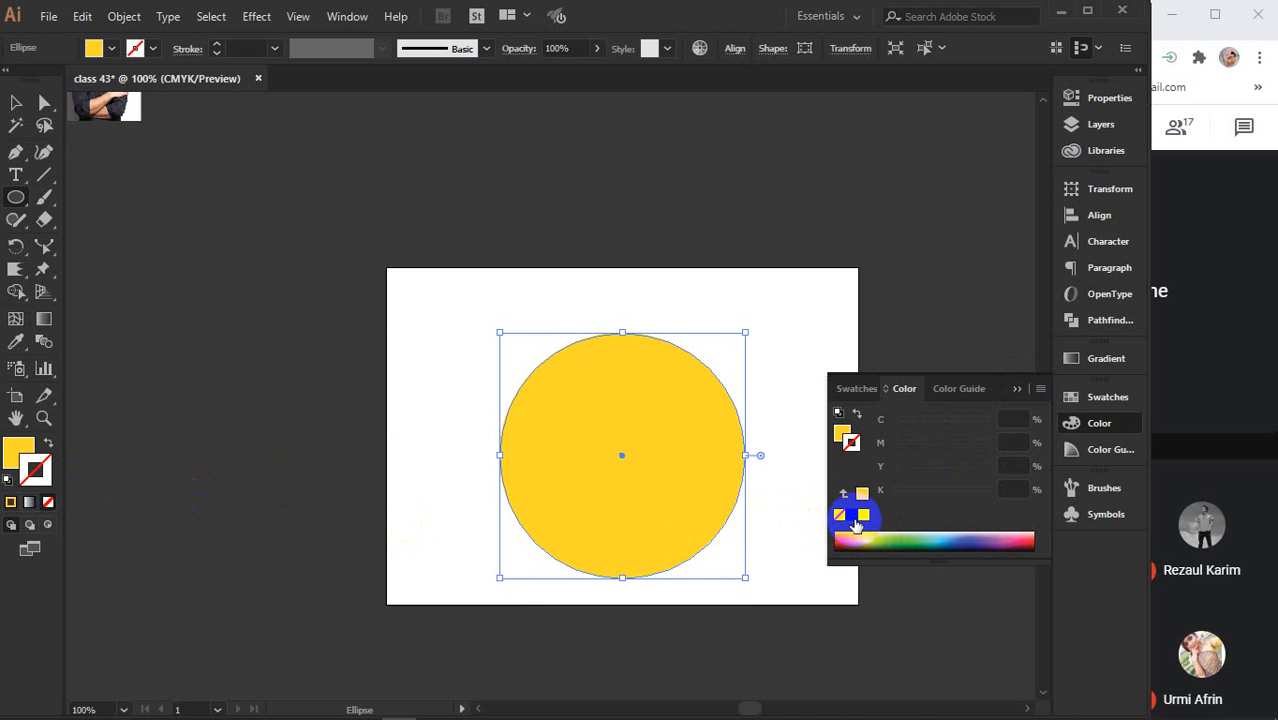
{"action": "left_click", "coordinate": [851, 515]}
{"action": "left_click", "coordinate": [1014, 392]}
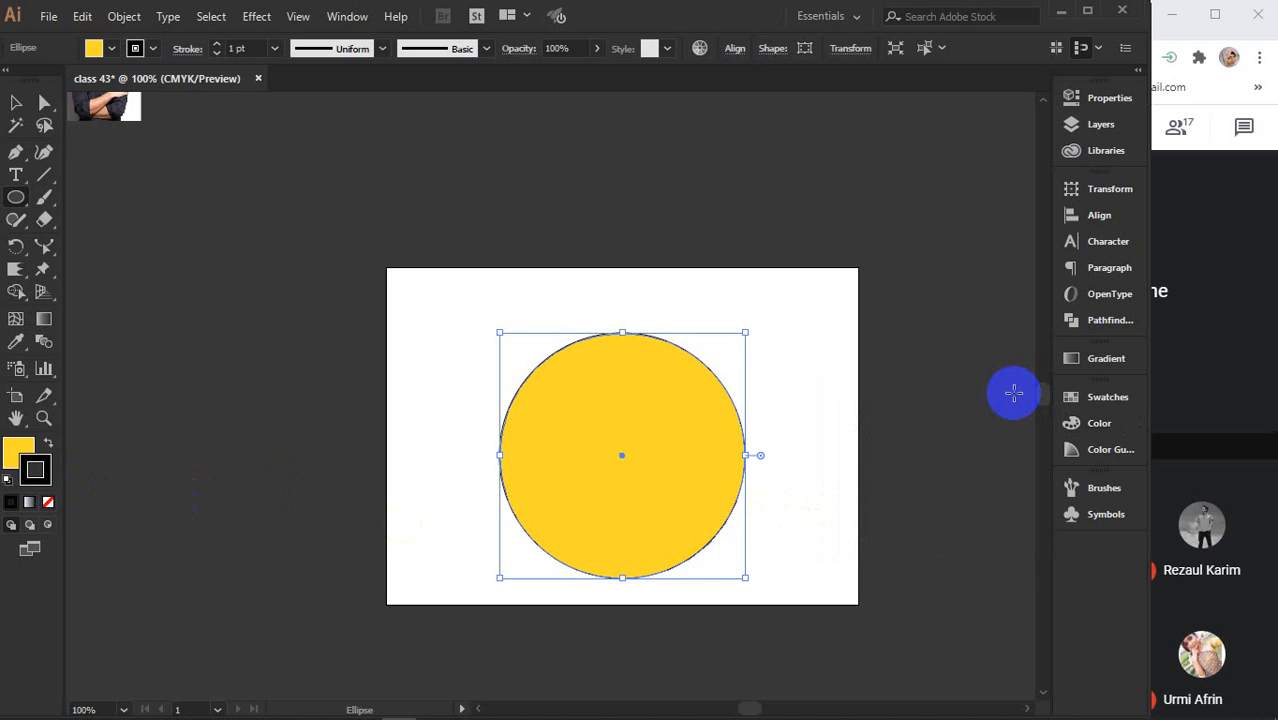
Move the yellow circle up to the middle of the artboard.
{"action": "key", "text": "v"}
{"action": "left_click_drag", "start_coordinate": [708, 485], "coordinate": [676, 476]}
{"action": "scroll", "coordinate": [716, 468], "scroll_direction": "up", "scroll_amount": 2}
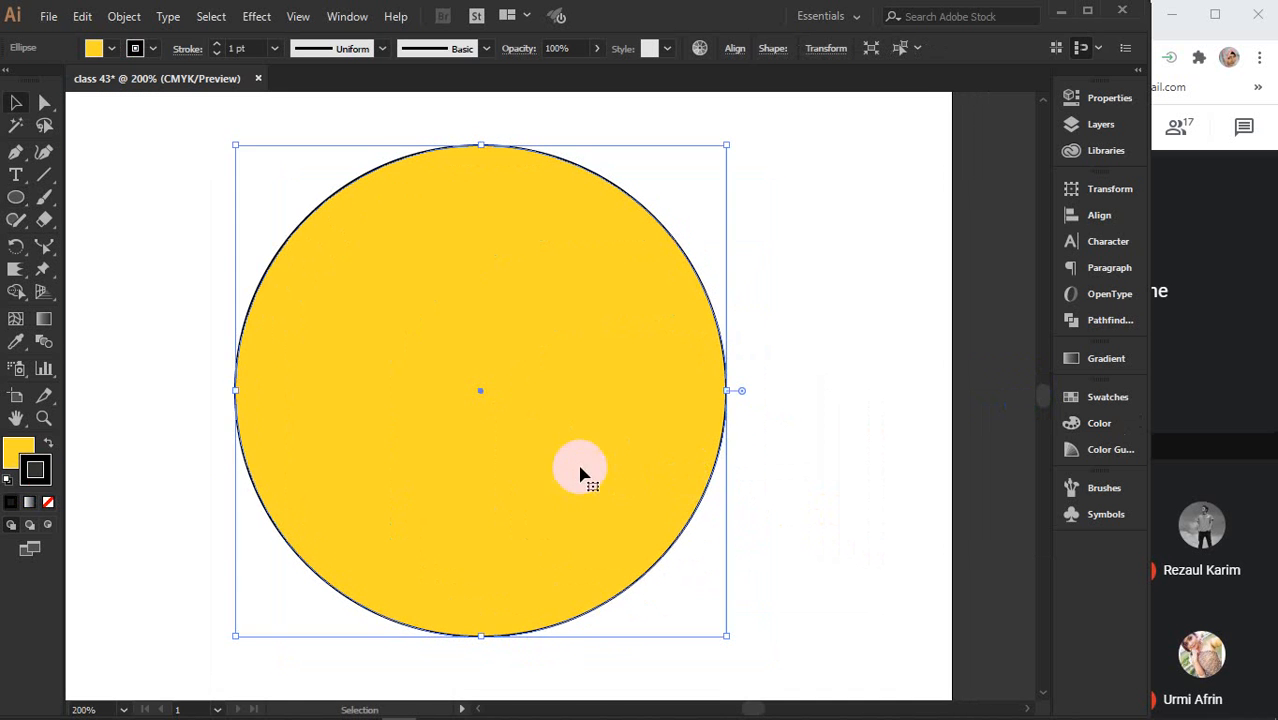
{"action": "left_click_drag", "start_coordinate": [580, 472], "coordinate": [639, 459]}
Try the Crystallize tool on the circle's upper-left edge from outside the shape, and undo the distortion.
{"action": "left_click", "coordinate": [15, 272]}
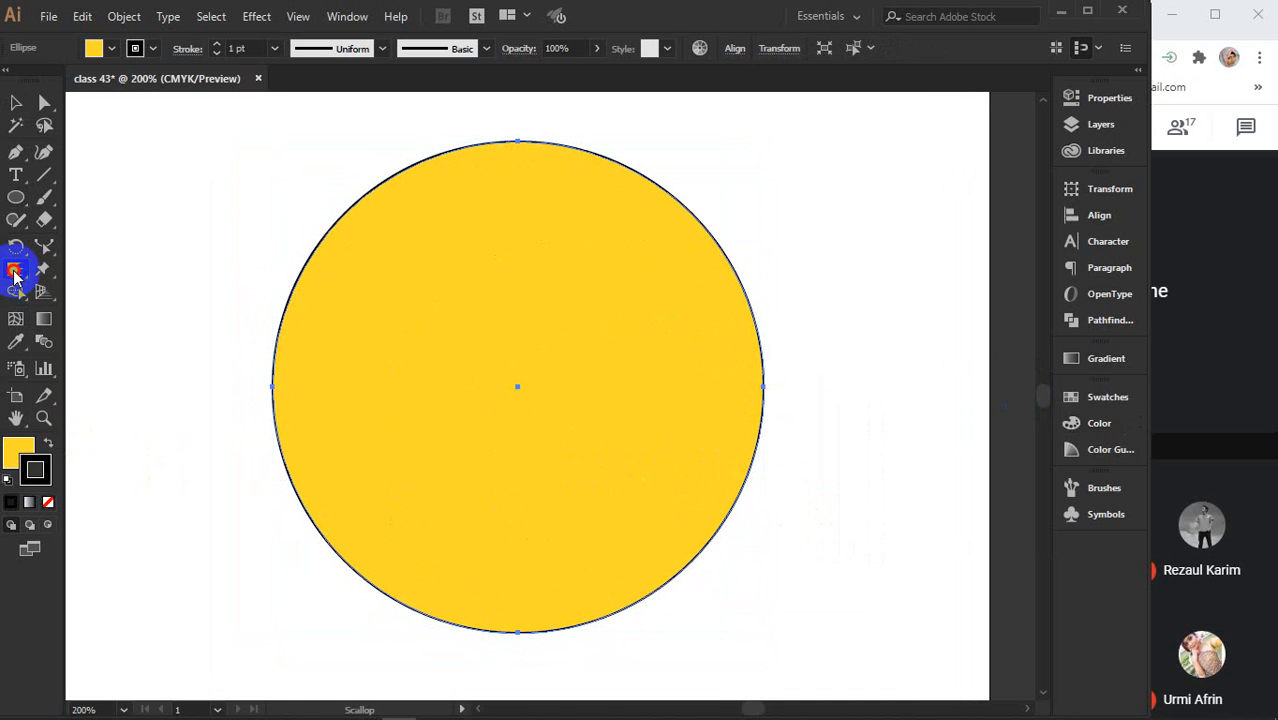
{"action": "left_click_drag", "start_coordinate": [13, 276], "coordinate": [107, 412]}
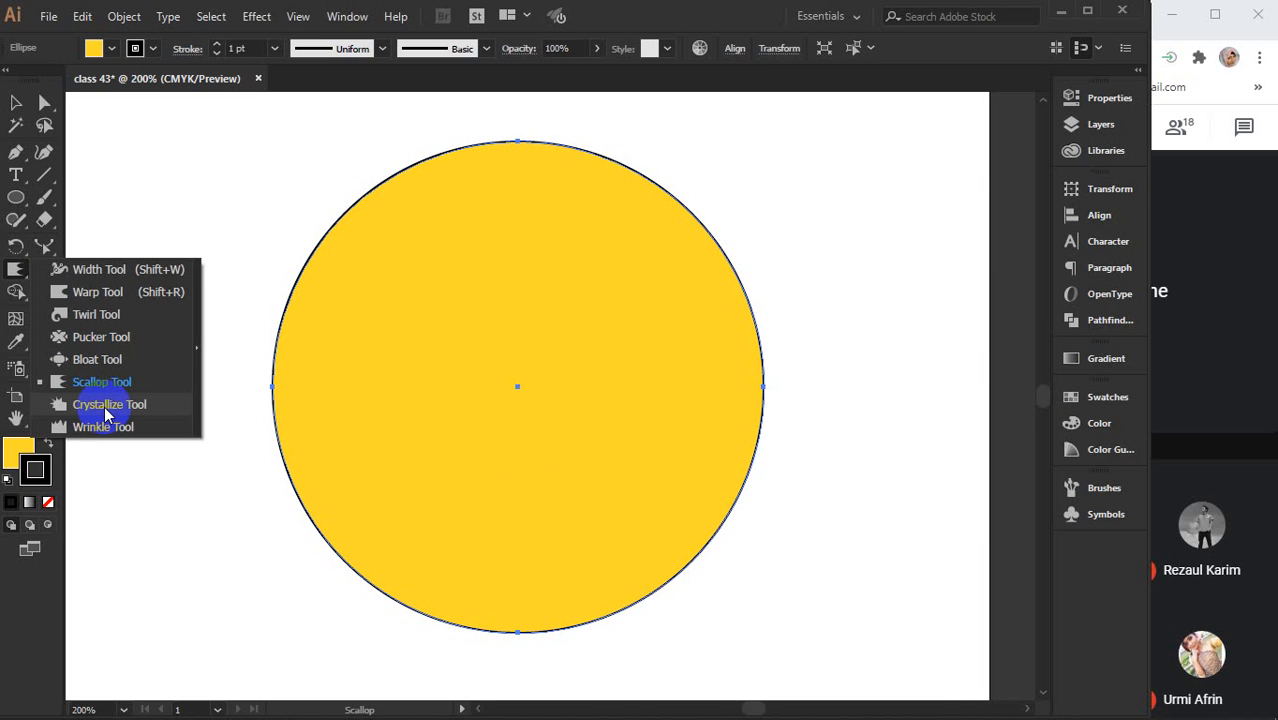
{"action": "left_click_drag", "start_coordinate": [107, 412], "coordinate": [105, 408]}
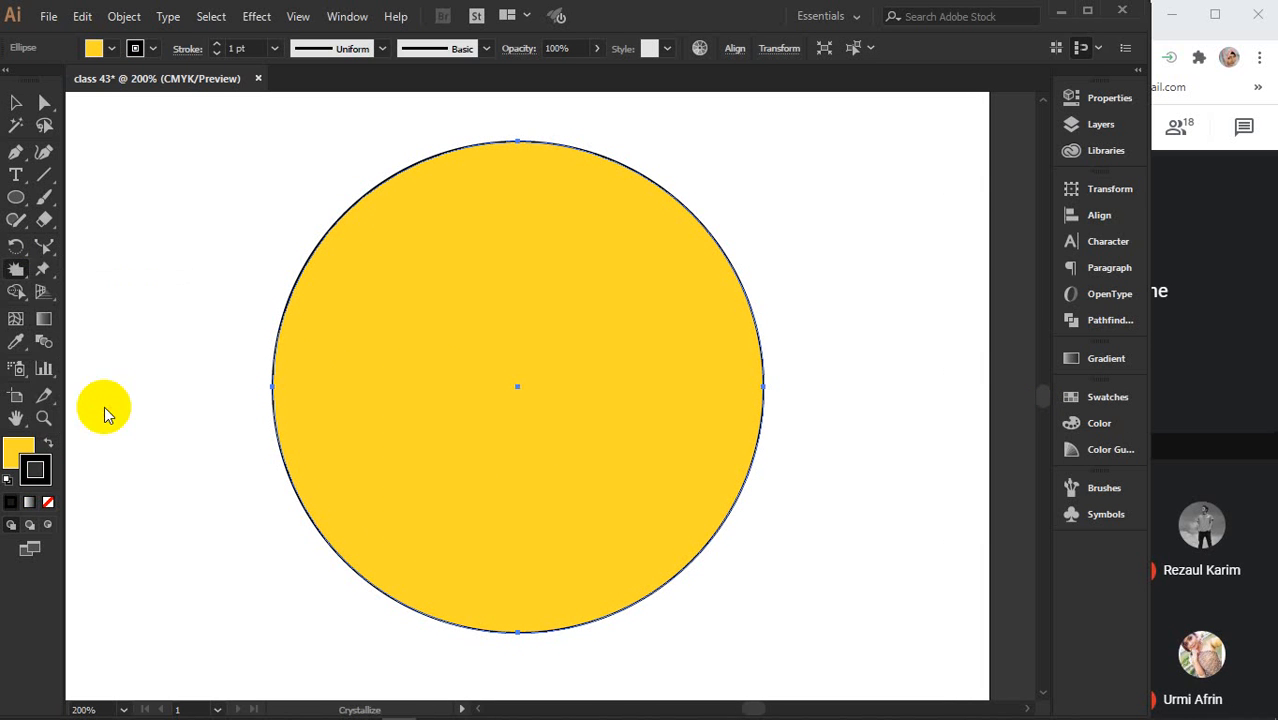
{"action": "scroll", "coordinate": [448, 456], "scroll_direction": "down", "scroll_amount": 1, "text": "alt"}
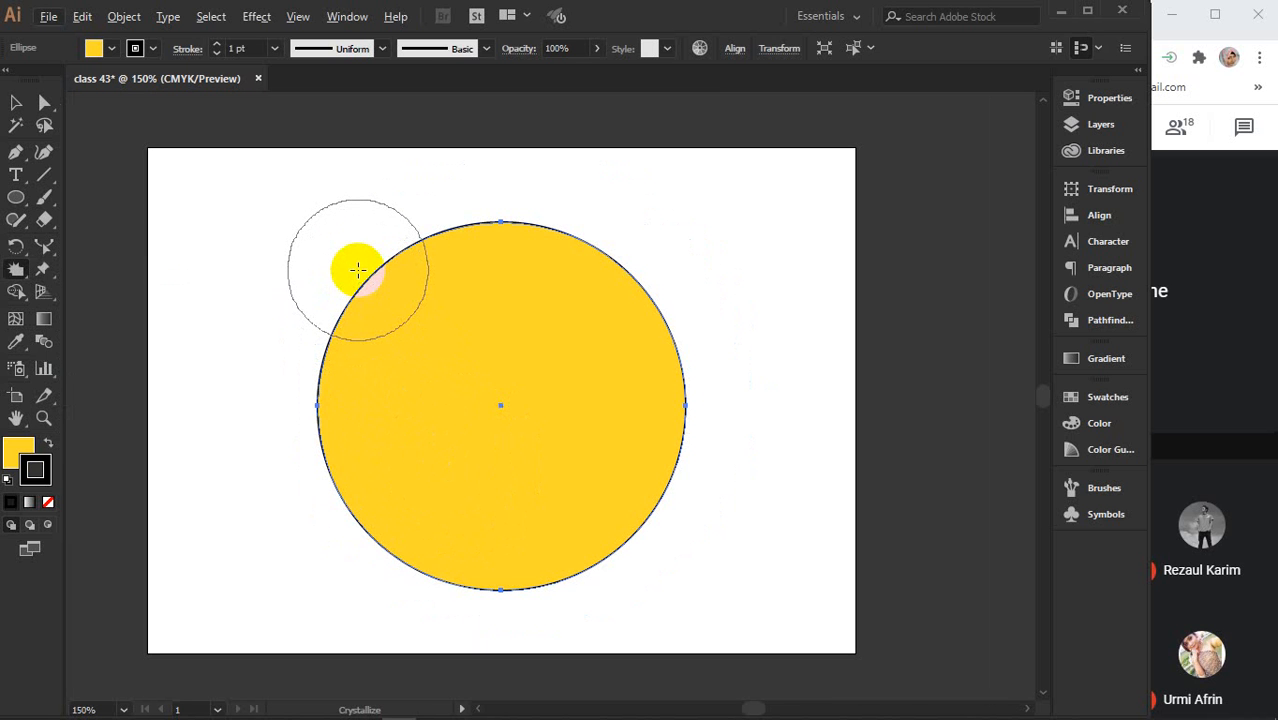
{"action": "left_click_drag", "start_coordinate": [358, 270], "coordinate": [271, 251]}
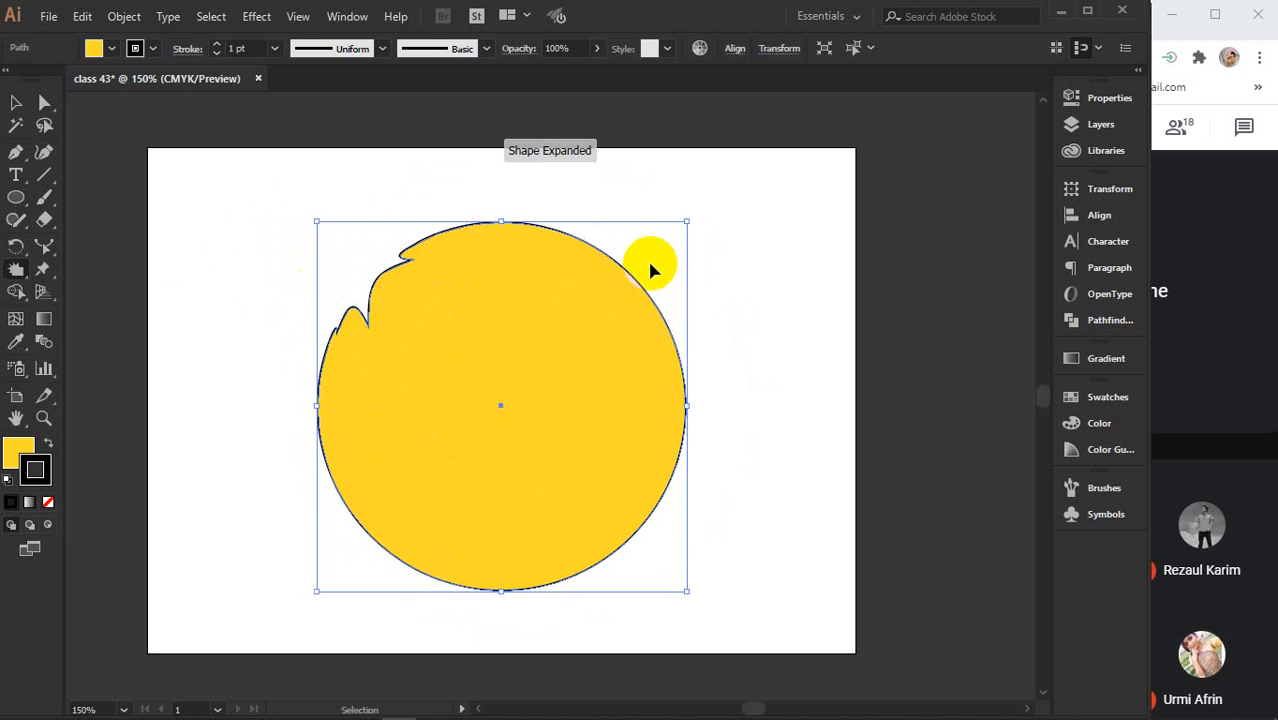
{"action": "key", "text": "ctrl+z"}
Distort the circle's outline into outward spikes all the way around with the Crystallize tool, working from inside the edge.
{"action": "left_click_drag", "start_coordinate": [442, 357], "coordinate": [381, 313]}
{"action": "left_click_drag", "start_coordinate": [555, 232], "coordinate": [557, 235]}
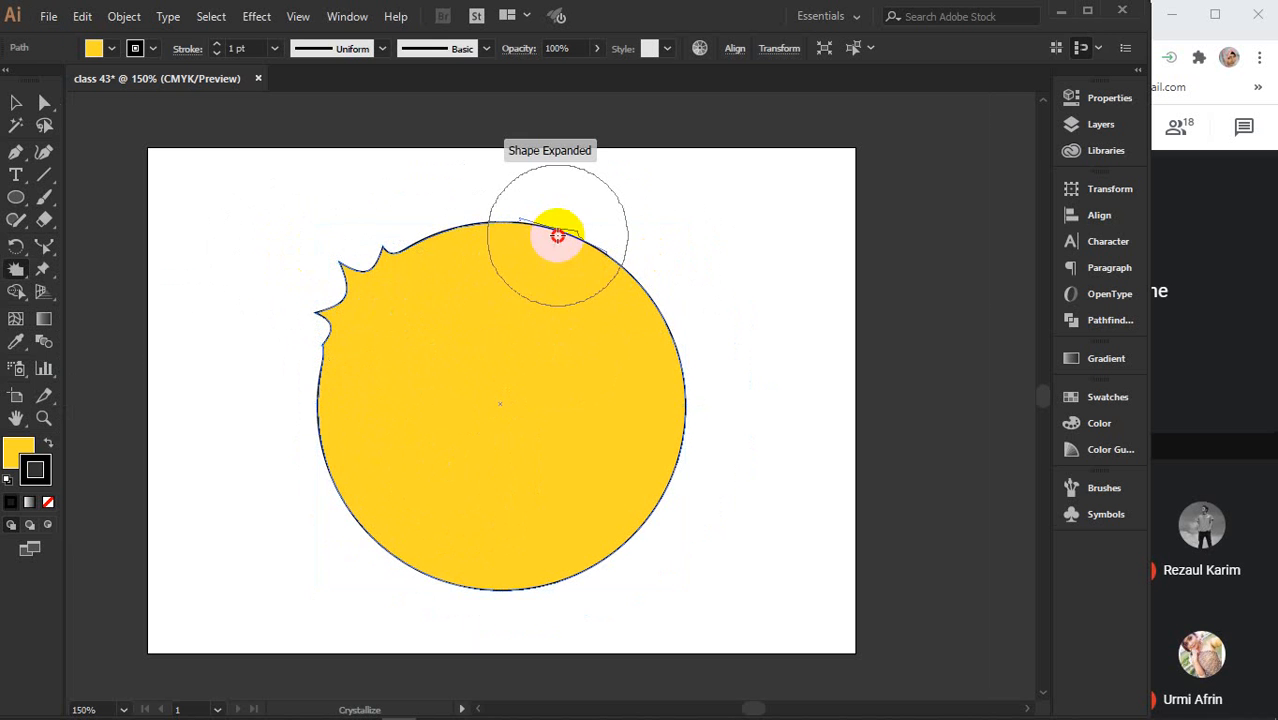
{"action": "left_click", "coordinate": [630, 319]}
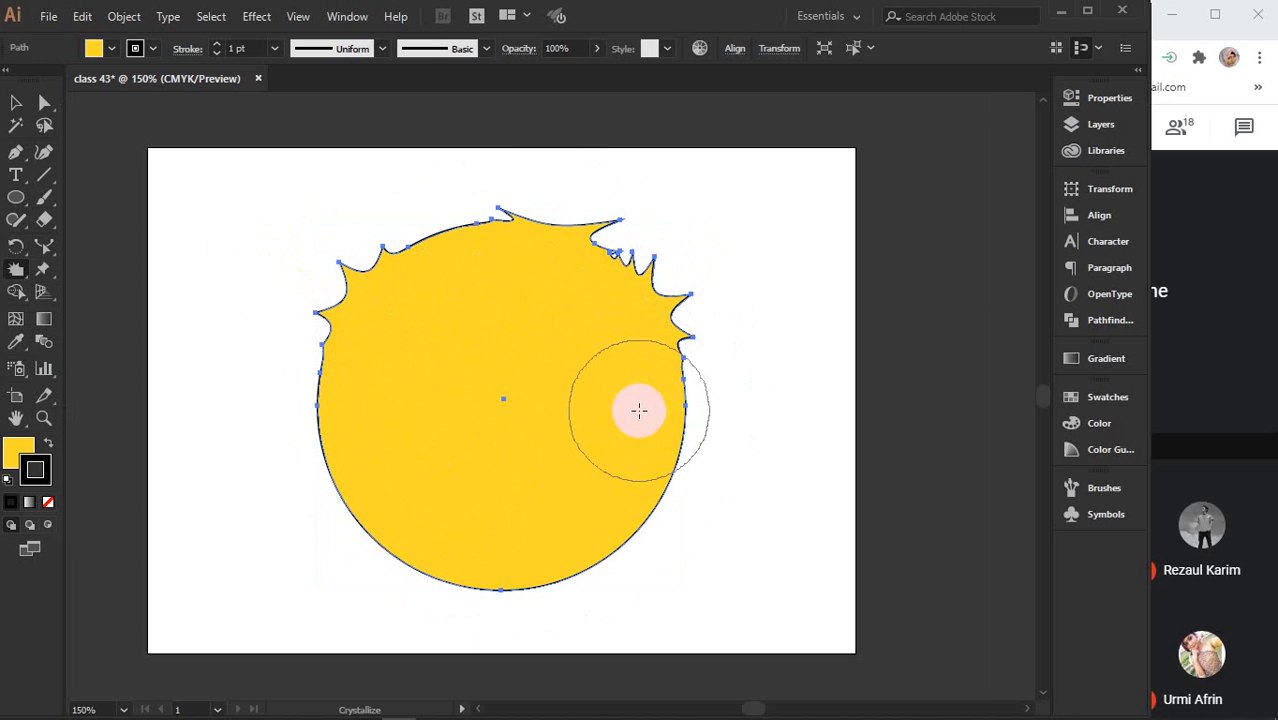
{"action": "left_click", "coordinate": [622, 517]}
{"action": "left_click", "coordinate": [565, 563]}
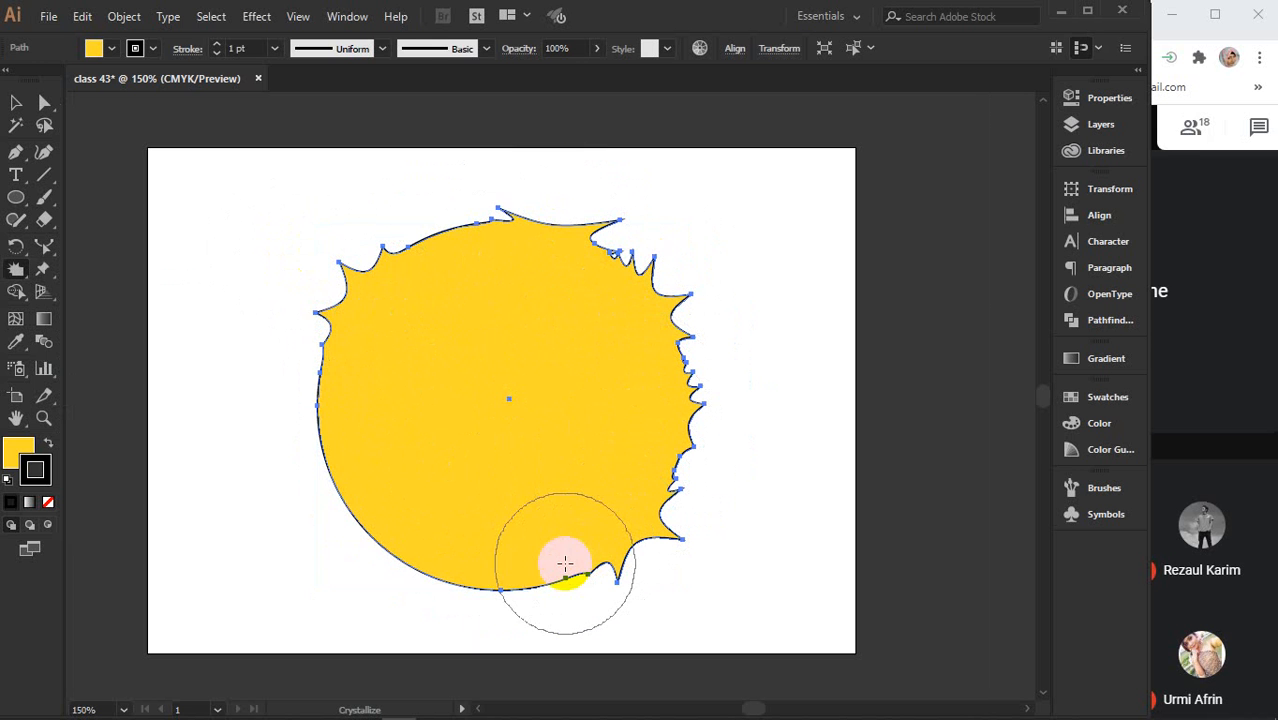
{"action": "left_click", "coordinate": [465, 577]}
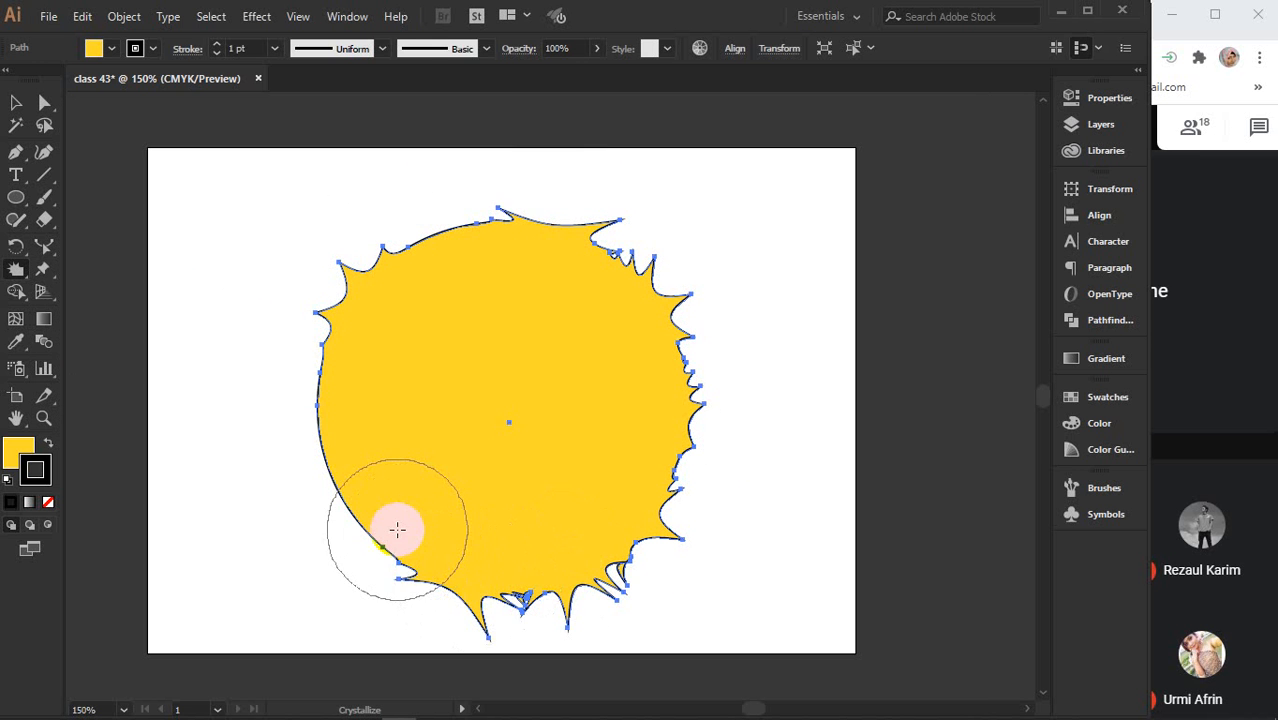
{"action": "mouse_move", "coordinate": [397, 529]}
{"action": "left_mouse_down"}
{"action": "mouse_move", "coordinate": [335, 413]}
{"action": "mouse_move", "coordinate": [347, 329]}
{"action": "mouse_move", "coordinate": [409, 284]}
{"action": "mouse_move", "coordinate": [548, 251]}
{"action": "mouse_move", "coordinate": [650, 287]}
{"action": "mouse_move", "coordinate": [669, 420]}
{"action": "mouse_move", "coordinate": [663, 521]}
{"action": "mouse_move", "coordinate": [603, 576]}
{"action": "mouse_move", "coordinate": [547, 590]}
{"action": "mouse_move", "coordinate": [426, 579]}
{"action": "mouse_move", "coordinate": [369, 550]}
{"action": "mouse_move", "coordinate": [334, 471]}
{"action": "mouse_move", "coordinate": [333, 412]}
{"action": "mouse_move", "coordinate": [345, 318]}
{"action": "mouse_move", "coordinate": [377, 263]}
{"action": "mouse_move", "coordinate": [458, 233]}
{"action": "mouse_move", "coordinate": [551, 240]}
{"action": "mouse_move", "coordinate": [665, 278]}
{"action": "mouse_move", "coordinate": [700, 330]}
{"action": "left_mouse_up"}
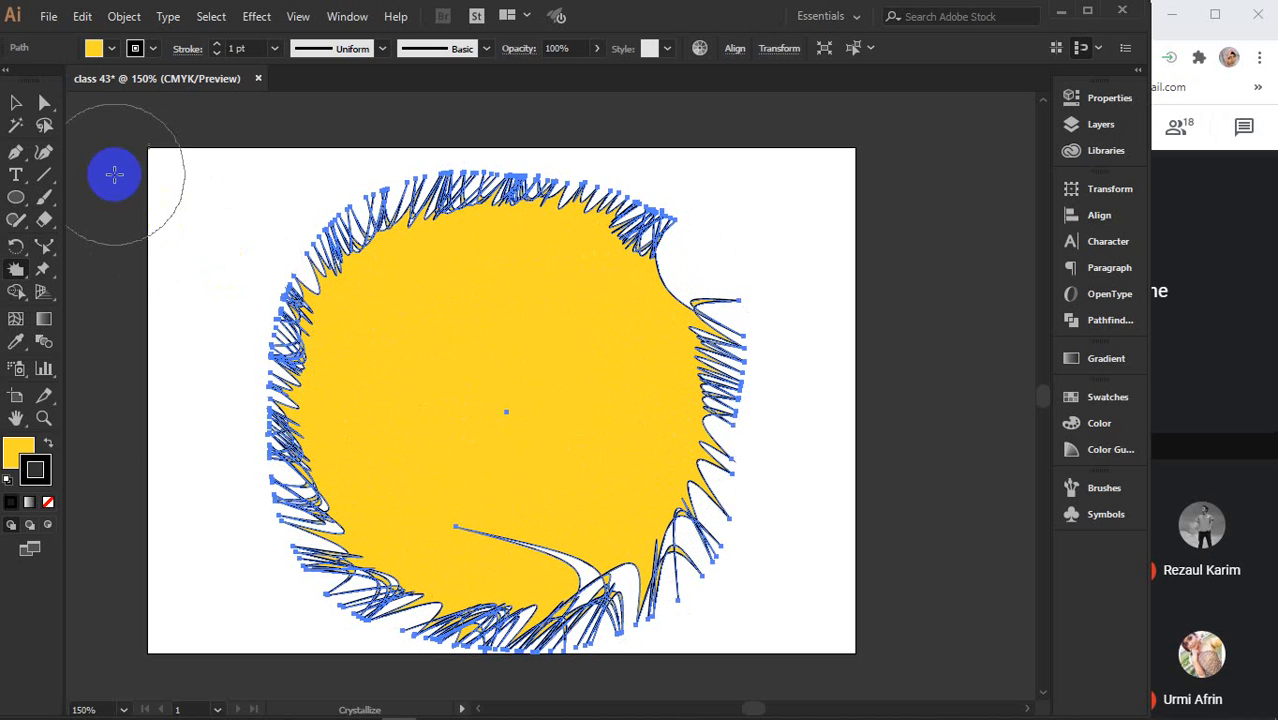
Delete the crystallized yellow shape, and paste the copied photo and remove it again to leave the artboard empty.
{"action": "left_click", "coordinate": [16, 103]}
{"action": "left_click", "coordinate": [230, 252]}
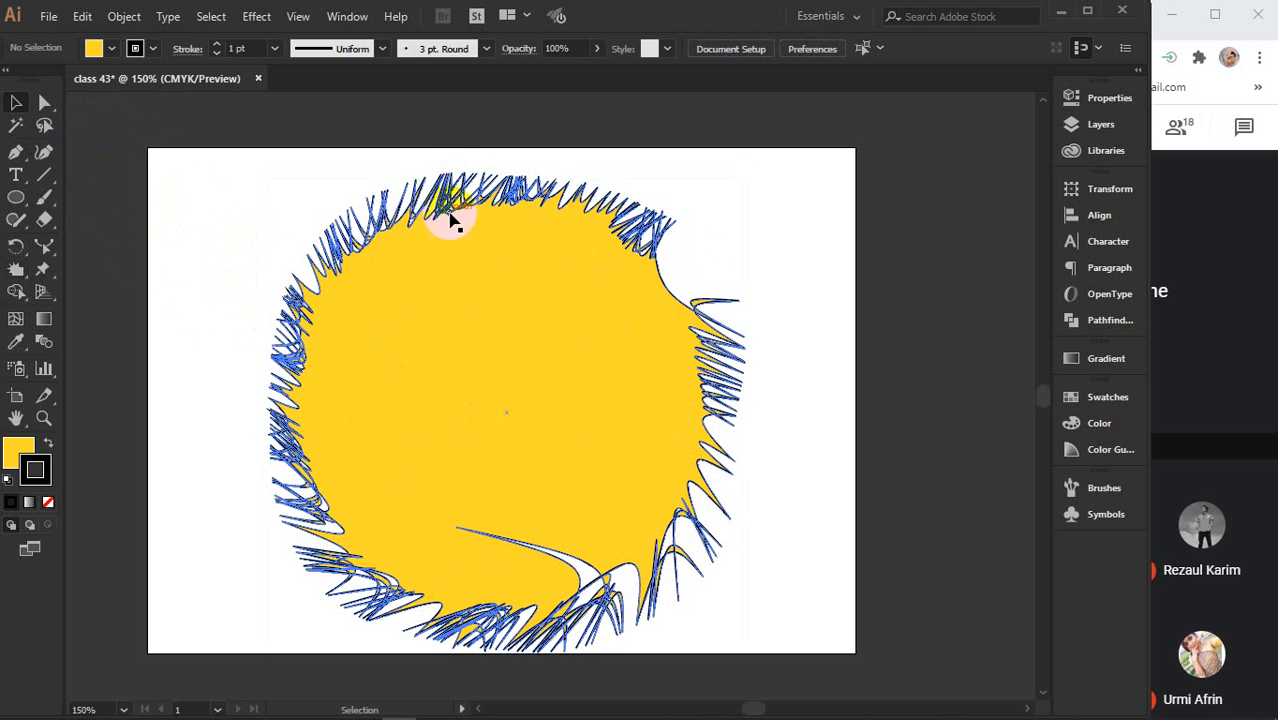
{"action": "left_click", "coordinate": [591, 413]}
{"action": "key", "text": "Delete"}
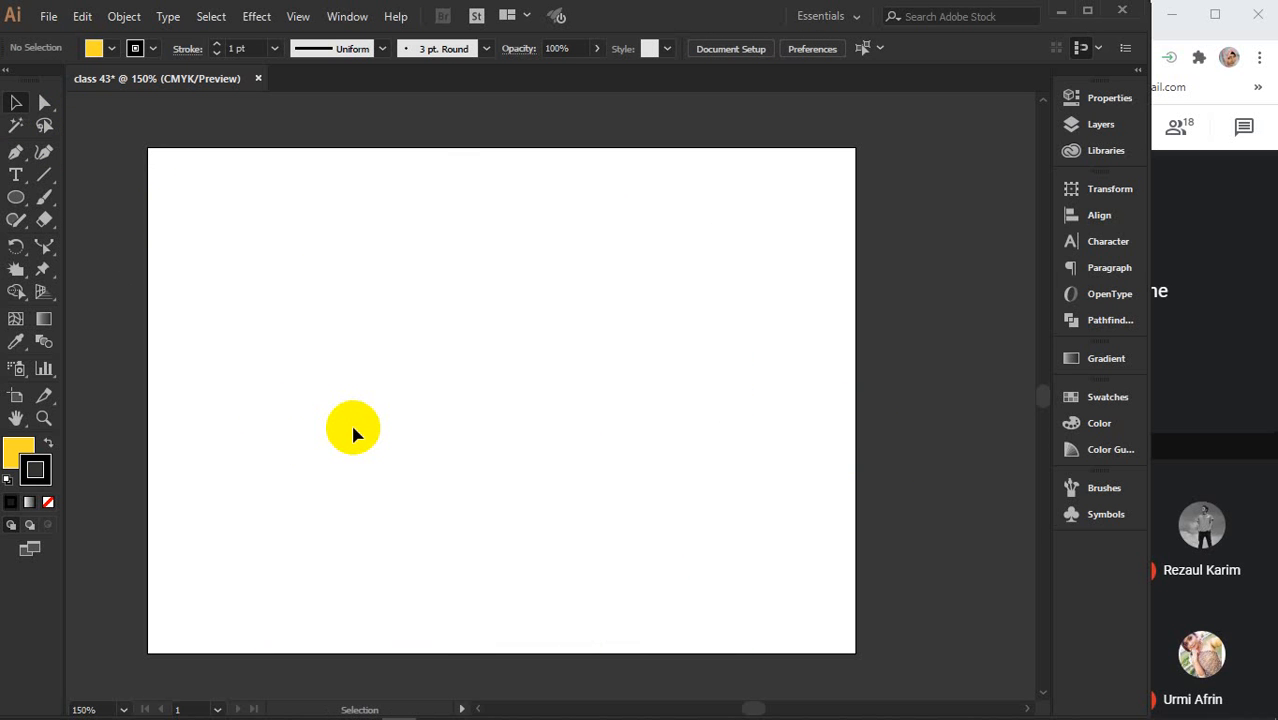
{"action": "key", "text": "ctrl+v"}
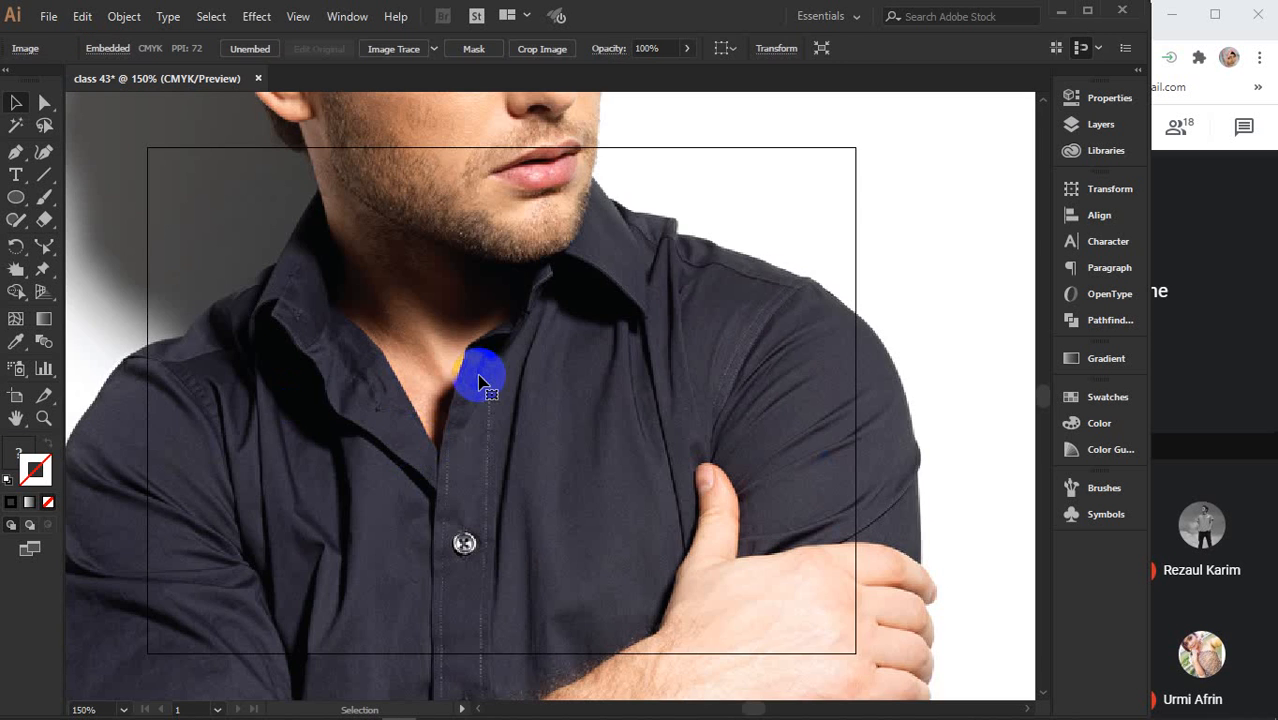
{"action": "key", "text": "Delete"}
Draw a new yellow circle in the middle of the artboard with the Ellipse tool and give it a black stroke.
{"action": "left_click", "coordinate": [16, 197]}
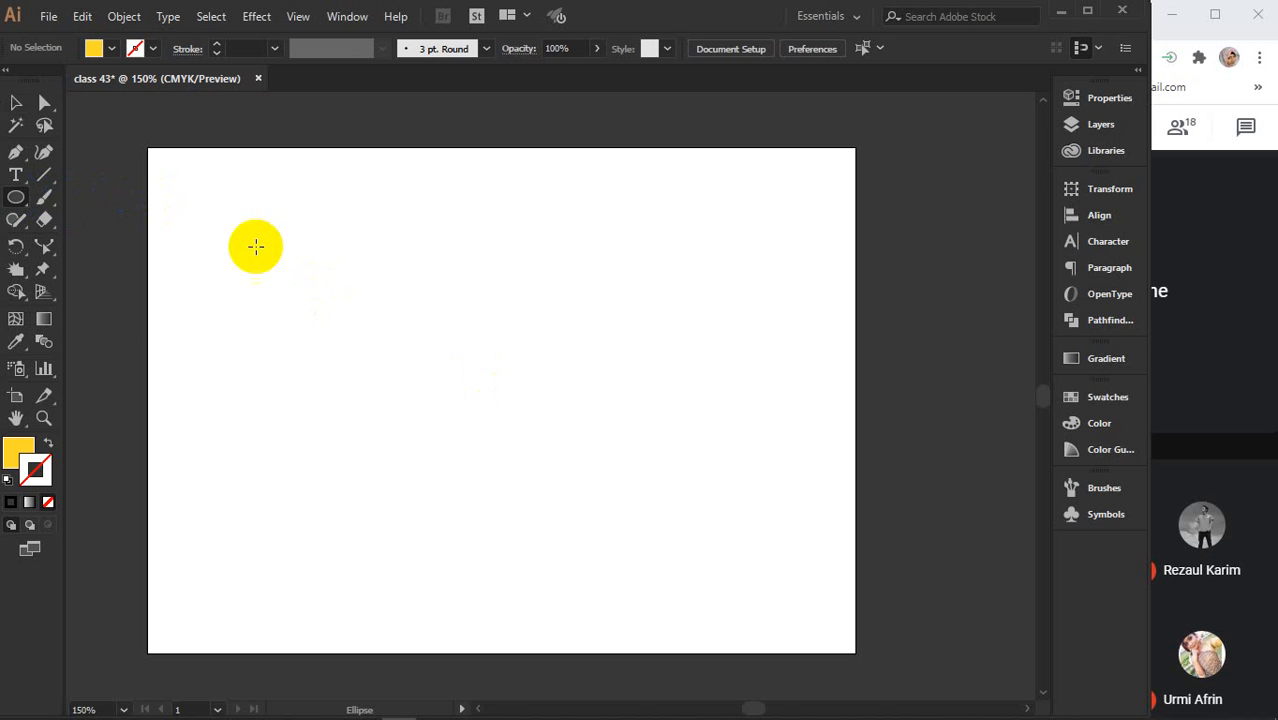
{"action": "left_click_drag", "start_coordinate": [359, 253], "coordinate": [679, 549]}
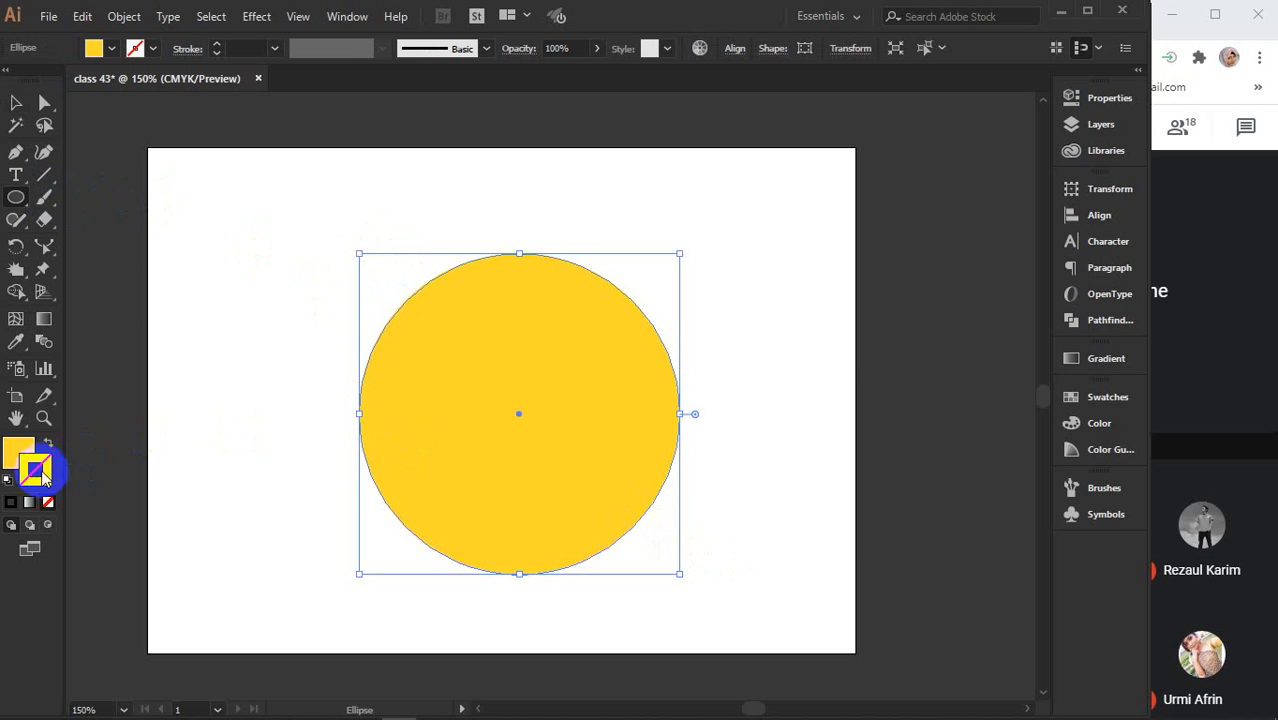
{"action": "left_click", "coordinate": [12, 506]}
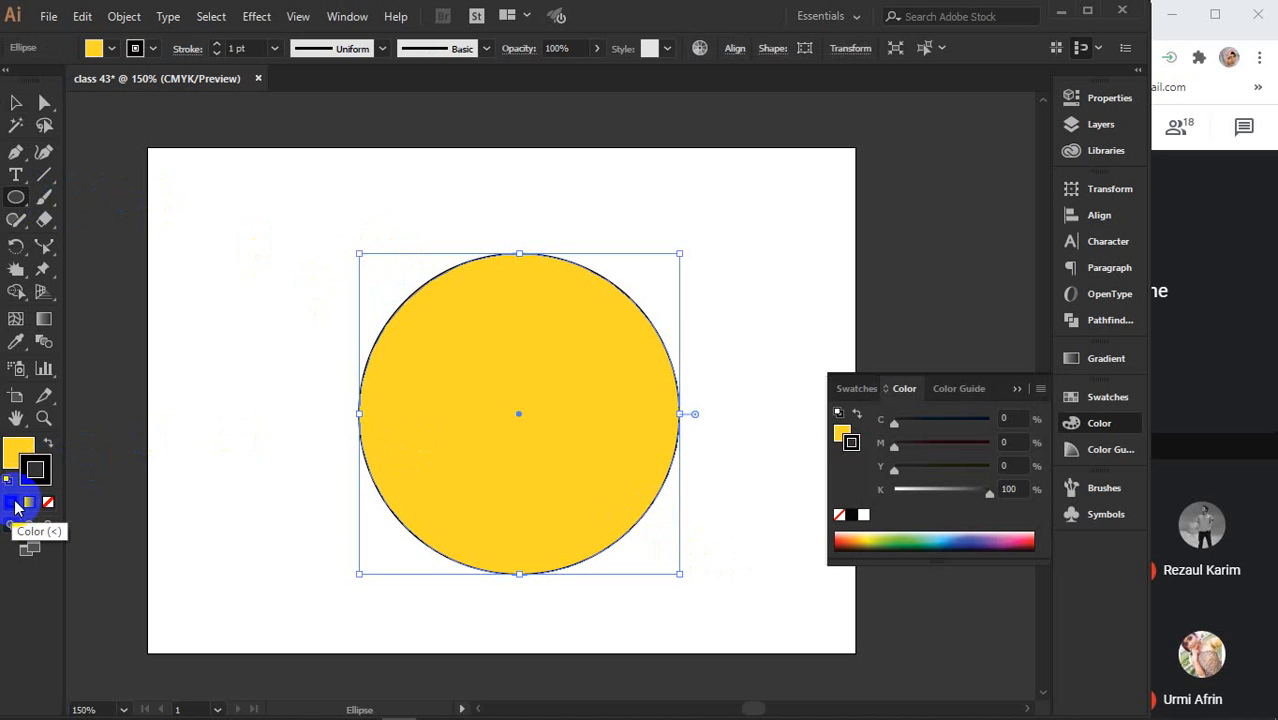
{"action": "left_click", "coordinate": [16, 102]}
{"action": "left_click", "coordinate": [1016, 389]}
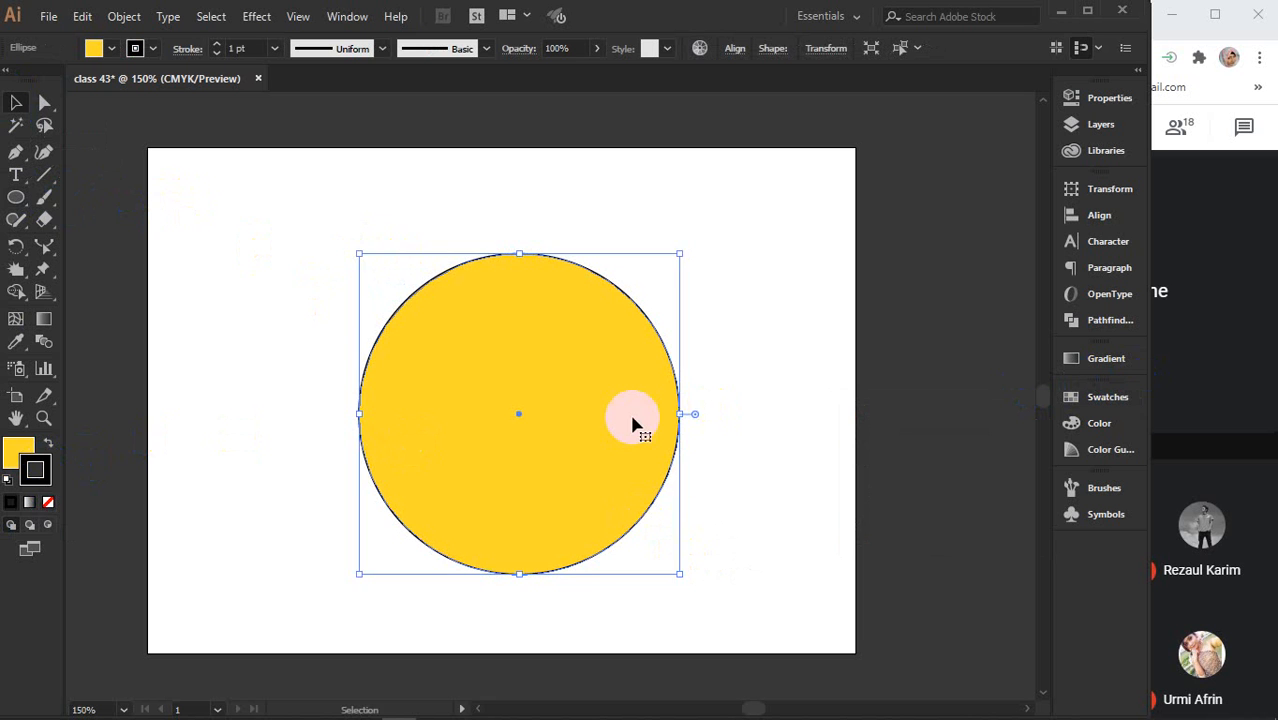
Distort the yellow circle's outline with the Wrinkle tool until its edge is jagged all the way around.
{"action": "left_click", "coordinate": [13, 280]}
{"action": "mouse_move", "coordinate": [13, 280]}
{"action": "left_mouse_down"}
{"action": "mouse_move", "coordinate": [14, 313]}
{"action": "mouse_move", "coordinate": [90, 428]}
{"action": "left_mouse_up"}
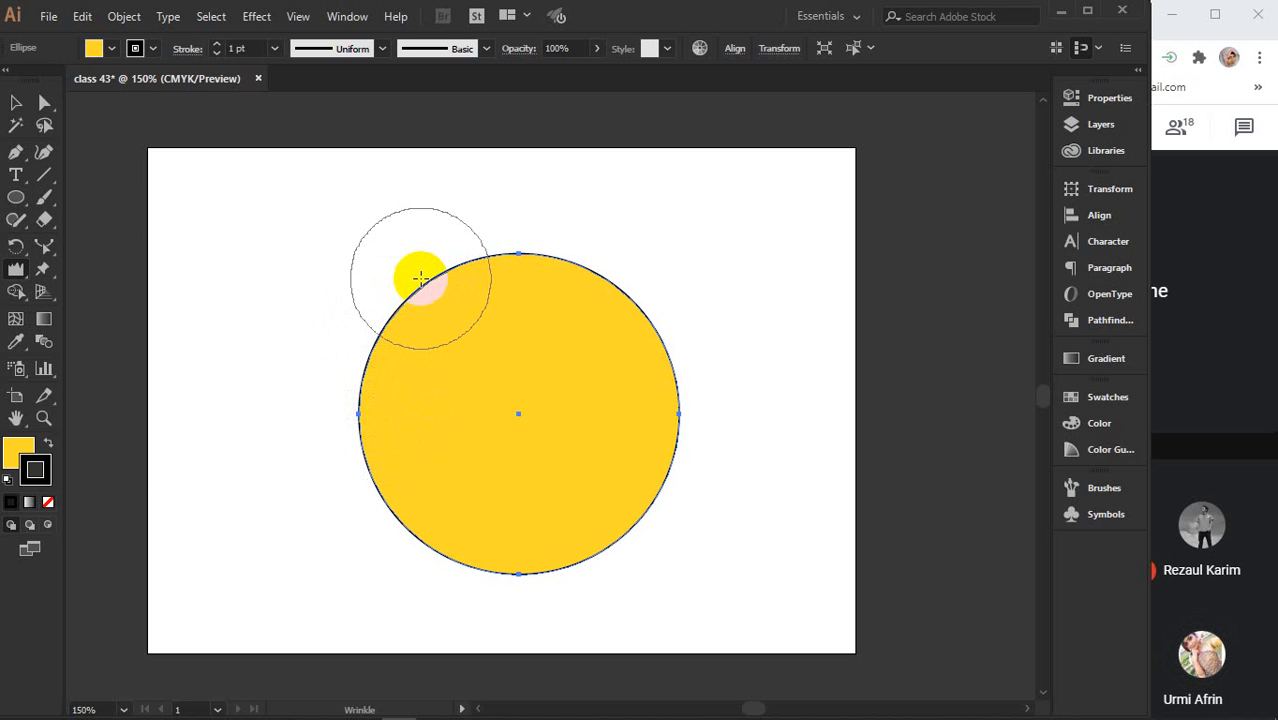
{"action": "mouse_move", "coordinate": [420, 278]}
{"action": "left_mouse_down"}
{"action": "mouse_move", "coordinate": [450, 260]}
{"action": "mouse_move", "coordinate": [423, 266]}
{"action": "mouse_move", "coordinate": [475, 260]}
{"action": "left_mouse_up"}
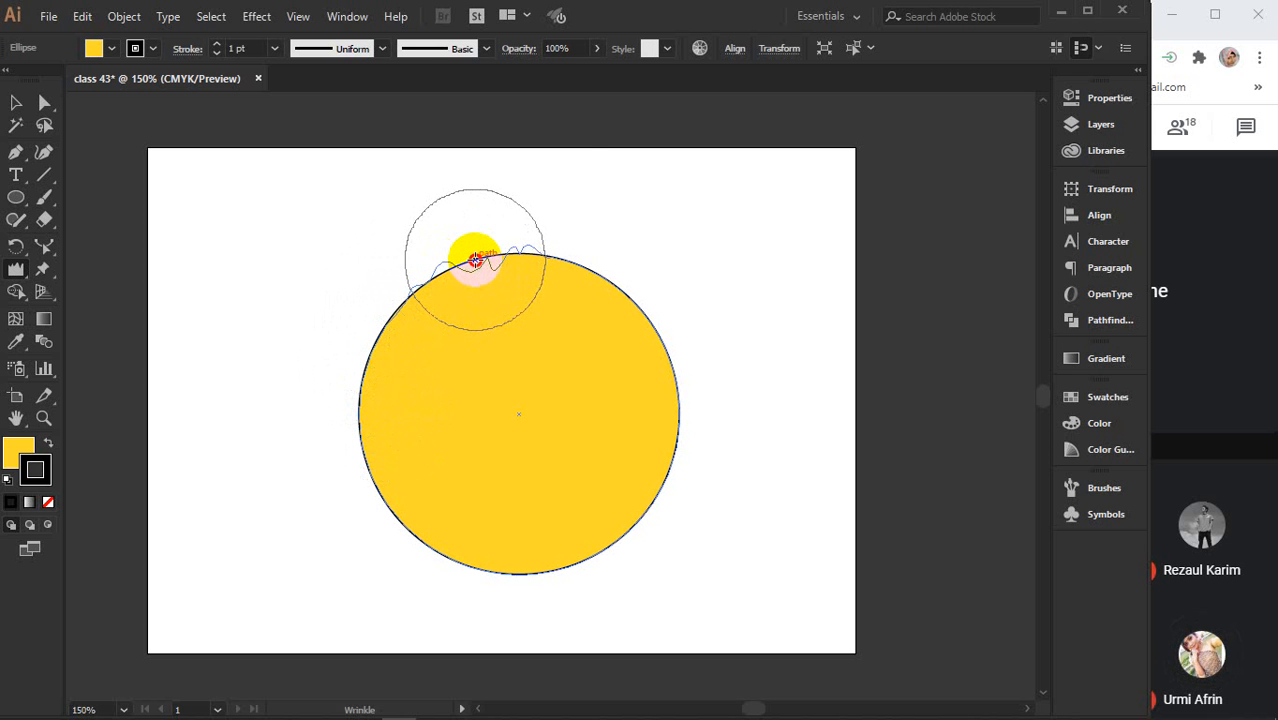
{"action": "left_click_drag", "start_coordinate": [475, 260], "coordinate": [471, 241]}
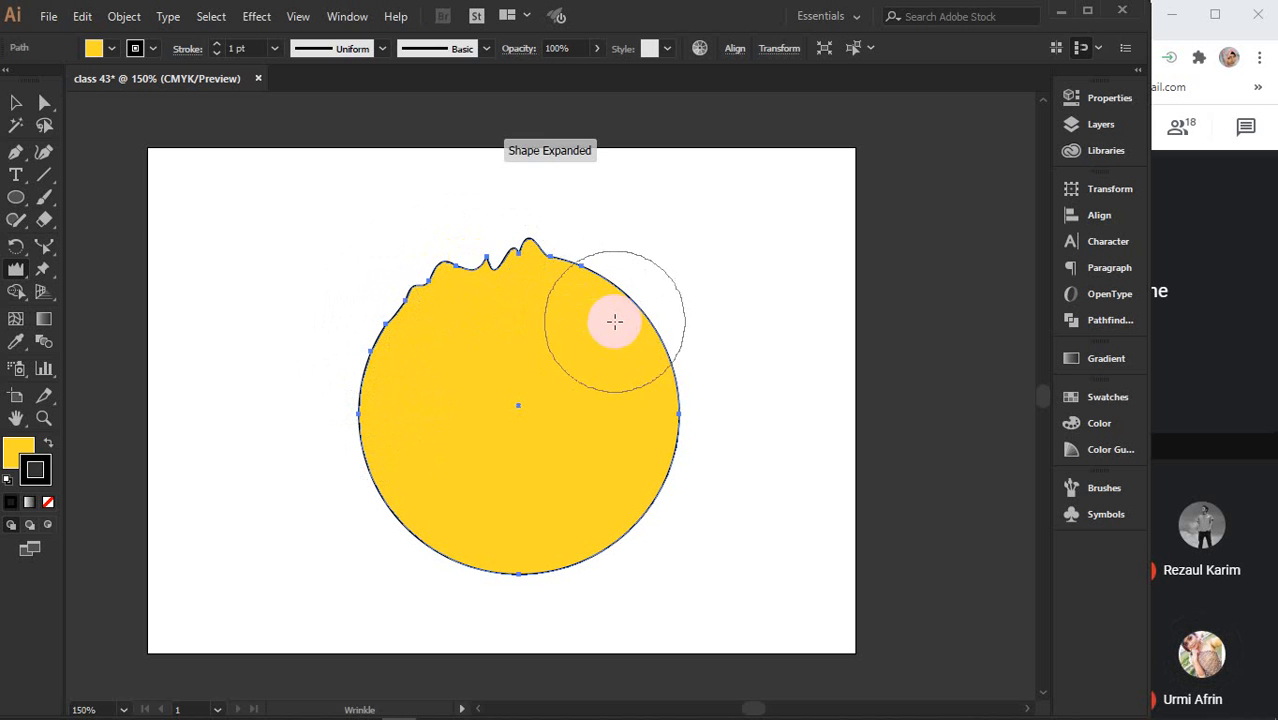
{"action": "left_click_drag", "start_coordinate": [648, 325], "coordinate": [648, 325]}
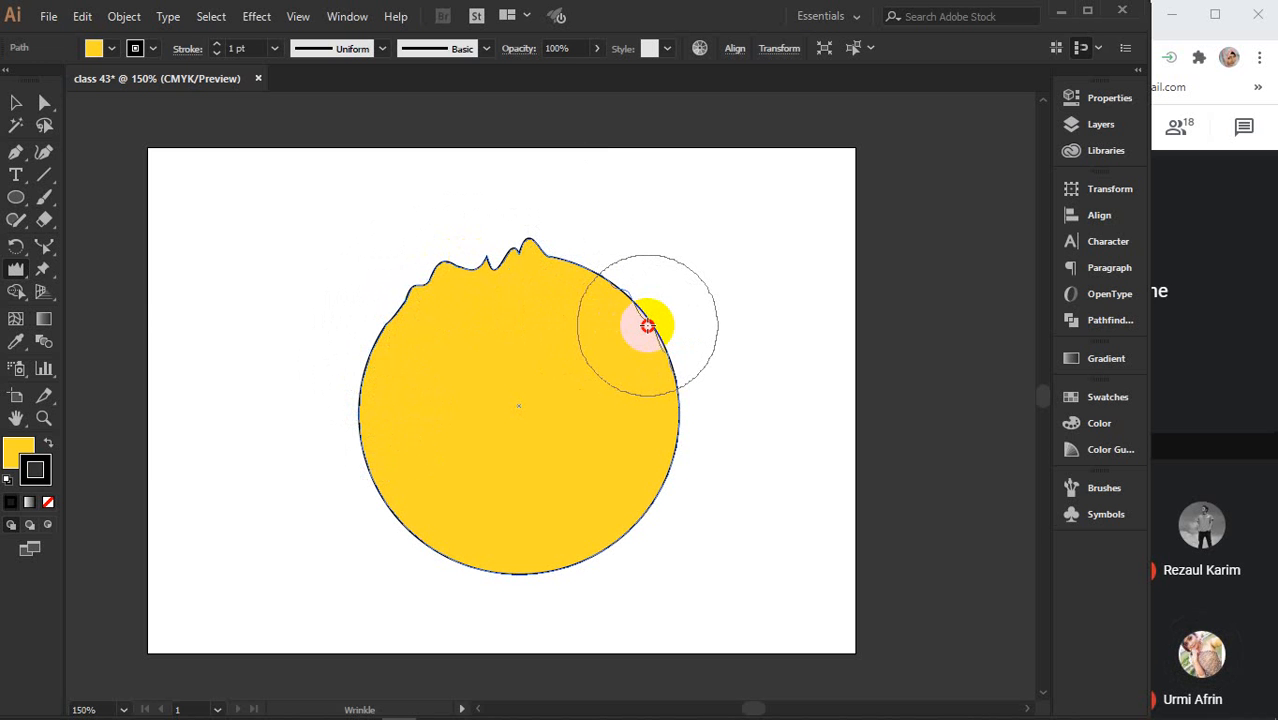
{"action": "left_click_drag", "start_coordinate": [648, 325], "coordinate": [648, 323]}
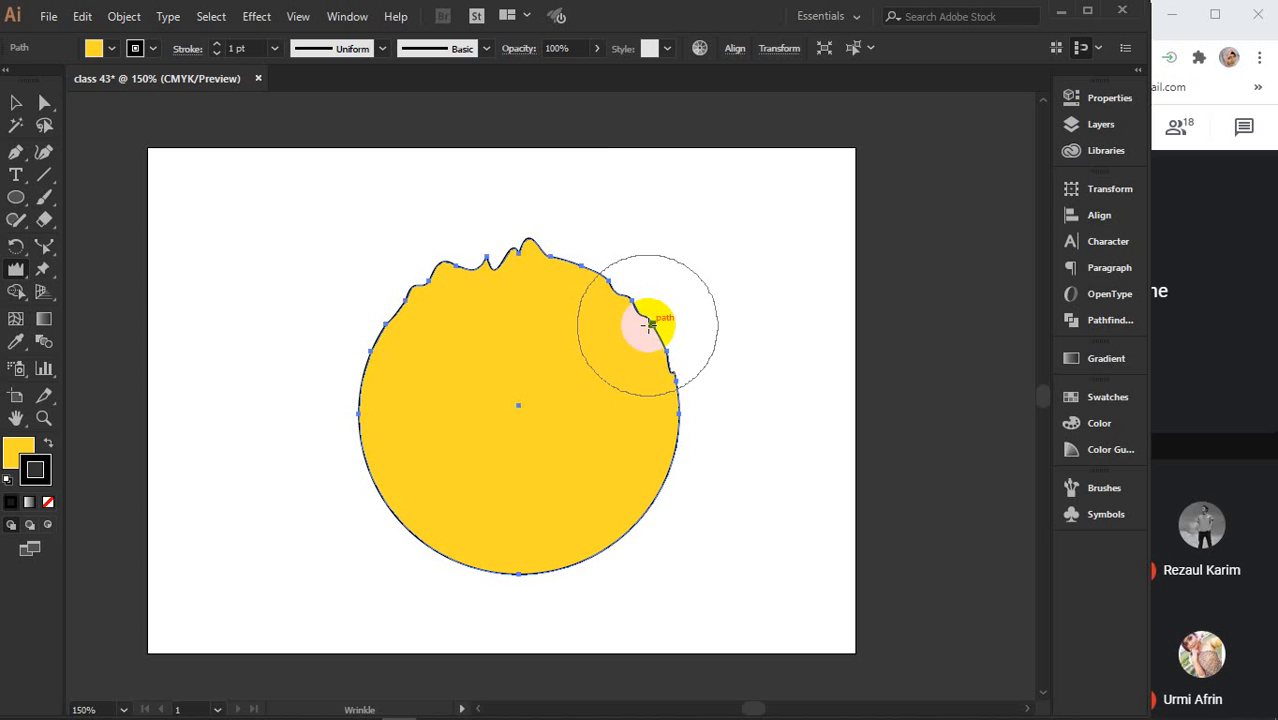
{"action": "mouse_move", "coordinate": [663, 507]}
{"action": "left_mouse_down"}
{"action": "mouse_move", "coordinate": [651, 538]}
{"action": "mouse_move", "coordinate": [579, 551]}
{"action": "left_mouse_up"}
{"action": "left_click_drag", "start_coordinate": [490, 551], "coordinate": [490, 551]}
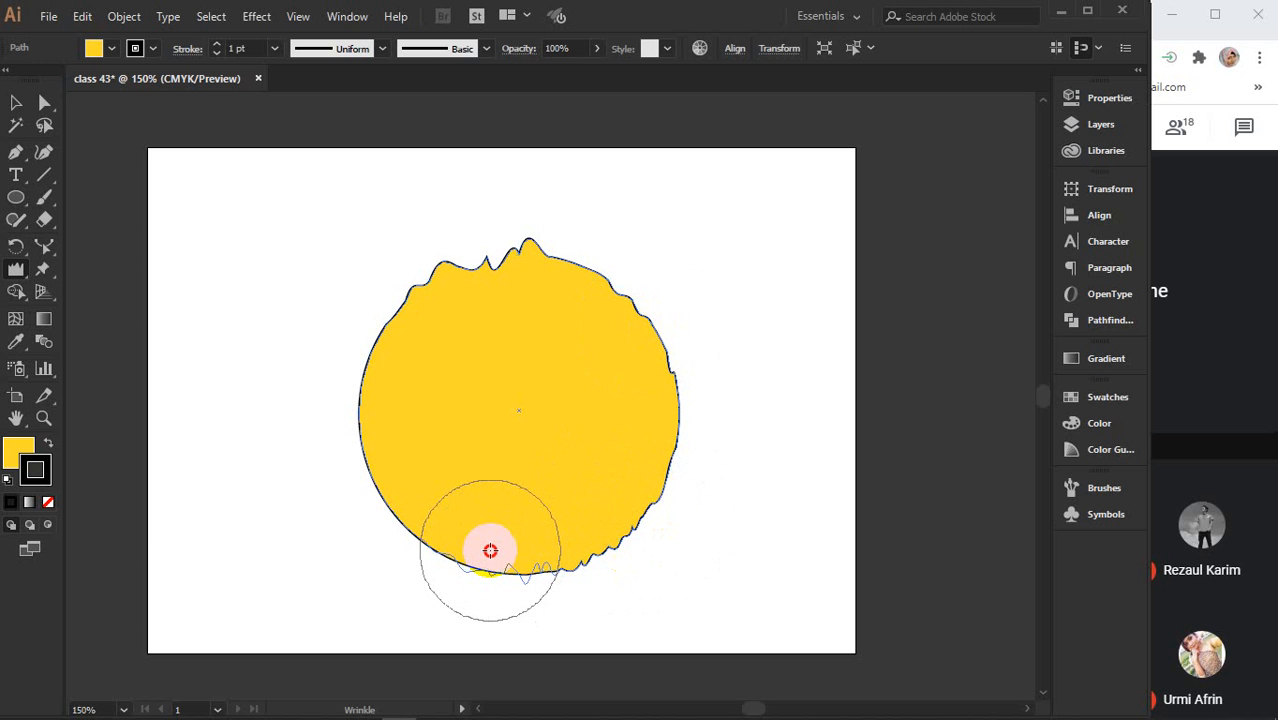
{"action": "left_click_drag", "start_coordinate": [490, 551], "coordinate": [490, 551]}
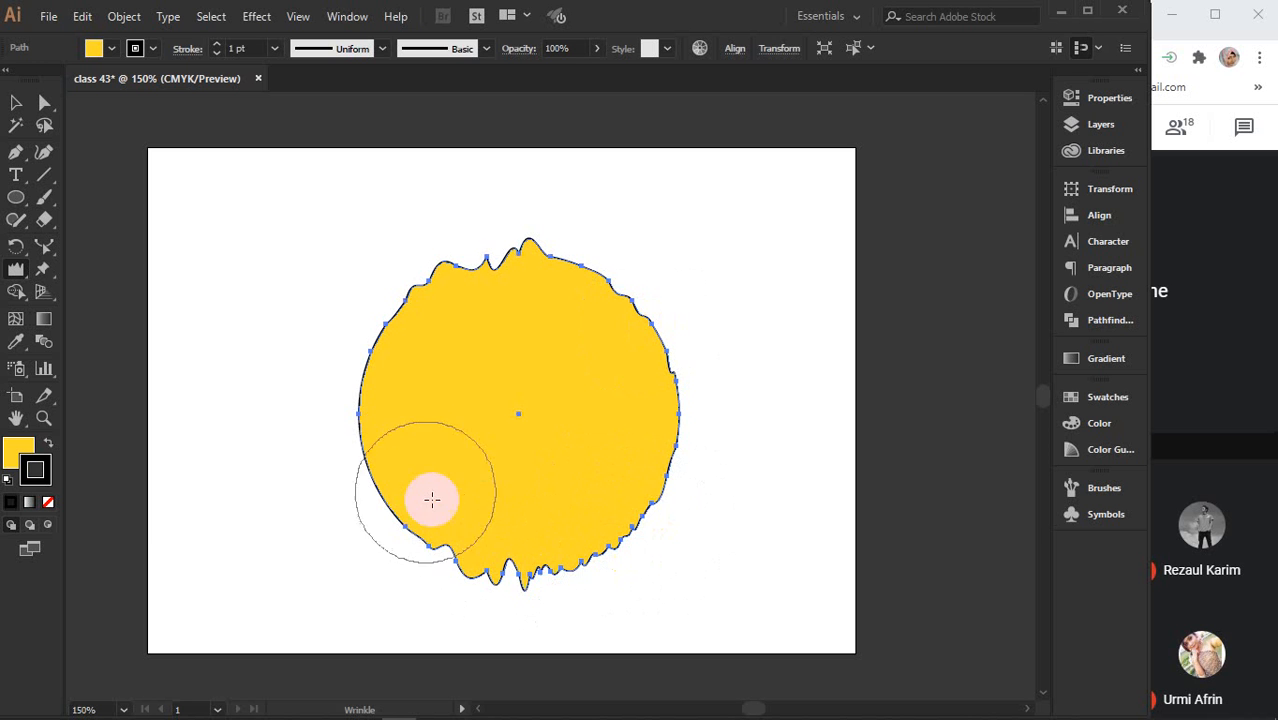
{"action": "left_click_drag", "start_coordinate": [377, 466], "coordinate": [394, 478]}
{"action": "left_click_drag", "start_coordinate": [408, 391], "coordinate": [406, 368]}
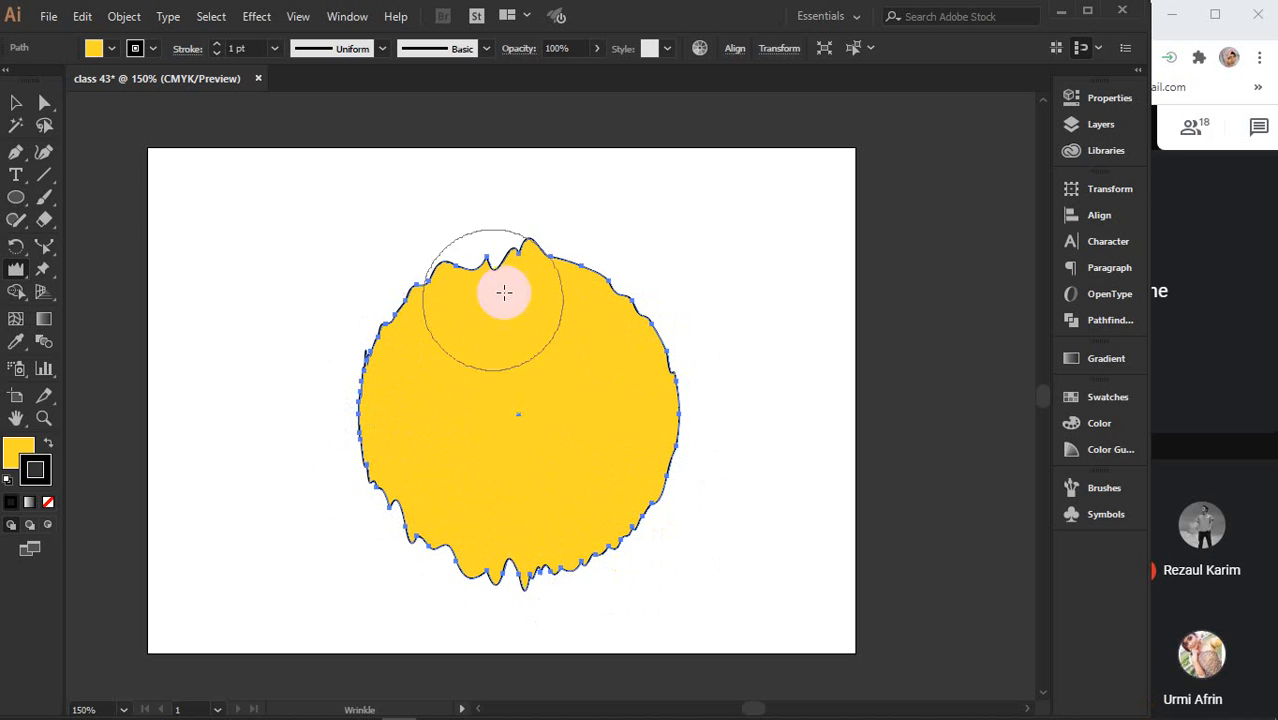
{"action": "left_click_drag", "start_coordinate": [542, 283], "coordinate": [542, 283]}
{"action": "left_click_drag", "start_coordinate": [618, 310], "coordinate": [618, 310]}
Delete the wrinkled yellow circle from the artboard.
{"action": "left_click", "coordinate": [16, 102]}
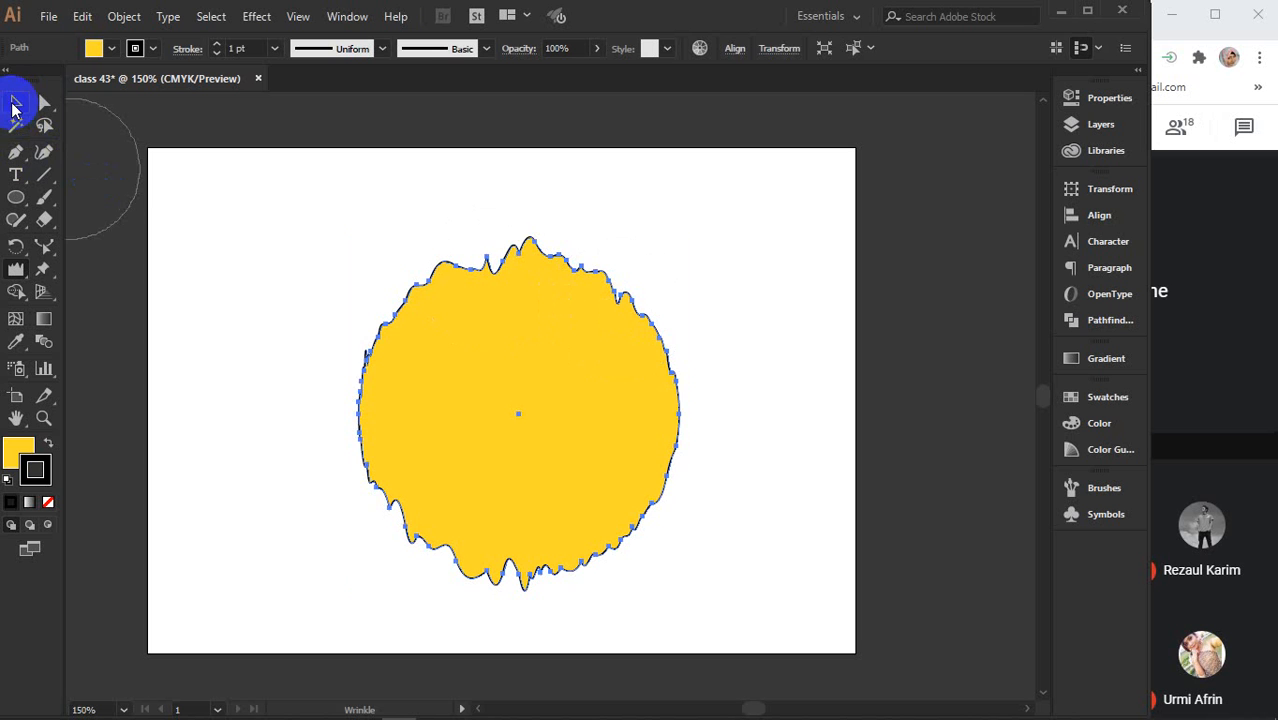
{"action": "left_click", "coordinate": [640, 335]}
{"action": "left_click", "coordinate": [799, 362]}
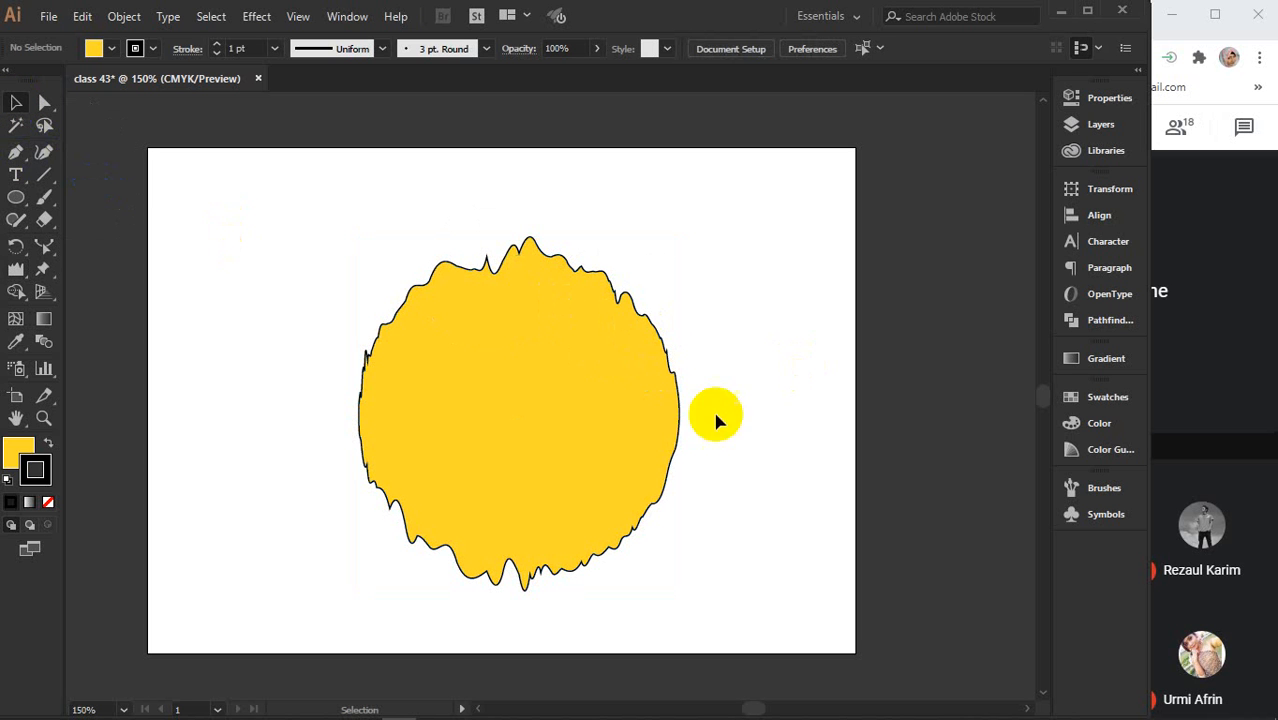
{"action": "left_click", "coordinate": [615, 430]}
{"action": "left_click", "coordinate": [456, 486]}
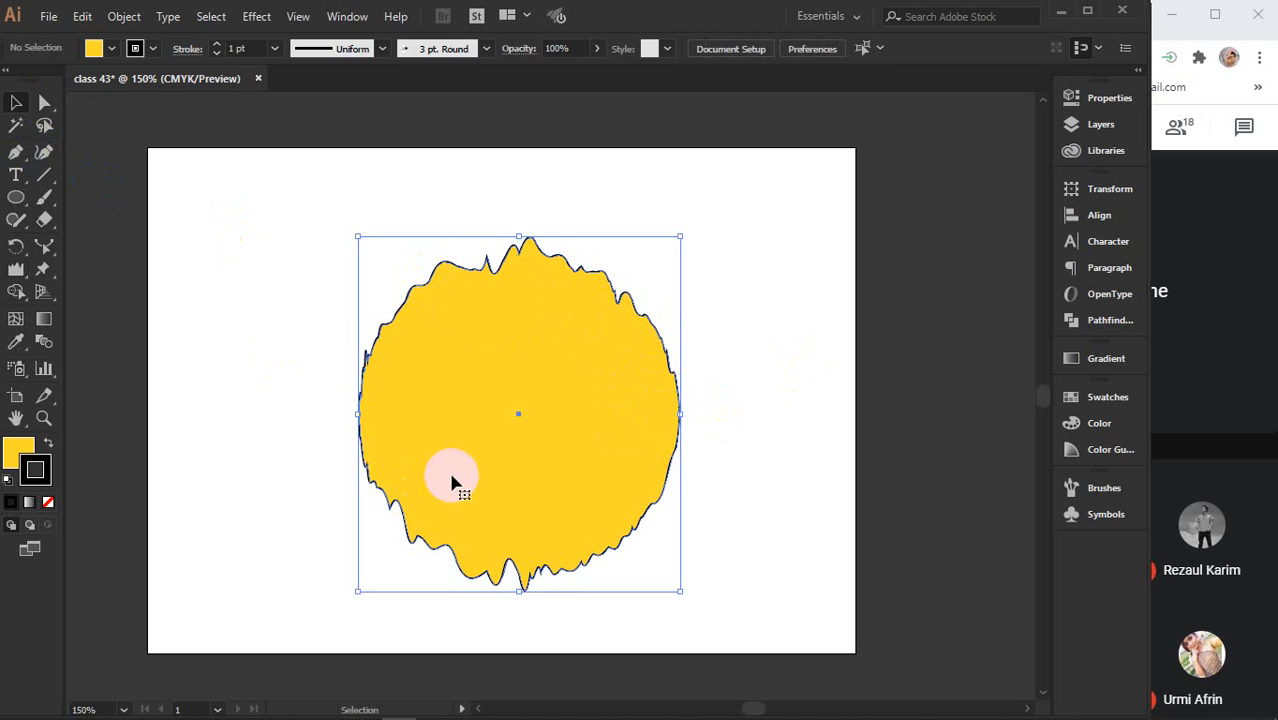
{"action": "key", "text": "Delete"}
{"action": "left_click", "coordinate": [16, 269]}
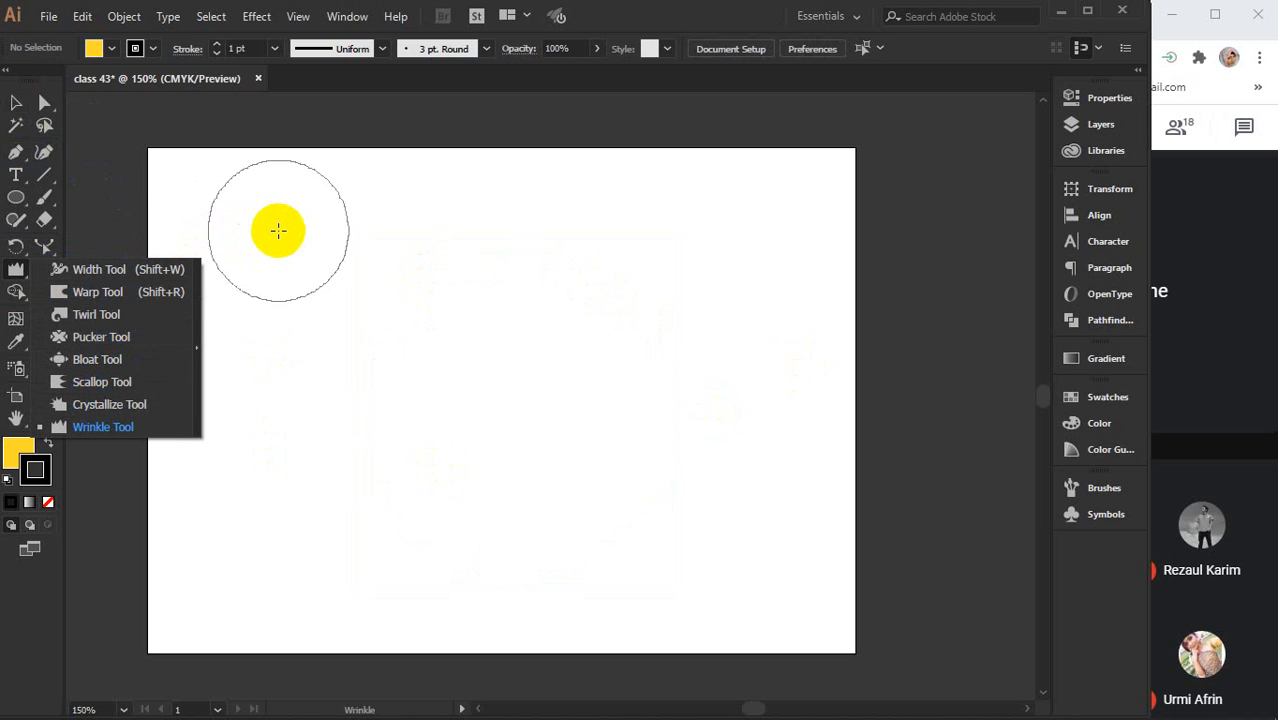
{"action": "left_click", "coordinate": [16, 102]}
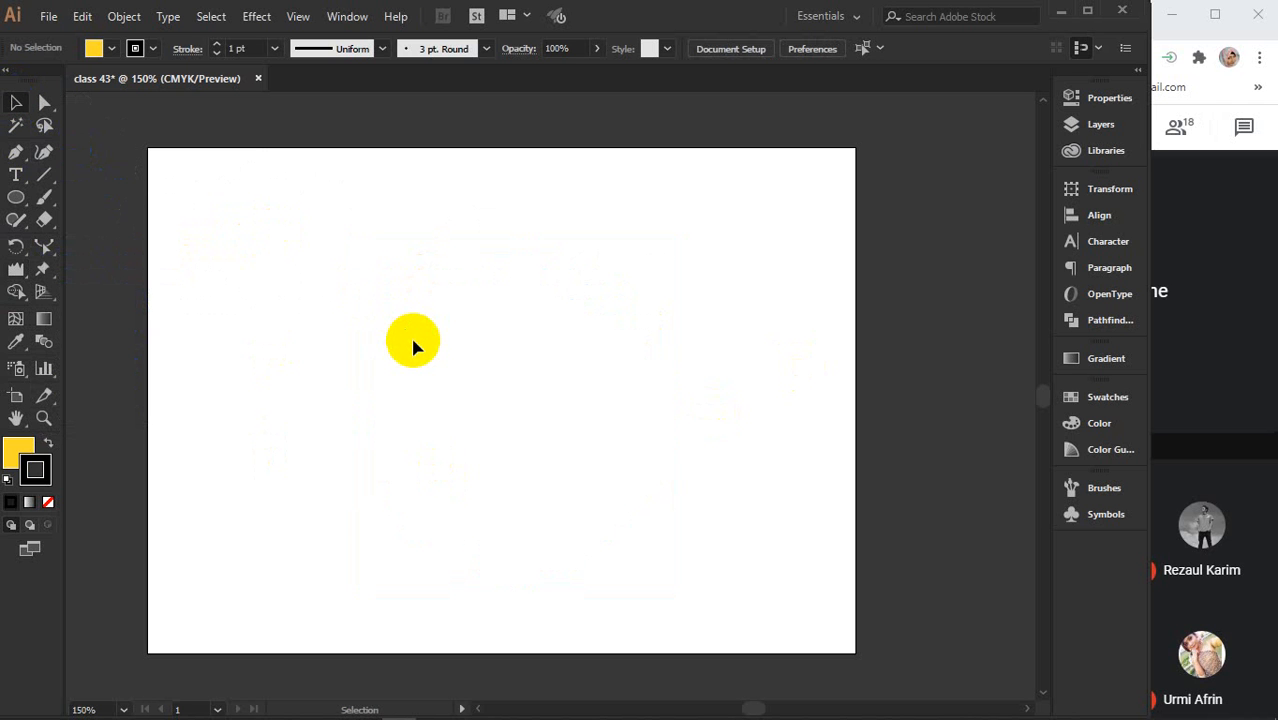
{"action": "left_click", "coordinate": [43, 270]}
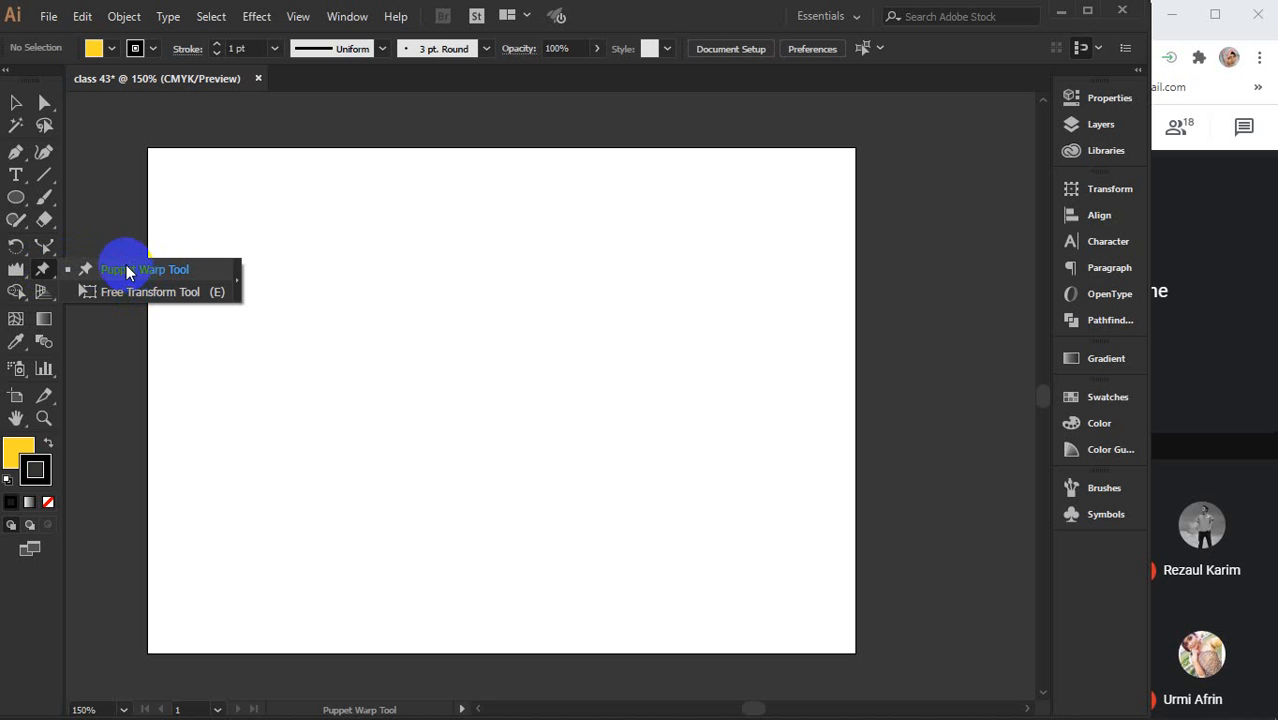
Draw a large upright yellow oval for a face and a small upright oval eye in its upper right area.
{"action": "left_click", "coordinate": [12, 198]}
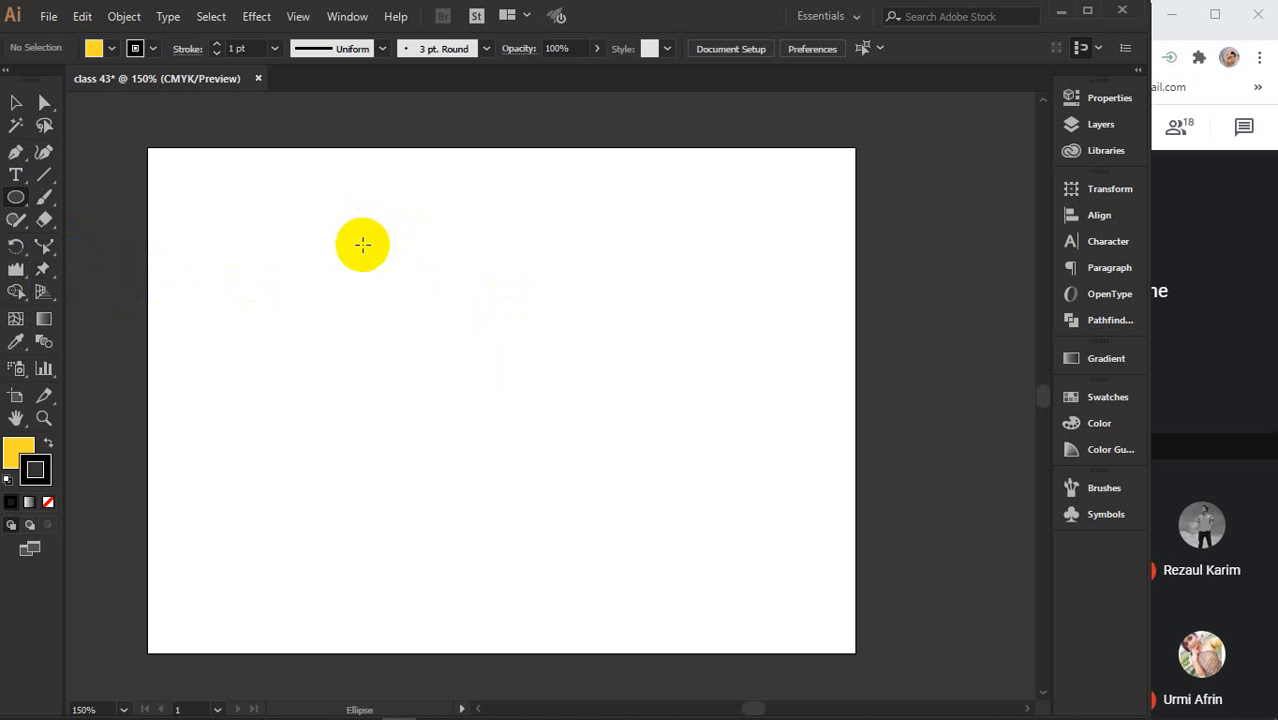
{"action": "left_click_drag", "start_coordinate": [366, 244], "coordinate": [591, 536]}
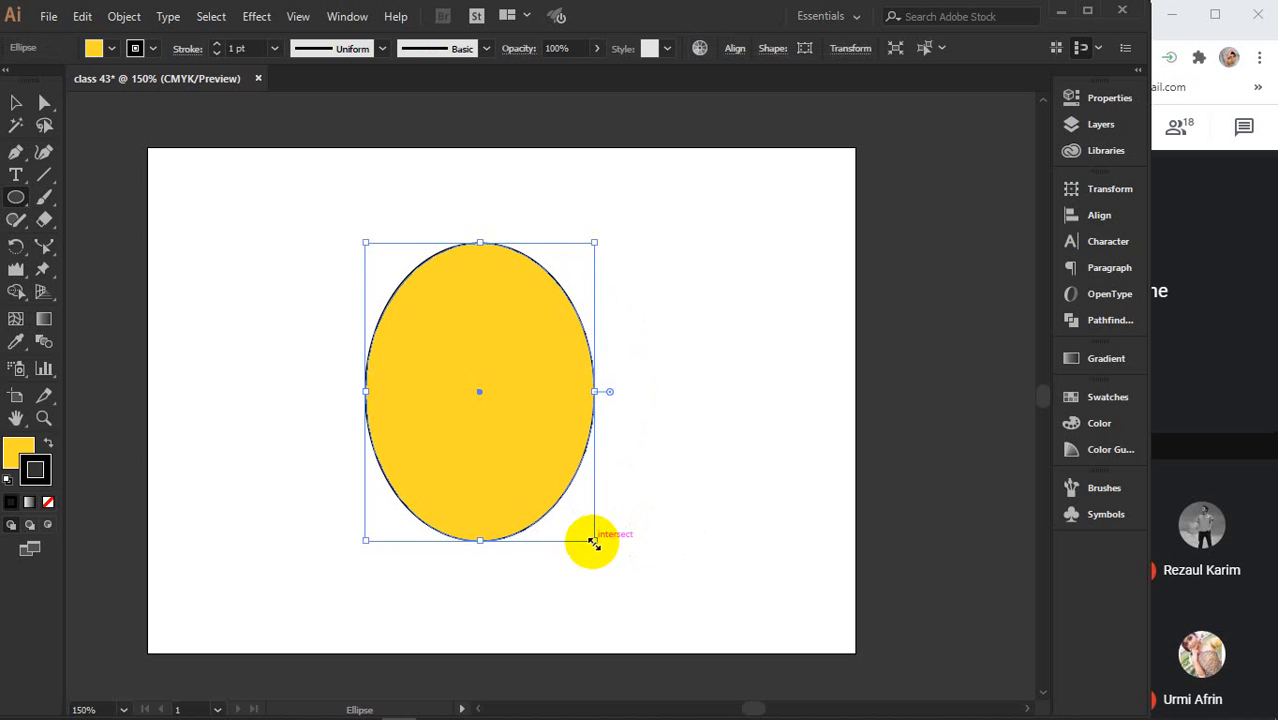
{"action": "left_click", "coordinate": [14, 197]}
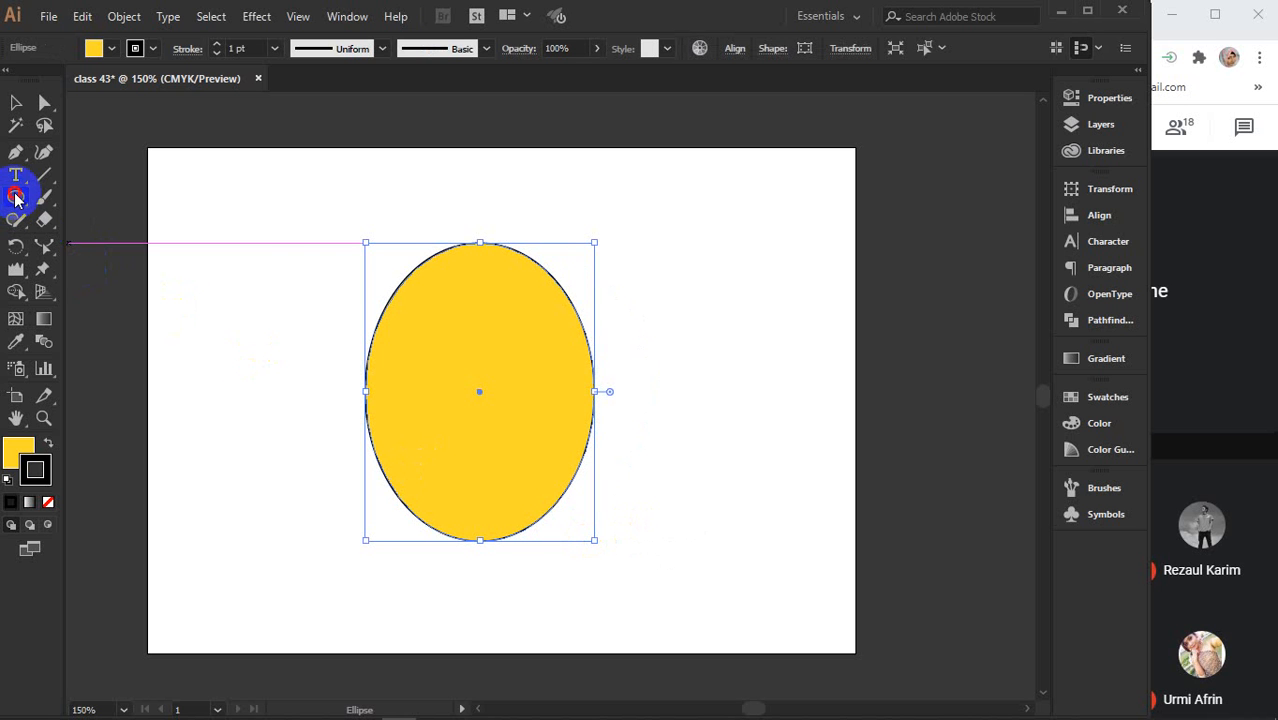
{"action": "left_click_drag", "start_coordinate": [503, 316], "coordinate": [546, 402]}
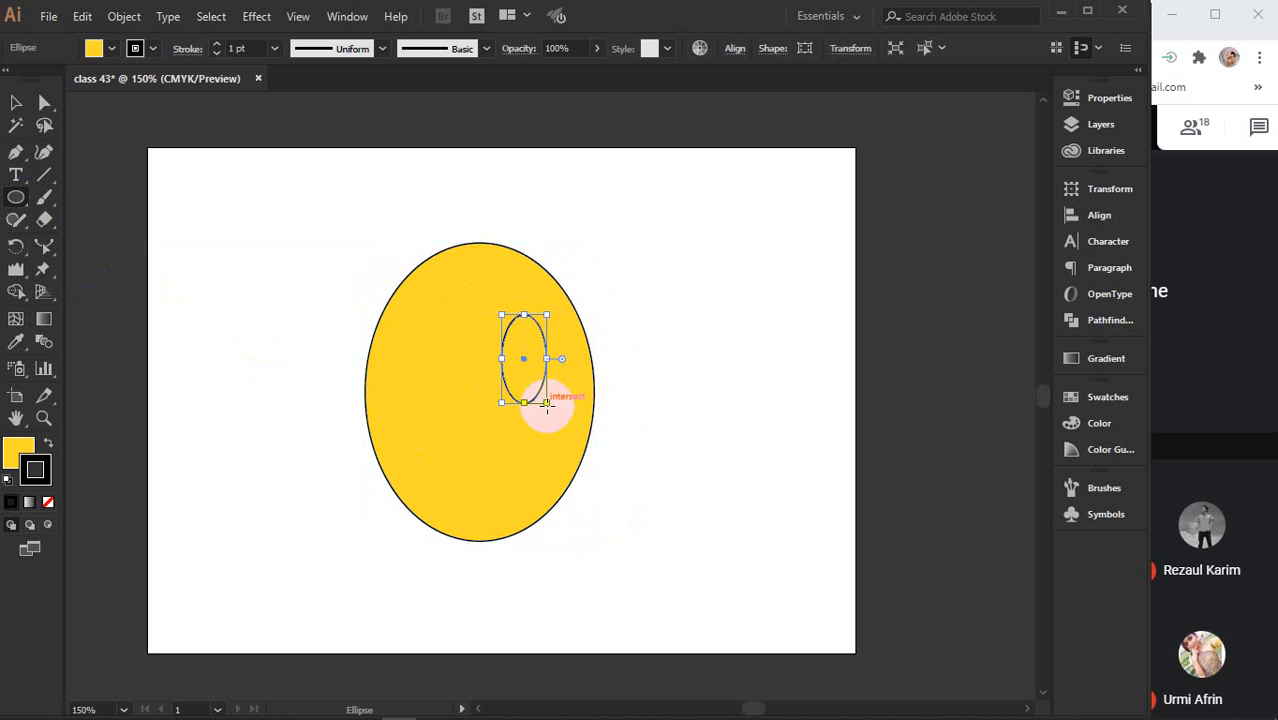
Fill the small eye oval with dark grey and draw a similar second eye on the face's left side.
{"action": "double_click", "coordinate": [18, 450]}
{"action": "left_click_drag", "start_coordinate": [444, 439], "coordinate": [292, 563]}
{"action": "left_click", "coordinate": [705, 381]}
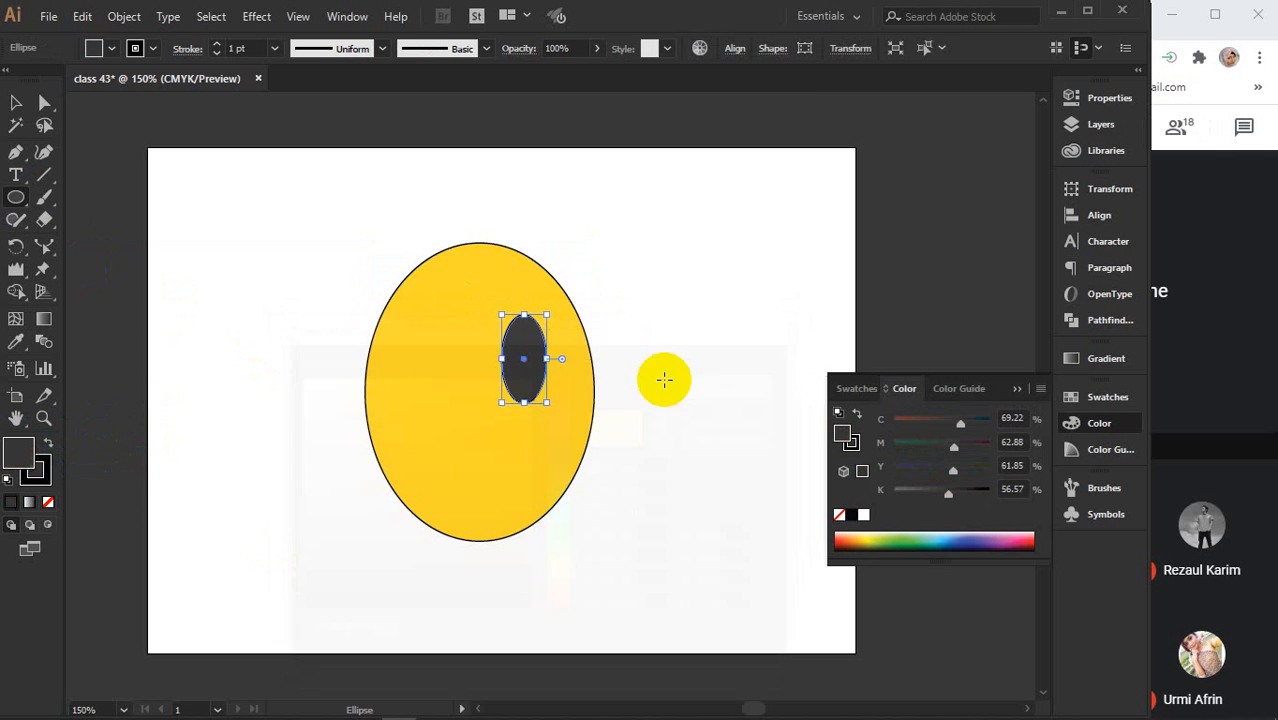
{"action": "left_click_drag", "start_coordinate": [423, 319], "coordinate": [466, 418]}
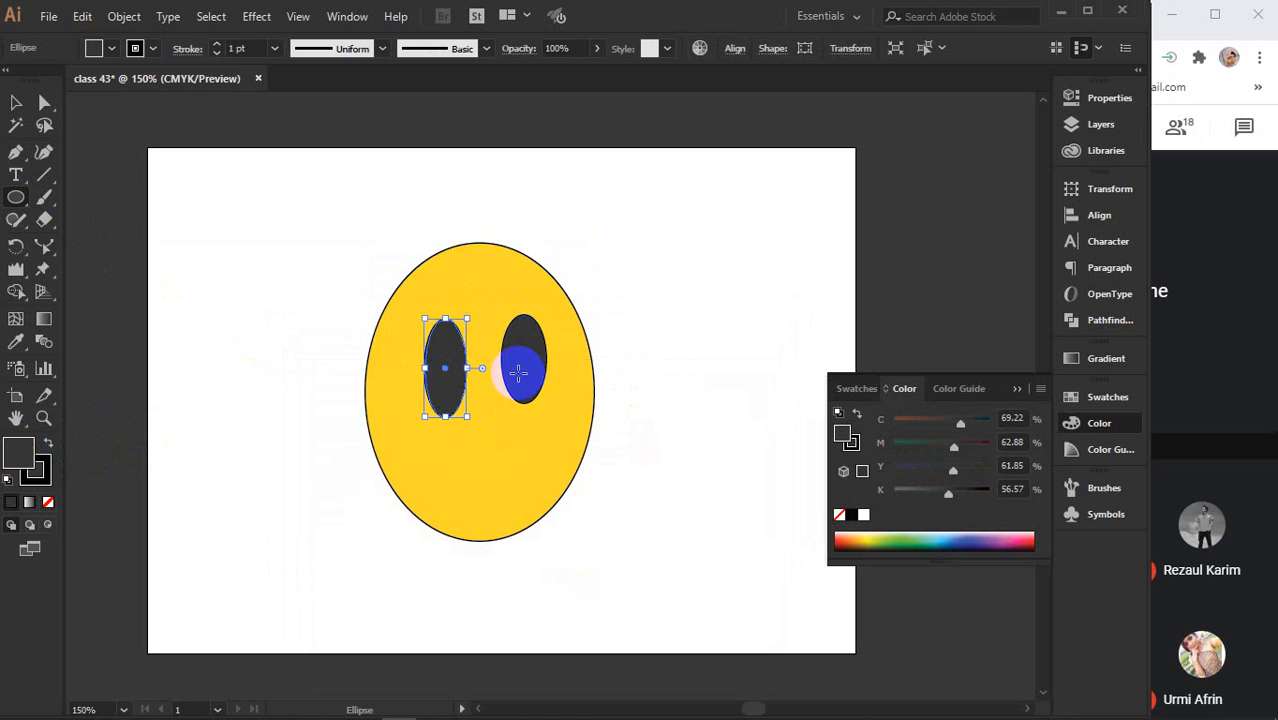
Draw a small oval inside the lower part of each eye, filled with near-white f2f2f2.
{"action": "left_click_drag", "start_coordinate": [513, 357], "coordinate": [538, 400]}
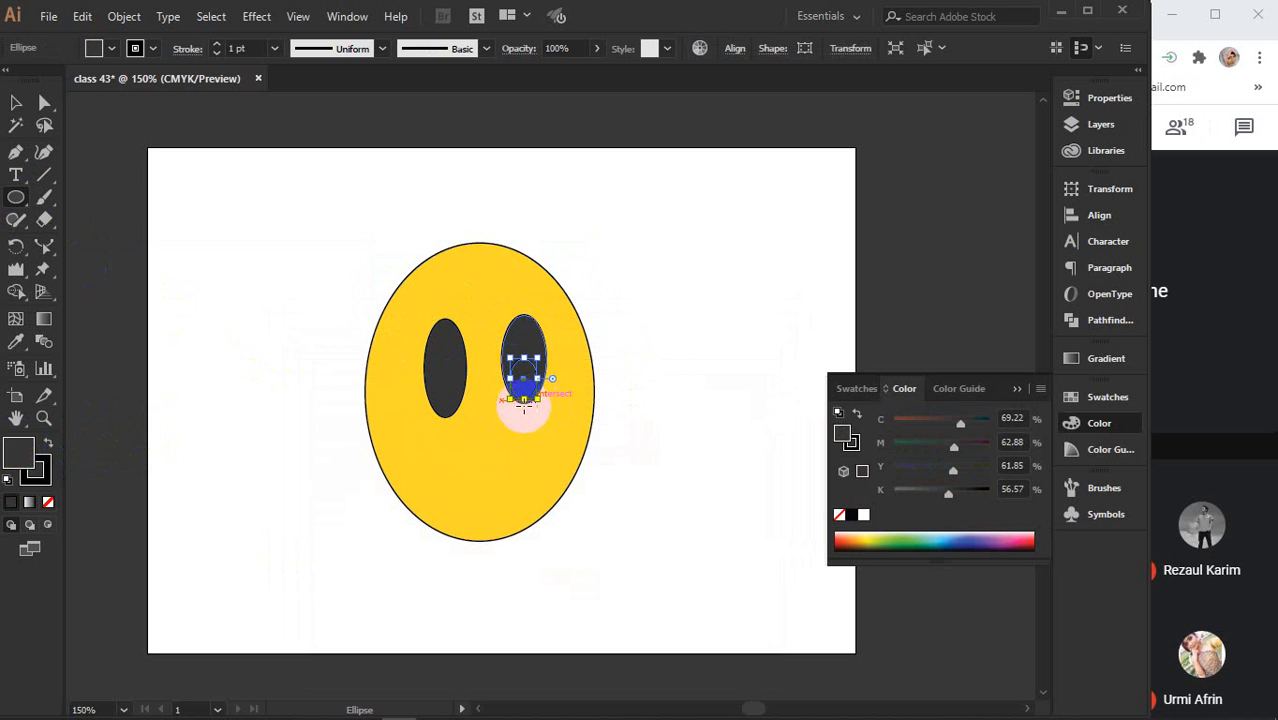
{"action": "double_click", "coordinate": [18, 450]}
{"action": "mouse_move", "coordinate": [434, 414]}
{"action": "left_mouse_down"}
{"action": "mouse_move", "coordinate": [365, 423]}
{"action": "mouse_move", "coordinate": [297, 385]}
{"action": "left_mouse_up"}
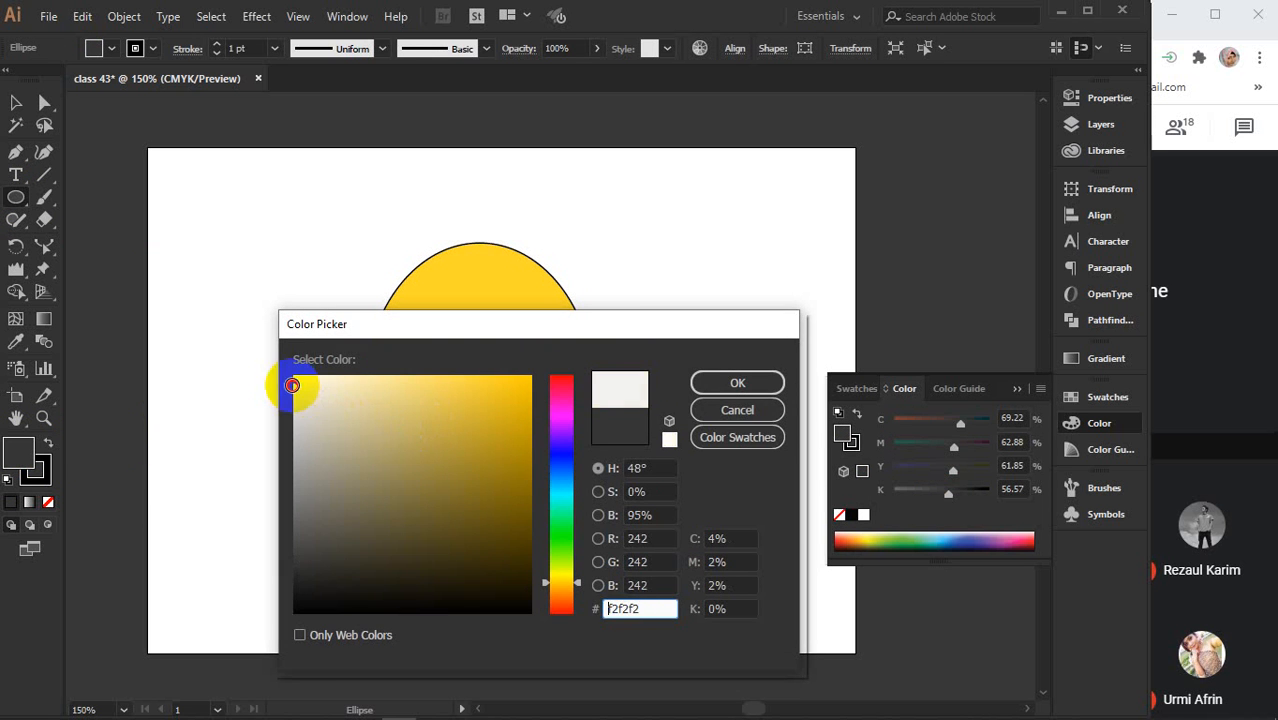
{"action": "left_click", "coordinate": [737, 383]}
{"action": "left_click_drag", "start_coordinate": [437, 368], "coordinate": [461, 410]}
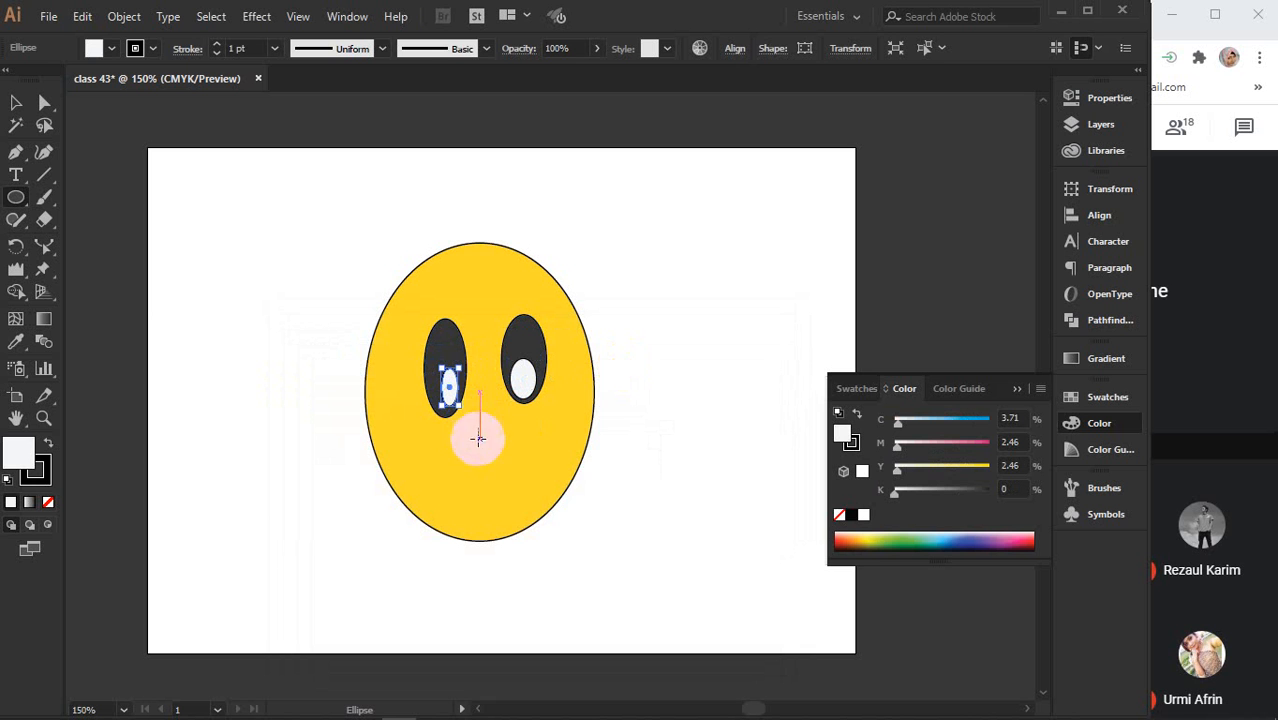
Draw a wide, flat near-white oval for the mouth below the eyes and deselect it.
{"action": "left_click_drag", "start_coordinate": [446, 455], "coordinate": [539, 471]}
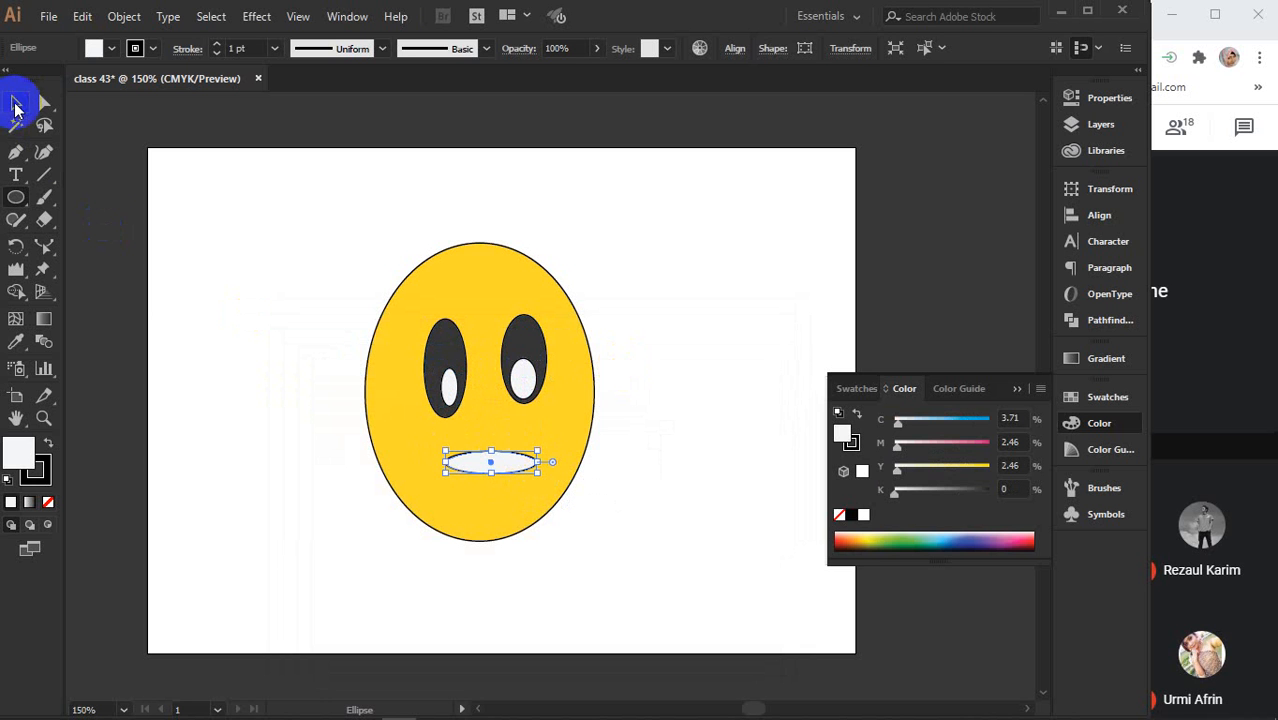
{"action": "left_click", "coordinate": [16, 102]}
{"action": "left_click", "coordinate": [748, 258]}
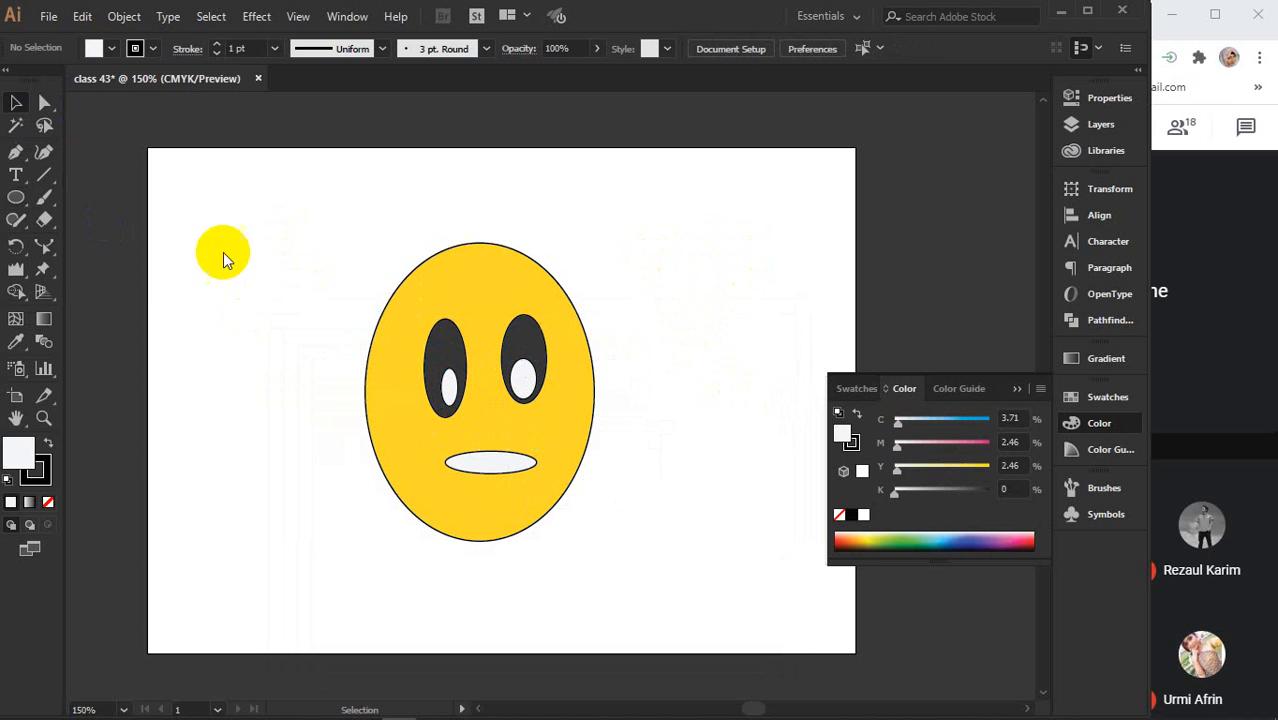
Place Puppet Warp pins at the left and right ends of the mouth oval.
{"action": "left_click_drag", "start_coordinate": [30, 264], "coordinate": [138, 278]}
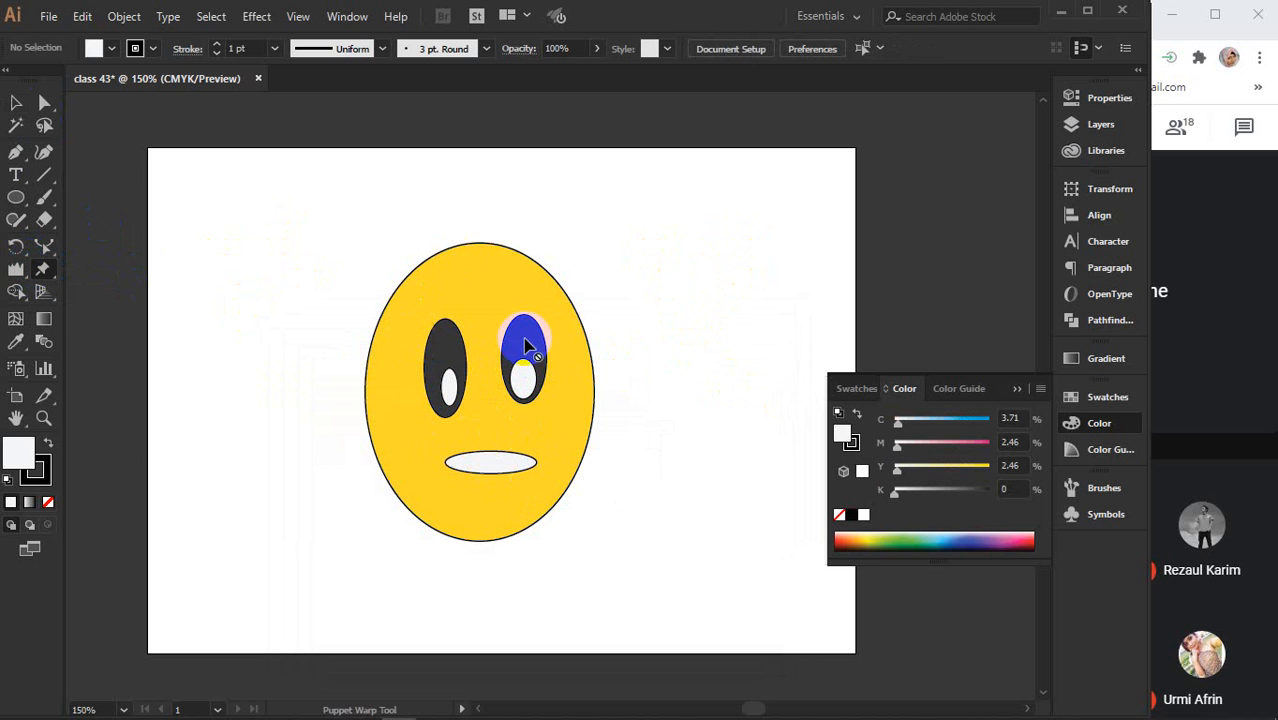
{"action": "left_click", "coordinate": [15, 104]}
{"action": "left_click", "coordinate": [497, 468]}
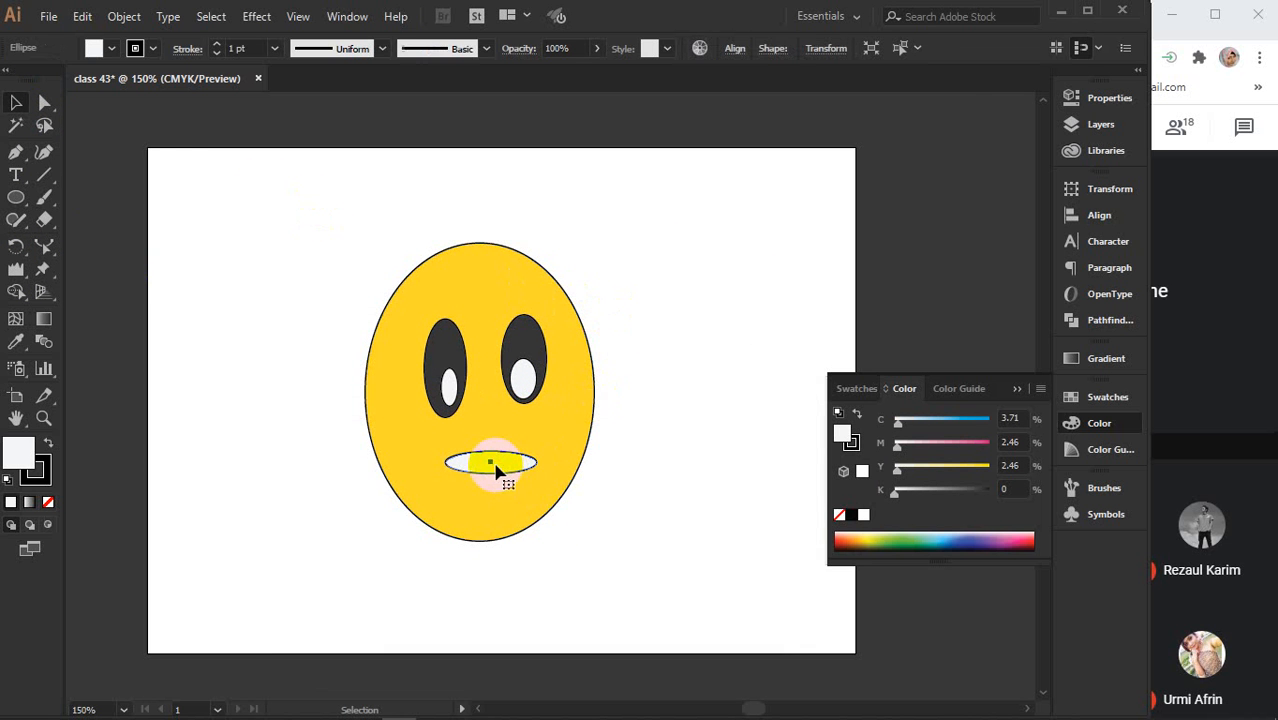
{"action": "scroll", "coordinate": [496, 467], "scroll_direction": "up", "scroll_amount": 2}
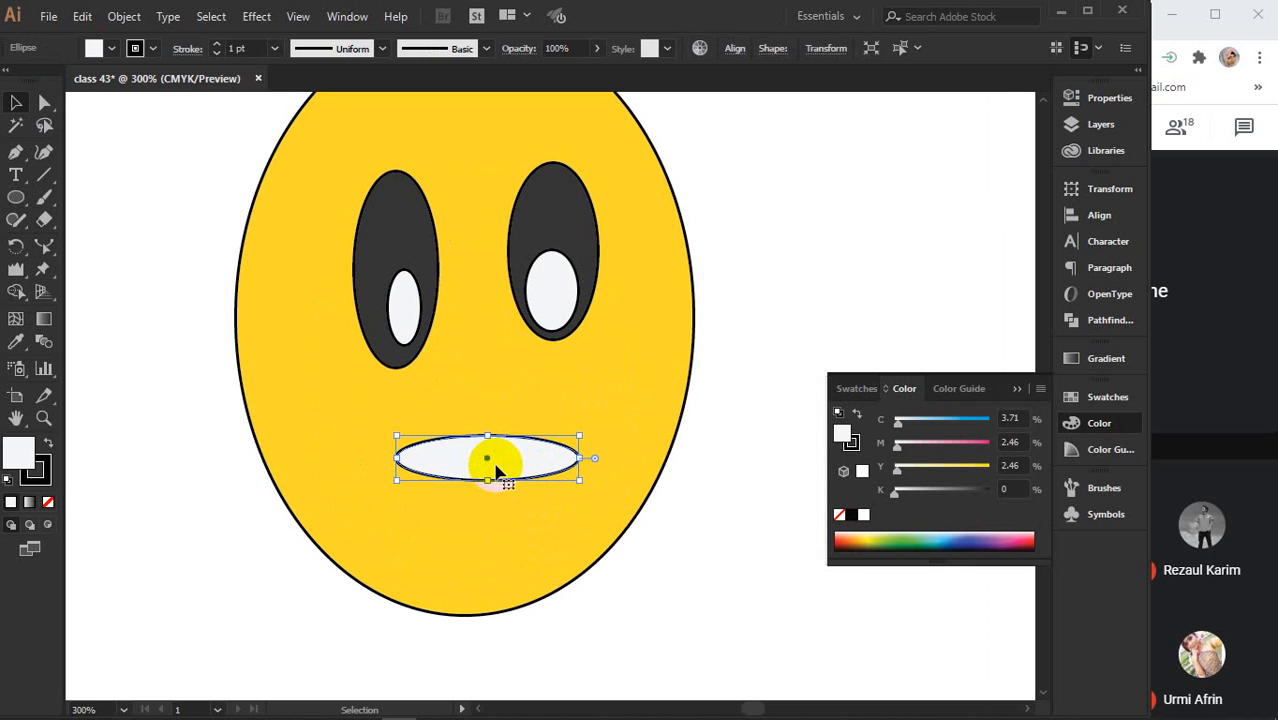
{"action": "key", "text": "space"}
{"action": "left_click_drag", "start_coordinate": [629, 433], "coordinate": [607, 463]}
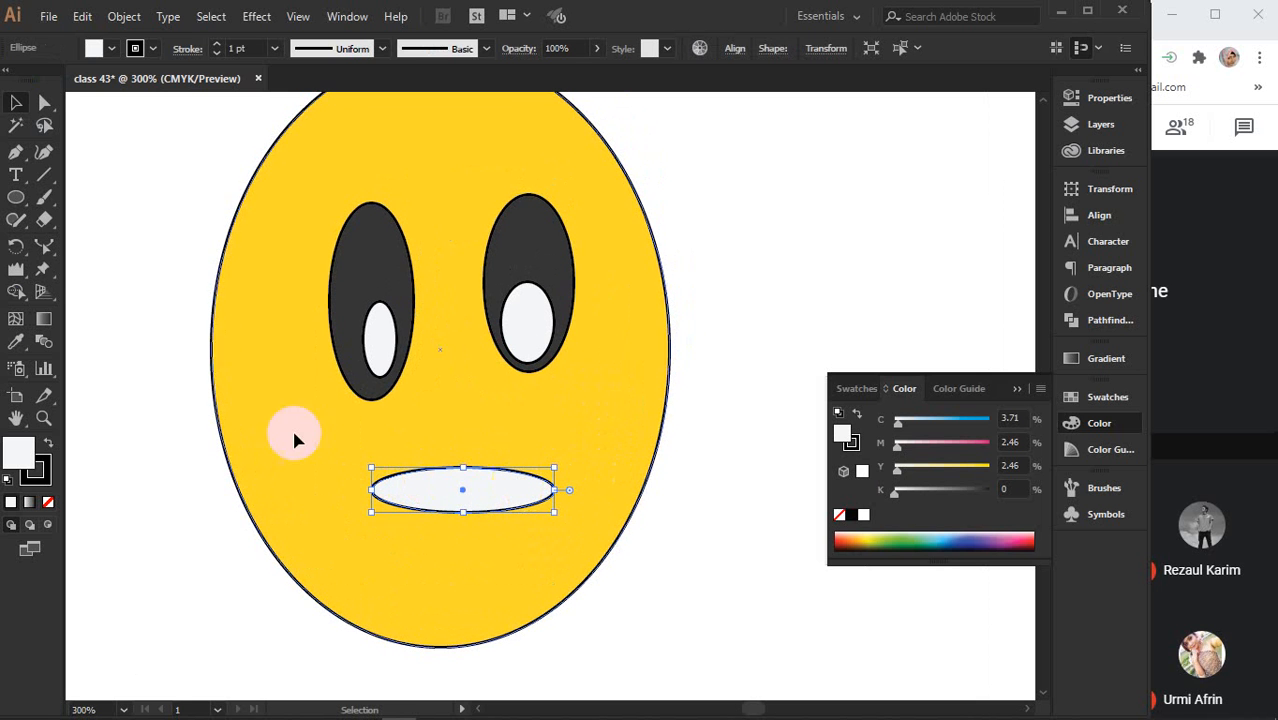
{"action": "left_click", "coordinate": [43, 269]}
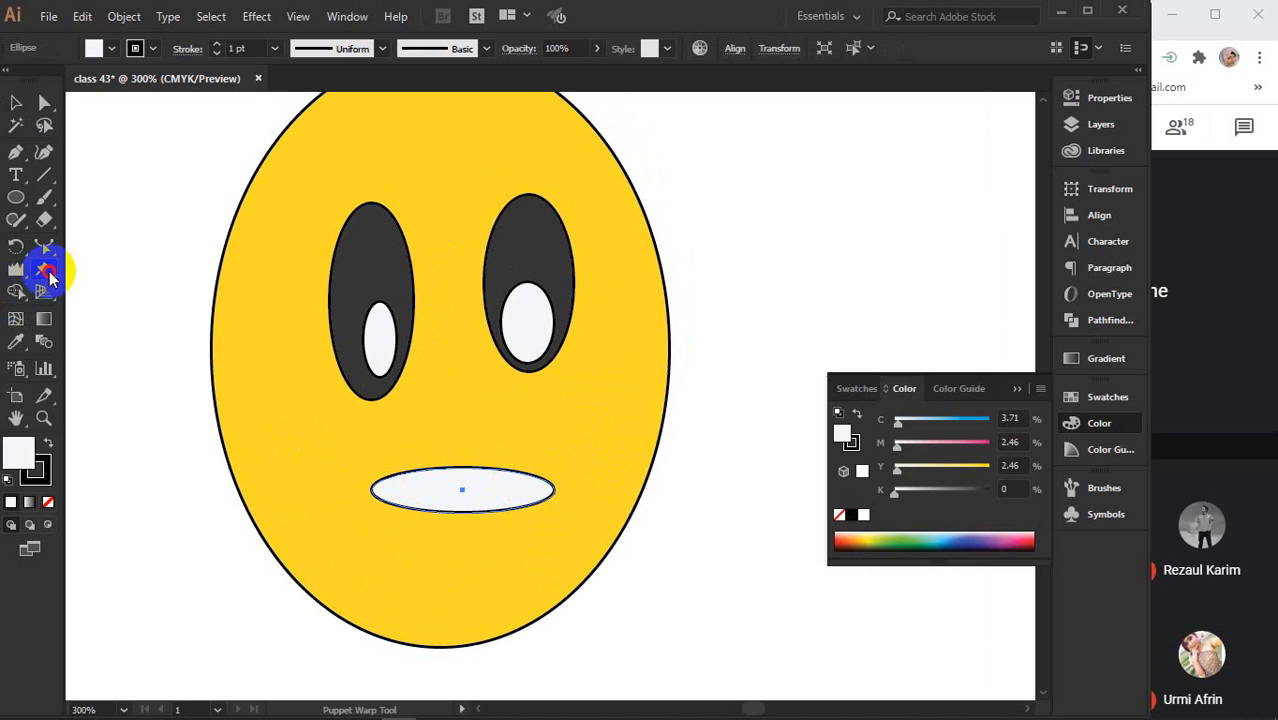
{"action": "left_click", "coordinate": [371, 490]}
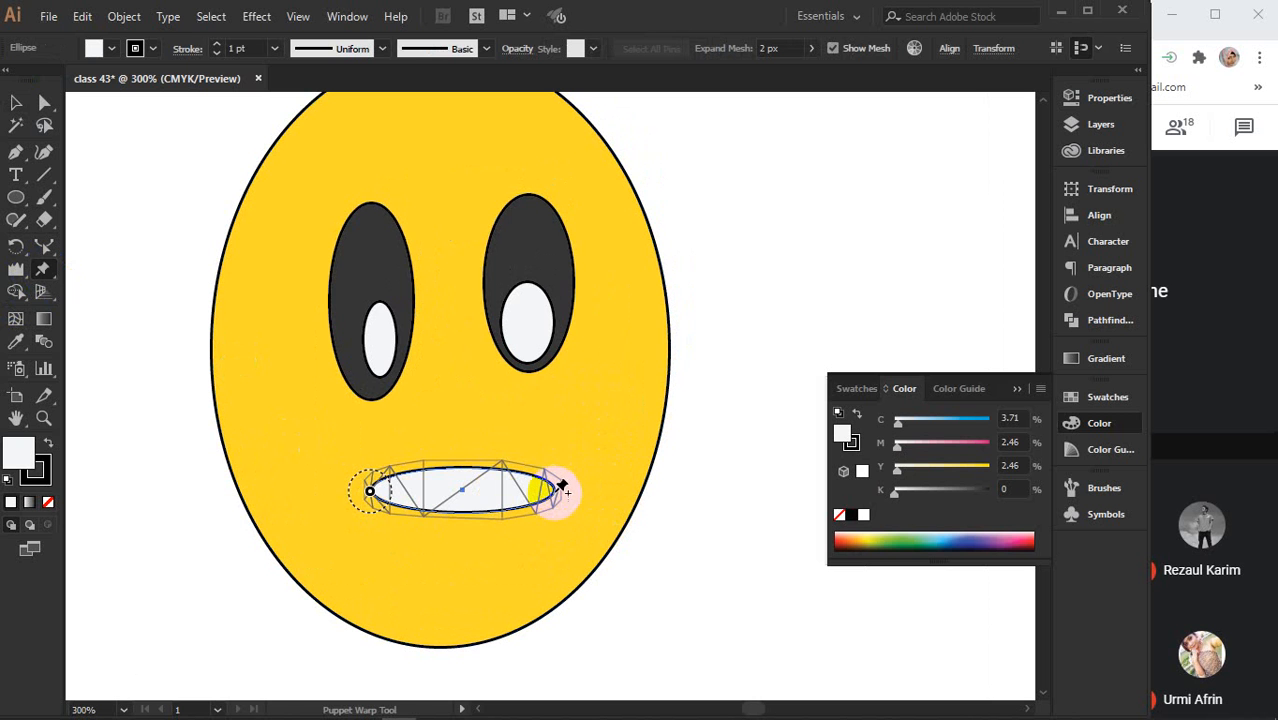
{"action": "left_click_drag", "start_coordinate": [562, 486], "coordinate": [563, 480]}
{"action": "left_click", "coordinate": [556, 490]}
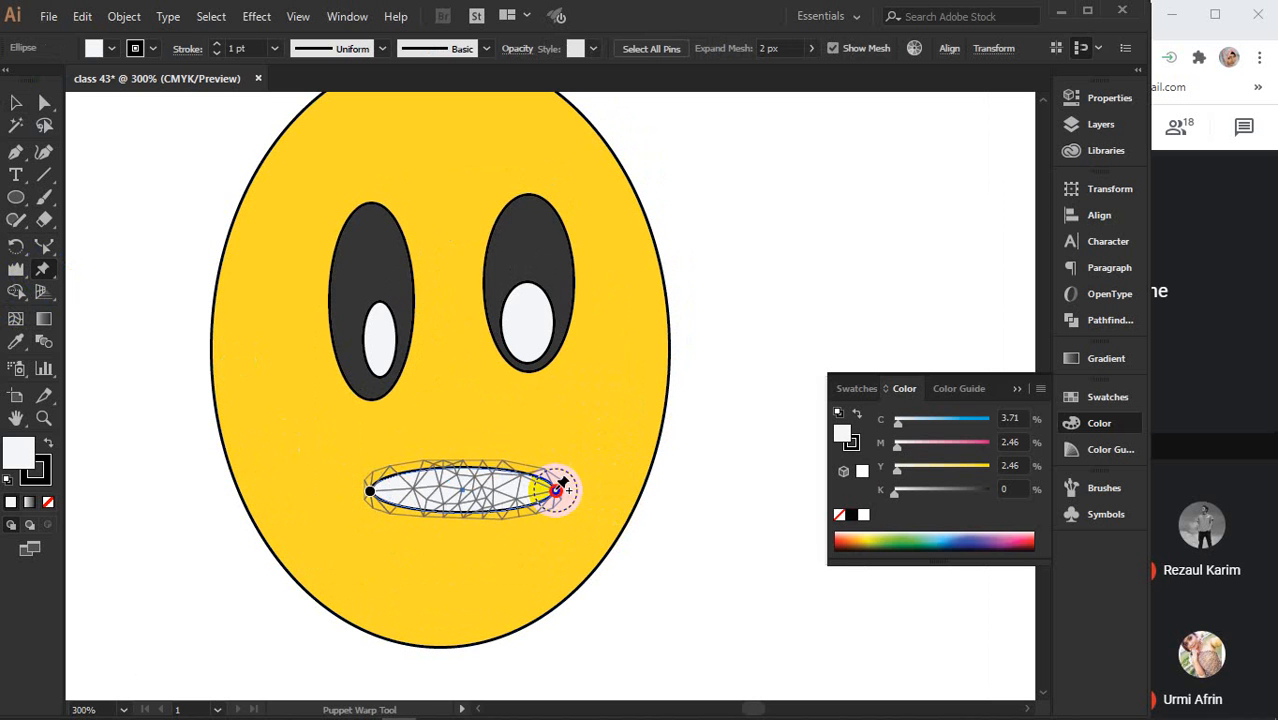
Add four Puppet Warp pins to the mouth oval, two along its upper edge and two along its lower edge.
{"action": "left_click", "coordinate": [433, 466]}
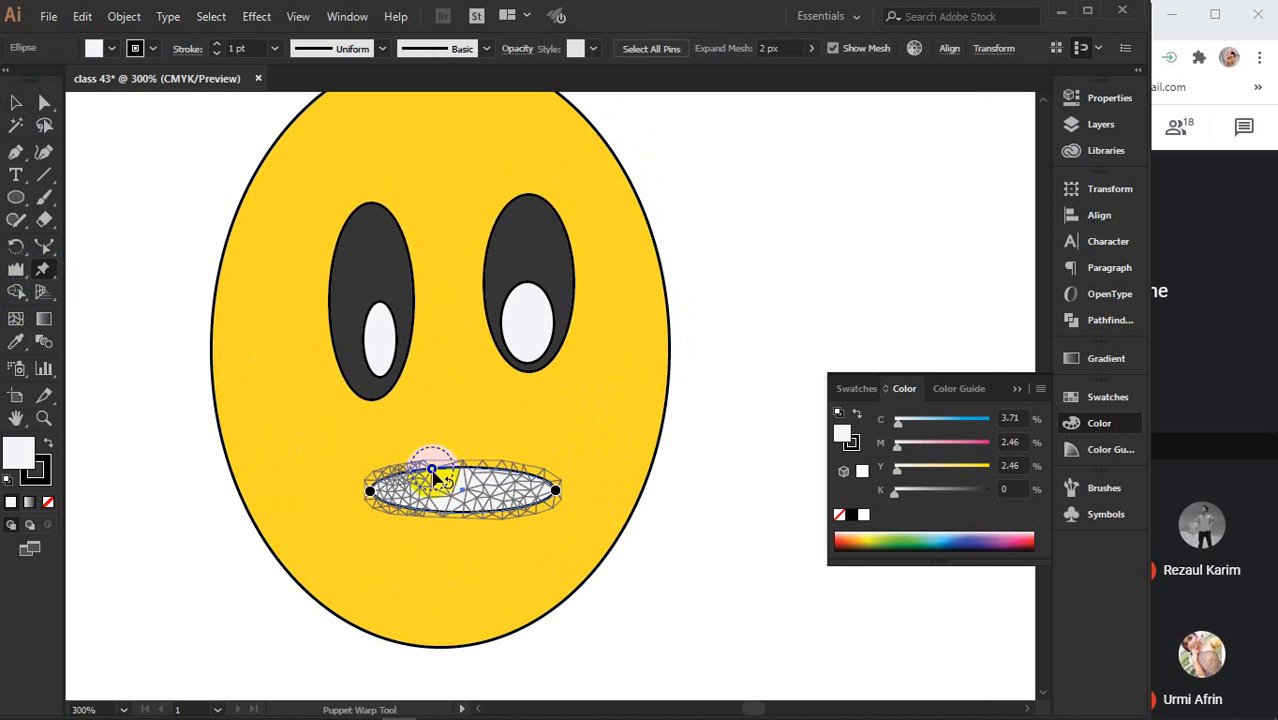
{"action": "left_click", "coordinate": [492, 469]}
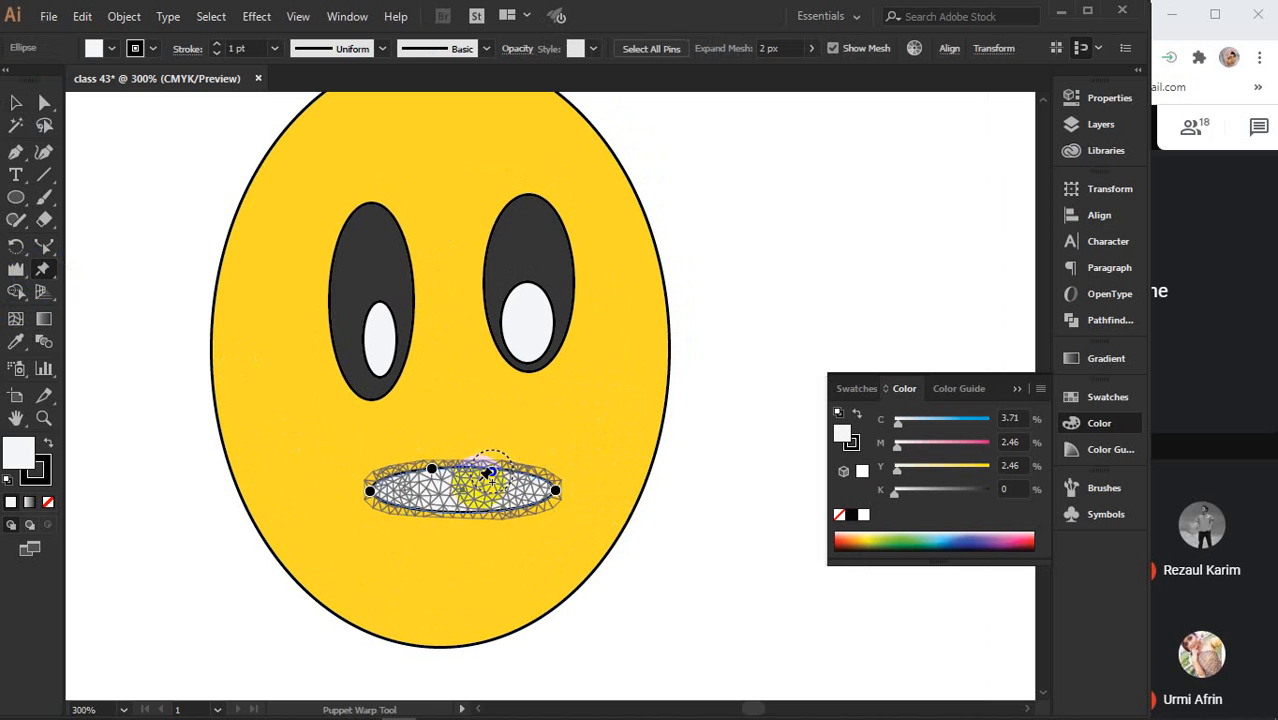
{"action": "left_click", "coordinate": [425, 513]}
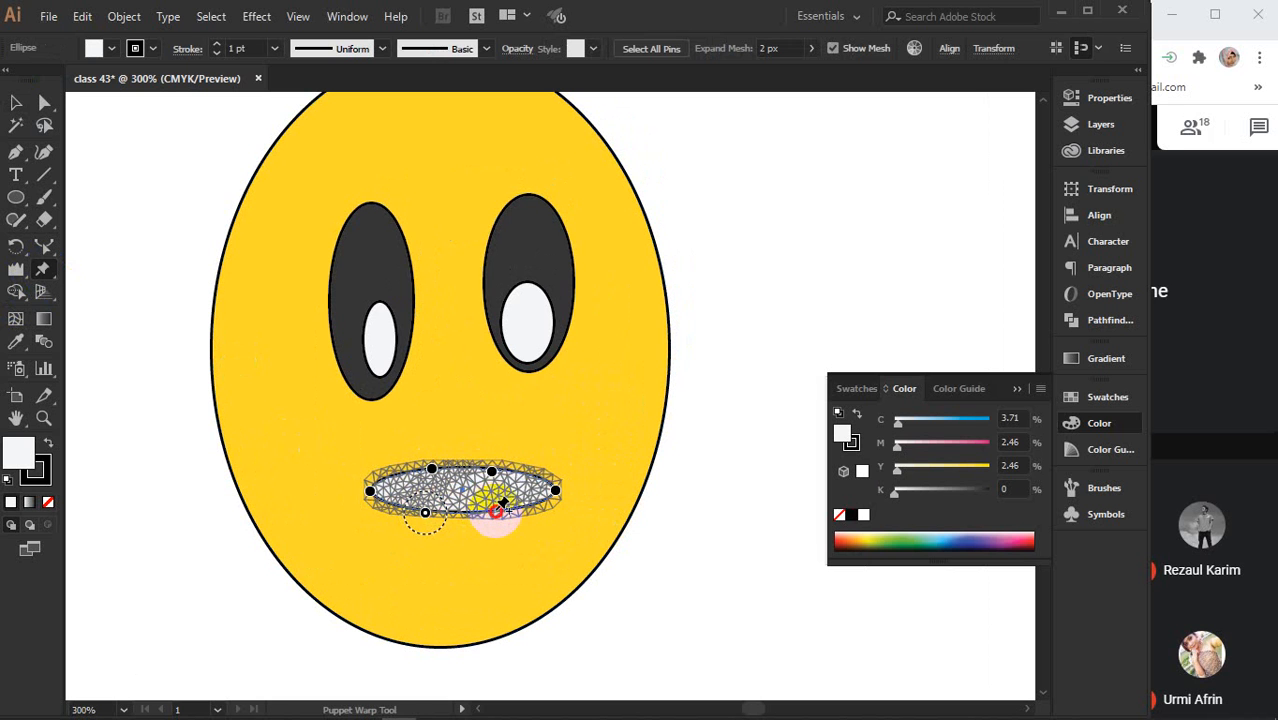
{"action": "left_click", "coordinate": [496, 511]}
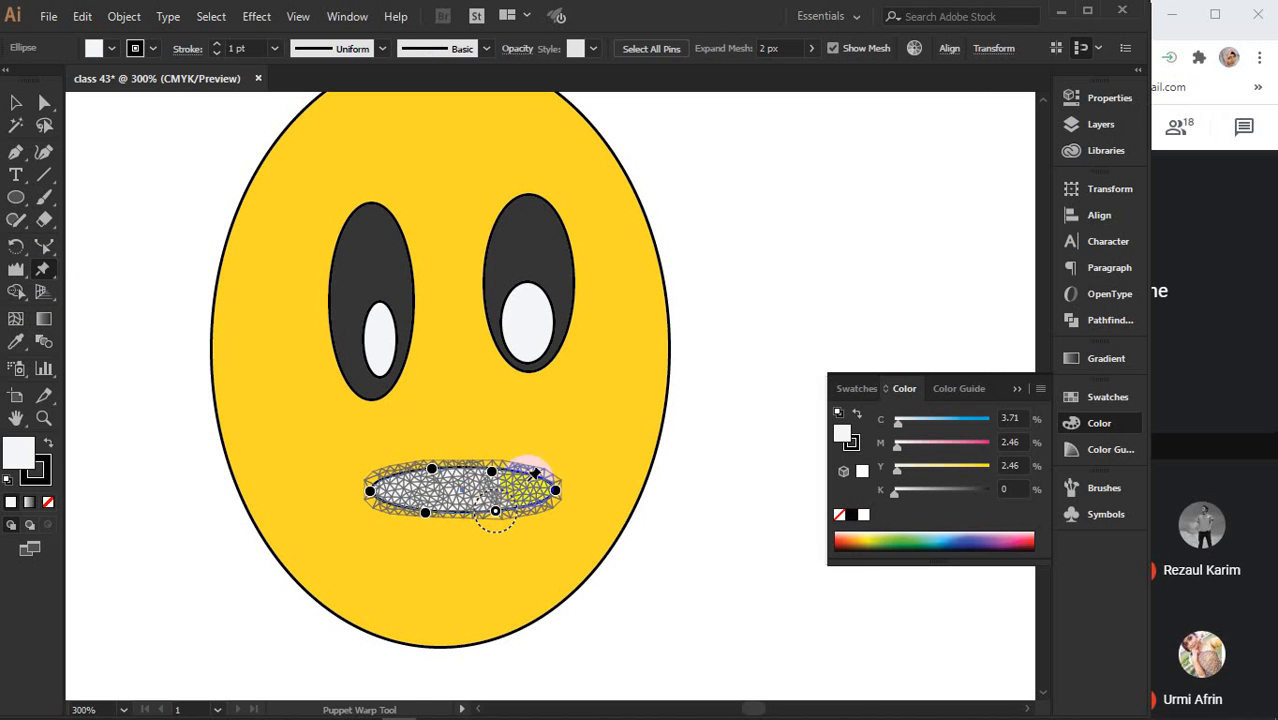
Warp the mouth by moving its upper-left pin down, its upper-right pin up and both lower pins down.
{"action": "left_click", "coordinate": [431, 468]}
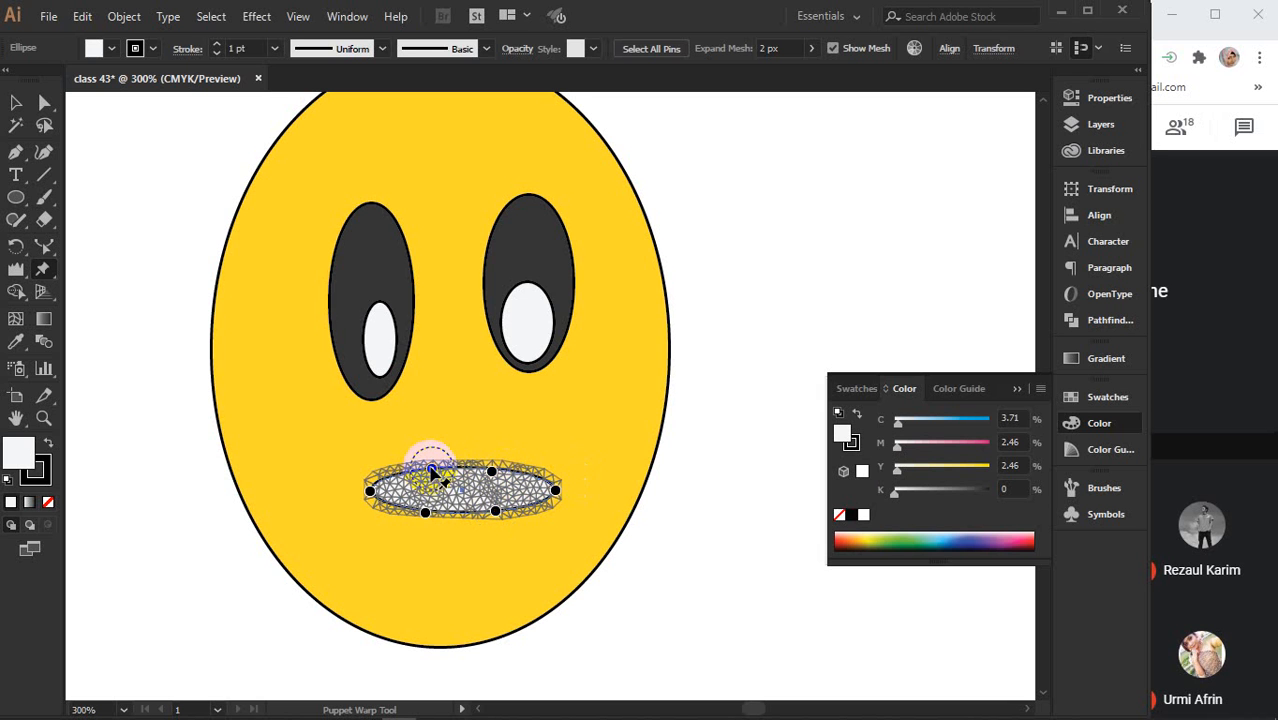
{"action": "mouse_move", "coordinate": [435, 475]}
{"action": "left_mouse_down"}
{"action": "mouse_move", "coordinate": [448, 480]}
{"action": "mouse_move", "coordinate": [432, 475]}
{"action": "mouse_move", "coordinate": [438, 500]}
{"action": "left_mouse_up"}
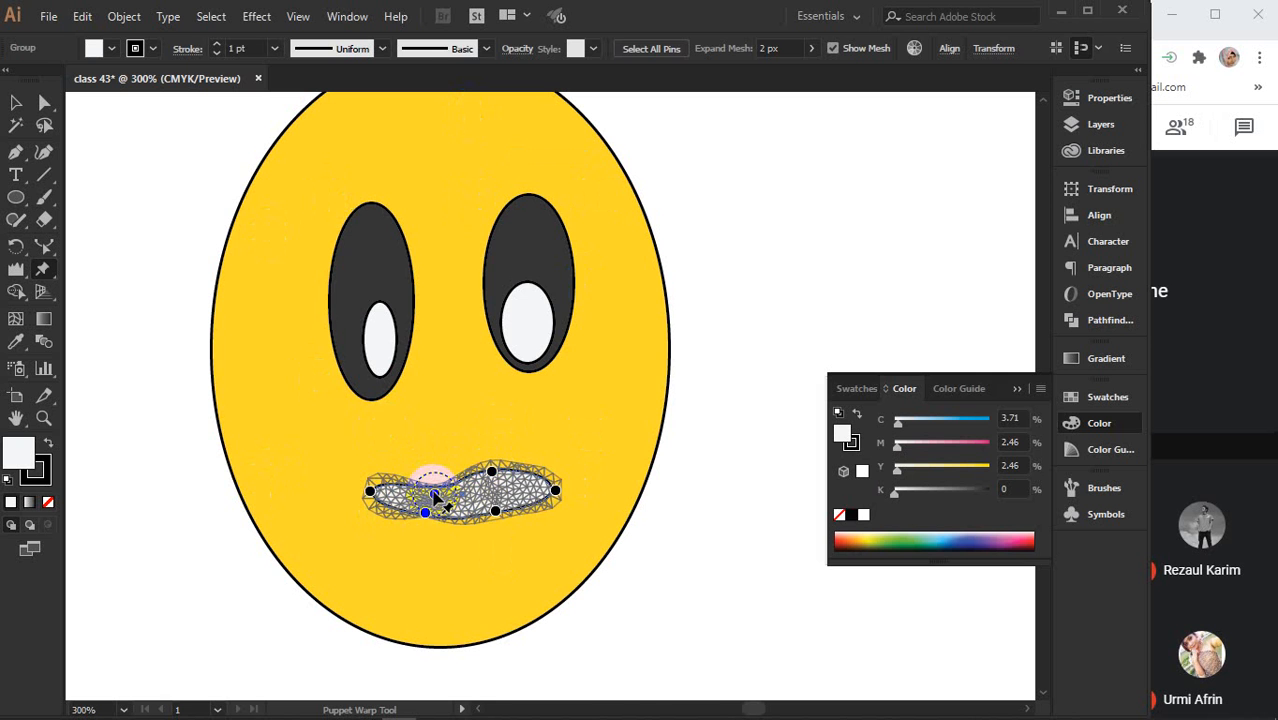
{"action": "left_click_drag", "start_coordinate": [437, 500], "coordinate": [437, 513]}
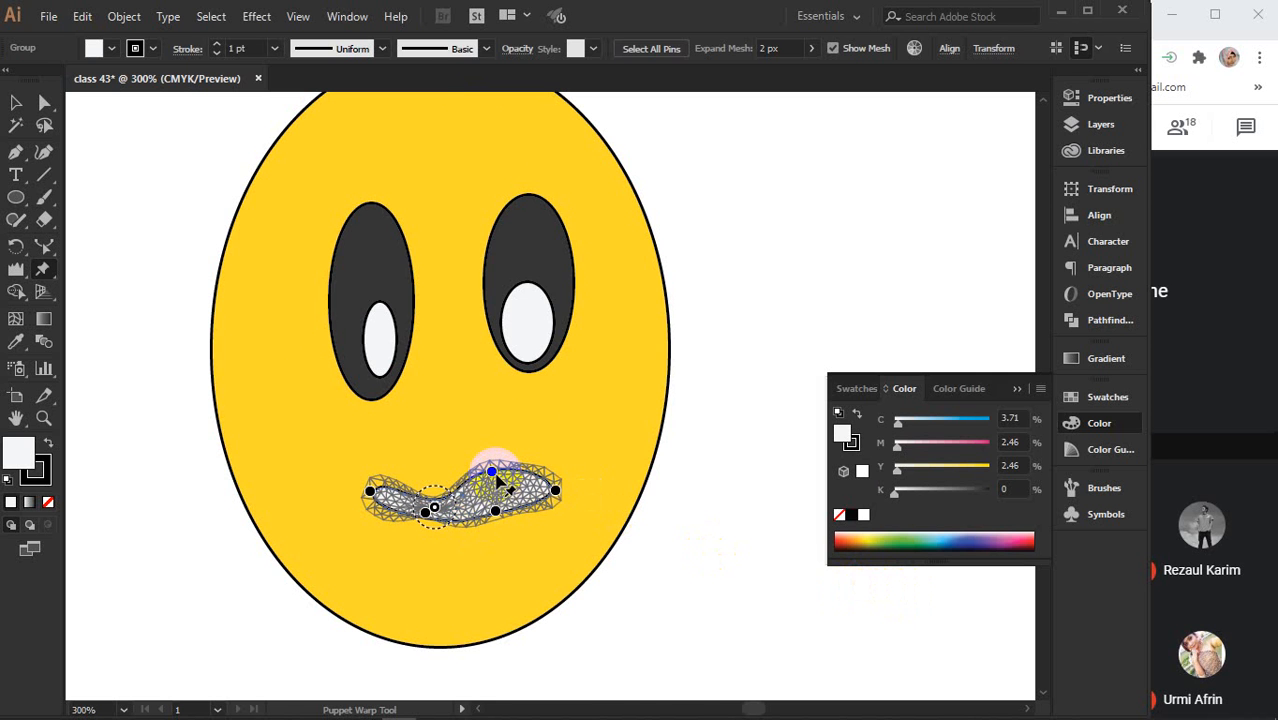
{"action": "left_click", "coordinate": [494, 470]}
{"action": "left_click_drag", "start_coordinate": [494, 470], "coordinate": [494, 444]}
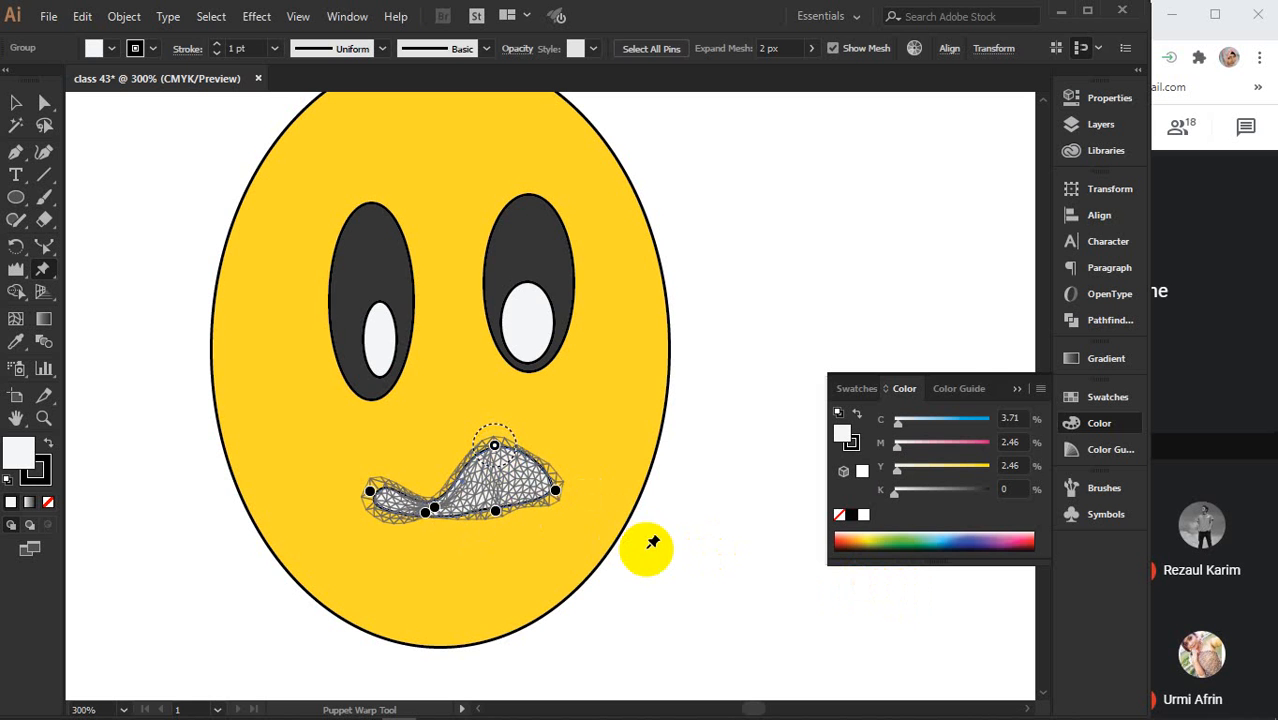
{"action": "left_click_drag", "start_coordinate": [425, 512], "coordinate": [431, 540]}
{"action": "left_click_drag", "start_coordinate": [496, 512], "coordinate": [512, 537]}
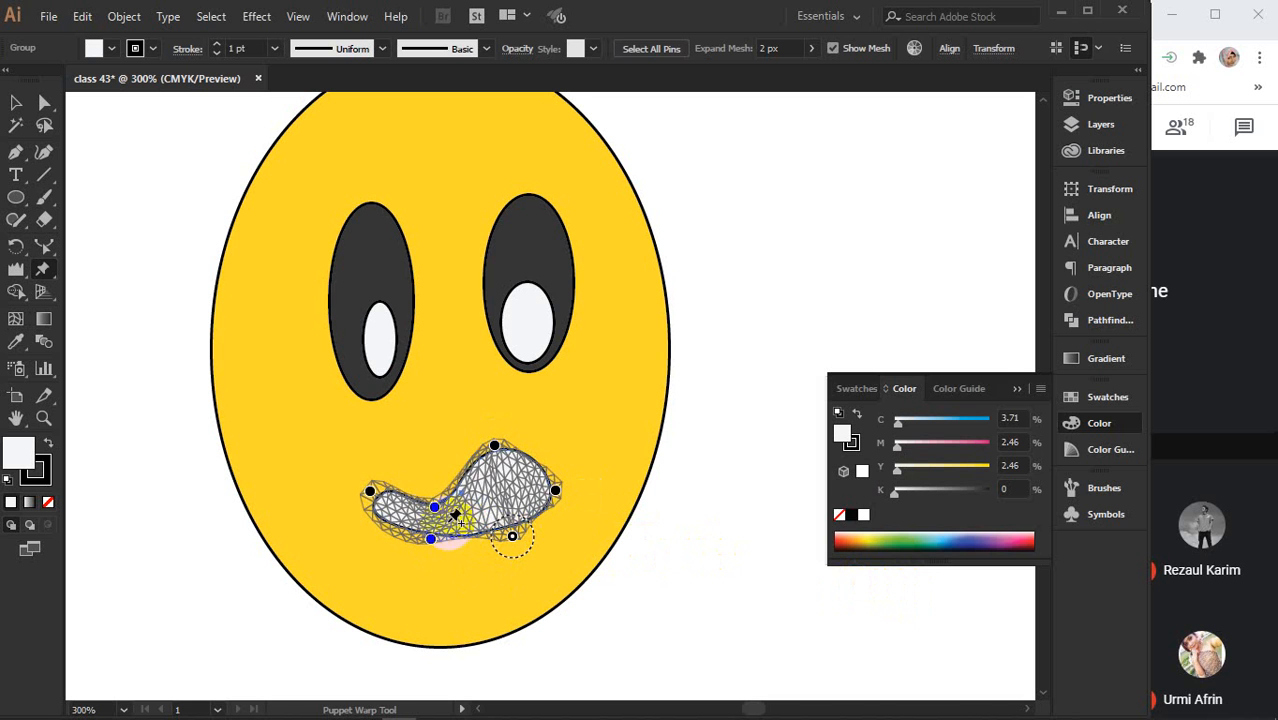
Raise the mouth's upper pins towards the eyes and pull both end pins down and outward to form a wide open mouth.
{"action": "left_click", "coordinate": [434, 508]}
{"action": "left_click_drag", "start_coordinate": [435, 510], "coordinate": [424, 406]}
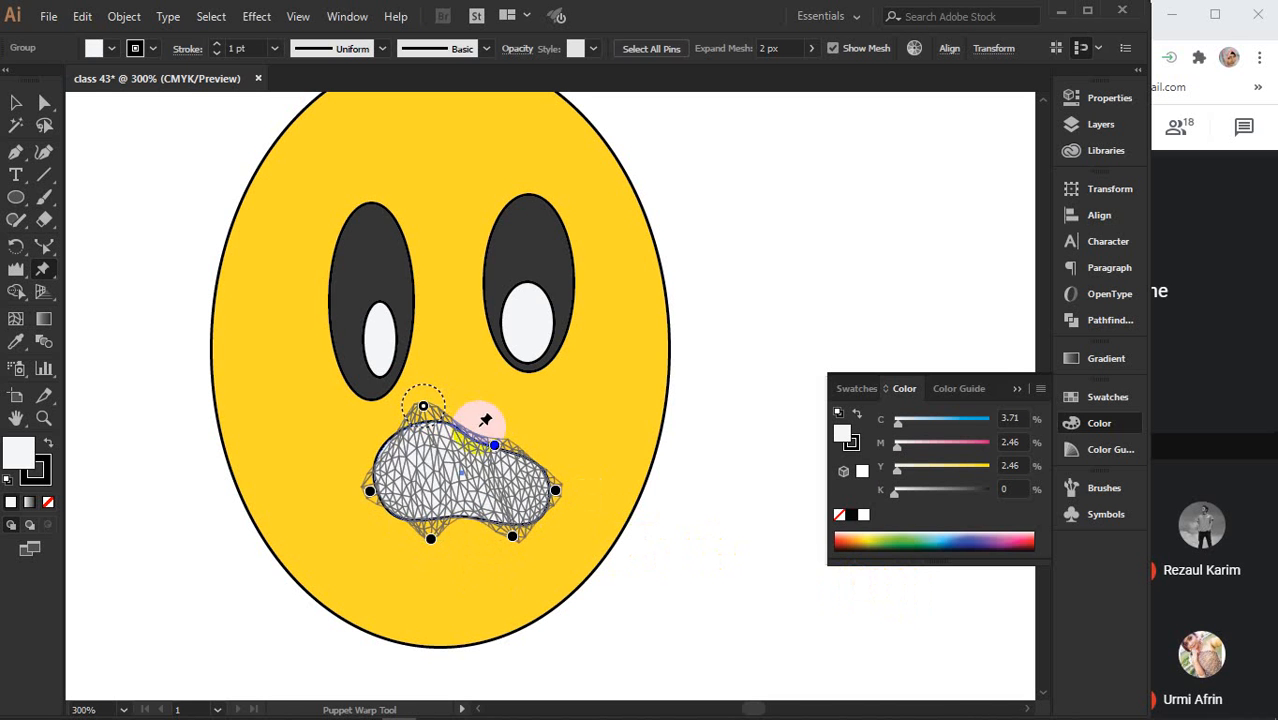
{"action": "left_click_drag", "start_coordinate": [494, 446], "coordinate": [504, 414]}
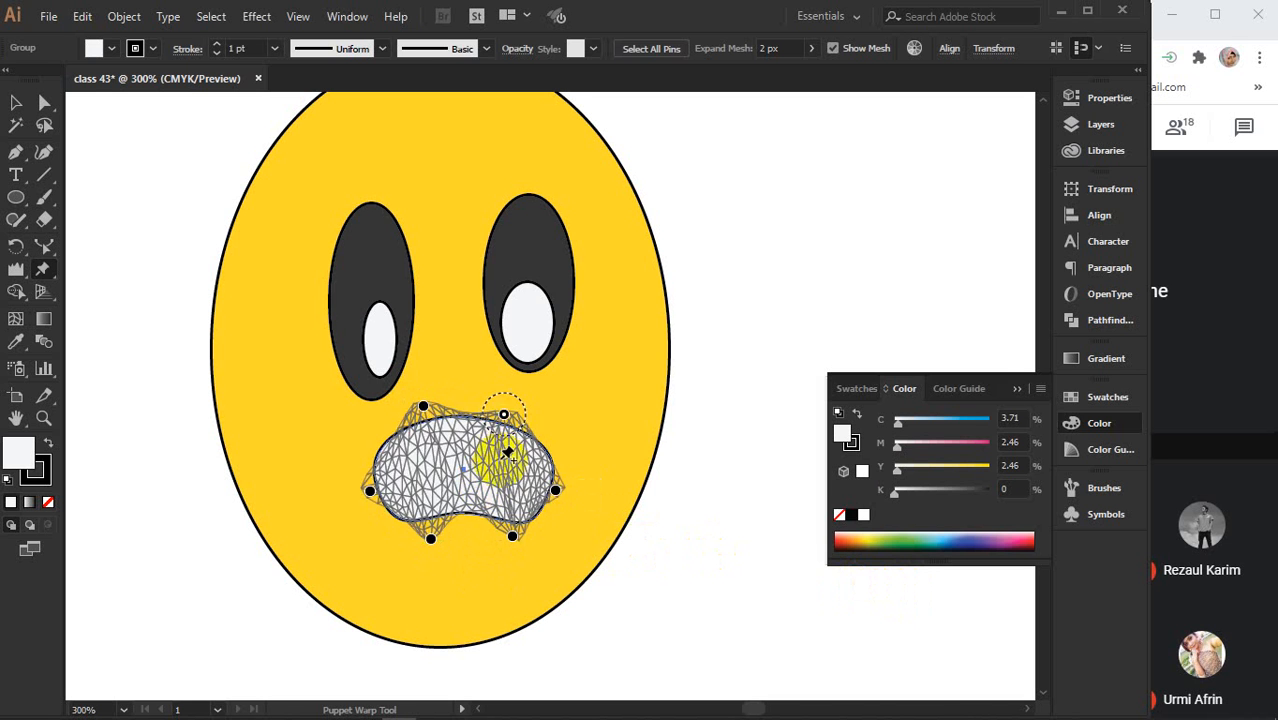
{"action": "left_click", "coordinate": [369, 491]}
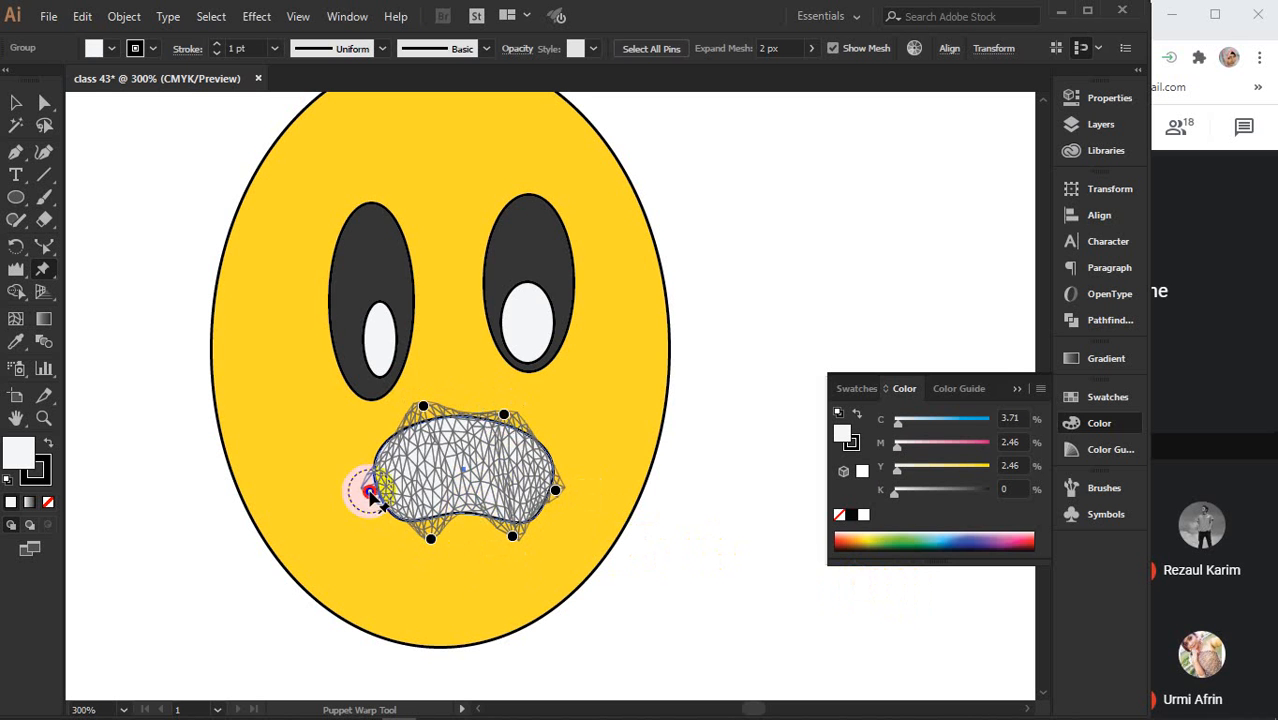
{"action": "left_click_drag", "start_coordinate": [369, 491], "coordinate": [343, 527]}
{"action": "left_click", "coordinate": [555, 490]}
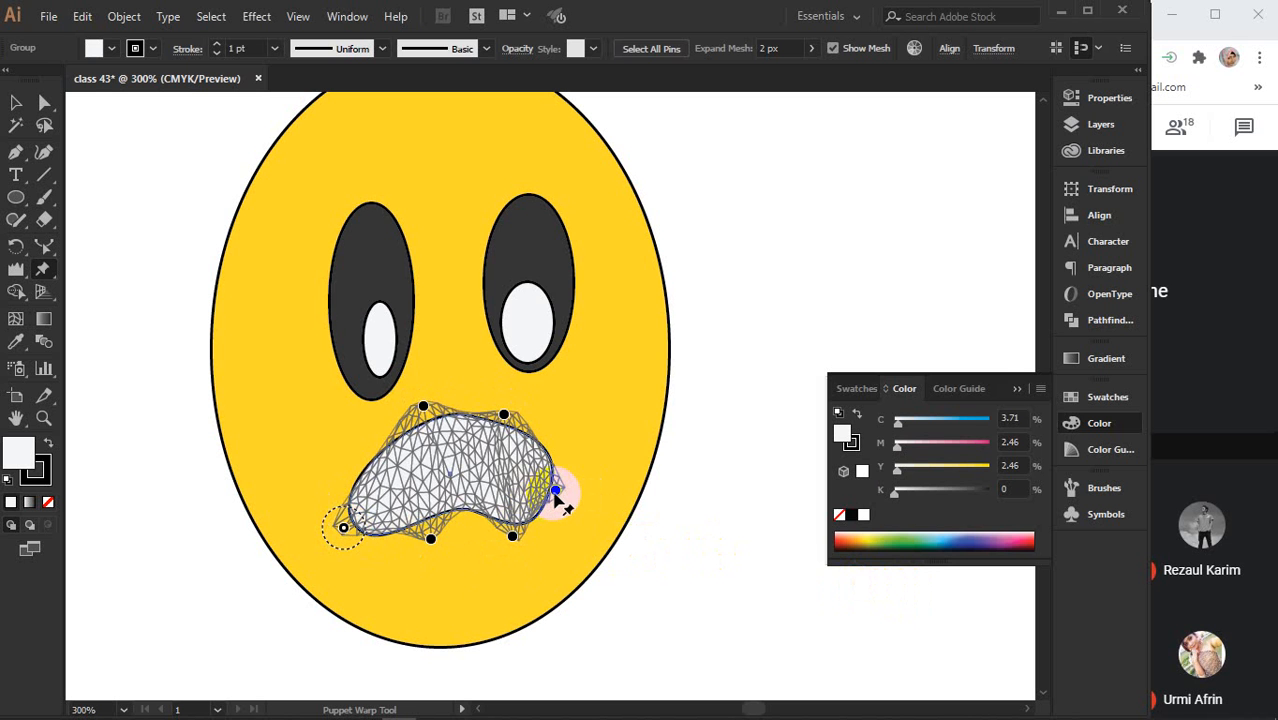
{"action": "left_click_drag", "start_coordinate": [557, 493], "coordinate": [580, 532]}
Move the two lower mouth pins up together and the two upper pins down together to make a thin, arched frown.
{"action": "left_click", "coordinate": [430, 540]}
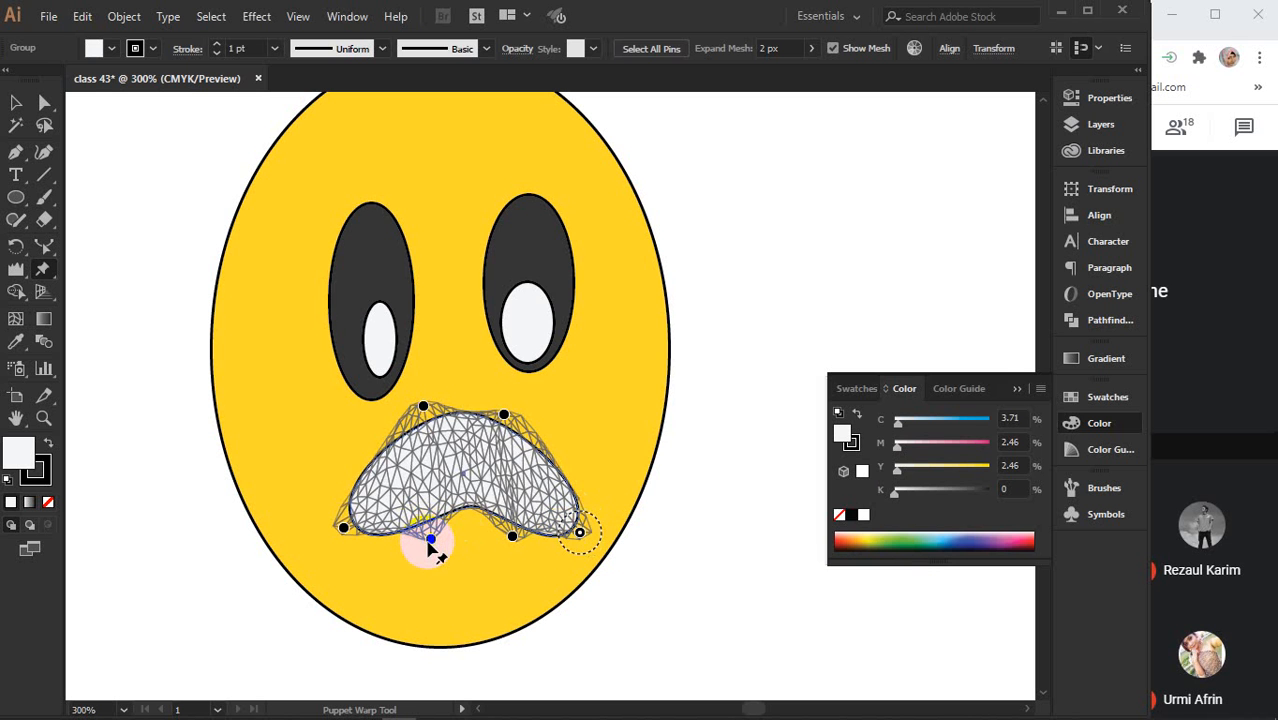
{"action": "left_click", "coordinate": [512, 537]}
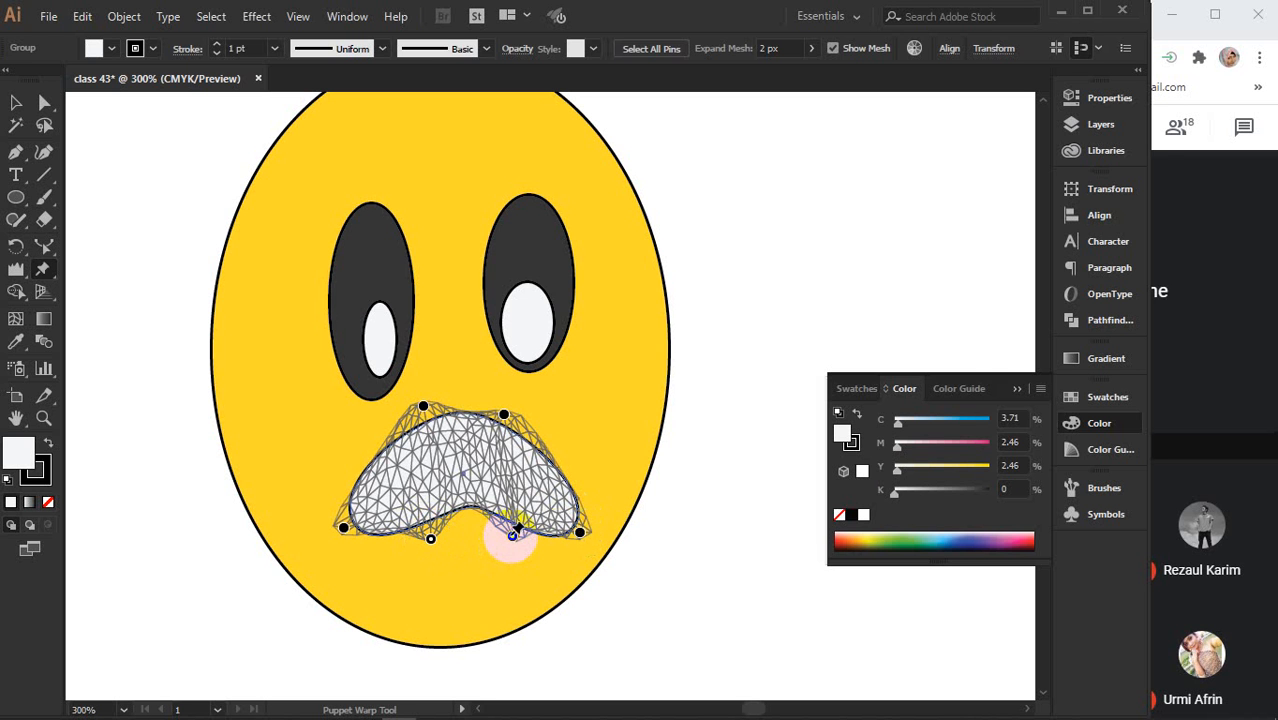
{"action": "left_click_drag", "start_coordinate": [513, 533], "coordinate": [503, 490]}
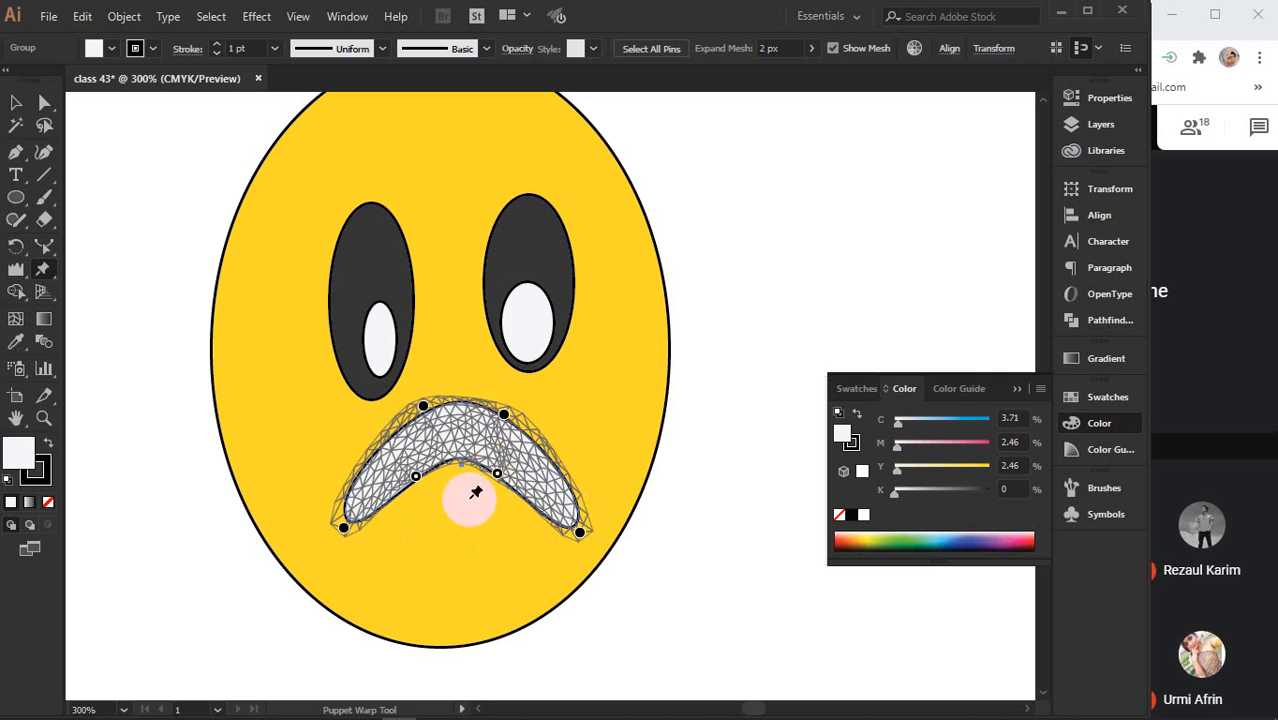
{"action": "left_click", "coordinate": [423, 407]}
{"action": "left_click", "coordinate": [504, 415]}
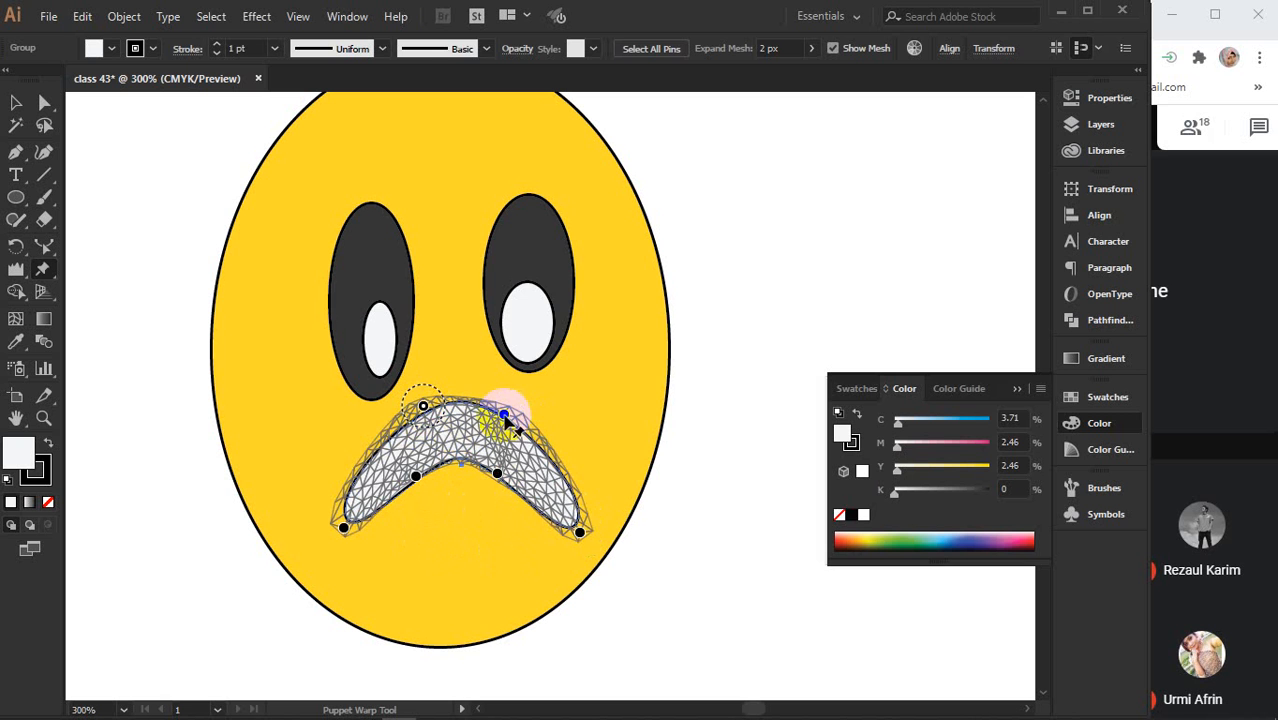
{"action": "left_click_drag", "start_coordinate": [505, 420], "coordinate": [501, 459]}
Pull the mouth's left end pin up and inward for a lopsided shape, and deselect the mouth.
{"action": "left_click", "coordinate": [343, 528]}
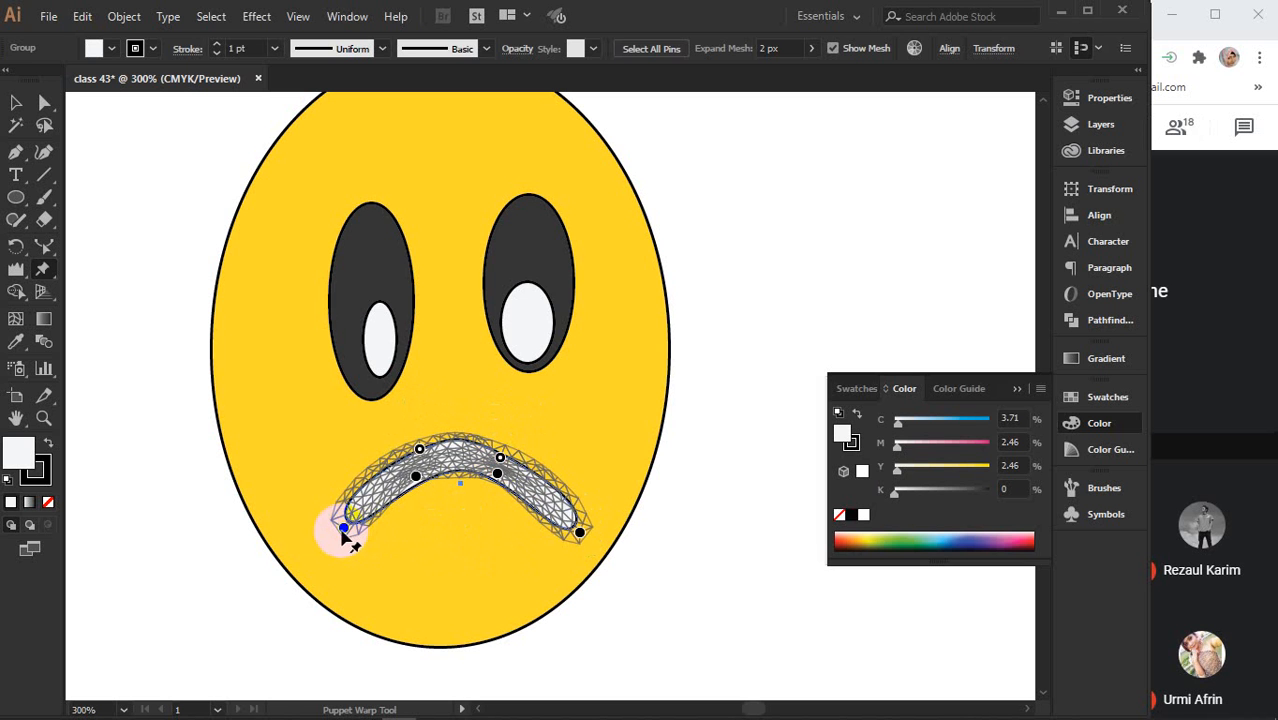
{"action": "left_click_drag", "start_coordinate": [347, 531], "coordinate": [408, 475]}
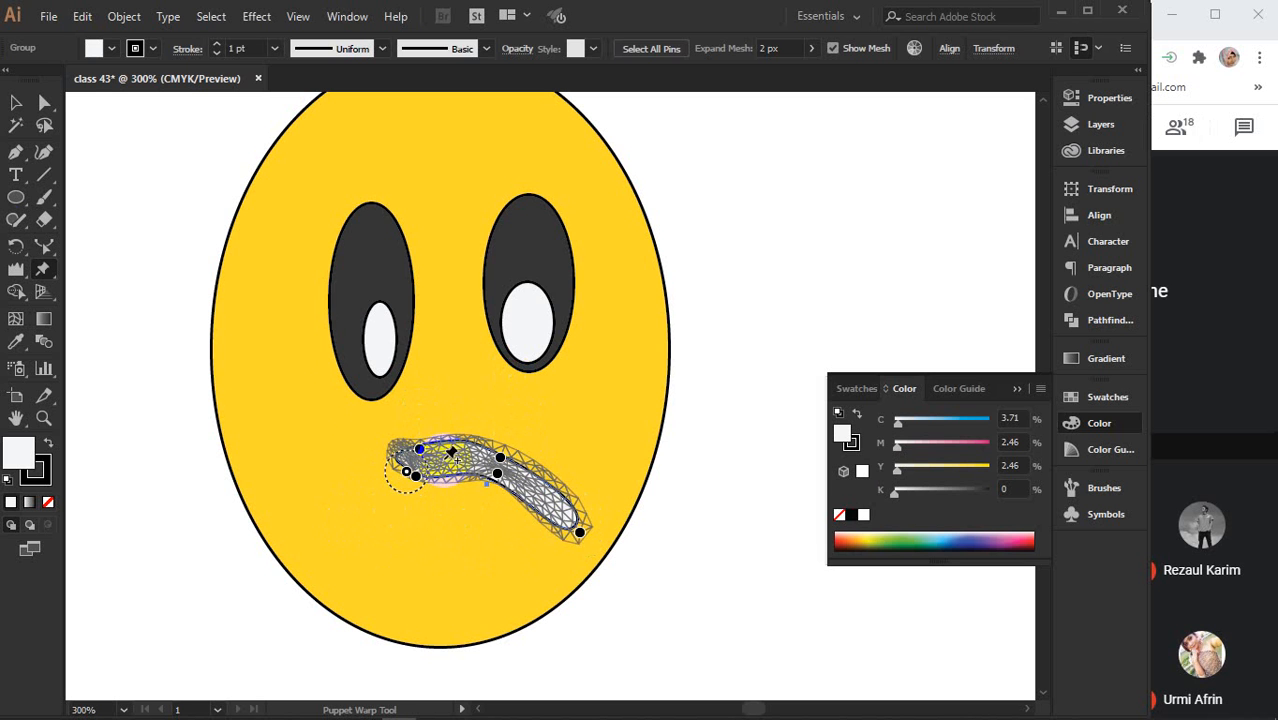
{"action": "left_click", "coordinate": [15, 102]}
{"action": "left_click", "coordinate": [664, 366]}
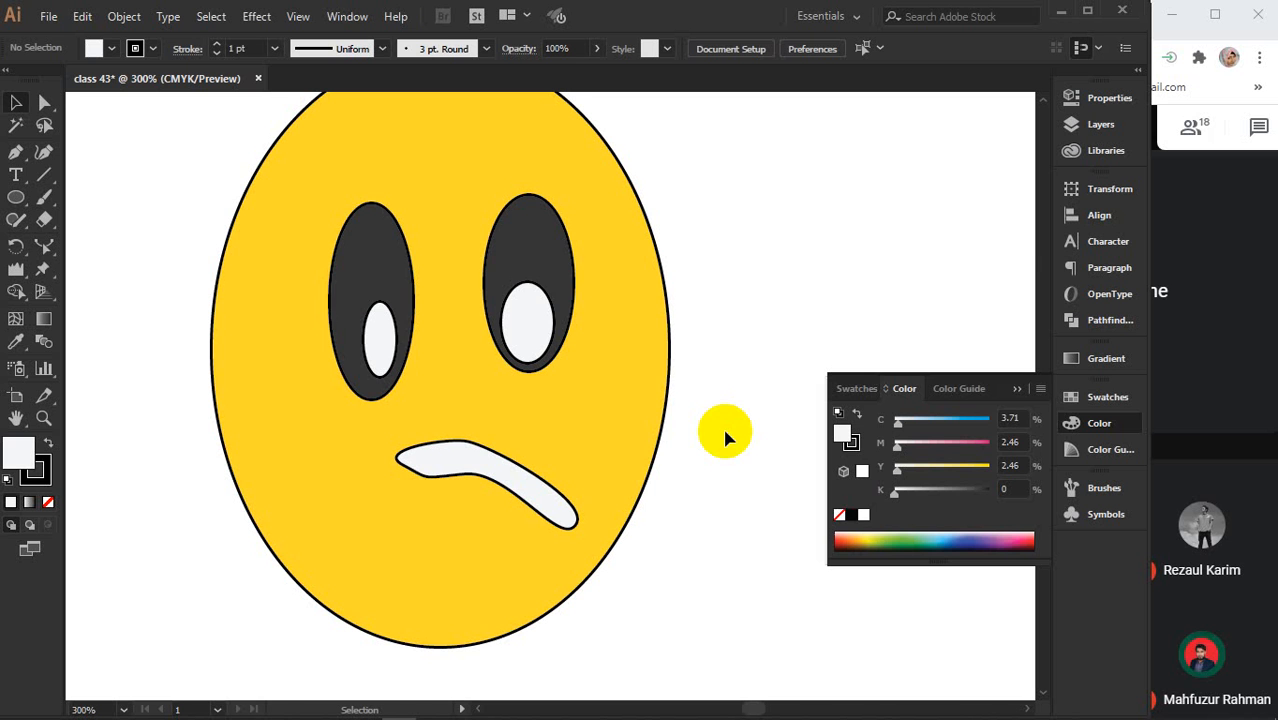
Collapse the open Color panel and delete the whole cartoon face from the artboard.
{"action": "left_click", "coordinate": [1017, 389]}
{"action": "left_click_drag", "start_coordinate": [155, 164], "coordinate": [620, 557]}
{"action": "key", "text": "Delete"}
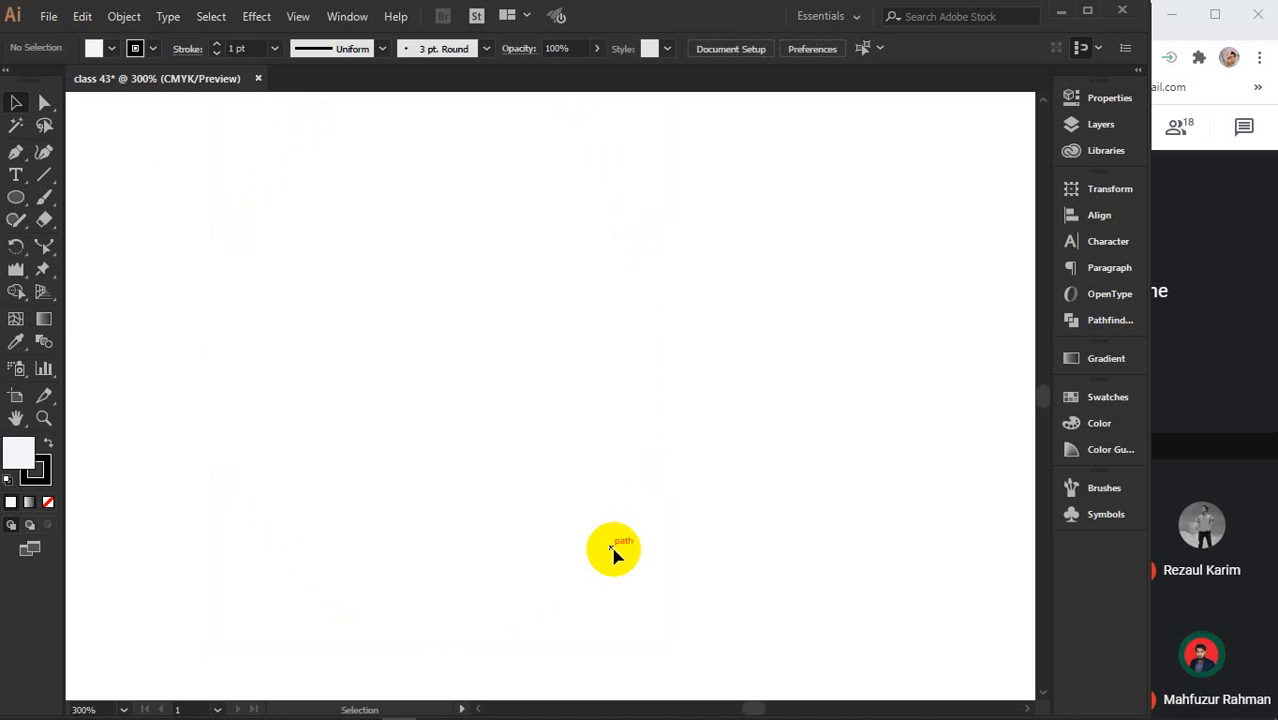
Draw a large rectangle across the middle of the empty artboard and fill it with saturated blue.
{"action": "left_click_drag", "start_coordinate": [16, 197], "coordinate": [87, 197]}
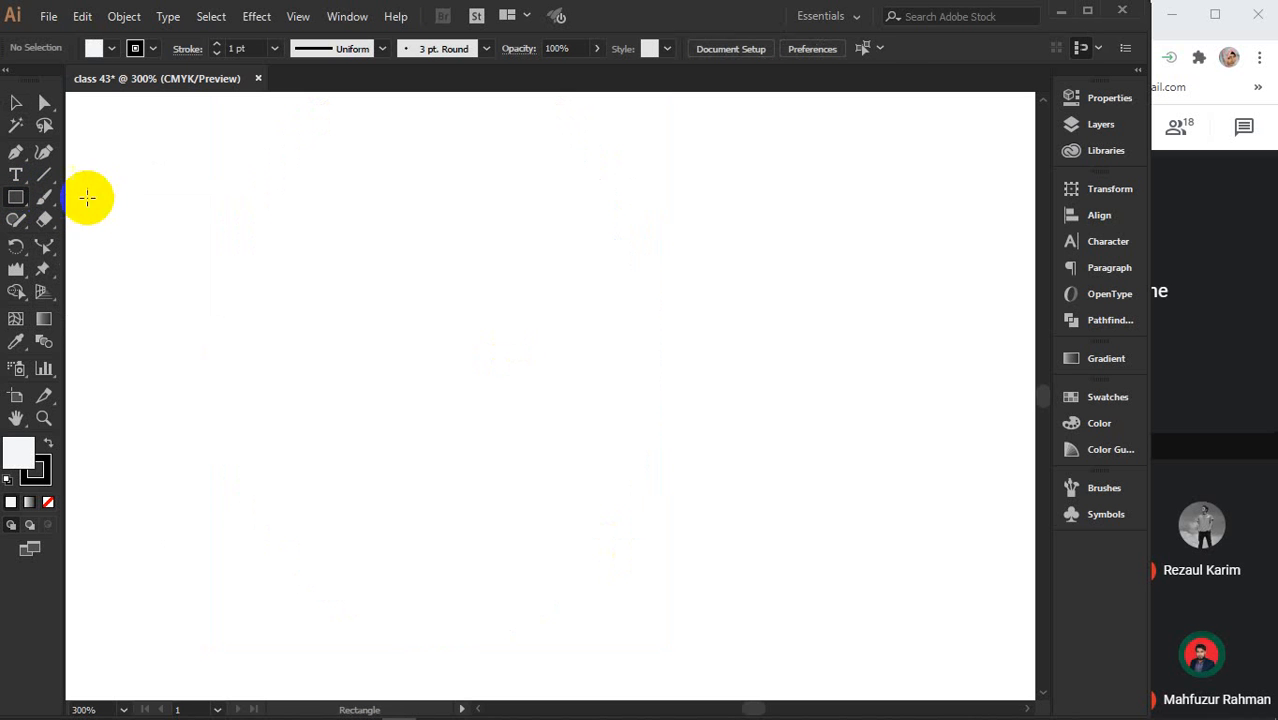
{"action": "mouse_move", "coordinate": [225, 205]}
{"action": "left_mouse_down"}
{"action": "mouse_move", "coordinate": [388, 337]}
{"action": "mouse_move", "coordinate": [819, 573]}
{"action": "left_mouse_up"}
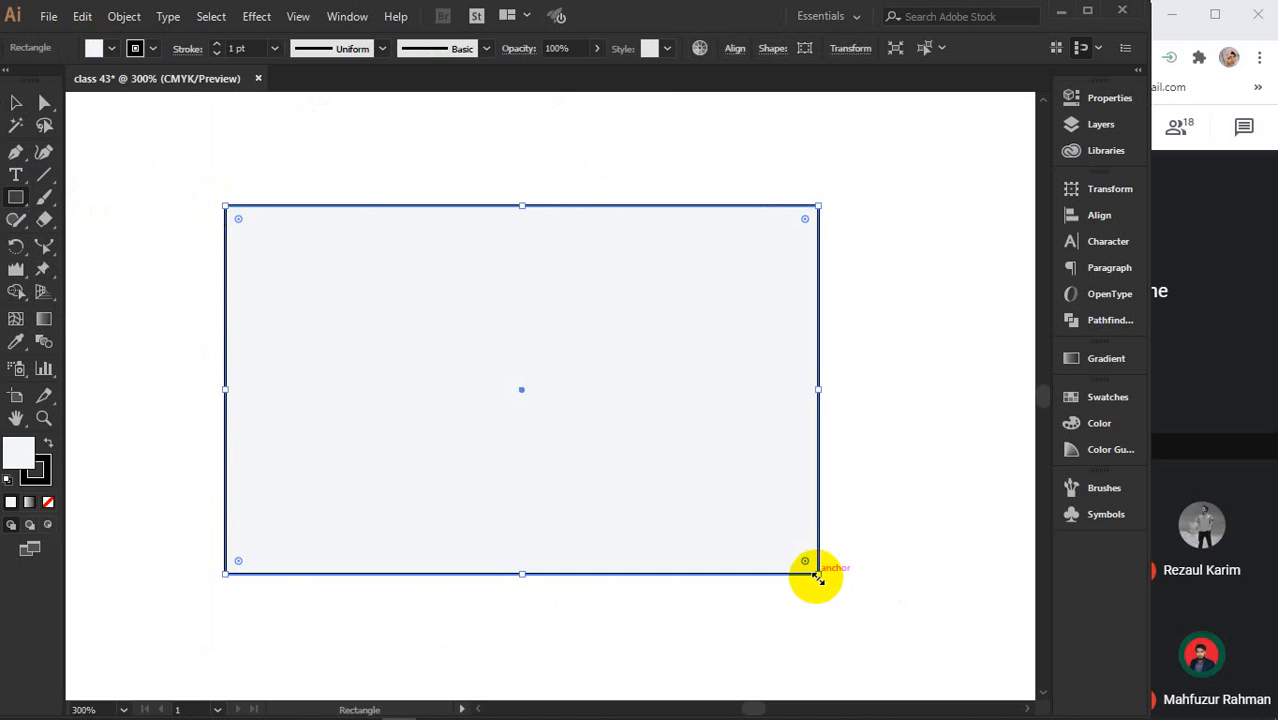
{"action": "double_click", "coordinate": [16, 451]}
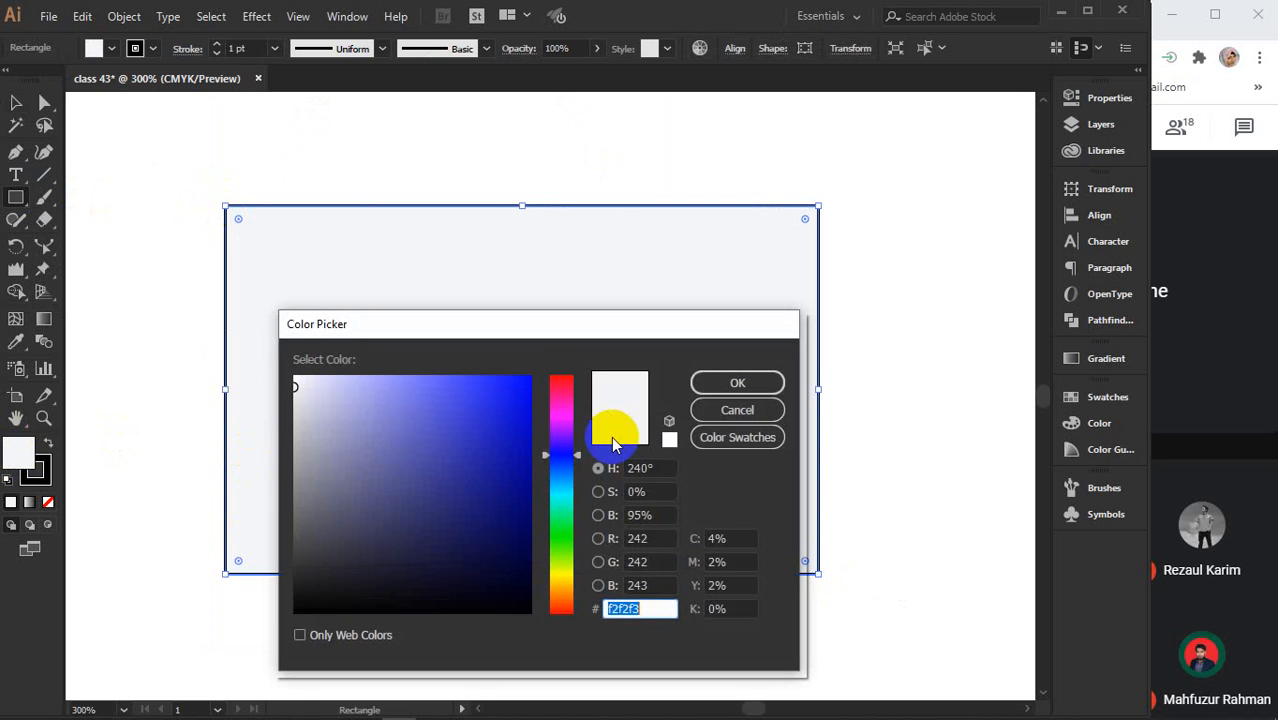
{"action": "left_click", "coordinate": [531, 378]}
{"action": "left_click", "coordinate": [733, 388]}
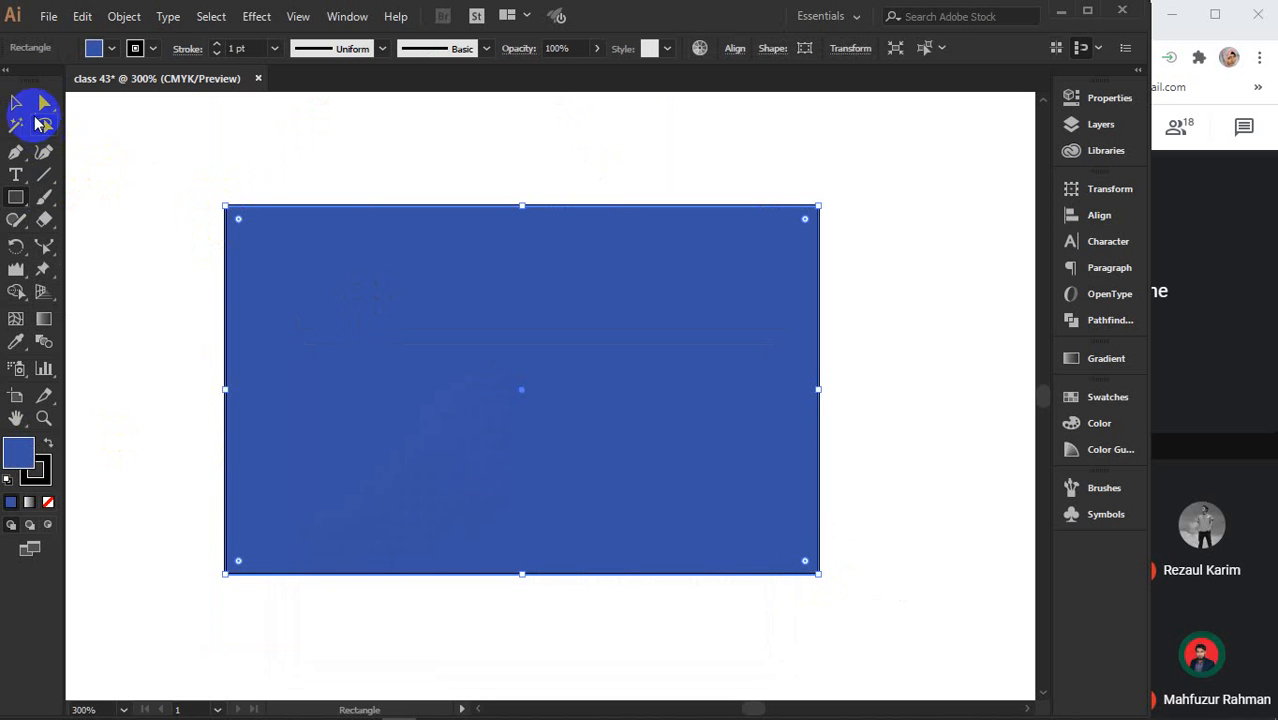
Proportionally resize the blue rectangle with the Free Transform tool, moving its upper-left corner inward and its upper-right corner outward.
{"action": "left_click", "coordinate": [15, 102]}
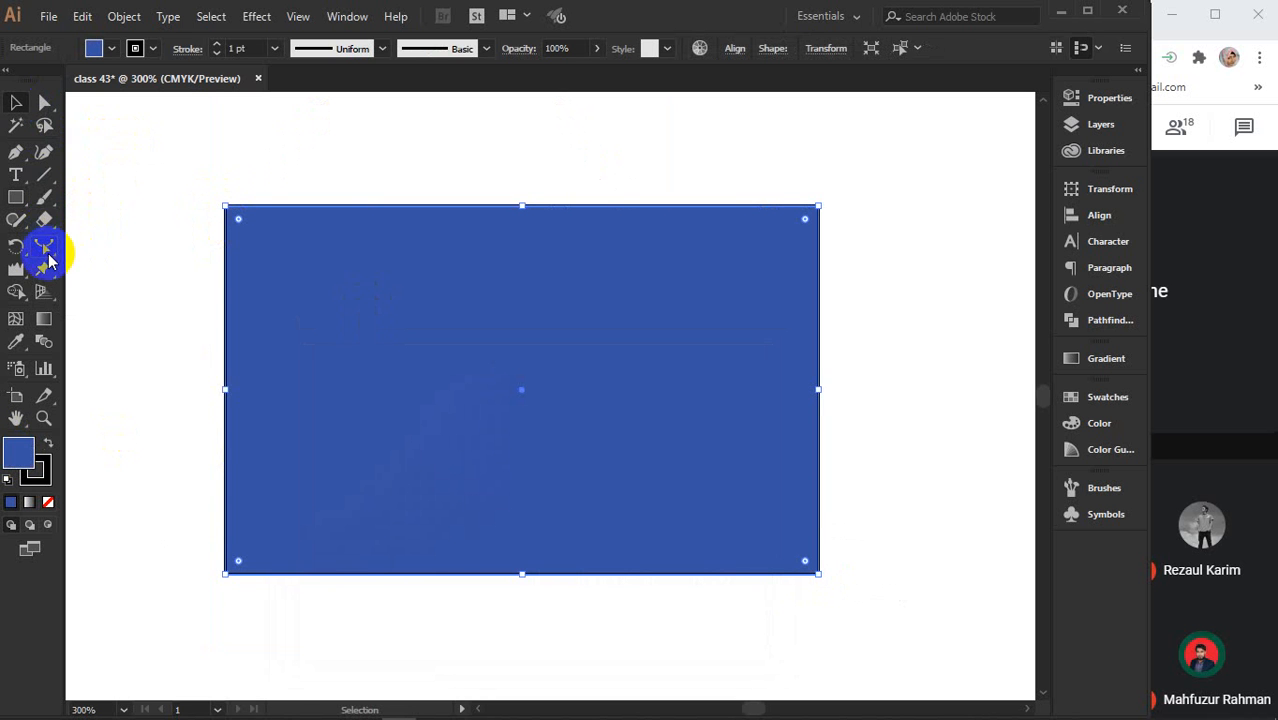
{"action": "left_click", "coordinate": [44, 265]}
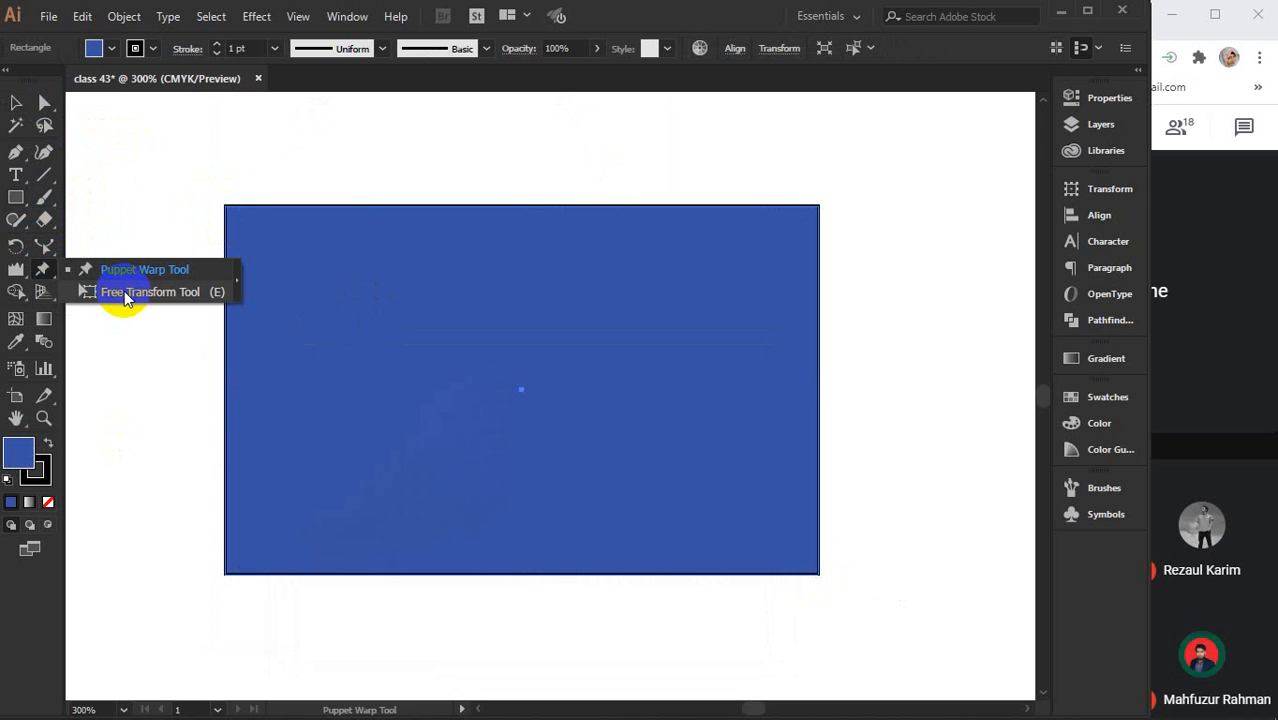
{"action": "left_click", "coordinate": [124, 291]}
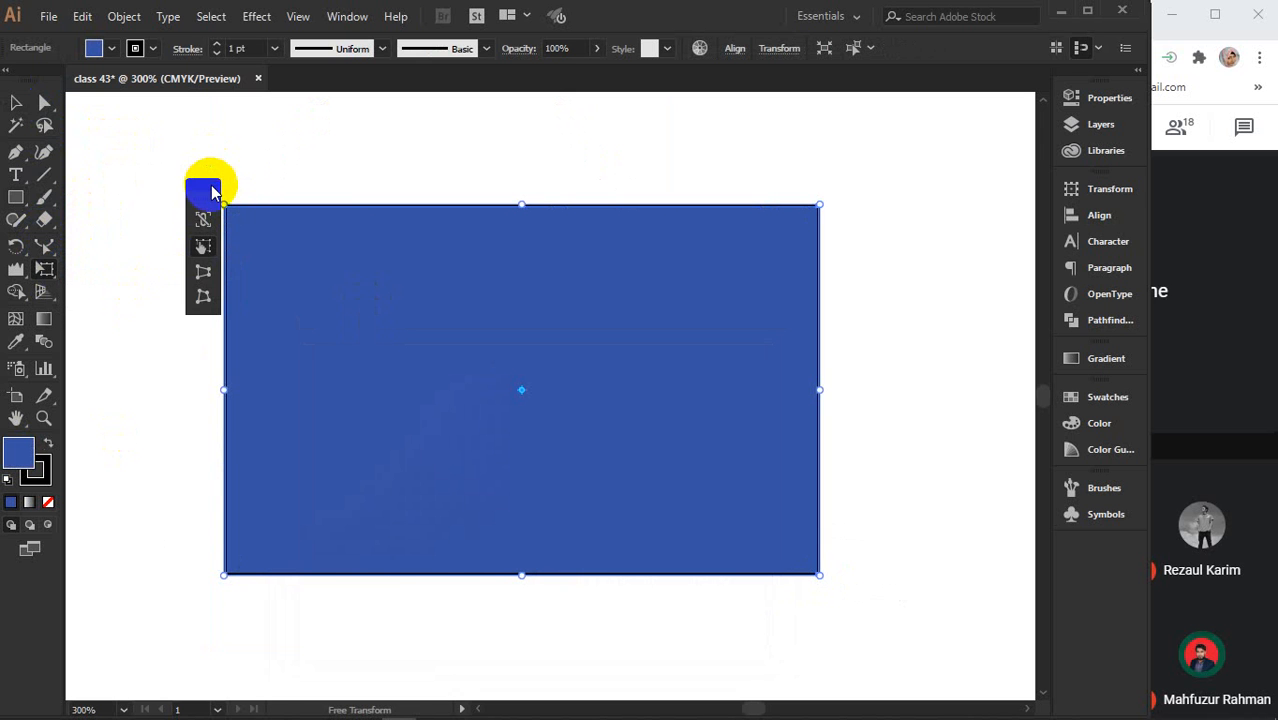
{"action": "left_click_drag", "start_coordinate": [214, 186], "coordinate": [160, 195]}
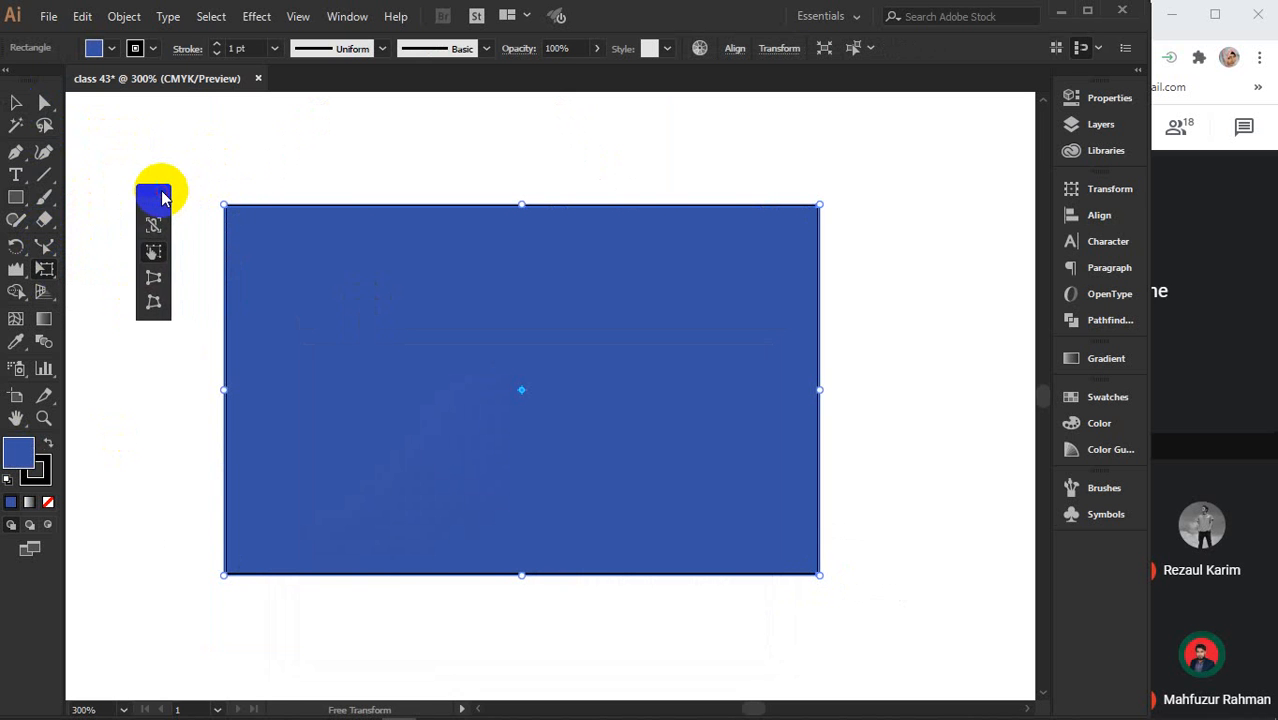
{"action": "left_click", "coordinate": [155, 252]}
{"action": "mouse_move", "coordinate": [223, 204]}
{"action": "left_mouse_down"}
{"action": "mouse_move", "coordinate": [200, 175]}
{"action": "mouse_move", "coordinate": [422, 322]}
{"action": "mouse_move", "coordinate": [351, 284]}
{"action": "left_mouse_up"}
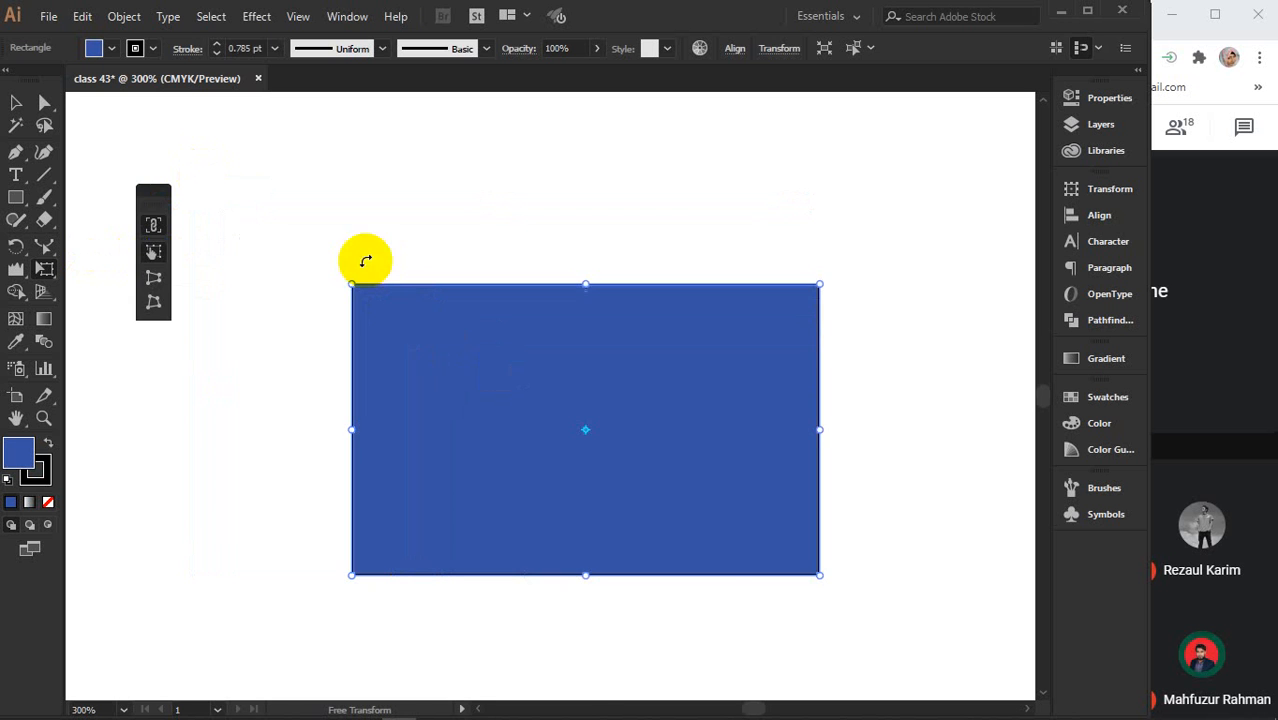
{"action": "mouse_move", "coordinate": [819, 284]}
{"action": "left_mouse_down"}
{"action": "mouse_move", "coordinate": [796, 308]}
{"action": "mouse_move", "coordinate": [872, 225]}
{"action": "mouse_move", "coordinate": [889, 243]}
{"action": "left_mouse_up"}
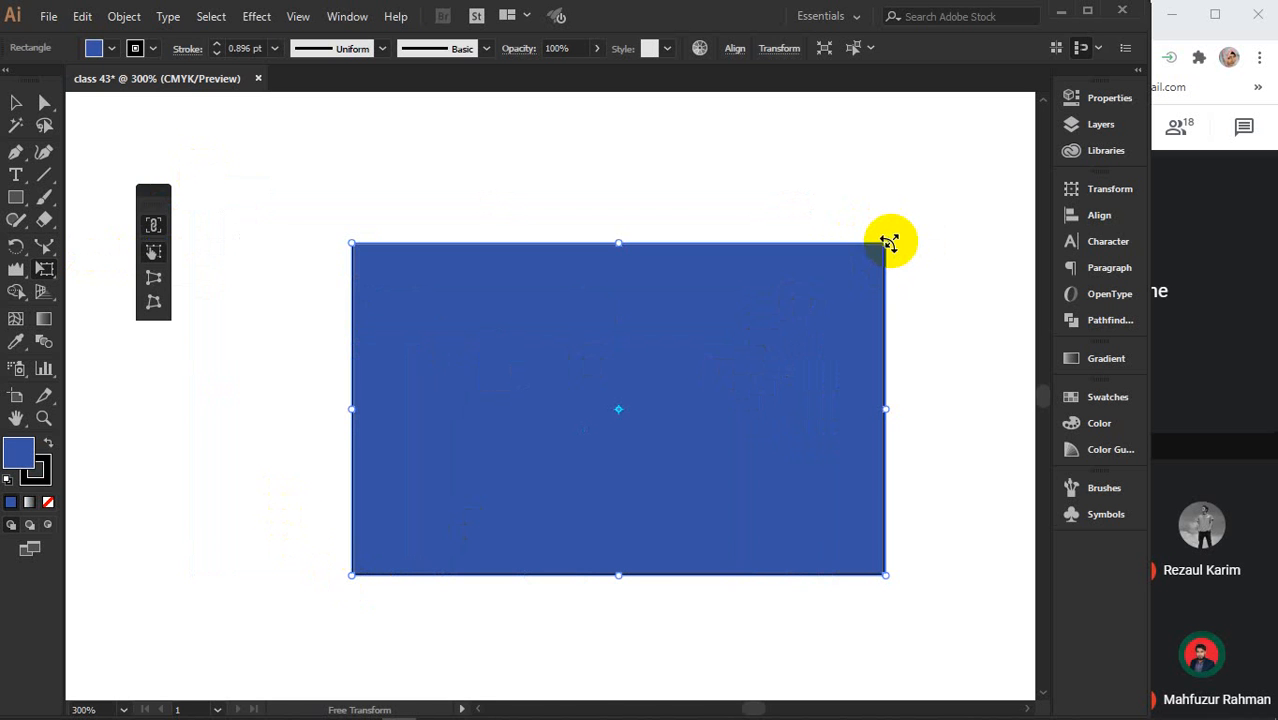
Try Perspective Distort on the rectangle by pulling its lower-right corner to the middle of the bottom edge, and undo that distortion.
{"action": "left_click", "coordinate": [152, 277]}
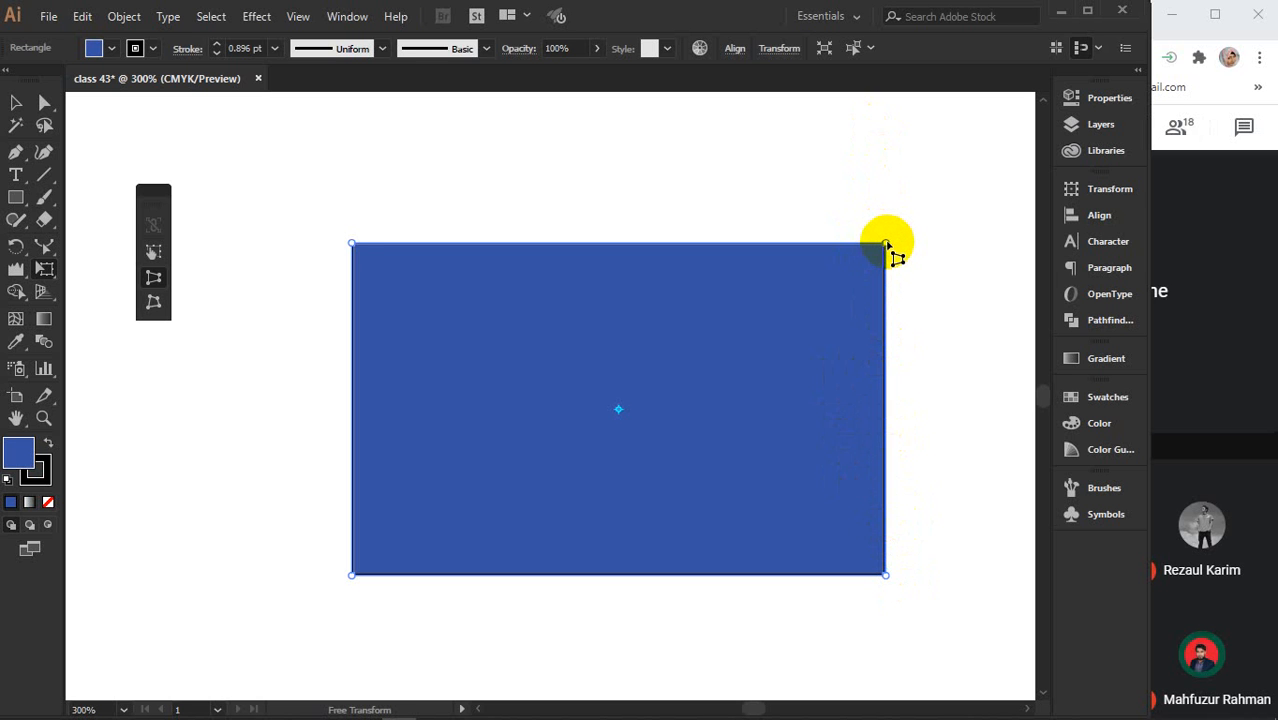
{"action": "mouse_move", "coordinate": [886, 244]}
{"action": "left_mouse_down"}
{"action": "mouse_move", "coordinate": [879, 147]}
{"action": "mouse_move", "coordinate": [882, 368]}
{"action": "mouse_move", "coordinate": [886, 150]}
{"action": "mouse_move", "coordinate": [886, 245]}
{"action": "left_mouse_up"}
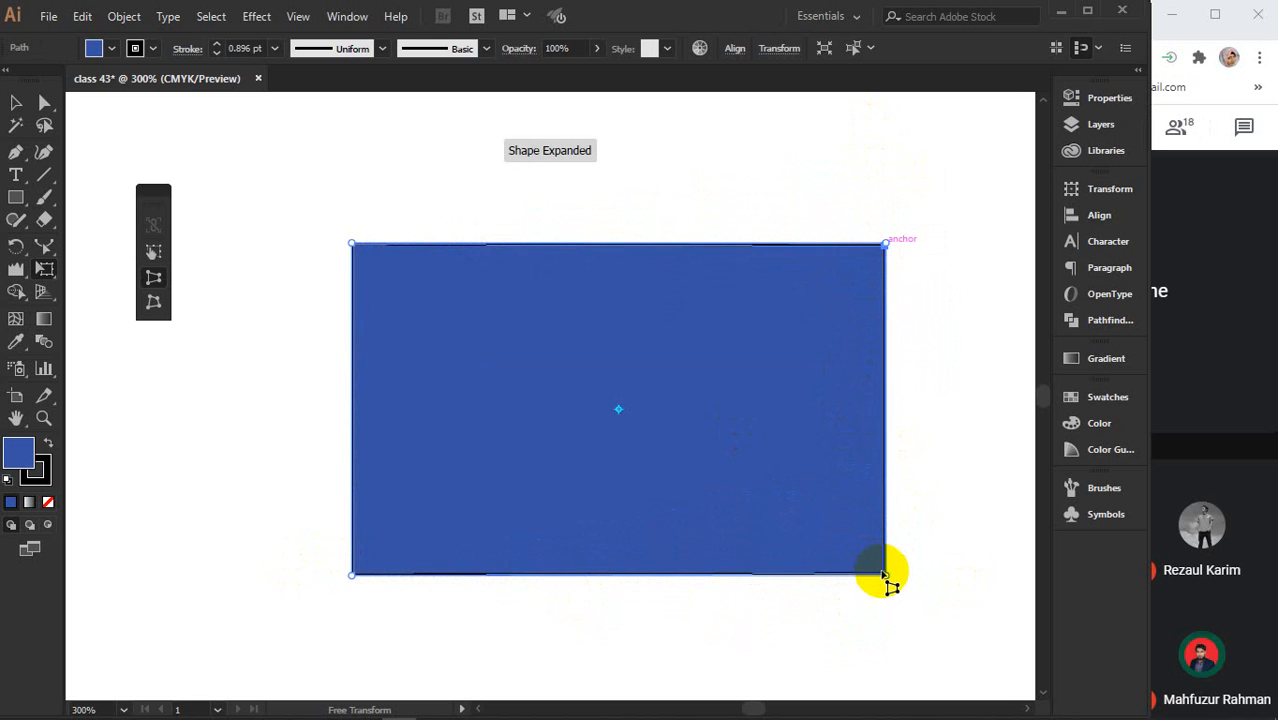
{"action": "left_click_drag", "start_coordinate": [886, 578], "coordinate": [620, 578]}
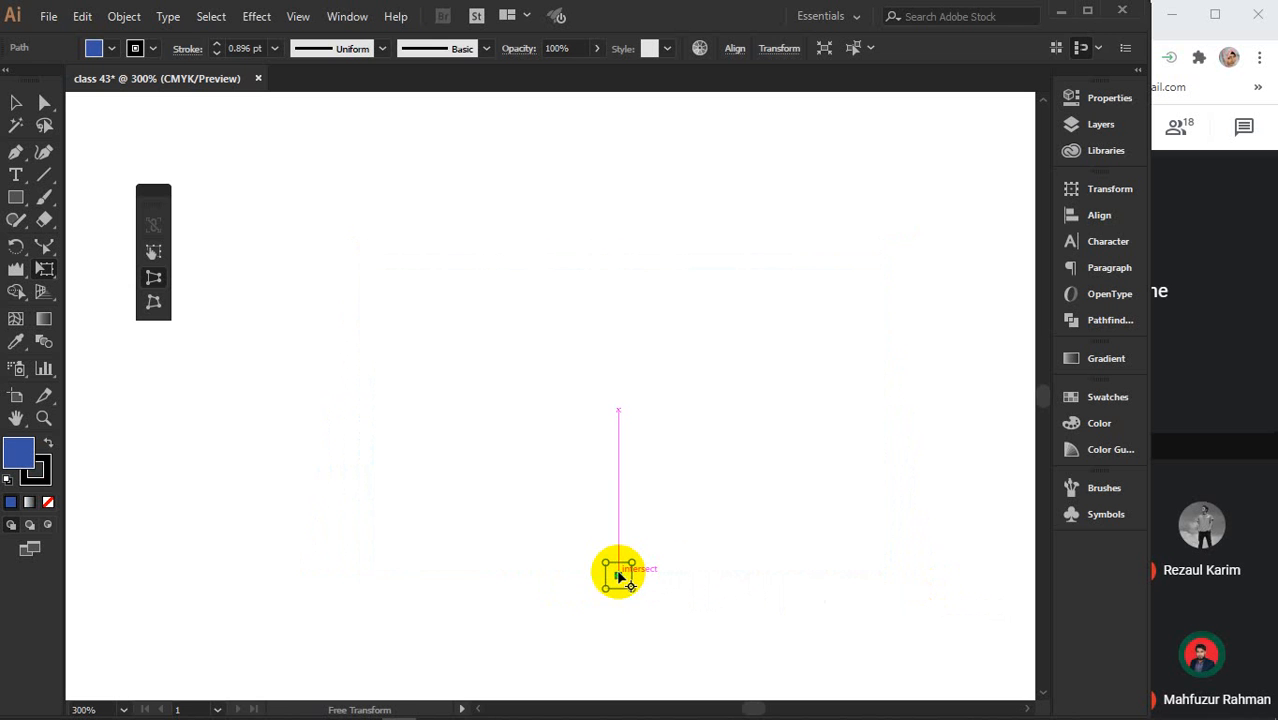
{"action": "key", "text": "ctrl+z"}
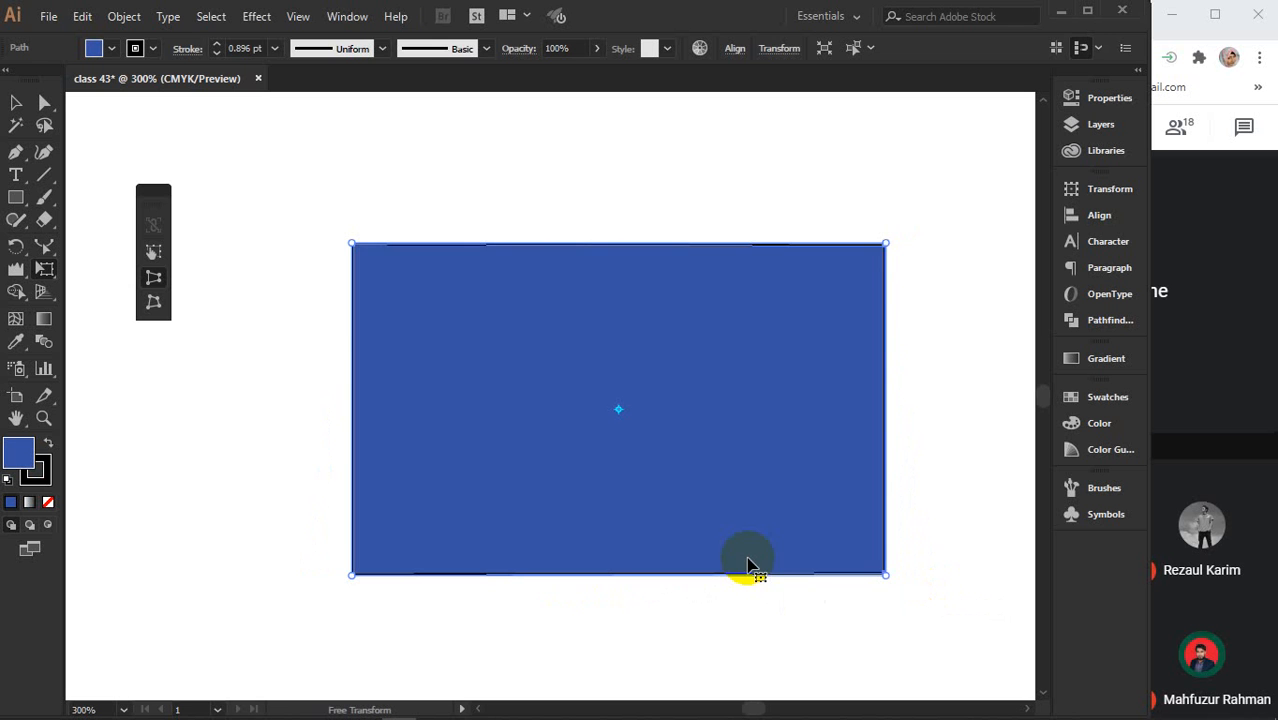
Free-distort the blue rectangle by pulling its upper-left corner outward, and rotate the distorted shape clockwise.
{"action": "left_click", "coordinate": [155, 304]}
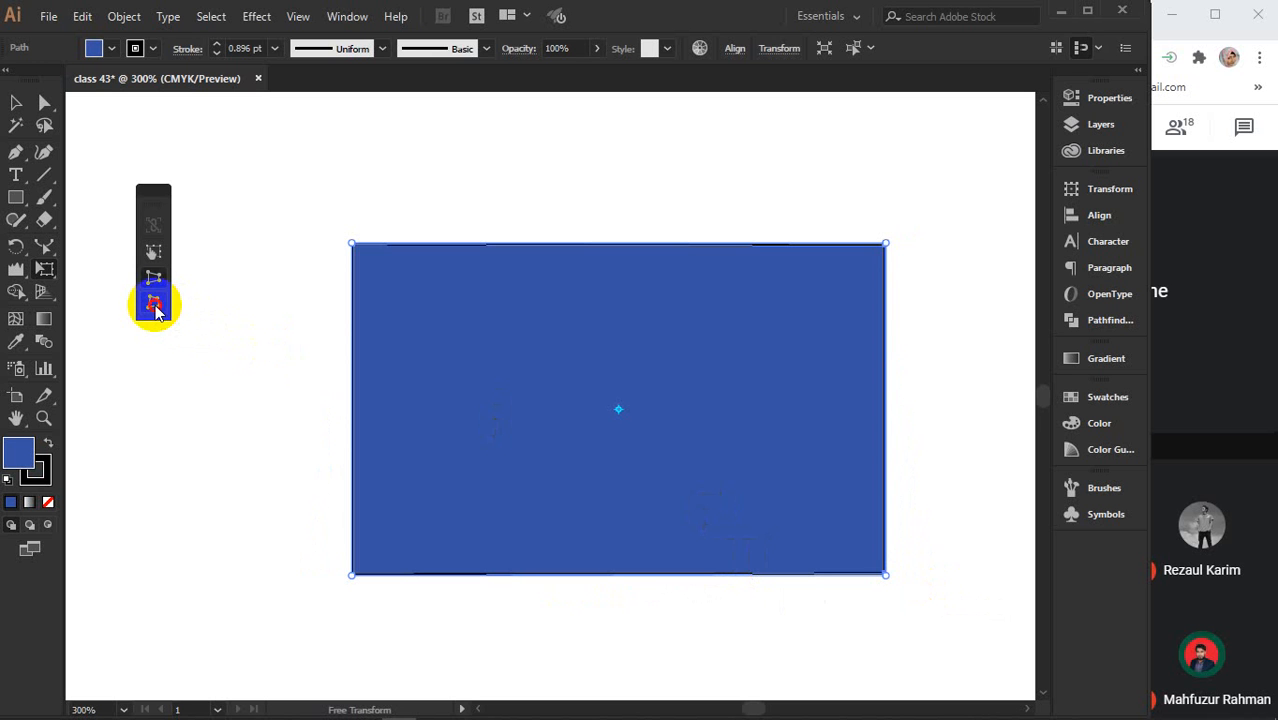
{"action": "left_click", "coordinate": [351, 244]}
{"action": "left_click_drag", "start_coordinate": [351, 244], "coordinate": [307, 177]}
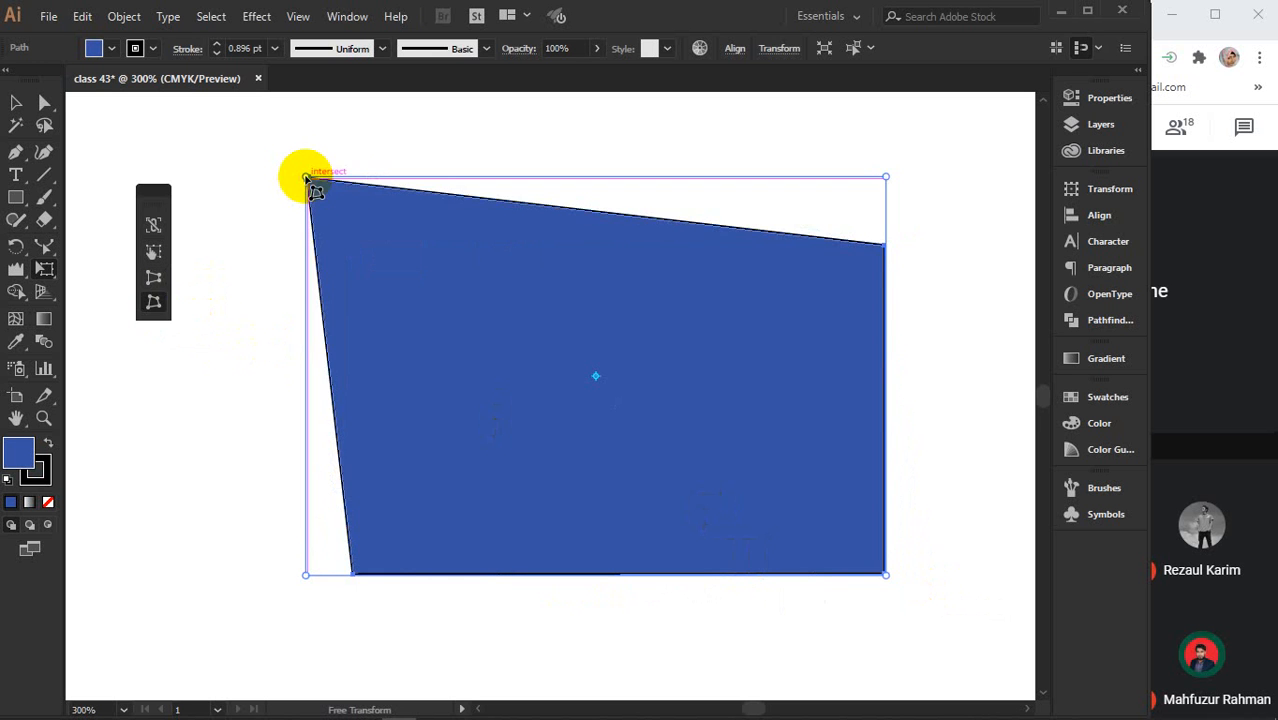
{"action": "left_click_drag", "start_coordinate": [887, 165], "coordinate": [934, 296]}
{"action": "left_click_drag", "start_coordinate": [926, 150], "coordinate": [976, 340]}
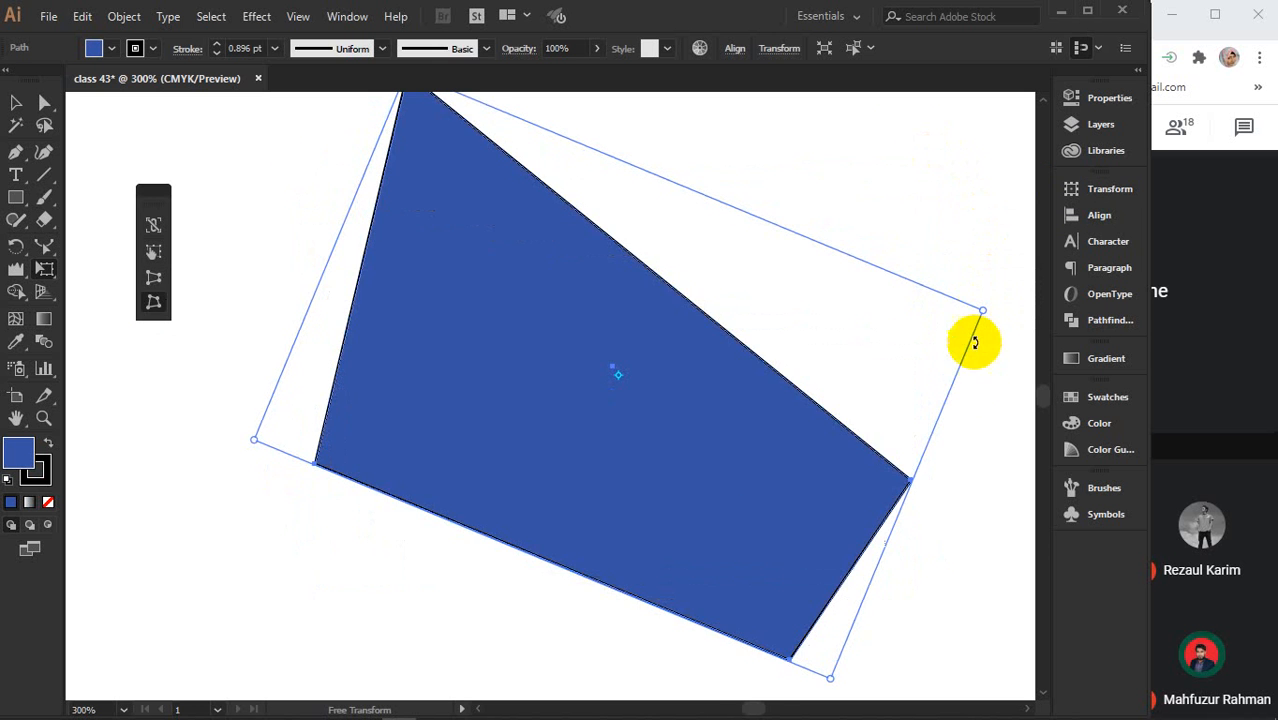
Distort the tilted shape further with Free Distort, pulling its lower corners and upper-right corner inward and rotating it back counterclockwise.
{"action": "left_click_drag", "start_coordinate": [913, 485], "coordinate": [903, 427]}
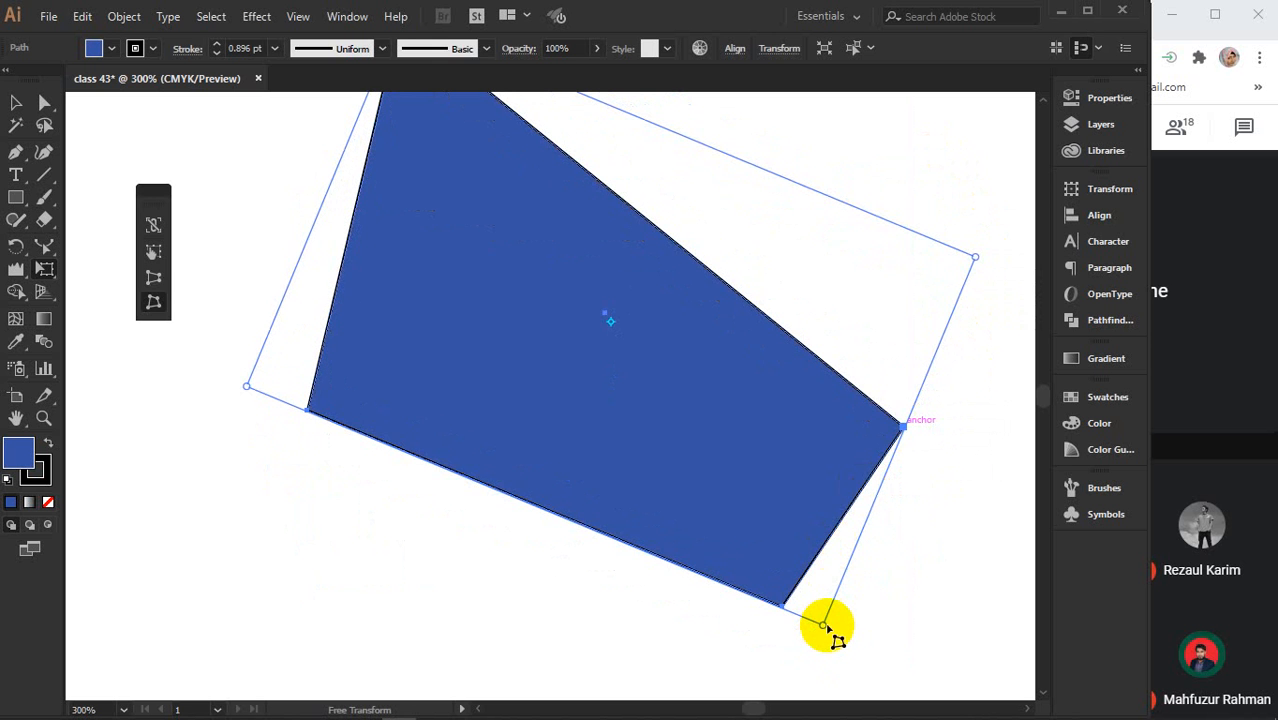
{"action": "left_click_drag", "start_coordinate": [825, 624], "coordinate": [783, 428]}
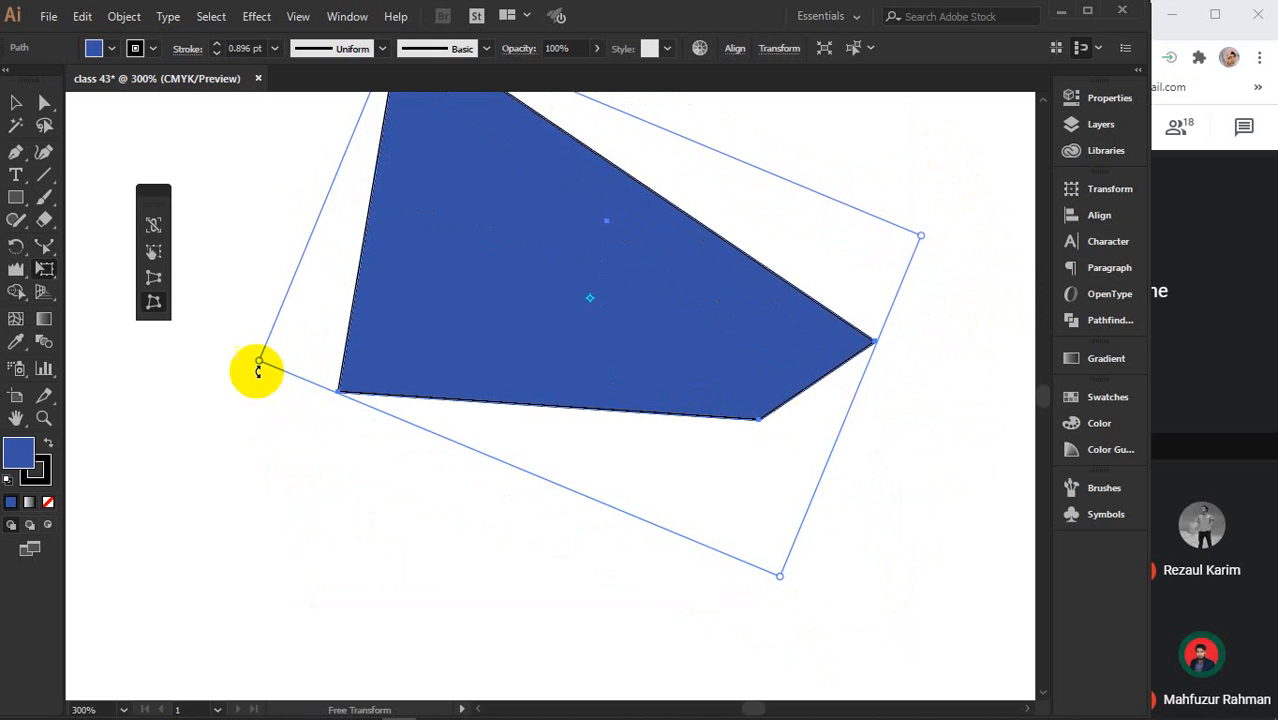
{"action": "left_click_drag", "start_coordinate": [250, 357], "coordinate": [603, 515]}
{"action": "scroll", "coordinate": [842, 280], "scroll_direction": "up", "scroll_amount": 1}
{"action": "scroll", "coordinate": [748, 366], "scroll_direction": "up", "scroll_amount": 2}
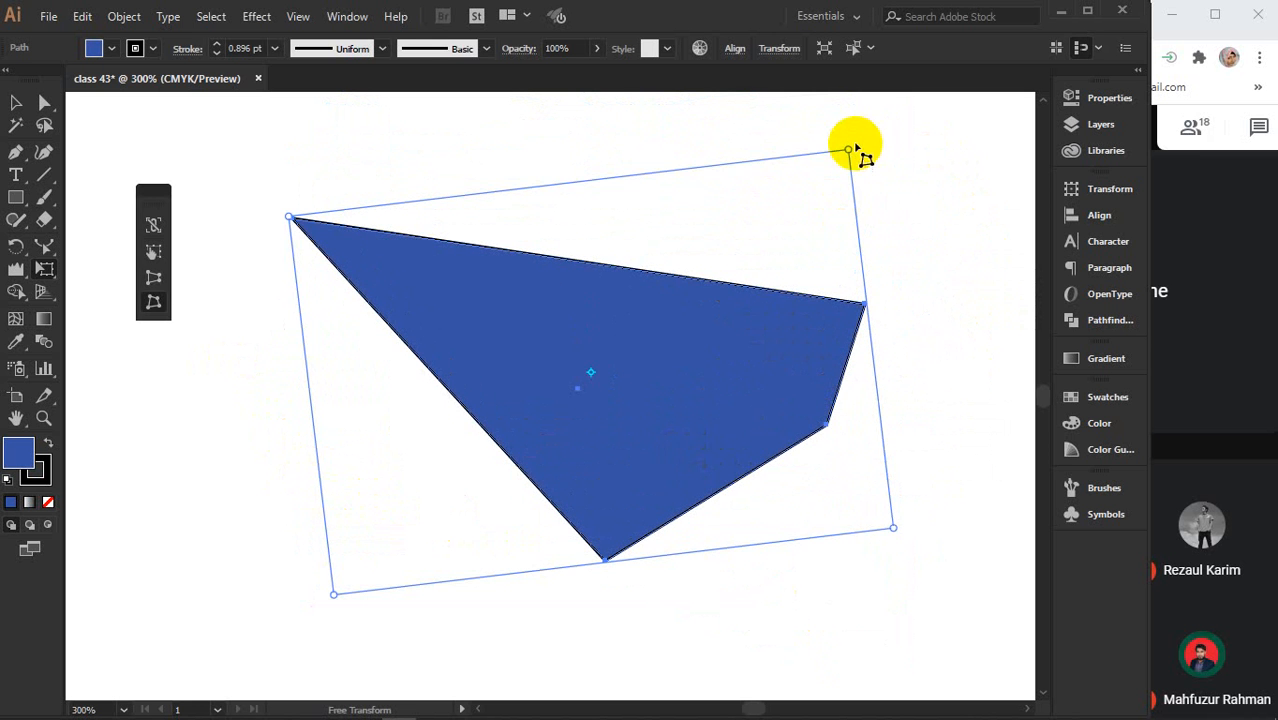
{"action": "left_click_drag", "start_coordinate": [848, 150], "coordinate": [679, 307]}
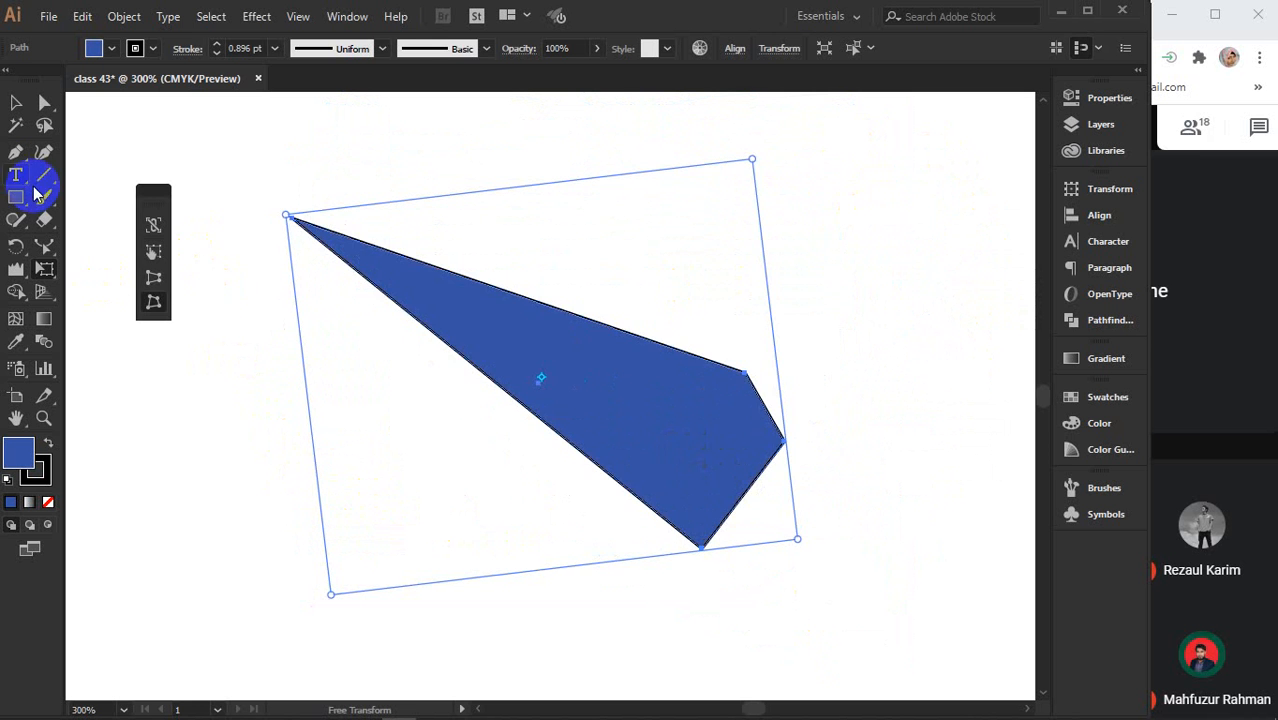
Delete the distorted blue shape from the artboard.
{"action": "left_click", "coordinate": [16, 102]}
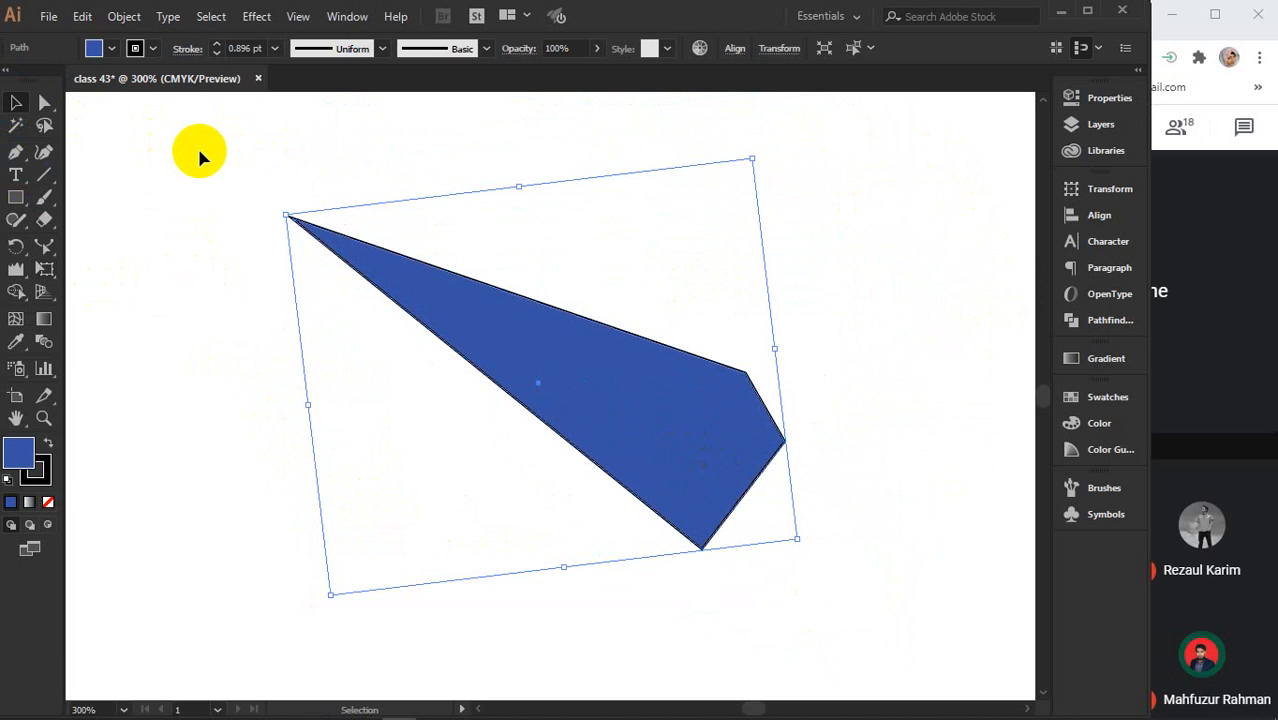
{"action": "key", "text": "Delete"}
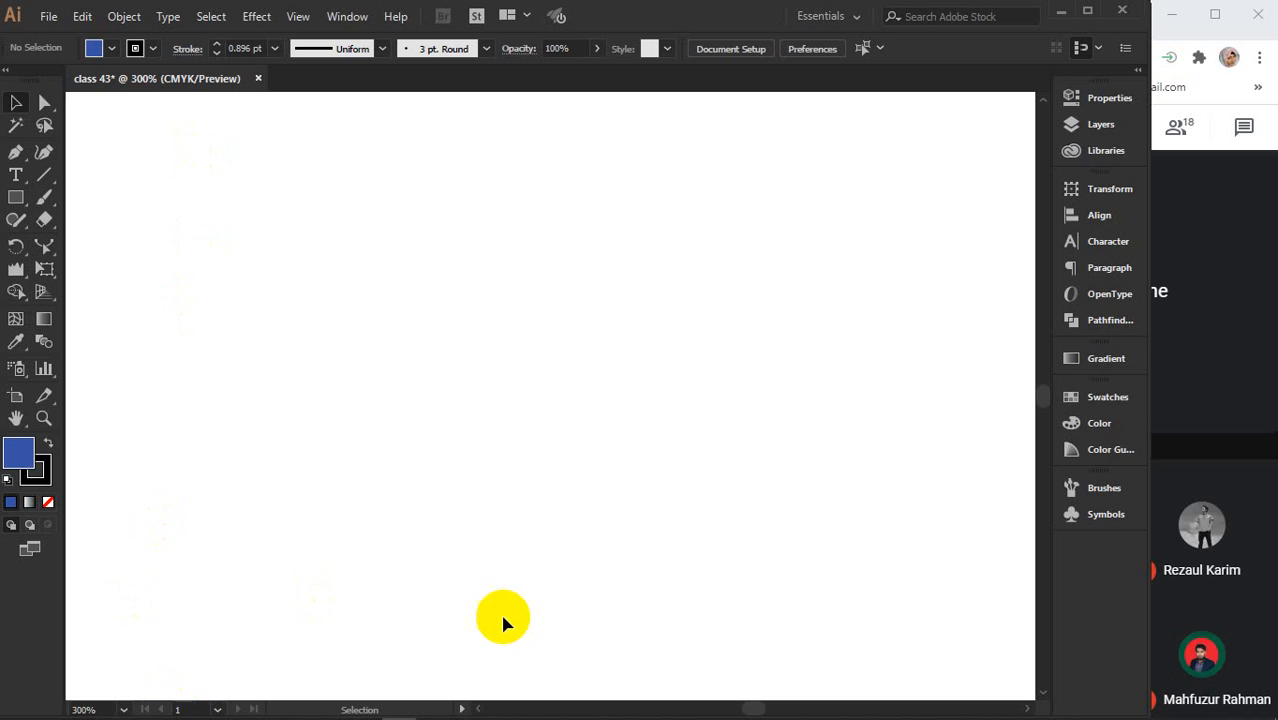
{"action": "mouse_move", "coordinate": [418, 712]}
{"action": "key", "text": "ctrl+minus"}
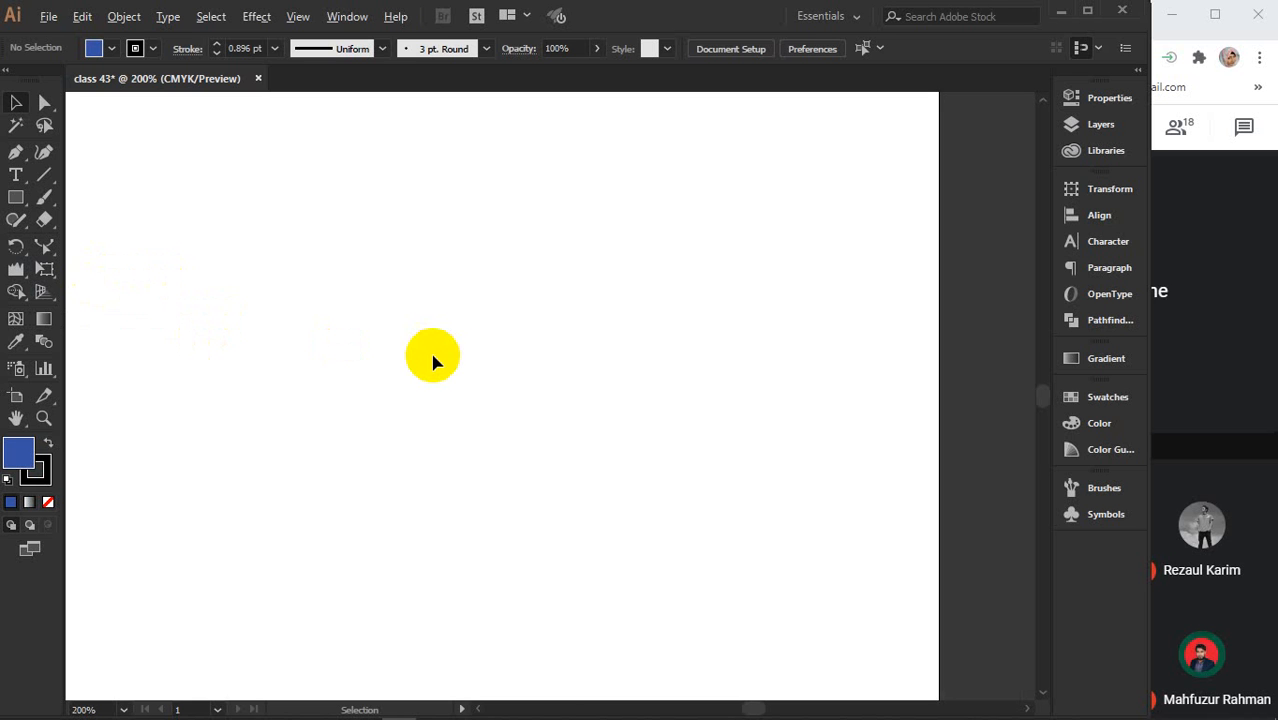
{"action": "key", "text": "ctrl+minus"}
{"action": "left_click_drag", "start_coordinate": [376, 422], "coordinate": [491, 420]}
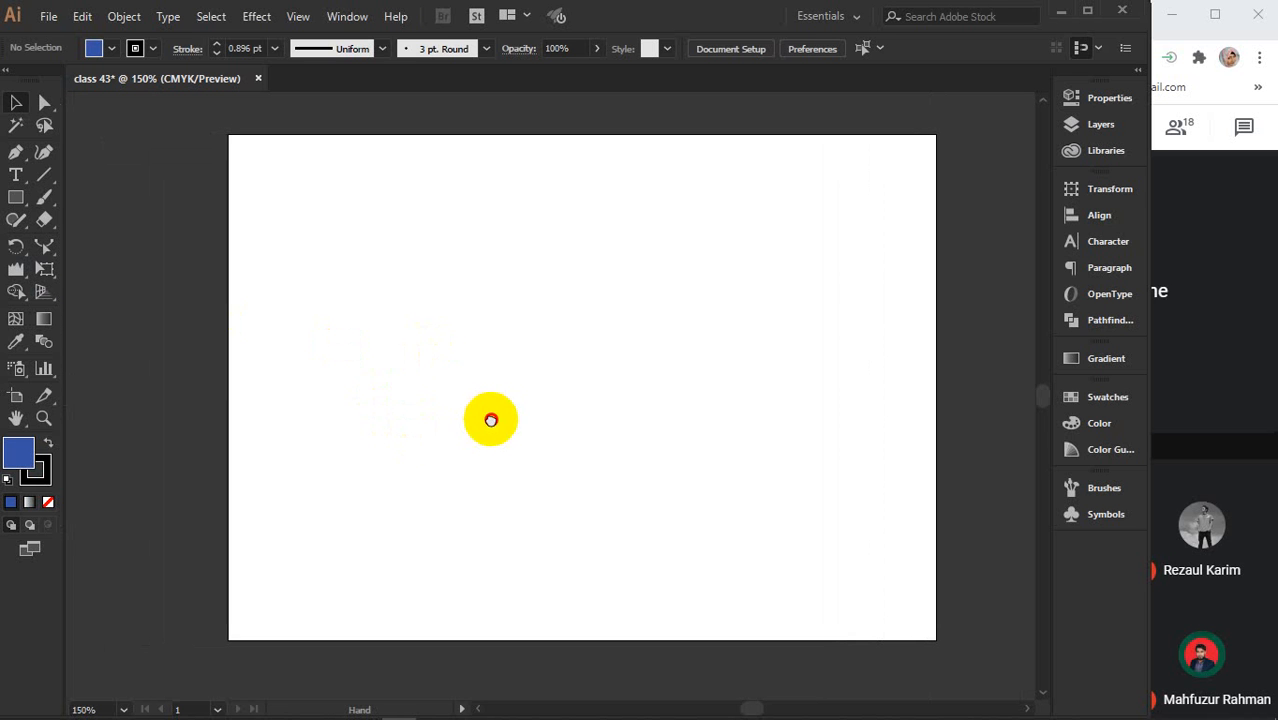
Draw a blue circle, duplicate it twice into an overlapping triangular cluster, and move the cluster toward the artboard's center.
{"action": "left_click", "coordinate": [16, 197]}
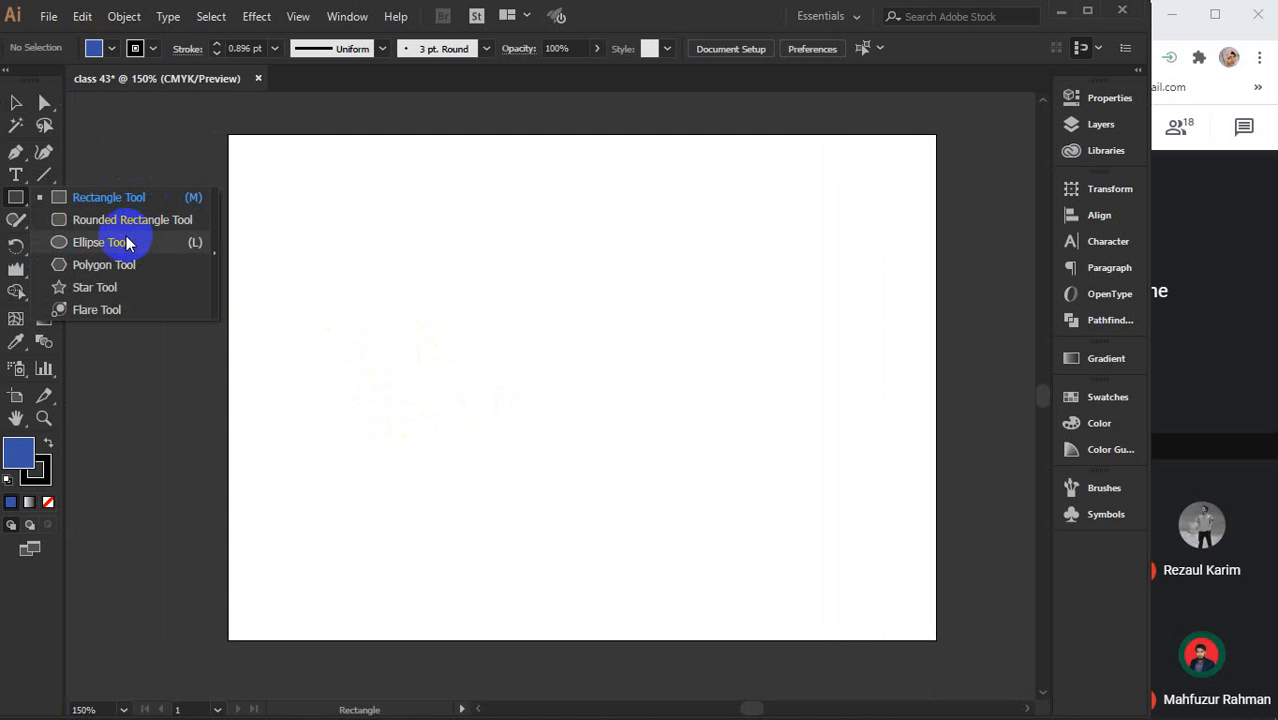
{"action": "left_click", "coordinate": [120, 242]}
{"action": "left_click_drag", "start_coordinate": [341, 241], "coordinate": [544, 443]}
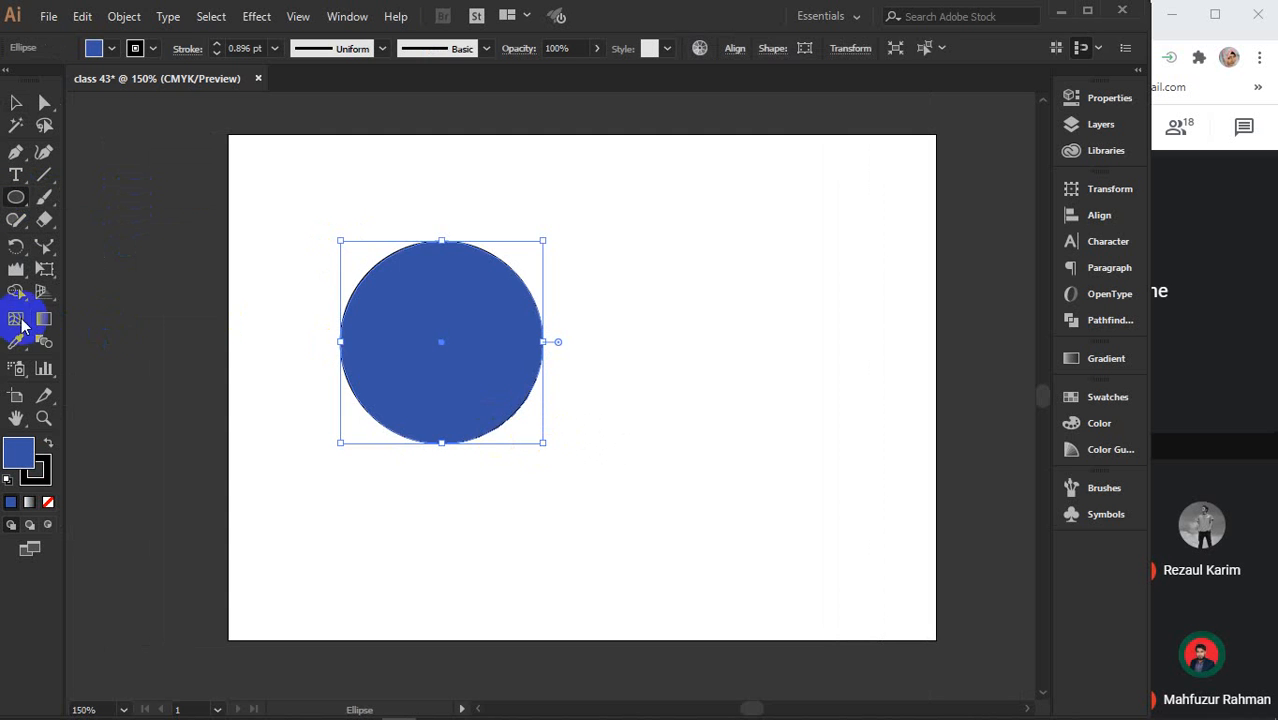
{"action": "left_click", "coordinate": [16, 103]}
{"action": "left_click_drag", "start_coordinate": [479, 388], "coordinate": [543, 487]}
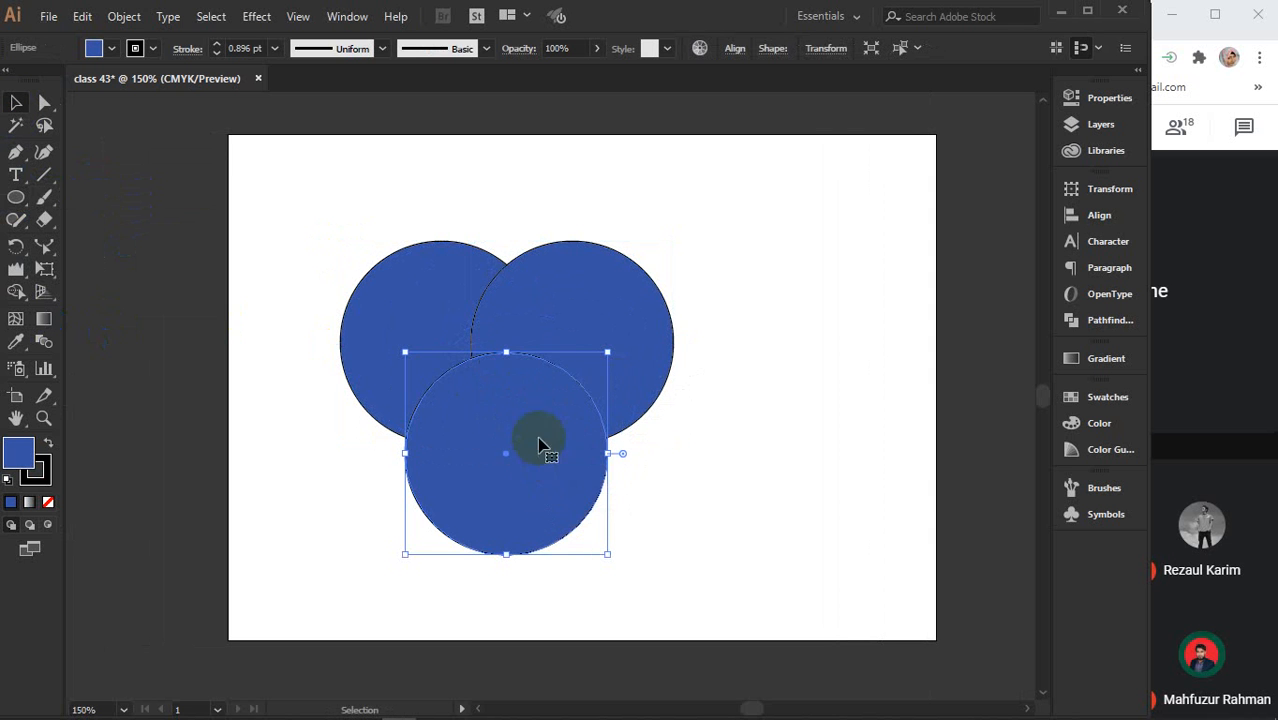
{"action": "left_click_drag", "start_coordinate": [340, 205], "coordinate": [722, 510]}
{"action": "left_click_drag", "start_coordinate": [552, 438], "coordinate": [618, 430]}
{"action": "left_click", "coordinate": [815, 340]}
Fill the upper-left circle with red and the upper-right circle with dark green from the swatches.
{"action": "left_click", "coordinate": [457, 308]}
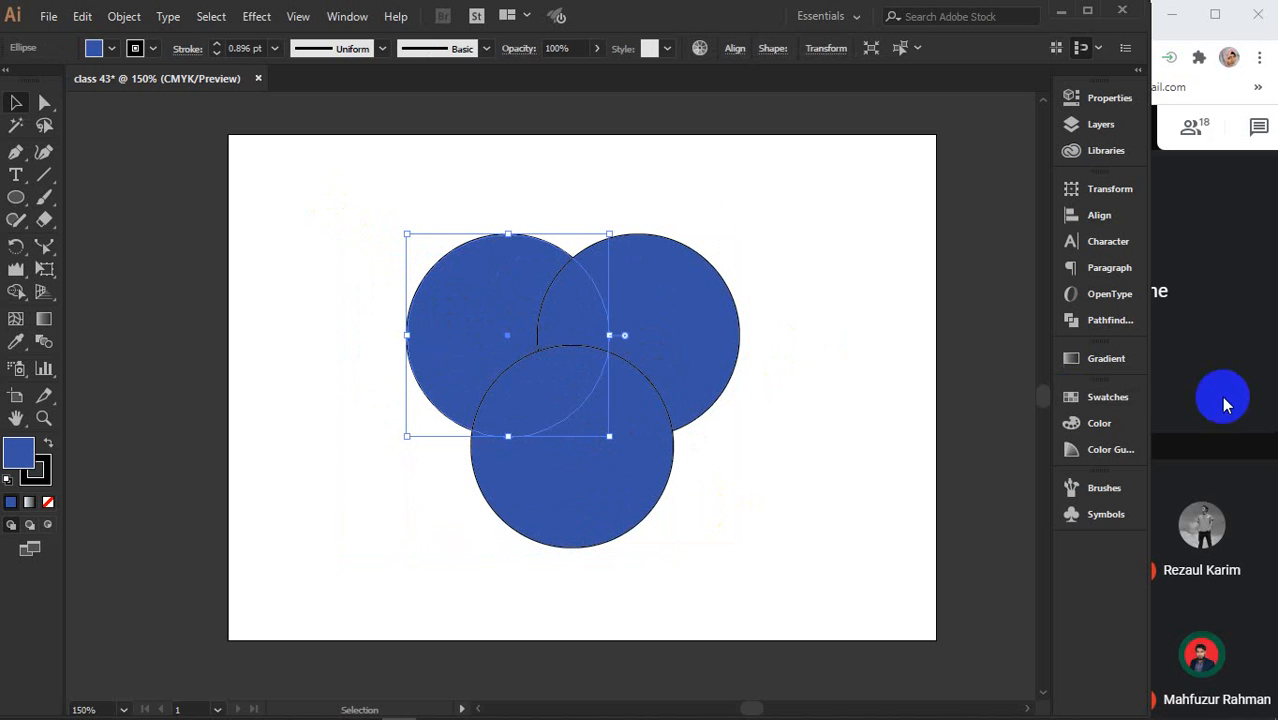
{"action": "left_click", "coordinate": [1106, 397]}
{"action": "left_click", "coordinate": [889, 455]}
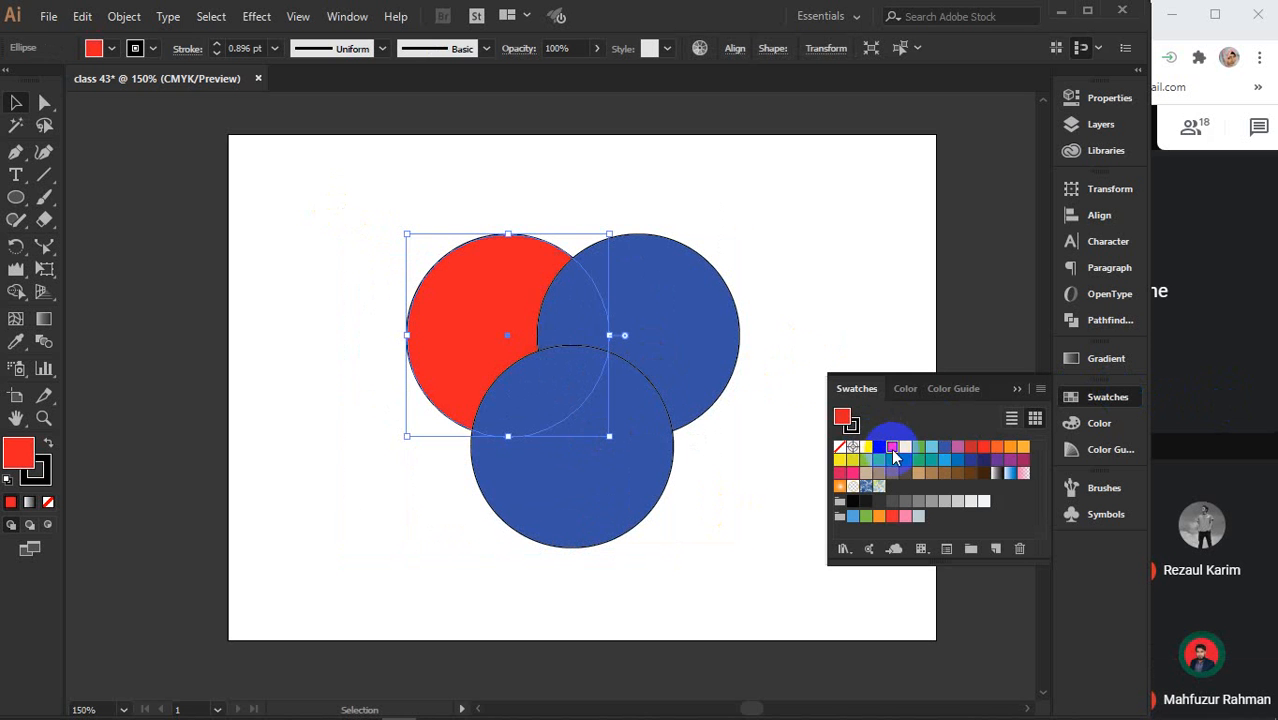
{"action": "left_click", "coordinate": [705, 309]}
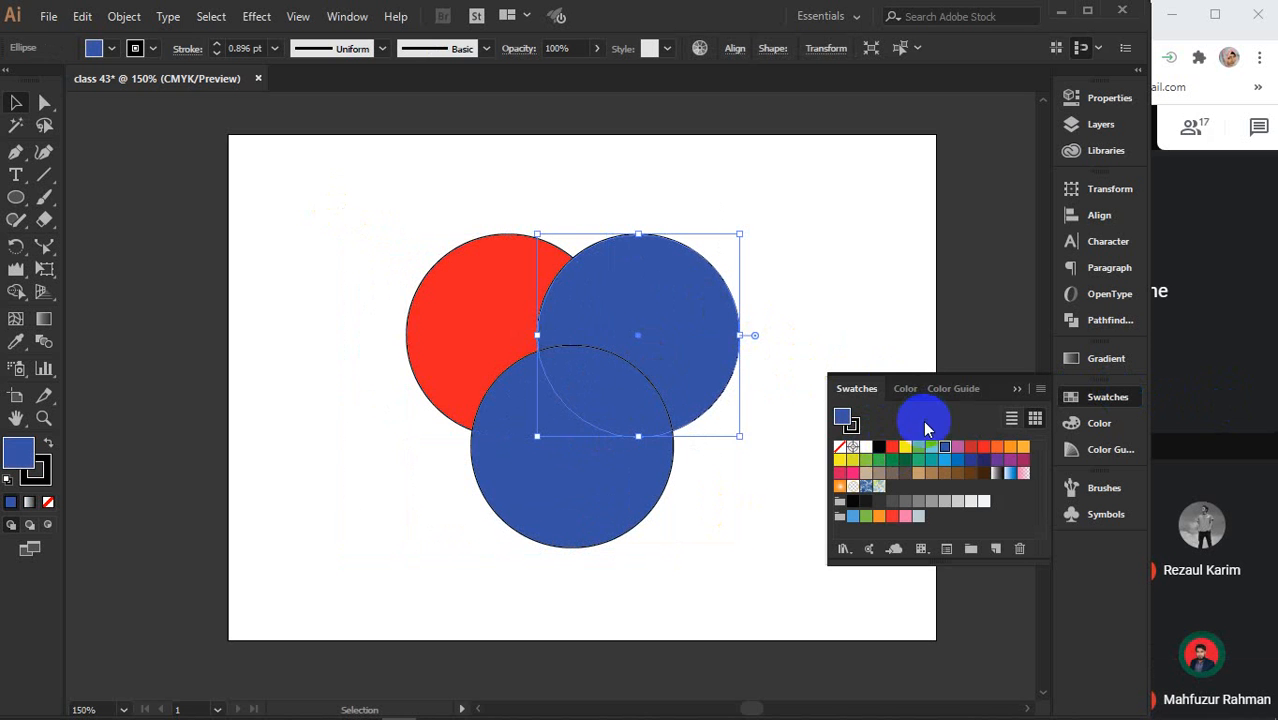
{"action": "left_click", "coordinate": [890, 460]}
Fill the lower circle with a medium blue swatch, collapse the swatches and deselect everything.
{"action": "left_click", "coordinate": [602, 503]}
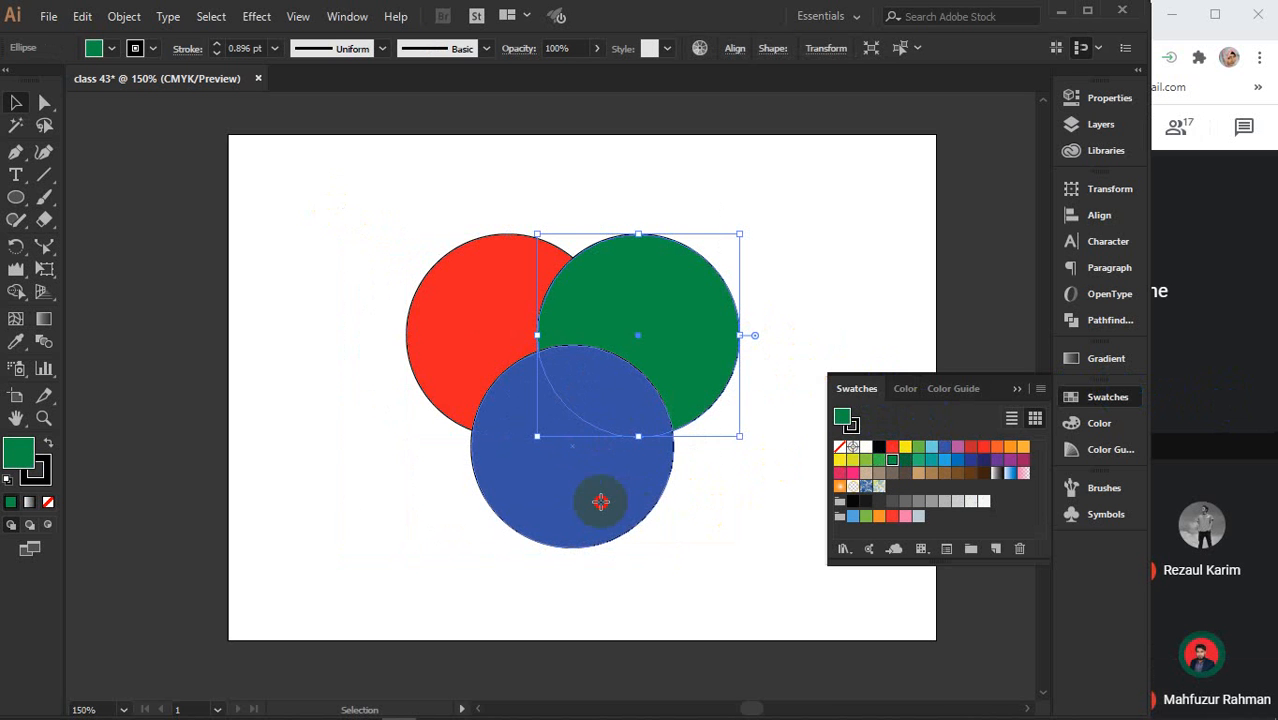
{"action": "left_click", "coordinate": [985, 461]}
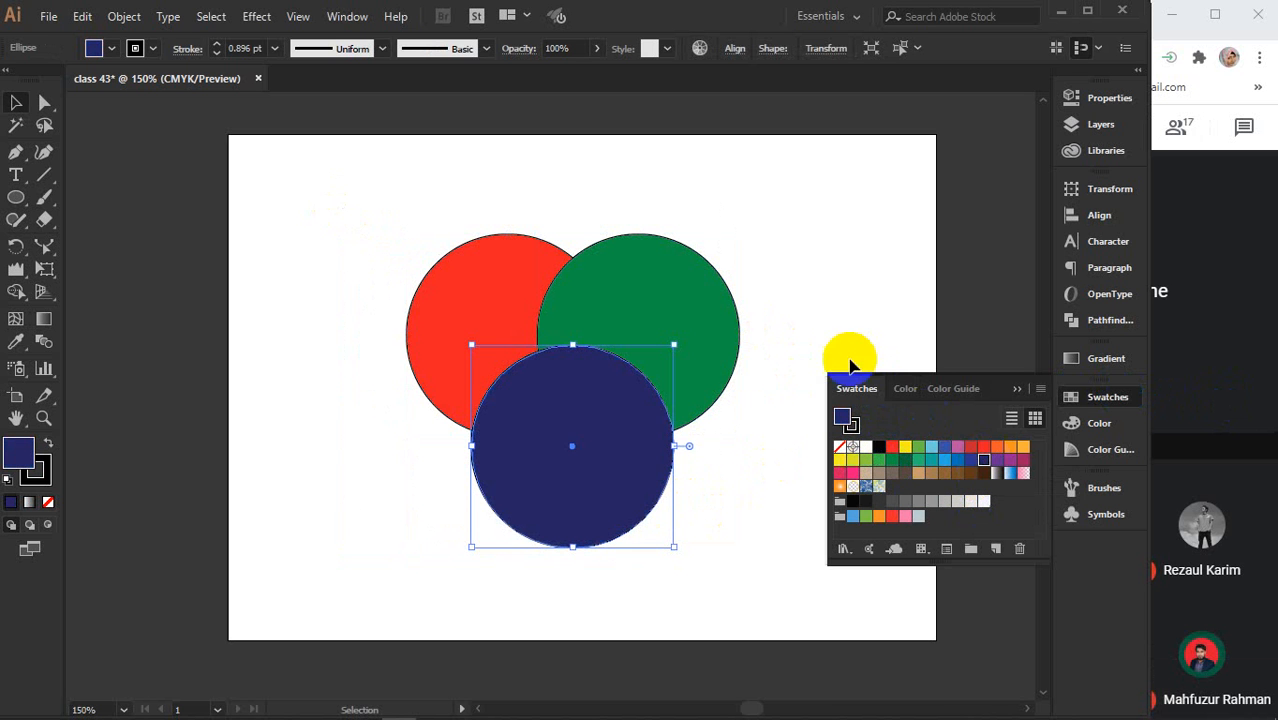
{"action": "left_click", "coordinate": [779, 230]}
{"action": "left_click", "coordinate": [581, 458]}
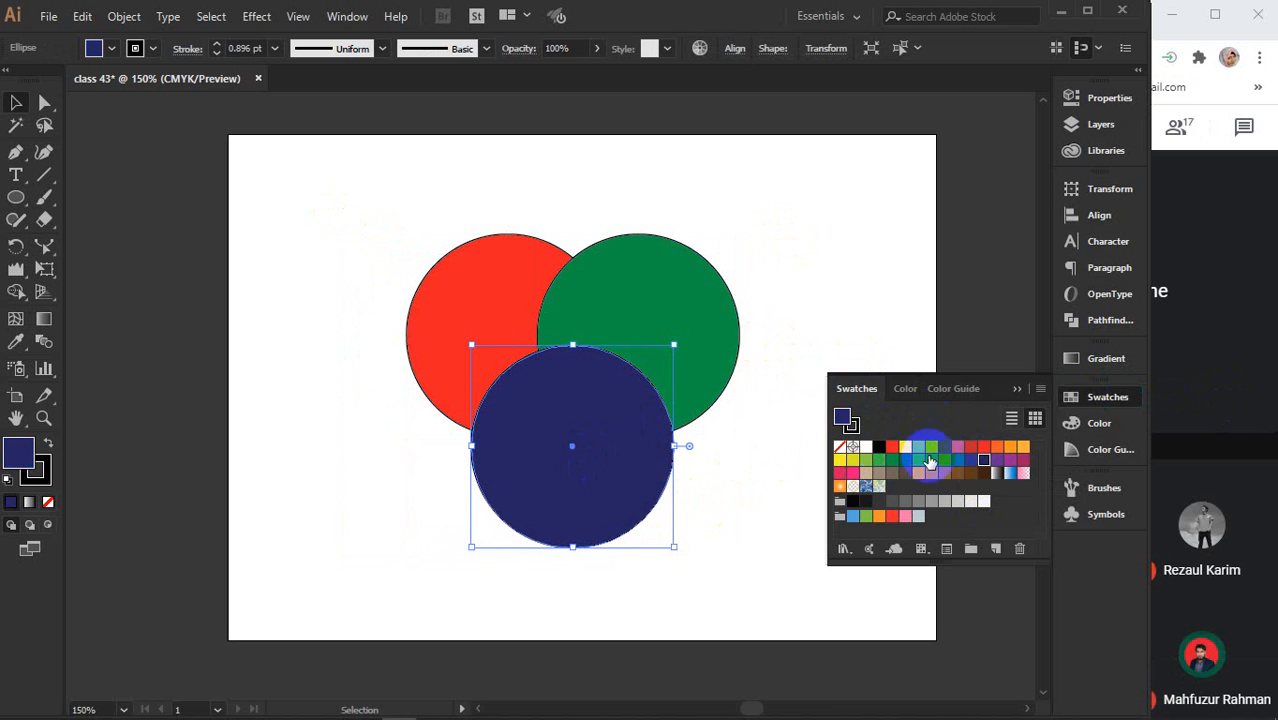
{"action": "left_click", "coordinate": [960, 460]}
{"action": "left_click", "coordinate": [1017, 389]}
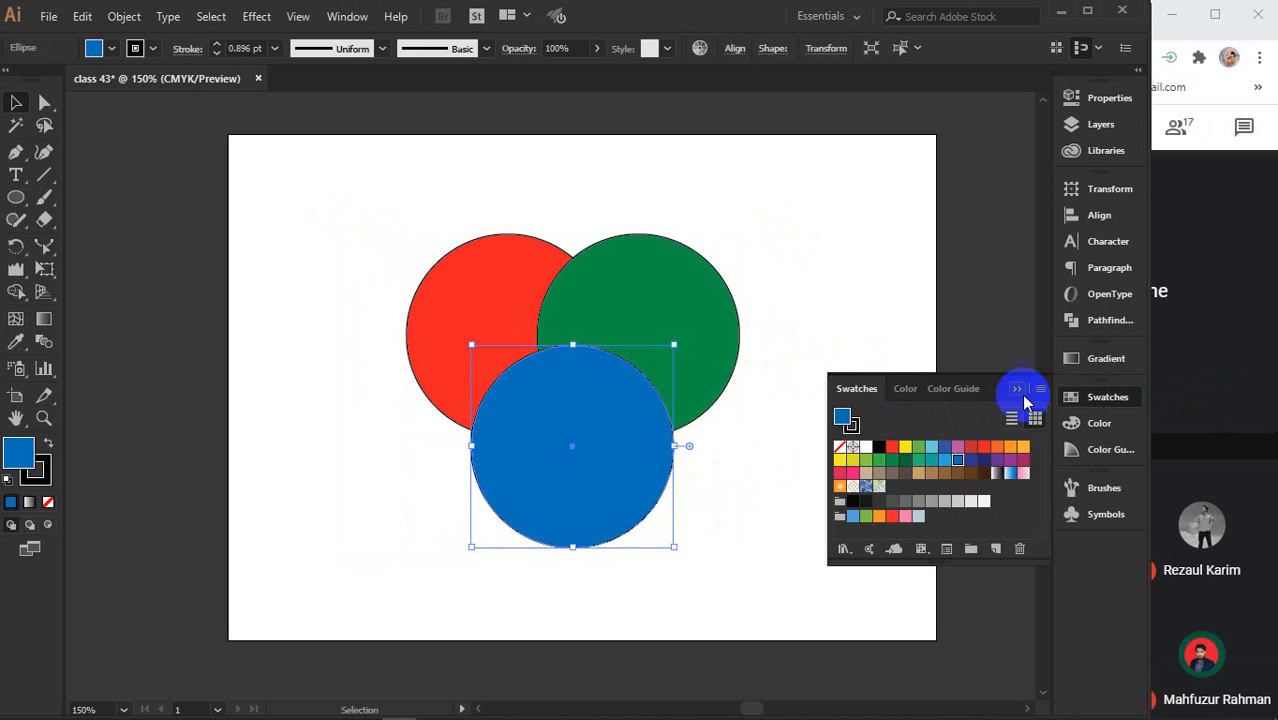
{"action": "left_click", "coordinate": [845, 302]}
Show the Pathfinder panel for combining the three circles.
{"action": "scroll", "coordinate": [595, 414], "scroll_direction": "up", "scroll_amount": 2}
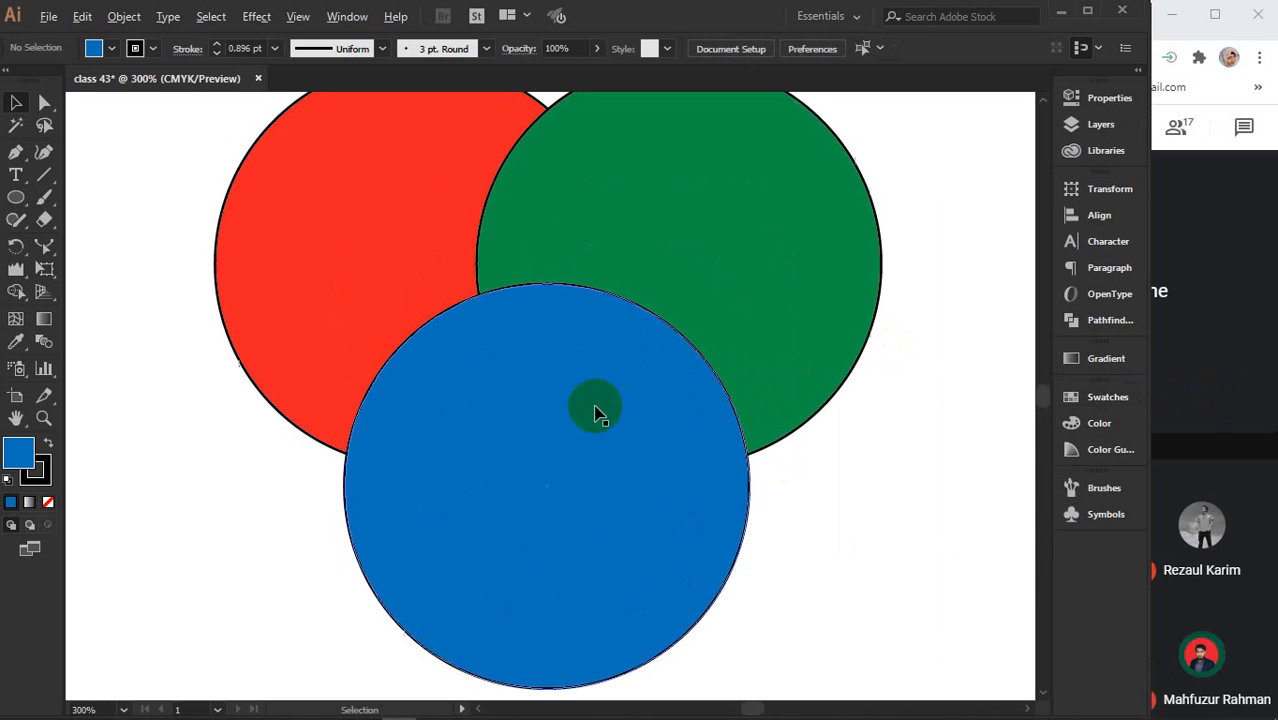
{"action": "scroll", "coordinate": [595, 414], "scroll_direction": "down", "scroll_amount": 1}
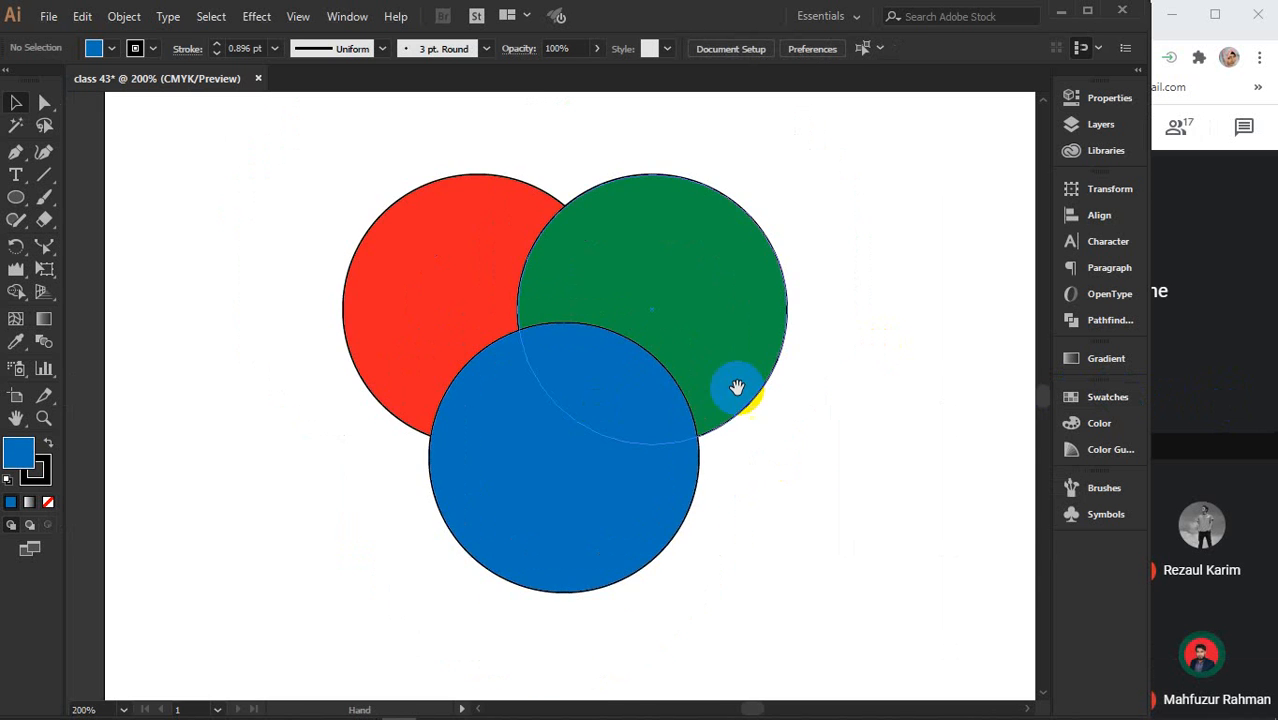
{"action": "left_click_drag", "start_coordinate": [735, 385], "coordinate": [718, 407]}
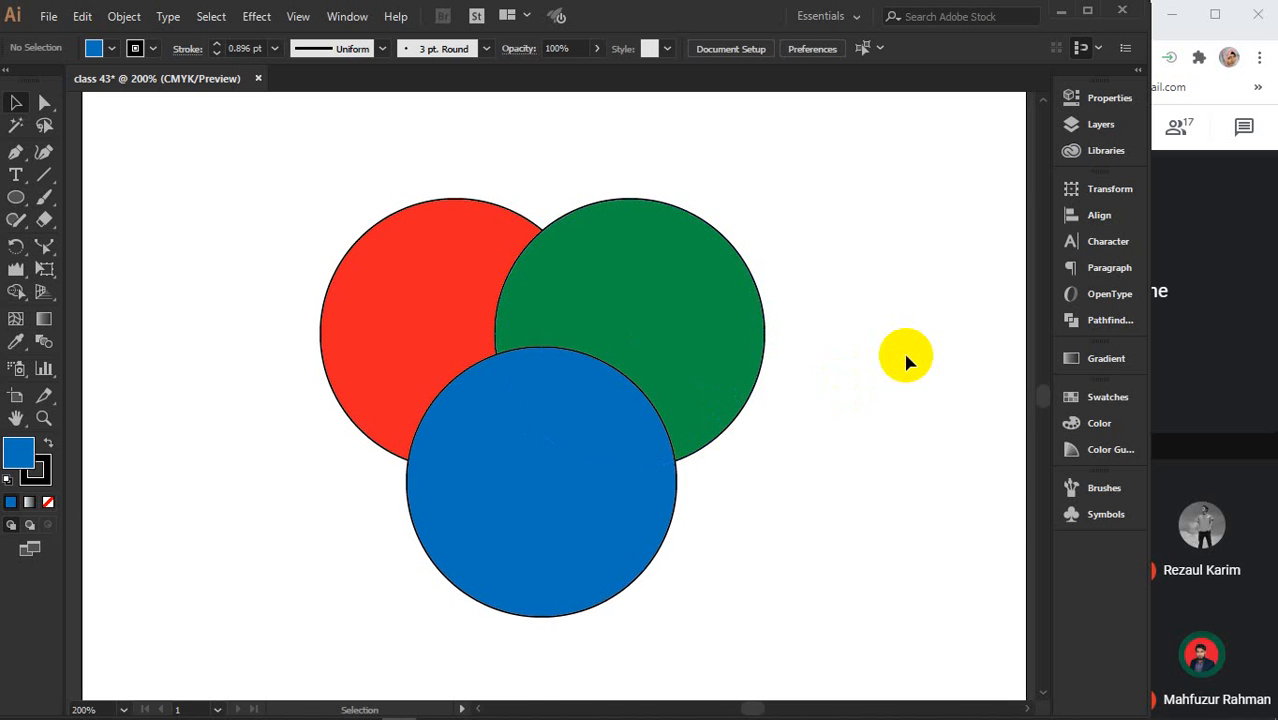
{"action": "left_click", "coordinate": [326, 22]}
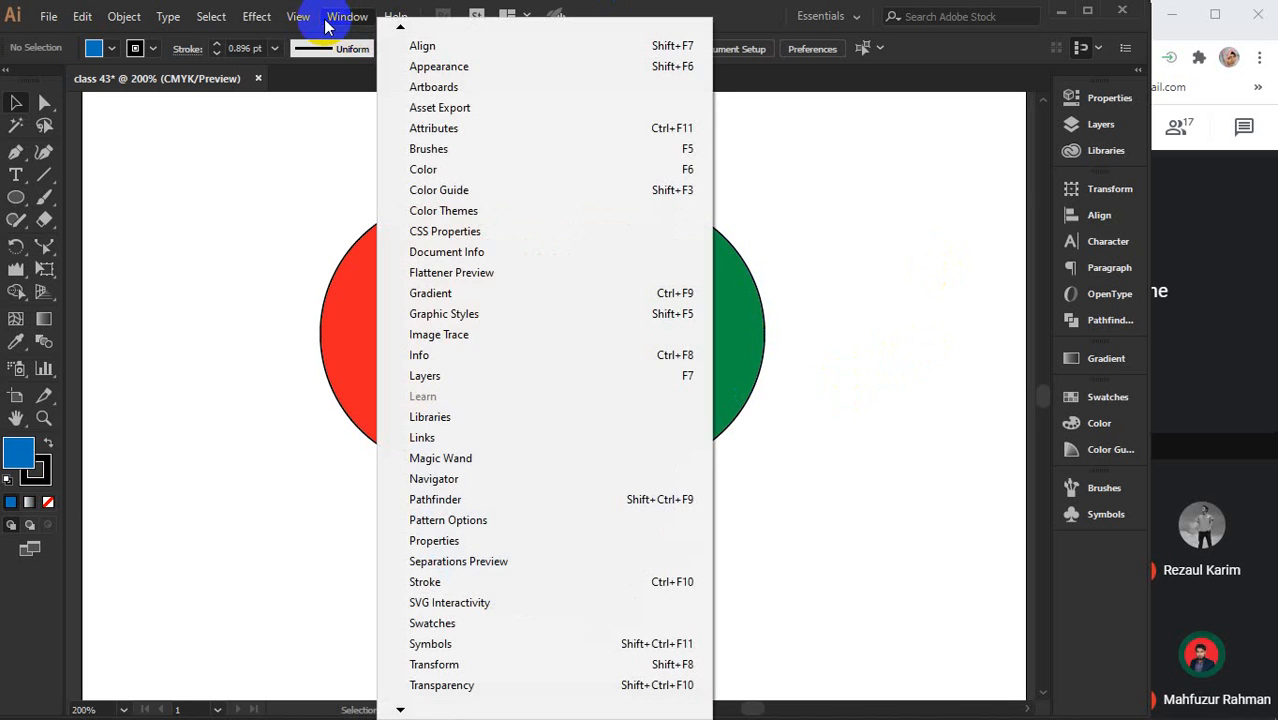
{"action": "left_click", "coordinate": [424, 499]}
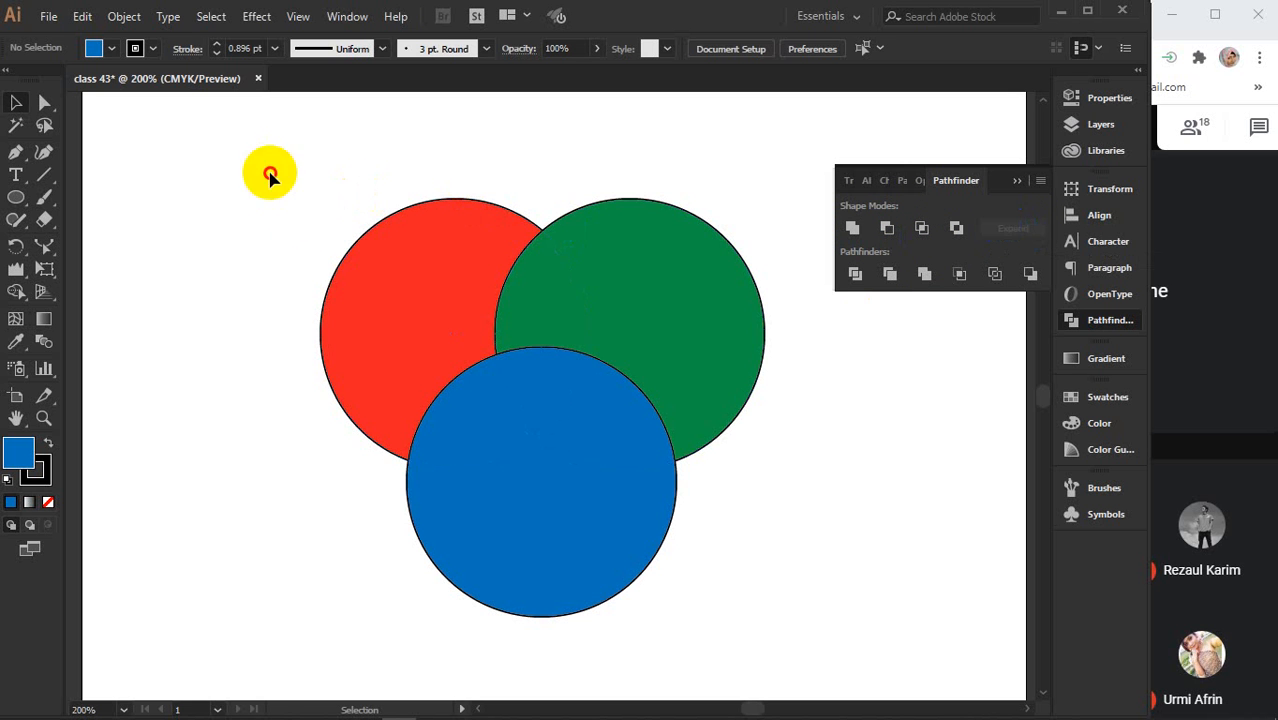
Try uniting all three circles as a compound shape and expanding it to one path, and undo both operations.
{"action": "left_click_drag", "start_coordinate": [268, 171], "coordinate": [753, 556]}
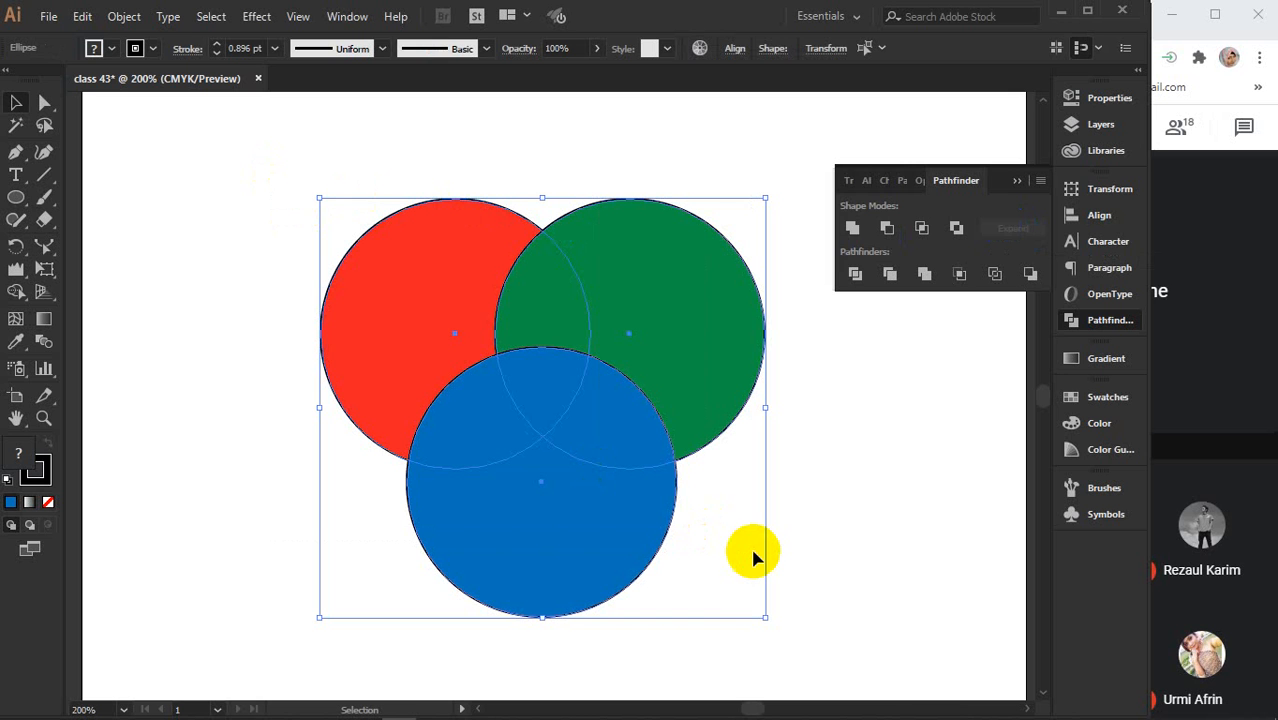
{"action": "left_click", "coordinate": [852, 229]}
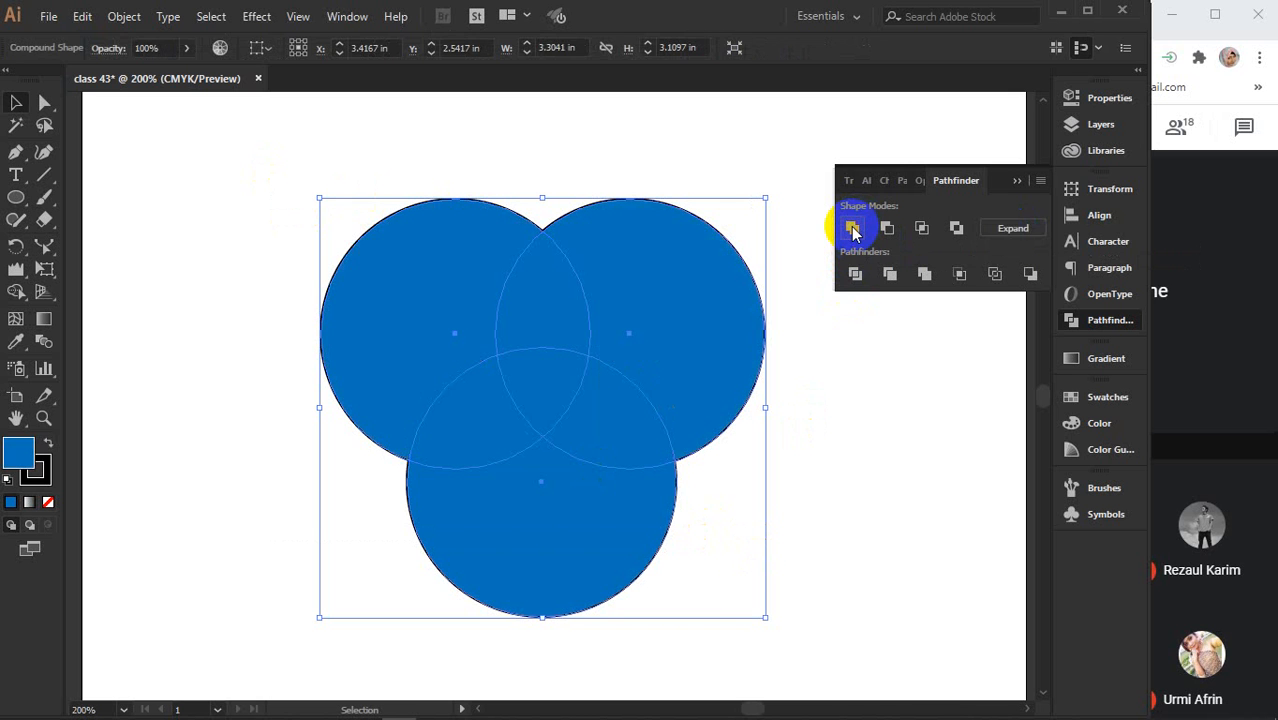
{"action": "left_click", "coordinate": [1020, 228]}
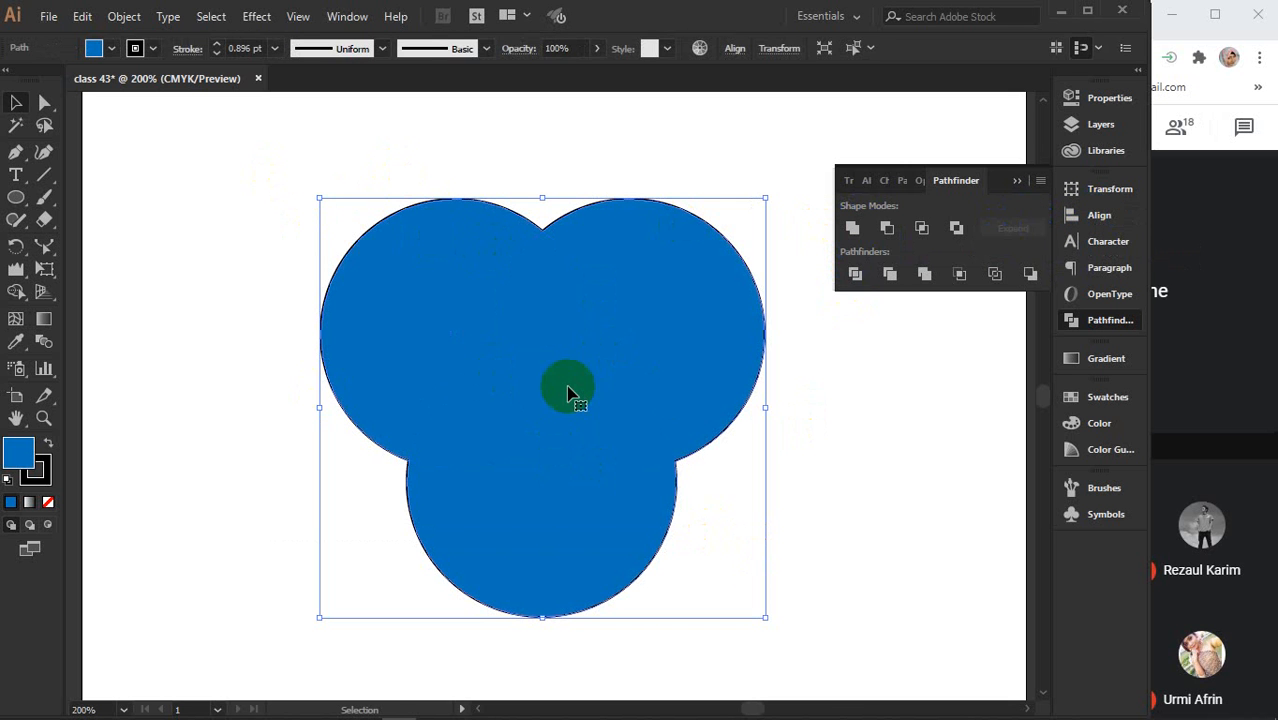
{"action": "key", "text": "ctrl+z"}
{"action": "key", "text": "ctrl+z"}
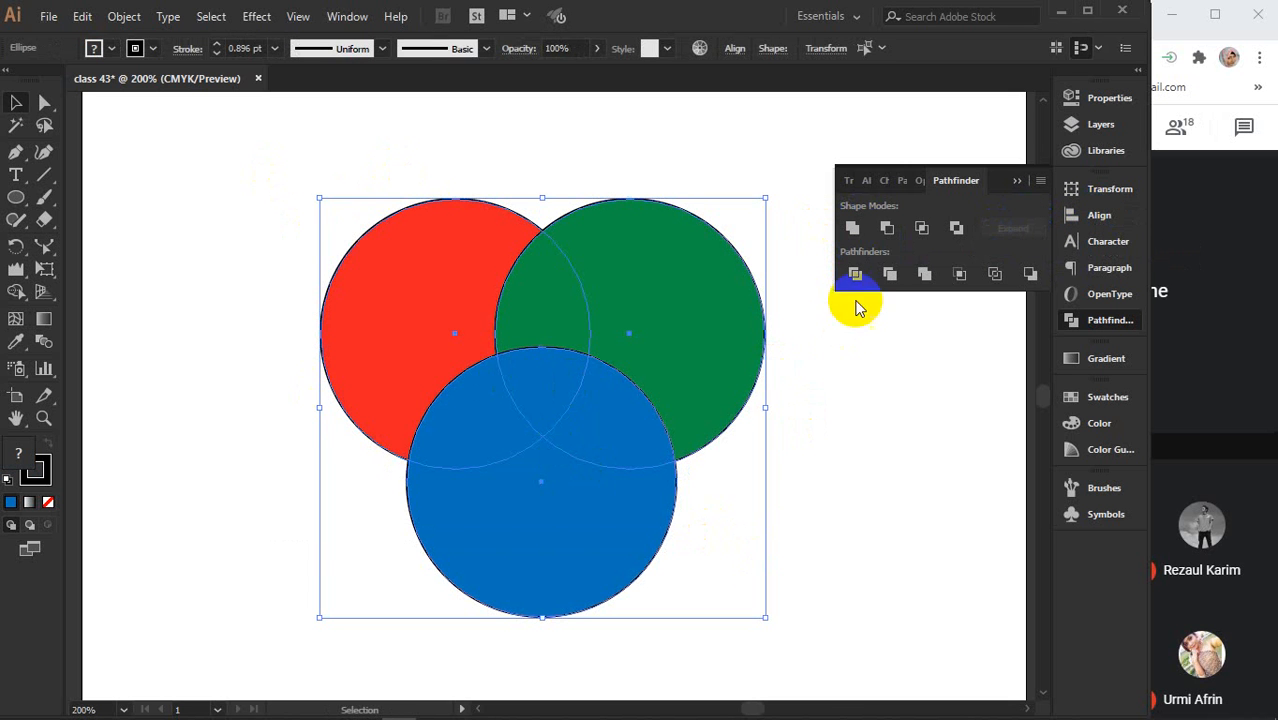
Unite the three selected circles directly into one shape, and undo the merge.
{"action": "left_click", "coordinate": [852, 228]}
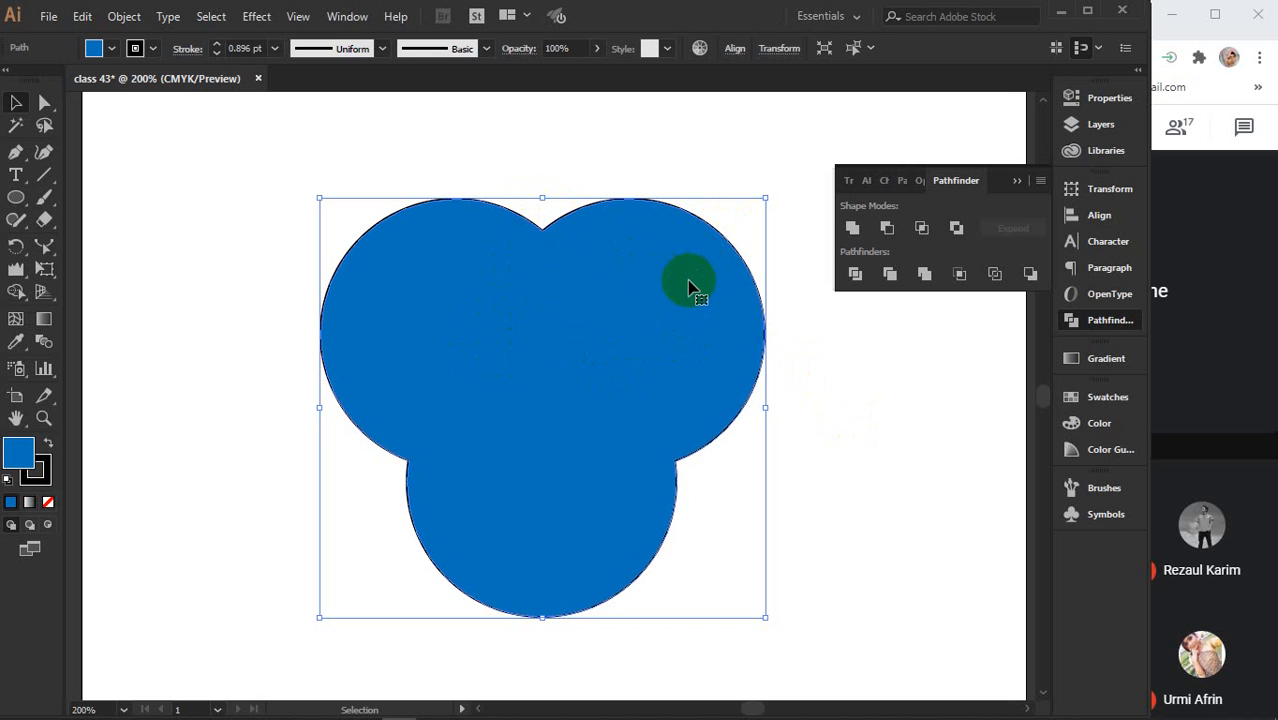
{"action": "key", "text": "ctrl+z"}
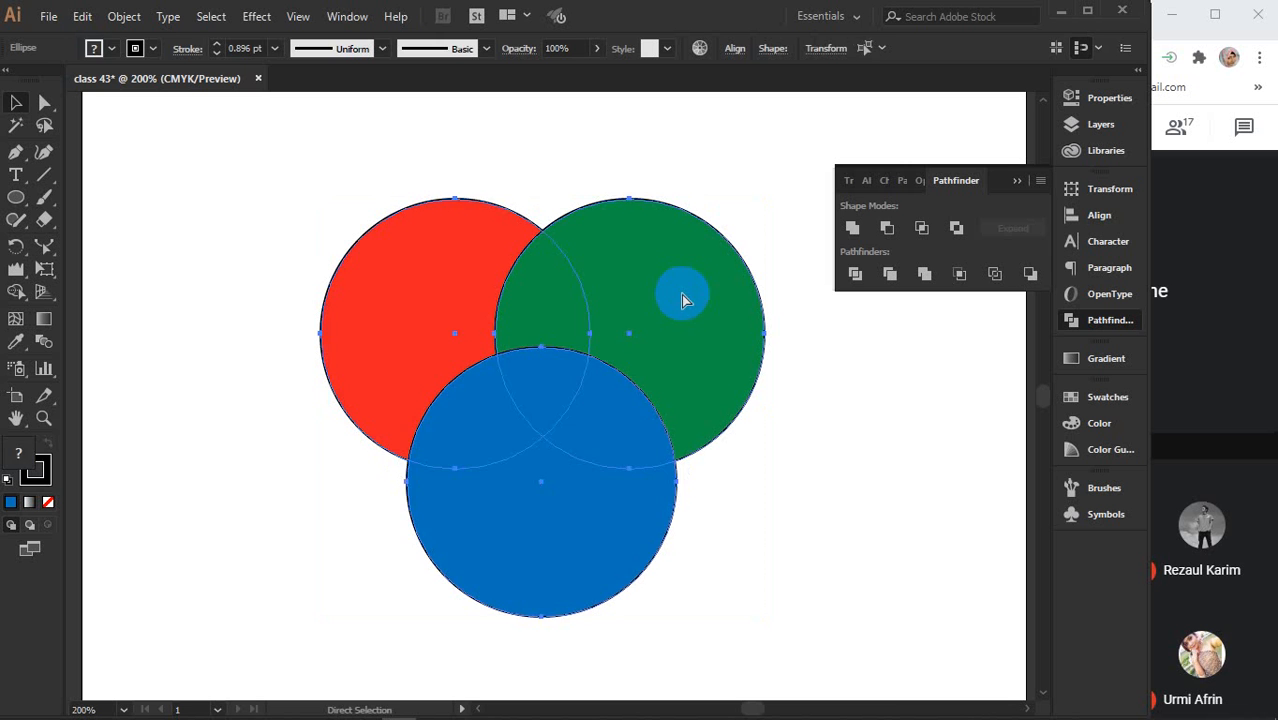
{"action": "key", "text": "ctrl+z"}
{"action": "key", "text": "ctrl+z"}
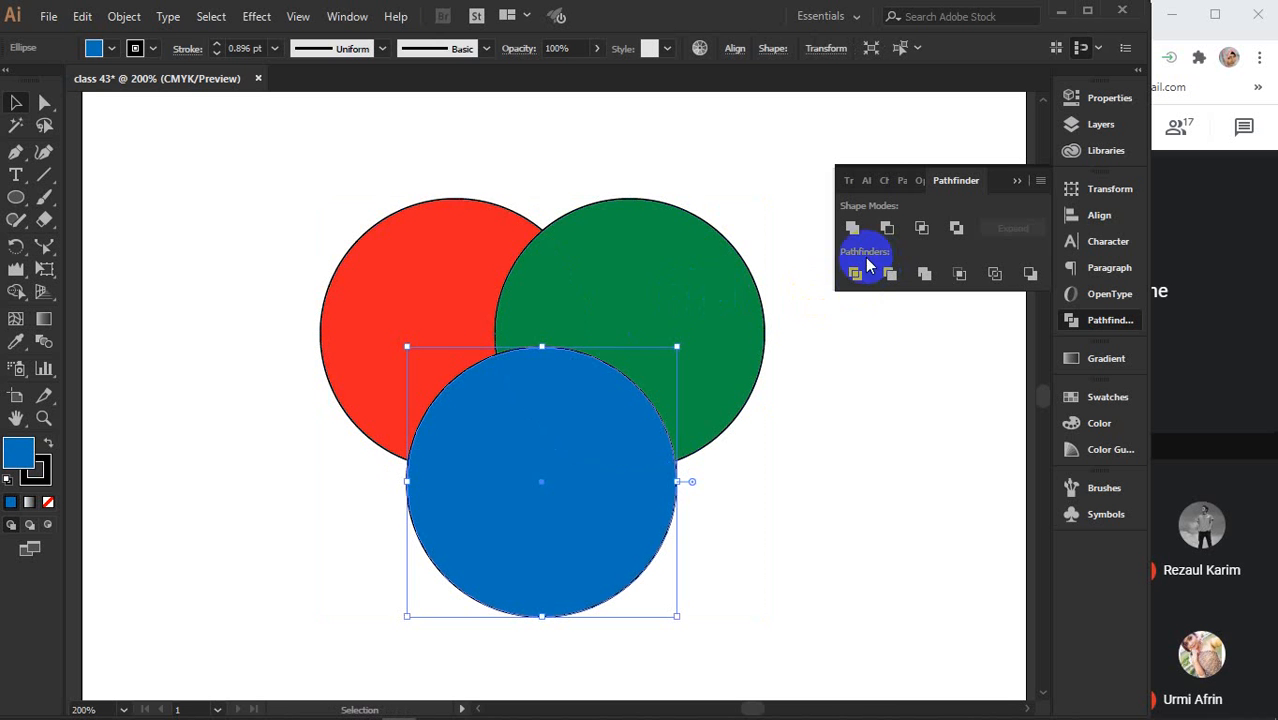
Select all three circles and combine them into an editable compound shape with the Unite shape mode.
{"action": "left_click_drag", "start_coordinate": [374, 160], "coordinate": [760, 436]}
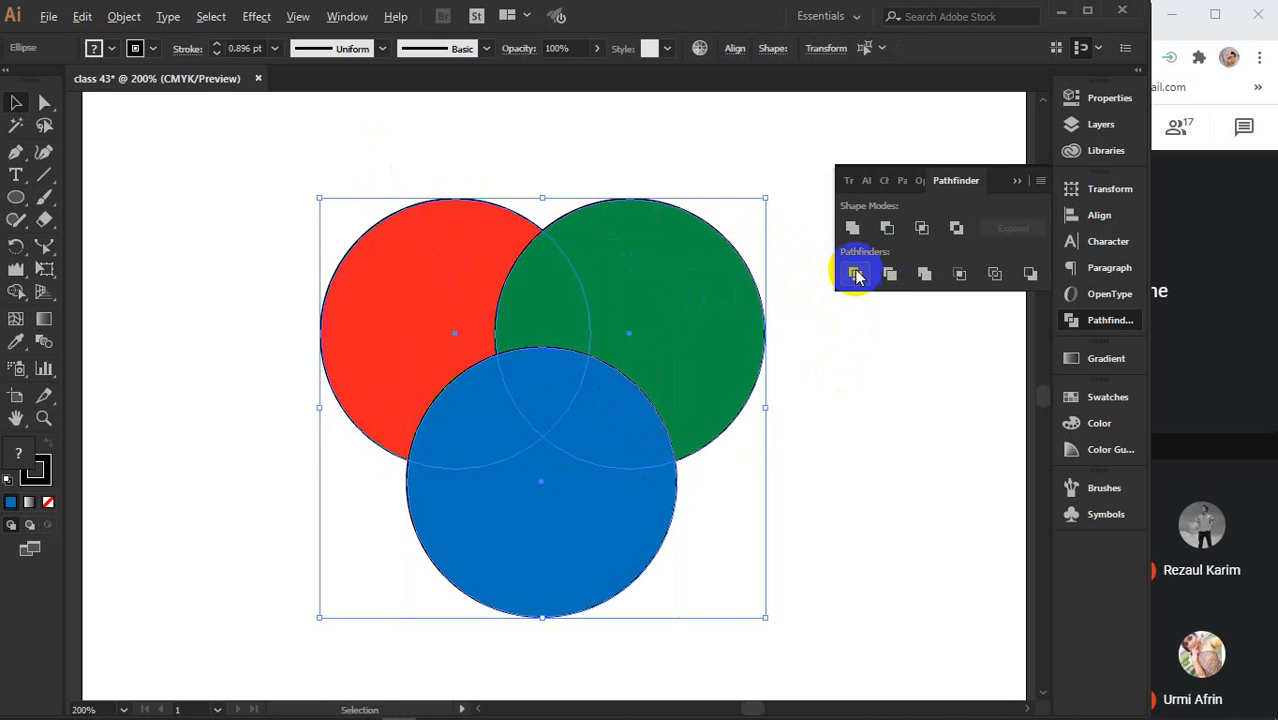
{"action": "left_click", "coordinate": [849, 229], "text": "alt"}
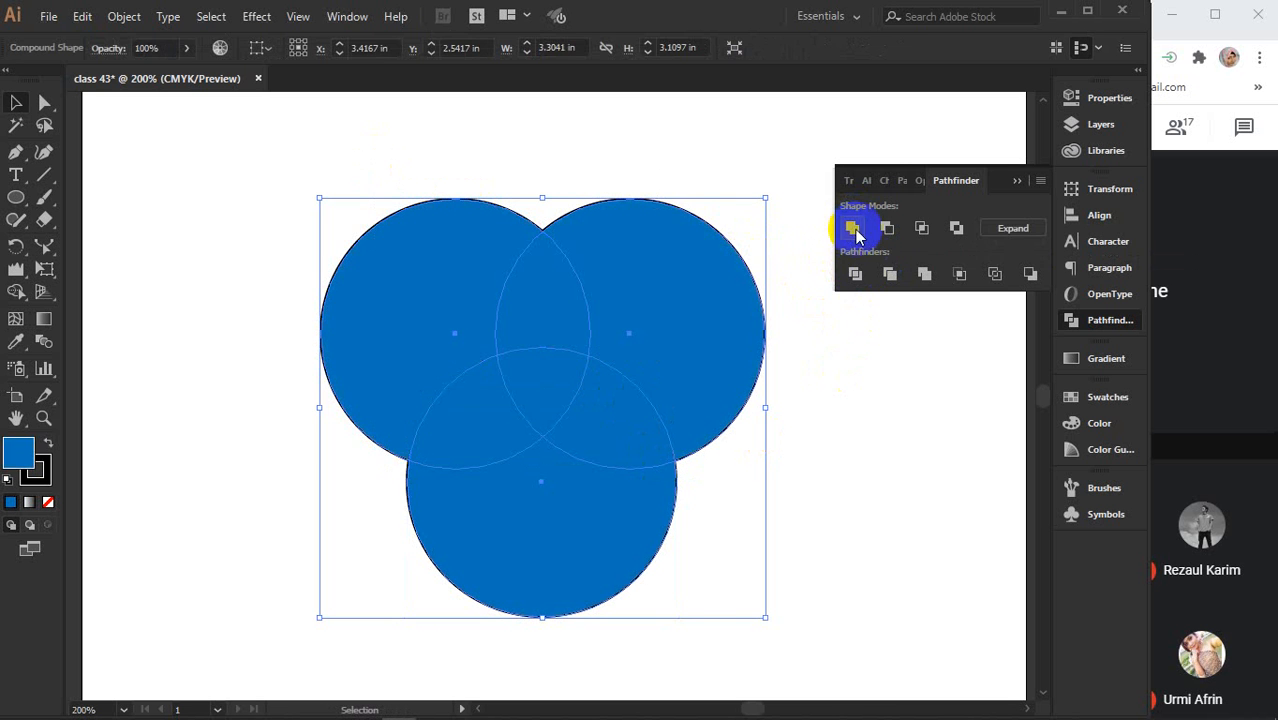
Expand the united compound shape into a single path, and undo both the expansion and the union.
{"action": "left_click", "coordinate": [1000, 228]}
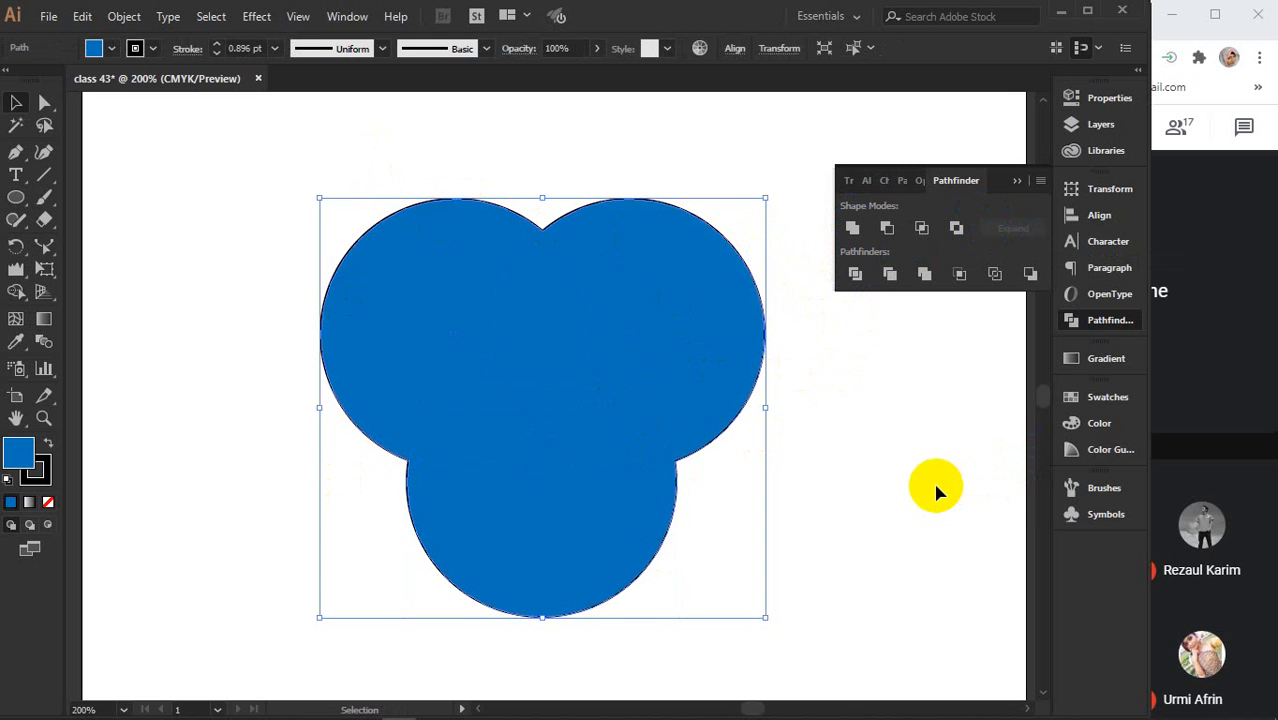
{"action": "key", "text": "ctrl+z"}
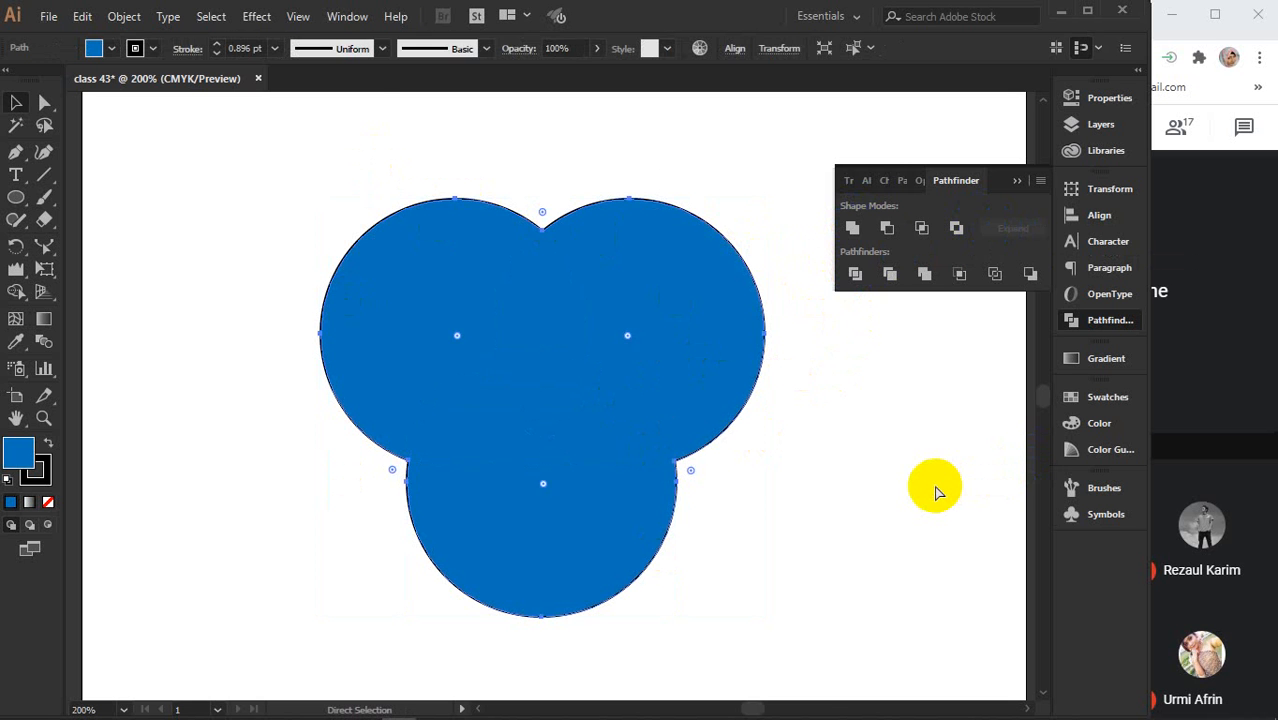
{"action": "key", "text": "ctrl+z"}
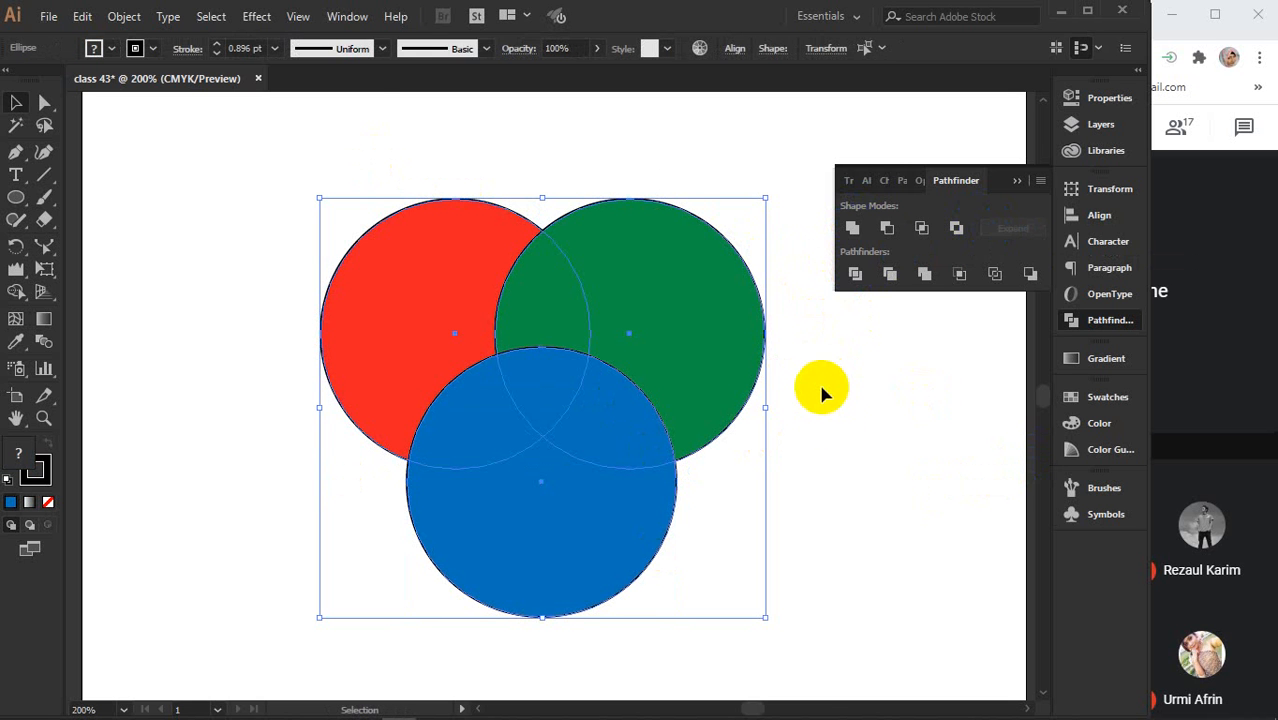
Subtract the front circles from the red one as a Minus Front compound shape, expand it, and undo both operations.
{"action": "left_click", "coordinate": [887, 229]}
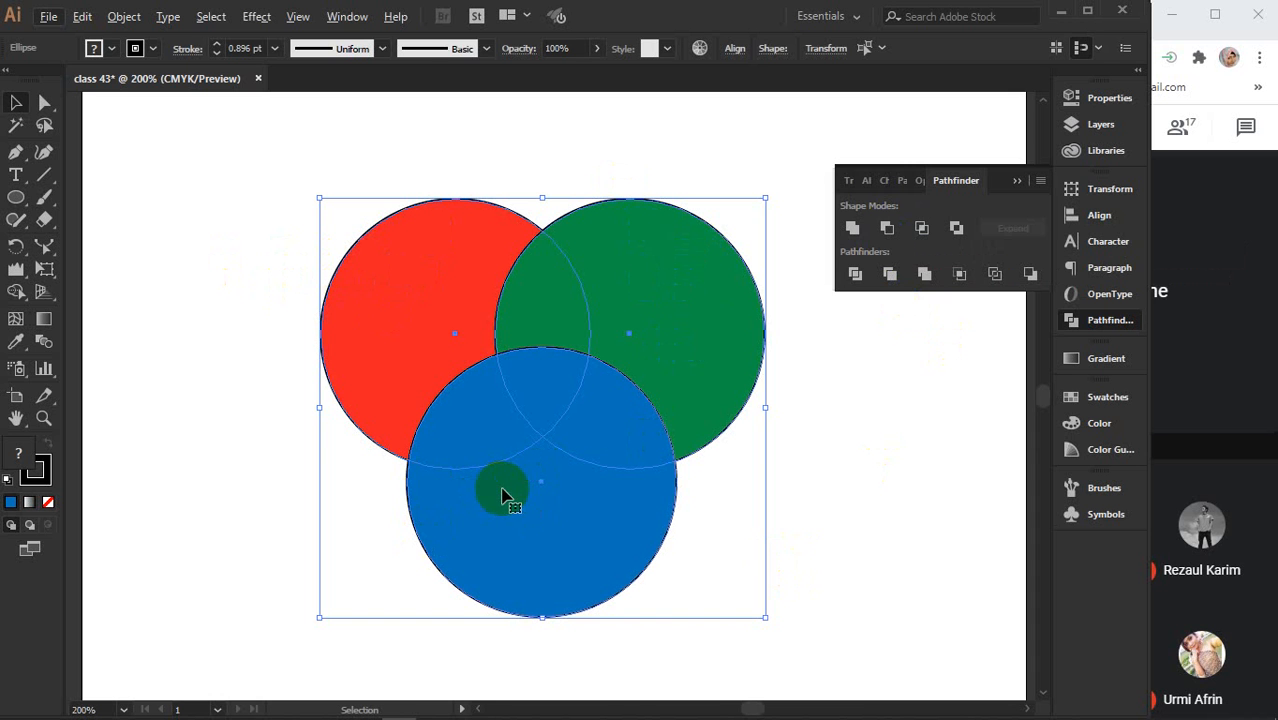
{"action": "left_click", "coordinate": [889, 226]}
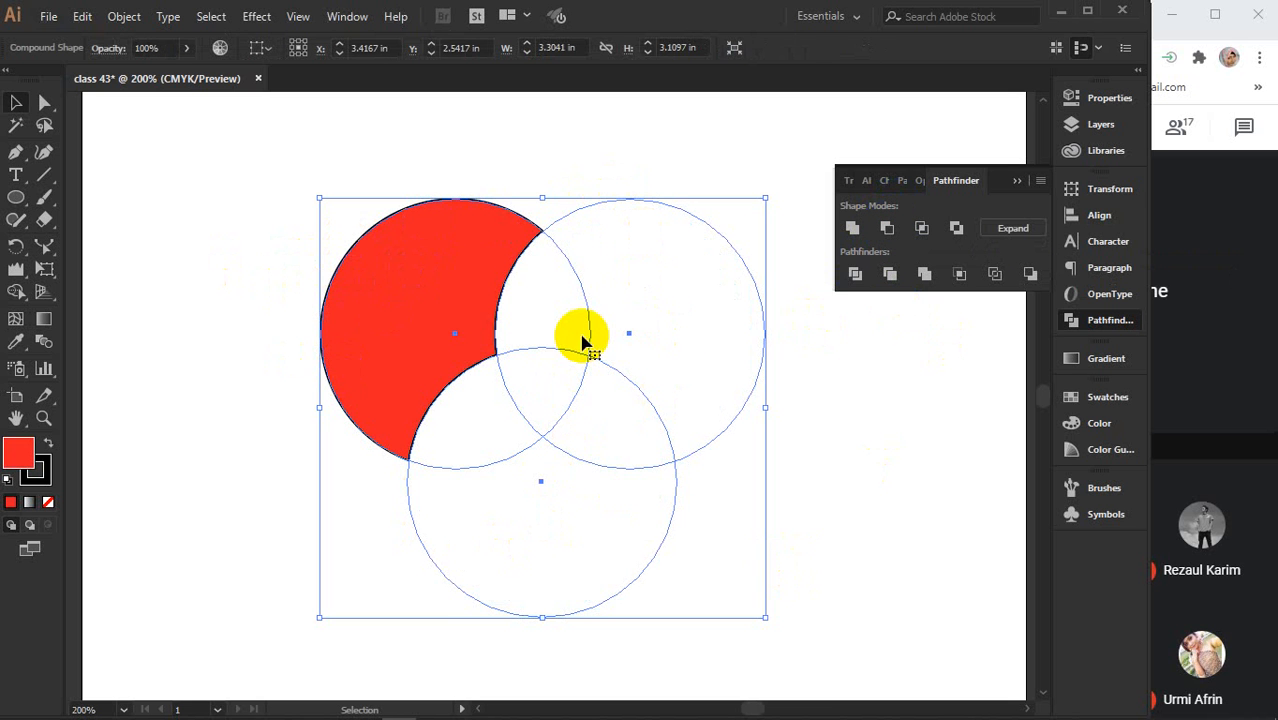
{"action": "left_click", "coordinate": [1013, 228]}
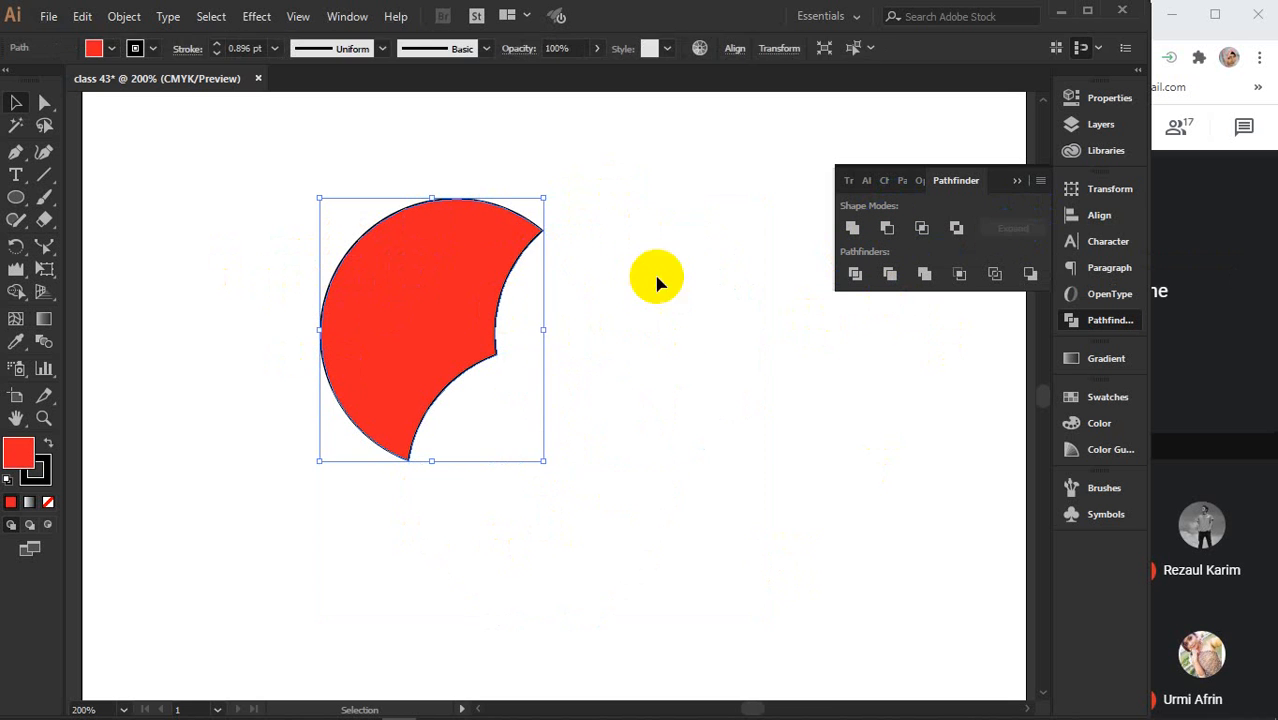
{"action": "key", "text": "ctrl+z"}
{"action": "key", "text": "ctrl+z"}
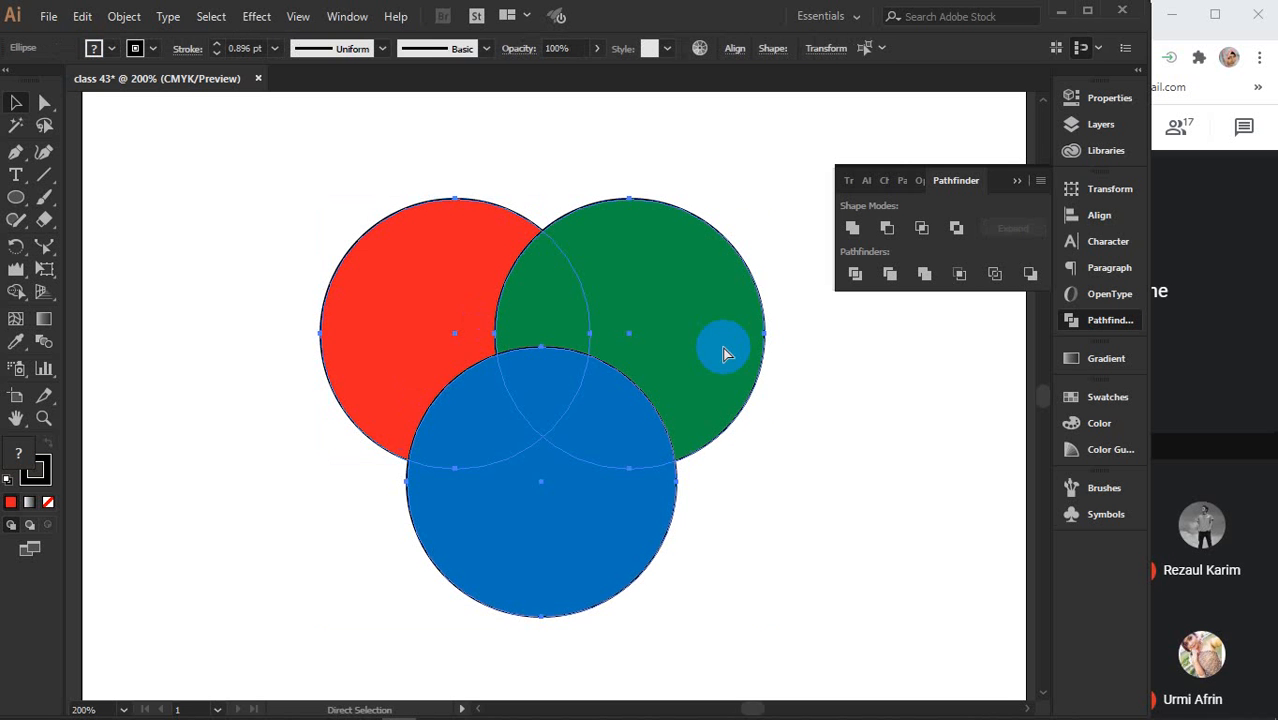
{"action": "key", "text": "v"}
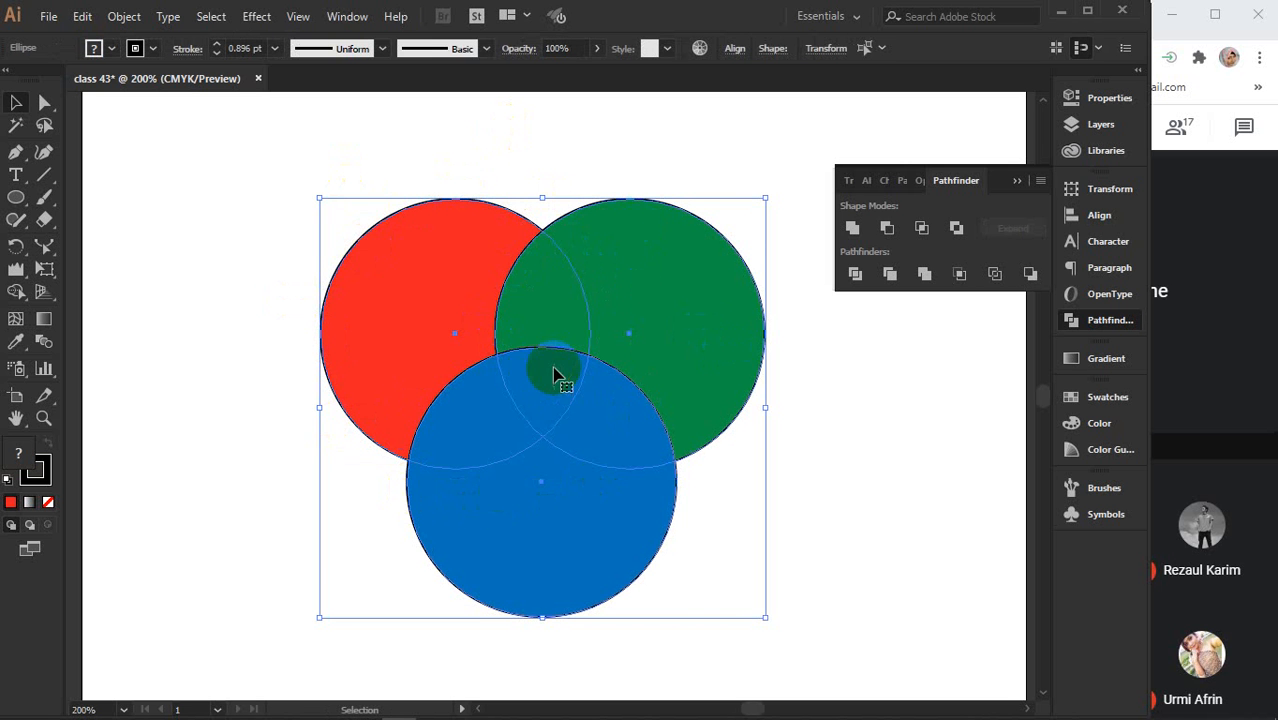
Try the Intersect and Exclude shape modes on the three circles, undoing each result, and clear the selection.
{"action": "left_click", "coordinate": [918, 229]}
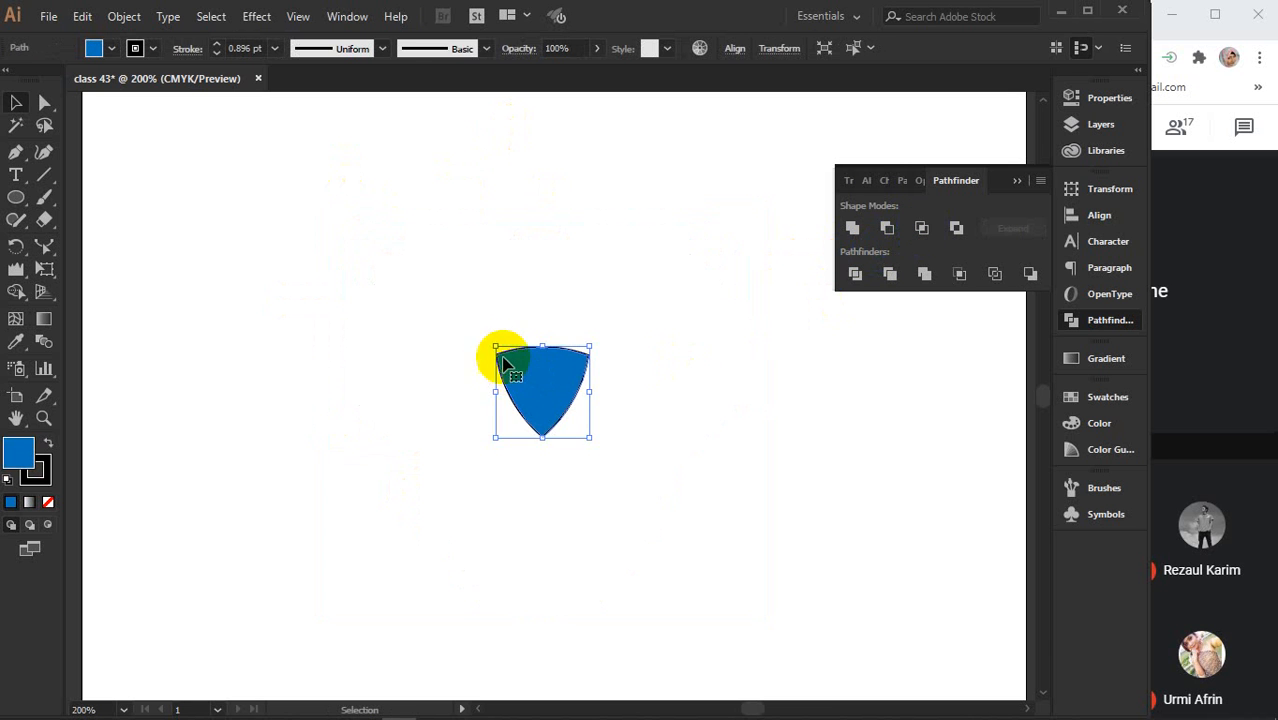
{"action": "key", "text": "ctrl+z"}
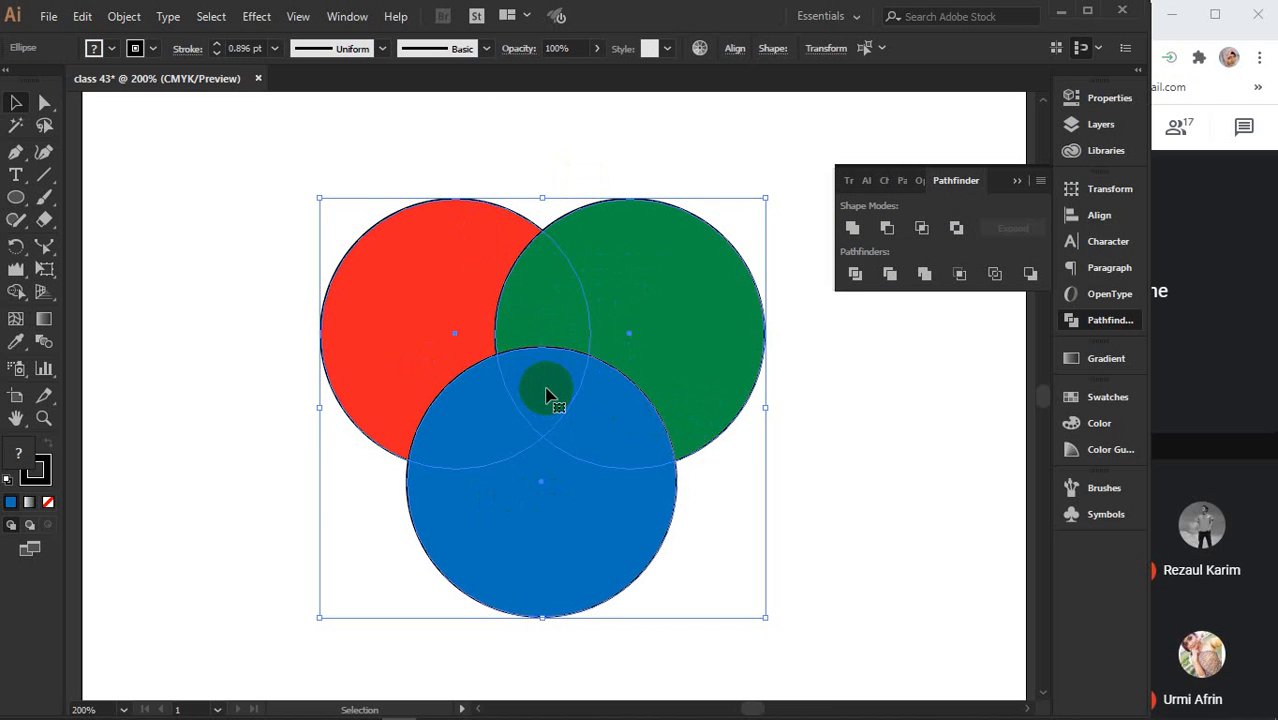
{"action": "left_click", "coordinate": [958, 228]}
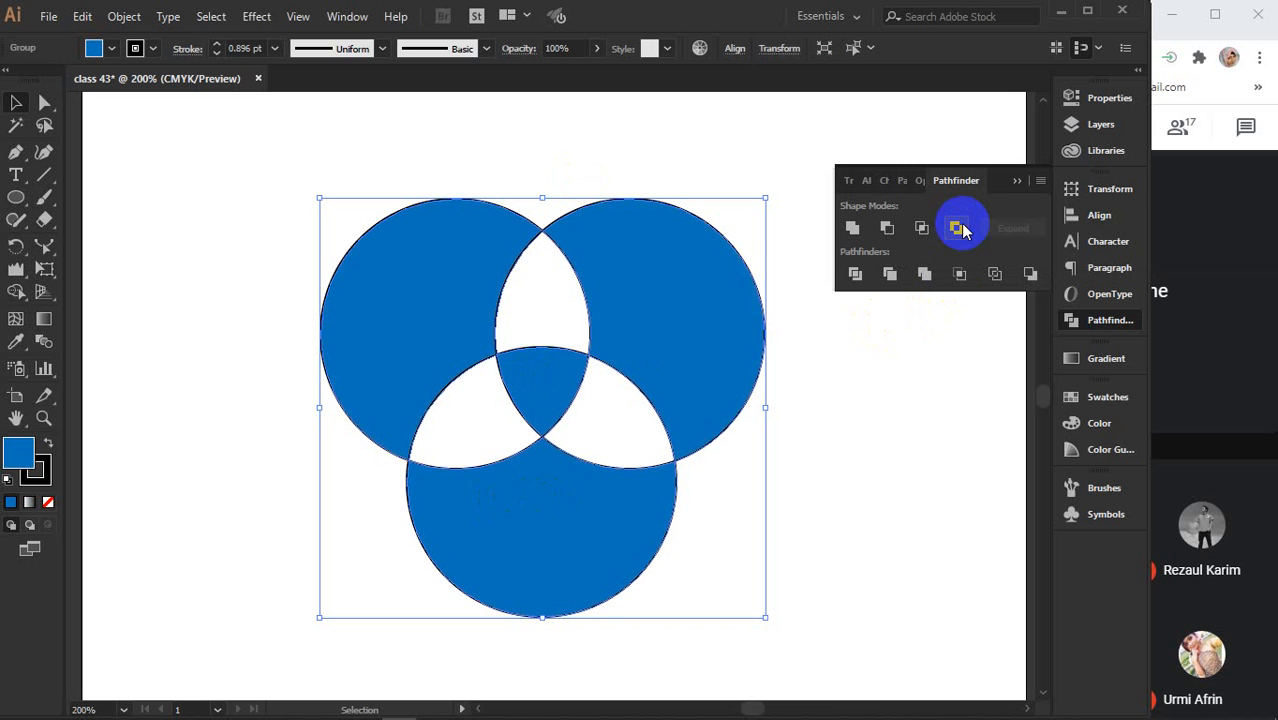
{"action": "key", "text": "ctrl+z"}
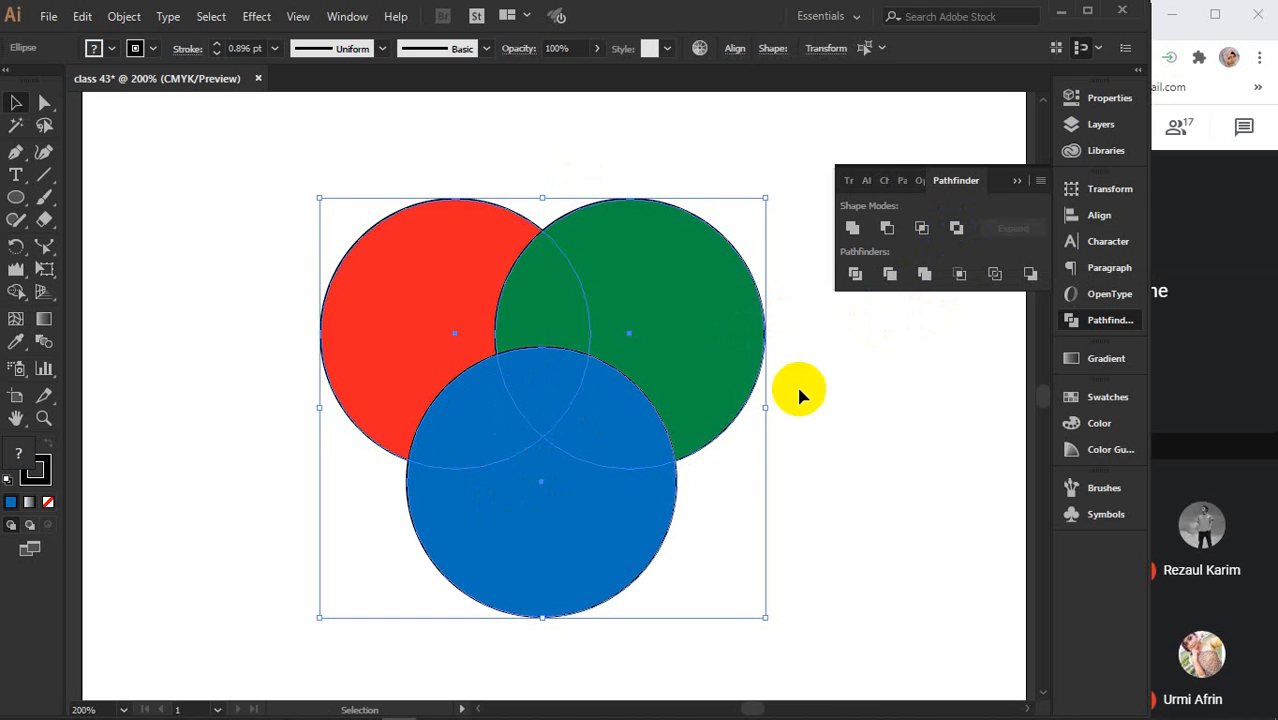
{"action": "left_click", "coordinate": [881, 423]}
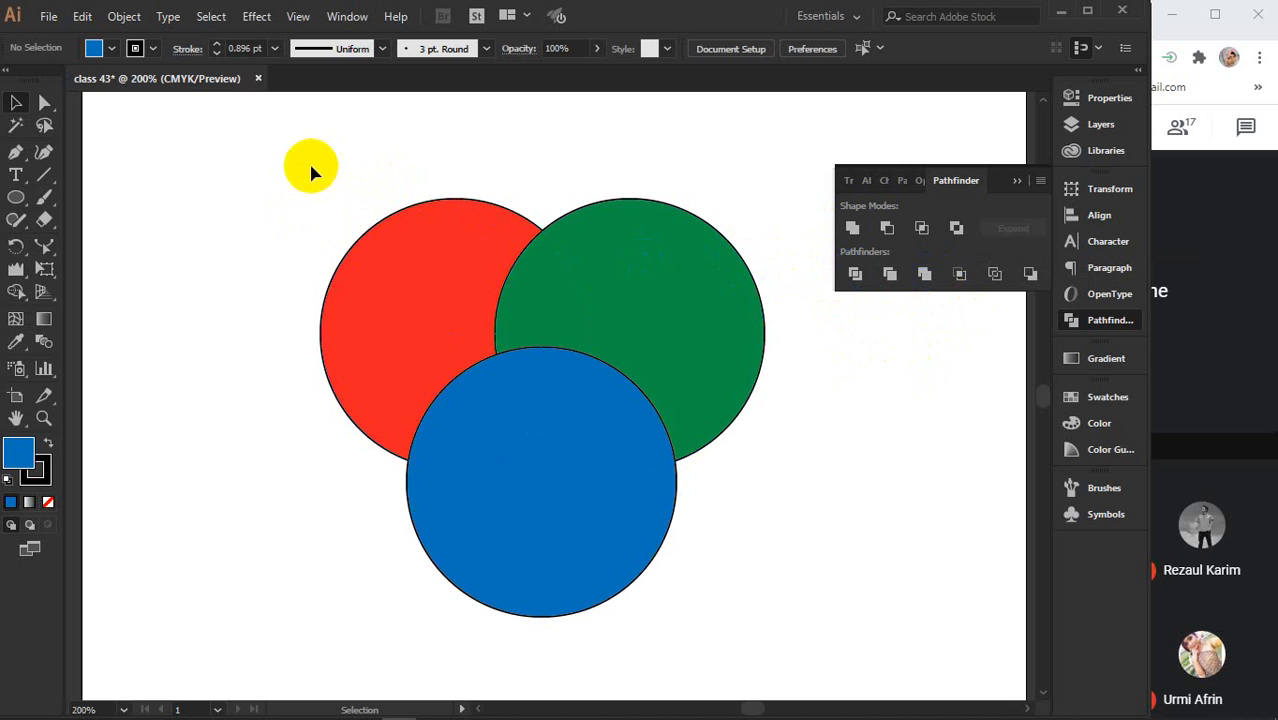
Select all three circles, split them with the Divide pathfinder, and undo the division.
{"action": "left_click_drag", "start_coordinate": [308, 165], "coordinate": [748, 596]}
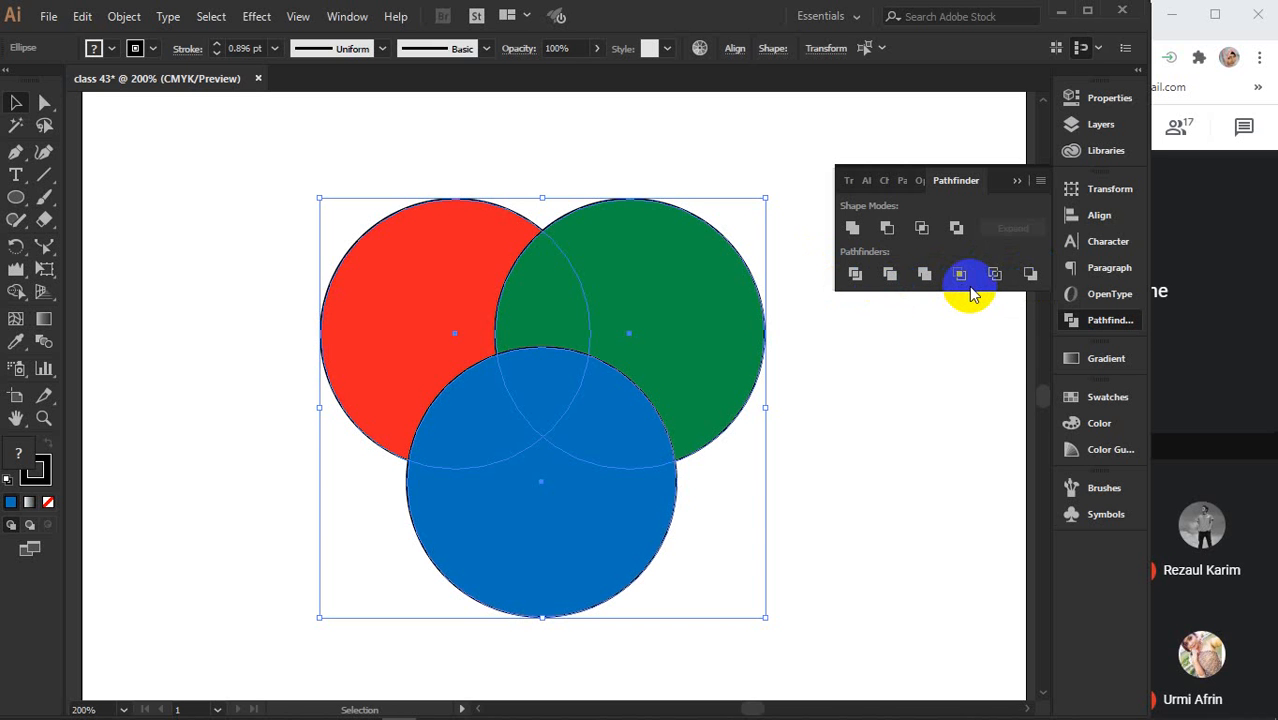
{"action": "left_click", "coordinate": [854, 277]}
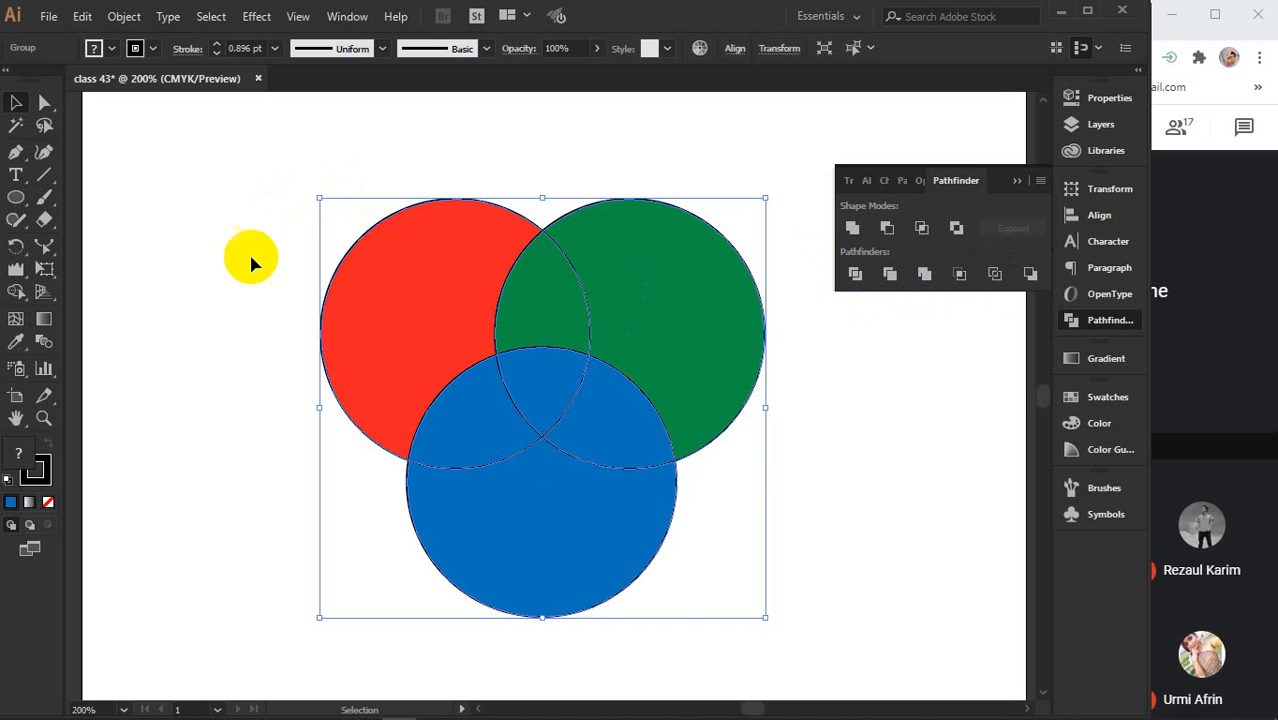
{"action": "key", "text": "ctrl+z"}
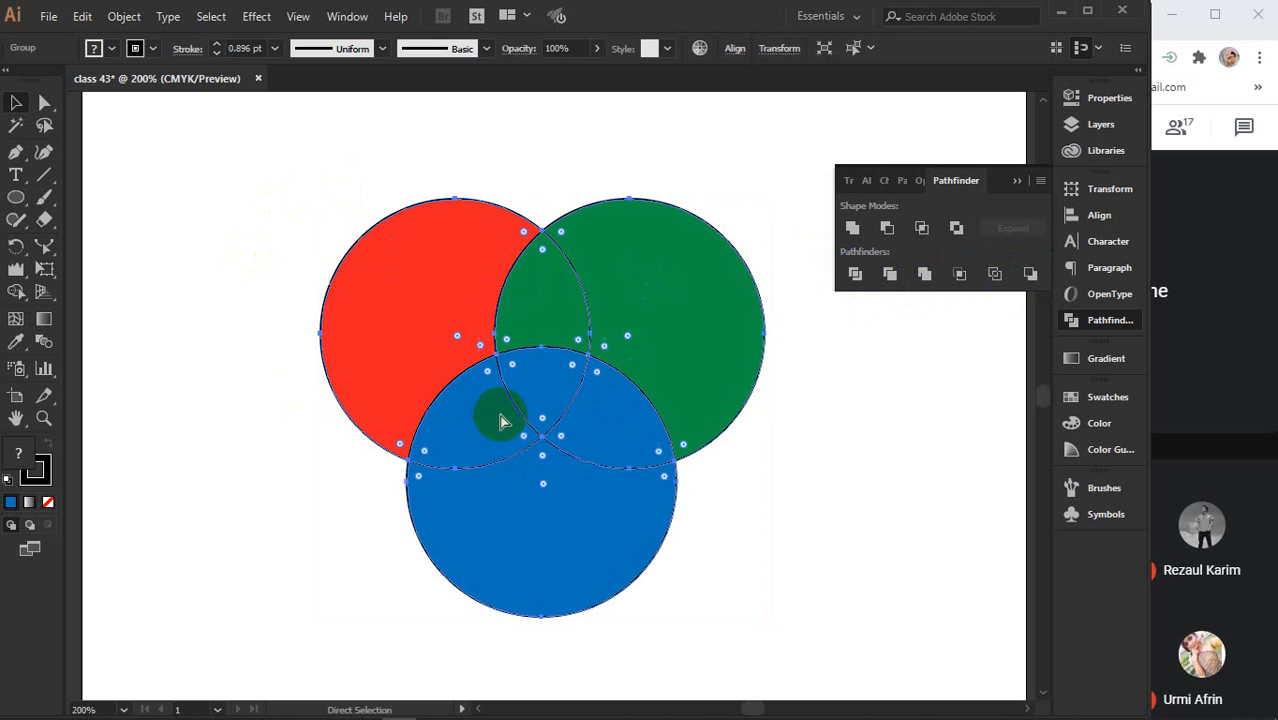
Divide the three circles again in a close-up view to show the overlap outlines, and undo the division.
{"action": "scroll", "coordinate": [568, 445], "scroll_direction": "up", "scroll_amount": 1}
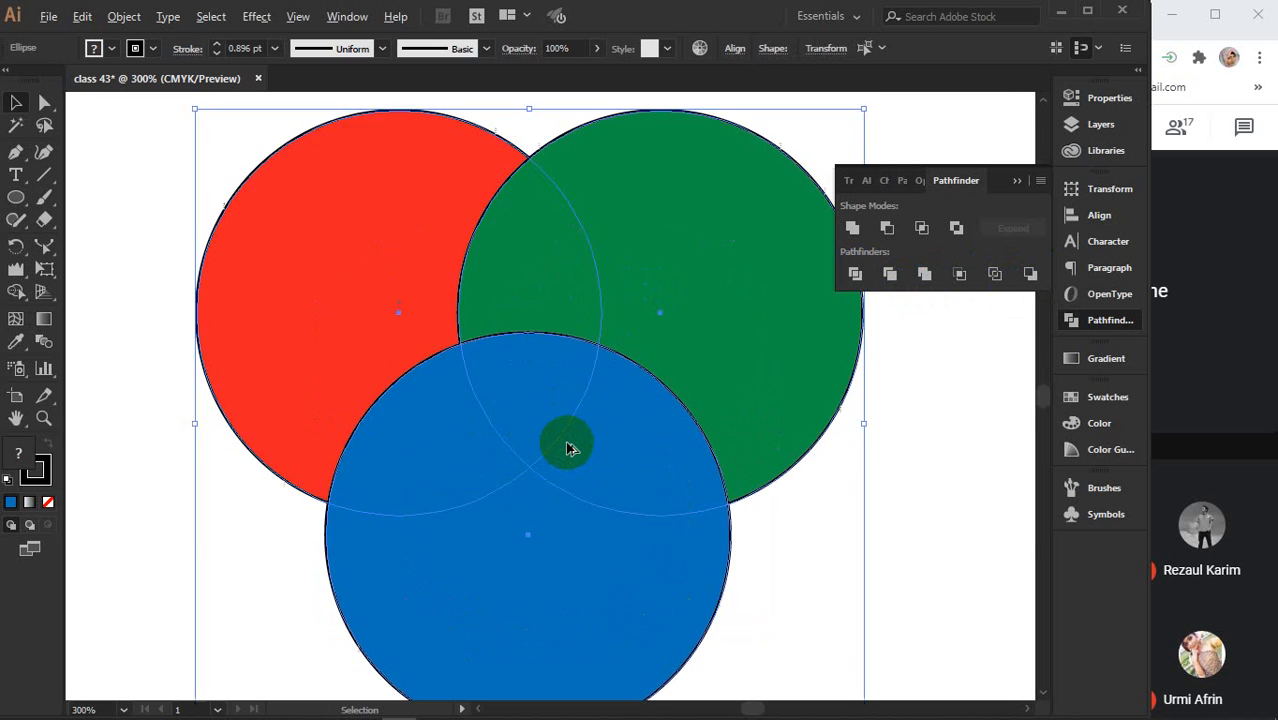
{"action": "left_click_drag", "start_coordinate": [582, 487], "coordinate": [570, 402]}
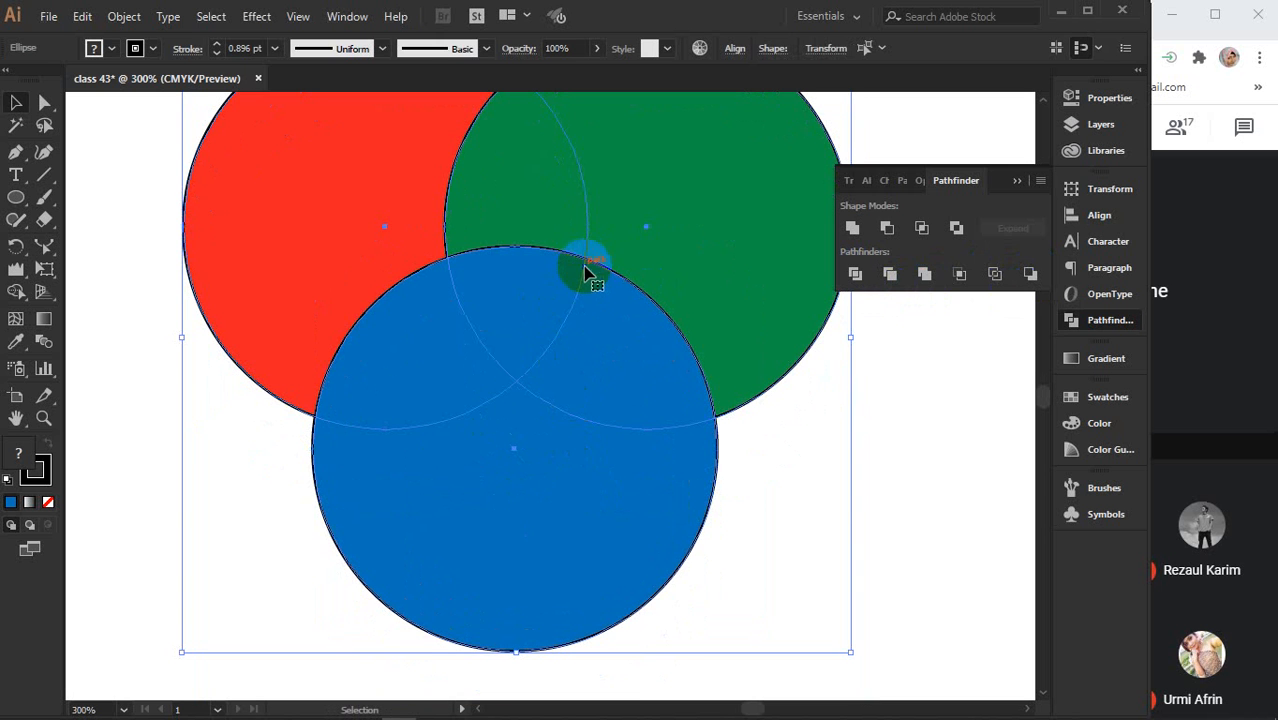
{"action": "left_click", "coordinate": [855, 272]}
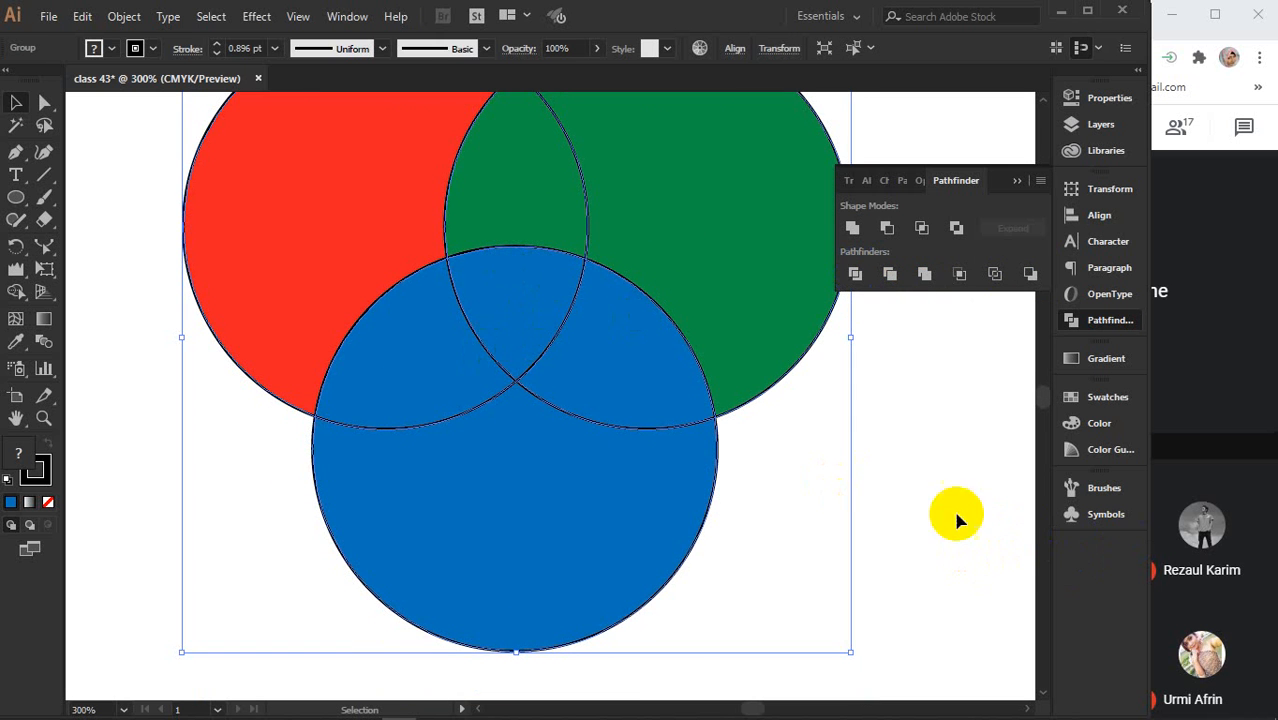
{"action": "left_click_drag", "start_coordinate": [580, 404], "coordinate": [516, 460]}
{"action": "right_click", "coordinate": [450, 318]}
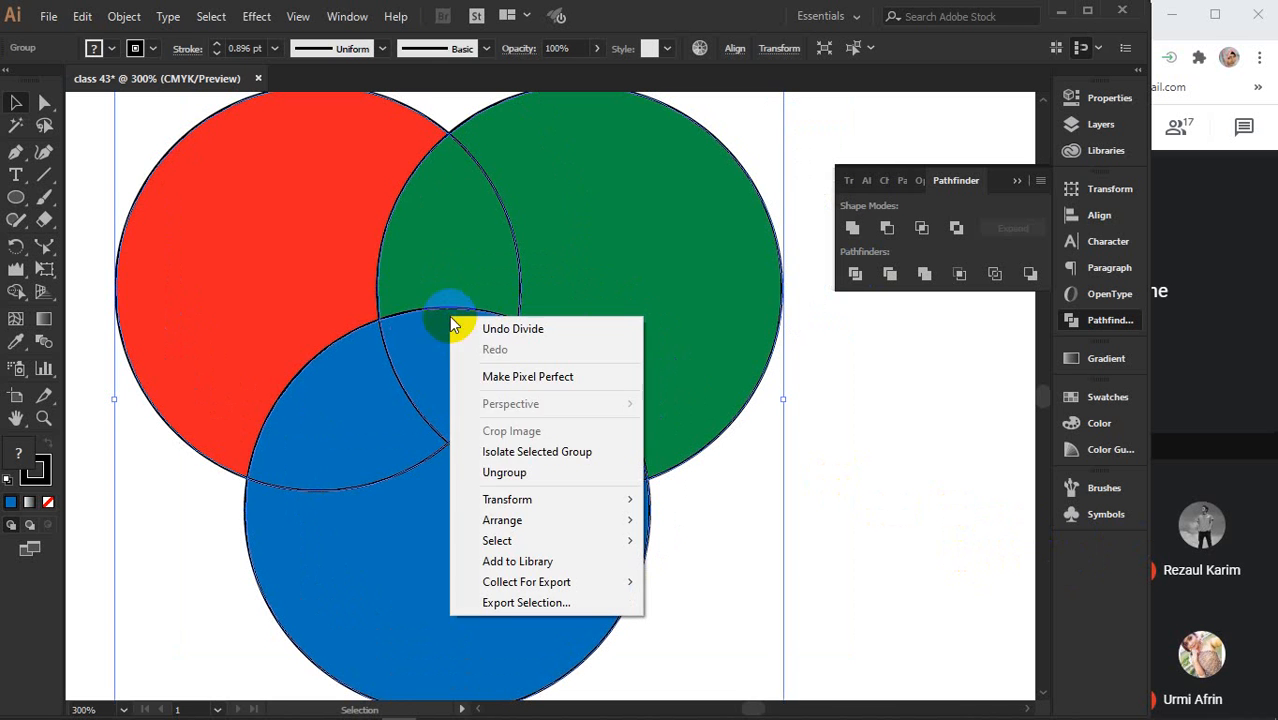
{"action": "left_click", "coordinate": [858, 420]}
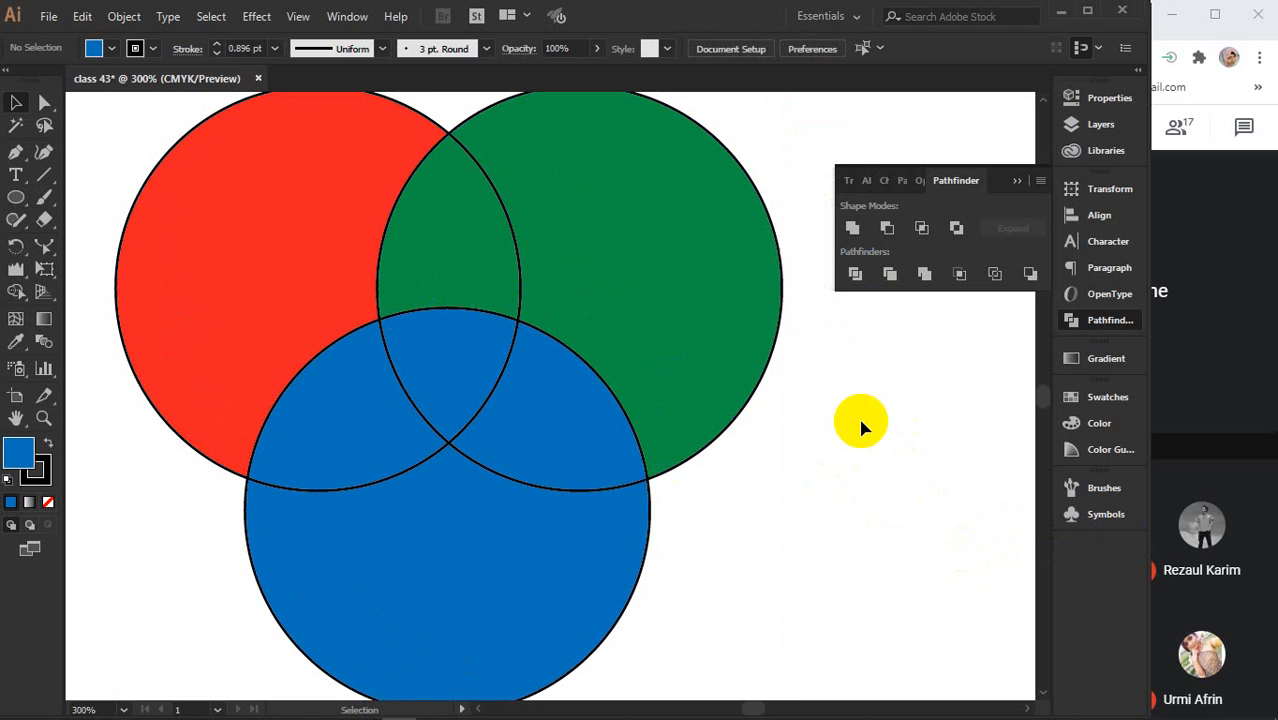
{"action": "key", "text": "a"}
{"action": "key", "text": "v"}
Select all three circles, divide them along their overlaps, and ungroup the resulting pieces.
{"action": "key", "text": "ctrl+a"}
{"action": "right_click", "coordinate": [331, 268]}
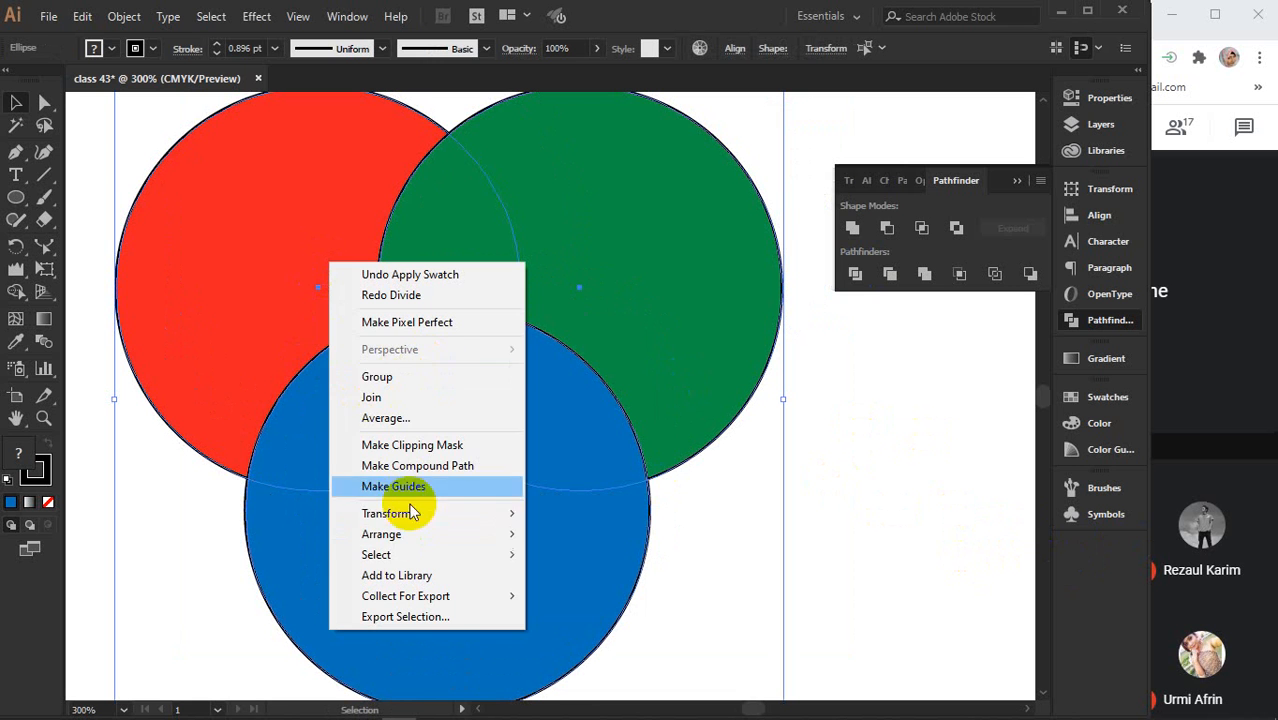
{"action": "left_click", "coordinate": [854, 275]}
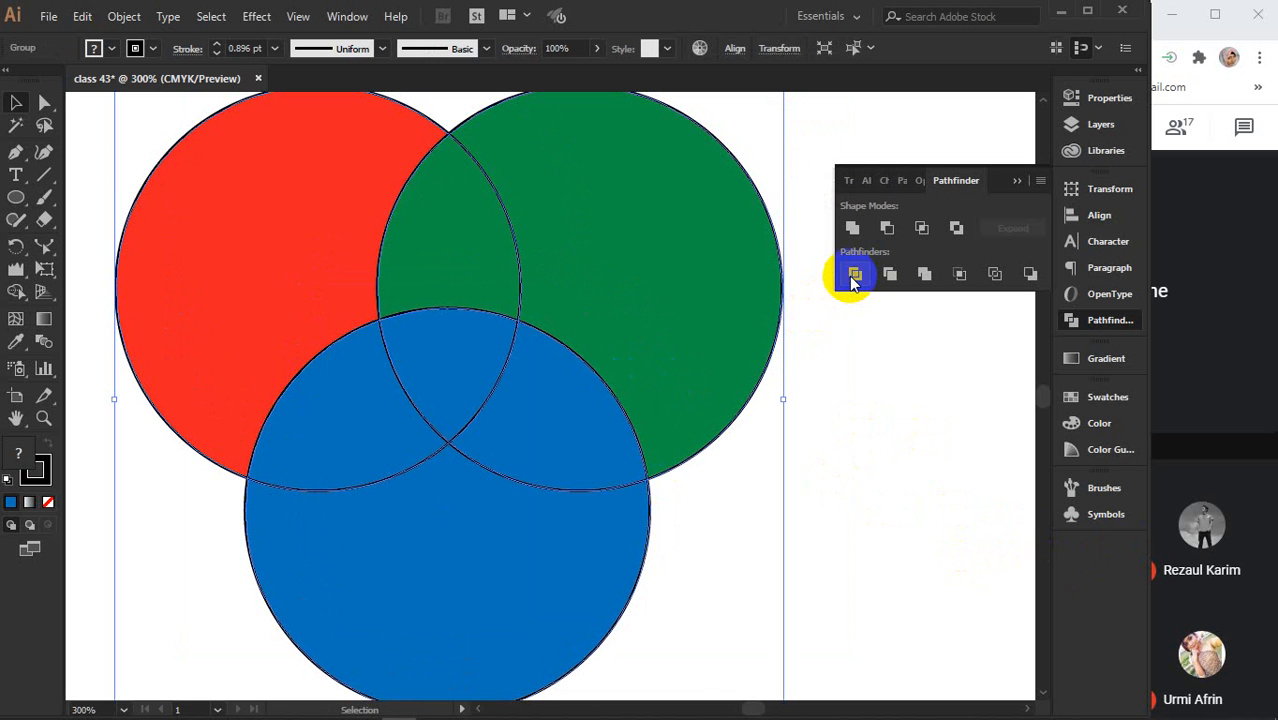
{"action": "left_click", "coordinate": [904, 379]}
{"action": "mouse_move", "coordinate": [663, 363]}
{"action": "left_mouse_down"}
{"action": "mouse_move", "coordinate": [793, 417]}
{"action": "mouse_move", "coordinate": [593, 297]}
{"action": "mouse_move", "coordinate": [673, 373]}
{"action": "left_mouse_up"}
{"action": "scroll", "coordinate": [673, 373], "scroll_direction": "down", "scroll_amount": 1}
{"action": "right_click", "coordinate": [666, 355]}
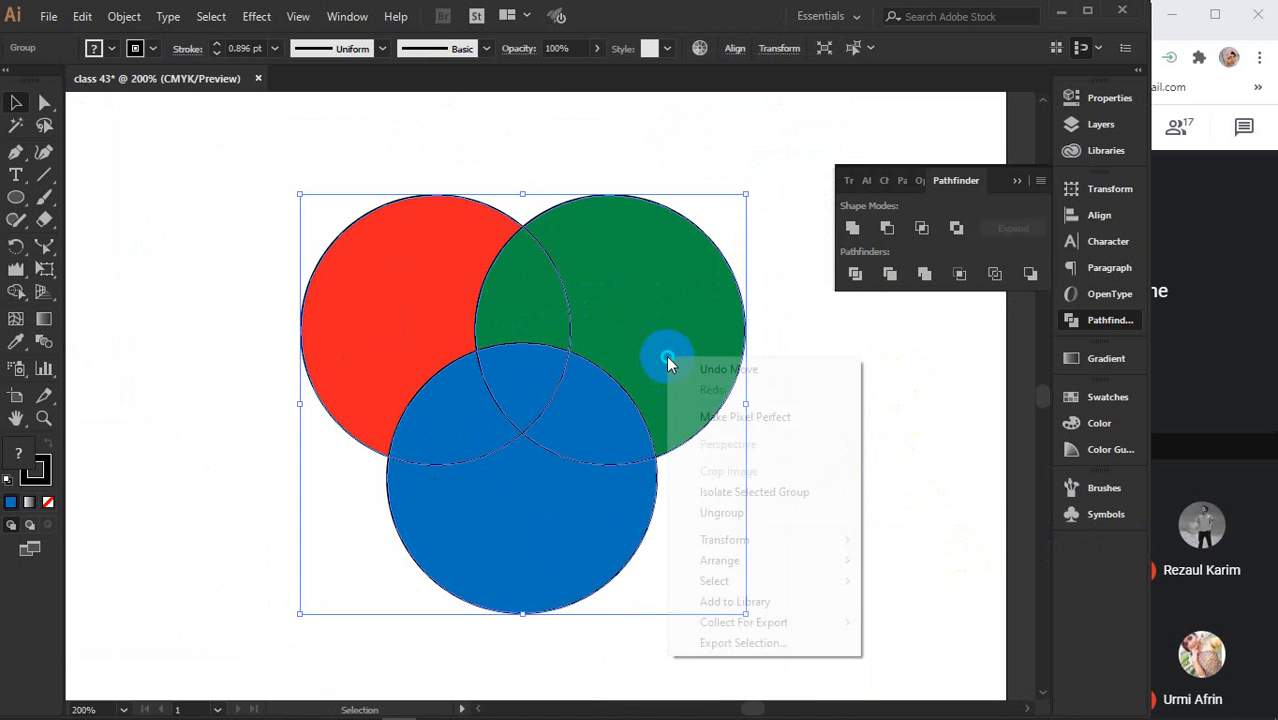
{"action": "left_click", "coordinate": [728, 512]}
{"action": "left_click", "coordinate": [907, 456]}
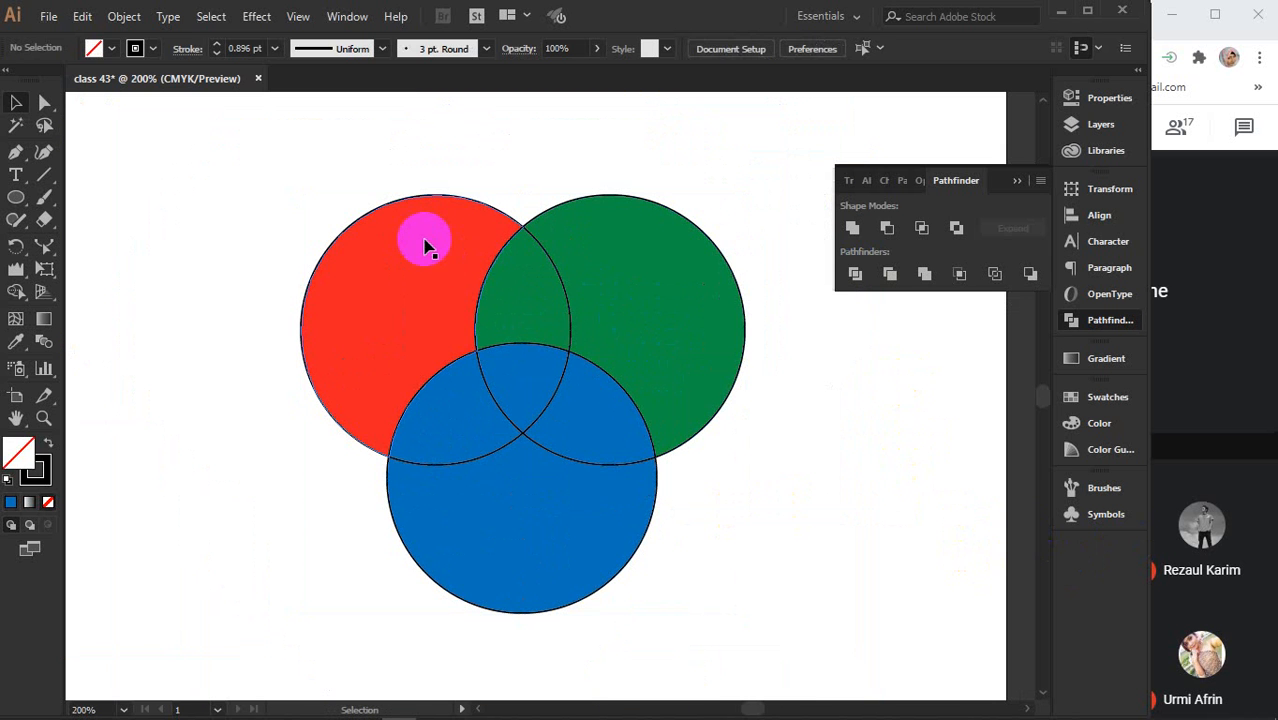
Pull the red, green and blue divided pieces apart so that gaps separate all seven.
{"action": "left_click_drag", "start_coordinate": [428, 243], "coordinate": [333, 213]}
{"action": "left_click_drag", "start_coordinate": [670, 246], "coordinate": [756, 194]}
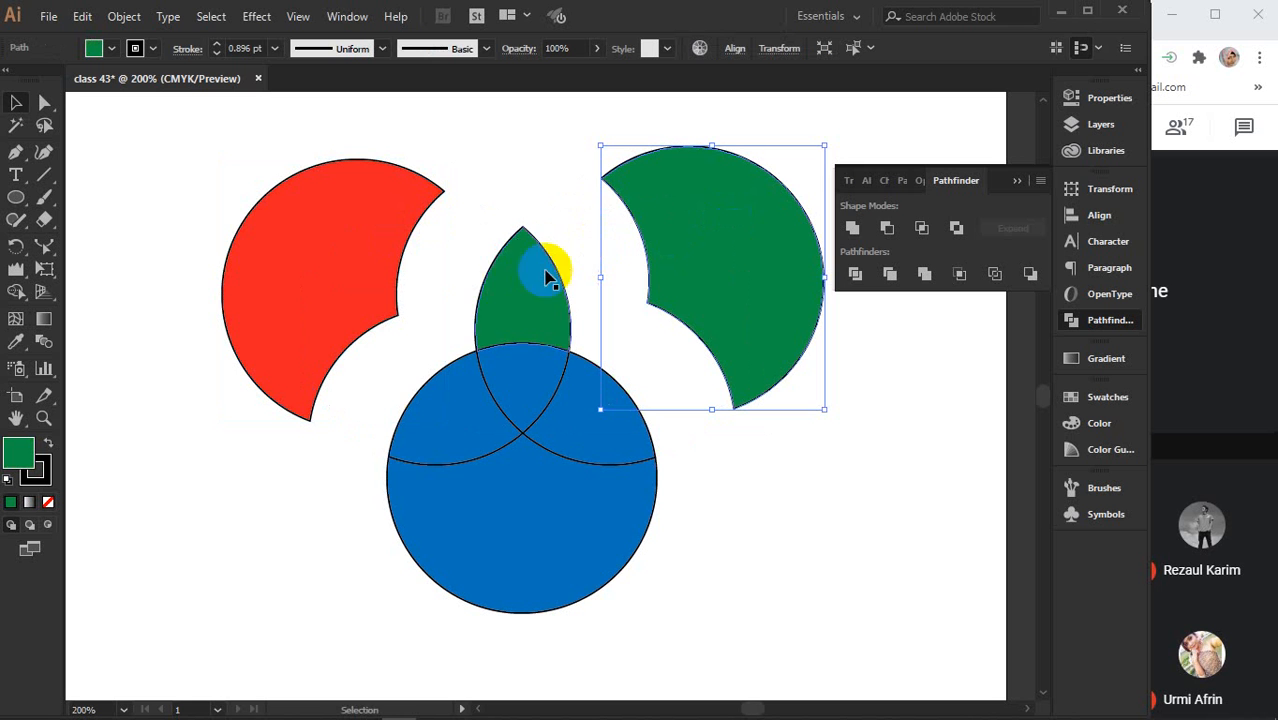
{"action": "left_click_drag", "start_coordinate": [512, 285], "coordinate": [519, 219]}
{"action": "left_click_drag", "start_coordinate": [442, 408], "coordinate": [412, 386]}
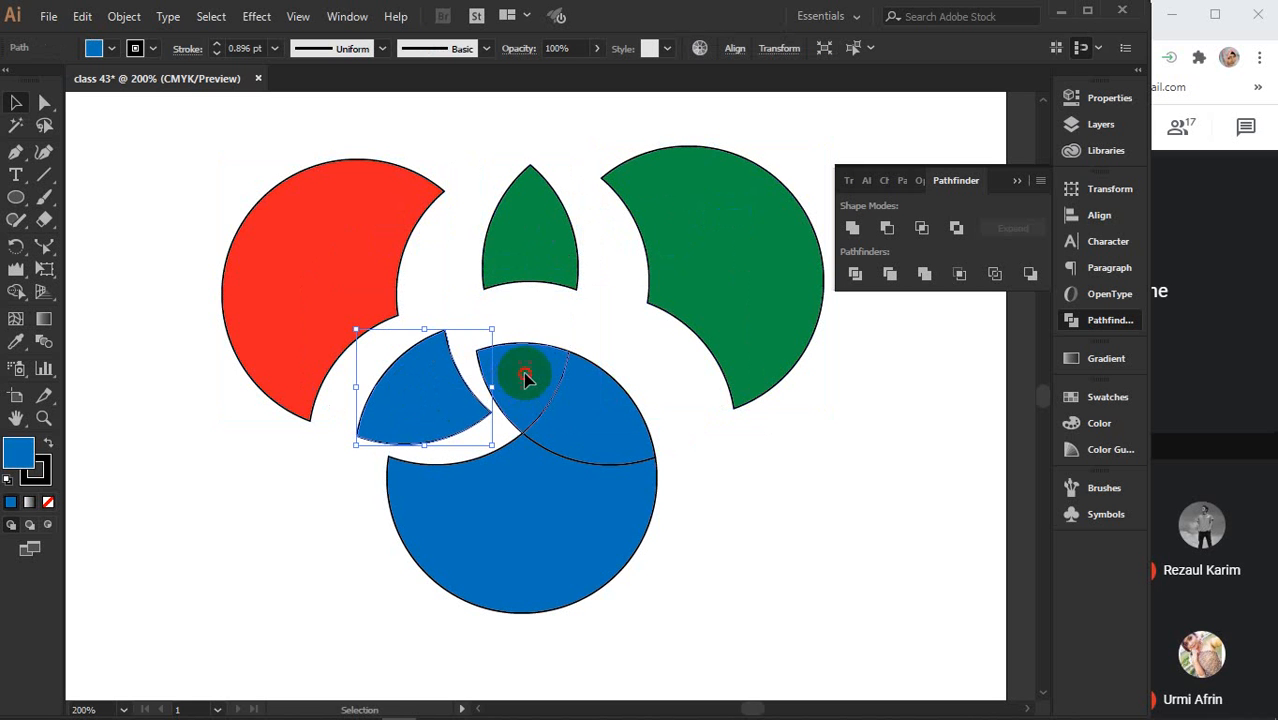
{"action": "left_click_drag", "start_coordinate": [528, 400], "coordinate": [536, 376]}
{"action": "left_click_drag", "start_coordinate": [590, 420], "coordinate": [620, 415]}
{"action": "left_click", "coordinate": [790, 512]}
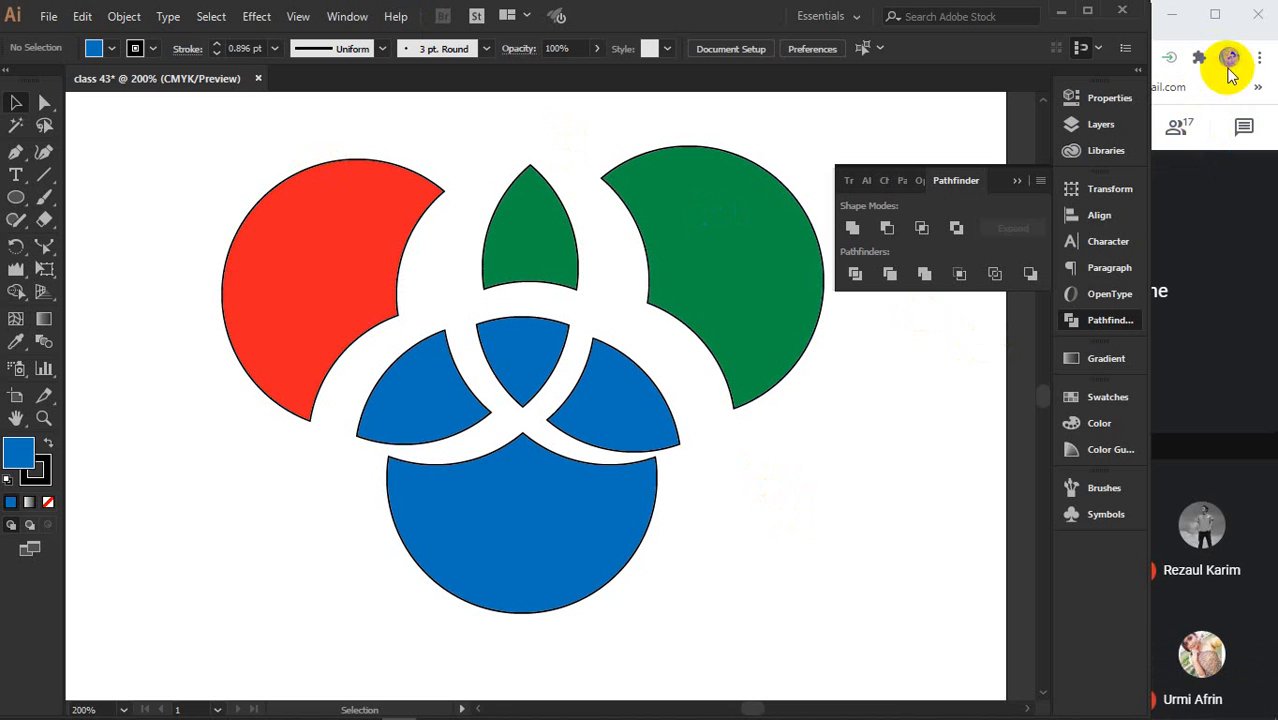
{"action": "mouse_move", "coordinate": [1027, 703]}
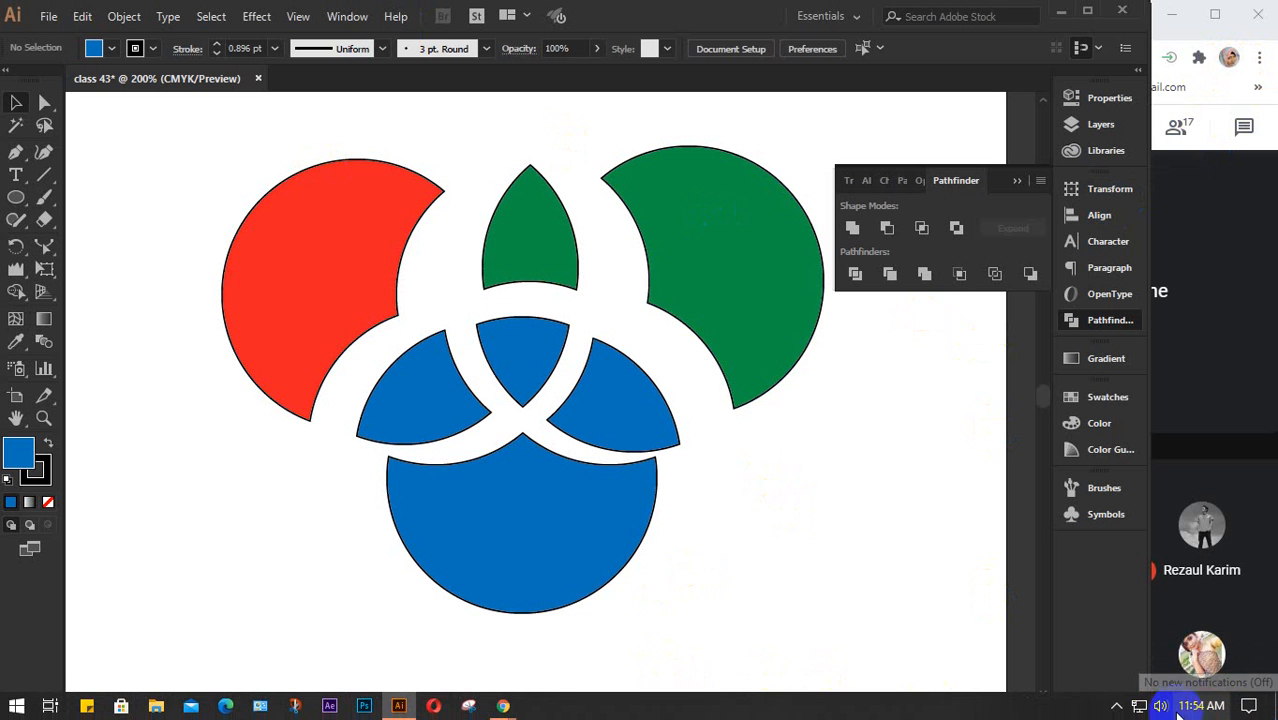
{"action": "left_click", "coordinate": [1117, 705]}
{"action": "left_click", "coordinate": [1113, 640]}
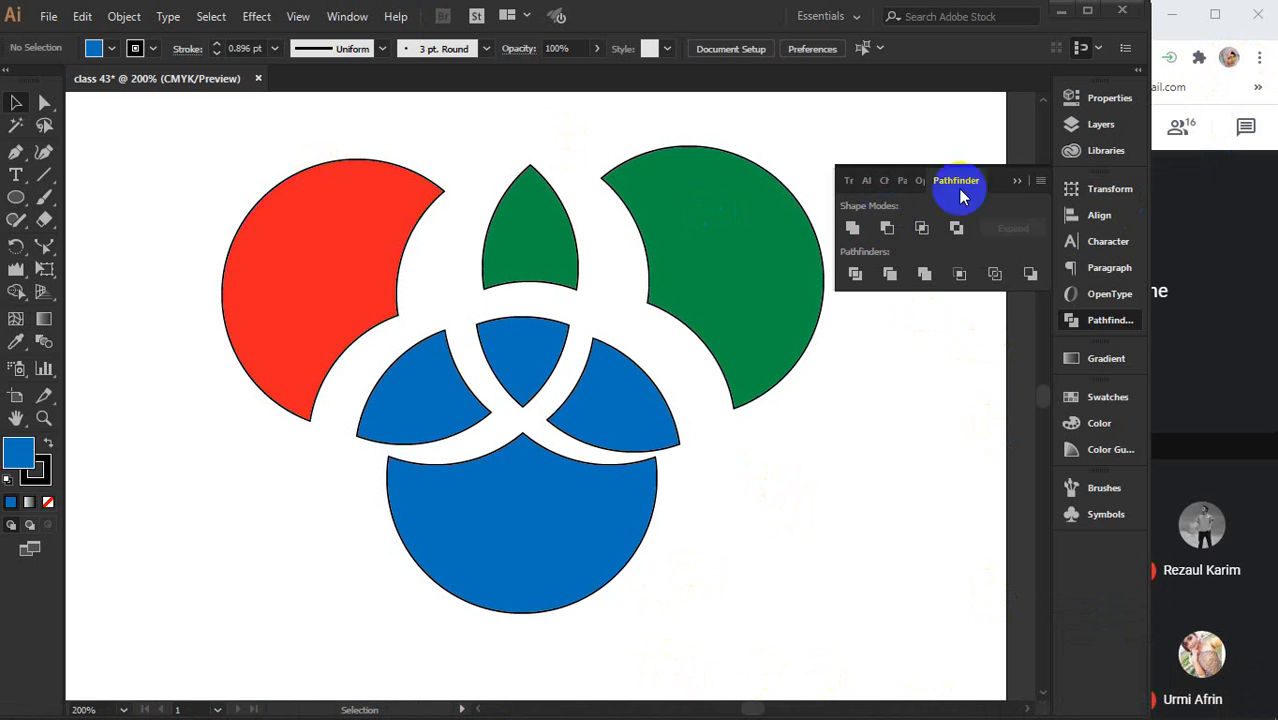
Collapse the Pathfinder panel, undo the piece moves, ungrouping and division back to three whole circles, and deselect them.
{"action": "left_click", "coordinate": [1018, 181]}
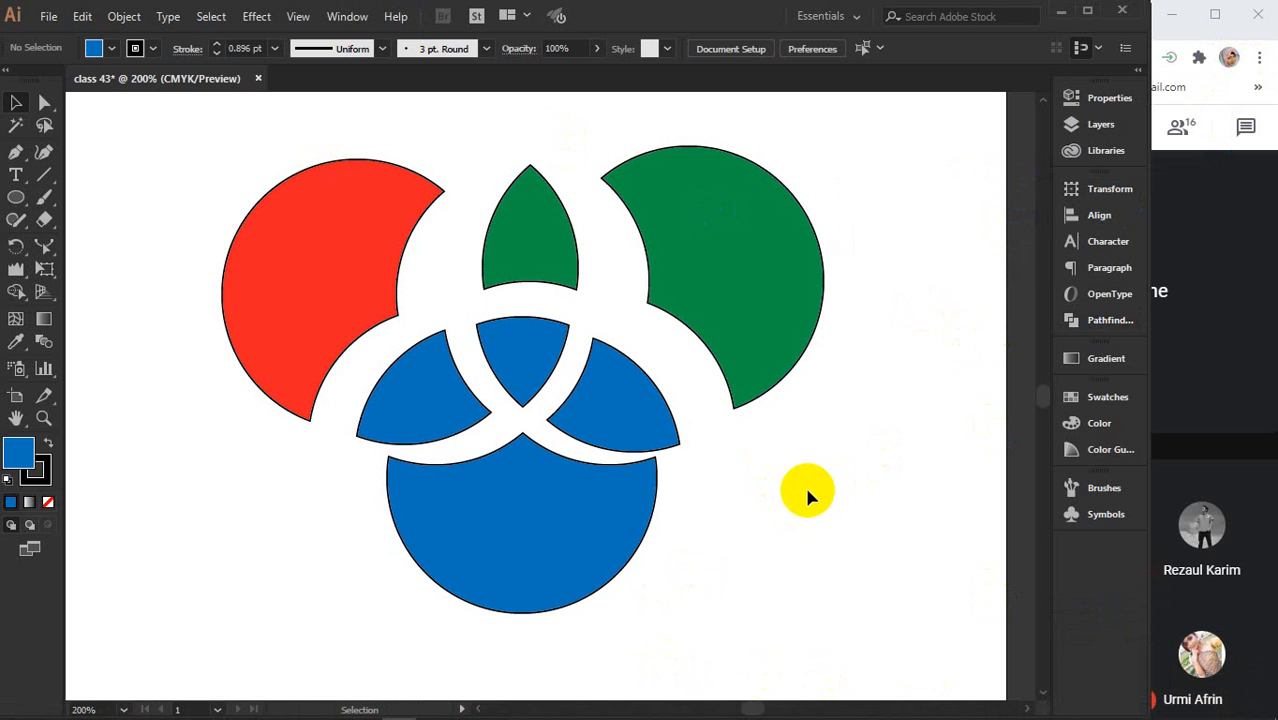
{"action": "key", "text": "a"}
{"action": "key", "text": "ctrl+z"}
{"action": "key", "text": "ctrl+z"}
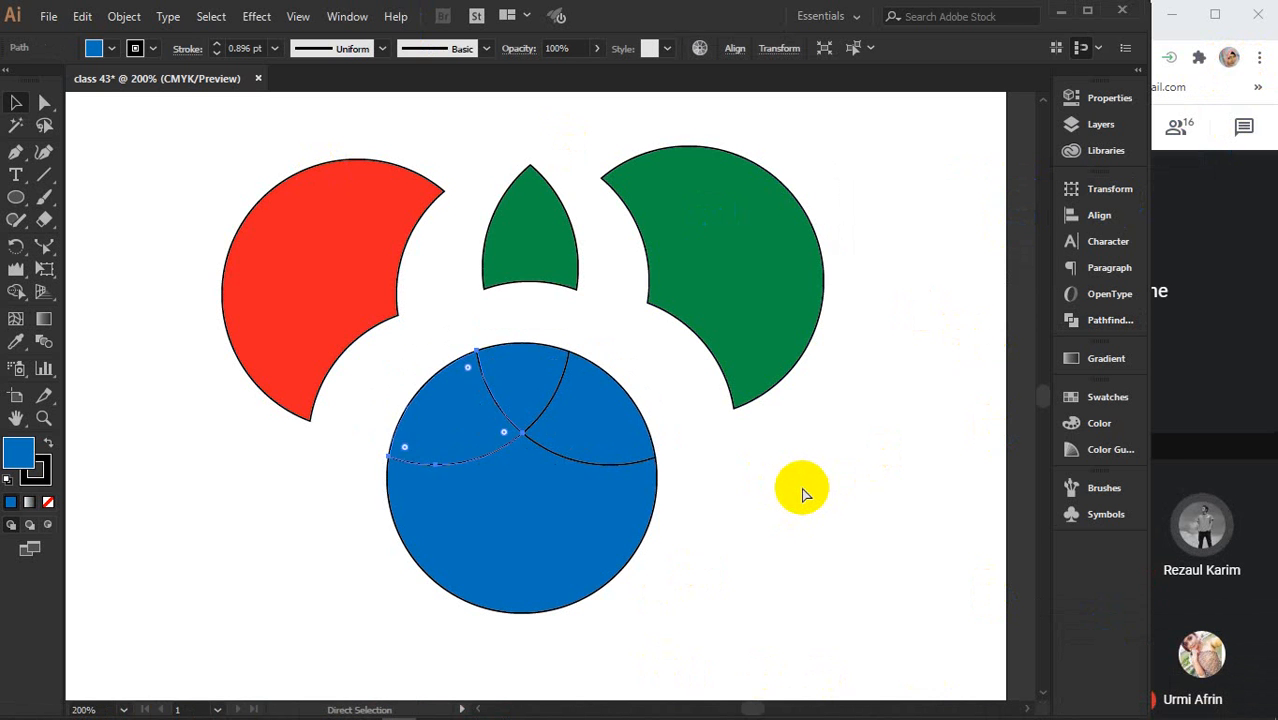
{"action": "key", "text": "ctrl+z"}
{"action": "key", "text": "ctrl+z"}
{"action": "key", "text": "ctrl+z"}
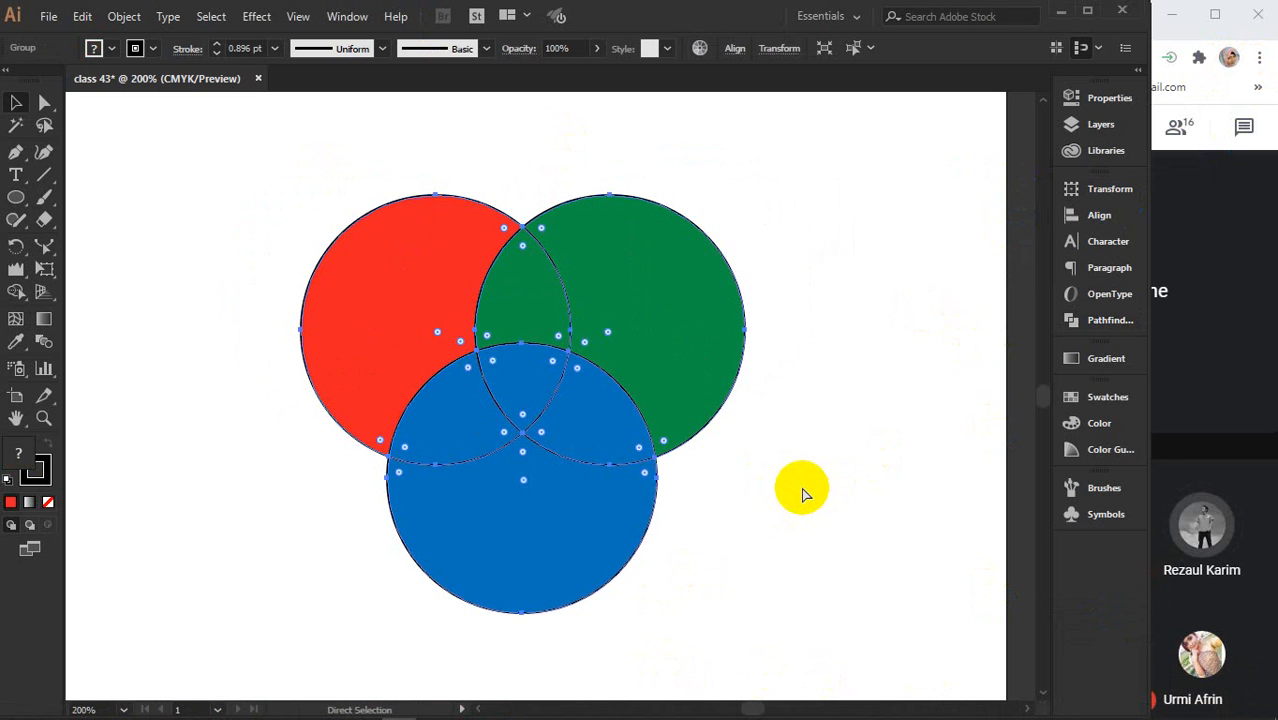
{"action": "key", "text": "ctrl+z"}
{"action": "key", "text": "ctrl+z"}
{"action": "key", "text": "ctrl+z"}
{"action": "key", "text": "ctrl+z"}
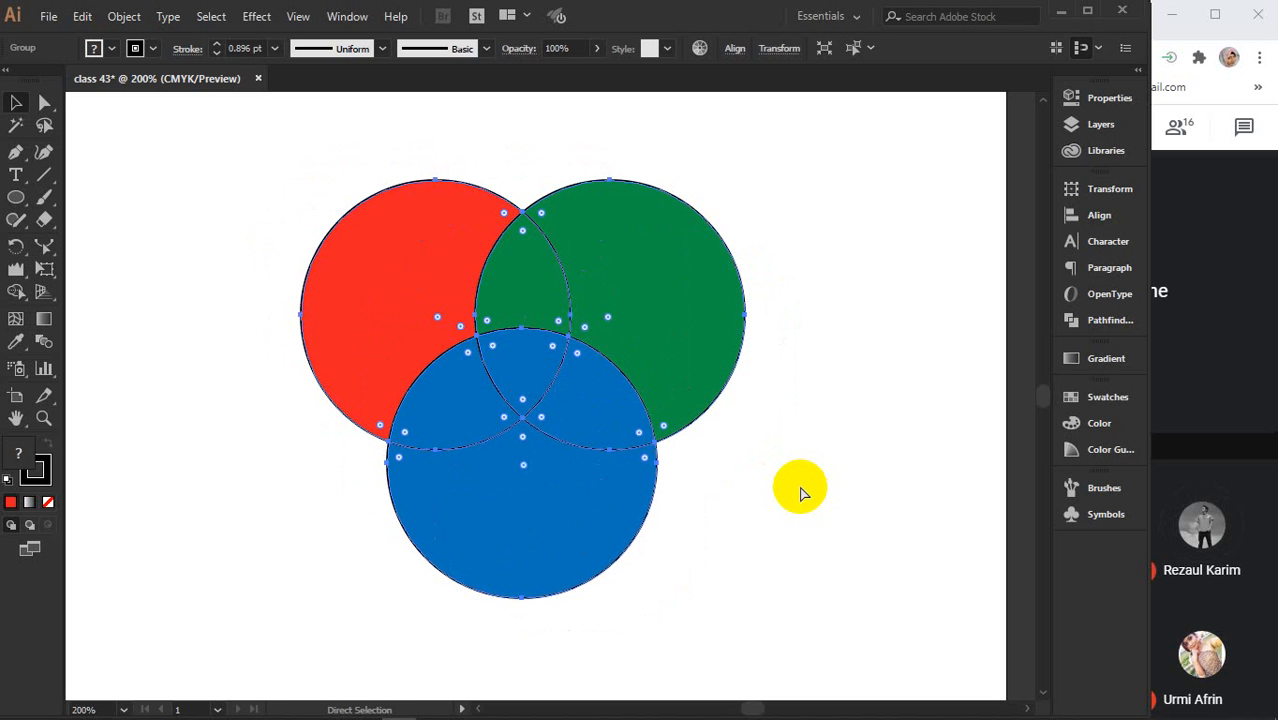
{"action": "key", "text": "ctrl+z"}
{"action": "left_click", "coordinate": [822, 476]}
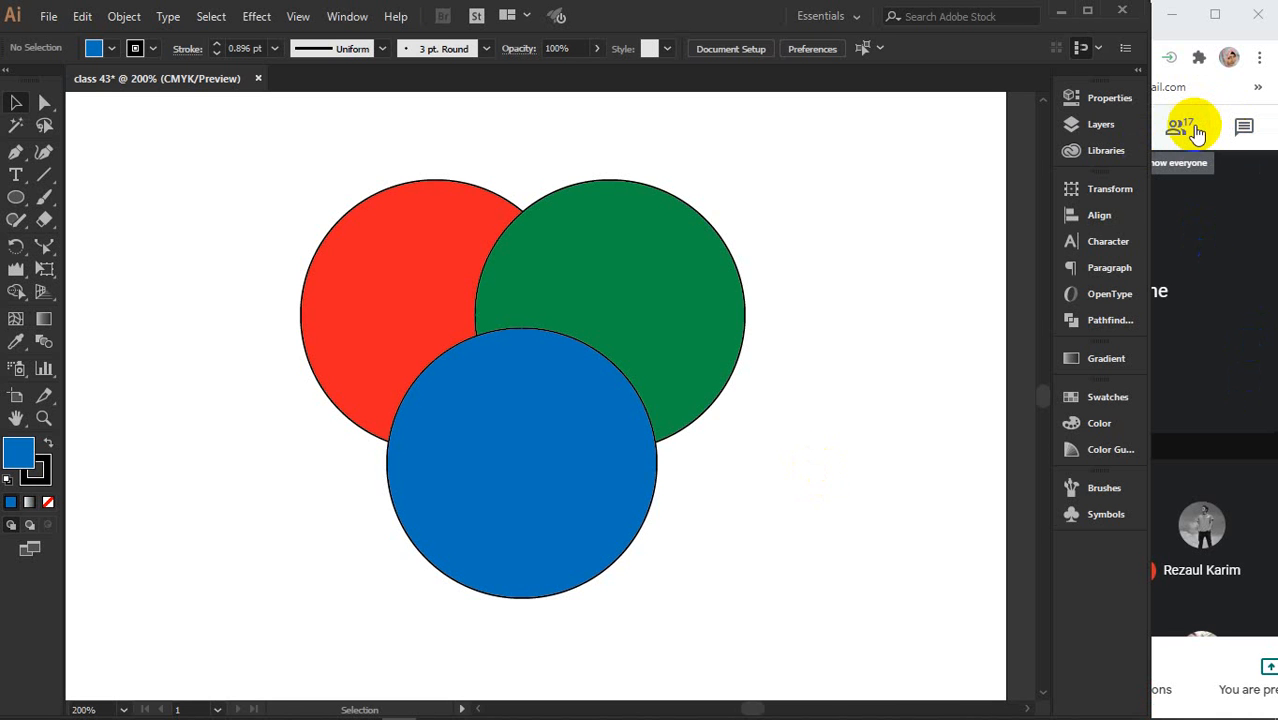
Select all three overlapping circles, apply the Pathfinder Trim operation, and ungroup the resulting pieces.
{"action": "left_click_drag", "start_coordinate": [260, 187], "coordinate": [645, 558]}
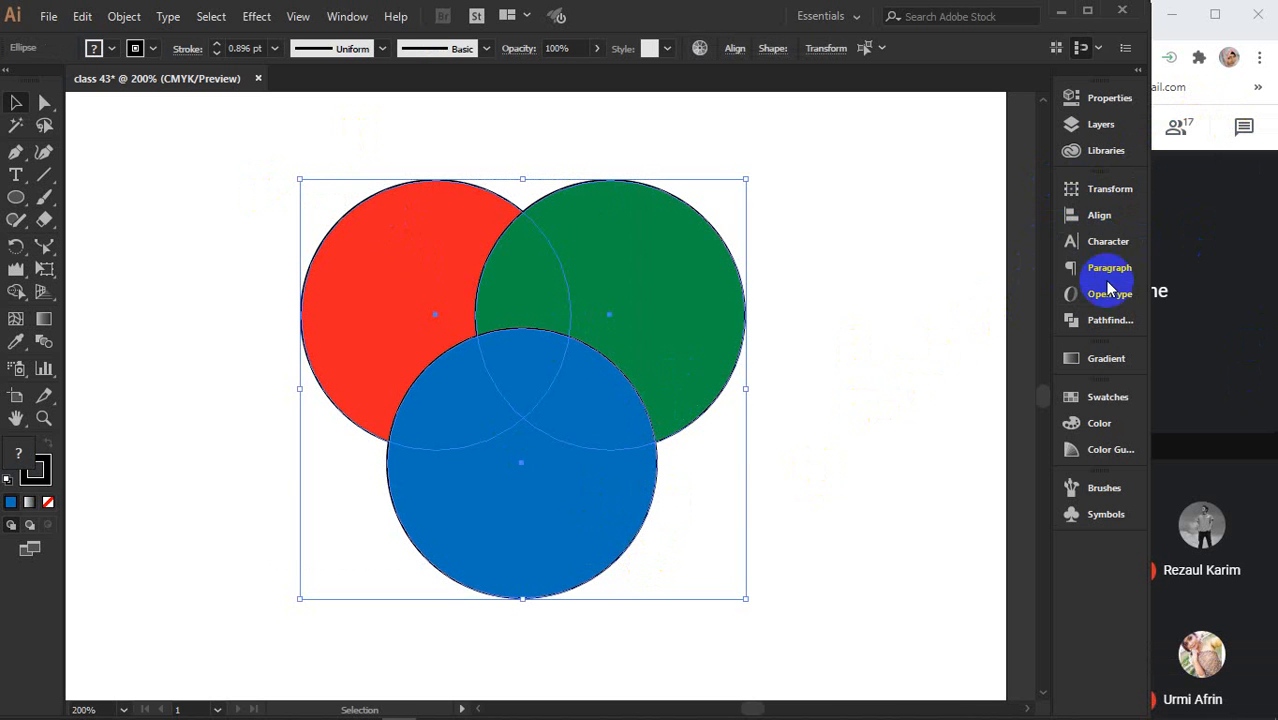
{"action": "left_click", "coordinate": [1097, 320]}
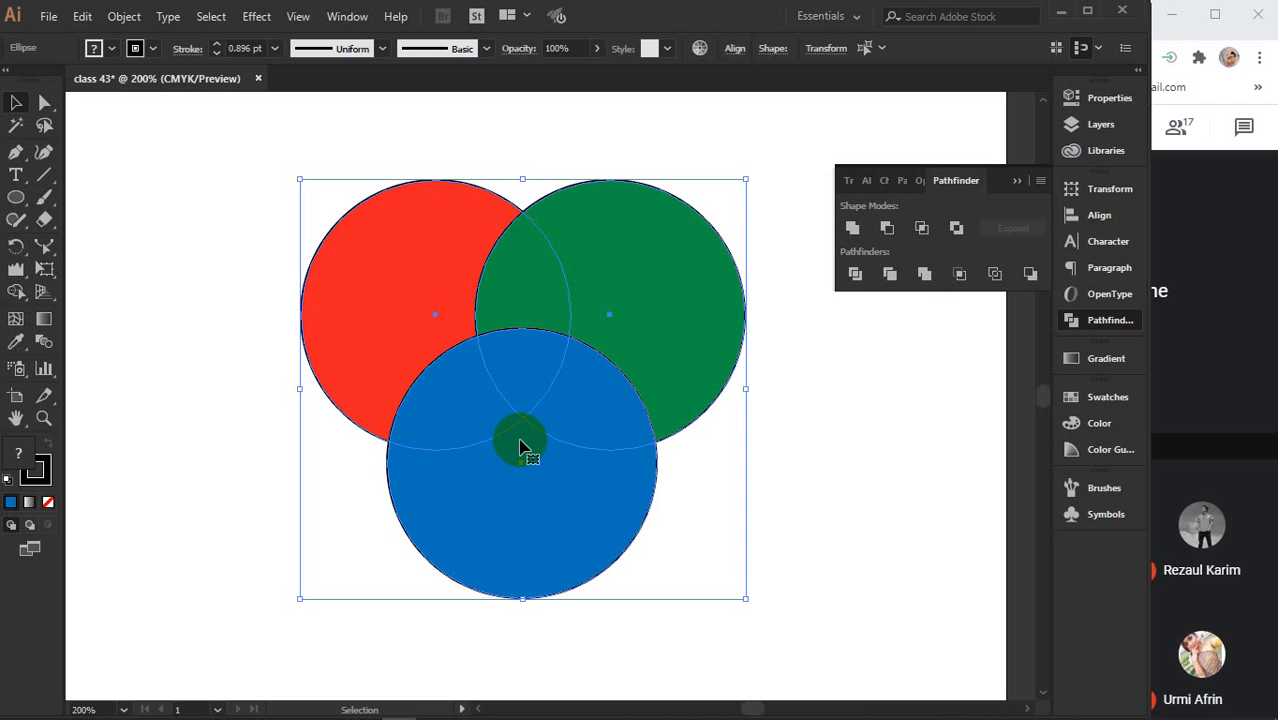
{"action": "left_click", "coordinate": [889, 274]}
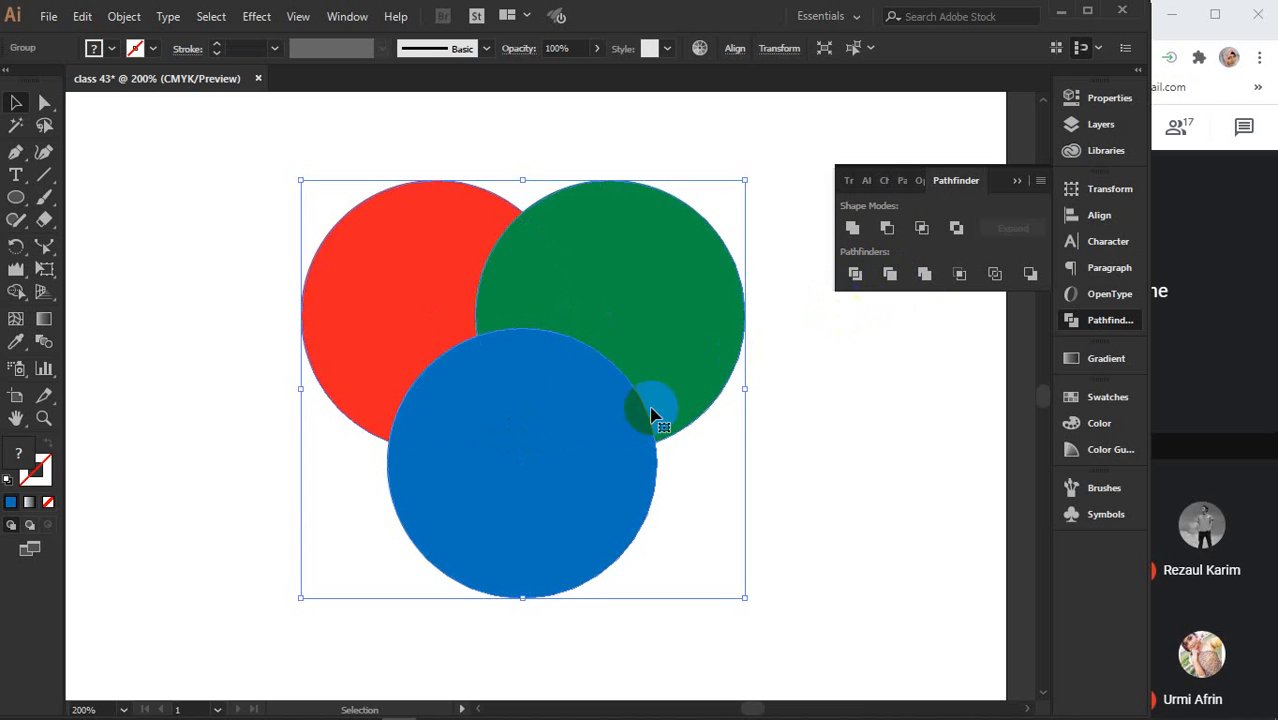
{"action": "right_click", "coordinate": [553, 378]}
{"action": "left_click", "coordinate": [630, 538]}
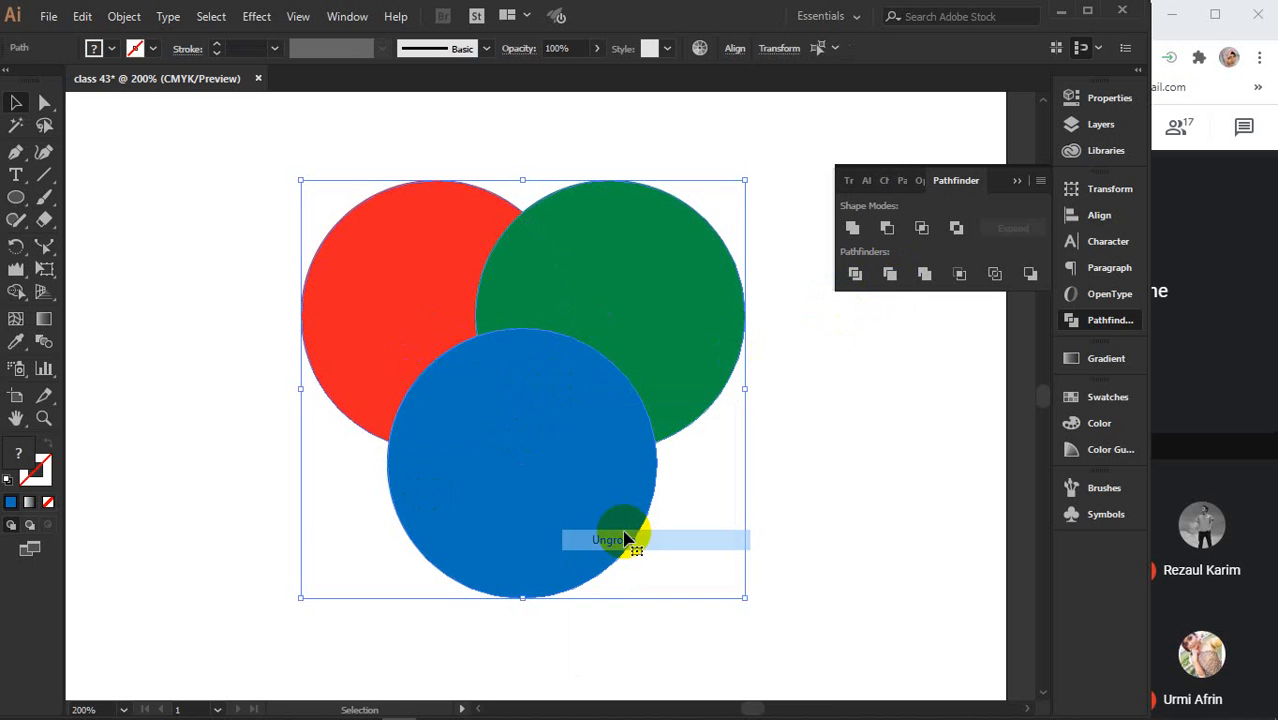
Pull the trimmed blue, green and red pieces apart, and undo the moves, ungrouping and trim back to the three whole circles.
{"action": "left_click_drag", "start_coordinate": [522, 440], "coordinate": [522, 512]}
{"action": "left_click_drag", "start_coordinate": [607, 342], "coordinate": [653, 342]}
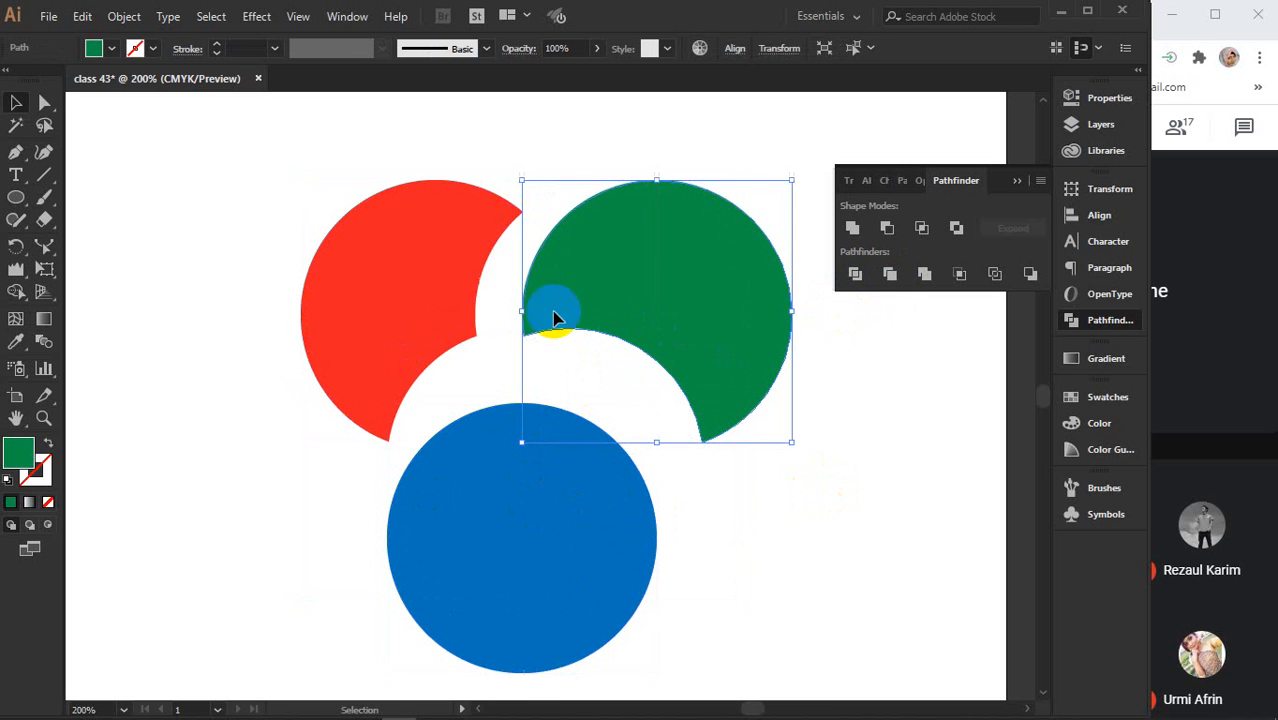
{"action": "left_click_drag", "start_coordinate": [394, 271], "coordinate": [352, 271]}
{"action": "key", "text": "a"}
{"action": "key", "text": "ctrl+z"}
{"action": "key", "text": "ctrl+z"}
{"action": "key", "text": "ctrl+z"}
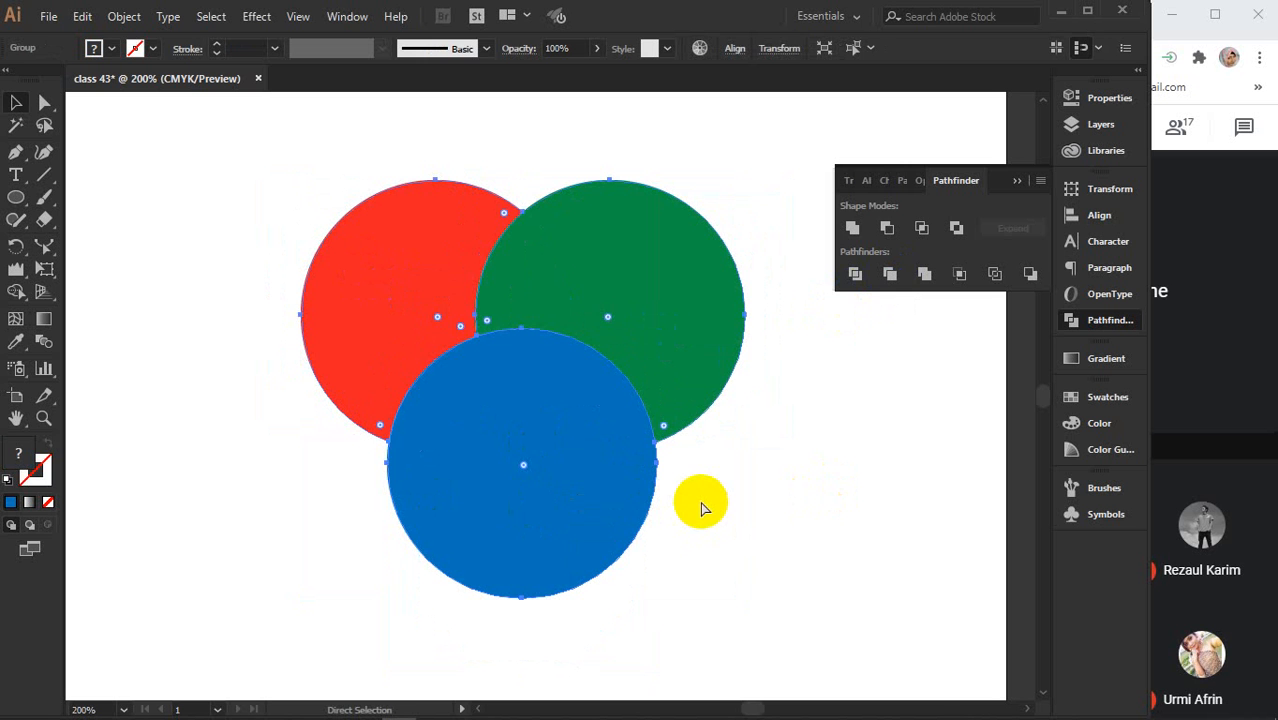
{"action": "key", "text": "ctrl+z"}
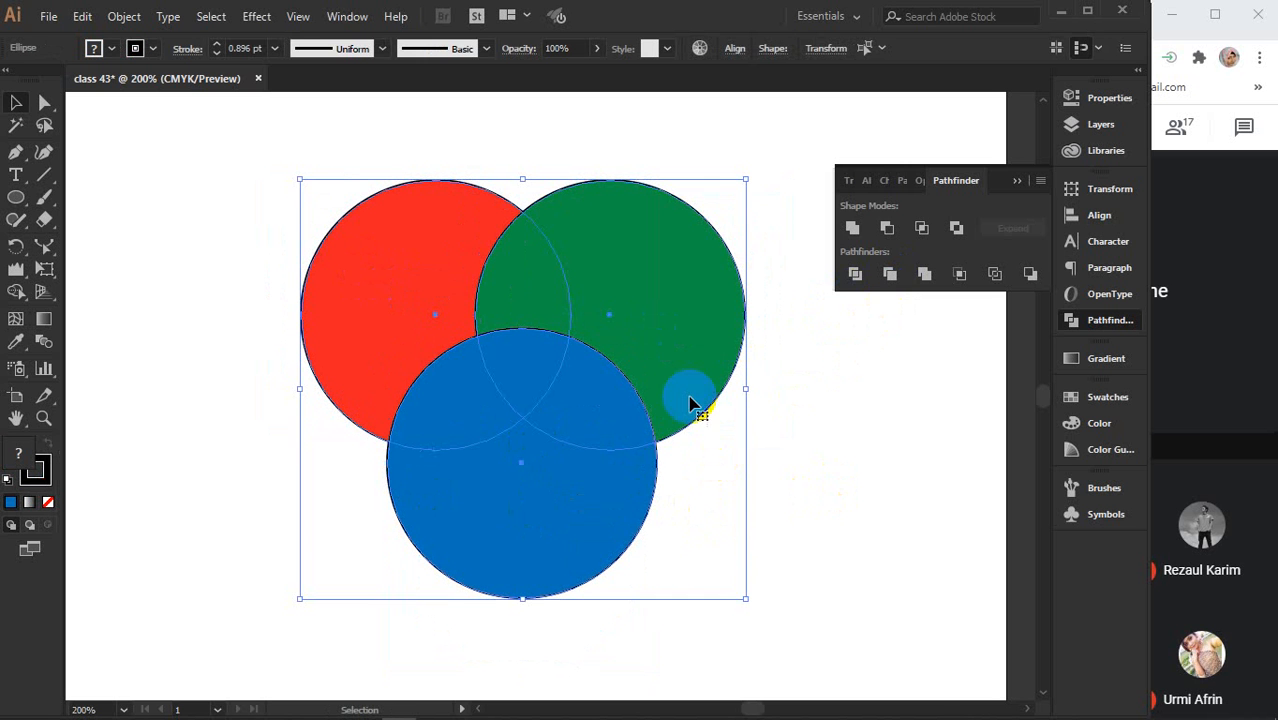
Trim the three circles again and deselect them, then undo back to the outlined circles with the front circle filled navy.
{"action": "left_click", "coordinate": [889, 274]}
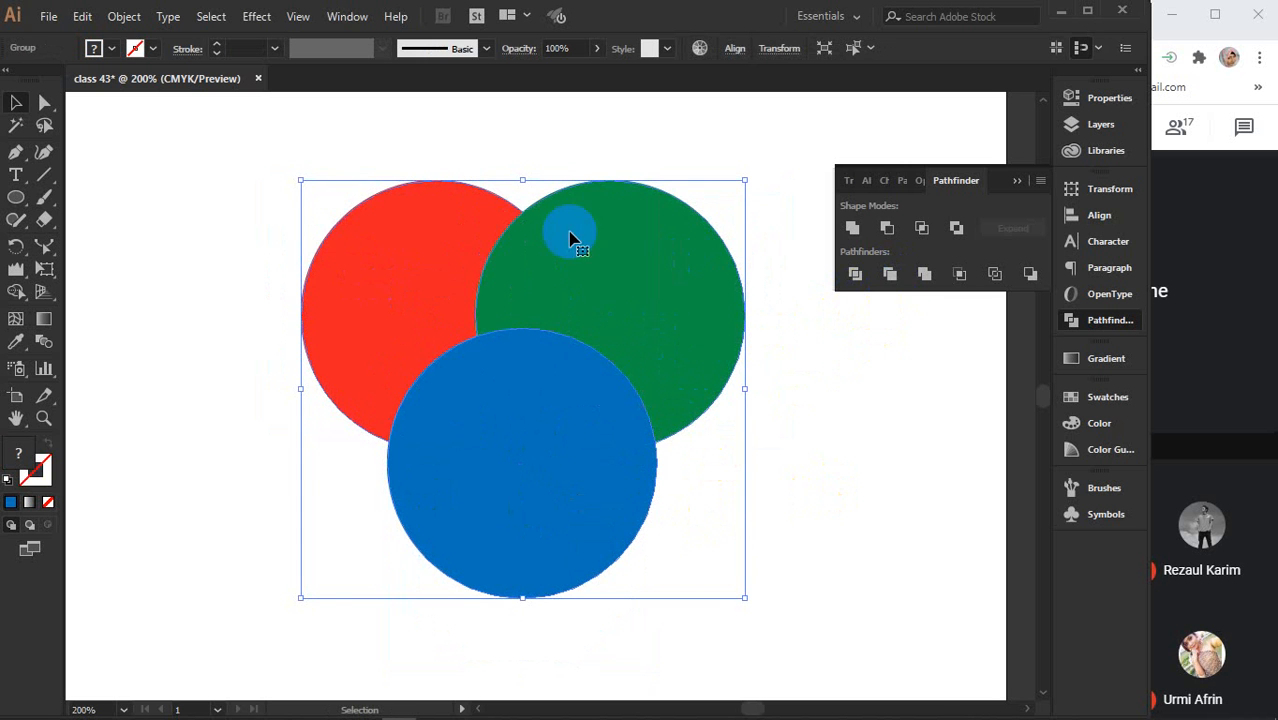
{"action": "left_click", "coordinate": [873, 431]}
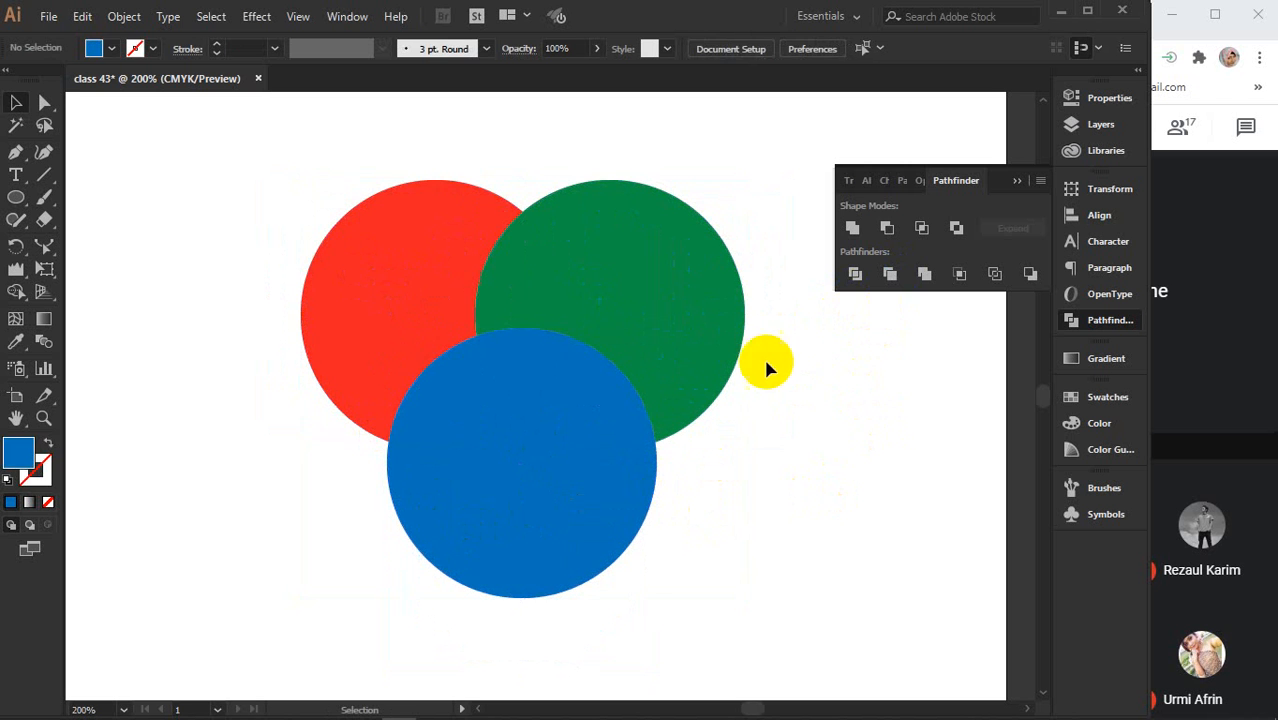
{"action": "key", "text": "ctrl+z"}
{"action": "key", "text": "ctrl+z"}
{"action": "key", "text": "ctrl+z"}
{"action": "key", "text": "ctrl+z"}
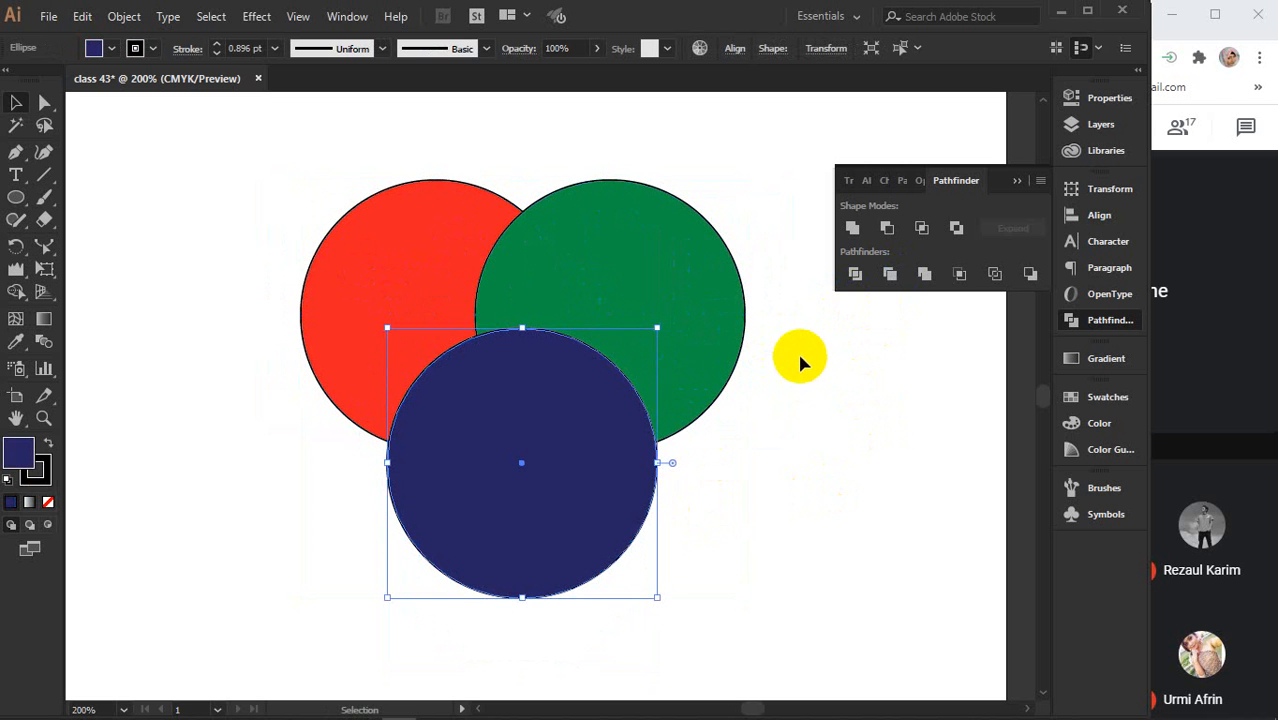
Select all three circles, try the Pathfinder Merge and Trim operations, deselect the result, and undo back to the whole circles.
{"action": "left_click_drag", "start_coordinate": [285, 163], "coordinate": [665, 458]}
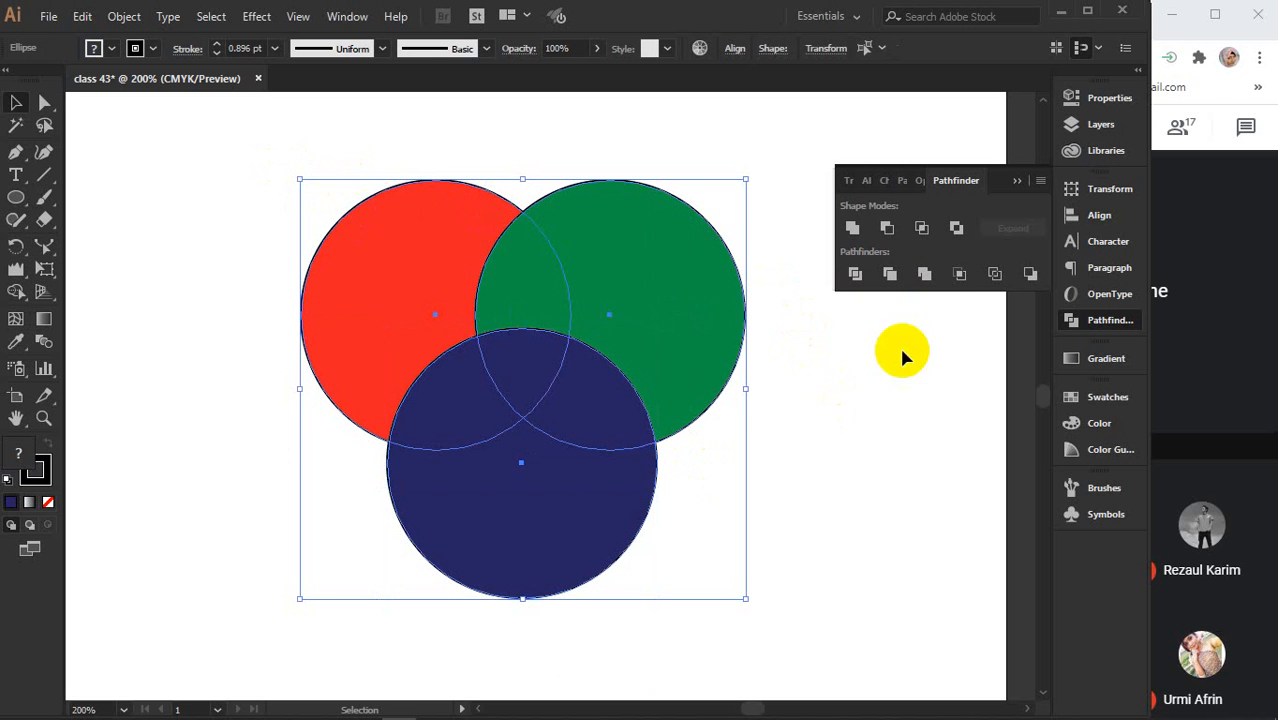
{"action": "left_click", "coordinate": [925, 275]}
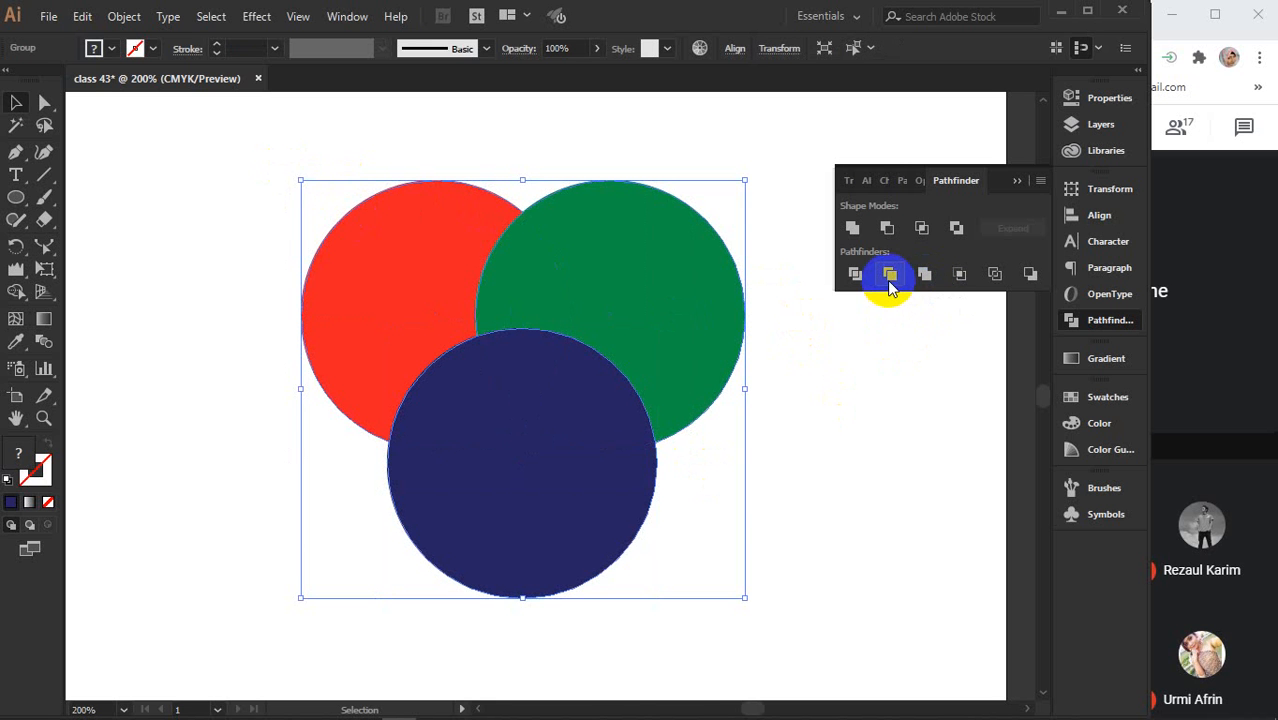
{"action": "left_click", "coordinate": [891, 285]}
{"action": "left_click", "coordinate": [856, 414]}
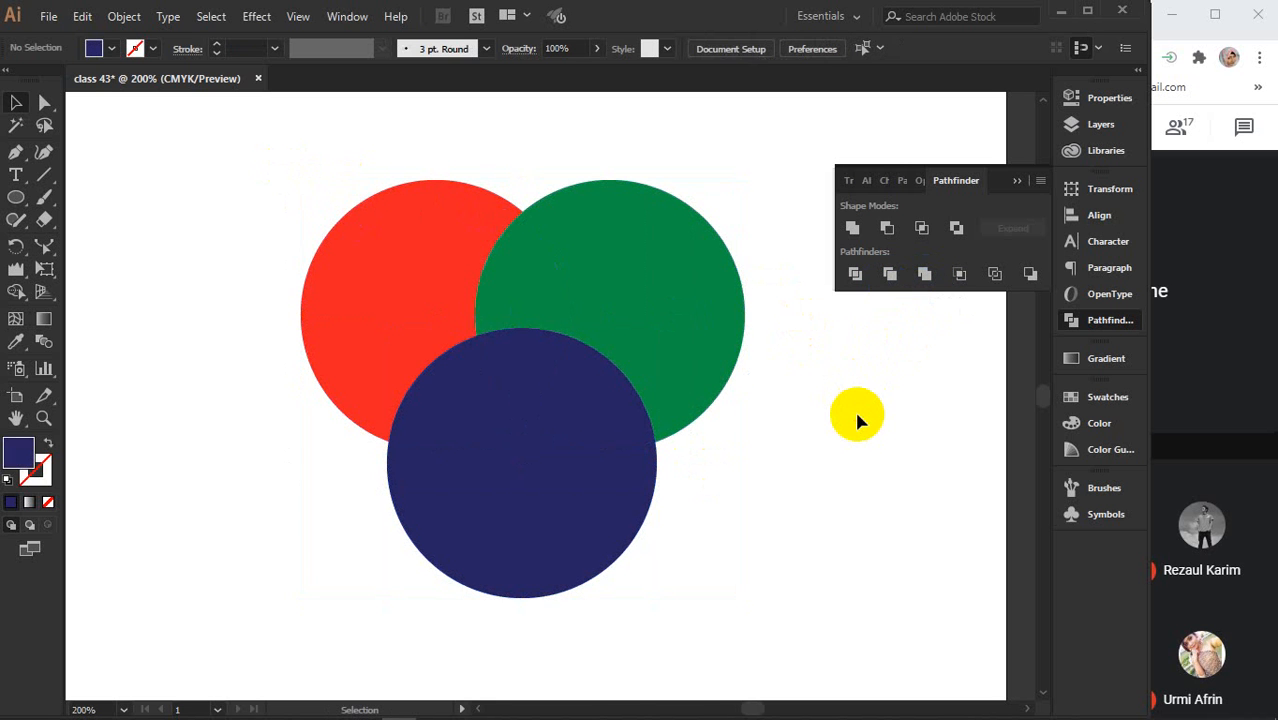
{"action": "key", "text": "ctrl+z"}
{"action": "key", "text": "ctrl+z"}
{"action": "key", "text": "ctrl+z"}
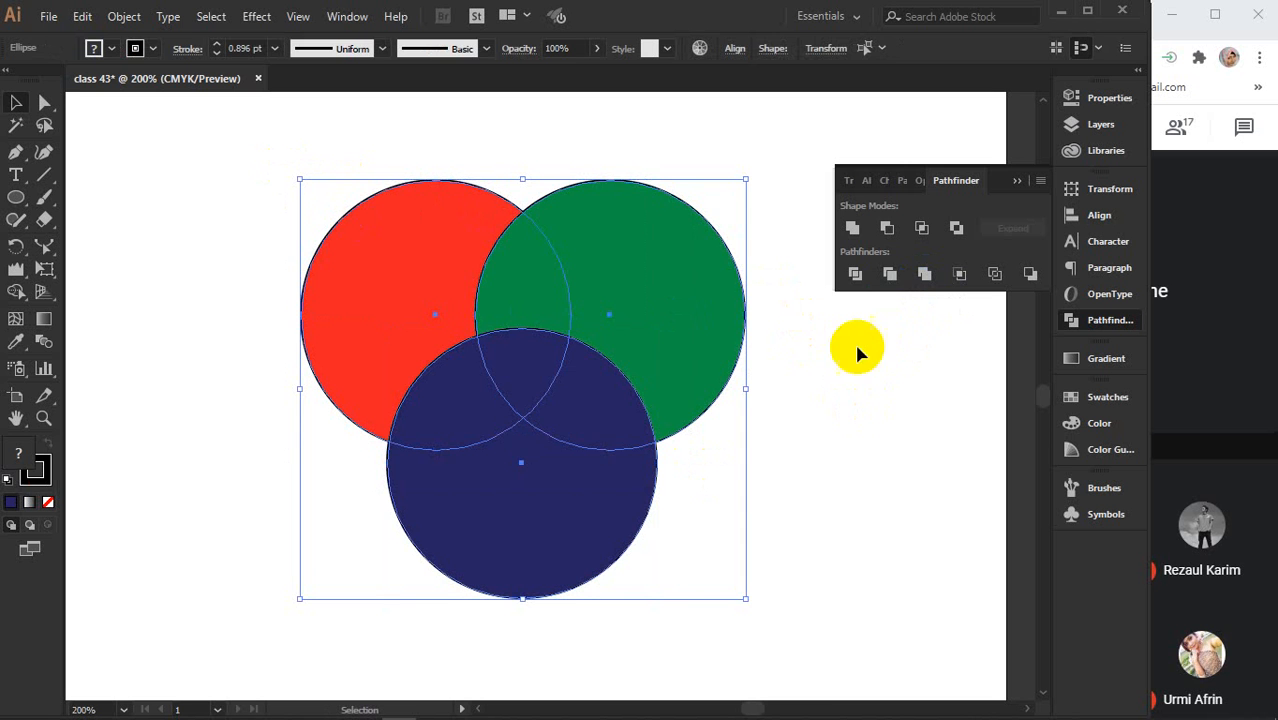
Trim the three circles and undo it, then apply the Pathfinder Merge operation and ungroup the merged result.
{"action": "left_click", "coordinate": [887, 279]}
{"action": "key", "text": "ctrl+z"}
{"action": "left_click", "coordinate": [924, 274]}
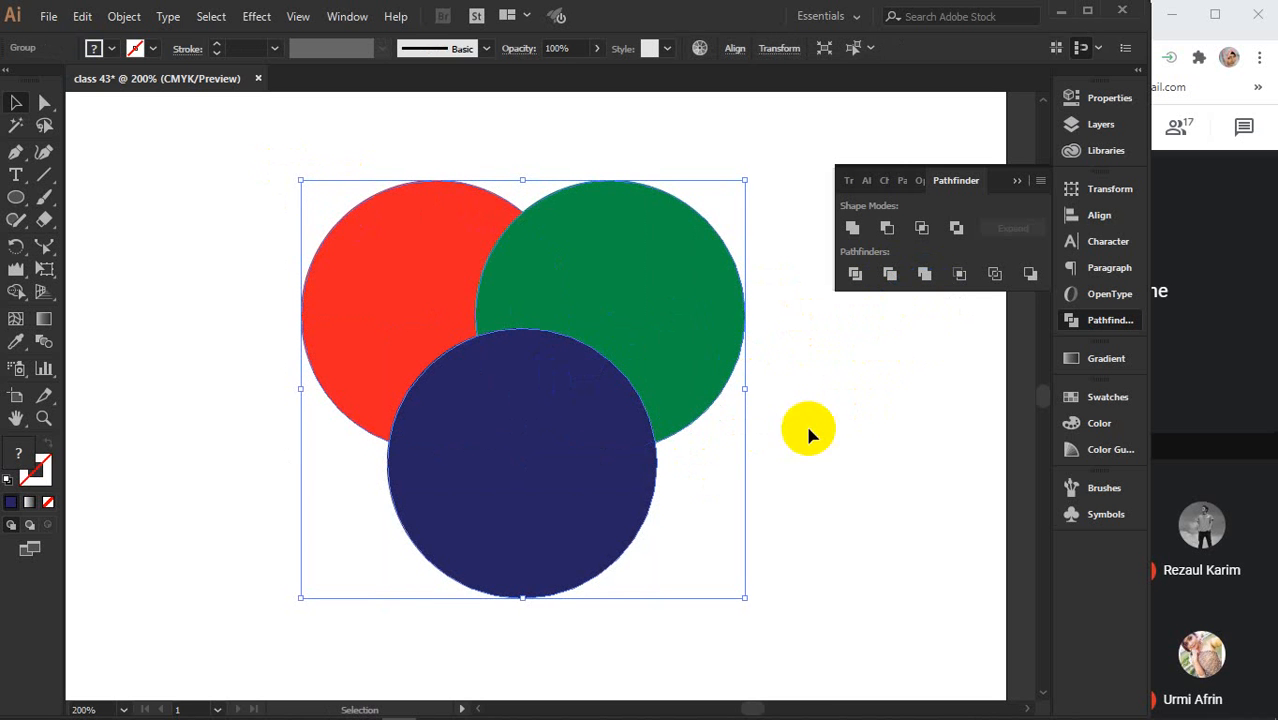
{"action": "right_click", "coordinate": [629, 327]}
{"action": "left_click", "coordinate": [708, 479]}
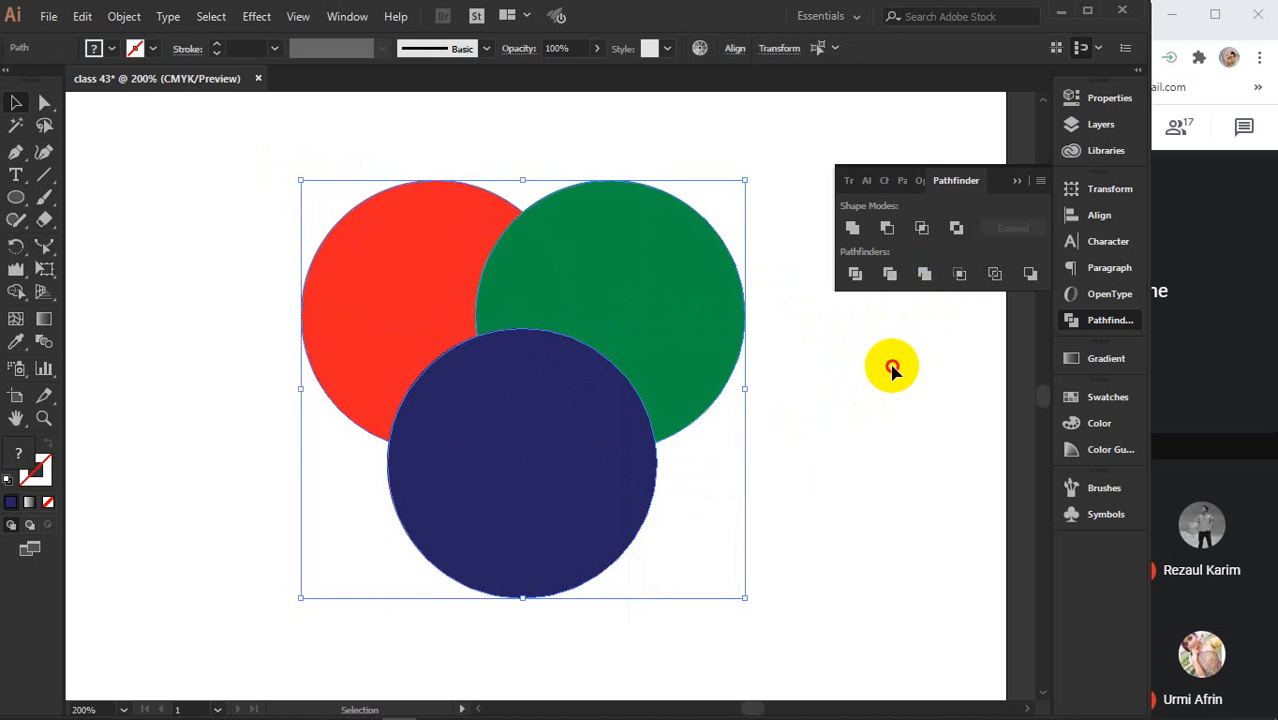
Pull the merged navy, green and red pieces apart, and undo everything back to the three whole selected circles.
{"action": "left_click", "coordinate": [890, 366]}
{"action": "left_click_drag", "start_coordinate": [558, 425], "coordinate": [560, 487]}
{"action": "left_click_drag", "start_coordinate": [613, 317], "coordinate": [661, 325]}
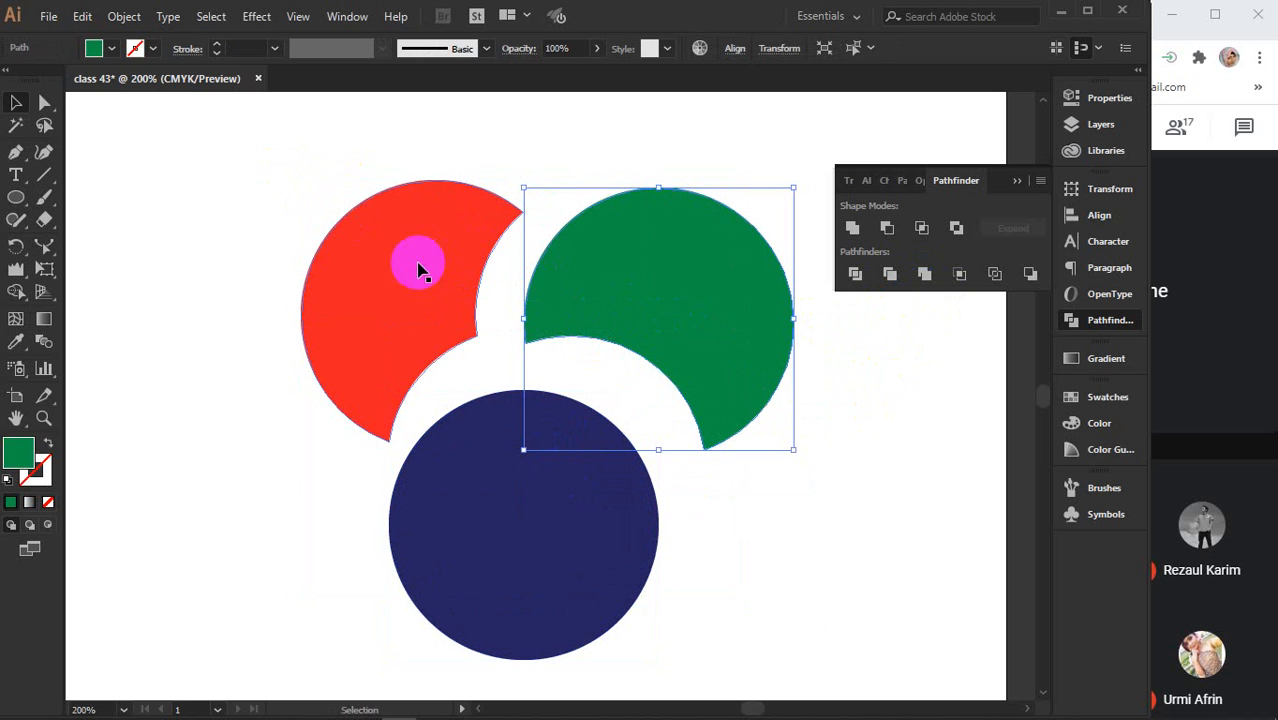
{"action": "left_click_drag", "start_coordinate": [375, 255], "coordinate": [309, 252]}
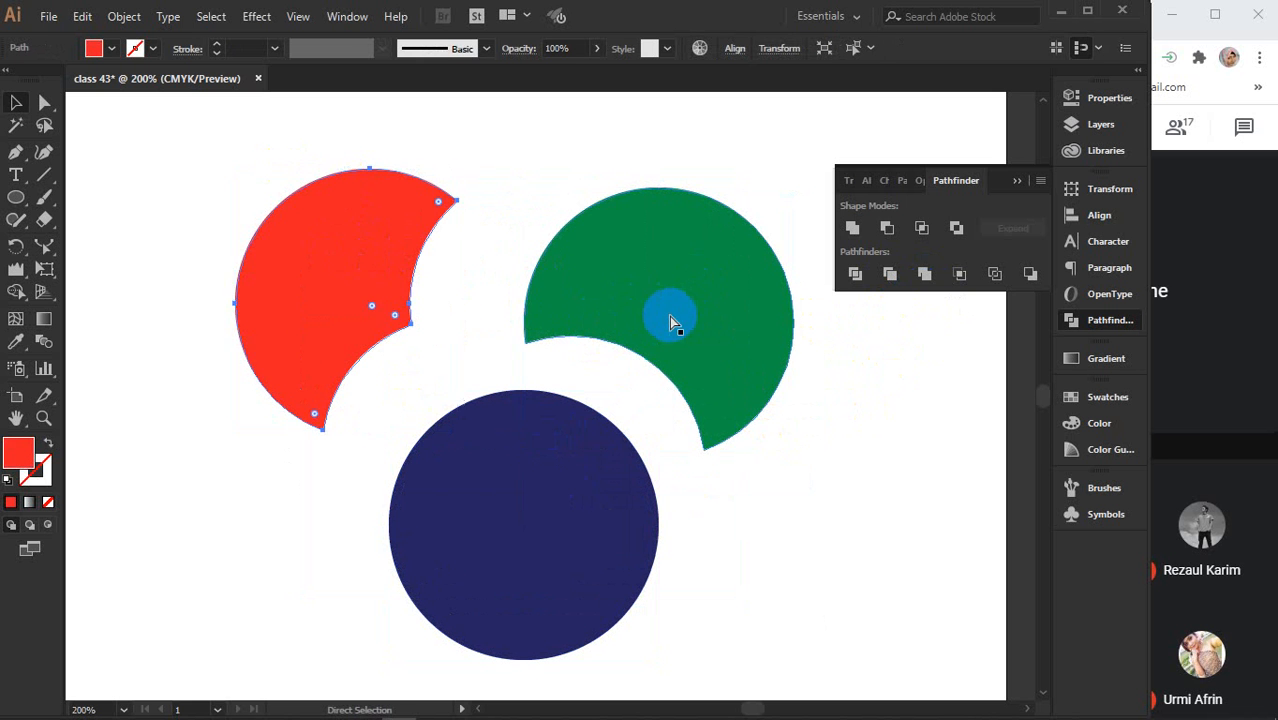
{"action": "key", "text": "ctrl+z"}
{"action": "key", "text": "ctrl+z"}
{"action": "key", "text": "ctrl+z"}
{"action": "key", "text": "ctrl+z"}
{"action": "key", "text": "ctrl+z"}
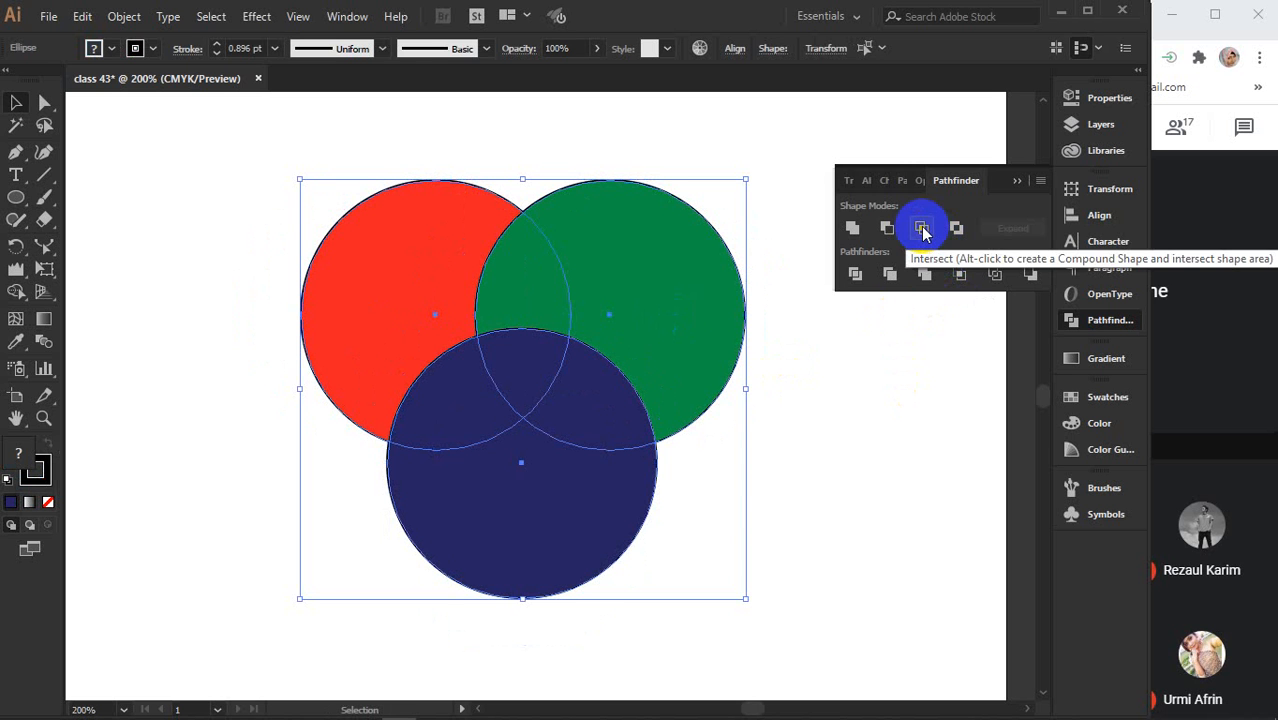
Crop the three circles to the front circle's area and undo it, then apply Pathfinder Outline to them and undo that too.
{"action": "left_click", "coordinate": [959, 273]}
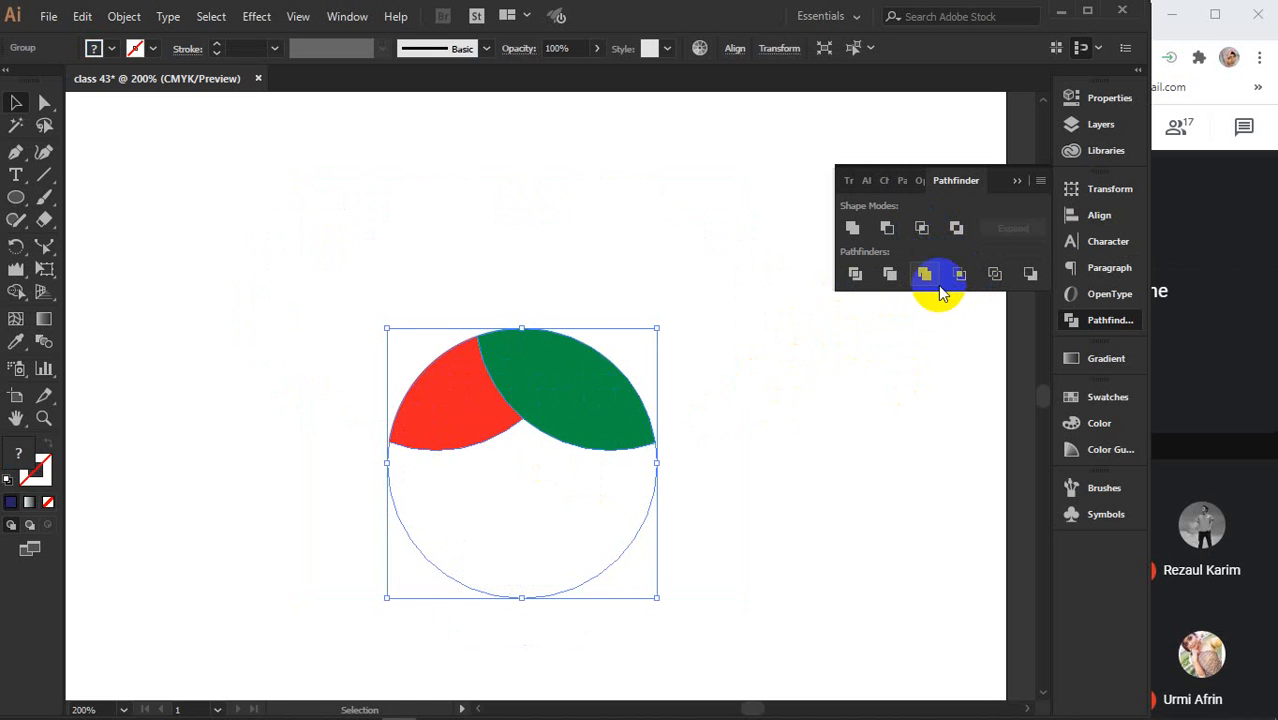
{"action": "key", "text": "ctrl+z"}
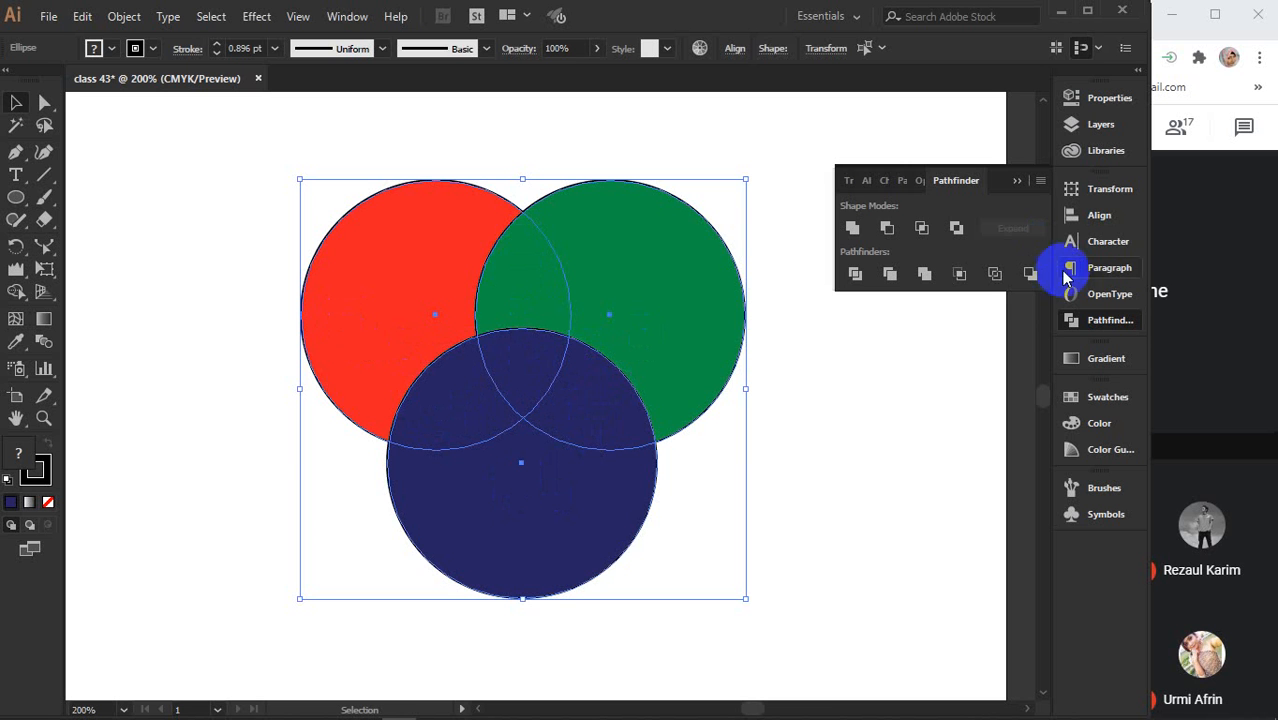
{"action": "left_click", "coordinate": [995, 275]}
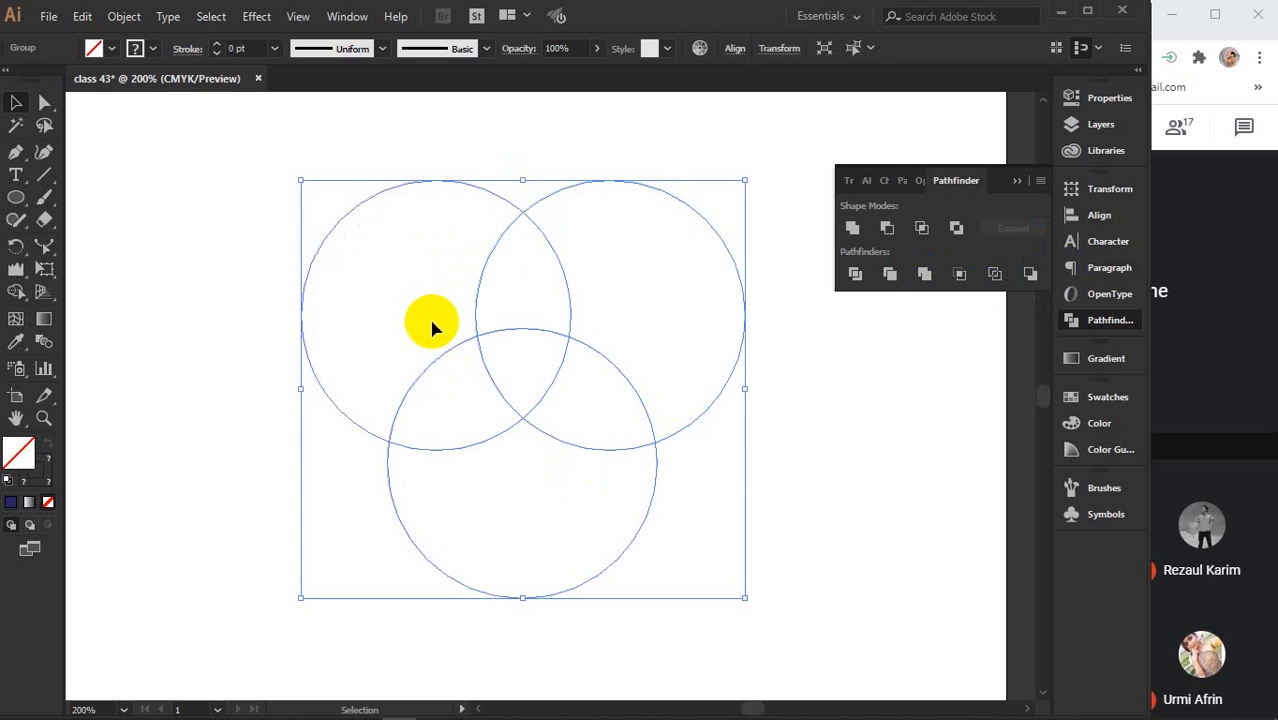
{"action": "left_click", "coordinate": [813, 393]}
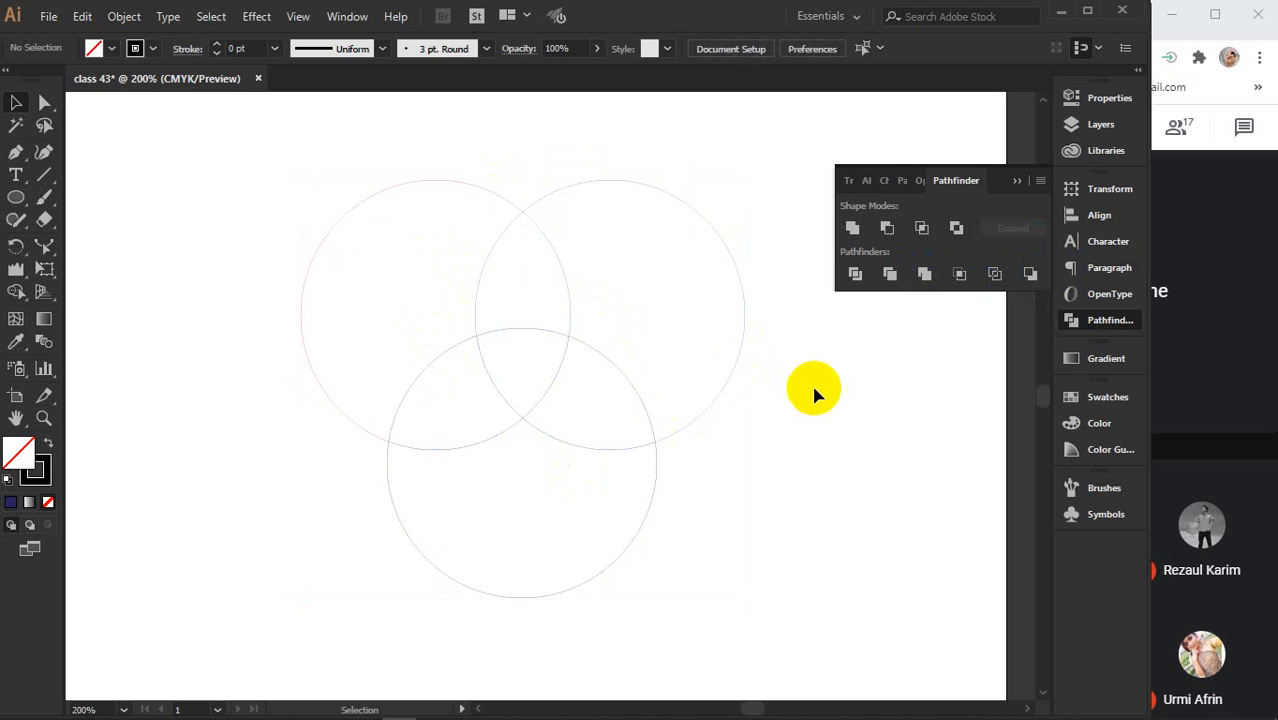
{"action": "key", "text": "ctrl+z"}
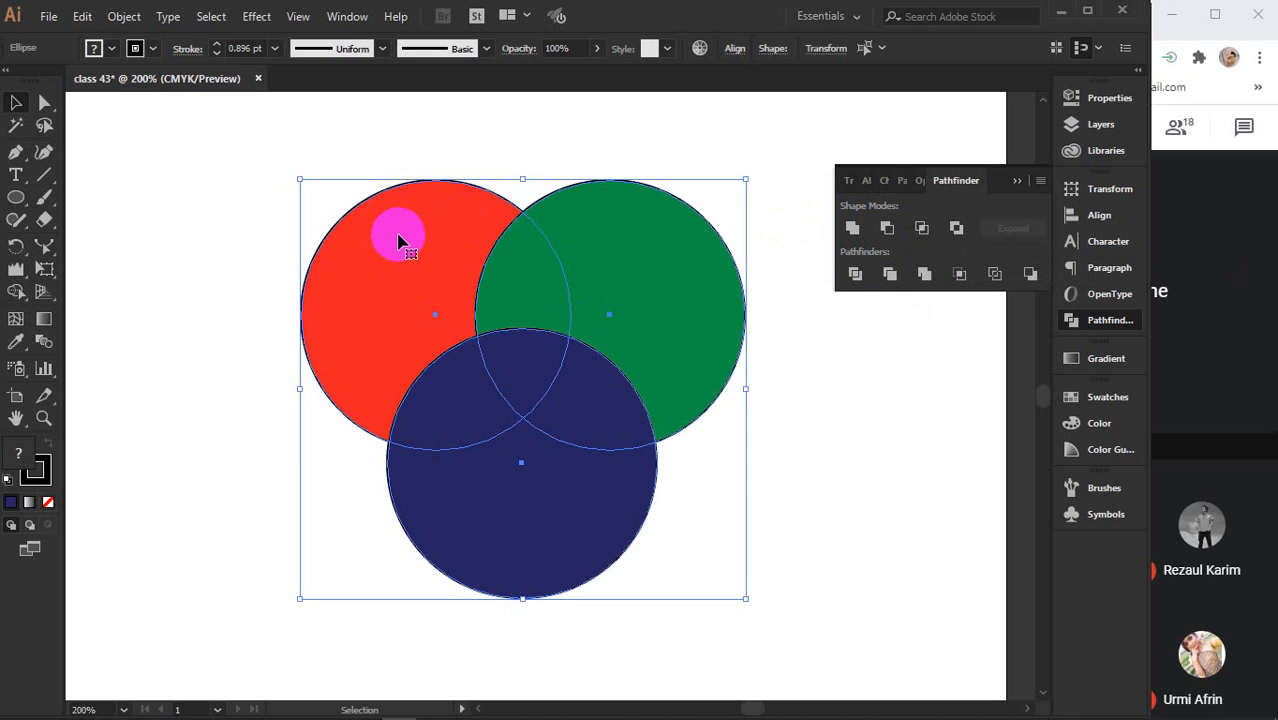
Apply Minus Back to the three circles, then undo back to the three whole circles with a lighter blue front circle.
{"action": "left_click", "coordinate": [1031, 275]}
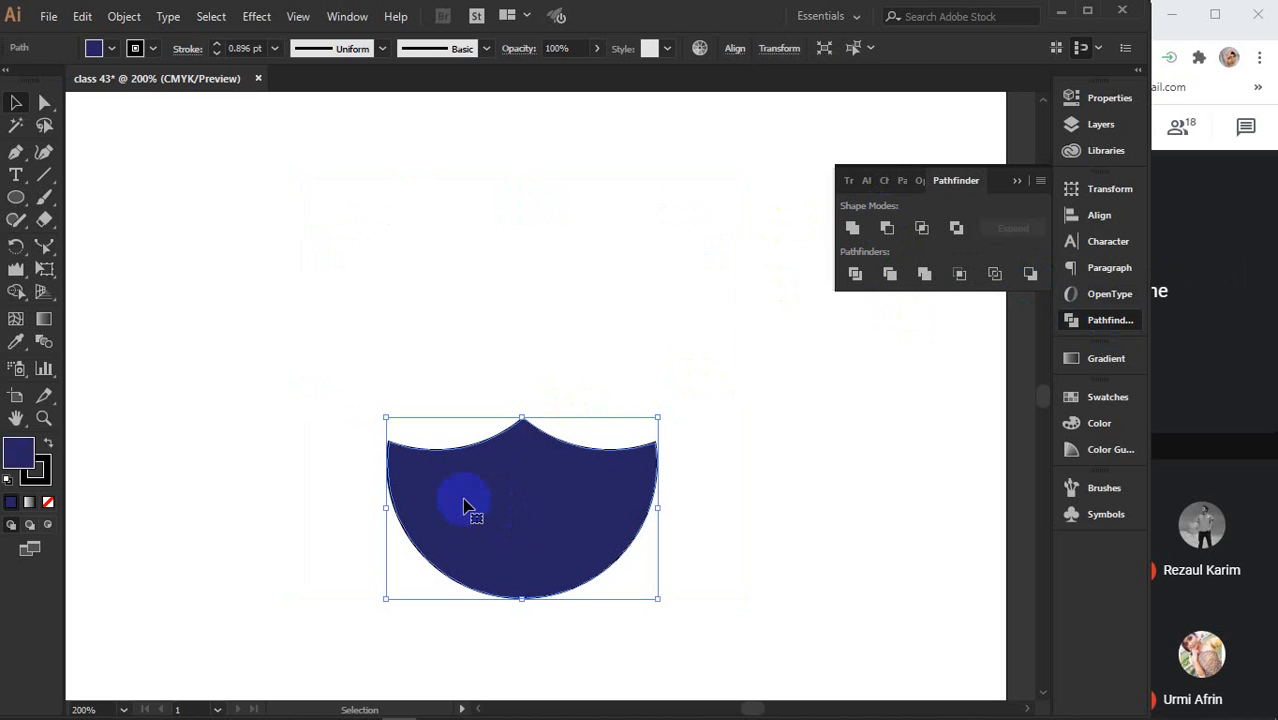
{"action": "left_click", "coordinate": [892, 229]}
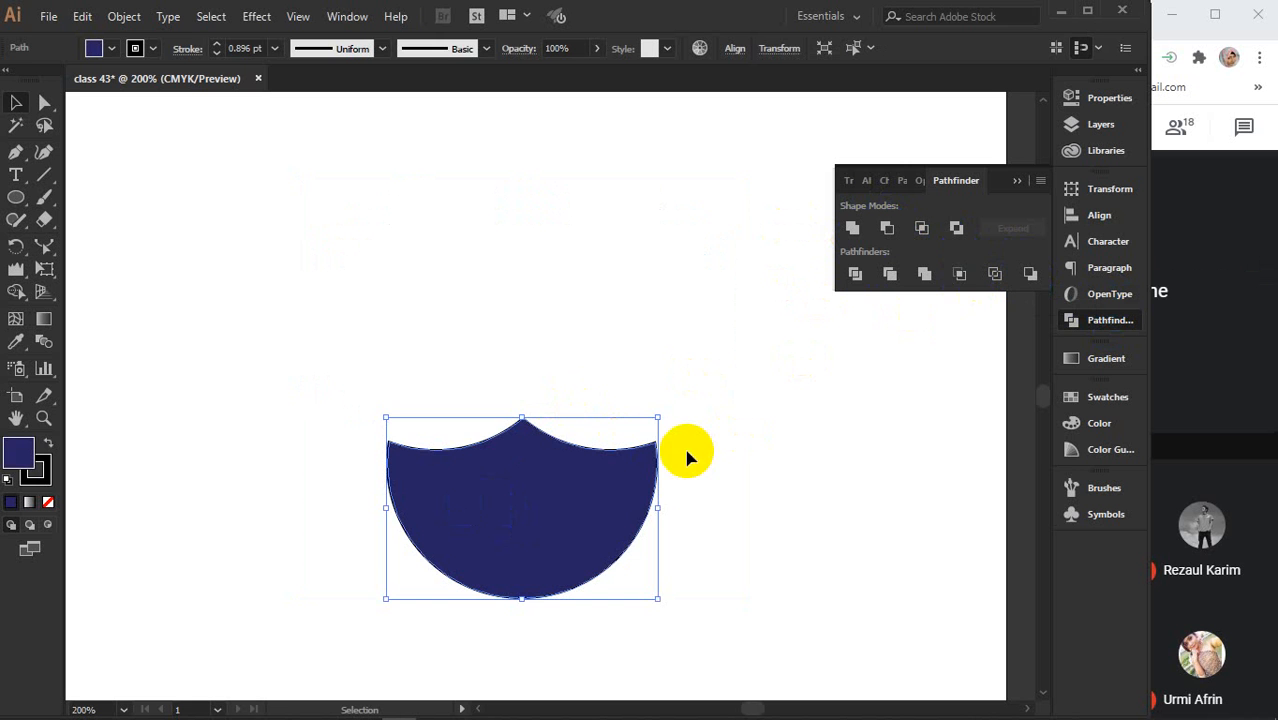
{"action": "key", "text": "ctrl+z"}
{"action": "key", "text": "ctrl+z"}
{"action": "key", "text": "ctrl+z"}
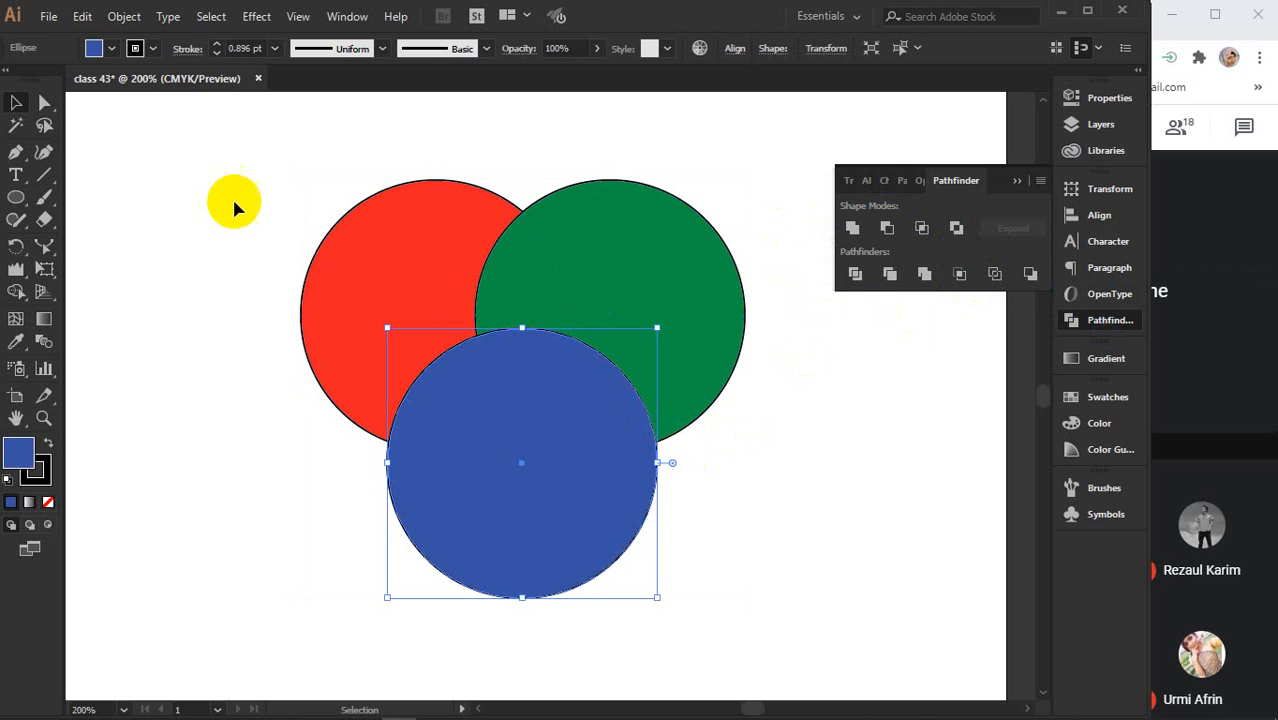
Delete all three circles from the artboard and collapse the Pathfinder panel.
{"action": "left_click_drag", "start_coordinate": [230, 178], "coordinate": [648, 514]}
{"action": "key", "text": "Delete"}
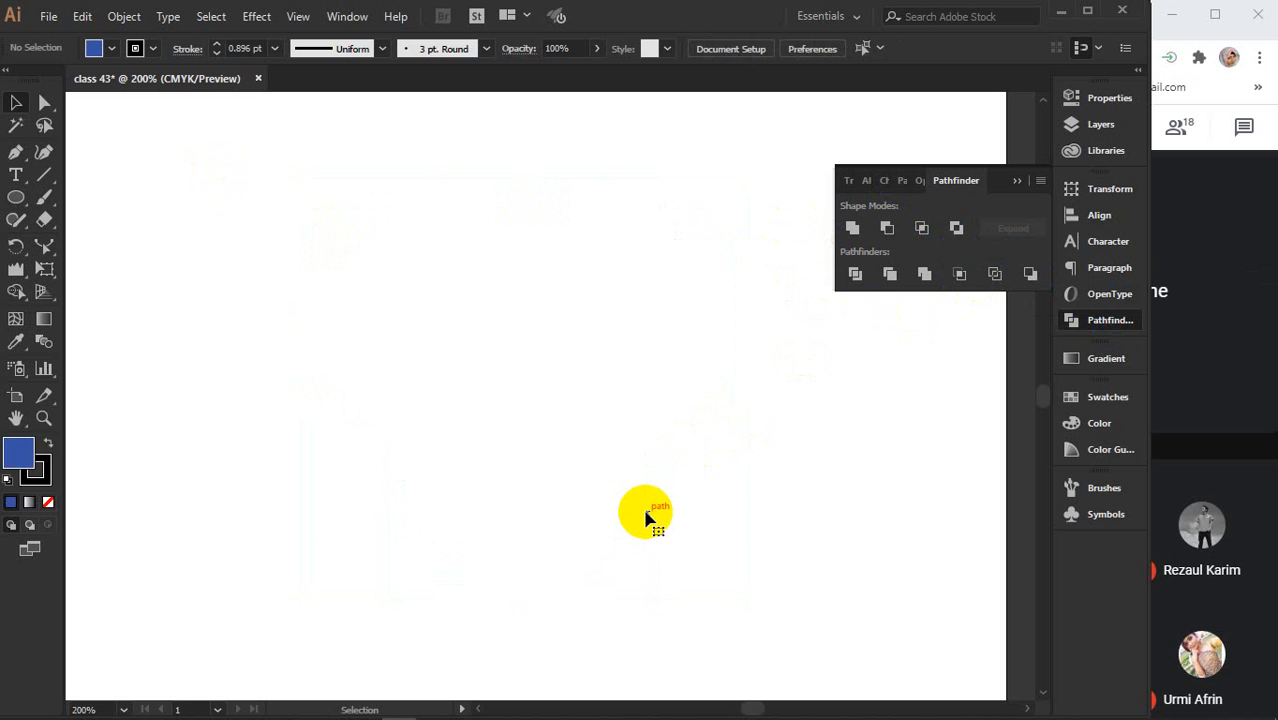
{"action": "key", "text": "ctrl+minus"}
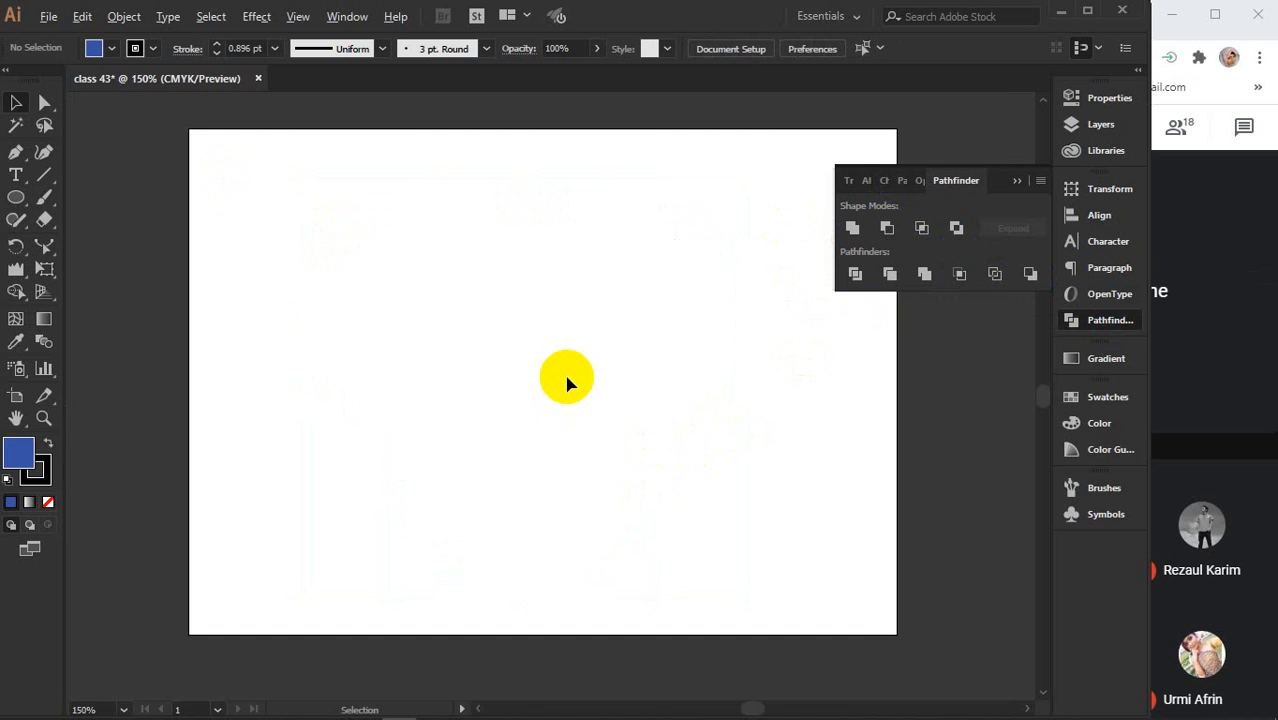
{"action": "key", "text": "ctrl+plus"}
{"action": "key", "text": "space"}
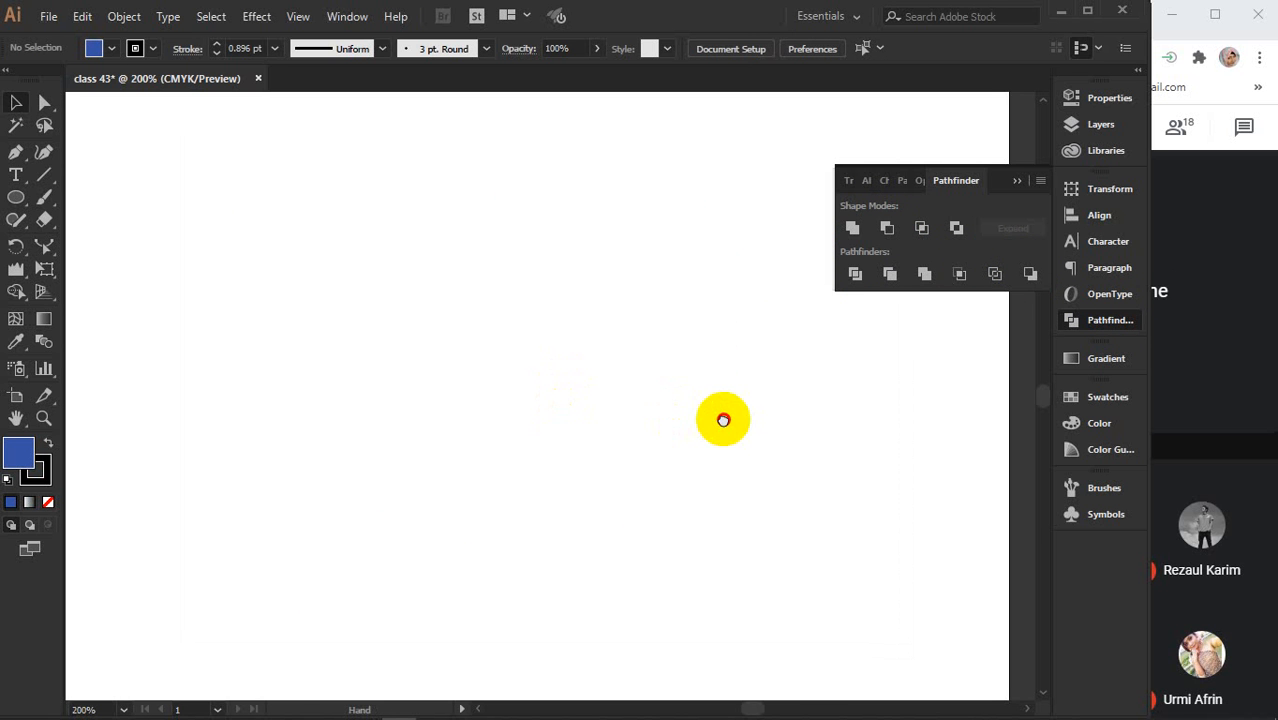
{"action": "left_click", "coordinate": [1020, 180]}
Draw a blue circle with a black outline in the upper-left area of the empty artboard.
{"action": "left_click", "coordinate": [16, 197]}
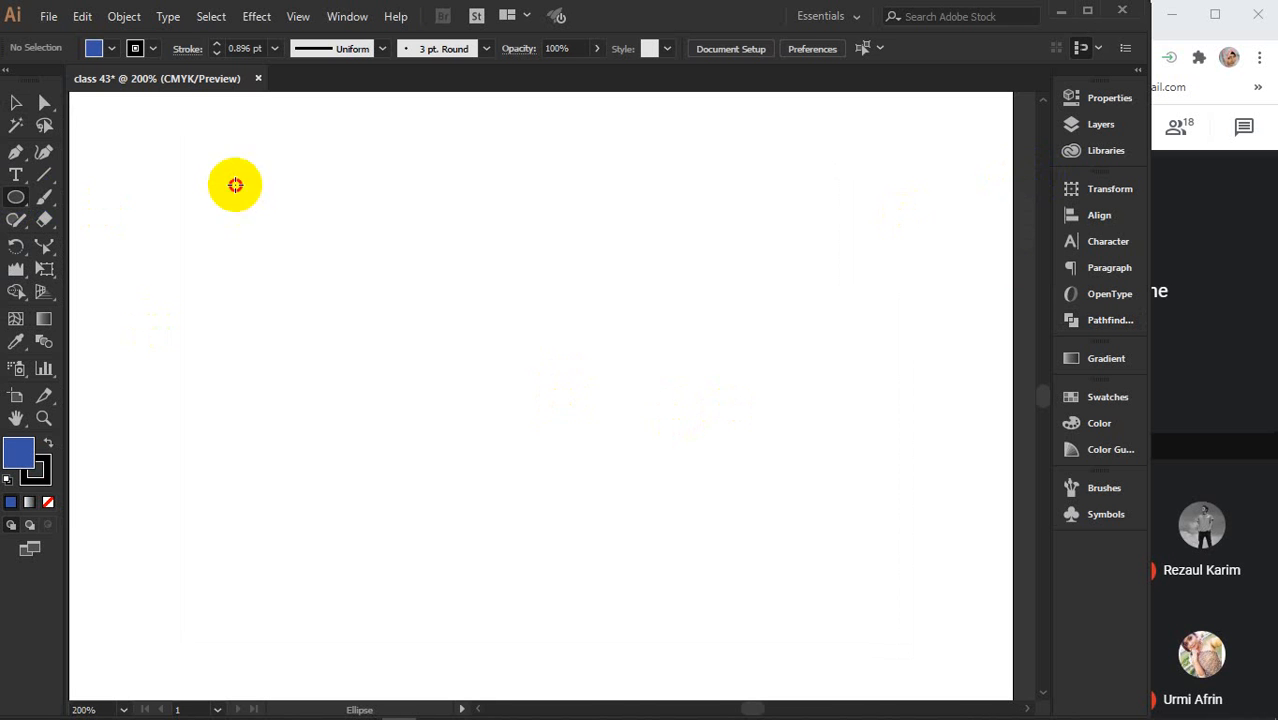
{"action": "left_click_drag", "start_coordinate": [234, 183], "coordinate": [497, 416]}
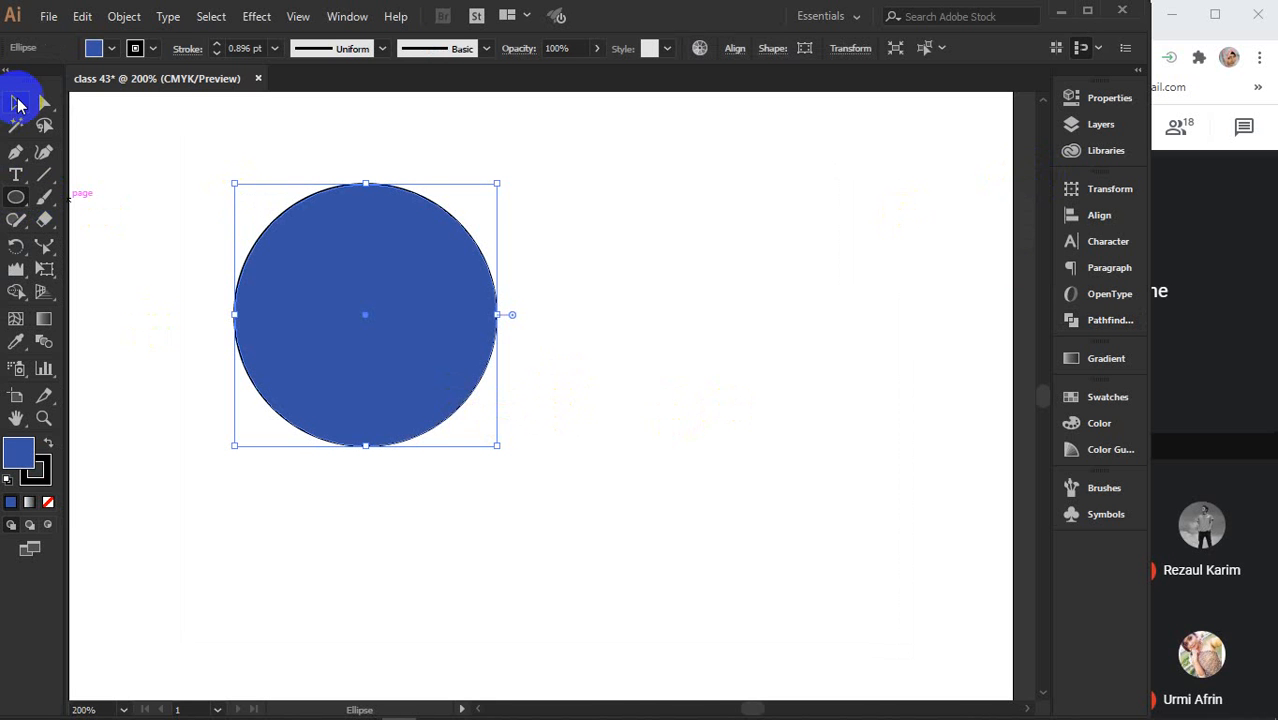
{"action": "left_click", "coordinate": [16, 102]}
Set the new circle's fill to none, leaving only its black outline.
{"action": "left_click", "coordinate": [33, 454]}
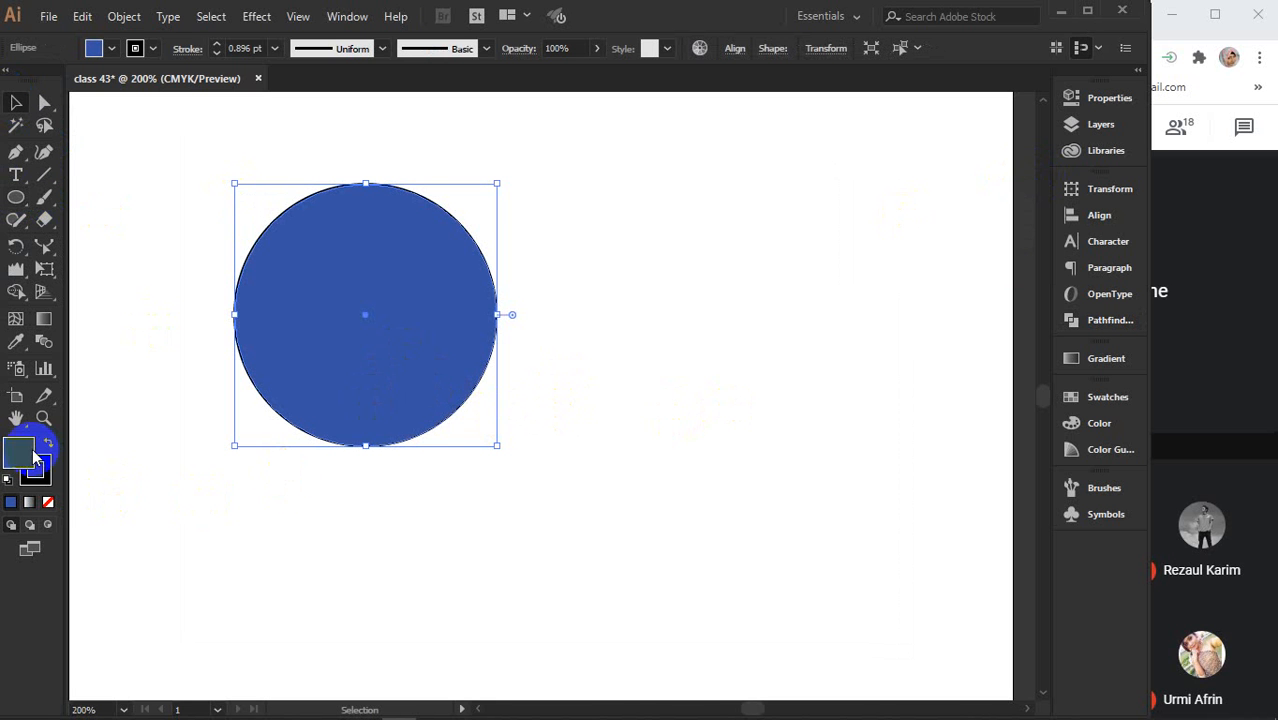
{"action": "left_click", "coordinate": [334, 352]}
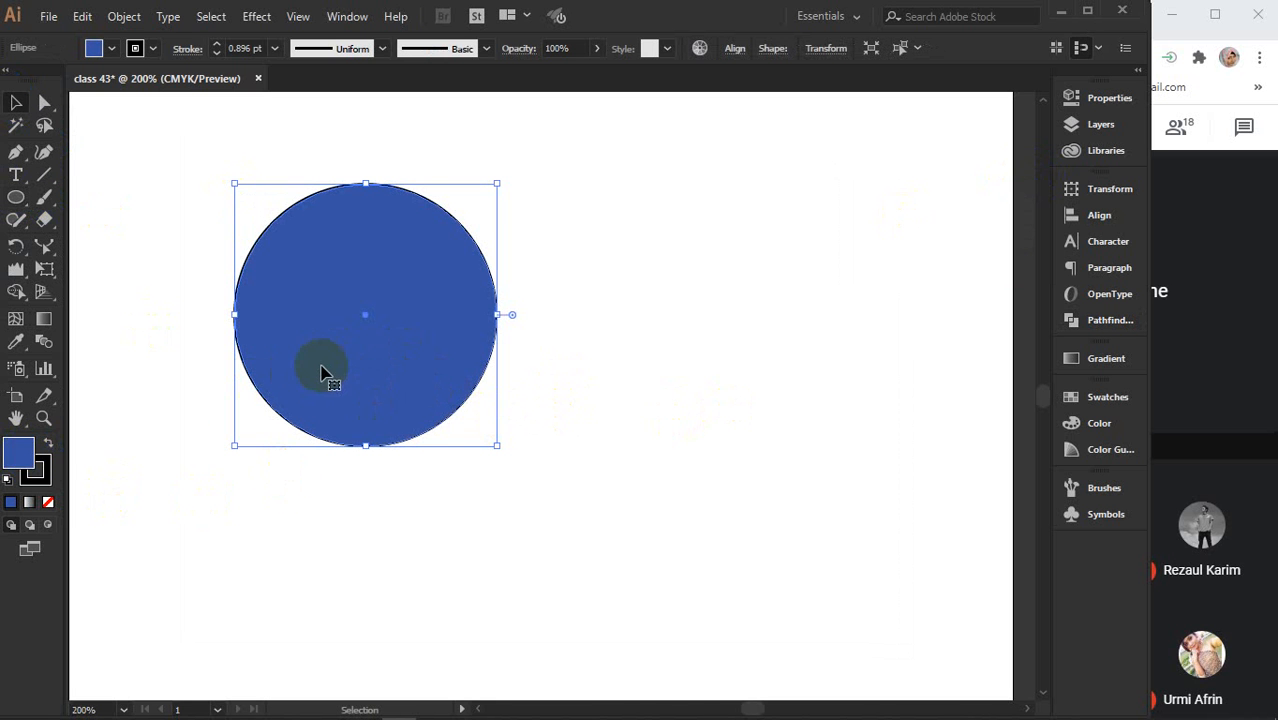
{"action": "left_click", "coordinate": [48, 472]}
{"action": "left_click", "coordinate": [52, 510]}
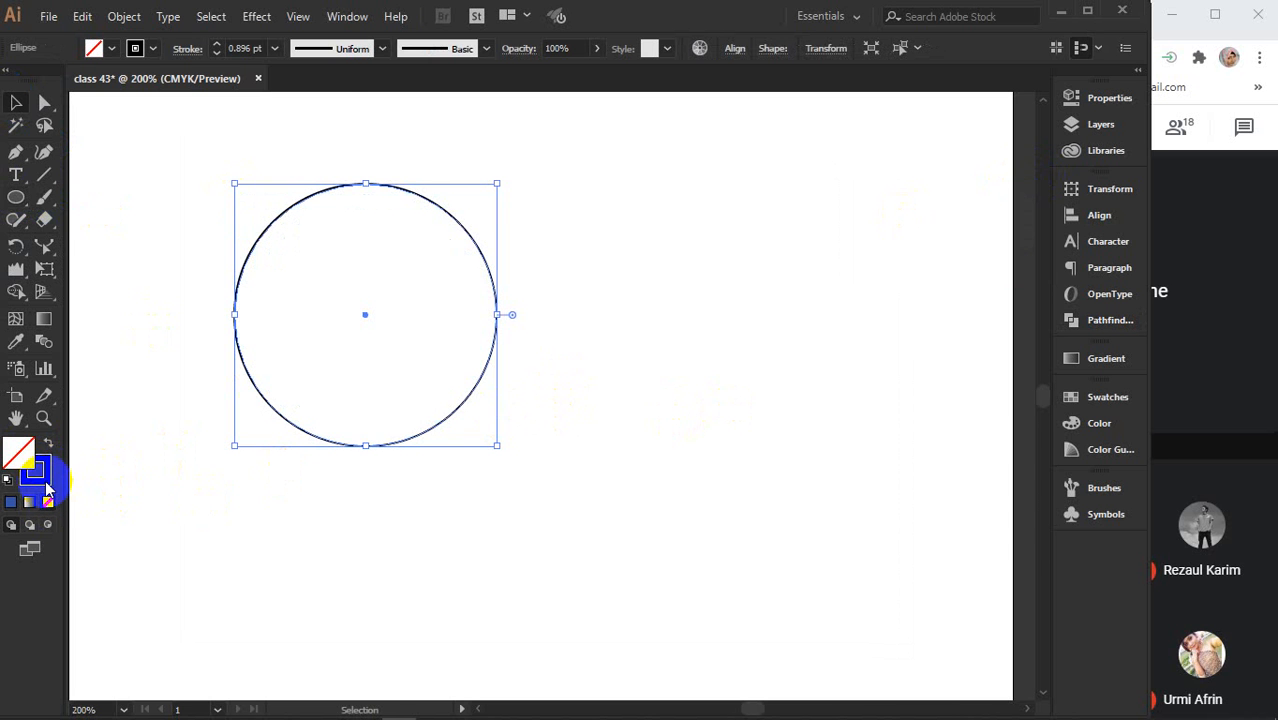
Set the circle's black stroke weight to 10 pt and deselect it.
{"action": "left_click", "coordinate": [36, 474]}
{"action": "left_click", "coordinate": [262, 48]}
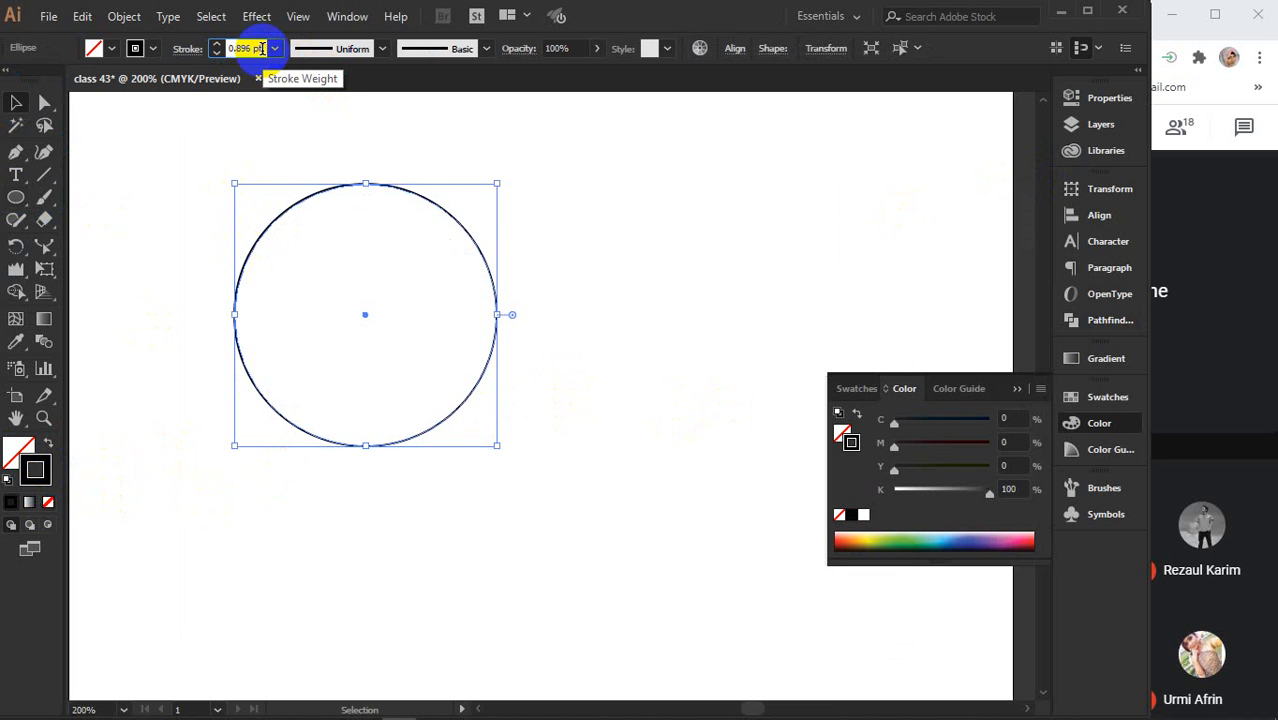
{"action": "scroll", "coordinate": [262, 48], "scroll_direction": "up", "scroll_amount": 6}
{"action": "scroll", "coordinate": [262, 48], "scroll_direction": "up", "scroll_amount": 2}
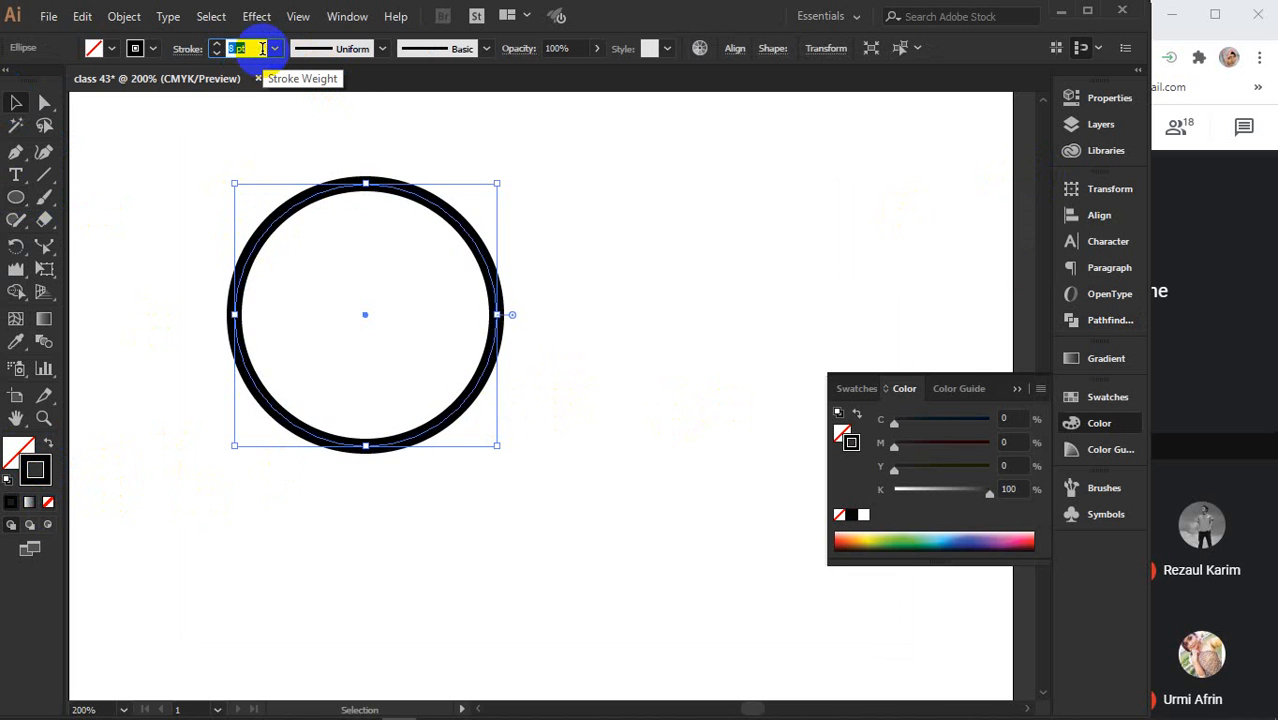
{"action": "scroll", "coordinate": [262, 48], "scroll_direction": "up", "scroll_amount": 2}
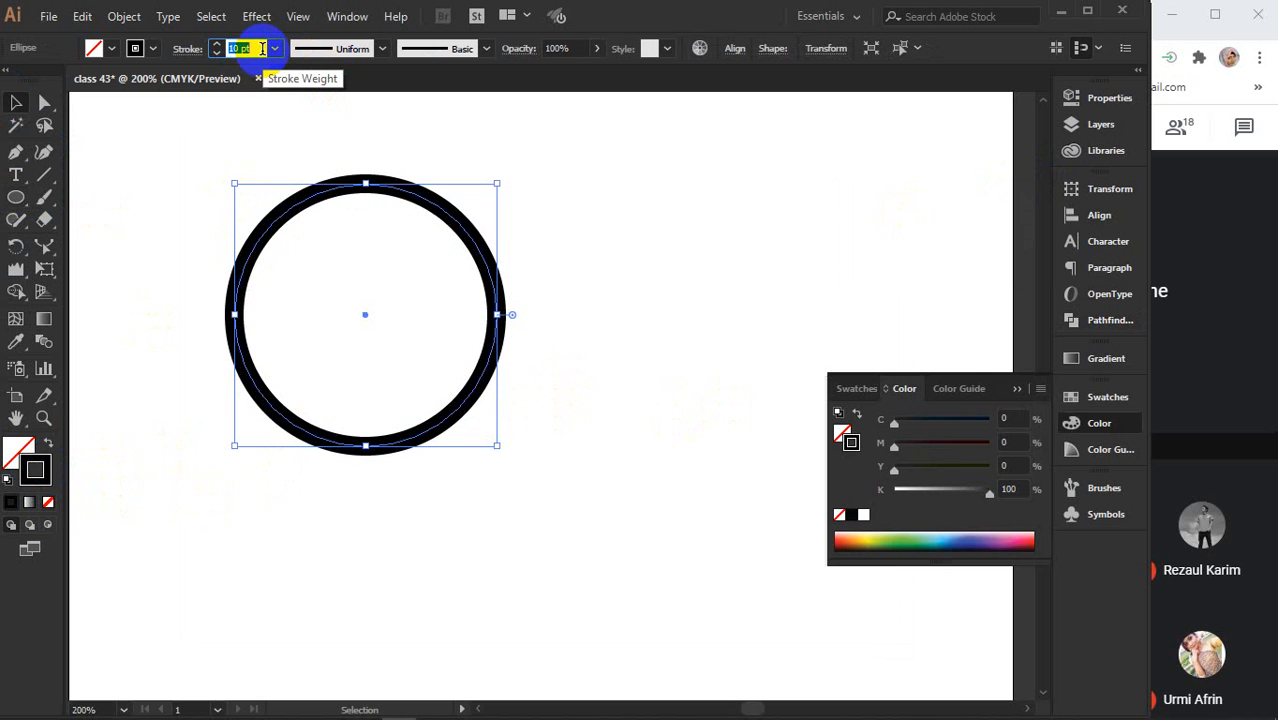
{"action": "left_click", "coordinate": [1016, 389]}
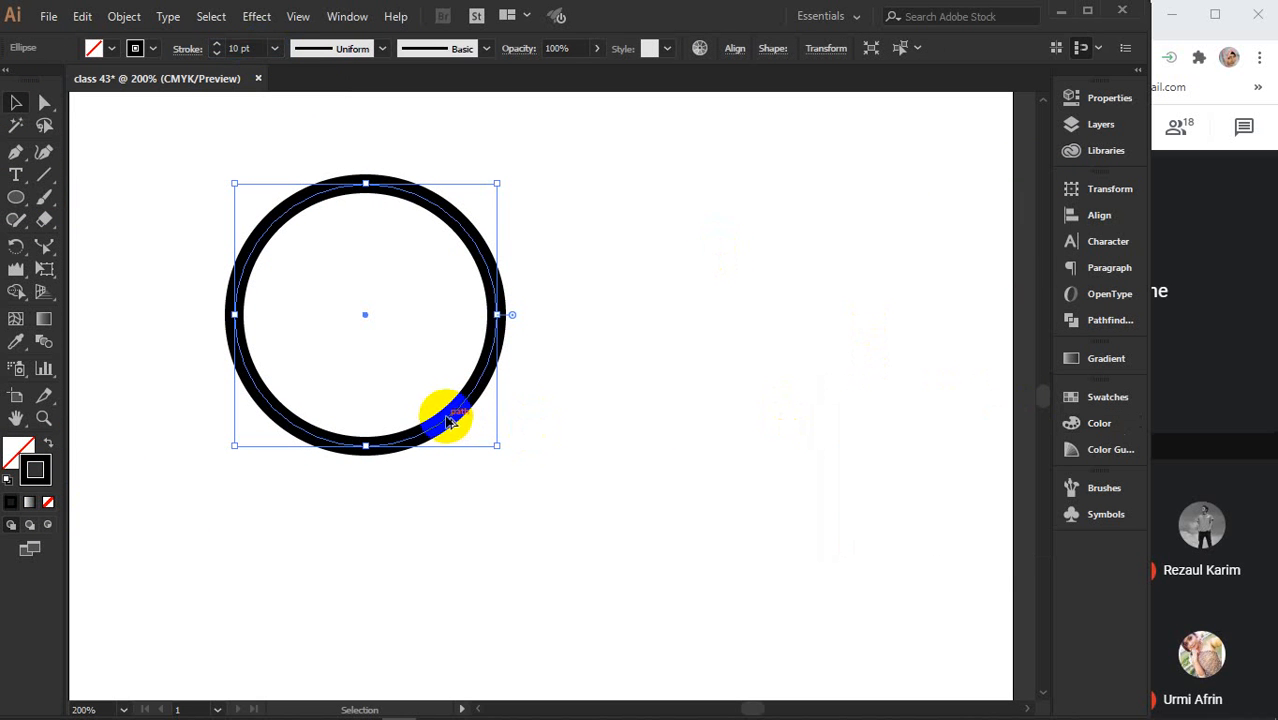
{"action": "left_click", "coordinate": [633, 422]}
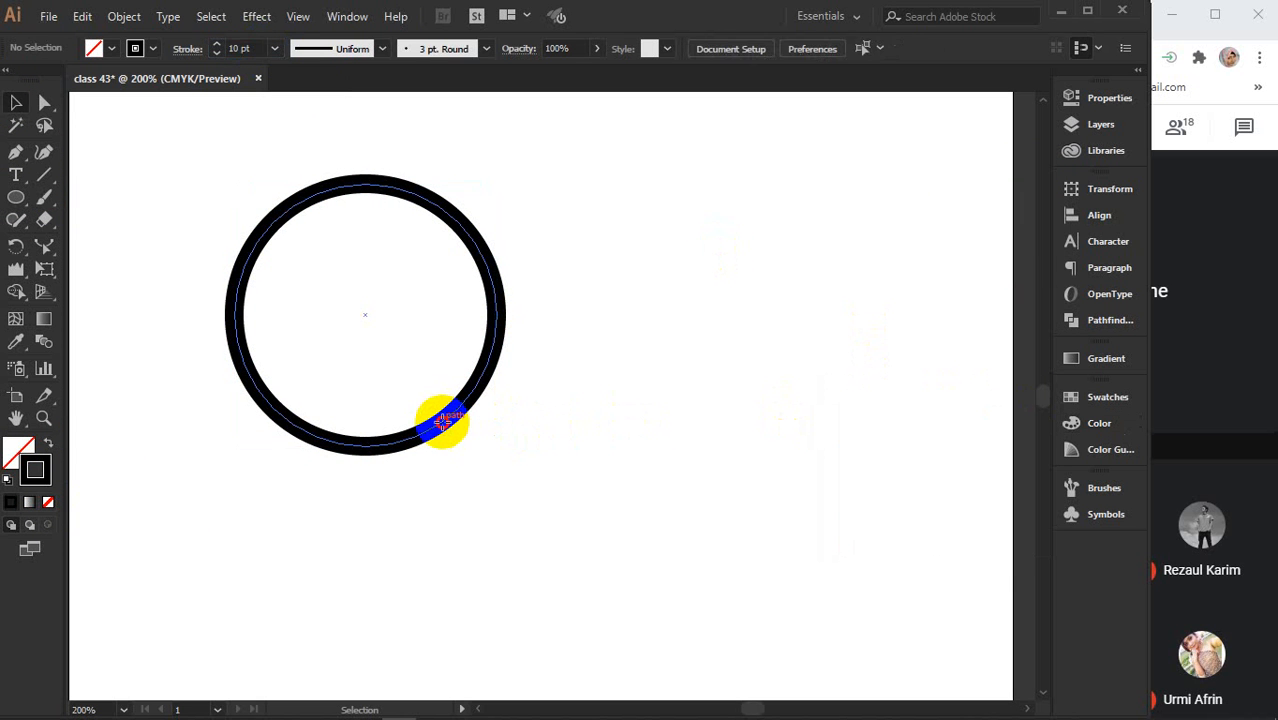
Duplicate the circle into a row of three with two more interlocking below, forming the five Olympic rings.
{"action": "left_click_drag", "start_coordinate": [443, 422], "coordinate": [746, 419]}
{"action": "left_click_drag", "start_coordinate": [817, 521], "coordinate": [658, 525]}
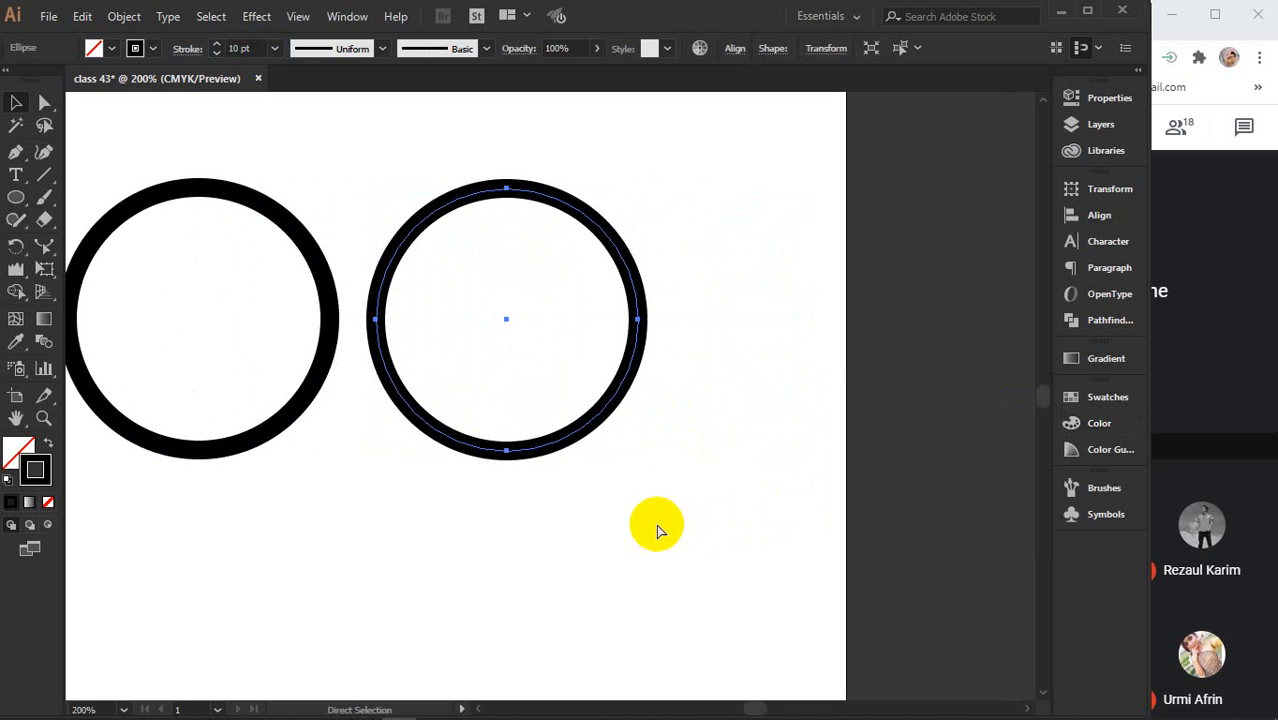
{"action": "key", "text": "ctrl+d"}
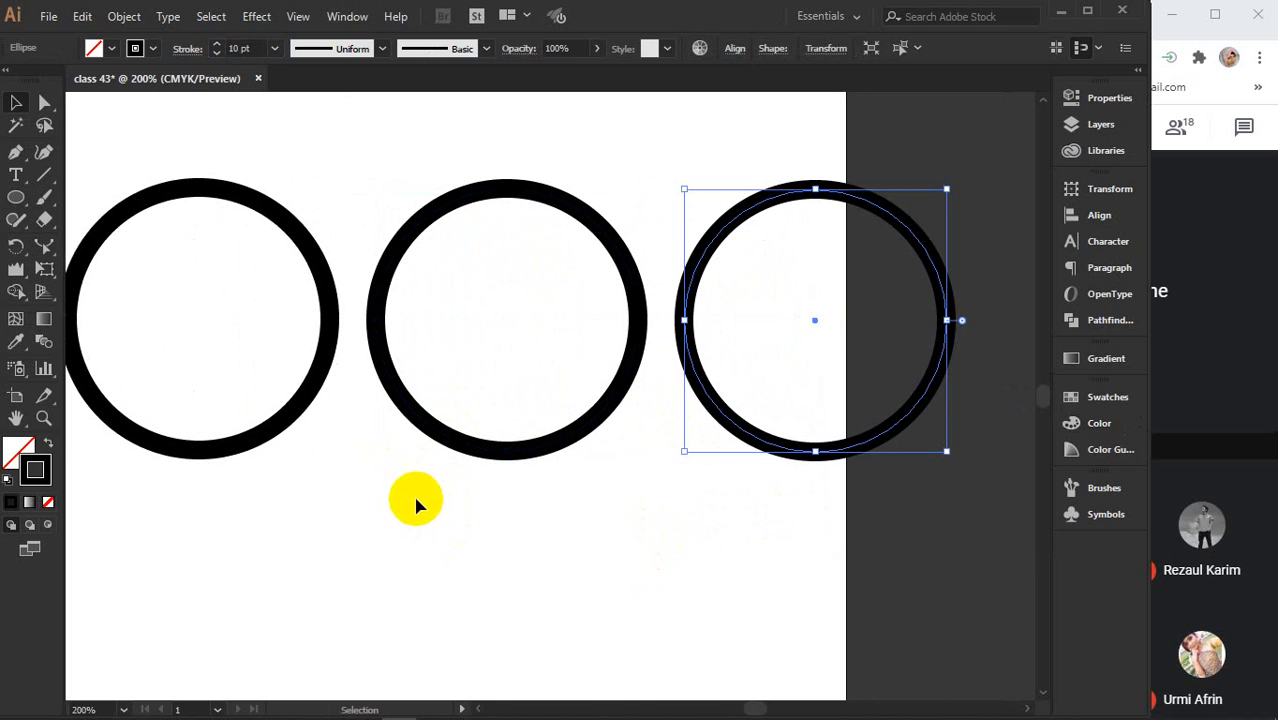
{"action": "left_click_drag", "start_coordinate": [303, 405], "coordinate": [760, 548]}
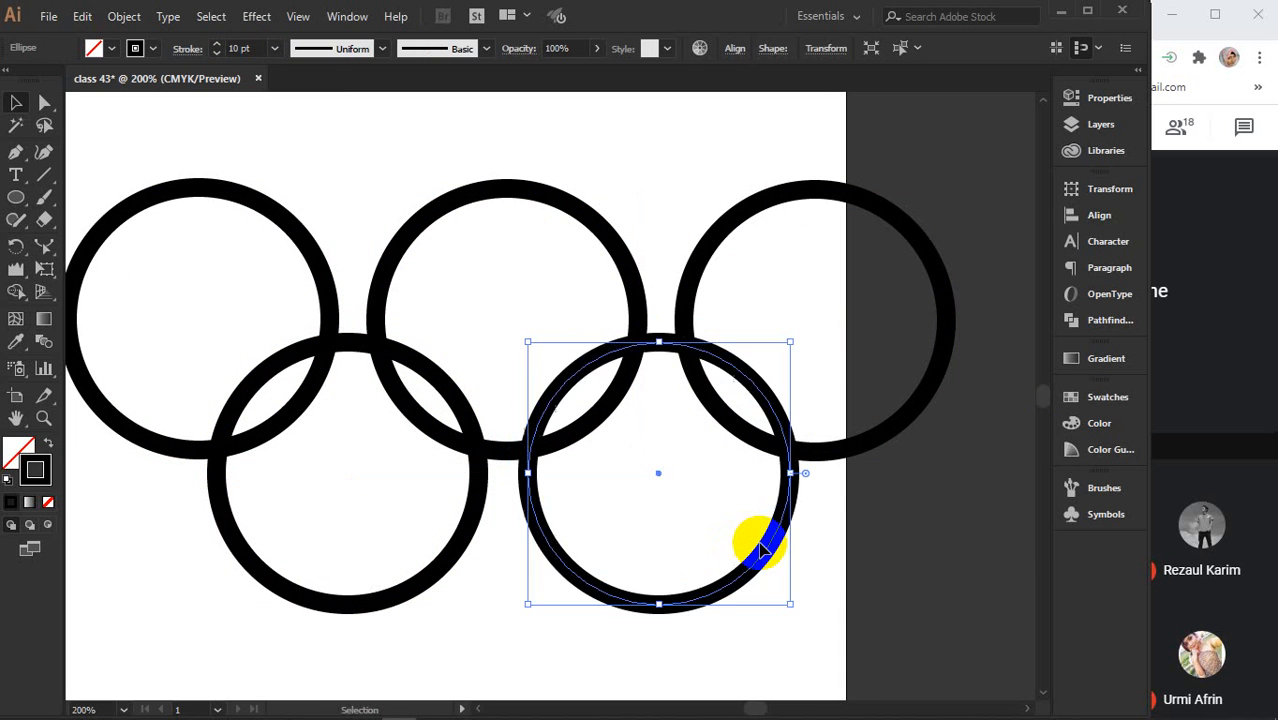
Move all five rings together so they sit centred within the artboard.
{"action": "key", "text": "ctrl+minus"}
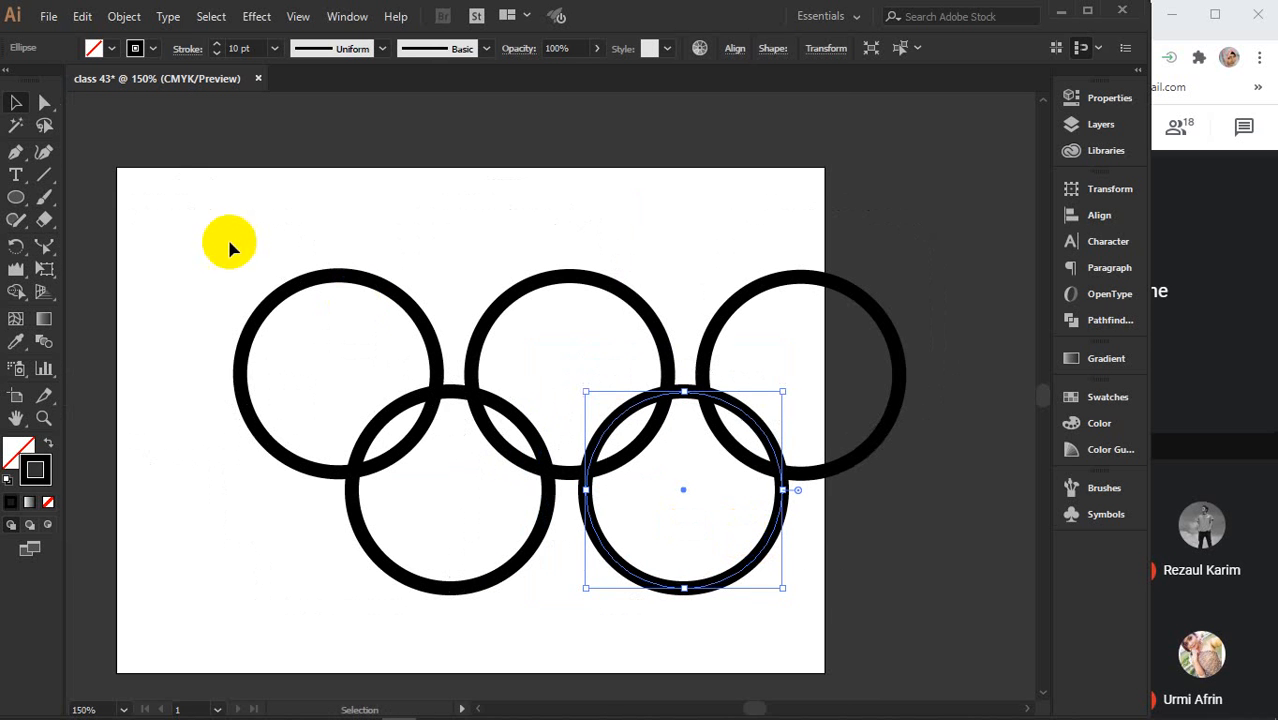
{"action": "left_click_drag", "start_coordinate": [226, 232], "coordinate": [870, 605]}
{"action": "left_click_drag", "start_coordinate": [711, 392], "coordinate": [663, 404]}
{"action": "key", "text": "ctrl+plus"}
{"action": "left_click", "coordinate": [653, 143]}
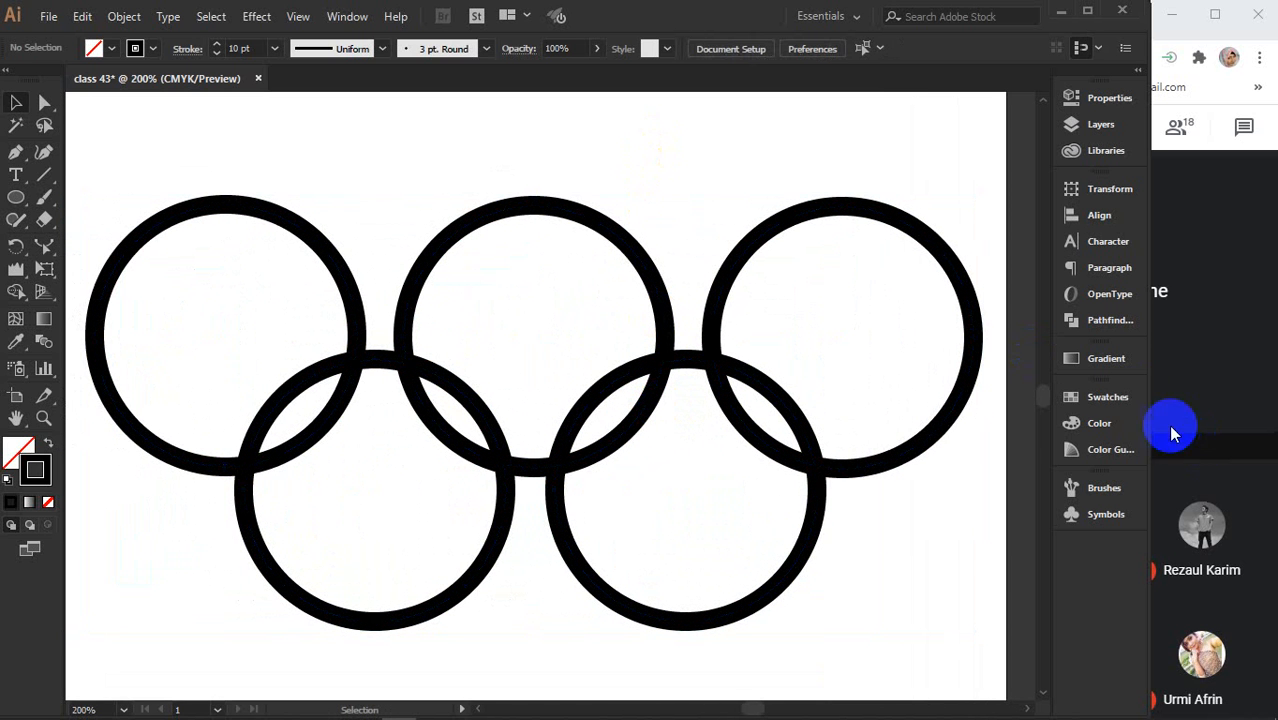
Colour the strokes of the three upper rings red, dark green and blue (R=0 G=113 B=188) from left to right.
{"action": "left_click", "coordinate": [1107, 397]}
{"action": "left_click", "coordinate": [160, 230]}
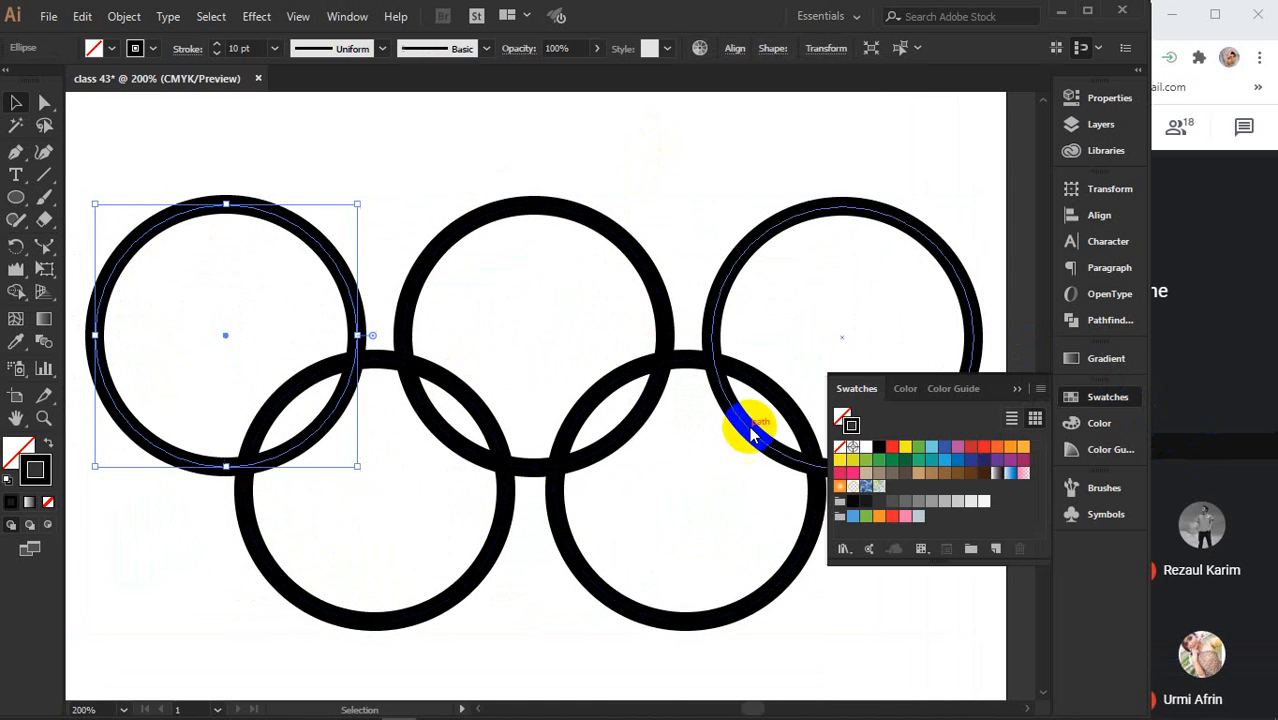
{"action": "left_click", "coordinate": [892, 447]}
{"action": "left_click", "coordinate": [551, 207]}
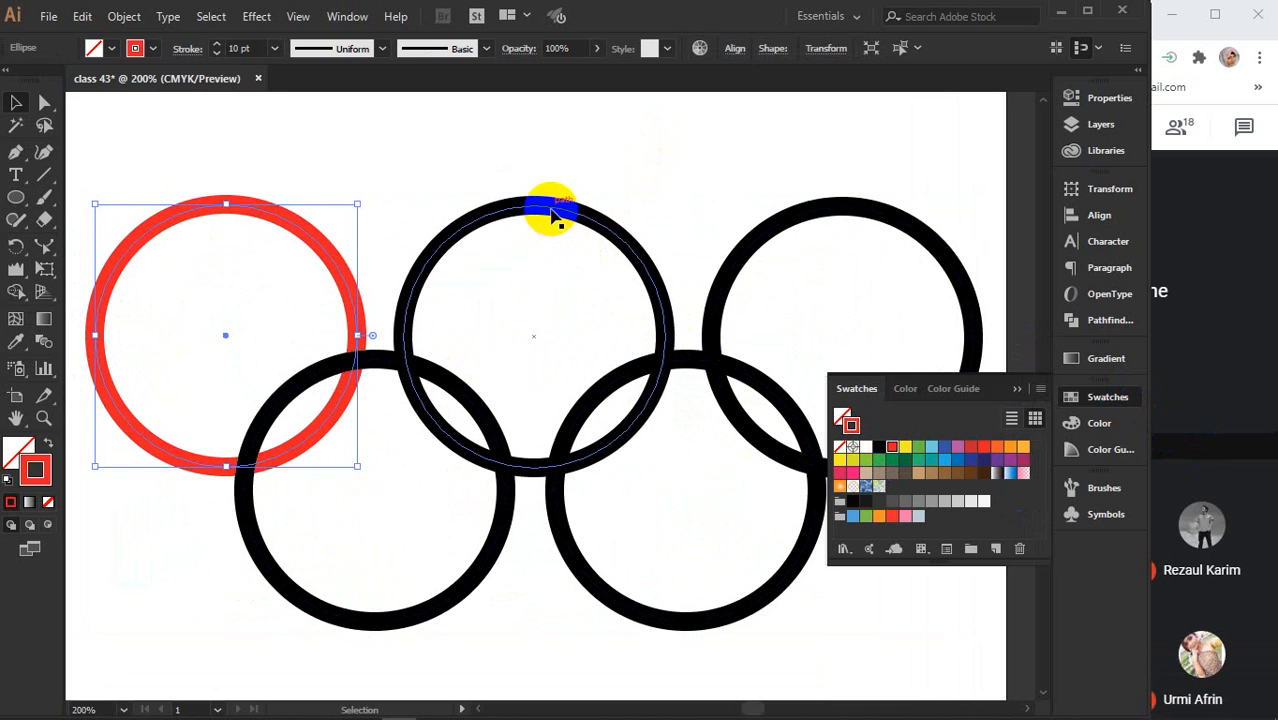
{"action": "left_click", "coordinate": [907, 458]}
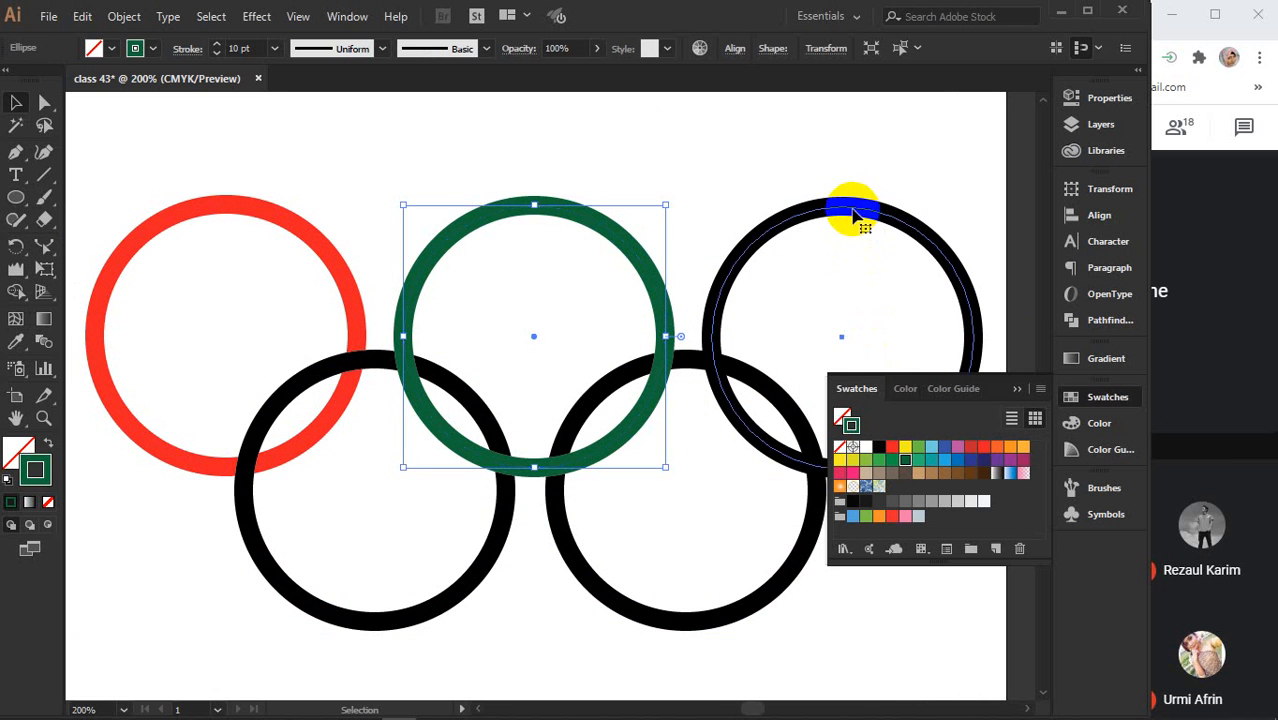
{"action": "left_click", "coordinate": [853, 212]}
{"action": "left_click", "coordinate": [958, 461]}
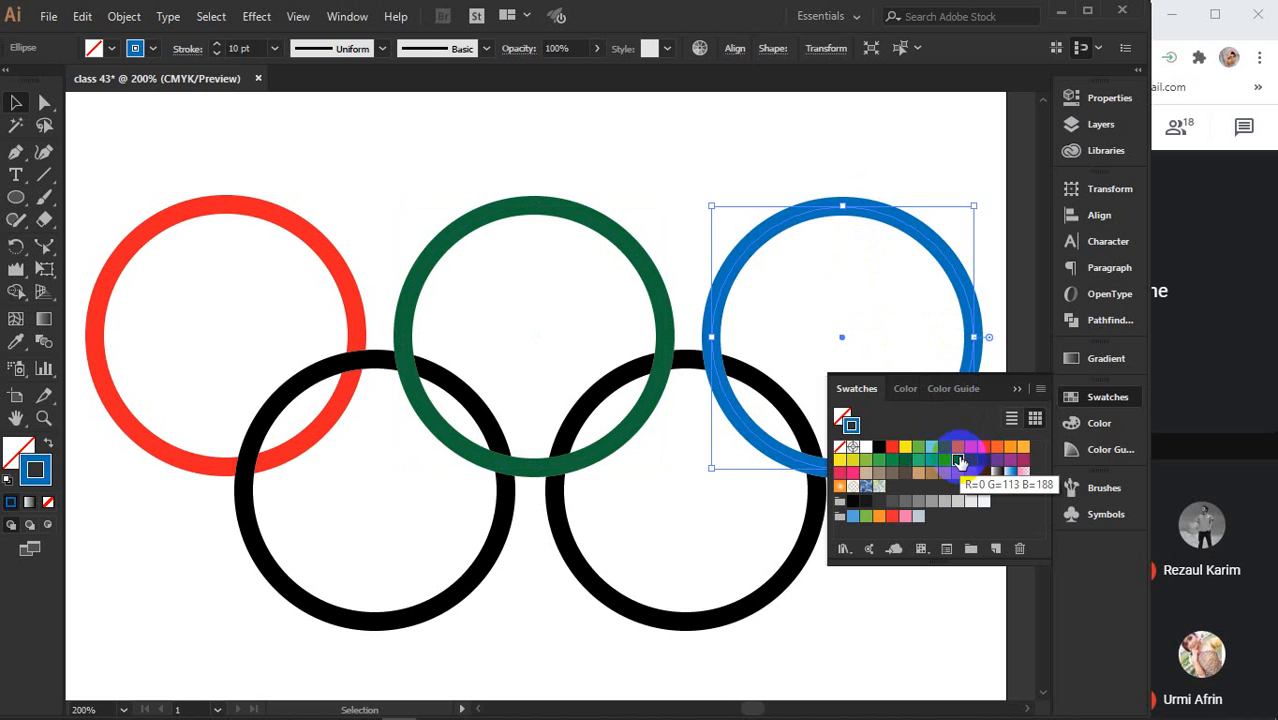
Colour the stroke of the lower-left ring yellow, leave the other lower ring black, and collapse the Swatches panel.
{"action": "left_click", "coordinate": [418, 618]}
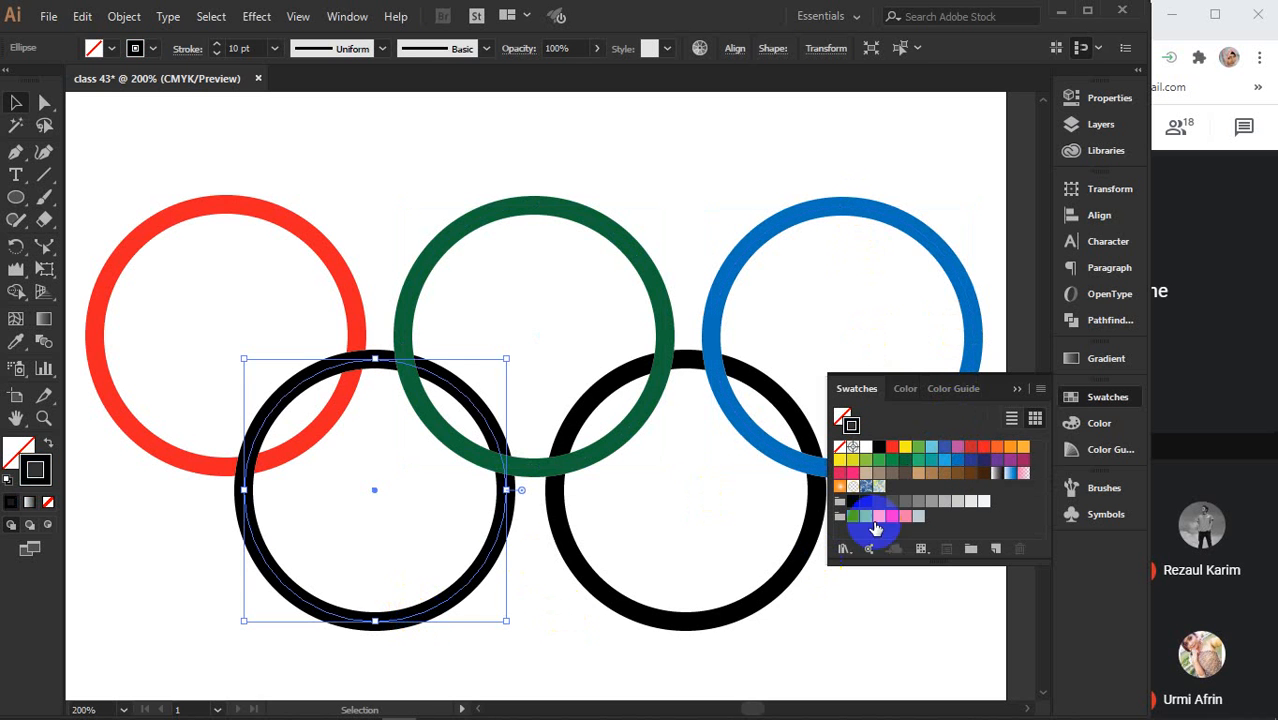
{"action": "left_click", "coordinate": [905, 448]}
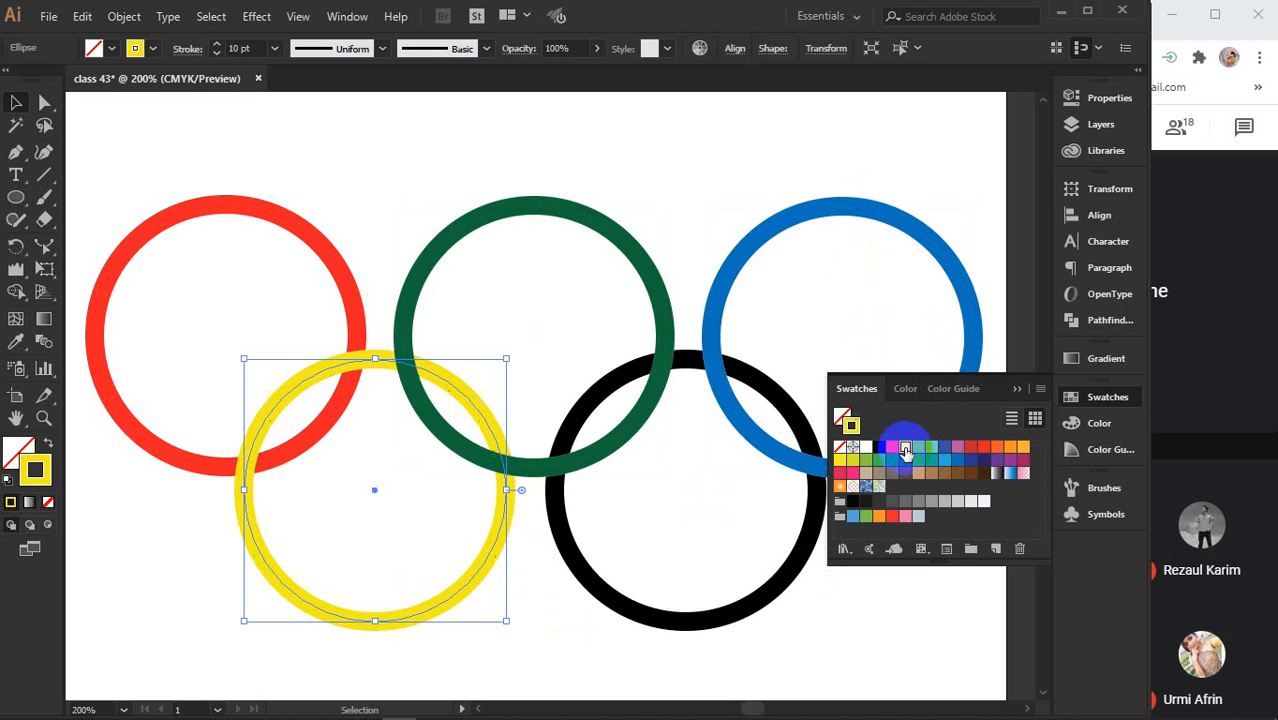
{"action": "left_click", "coordinate": [1017, 390]}
{"action": "left_click", "coordinate": [700, 200]}
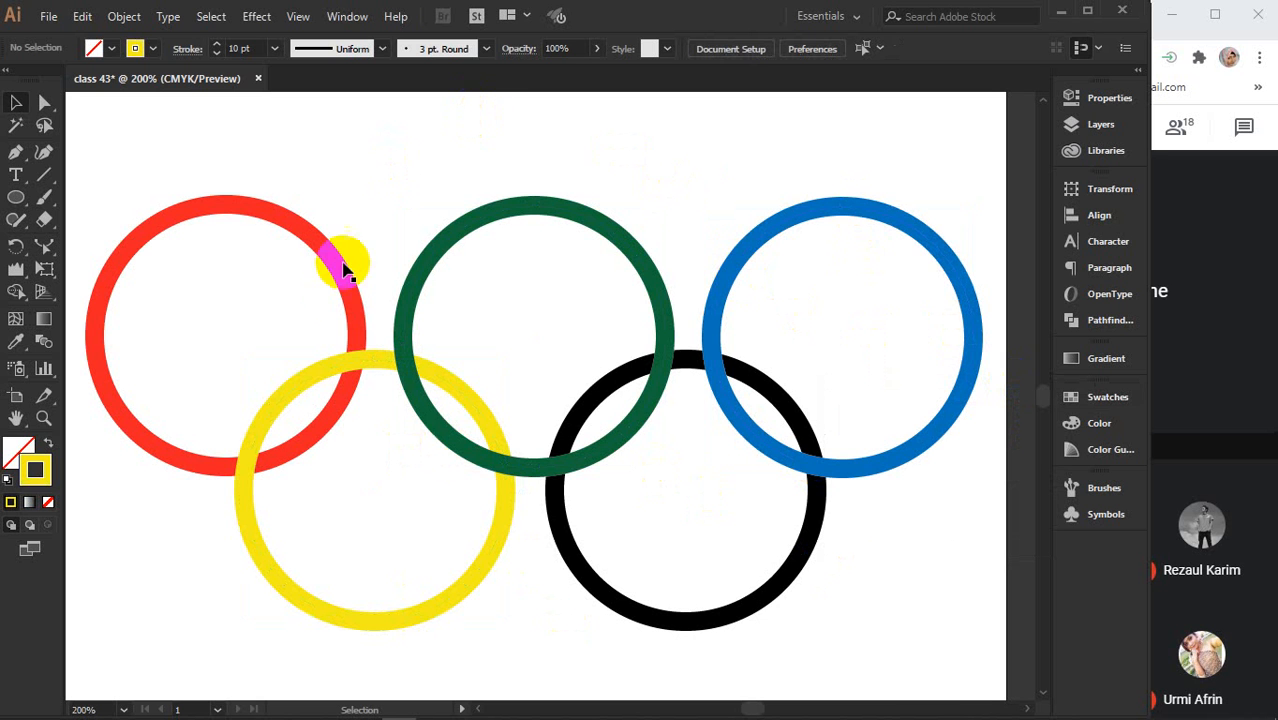
Bring the red, green and blue upper rings to the front of the stacking order.
{"action": "left_click_drag", "start_coordinate": [204, 136], "coordinate": [830, 270]}
{"action": "right_click", "coordinate": [744, 248]}
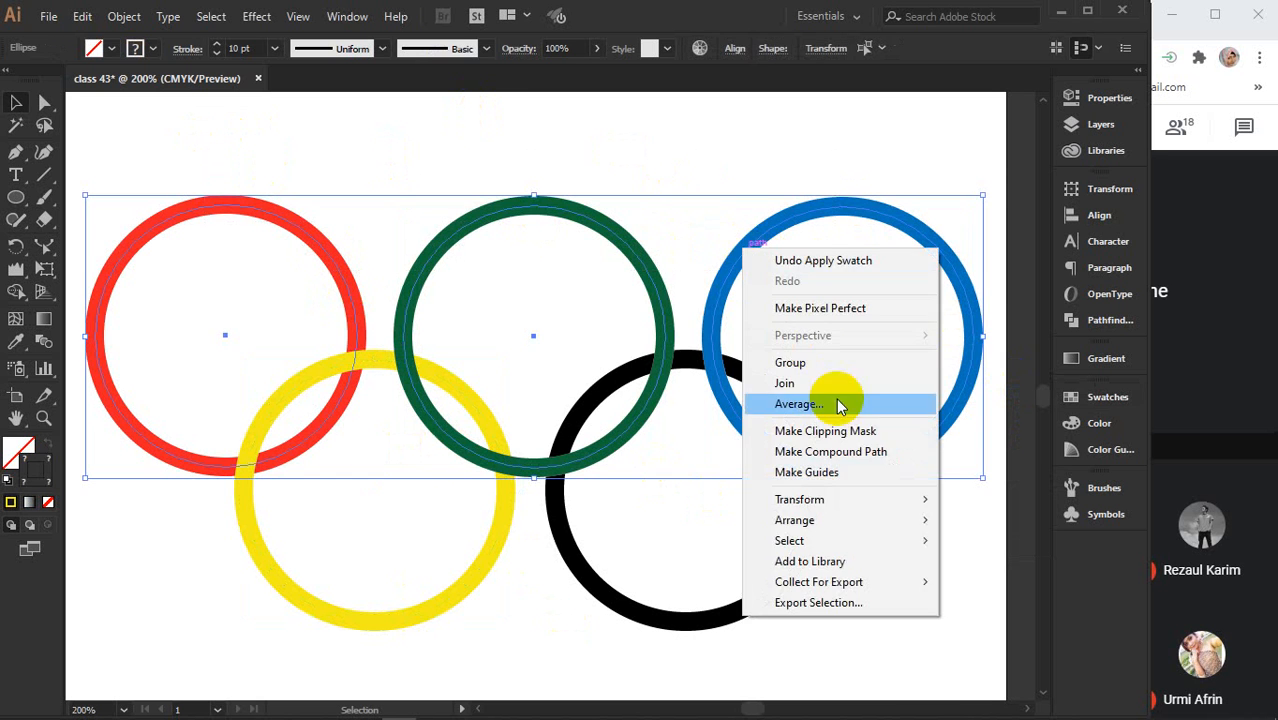
{"action": "mouse_move", "coordinate": [806, 521]}
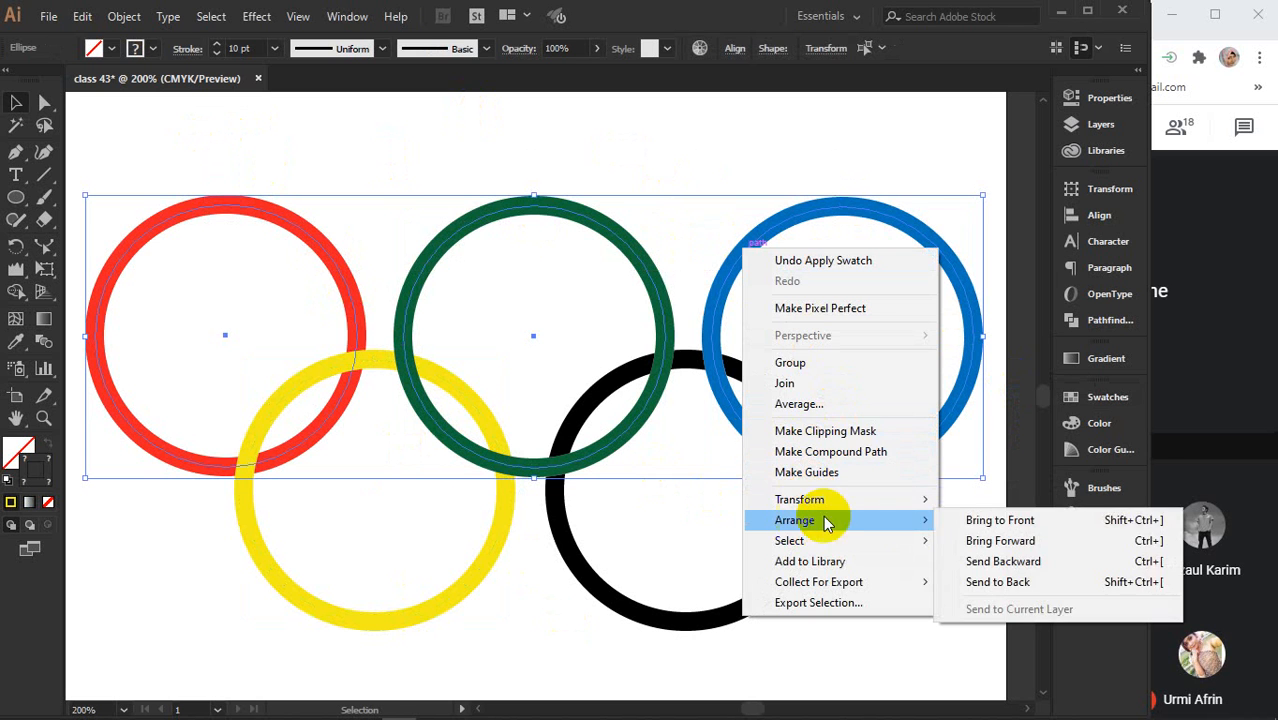
{"action": "left_click", "coordinate": [955, 517]}
{"action": "left_click", "coordinate": [575, 152]}
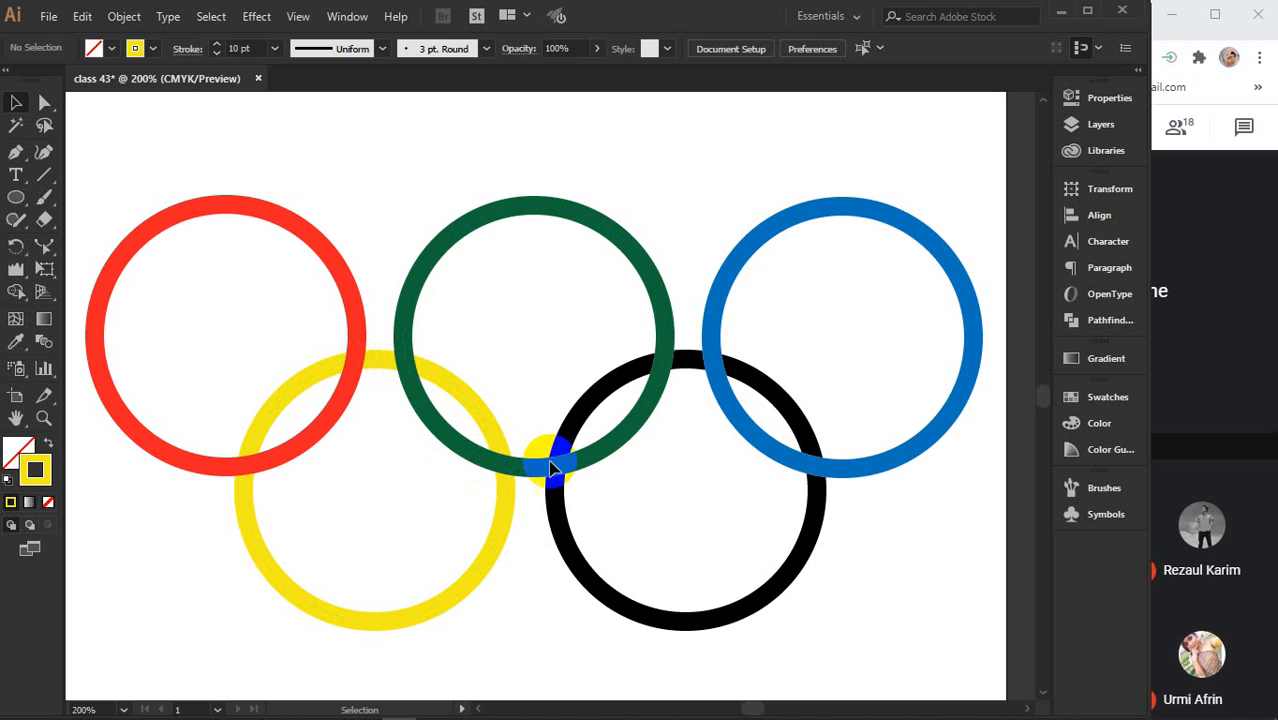
Try Expand with Fill and Stroke on all five rings, and undo it.
{"action": "mouse_move", "coordinate": [156, 156]}
{"action": "left_mouse_down"}
{"action": "mouse_move", "coordinate": [318, 292]}
{"action": "mouse_move", "coordinate": [836, 508]}
{"action": "mouse_move", "coordinate": [836, 494]}
{"action": "left_mouse_up"}
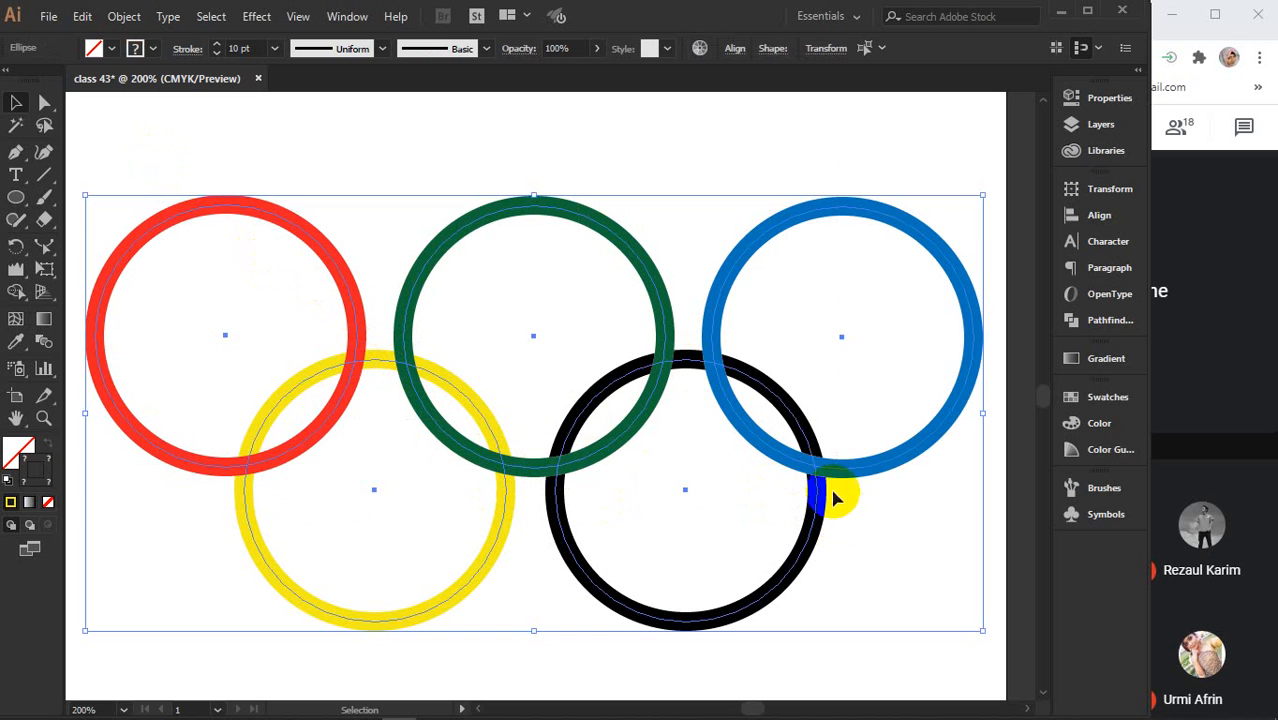
{"action": "left_click", "coordinate": [124, 16]}
{"action": "left_click", "coordinate": [201, 208]}
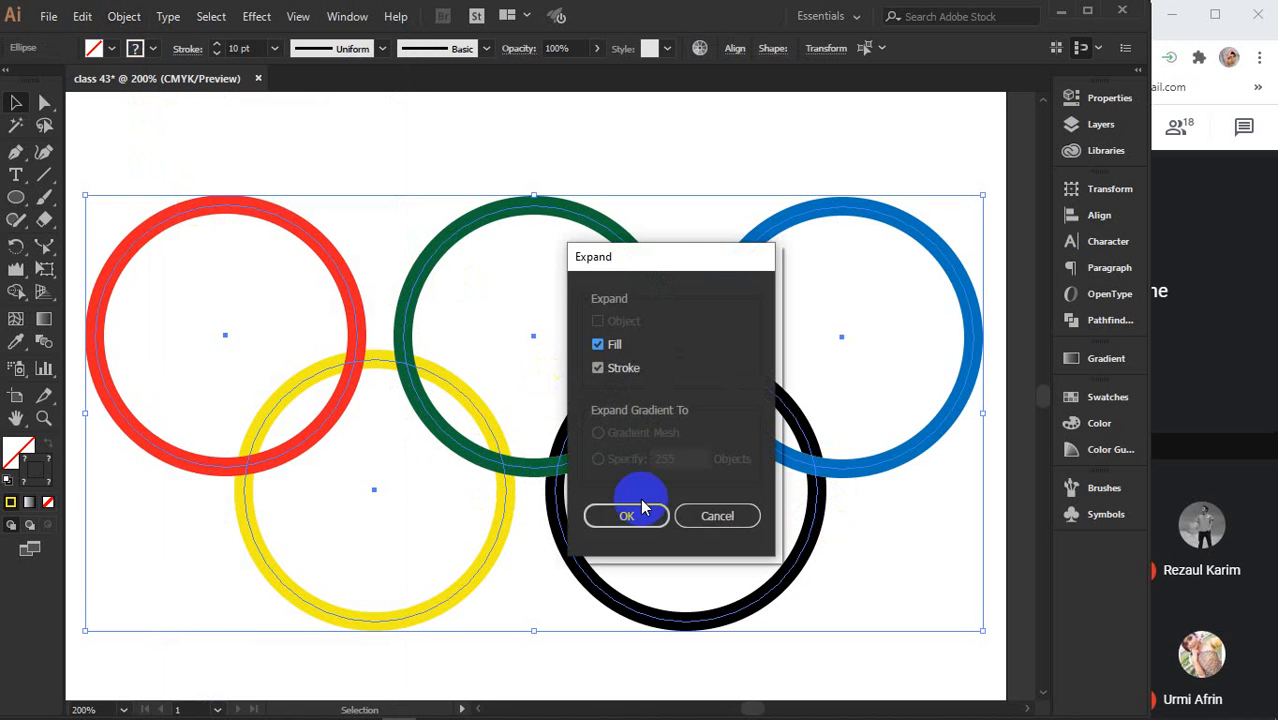
{"action": "left_click", "coordinate": [636, 511]}
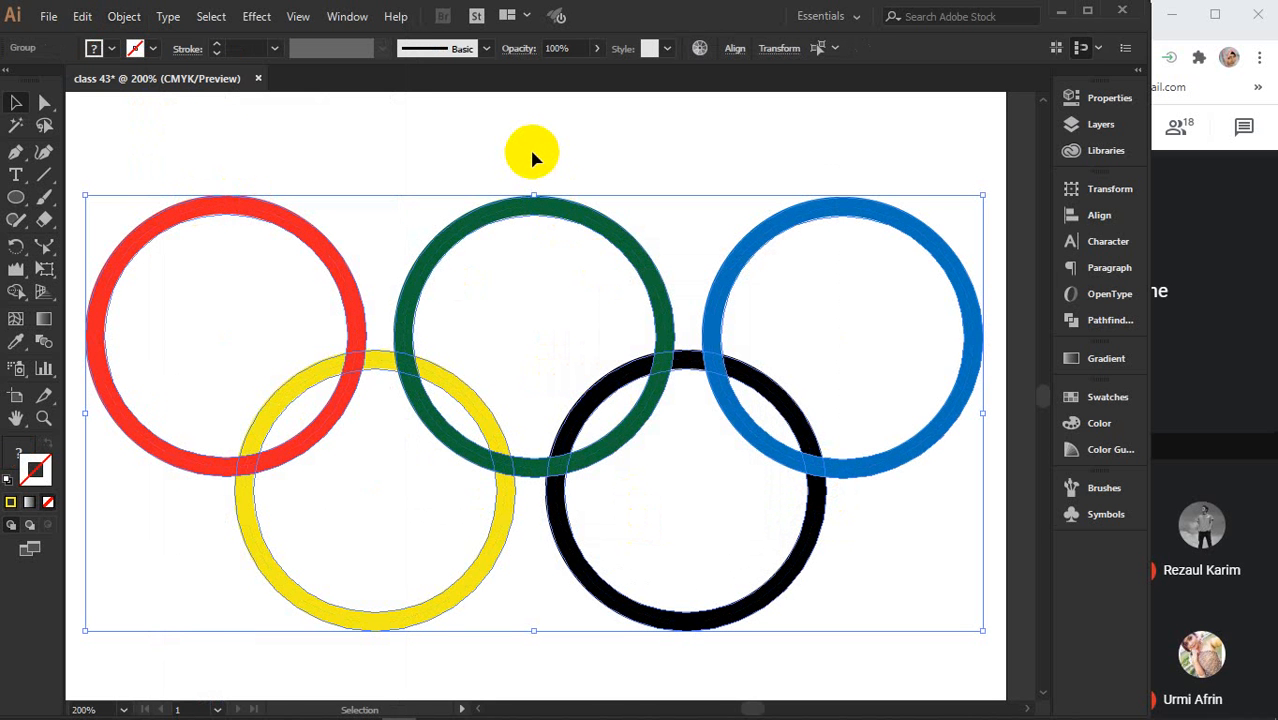
{"action": "key", "text": "ctrl+z"}
{"action": "key", "text": "ctrl+z"}
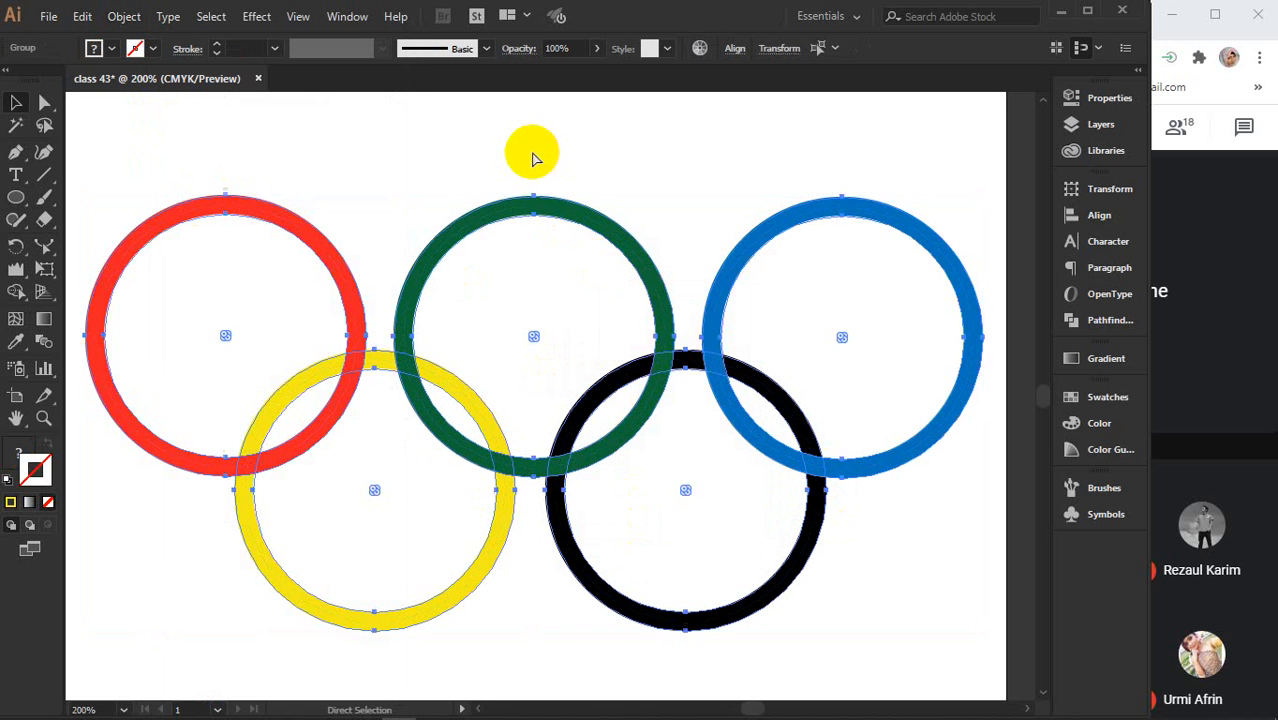
Convert the strokes of all five rings to filled shapes with Outline Stroke.
{"action": "left_click", "coordinate": [124, 16]}
{"action": "left_click", "coordinate": [212, 433]}
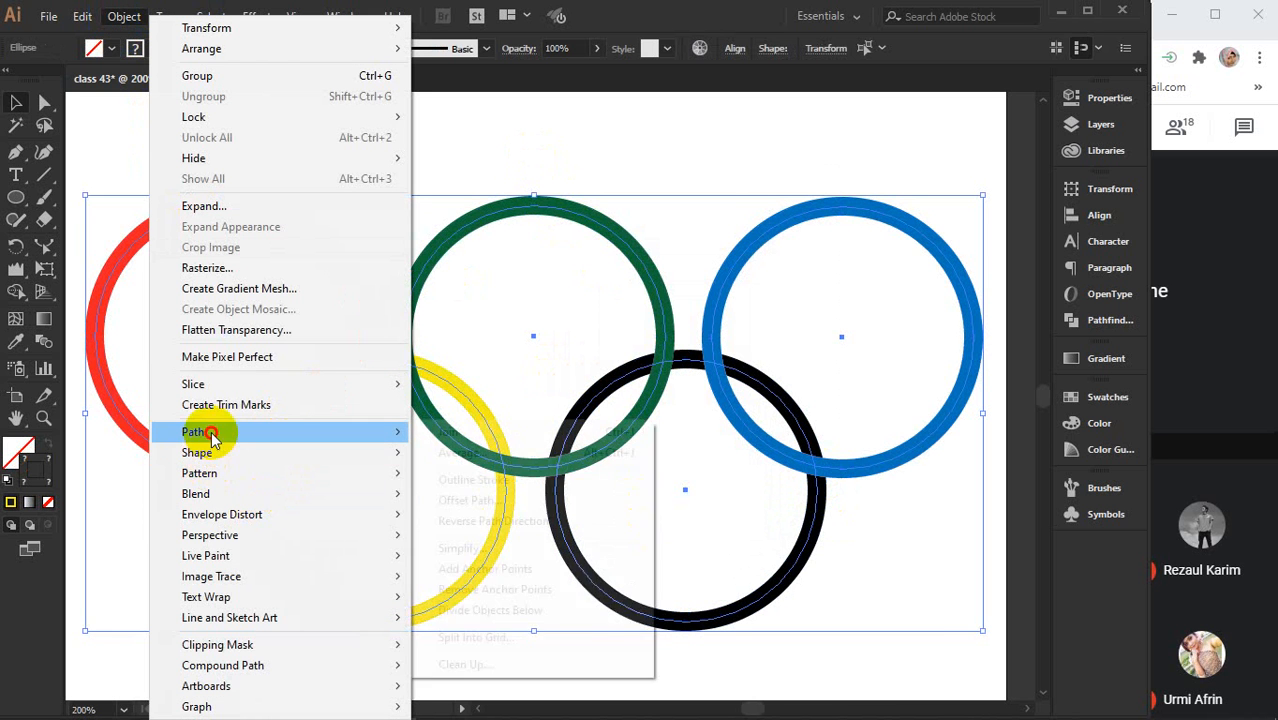
{"action": "left_click", "coordinate": [487, 481]}
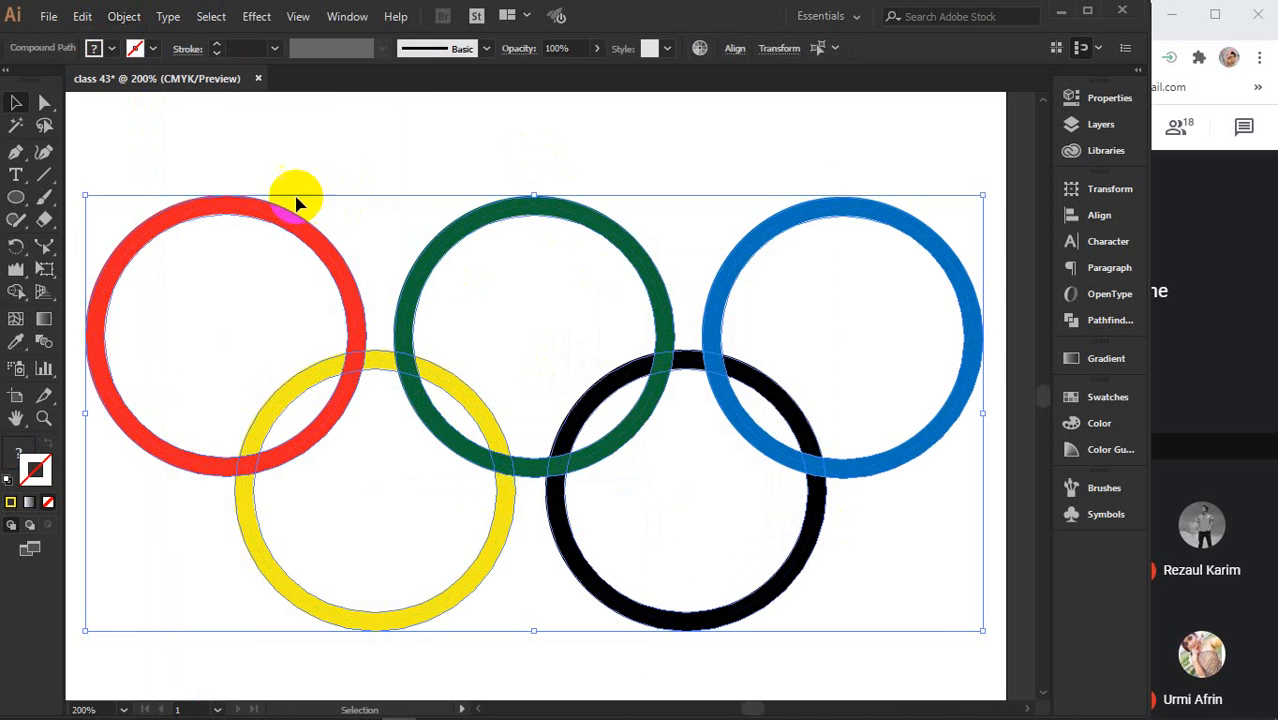
{"action": "left_click", "coordinate": [417, 148]}
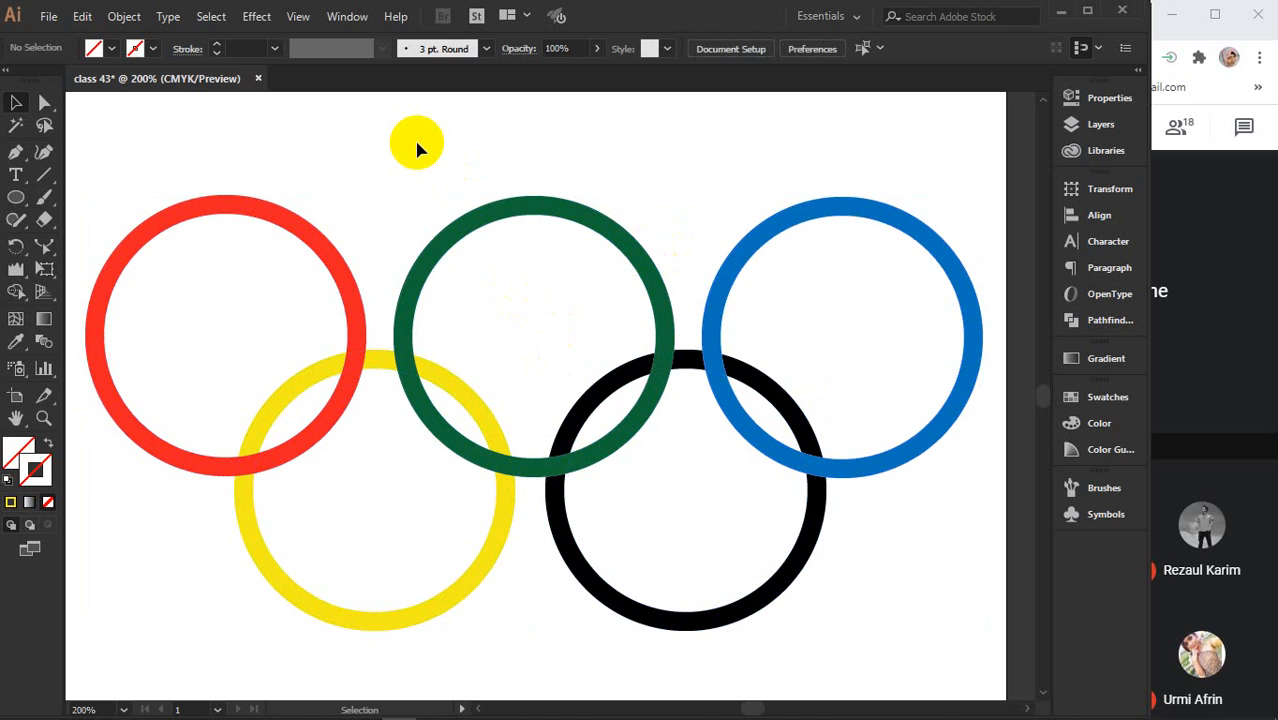
Compare the rings before and after Outline Stroke by selecting individual rings, undoing the conversion and redoing it.
{"action": "left_click", "coordinate": [434, 258]}
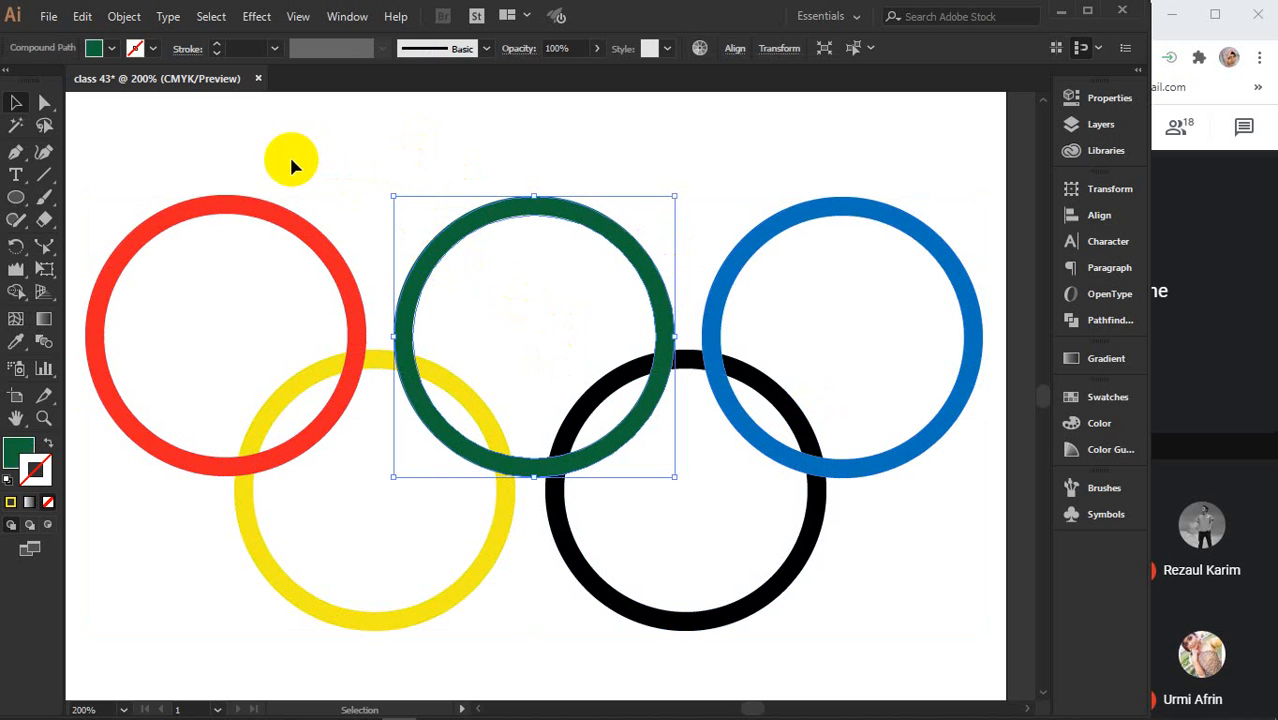
{"action": "left_click", "coordinate": [277, 207]}
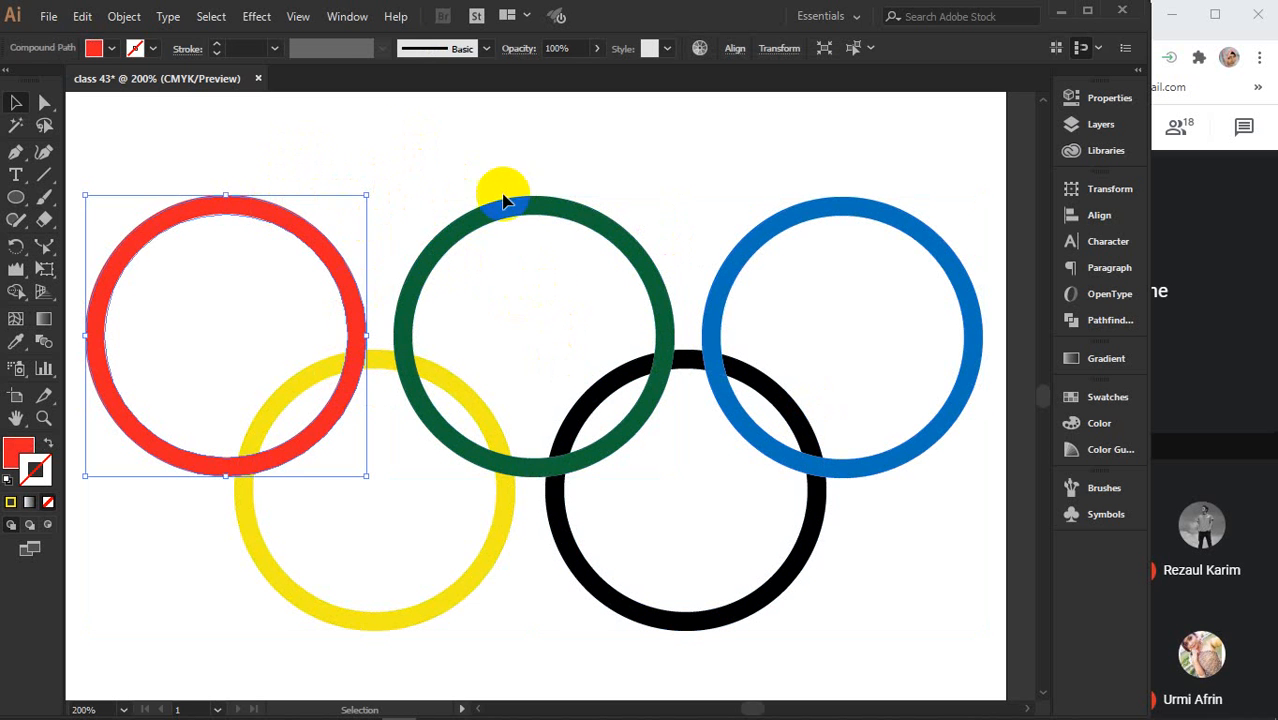
{"action": "key", "text": "a"}
{"action": "key", "text": "ctrl+z"}
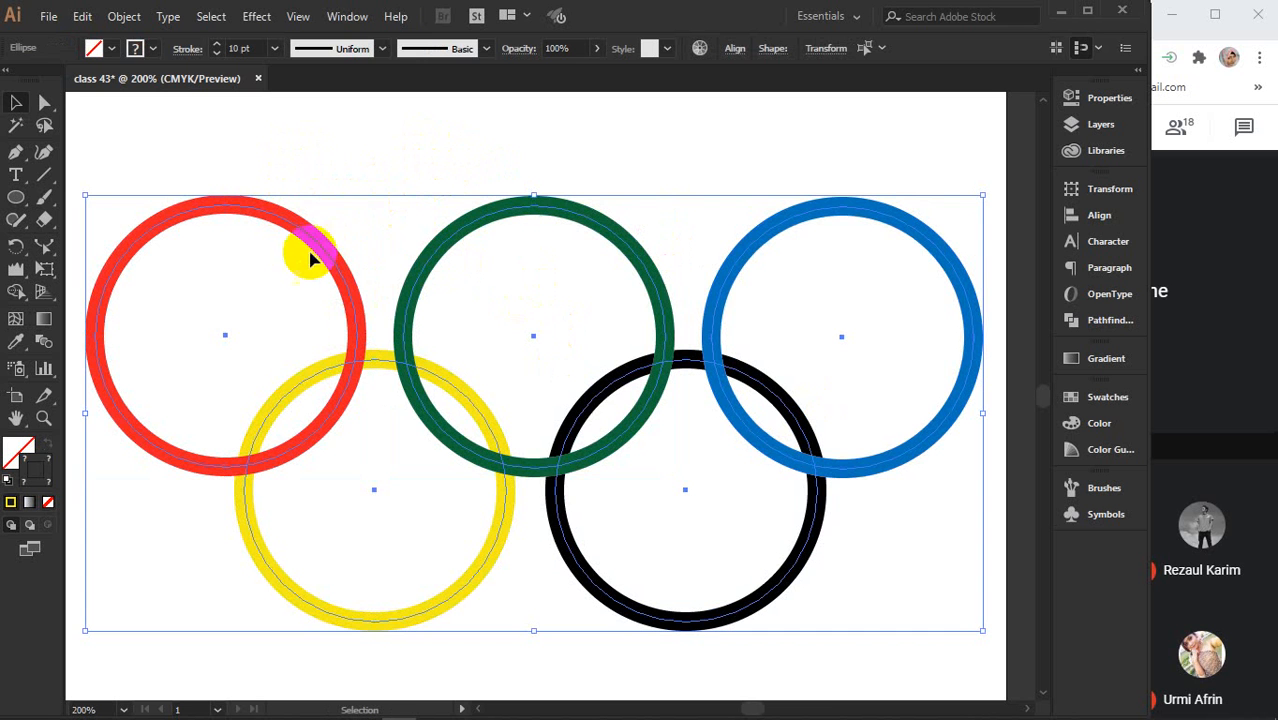
{"action": "left_click", "coordinate": [316, 128]}
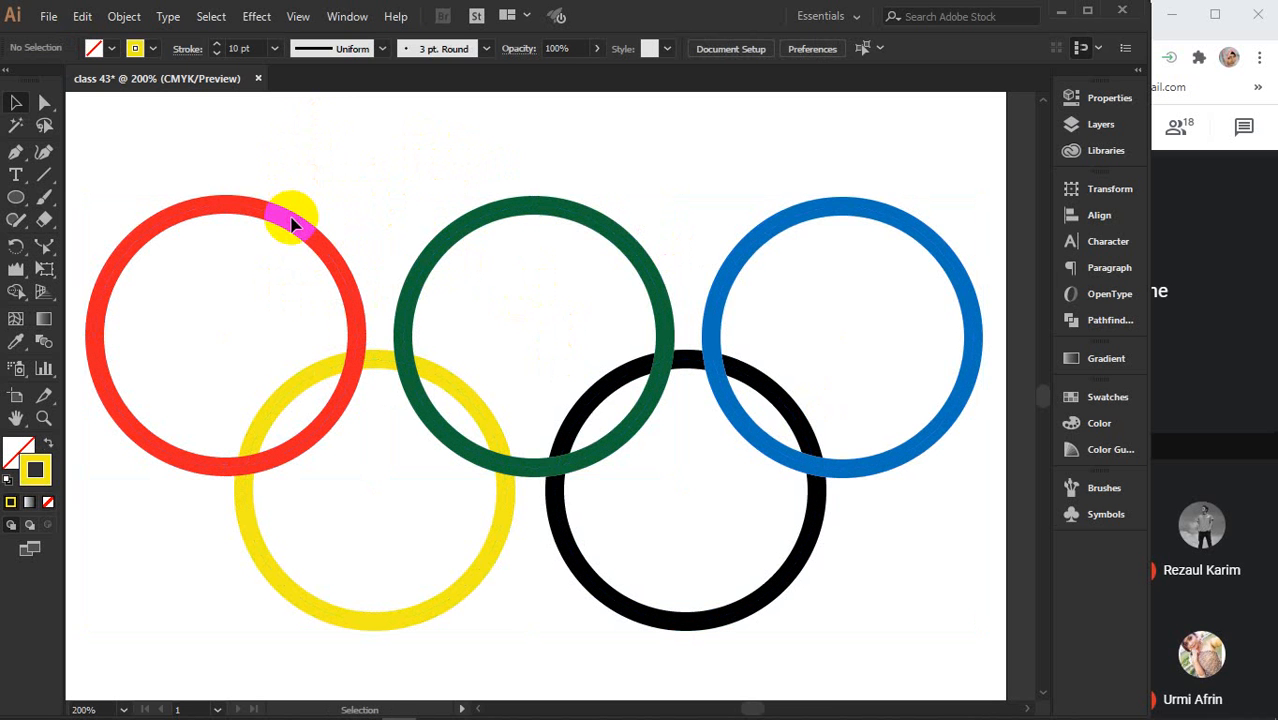
{"action": "left_click", "coordinate": [298, 219]}
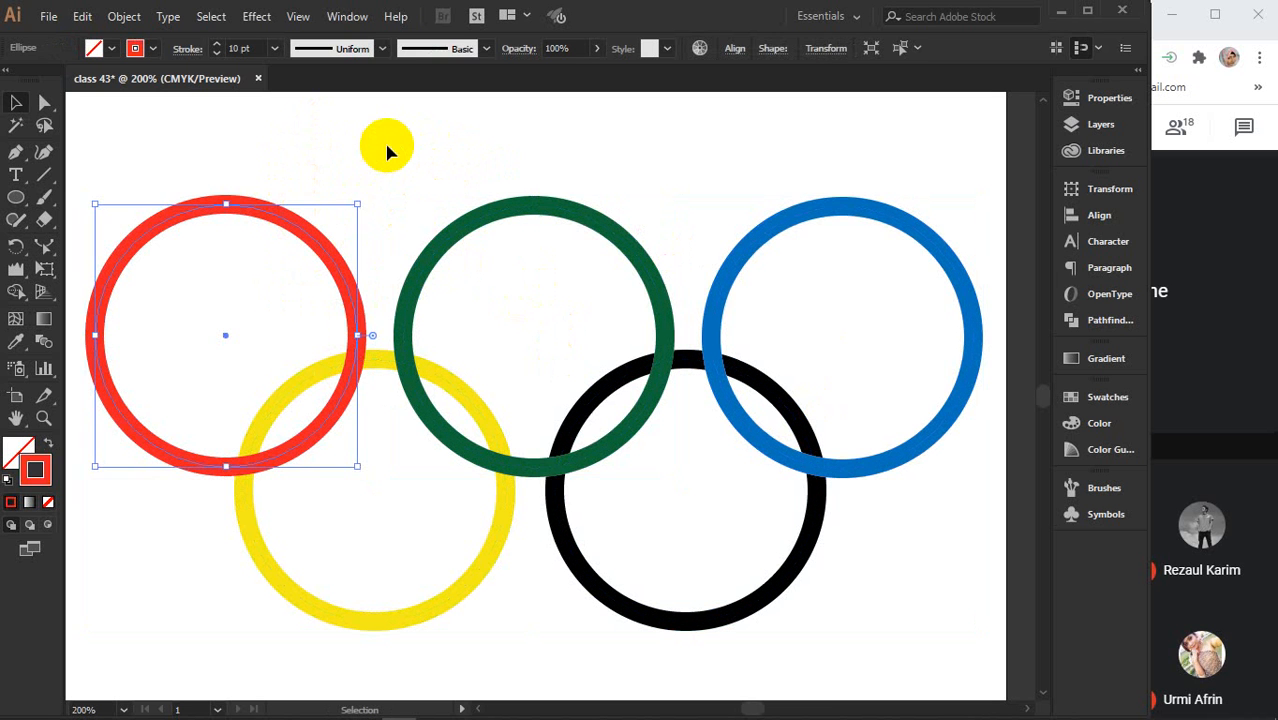
{"action": "key", "text": "ctrl+shift+z"}
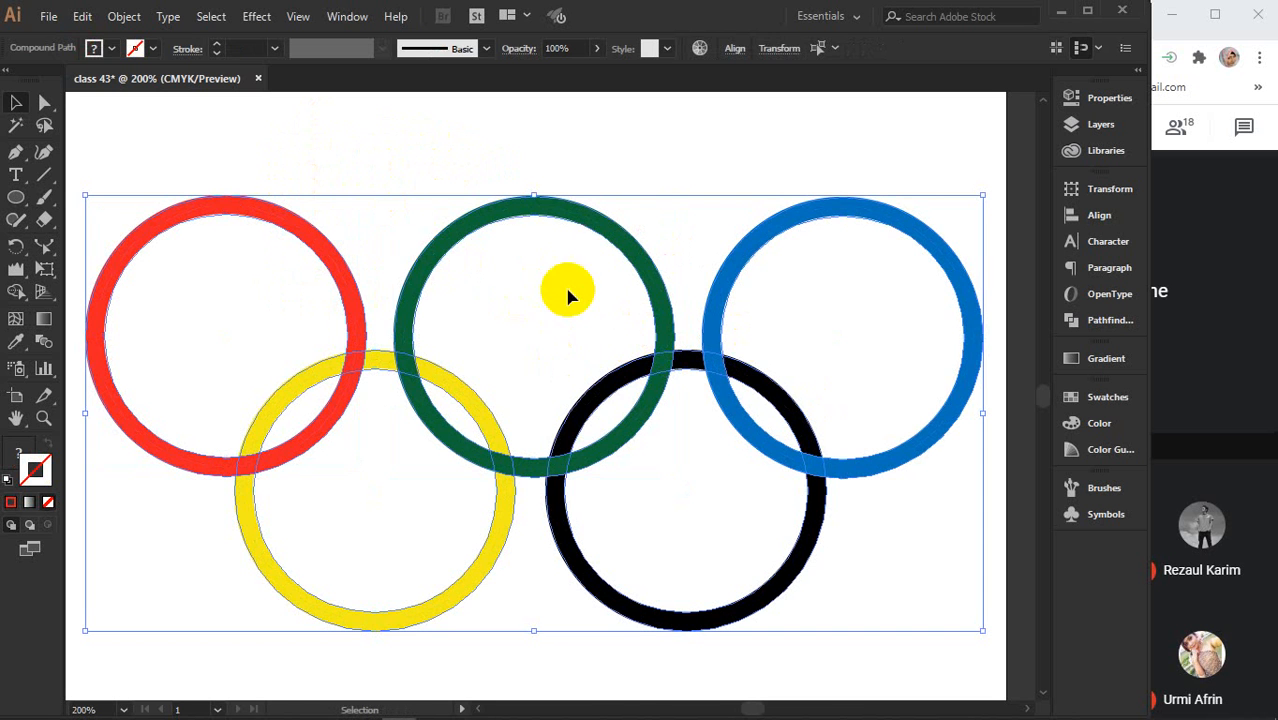
{"action": "left_click", "coordinate": [307, 124]}
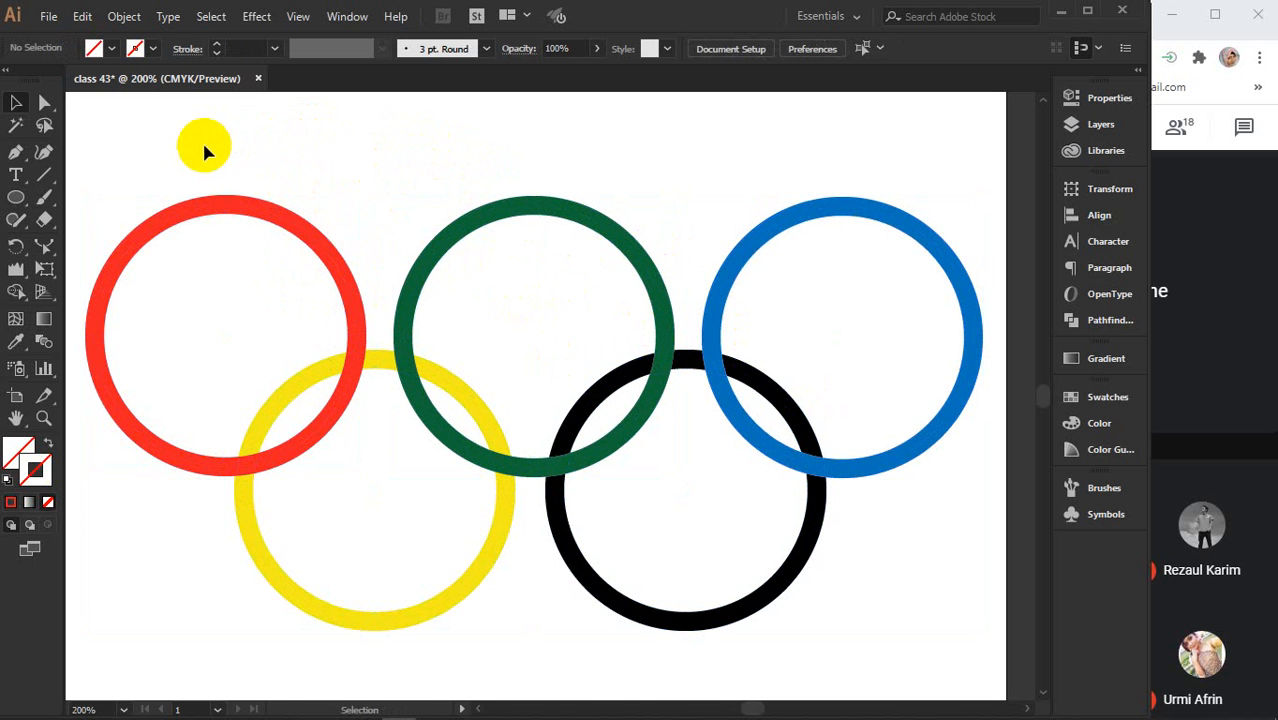
Split all five rings at their overlaps with the Pathfinder Divide operation.
{"action": "left_click_drag", "start_coordinate": [204, 148], "coordinate": [814, 508]}
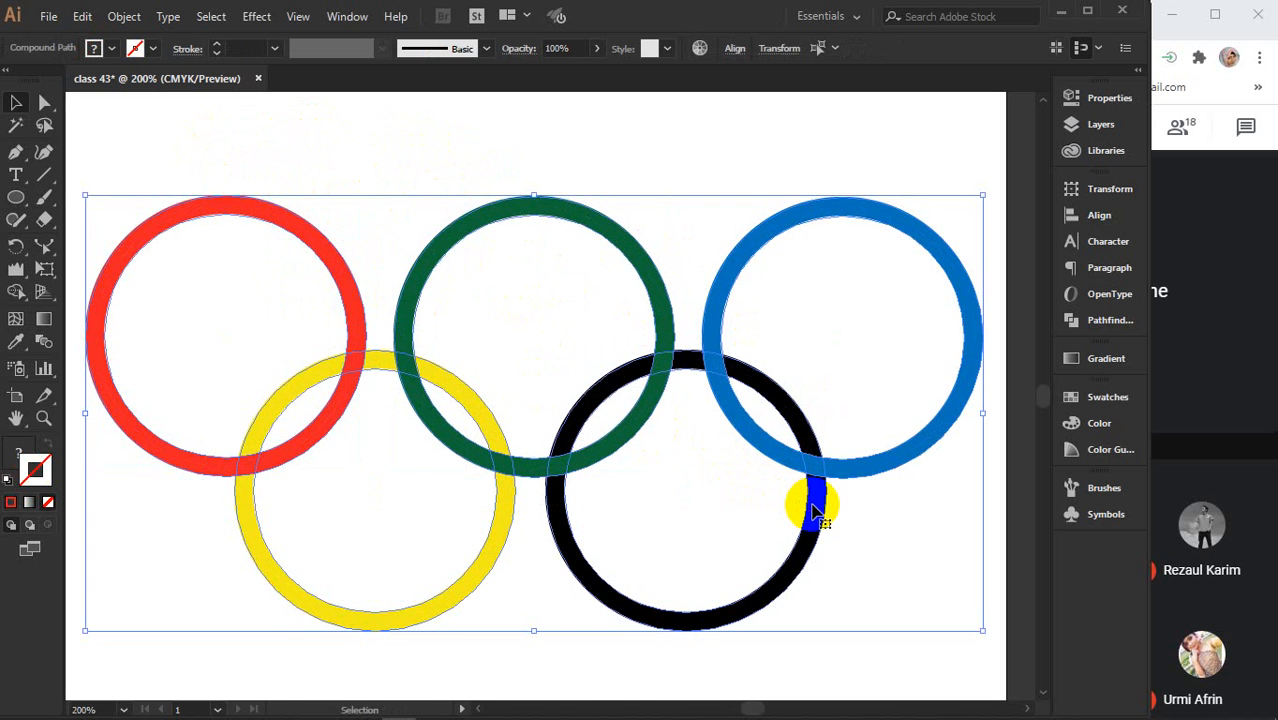
{"action": "key", "text": "ctrl+1"}
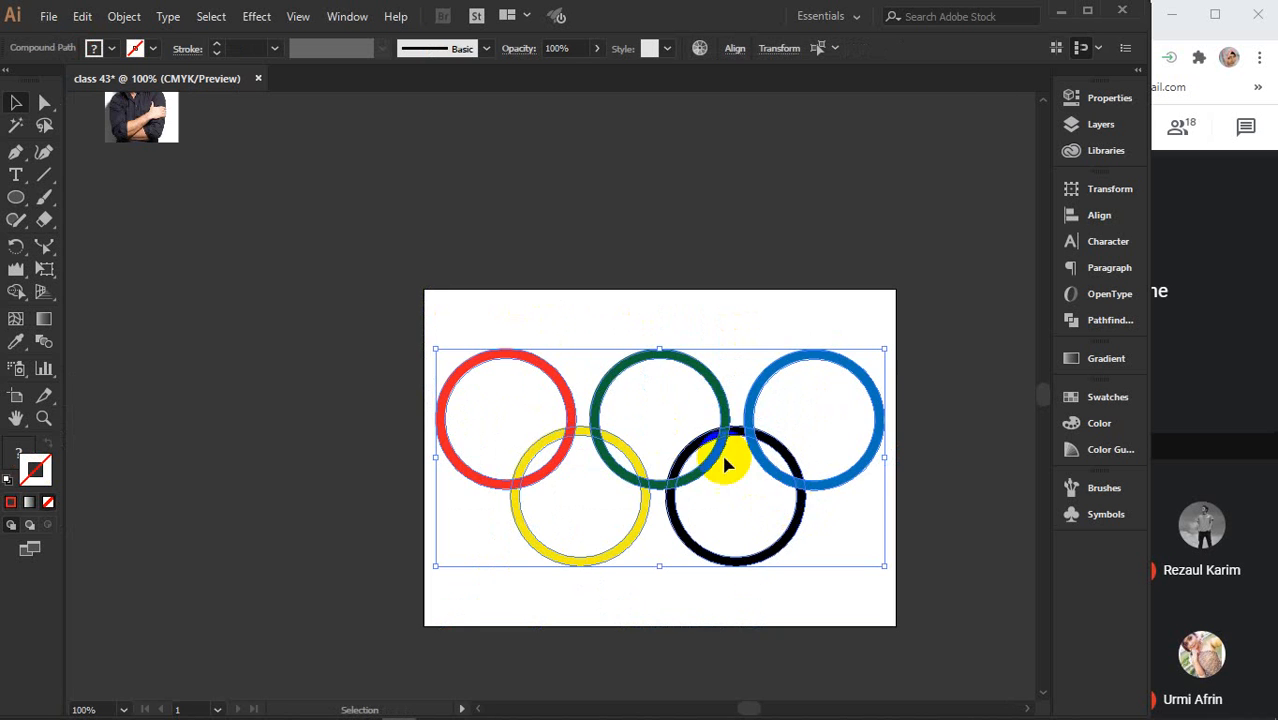
{"action": "left_click_drag", "start_coordinate": [716, 461], "coordinate": [733, 139]}
{"action": "scroll", "coordinate": [719, 528], "scroll_direction": "up", "scroll_amount": 2}
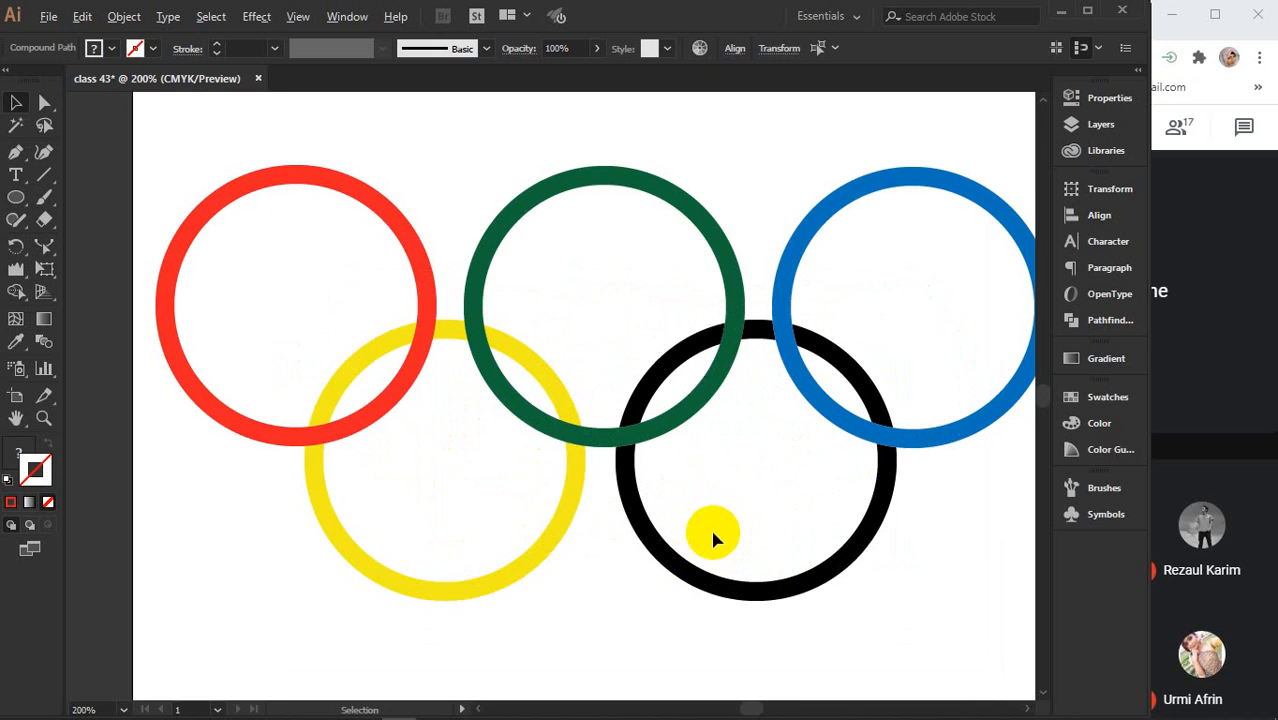
{"action": "left_click_drag", "start_coordinate": [873, 536], "coordinate": [818, 548]}
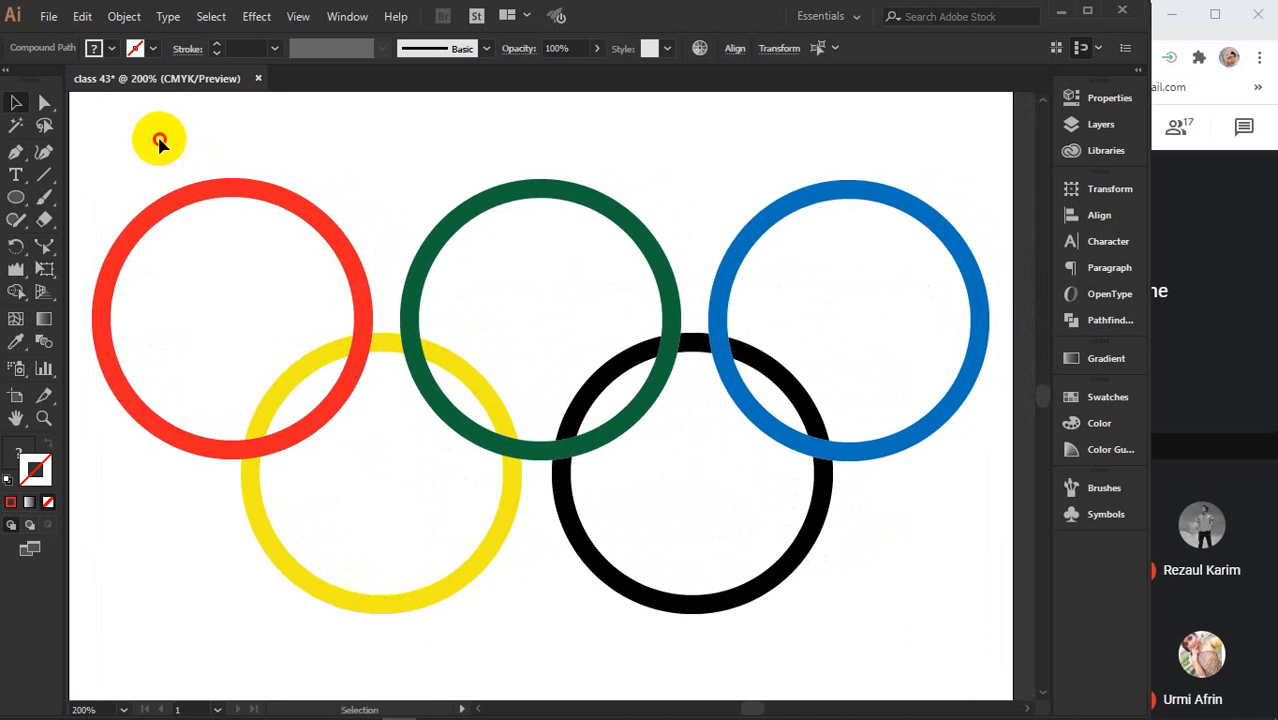
{"action": "left_click_drag", "start_coordinate": [160, 139], "coordinate": [928, 592]}
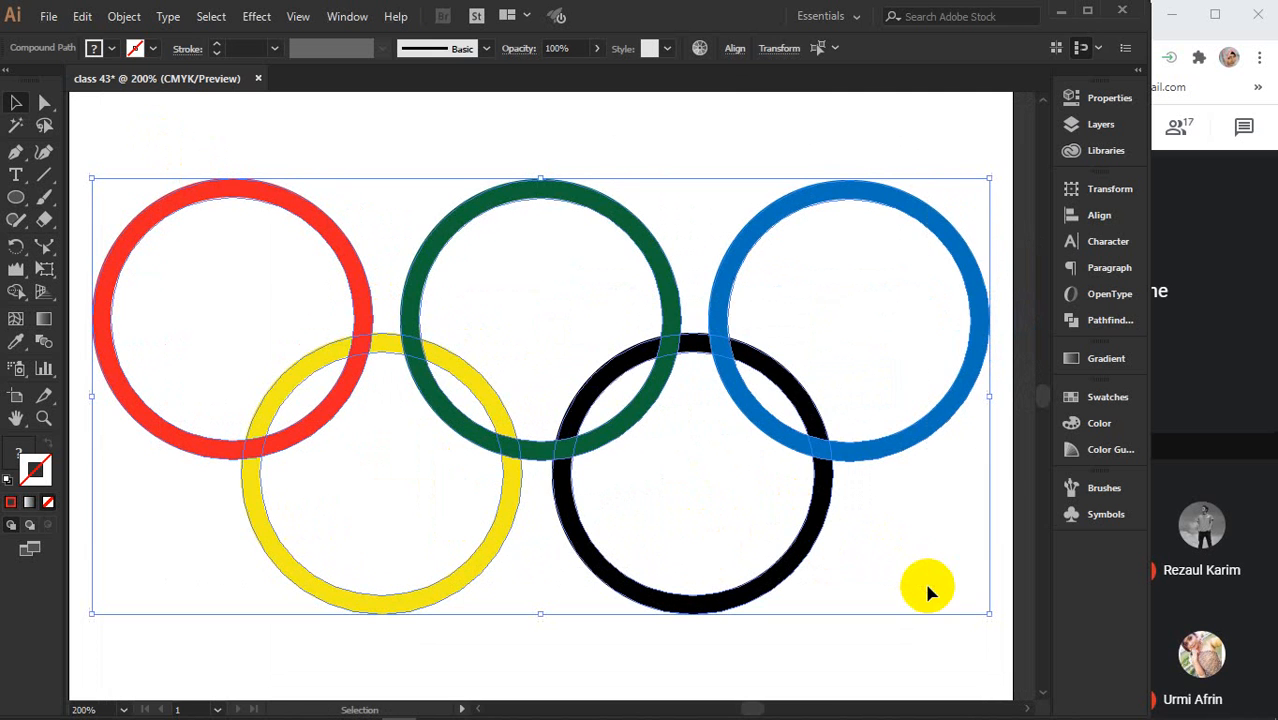
{"action": "left_click", "coordinate": [1116, 320]}
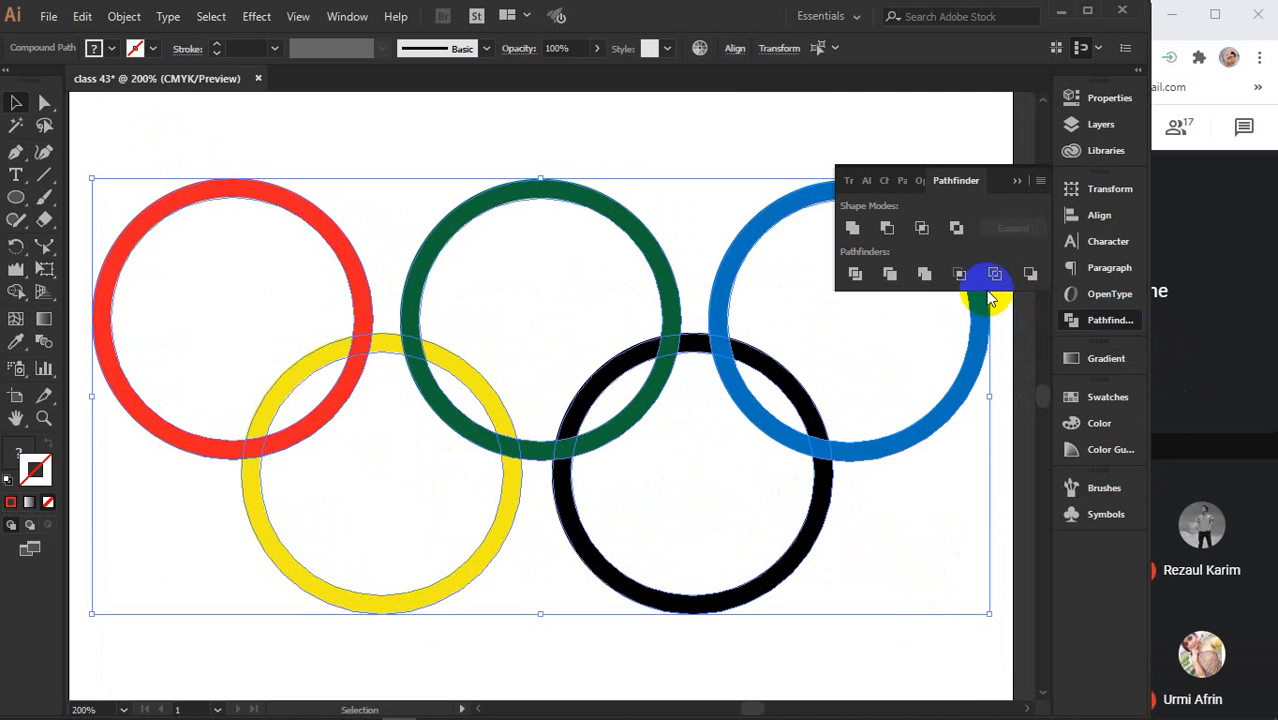
{"action": "left_click", "coordinate": [855, 275]}
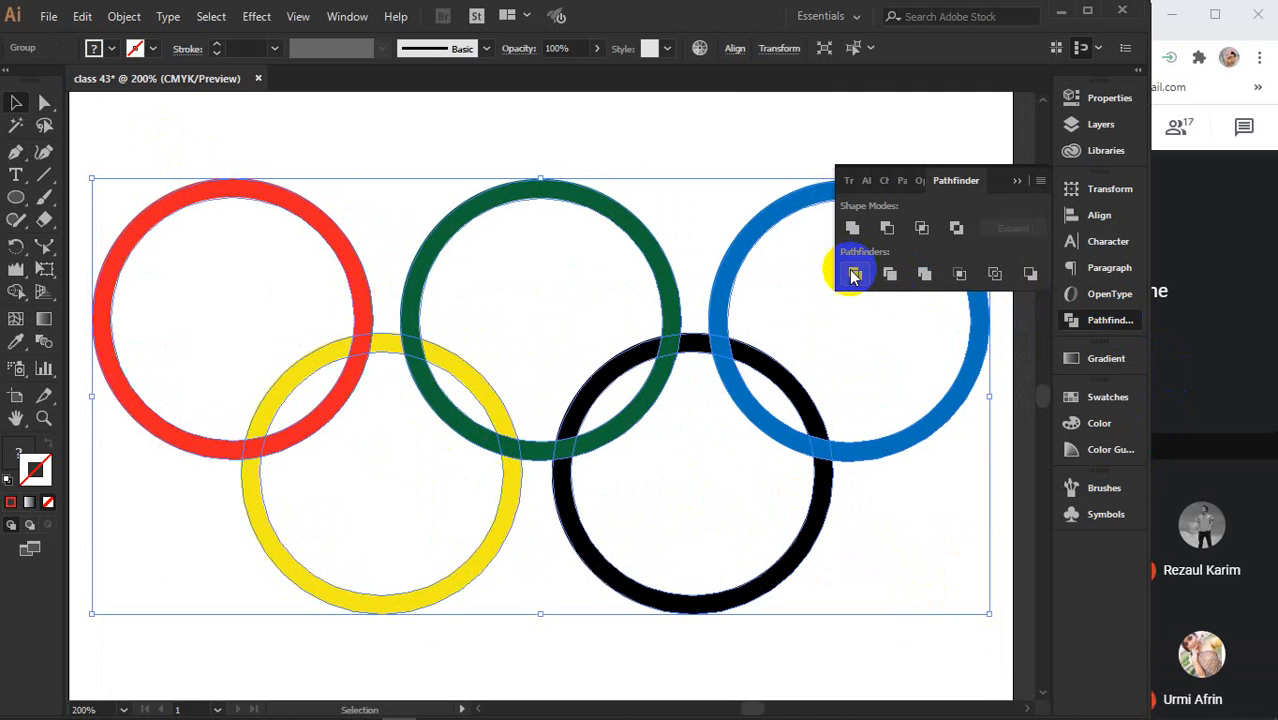
{"action": "left_click", "coordinate": [1017, 181]}
{"action": "left_click", "coordinate": [679, 186]}
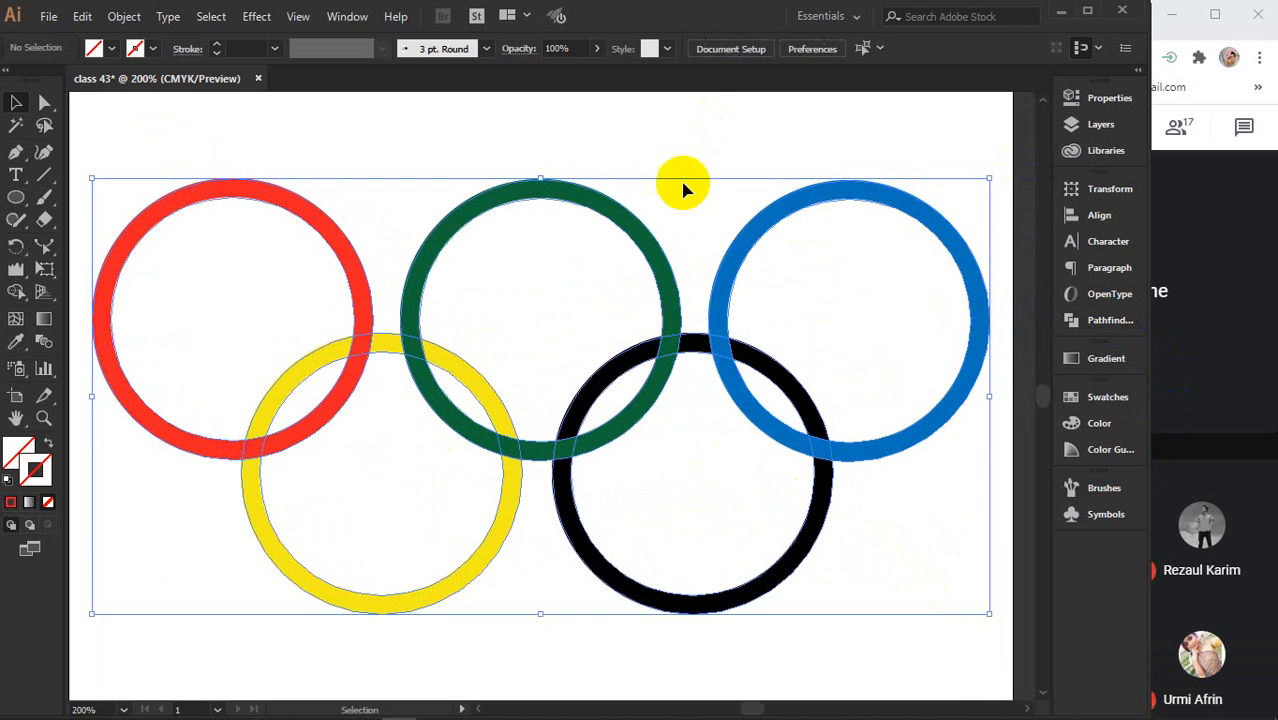
Ungroup the divided ring pieces so each segment can be selected separately.
{"action": "left_click", "coordinate": [650, 251]}
{"action": "right_click", "coordinate": [650, 253]}
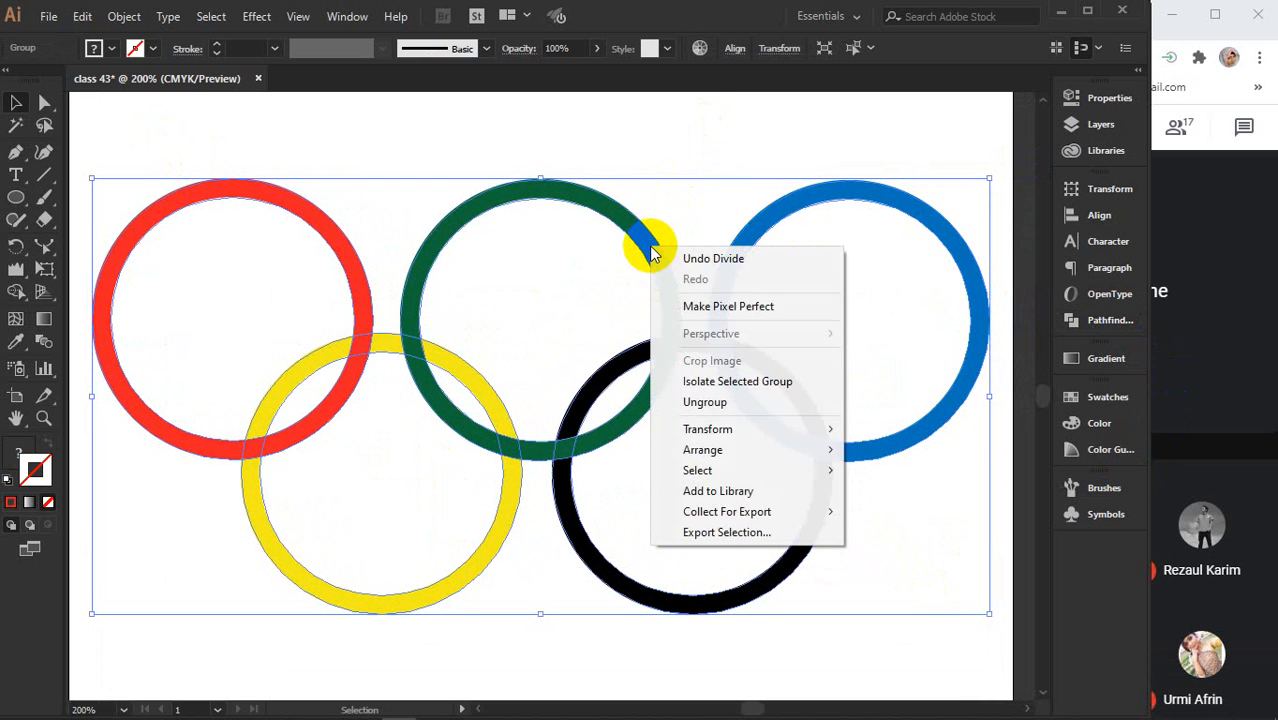
{"action": "left_click", "coordinate": [705, 402]}
{"action": "left_click", "coordinate": [673, 145]}
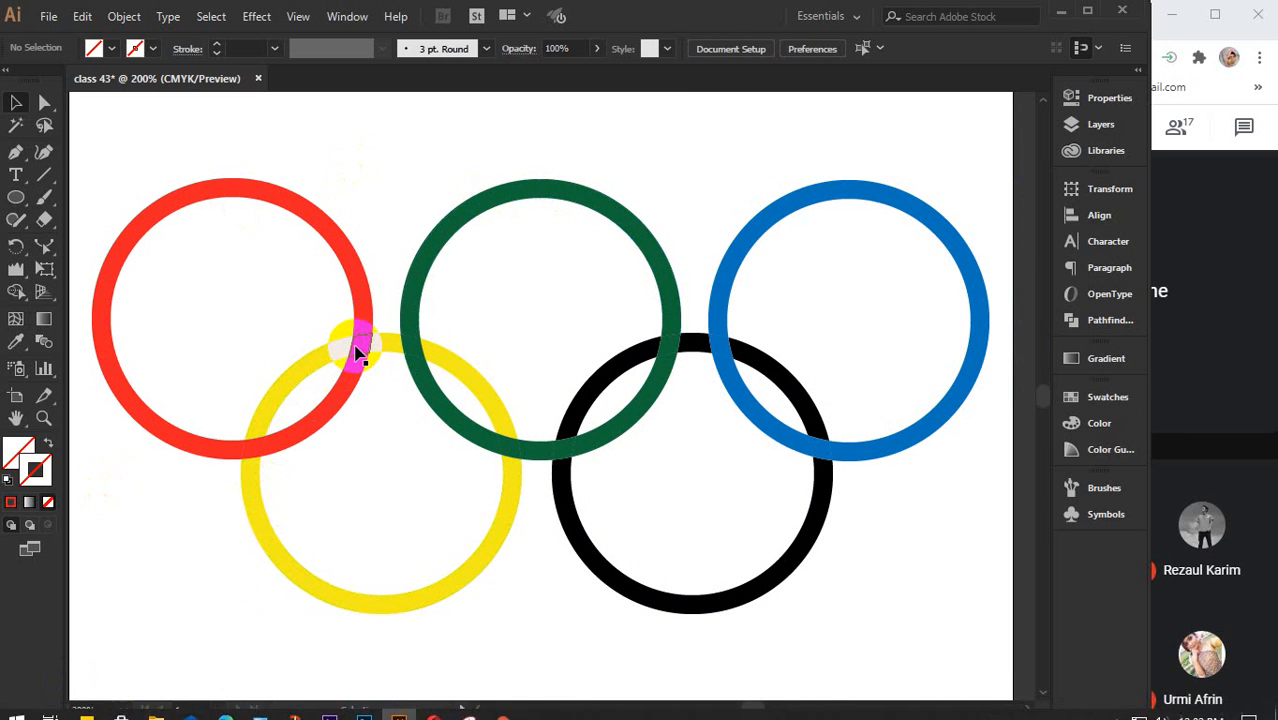
Recolour the lower red-yellow overlap and the upper yellow-green overlap yellow, sampling the yellow ring with the Eyedropper.
{"action": "left_click", "coordinate": [255, 452]}
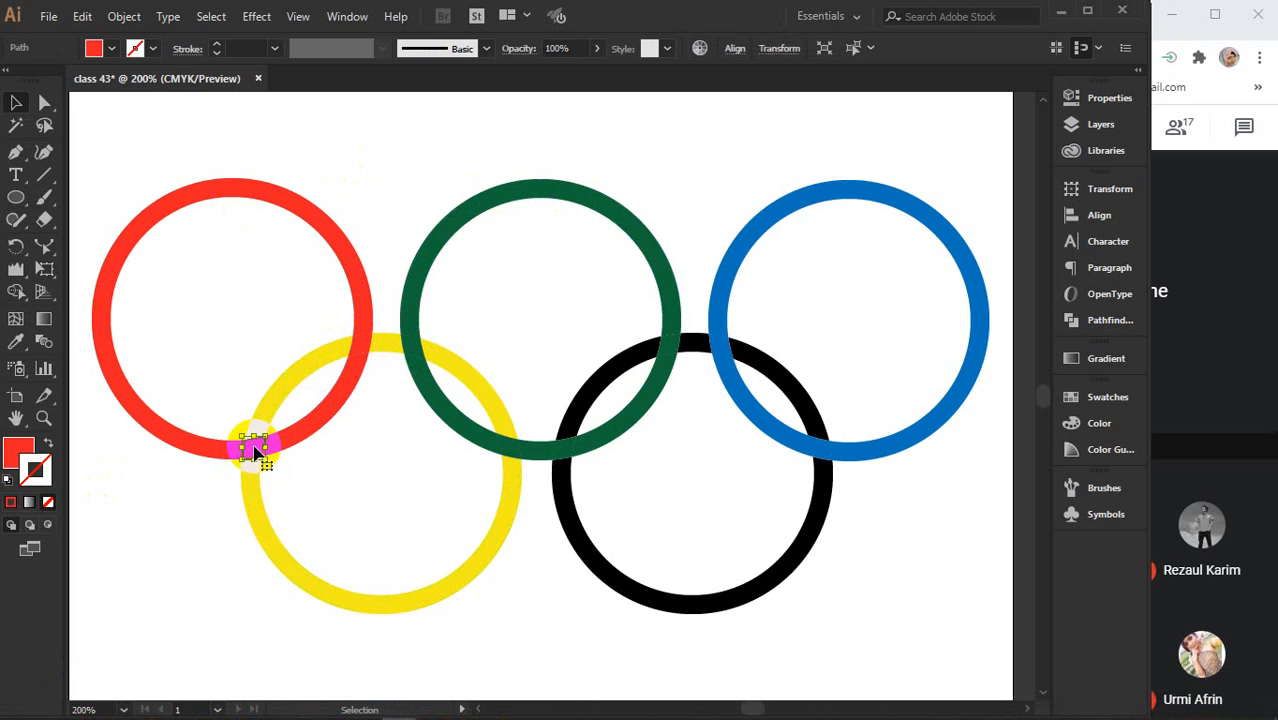
{"action": "key", "text": "i"}
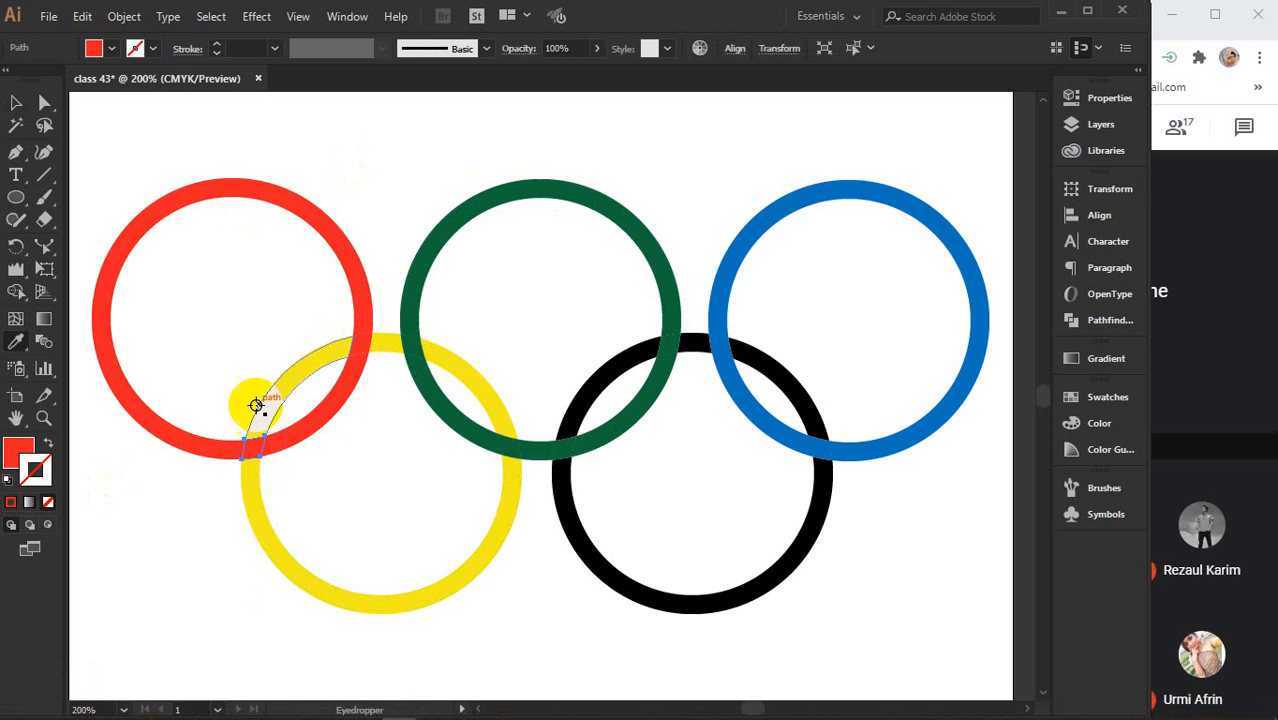
{"action": "left_click", "coordinate": [265, 407]}
{"action": "key", "text": "v"}
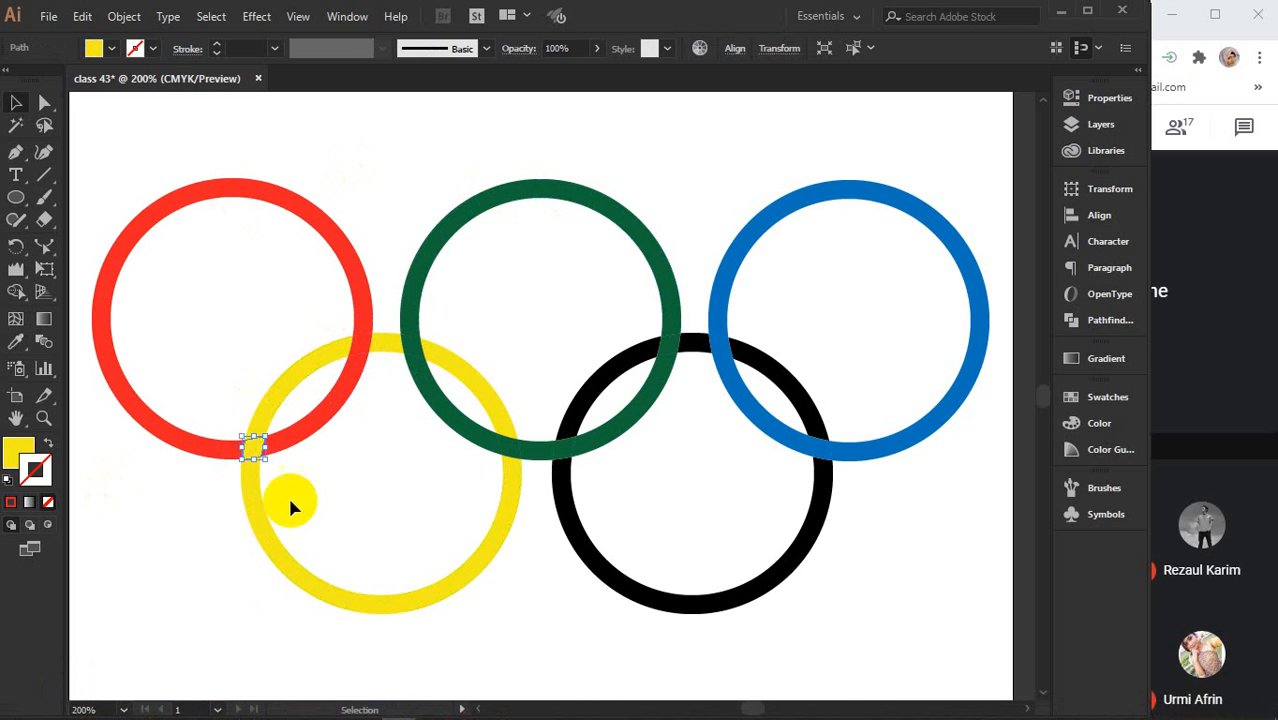
{"action": "left_click", "coordinate": [340, 475]}
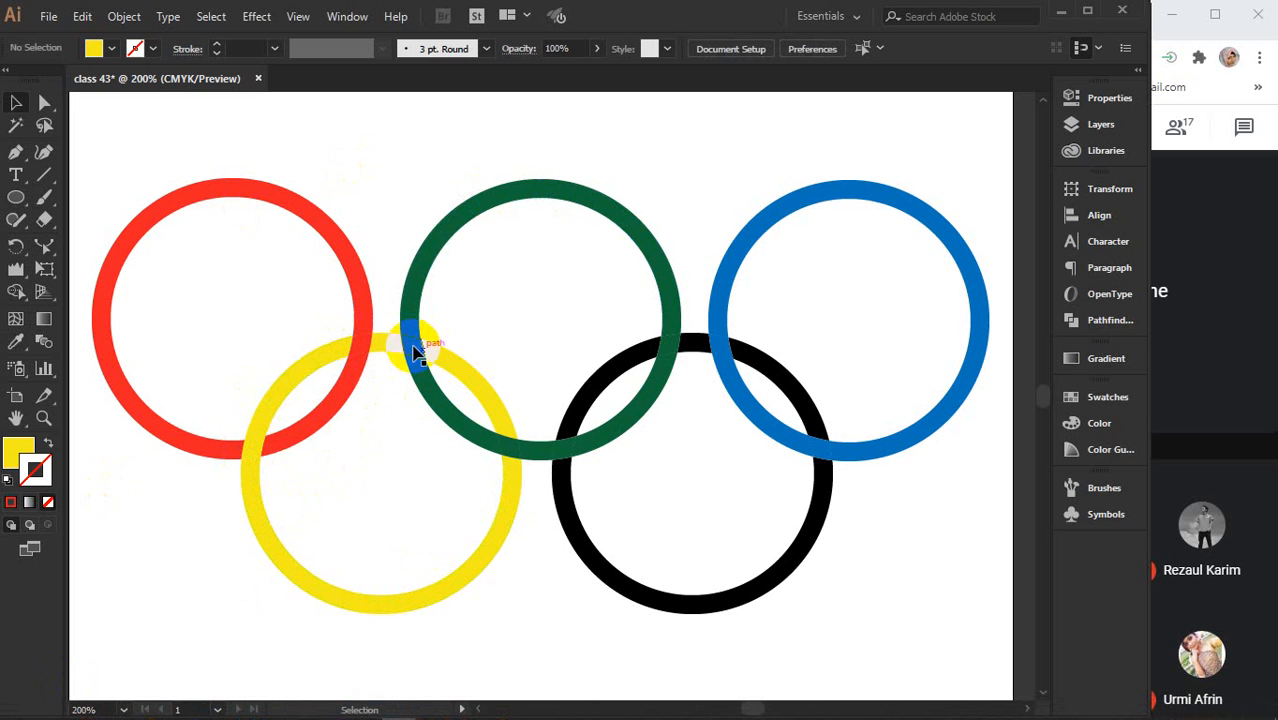
{"action": "left_click", "coordinate": [416, 349]}
{"action": "key", "text": "i"}
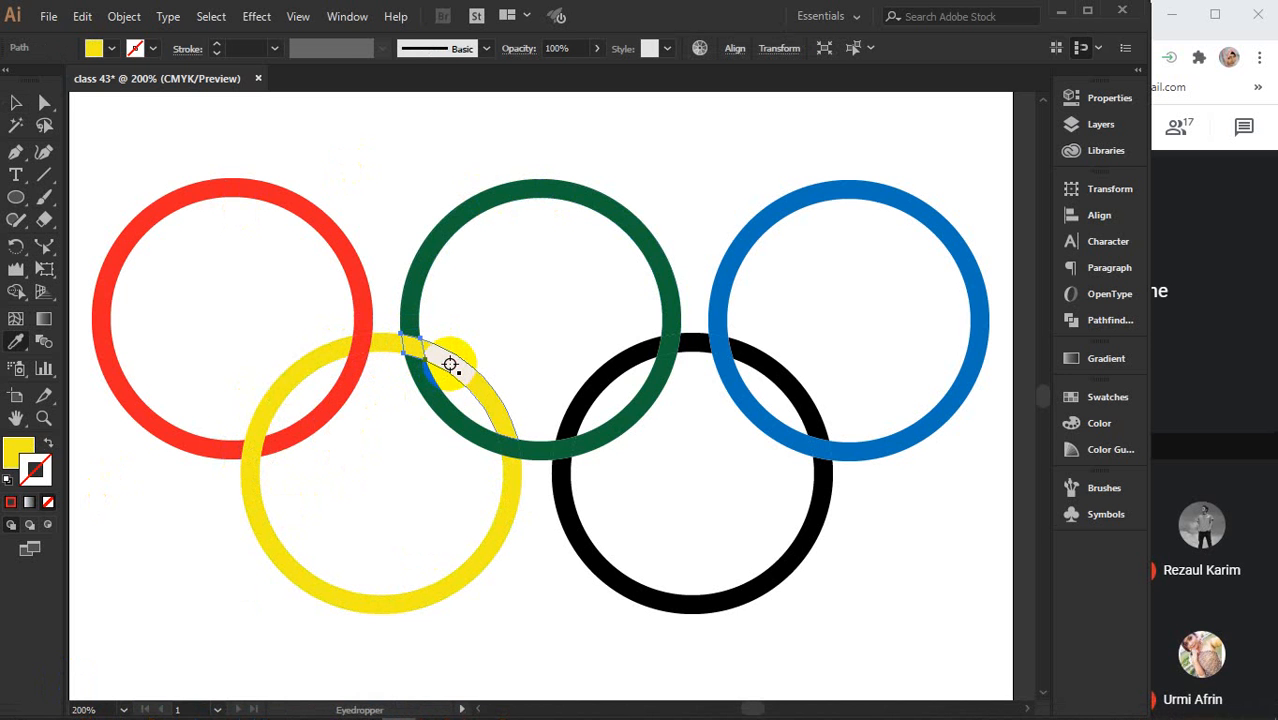
{"action": "key", "text": "v"}
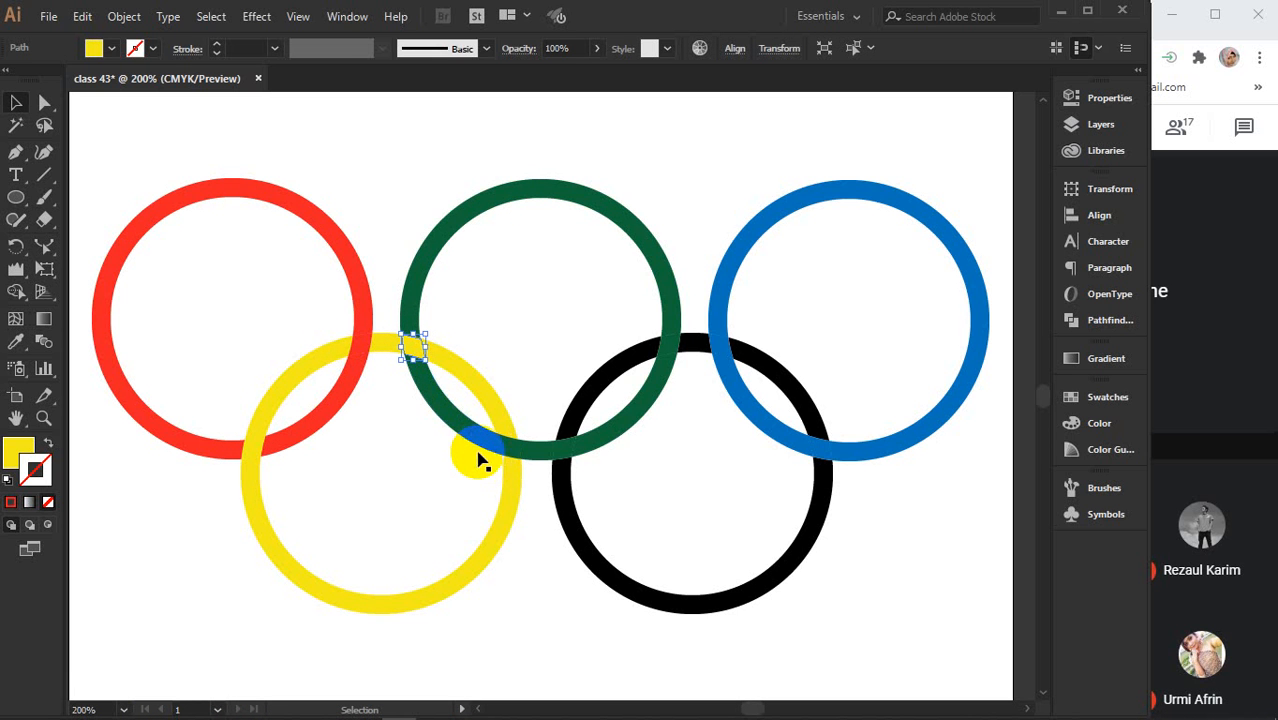
Recolour the lower green-black overlap and the upper black-blue overlap black, sampling the black ring with the Eyedropper.
{"action": "left_click", "coordinate": [564, 452]}
{"action": "key", "text": "i"}
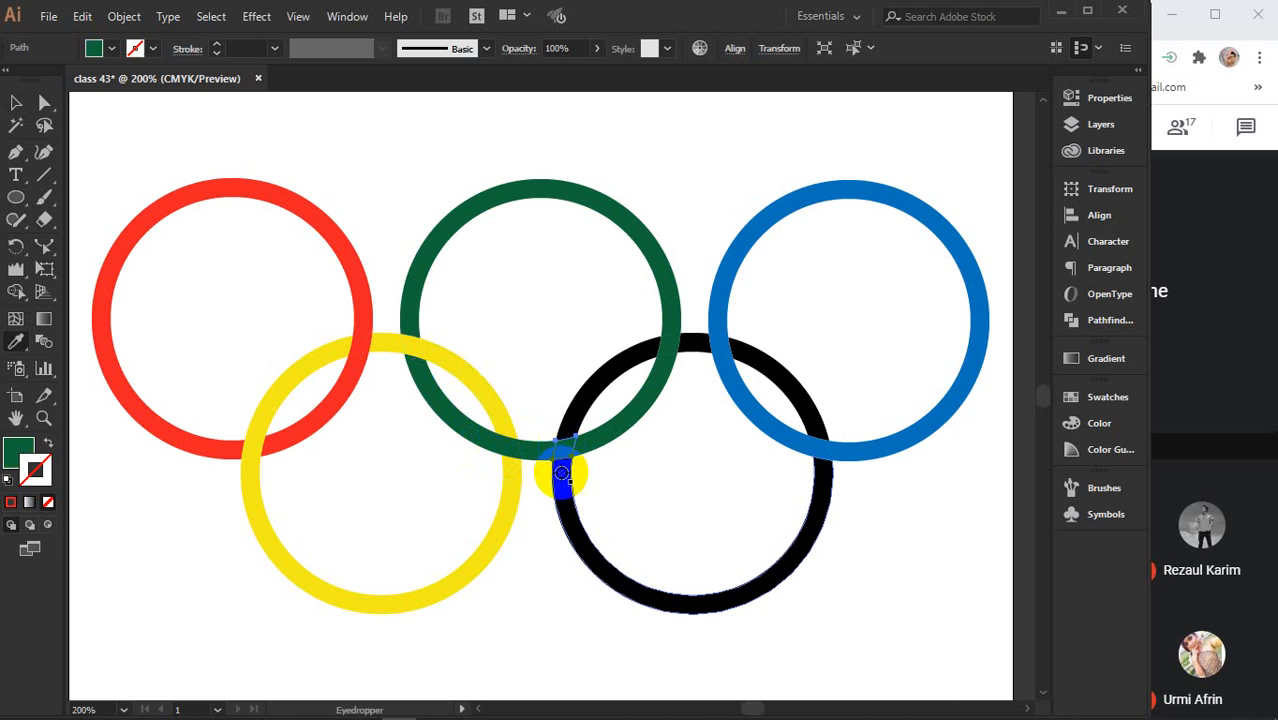
{"action": "left_click", "coordinate": [562, 485]}
{"action": "key", "text": "v"}
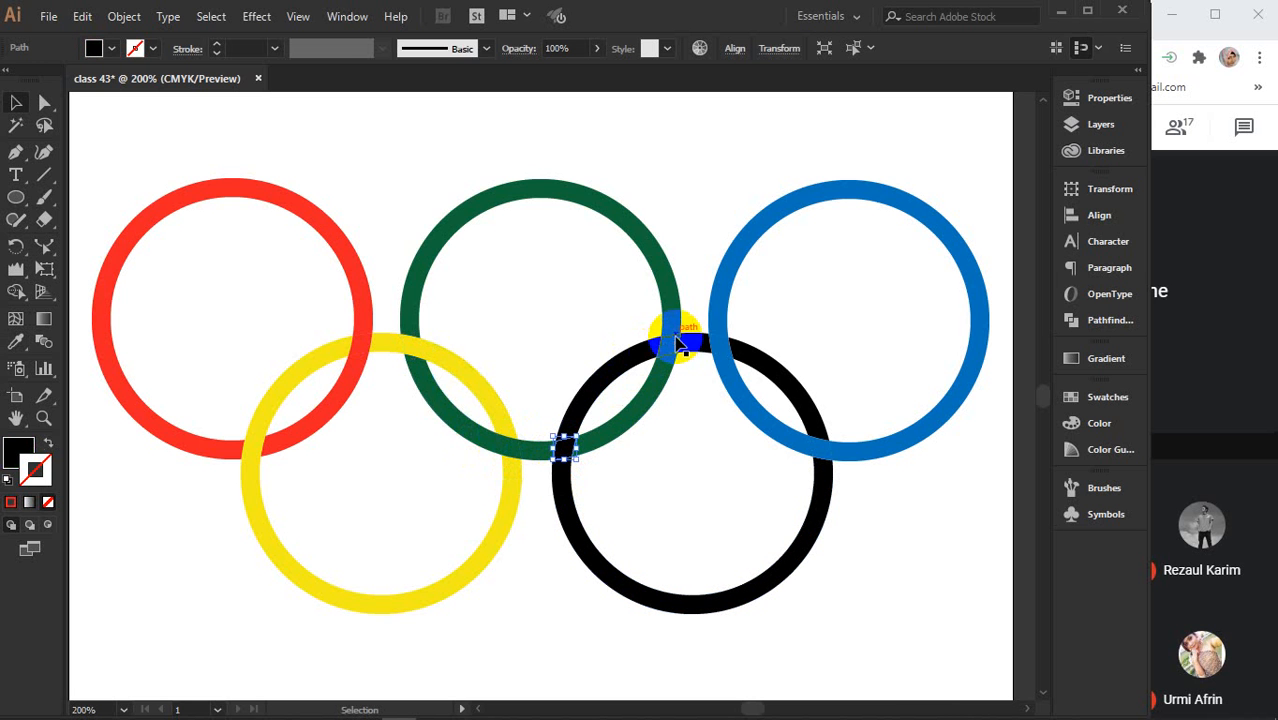
{"action": "left_click", "coordinate": [724, 346]}
{"action": "key", "text": "i"}
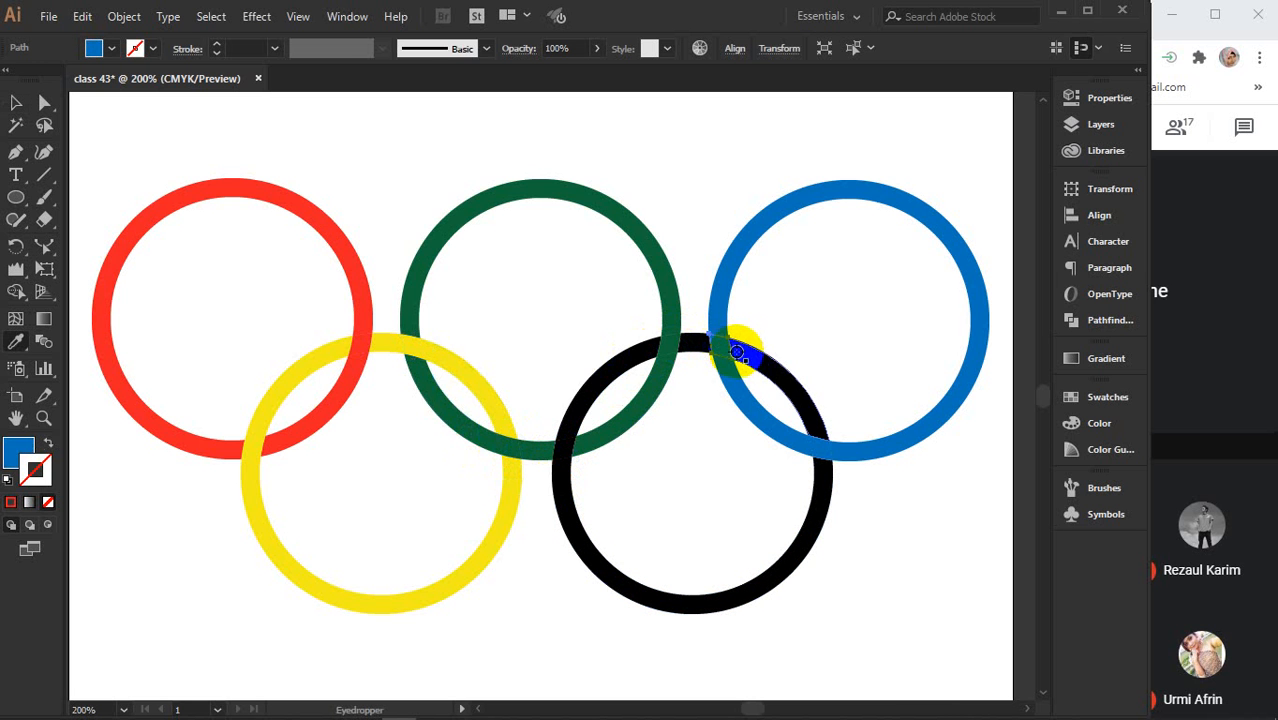
{"action": "left_click", "coordinate": [712, 344]}
{"action": "key", "text": "v"}
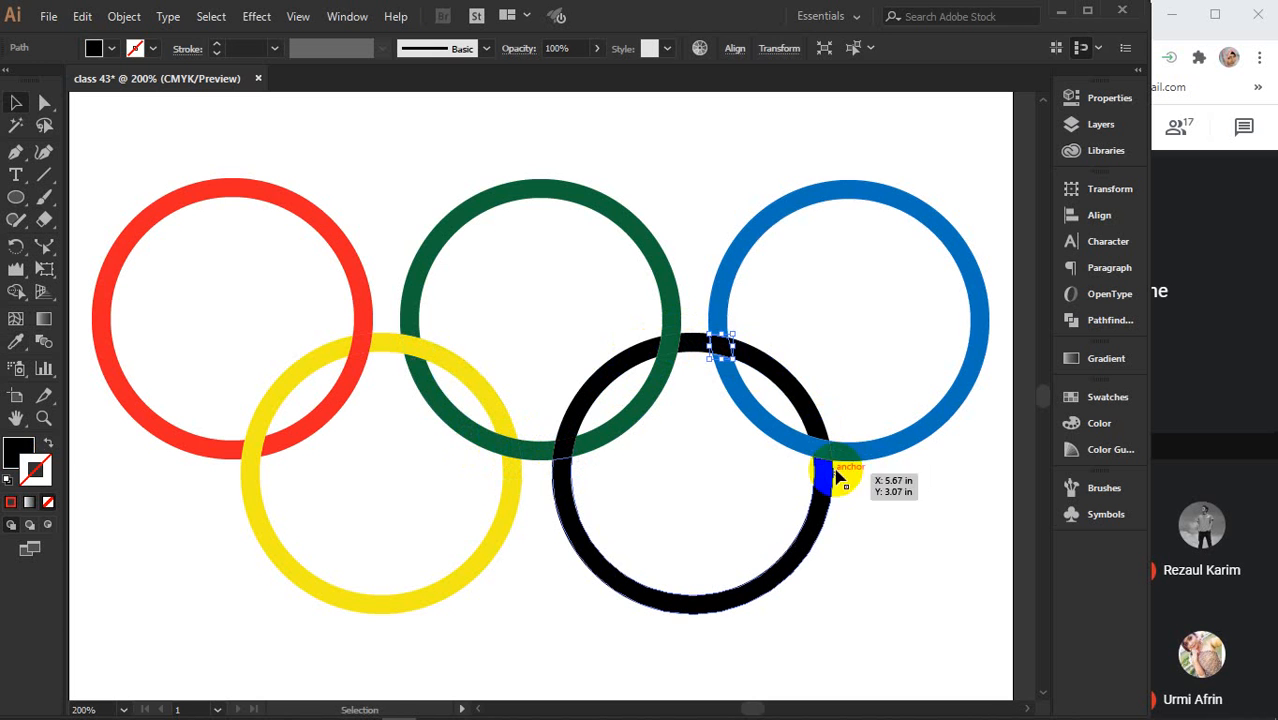
{"action": "left_click", "coordinate": [523, 130]}
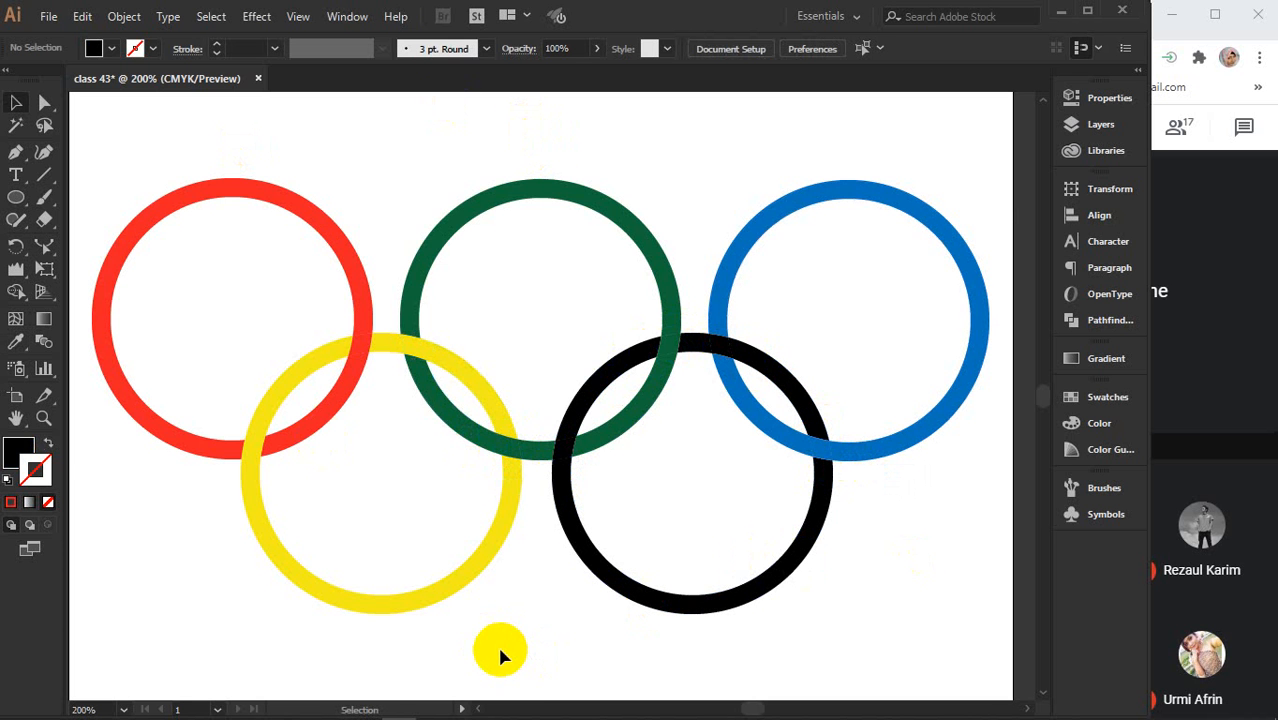
Merge the red ring's pieces, including its upper overlap with the yellow ring, into a united compound shape and expand it.
{"action": "scroll", "coordinate": [497, 643], "scroll_direction": "down", "scroll_amount": 1}
{"action": "left_click_drag", "start_coordinate": [602, 694], "coordinate": [677, 624]}
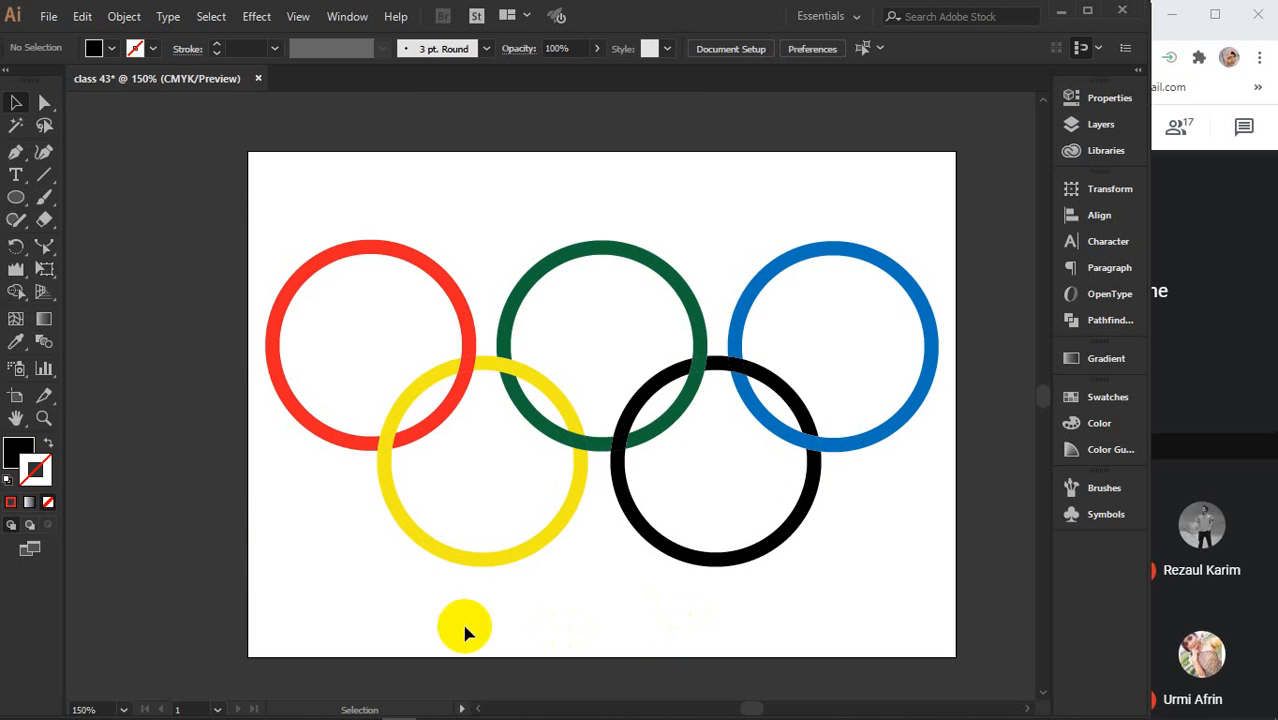
{"action": "scroll", "coordinate": [451, 434], "scroll_direction": "up", "scroll_amount": 2}
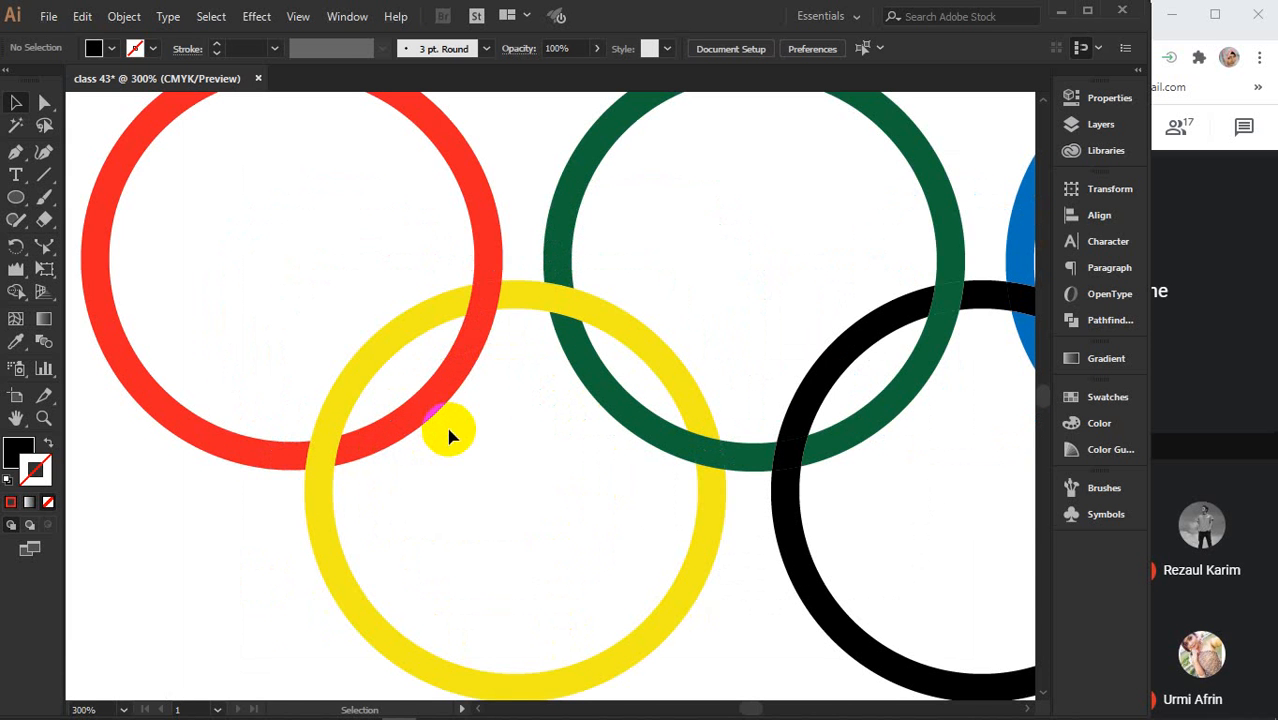
{"action": "left_click", "coordinate": [481, 265]}
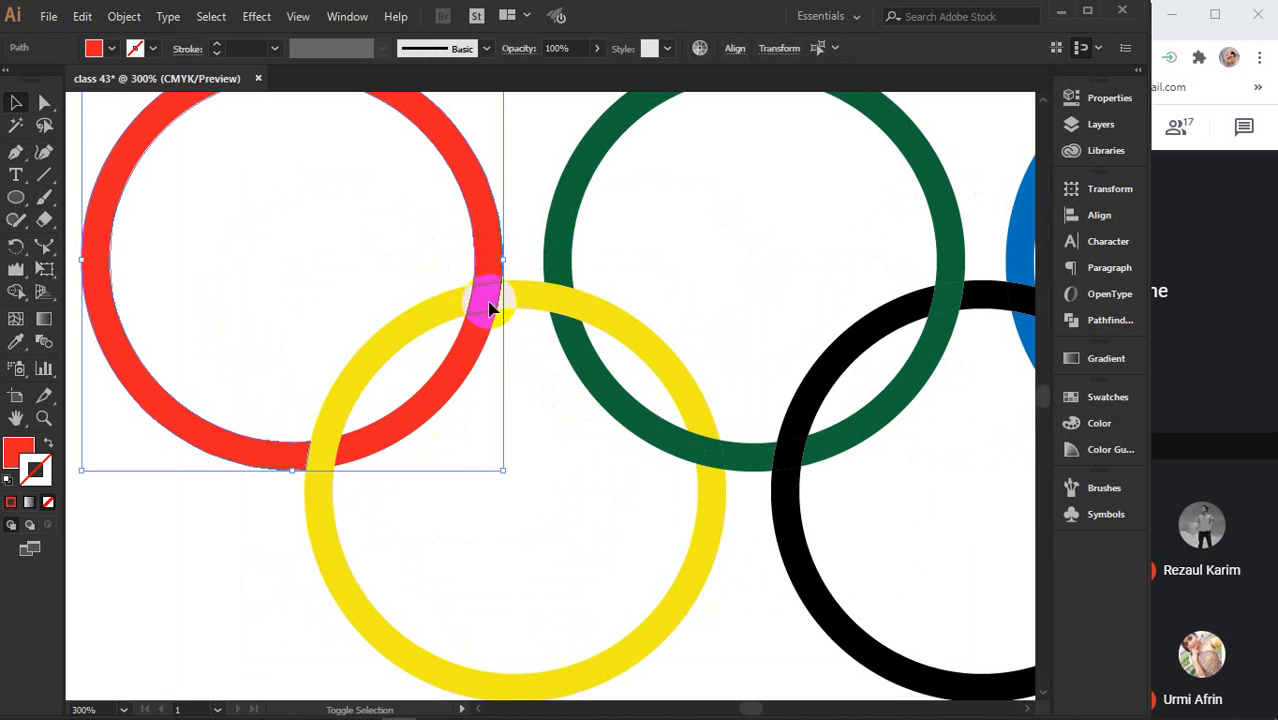
{"action": "left_click", "coordinate": [473, 349], "text": "shift"}
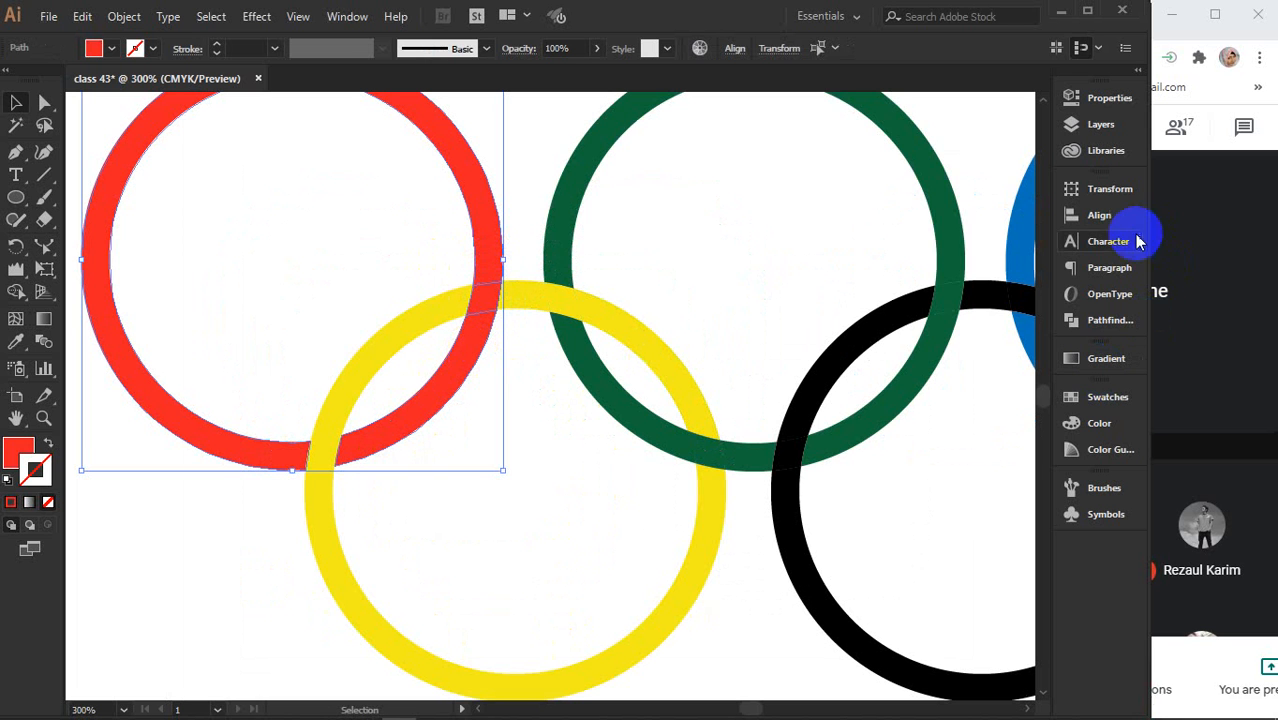
{"action": "left_click", "coordinate": [1110, 321]}
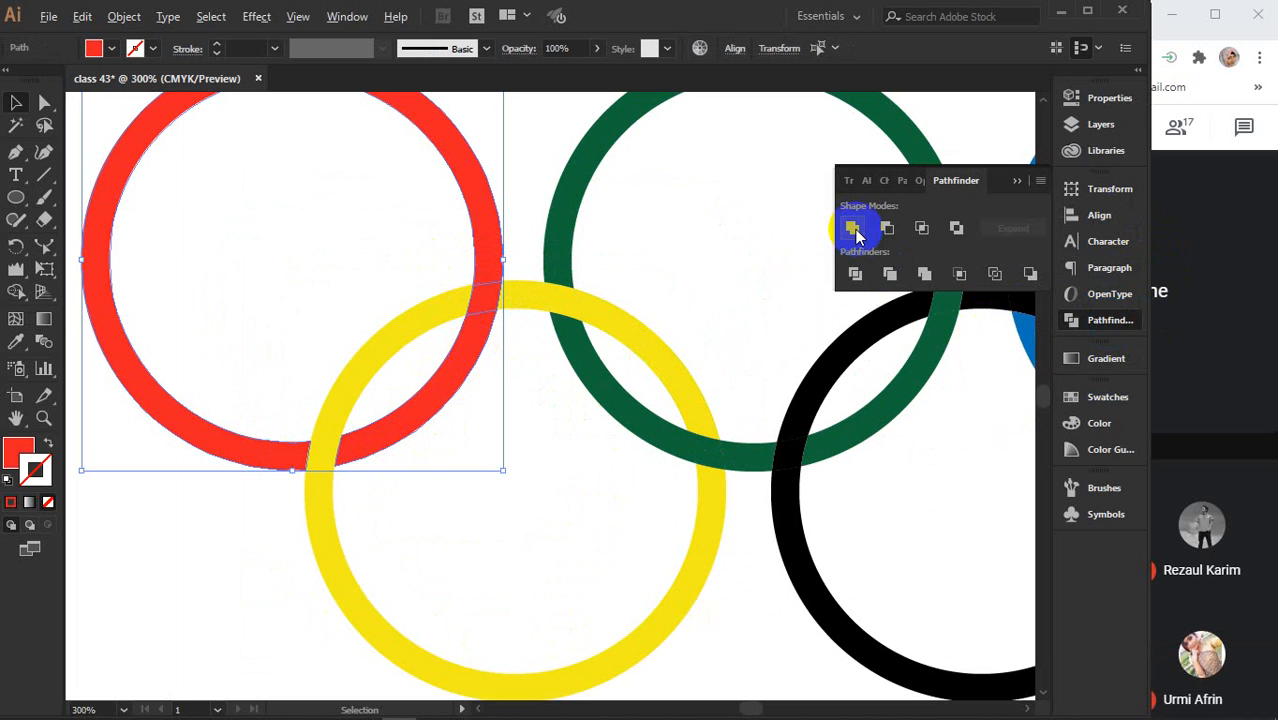
{"action": "left_click", "coordinate": [855, 234], "text": "alt"}
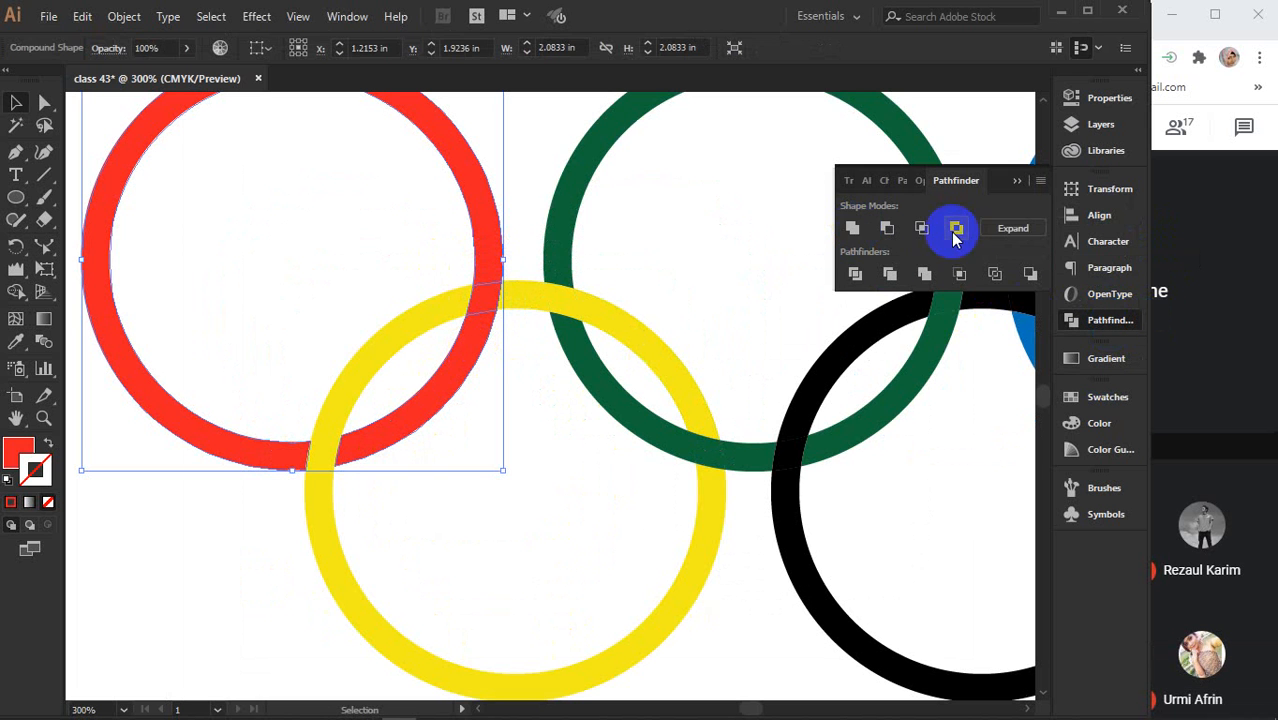
{"action": "left_click", "coordinate": [1010, 232]}
{"action": "left_click", "coordinate": [357, 237]}
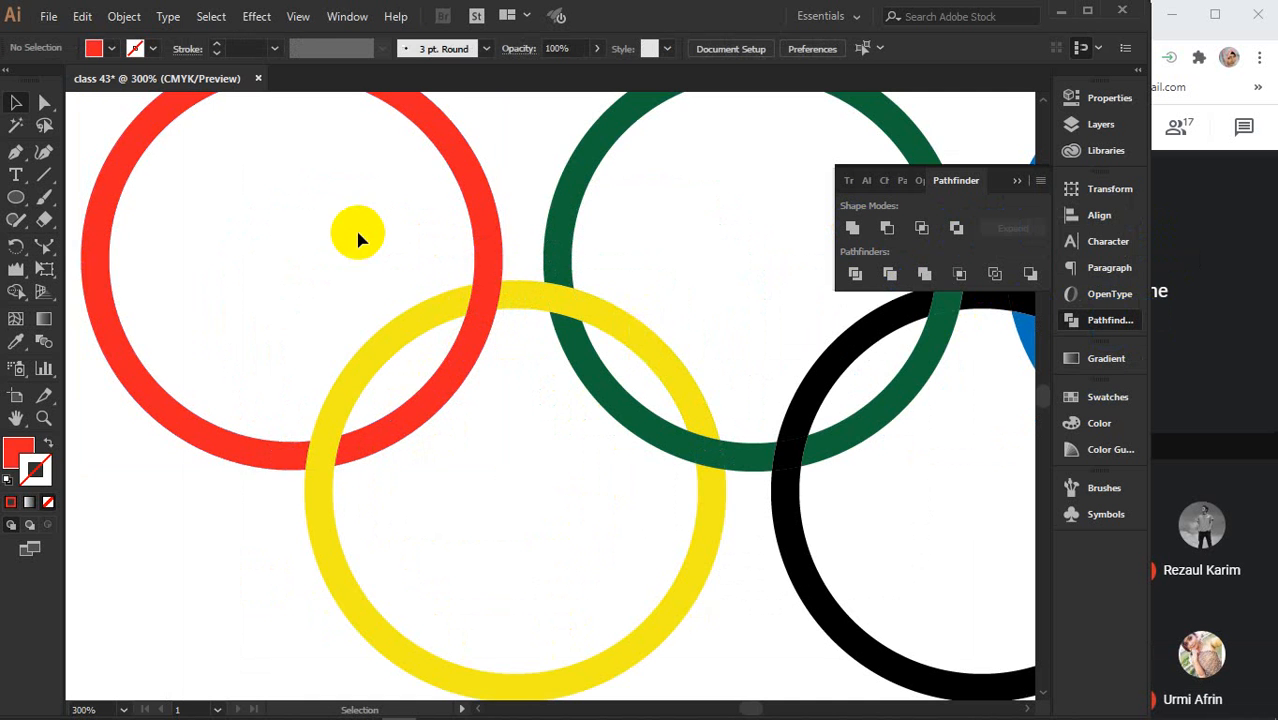
Examine the crossings of the red, yellow, green and black rings up close for remaining seams between the pieces.
{"action": "scroll", "coordinate": [565, 310], "scroll_direction": "up", "scroll_amount": 3}
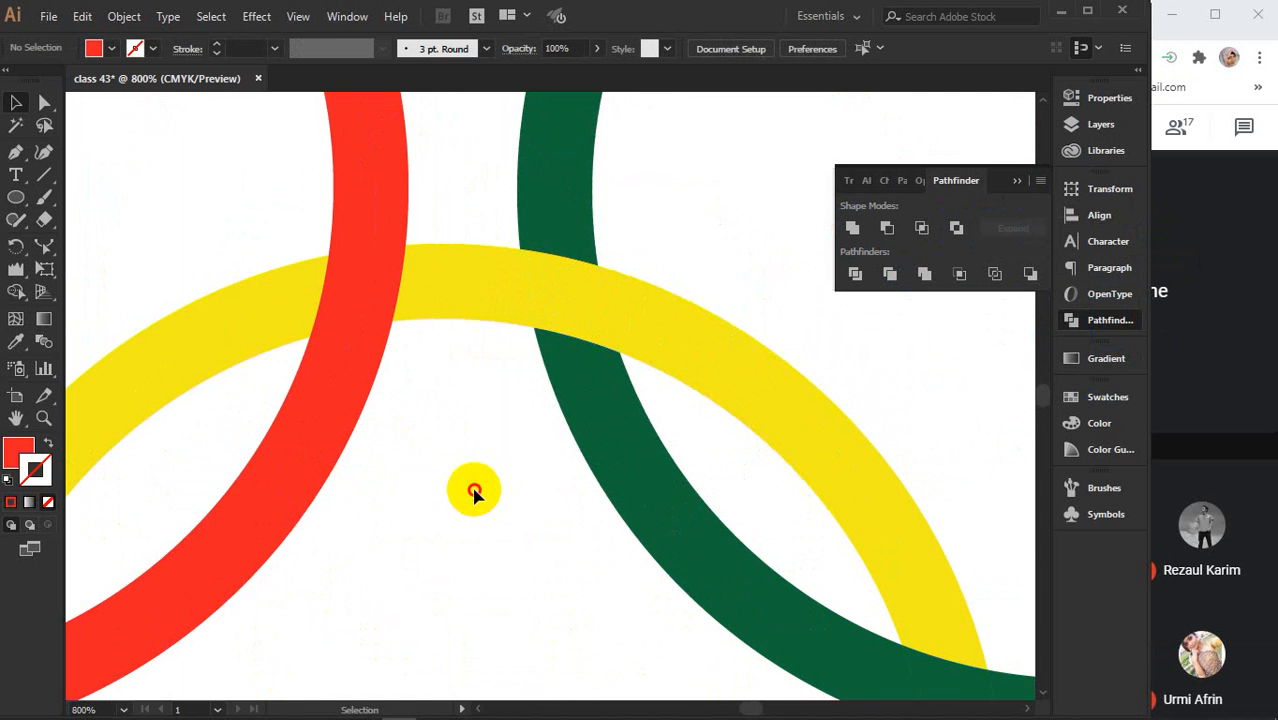
{"action": "scroll", "coordinate": [561, 355], "scroll_direction": "down", "scroll_amount": 2}
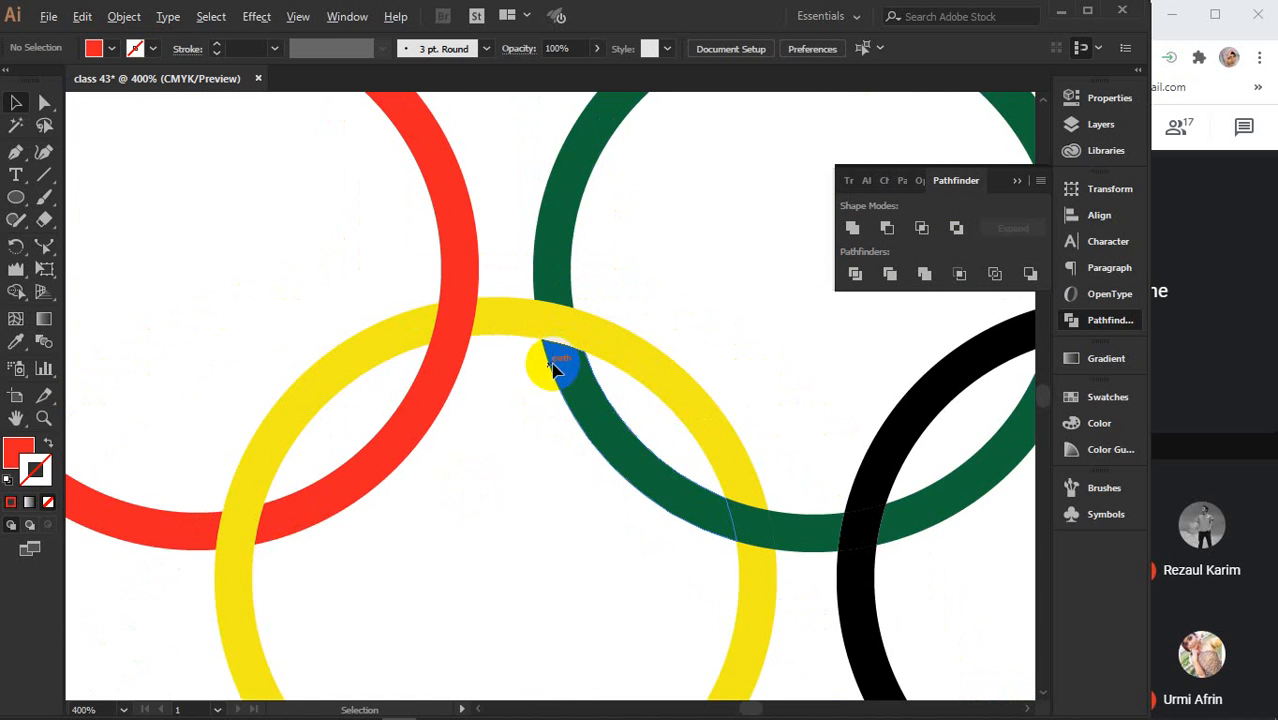
{"action": "scroll", "coordinate": [765, 531], "scroll_direction": "up", "scroll_amount": 2}
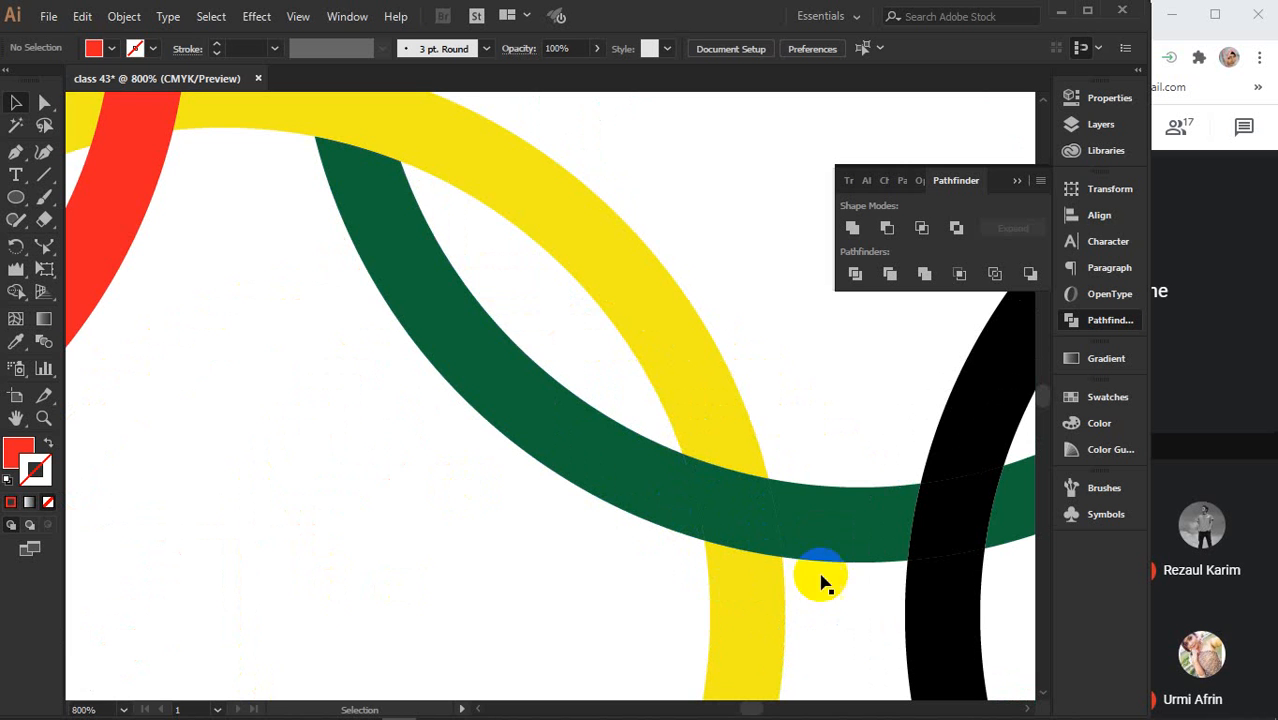
{"action": "scroll", "coordinate": [800, 540], "scroll_direction": "up", "scroll_amount": 2}
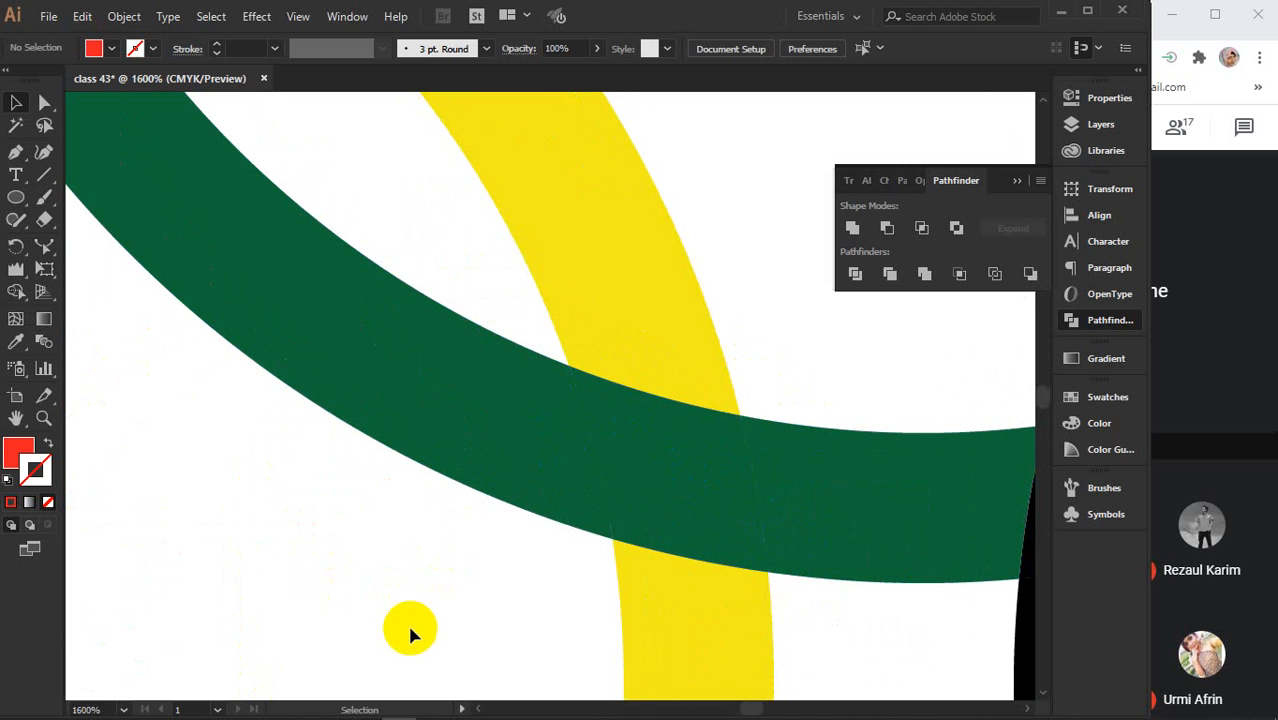
{"action": "left_click_drag", "start_coordinate": [890, 651], "coordinate": [499, 627]}
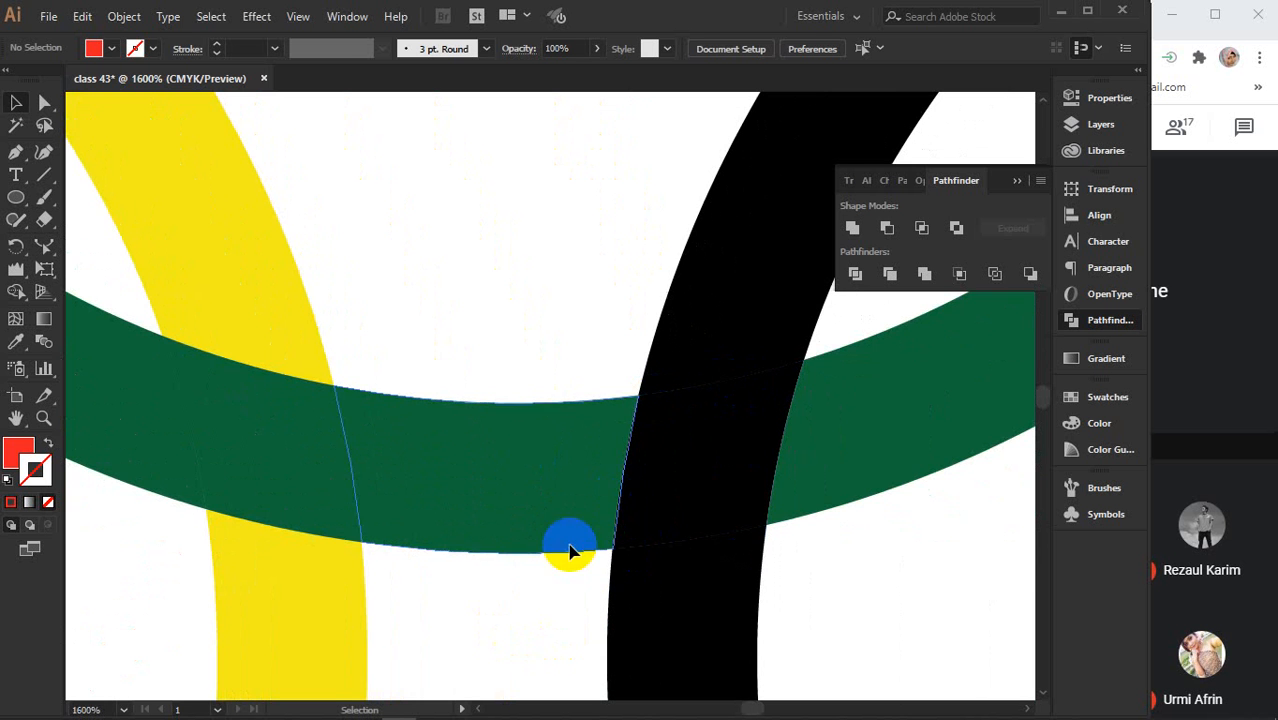
{"action": "scroll", "coordinate": [506, 602], "scroll_direction": "down", "scroll_amount": 2}
{"action": "scroll", "coordinate": [508, 605], "scroll_direction": "down", "scroll_amount": 2}
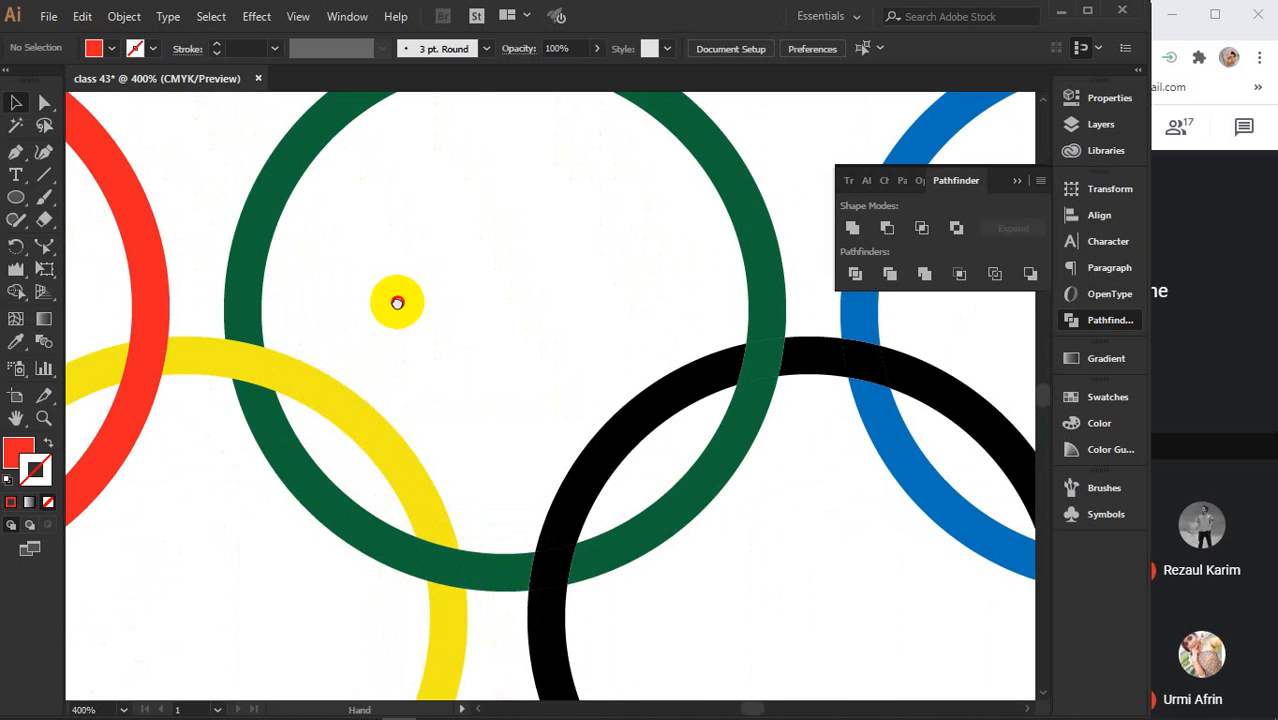
{"action": "left_click_drag", "start_coordinate": [397, 302], "coordinate": [564, 171]}
{"action": "left_click_drag", "start_coordinate": [673, 587], "coordinate": [642, 523]}
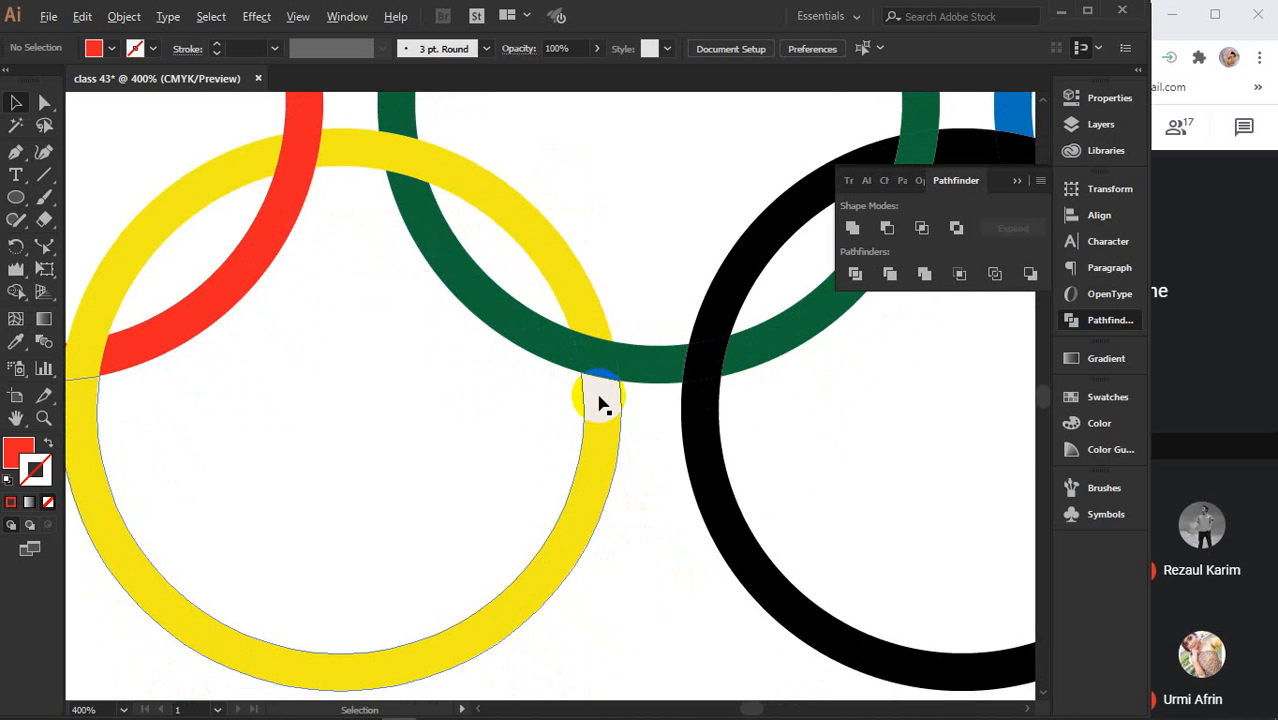
Merge all the yellow ring's pieces, including its overlaps with the red and green rings, into a united compound shape and expand it.
{"action": "scroll", "coordinate": [600, 403], "scroll_direction": "down", "scroll_amount": 1}
{"action": "left_click_drag", "start_coordinate": [520, 373], "coordinate": [459, 394]}
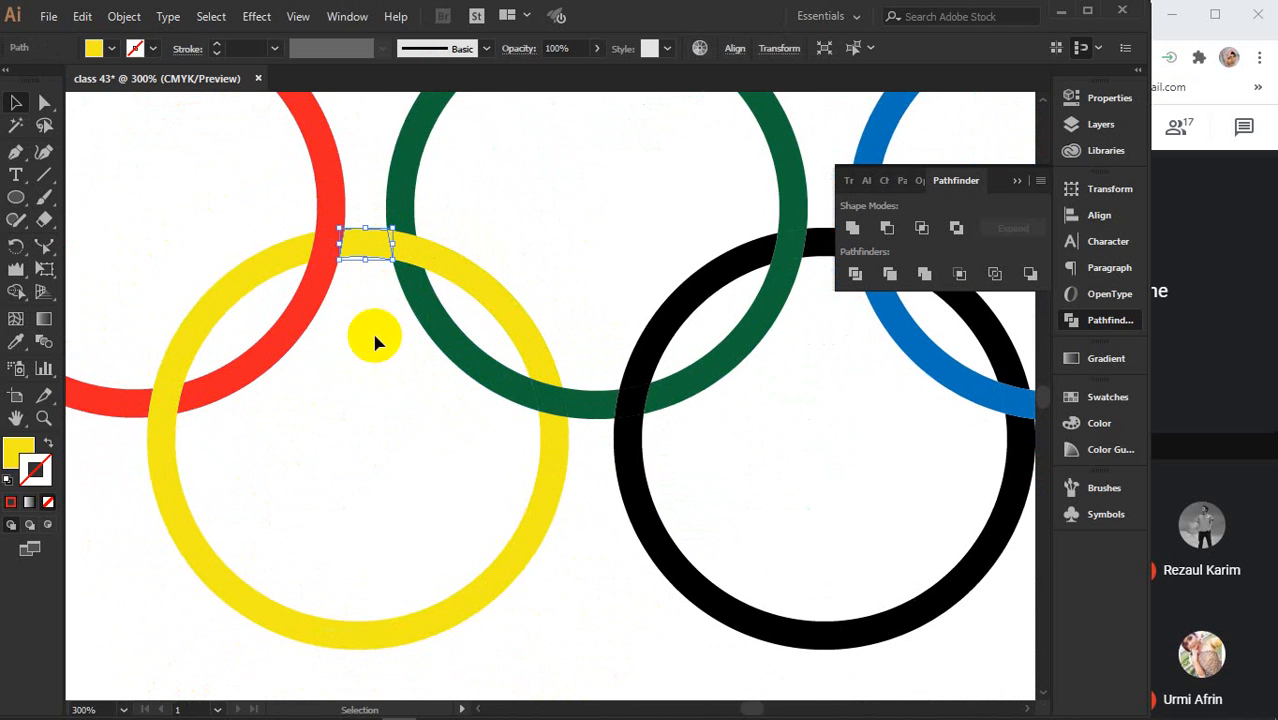
{"action": "left_click", "coordinate": [238, 295]}
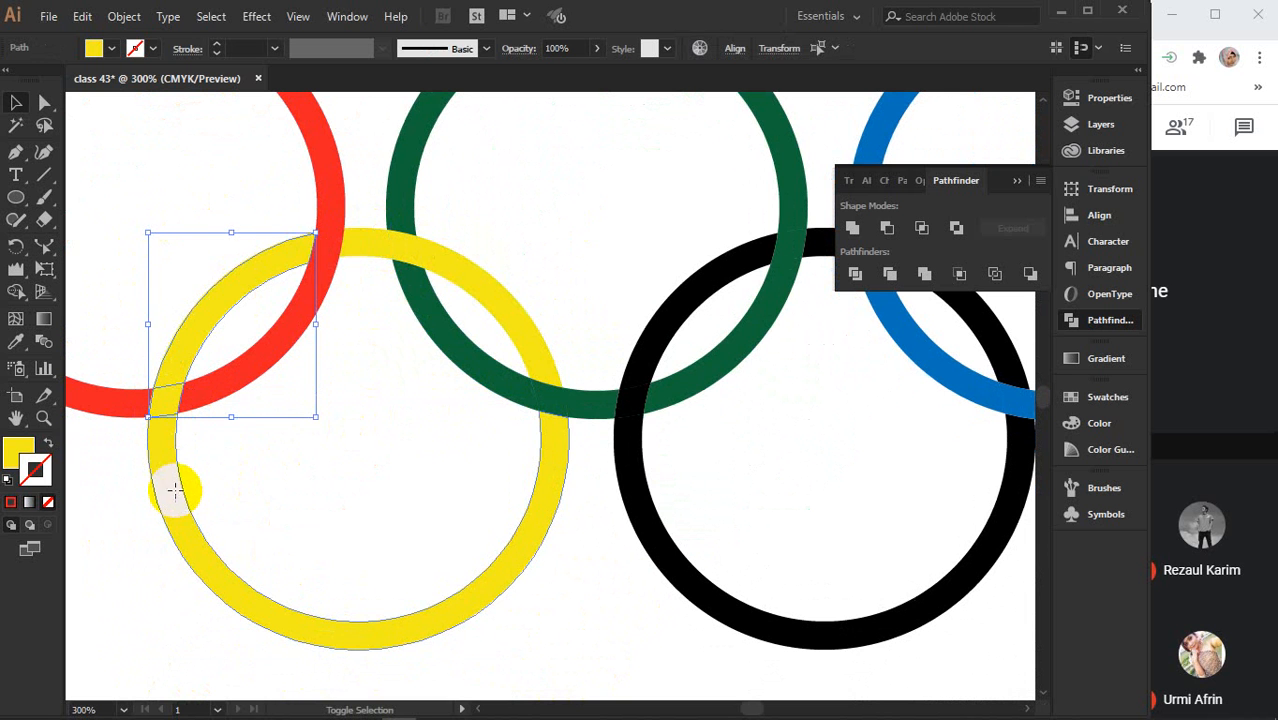
{"action": "left_click", "coordinate": [388, 596], "text": "shift"}
{"action": "left_click", "coordinate": [537, 367], "text": "shift"}
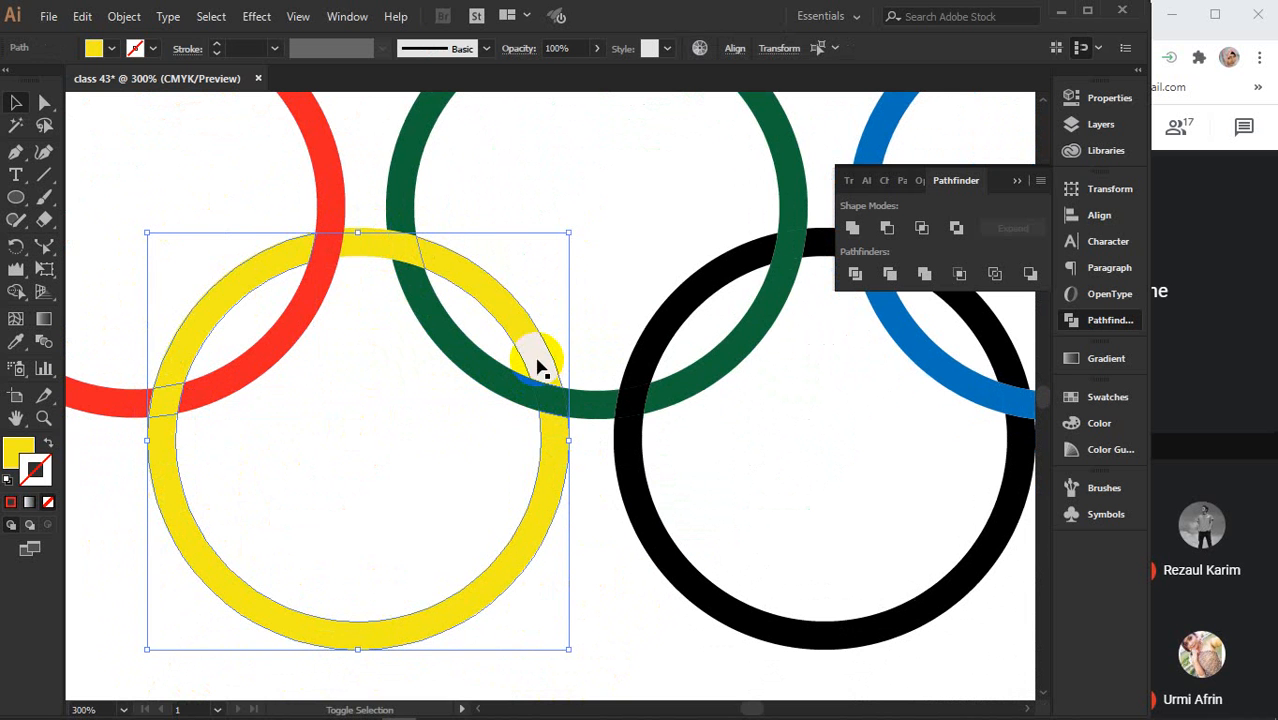
{"action": "left_click", "coordinate": [398, 254], "text": "shift"}
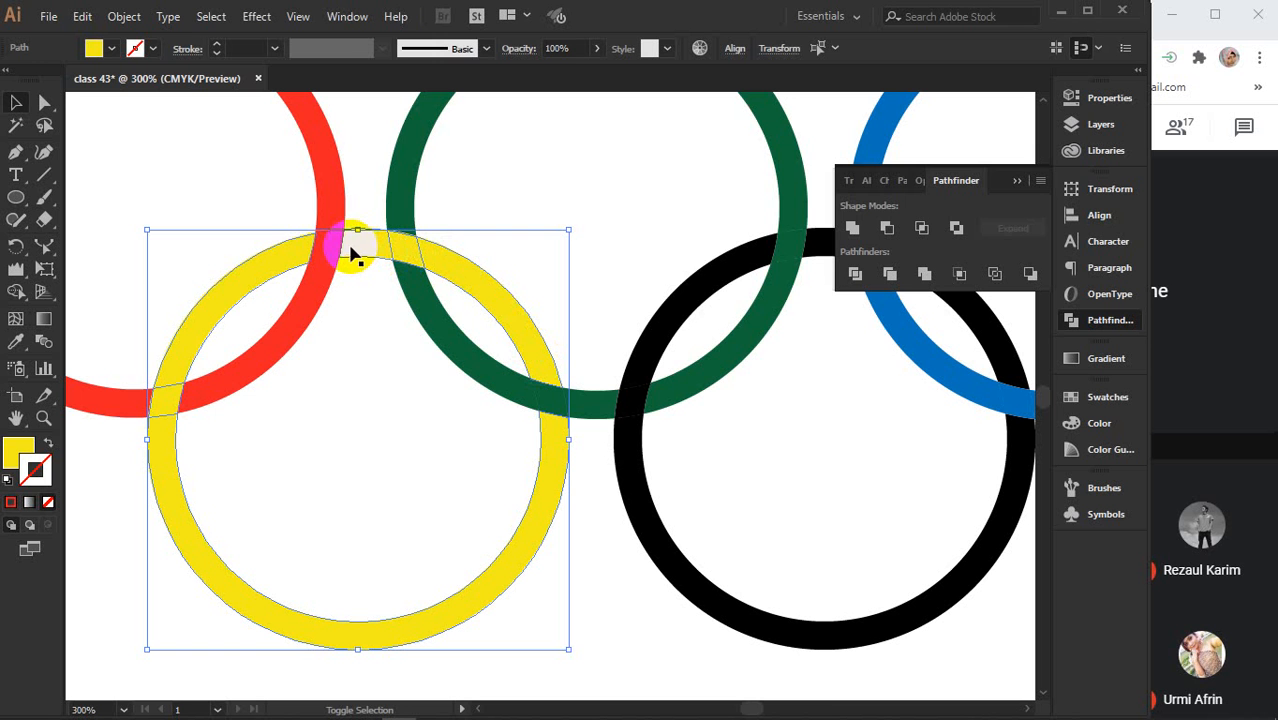
{"action": "left_click", "coordinate": [350, 247], "text": "shift"}
{"action": "left_click", "coordinate": [852, 227]}
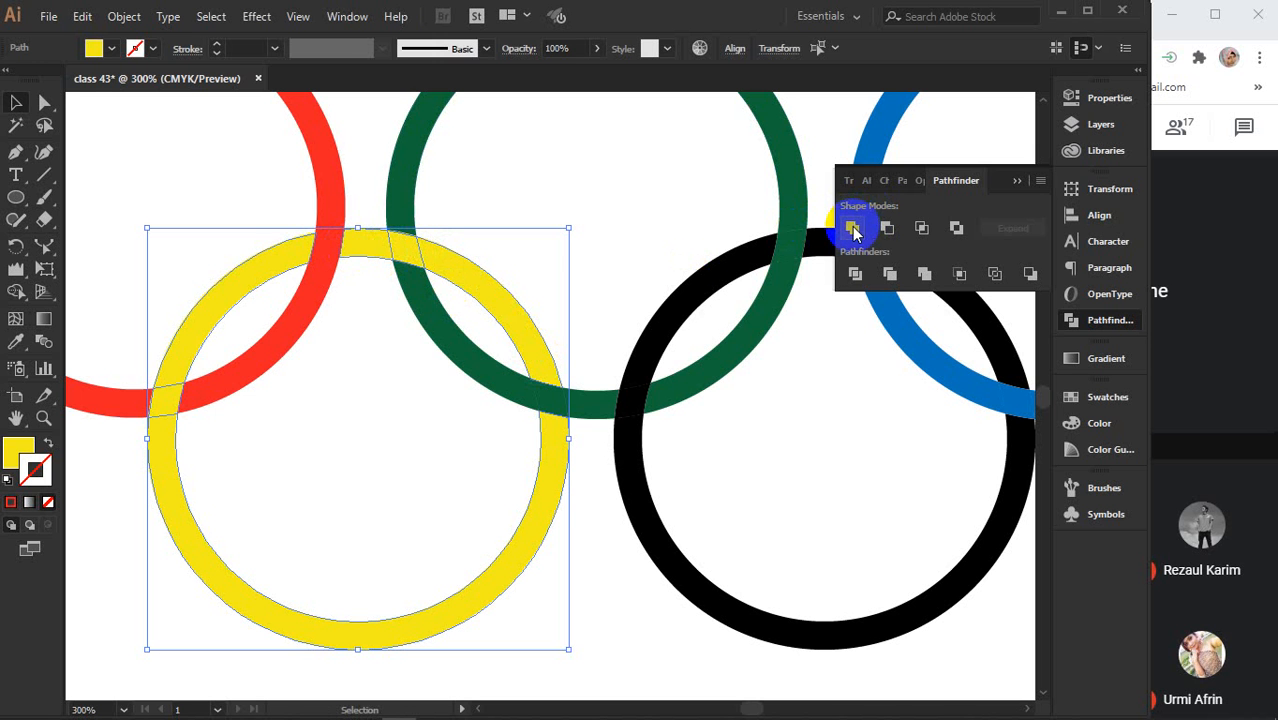
{"action": "left_click", "coordinate": [853, 228], "text": "alt"}
{"action": "left_click", "coordinate": [1004, 228]}
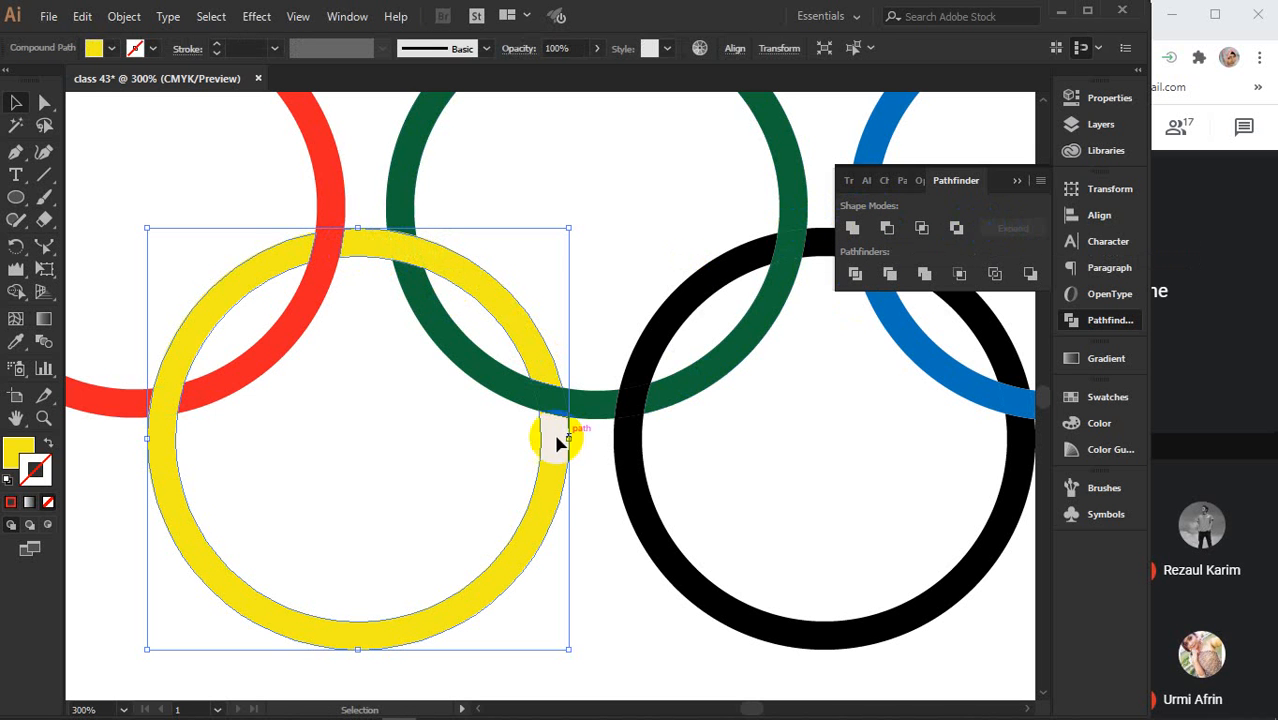
{"action": "left_click", "coordinate": [394, 450]}
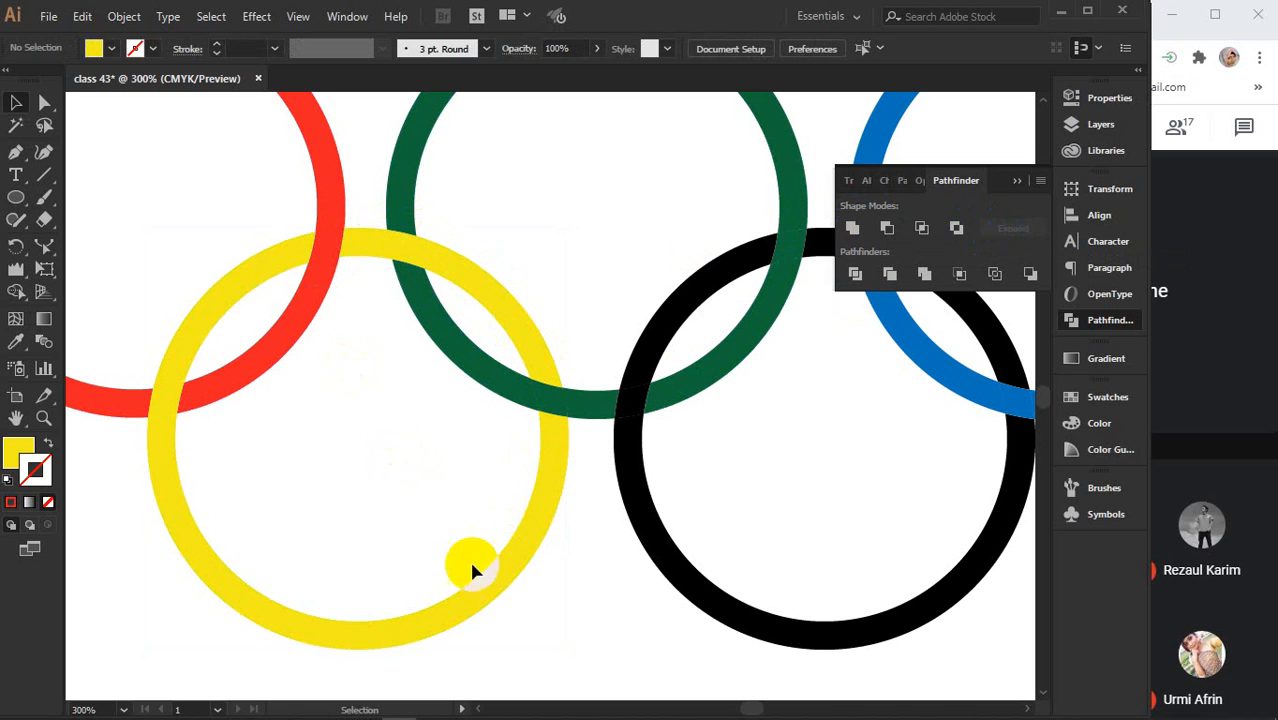
Paint two horizontal 1 pt strokes in the ring's green with the Paintbrush, end to end in the empty area below the artboard.
{"action": "left_click_drag", "start_coordinate": [489, 470], "coordinate": [384, 603]}
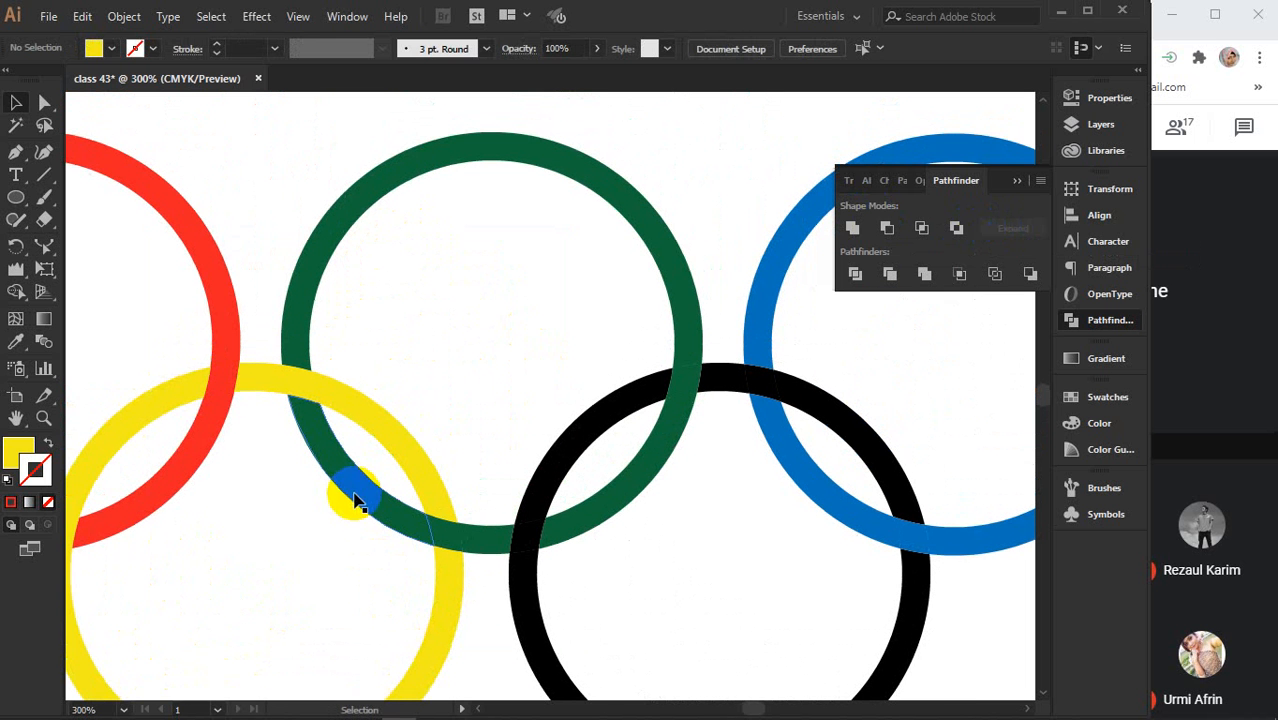
{"action": "left_click", "coordinate": [337, 472]}
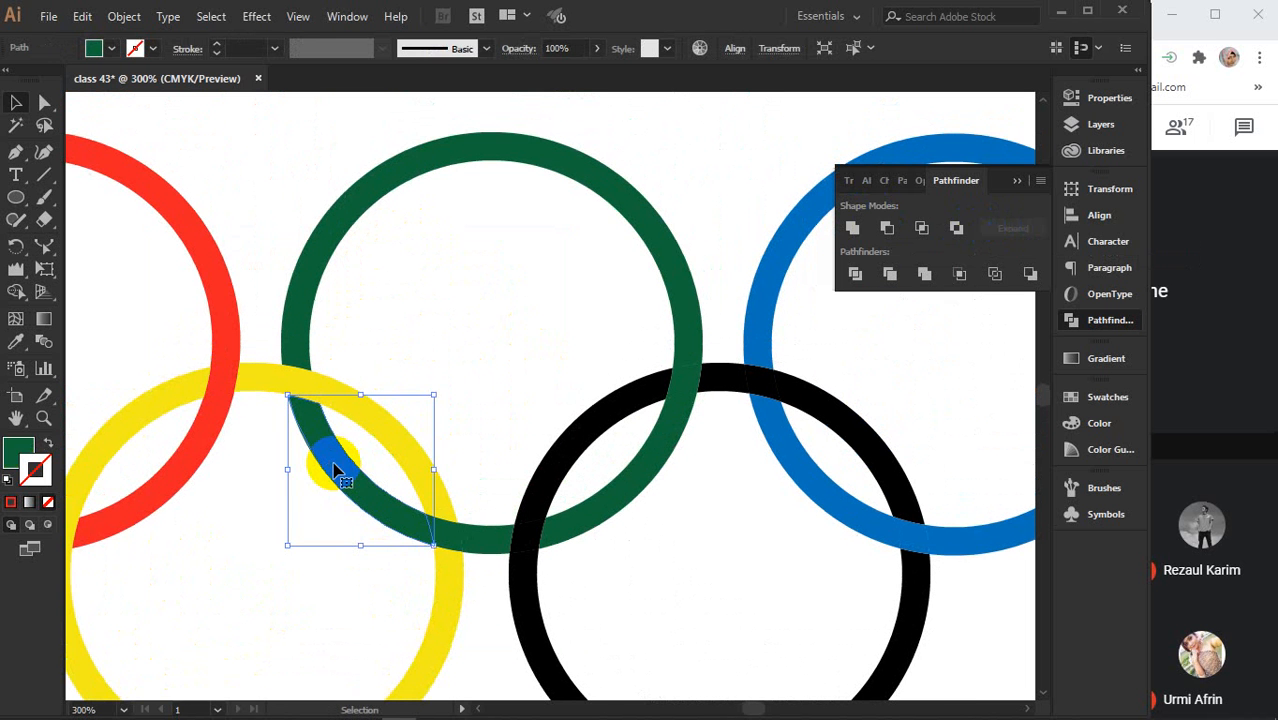
{"action": "scroll", "coordinate": [337, 472], "scroll_direction": "down", "scroll_amount": 3}
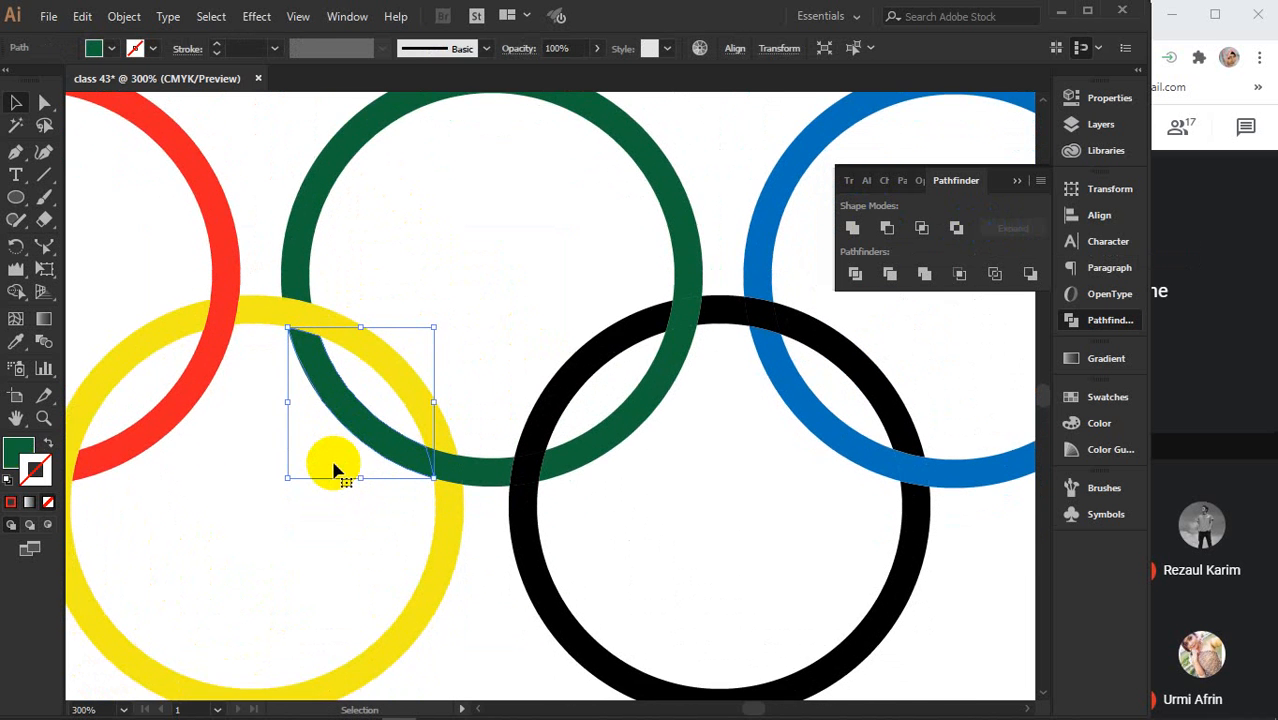
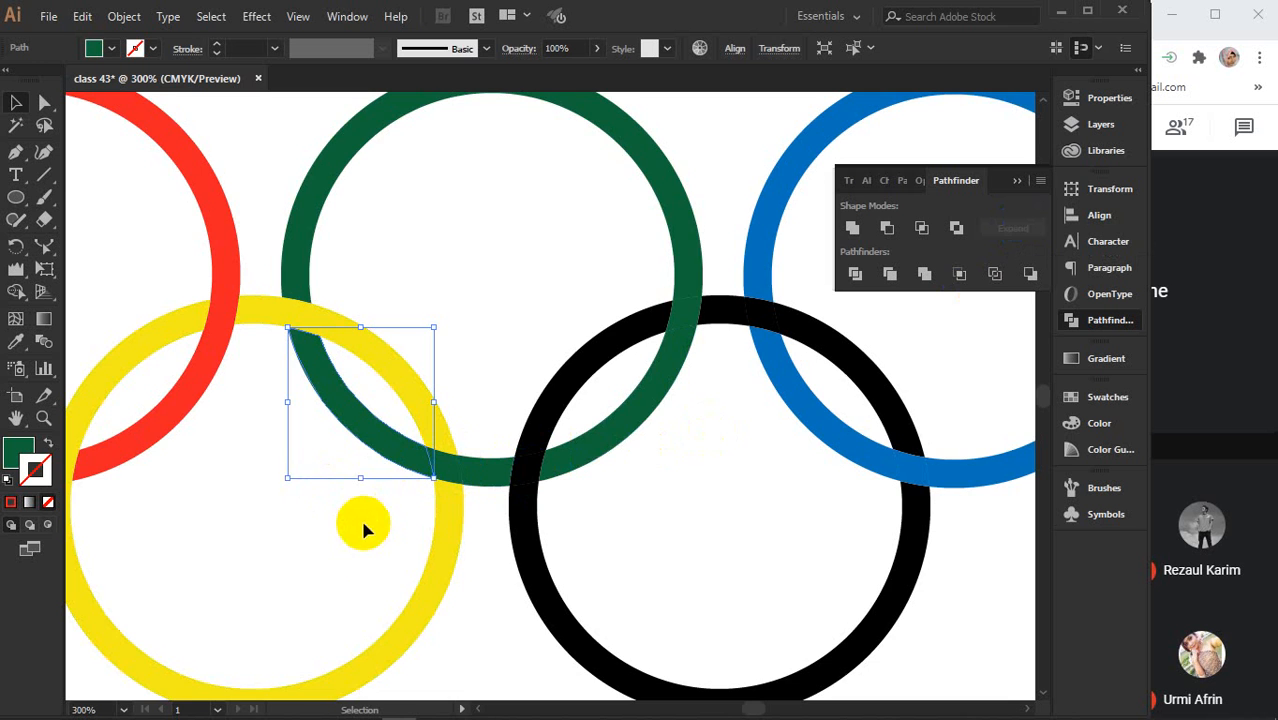
{"action": "left_click_drag", "start_coordinate": [365, 522], "coordinate": [607, 151]}
{"action": "left_click", "coordinate": [44, 197]}
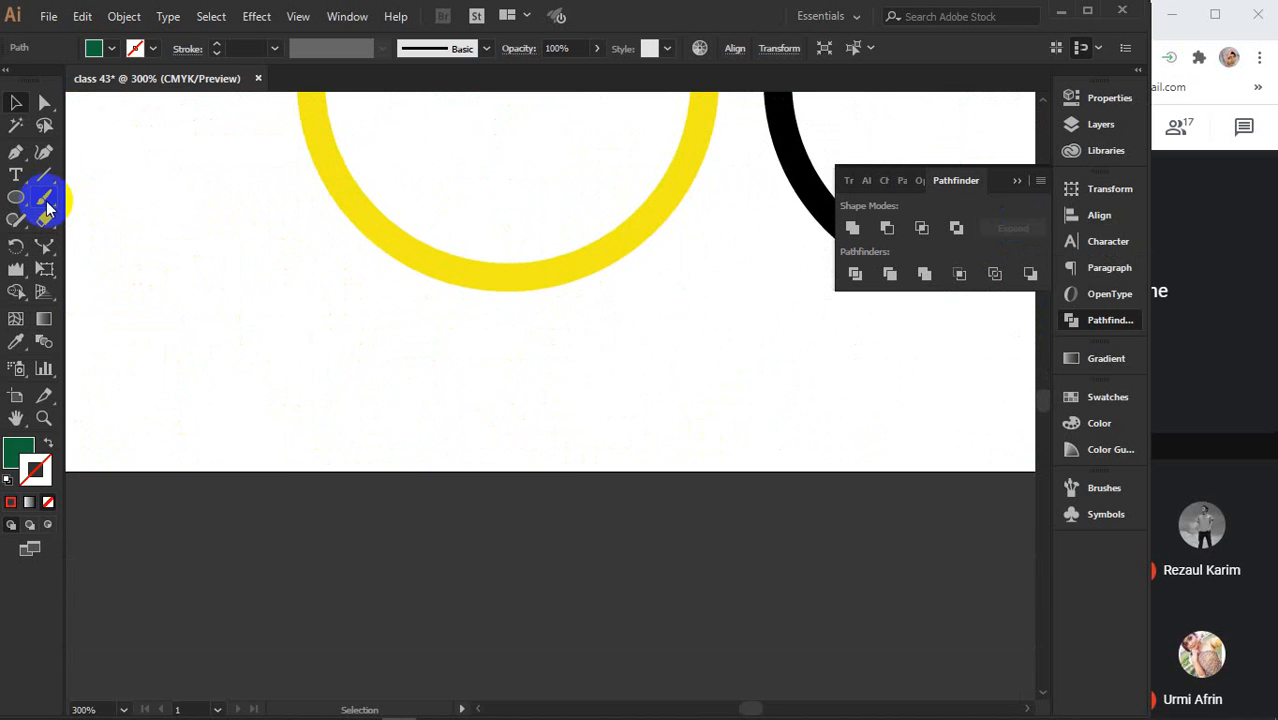
{"action": "scroll", "coordinate": [320, 560], "scroll_direction": "down", "scroll_amount": 3}
{"action": "left_click_drag", "start_coordinate": [218, 516], "coordinate": [371, 516]}
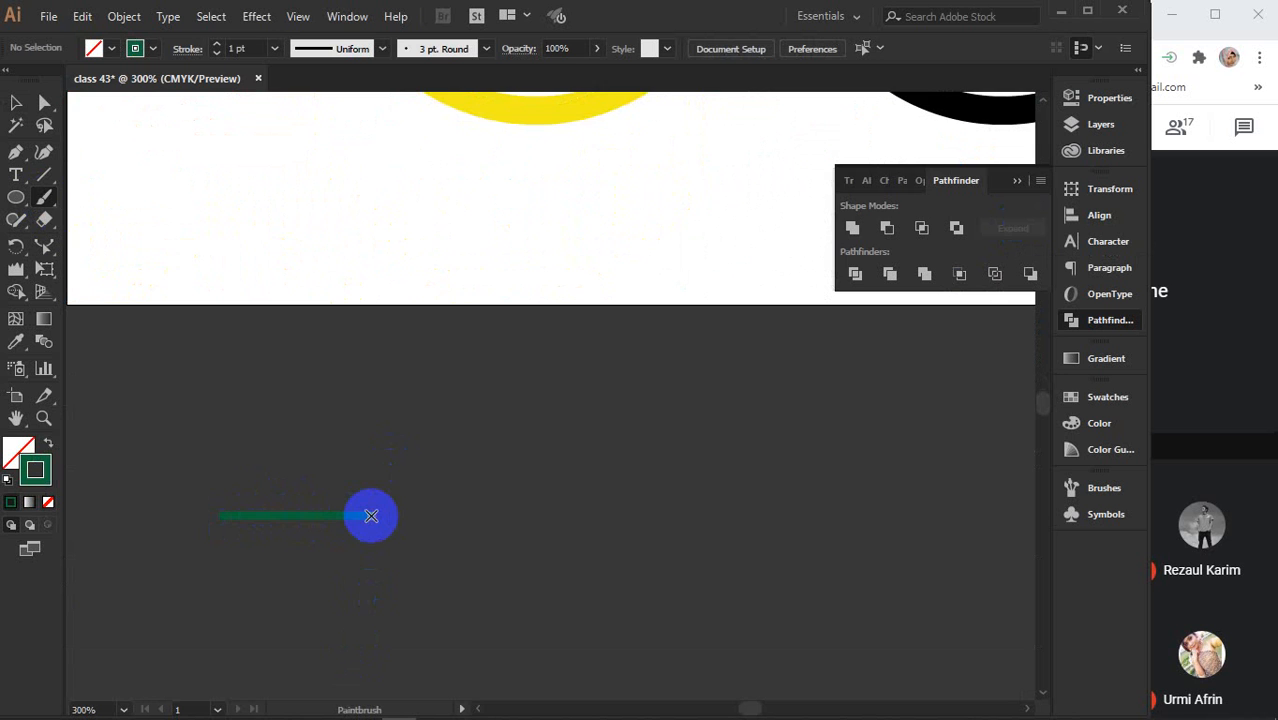
{"action": "scroll", "coordinate": [371, 516], "scroll_direction": "up", "scroll_amount": 7}
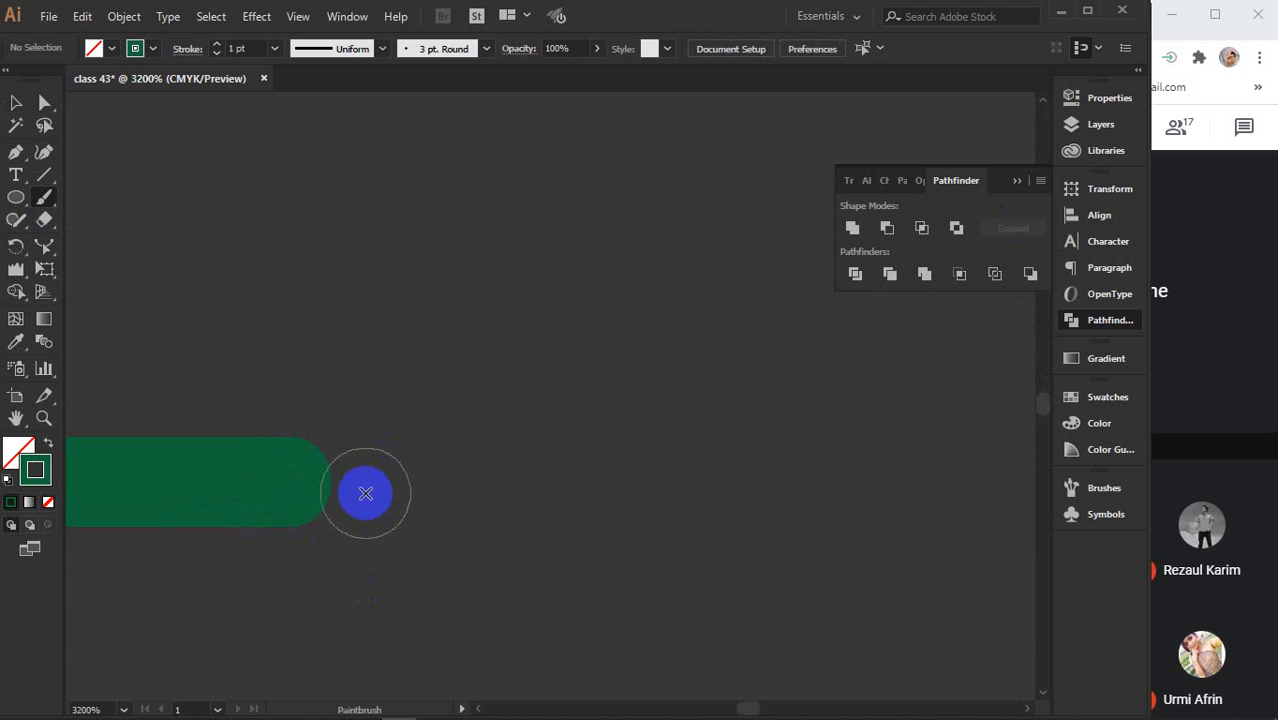
{"action": "left_click_drag", "start_coordinate": [355, 480], "coordinate": [819, 477]}
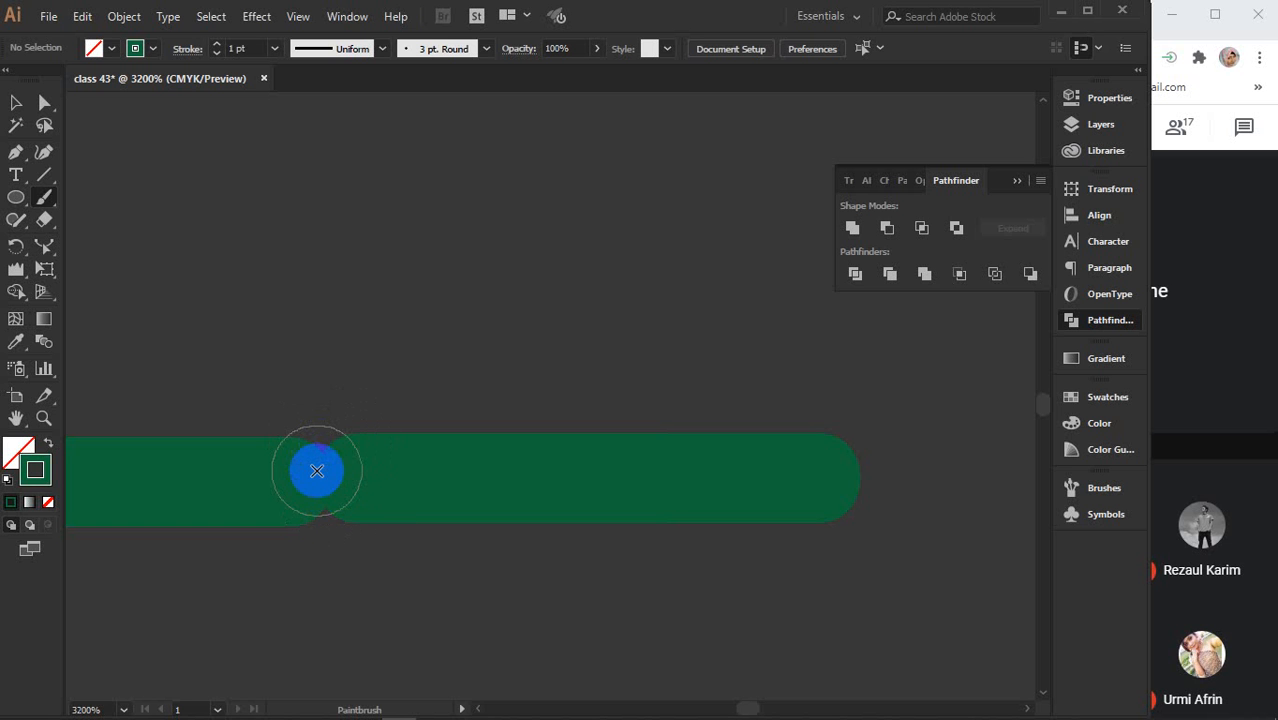
Align the two green brush strokes to each other by their vertical centres.
{"action": "left_click", "coordinate": [16, 103]}
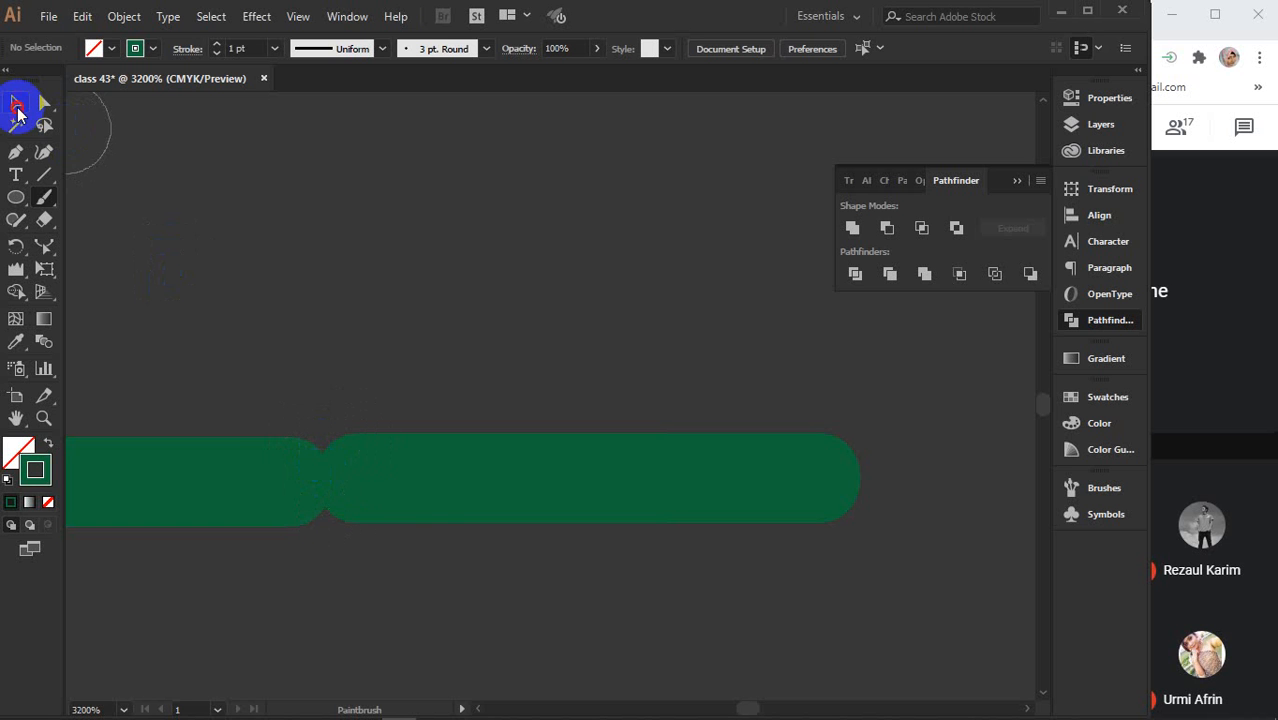
{"action": "left_click_drag", "start_coordinate": [236, 334], "coordinate": [448, 586]}
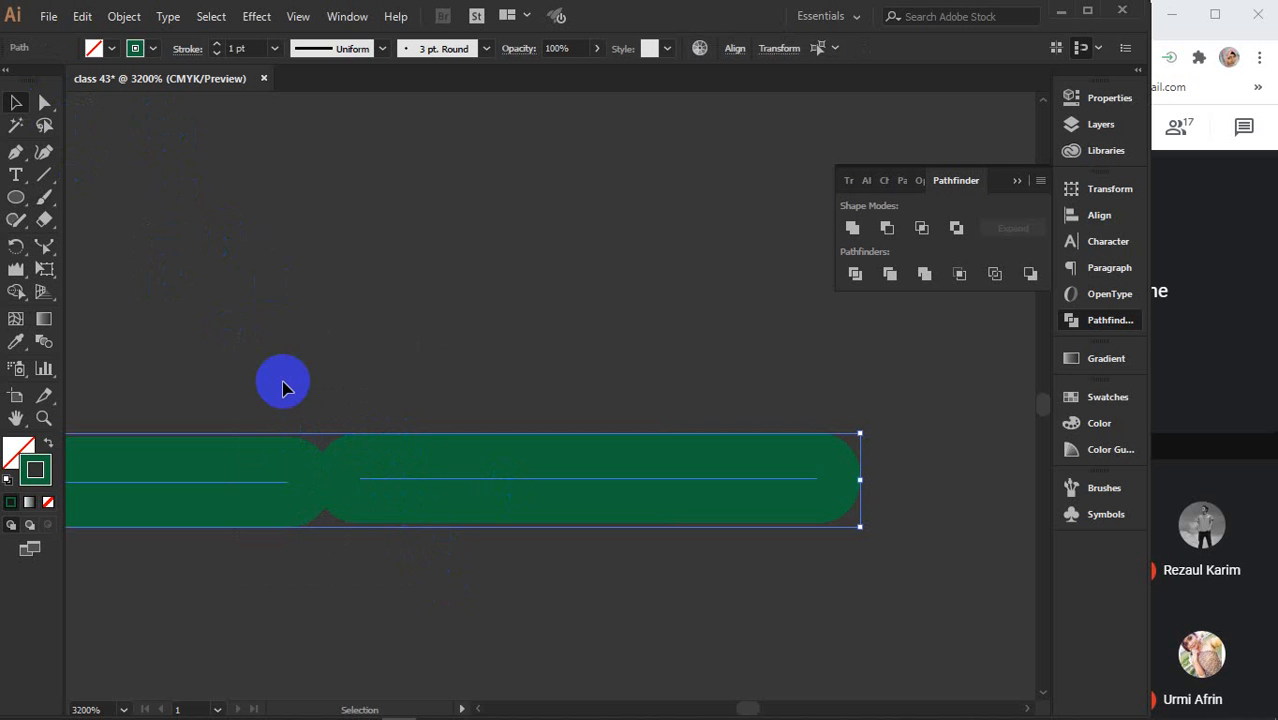
{"action": "left_click", "coordinate": [362, 398]}
{"action": "left_click", "coordinate": [421, 479]}
{"action": "left_click_drag", "start_coordinate": [157, 362], "coordinate": [420, 545]}
{"action": "left_click", "coordinate": [1116, 218]}
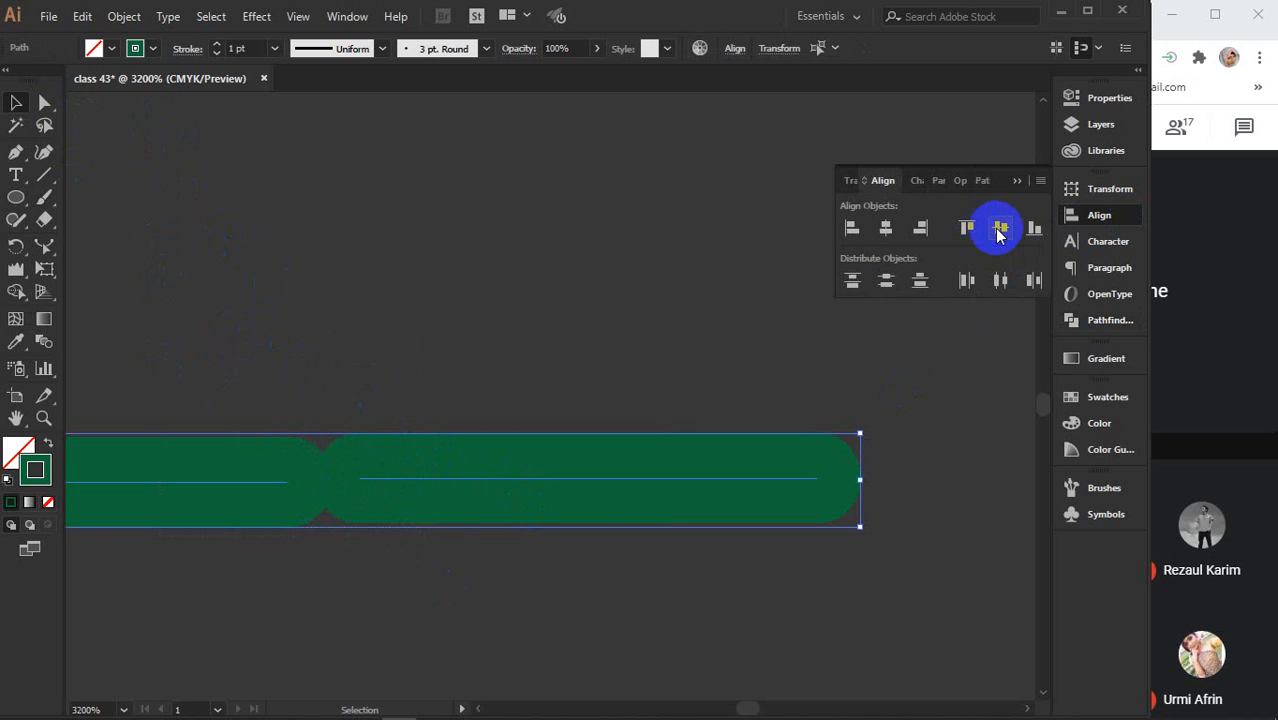
{"action": "left_click", "coordinate": [999, 230]}
{"action": "left_click", "coordinate": [490, 335]}
{"action": "left_click_drag", "start_coordinate": [267, 402], "coordinate": [450, 581]}
{"action": "left_click", "coordinate": [310, 305]}
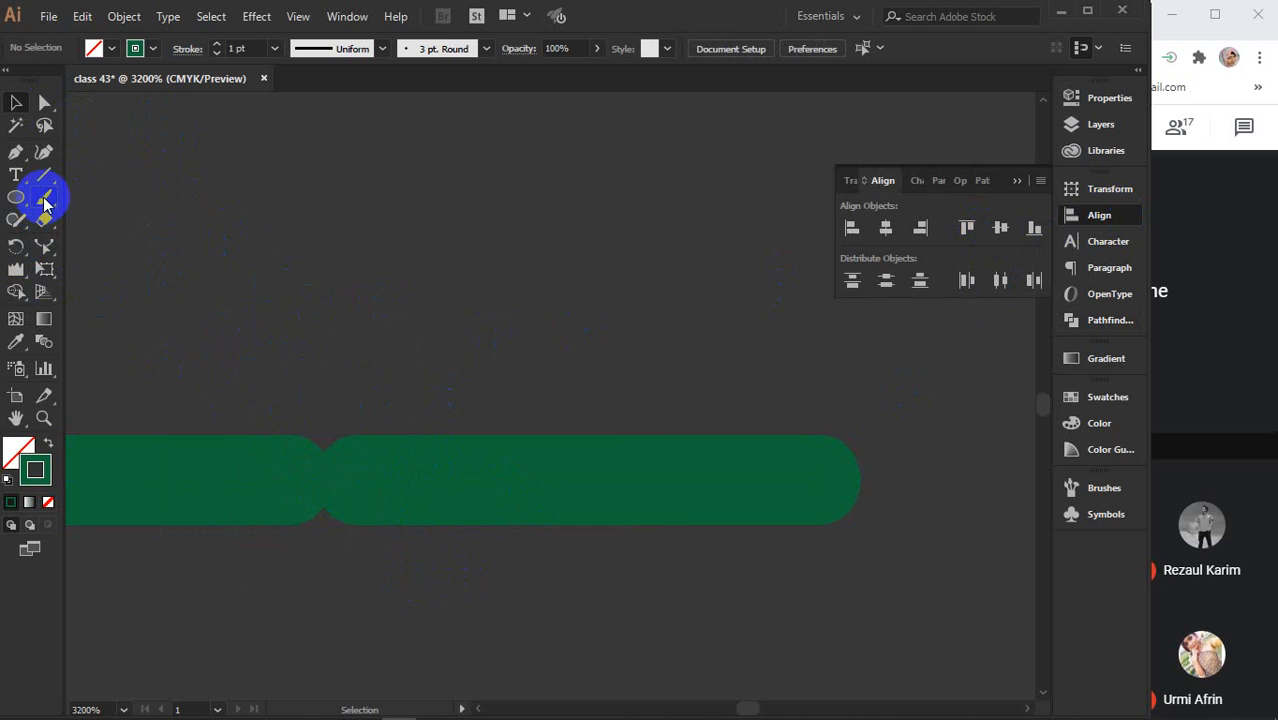
Paint a third green brush stroke across the joint between the two aligned strokes.
{"action": "left_click", "coordinate": [44, 200]}
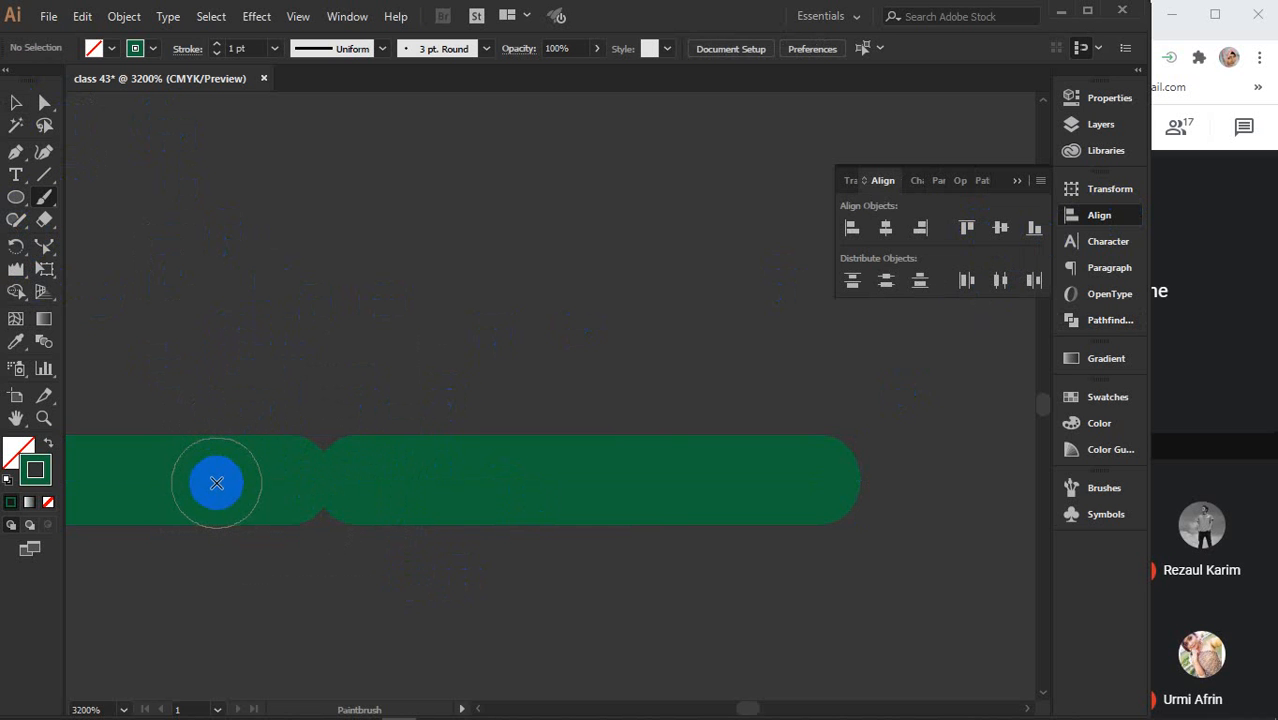
{"action": "left_click_drag", "start_coordinate": [216, 483], "coordinate": [440, 483]}
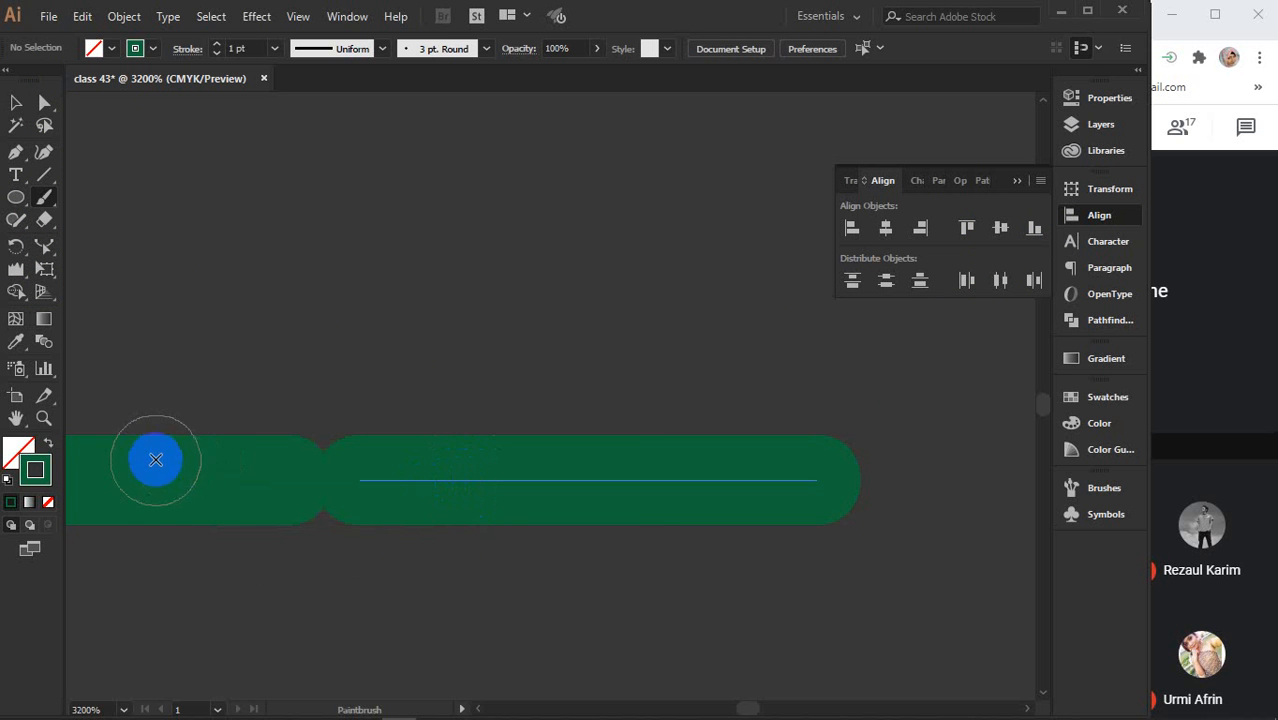
{"action": "left_click_drag", "start_coordinate": [157, 457], "coordinate": [448, 462]}
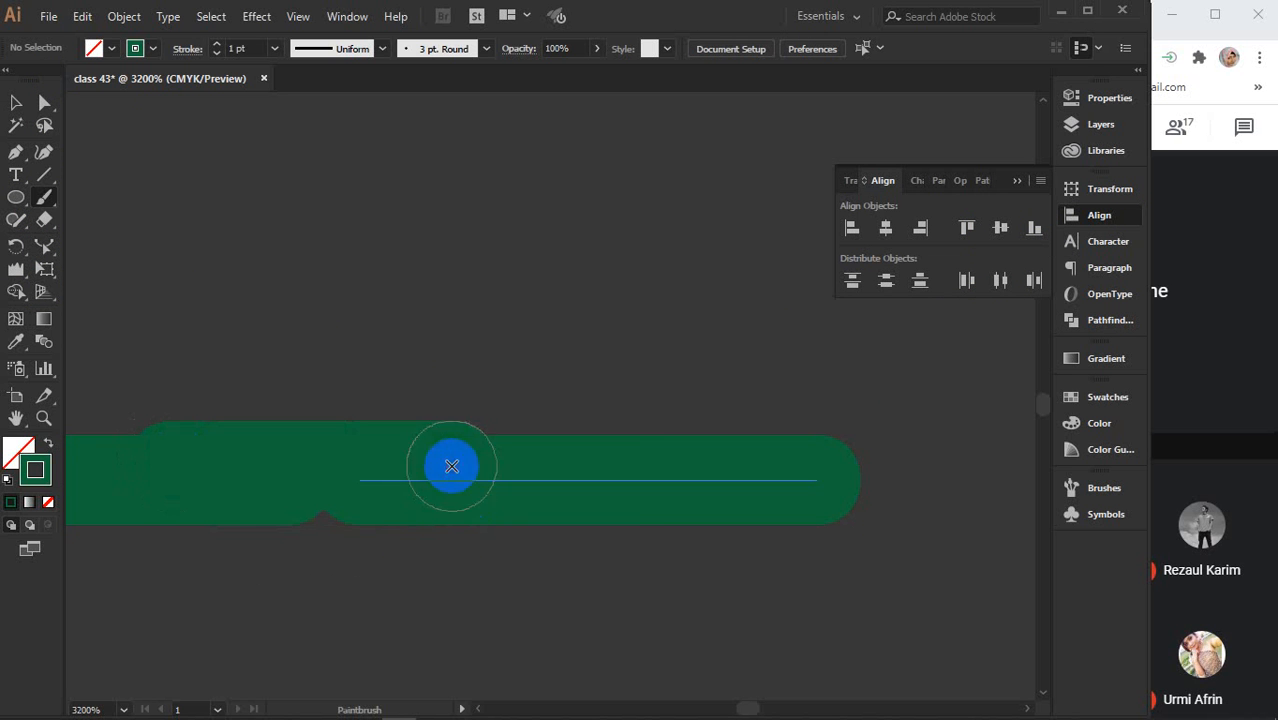
Align all three green brush strokes by their vertical centres so they form one continuous bar.
{"action": "left_click", "coordinate": [16, 102]}
{"action": "left_click", "coordinate": [225, 240]}
{"action": "left_click_drag", "start_coordinate": [225, 240], "coordinate": [572, 583]}
{"action": "left_click", "coordinate": [1001, 229]}
{"action": "left_click", "coordinate": [337, 323]}
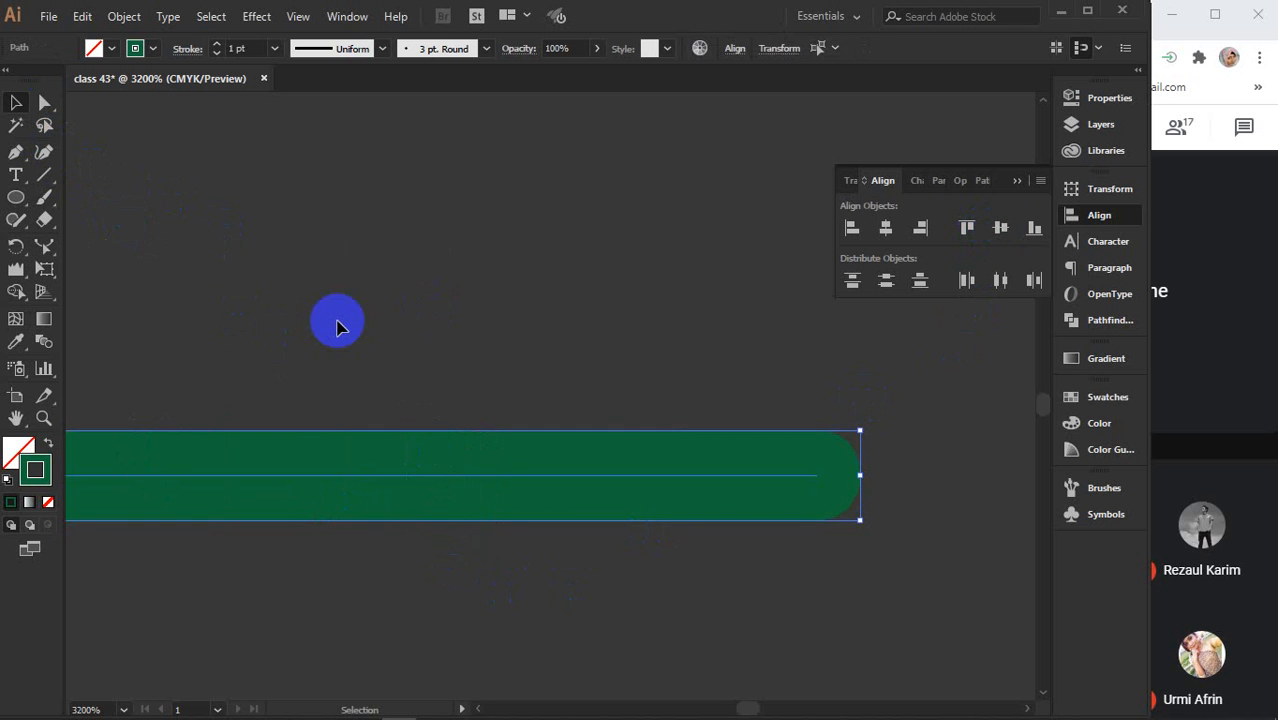
Expand the appearance of the three overlapping green brush strokes into filled outline shapes.
{"action": "key", "text": "space"}
{"action": "left_click_drag", "start_coordinate": [252, 354], "coordinate": [423, 312]}
{"action": "left_click_drag", "start_coordinate": [517, 428], "coordinate": [354, 428]}
{"action": "left_click", "coordinate": [818, 428]}
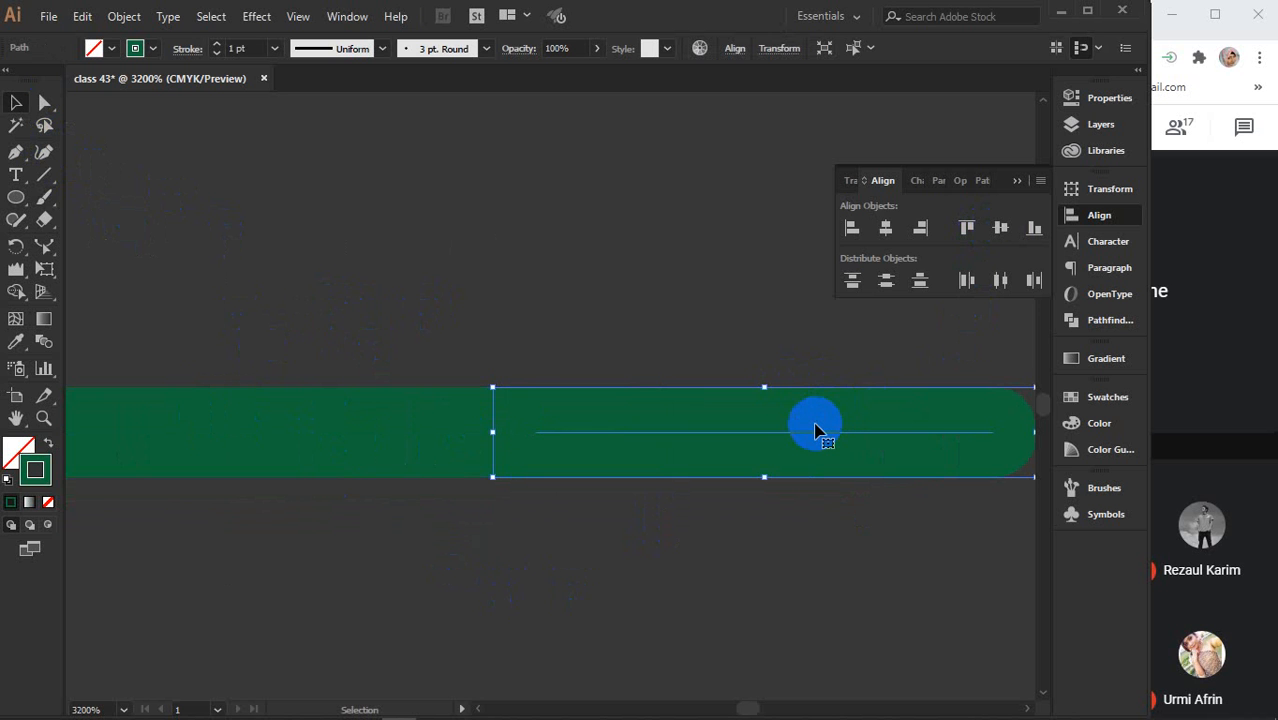
{"action": "left_click_drag", "start_coordinate": [201, 287], "coordinate": [816, 591]}
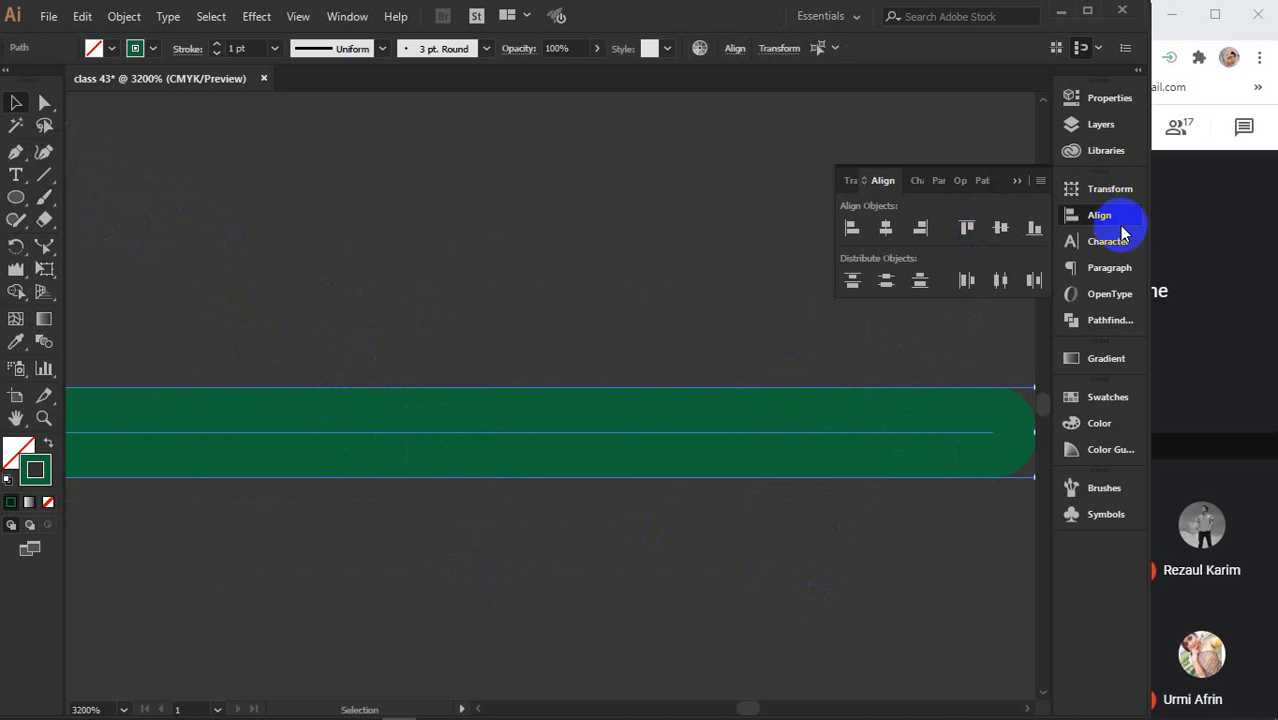
{"action": "left_click", "coordinate": [1110, 322]}
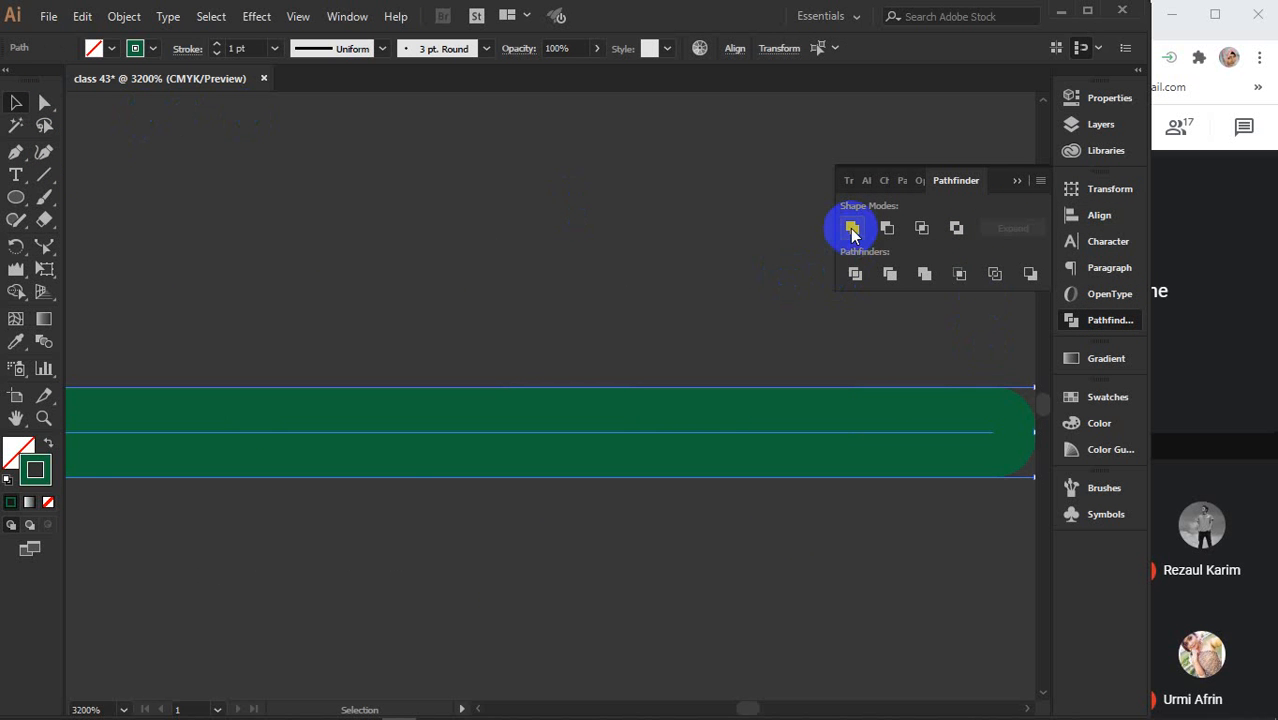
{"action": "left_click", "coordinate": [124, 16]}
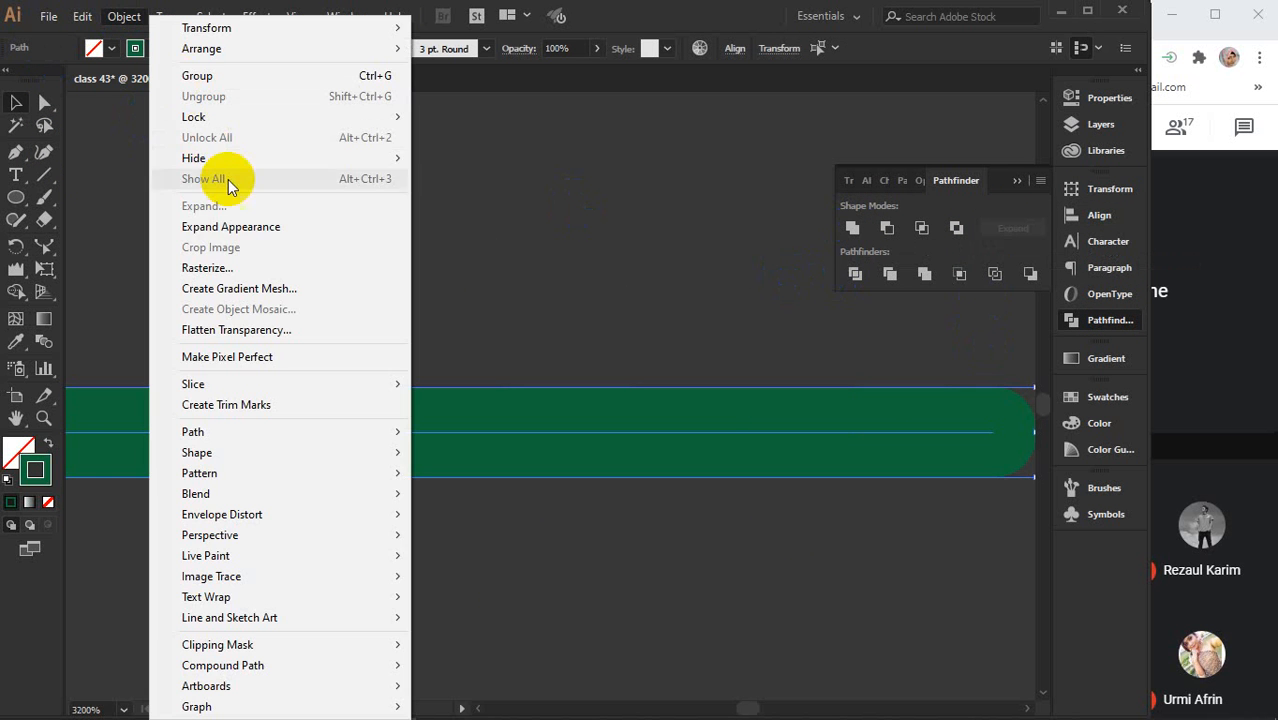
{"action": "left_click", "coordinate": [225, 226]}
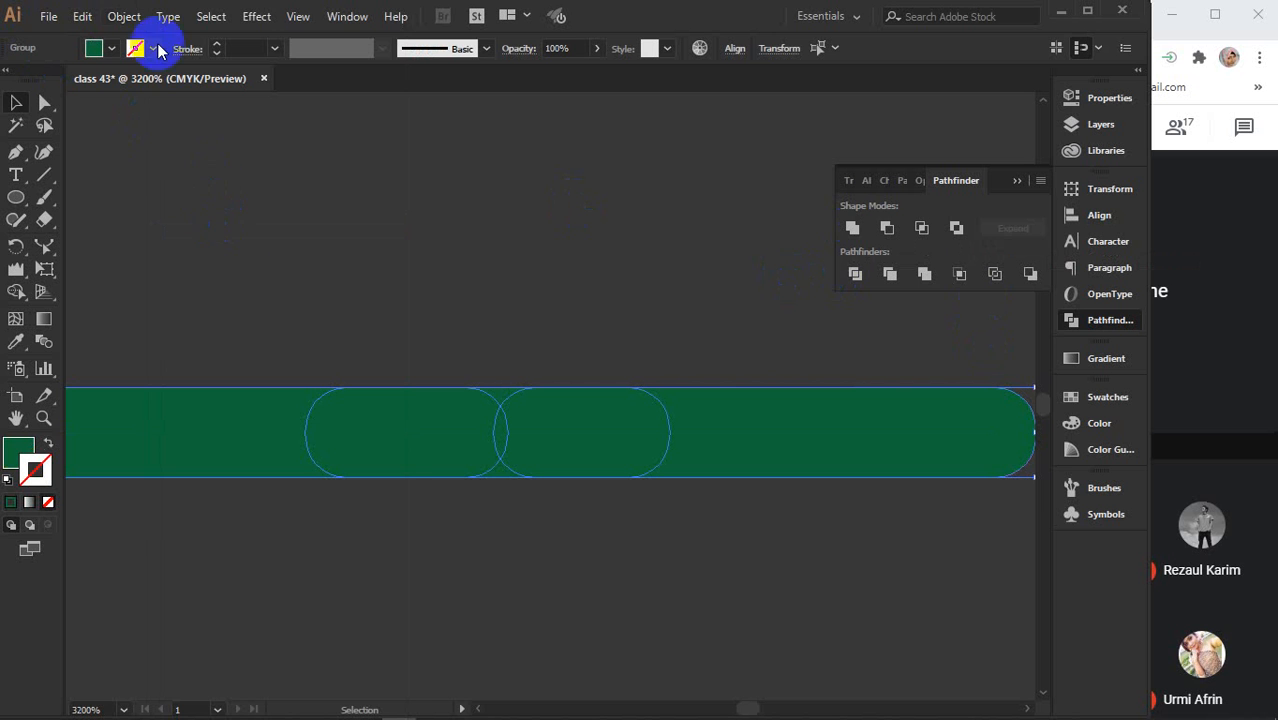
{"action": "left_click", "coordinate": [124, 16]}
{"action": "left_click", "coordinate": [208, 207]}
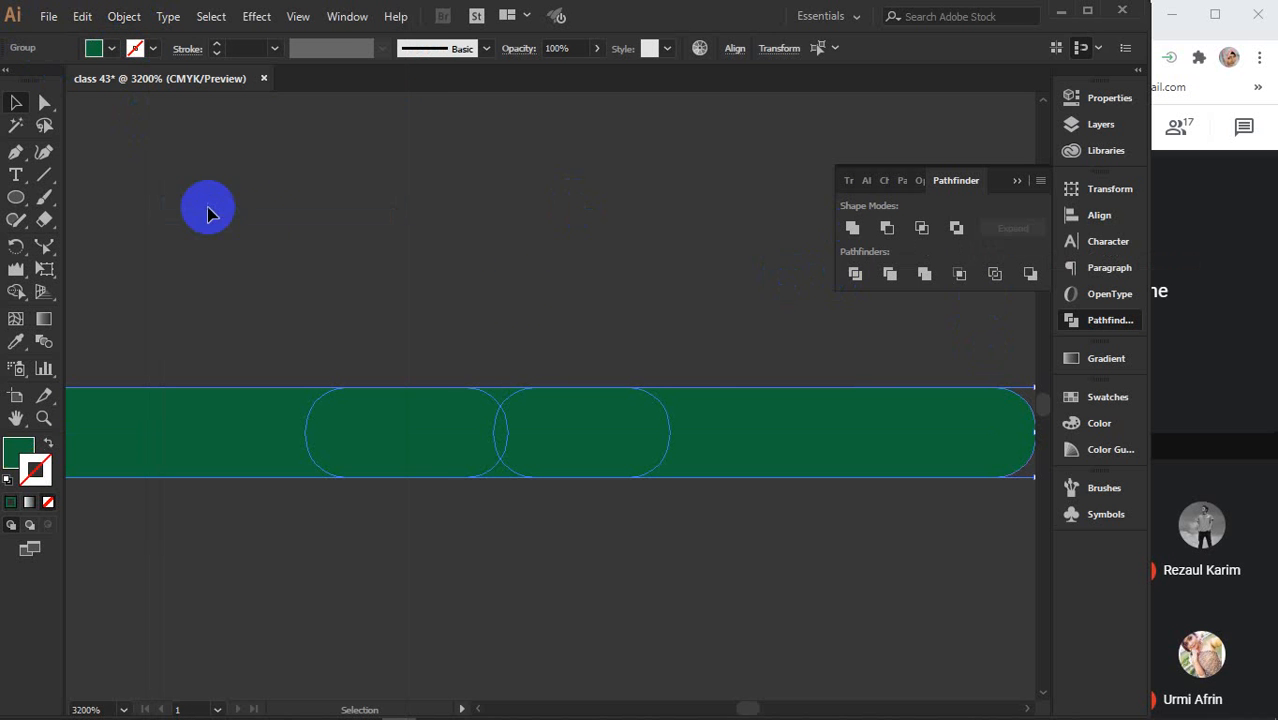
Unite the three overlapping green shapes into a compound shape, expand it, and inspect the merged path's edges.
{"action": "left_click", "coordinate": [505, 317]}
{"action": "left_click", "coordinate": [481, 428]}
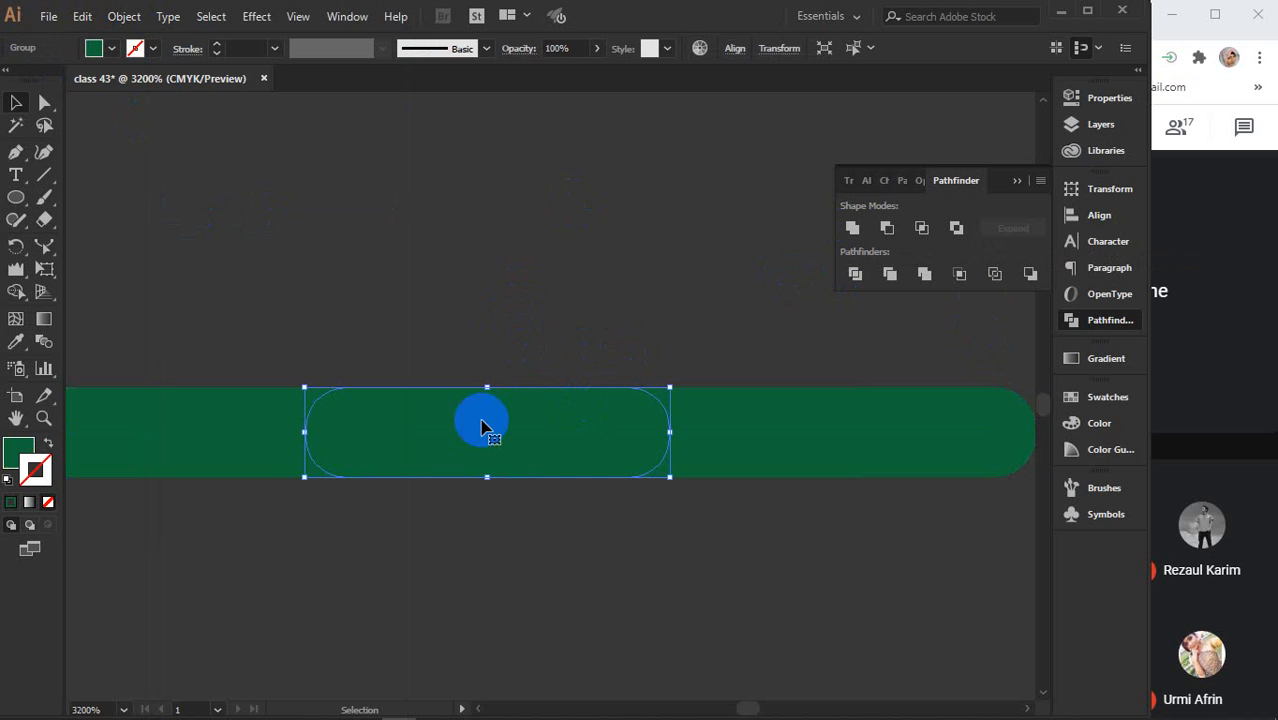
{"action": "left_click", "coordinate": [203, 445]}
{"action": "left_click", "coordinate": [735, 445]}
{"action": "left_click_drag", "start_coordinate": [276, 310], "coordinate": [533, 476]}
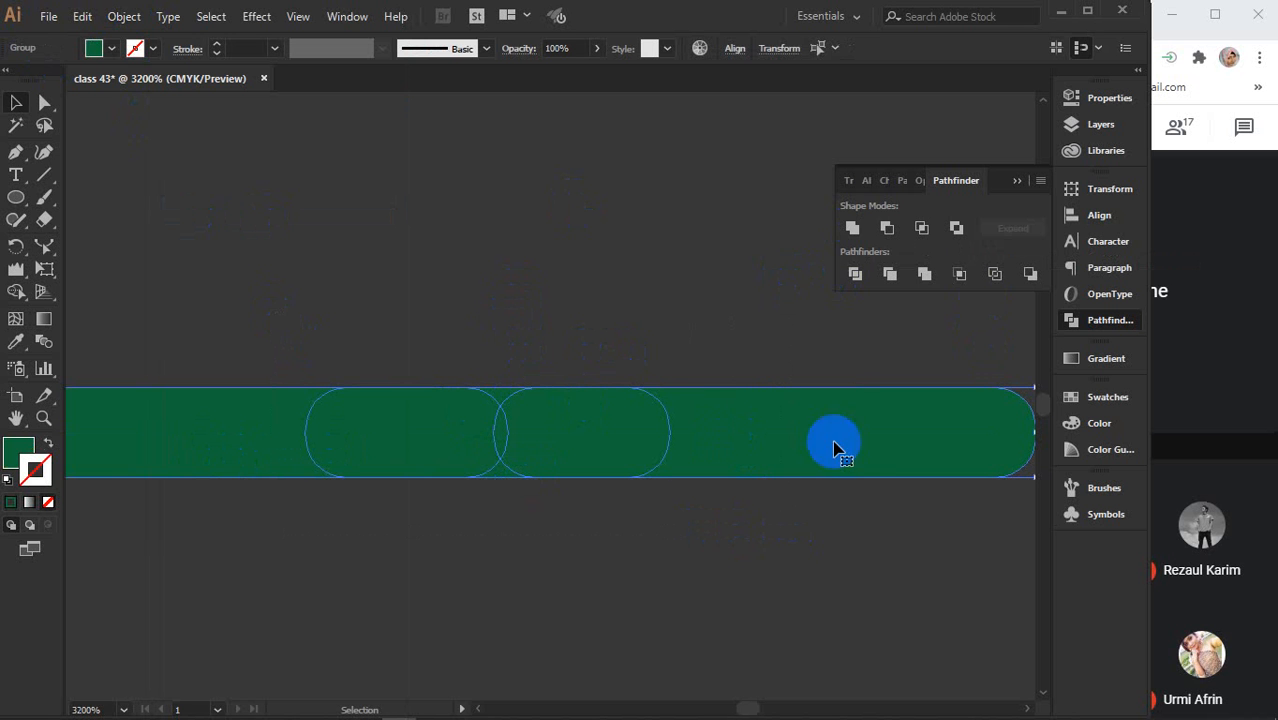
{"action": "left_click", "coordinate": [851, 230]}
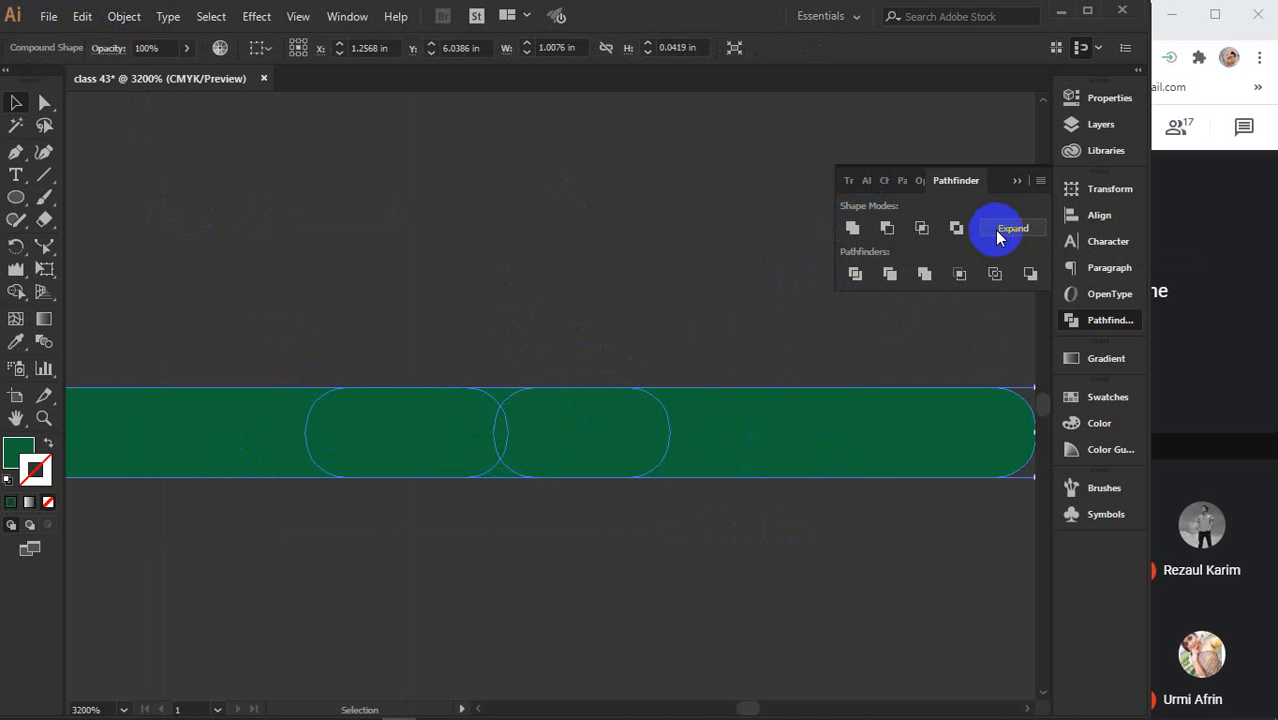
{"action": "left_click", "coordinate": [533, 218]}
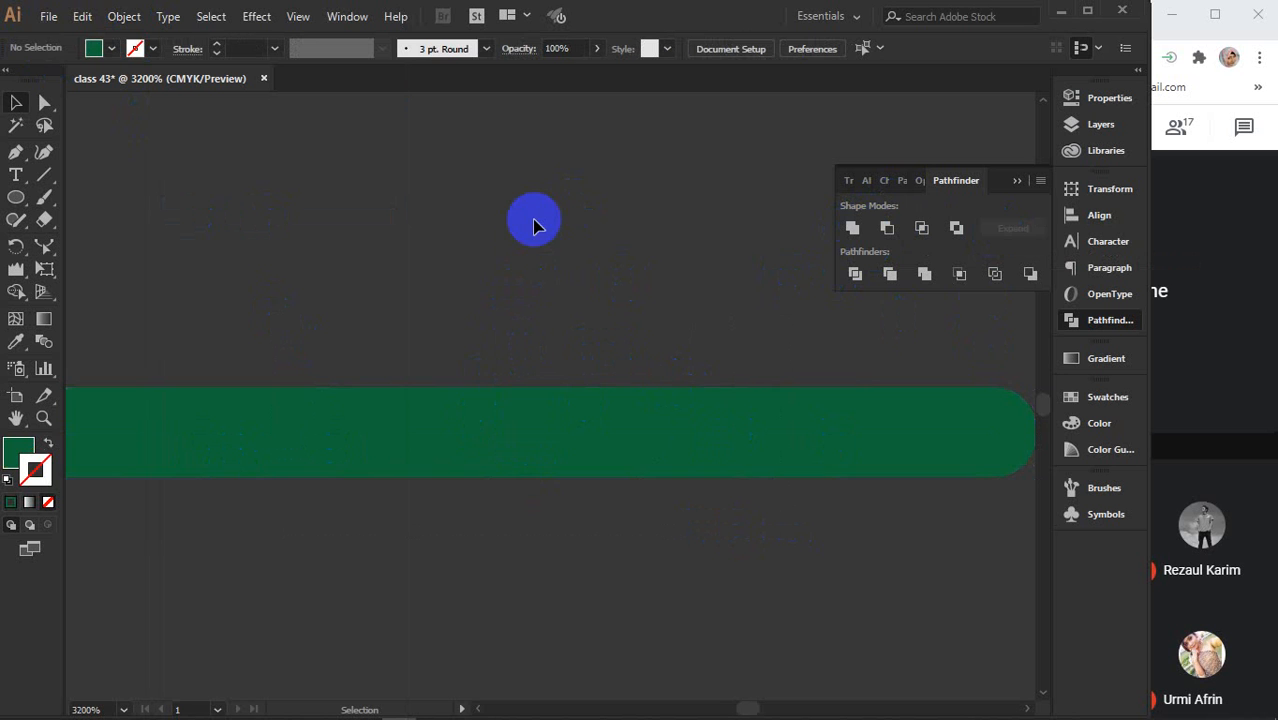
{"action": "left_click", "coordinate": [470, 428]}
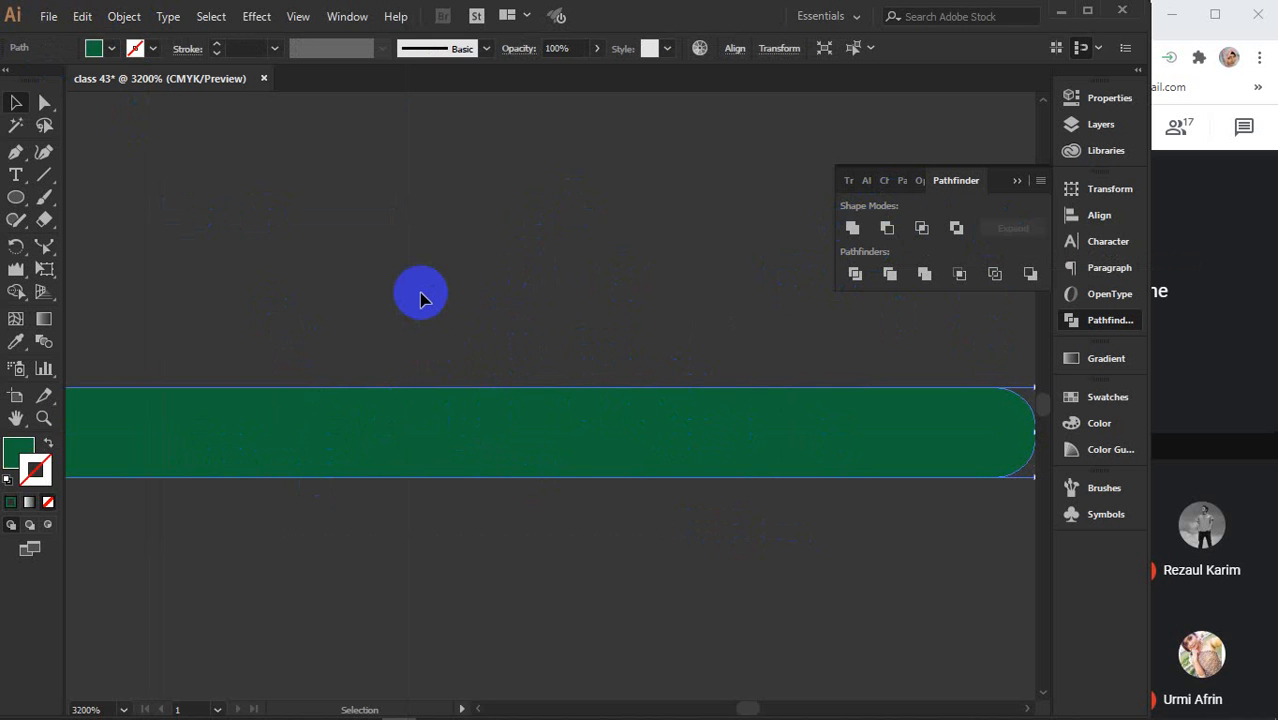
{"action": "scroll", "coordinate": [503, 443], "scroll_direction": "down", "scroll_amount": 4}
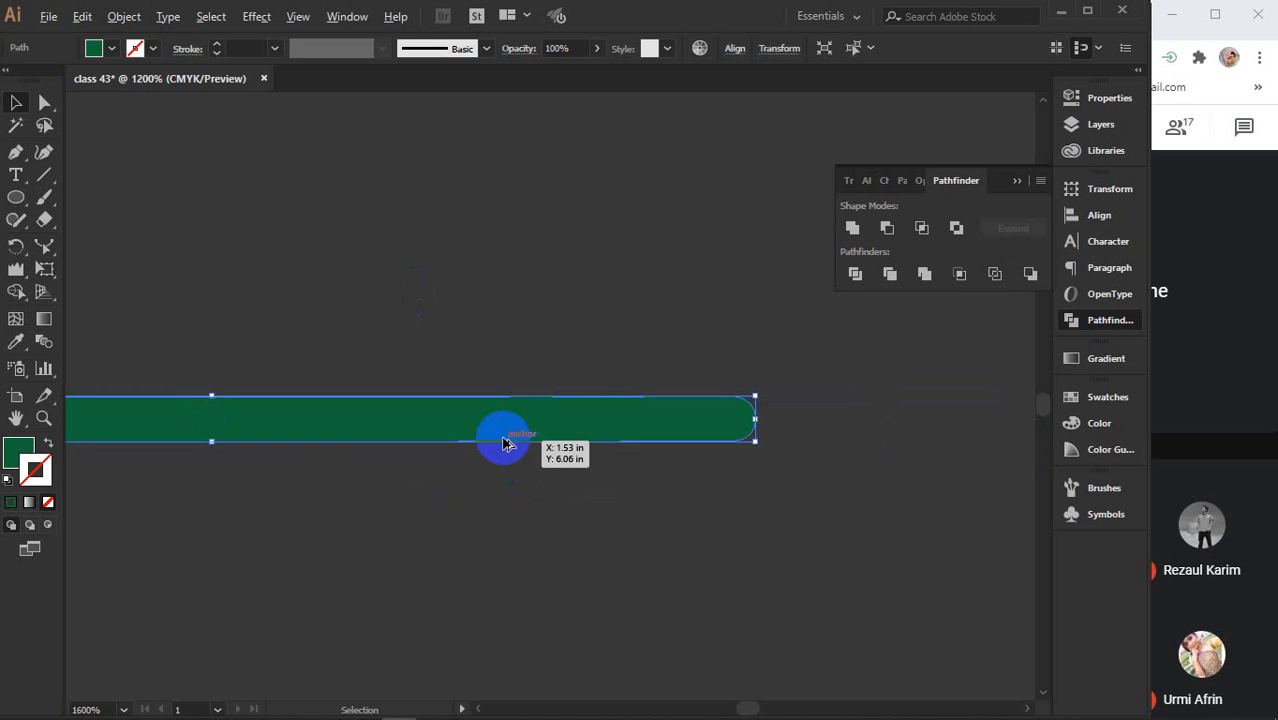
Delete the merged green bar below the artboard.
{"action": "left_click", "coordinate": [1018, 181]}
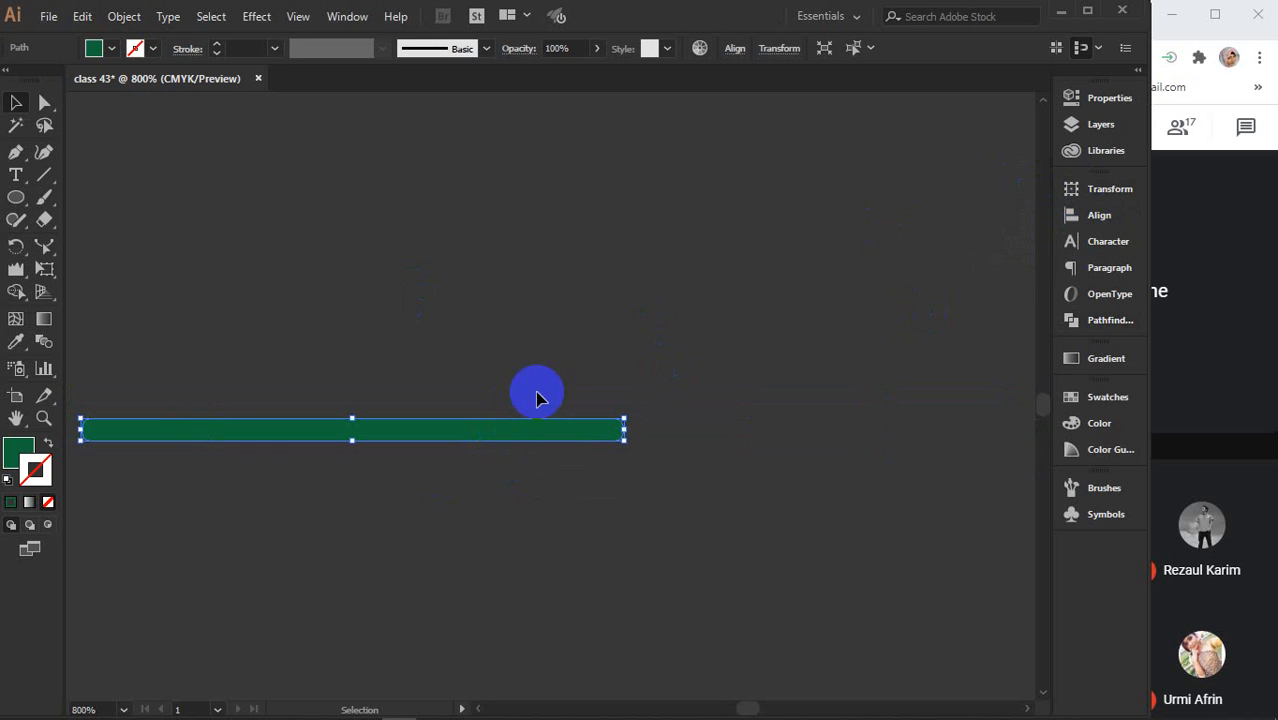
{"action": "key", "text": "Delete"}
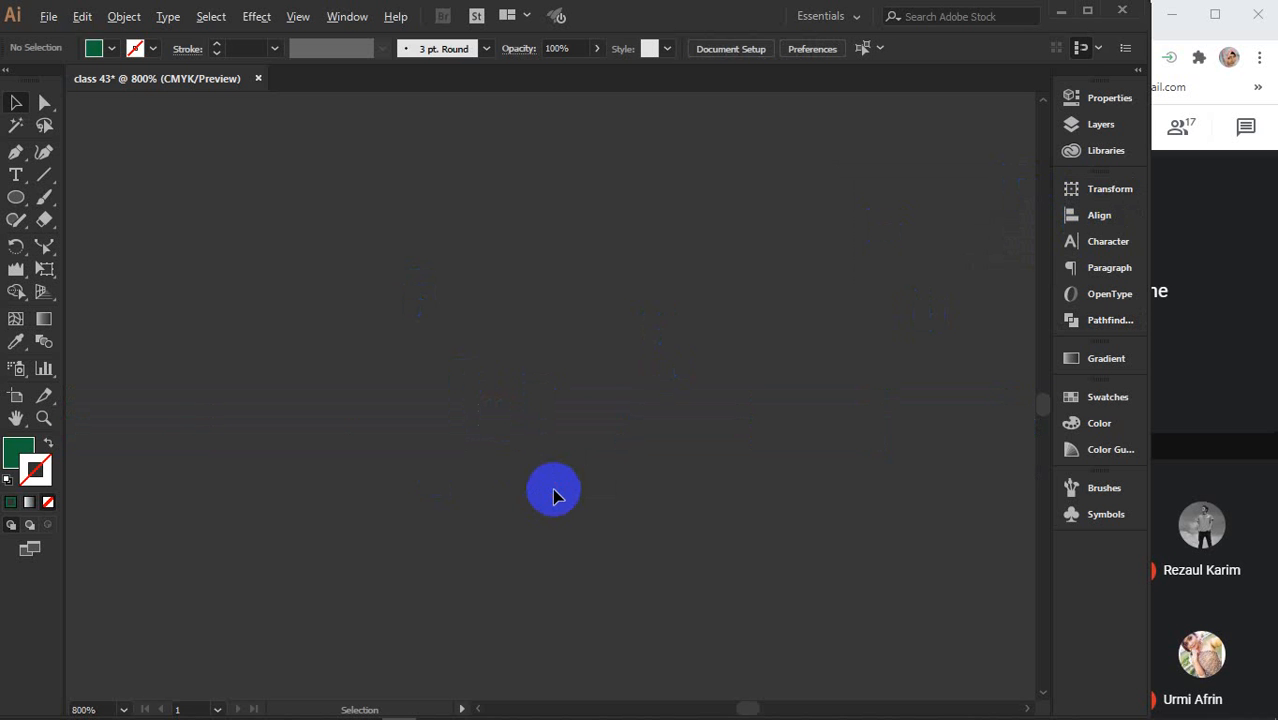
Select all pieces of the green Olympic ring, unite them into a compound shape with Pathfinder, and expand it.
{"action": "scroll", "coordinate": [651, 496], "scroll_direction": "up", "scroll_amount": 10}
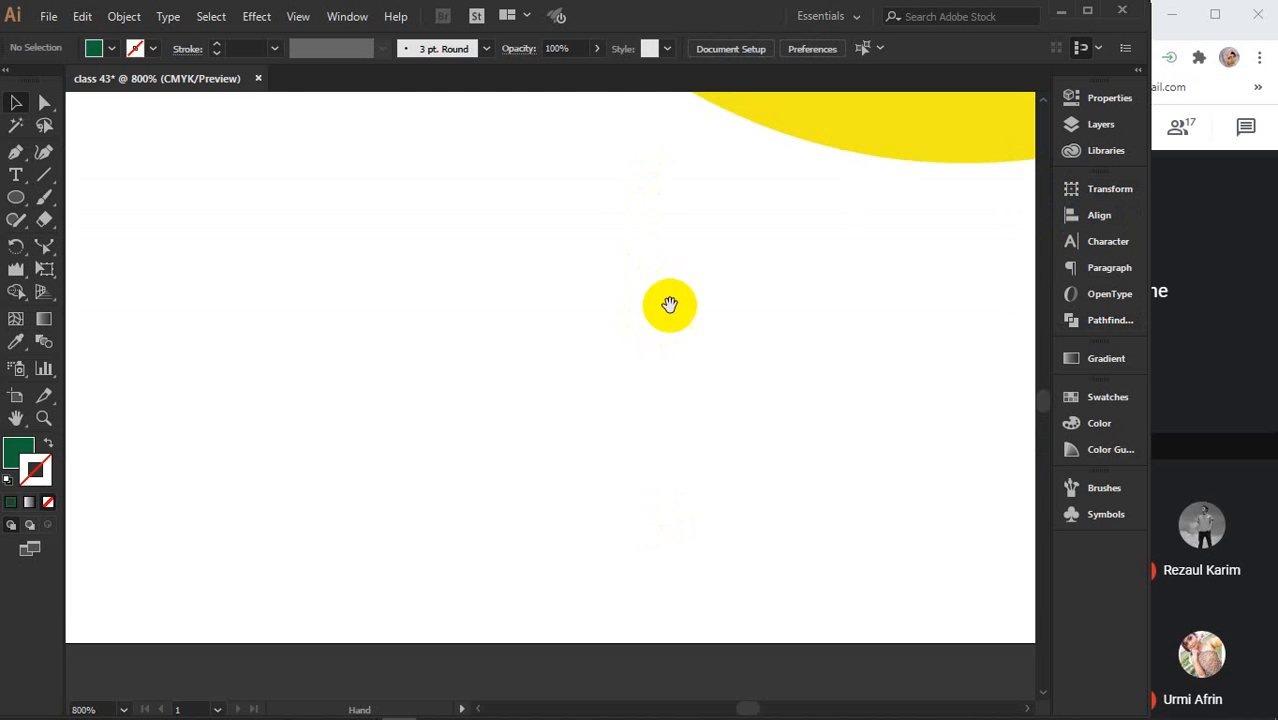
{"action": "scroll", "coordinate": [640, 400], "scroll_direction": "up", "scroll_amount": 5}
{"action": "scroll", "coordinate": [651, 426], "scroll_direction": "down", "scroll_amount": 2}
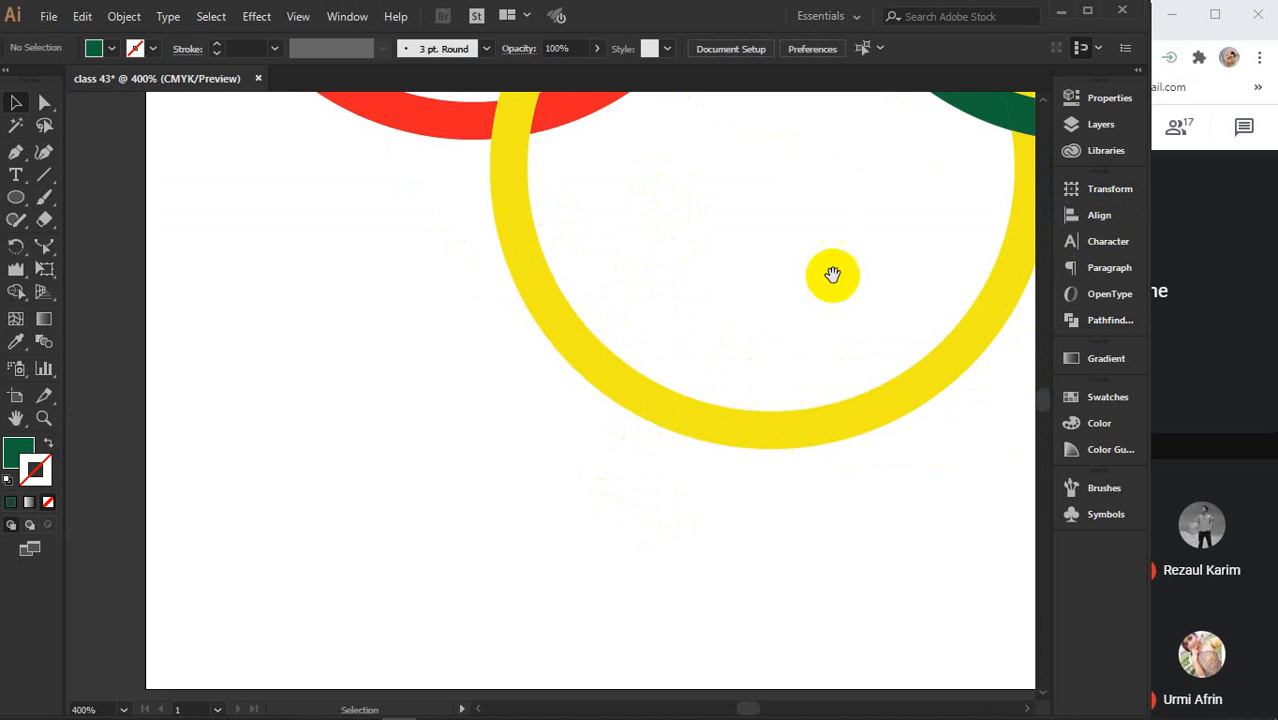
{"action": "left_click_drag", "start_coordinate": [836, 271], "coordinate": [358, 713]}
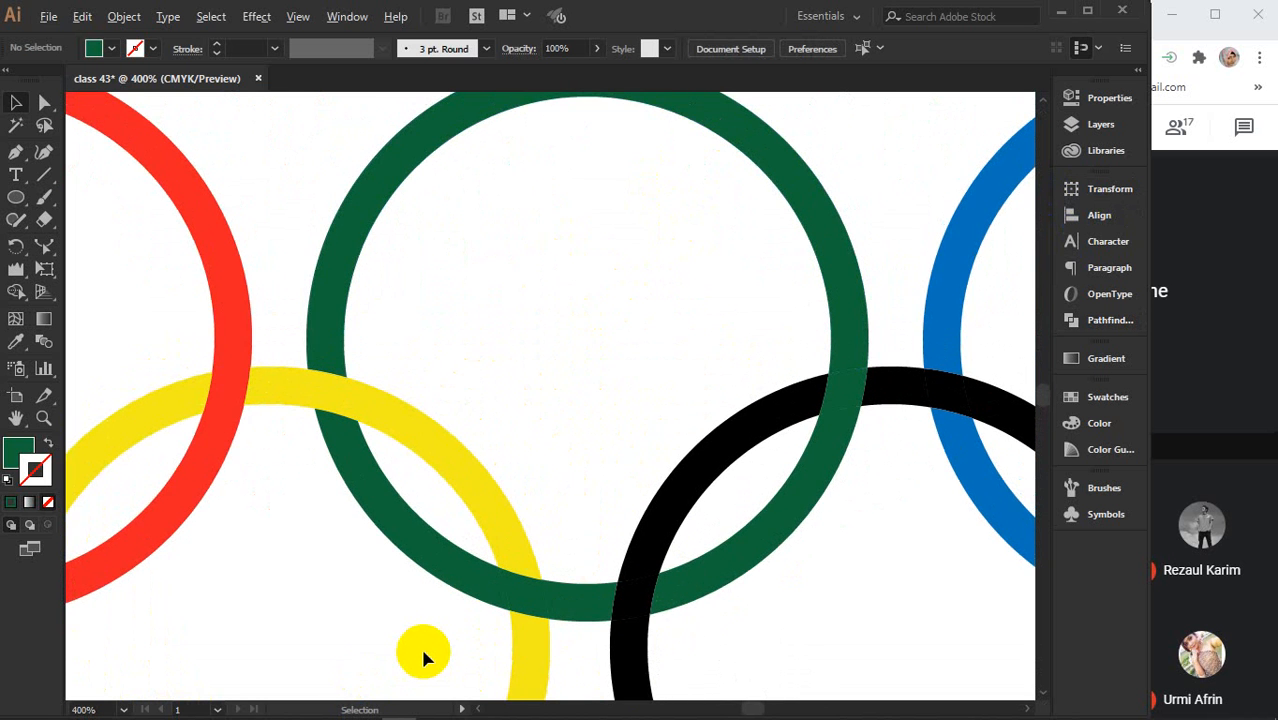
{"action": "scroll", "coordinate": [423, 624], "scroll_direction": "down", "scroll_amount": 1}
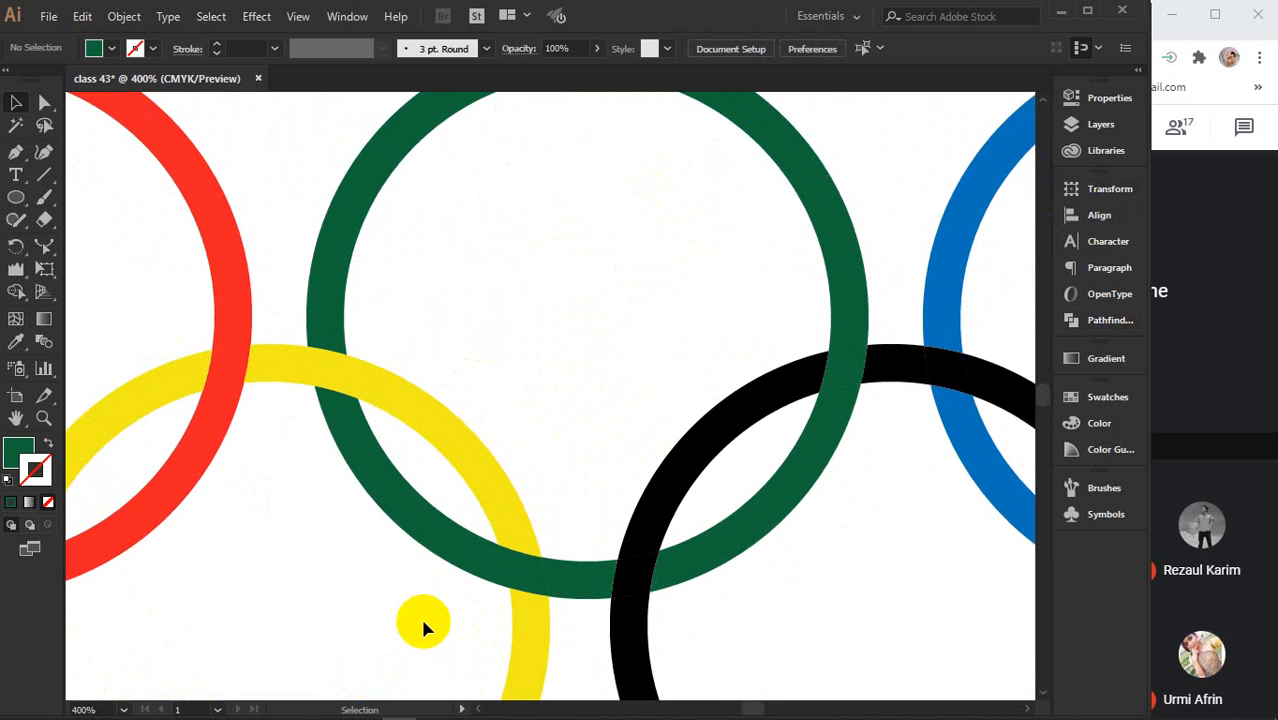
{"action": "scroll", "coordinate": [423, 624], "scroll_direction": "down", "scroll_amount": 2}
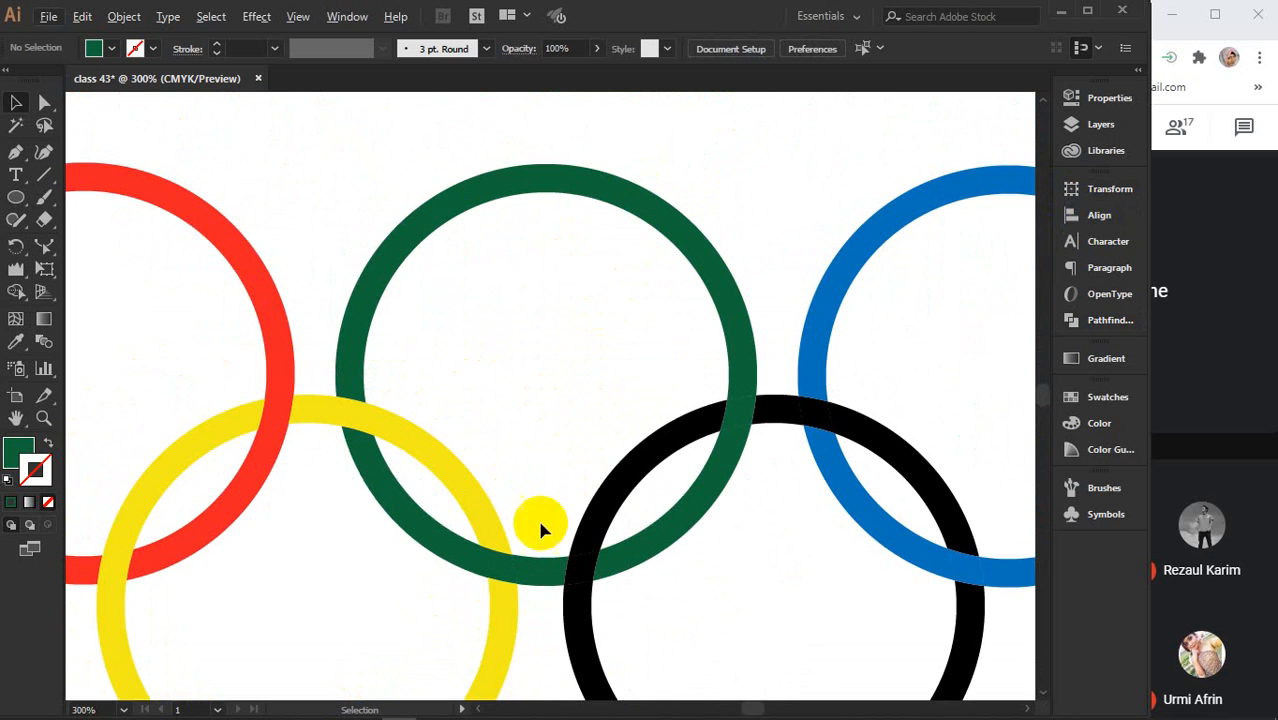
{"action": "left_click", "coordinate": [388, 498]}
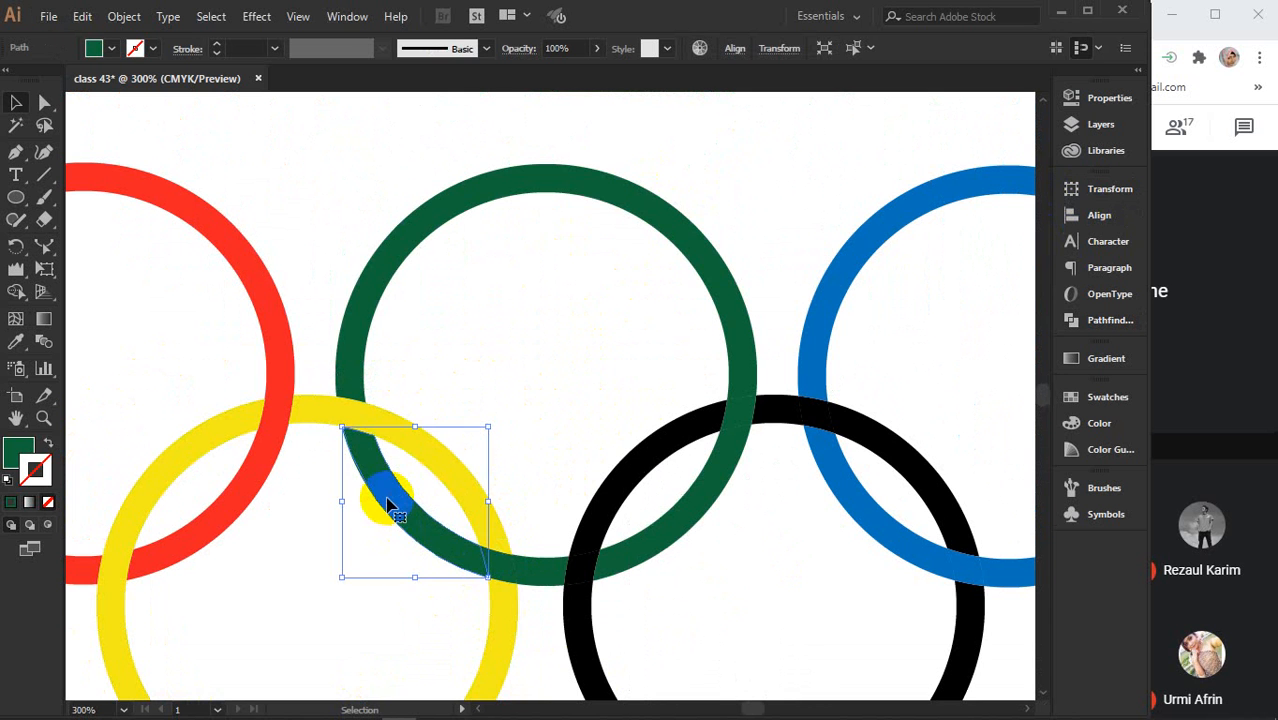
{"action": "left_click", "coordinate": [548, 578], "text": "shift"}
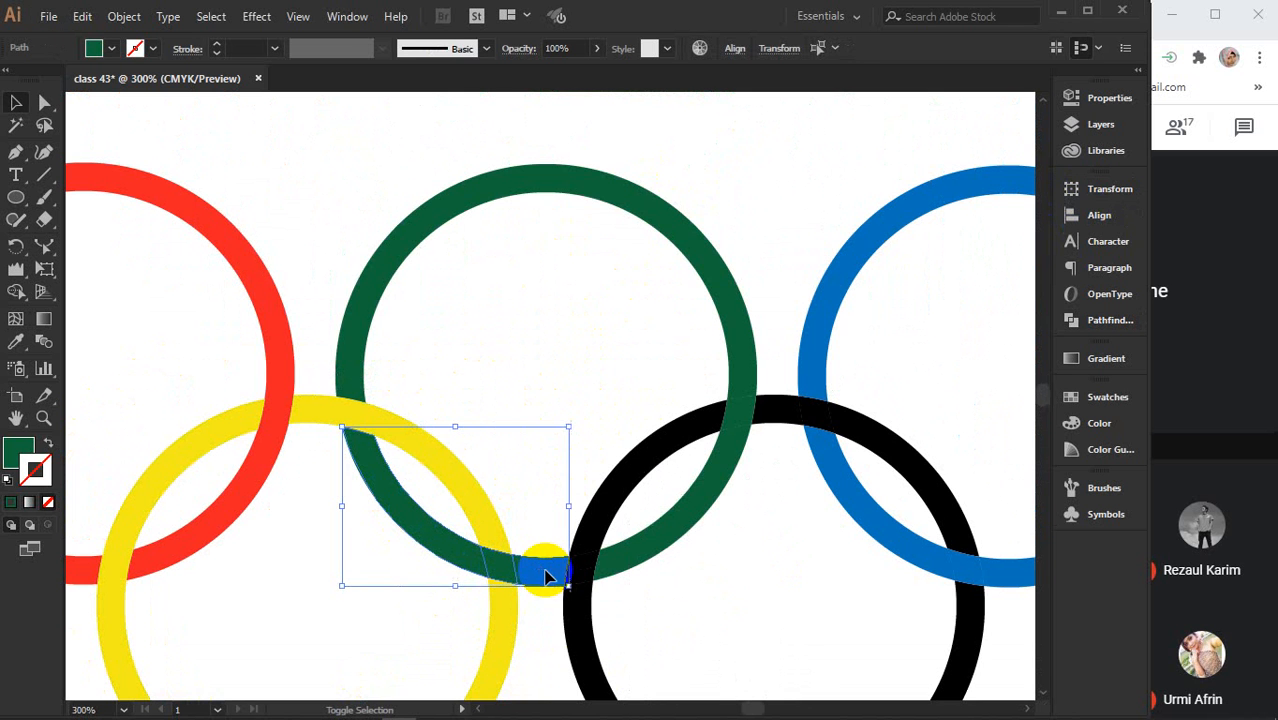
{"action": "left_click", "coordinate": [632, 566], "text": "shift"}
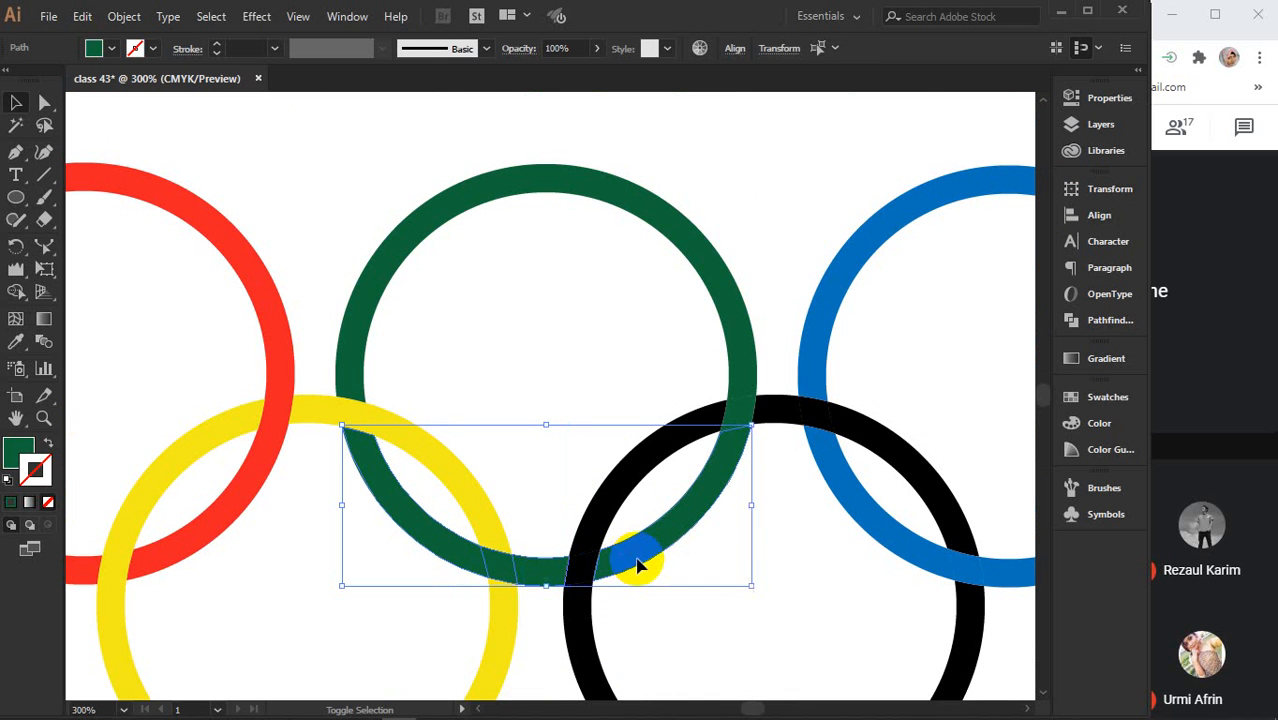
{"action": "left_click", "coordinate": [741, 411], "text": "shift"}
{"action": "left_click", "coordinate": [710, 272], "text": "shift"}
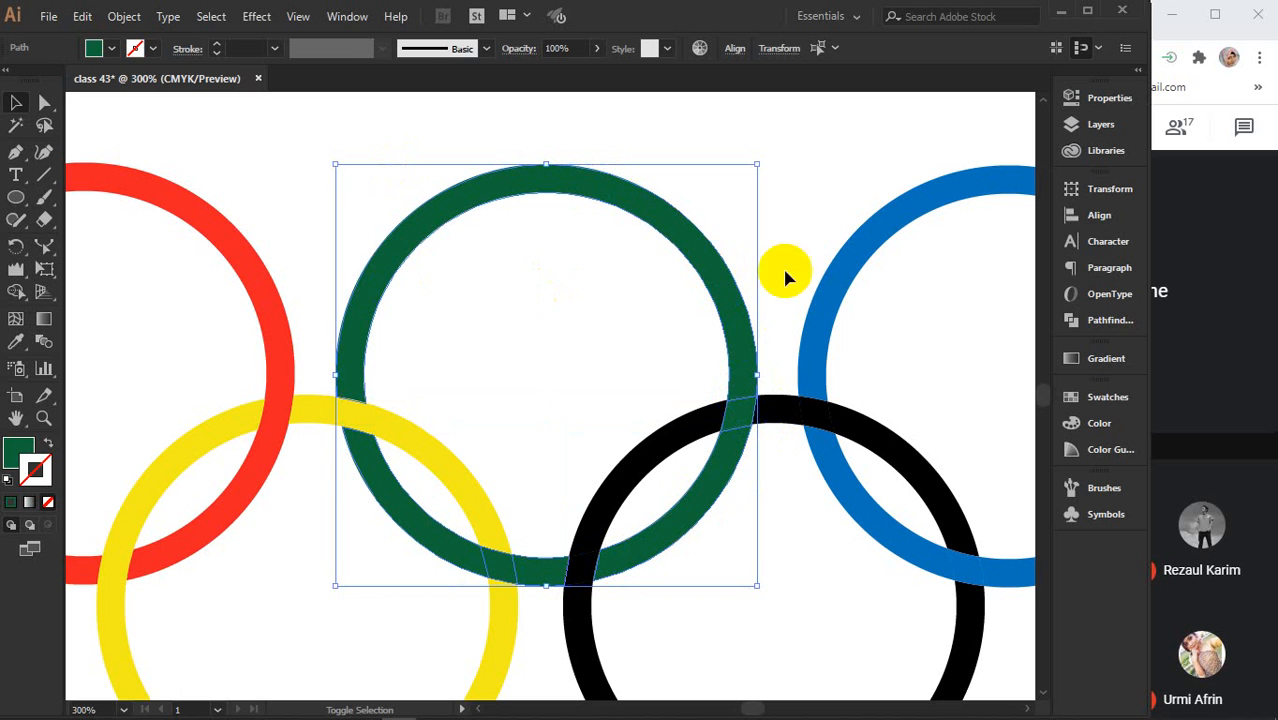
{"action": "left_click", "coordinate": [1089, 328]}
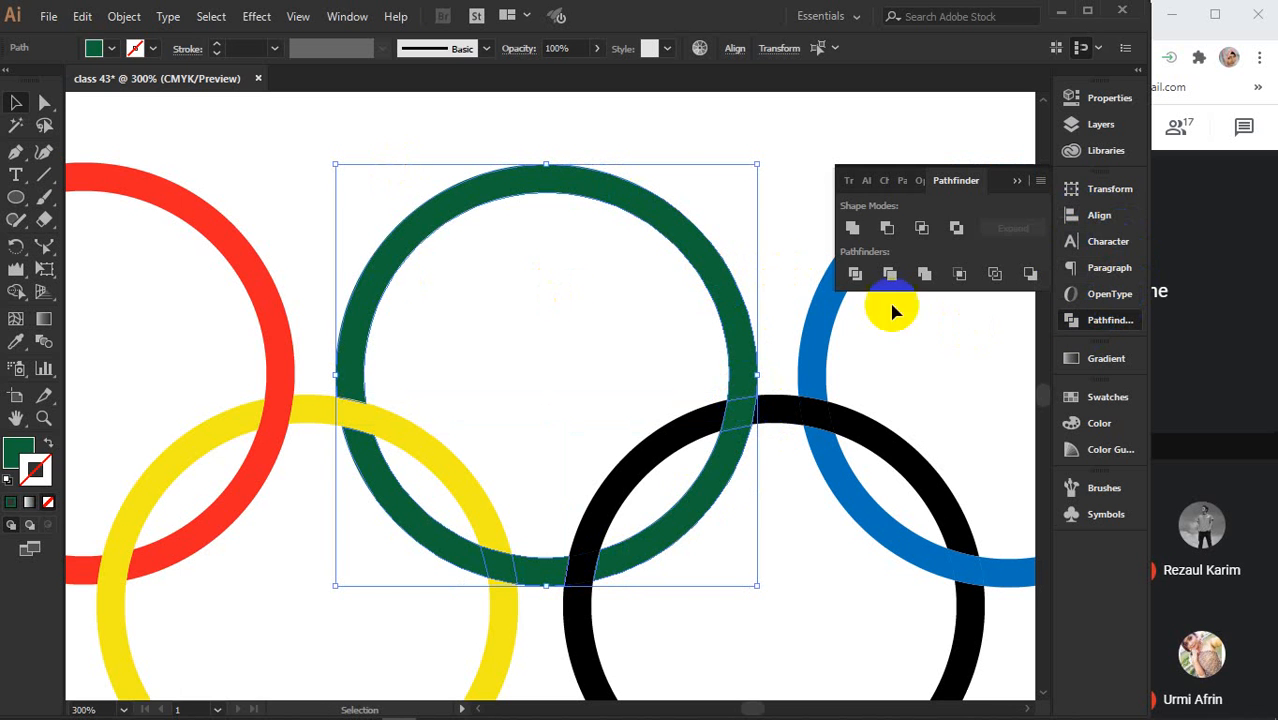
{"action": "left_click", "coordinate": [851, 232], "text": "alt"}
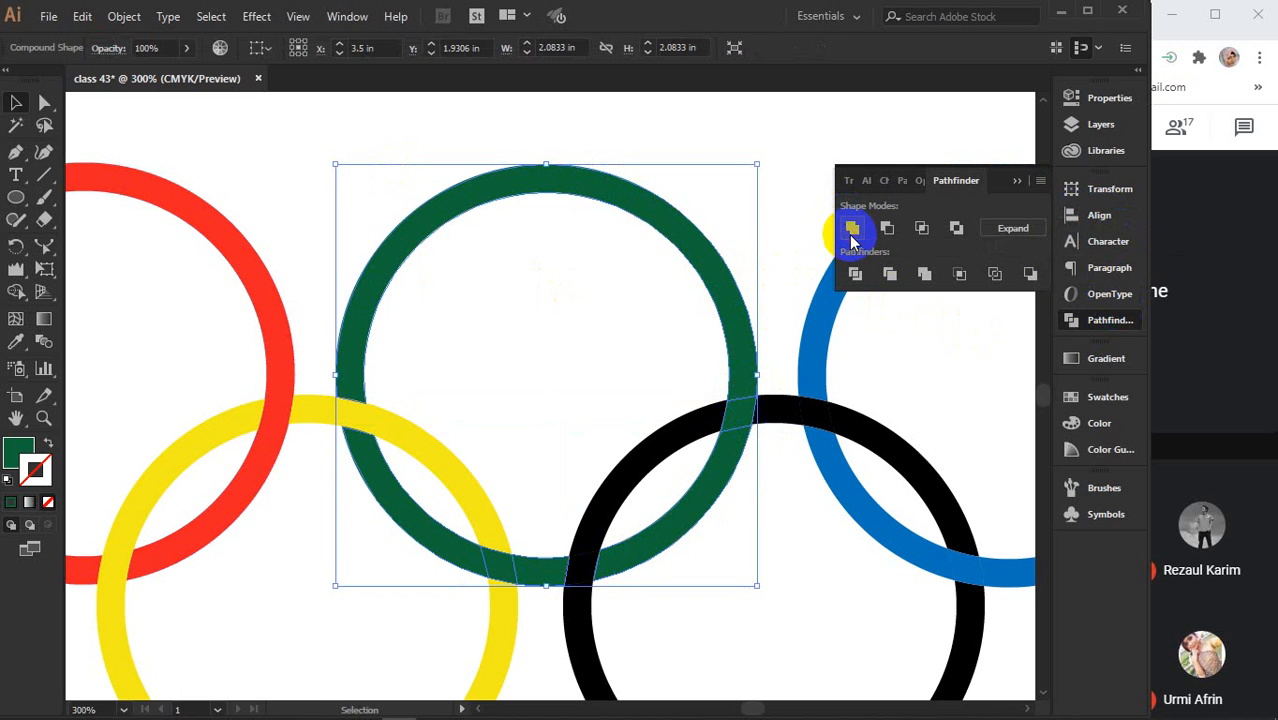
{"action": "left_click", "coordinate": [1013, 229]}
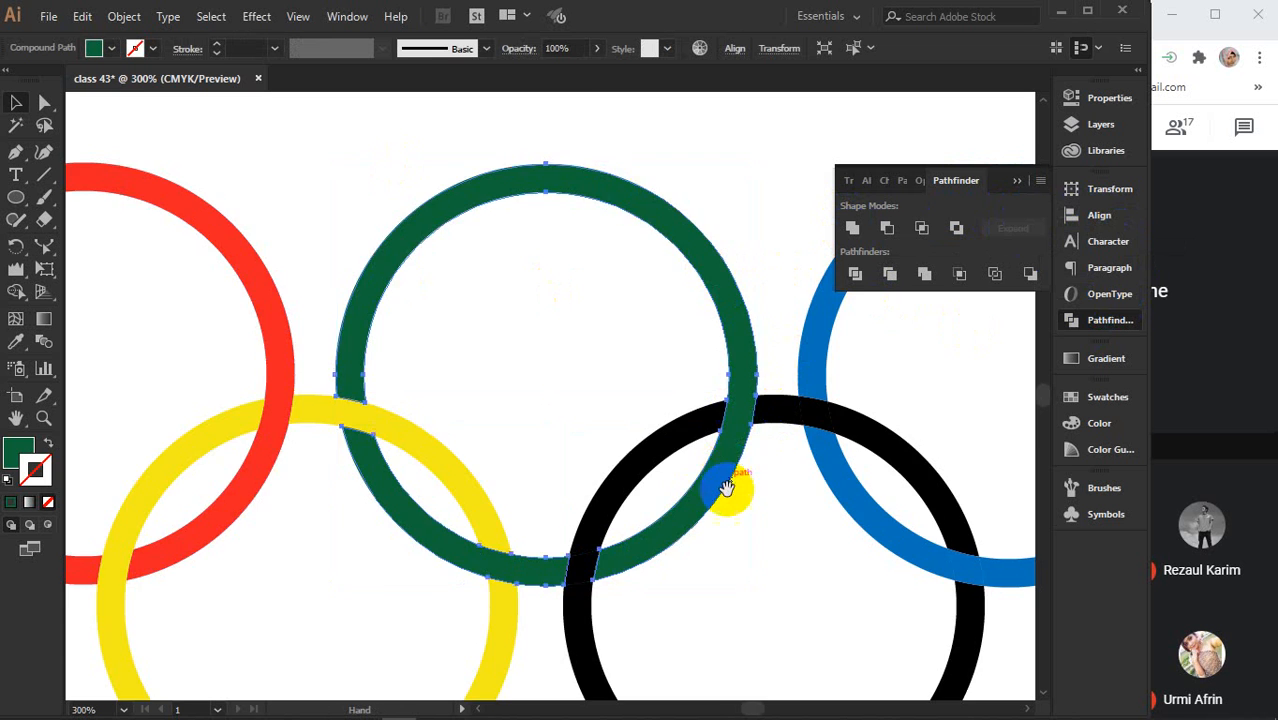
Select all pieces of the black ring, unite them into a compound shape, and expand it.
{"action": "left_click_drag", "start_coordinate": [725, 485], "coordinate": [428, 314]}
{"action": "left_click", "coordinate": [266, 384]}
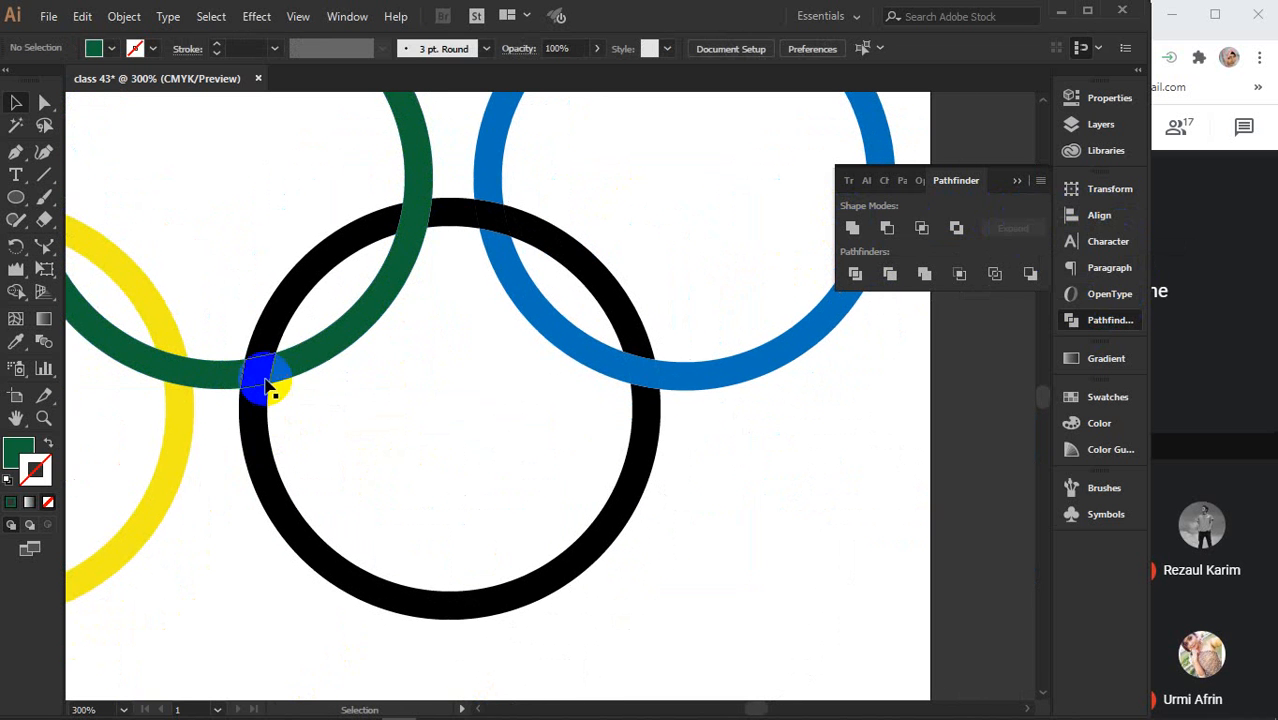
{"action": "left_click", "coordinate": [253, 418]}
{"action": "left_click", "coordinate": [250, 414], "text": "shift"}
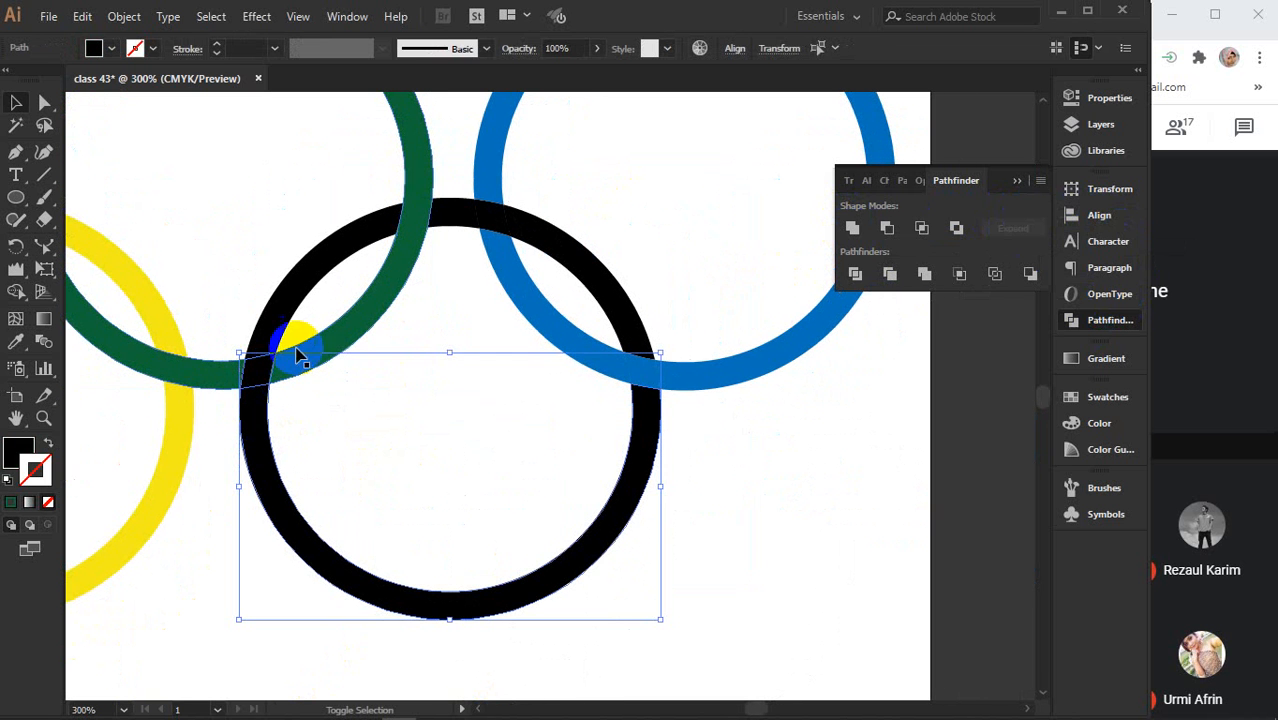
{"action": "left_click", "coordinate": [281, 320], "text": "shift"}
{"action": "left_click", "coordinate": [449, 224], "text": "shift"}
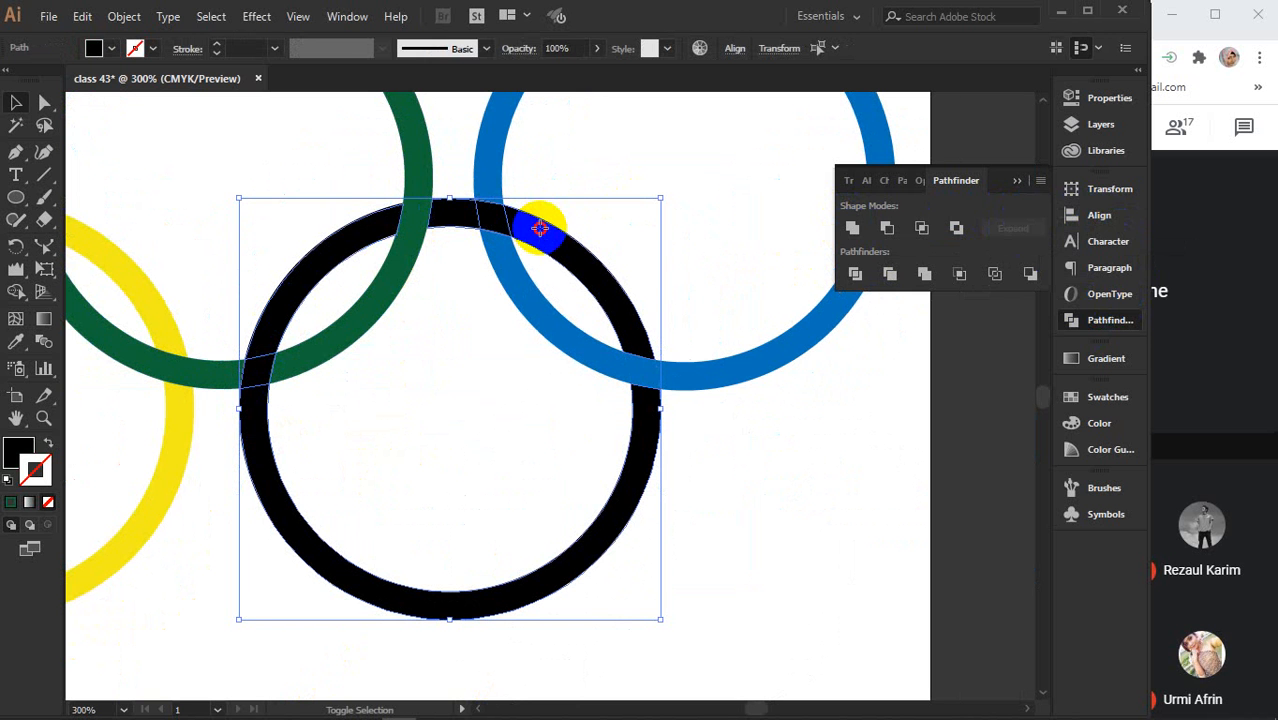
{"action": "left_click", "coordinate": [645, 420], "text": "shift"}
{"action": "left_click", "coordinate": [851, 228], "text": "alt"}
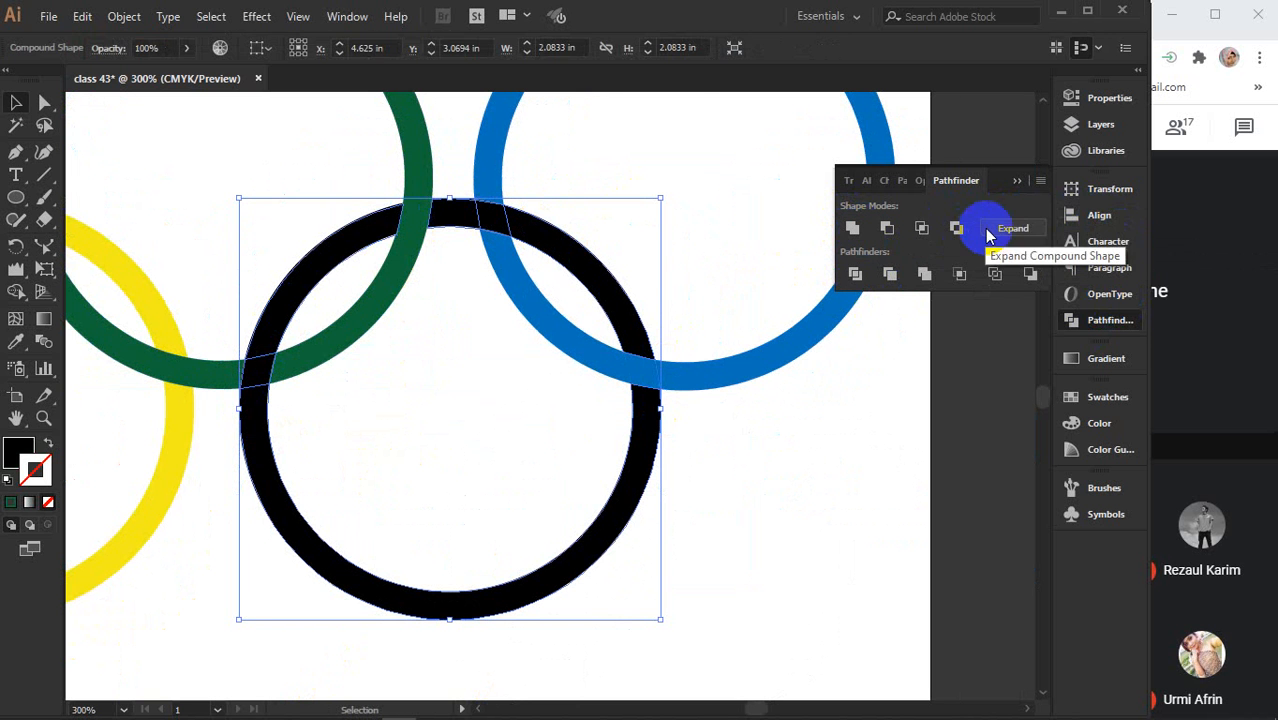
{"action": "left_click", "coordinate": [998, 231]}
Select the pieces of the blue ring, unite them into a compound shape, and expand it.
{"action": "left_click_drag", "start_coordinate": [769, 415], "coordinate": [656, 592]}
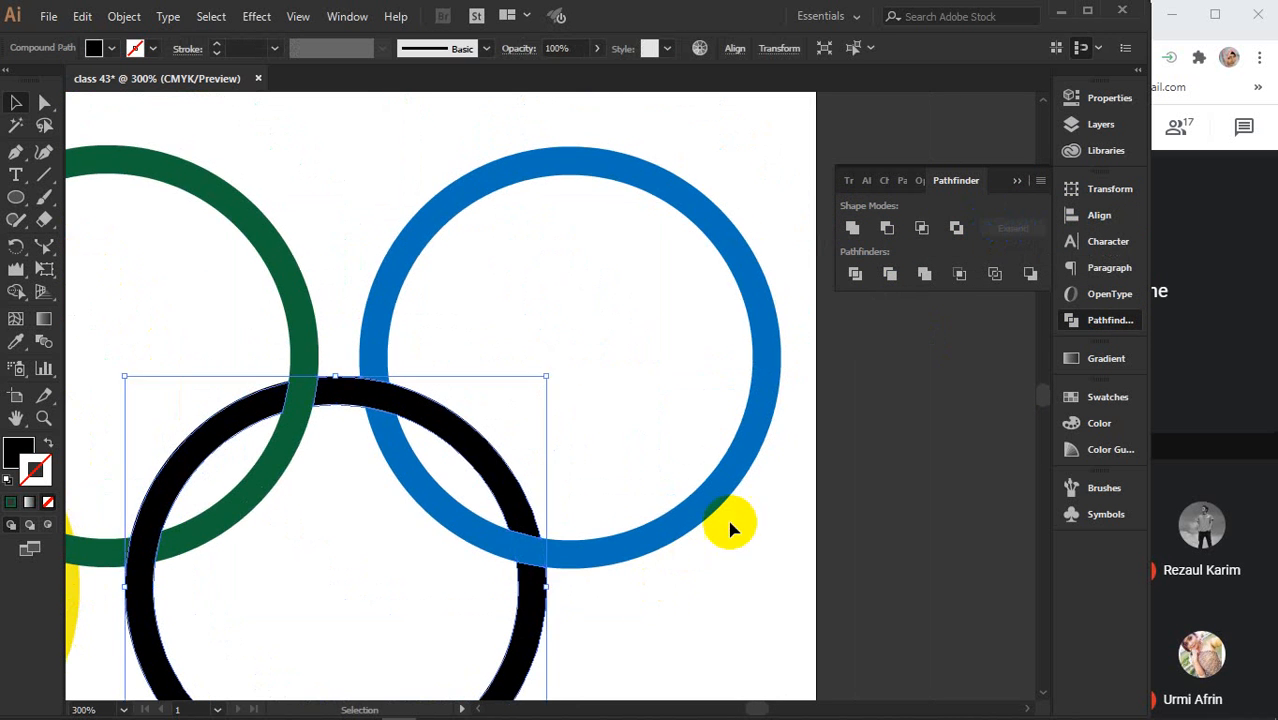
{"action": "left_click", "coordinate": [730, 523]}
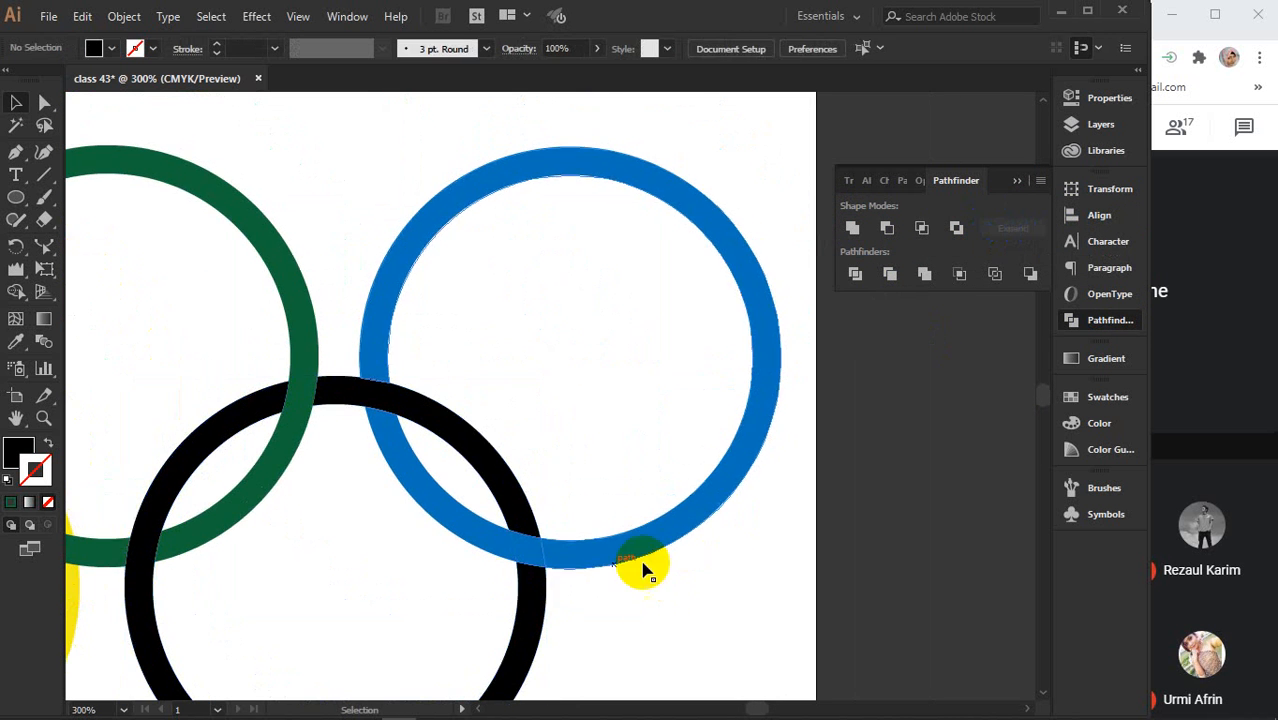
{"action": "left_click", "coordinate": [407, 467]}
{"action": "left_click", "coordinate": [538, 549]}
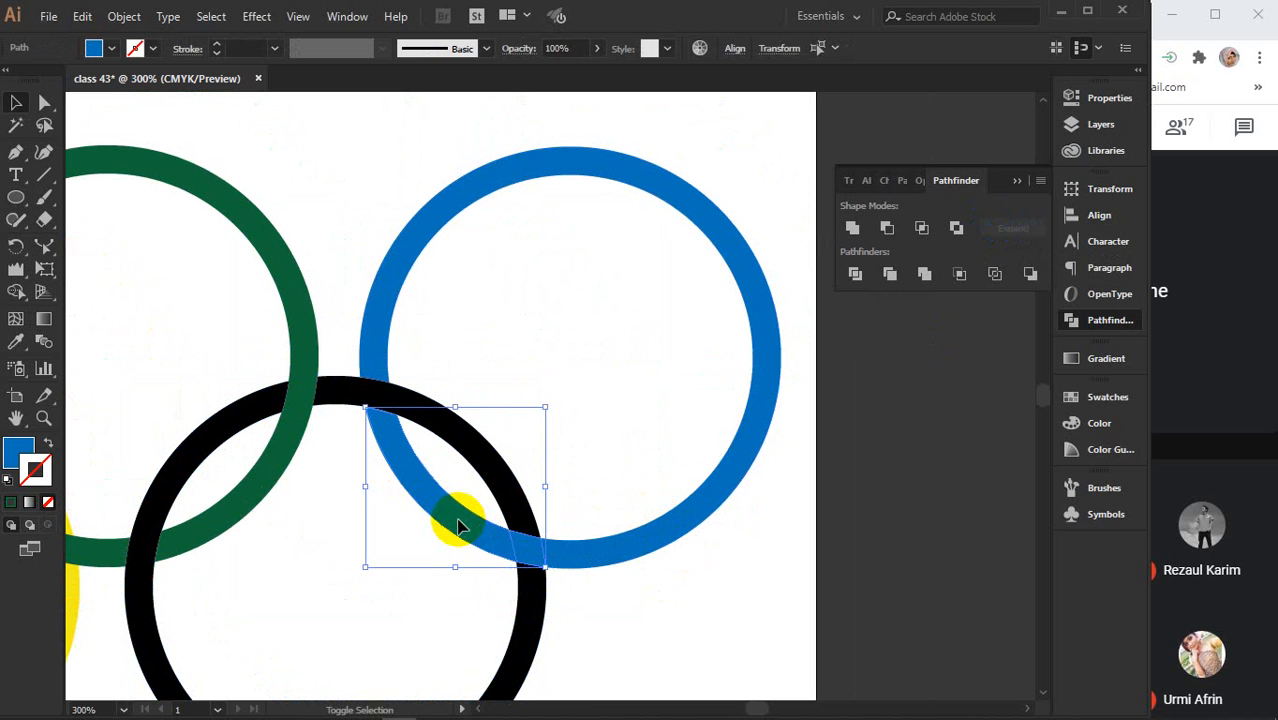
{"action": "left_click", "coordinate": [638, 543], "text": "shift"}
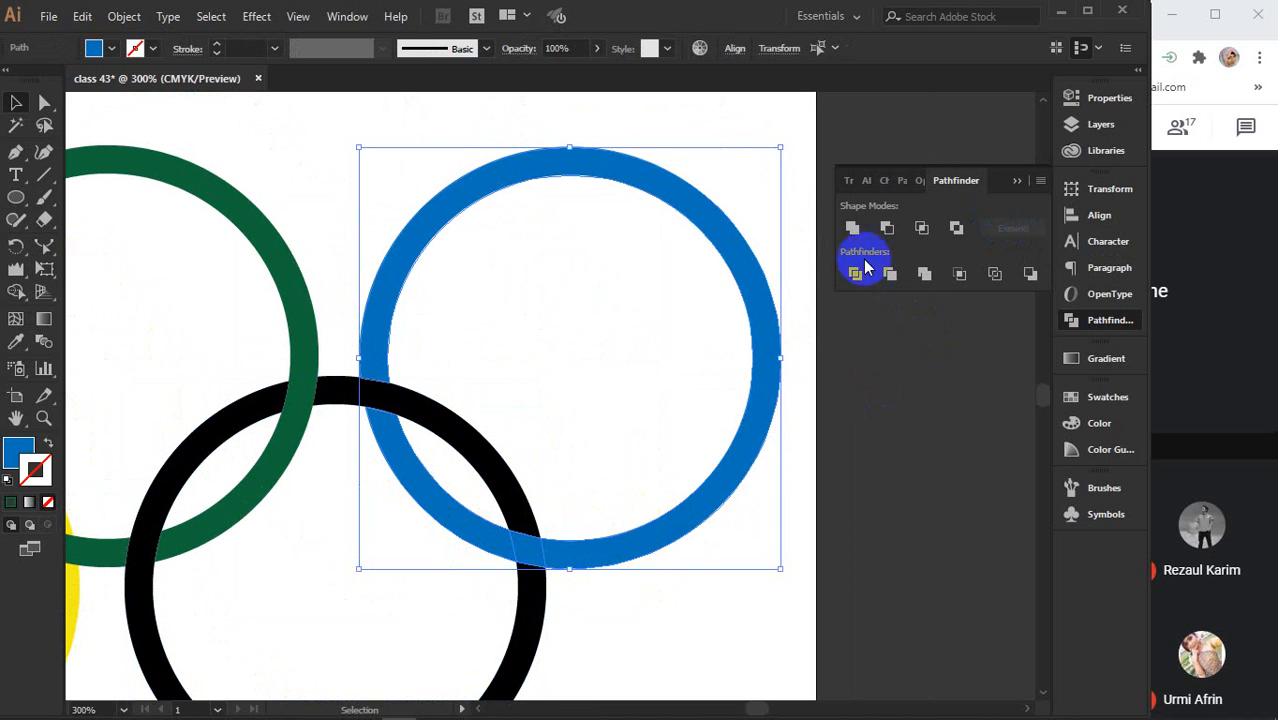
{"action": "left_click", "coordinate": [852, 229]}
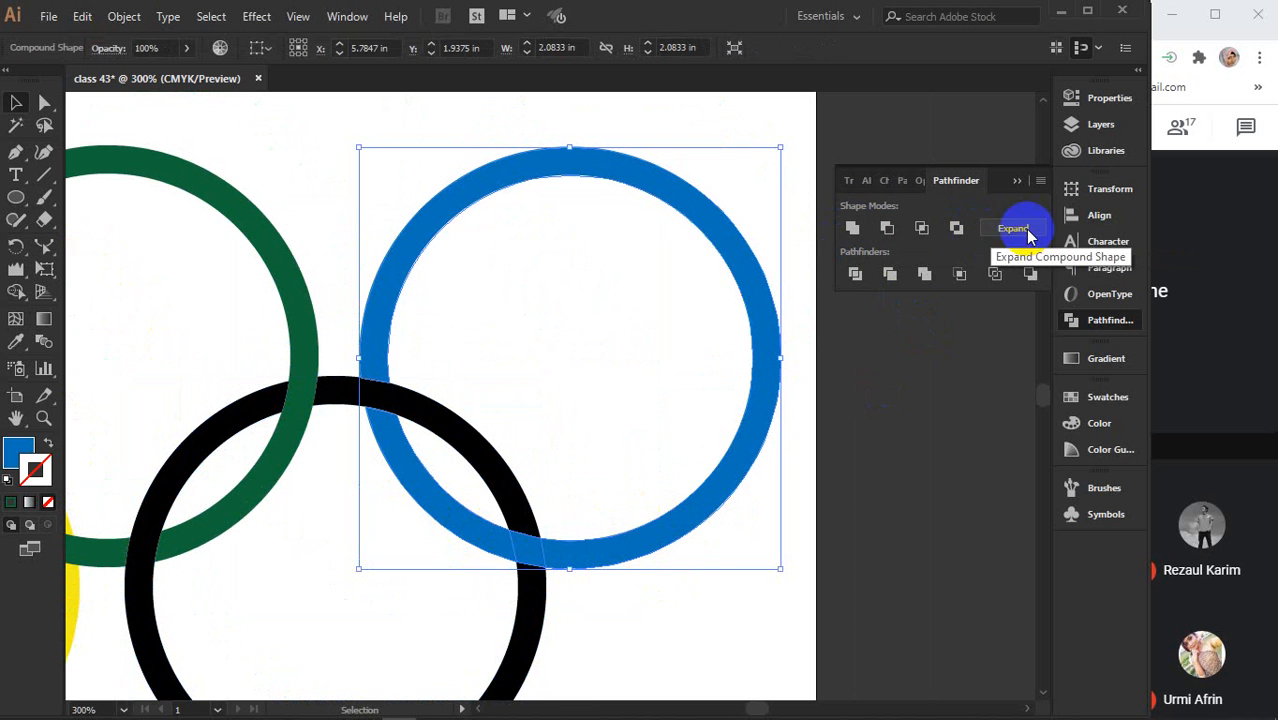
{"action": "left_click", "coordinate": [893, 429]}
{"action": "left_click", "coordinate": [1017, 180]}
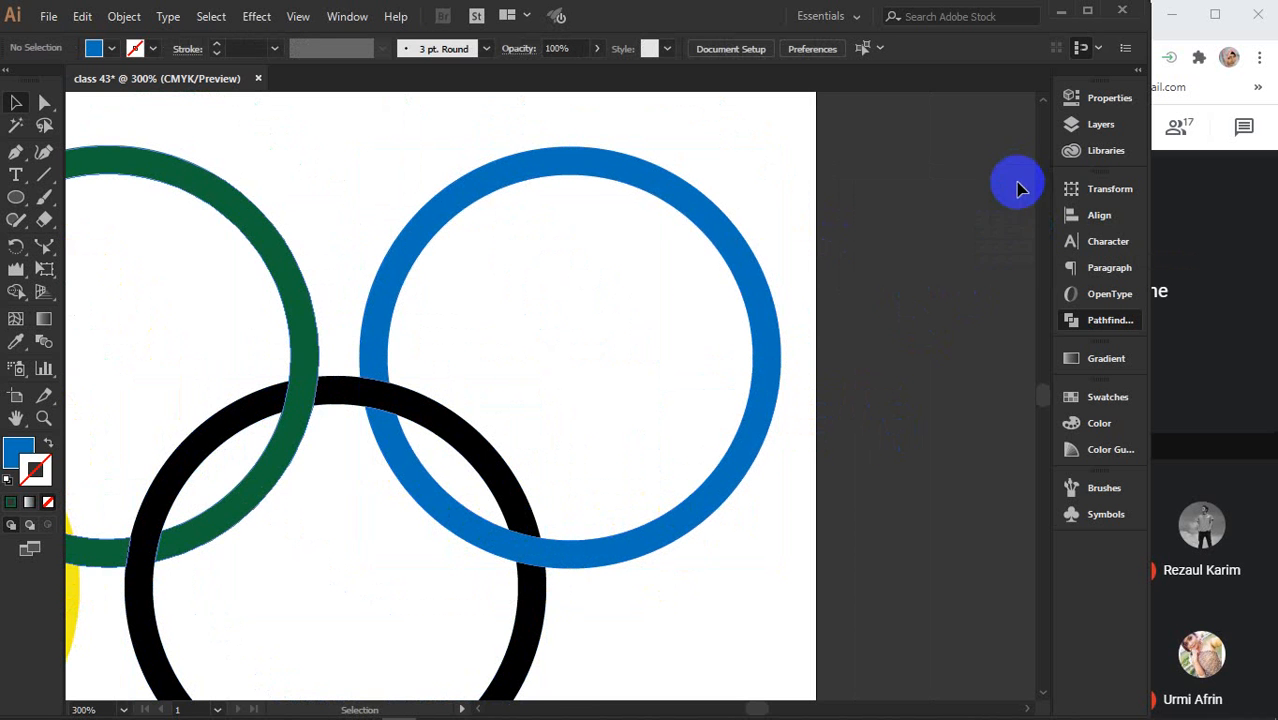
Pull the blue, black and green rings apart to check that each merged ring moves as one object.
{"action": "scroll", "coordinate": [829, 410], "scroll_direction": "down", "scroll_amount": 1}
{"action": "left_click_drag", "start_coordinate": [731, 567], "coordinate": [811, 492]}
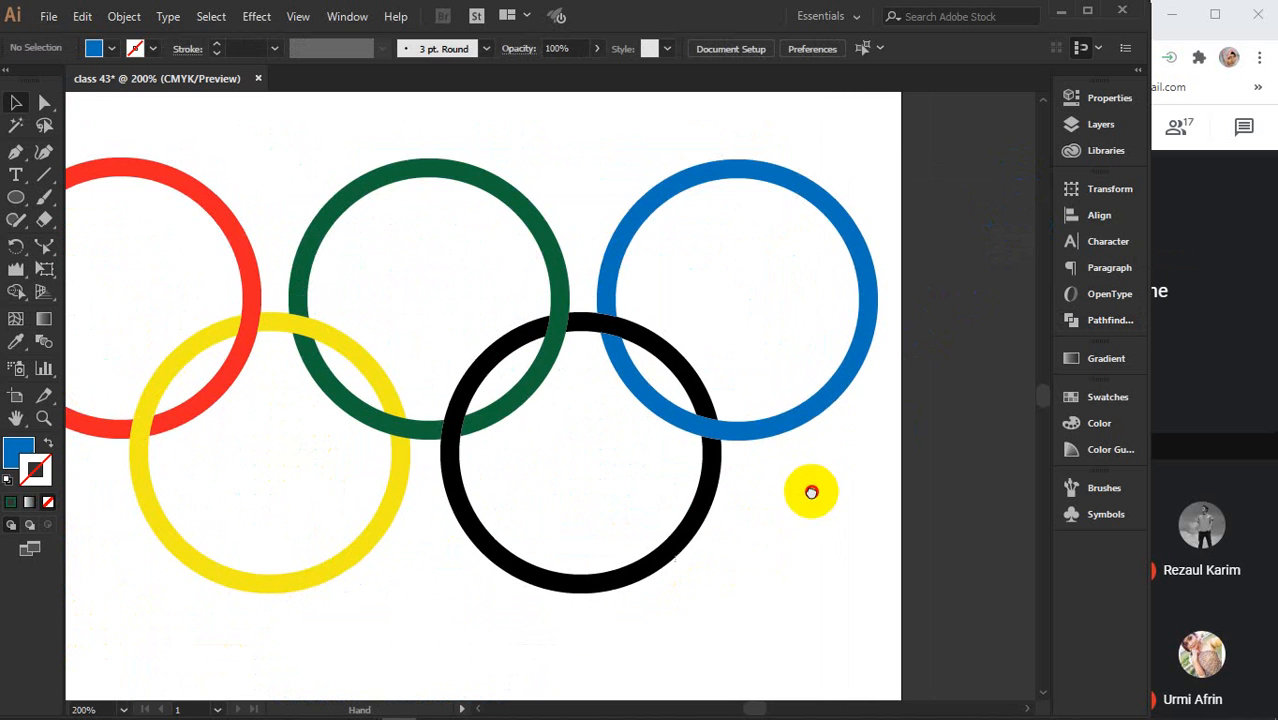
{"action": "left_click_drag", "start_coordinate": [820, 395], "coordinate": [944, 356]}
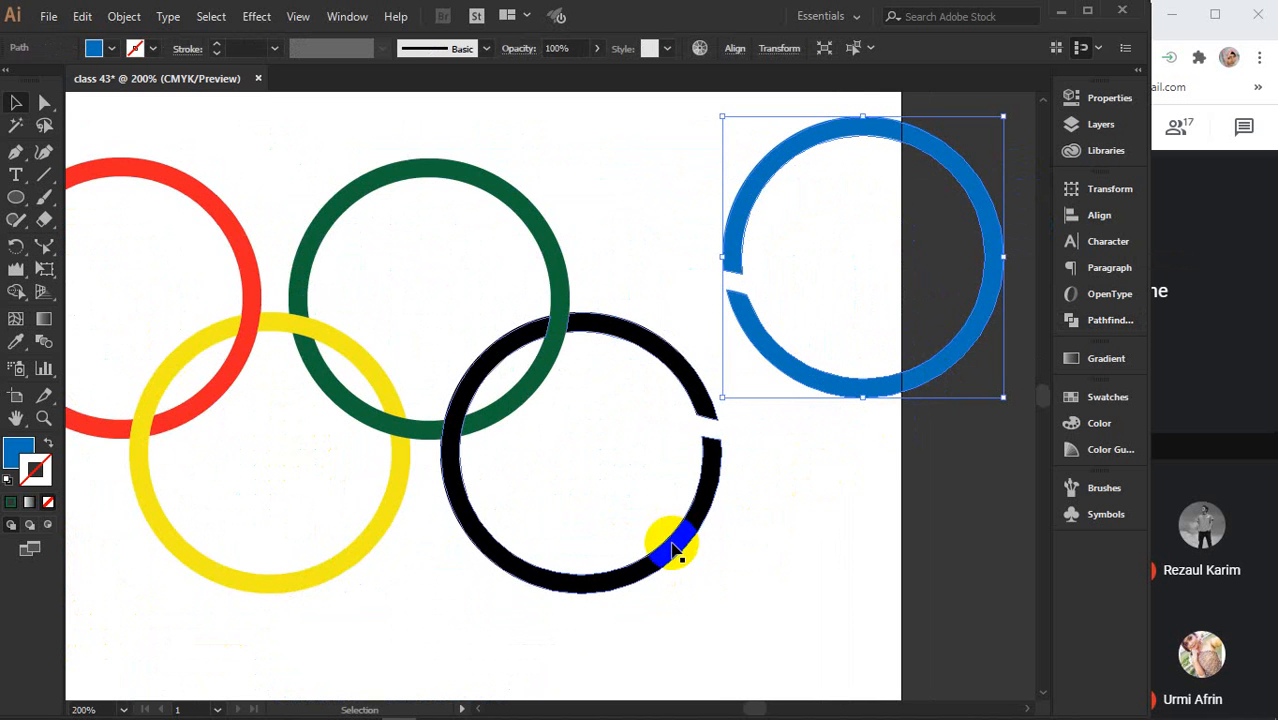
{"action": "left_click_drag", "start_coordinate": [670, 545], "coordinate": [672, 643]}
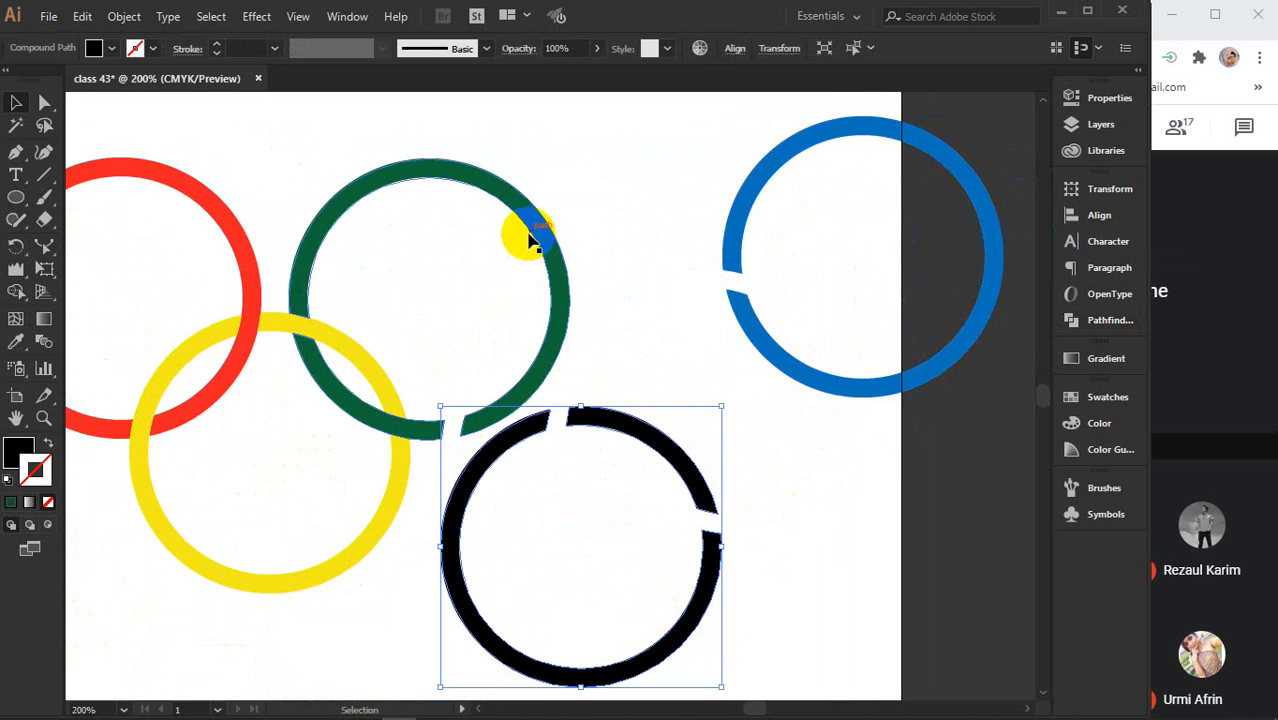
{"action": "left_click_drag", "start_coordinate": [529, 230], "coordinate": [574, 163]}
Undo the moves of the blue, black and green rings.
{"action": "key", "text": "ctrl+z"}
{"action": "key", "text": "ctrl+z"}
{"action": "key", "text": "ctrl+z"}
{"action": "key", "text": "ctrl+z"}
{"action": "key", "text": "ctrl+z"}
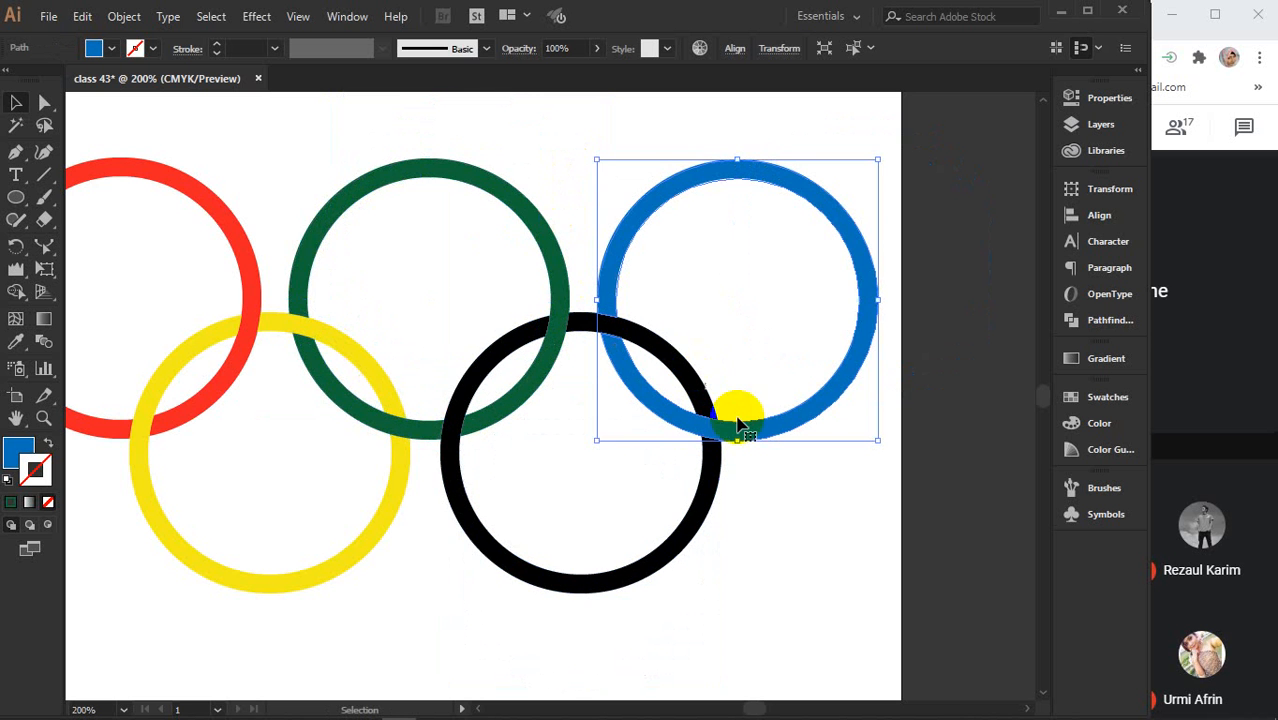
Select all five Olympic rings and move them off the artboard into the empty area beside it.
{"action": "left_click", "coordinate": [819, 489]}
{"action": "key", "text": "ctrl+1"}
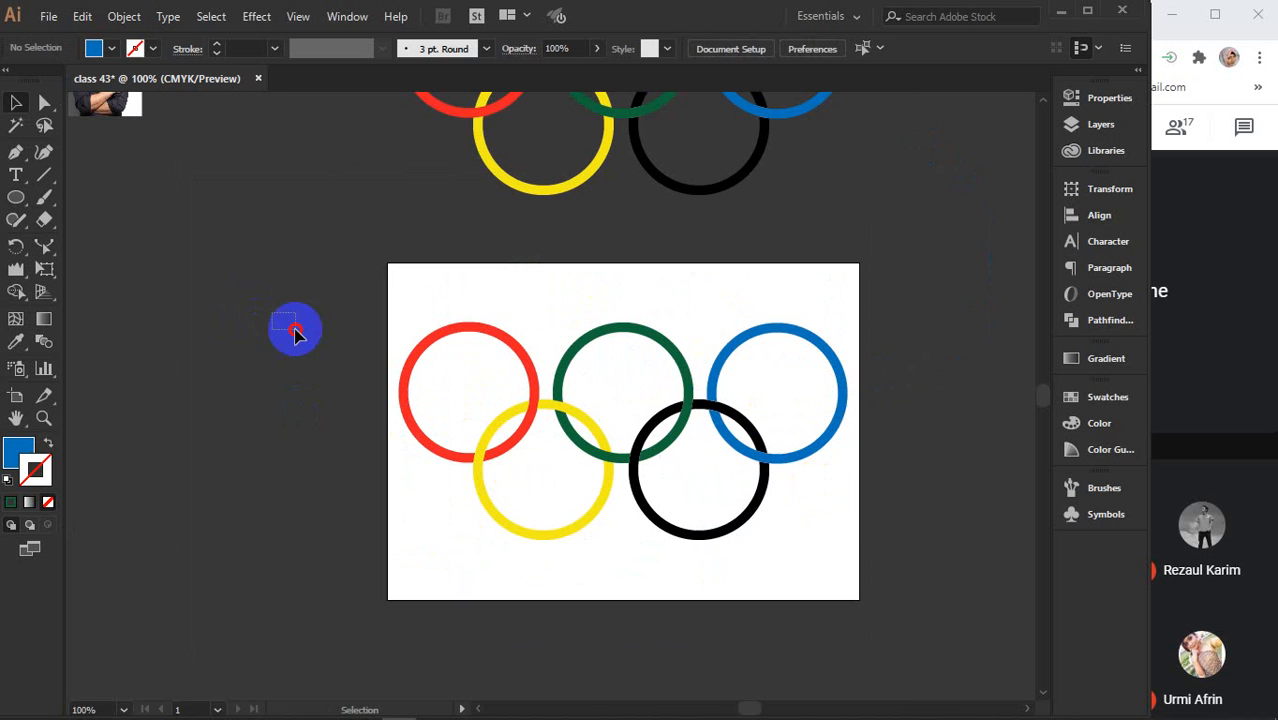
{"action": "left_click_drag", "start_coordinate": [274, 314], "coordinate": [857, 531]}
{"action": "key", "text": "a"}
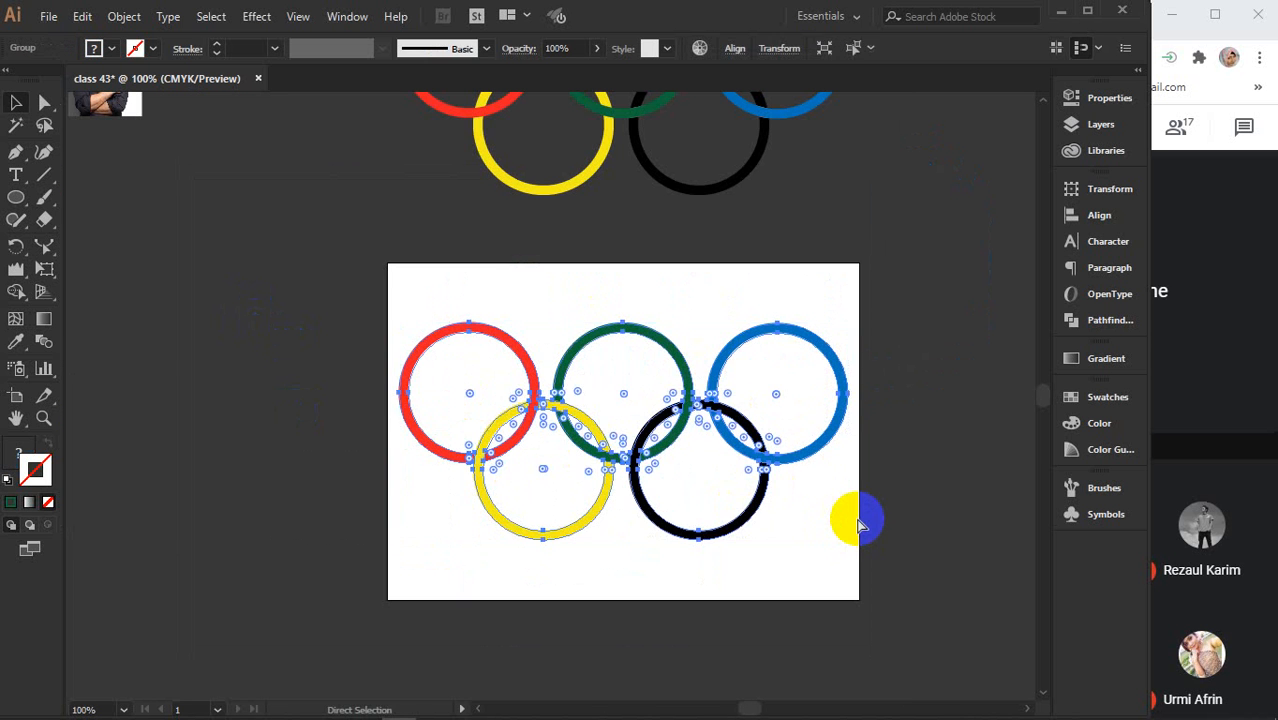
{"action": "key", "text": "v"}
{"action": "left_click_drag", "start_coordinate": [817, 452], "coordinate": [285, 306]}
Draw a blue filled circle on the empty artboard with the Ellipse tool and move it to the artboard's upper centre.
{"action": "left_click", "coordinate": [44, 265]}
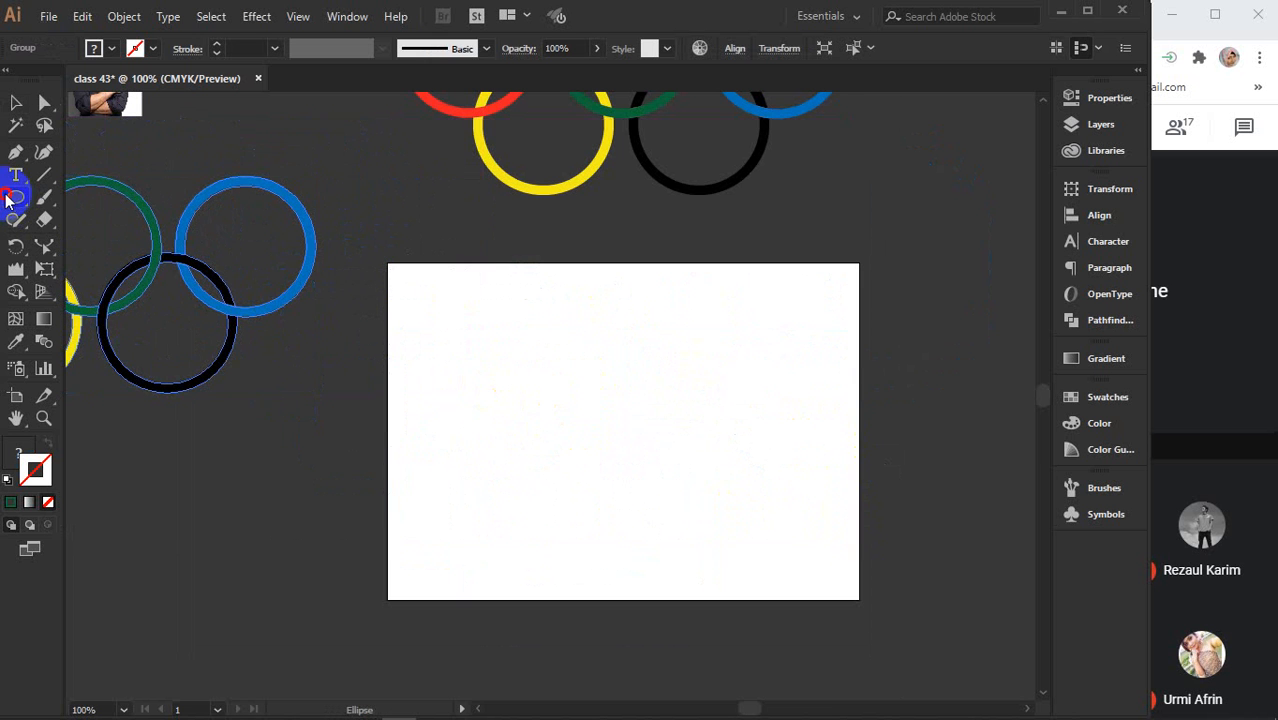
{"action": "scroll", "coordinate": [676, 446], "scroll_direction": "up", "scroll_amount": 1}
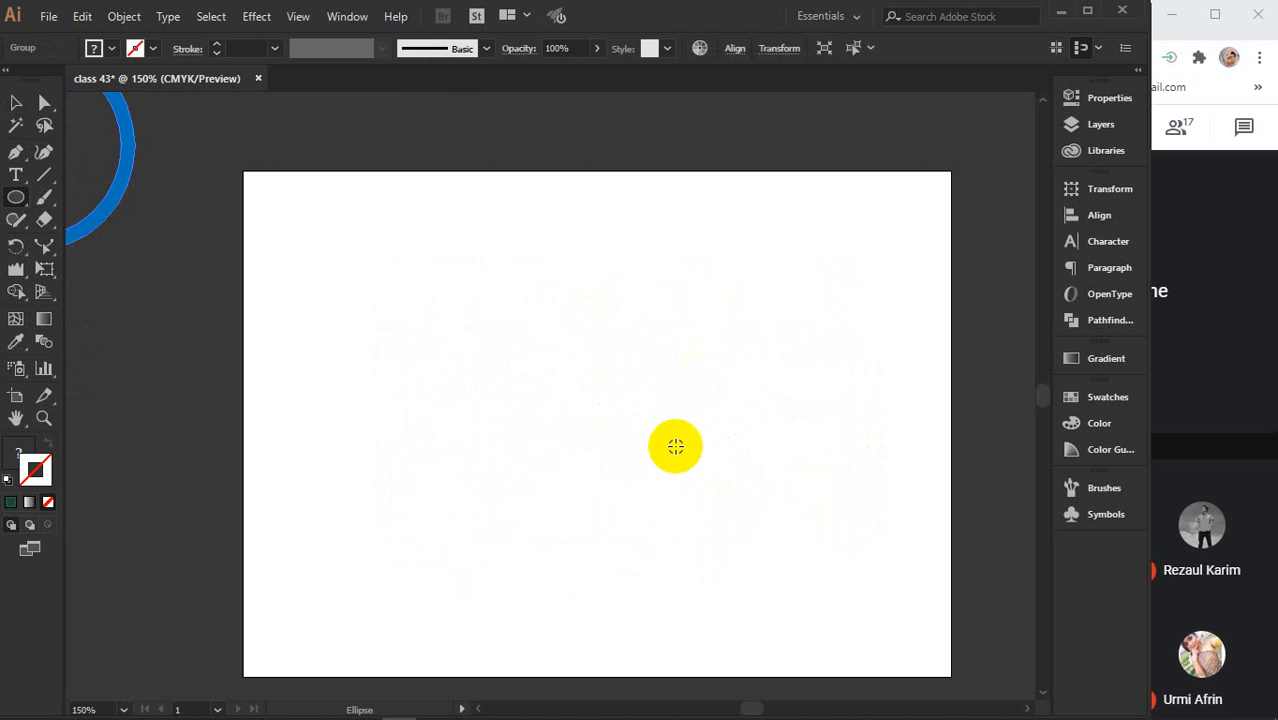
{"action": "left_click_drag", "start_coordinate": [676, 446], "coordinate": [622, 394]}
{"action": "left_click_drag", "start_coordinate": [472, 186], "coordinate": [670, 414]}
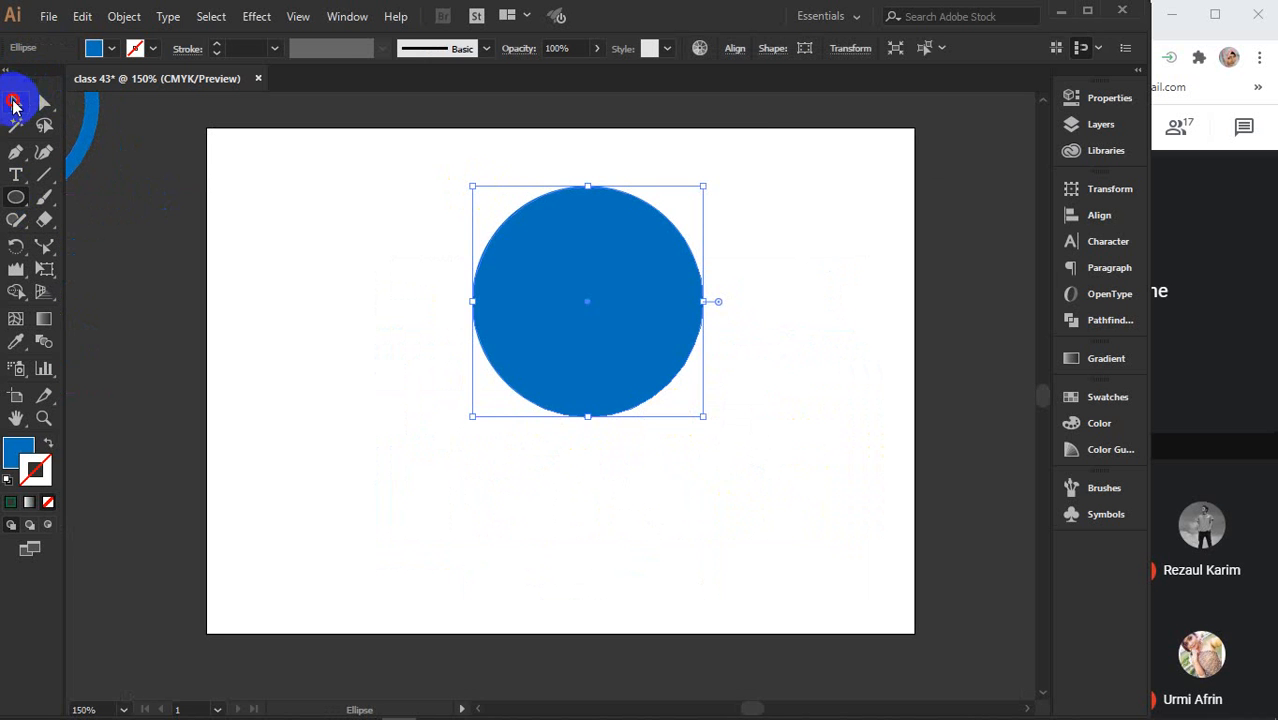
{"action": "left_click", "coordinate": [13, 103]}
{"action": "left_click_drag", "start_coordinate": [505, 271], "coordinate": [478, 243]}
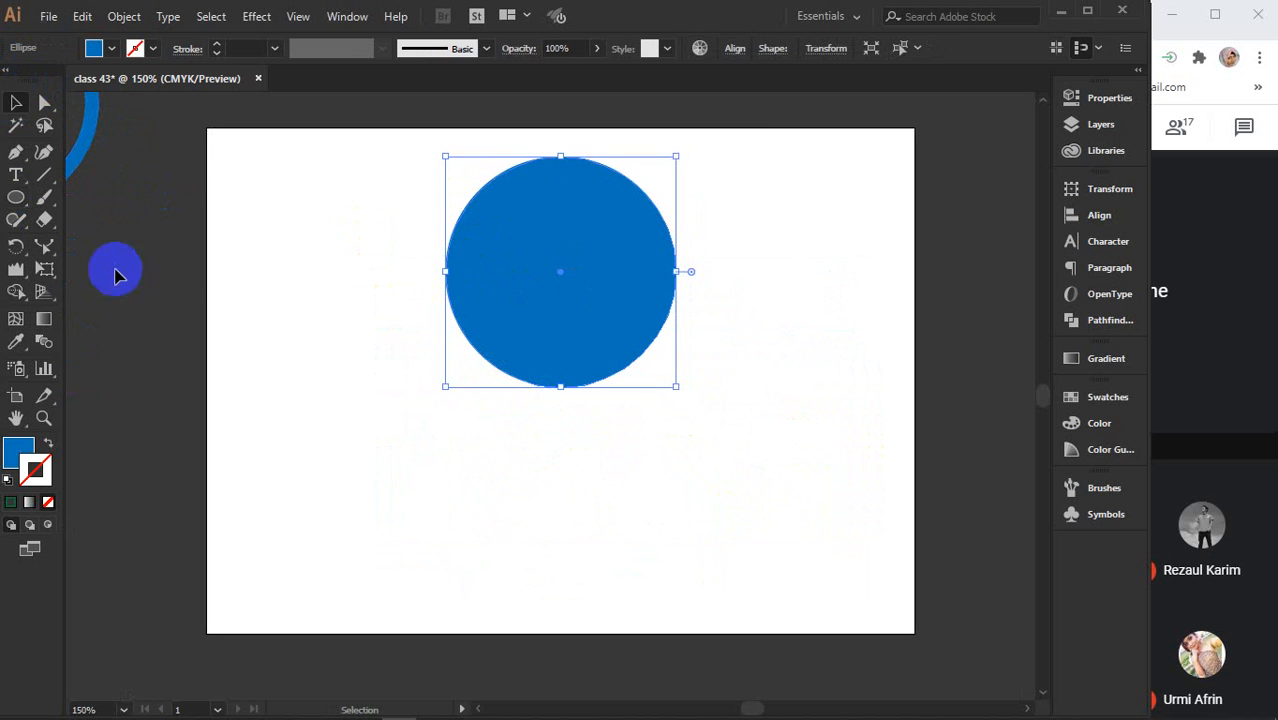
Make a copy of the blue circle rotated 60° (360/6) about its bottom anchor point with the Rotate tool.
{"action": "left_click", "coordinate": [14, 247]}
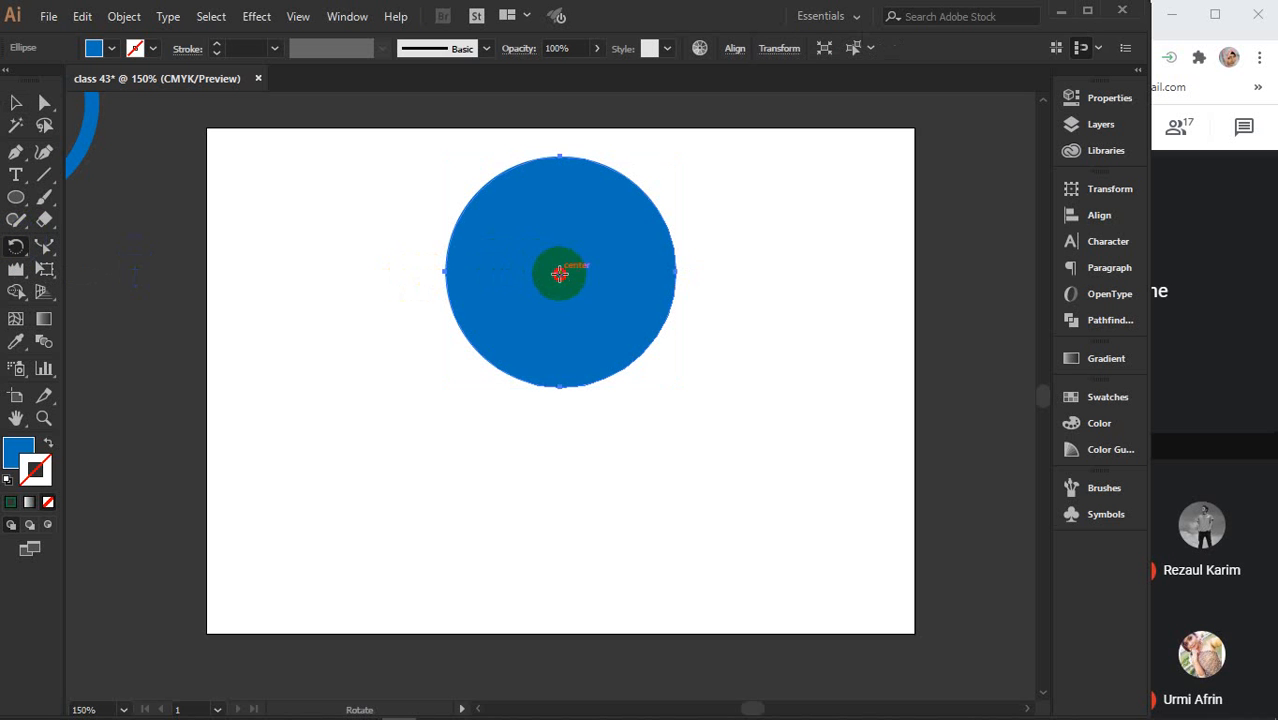
{"action": "left_click", "coordinate": [559, 388], "text": "alt"}
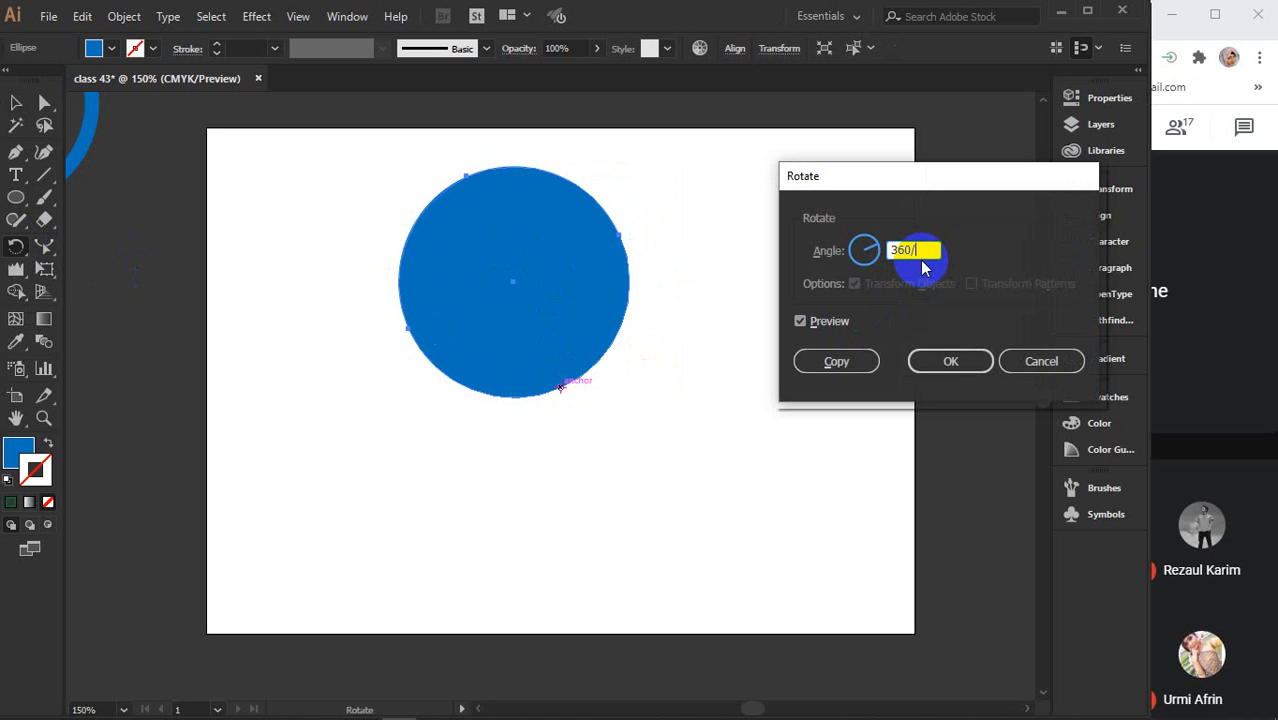
{"action": "left_click", "coordinate": [842, 319]}
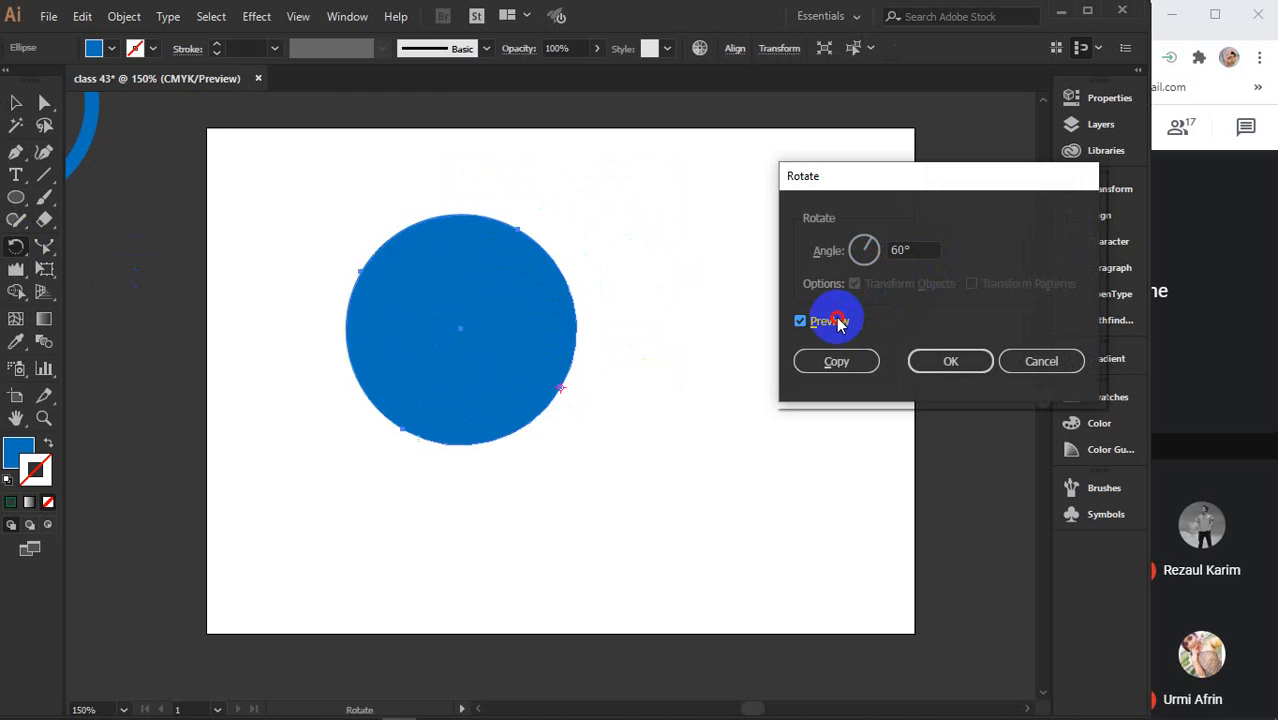
{"action": "left_click", "coordinate": [842, 319]}
{"action": "left_click", "coordinate": [833, 362]}
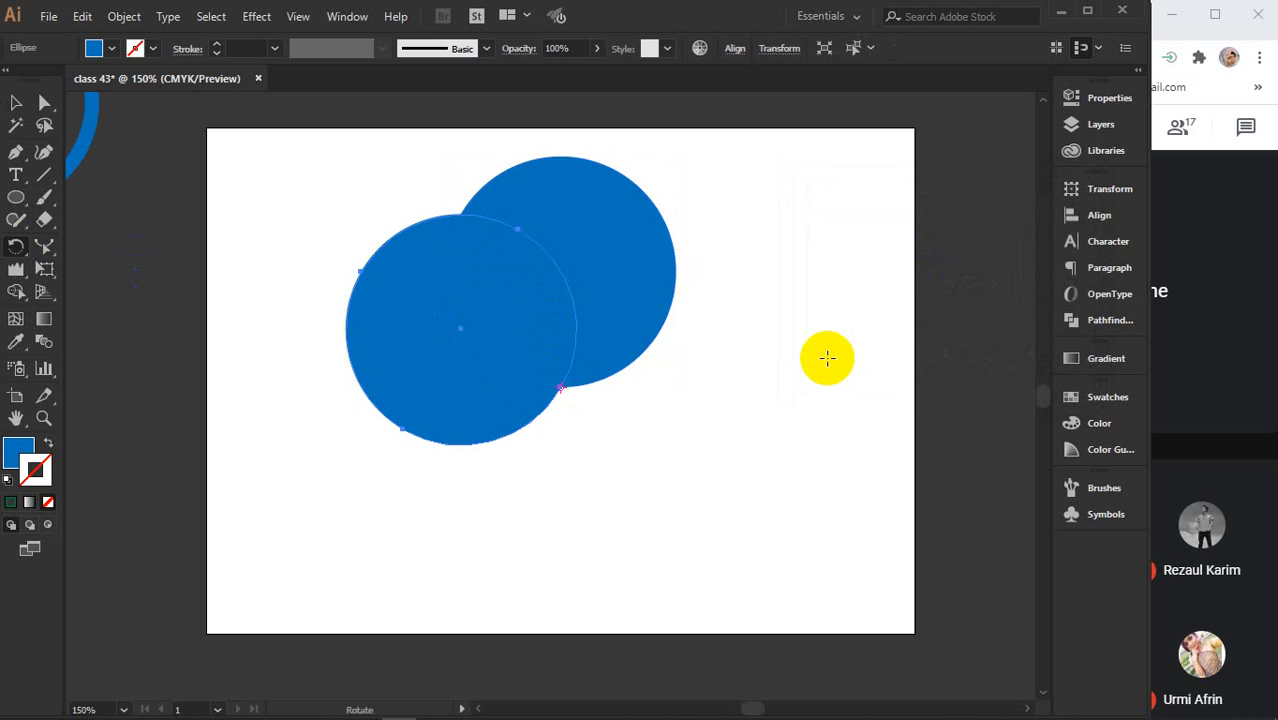
Repeat the rotated copy four more times to complete a six-circle rosette around the shared centre point.
{"action": "key", "text": "ctrl+d"}
{"action": "key", "text": "ctrl+d"}
{"action": "key", "text": "ctrl+d"}
{"action": "key", "text": "ctrl+d"}
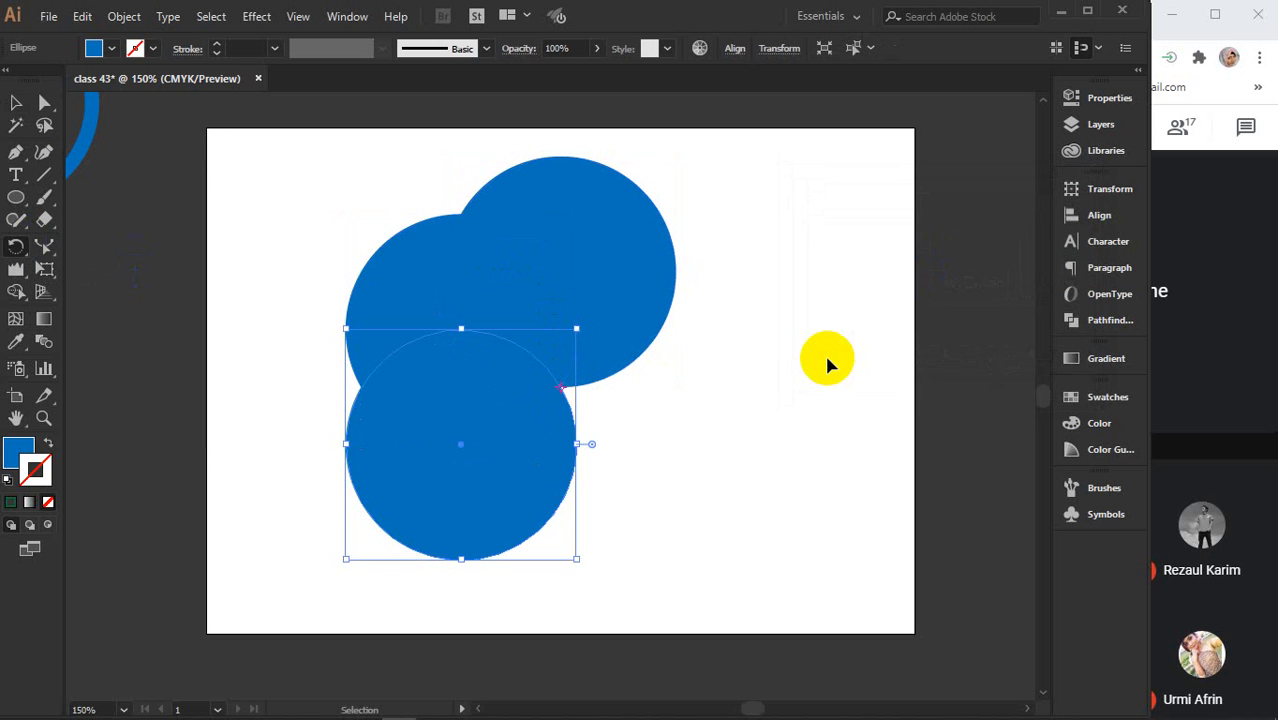
{"action": "key", "text": "r"}
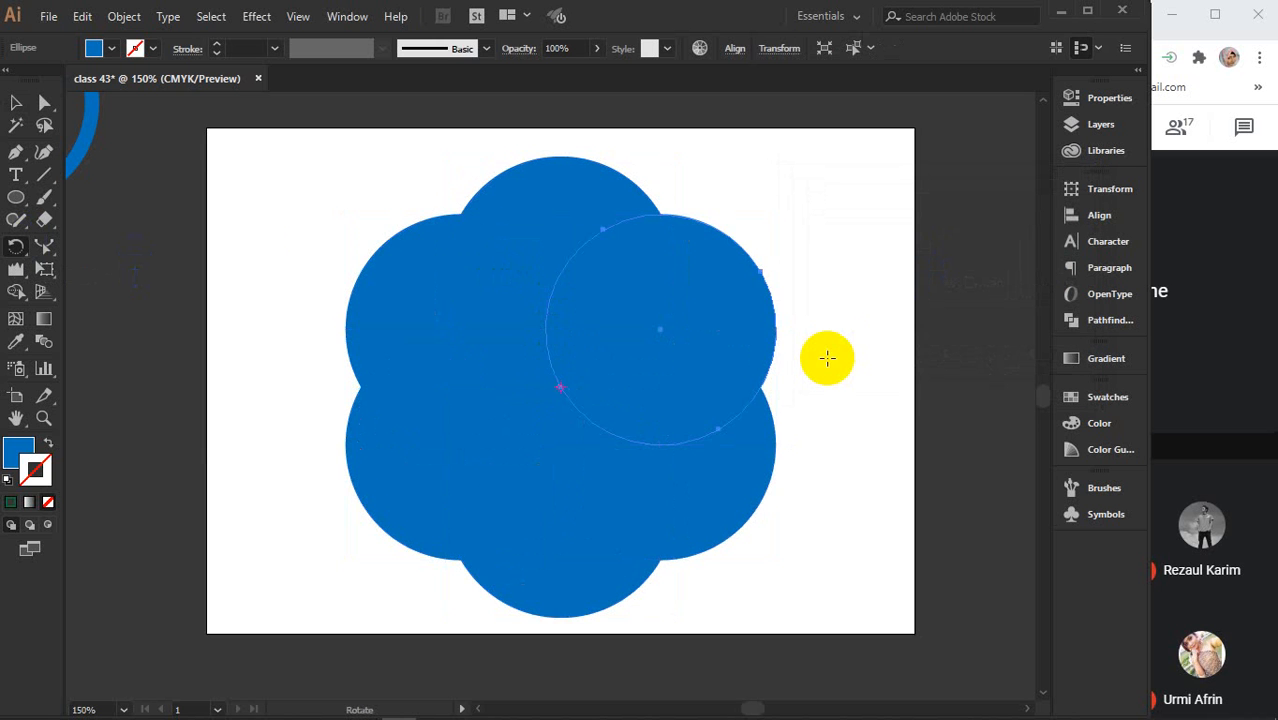
Give all six circles of the rosette a green 1 pt stroke and no fill.
{"action": "left_click", "coordinate": [16, 103]}
{"action": "left_click_drag", "start_coordinate": [353, 191], "coordinate": [759, 553]}
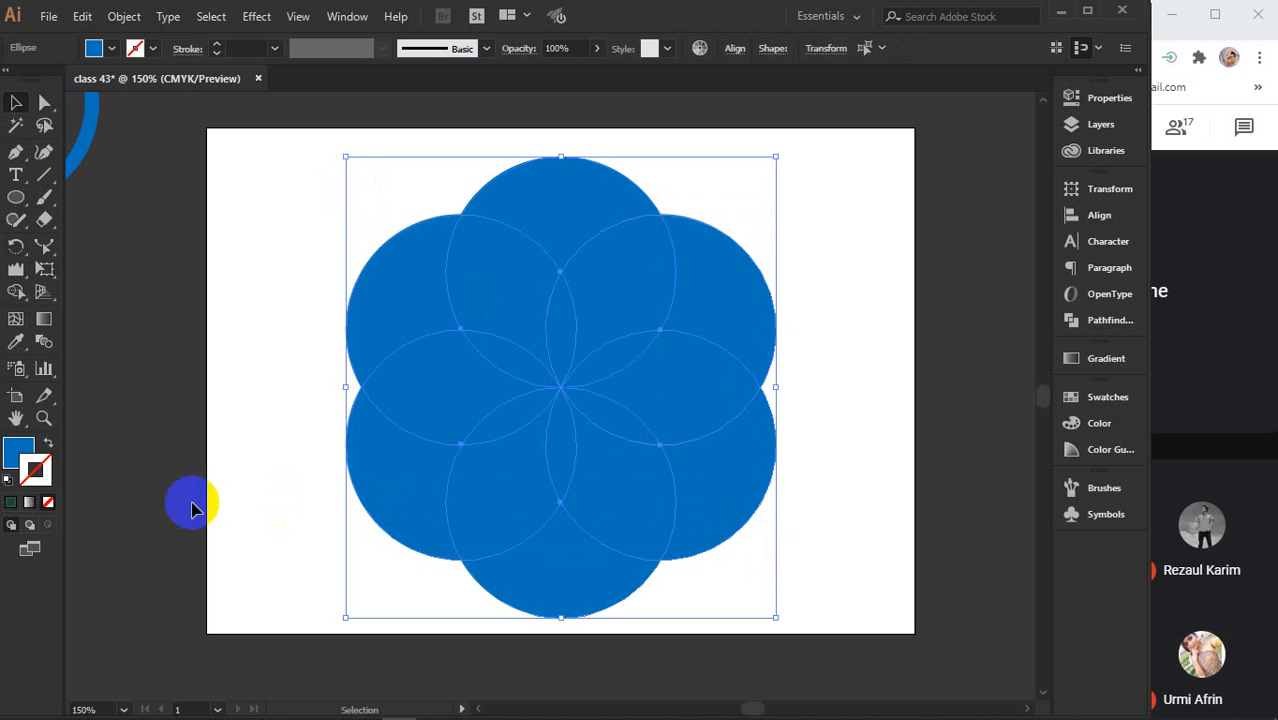
{"action": "left_click", "coordinate": [11, 506]}
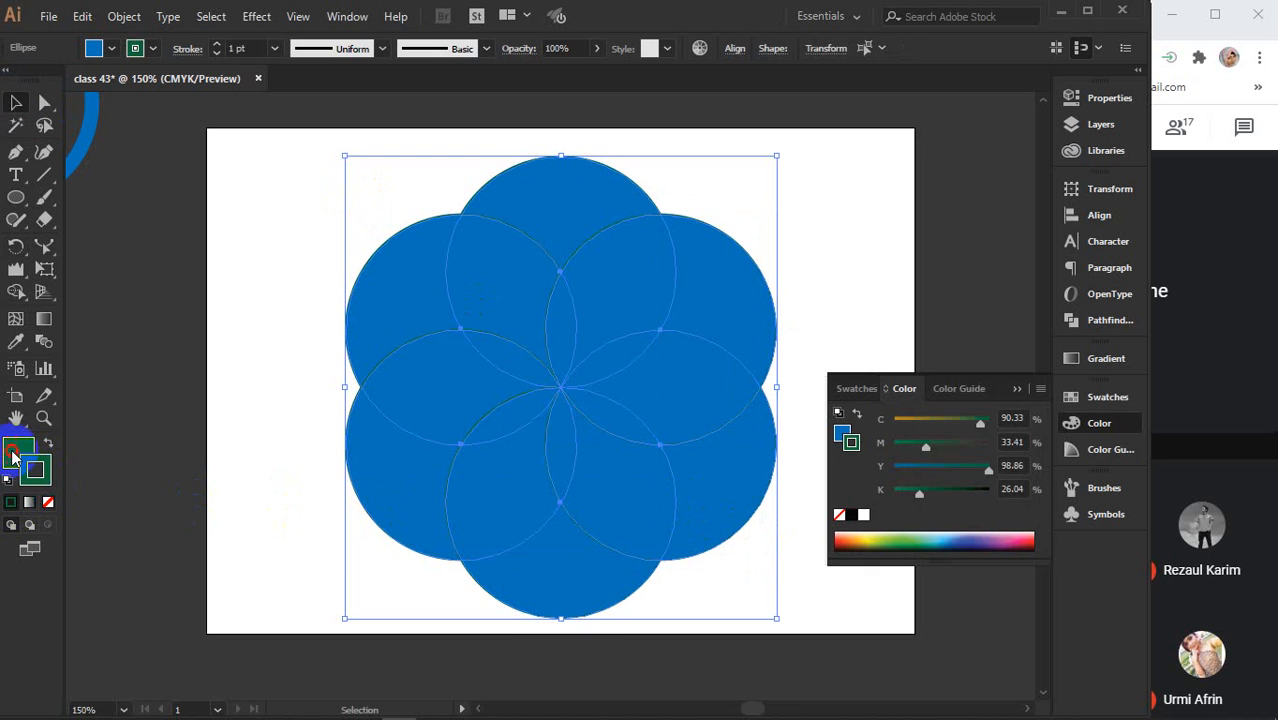
{"action": "left_click", "coordinate": [15, 456]}
{"action": "left_click", "coordinate": [48, 503]}
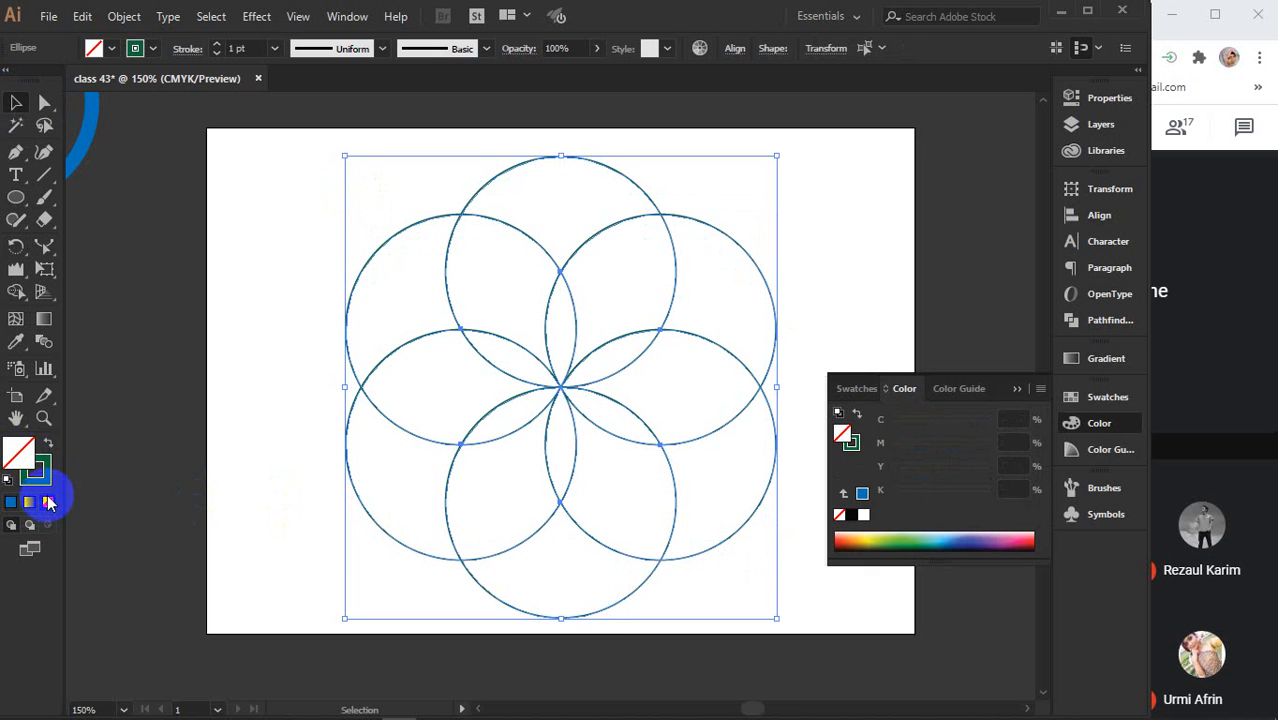
{"action": "left_click", "coordinate": [1017, 390]}
{"action": "left_click", "coordinate": [877, 299]}
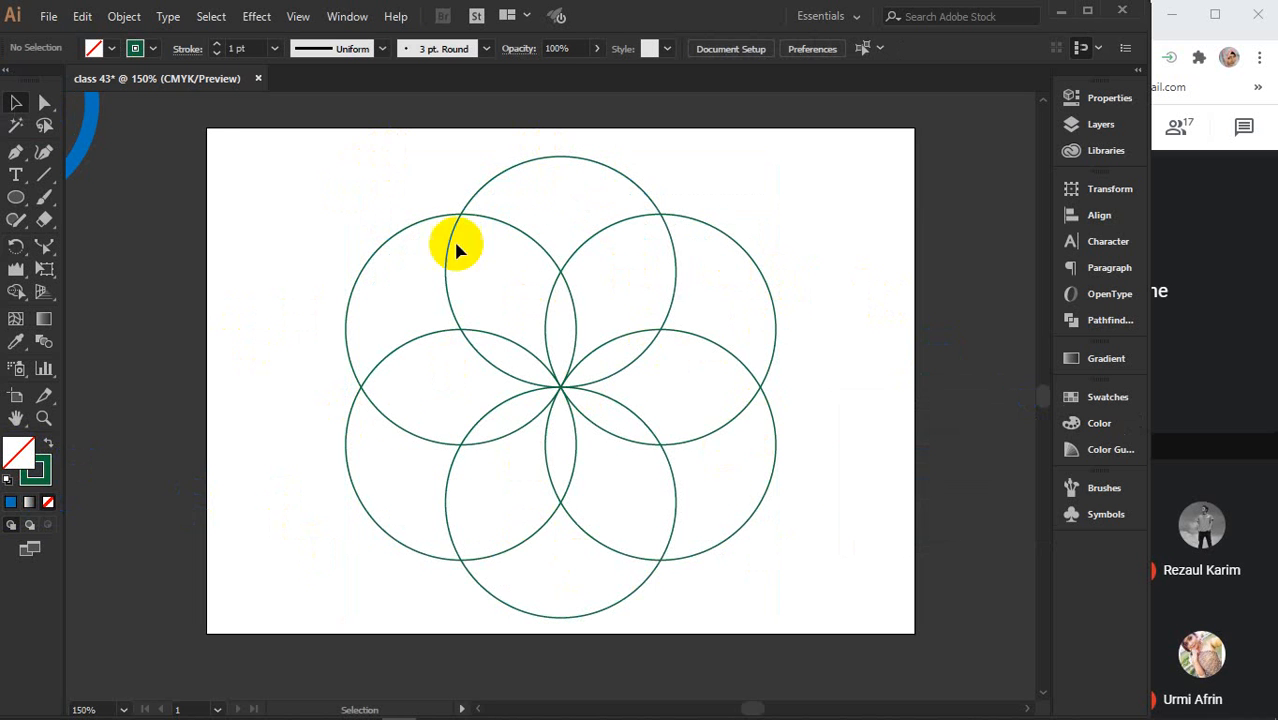
Fill the rosette's upper-right circle with blue as a test and remove the fill again.
{"action": "scroll", "coordinate": [617, 418], "scroll_direction": "up", "scroll_amount": 2}
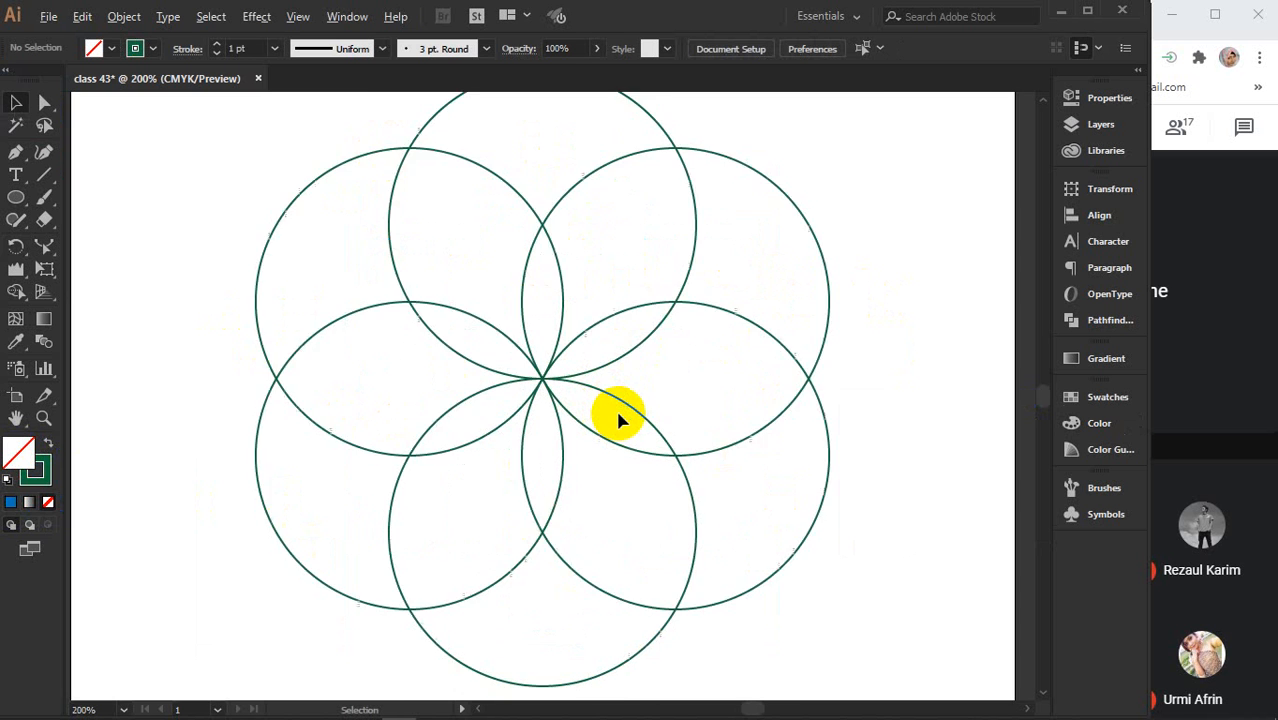
{"action": "key", "text": "space"}
{"action": "left_click_drag", "start_coordinate": [571, 323], "coordinate": [646, 361]}
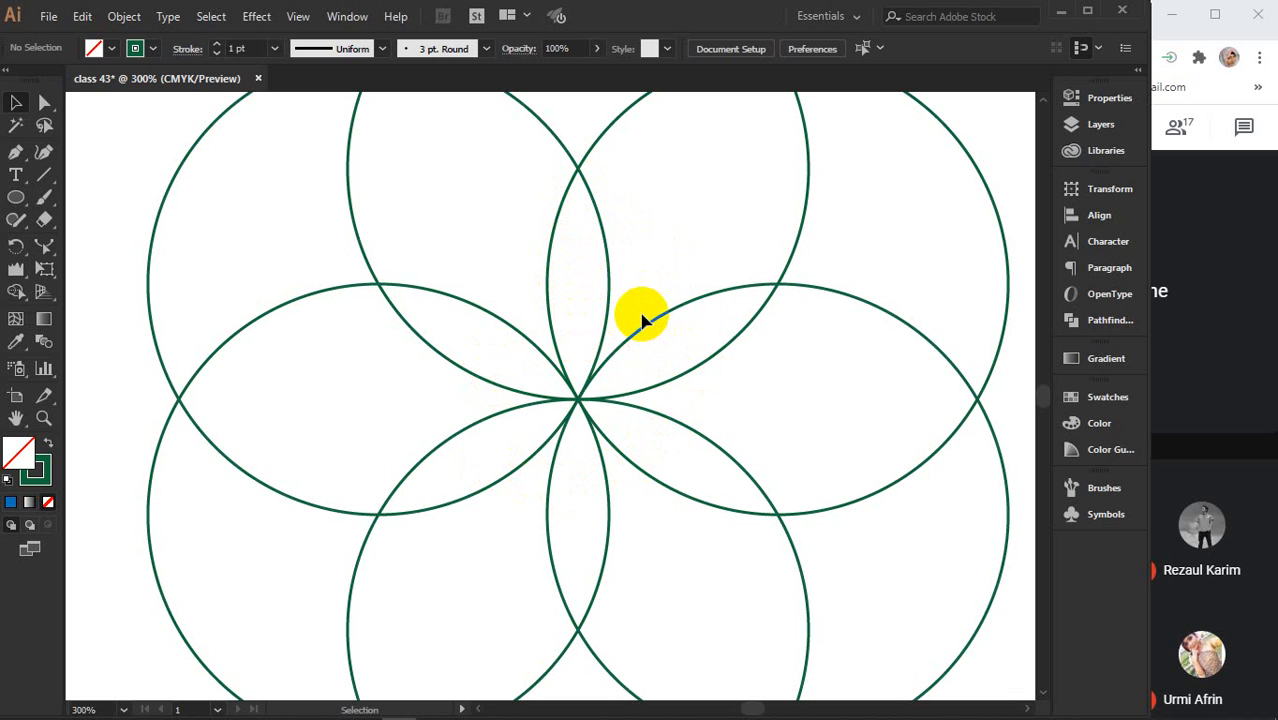
{"action": "left_click", "coordinate": [546, 272]}
{"action": "left_click", "coordinate": [10, 502]}
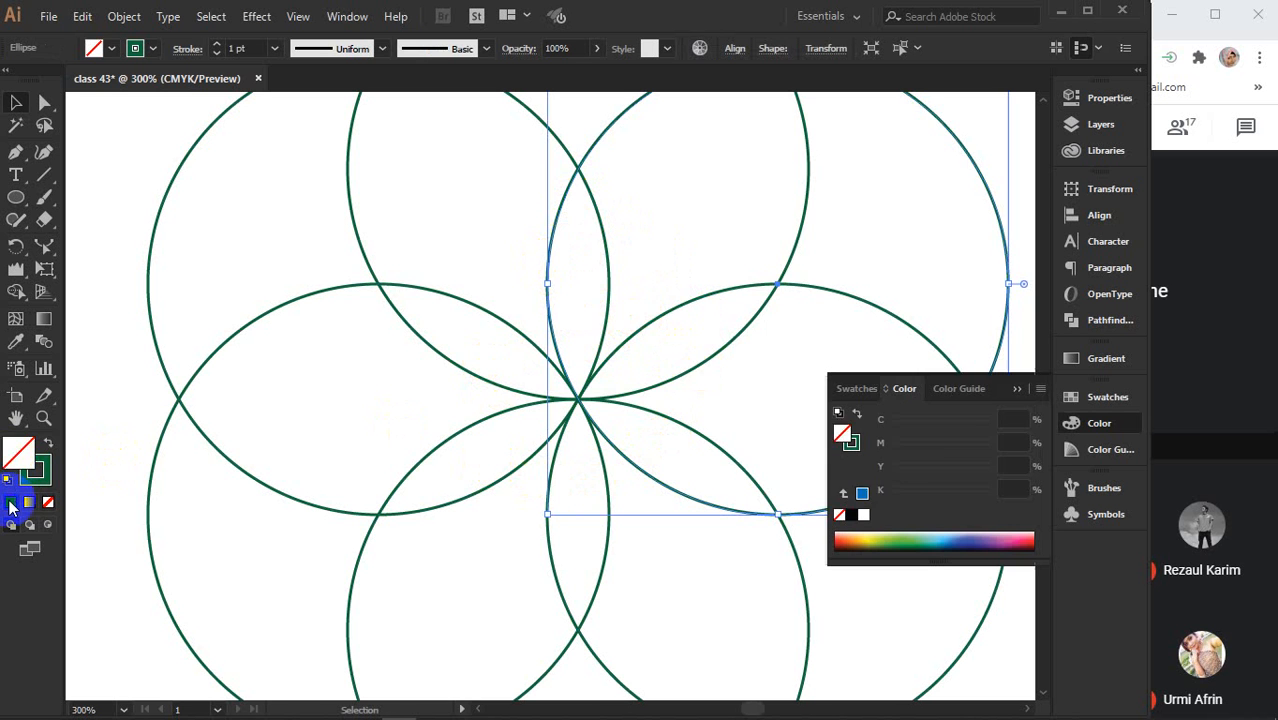
{"action": "left_click", "coordinate": [1019, 390]}
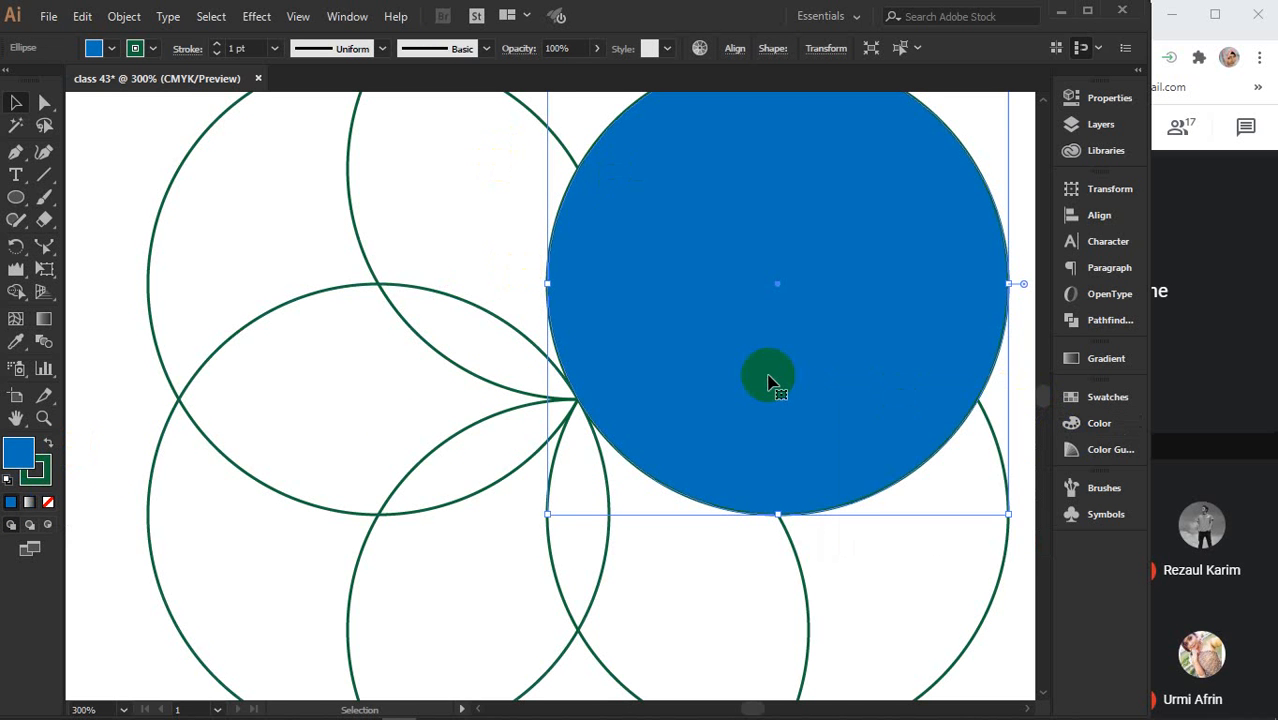
{"action": "left_click", "coordinate": [766, 372]}
{"action": "key", "text": "slash"}
Select all six circles and place a duplicate of the rosette in the empty area below and left of the artboard.
{"action": "key", "text": "ctrl+minus"}
{"action": "key", "text": "ctrl+minus"}
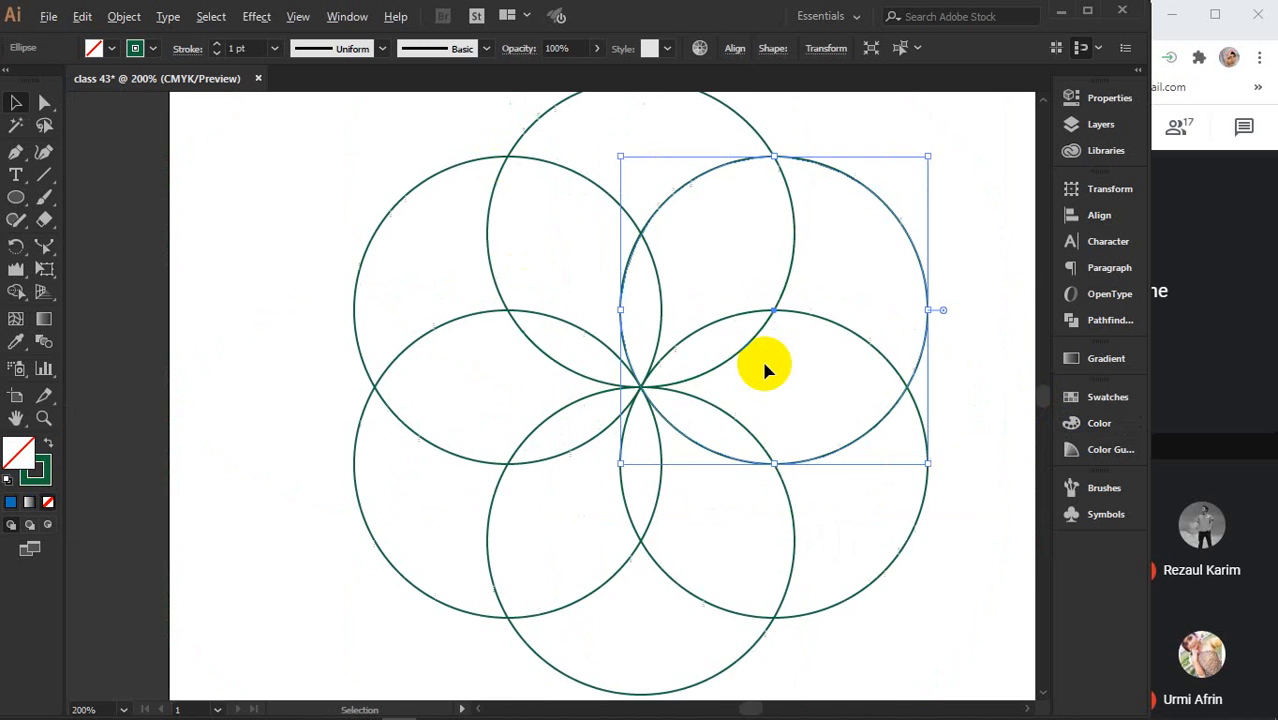
{"action": "left_click_drag", "start_coordinate": [428, 181], "coordinate": [962, 598]}
{"action": "key", "text": "ctrl+minus"}
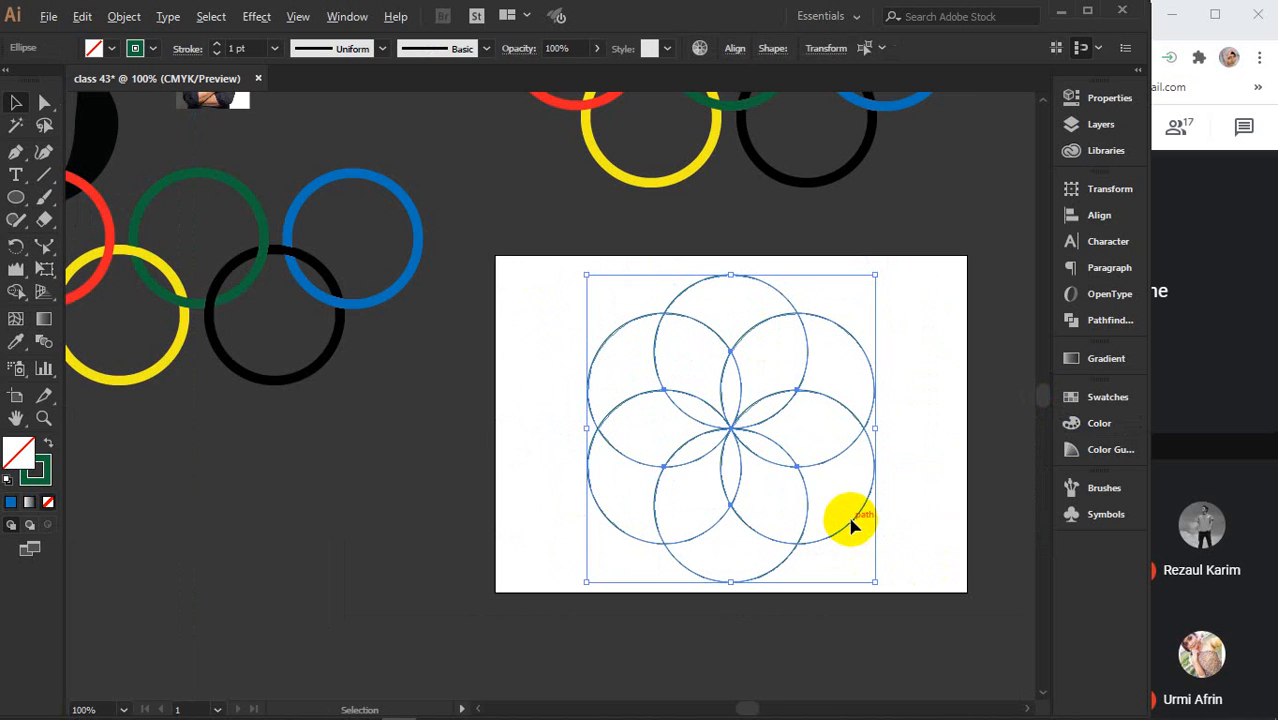
{"action": "left_click_drag", "start_coordinate": [787, 458], "coordinate": [332, 665]}
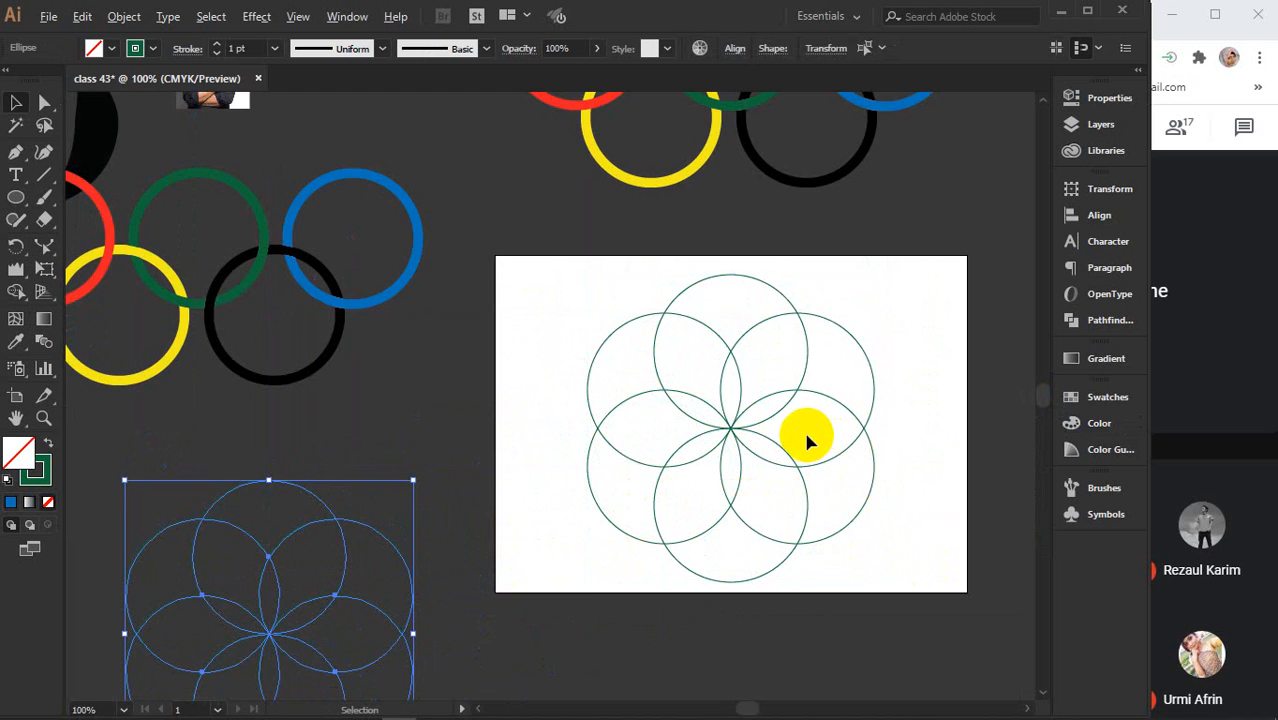
Select the six circles on the artboard and split them at their overlaps with the Pathfinder Divide operation.
{"action": "scroll", "coordinate": [803, 428], "scroll_direction": "up", "scroll_amount": 1}
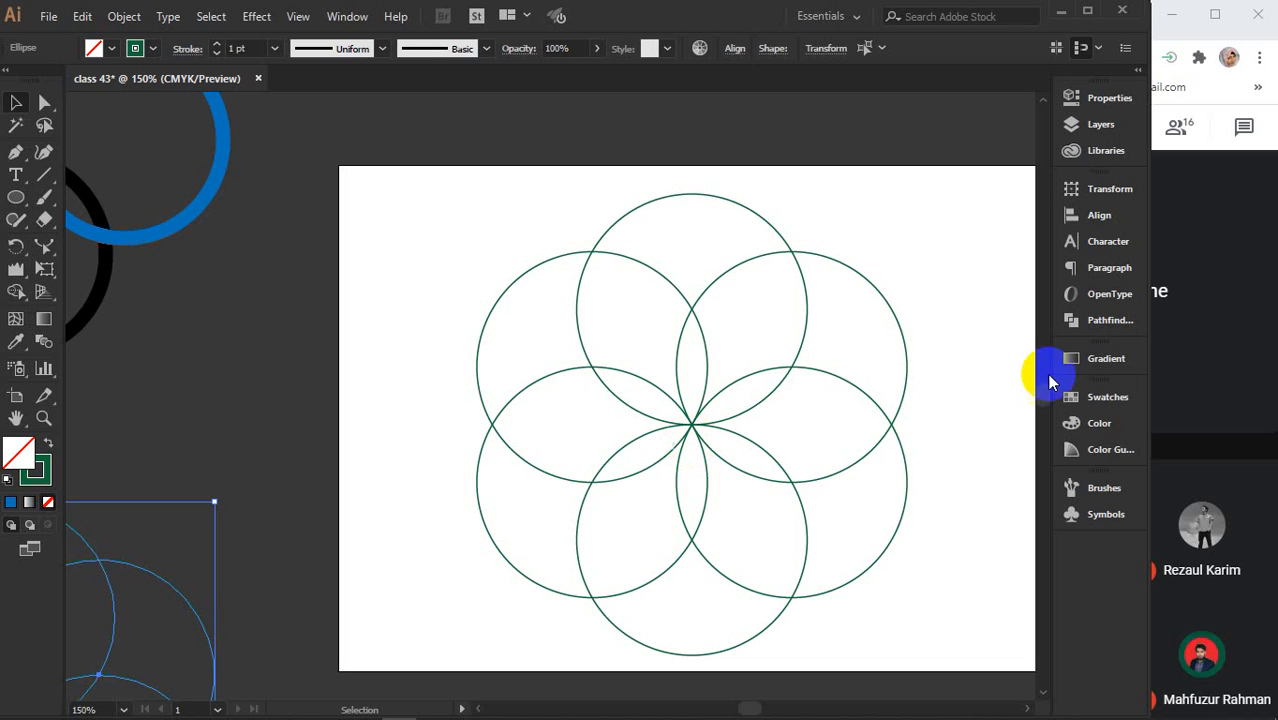
{"action": "left_click", "coordinate": [1100, 320]}
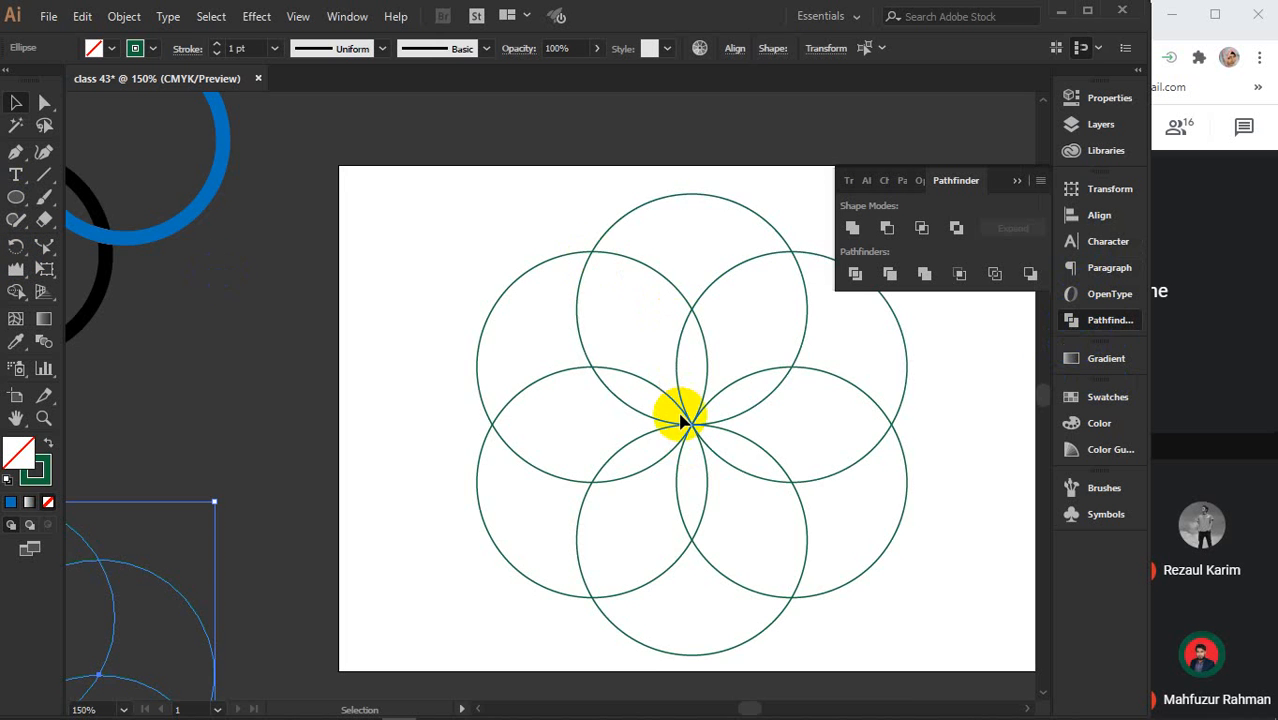
{"action": "left_click_drag", "start_coordinate": [776, 428], "coordinate": [629, 418]}
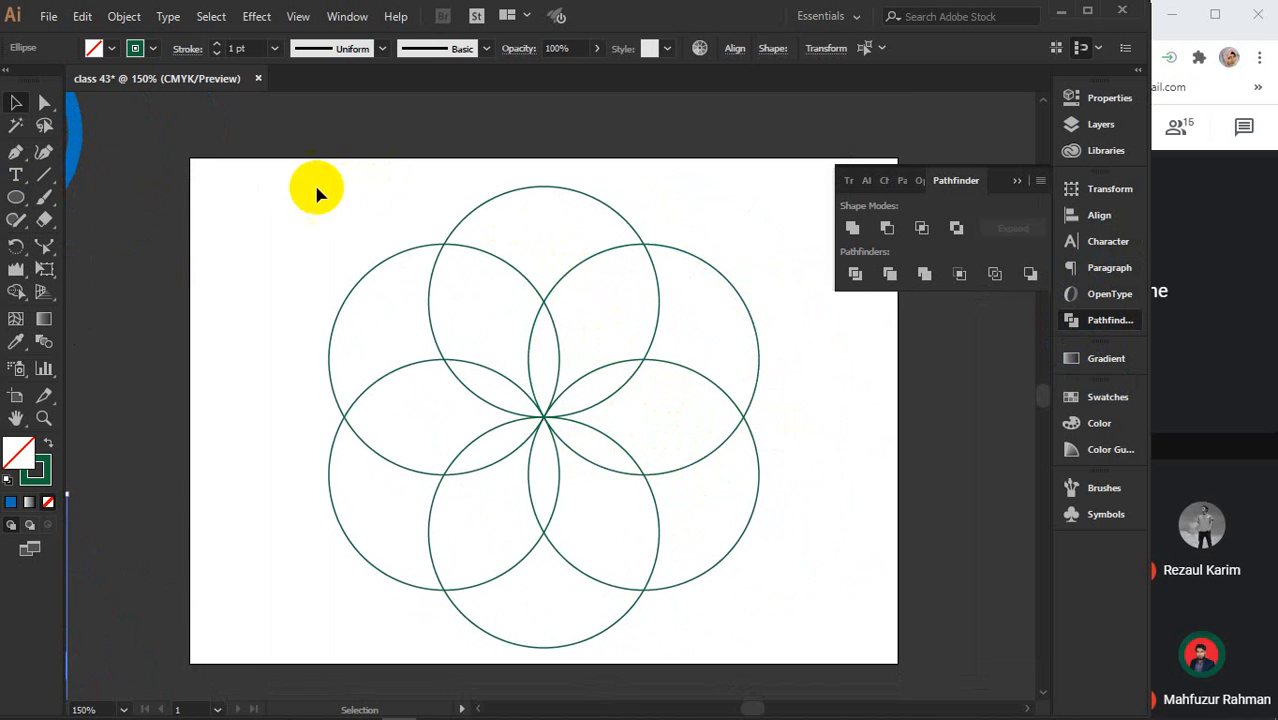
{"action": "left_click_drag", "start_coordinate": [316, 190], "coordinate": [764, 603]}
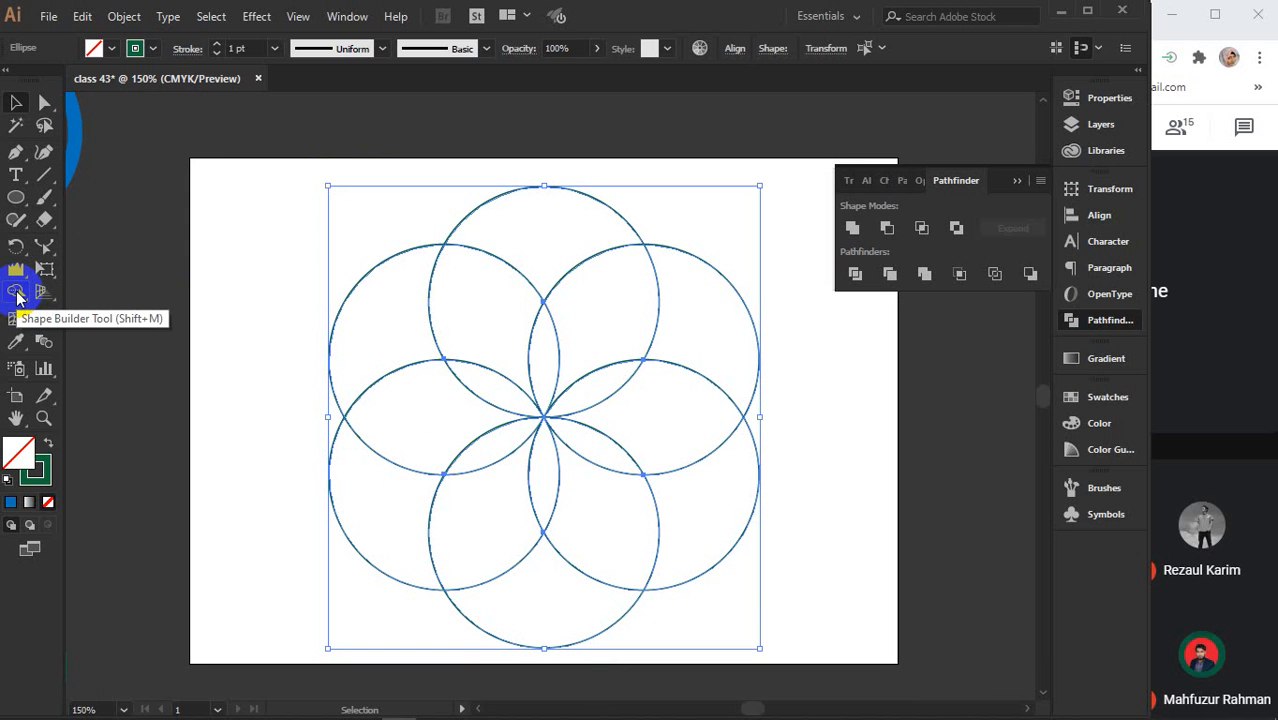
{"action": "left_click", "coordinate": [855, 274]}
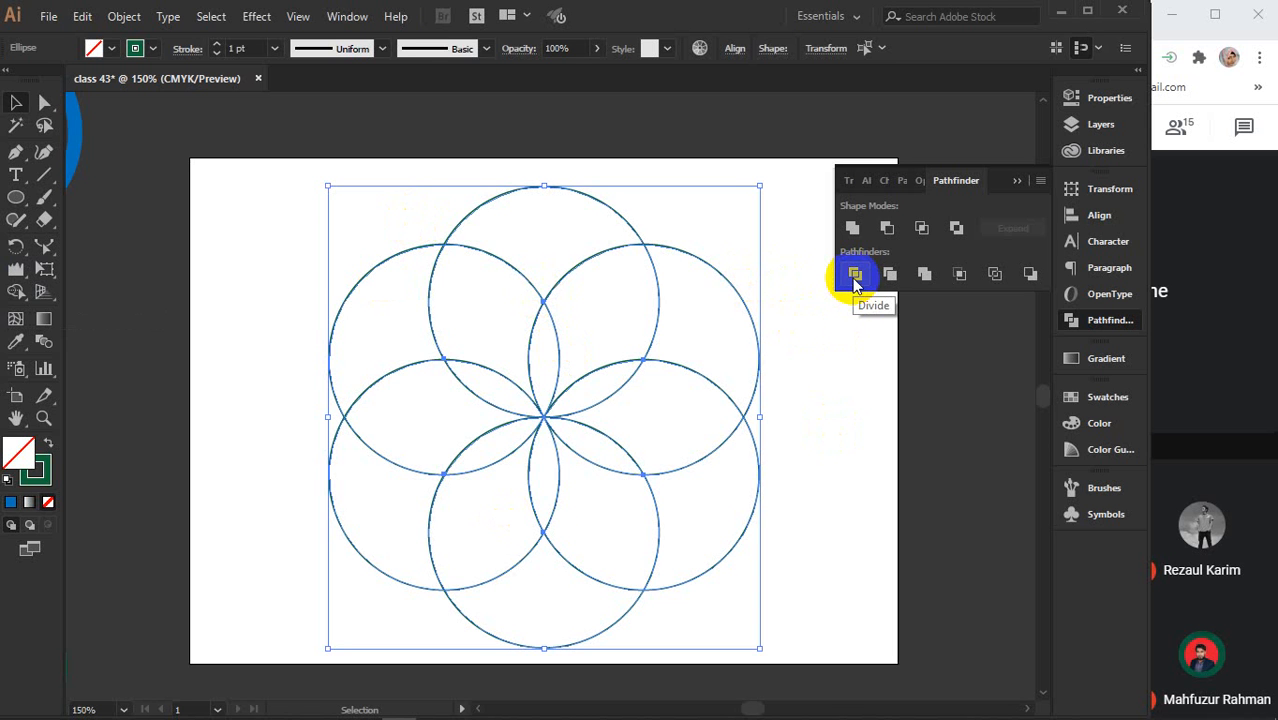
{"action": "left_click", "coordinate": [855, 276]}
{"action": "left_click", "coordinate": [810, 355]}
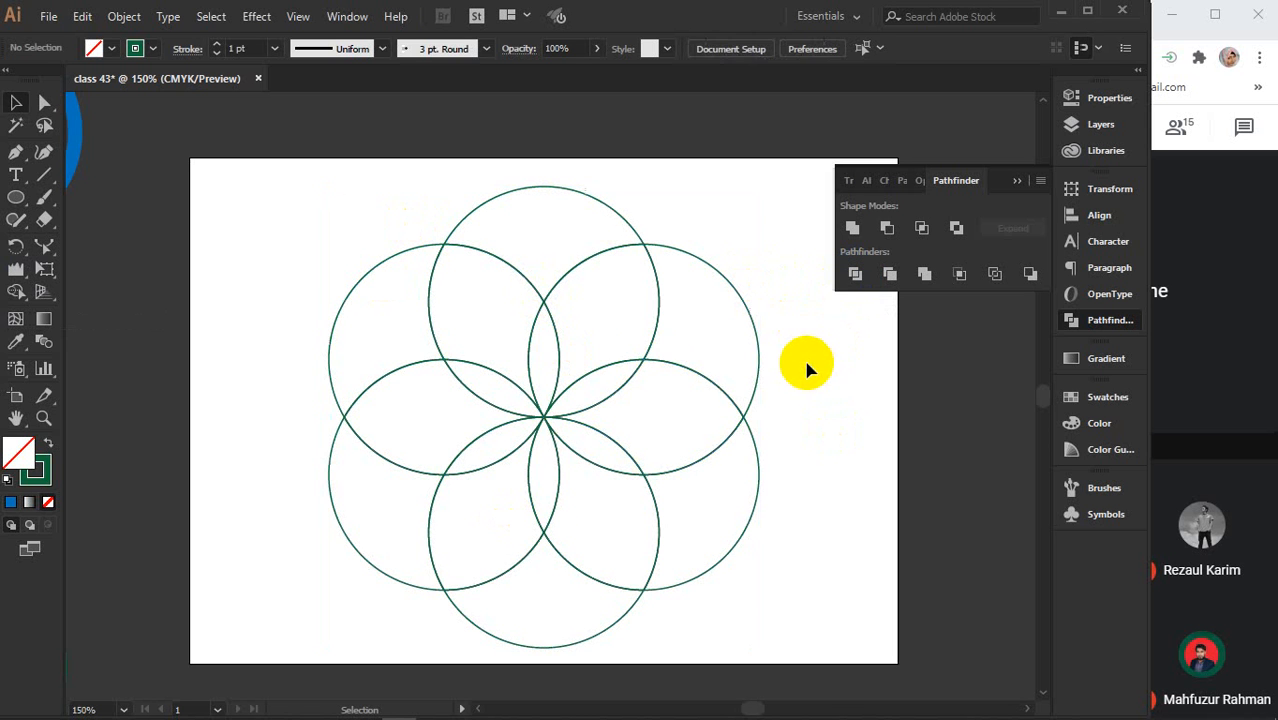
Ungroup the divided rosette and clear the selection.
{"action": "left_click", "coordinate": [643, 368]}
{"action": "right_click", "coordinate": [643, 368]}
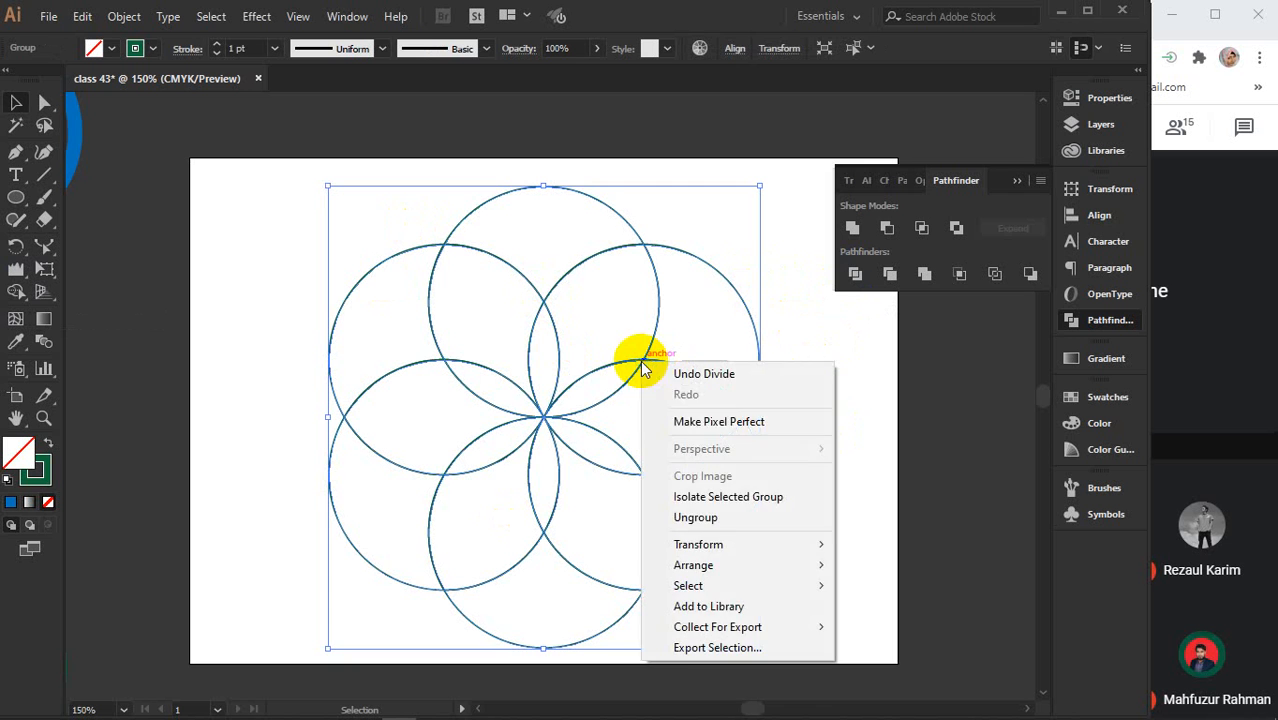
{"action": "left_click", "coordinate": [705, 518]}
{"action": "left_click", "coordinate": [893, 425]}
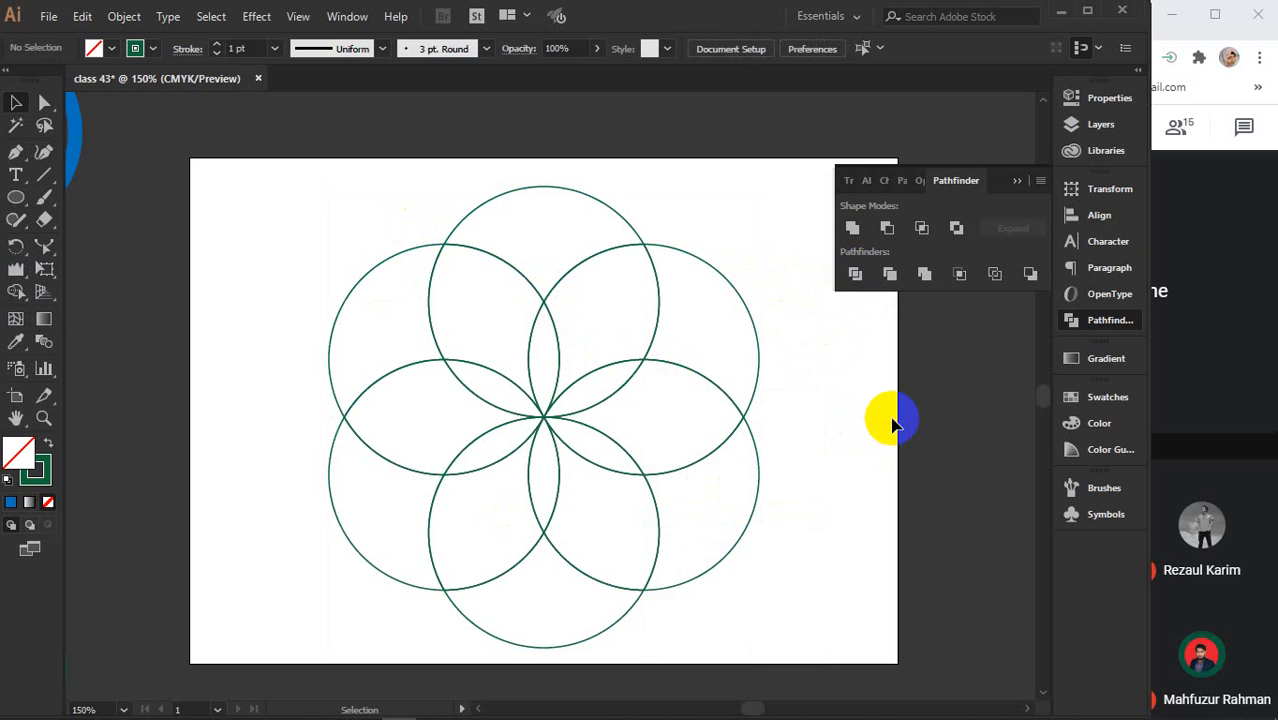
Pull two narrow inner petals out of place to check that they are separate pieces, and undo both moves.
{"action": "left_click", "coordinate": [530, 362]}
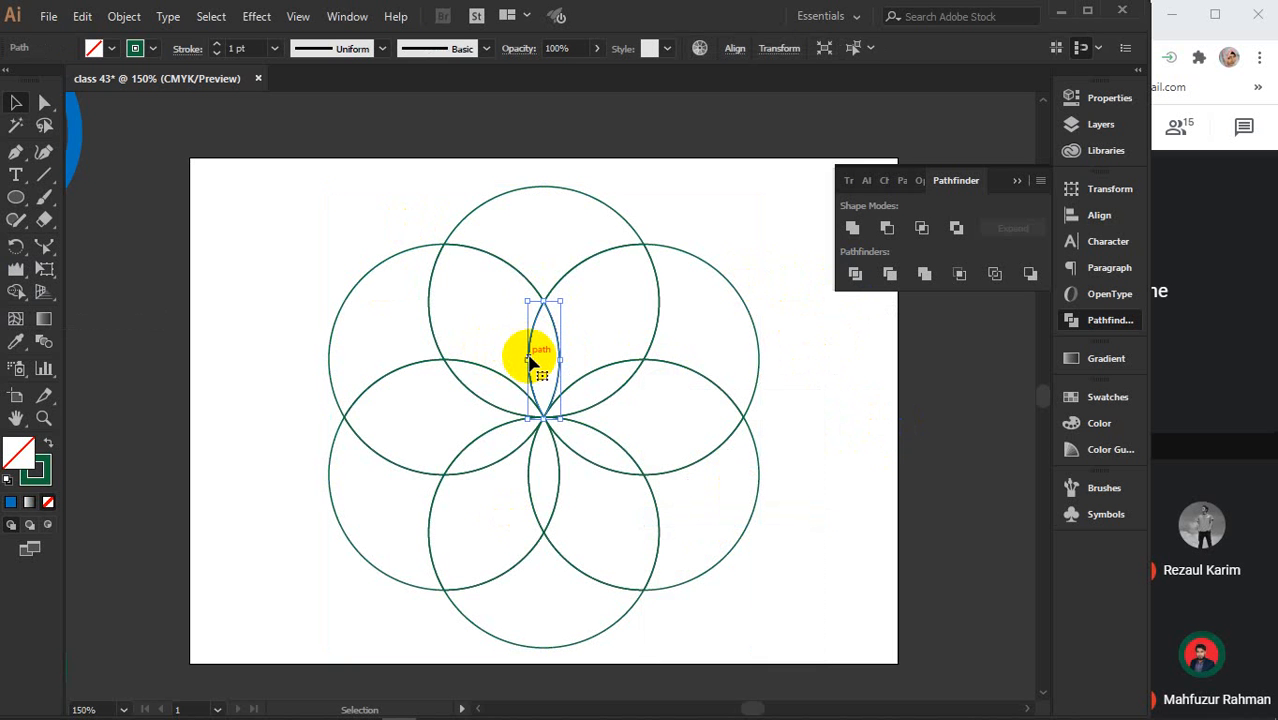
{"action": "left_click_drag", "start_coordinate": [532, 360], "coordinate": [622, 332]}
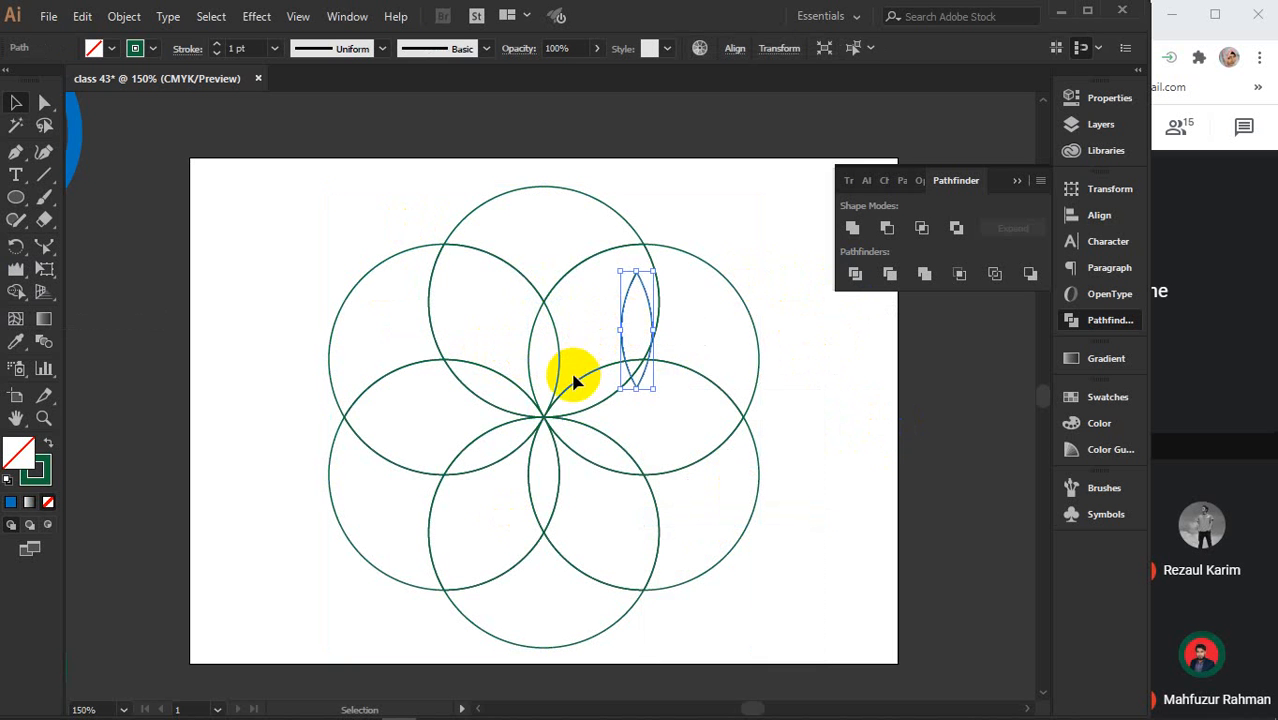
{"action": "left_click_drag", "start_coordinate": [572, 380], "coordinate": [549, 318]}
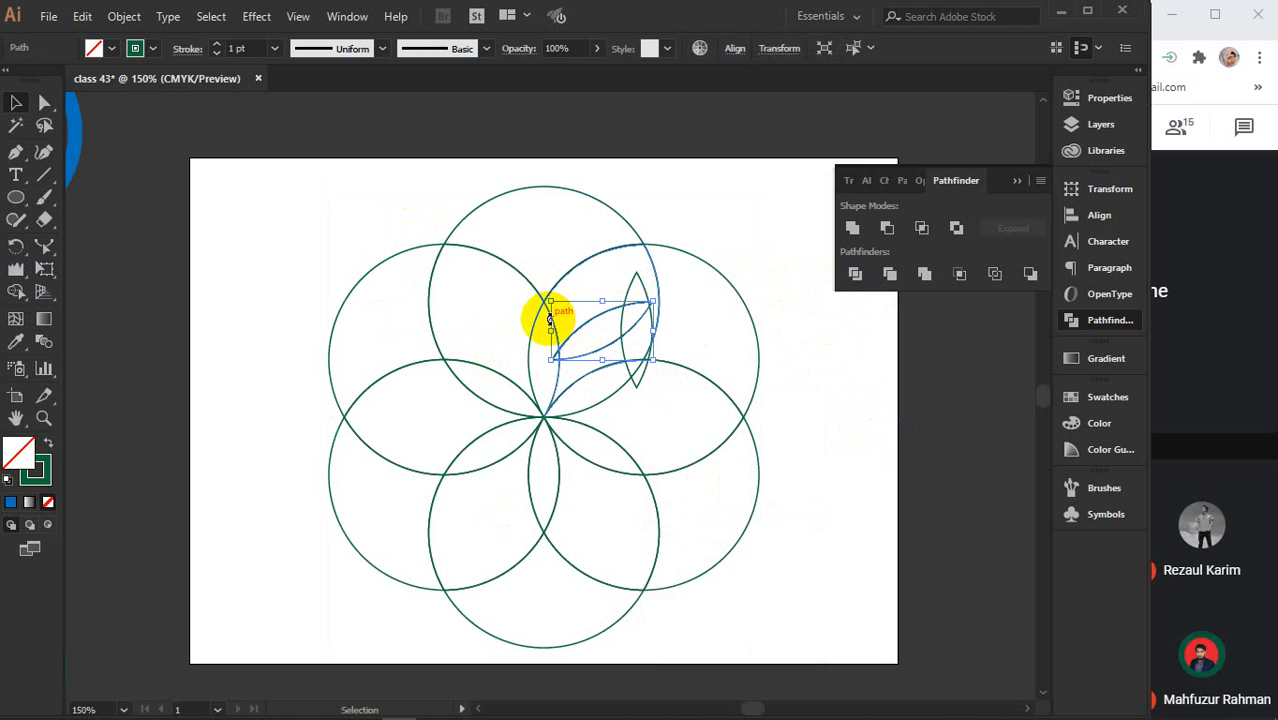
{"action": "key", "text": "ctrl+z"}
{"action": "key", "text": "ctrl+z"}
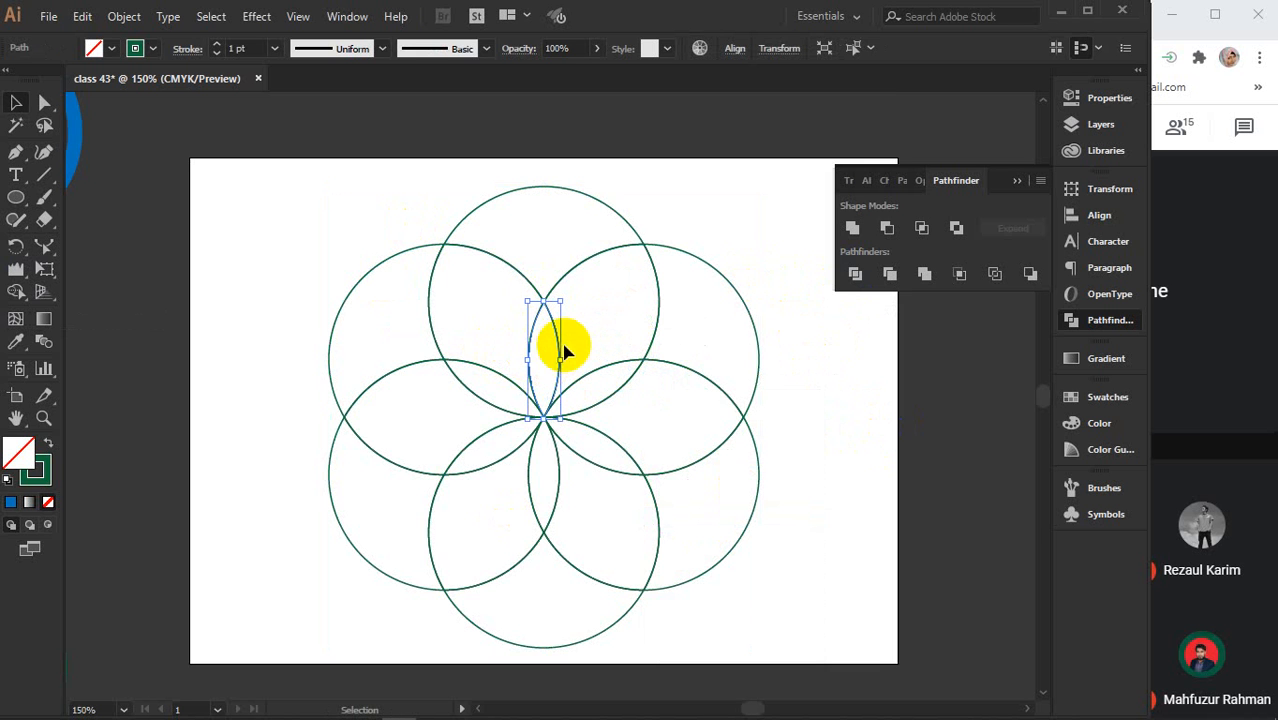
Select all six narrow inner petals around the centre and fill them with the dark magenta swatch.
{"action": "left_click", "coordinate": [600, 382], "text": "shift"}
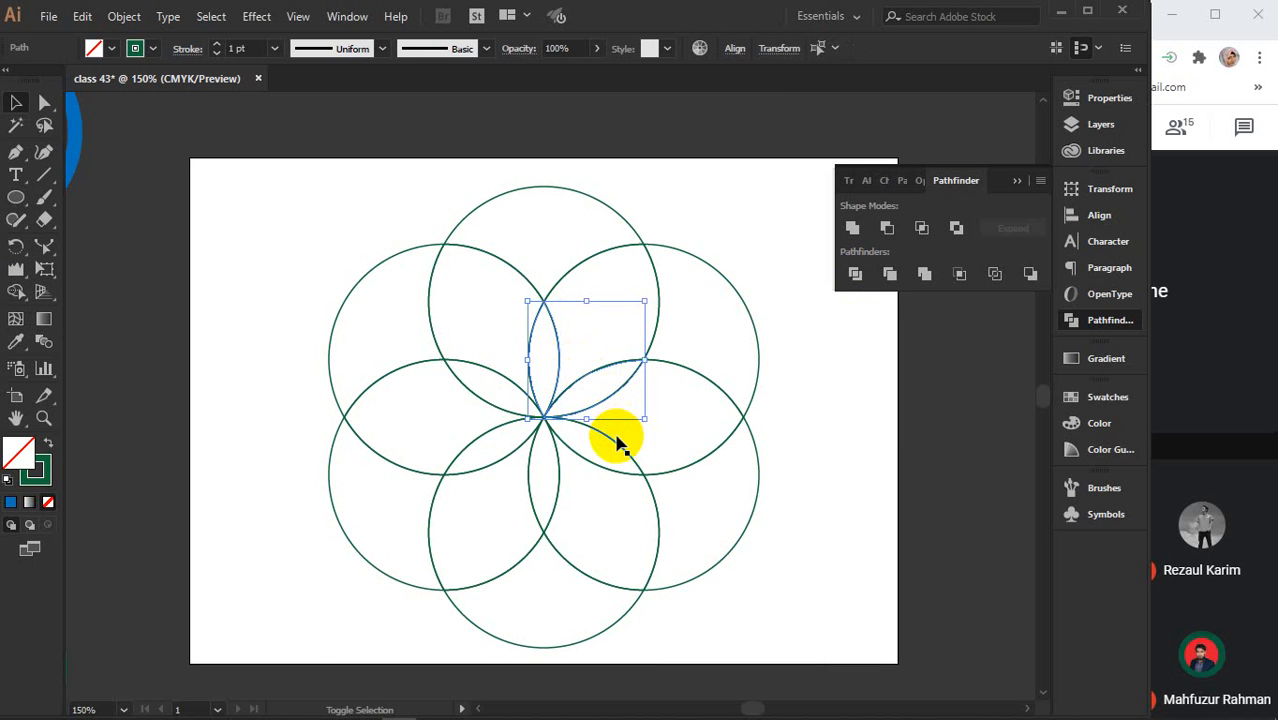
{"action": "left_click", "coordinate": [559, 491], "text": "shift"}
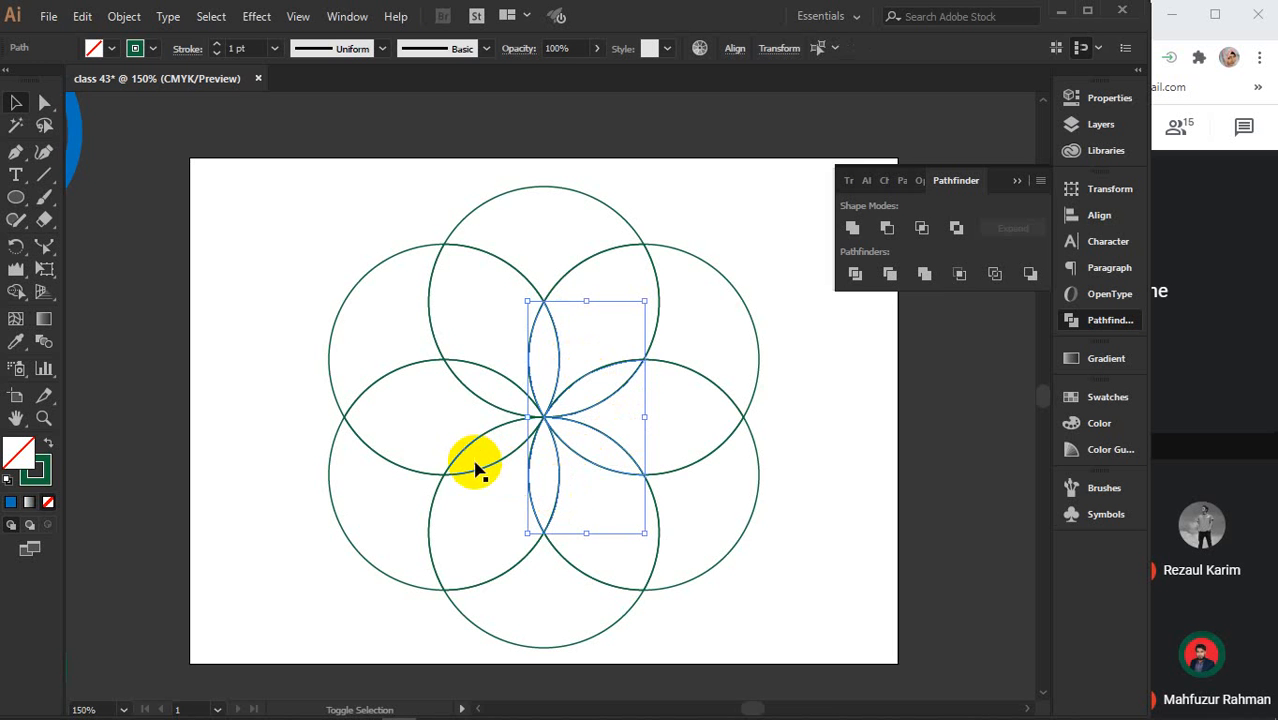
{"action": "left_click", "coordinate": [479, 417], "text": "shift"}
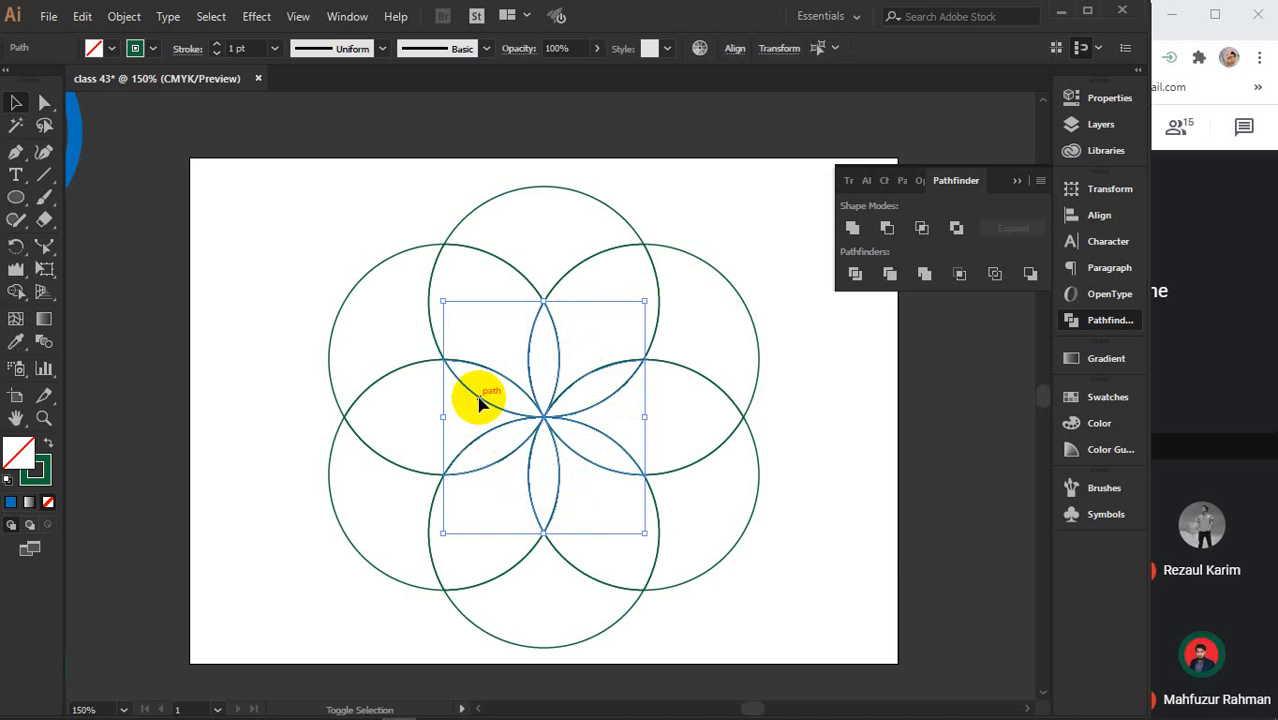
{"action": "left_click", "coordinate": [1072, 397]}
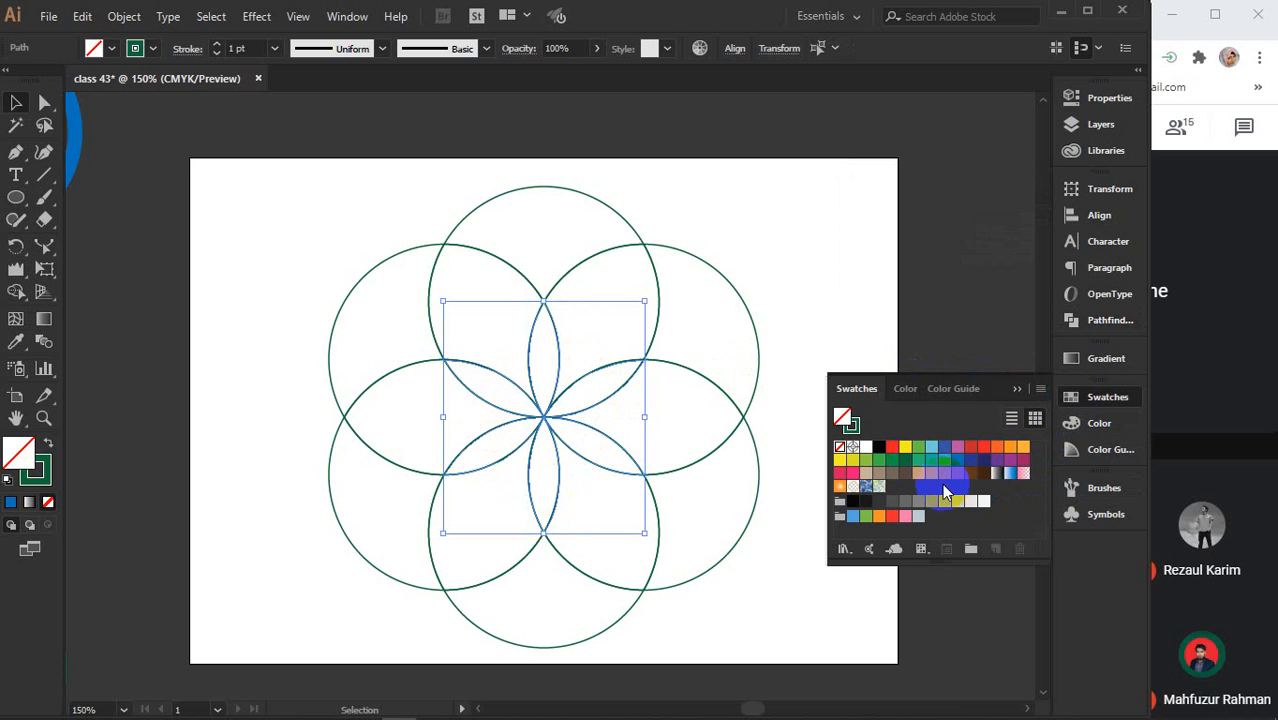
{"action": "left_click", "coordinate": [1012, 462]}
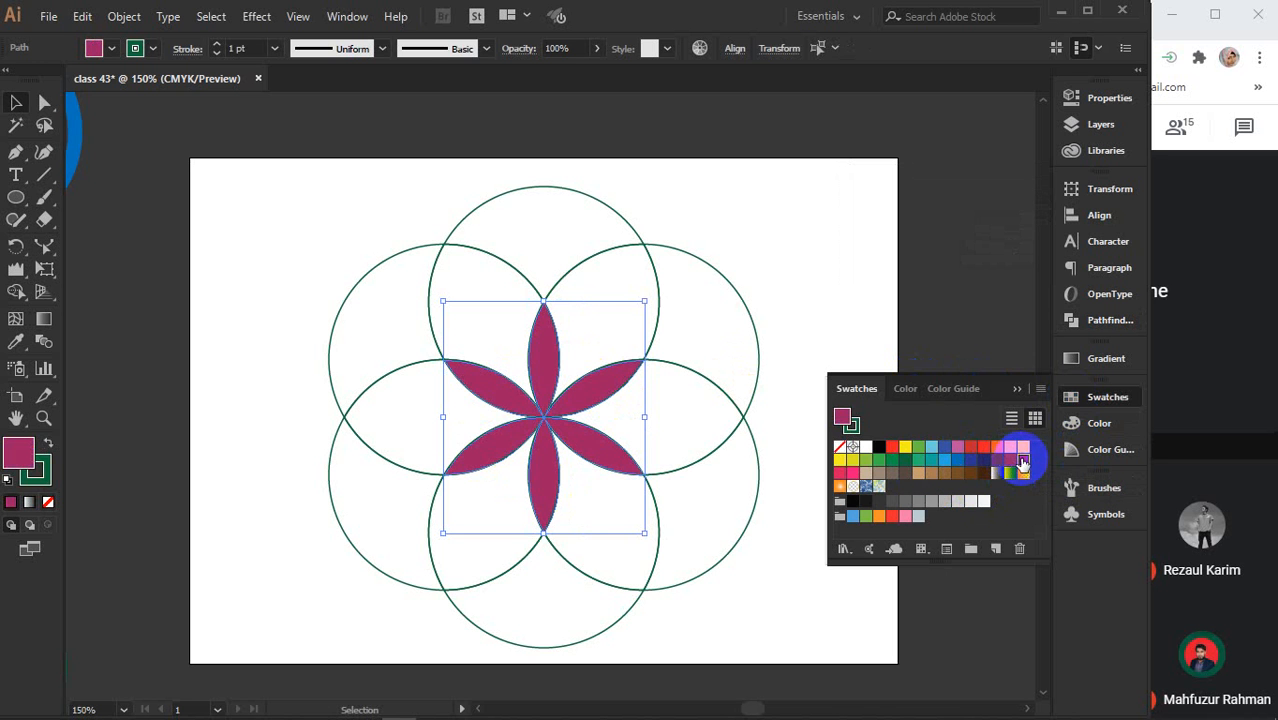
Select the six large petals between the magenta ones and fill them with the orange swatch.
{"action": "left_click", "coordinate": [566, 278]}
{"action": "left_click", "coordinate": [708, 384], "text": "shift"}
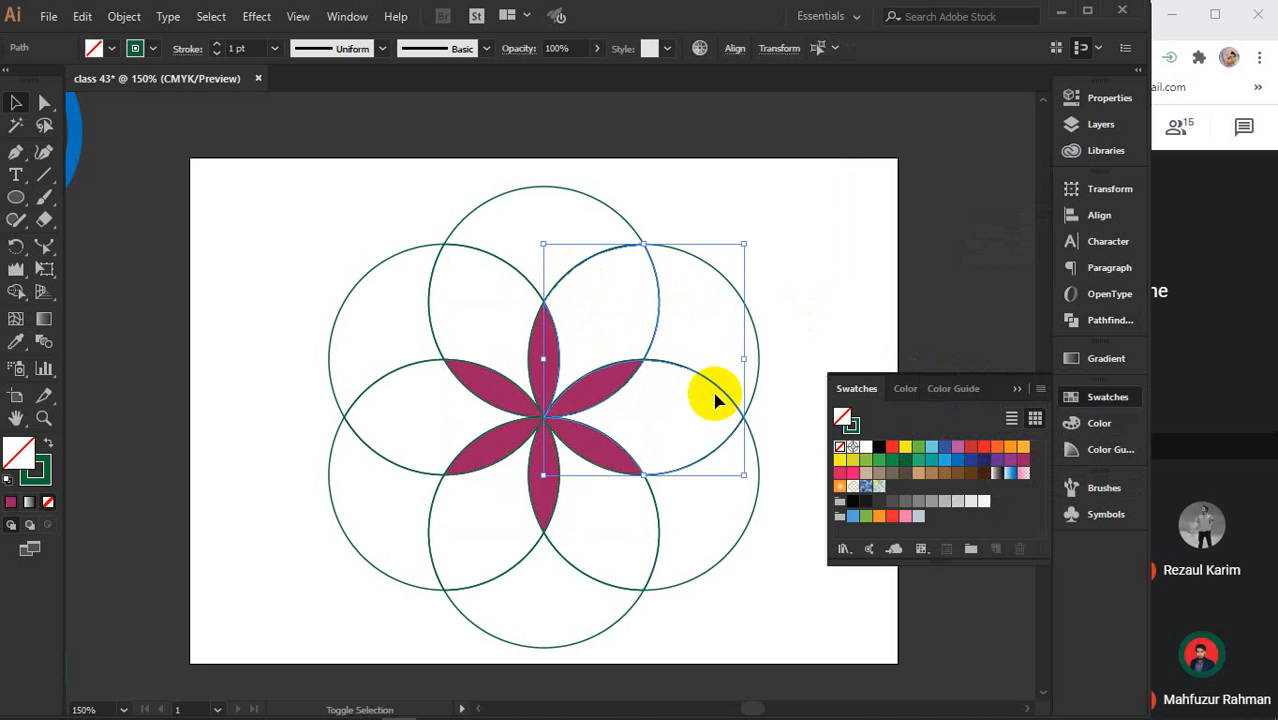
{"action": "left_click", "coordinate": [656, 523], "text": "shift"}
{"action": "left_click", "coordinate": [497, 573], "text": "shift"}
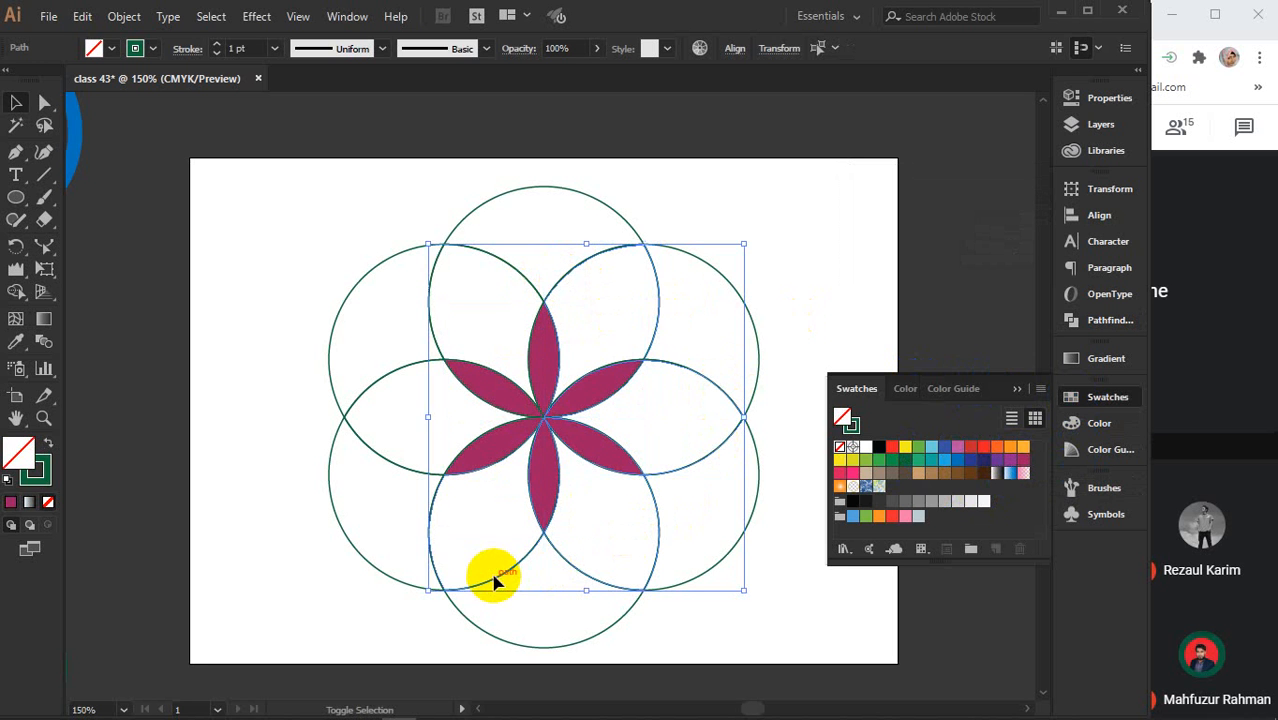
{"action": "left_click", "coordinate": [381, 381], "text": "shift"}
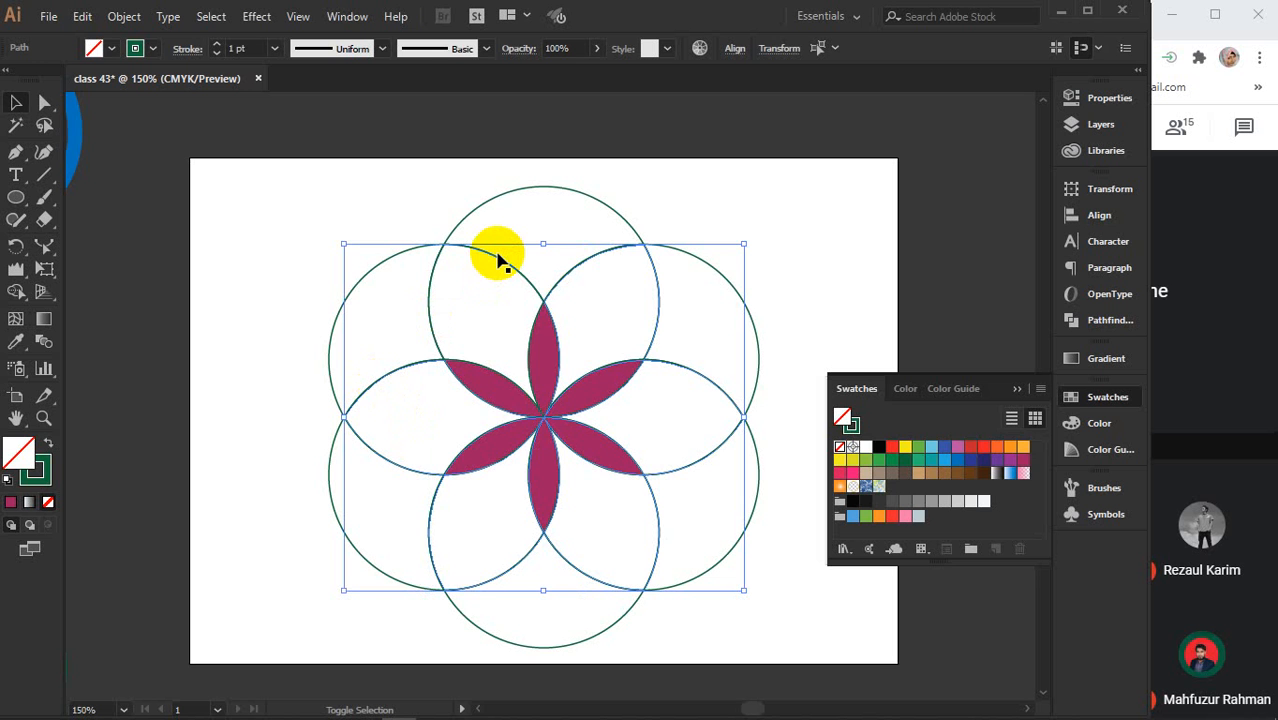
{"action": "left_click", "coordinate": [1010, 448]}
{"action": "left_click", "coordinate": [758, 203]}
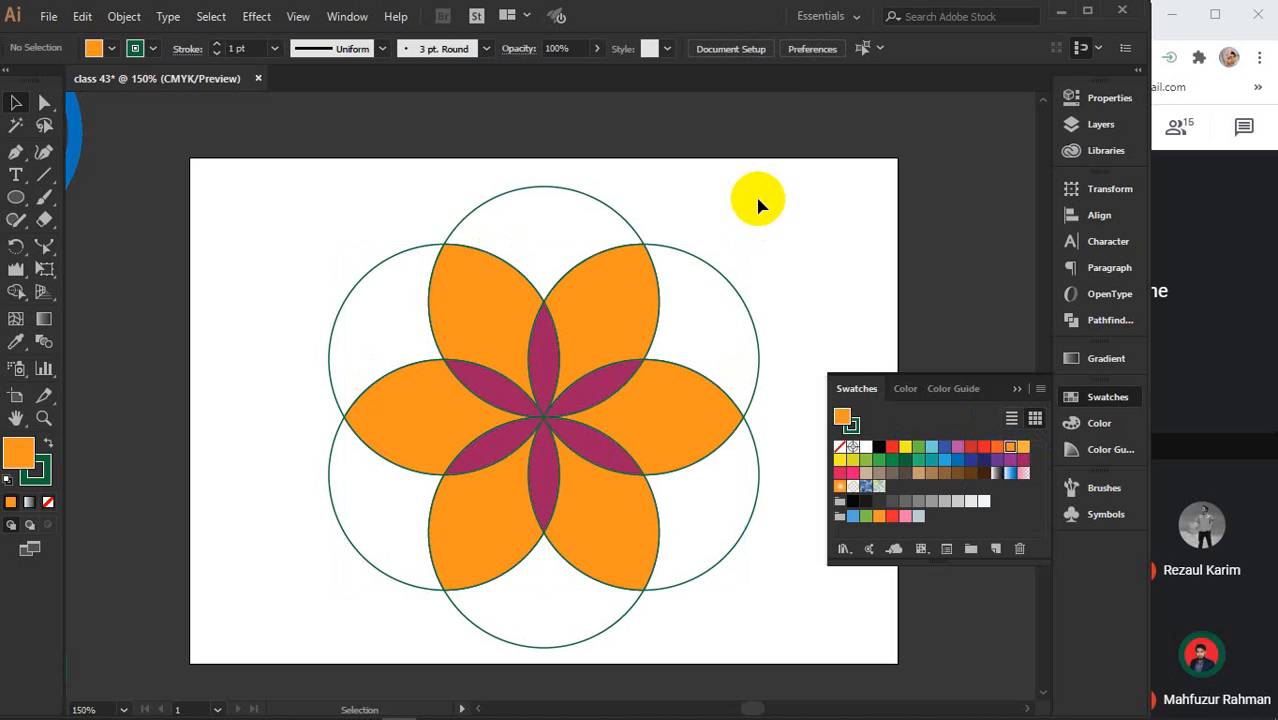
Try deleting the top and upper-right outer pieces of the rosette, and undo both deletions.
{"action": "left_click", "coordinate": [612, 210]}
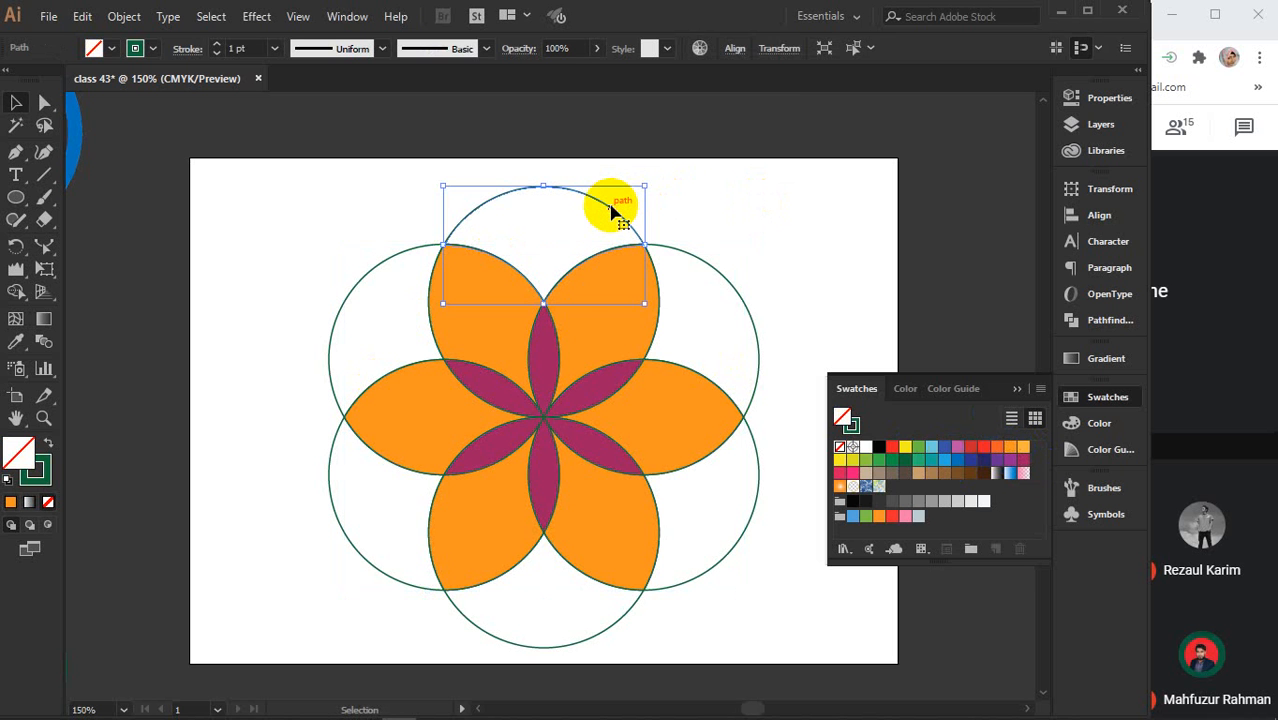
{"action": "key", "text": "Delete"}
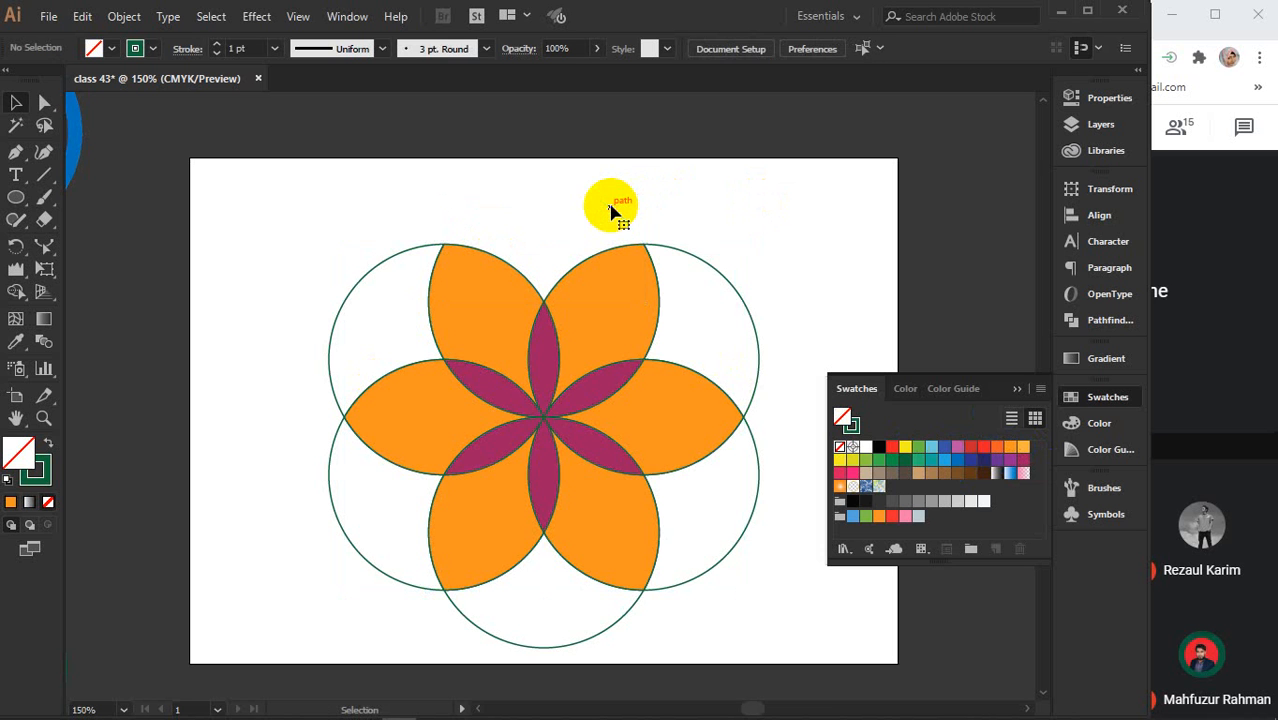
{"action": "left_click", "coordinate": [696, 262]}
{"action": "key", "text": "Delete"}
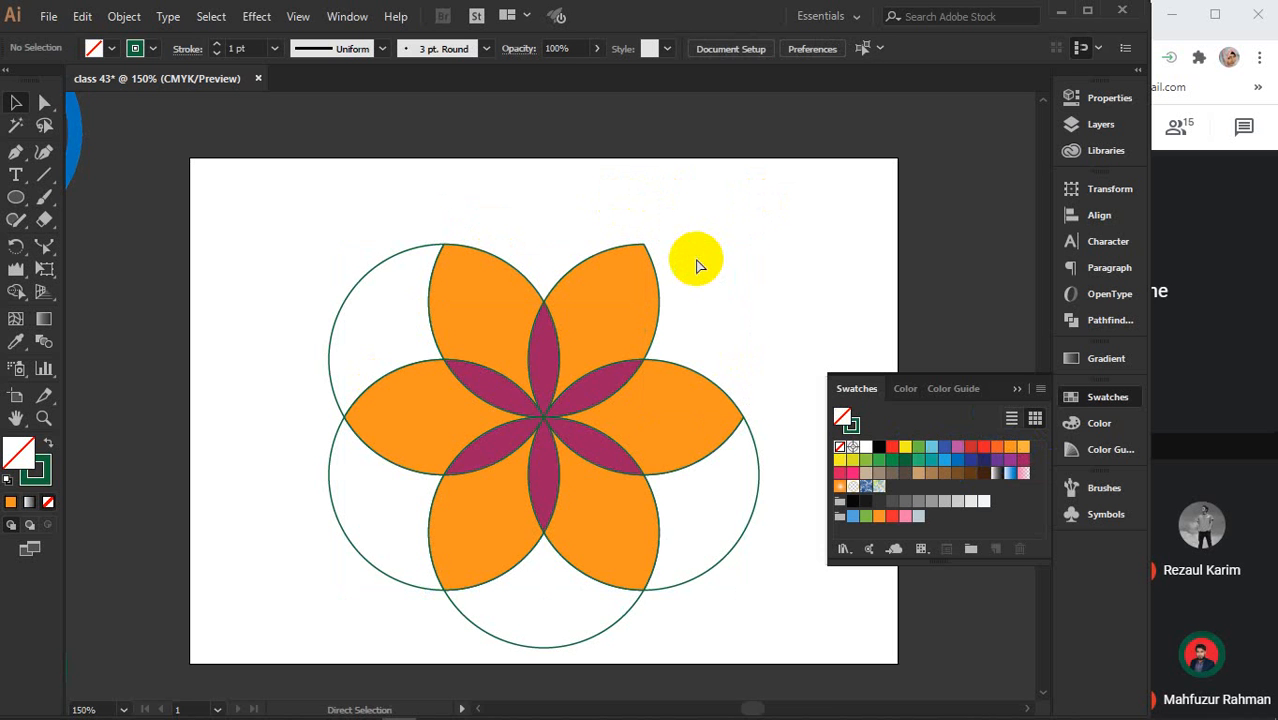
{"action": "key", "text": "ctrl+z"}
{"action": "key", "text": "ctrl+z"}
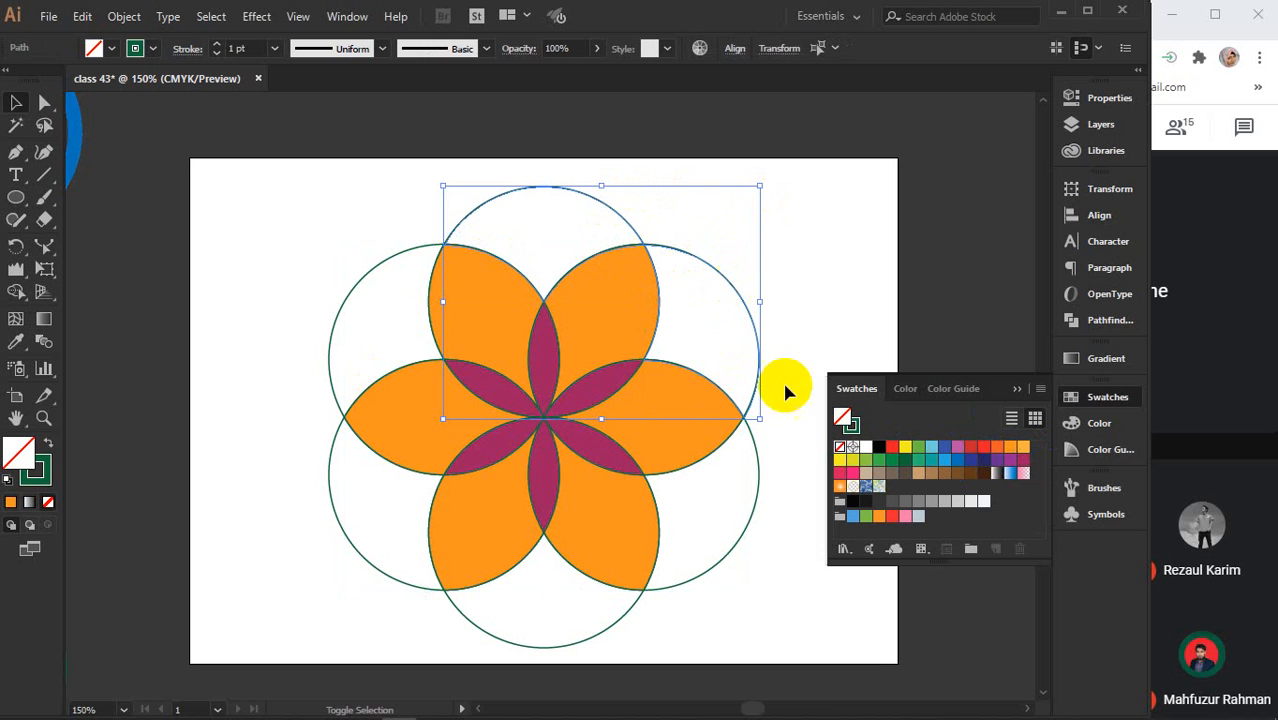
Select all six outer pieces around the orange petals and fill them with the green swatch.
{"action": "left_click", "coordinate": [756, 495], "text": "shift"}
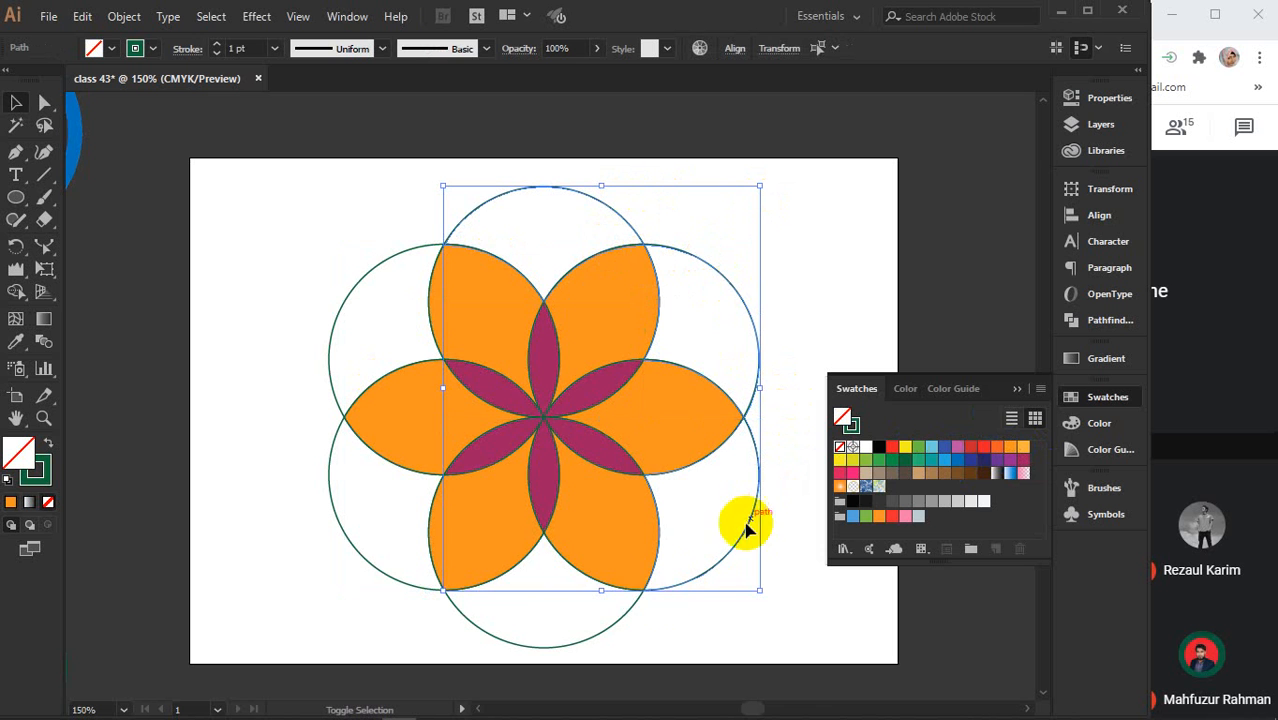
{"action": "left_click", "coordinate": [608, 622], "text": "shift"}
{"action": "left_click", "coordinate": [376, 568], "text": "shift"}
{"action": "left_click", "coordinate": [334, 344], "text": "shift"}
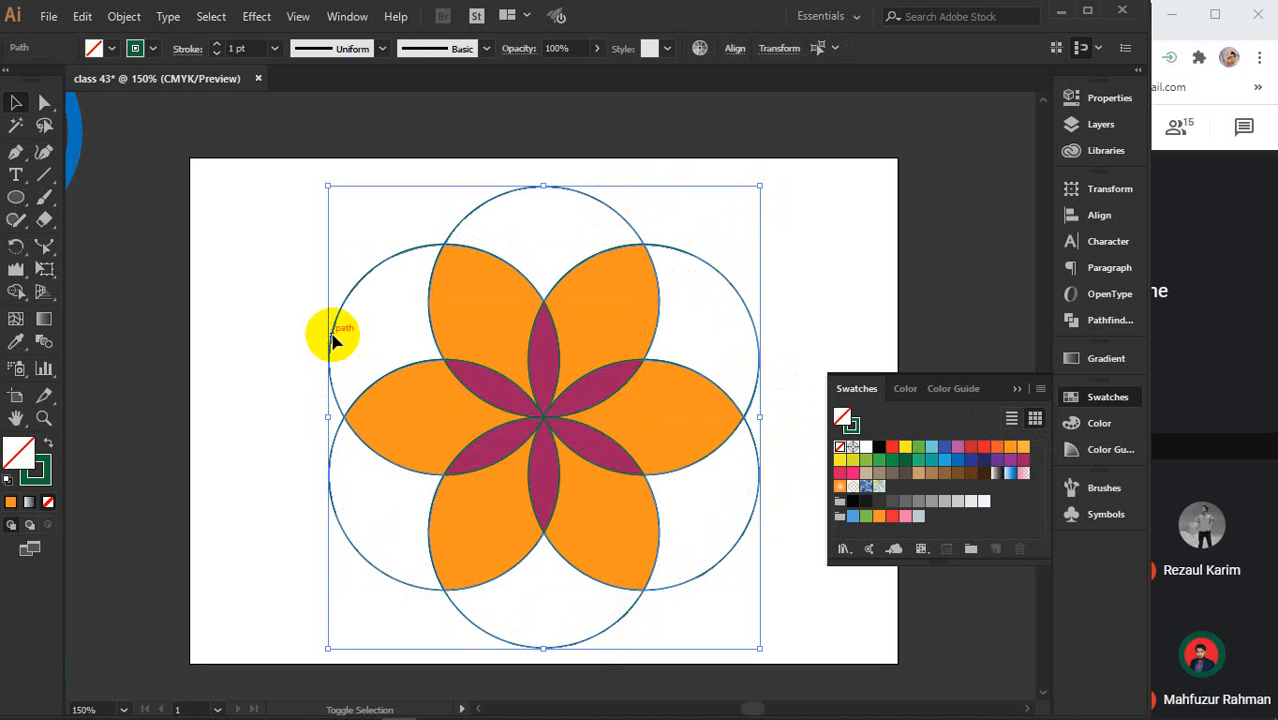
{"action": "left_click", "coordinate": [920, 450]}
{"action": "left_click", "coordinate": [884, 275]}
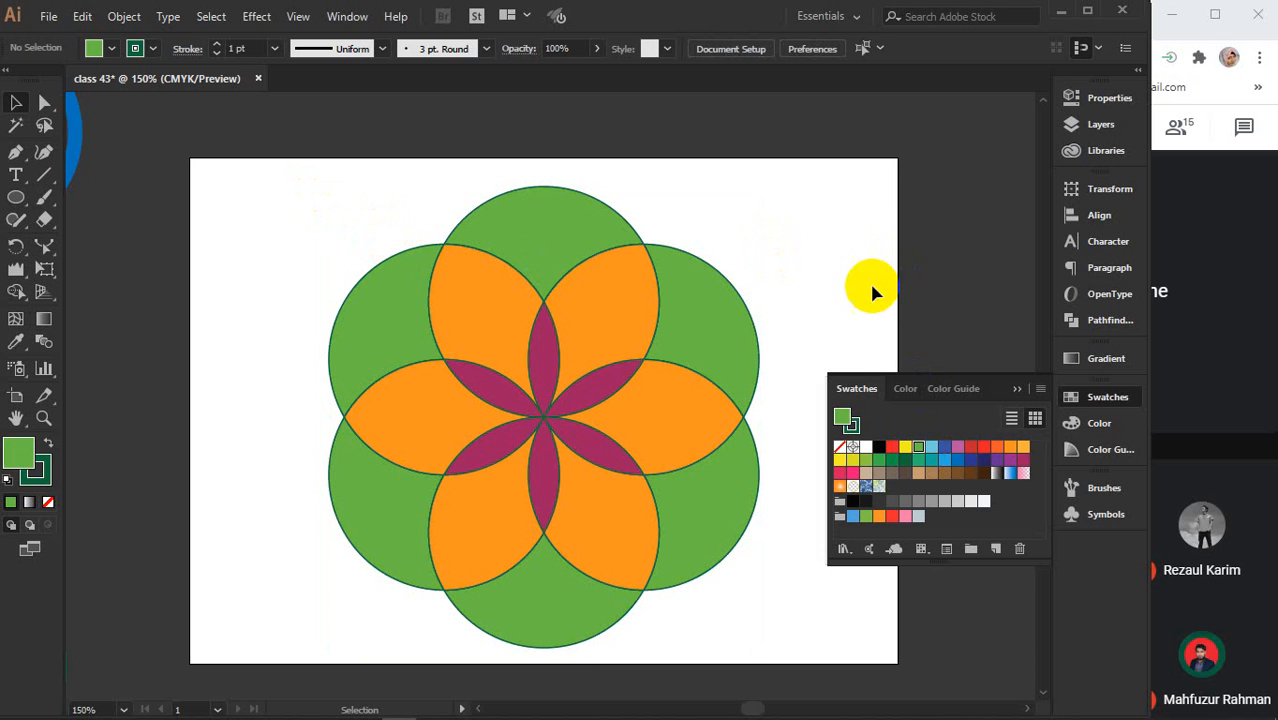
{"action": "left_click", "coordinate": [1015, 389]}
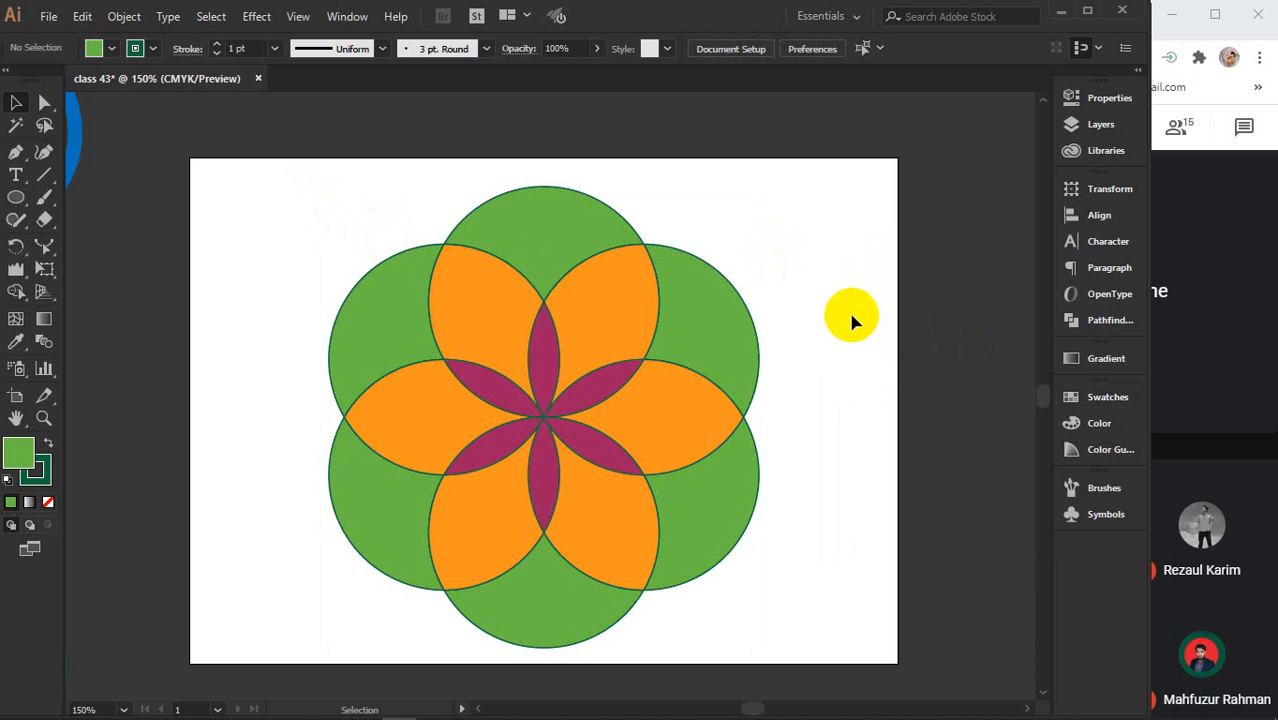
Select every piece of the coloured rosette and delete it from the artboard.
{"action": "key", "text": "space"}
{"action": "left_click_drag", "start_coordinate": [843, 455], "coordinate": [837, 419]}
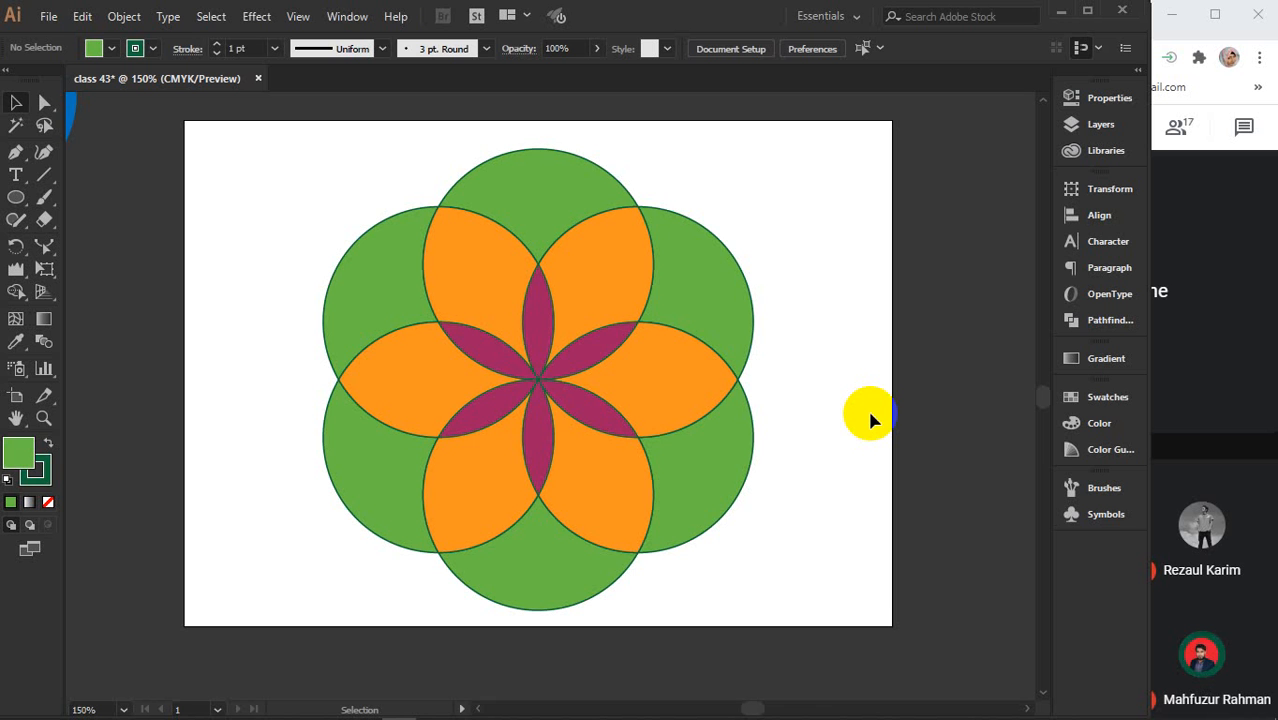
{"action": "left_click", "coordinate": [399, 402]}
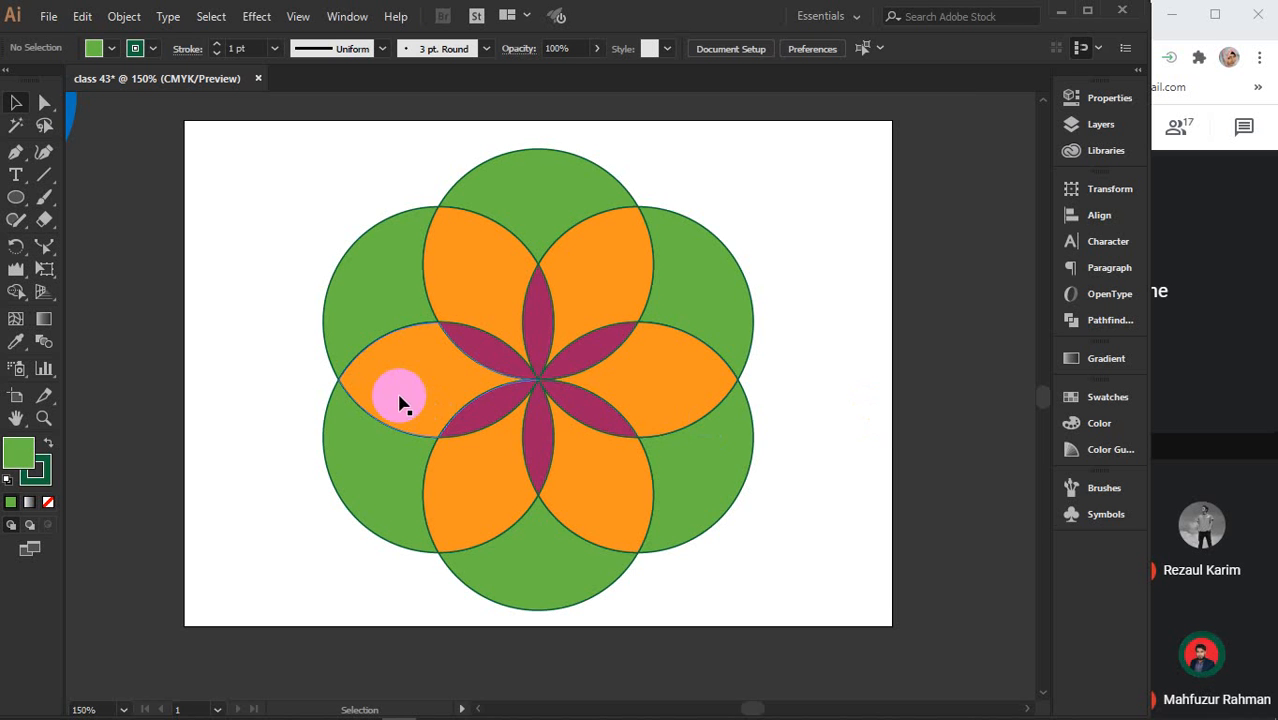
{"action": "left_click_drag", "start_coordinate": [317, 195], "coordinate": [783, 555]}
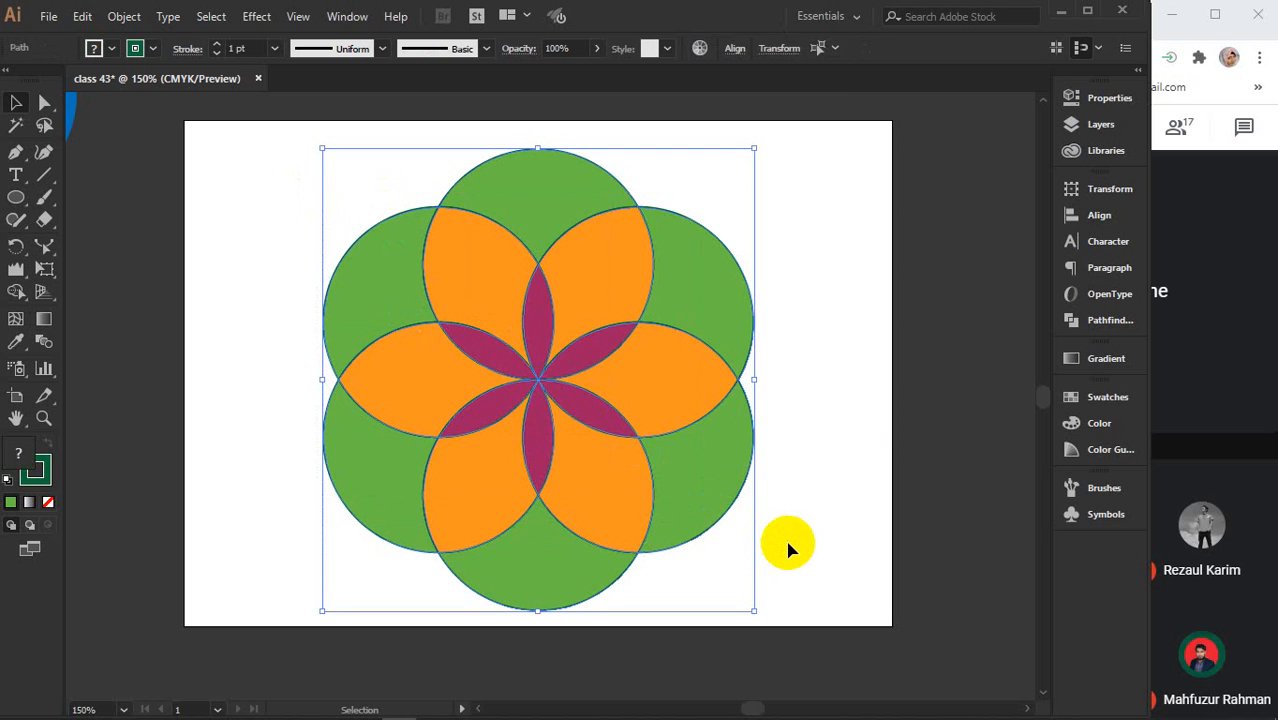
{"action": "key", "text": "Delete"}
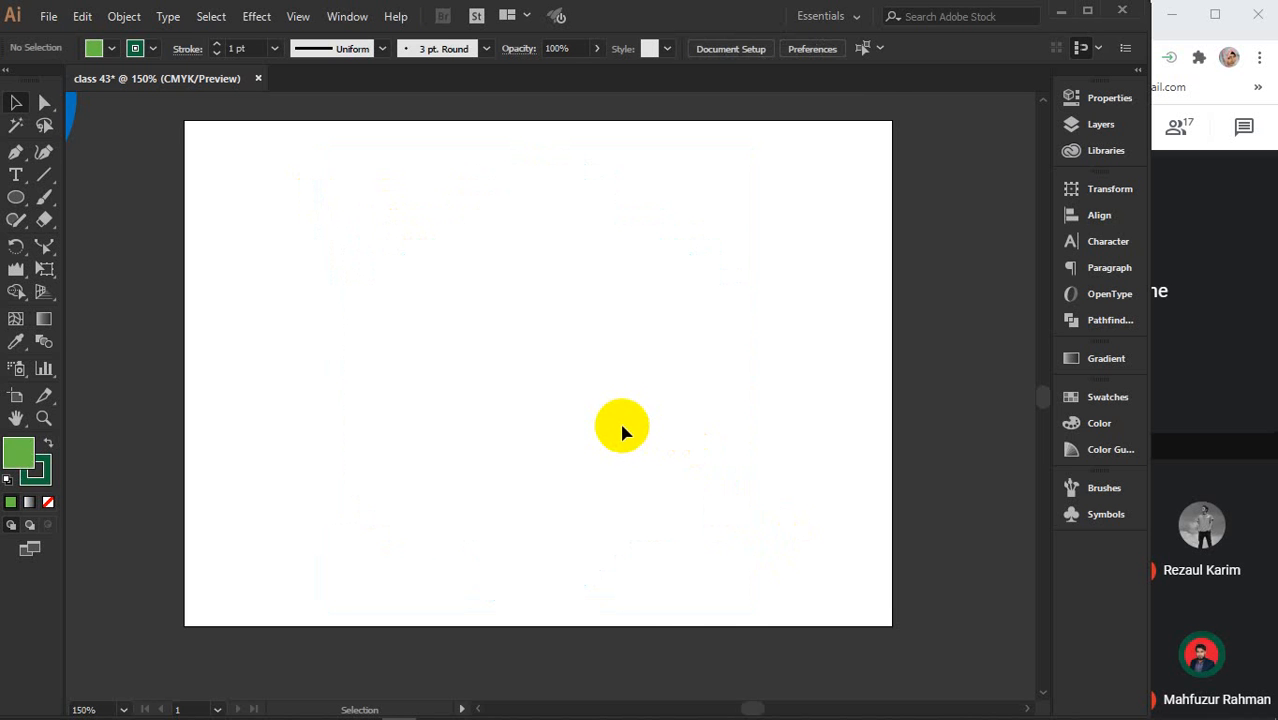
Place a copy of the unfilled six-circle rosette from beside the artboard onto the empty artboard.
{"action": "key", "text": "ctrl+1"}
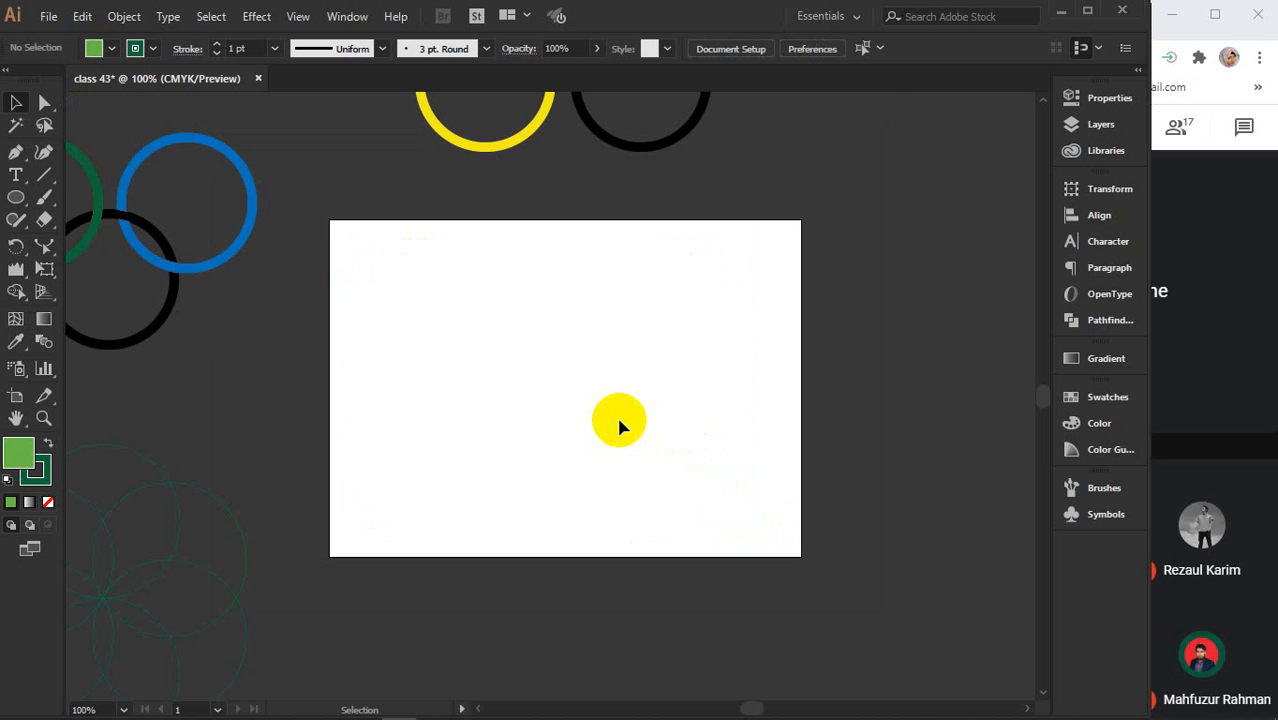
{"action": "scroll", "coordinate": [561, 436], "scroll_direction": "up", "scroll_amount": 1}
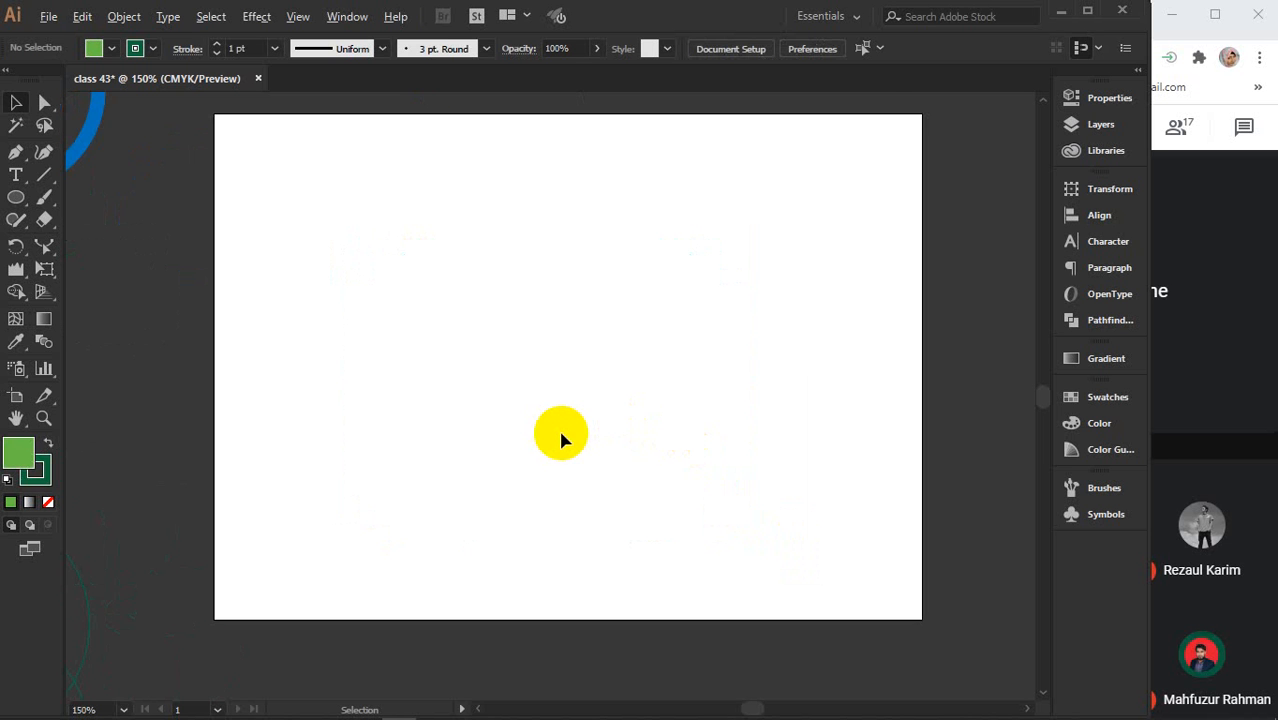
{"action": "scroll", "coordinate": [558, 427], "scroll_direction": "down", "scroll_amount": 1}
{"action": "left_click_drag", "start_coordinate": [499, 448], "coordinate": [591, 368]}
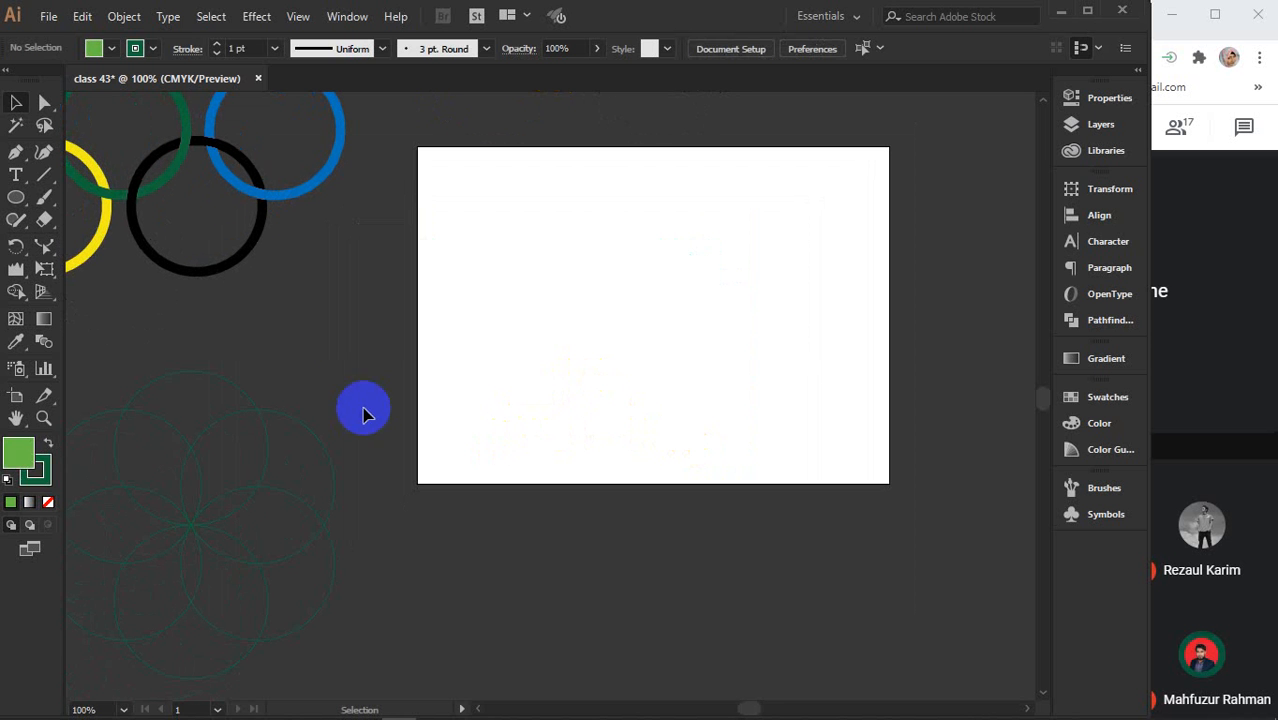
{"action": "left_click_drag", "start_coordinate": [337, 393], "coordinate": [112, 648]}
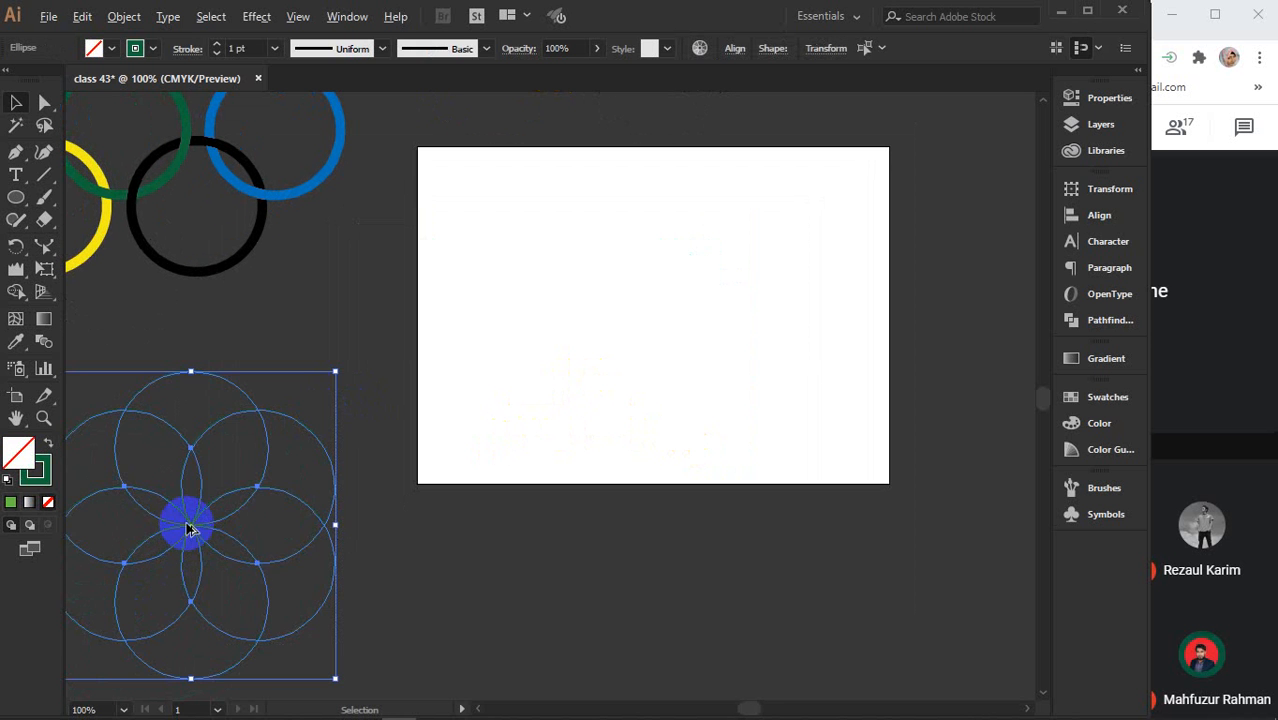
{"action": "left_click_drag", "start_coordinate": [190, 528], "coordinate": [668, 366]}
{"action": "scroll", "coordinate": [655, 308], "scroll_direction": "up", "scroll_amount": 1}
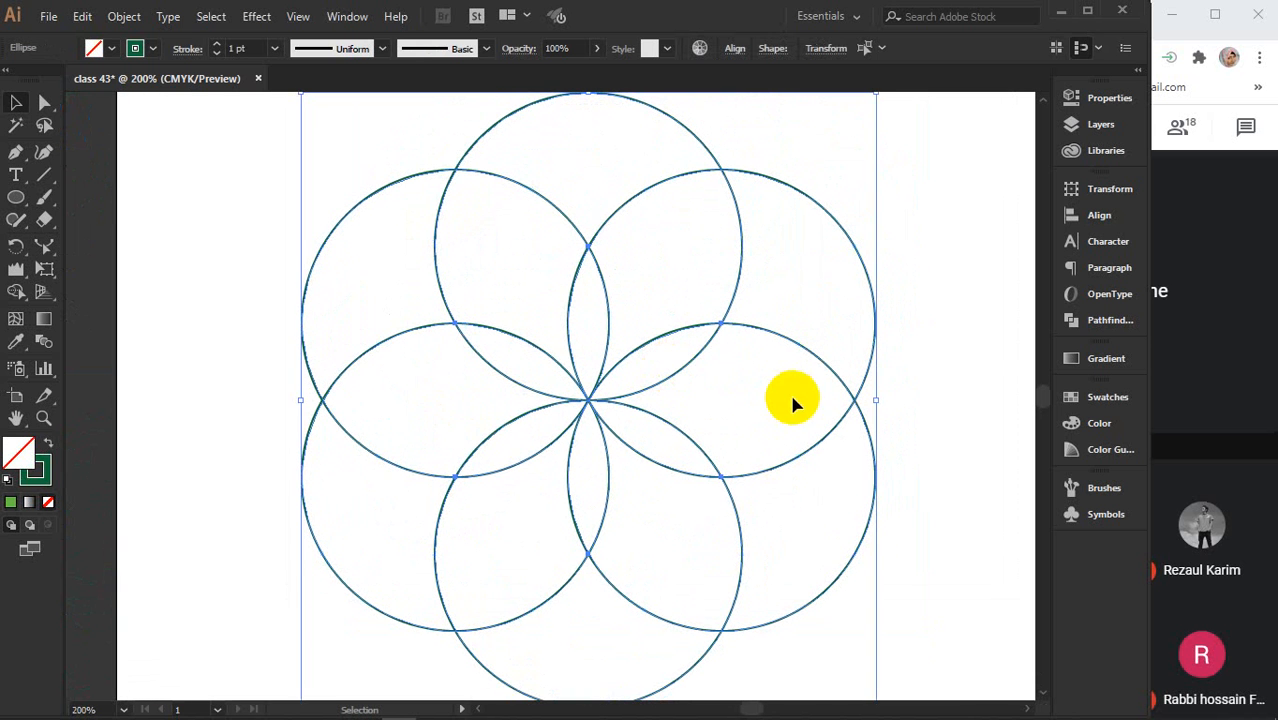
Merge the rosette's upper regions into one shape and its right-hand regions into another with the Shape Builder tool.
{"action": "left_click", "coordinate": [15, 293]}
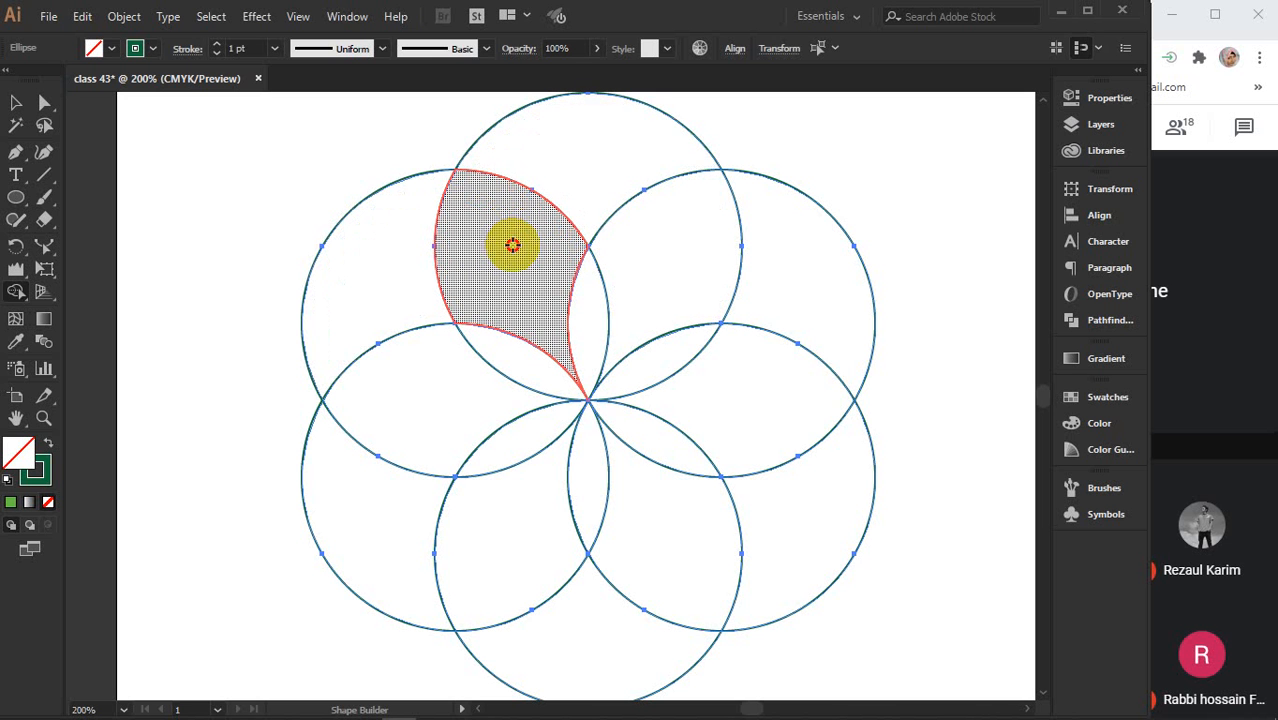
{"action": "mouse_move", "coordinate": [512, 244]}
{"action": "left_mouse_down"}
{"action": "mouse_move", "coordinate": [573, 170]}
{"action": "mouse_move", "coordinate": [652, 238]}
{"action": "left_mouse_up"}
{"action": "mouse_move", "coordinate": [822, 296]}
{"action": "left_mouse_down"}
{"action": "mouse_move", "coordinate": [779, 396]}
{"action": "mouse_move", "coordinate": [797, 497]}
{"action": "left_mouse_up"}
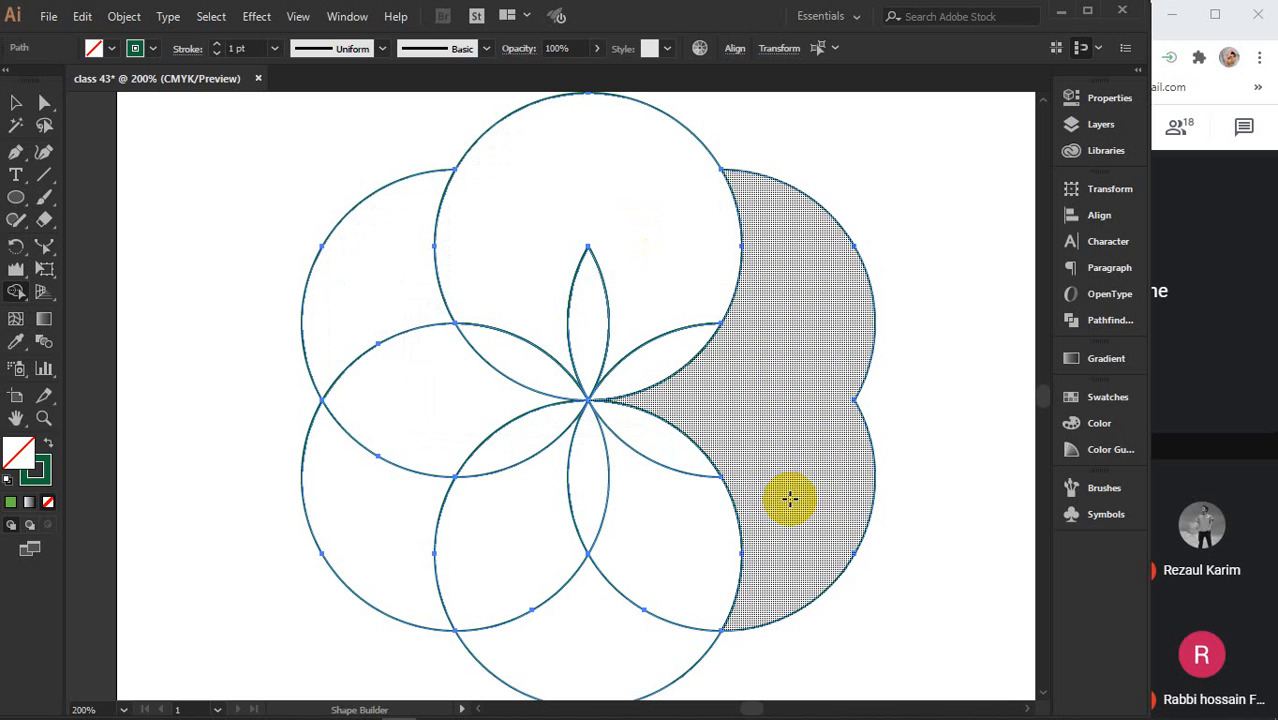
Remove the bottom, left, top and right-hand regions around the narrow petals with Shape Builder, and undo the removals.
{"action": "scroll", "coordinate": [703, 521], "scroll_direction": "down", "scroll_amount": 2}
{"action": "scroll", "coordinate": [703, 521], "scroll_direction": "down", "scroll_amount": 1}
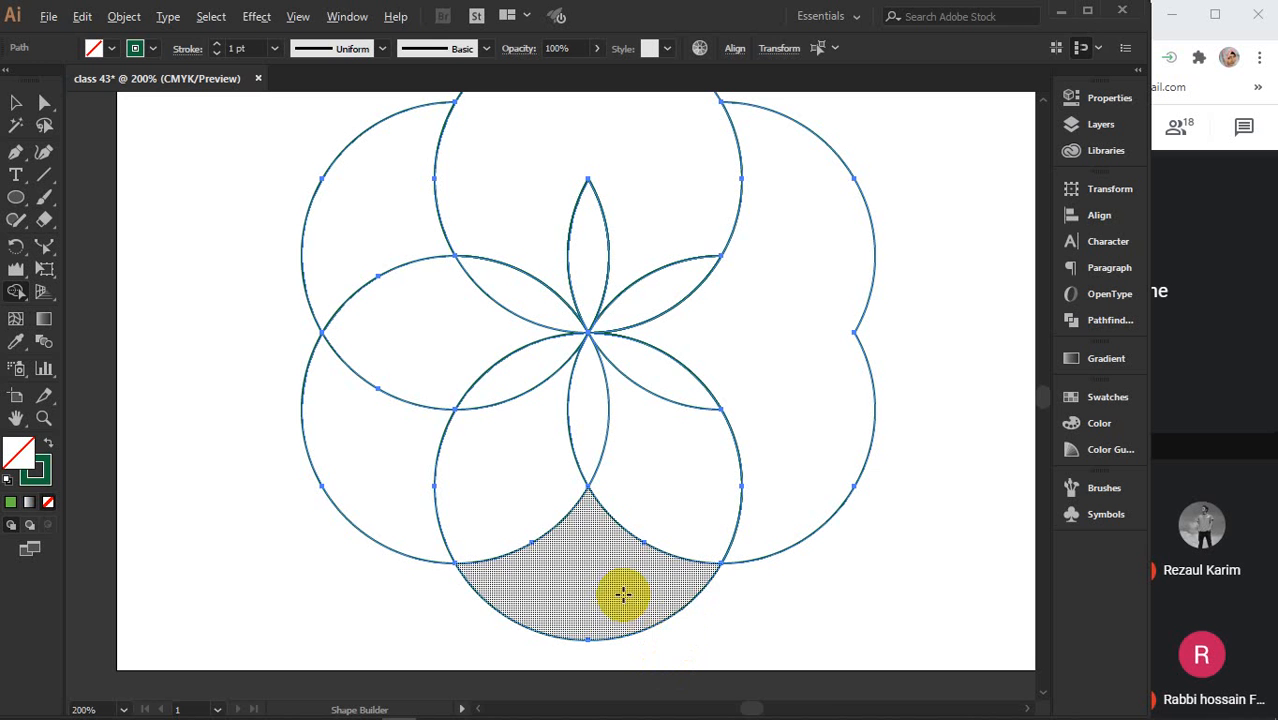
{"action": "left_click", "coordinate": [627, 594], "text": "alt"}
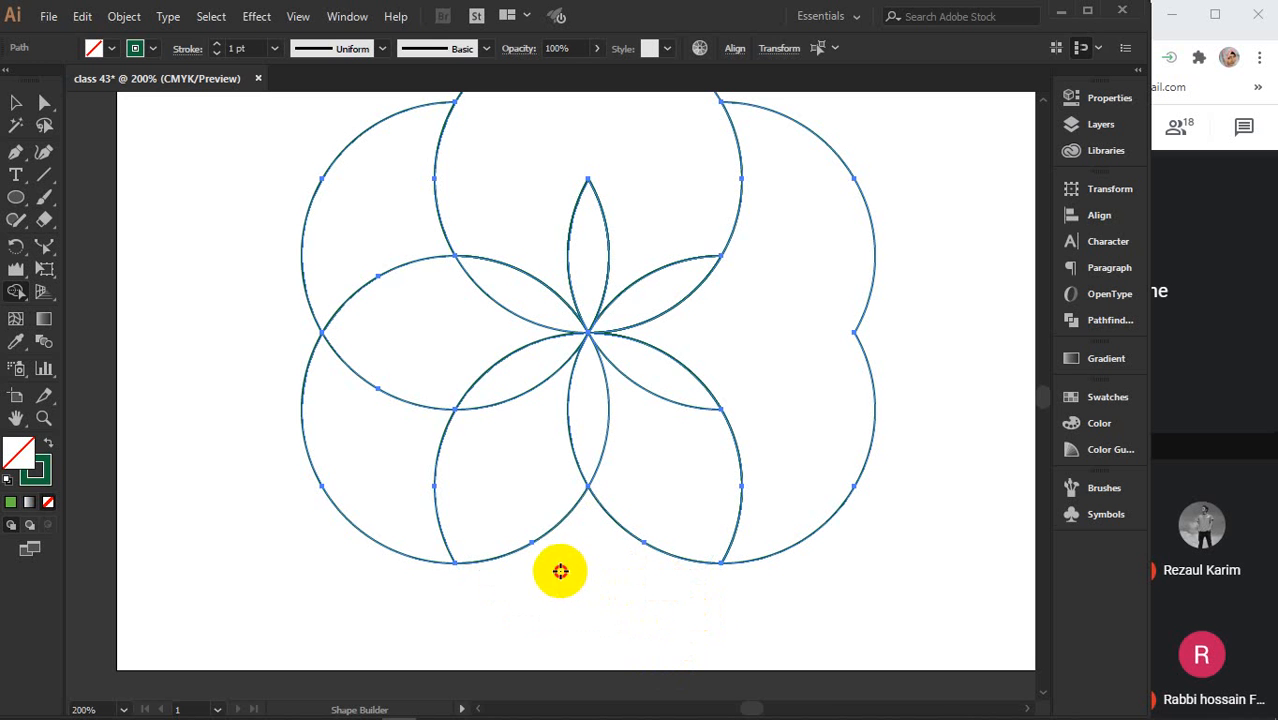
{"action": "mouse_move", "coordinate": [559, 570]}
{"action": "left_mouse_down"}
{"action": "mouse_move", "coordinate": [481, 492]}
{"action": "mouse_move", "coordinate": [340, 444]}
{"action": "mouse_move", "coordinate": [392, 474]}
{"action": "mouse_move", "coordinate": [383, 307]}
{"action": "mouse_move", "coordinate": [410, 247]}
{"action": "mouse_move", "coordinate": [503, 182]}
{"action": "left_mouse_up"}
{"action": "scroll", "coordinate": [392, 500], "scroll_direction": "up", "scroll_amount": 1}
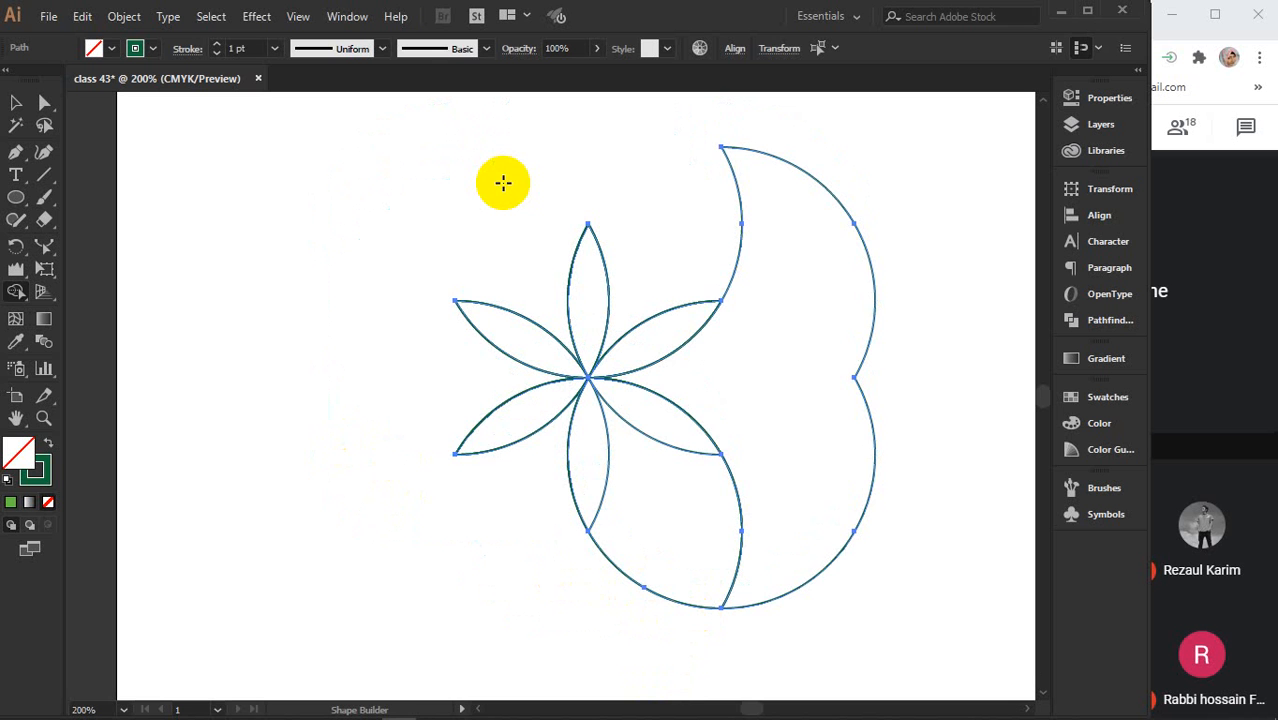
{"action": "left_click", "coordinate": [794, 328], "text": "alt"}
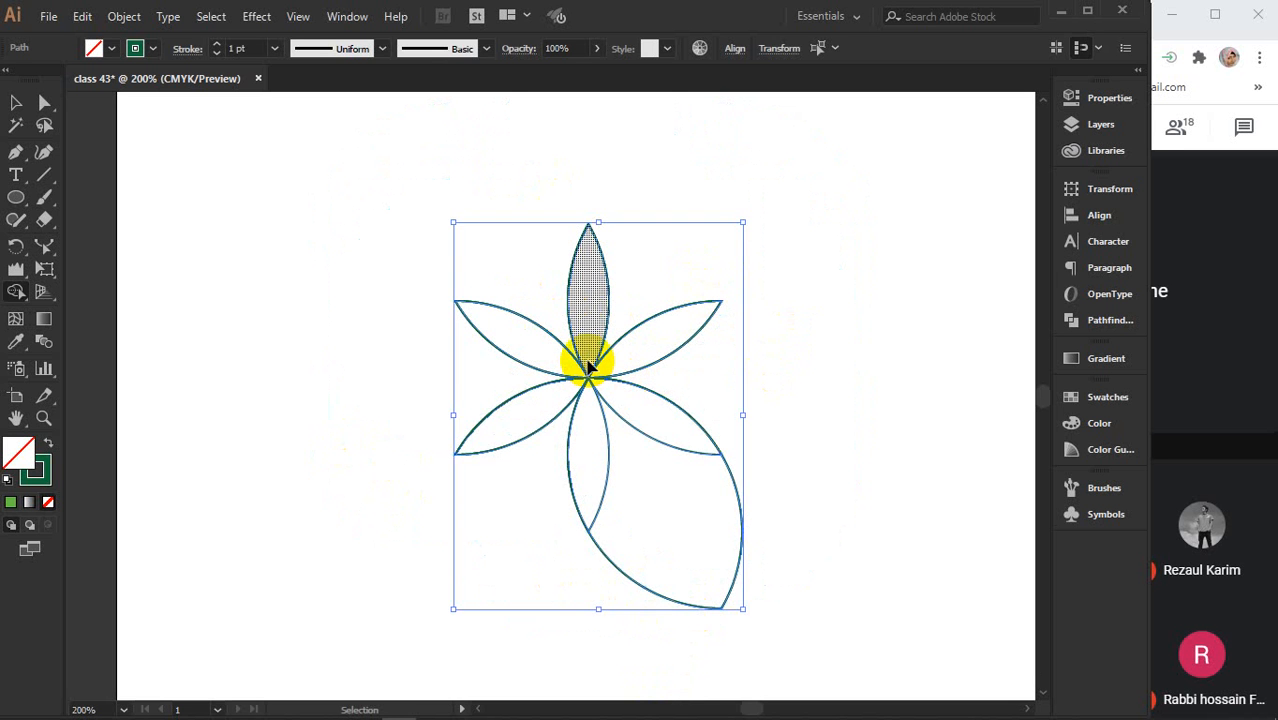
{"action": "key", "text": "ctrl+z"}
{"action": "key", "text": "ctrl+z"}
{"action": "key", "text": "ctrl+z"}
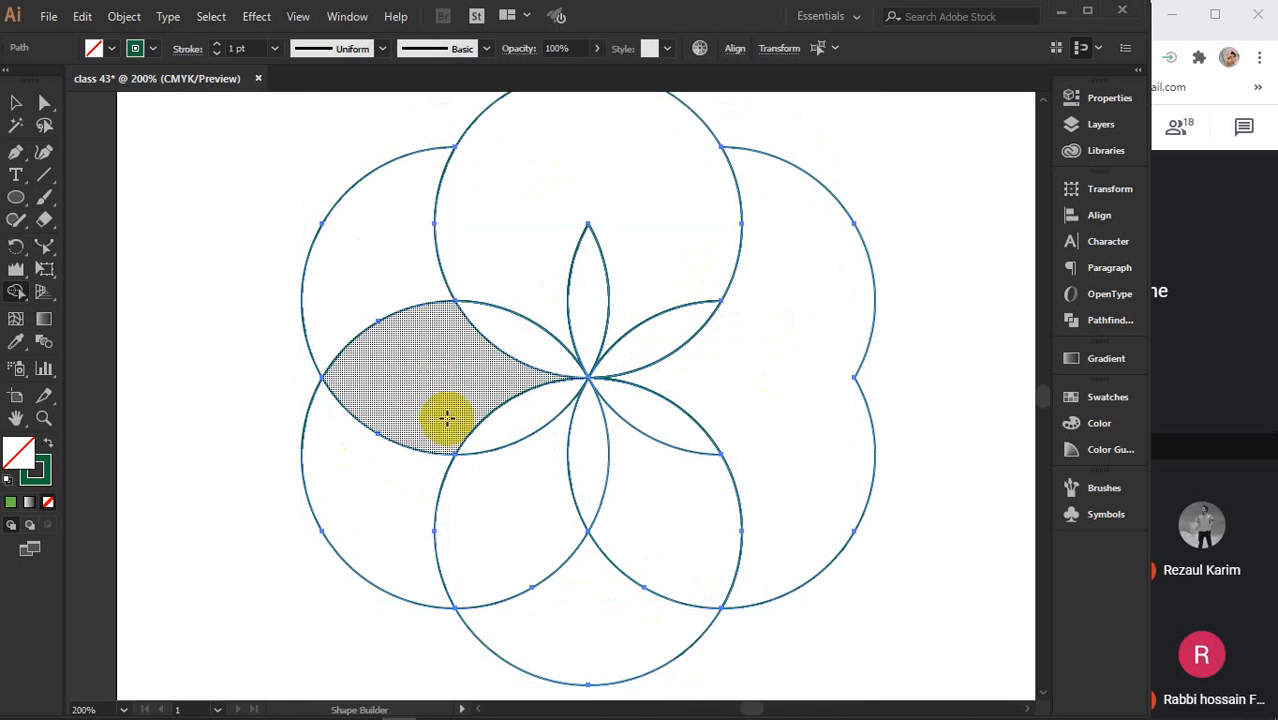
Merge all the rosette's regions into a single outline with Shape Builder and delete the merged shape.
{"action": "mouse_move", "coordinate": [432, 385]}
{"action": "left_mouse_down"}
{"action": "mouse_move", "coordinate": [418, 346]}
{"action": "mouse_move", "coordinate": [421, 260]}
{"action": "mouse_move", "coordinate": [514, 207]}
{"action": "mouse_move", "coordinate": [671, 206]}
{"action": "mouse_move", "coordinate": [757, 286]}
{"action": "mouse_move", "coordinate": [785, 405]}
{"action": "mouse_move", "coordinate": [726, 511]}
{"action": "mouse_move", "coordinate": [681, 553]}
{"action": "mouse_move", "coordinate": [507, 605]}
{"action": "mouse_move", "coordinate": [455, 546]}
{"action": "mouse_move", "coordinate": [600, 471]}
{"action": "mouse_move", "coordinate": [641, 421]}
{"action": "mouse_move", "coordinate": [543, 300]}
{"action": "mouse_move", "coordinate": [508, 331]}
{"action": "mouse_move", "coordinate": [502, 458]}
{"action": "mouse_move", "coordinate": [393, 502]}
{"action": "mouse_move", "coordinate": [362, 444]}
{"action": "left_mouse_up"}
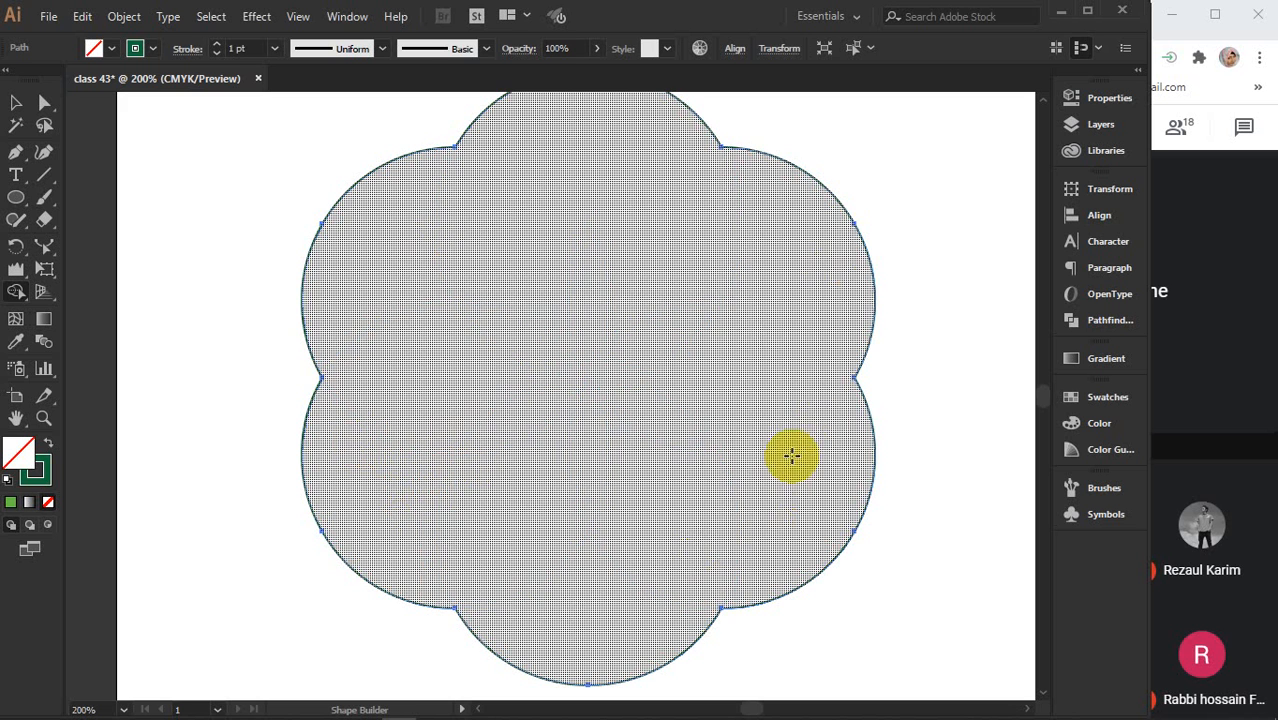
{"action": "scroll", "coordinate": [791, 454], "scroll_direction": "down", "scroll_amount": 1}
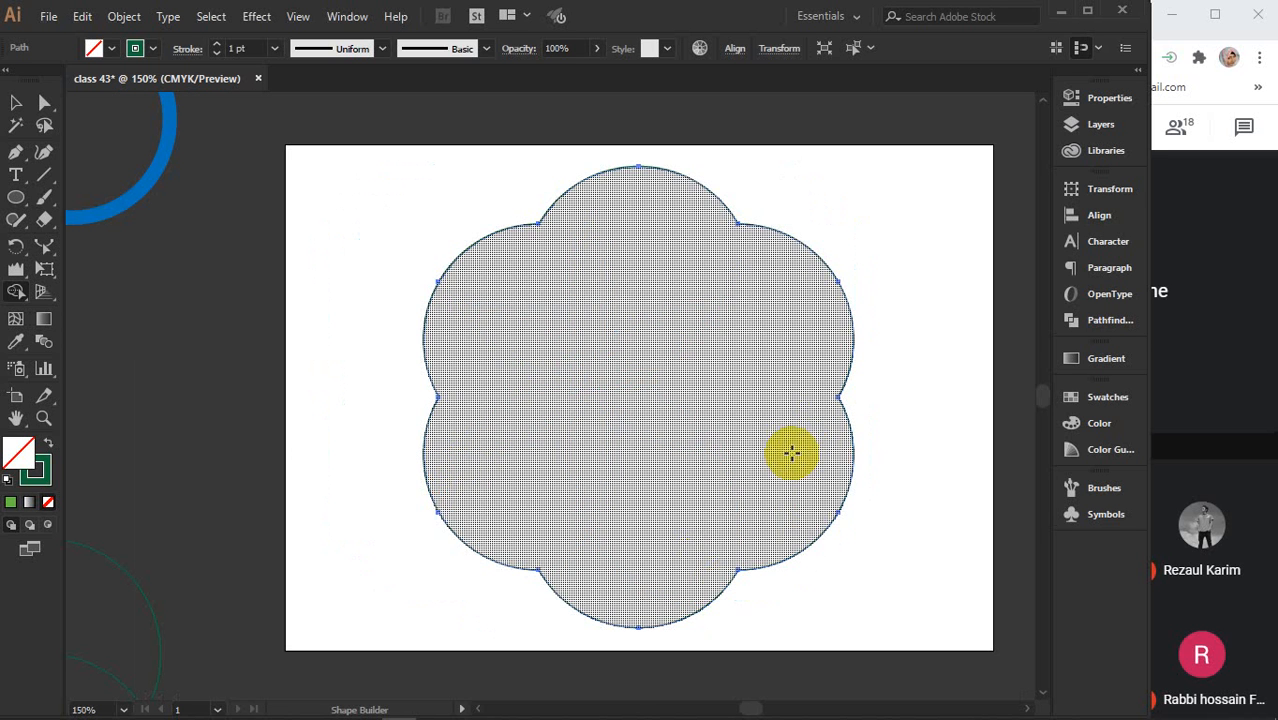
{"action": "key", "text": "v"}
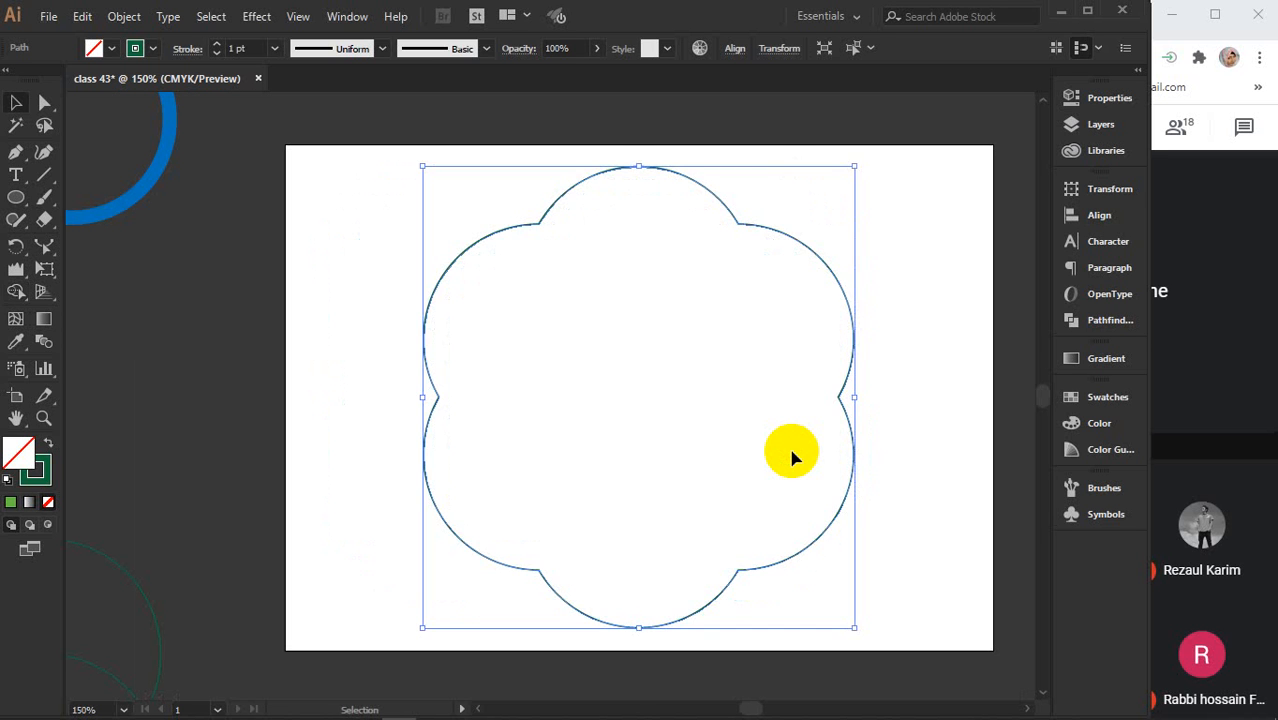
{"action": "key", "text": "Delete"}
Select the five Olympic rings above the artboard and move them down onto it.
{"action": "scroll", "coordinate": [791, 454], "scroll_direction": "down", "scroll_amount": 1}
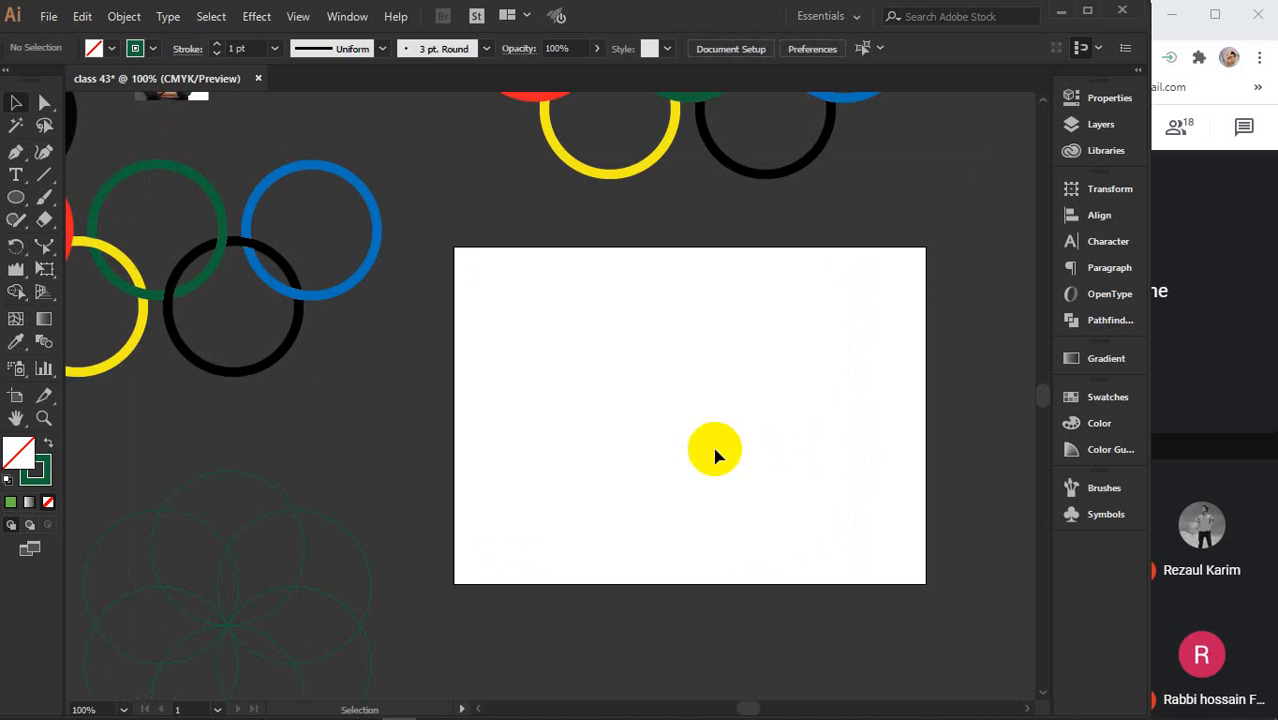
{"action": "left_click_drag", "start_coordinate": [491, 524], "coordinate": [446, 574]}
{"action": "left_click_drag", "start_coordinate": [596, 347], "coordinate": [565, 531]}
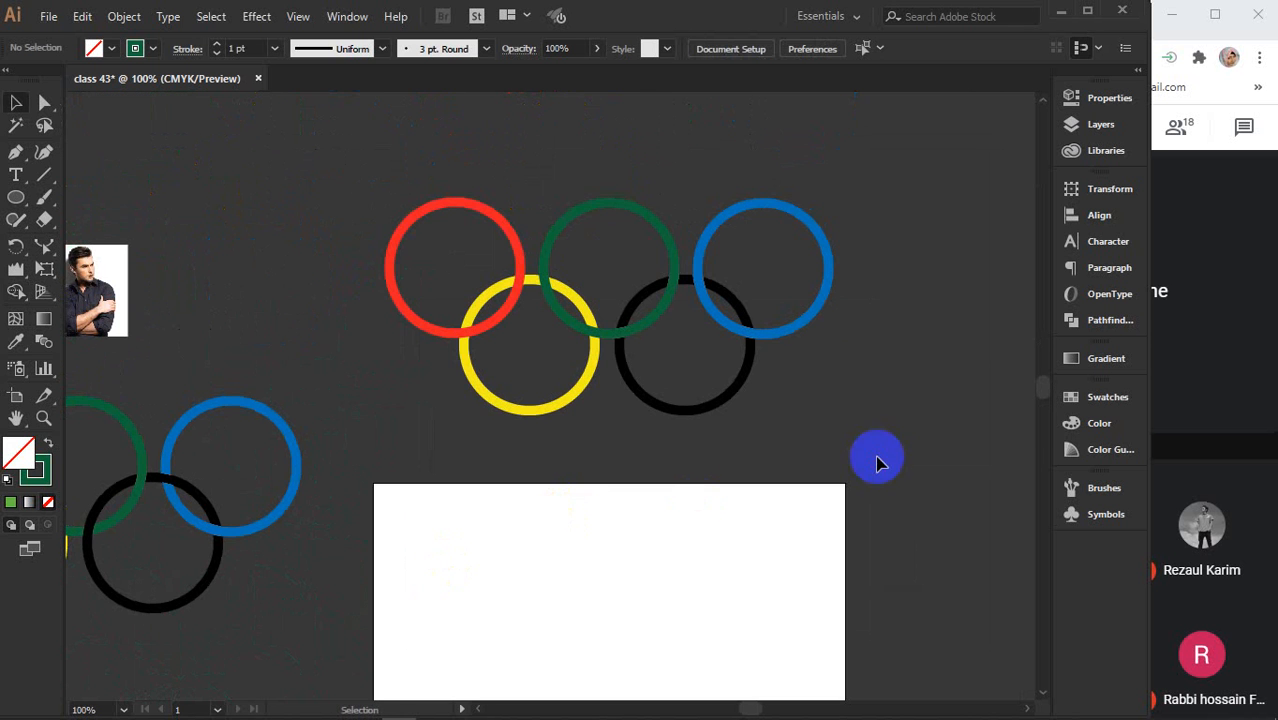
{"action": "left_click_drag", "start_coordinate": [876, 456], "coordinate": [385, 191]}
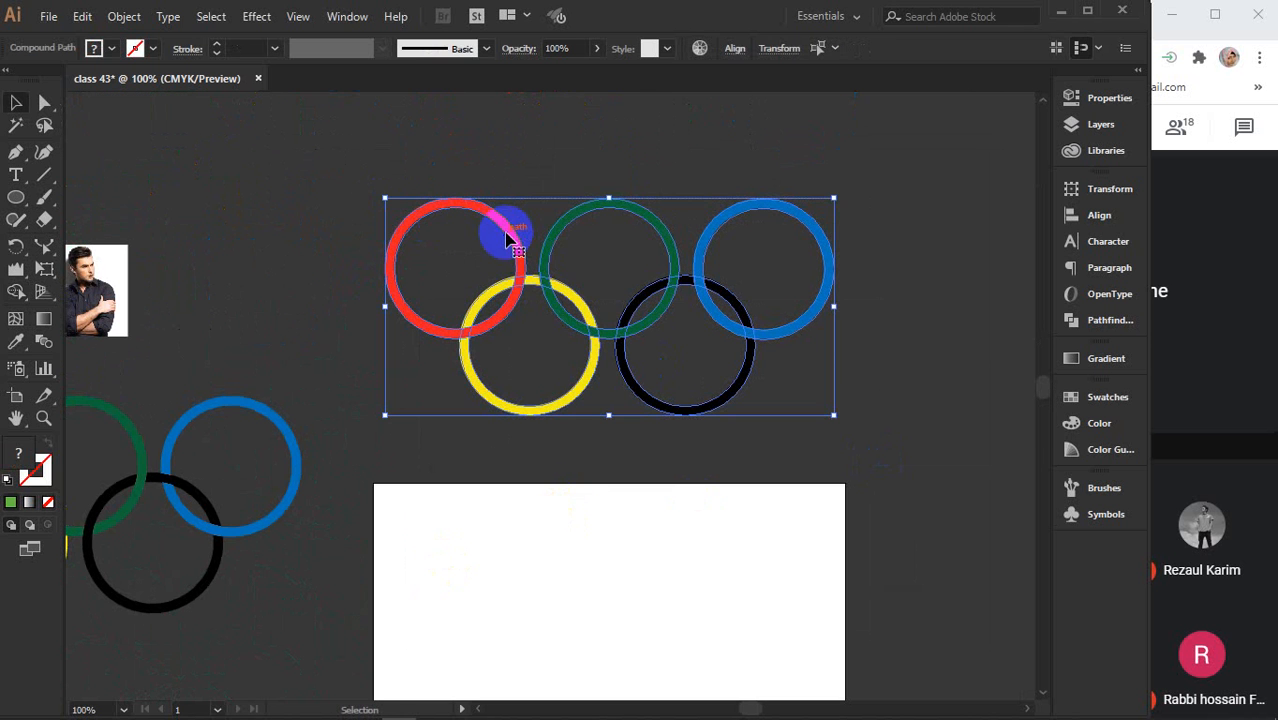
{"action": "scroll", "coordinate": [590, 225], "scroll_direction": "down", "scroll_amount": 1}
{"action": "left_click_drag", "start_coordinate": [672, 160], "coordinate": [650, 528]}
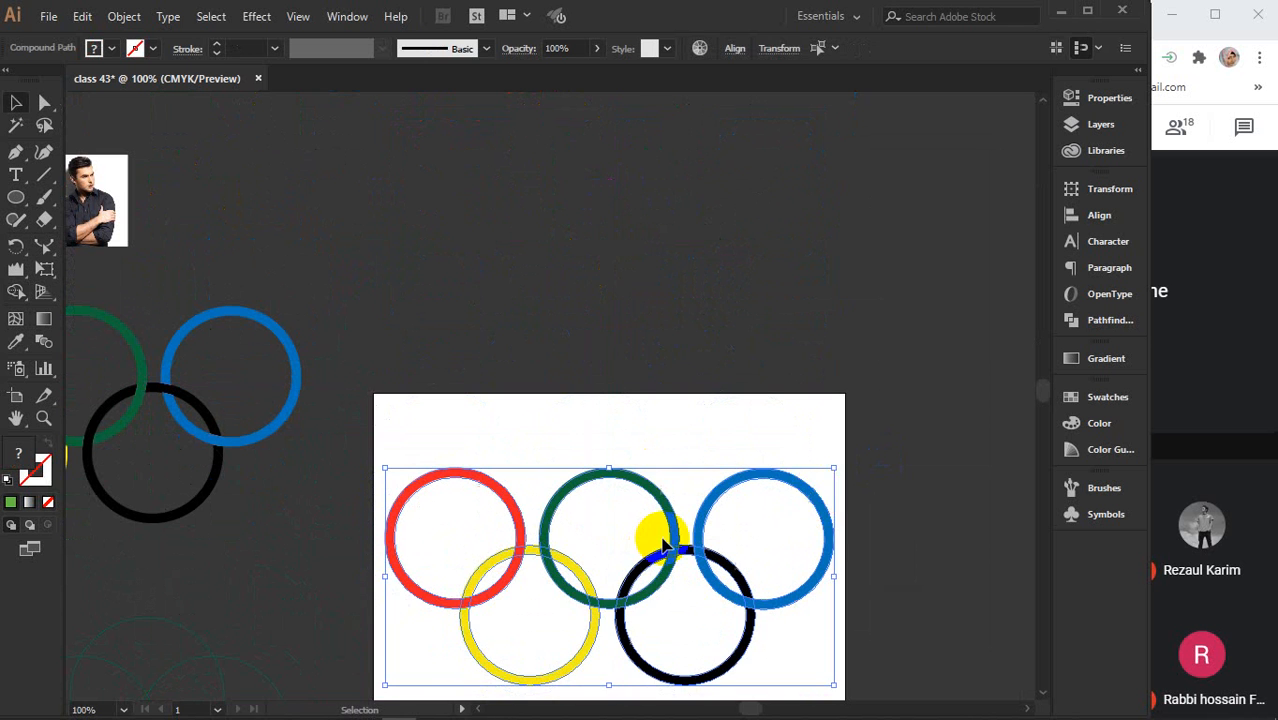
Pull the blue and black rings away from the others to check that they are separate, and return both to their places.
{"action": "left_click", "coordinate": [943, 453]}
{"action": "scroll", "coordinate": [891, 500], "scroll_direction": "down", "scroll_amount": 1}
{"action": "left_click_drag", "start_coordinate": [830, 431], "coordinate": [903, 396]}
{"action": "left_click_drag", "start_coordinate": [748, 522], "coordinate": [799, 542]}
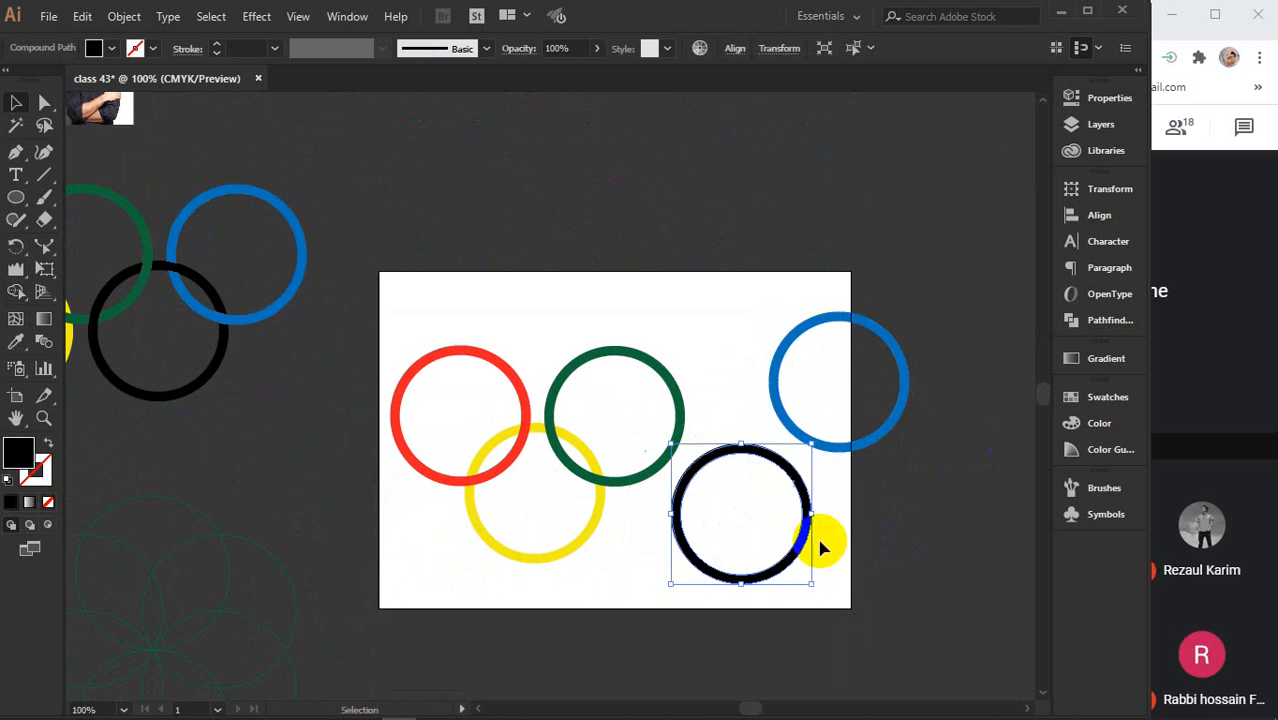
{"action": "left_click", "coordinate": [950, 555]}
{"action": "left_click_drag", "start_coordinate": [736, 511], "coordinate": [685, 491]}
{"action": "left_click_drag", "start_coordinate": [836, 379], "coordinate": [767, 414]}
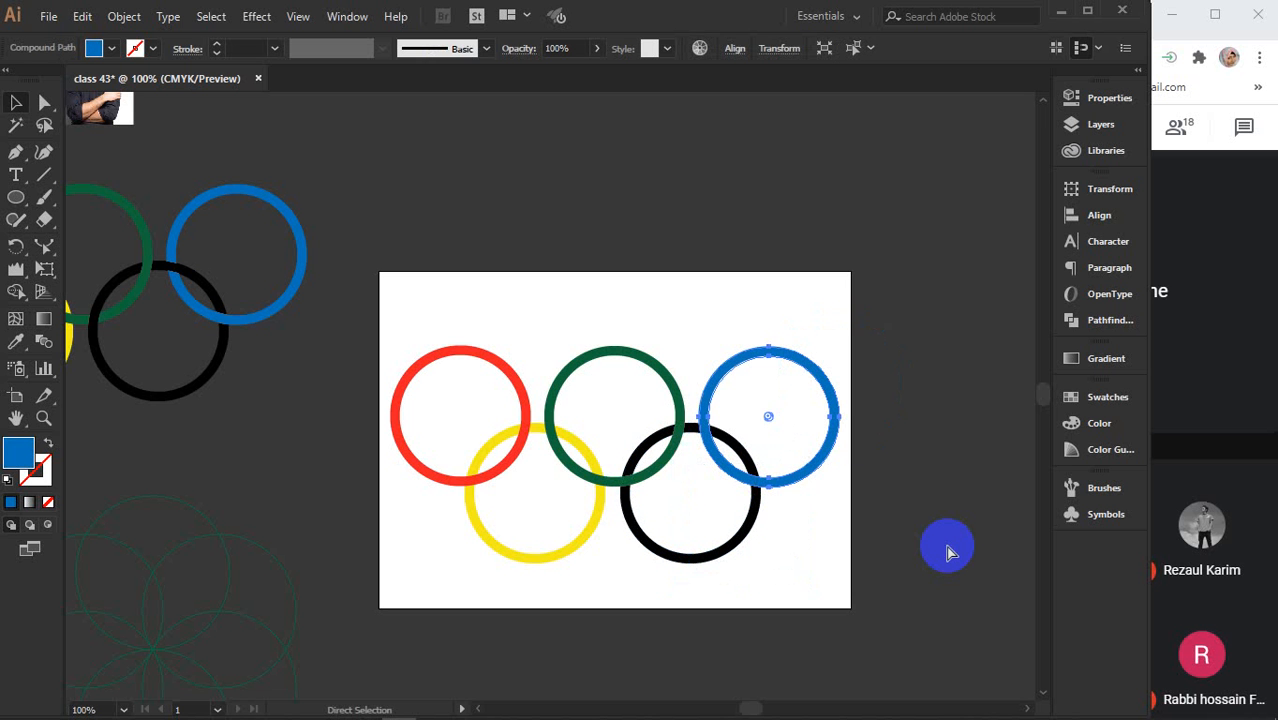
Select all five artboard rings and merge the yellow ring's segments across its lower crossing with the red ring using Shape Builder.
{"action": "left_click_drag", "start_coordinate": [403, 317], "coordinate": [836, 551]}
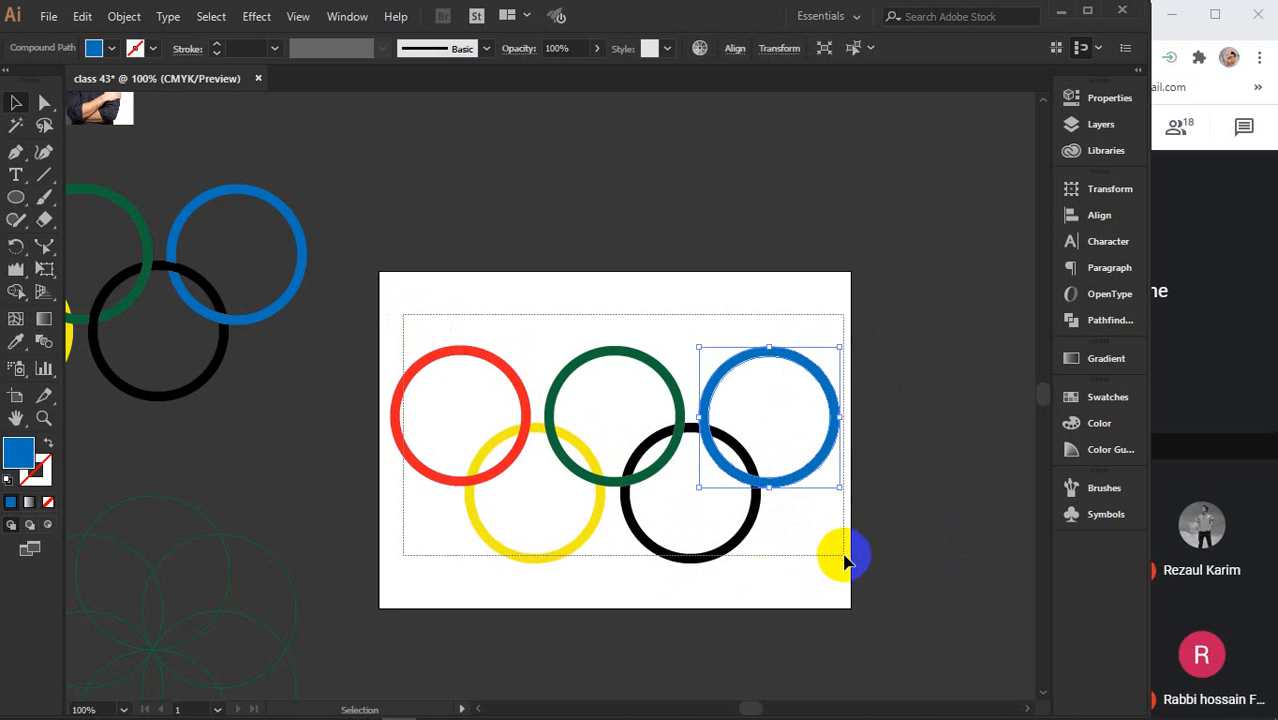
{"action": "left_click_drag", "start_coordinate": [348, 371], "coordinate": [516, 351]}
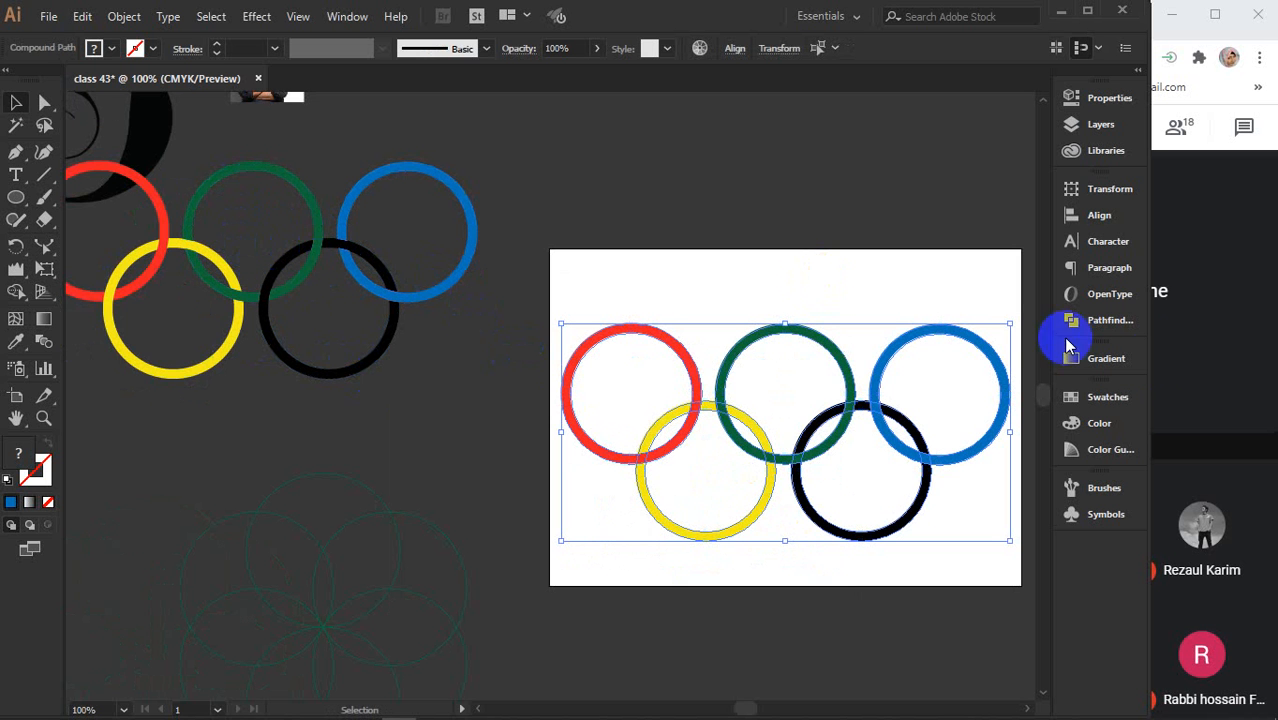
{"action": "left_click", "coordinate": [883, 416]}
{"action": "scroll", "coordinate": [883, 416], "scroll_direction": "up", "scroll_amount": 2}
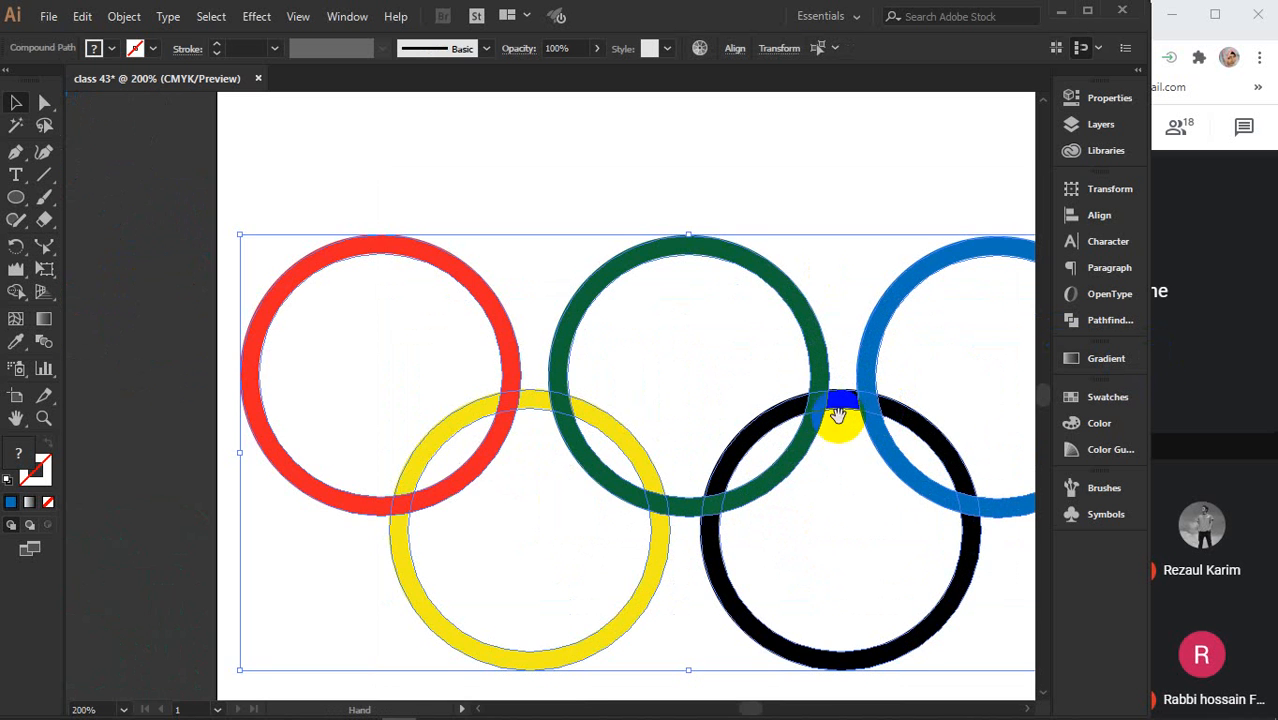
{"action": "left_click_drag", "start_coordinate": [836, 423], "coordinate": [712, 365]}
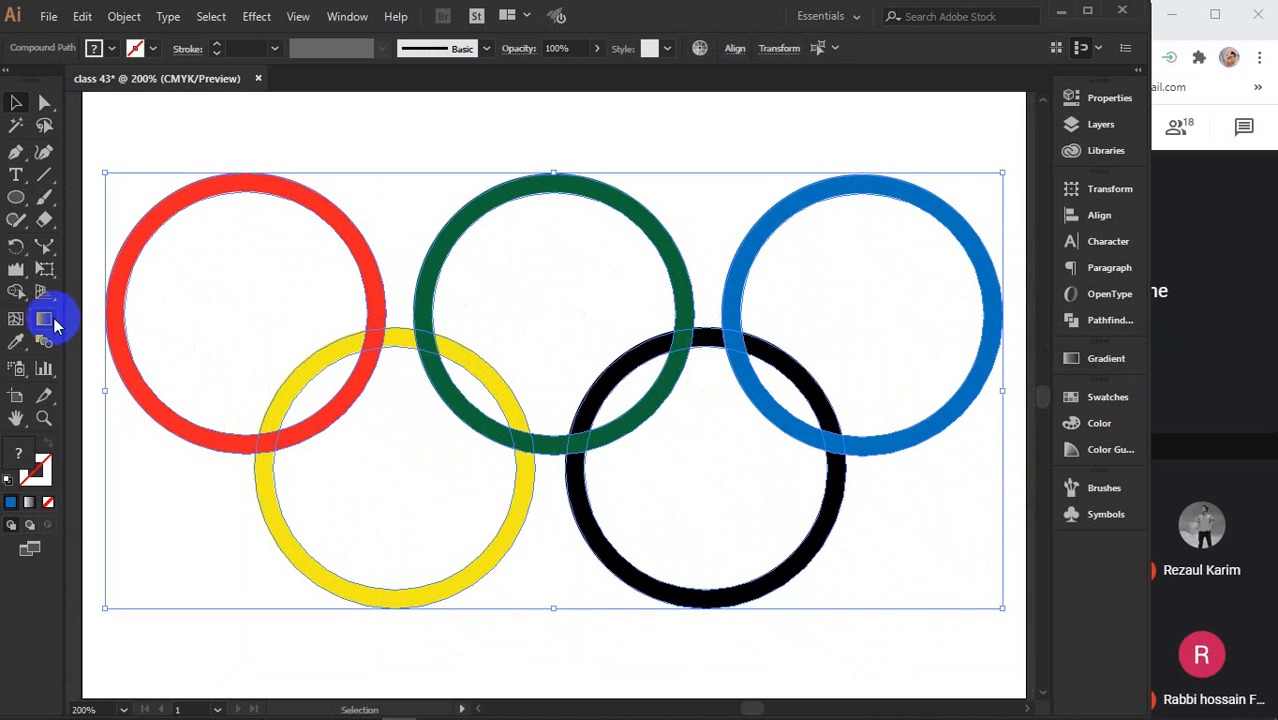
{"action": "left_click", "coordinate": [16, 291]}
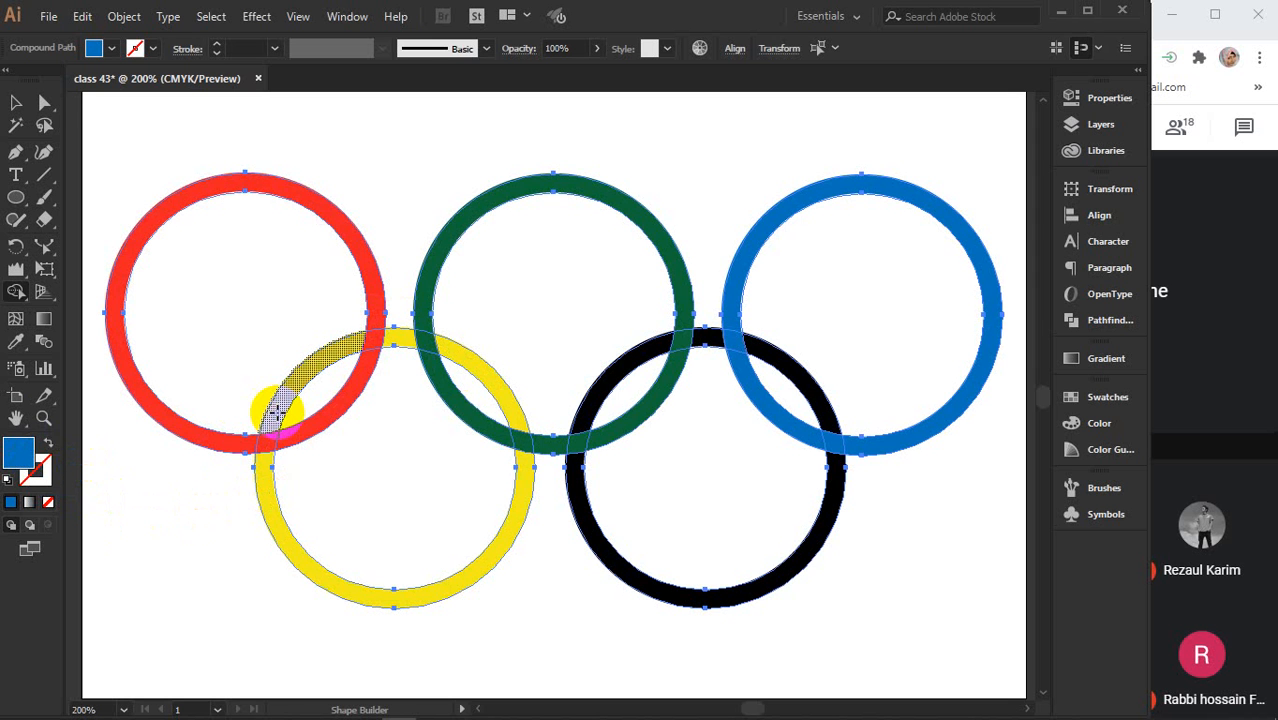
{"action": "left_click_drag", "start_coordinate": [268, 430], "coordinate": [264, 456]}
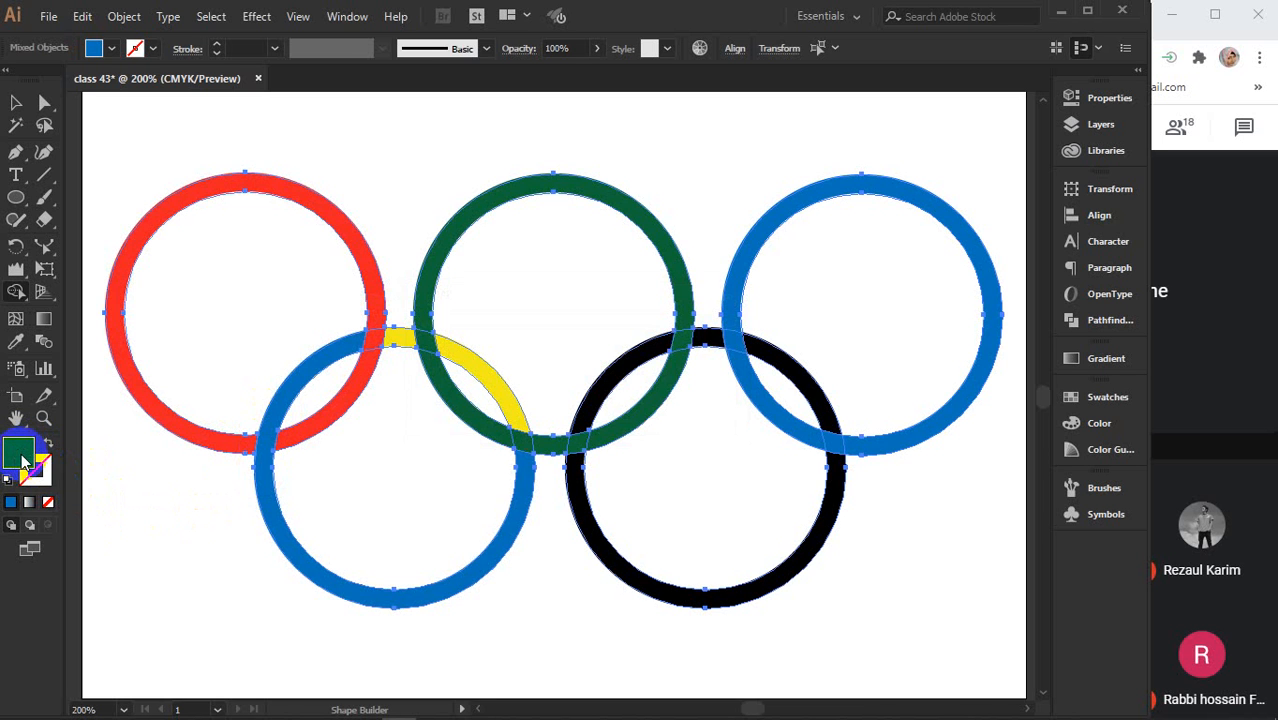
{"action": "key", "text": "ctrl+z"}
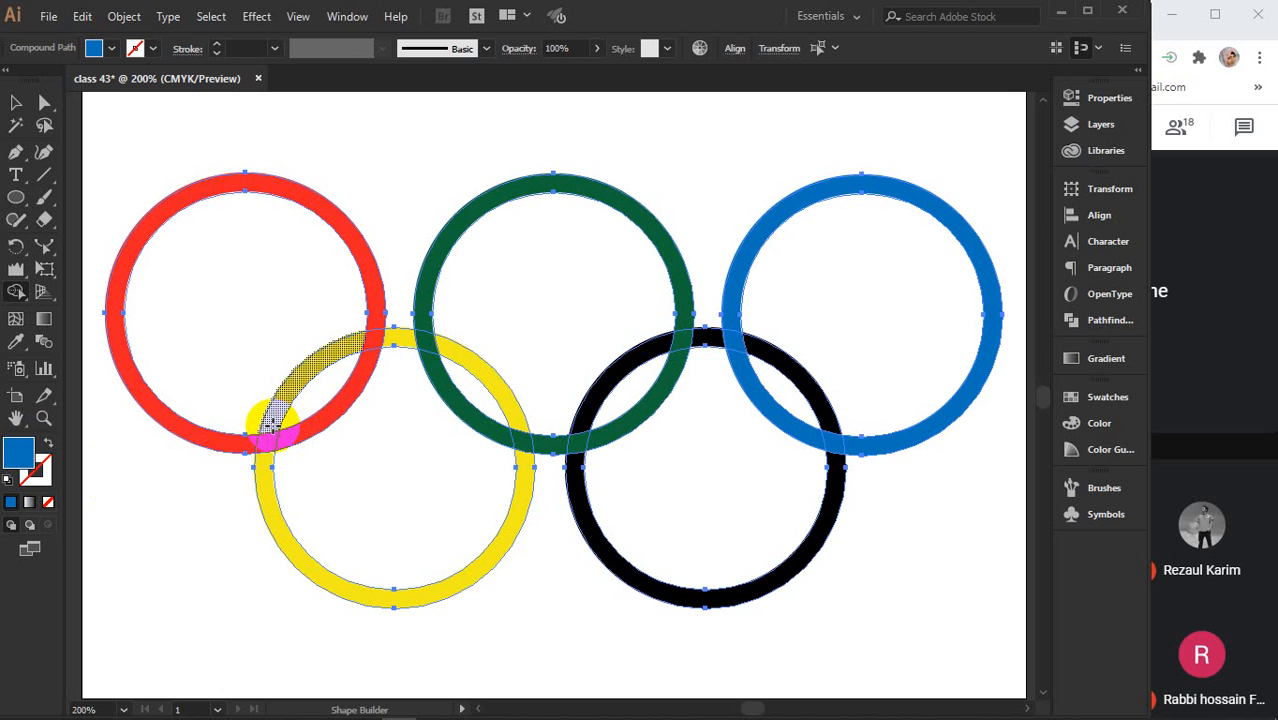
{"action": "left_click", "coordinate": [253, 485]}
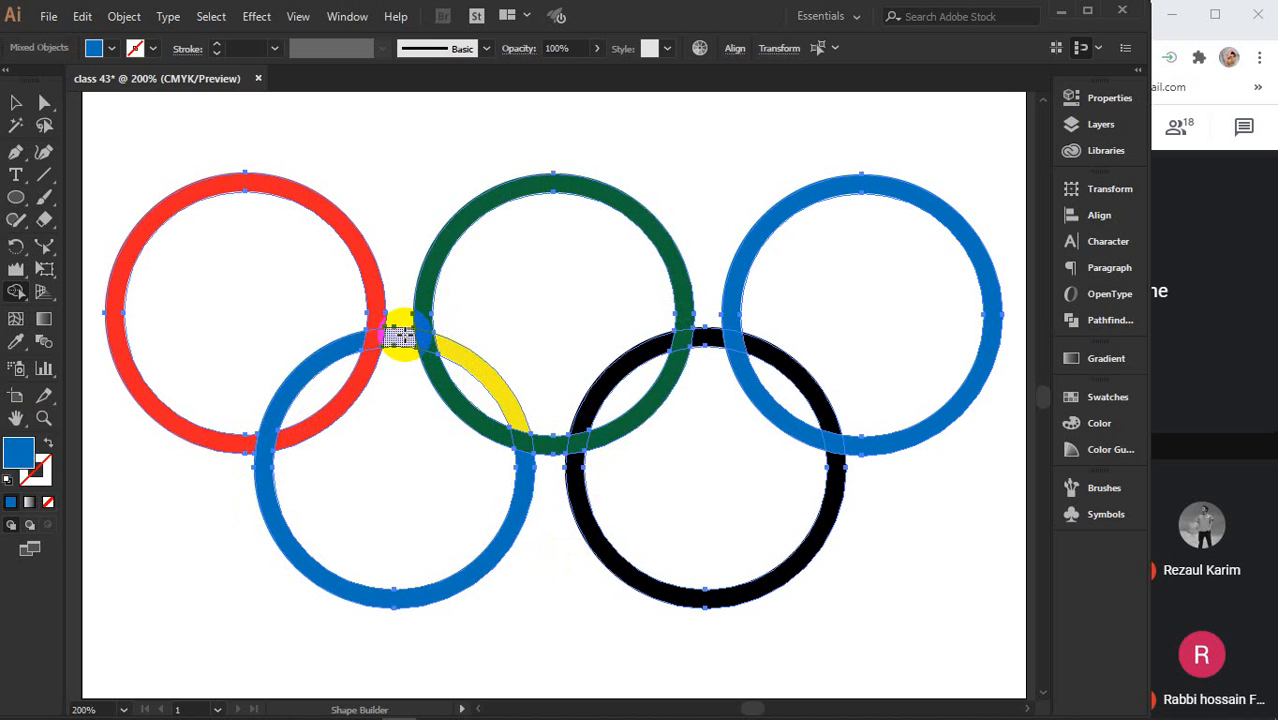
Merge the overlap pieces at the yellow-green, green-black and black-blue crossings with Shape Builder so the rings interlock, leaving nothing selected.
{"action": "mouse_move", "coordinate": [418, 343]}
{"action": "left_mouse_down"}
{"action": "mouse_move", "coordinate": [458, 354]}
{"action": "mouse_move", "coordinate": [496, 433]}
{"action": "mouse_move", "coordinate": [548, 440]}
{"action": "mouse_move", "coordinate": [587, 409]}
{"action": "mouse_move", "coordinate": [579, 465]}
{"action": "left_mouse_up"}
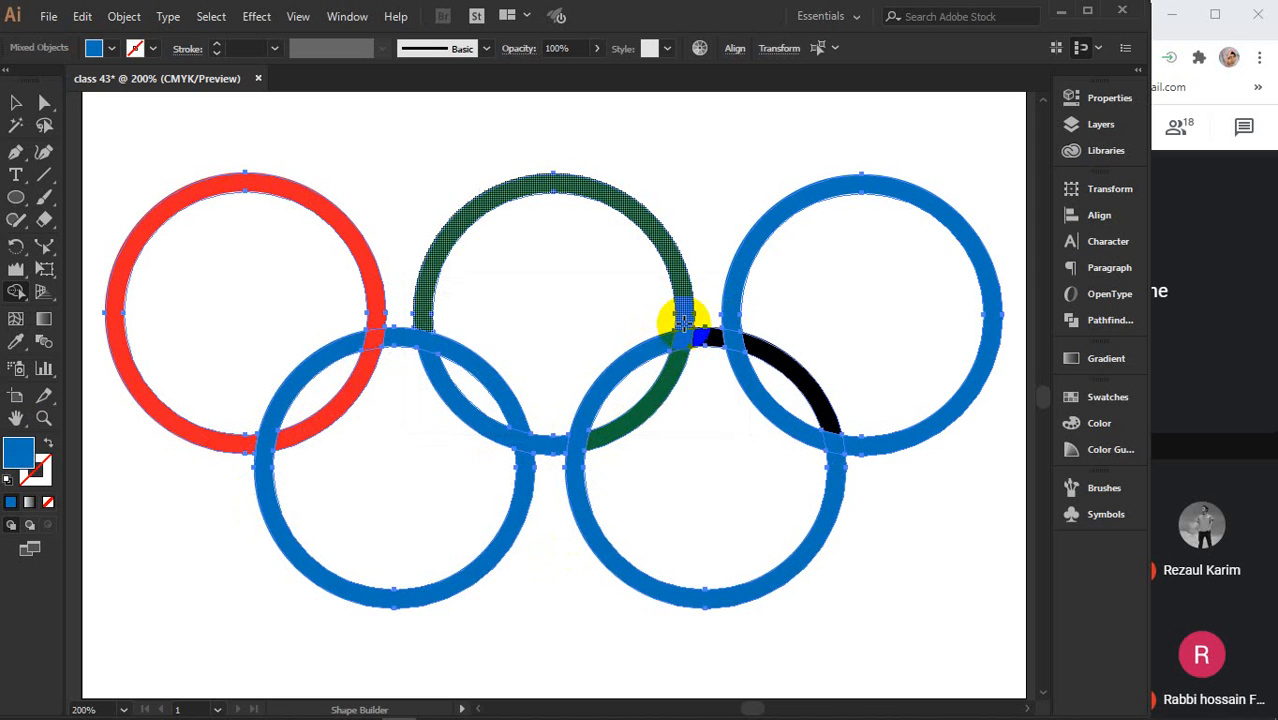
{"action": "mouse_move", "coordinate": [682, 313]}
{"action": "left_mouse_down"}
{"action": "mouse_move", "coordinate": [677, 351]}
{"action": "mouse_move", "coordinate": [728, 338]}
{"action": "mouse_move", "coordinate": [790, 360]}
{"action": "left_mouse_up"}
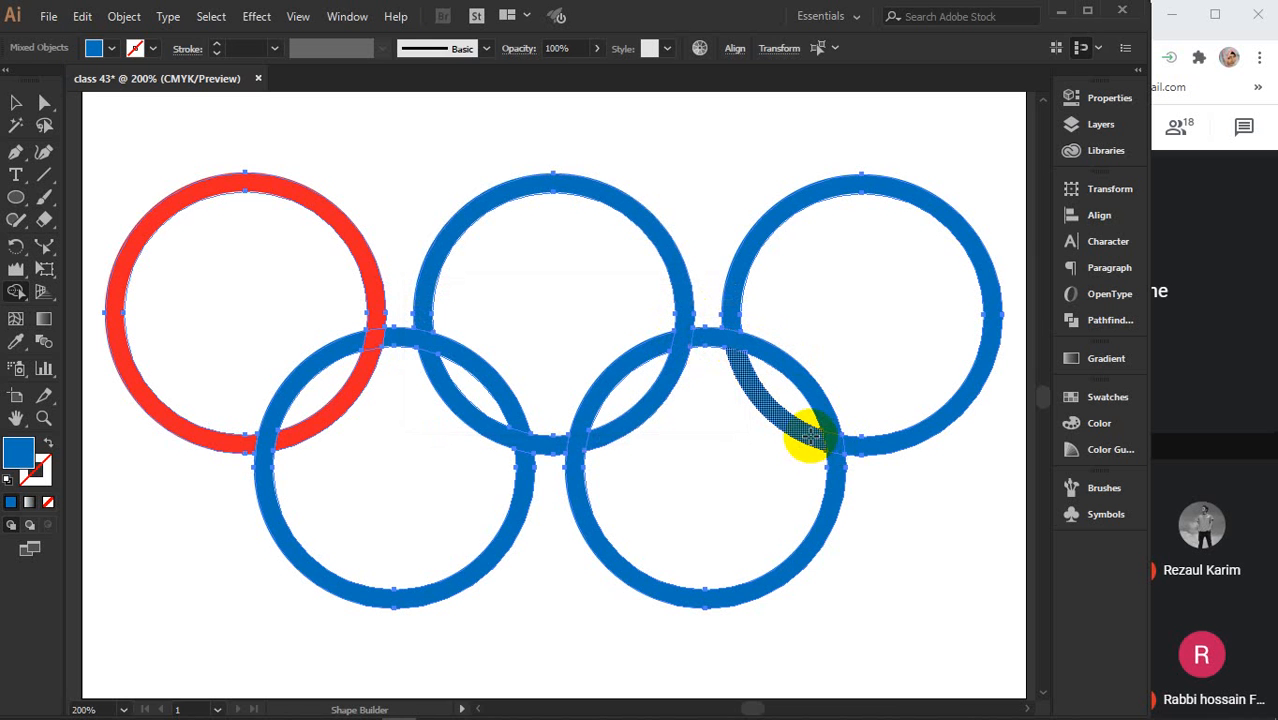
{"action": "left_click", "coordinate": [819, 437]}
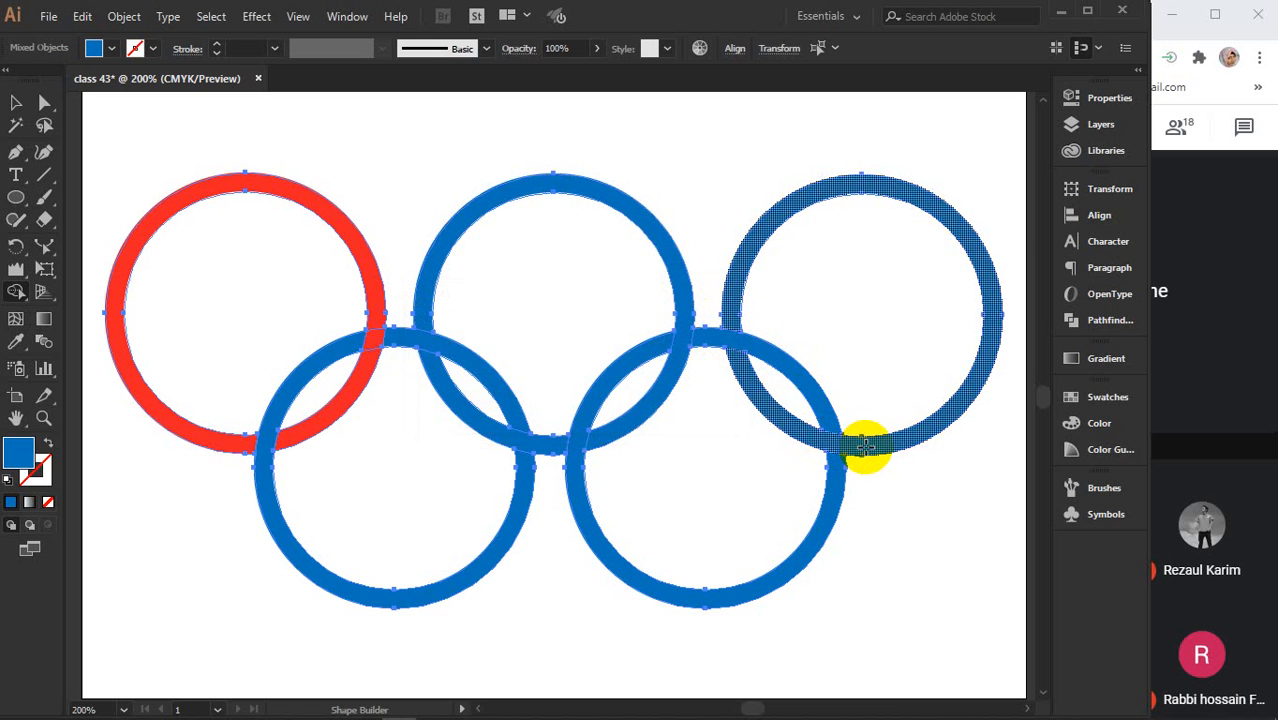
{"action": "key", "text": "v"}
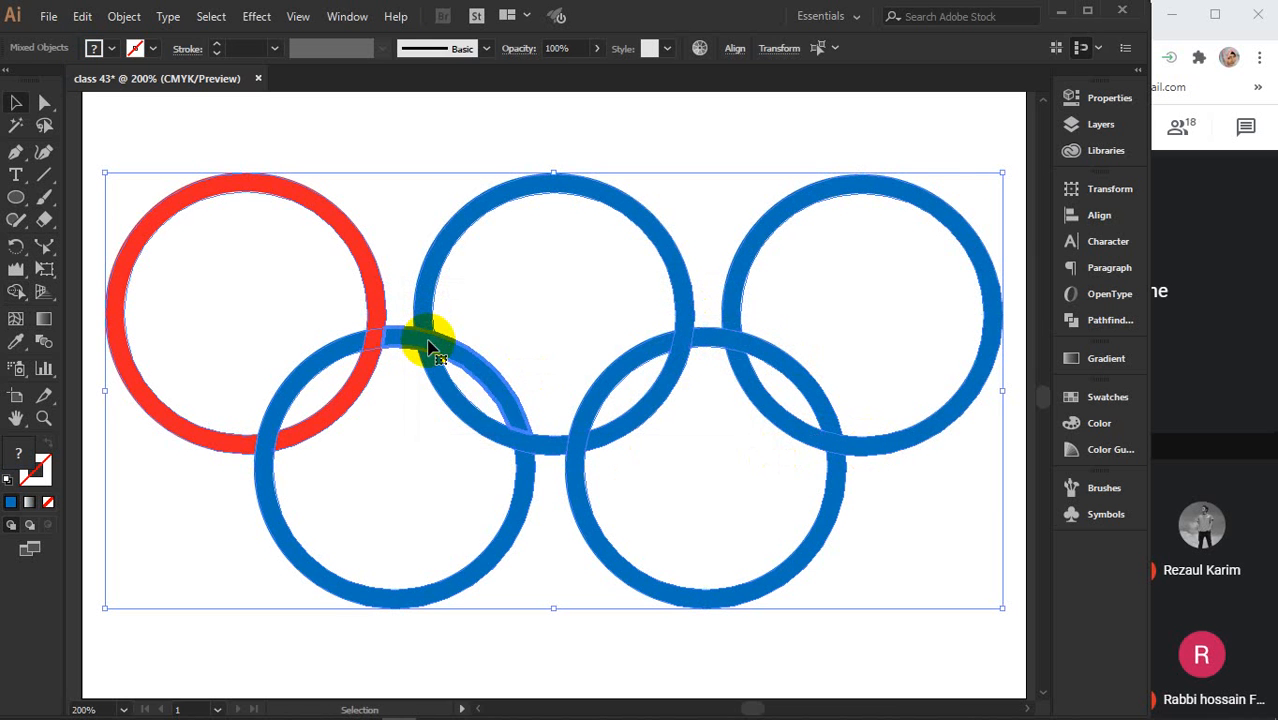
{"action": "left_click", "coordinate": [445, 508]}
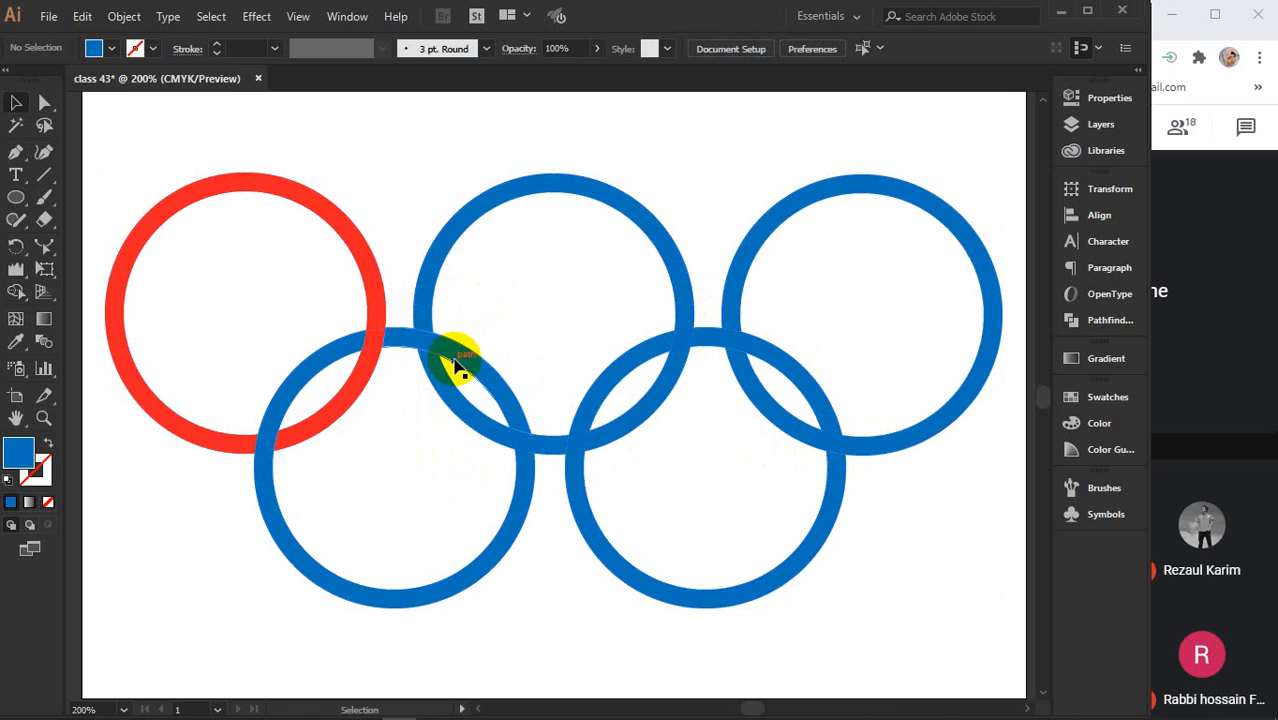
{"action": "left_click", "coordinate": [458, 405]}
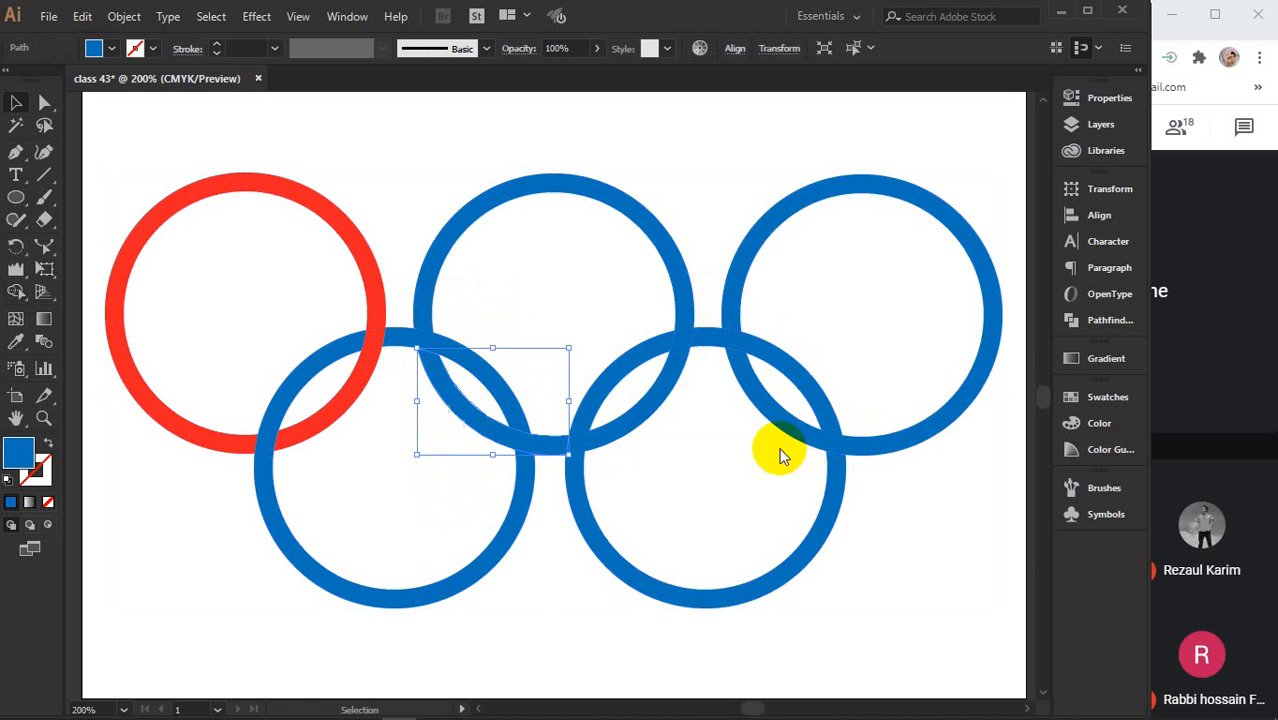
{"action": "left_click", "coordinate": [1128, 433]}
{"action": "left_click", "coordinate": [1105, 400]}
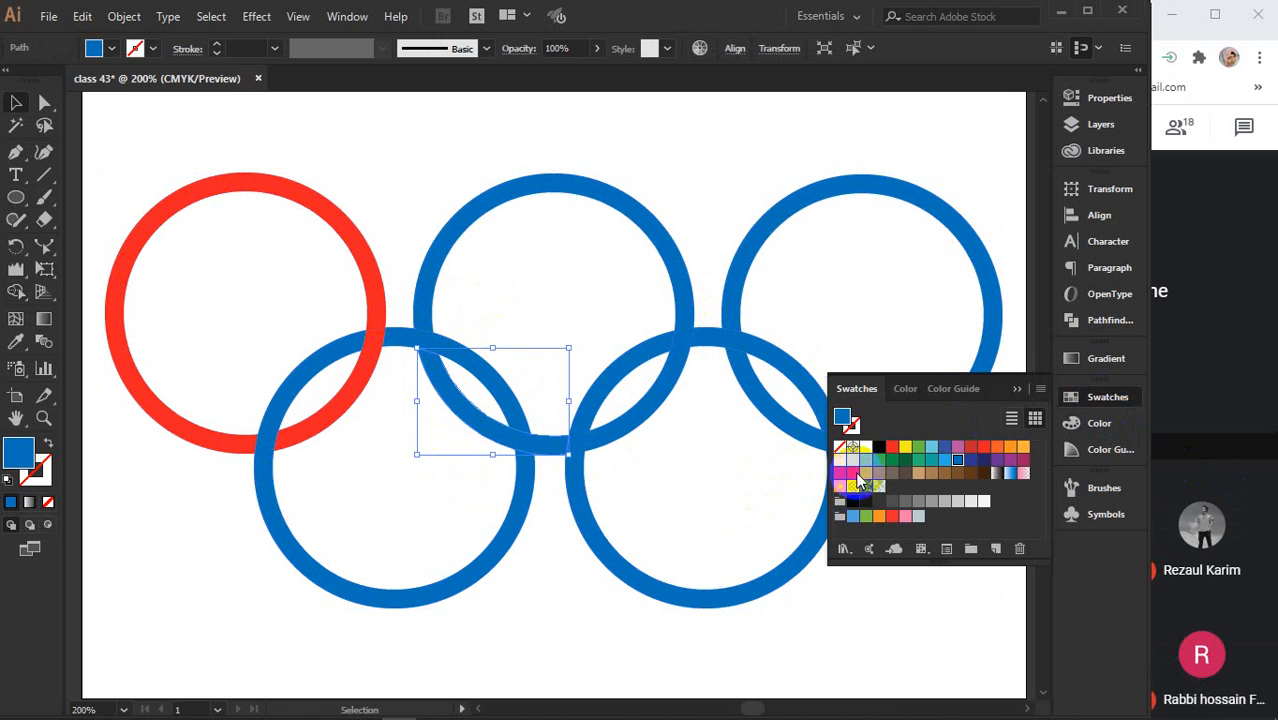
{"action": "left_click", "coordinate": [906, 447]}
{"action": "left_click", "coordinate": [473, 226]}
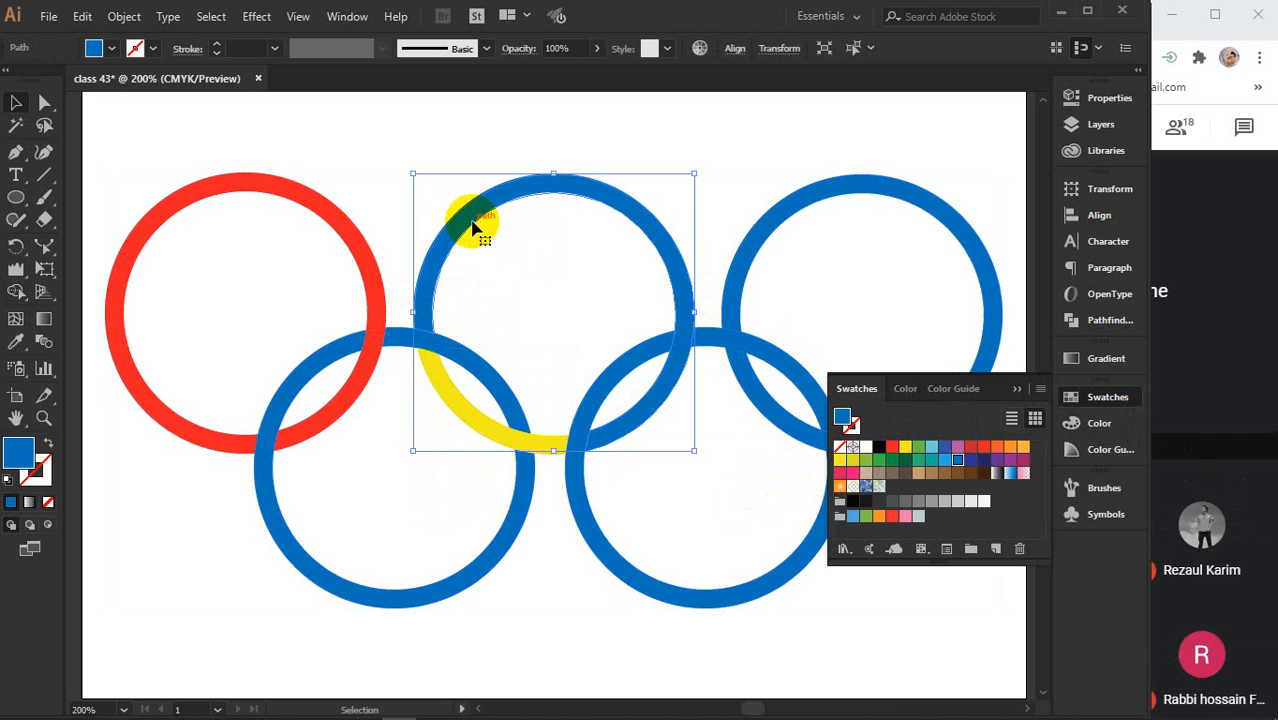
{"action": "key", "text": "ctrl+z"}
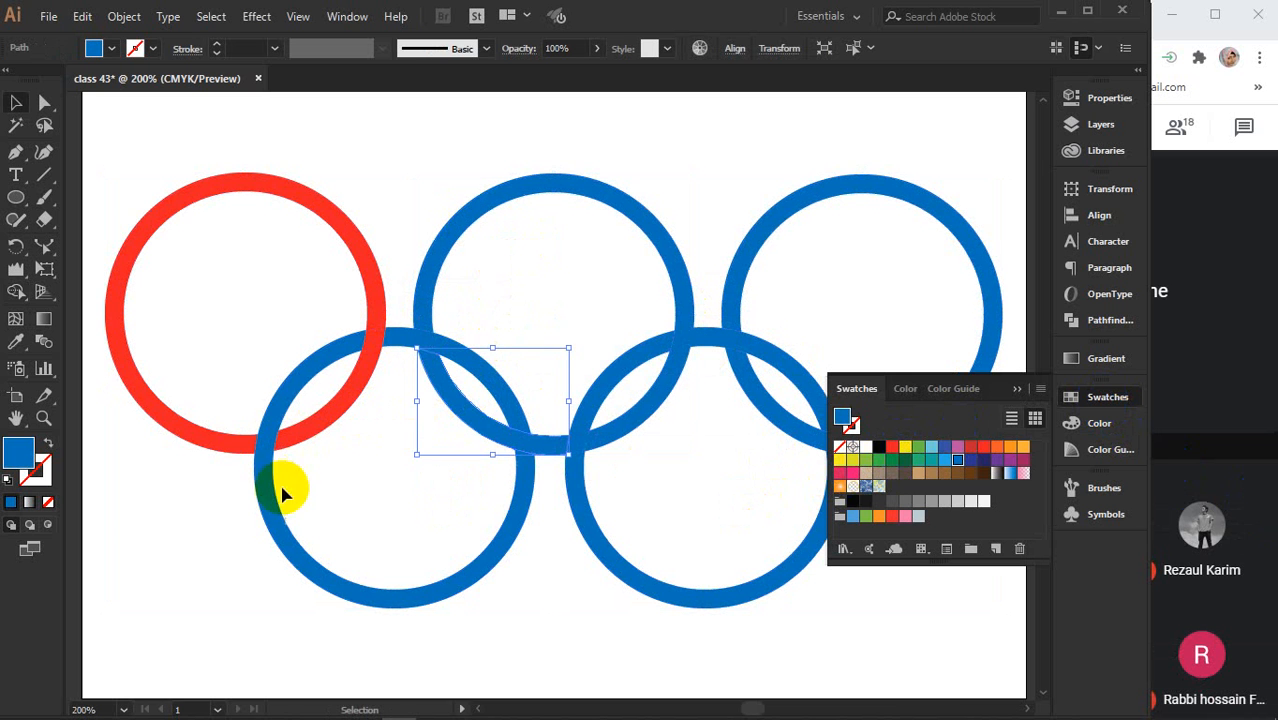
Fill both segments of the lower-left ring with the yellow swatch.
{"action": "left_click", "coordinate": [268, 515]}
{"action": "left_click", "coordinate": [905, 447]}
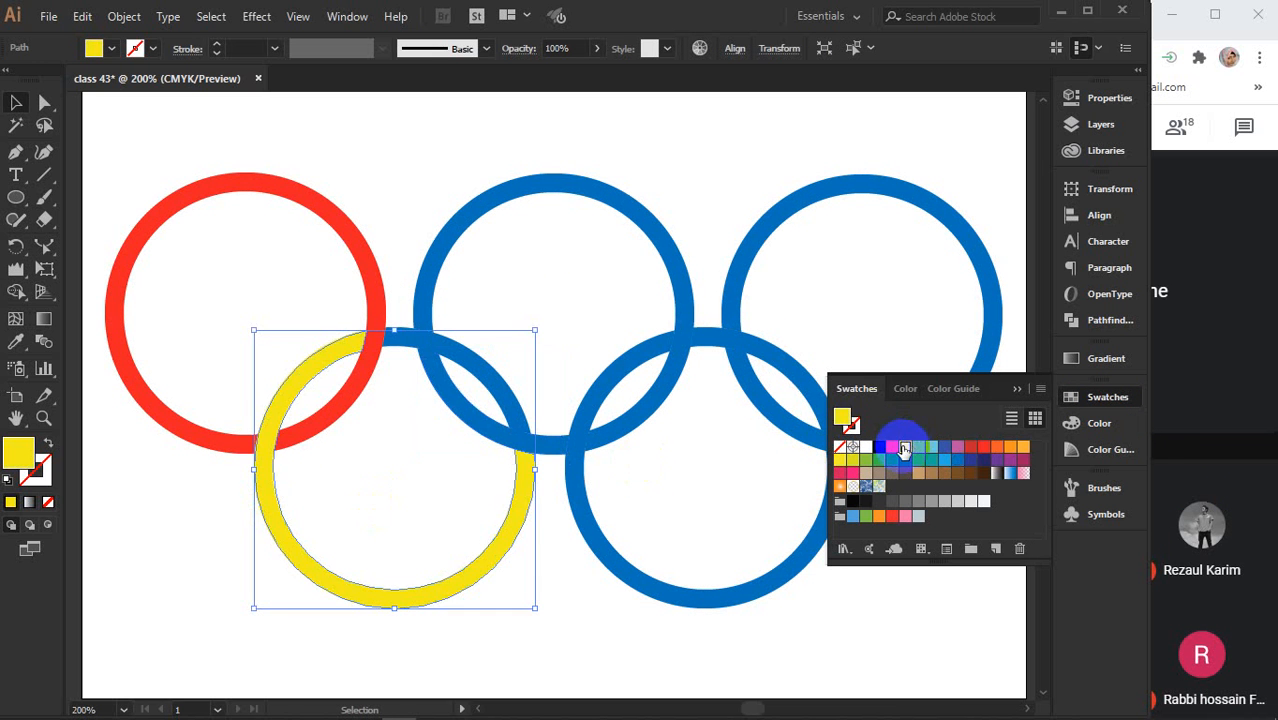
{"action": "left_click", "coordinate": [484, 386]}
{"action": "left_click", "coordinate": [905, 447]}
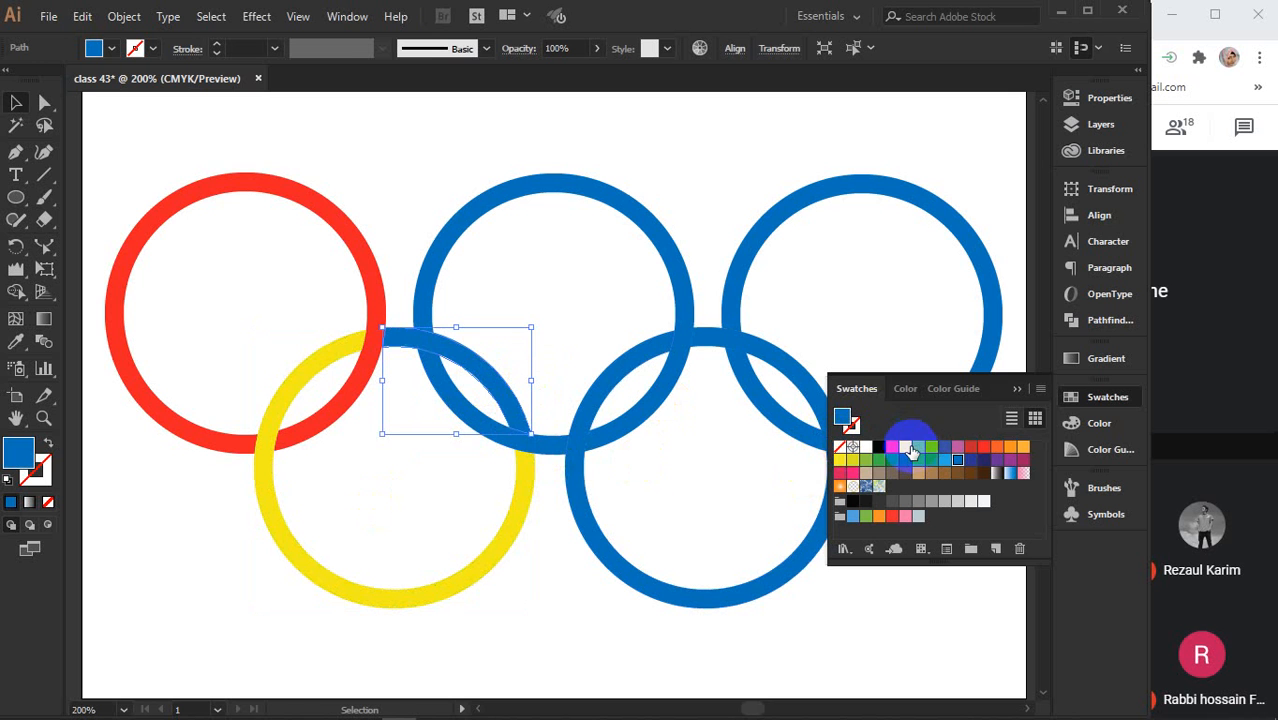
{"action": "left_click", "coordinate": [552, 568]}
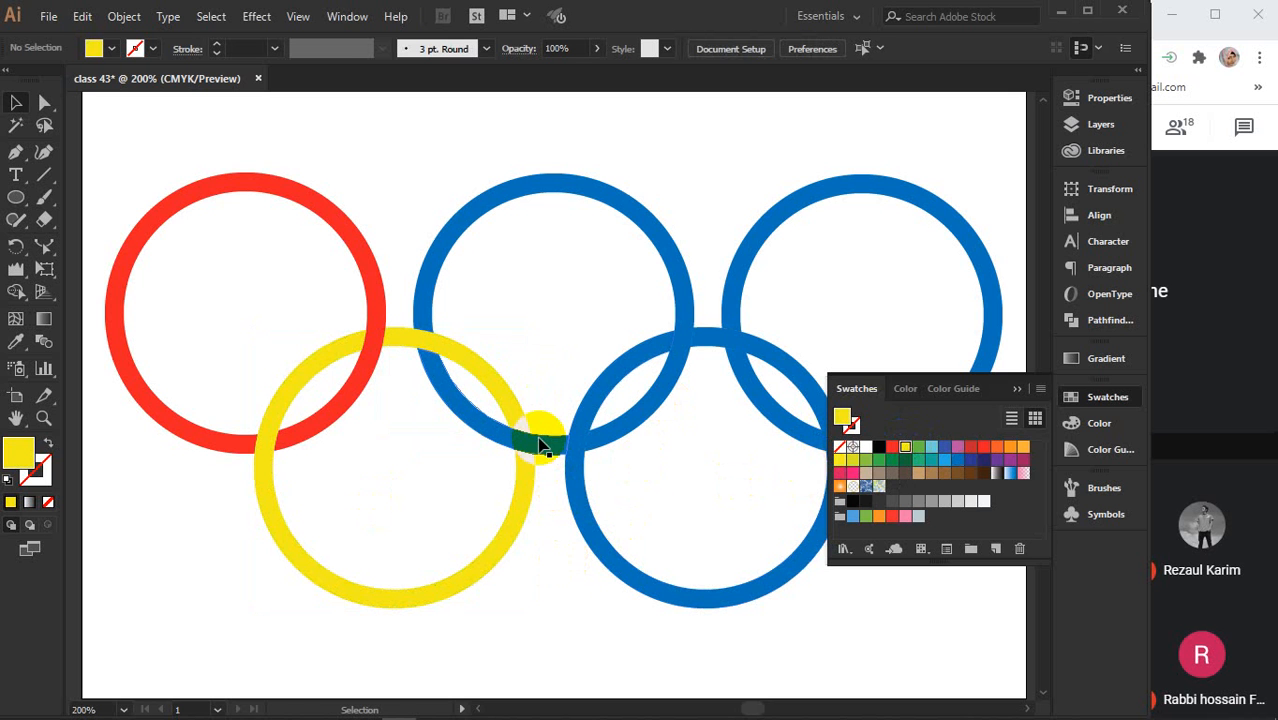
Fill the upper middle ring and its separate lower arc with a green swatch.
{"action": "left_click", "coordinate": [453, 235]}
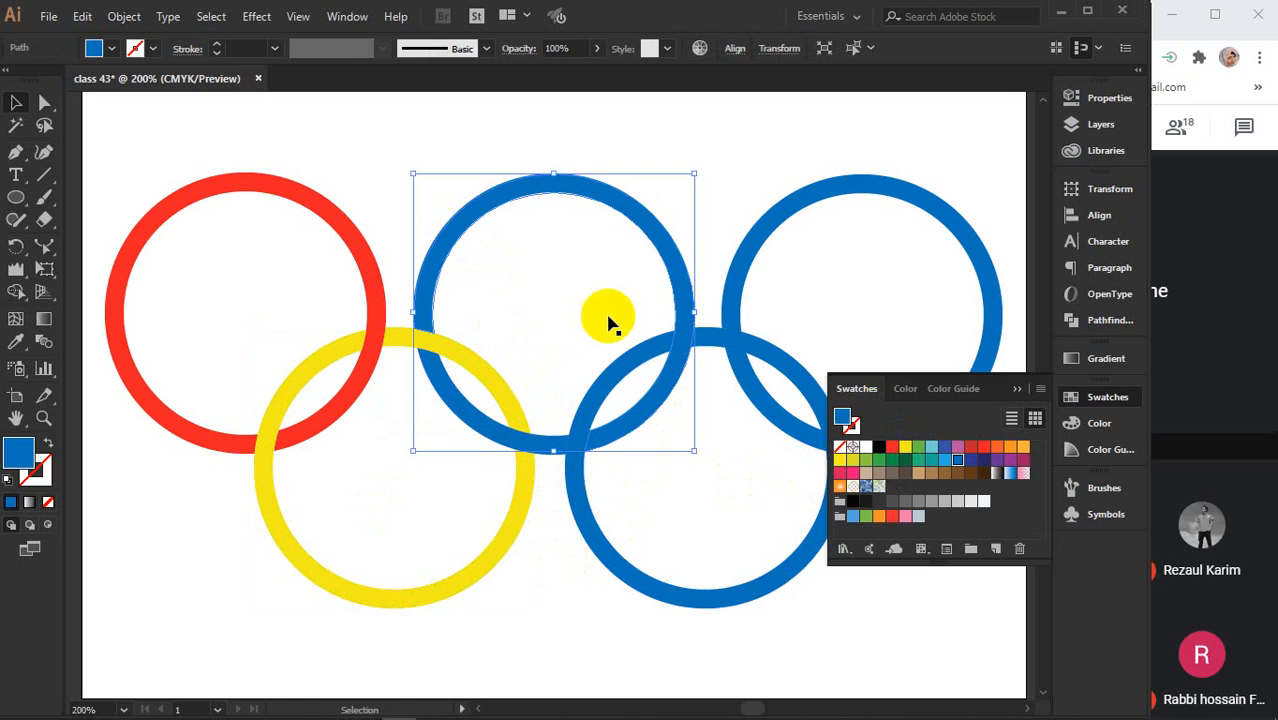
{"action": "left_click", "coordinate": [894, 460]}
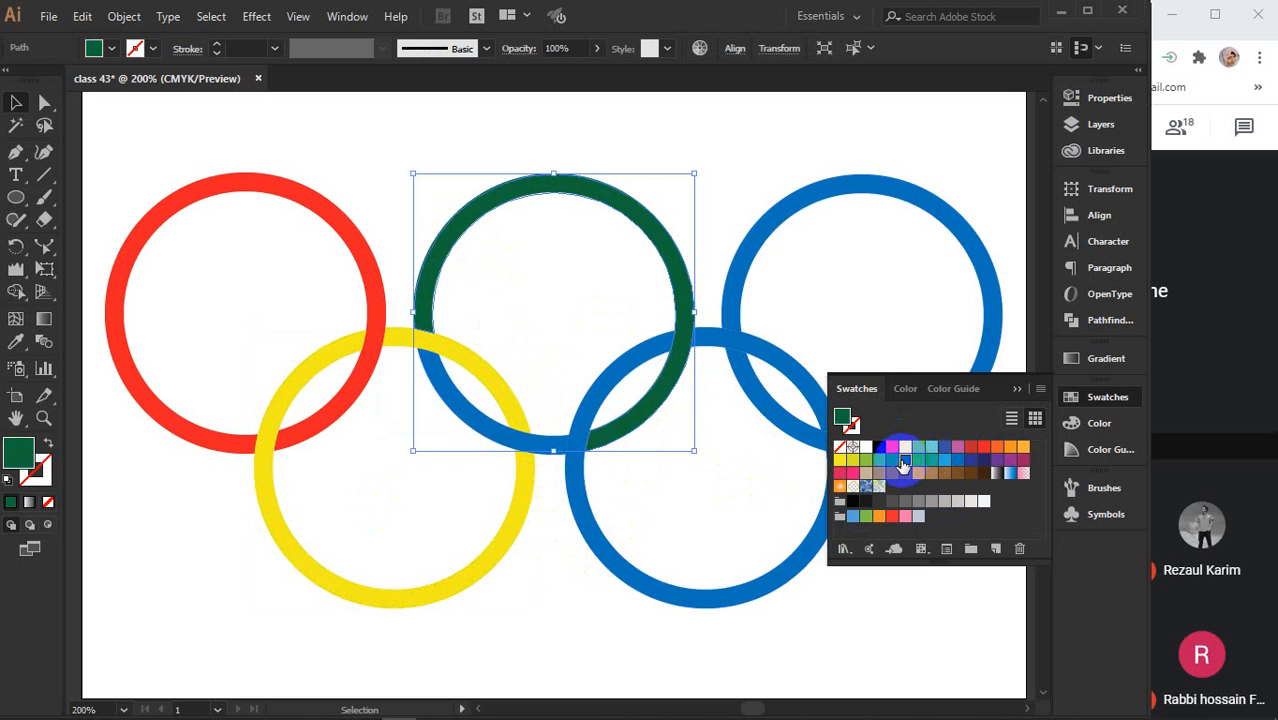
{"action": "left_click", "coordinate": [547, 450]}
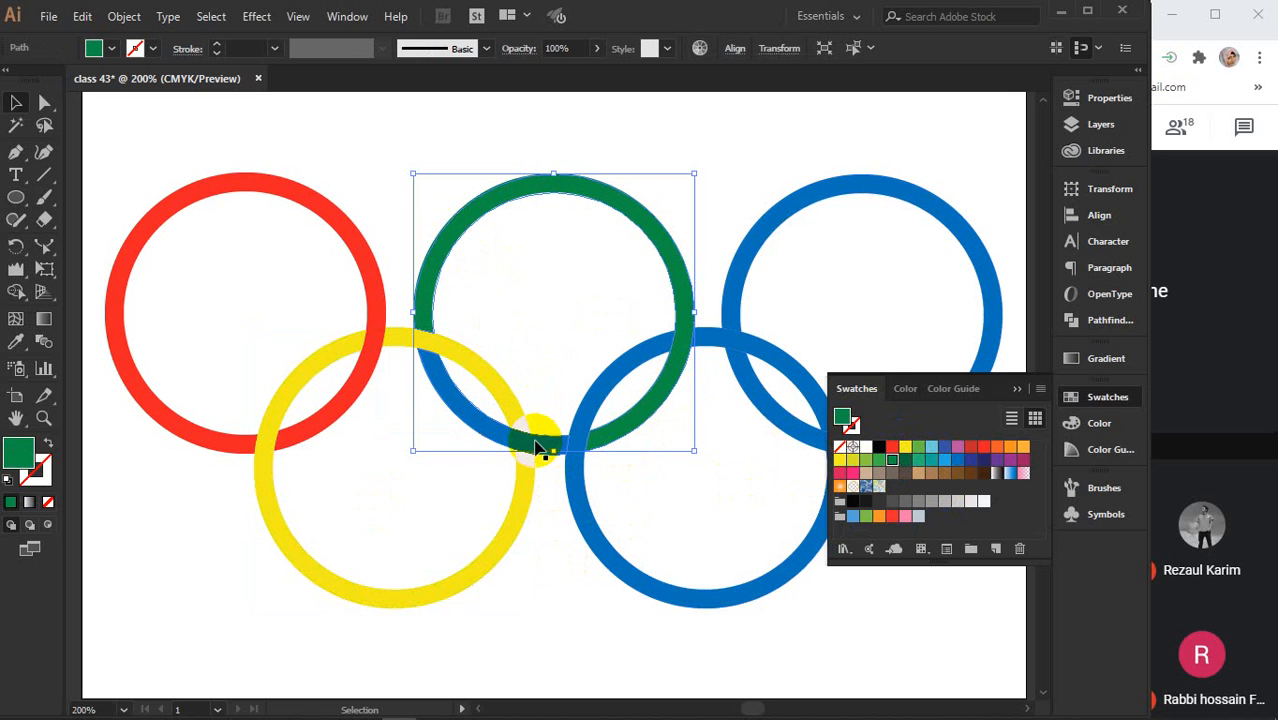
{"action": "left_click", "coordinate": [537, 443]}
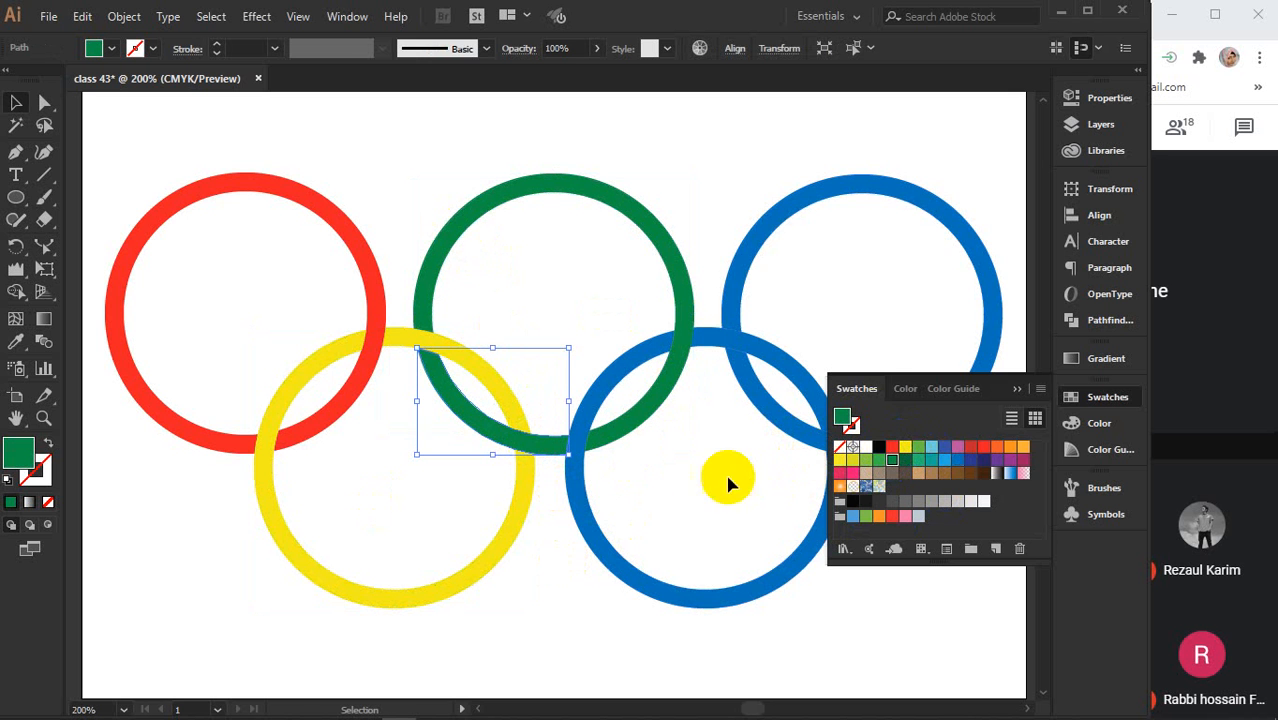
Fill both segments of the lower-right ring with black, collapse the swatches and deselect the artwork.
{"action": "left_click", "coordinate": [590, 540]}
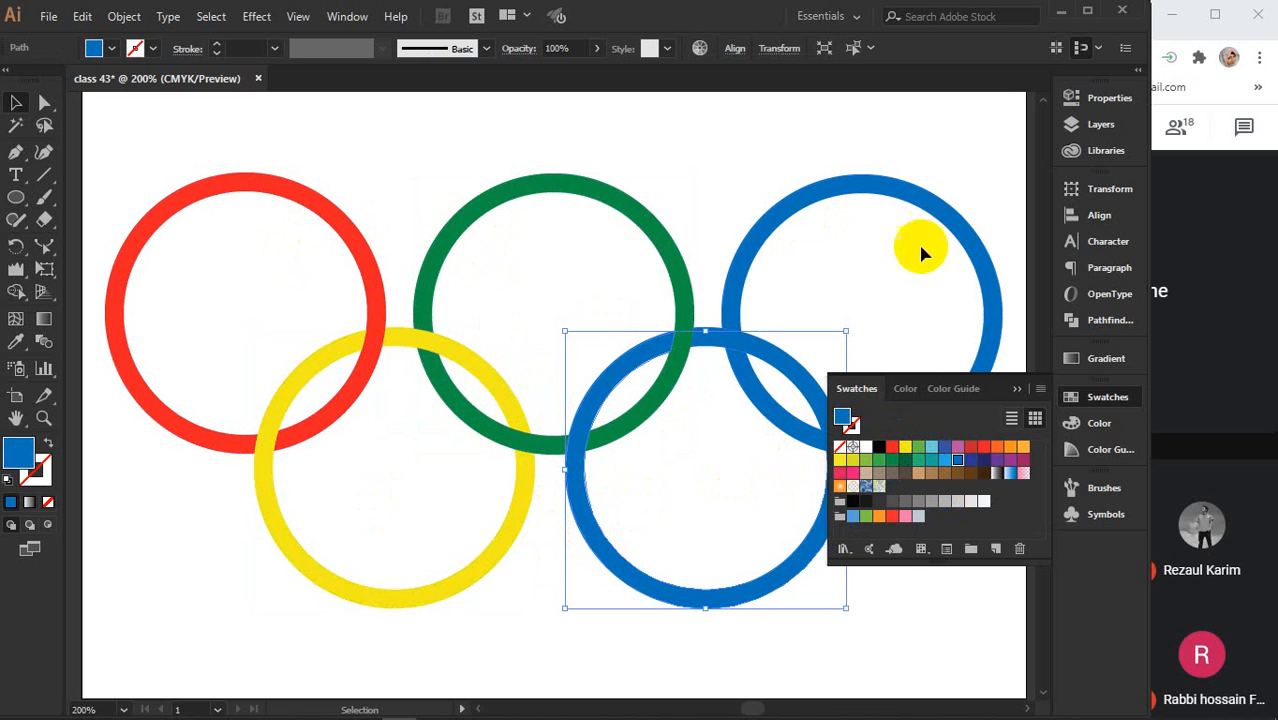
{"action": "left_click", "coordinate": [851, 502]}
{"action": "left_click", "coordinate": [785, 371]}
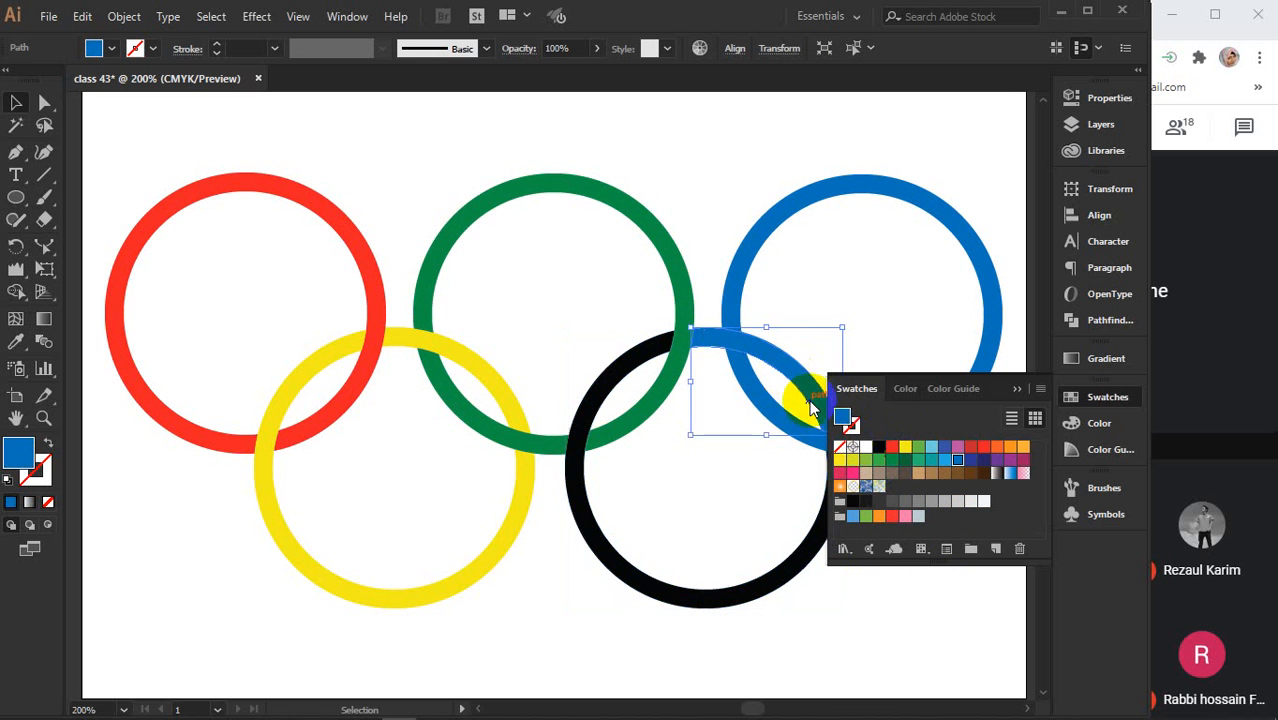
{"action": "left_click", "coordinate": [878, 447]}
{"action": "left_click", "coordinate": [1017, 389]}
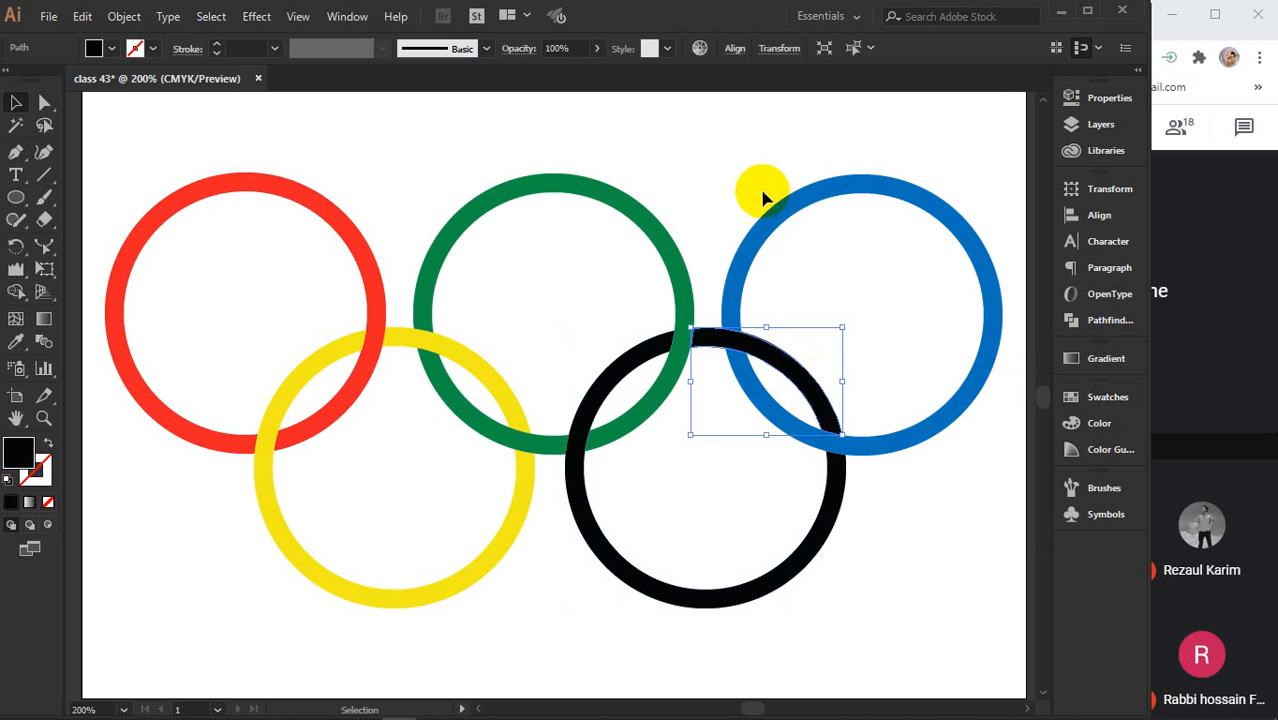
{"action": "left_click", "coordinate": [713, 163]}
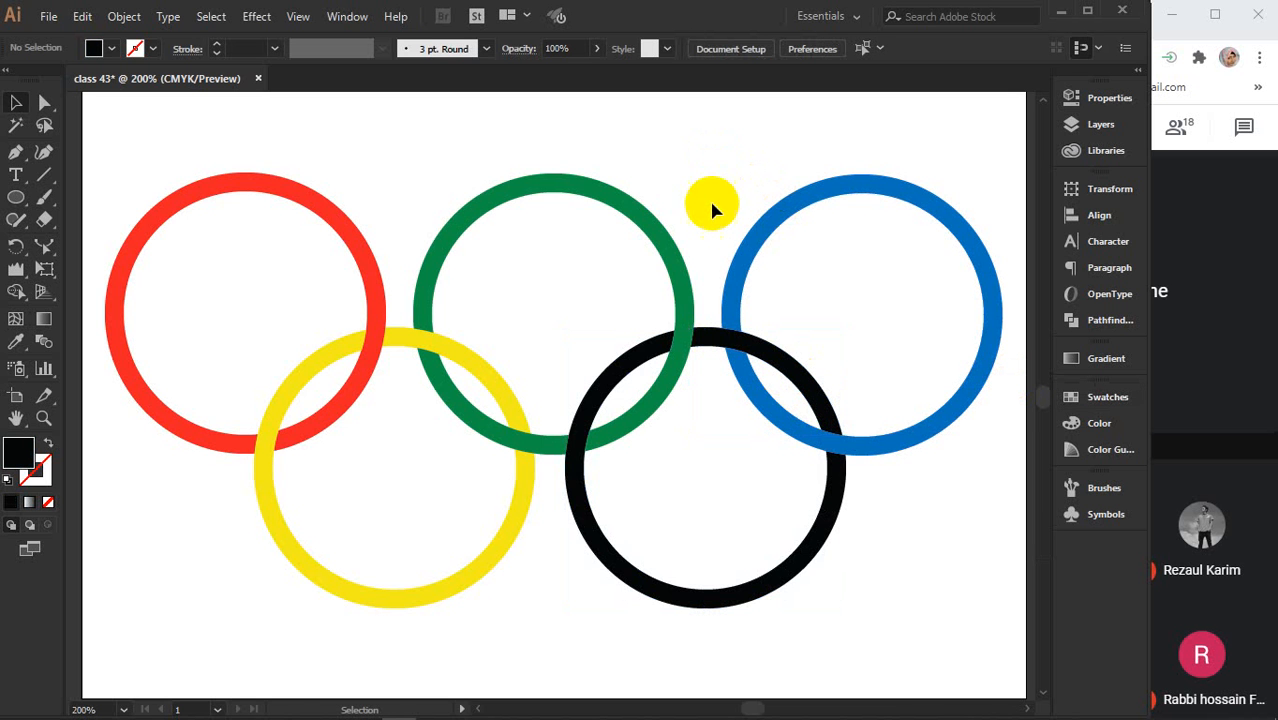
{"action": "left_click", "coordinate": [625, 400]}
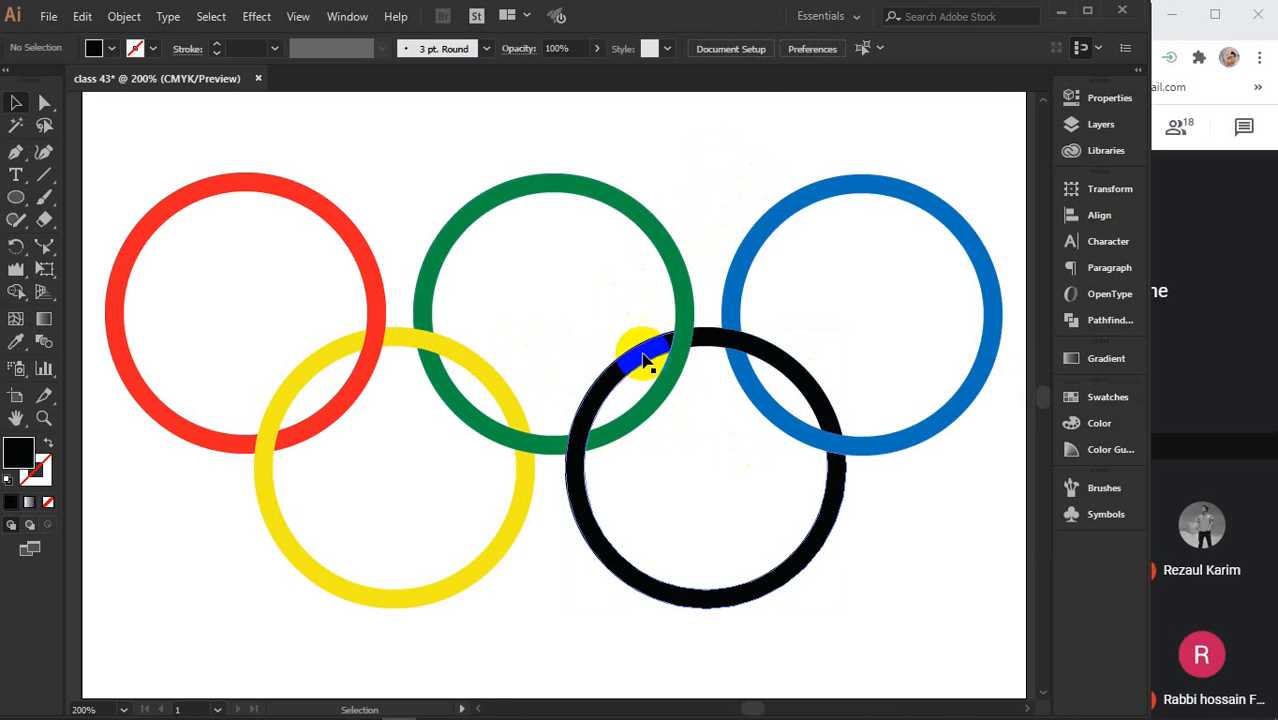
Examine the upper crossing of the green and black rings up close to check the interlocking edges.
{"action": "scroll", "coordinate": [645, 351], "scroll_direction": "up", "scroll_amount": 3}
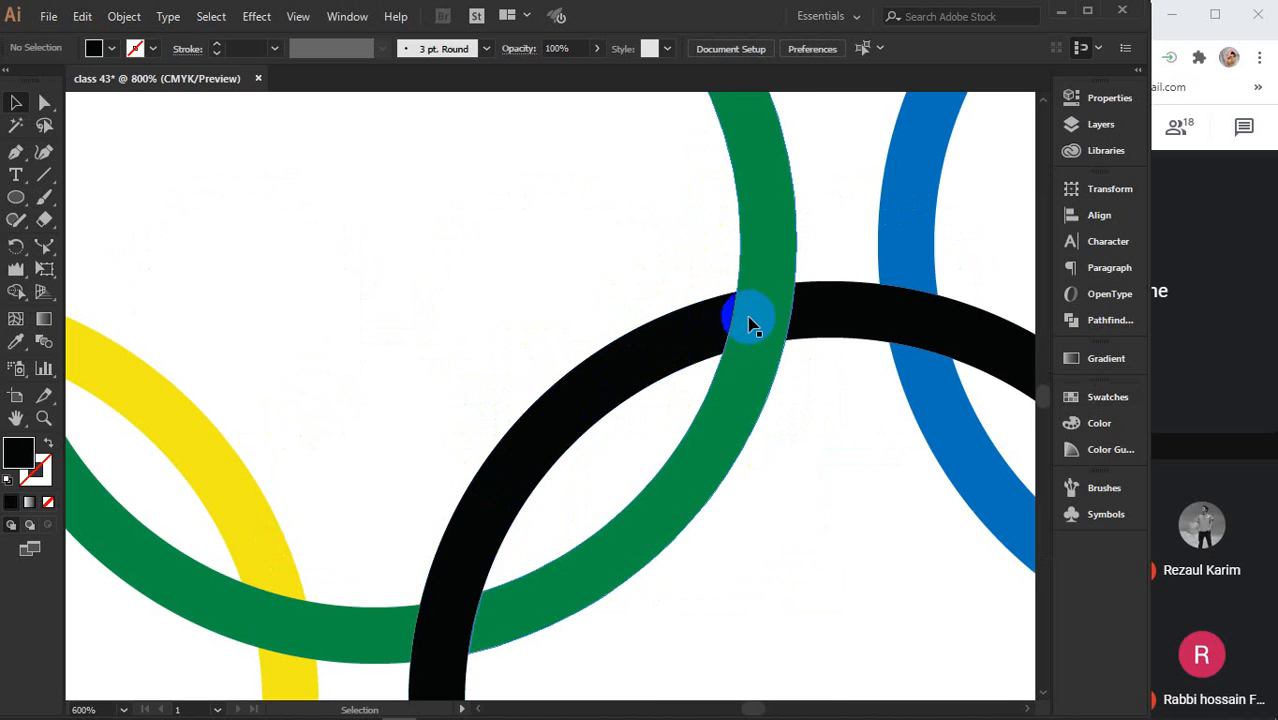
{"action": "scroll", "coordinate": [750, 320], "scroll_direction": "up", "scroll_amount": 4}
{"action": "left_click_drag", "start_coordinate": [817, 277], "coordinate": [567, 317]}
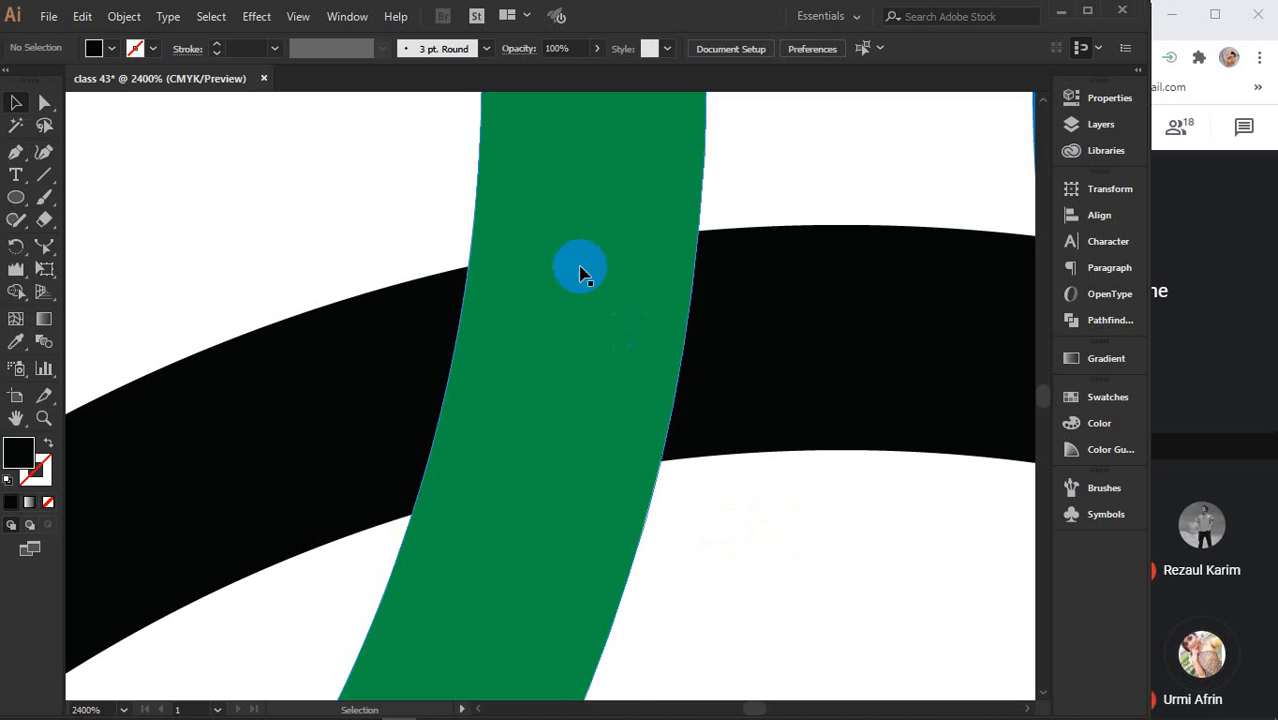
{"action": "scroll", "coordinate": [553, 299], "scroll_direction": "up", "scroll_amount": 1}
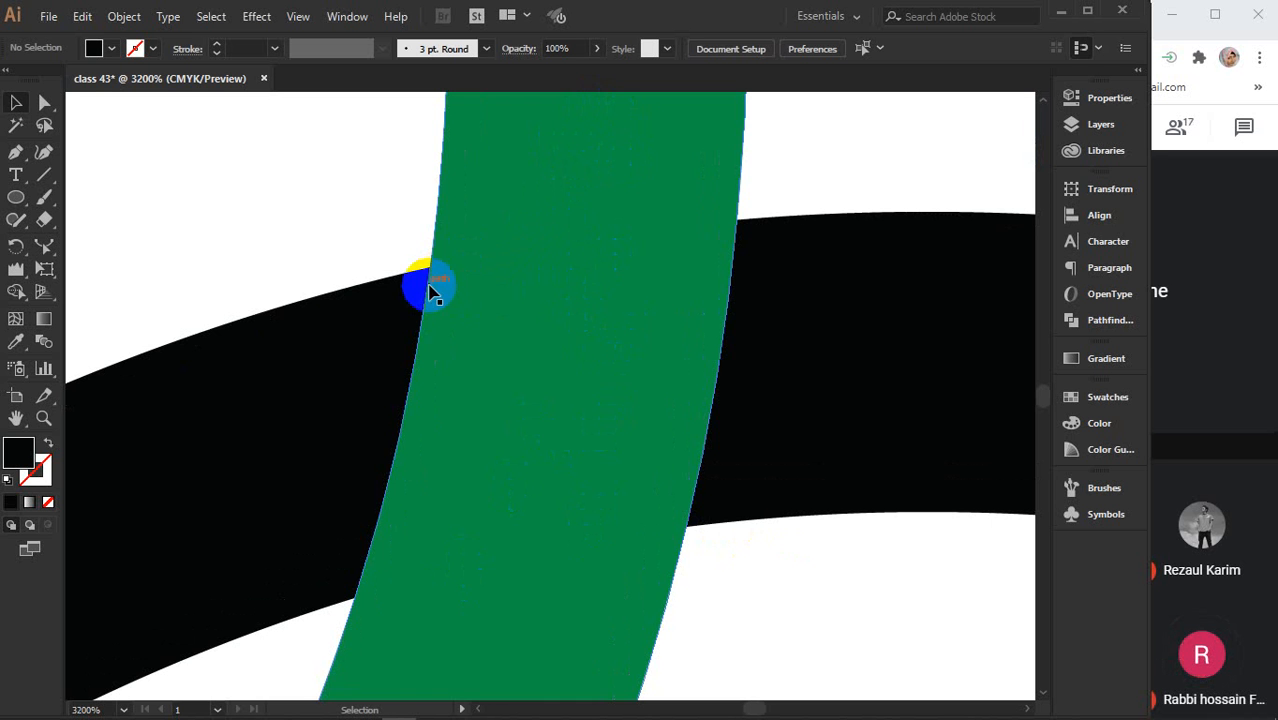
{"action": "scroll", "coordinate": [640, 468], "scroll_direction": "down", "scroll_amount": 7}
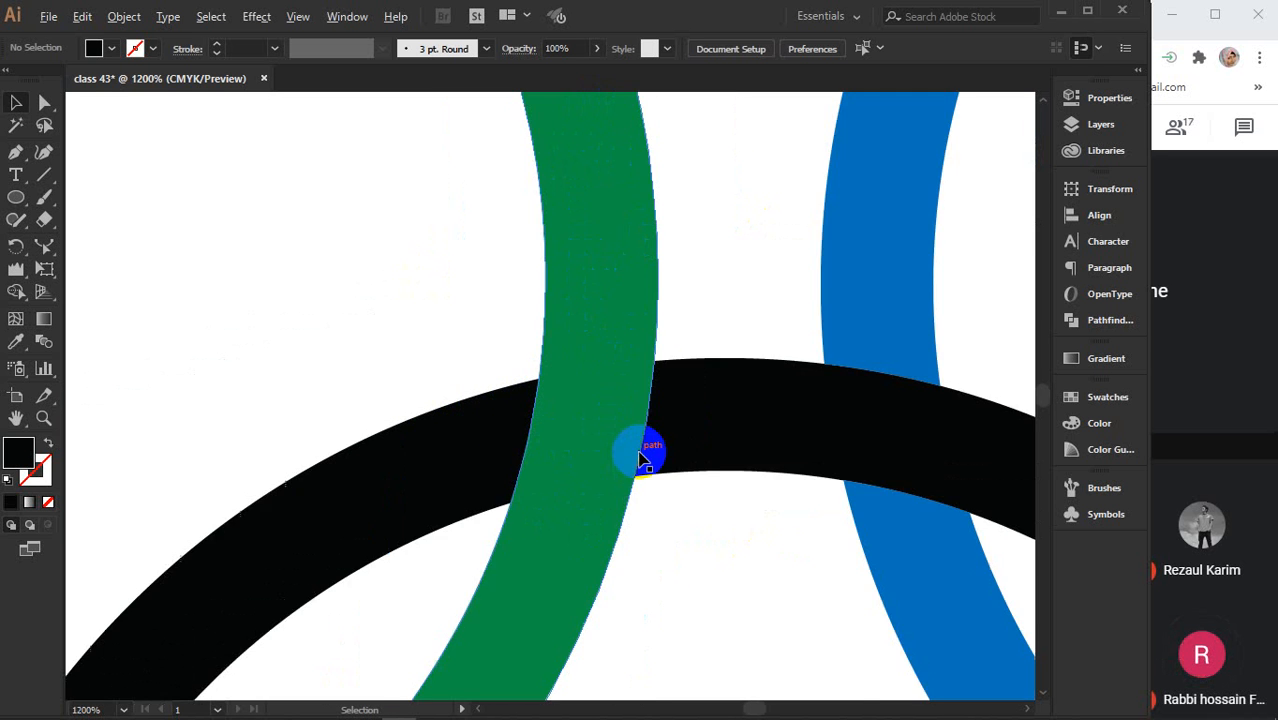
{"action": "scroll", "coordinate": [648, 340], "scroll_direction": "down", "scroll_amount": 5}
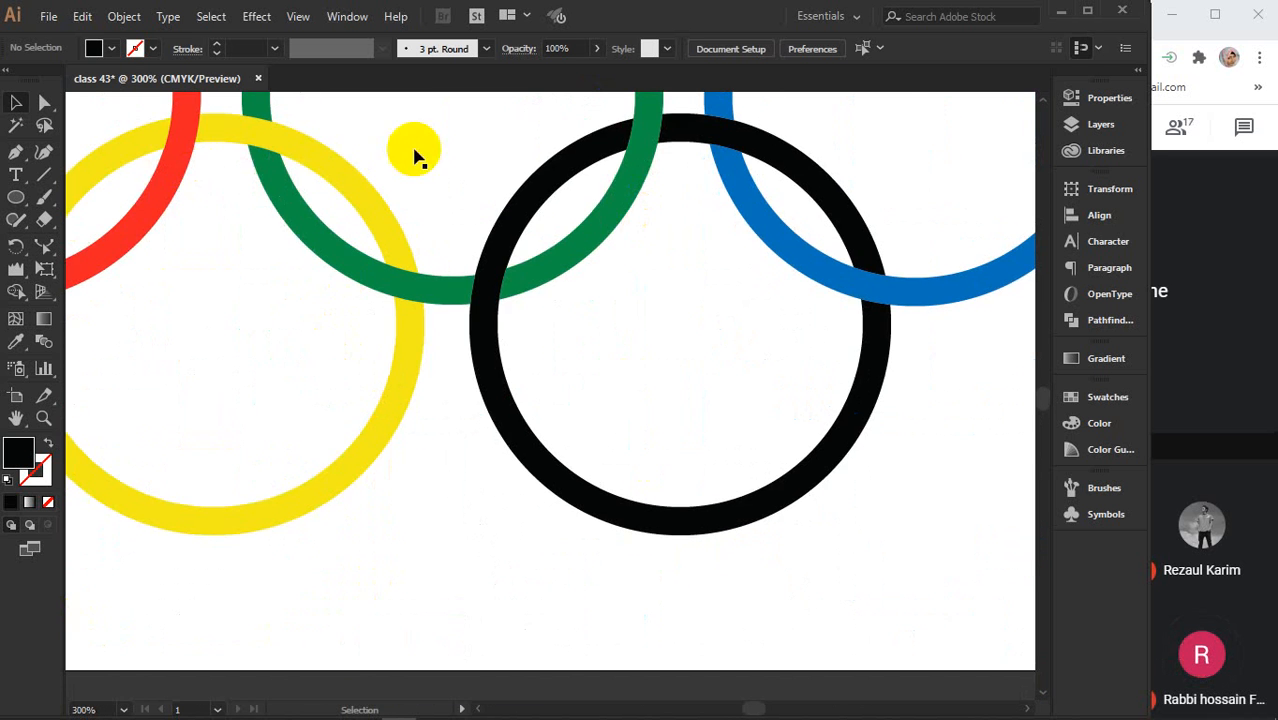
Select all the interlocked ring pieces on the artboard and group them.
{"action": "scroll", "coordinate": [480, 220], "scroll_direction": "down", "scroll_amount": 2}
{"action": "left_click_drag", "start_coordinate": [491, 254], "coordinate": [521, 332]}
{"action": "left_click_drag", "start_coordinate": [194, 143], "coordinate": [840, 503]}
{"action": "key", "text": "ctrl+g"}
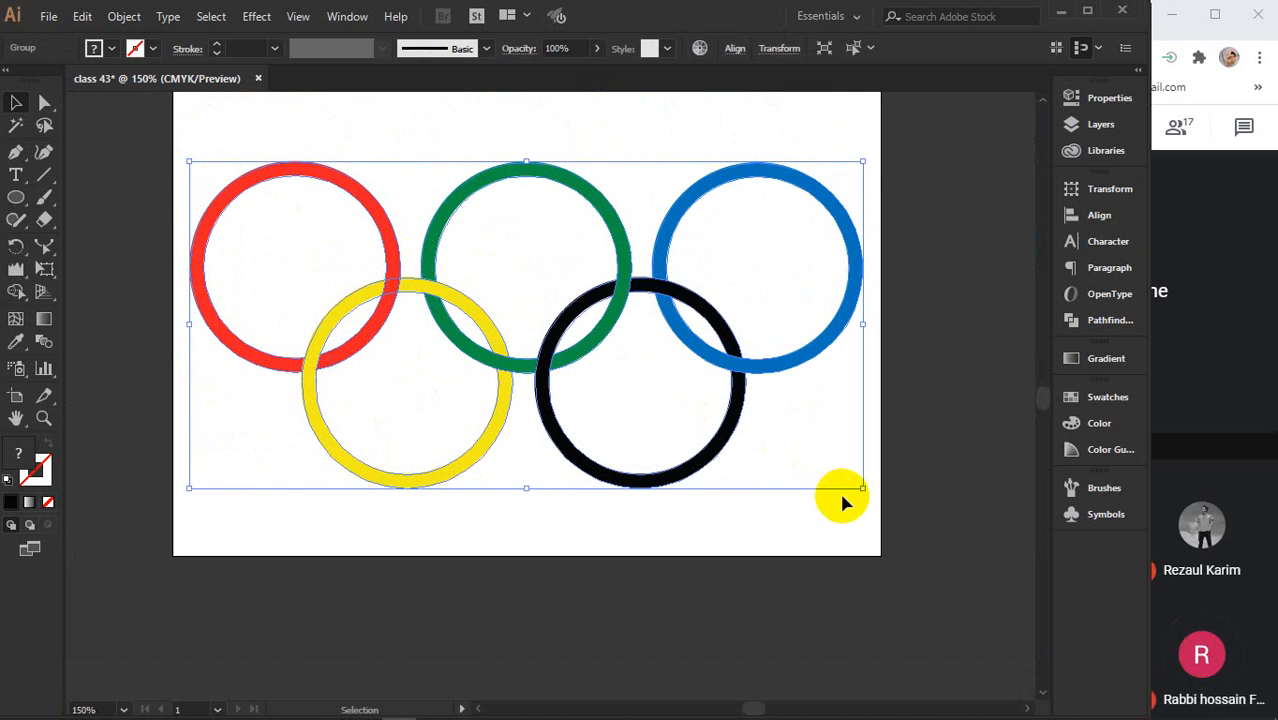
Move the other Olympic rings logo to just above the finished one for comparison and deselect everything.
{"action": "scroll", "coordinate": [848, 490], "scroll_direction": "down", "scroll_amount": 1}
{"action": "left_click_drag", "start_coordinate": [620, 328], "coordinate": [814, 486]}
{"action": "left_click_drag", "start_coordinate": [399, 358], "coordinate": [943, 310]}
{"action": "left_click_drag", "start_coordinate": [901, 377], "coordinate": [813, 337]}
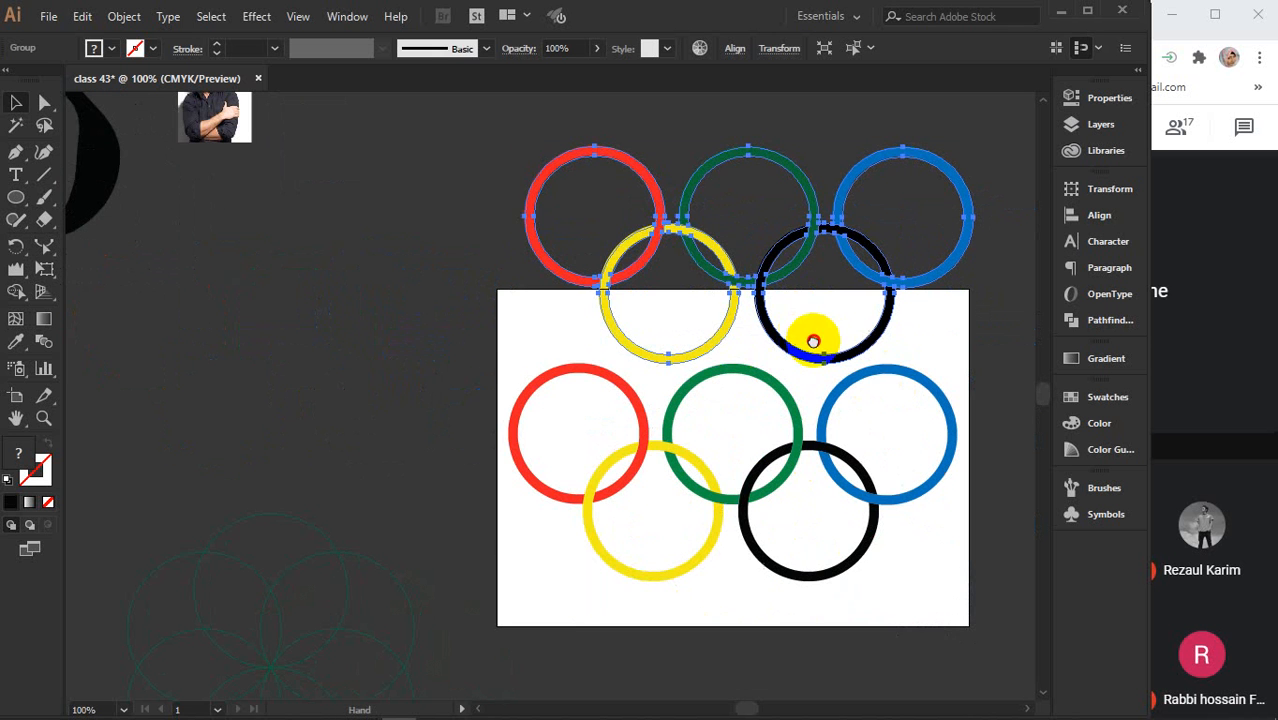
{"action": "left_click", "coordinate": [922, 574]}
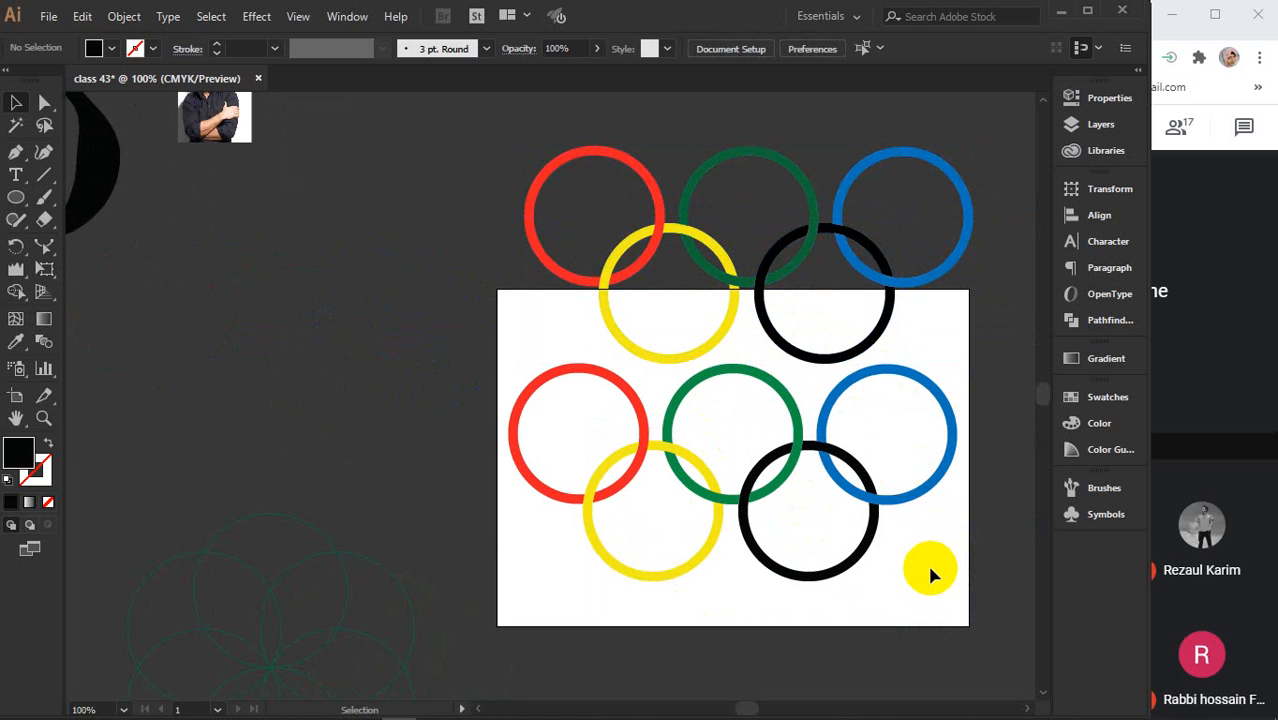
Select both Olympic rings logos and delete them to clear the artboard.
{"action": "left_click_drag", "start_coordinate": [759, 229], "coordinate": [740, 418]}
{"action": "left_click_drag", "start_coordinate": [693, 263], "coordinate": [813, 508]}
{"action": "key", "text": "Delete"}
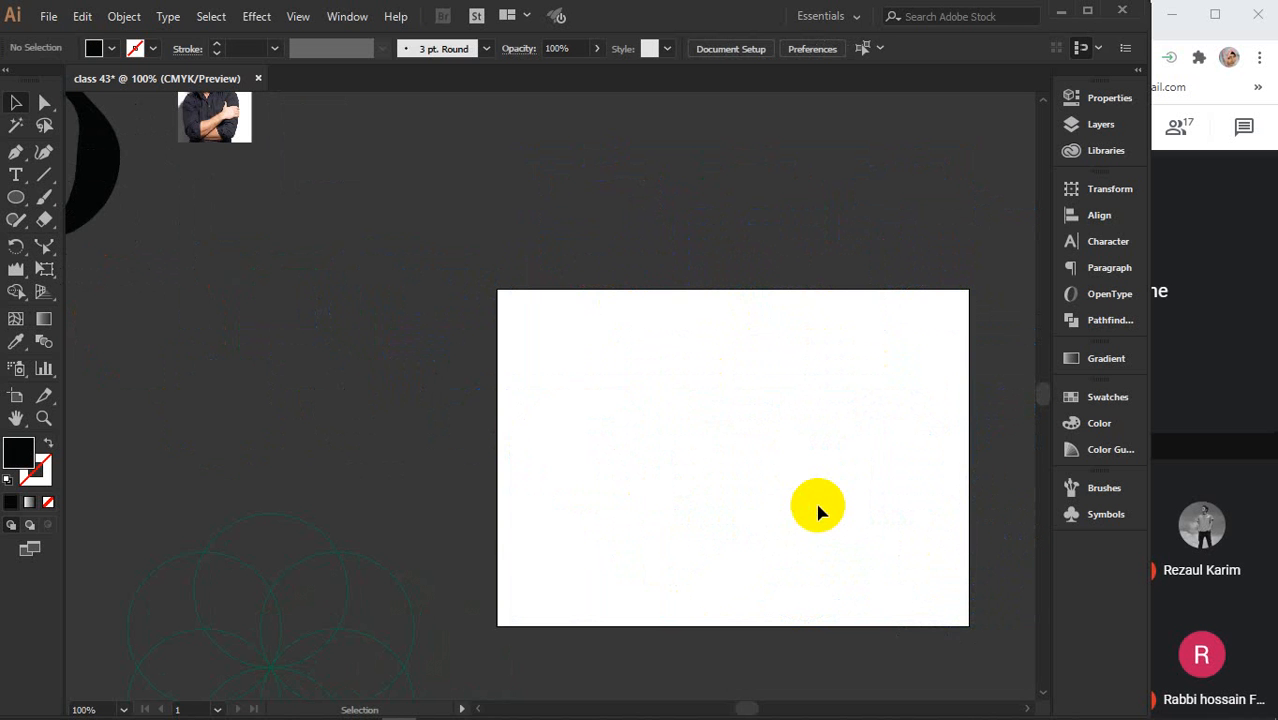
Examine the flower pattern of six overlapping circle outlines beside the artboard, from the centre out to its edges.
{"action": "left_click_drag", "start_coordinate": [531, 527], "coordinate": [687, 296]}
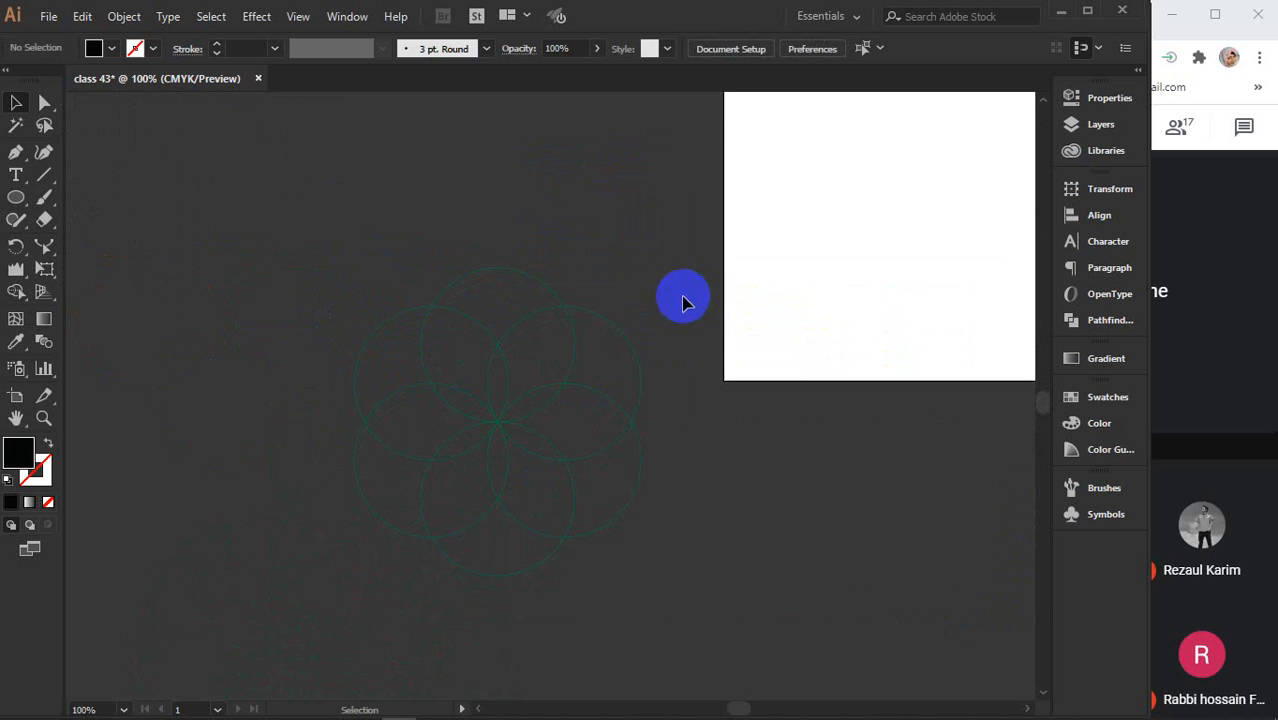
{"action": "scroll", "coordinate": [483, 430], "scroll_direction": "up", "scroll_amount": 2}
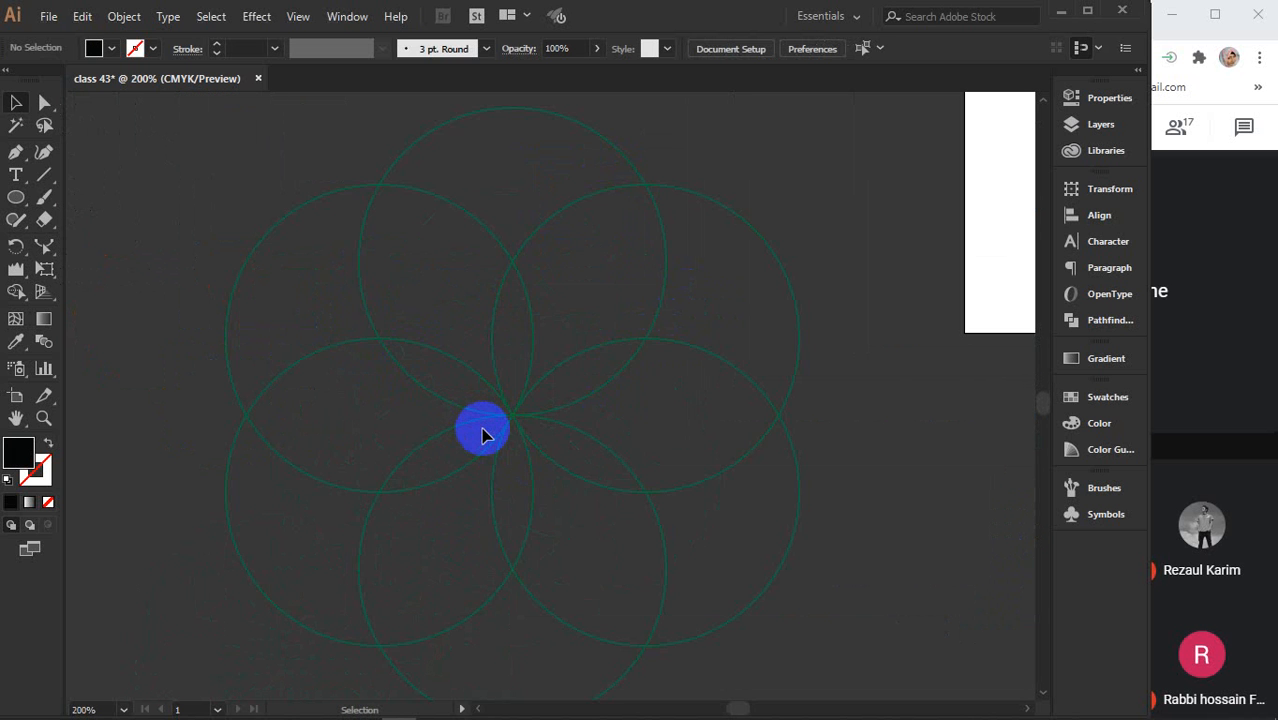
{"action": "scroll", "coordinate": [482, 430], "scroll_direction": "down", "scroll_amount": 1}
{"action": "scroll", "coordinate": [630, 404], "scroll_direction": "down", "scroll_amount": 2}
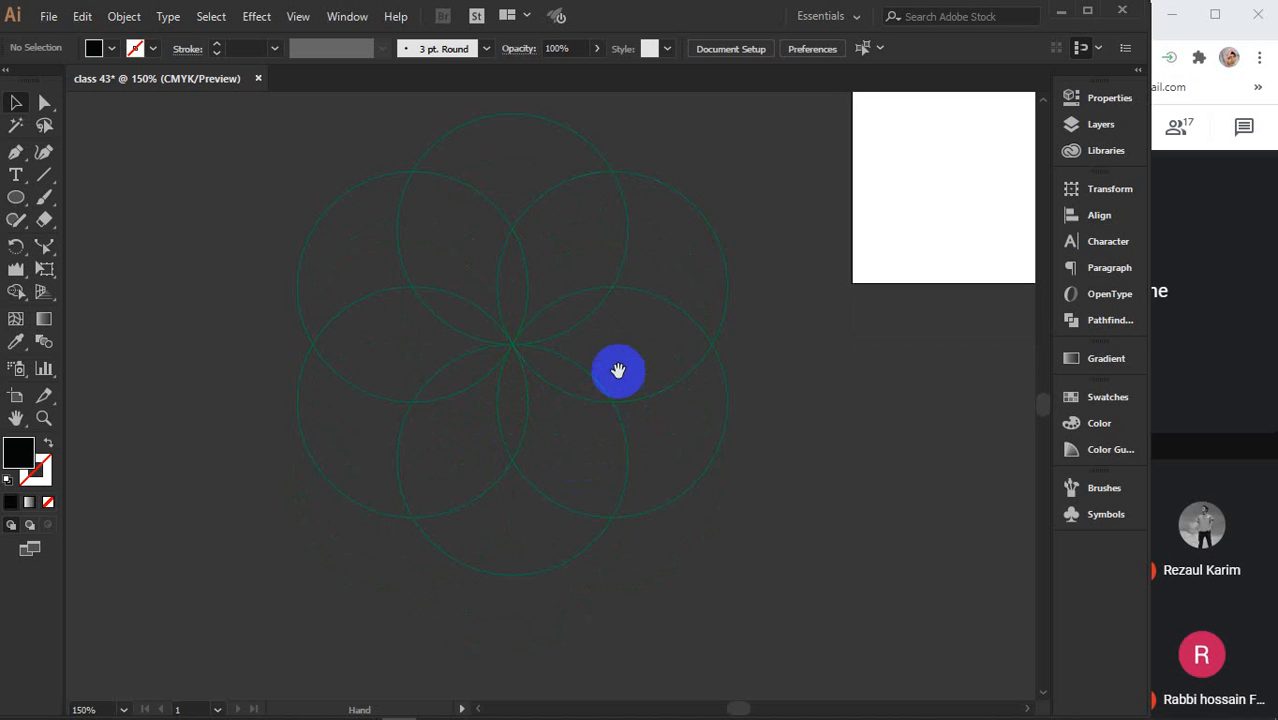
{"action": "scroll", "coordinate": [621, 368], "scroll_direction": "up", "scroll_amount": 1}
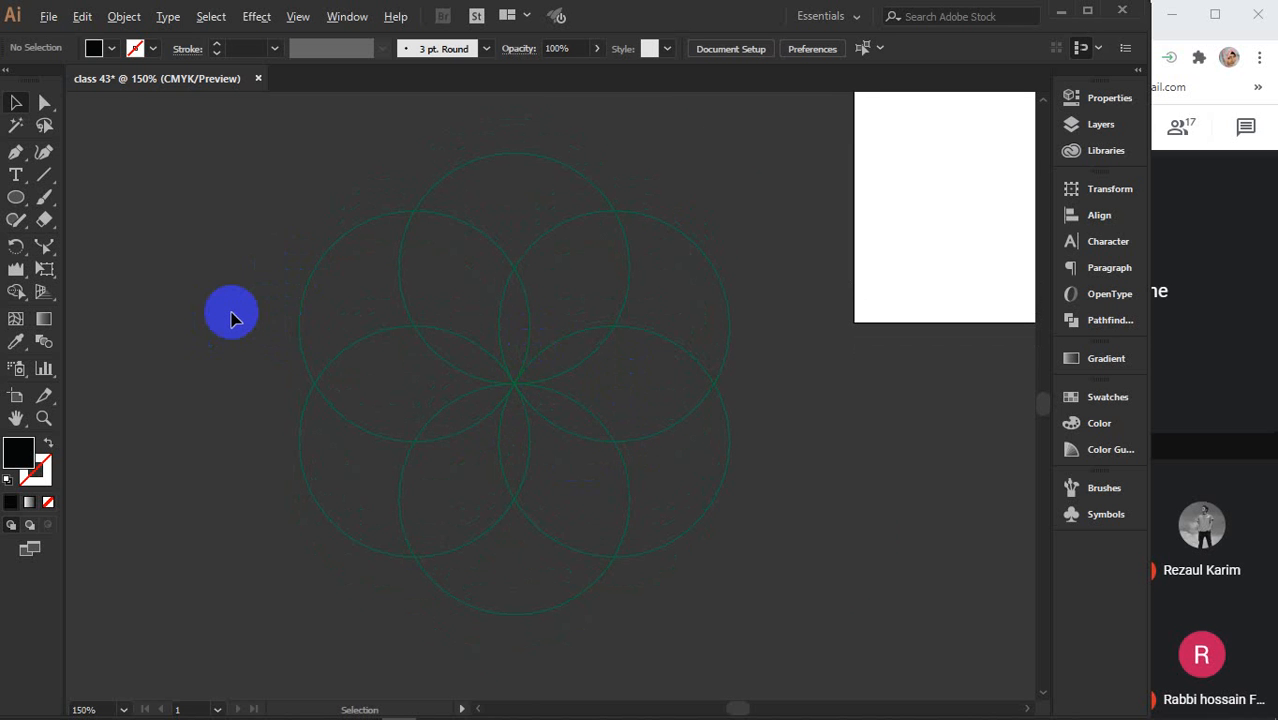
{"action": "scroll", "coordinate": [229, 311], "scroll_direction": "up", "scroll_amount": 1}
{"action": "left_click_drag", "start_coordinate": [259, 357], "coordinate": [220, 354]}
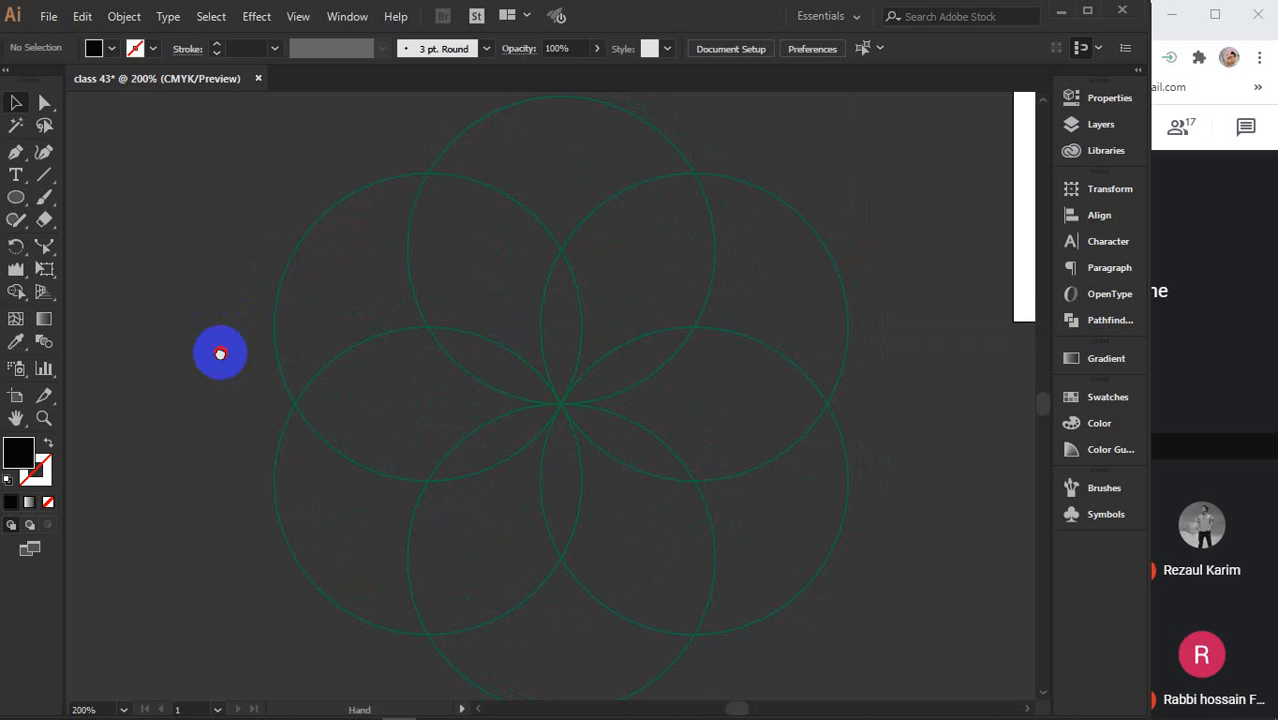
{"action": "scroll", "coordinate": [220, 358], "scroll_direction": "down", "scroll_amount": 1}
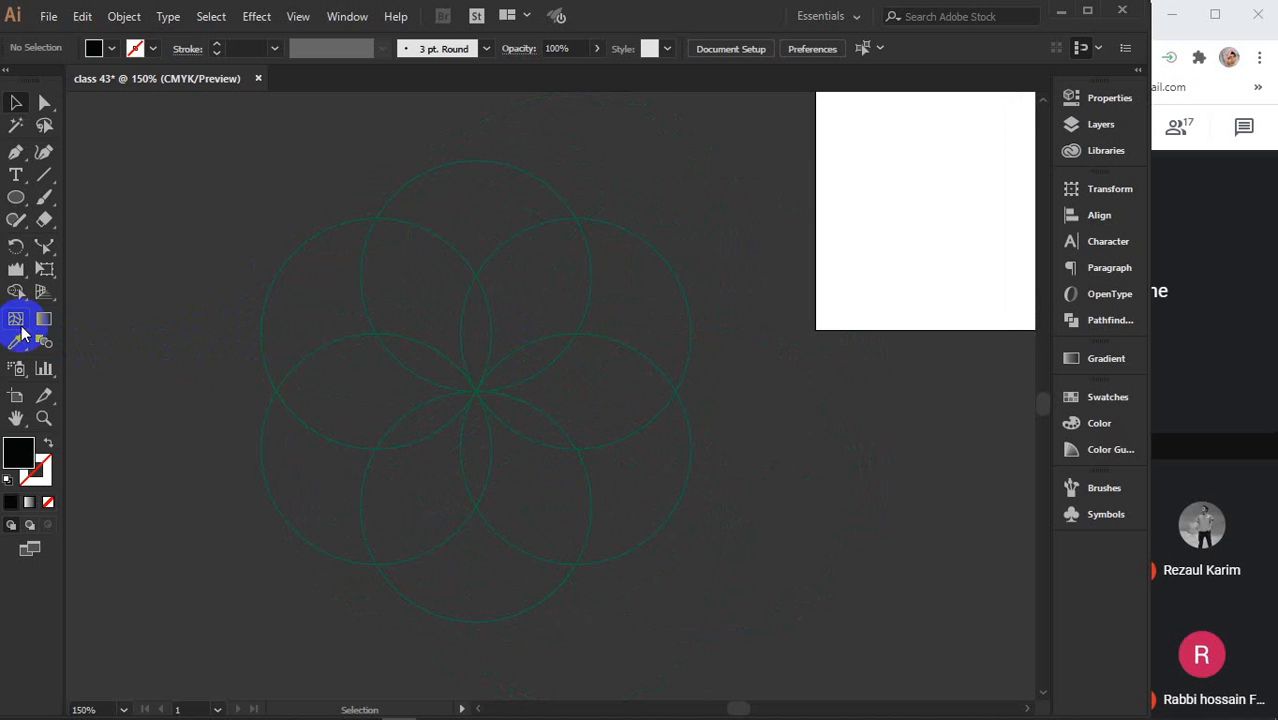
{"action": "left_click", "coordinate": [17, 295]}
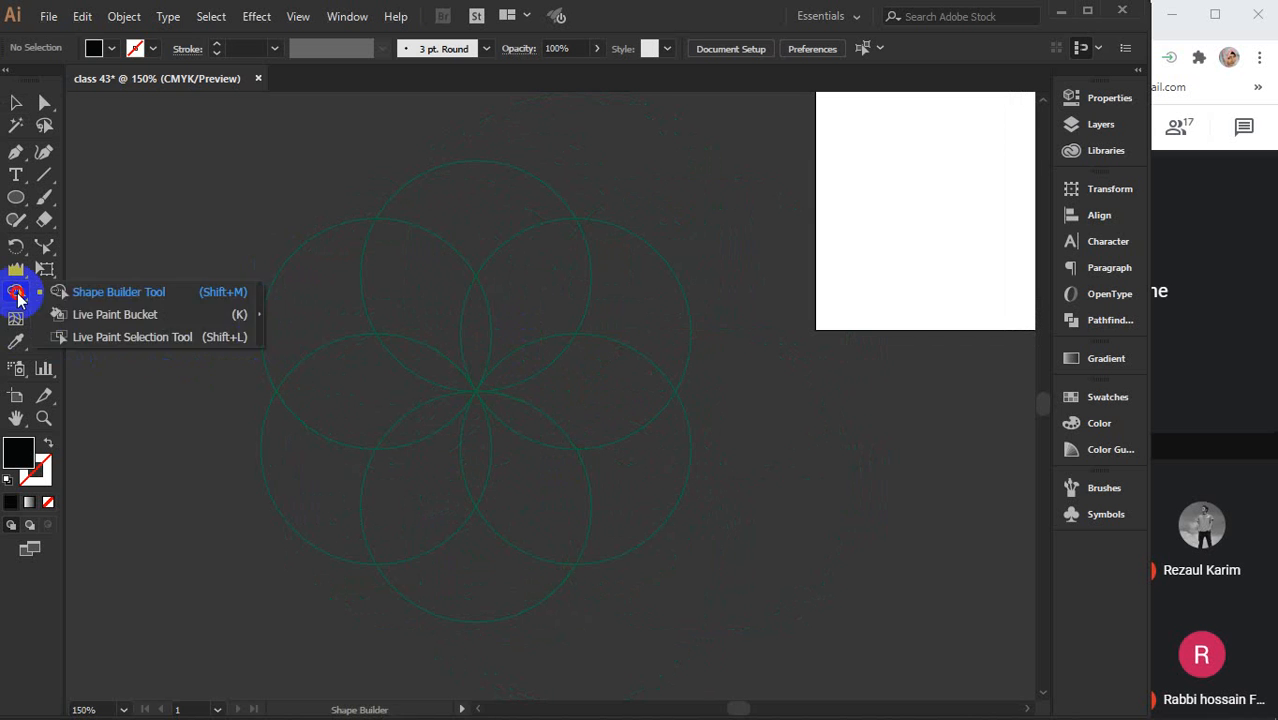
{"action": "left_click", "coordinate": [125, 291]}
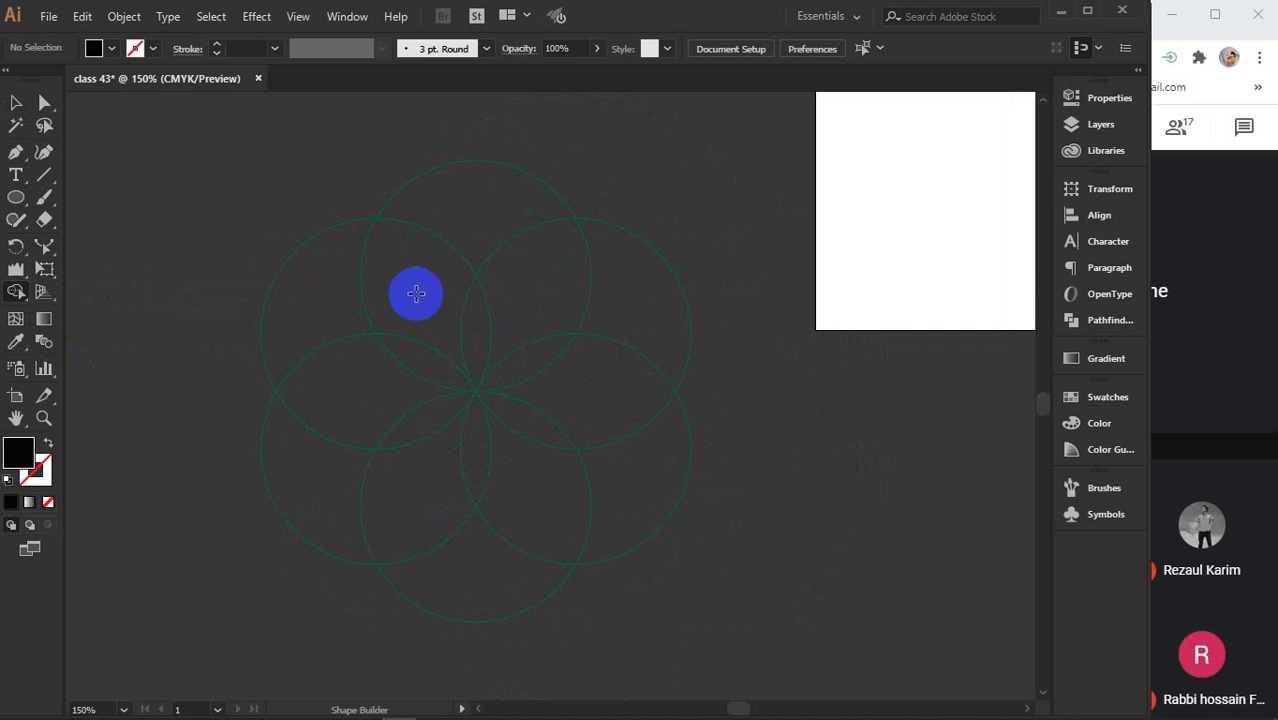
{"action": "left_click", "coordinate": [1101, 322]}
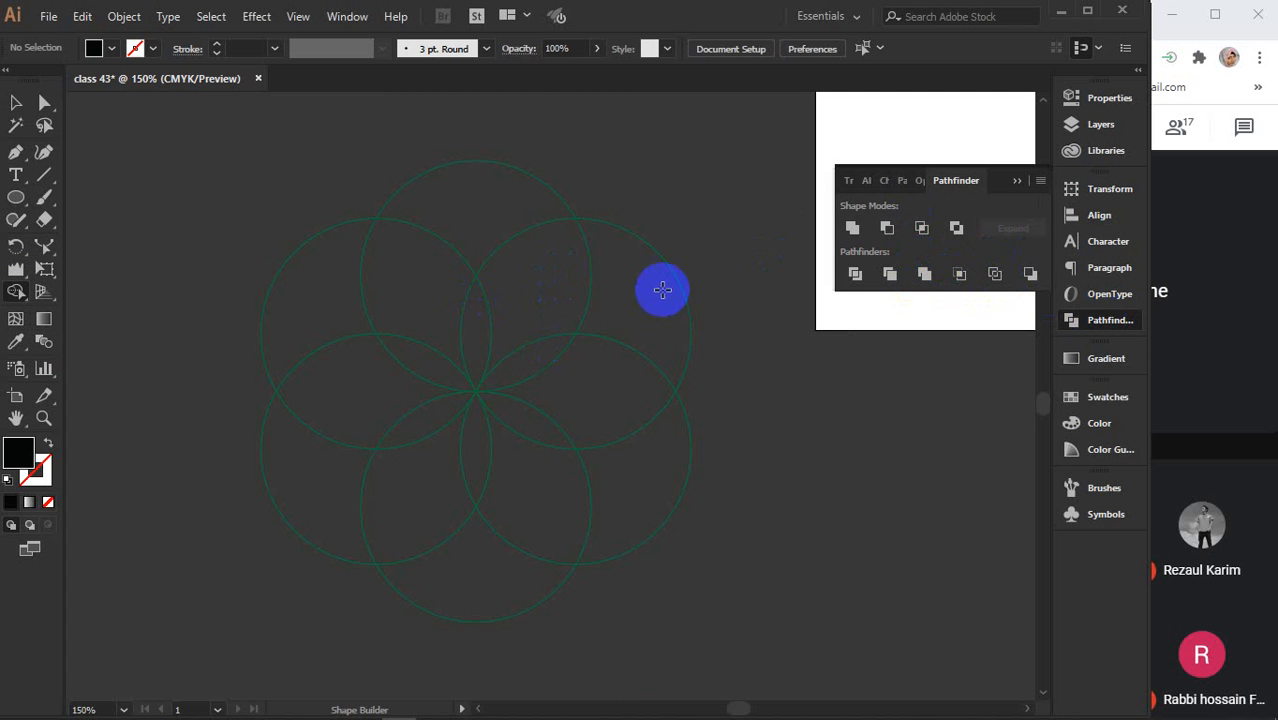
{"action": "left_click", "coordinate": [1018, 181]}
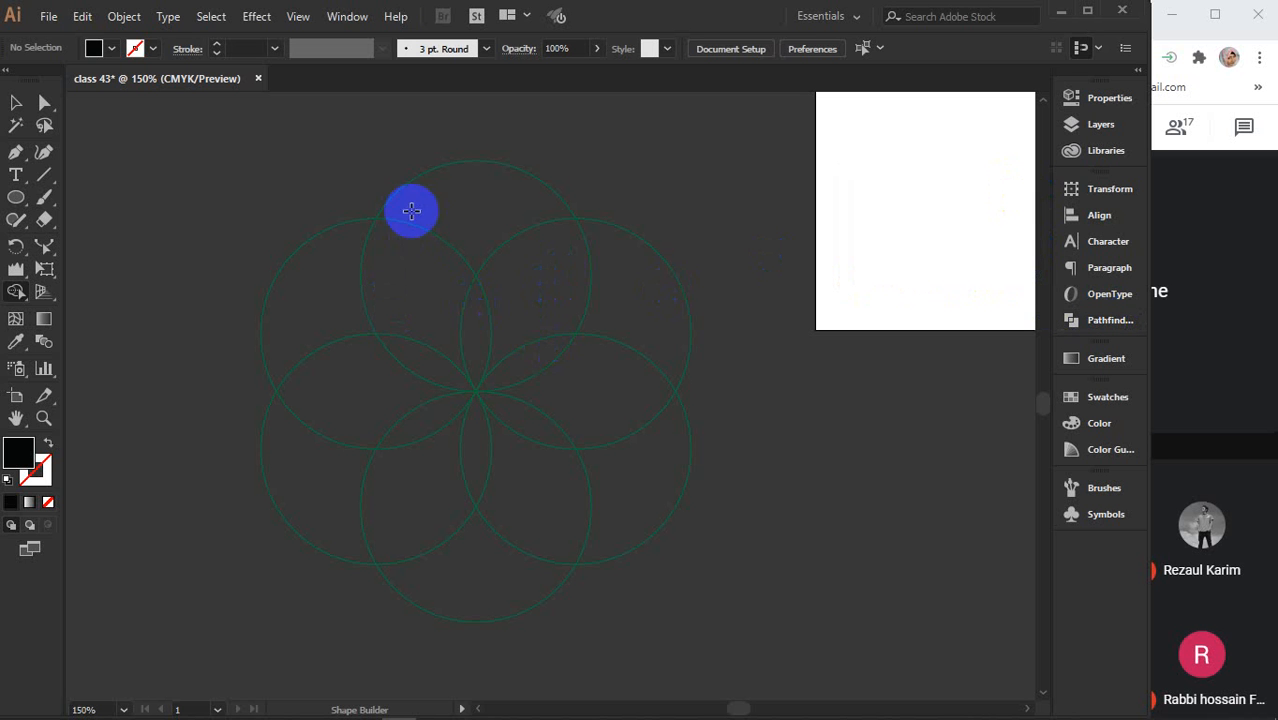
Select the six overlapping circles, try a Shape Builder stroke through their regions and undo it.
{"action": "left_click", "coordinate": [16, 102]}
{"action": "left_click_drag", "start_coordinate": [201, 153], "coordinate": [722, 607]}
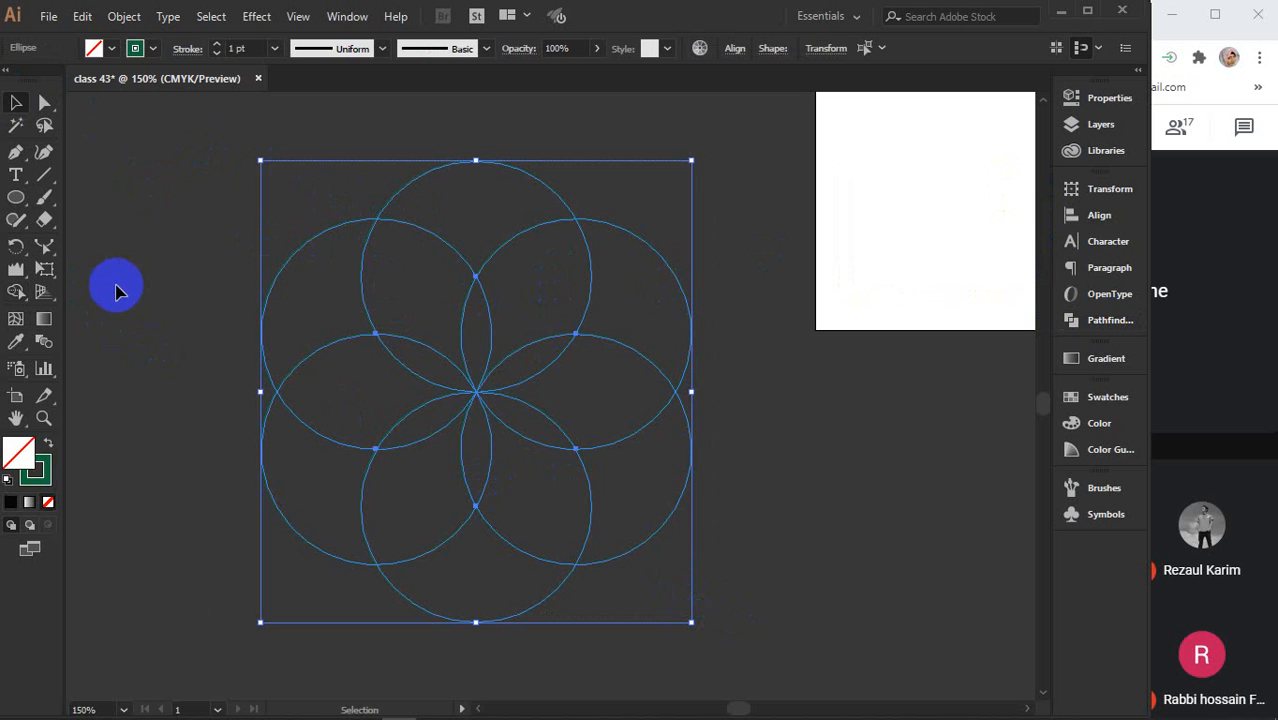
{"action": "left_click", "coordinate": [26, 297]}
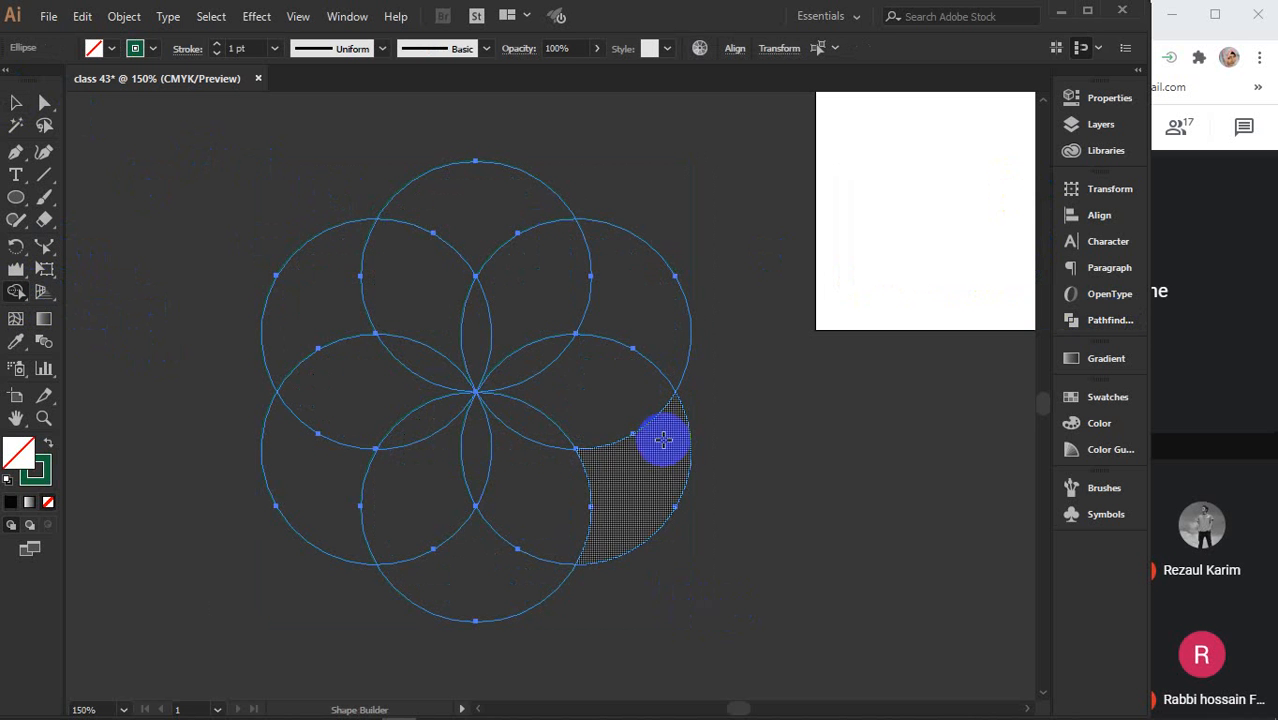
{"action": "mouse_move", "coordinate": [634, 302]}
{"action": "left_mouse_down"}
{"action": "mouse_move", "coordinate": [445, 231]}
{"action": "mouse_move", "coordinate": [389, 266]}
{"action": "mouse_move", "coordinate": [315, 371]}
{"action": "mouse_move", "coordinate": [325, 447]}
{"action": "mouse_move", "coordinate": [411, 545]}
{"action": "mouse_move", "coordinate": [517, 531]}
{"action": "mouse_move", "coordinate": [591, 468]}
{"action": "mouse_move", "coordinate": [575, 372]}
{"action": "mouse_move", "coordinate": [407, 327]}
{"action": "mouse_move", "coordinate": [408, 400]}
{"action": "mouse_move", "coordinate": [546, 417]}
{"action": "mouse_move", "coordinate": [517, 336]}
{"action": "mouse_move", "coordinate": [510, 369]}
{"action": "mouse_move", "coordinate": [599, 514]}
{"action": "left_mouse_up"}
{"action": "key", "text": "ctrl+z"}
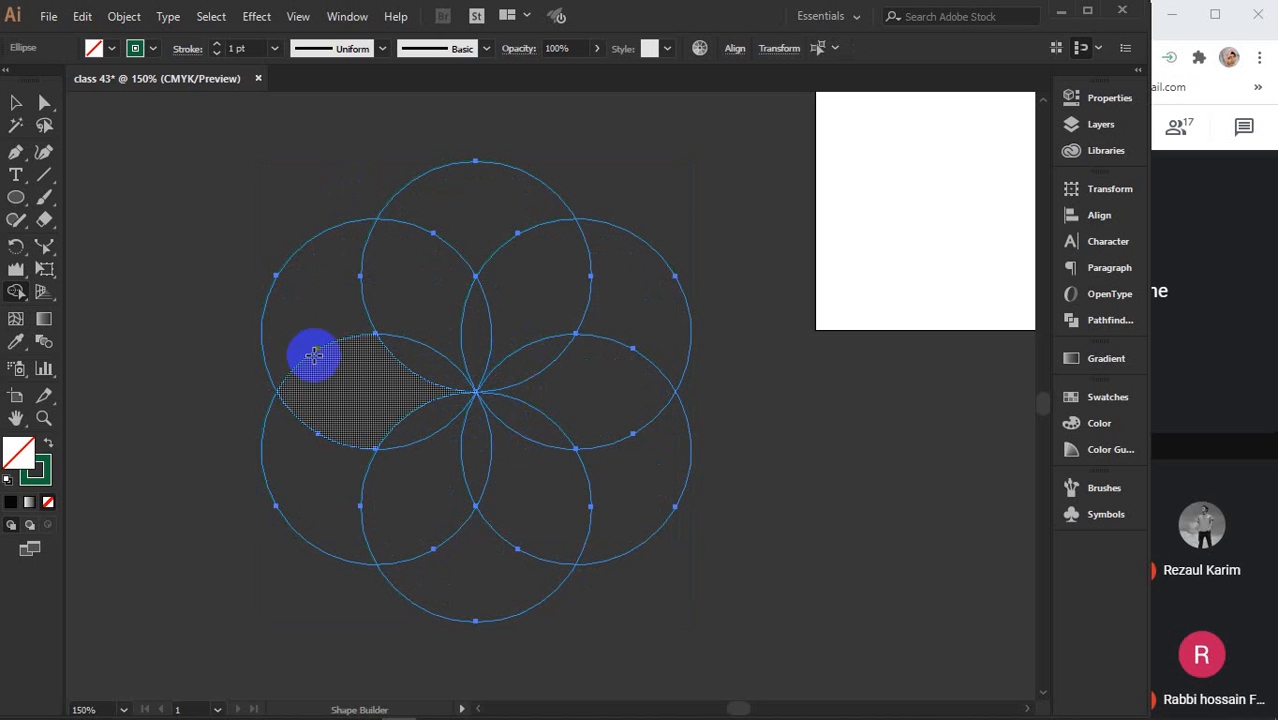
Try to erase every region except the lower central petal with Shape Builder, undoing each attempt.
{"action": "mouse_move", "coordinate": [461, 590]}
{"action": "left_mouse_down"}
{"action": "mouse_move", "coordinate": [527, 572]}
{"action": "mouse_move", "coordinate": [600, 523]}
{"action": "mouse_move", "coordinate": [627, 405]}
{"action": "mouse_move", "coordinate": [614, 328]}
{"action": "mouse_move", "coordinate": [491, 192]}
{"action": "mouse_move", "coordinate": [417, 201]}
{"action": "mouse_move", "coordinate": [355, 263]}
{"action": "mouse_move", "coordinate": [330, 302]}
{"action": "mouse_move", "coordinate": [317, 373]}
{"action": "mouse_move", "coordinate": [323, 440]}
{"action": "mouse_move", "coordinate": [385, 530]}
{"action": "mouse_move", "coordinate": [430, 541]}
{"action": "left_mouse_up"}
{"action": "key", "text": "ctrl+z"}
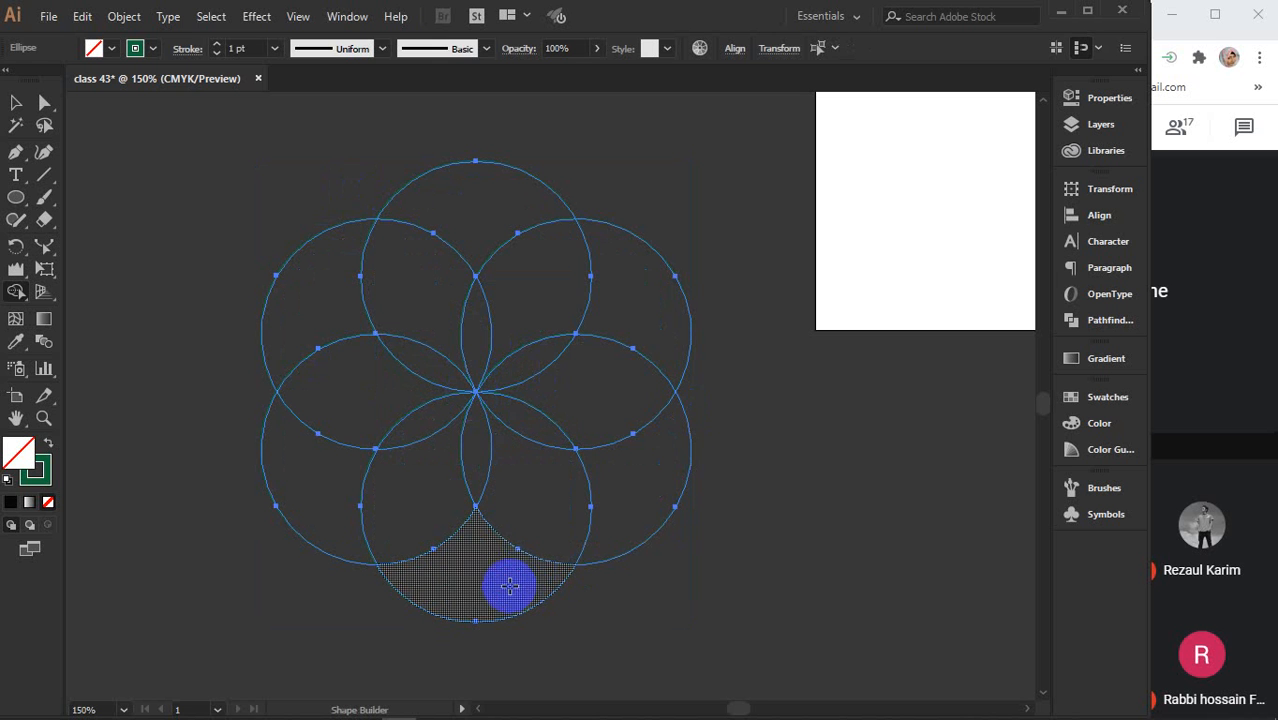
{"action": "mouse_move", "coordinate": [483, 588]}
{"action": "left_mouse_down"}
{"action": "mouse_move", "coordinate": [541, 563]}
{"action": "mouse_move", "coordinate": [619, 401]}
{"action": "mouse_move", "coordinate": [554, 307]}
{"action": "mouse_move", "coordinate": [473, 296]}
{"action": "mouse_move", "coordinate": [413, 322]}
{"action": "mouse_move", "coordinate": [366, 397]}
{"action": "mouse_move", "coordinate": [414, 508]}
{"action": "mouse_move", "coordinate": [329, 457]}
{"action": "mouse_move", "coordinate": [316, 372]}
{"action": "mouse_move", "coordinate": [432, 226]}
{"action": "mouse_move", "coordinate": [496, 222]}
{"action": "mouse_move", "coordinate": [534, 309]}
{"action": "mouse_move", "coordinate": [546, 444]}
{"action": "left_mouse_up"}
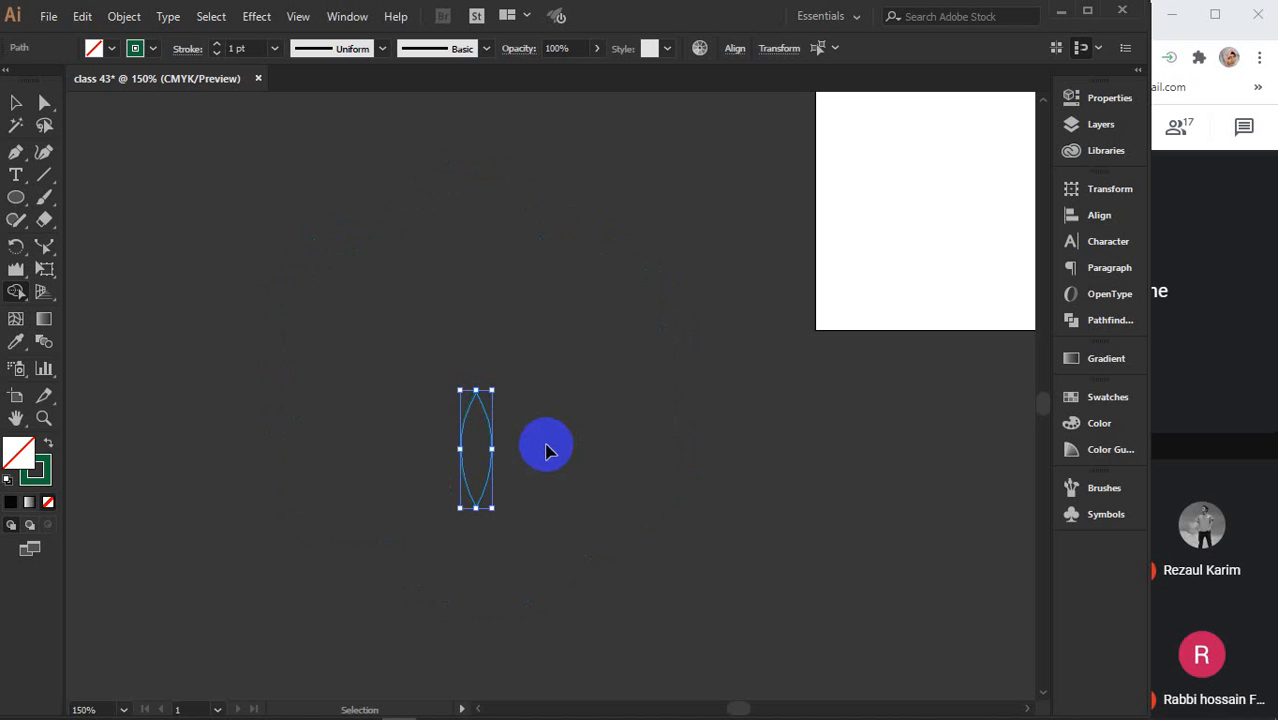
{"action": "key", "text": "ctrl+z"}
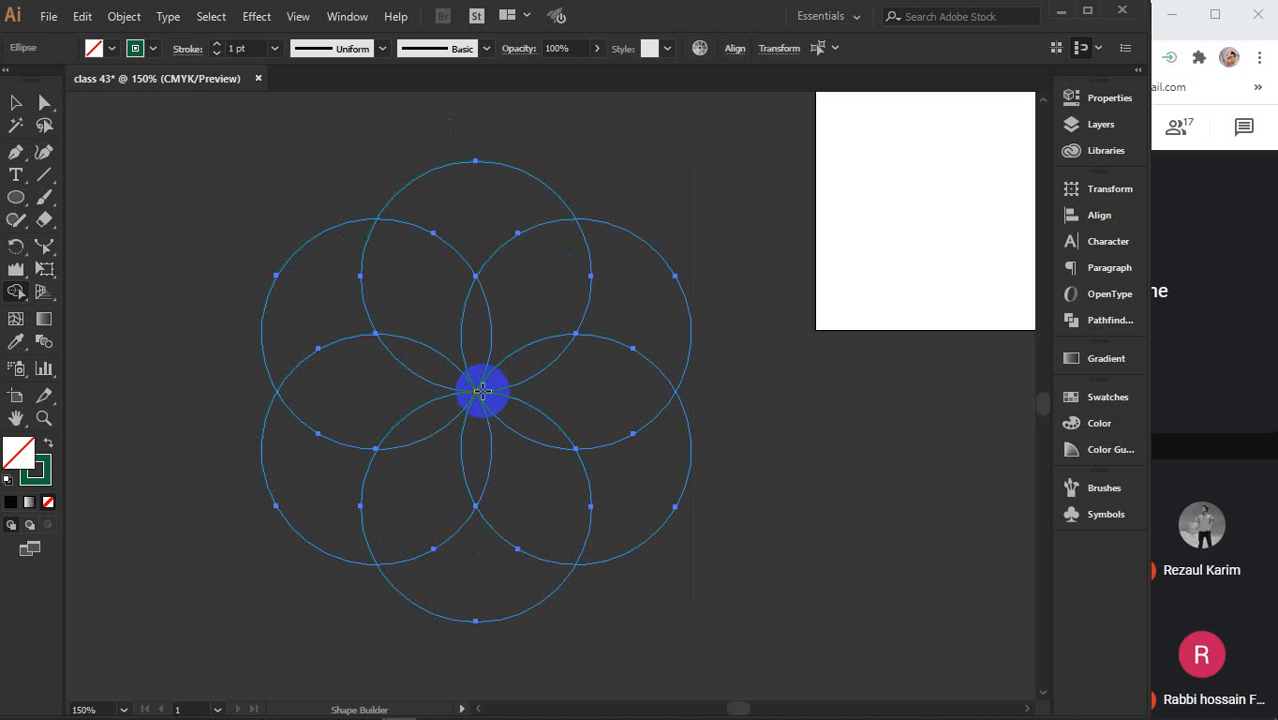
Draw a circle left of centre on the empty artboard and fill it with red.
{"action": "left_click", "coordinate": [16, 102]}
{"action": "left_click_drag", "start_coordinate": [976, 292], "coordinate": [457, 591]}
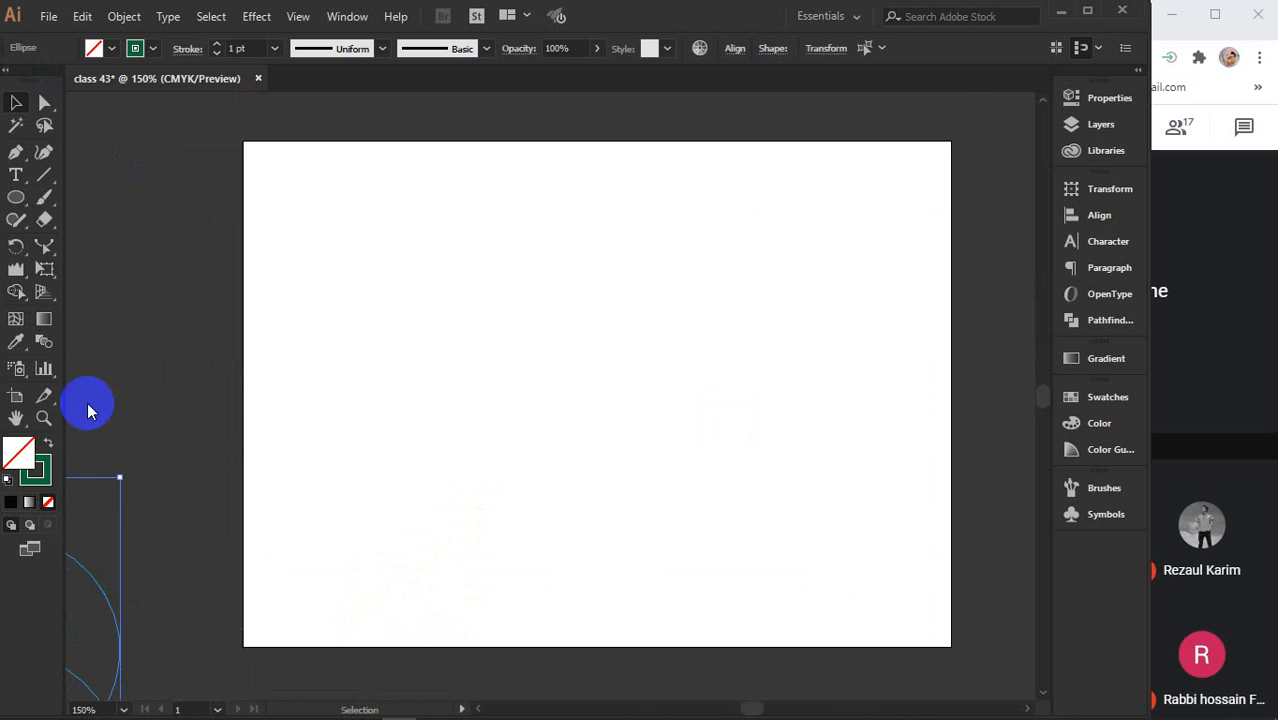
{"action": "left_click", "coordinate": [16, 197]}
{"action": "mouse_move", "coordinate": [402, 252]}
{"action": "left_mouse_down"}
{"action": "mouse_move", "coordinate": [436, 303]}
{"action": "mouse_move", "coordinate": [610, 460]}
{"action": "left_mouse_up"}
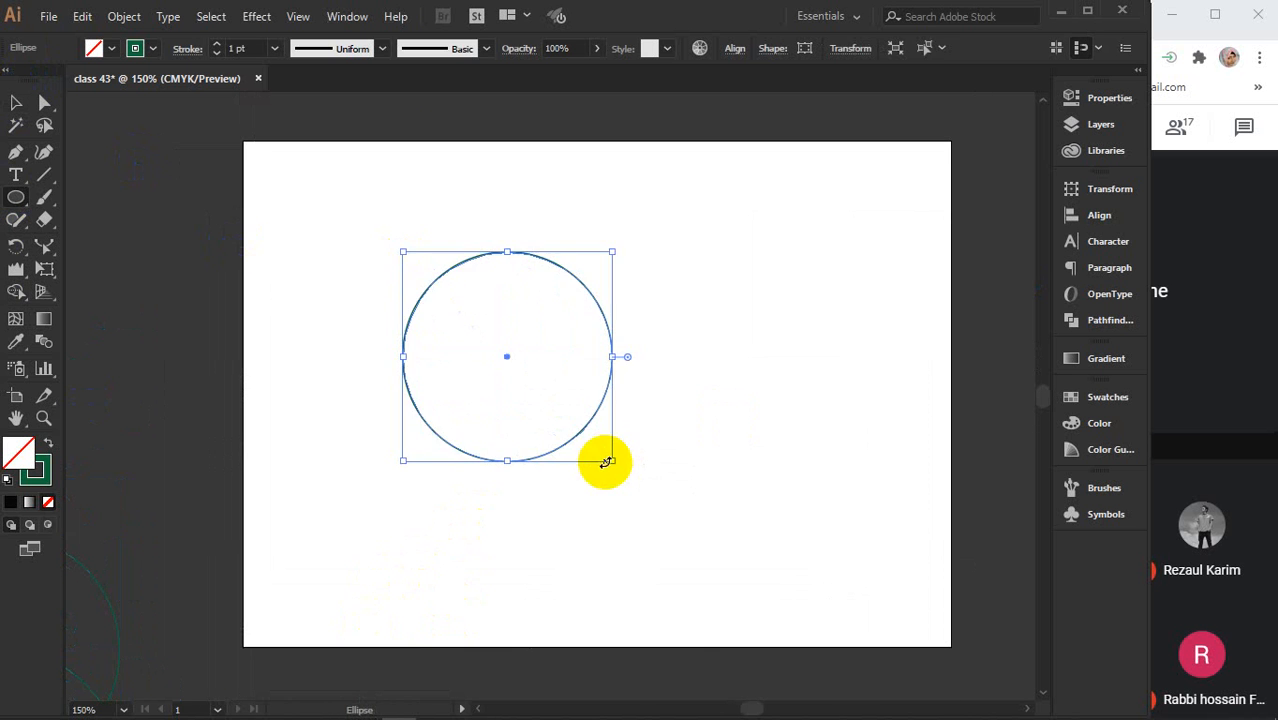
{"action": "left_click", "coordinate": [1107, 398]}
{"action": "left_click", "coordinate": [891, 449]}
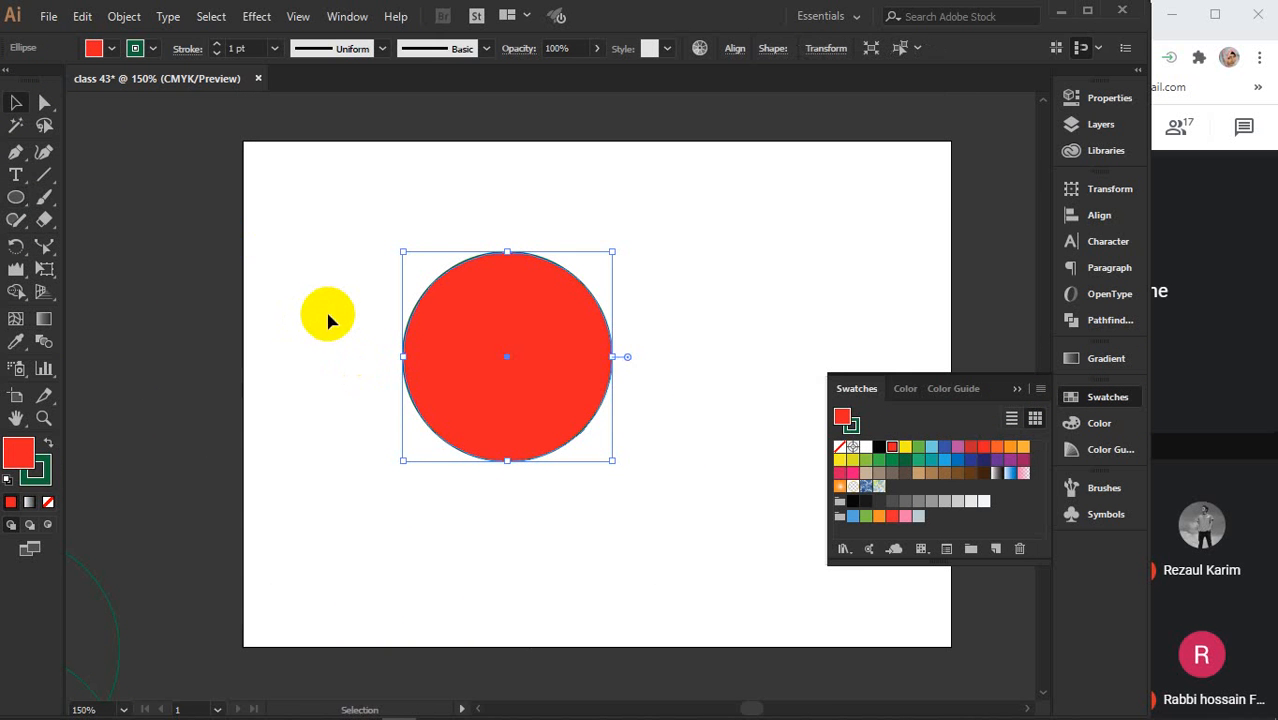
Duplicate the circle to its right with a dark green fill and again below both with a blue fill, all overlapping.
{"action": "left_click_drag", "start_coordinate": [448, 388], "coordinate": [600, 385]}
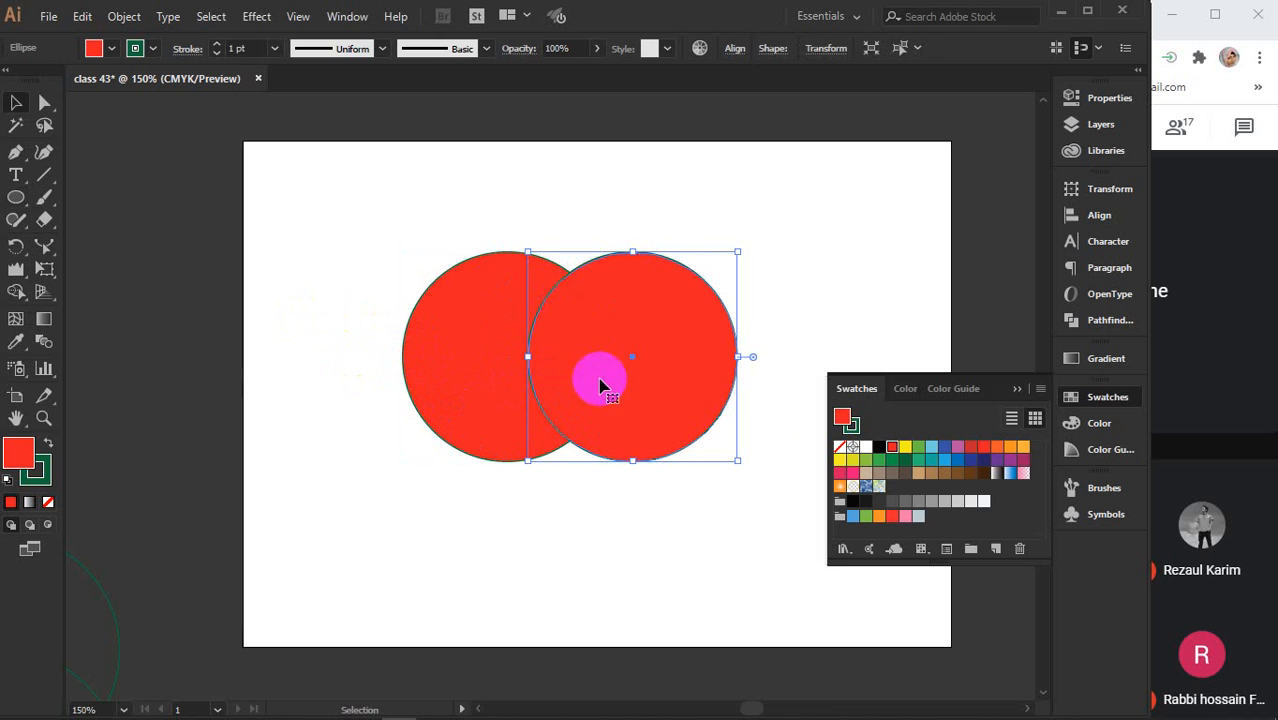
{"action": "left_click", "coordinate": [920, 462]}
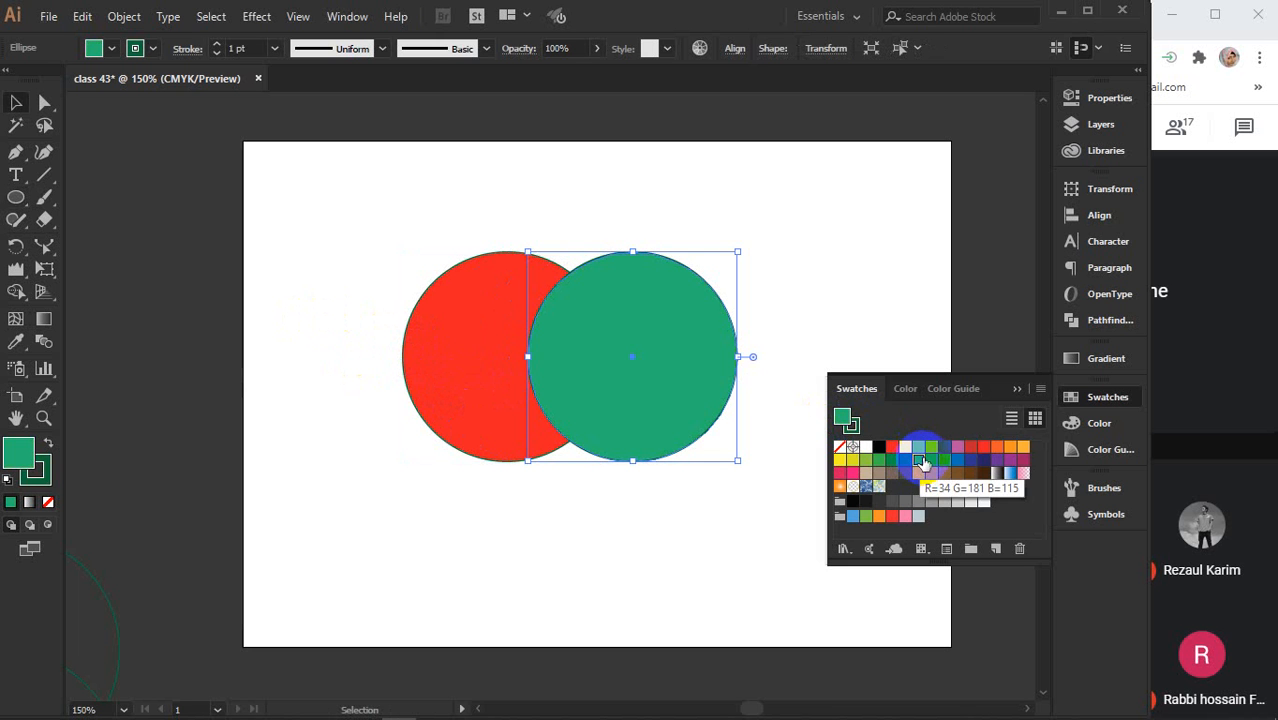
{"action": "left_click", "coordinate": [906, 461]}
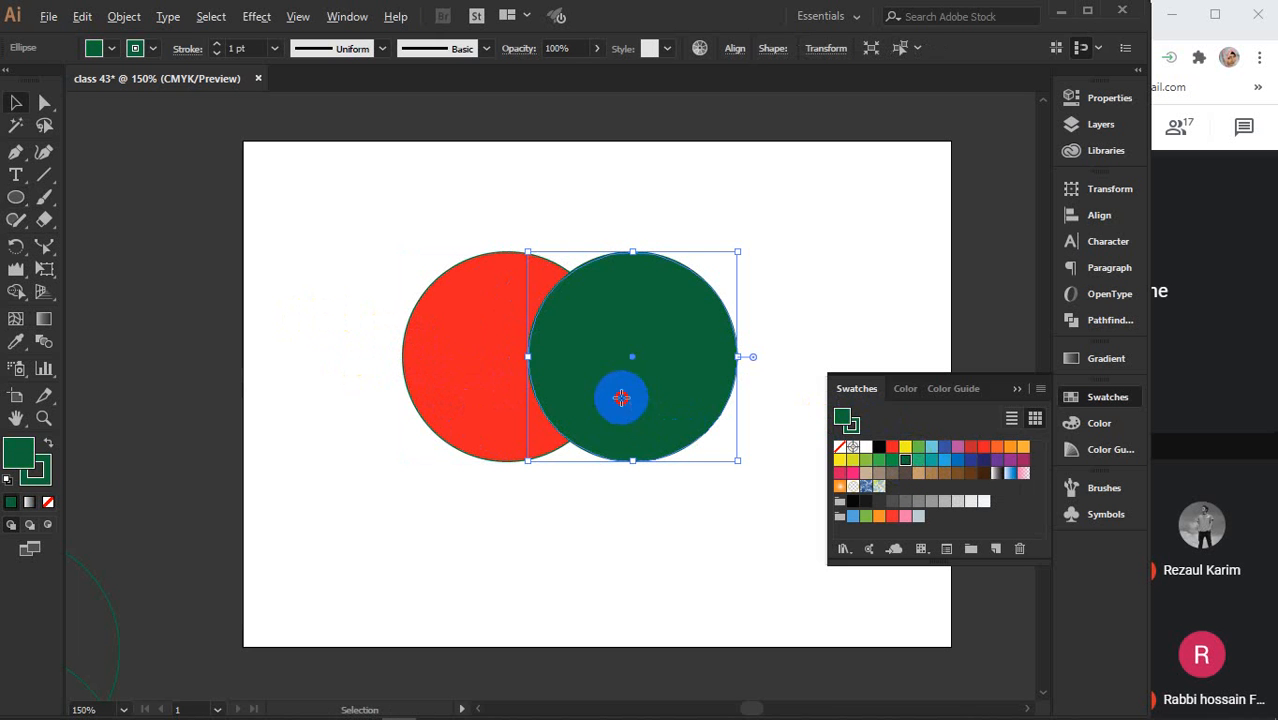
{"action": "left_click_drag", "start_coordinate": [621, 398], "coordinate": [557, 531]}
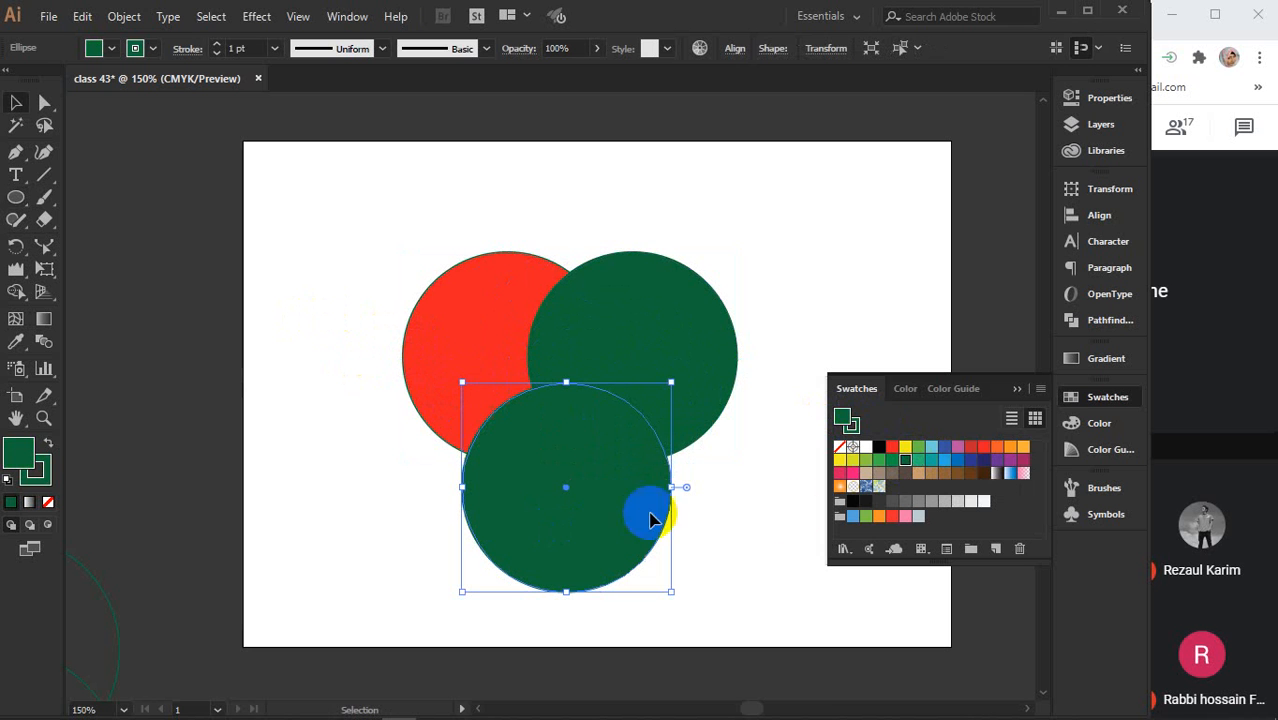
{"action": "left_click", "coordinate": [957, 460]}
Select the three overlapping circles, collapse the swatches and activate the Shape Builder tool.
{"action": "left_click_drag", "start_coordinate": [371, 215], "coordinate": [715, 505]}
{"action": "left_click", "coordinate": [1018, 388]}
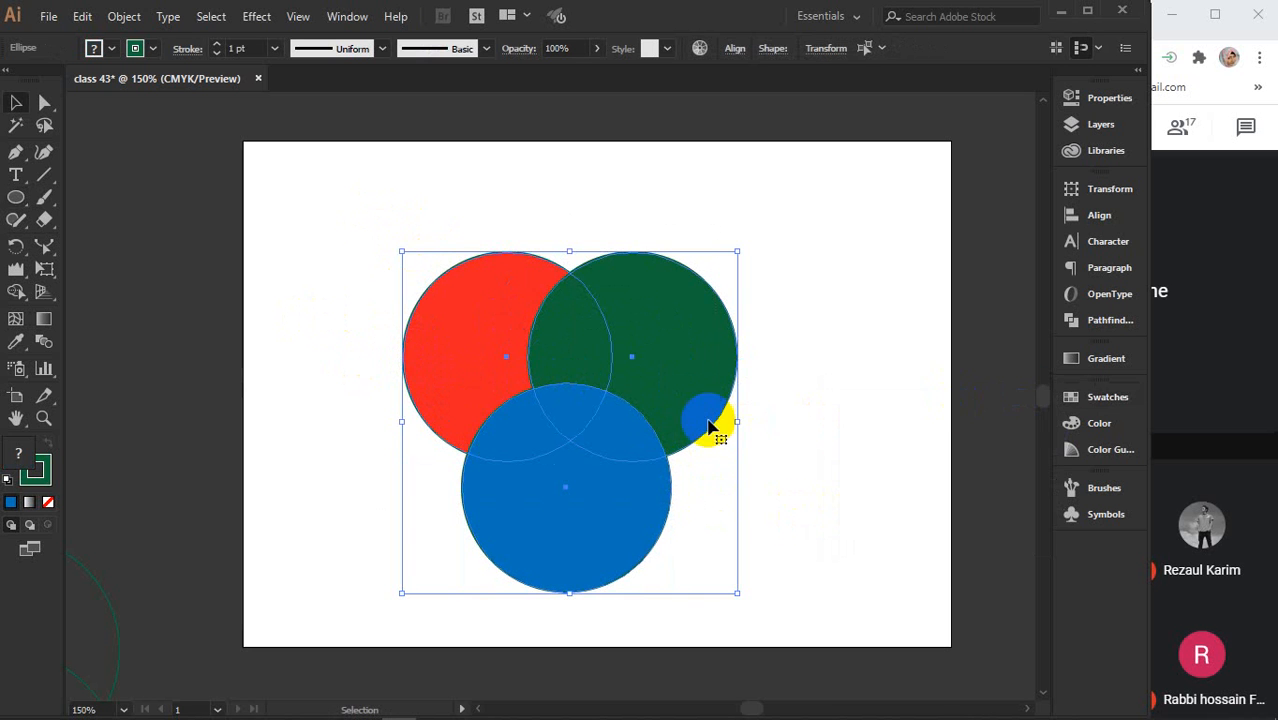
{"action": "scroll", "coordinate": [645, 438], "scroll_direction": "up", "scroll_amount": 3}
{"action": "scroll", "coordinate": [656, 399], "scroll_direction": "down", "scroll_amount": 2}
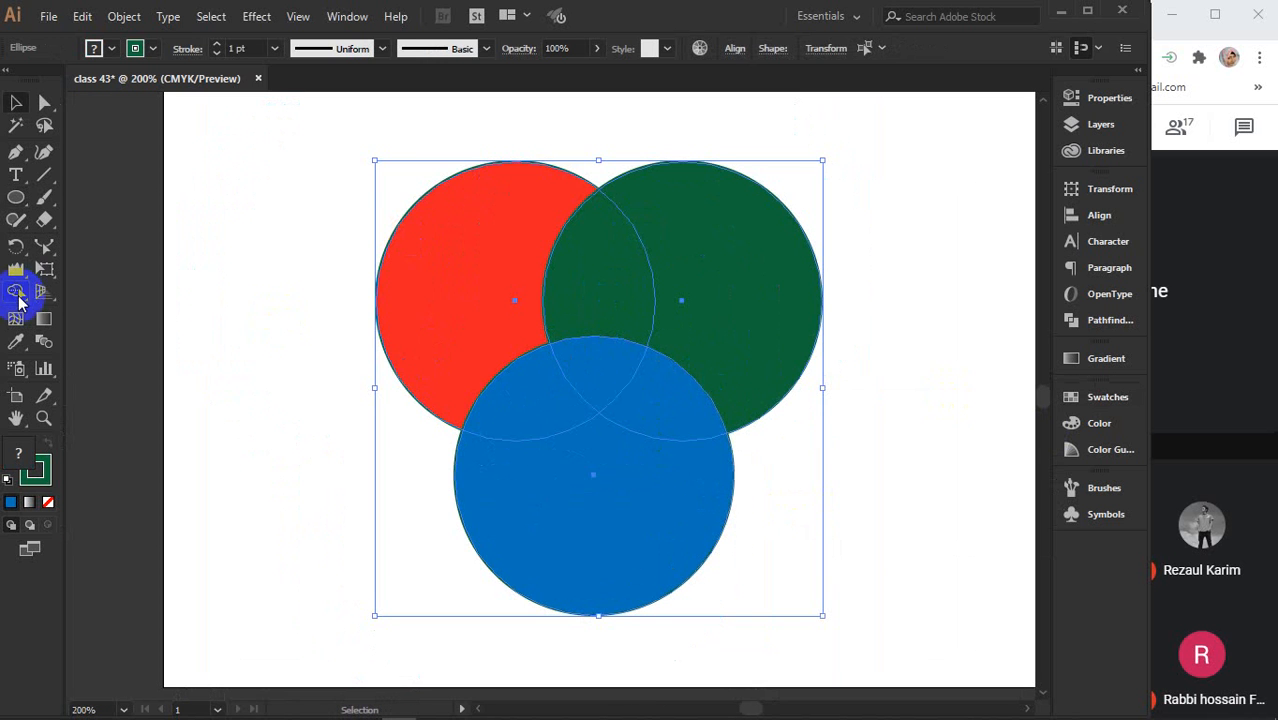
{"action": "left_click", "coordinate": [16, 292]}
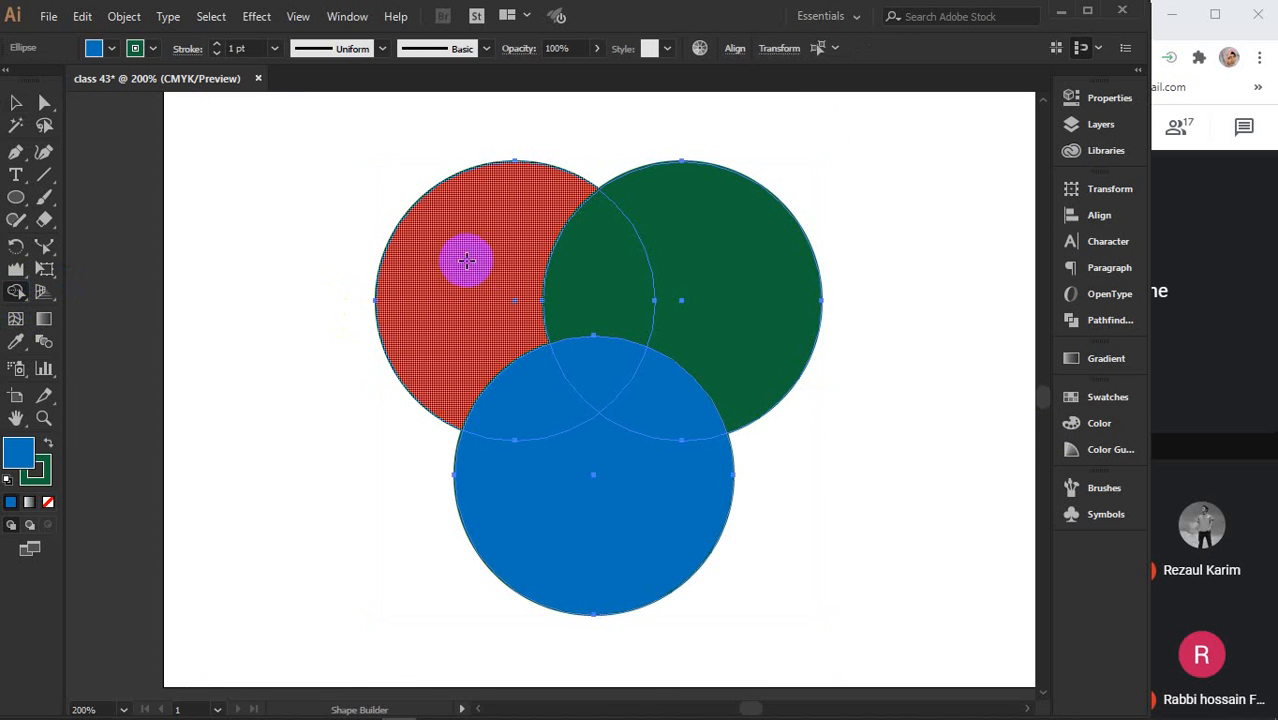
Try merging all regions of the three circles into a single shape with Shape Builder and undo it.
{"action": "mouse_move", "coordinate": [462, 262]}
{"action": "left_mouse_down"}
{"action": "mouse_move", "coordinate": [521, 244]}
{"action": "mouse_move", "coordinate": [711, 332]}
{"action": "mouse_move", "coordinate": [551, 391]}
{"action": "left_mouse_up"}
{"action": "left_click_drag", "start_coordinate": [620, 362], "coordinate": [619, 360]}
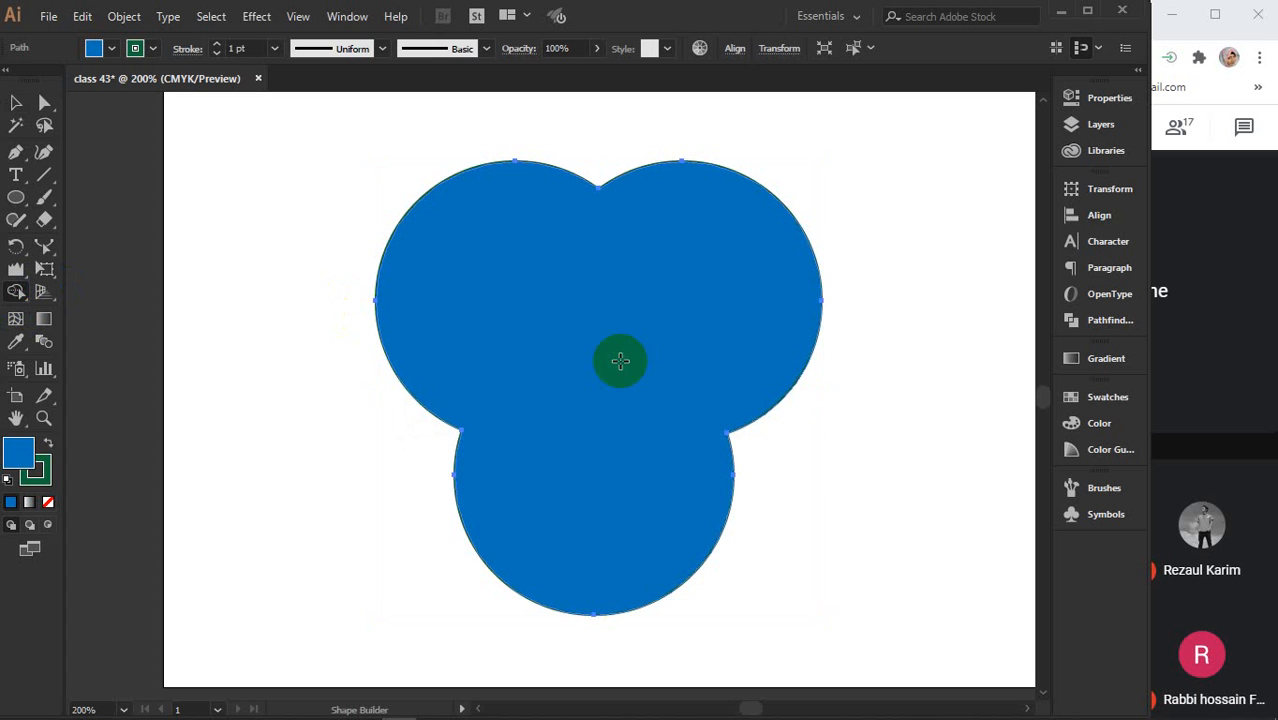
{"action": "key", "text": "ctrl+z"}
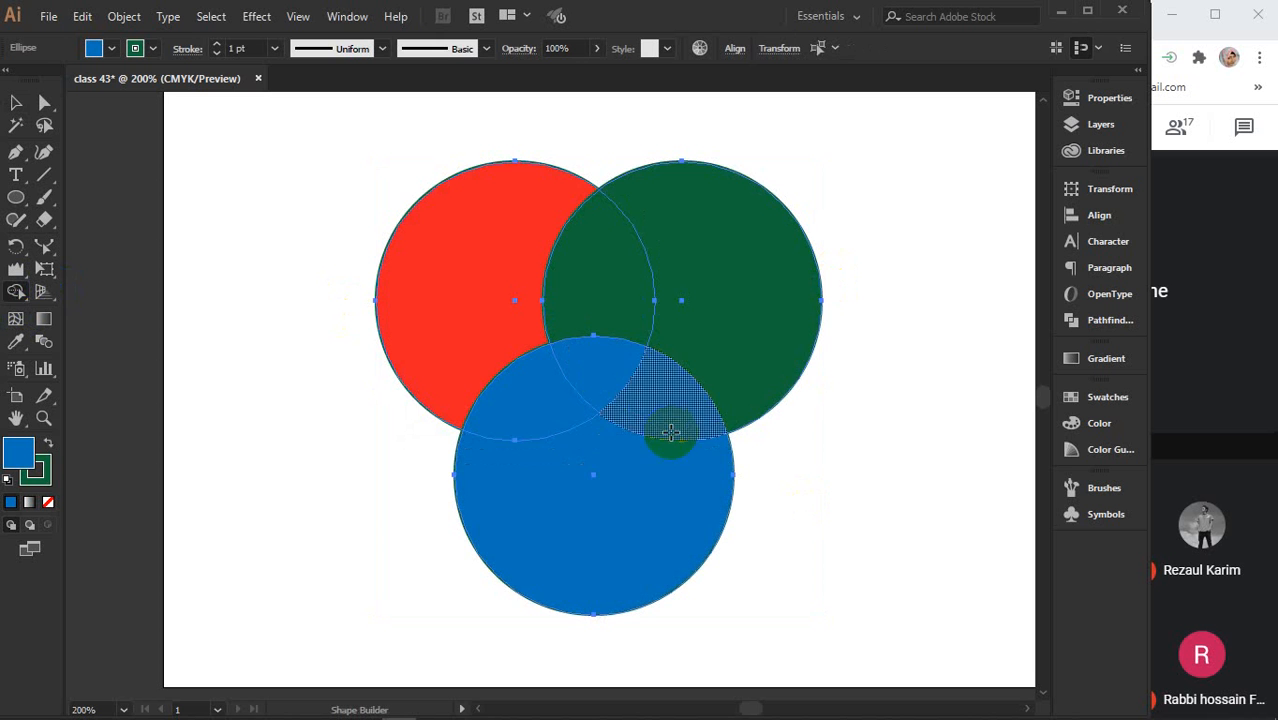
Try erasing the green, blue and overlapping regions with Shape Builder to leave only the red crescent, and undo it.
{"action": "mouse_move", "coordinate": [623, 277]}
{"action": "left_mouse_down"}
{"action": "mouse_move", "coordinate": [693, 292]}
{"action": "mouse_move", "coordinate": [683, 332]}
{"action": "mouse_move", "coordinate": [596, 362]}
{"action": "left_mouse_up"}
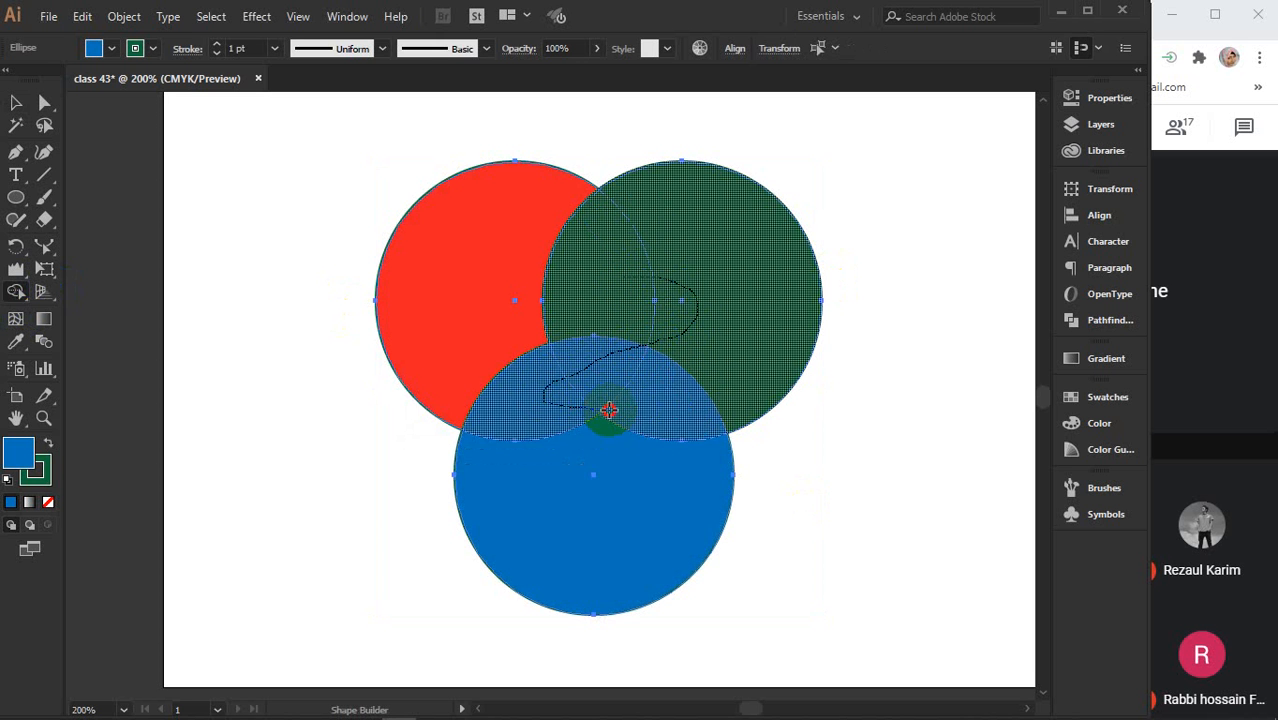
{"action": "left_click_drag", "start_coordinate": [604, 490], "coordinate": [604, 490]}
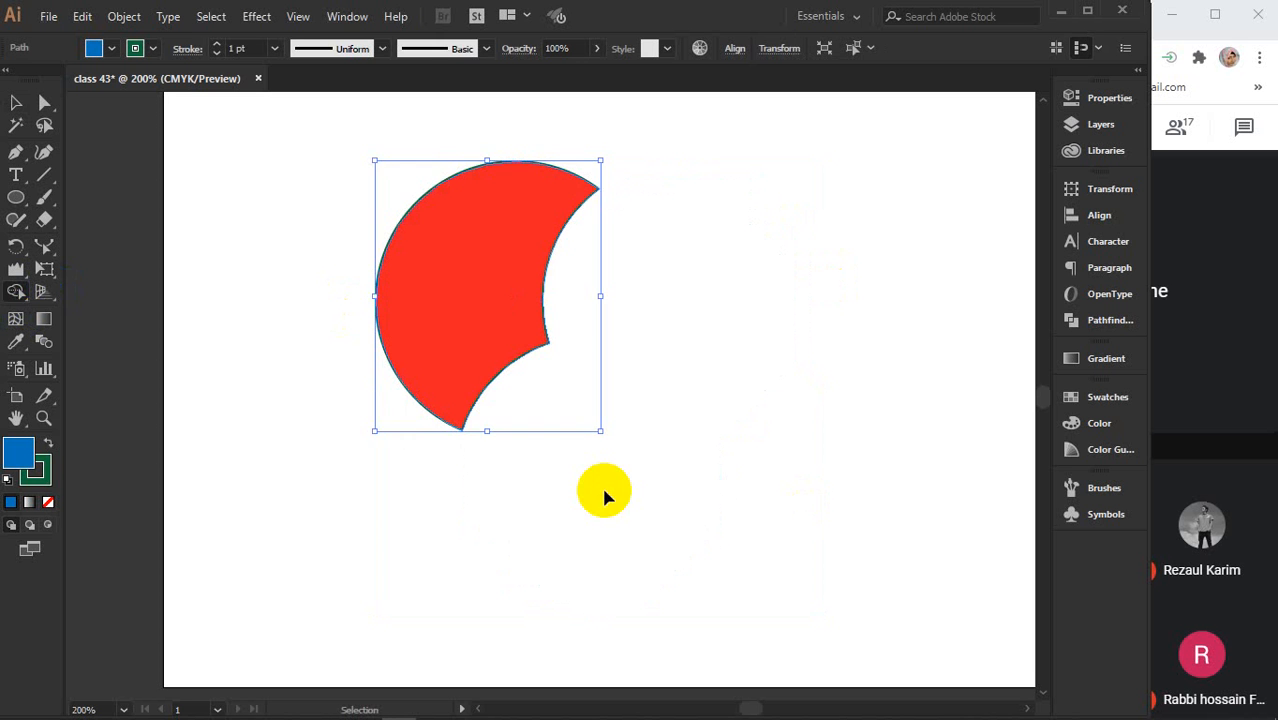
{"action": "key", "text": "ctrl+z"}
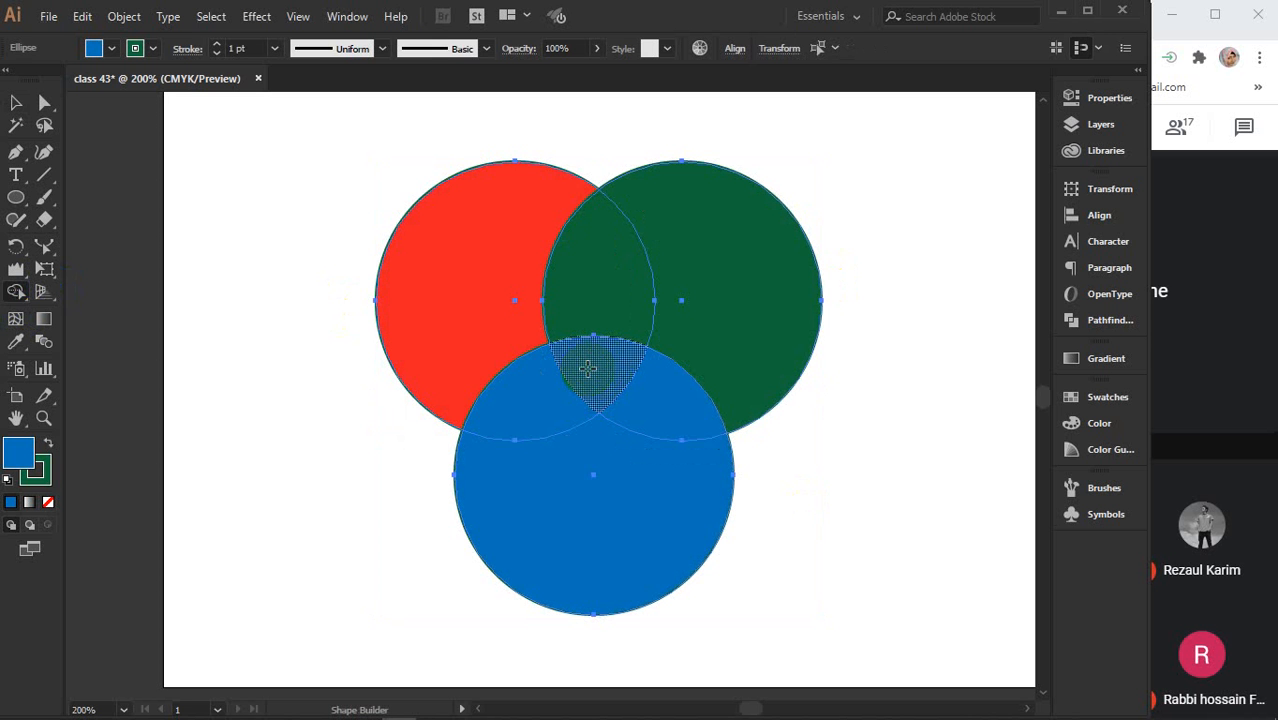
Try merging the red, green and blue regions with Shape Builder in one curved stroke around the central overlap, and undo it.
{"action": "left_click", "coordinate": [477, 277]}
{"action": "mouse_move", "coordinate": [479, 273]}
{"action": "left_mouse_down"}
{"action": "mouse_move", "coordinate": [566, 263]}
{"action": "mouse_move", "coordinate": [709, 328]}
{"action": "mouse_move", "coordinate": [647, 479]}
{"action": "left_mouse_up"}
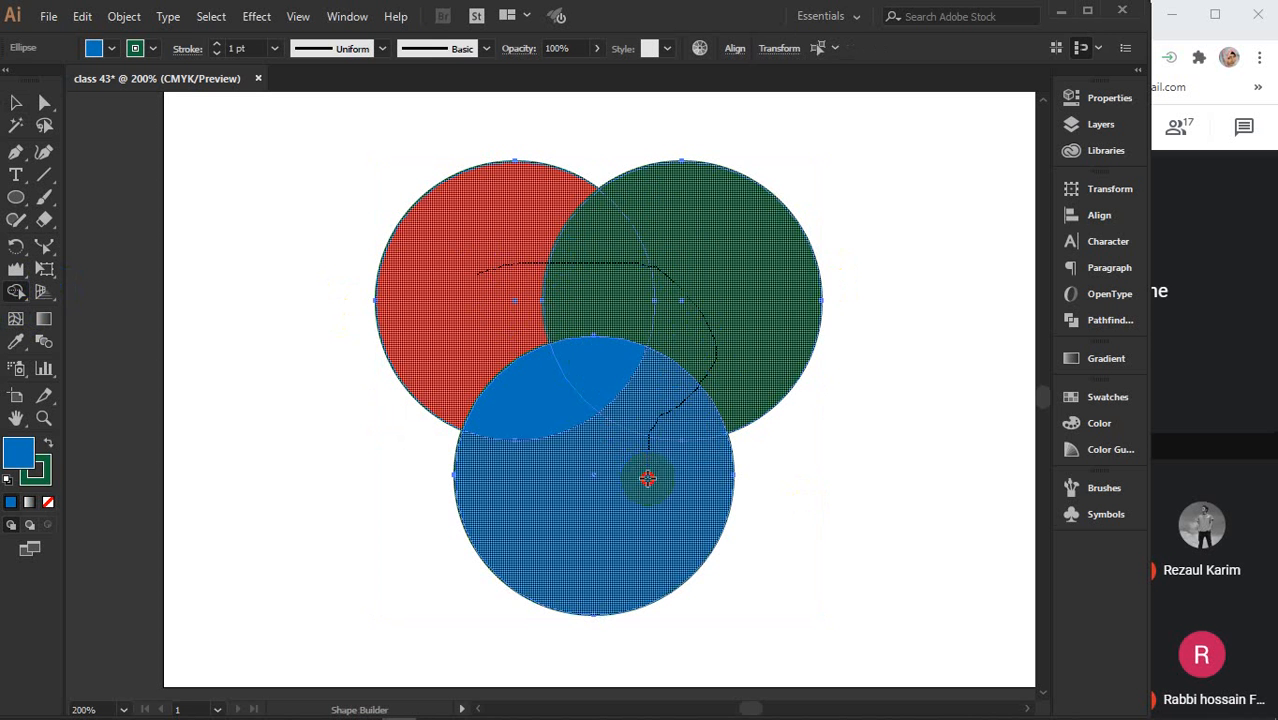
{"action": "left_click_drag", "start_coordinate": [521, 396], "coordinate": [521, 393]}
{"action": "key", "text": "ctrl+z"}
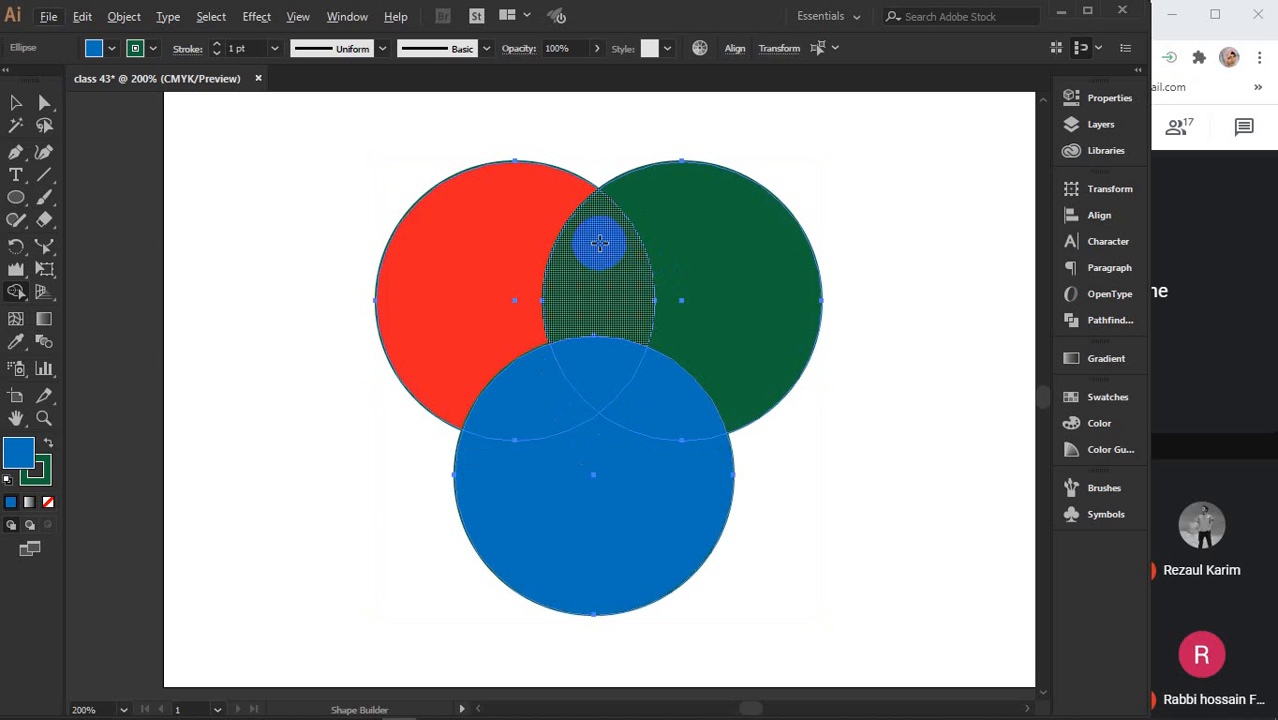
Try erasing the three two-circle overlaps around the central region with Shape Builder, and undo it.
{"action": "left_click", "coordinate": [596, 254], "text": "alt"}
{"action": "left_click", "coordinate": [683, 402], "text": "alt"}
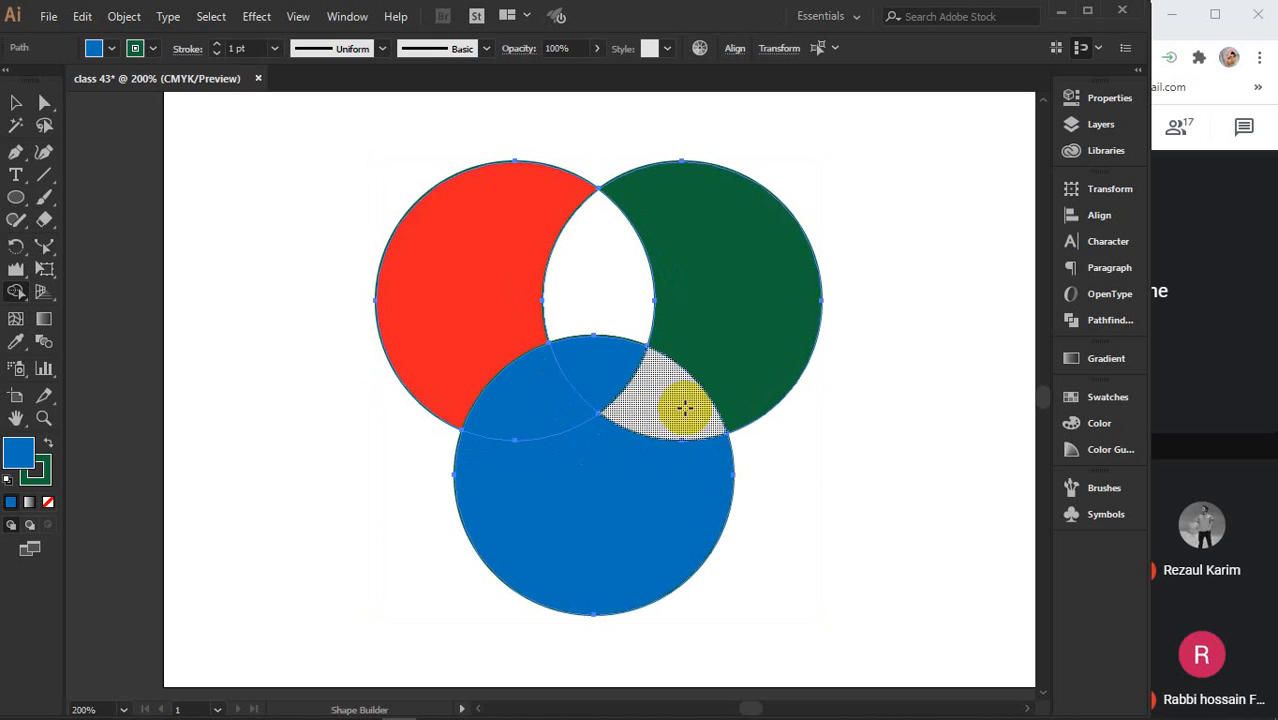
{"action": "left_click", "coordinate": [511, 413], "text": "alt"}
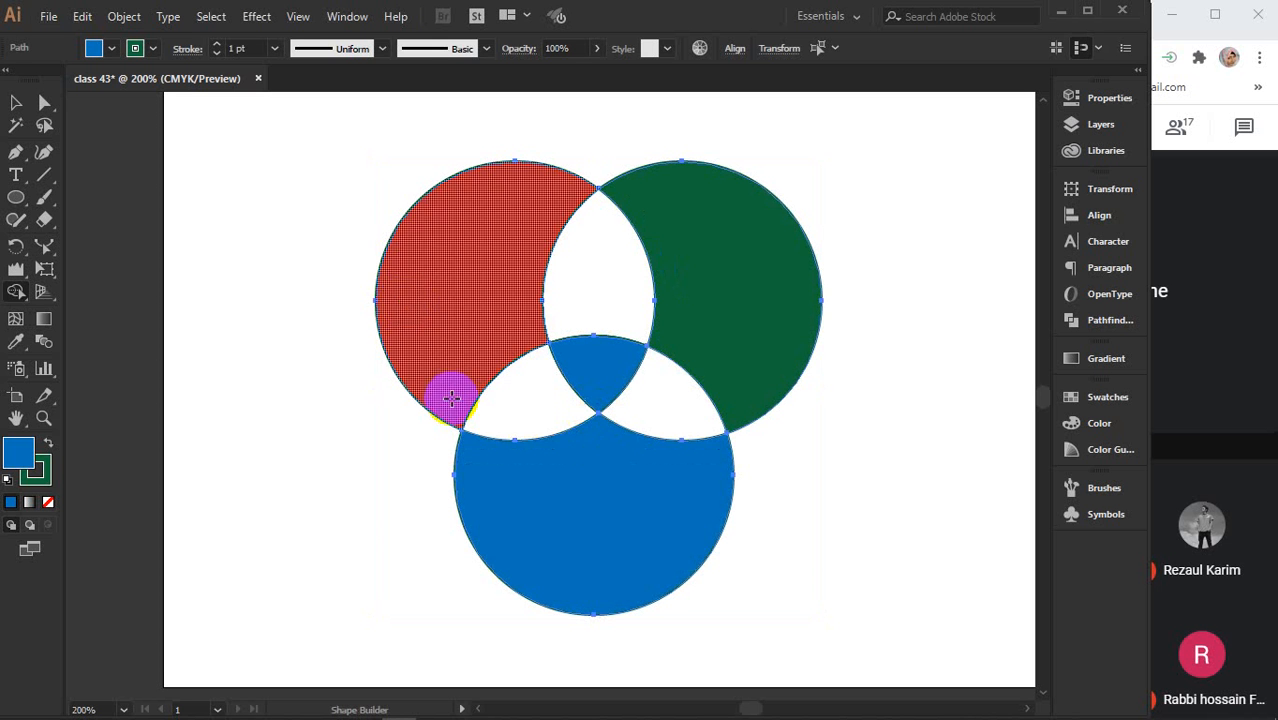
{"action": "key", "text": "ctrl+z"}
{"action": "key", "text": "ctrl+z"}
{"action": "key", "text": "ctrl+z"}
{"action": "key", "text": "ctrl+z"}
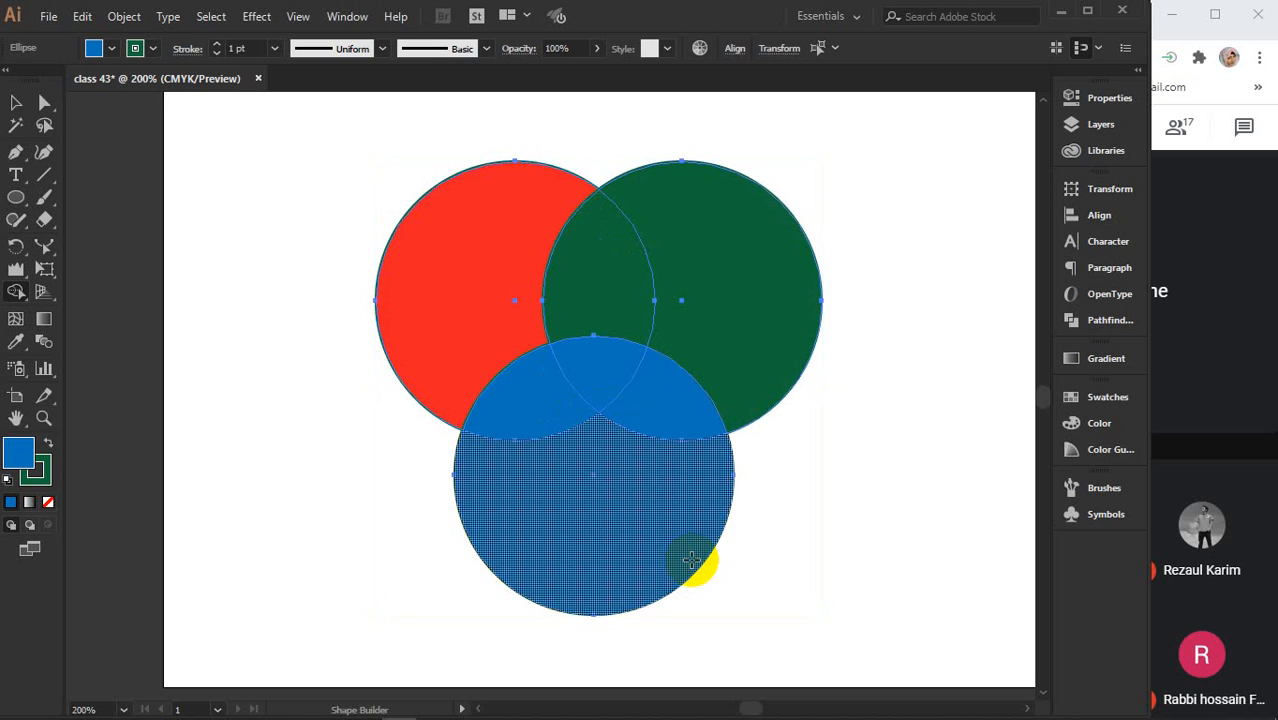
Restore the lower circle's blue fill, reselect all three circles and activate the Shape Builder tool.
{"action": "left_click", "coordinate": [691, 560]}
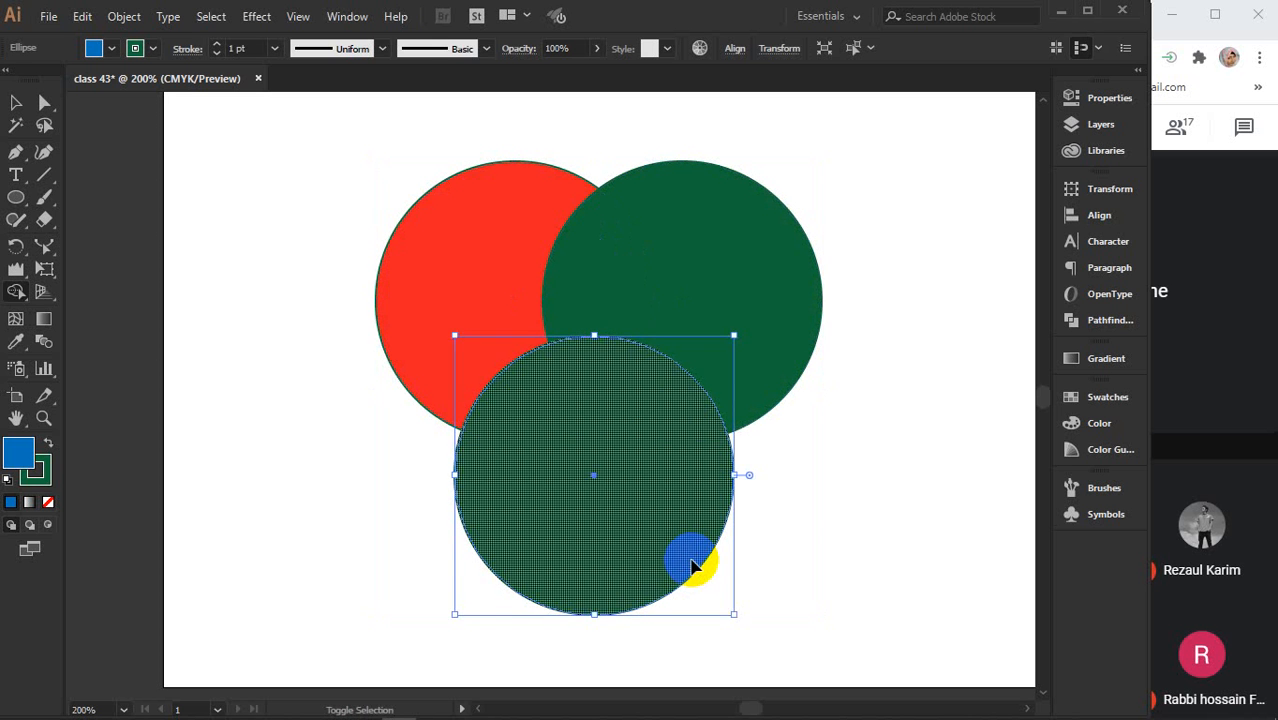
{"action": "key", "text": "ctrl+shift+z"}
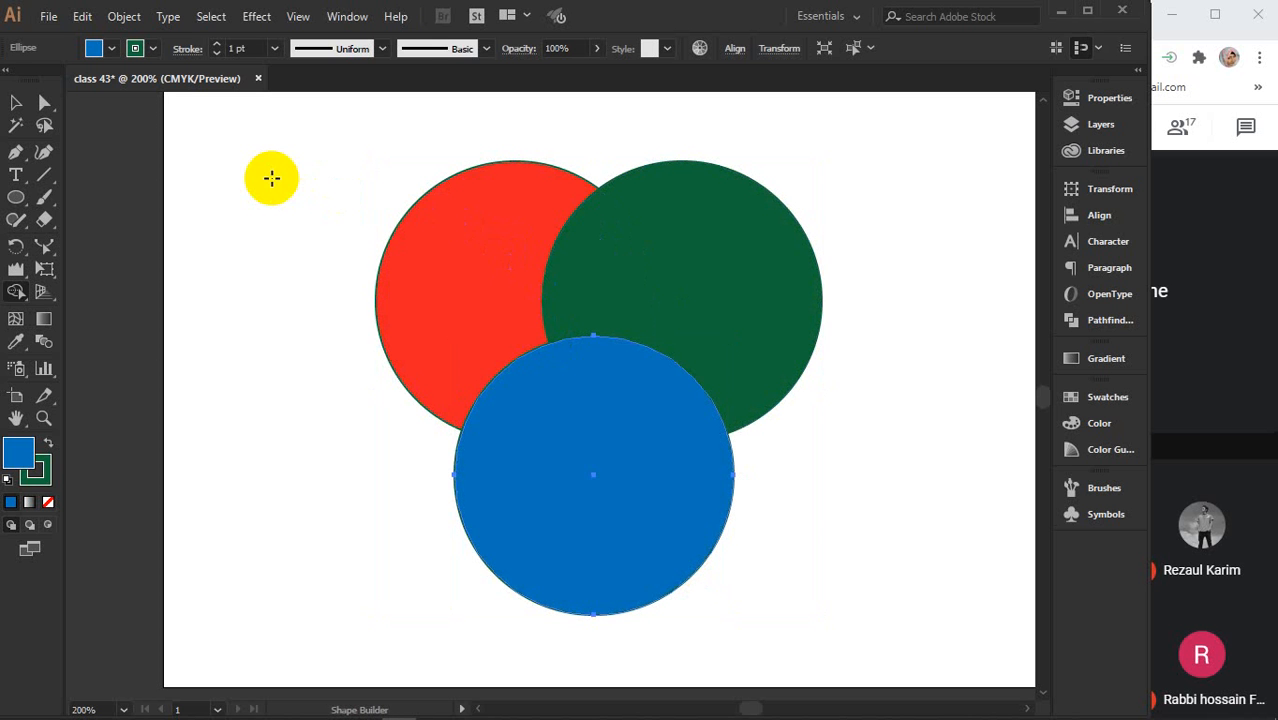
{"action": "key", "text": "v"}
{"action": "left_click_drag", "start_coordinate": [291, 149], "coordinate": [802, 503]}
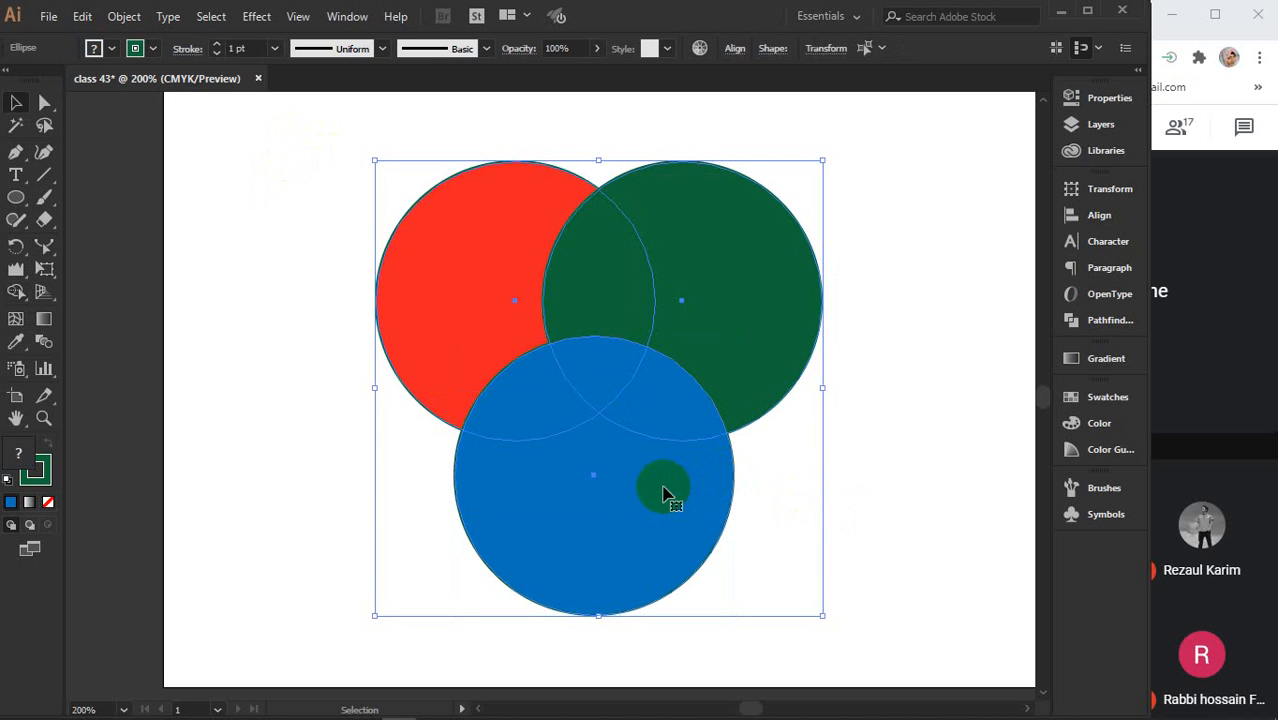
{"action": "key", "text": "shift+m"}
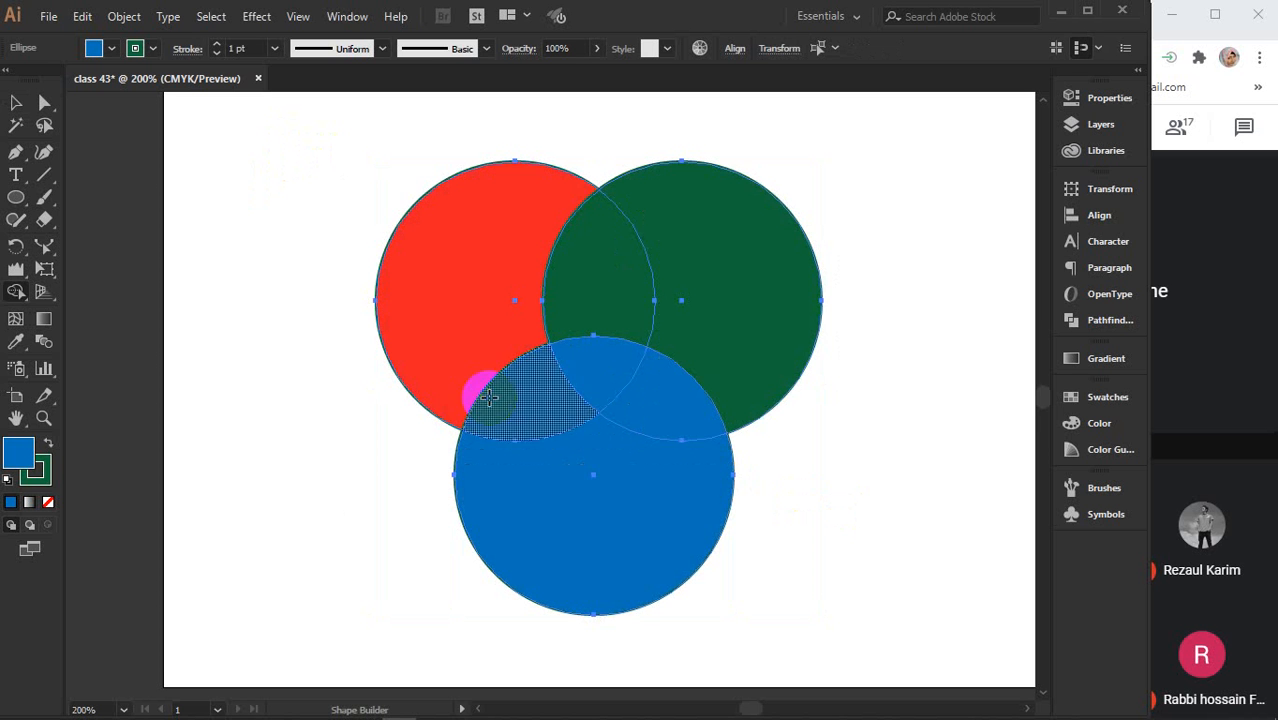
Turn the red crescent, the red-green overlap and the green region into separate blue shapes with Shape Builder.
{"action": "left_click", "coordinate": [447, 228]}
{"action": "left_click", "coordinate": [590, 271]}
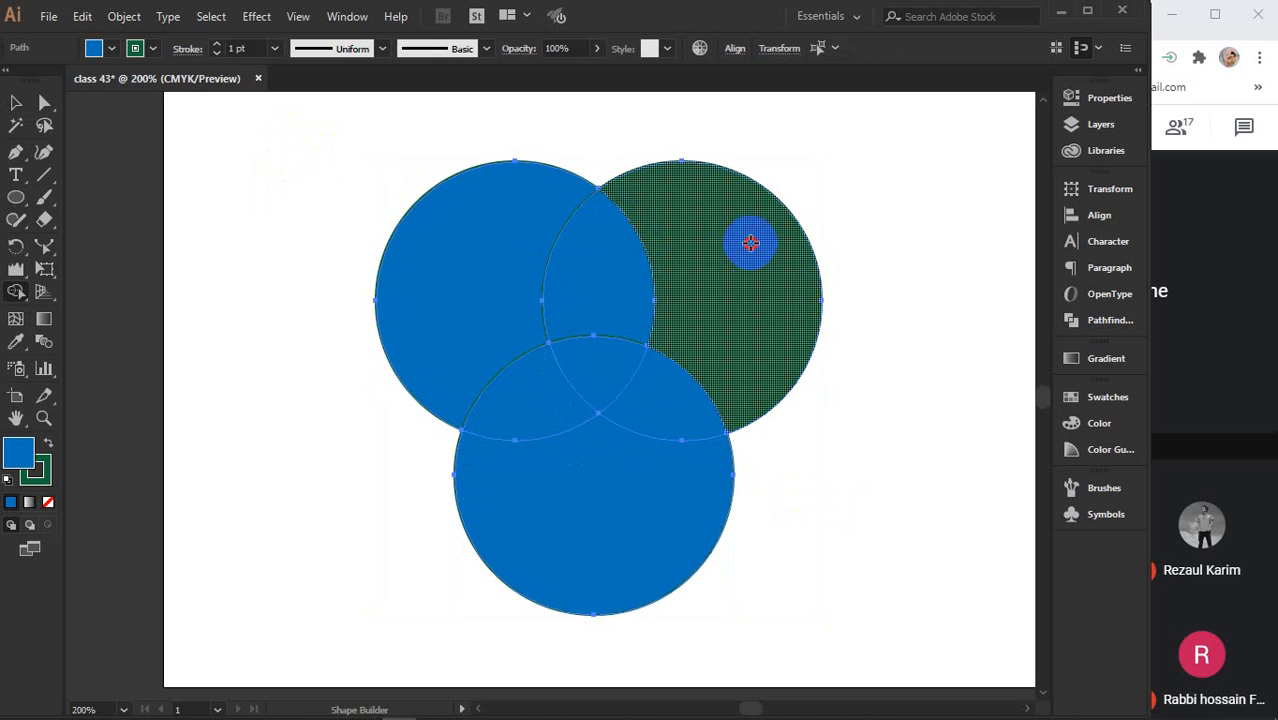
{"action": "left_click", "coordinate": [747, 242]}
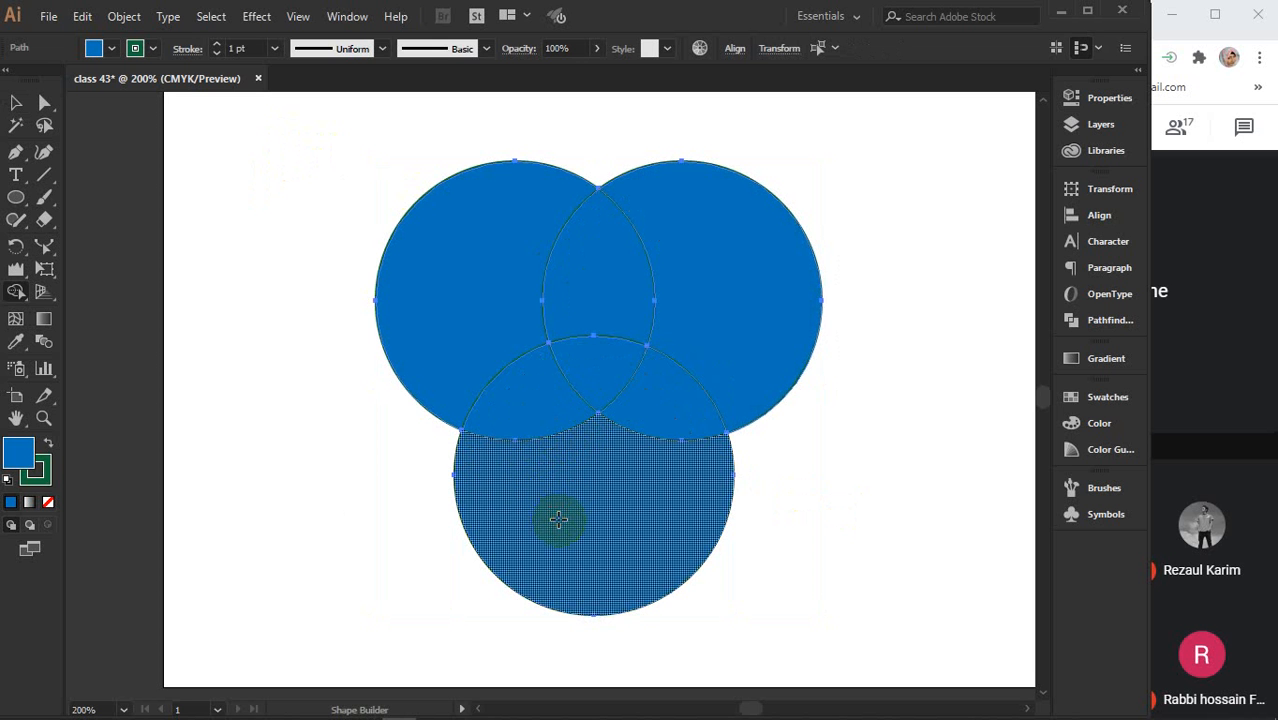
Pull the seven separated pieces of the overlapping circles apart across the artboard.
{"action": "key", "text": "v"}
{"action": "left_click", "coordinate": [200, 300]}
{"action": "left_click_drag", "start_coordinate": [483, 285], "coordinate": [282, 210]}
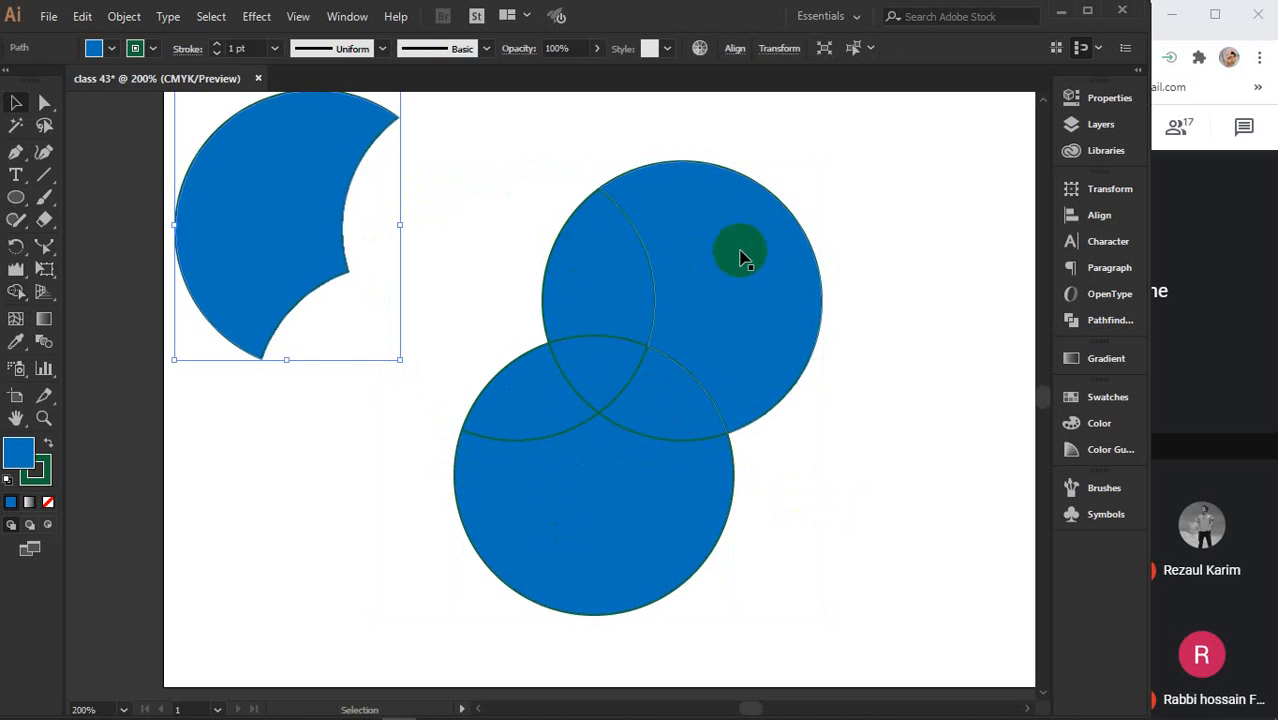
{"action": "left_click_drag", "start_coordinate": [740, 258], "coordinate": [870, 218]}
{"action": "left_click_drag", "start_coordinate": [599, 251], "coordinate": [599, 186]}
{"action": "left_click_drag", "start_coordinate": [509, 391], "coordinate": [451, 297]}
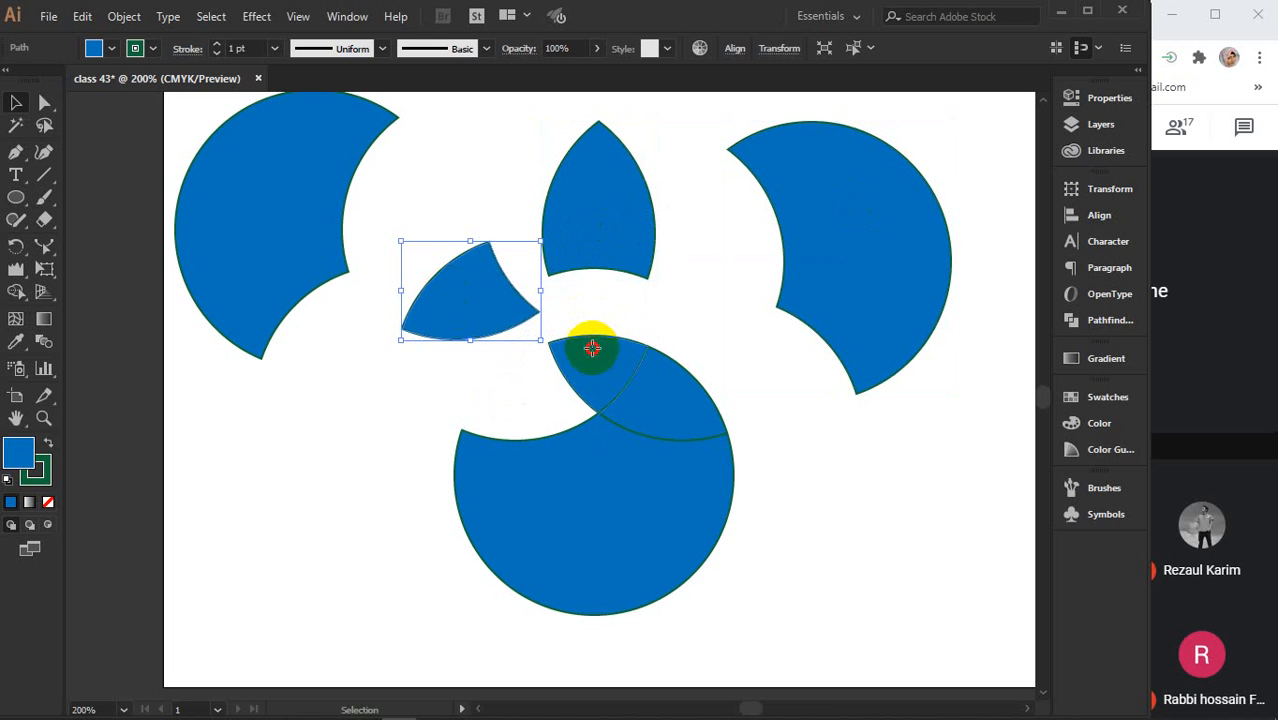
{"action": "left_click_drag", "start_coordinate": [592, 347], "coordinate": [592, 318]}
{"action": "left_click_drag", "start_coordinate": [699, 432], "coordinate": [756, 408]}
{"action": "left_click_drag", "start_coordinate": [591, 521], "coordinate": [592, 556]}
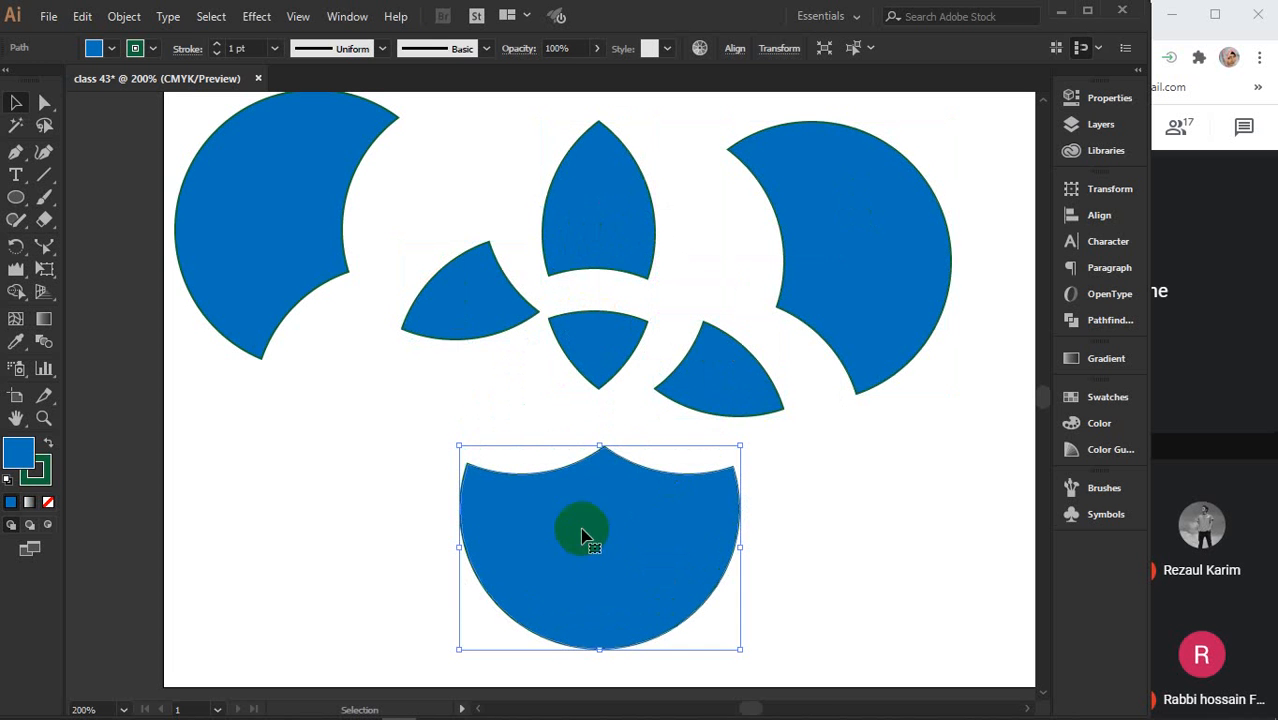
Undo the piece moves and region splits to bring back the original red, green and blue circles.
{"action": "left_click", "coordinate": [18, 455]}
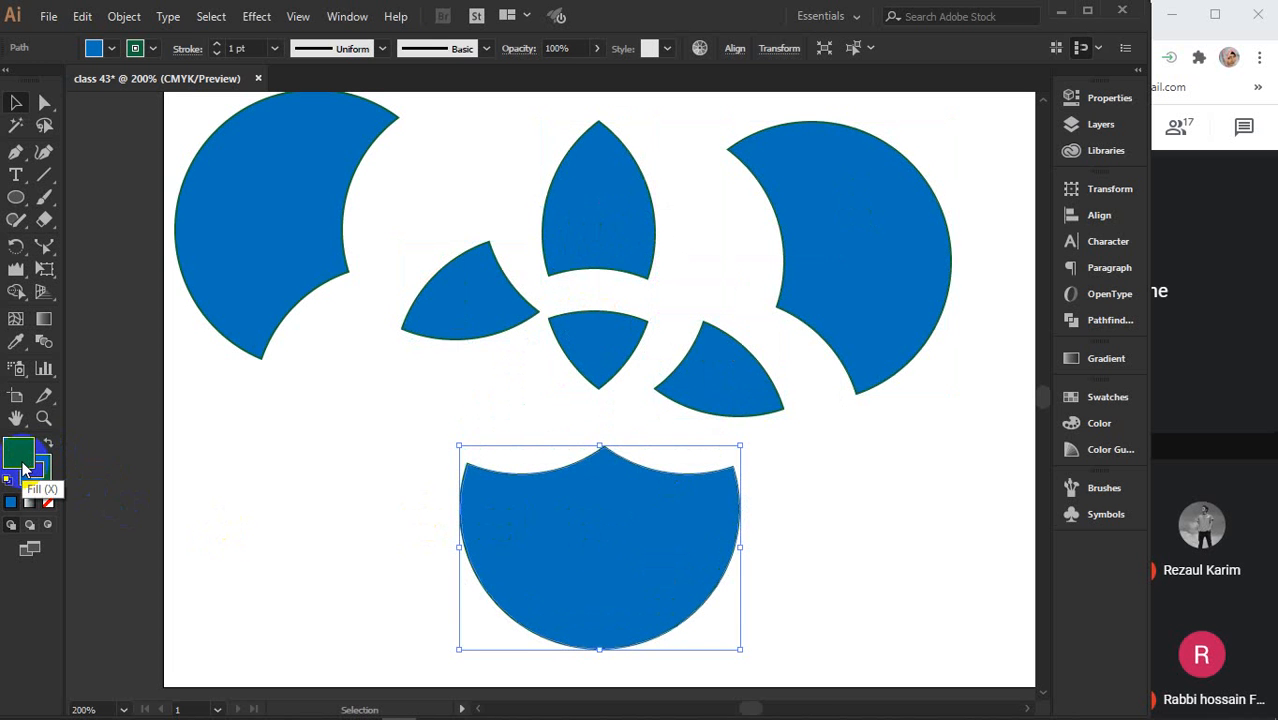
{"action": "left_click", "coordinate": [25, 453]}
{"action": "key", "text": "ctrl+z"}
{"action": "key", "text": "ctrl+z"}
{"action": "key", "text": "ctrl+z"}
{"action": "key", "text": "ctrl+z"}
{"action": "key", "text": "ctrl+z"}
{"action": "key", "text": "ctrl+z"}
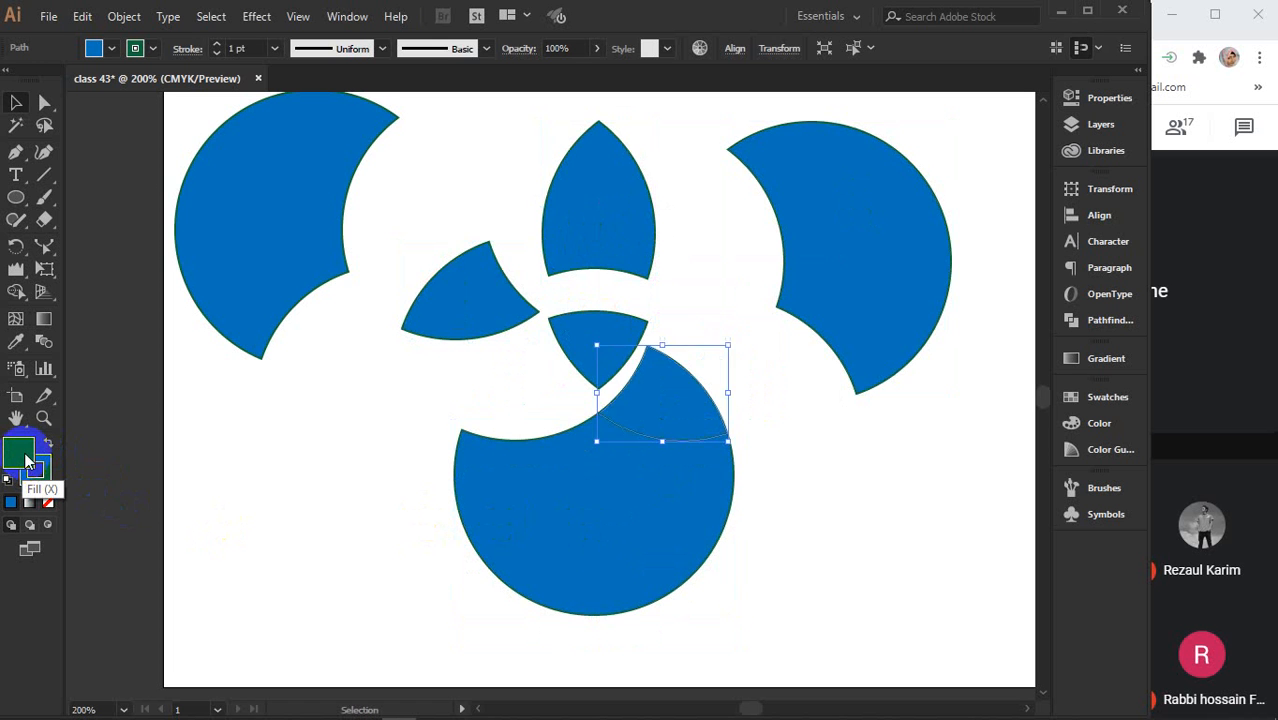
{"action": "key", "text": "ctrl+z"}
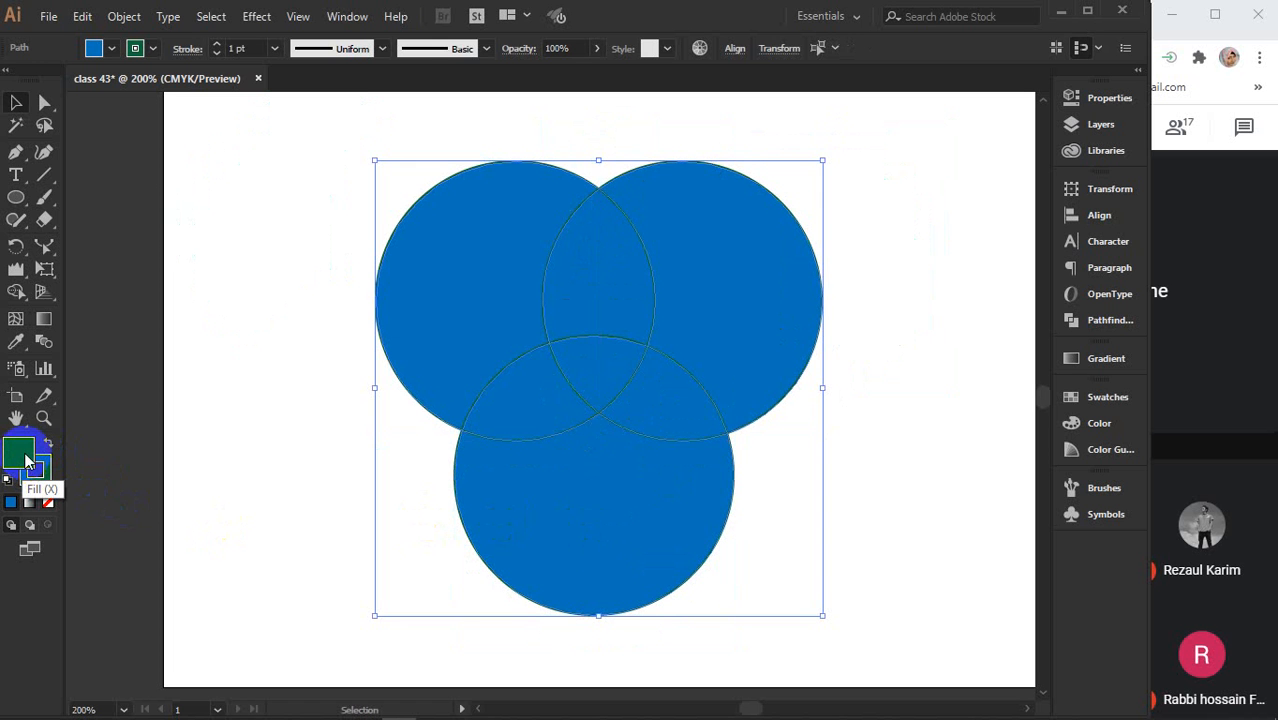
{"action": "key", "text": "ctrl+z"}
{"action": "key", "text": "ctrl+z"}
{"action": "key", "text": "ctrl+z"}
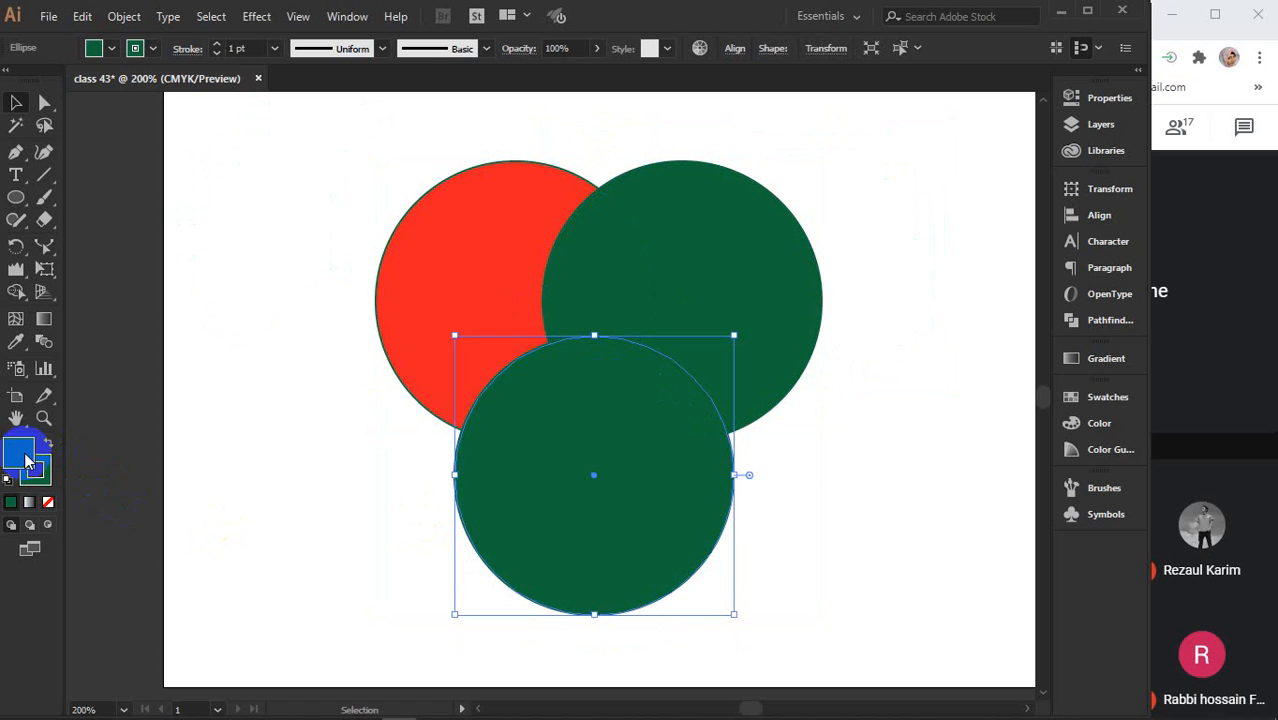
{"action": "key", "text": "ctrl+z"}
Select the three circles and use Shape Builder to form a full lower circle, a merged green-side shape and a separate red crescent, all blue.
{"action": "left_click_drag", "start_coordinate": [351, 195], "coordinate": [614, 497]}
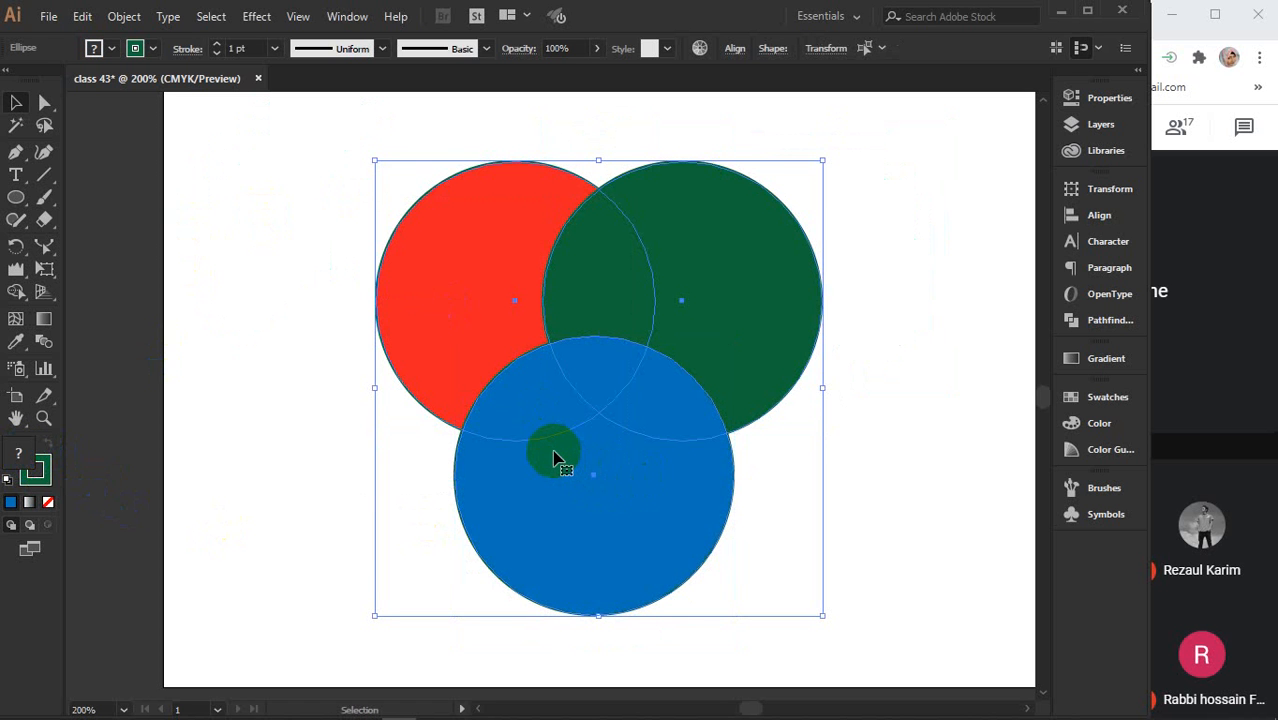
{"action": "key", "text": "shift+m"}
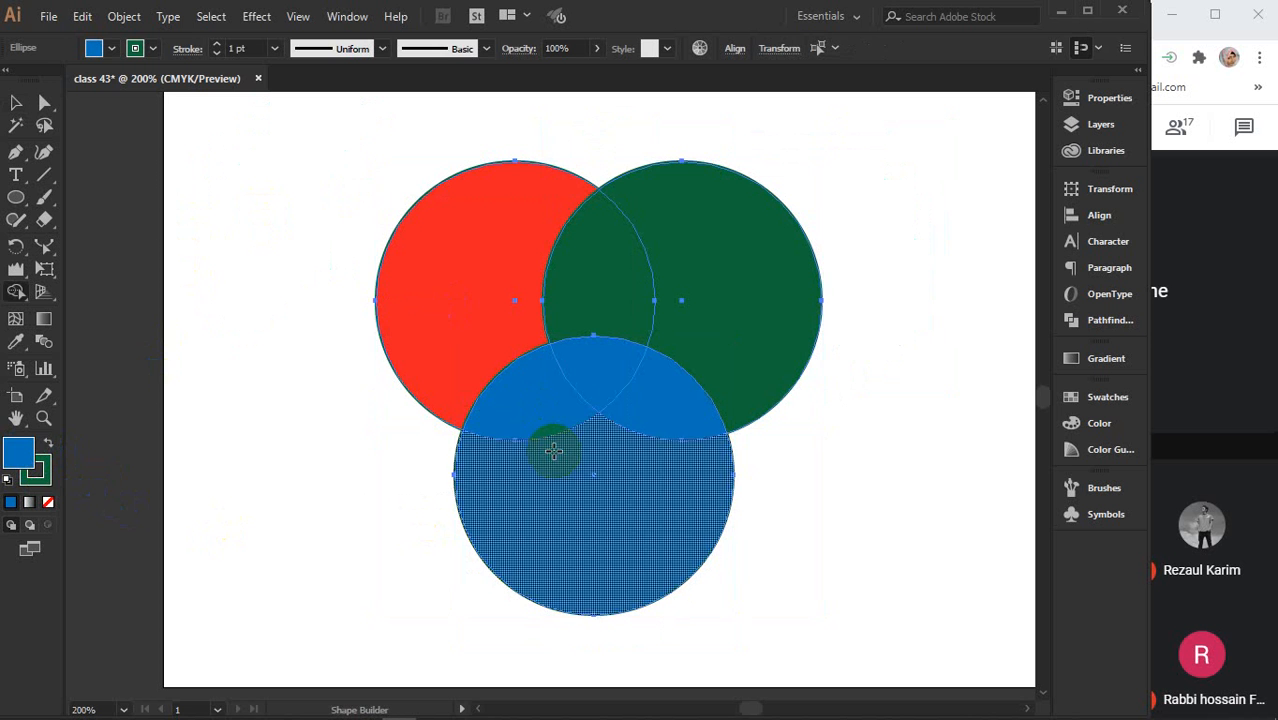
{"action": "mouse_move", "coordinate": [645, 491]}
{"action": "left_mouse_down"}
{"action": "mouse_move", "coordinate": [632, 409]}
{"action": "mouse_move", "coordinate": [545, 418]}
{"action": "left_mouse_up"}
{"action": "left_click", "coordinate": [668, 248]}
{"action": "left_click", "coordinate": [442, 220]}
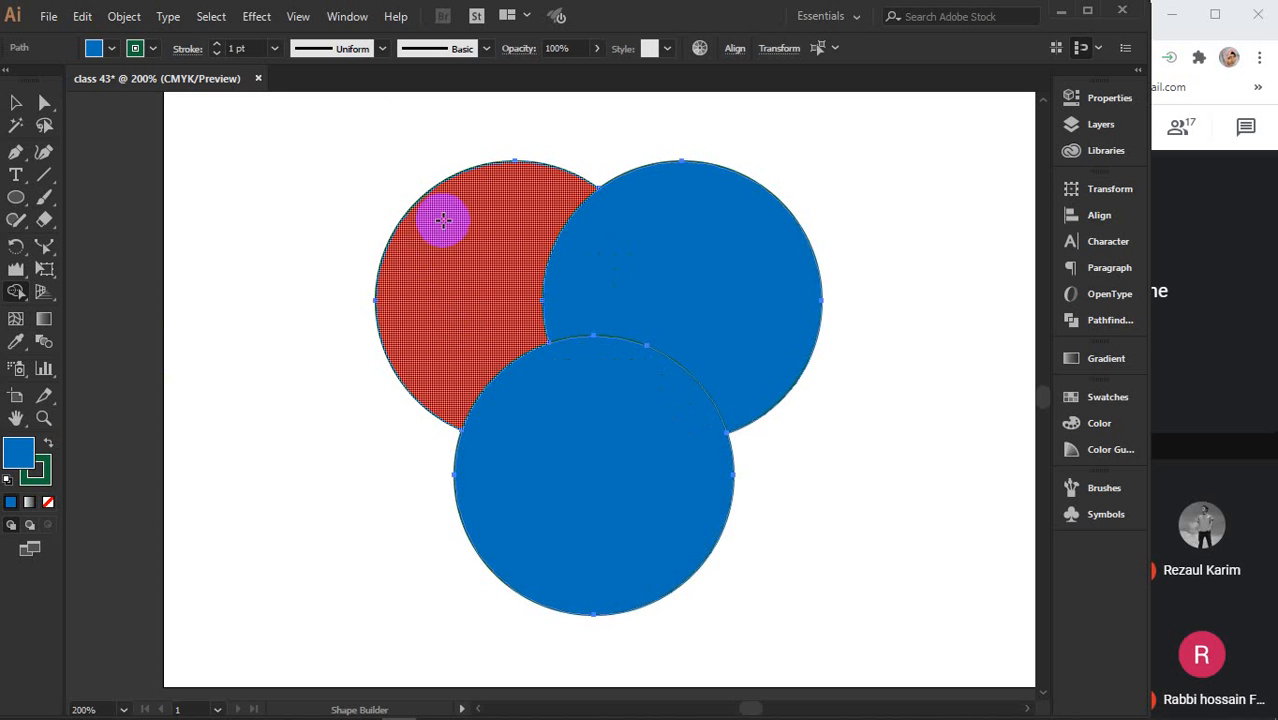
Deselect the artwork and pull the three resulting blue shapes apart from each other.
{"action": "left_click", "coordinate": [15, 103]}
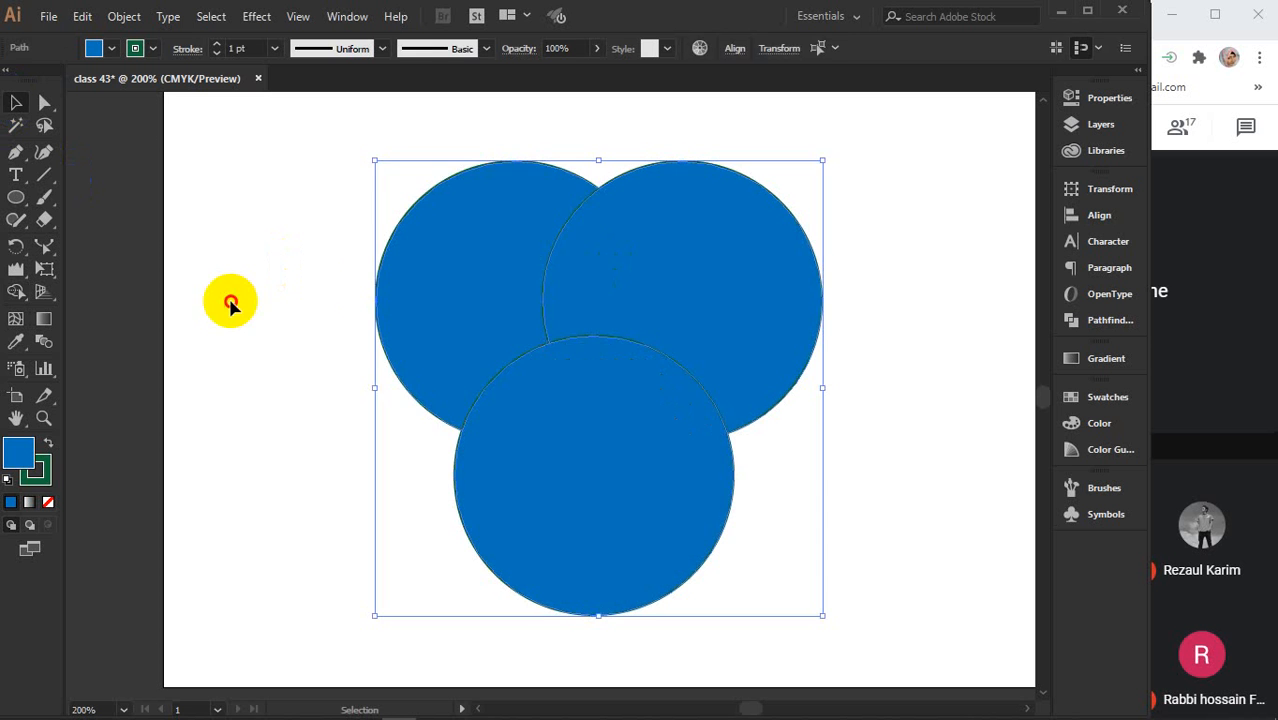
{"action": "left_click", "coordinate": [313, 290]}
{"action": "left_click_drag", "start_coordinate": [391, 257], "coordinate": [284, 234]}
{"action": "left_click_drag", "start_coordinate": [622, 274], "coordinate": [748, 240]}
{"action": "left_click_drag", "start_coordinate": [639, 385], "coordinate": [619, 487]}
Select all the blue shapes and delete them from the artboard.
{"action": "left_click_drag", "start_coordinate": [878, 560], "coordinate": [354, 257]}
{"action": "key", "text": "Delete"}
{"action": "scroll", "coordinate": [354, 256], "scroll_direction": "down", "scroll_amount": 1}
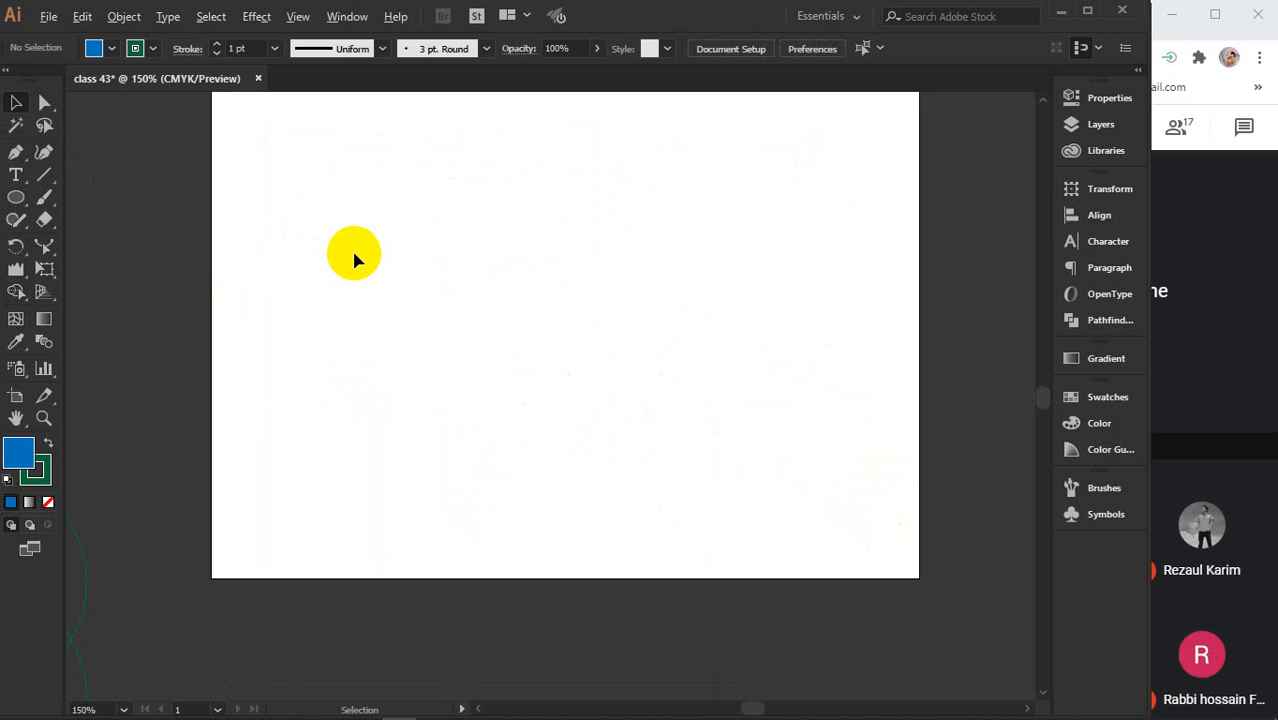
Select the flower of six overlapping circle outlines beside the artboard and move it onto the artboard.
{"action": "left_click_drag", "start_coordinate": [328, 400], "coordinate": [607, 340]}
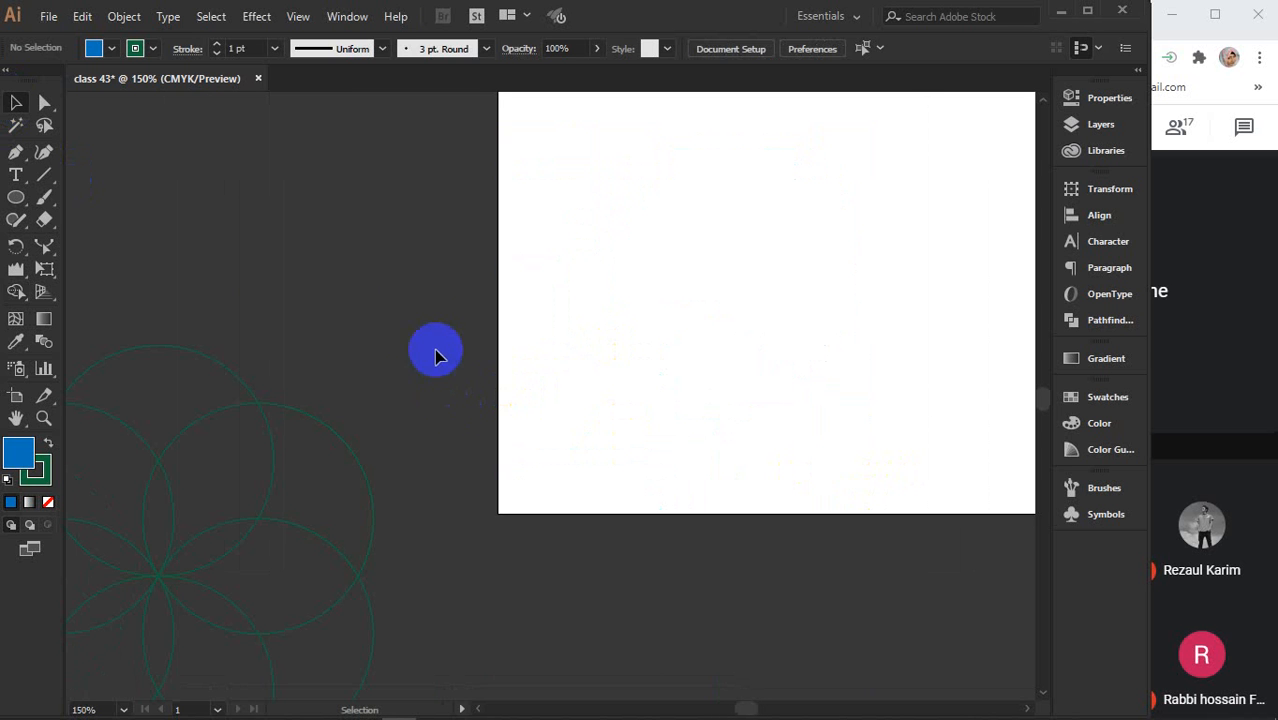
{"action": "left_click_drag", "start_coordinate": [425, 335], "coordinate": [148, 625]}
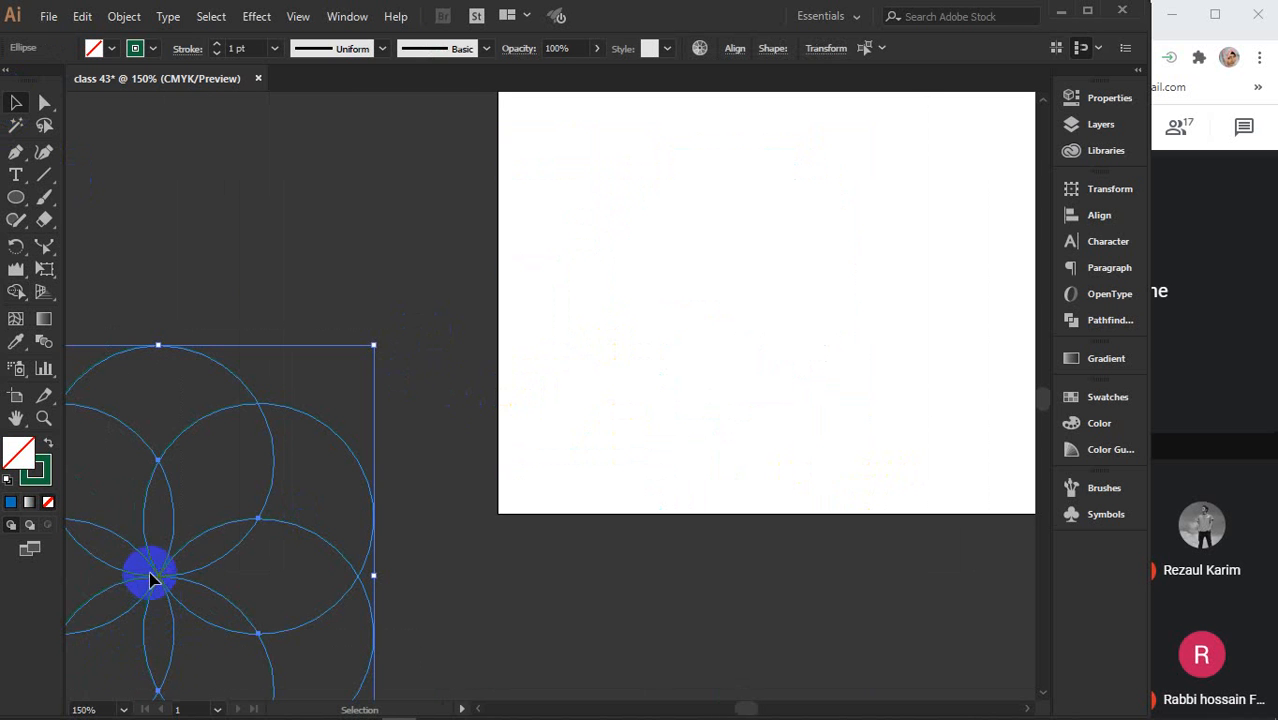
{"action": "left_click_drag", "start_coordinate": [151, 573], "coordinate": [220, 528]}
{"action": "left_click_drag", "start_coordinate": [372, 280], "coordinate": [128, 641]}
{"action": "left_click_drag", "start_coordinate": [155, 580], "coordinate": [605, 396]}
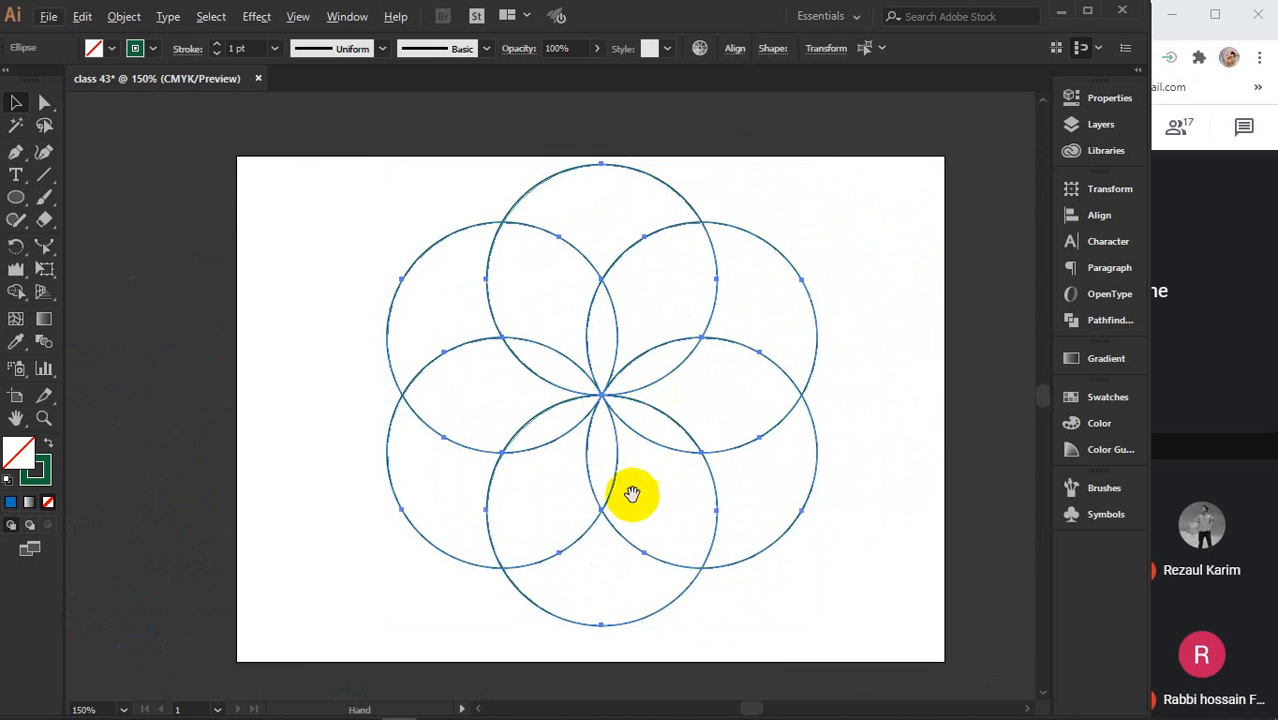
Shift the circle pattern slightly down to centre it vertically on the artboard.
{"action": "left_click_drag", "start_coordinate": [630, 491], "coordinate": [608, 456]}
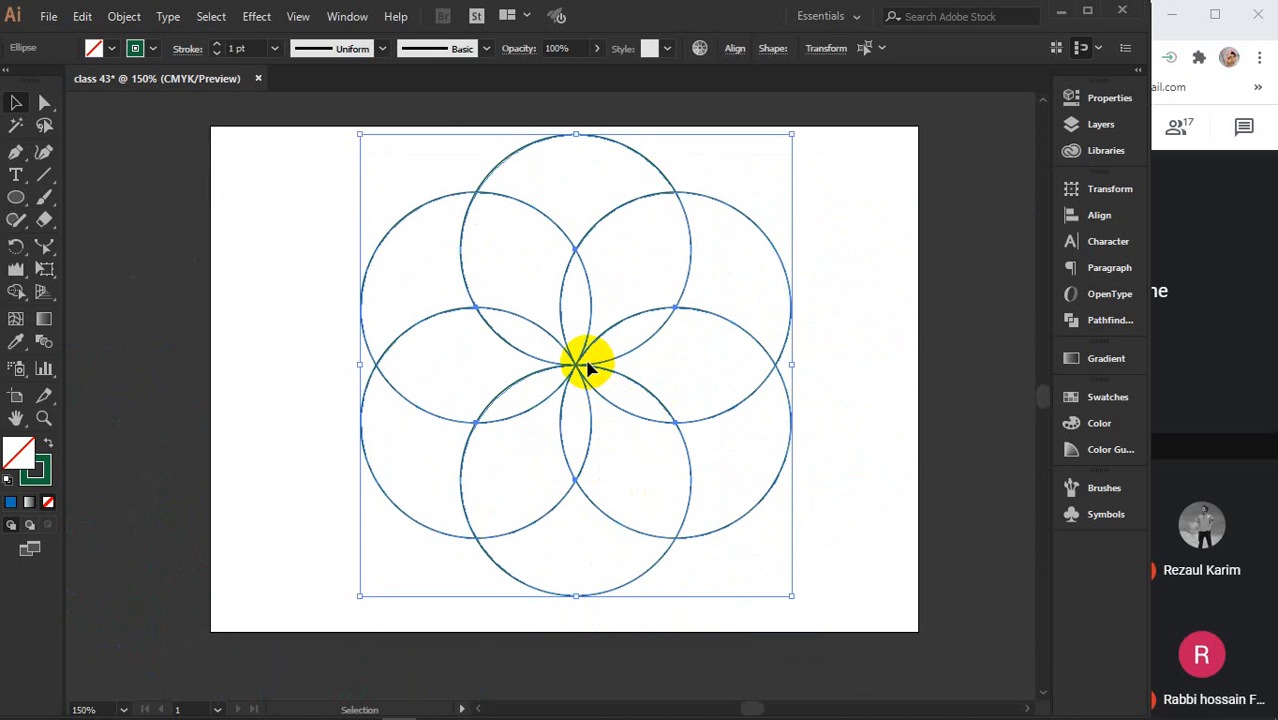
{"action": "left_click_drag", "start_coordinate": [581, 369], "coordinate": [582, 377]}
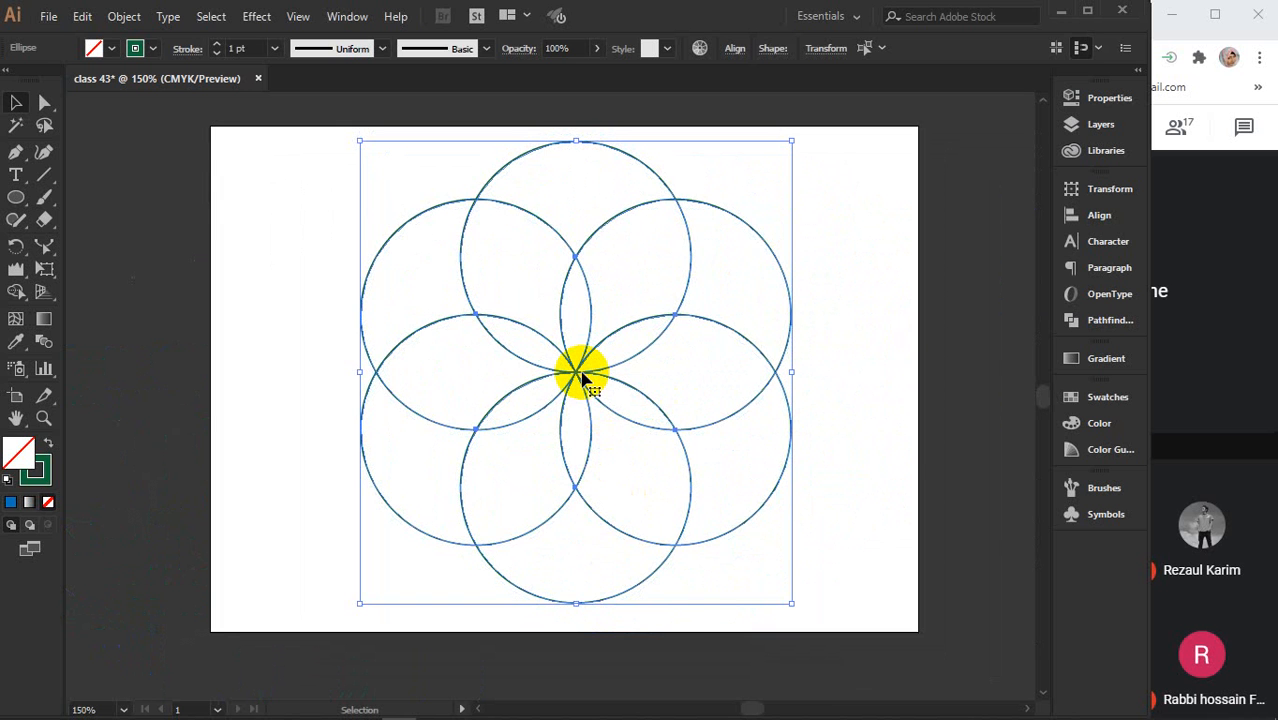
{"action": "key", "text": "Down"}
{"action": "key", "text": "Down"}
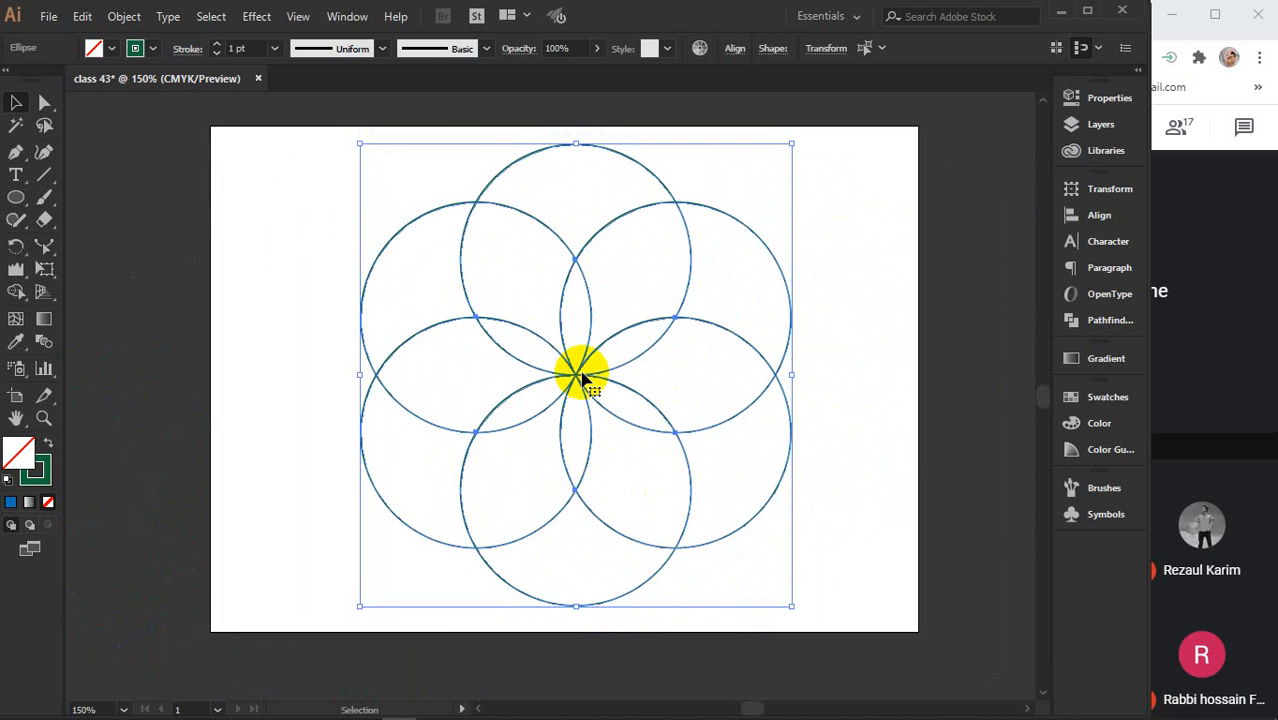
{"action": "key", "text": "Down"}
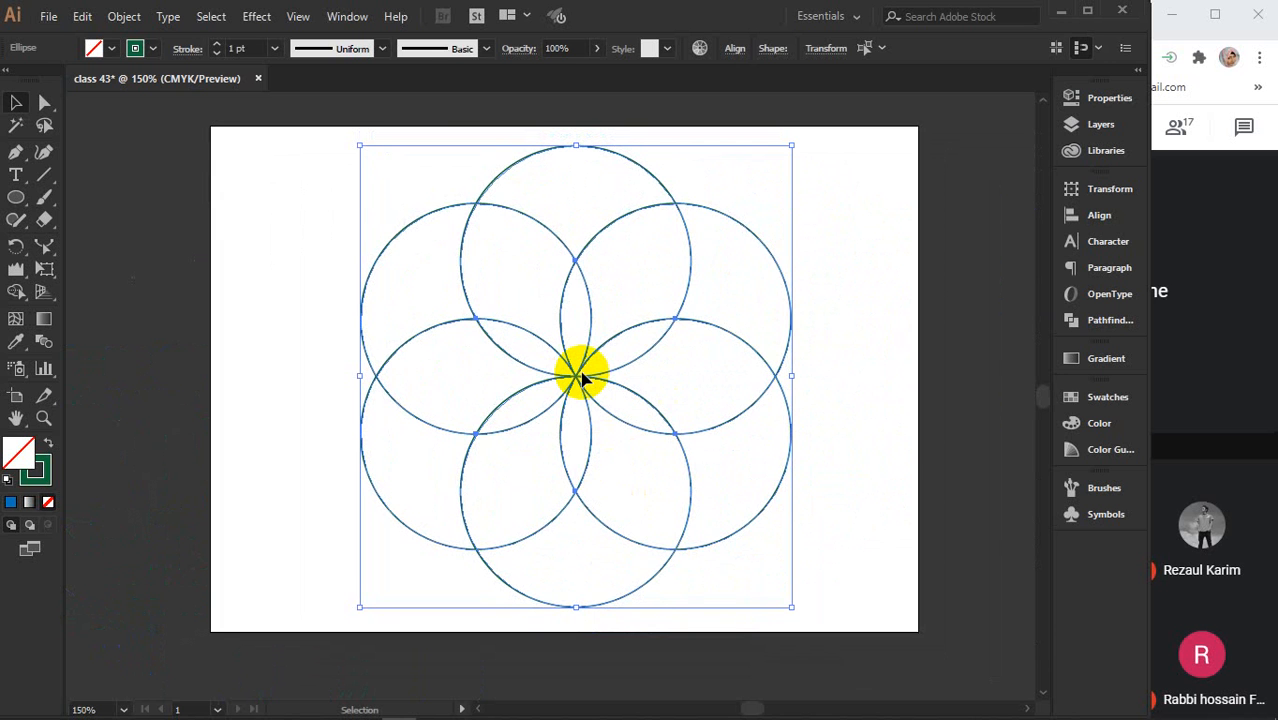
{"action": "key", "text": "Down"}
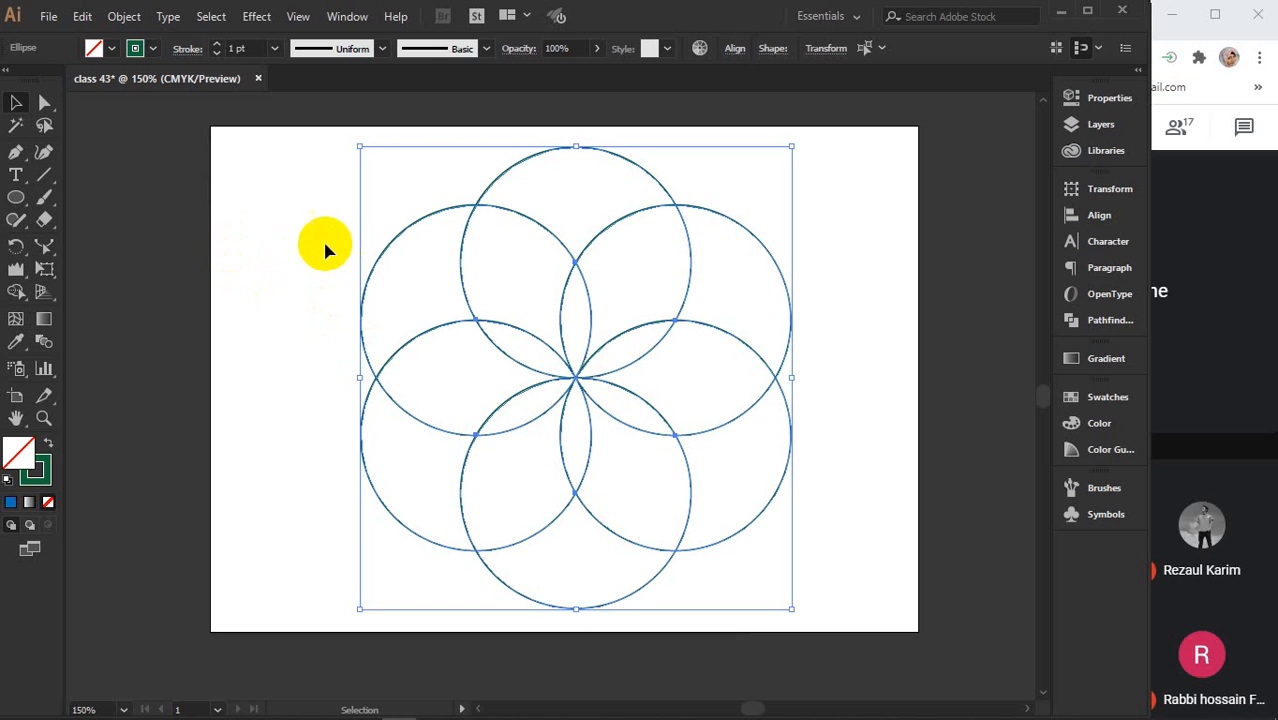
Activate the Shape Builder tool on the selected circles and set the fill colour to pinkish red ff0055.
{"action": "left_click", "coordinate": [16, 292]}
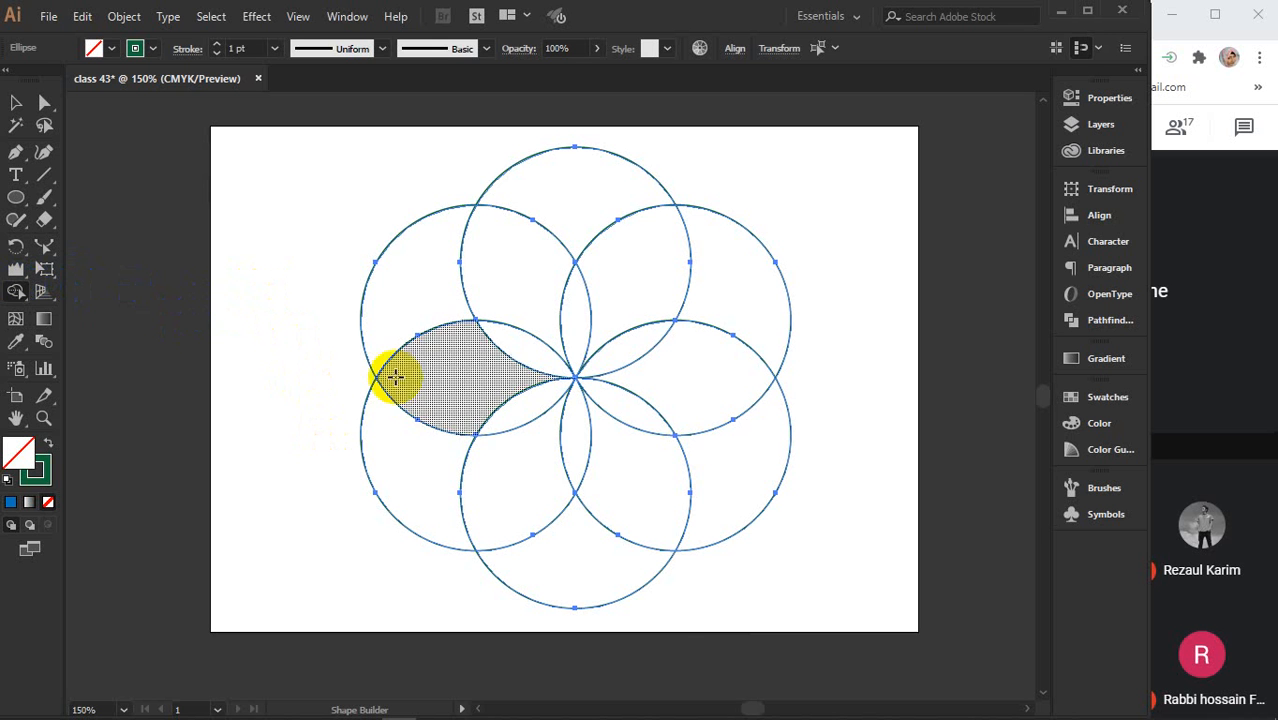
{"action": "scroll", "coordinate": [570, 361], "scroll_direction": "up", "scroll_amount": 1}
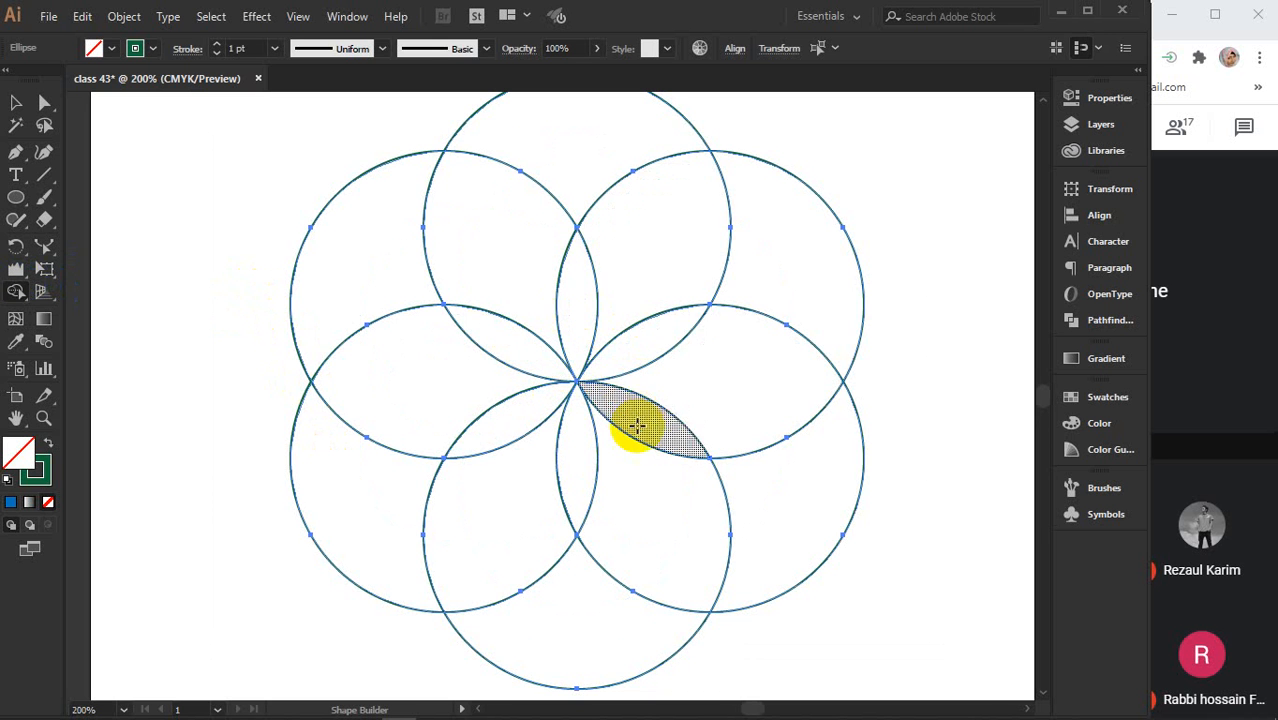
{"action": "left_click", "coordinate": [10, 456]}
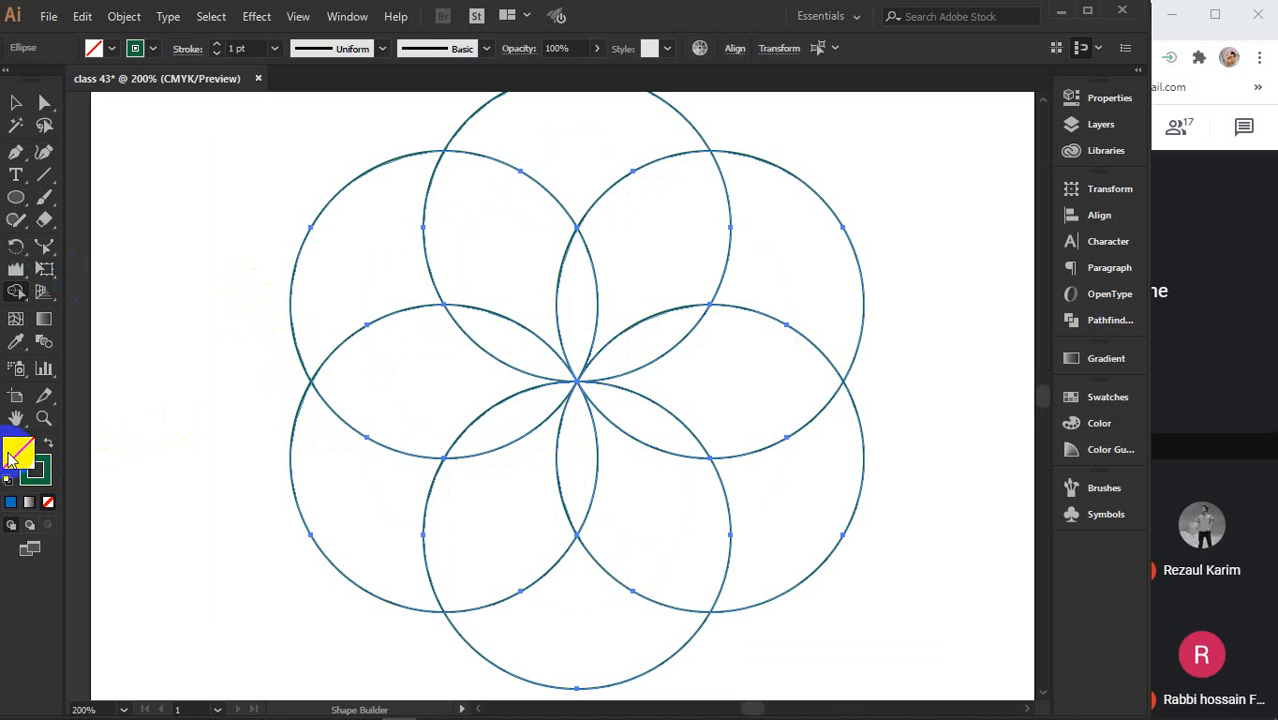
{"action": "double_click", "coordinate": [10, 456]}
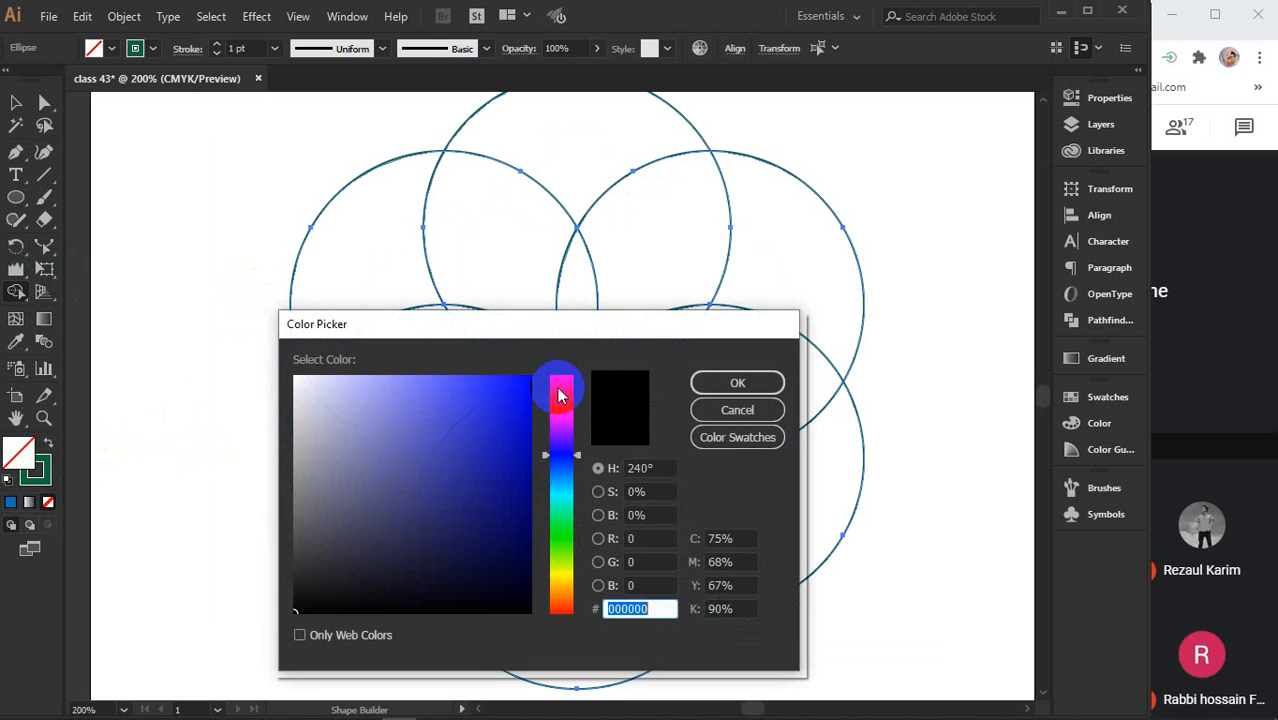
{"action": "left_click_drag", "start_coordinate": [560, 388], "coordinate": [531, 372]}
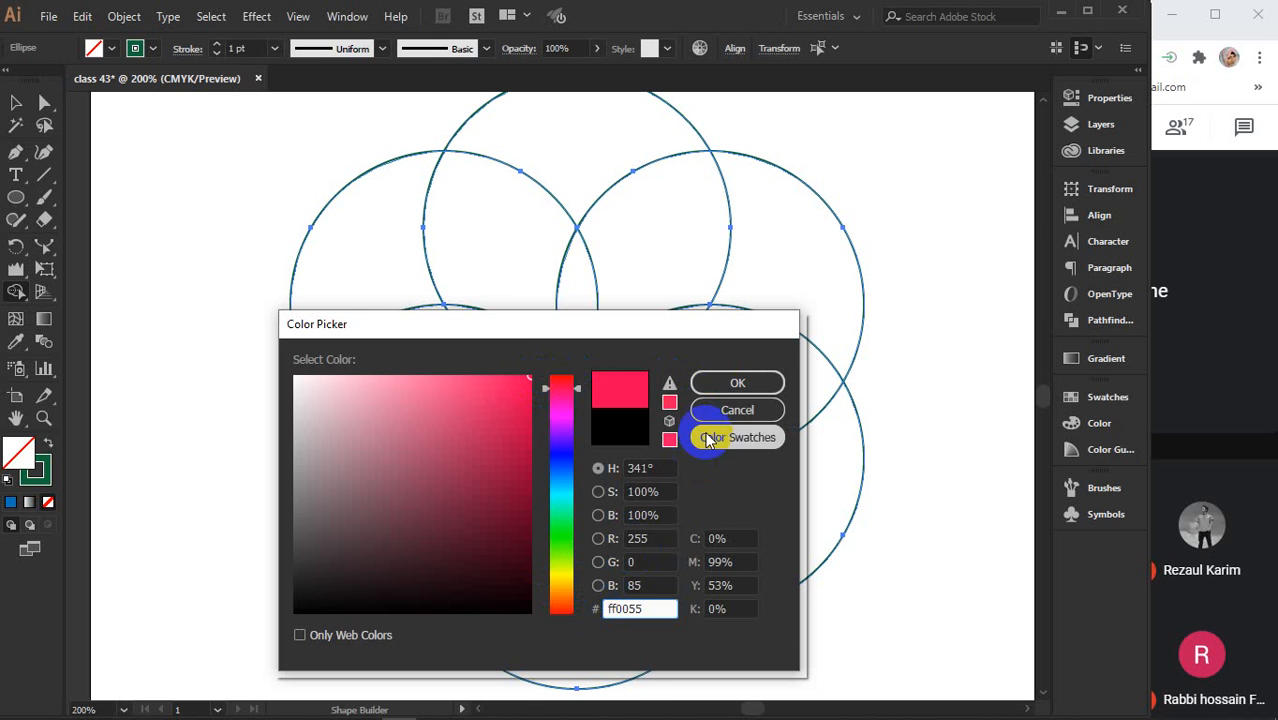
{"action": "left_click", "coordinate": [737, 383]}
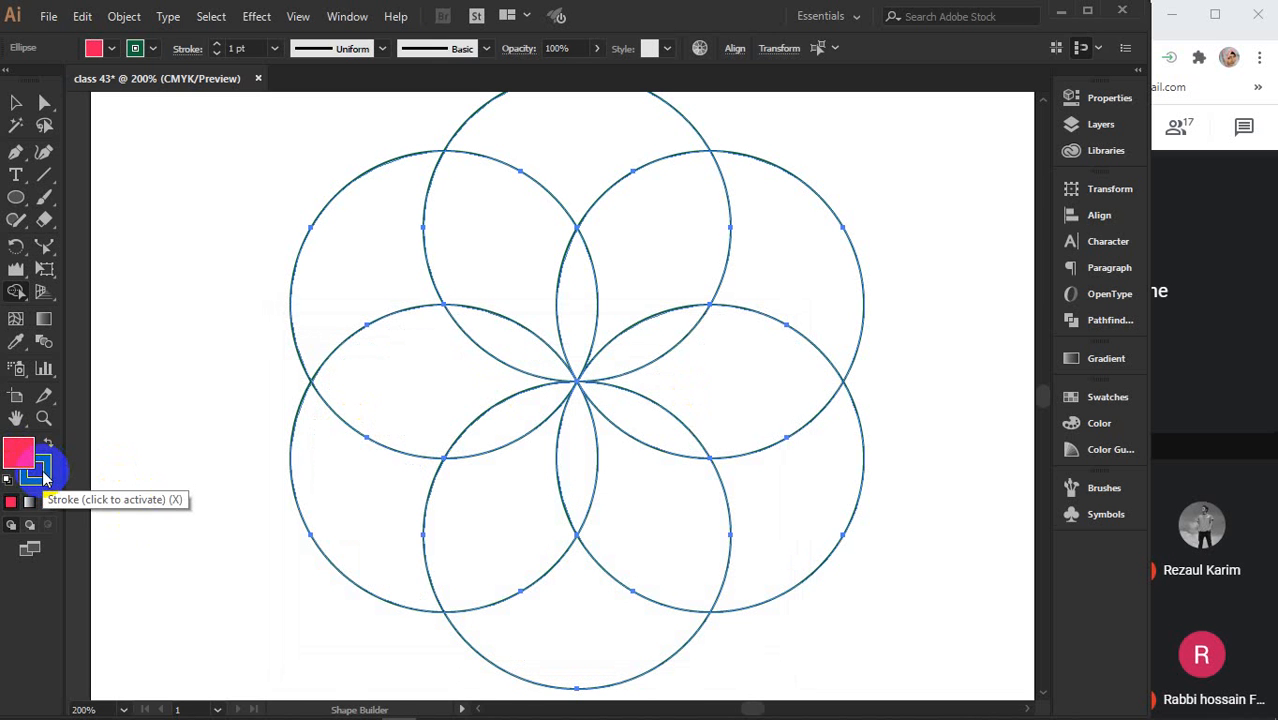
{"action": "left_click", "coordinate": [44, 478]}
{"action": "left_click", "coordinate": [853, 517]}
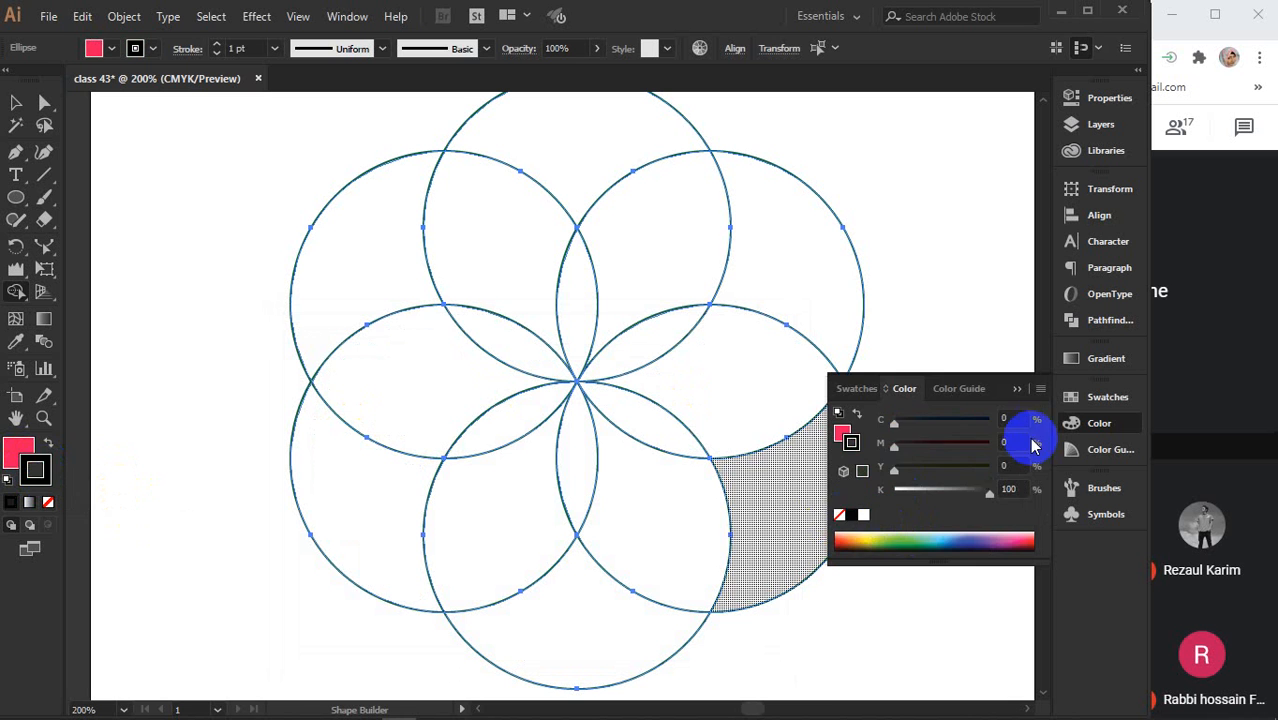
{"action": "left_click", "coordinate": [1018, 390]}
{"action": "left_click", "coordinate": [19, 451]}
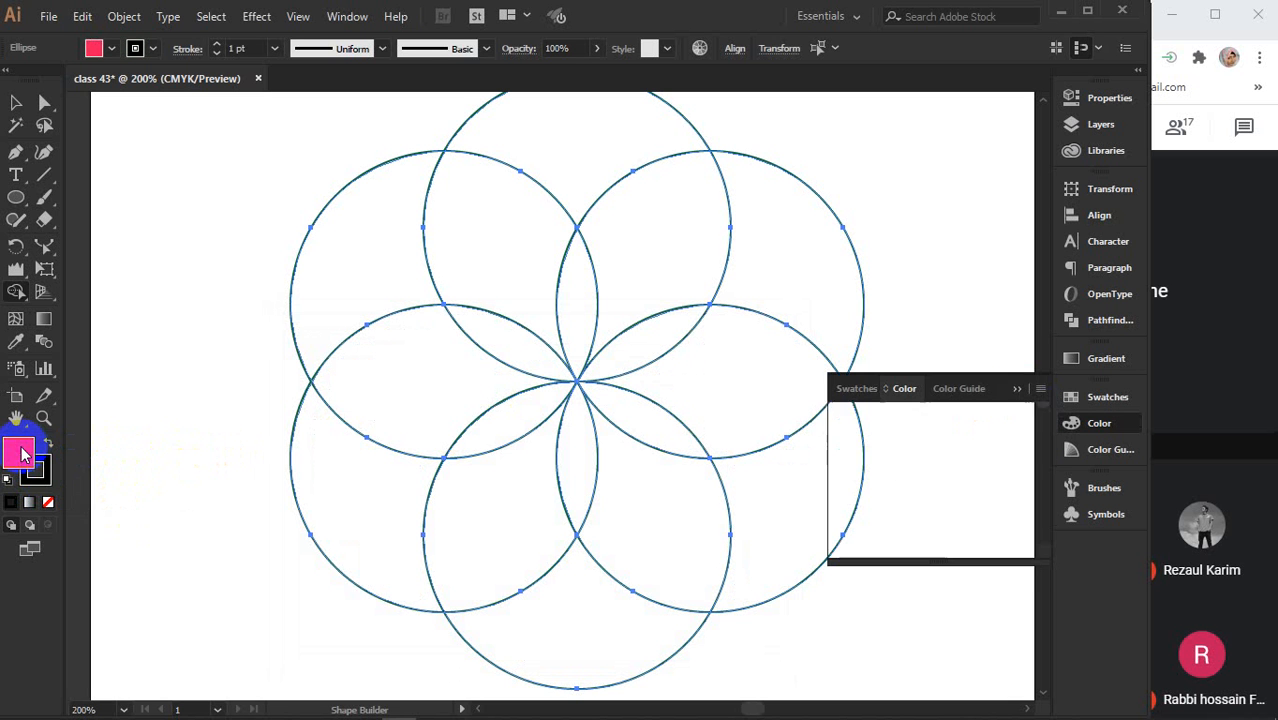
{"action": "left_click", "coordinate": [1018, 390]}
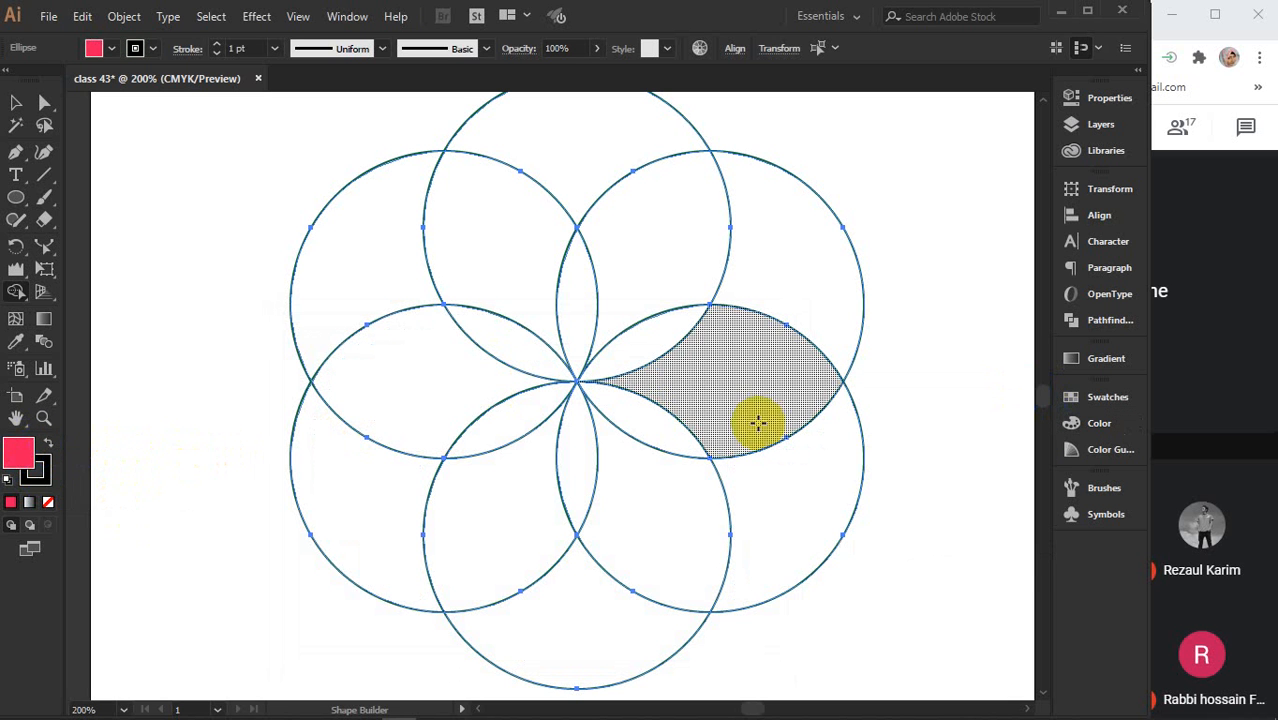
Fill the six narrow petals around the flower's centre with the pinkish red using Shape Builder.
{"action": "left_click", "coordinate": [505, 341]}
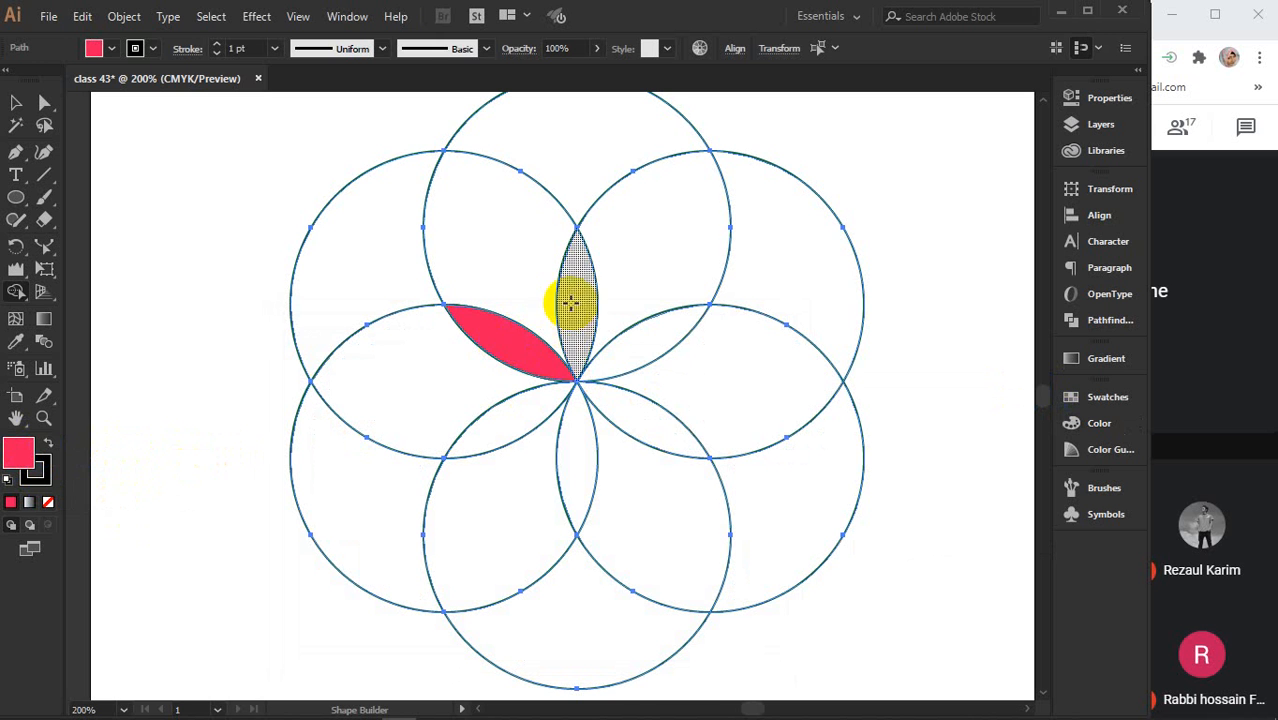
{"action": "left_click", "coordinate": [575, 294]}
{"action": "left_click", "coordinate": [642, 349]}
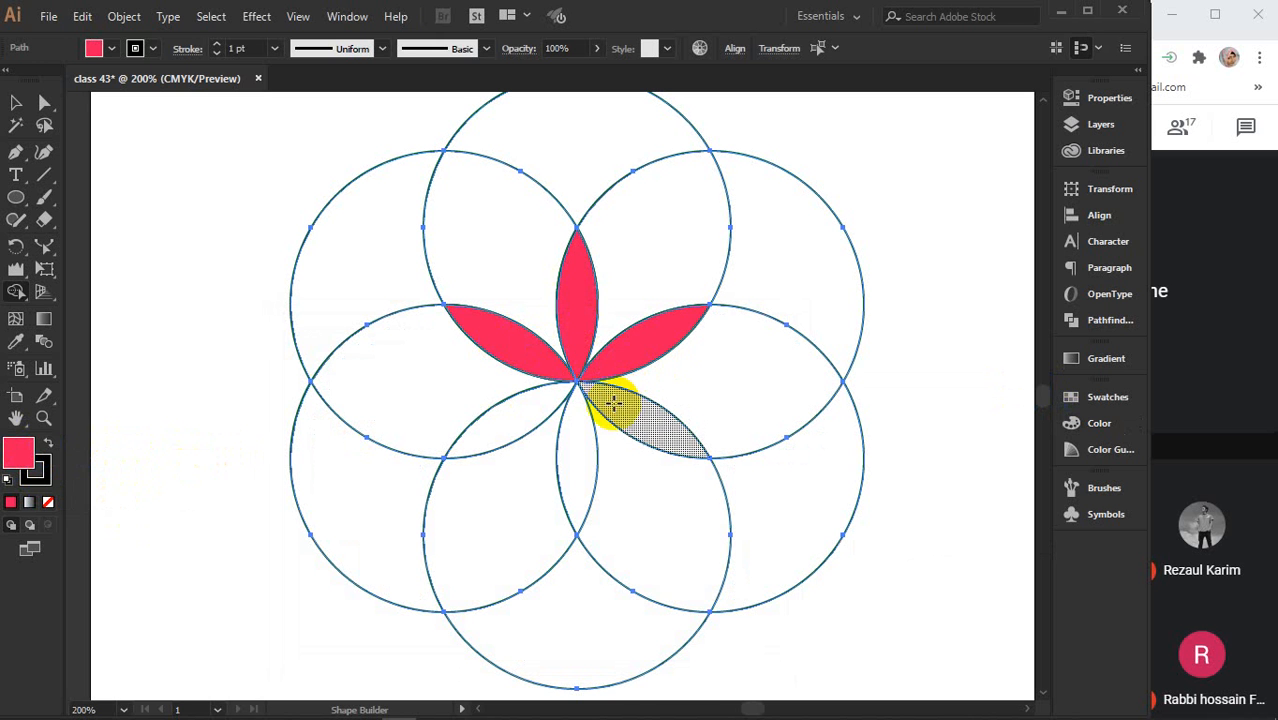
{"action": "left_click", "coordinate": [610, 400]}
{"action": "left_click", "coordinate": [576, 445]}
{"action": "left_click", "coordinate": [527, 425]}
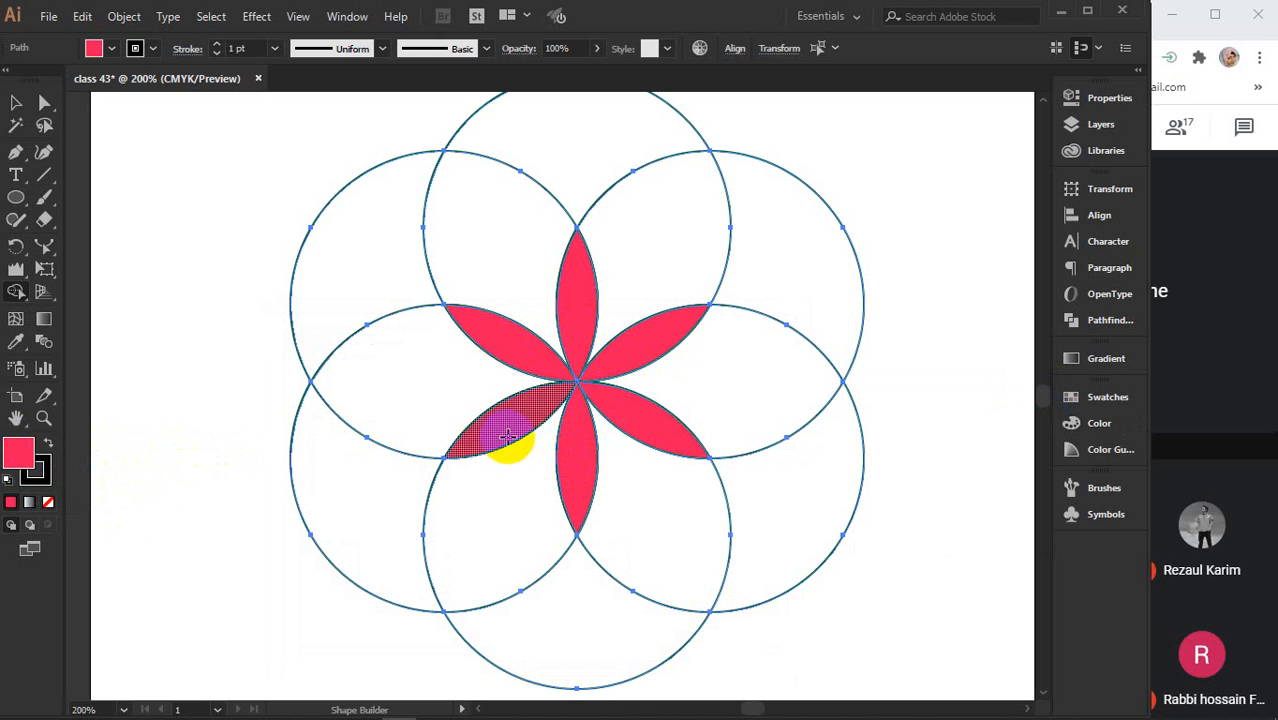
Set the fill colour to orange ffb000.
{"action": "double_click", "coordinate": [14, 456]}
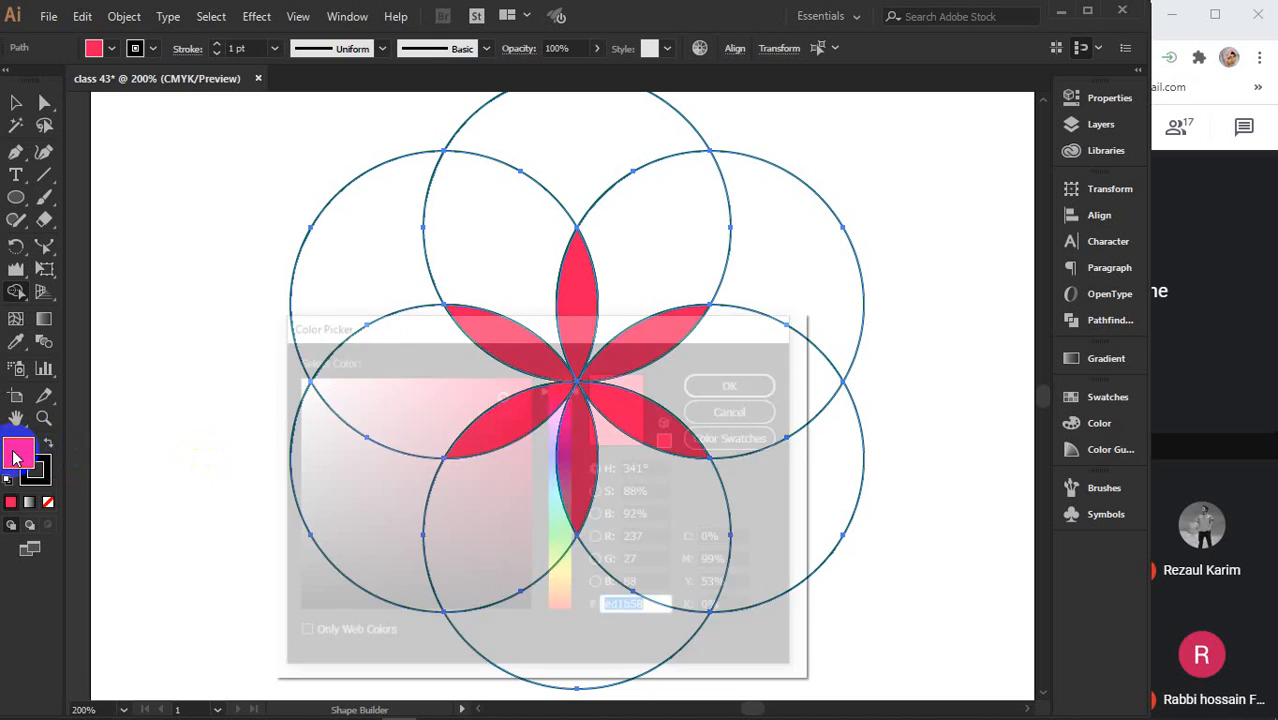
{"action": "left_click_drag", "start_coordinate": [548, 430], "coordinate": [560, 593]}
{"action": "mouse_move", "coordinate": [485, 423]}
{"action": "left_mouse_down"}
{"action": "mouse_move", "coordinate": [496, 374]}
{"action": "mouse_move", "coordinate": [533, 362]}
{"action": "left_mouse_up"}
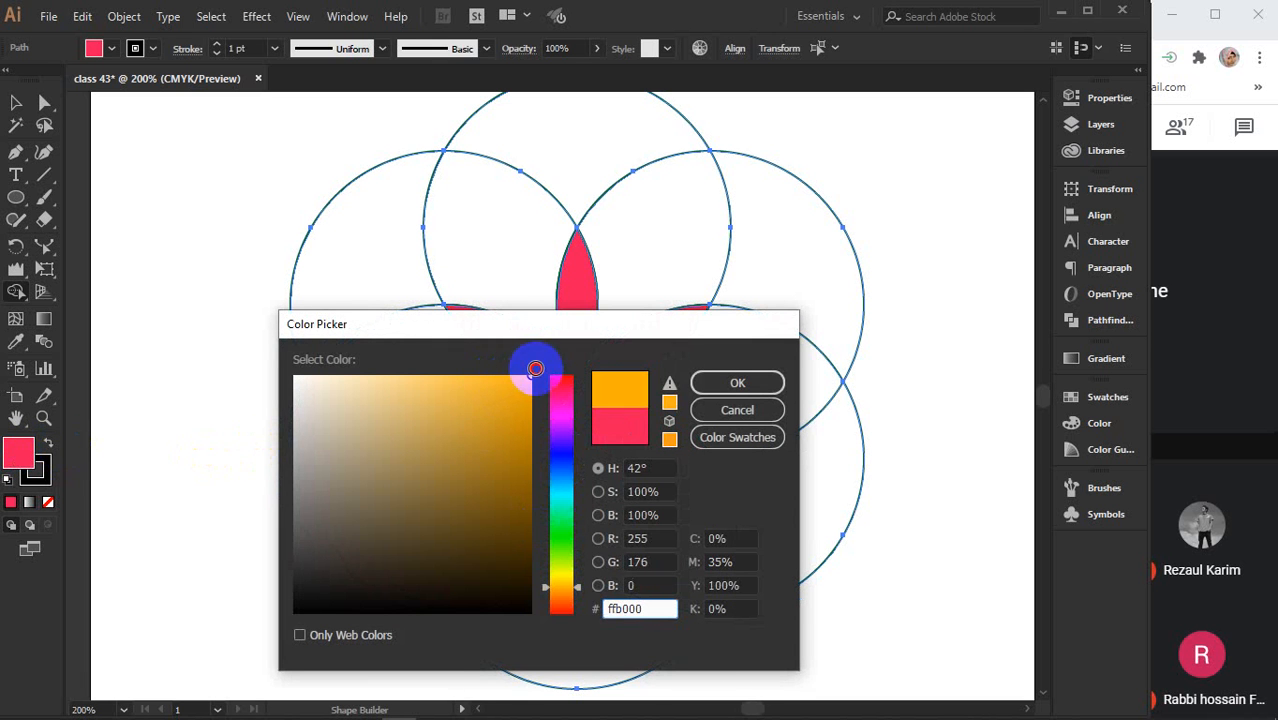
{"action": "left_click", "coordinate": [737, 382]}
Fill the six large petals between the narrow ones with the orange using Shape Builder.
{"action": "left_click", "coordinate": [668, 228]}
{"action": "left_click", "coordinate": [770, 402]}
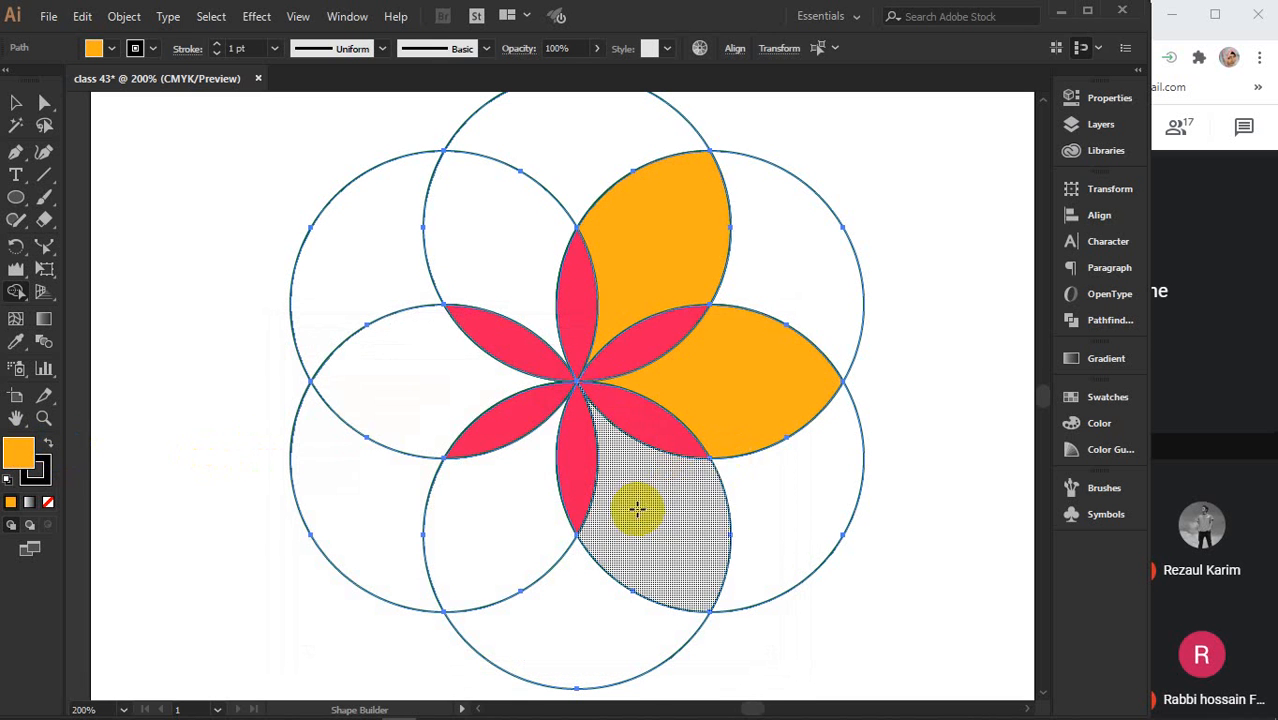
{"action": "left_click", "coordinate": [635, 508]}
{"action": "left_click", "coordinate": [488, 542]}
{"action": "left_click", "coordinate": [398, 356]}
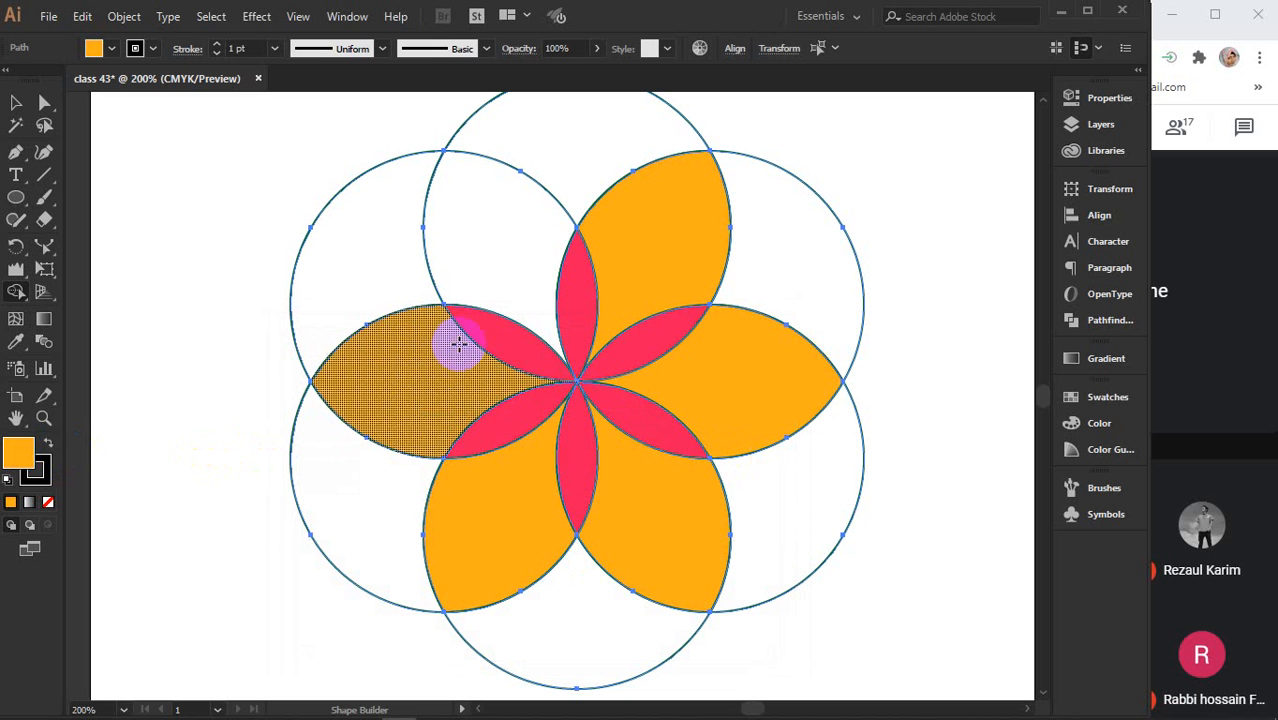
{"action": "left_click", "coordinate": [486, 209]}
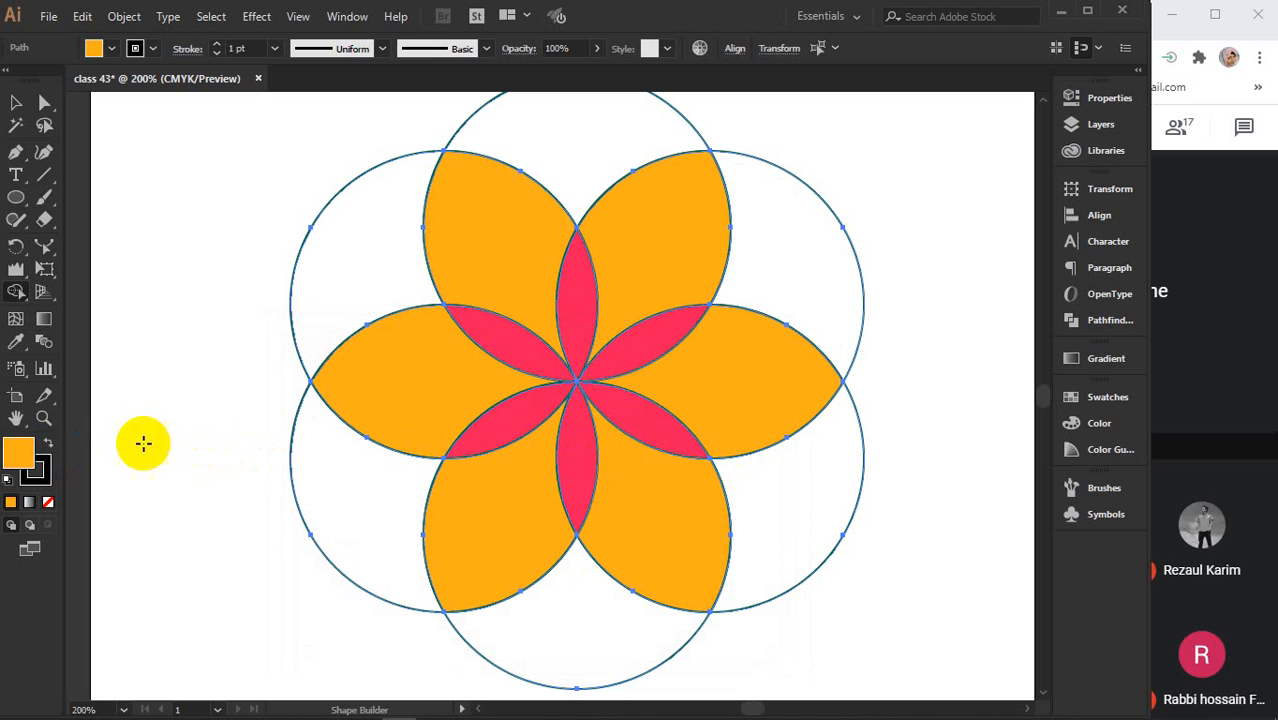
Change the fill colour to a light teal.
{"action": "double_click", "coordinate": [20, 452]}
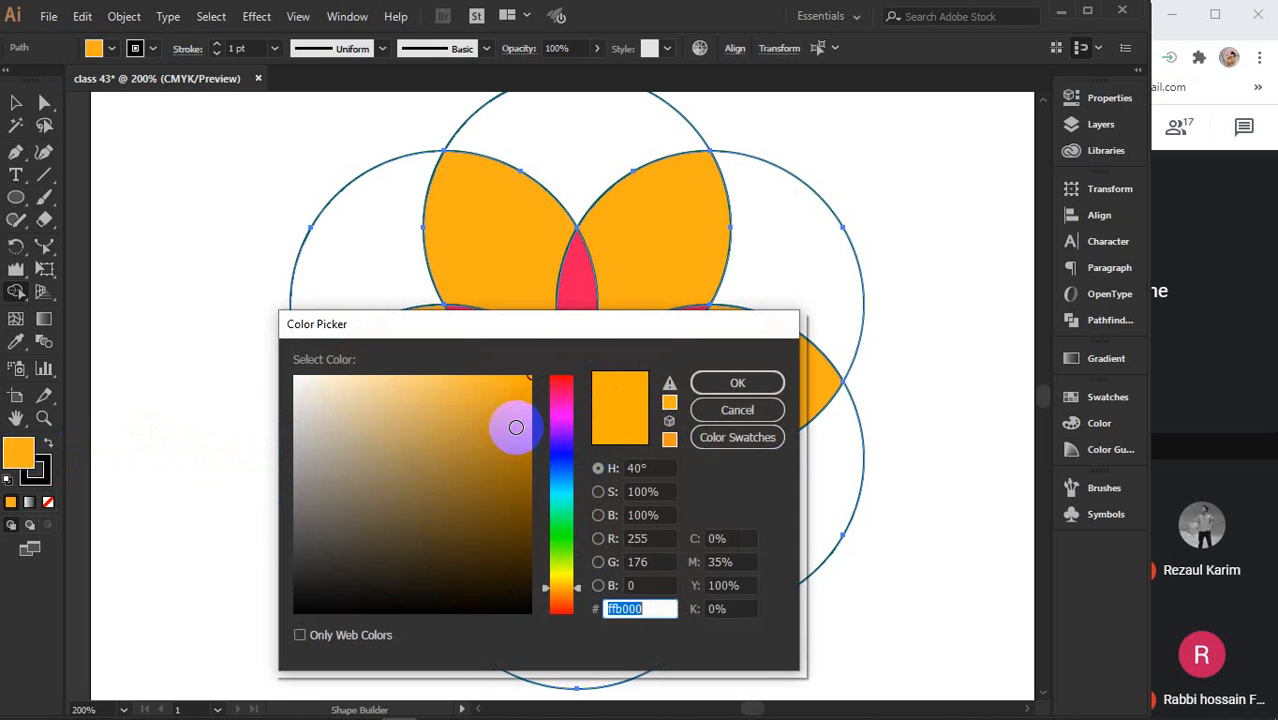
{"action": "left_click", "coordinate": [545, 498]}
{"action": "left_click", "coordinate": [712, 383]}
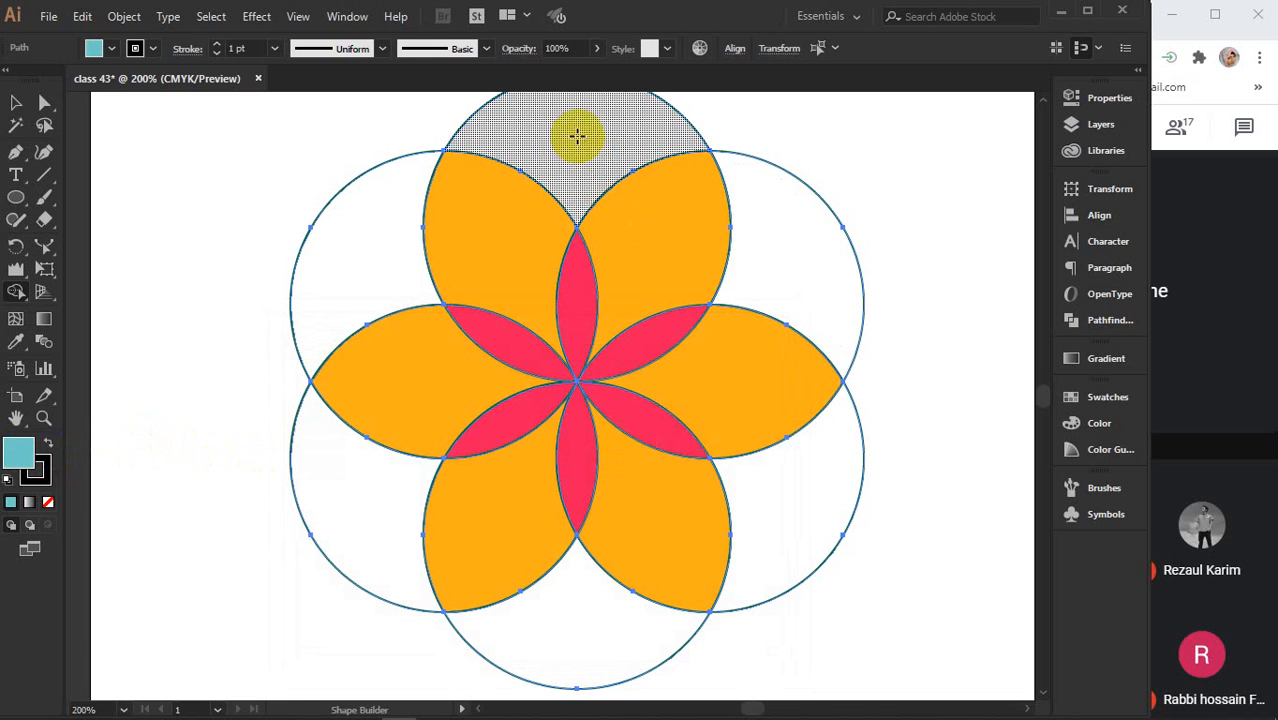
Fill the six outer regions of the flower with the light teal using Shape Builder and deselect the artwork.
{"action": "left_click", "coordinate": [580, 135]}
{"action": "left_click", "coordinate": [805, 275]}
{"action": "left_click", "coordinate": [780, 543]}
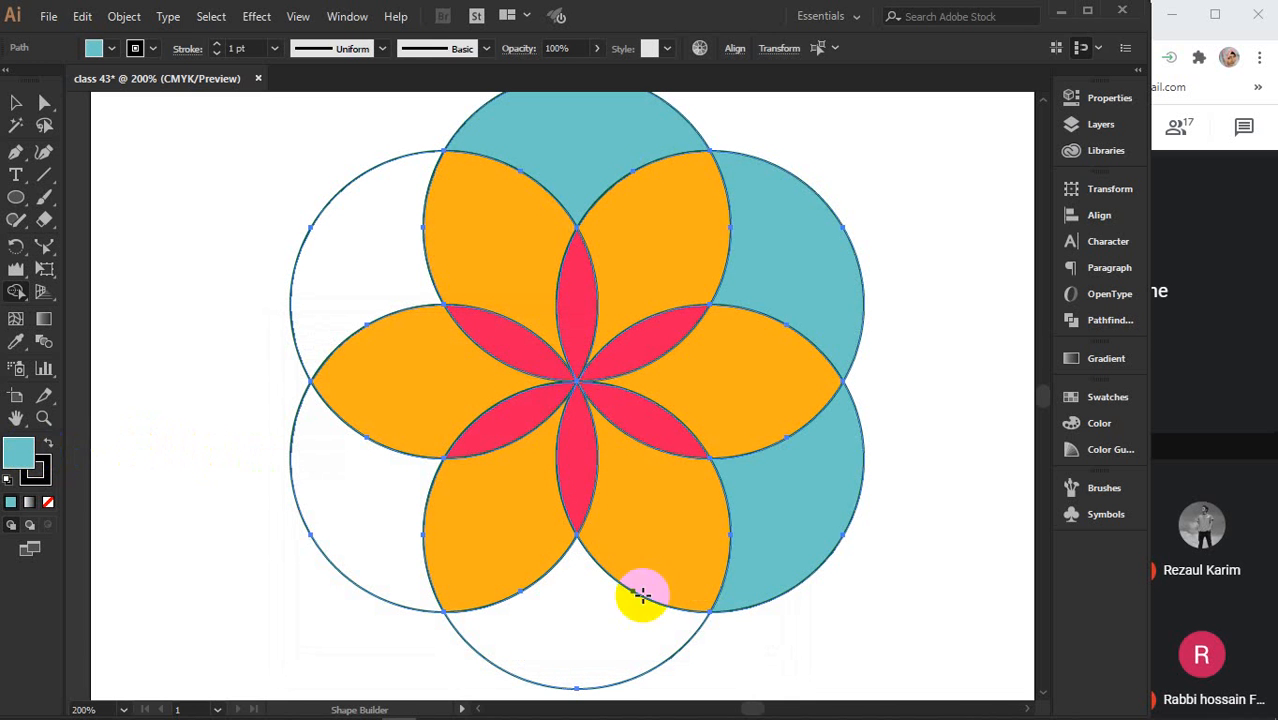
{"action": "left_click", "coordinate": [551, 639]}
{"action": "left_click", "coordinate": [345, 472]}
{"action": "left_click", "coordinate": [328, 292]}
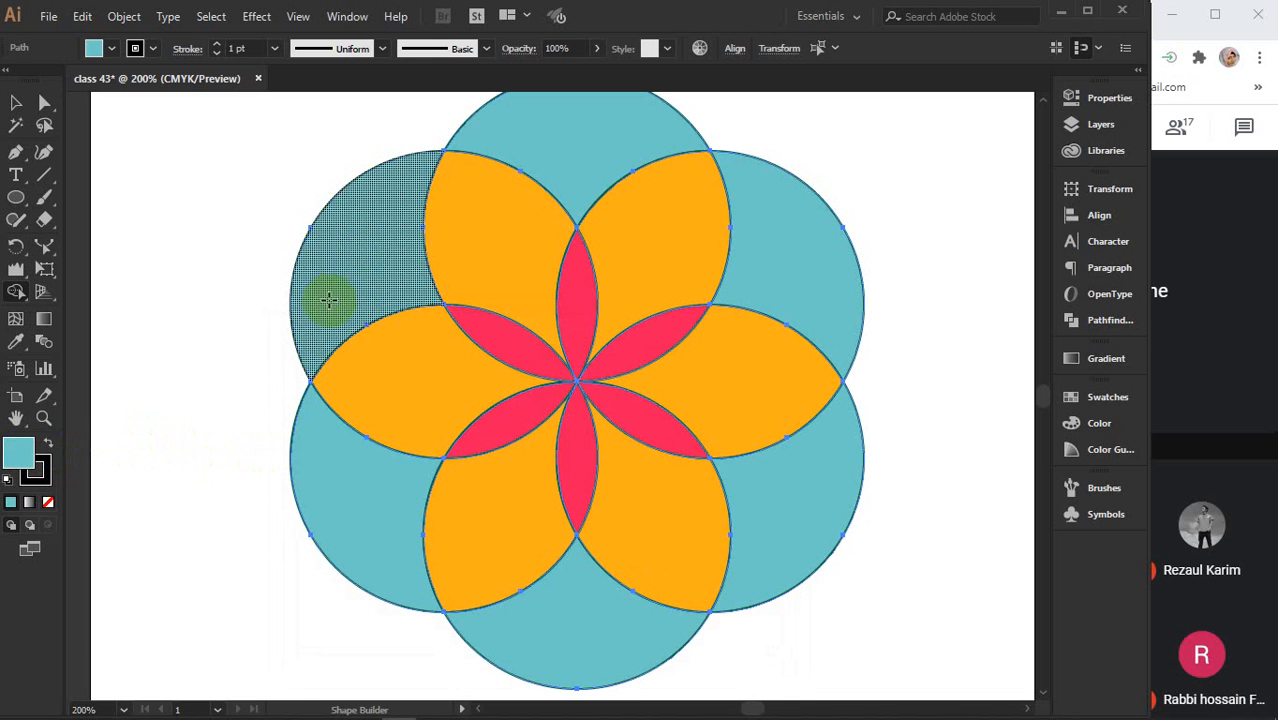
{"action": "left_click", "coordinate": [16, 102]}
{"action": "left_click", "coordinate": [166, 148]}
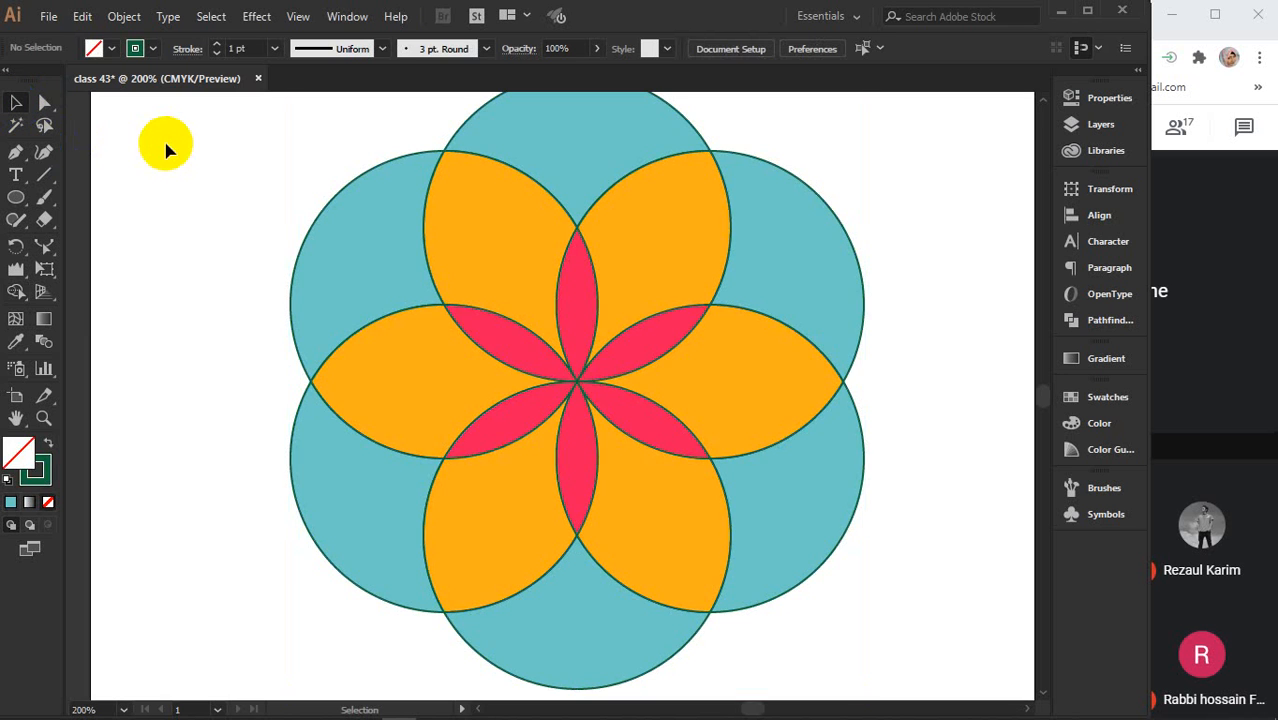
Pull the upper narrow petal out of the flower to beside the artboard and undo the move.
{"action": "key", "text": "ctrl+minus"}
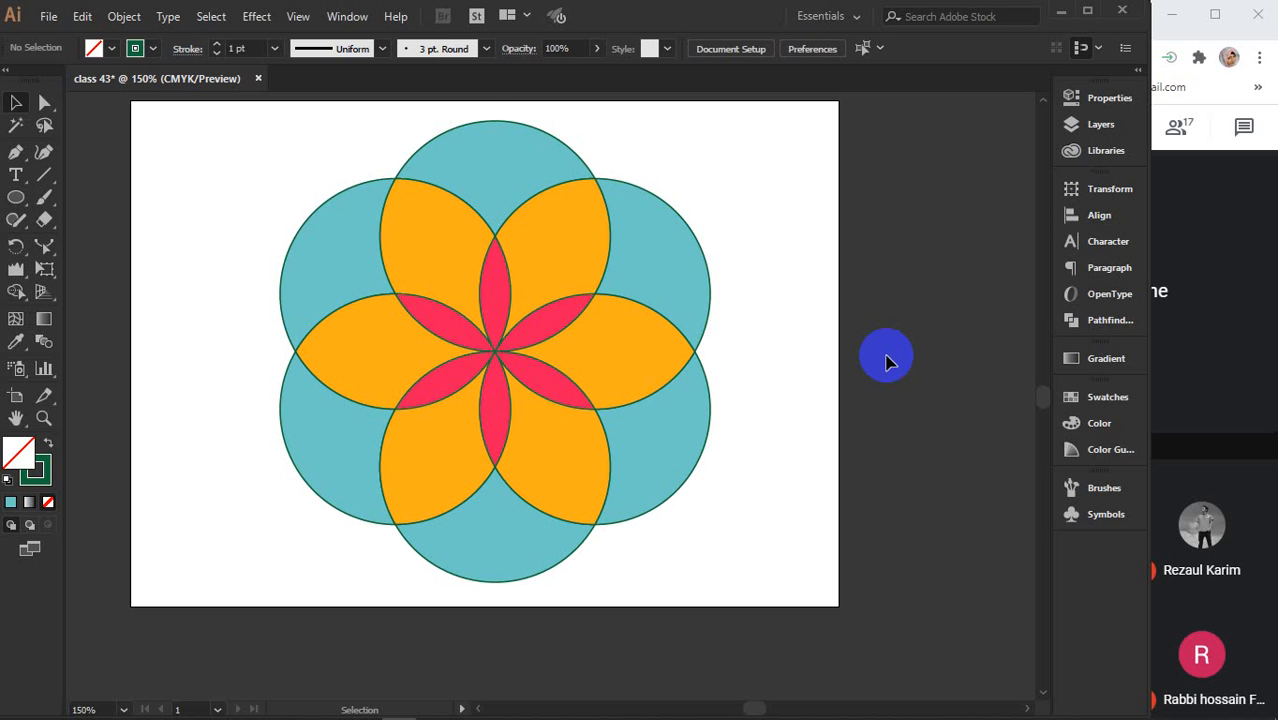
{"action": "left_click_drag", "start_coordinate": [515, 280], "coordinate": [884, 288]}
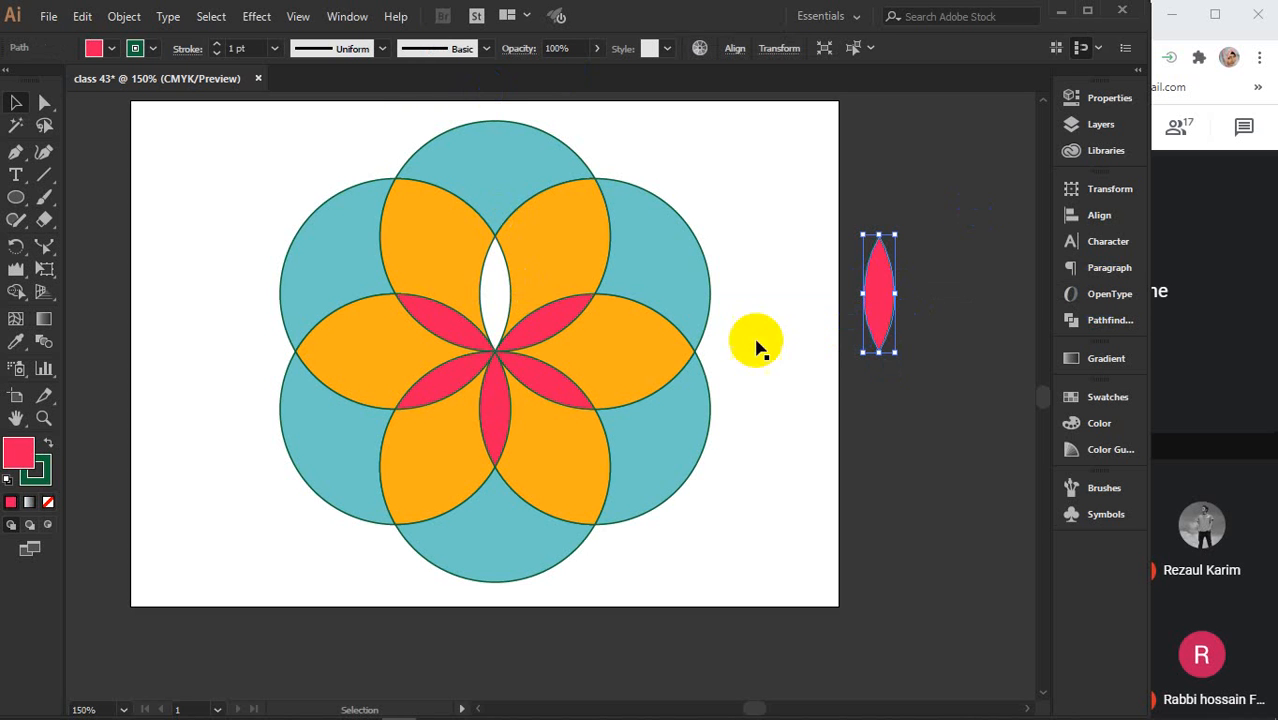
{"action": "key", "text": "ctrl+z"}
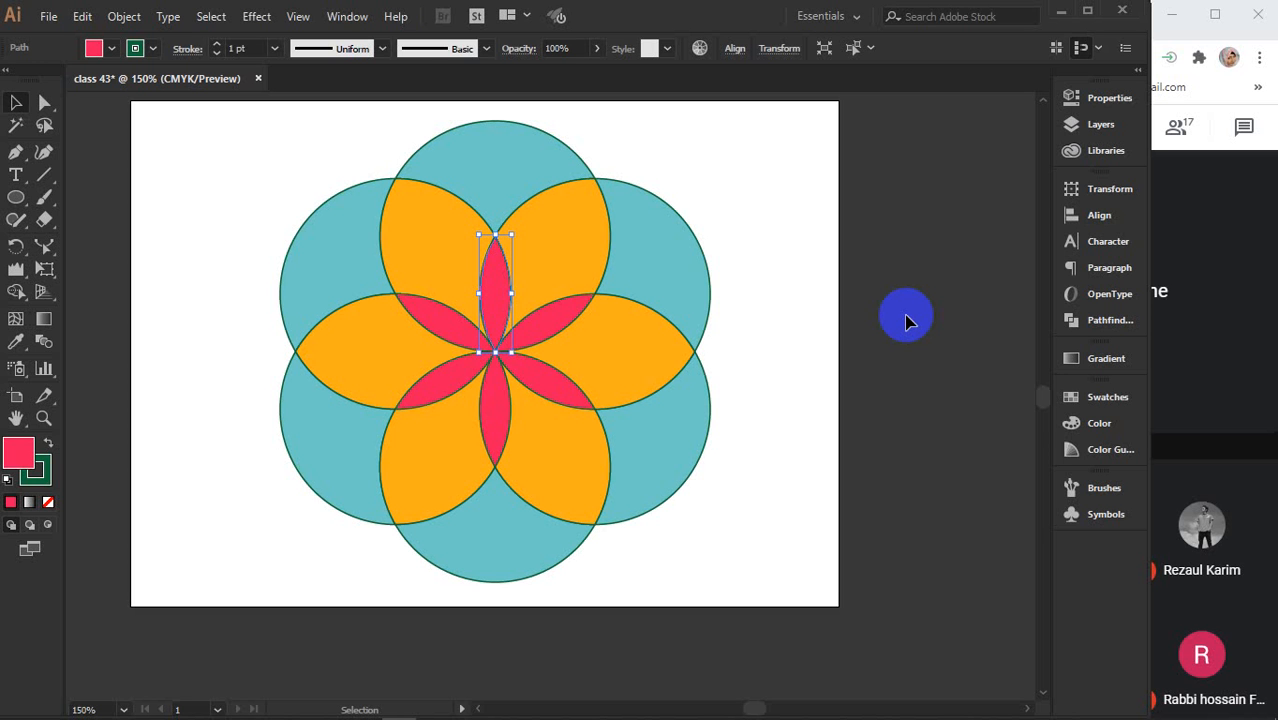
{"action": "left_click", "coordinate": [1244, 250]}
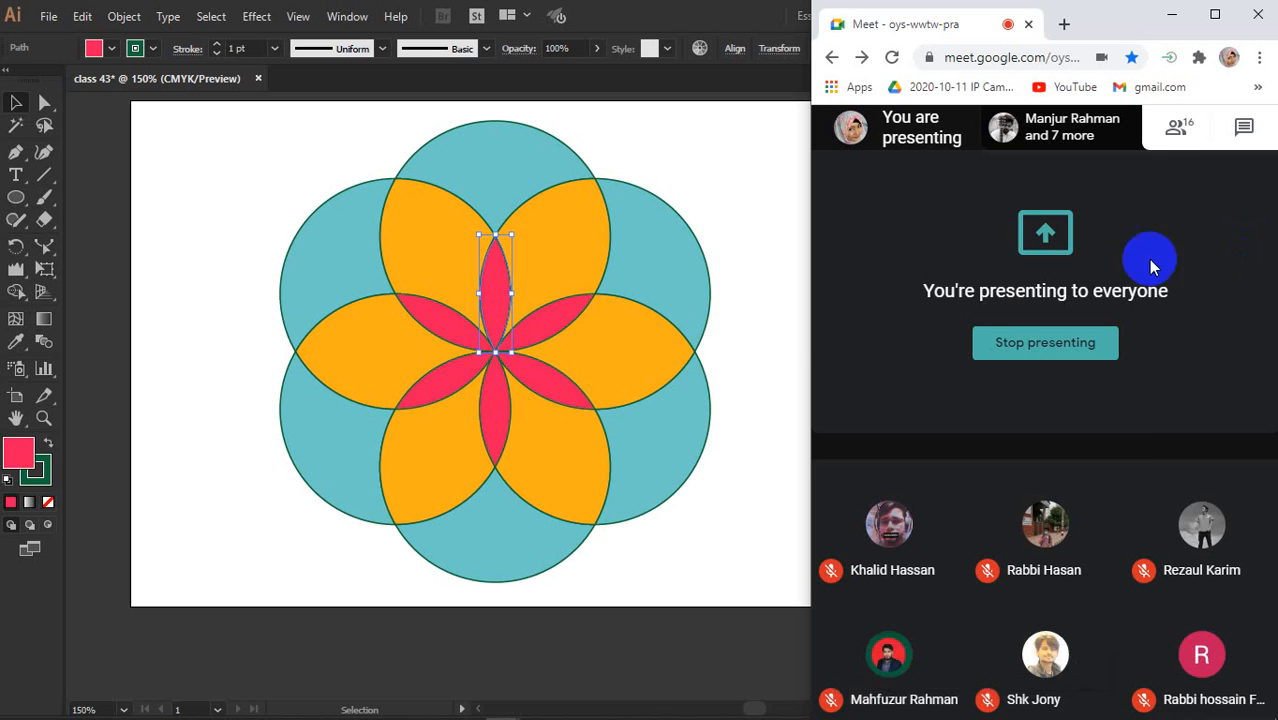
{"action": "left_click", "coordinate": [713, 262]}
Delete the coloured flower from the artboard together with the leftover spiral and photo lying outside it.
{"action": "left_click_drag", "start_coordinate": [249, 160], "coordinate": [750, 571]}
{"action": "key", "text": "Delete"}
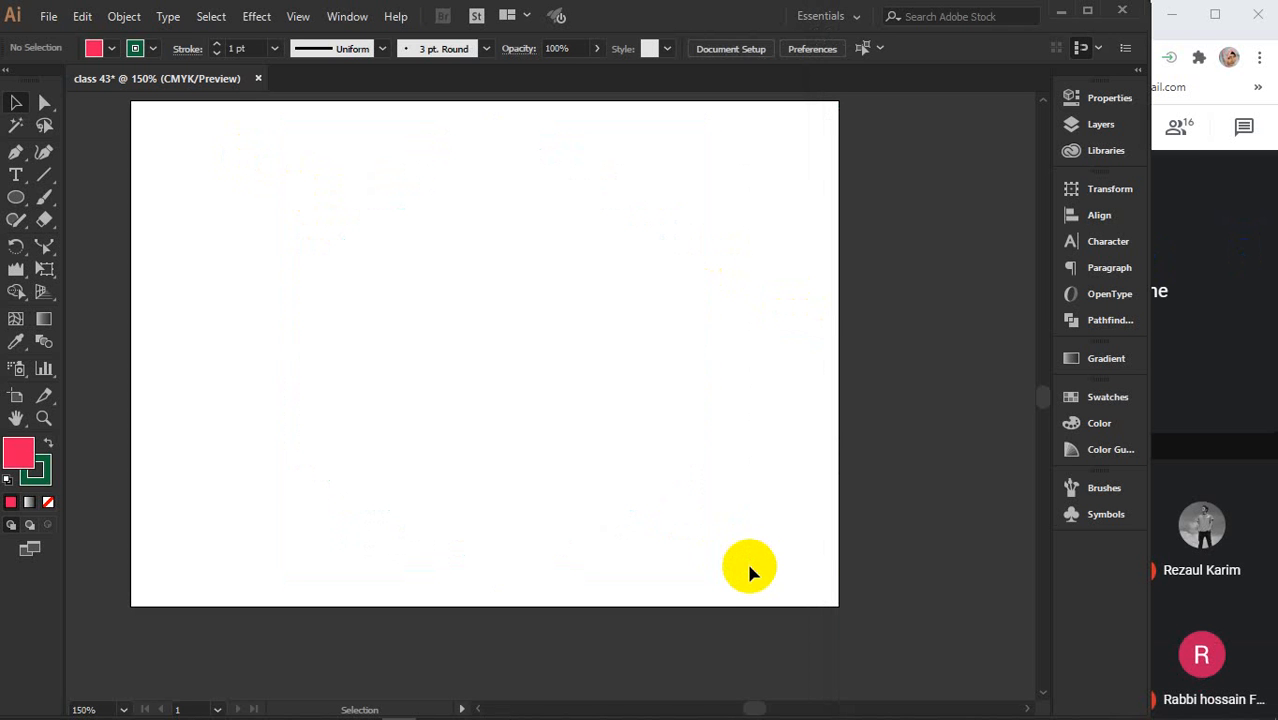
{"action": "scroll", "coordinate": [750, 553], "scroll_direction": "down", "scroll_amount": 3}
{"action": "scroll", "coordinate": [696, 443], "scroll_direction": "down", "scroll_amount": 3}
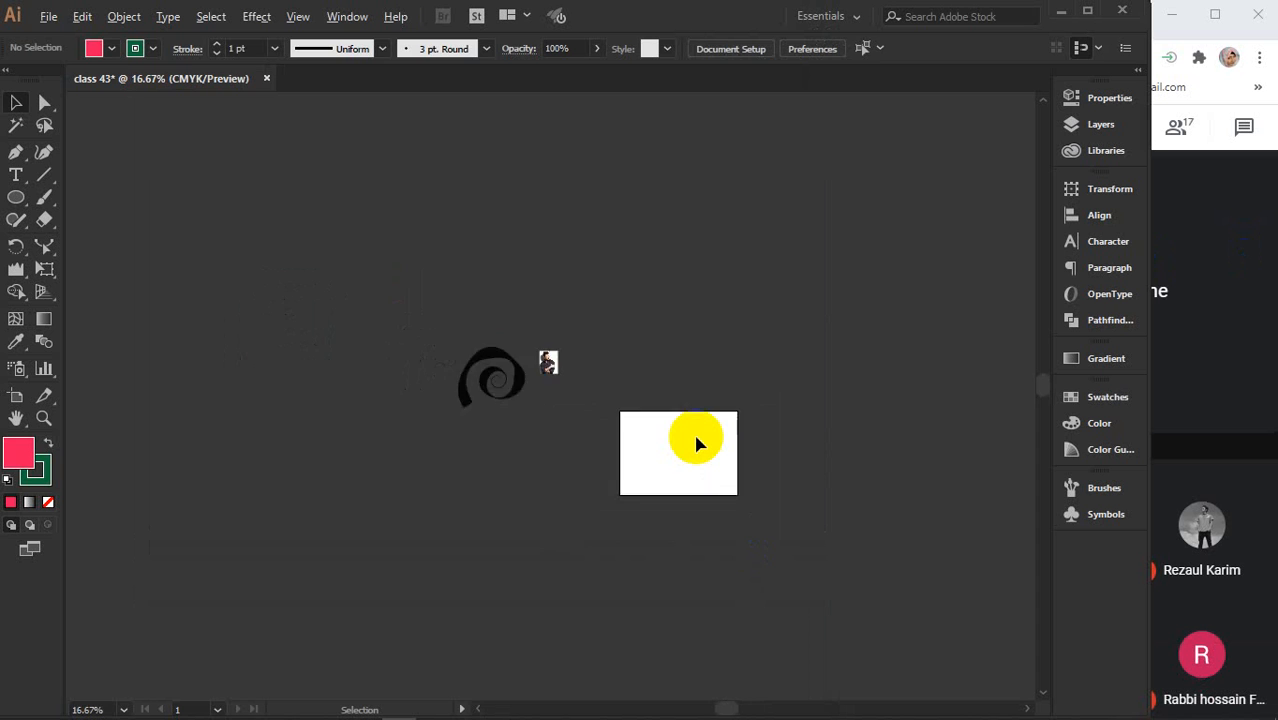
{"action": "left_click_drag", "start_coordinate": [437, 285], "coordinate": [787, 556]}
{"action": "key", "text": "Delete"}
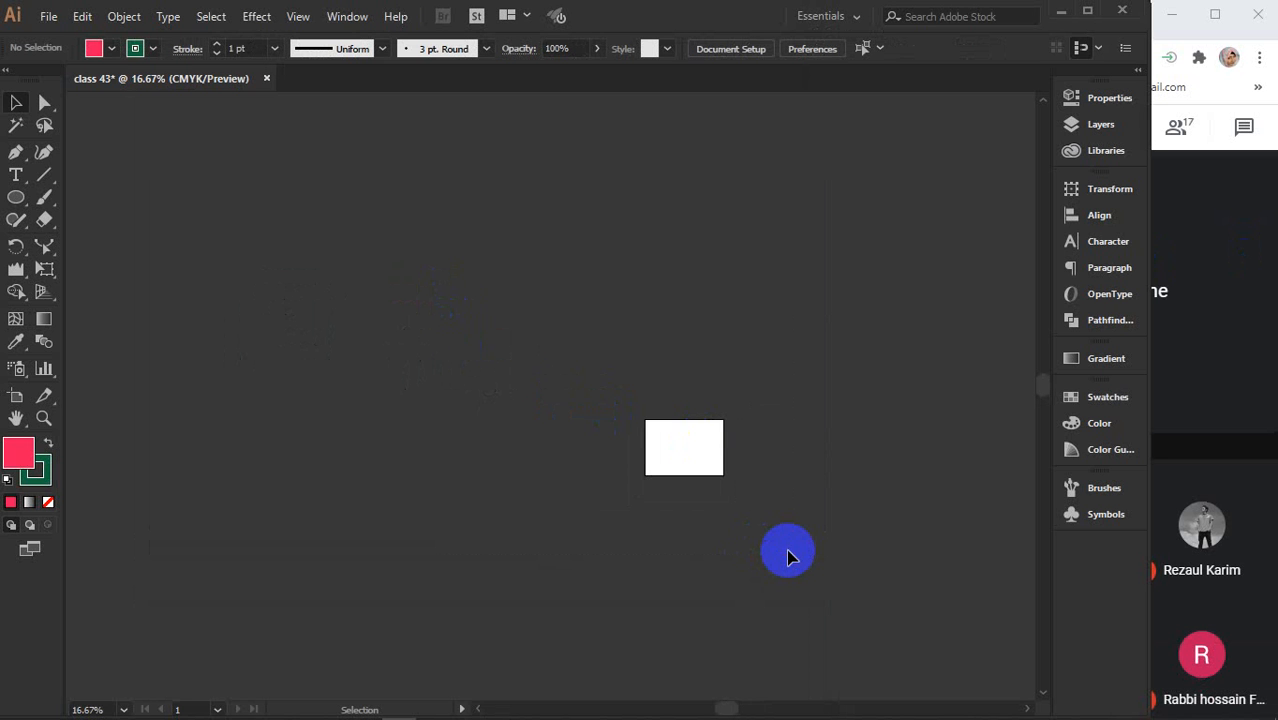
Draw a small circle with the Ellipse tool near the artboard's upper edge, horizontally centred, and activate Direct Selection.
{"action": "scroll", "coordinate": [721, 448], "scroll_direction": "up", "scroll_amount": 6}
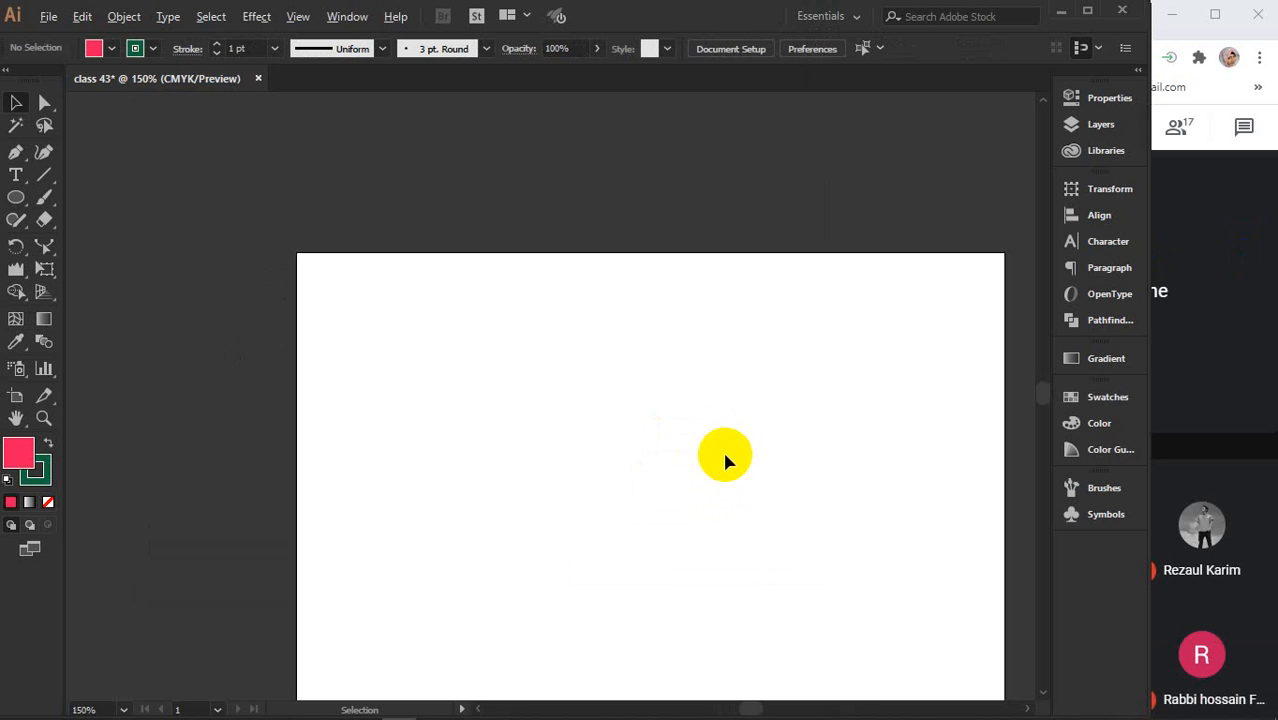
{"action": "left_click_drag", "start_coordinate": [711, 494], "coordinate": [622, 371]}
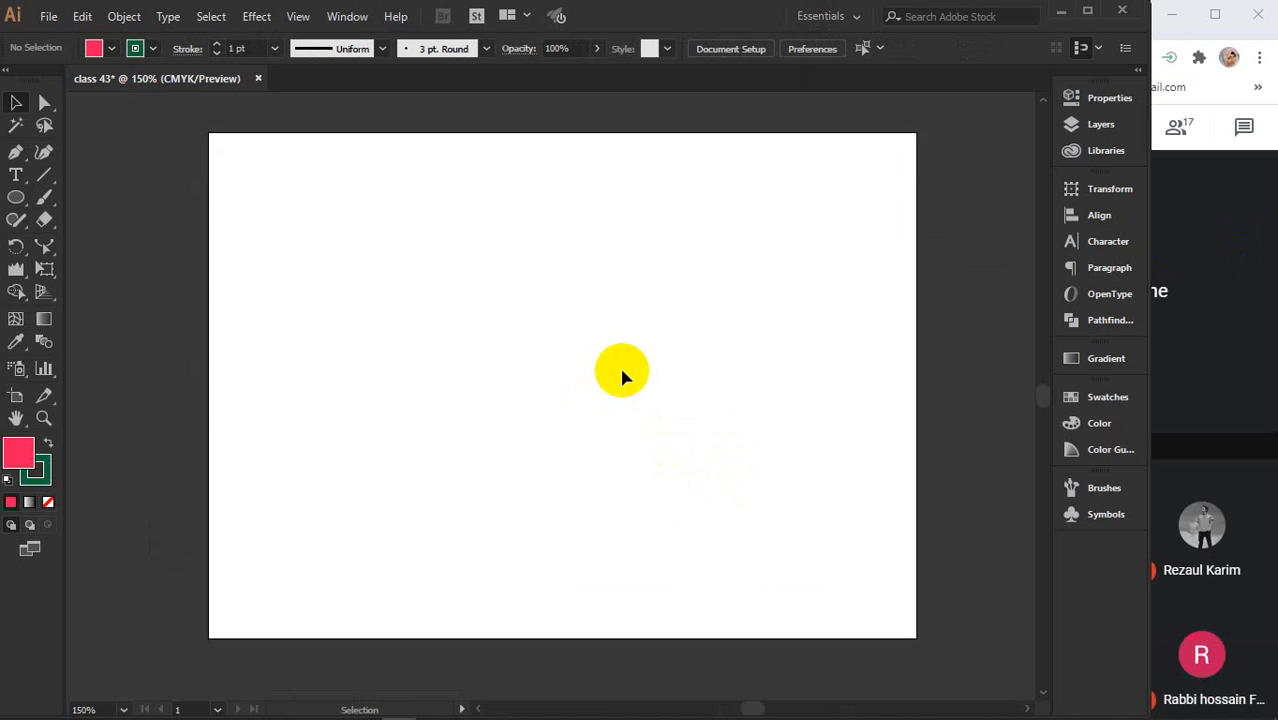
{"action": "scroll", "coordinate": [622, 375], "scroll_direction": "up", "scroll_amount": 1}
{"action": "scroll", "coordinate": [622, 375], "scroll_direction": "down", "scroll_amount": 1}
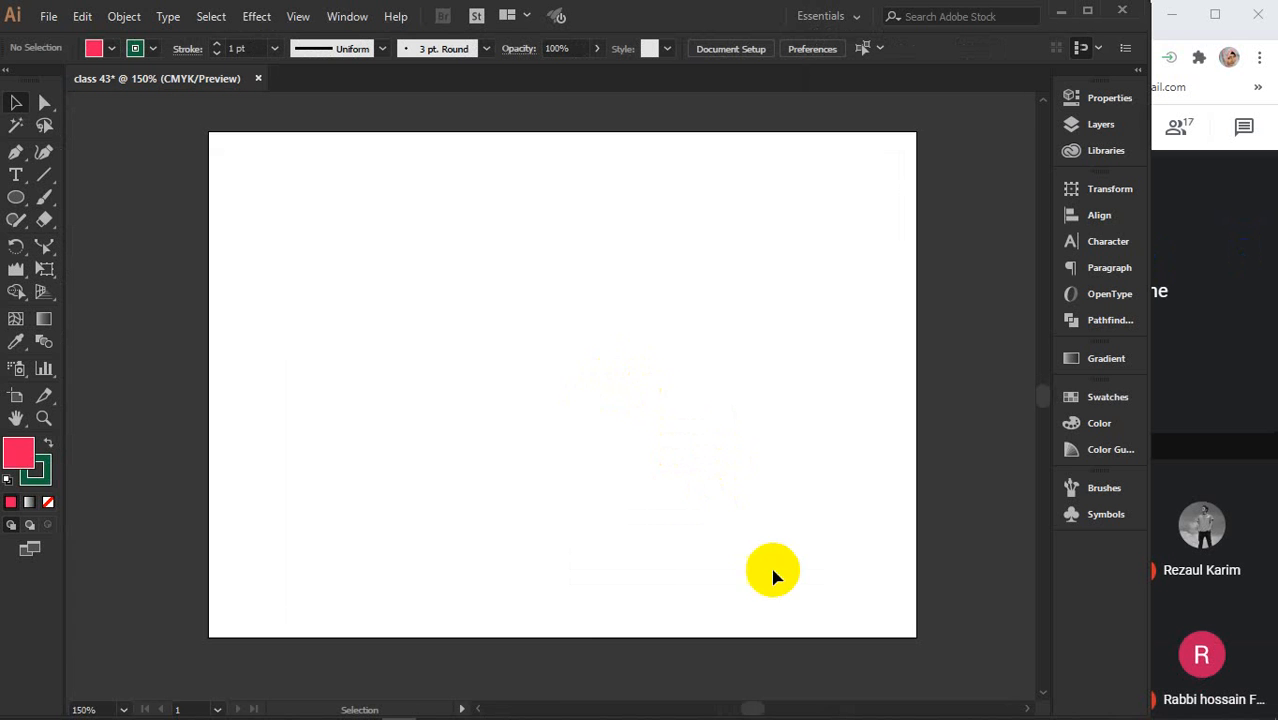
{"action": "left_click", "coordinate": [44, 203]}
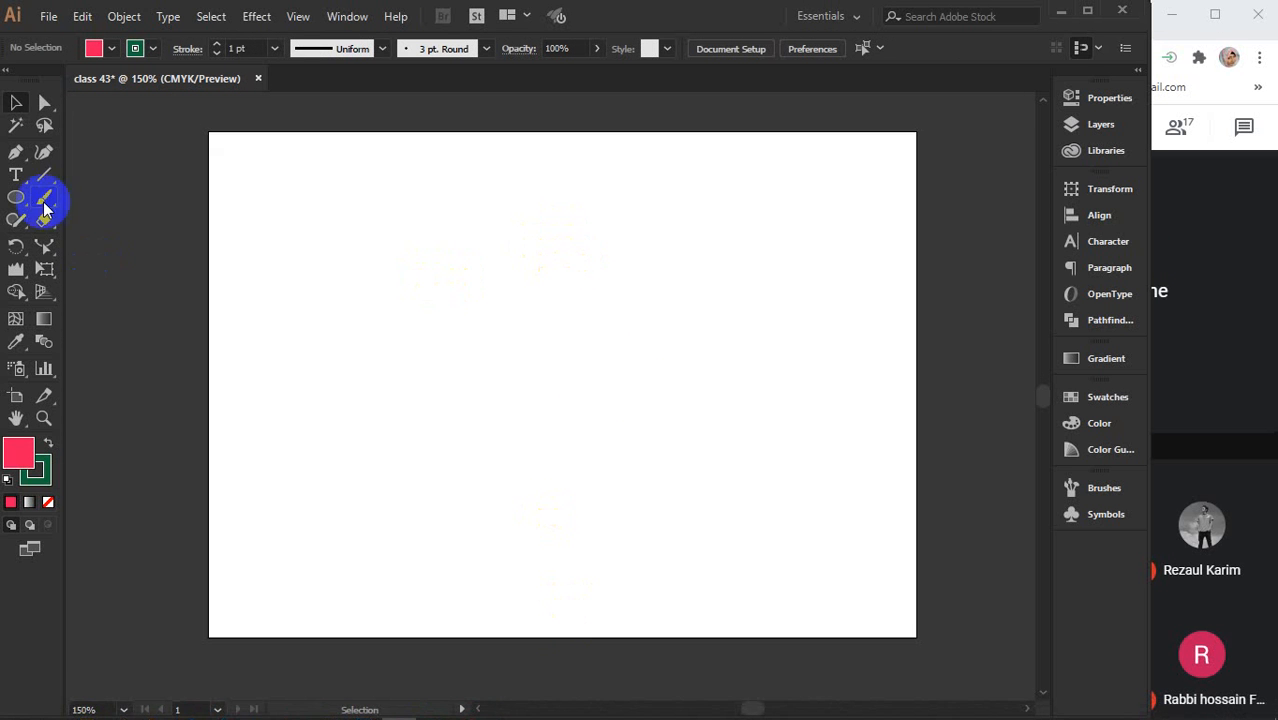
{"action": "left_click", "coordinate": [17, 199]}
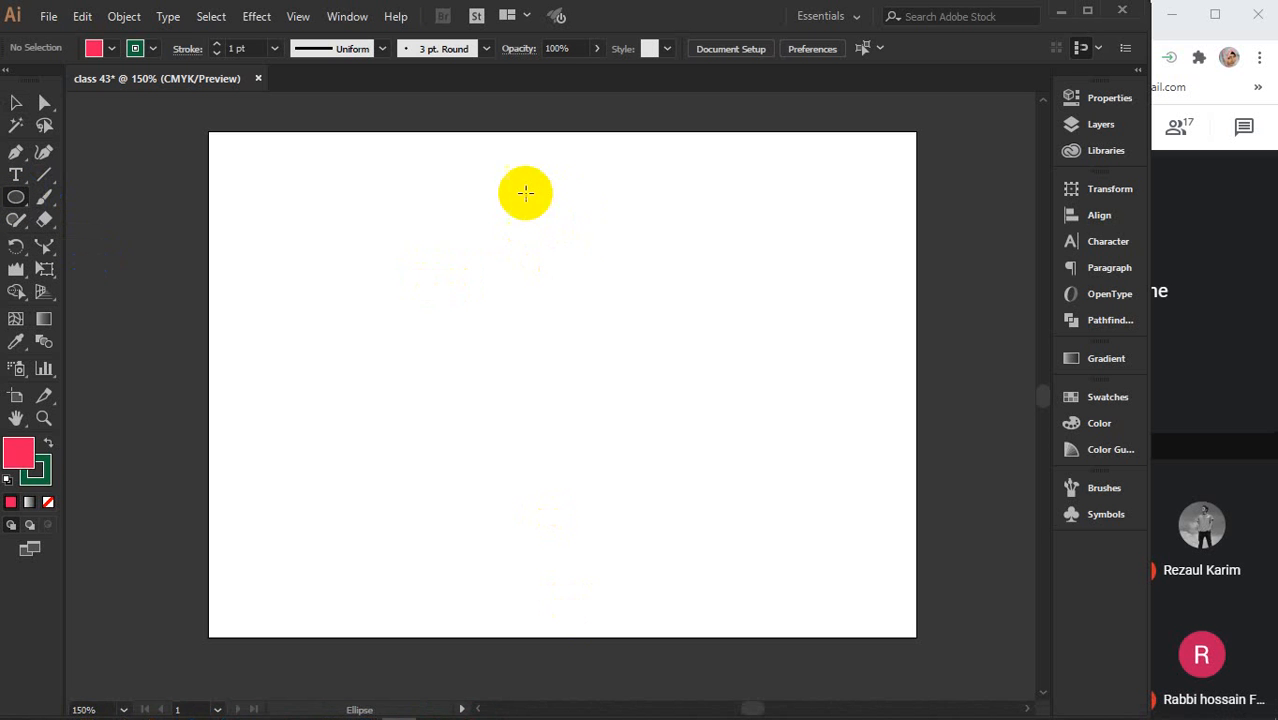
{"action": "left_click_drag", "start_coordinate": [524, 192], "coordinate": [604, 271]}
{"action": "left_click", "coordinate": [14, 104]}
{"action": "left_click", "coordinate": [44, 103]}
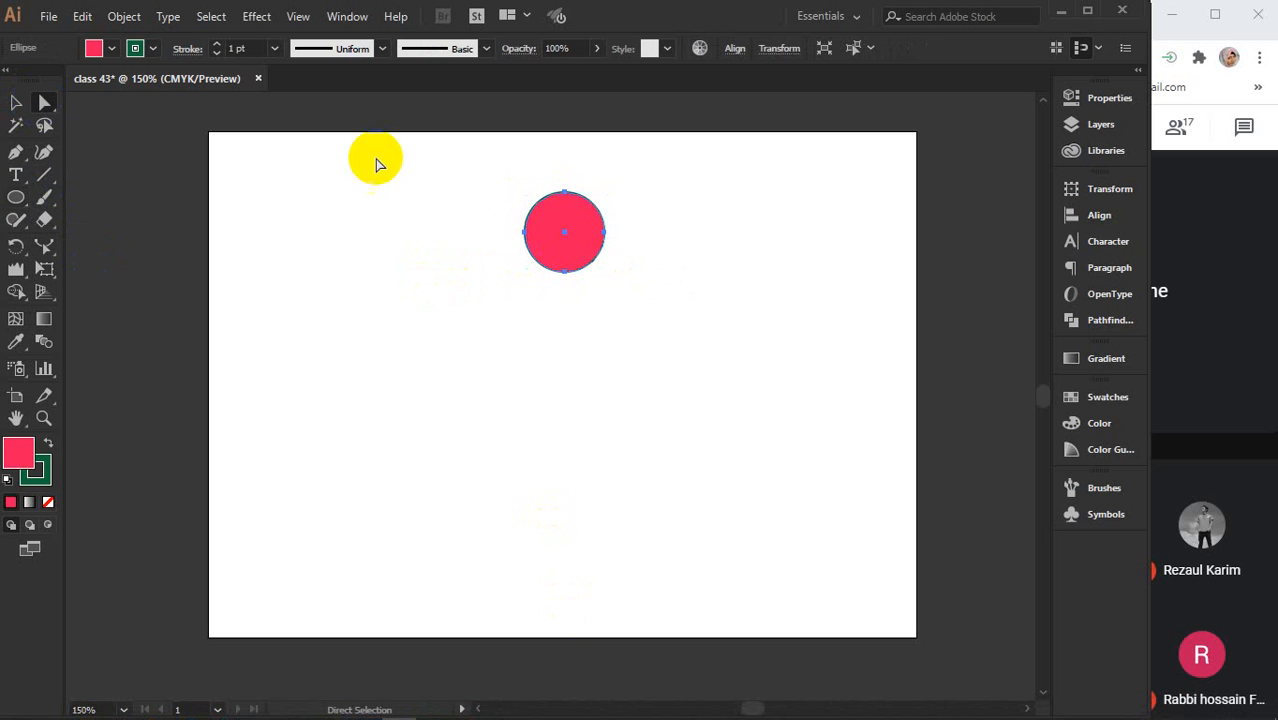
Turn the circle into a teardrop by converting its upper anchor to a corner and pulling it upward, and deselect it.
{"action": "left_click", "coordinate": [564, 193]}
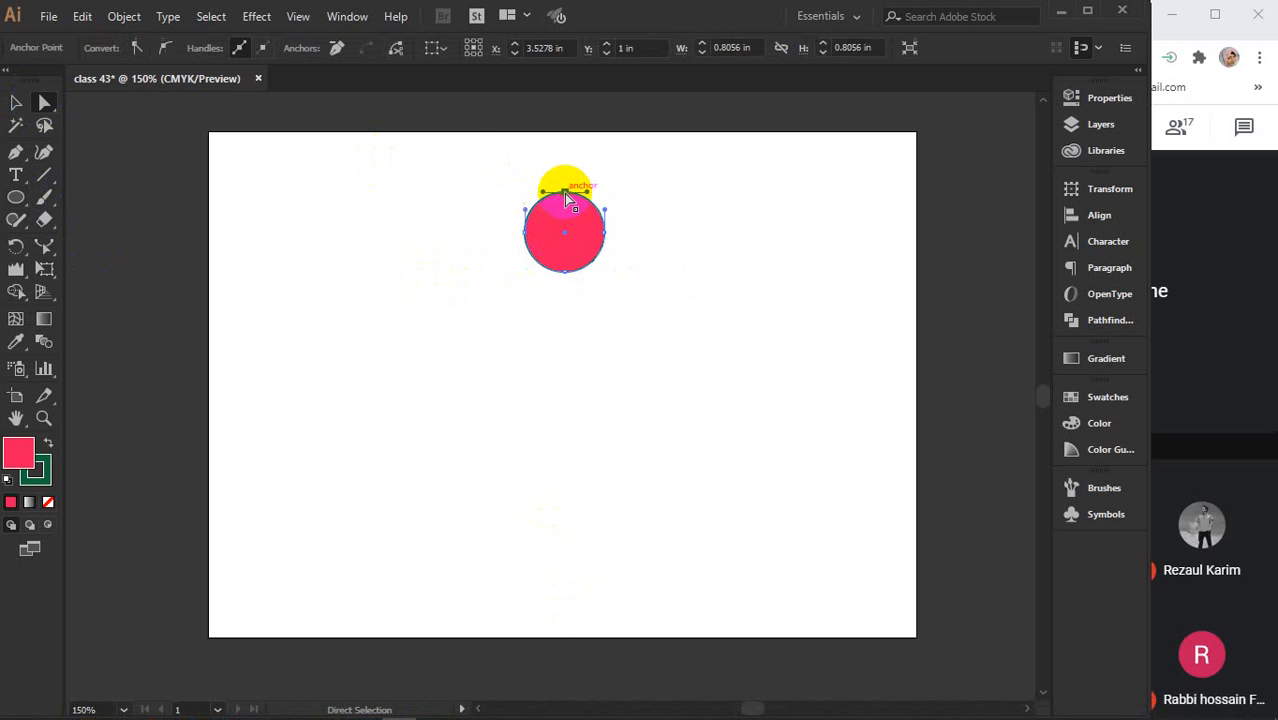
{"action": "left_click", "coordinate": [137, 48]}
{"action": "left_click", "coordinate": [570, 195]}
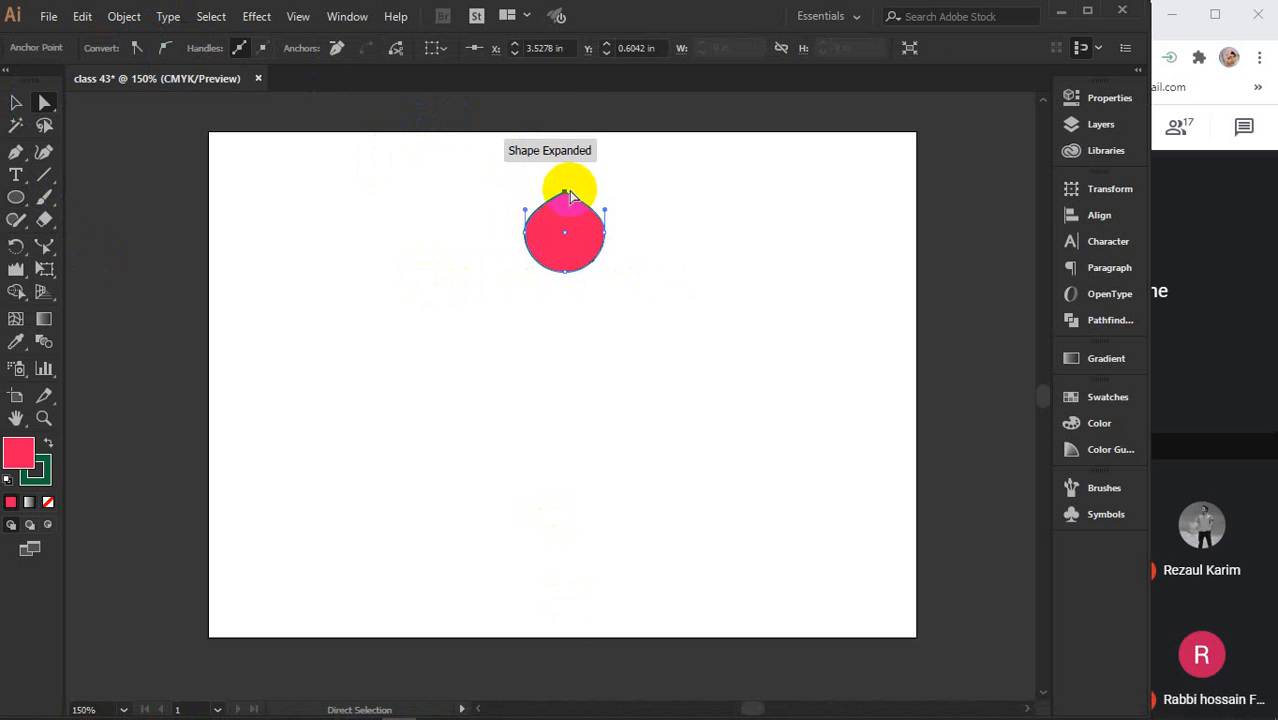
{"action": "left_click_drag", "start_coordinate": [565, 191], "coordinate": [564, 159]}
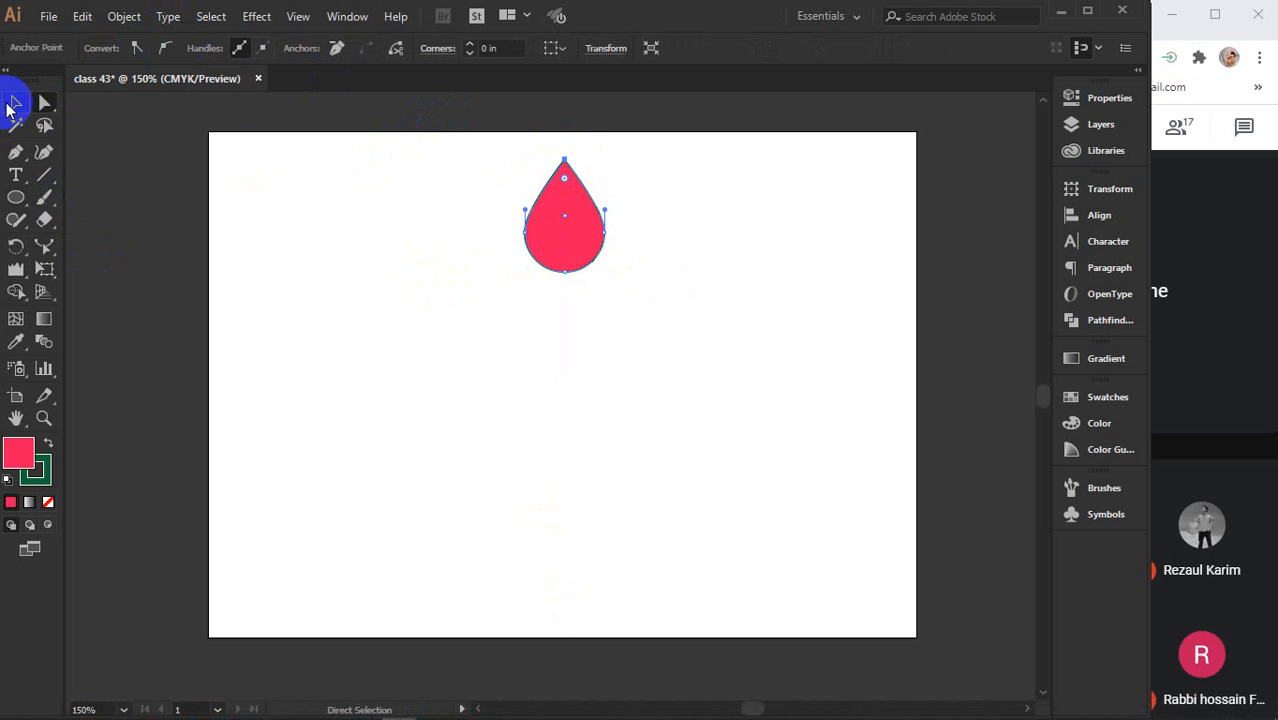
{"action": "left_click", "coordinate": [16, 102]}
{"action": "left_click", "coordinate": [508, 351]}
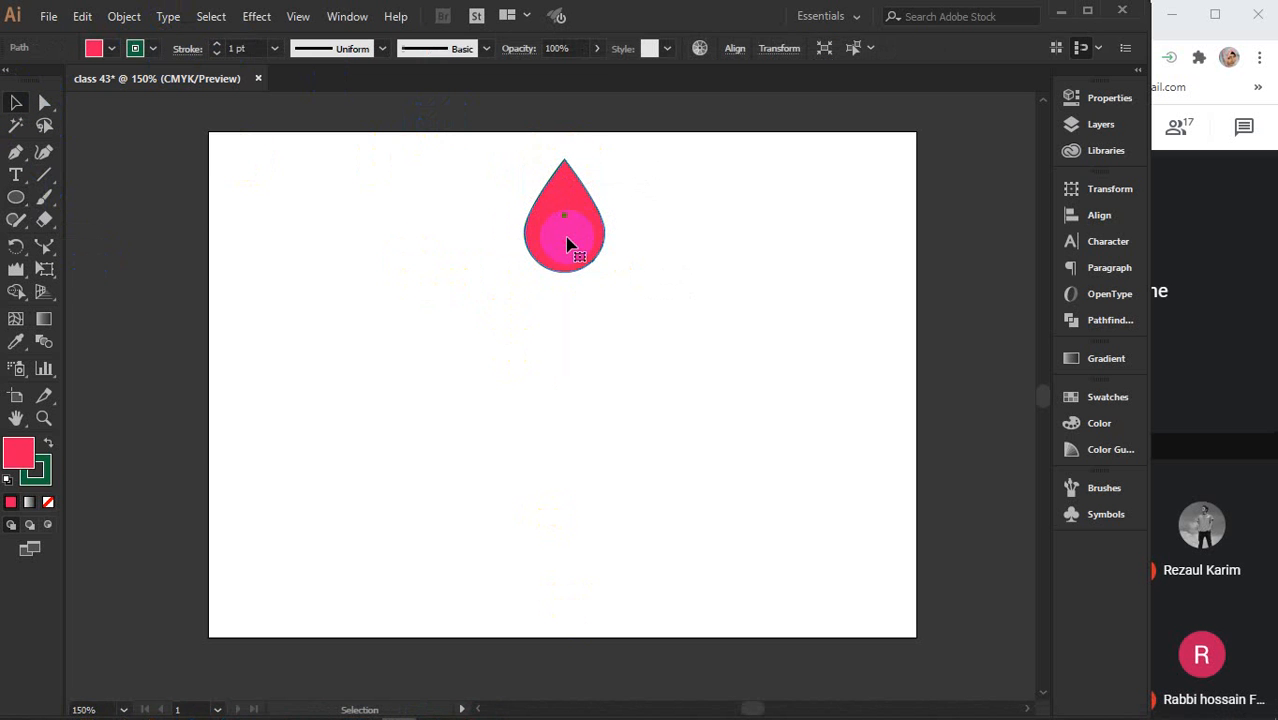
Create a copy of the teardrop rotated 24° about a point just beneath its rounded end.
{"action": "left_click", "coordinate": [571, 245]}
{"action": "left_click", "coordinate": [16, 245]}
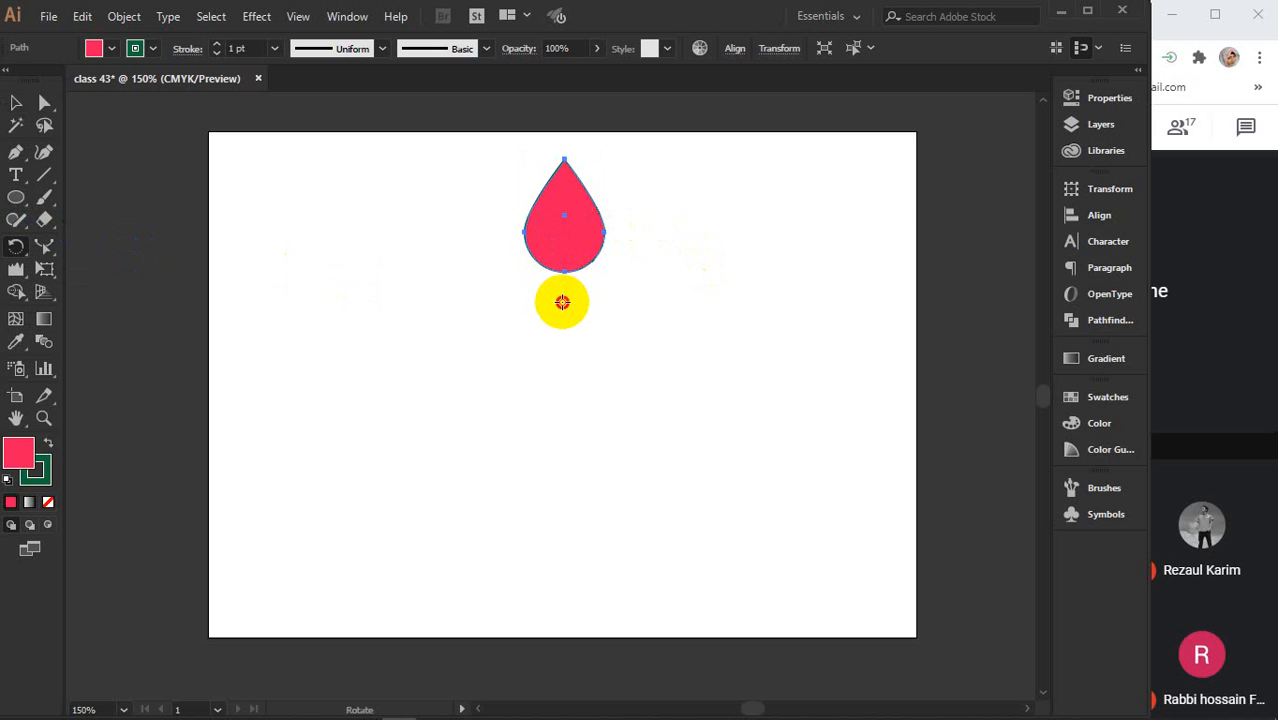
{"action": "left_click", "coordinate": [562, 302], "text": "alt"}
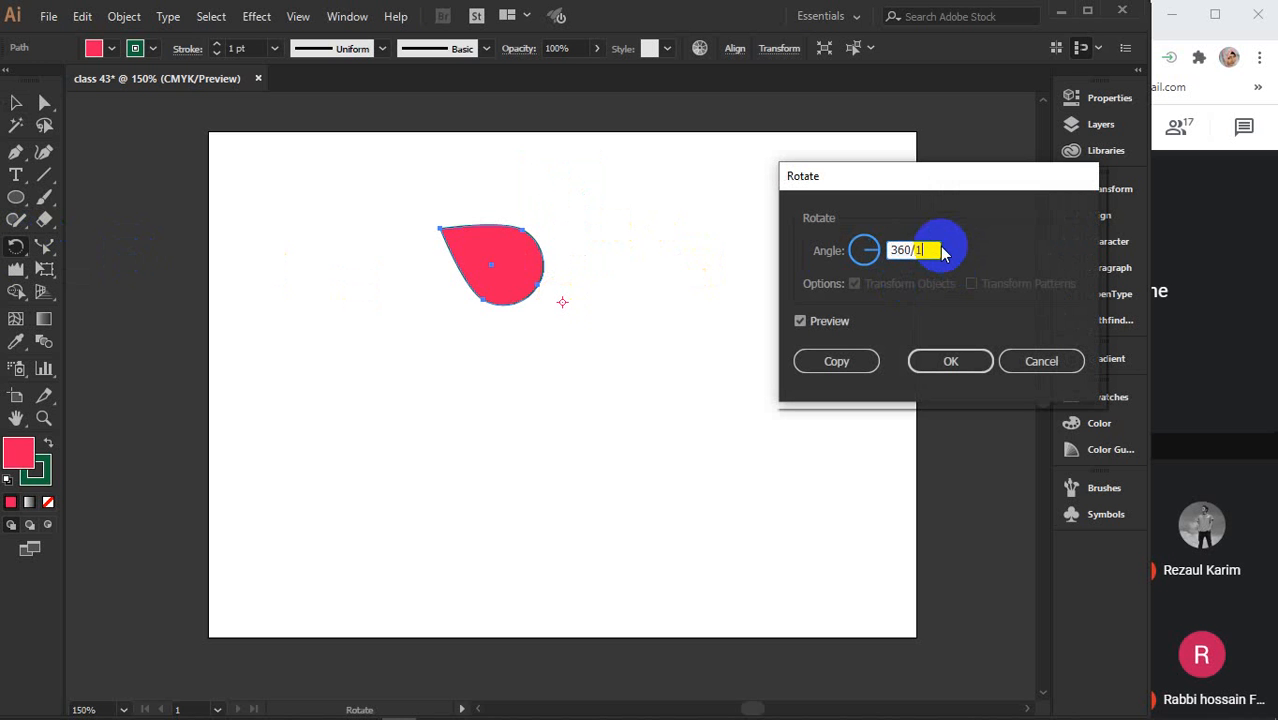
{"action": "left_click", "coordinate": [826, 323]}
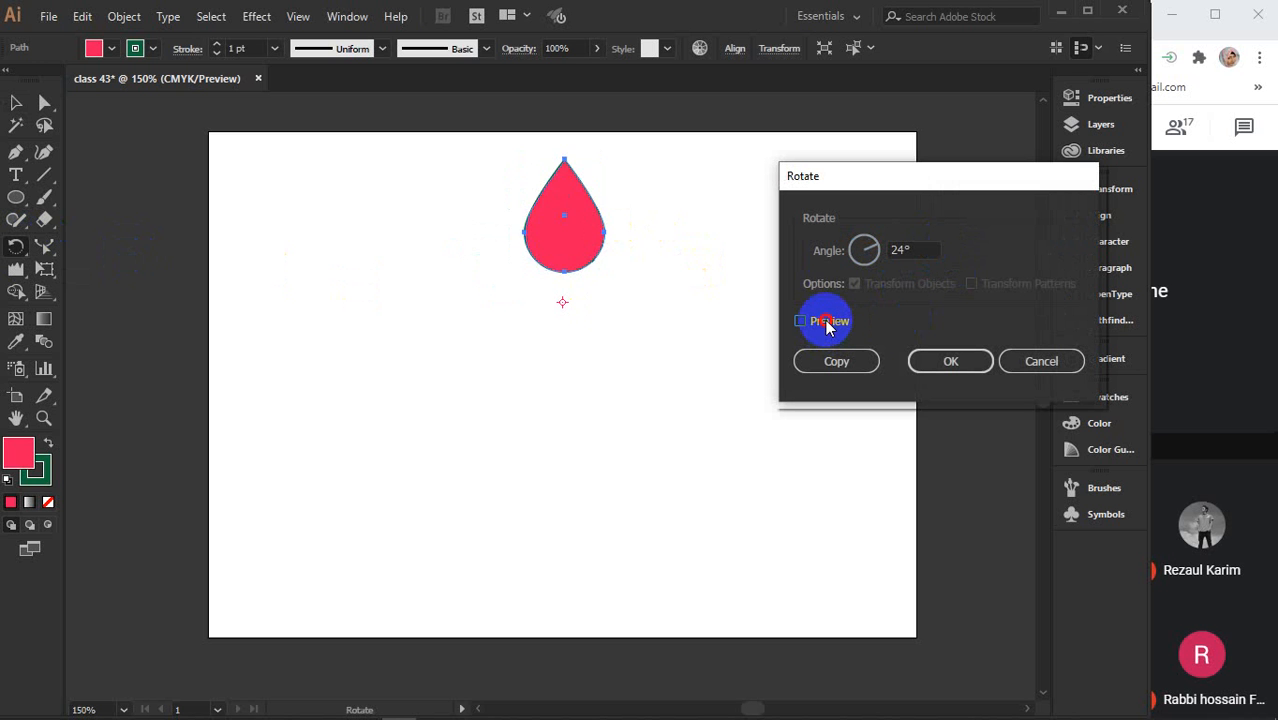
{"action": "left_click", "coordinate": [826, 324]}
{"action": "left_click", "coordinate": [830, 359]}
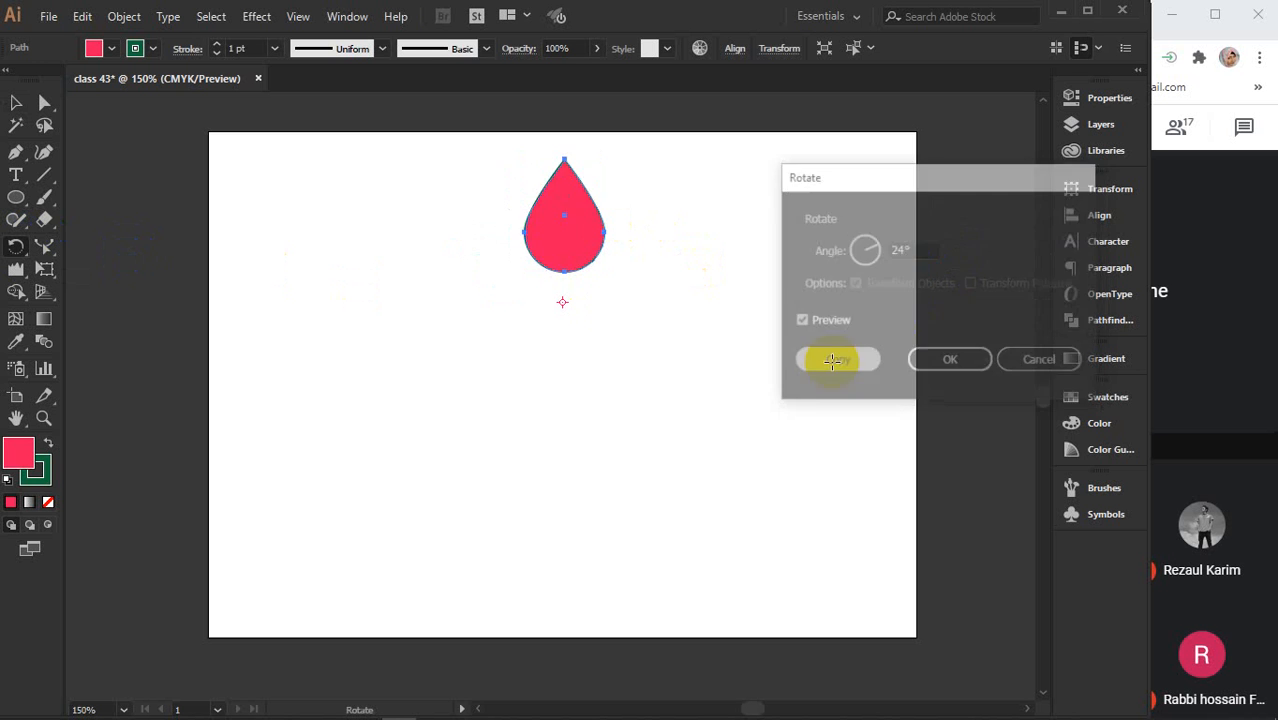
Repeat the rotated copy until the petals form a full ring of 15, and deselect the artwork.
{"action": "key", "text": "ctrl+d"}
{"action": "key", "text": "ctrl+d"}
{"action": "key", "text": "ctrl+d"}
{"action": "key", "text": "ctrl+d"}
{"action": "key", "text": "ctrl+d"}
{"action": "key", "text": "ctrl+d"}
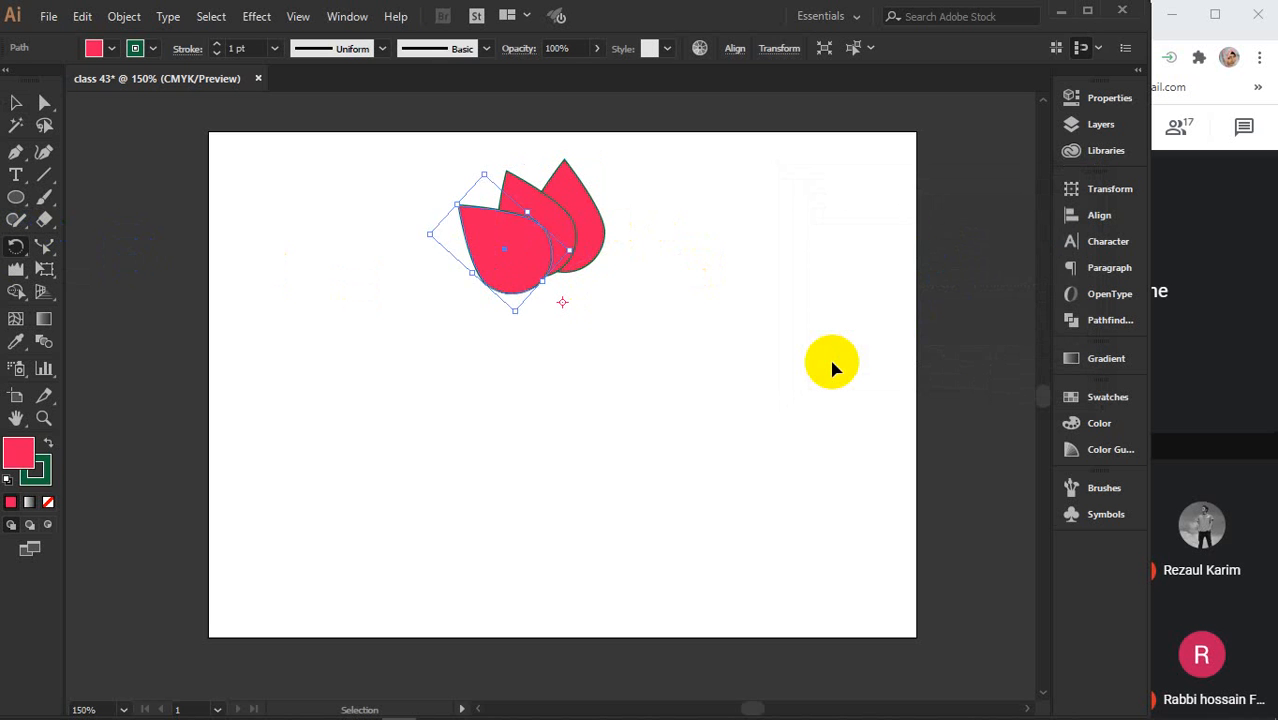
{"action": "key", "text": "ctrl+d"}
{"action": "key", "text": "ctrl+d"}
{"action": "key", "text": "ctrl+d"}
{"action": "key", "text": "ctrl+d"}
{"action": "key", "text": "ctrl+d"}
{"action": "key", "text": "ctrl+d"}
{"action": "key", "text": "ctrl+d"}
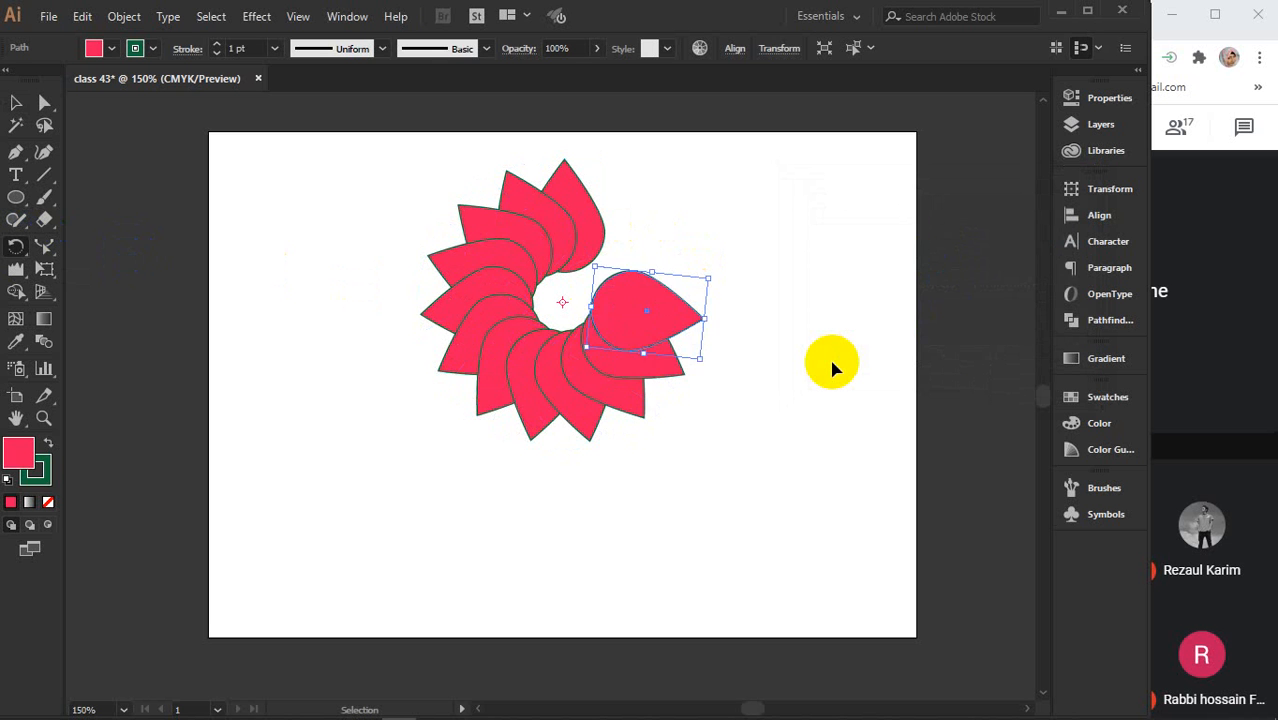
{"action": "key", "text": "ctrl+d"}
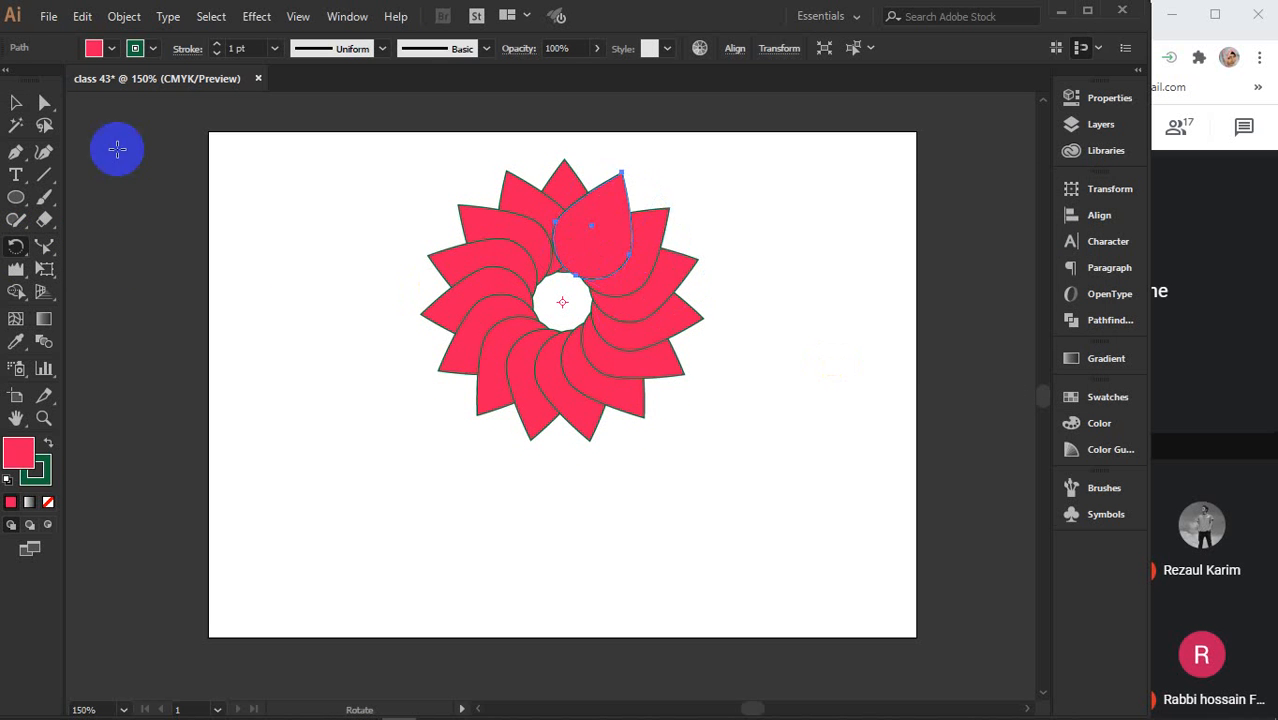
{"action": "left_click", "coordinate": [14, 102]}
{"action": "left_click", "coordinate": [278, 211]}
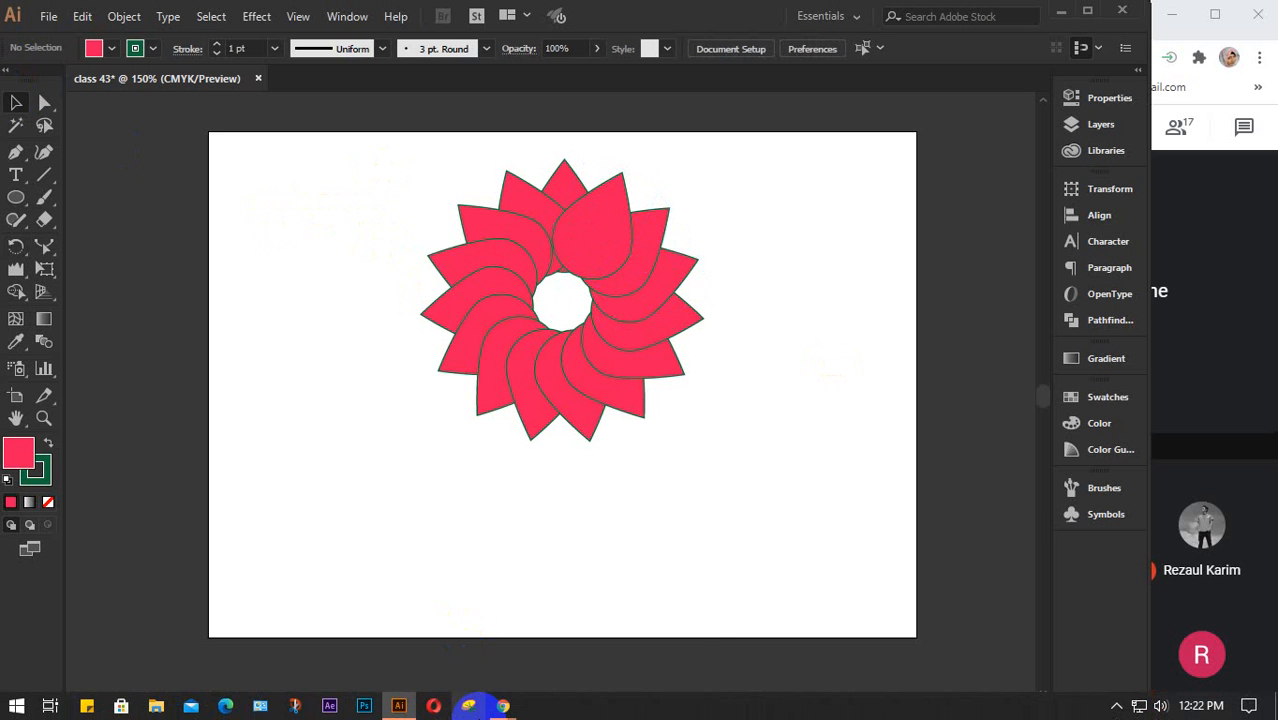
Switch to Chrome and search Google for "color combination".
{"action": "mouse_move", "coordinate": [505, 703]}
{"action": "left_click", "coordinate": [459, 620]}
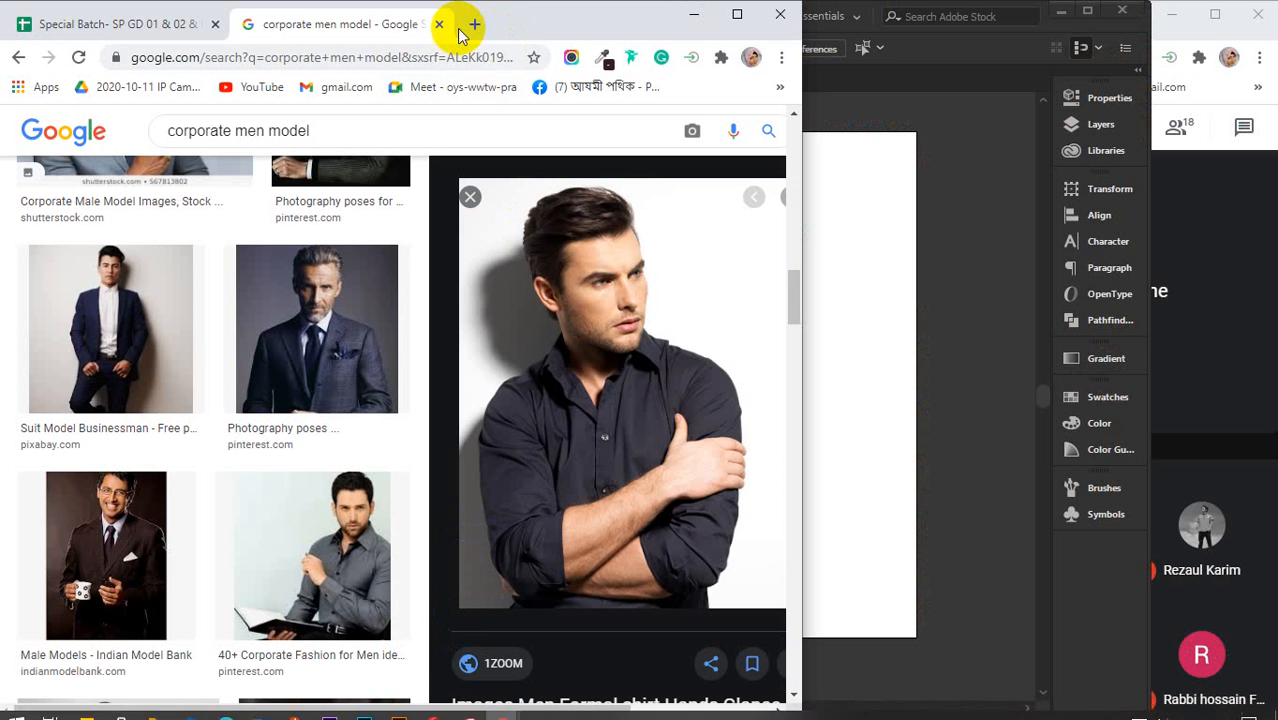
{"action": "left_click", "coordinate": [349, 57]}
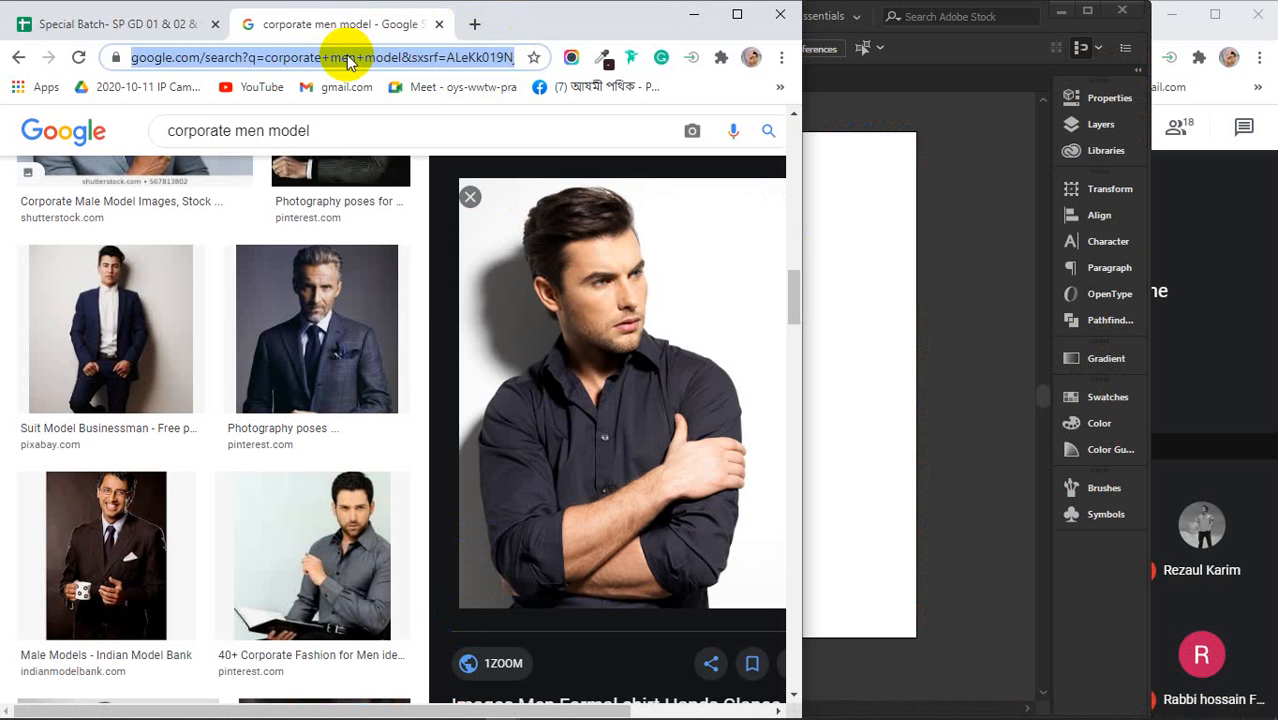
{"action": "type", "text": "color "}
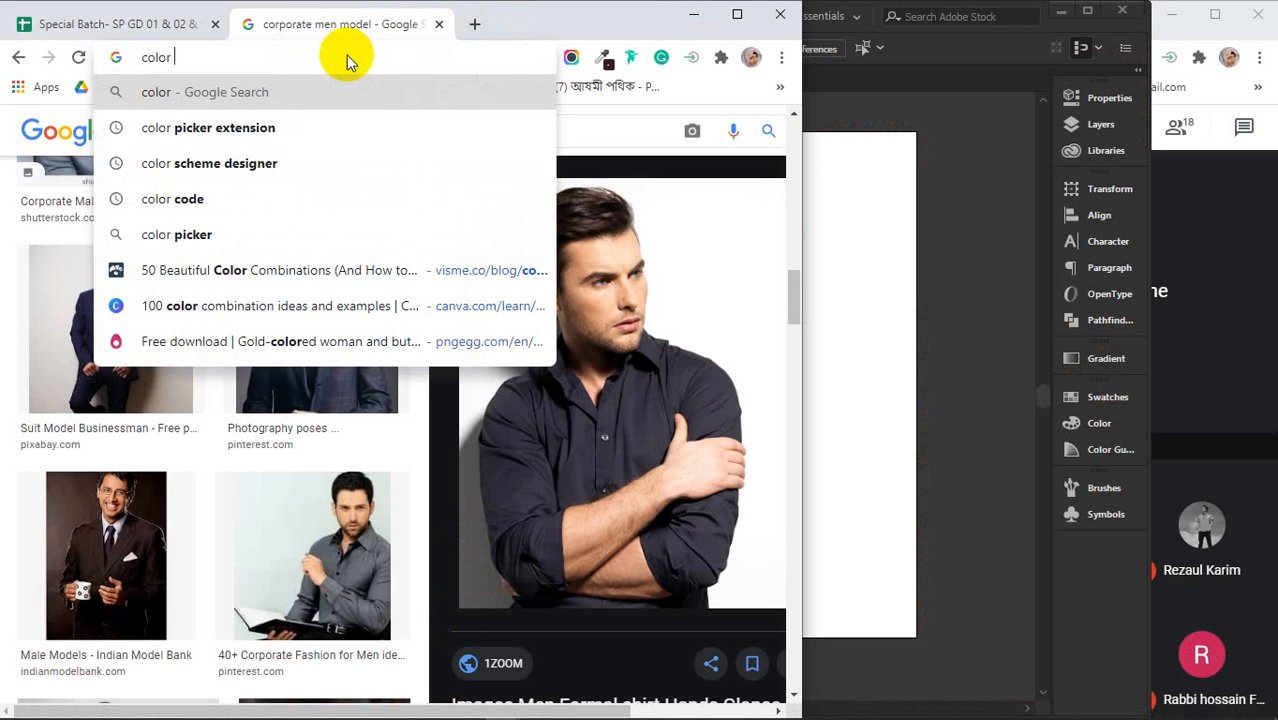
{"action": "type", "text": "com"}
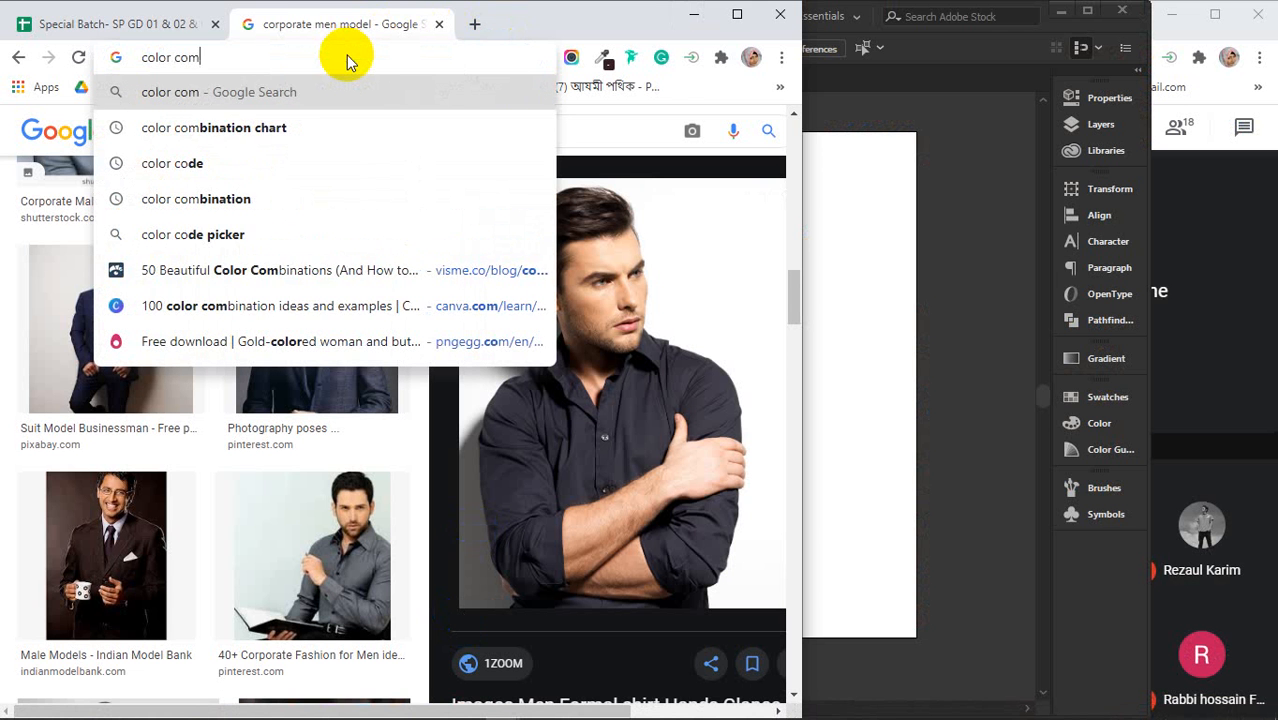
{"action": "type", "text": "binat"}
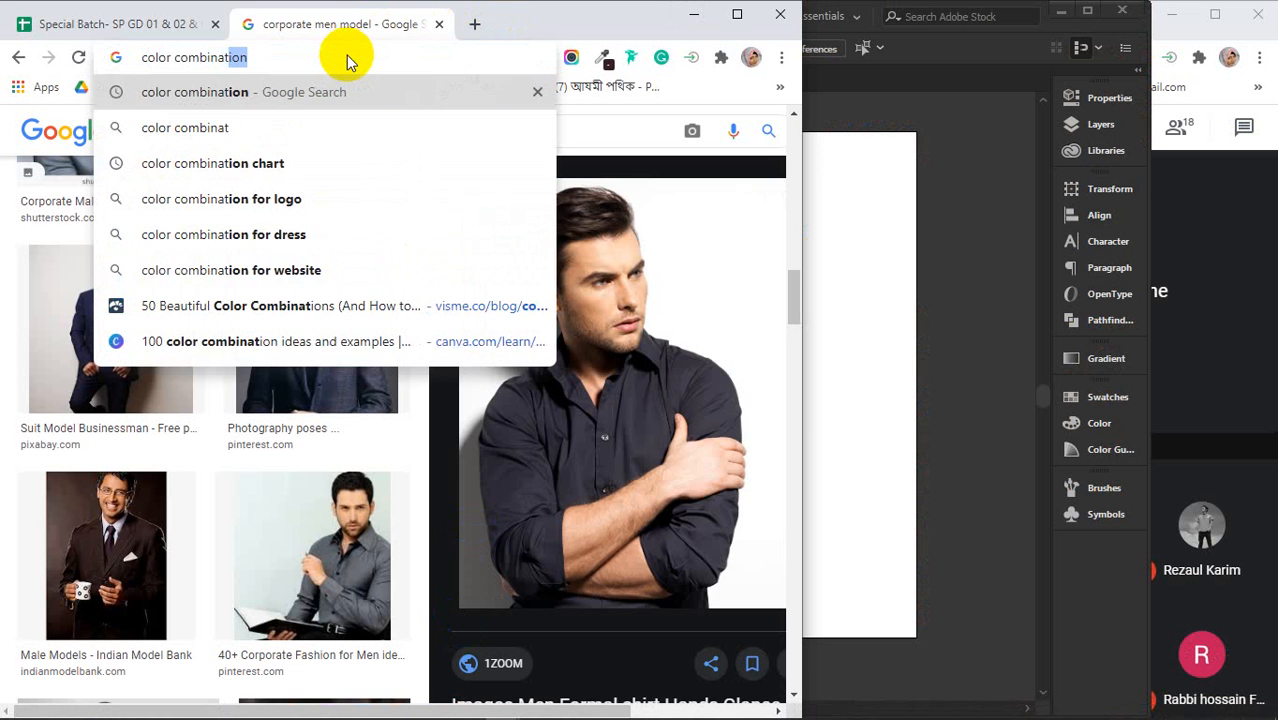
{"action": "type", "text": "ion"}
{"action": "key", "text": "Return"}
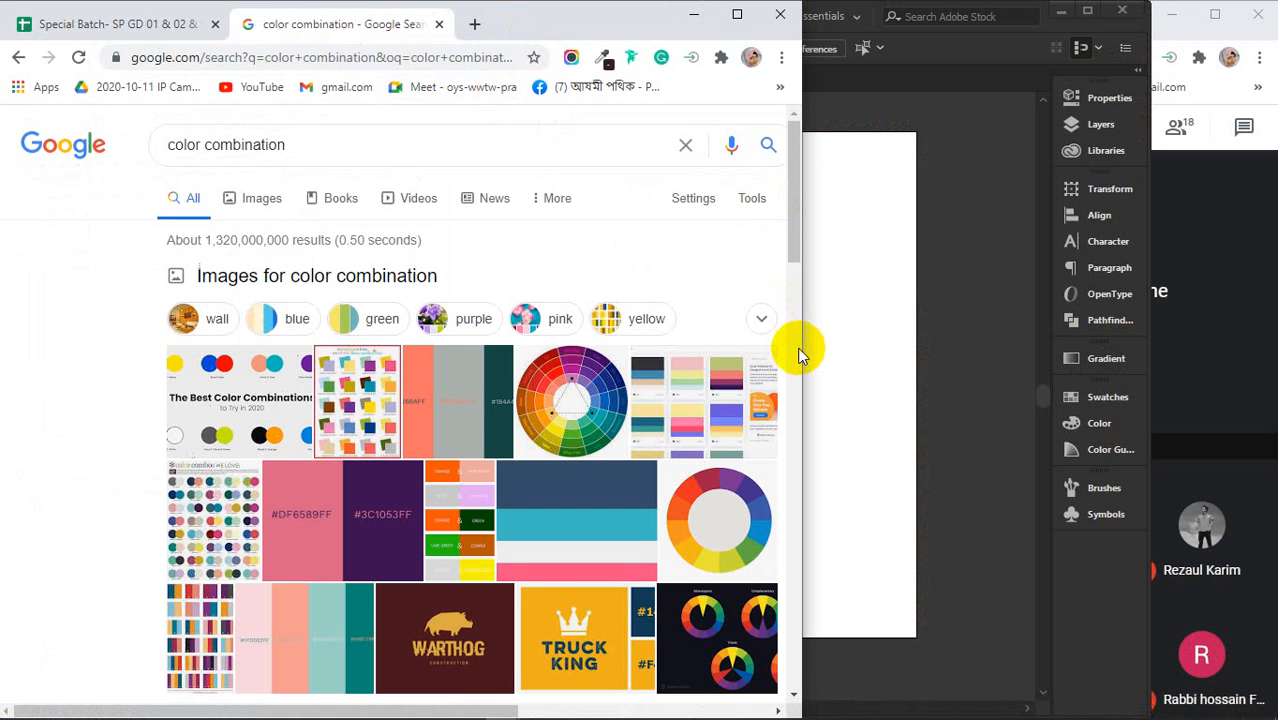
Widen the browser window, open the QuestionPro twelve-colour wheel from the related image results, and copy the image.
{"action": "left_click_drag", "start_coordinate": [804, 348], "coordinate": [1004, 366]}
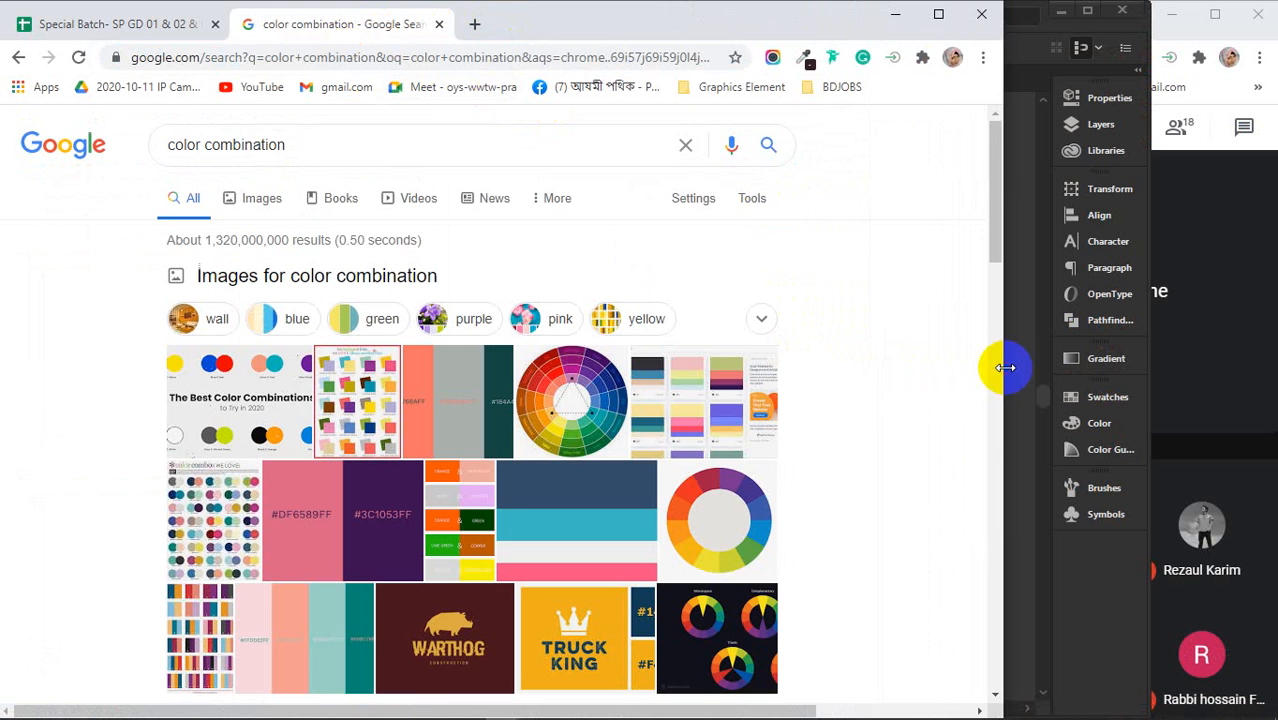
{"action": "scroll", "coordinate": [817, 429], "scroll_direction": "down", "scroll_amount": 3}
{"action": "left_click", "coordinate": [716, 350]}
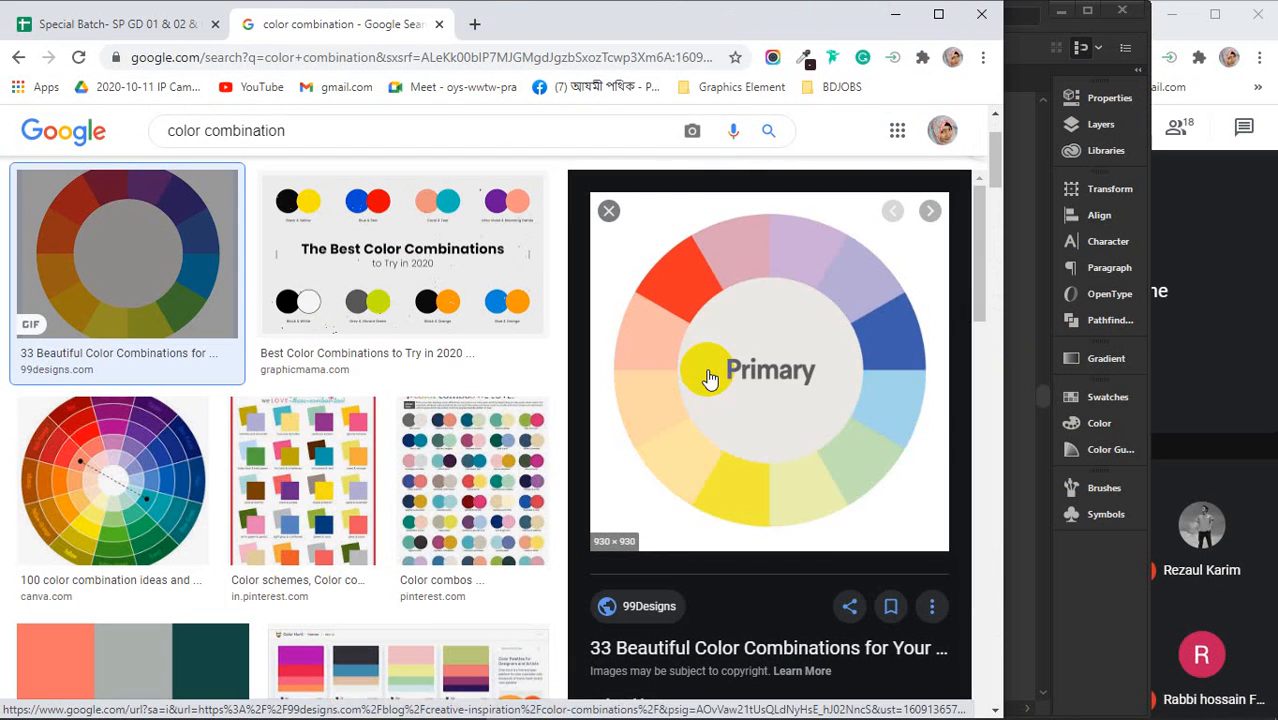
{"action": "scroll", "coordinate": [706, 374], "scroll_direction": "down", "scroll_amount": 4}
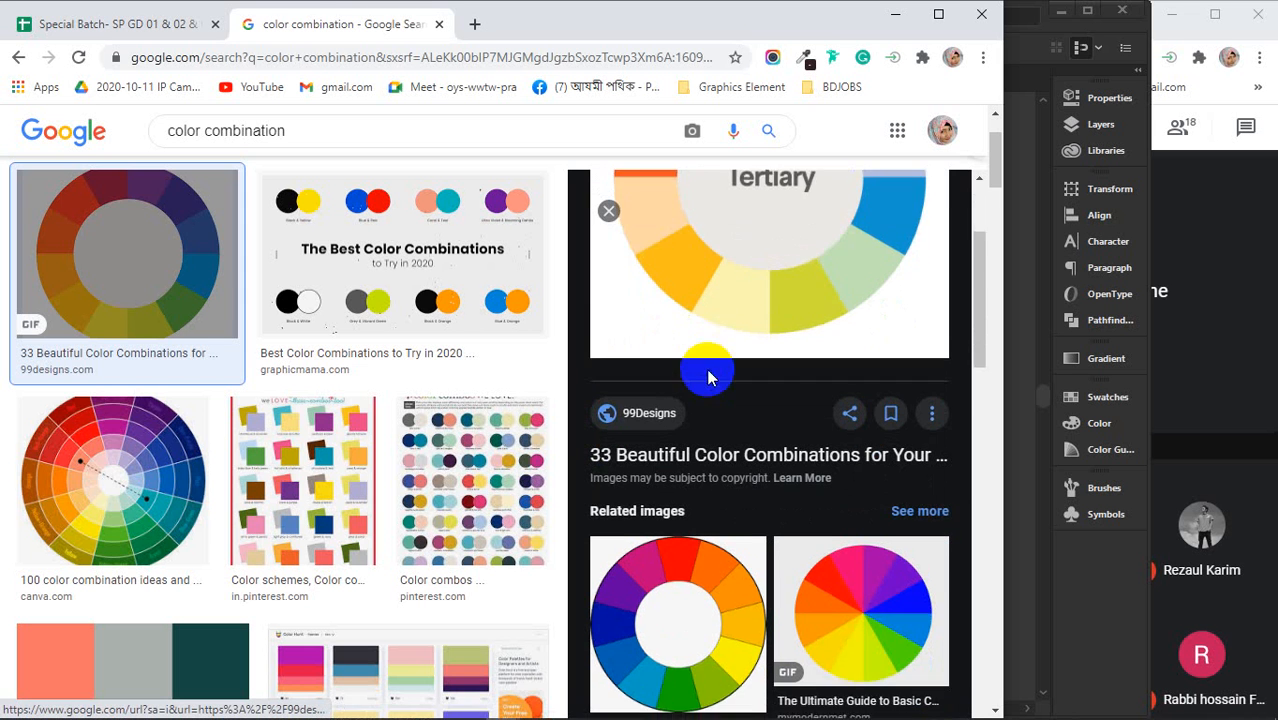
{"action": "left_click", "coordinate": [688, 434]}
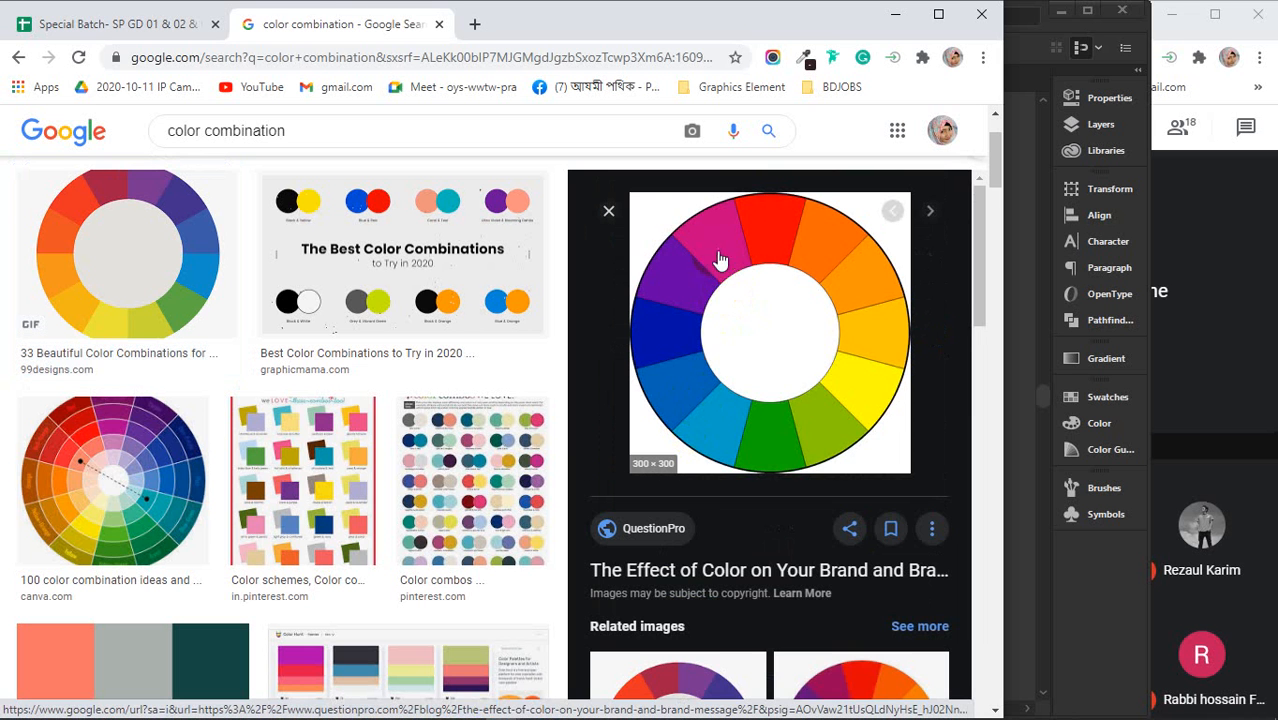
{"action": "right_click", "coordinate": [716, 250]}
{"action": "left_click", "coordinate": [779, 446]}
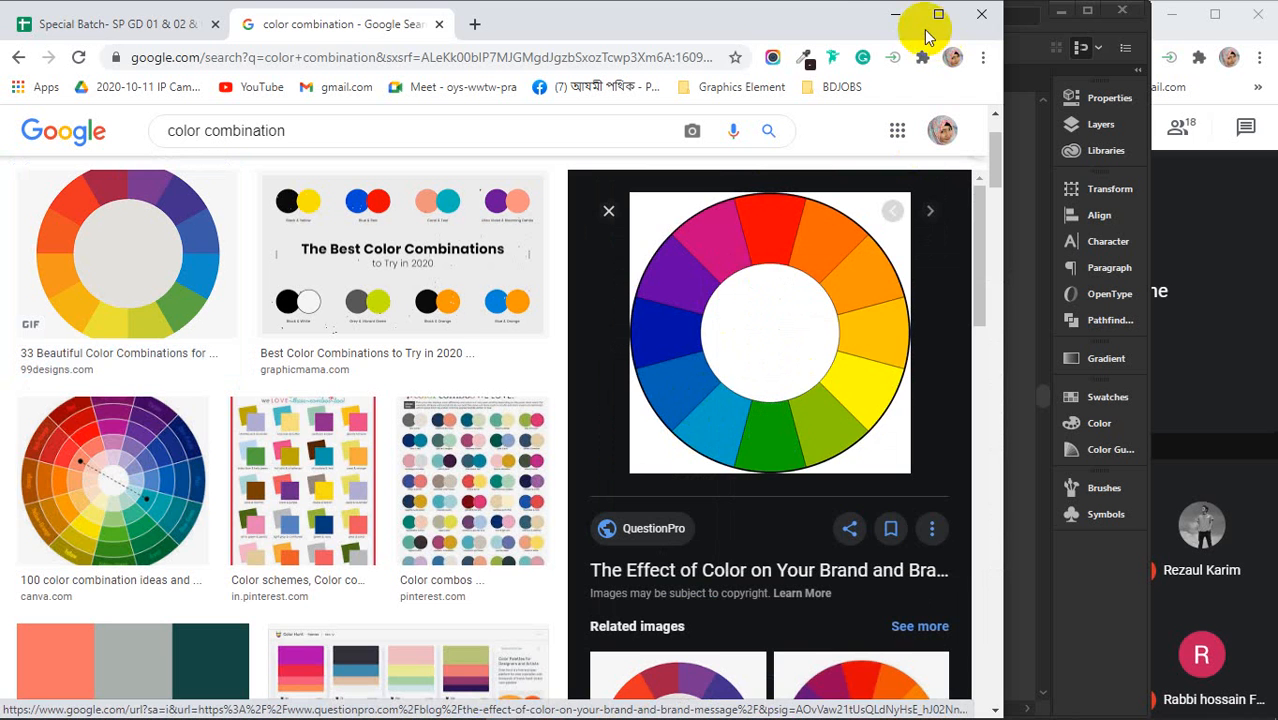
Return to Illustrator, paste the colour wheel, move it beyond the artboard's right edge, and scale it down to about two thirds.
{"action": "left_click", "coordinate": [895, 14]}
{"action": "key", "text": "ctrl+v"}
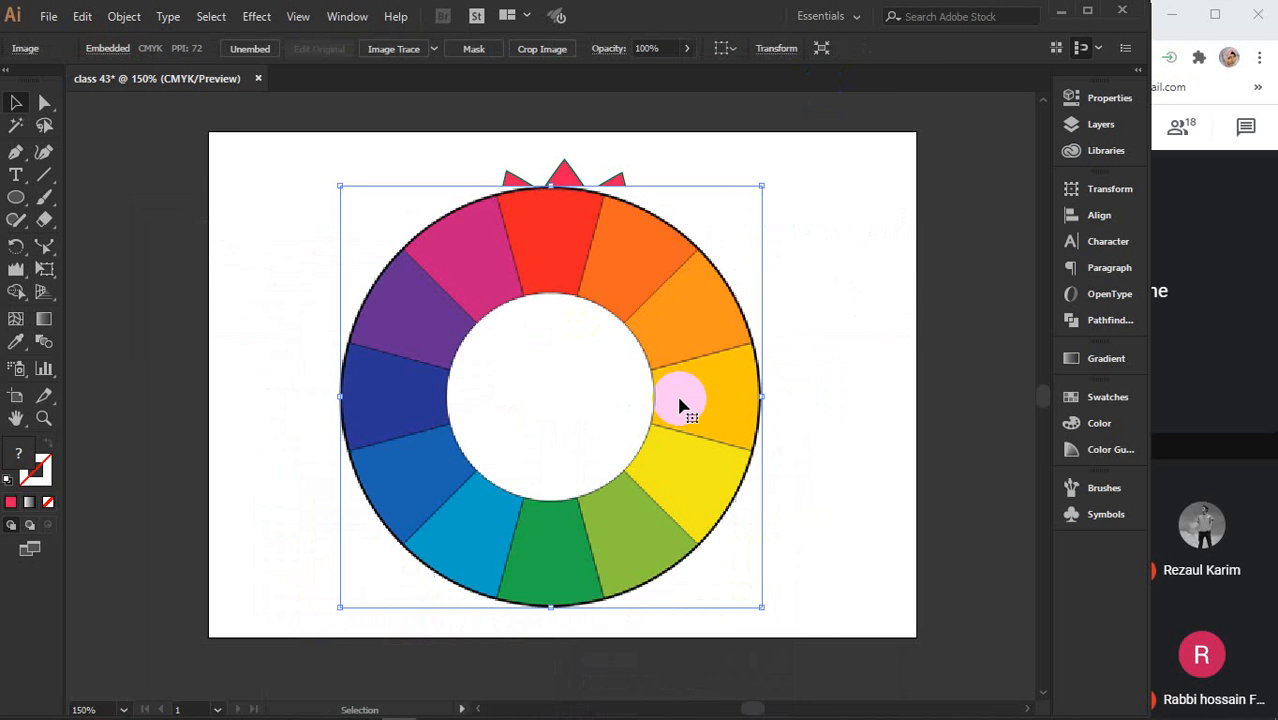
{"action": "left_click_drag", "start_coordinate": [418, 326], "coordinate": [822, 290]}
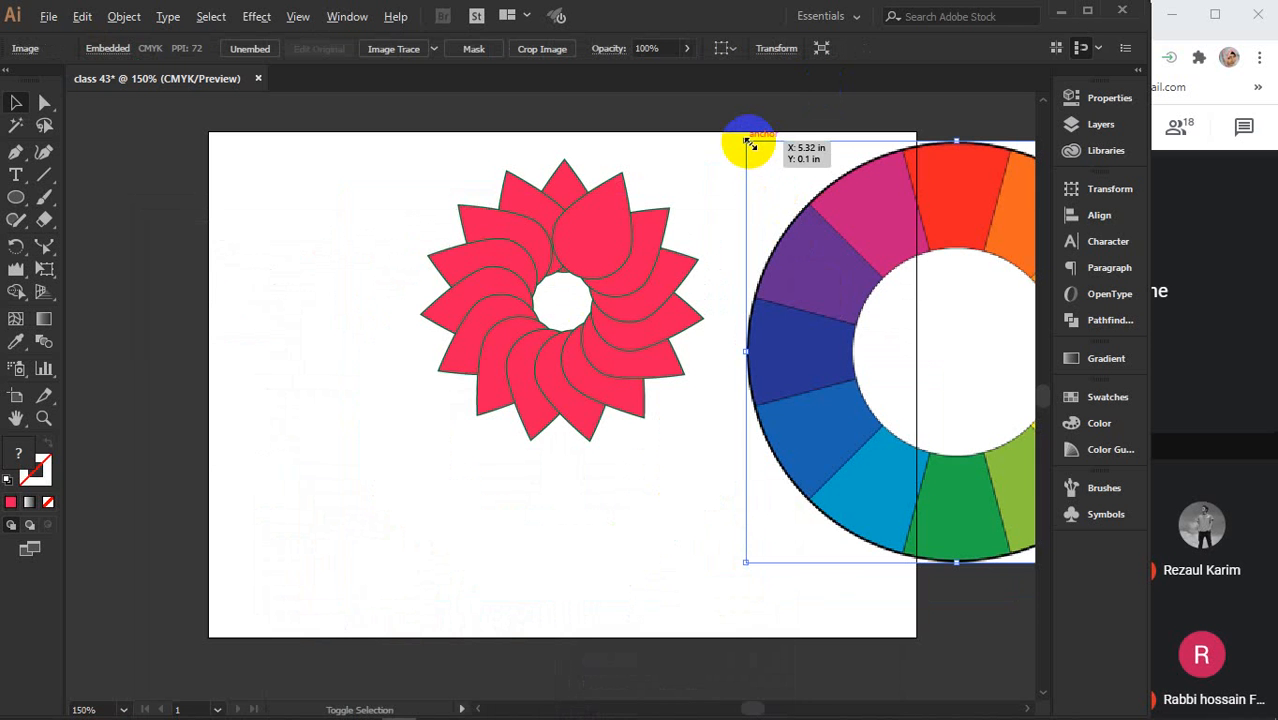
{"action": "left_click_drag", "start_coordinate": [748, 144], "coordinate": [813, 209]}
Centre the whole flower on the artboard, enlarge it to nearly the full artboard height, and nudge the colour wheel slightly away from it.
{"action": "left_click_drag", "start_coordinate": [385, 143], "coordinate": [707, 437]}
{"action": "left_click_drag", "start_coordinate": [633, 265], "coordinate": [617, 367]}
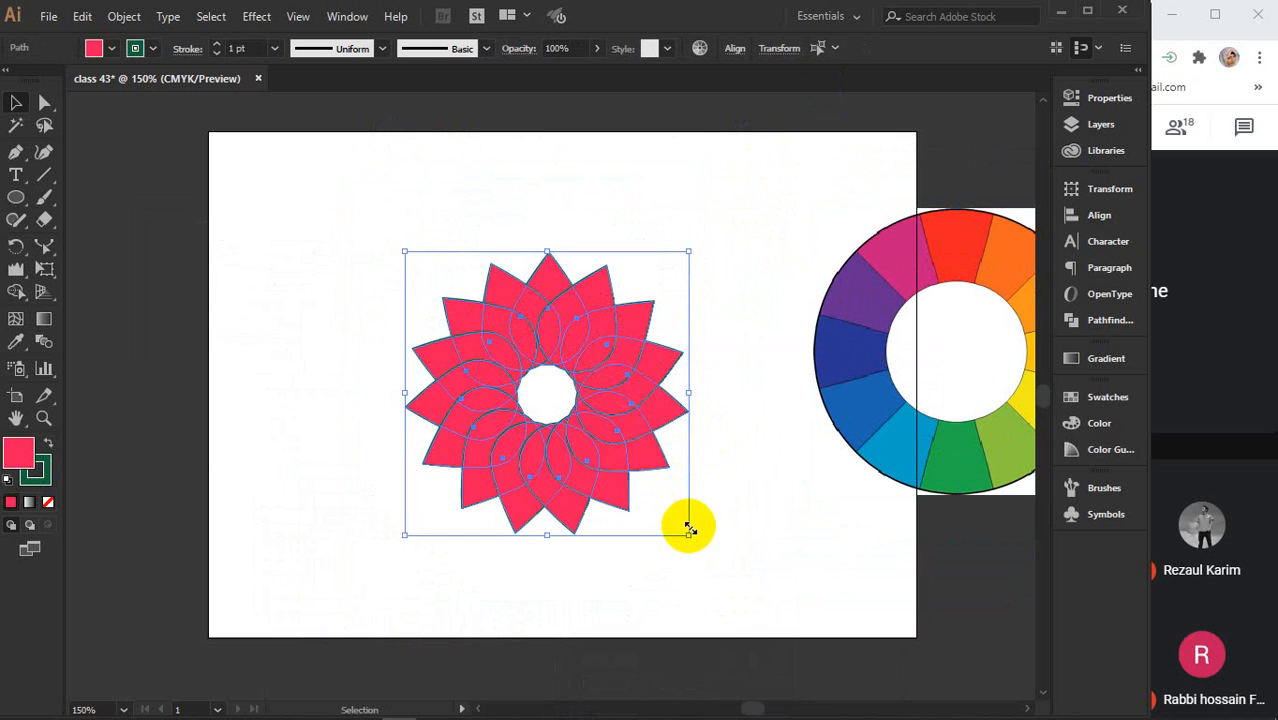
{"action": "mouse_move", "coordinate": [687, 533]}
{"action": "left_mouse_down"}
{"action": "mouse_move", "coordinate": [779, 665]}
{"action": "mouse_move", "coordinate": [790, 640]}
{"action": "left_mouse_up"}
{"action": "left_click_drag", "start_coordinate": [631, 396], "coordinate": [629, 386]}
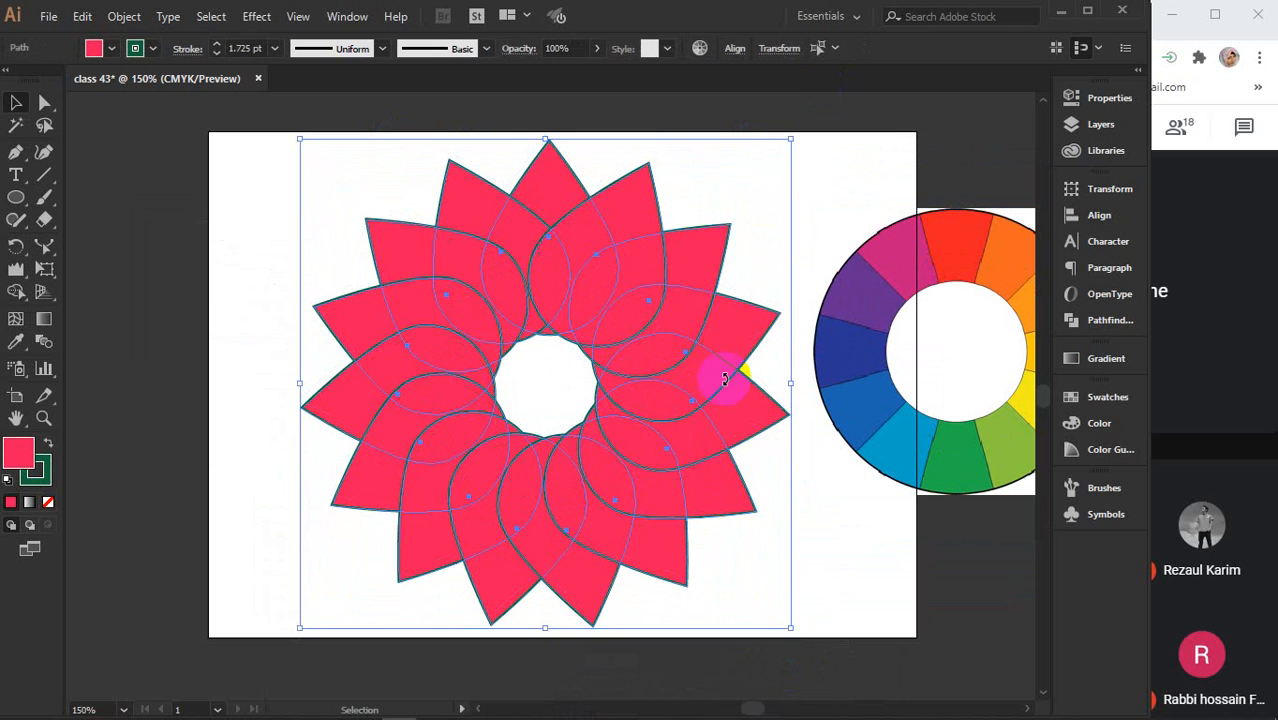
{"action": "key", "text": "space"}
{"action": "left_click_drag", "start_coordinate": [816, 408], "coordinate": [745, 410]}
{"action": "left_click_drag", "start_coordinate": [830, 308], "coordinate": [846, 299]}
Colour the frontmost petal red and the topmost petal beside it magenta with the Eyedropper, sampling the colour wheel.
{"action": "left_click", "coordinate": [565, 276]}
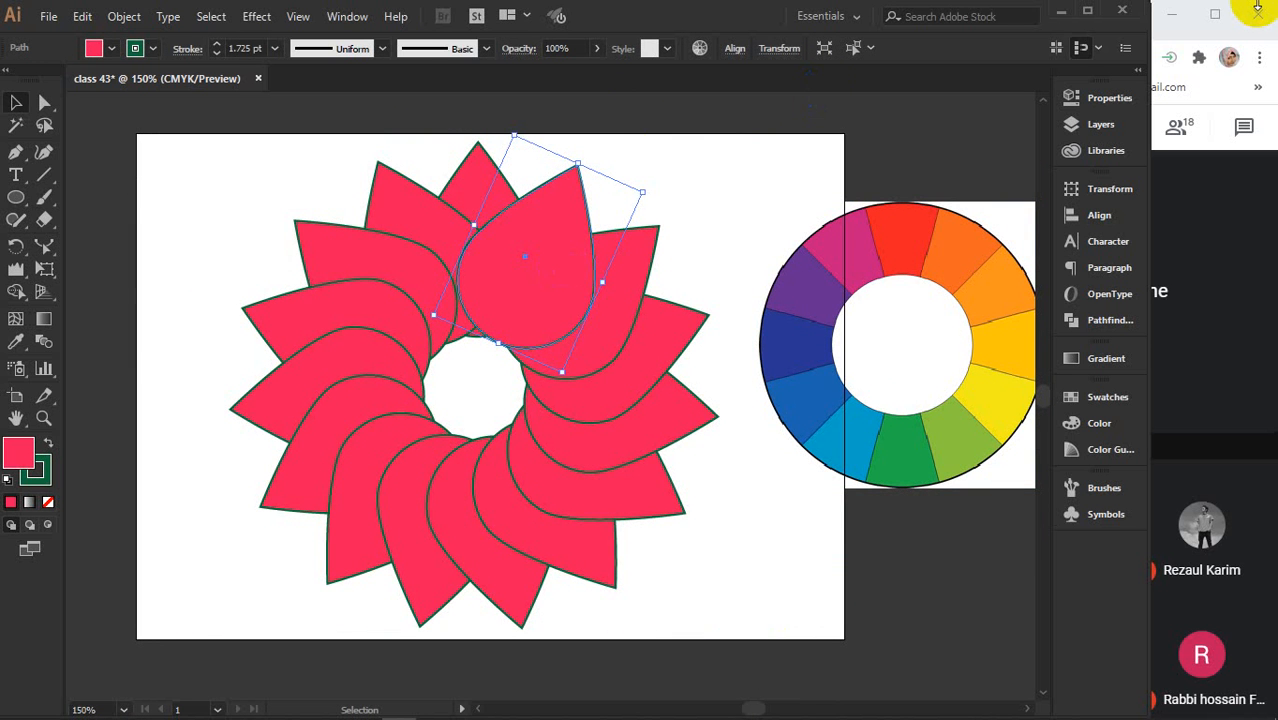
{"action": "key", "text": "i"}
{"action": "left_click", "coordinate": [907, 237]}
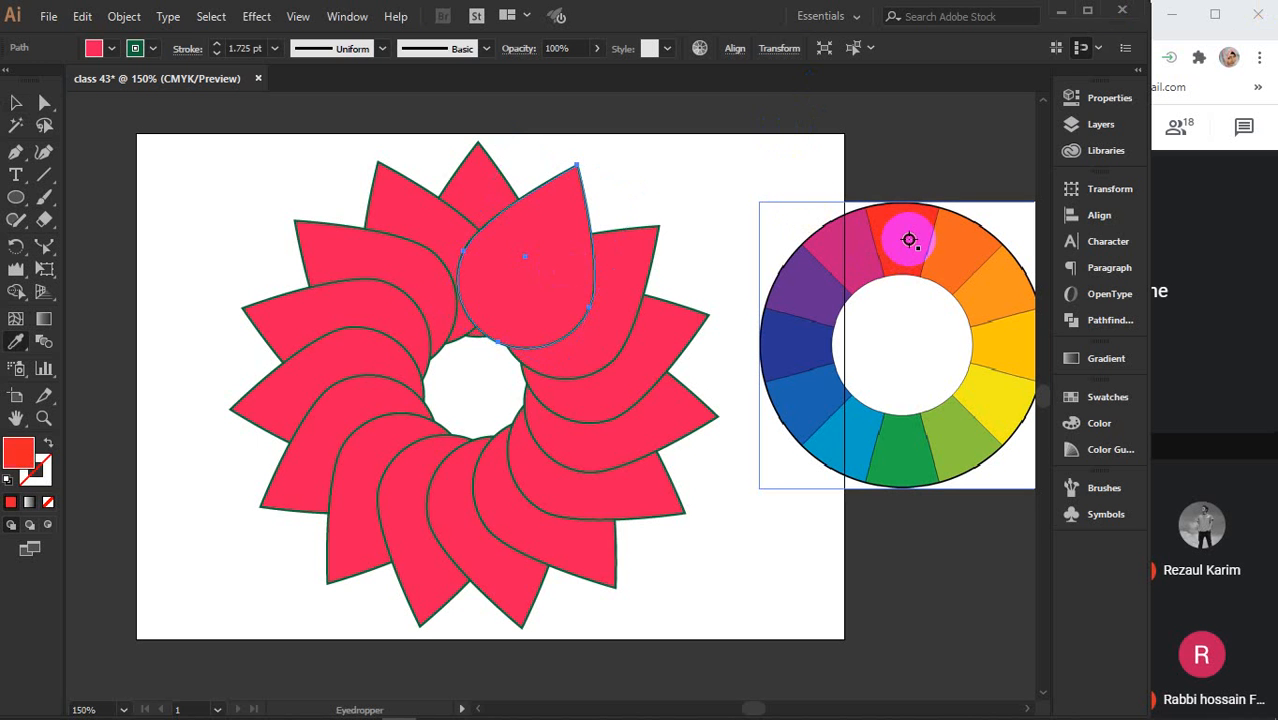
{"action": "key", "text": "v"}
{"action": "left_click", "coordinate": [485, 192]}
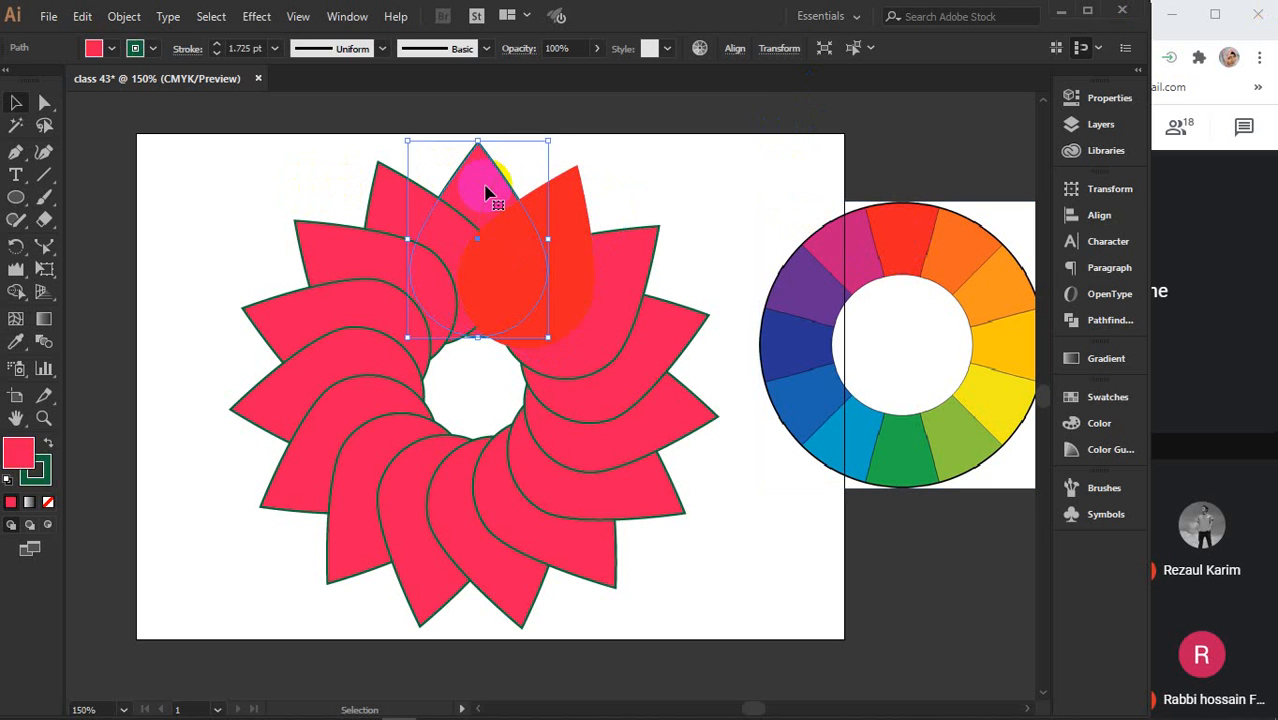
{"action": "key", "text": "i"}
{"action": "left_click", "coordinate": [865, 257]}
{"action": "key", "text": "v"}
Going counterclockwise from the magenta petal, colour the next petal purple and the following one dark blue using wheel samples.
{"action": "left_click", "coordinate": [405, 195]}
{"action": "key", "text": "i"}
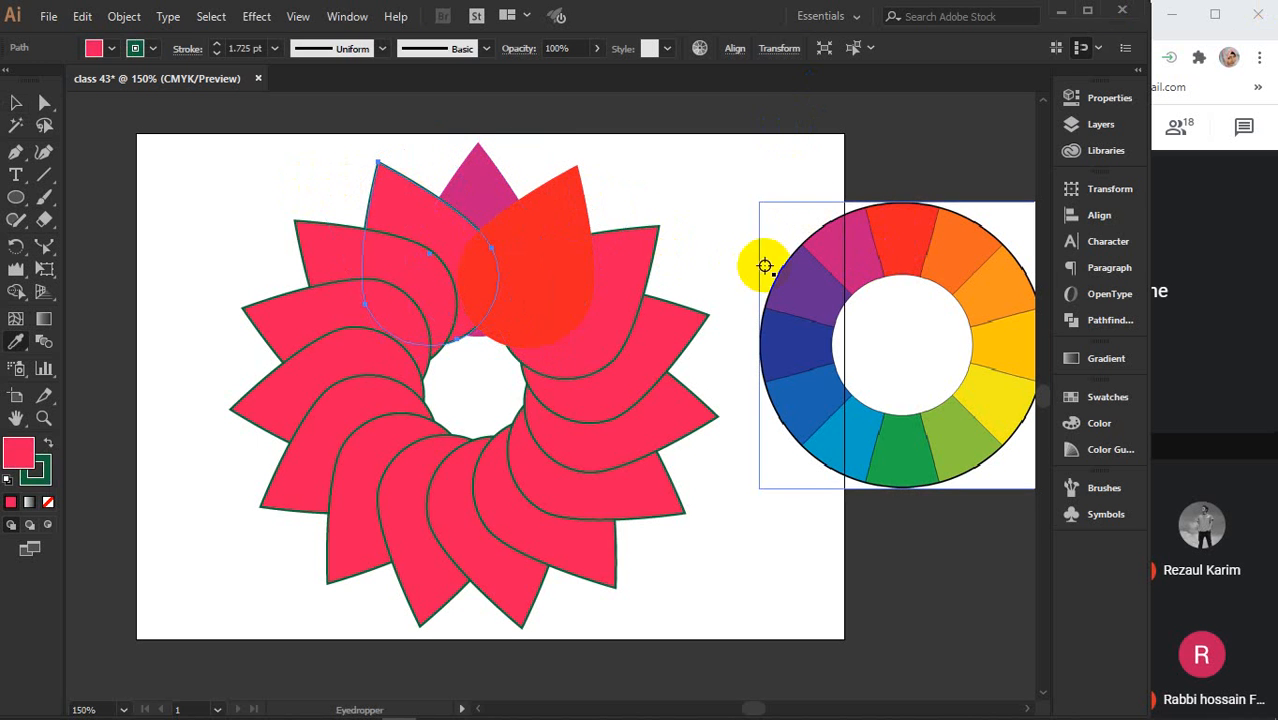
{"action": "left_click", "coordinate": [810, 280]}
{"action": "key", "text": "v"}
{"action": "left_click", "coordinate": [312, 240]}
{"action": "key", "text": "i"}
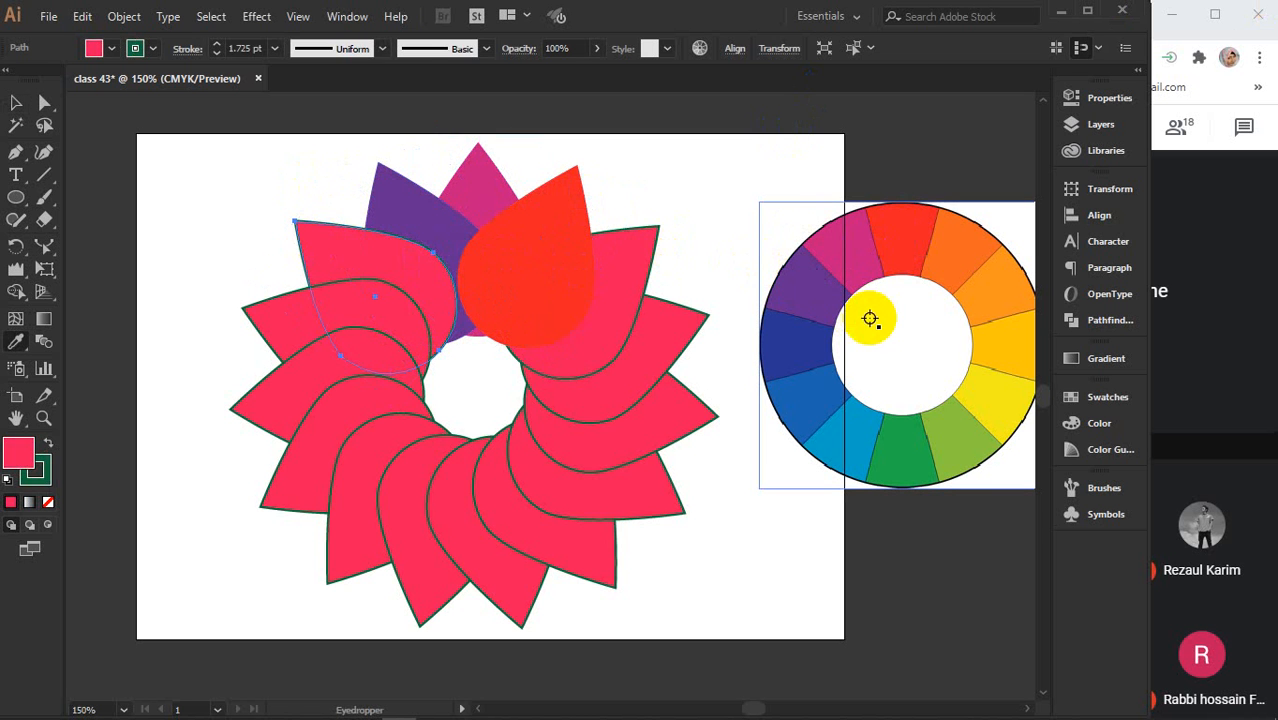
{"action": "left_click", "coordinate": [802, 338]}
{"action": "key", "text": "v"}
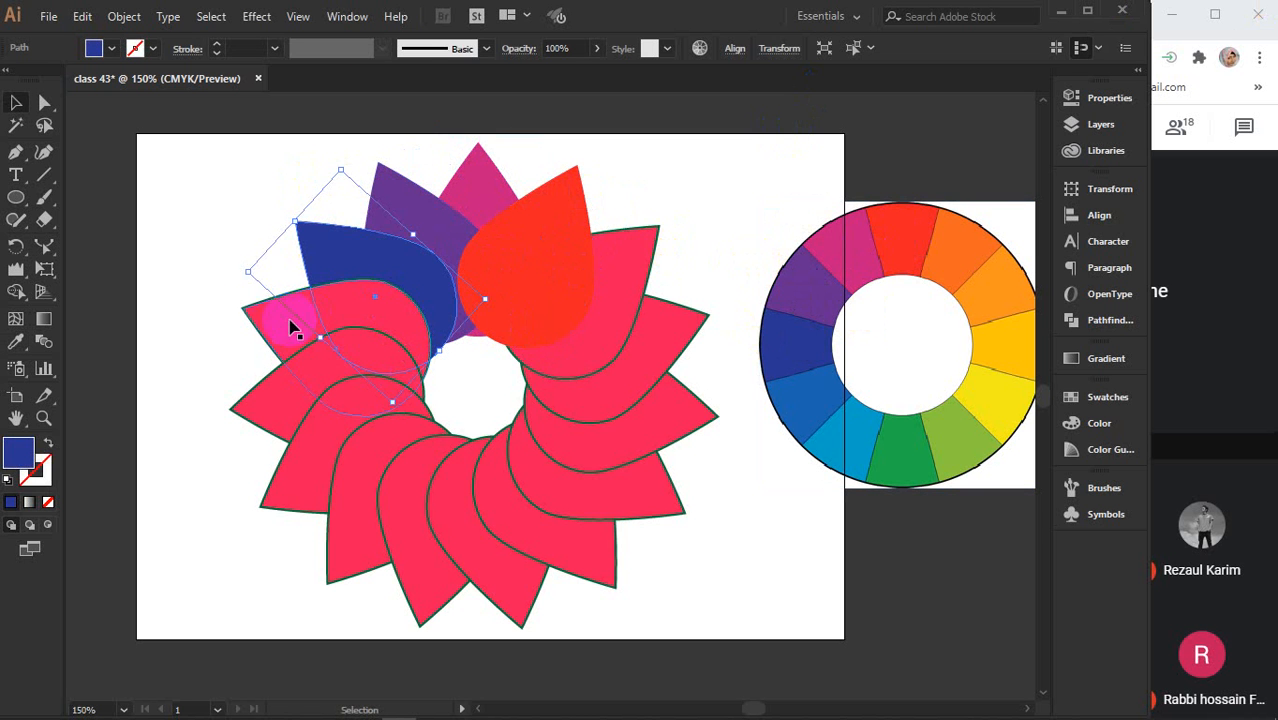
Colour the next two petals counterclockwise after the dark blue one medium blue and light blue by sampling the wheel.
{"action": "left_click", "coordinate": [258, 325]}
{"action": "key", "text": "i"}
{"action": "left_click", "coordinate": [819, 400]}
{"action": "key", "text": "v"}
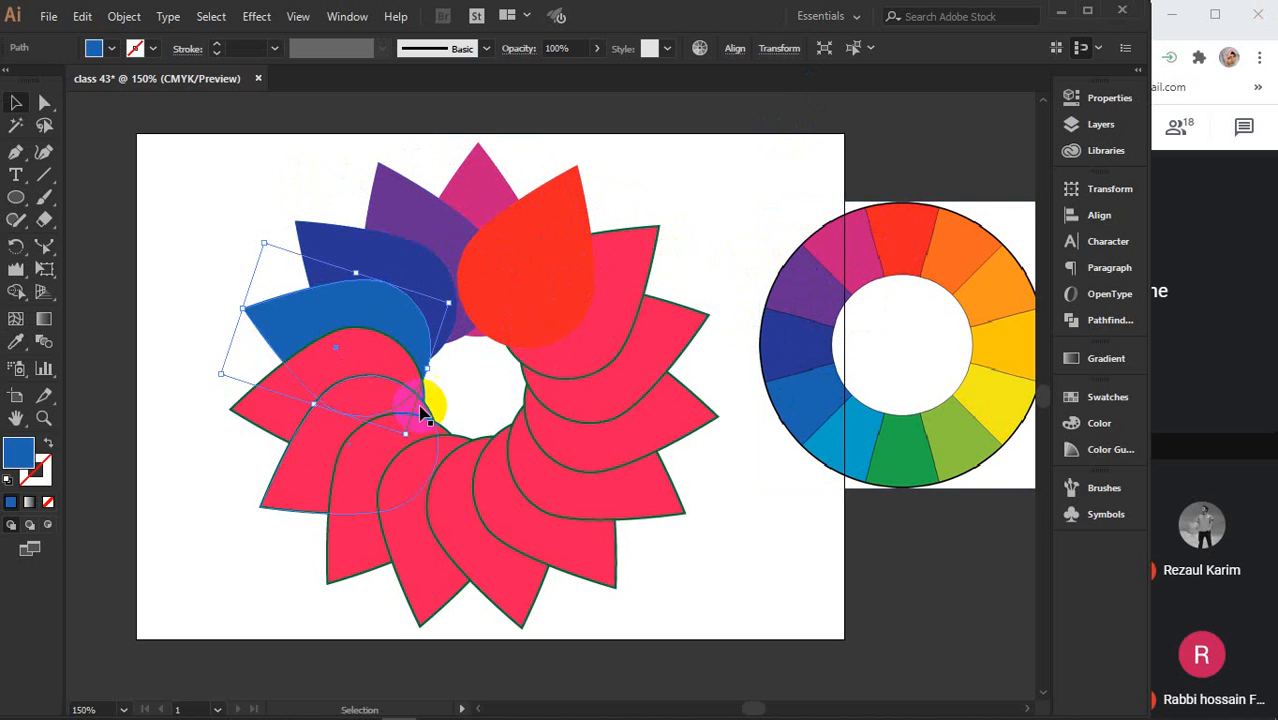
{"action": "left_click", "coordinate": [278, 410]}
{"action": "key", "text": "i"}
{"action": "left_click", "coordinate": [846, 462]}
{"action": "key", "text": "v"}
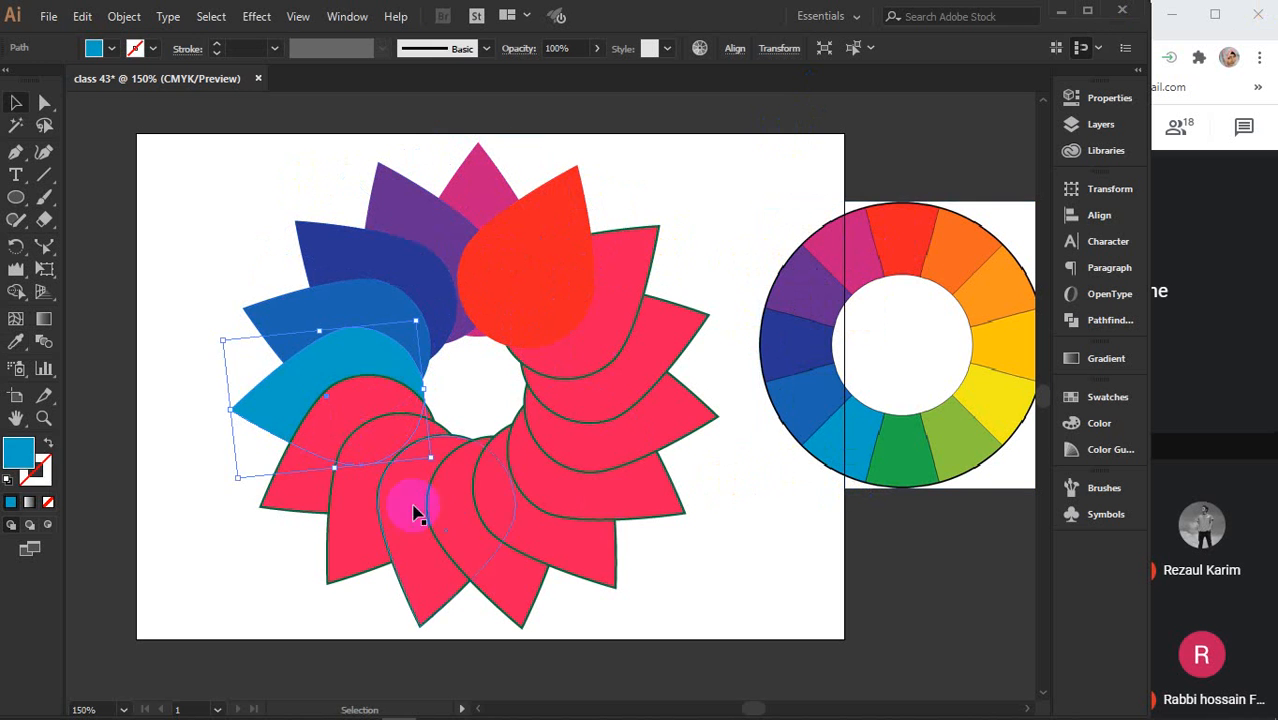
Colour the next two petals counterclockwise after the light blue one green and light green with Eyedropper samples from the wheel.
{"action": "left_click", "coordinate": [294, 506]}
{"action": "key", "text": "i"}
{"action": "left_click", "coordinate": [898, 476]}
{"action": "key", "text": "v"}
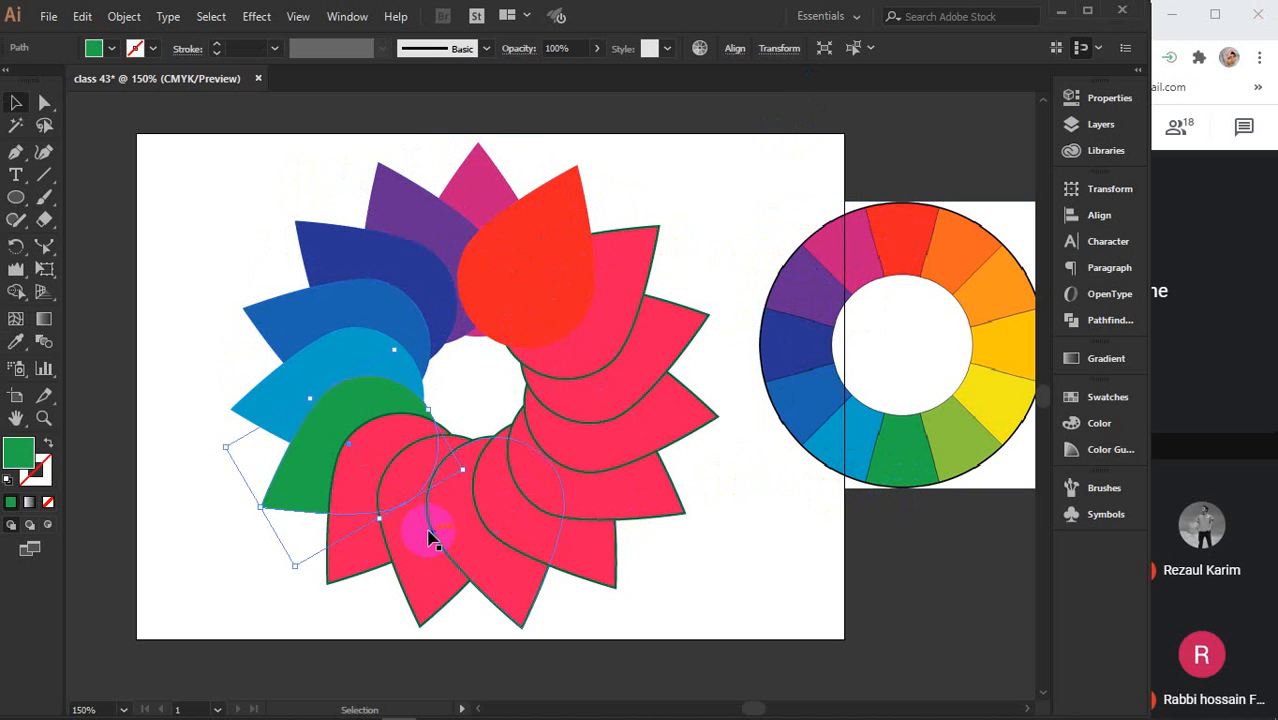
{"action": "left_click", "coordinate": [371, 523]}
{"action": "key", "text": "i"}
{"action": "left_click", "coordinate": [931, 467]}
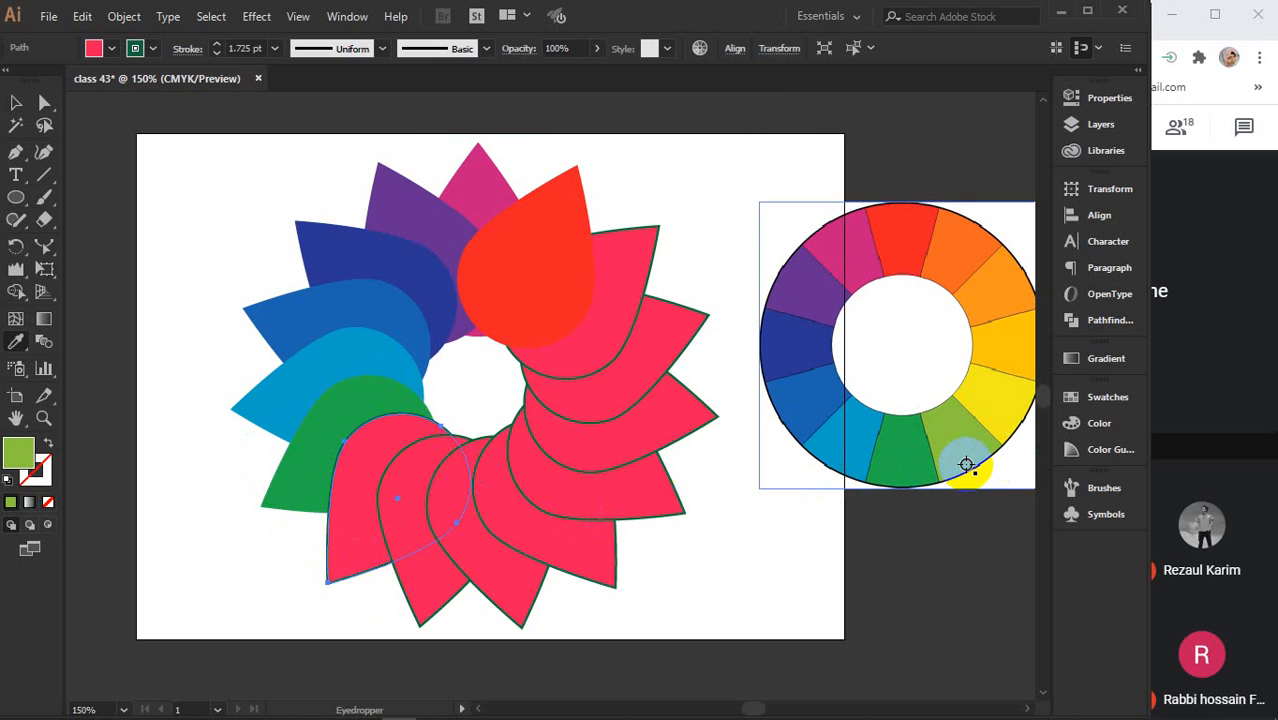
{"action": "key", "text": "v"}
Continue counterclockwise from the light green petal, colouring the next petal yellow and the following one golden yellow from the wheel.
{"action": "left_click", "coordinate": [419, 590]}
{"action": "key", "text": "i"}
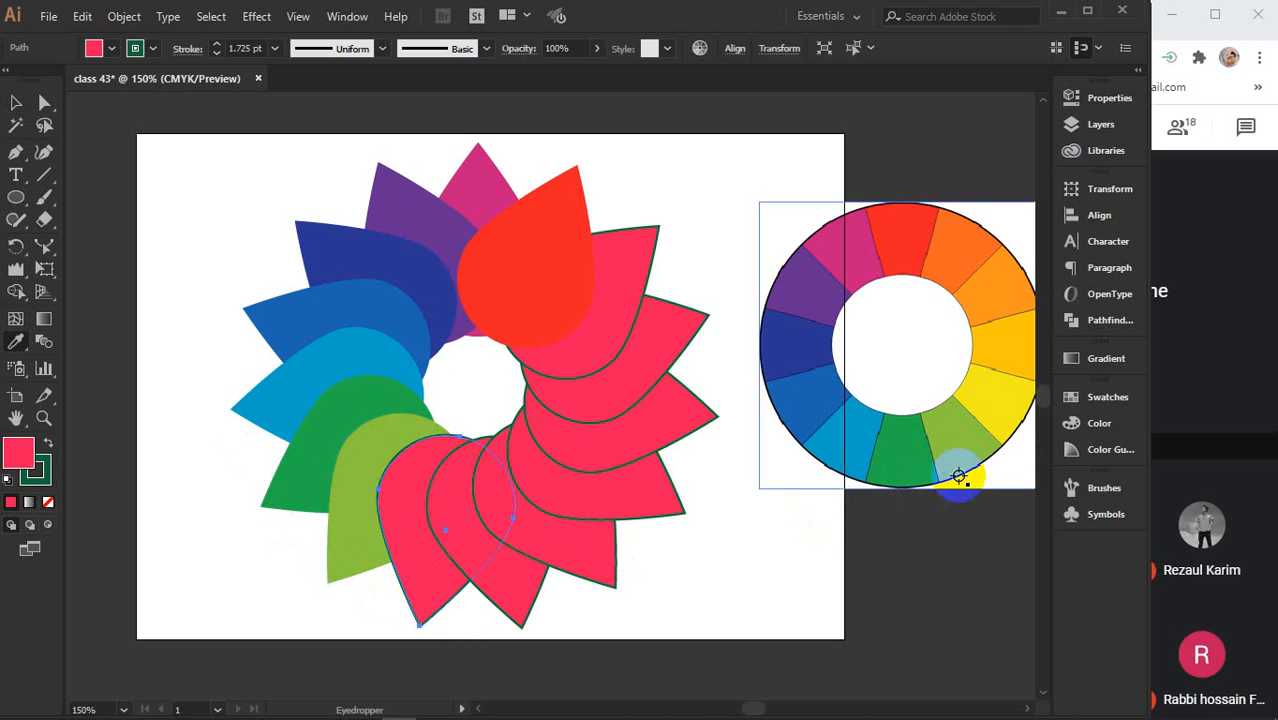
{"action": "left_click", "coordinate": [993, 410]}
{"action": "key", "text": "v"}
{"action": "left_click", "coordinate": [503, 588]}
{"action": "key", "text": "i"}
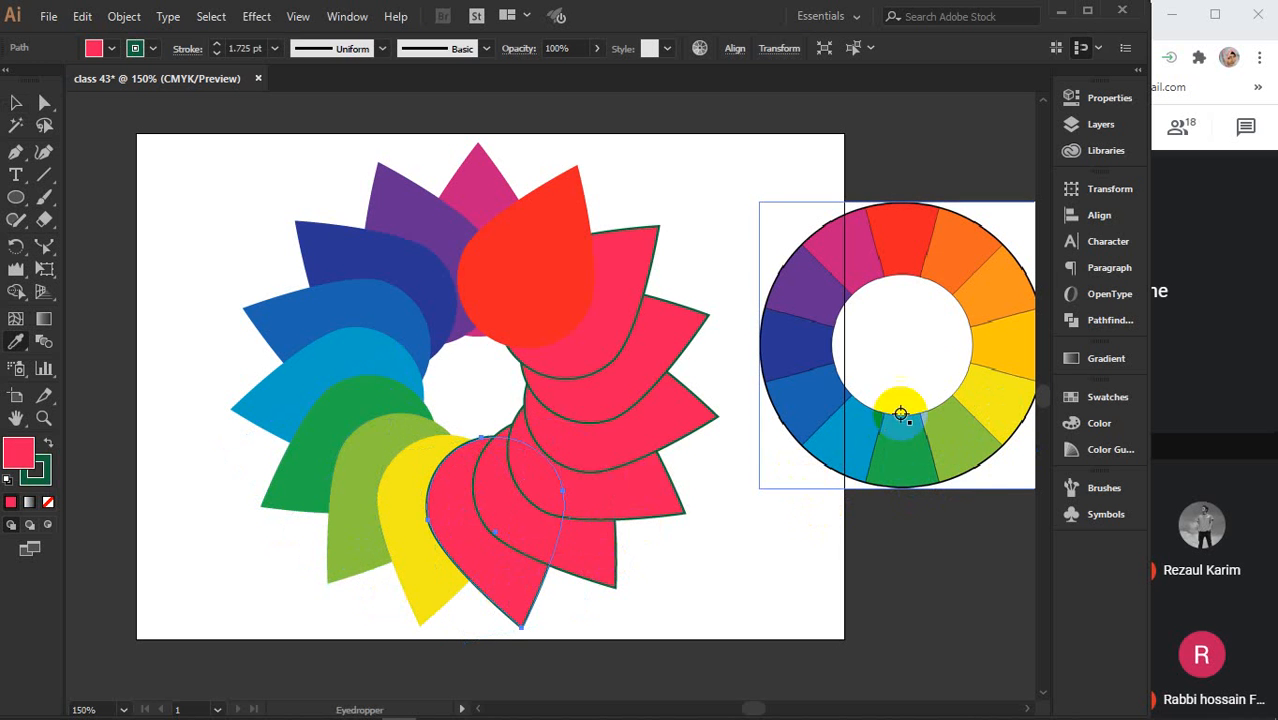
{"action": "left_click", "coordinate": [1011, 353]}
{"action": "key", "text": "v"}
Colour the two petals following the golden yellow one light orange and deeper orange by sampling the wheel.
{"action": "left_click", "coordinate": [645, 510]}
{"action": "key", "text": "i"}
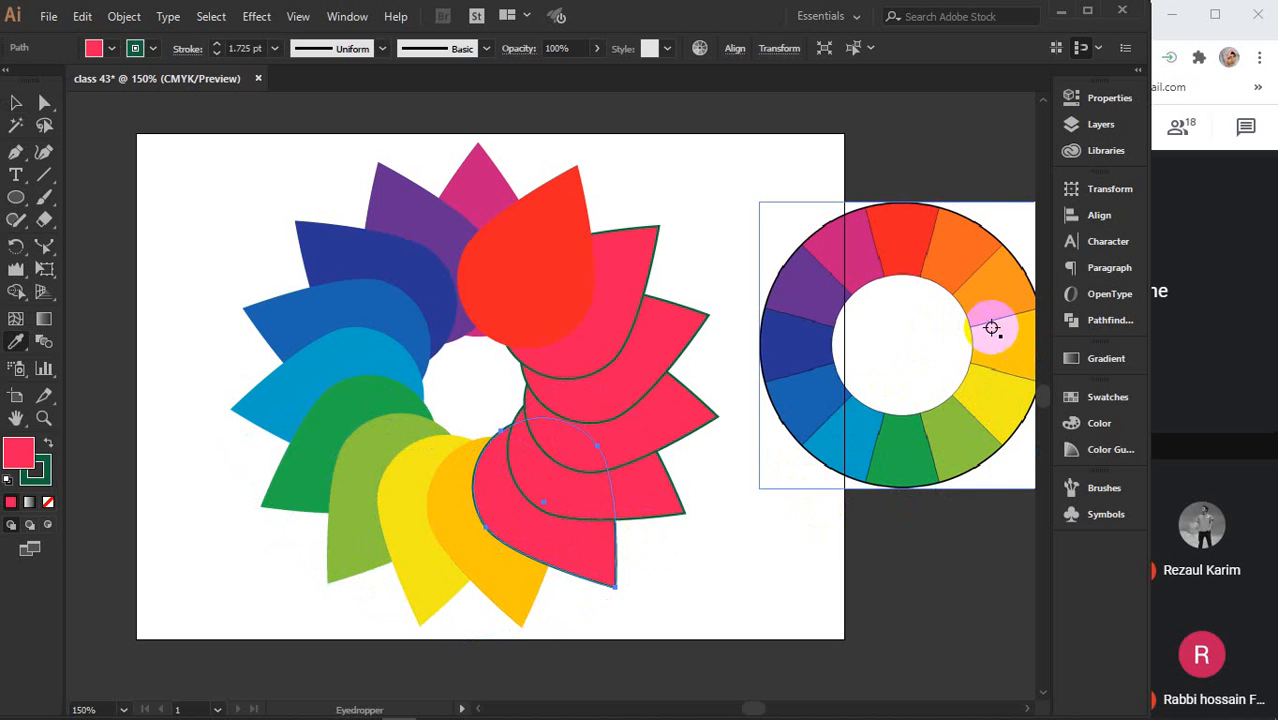
{"action": "left_click", "coordinate": [980, 310]}
{"action": "key", "text": "v"}
{"action": "left_click", "coordinate": [685, 467]}
{"action": "key", "text": "i"}
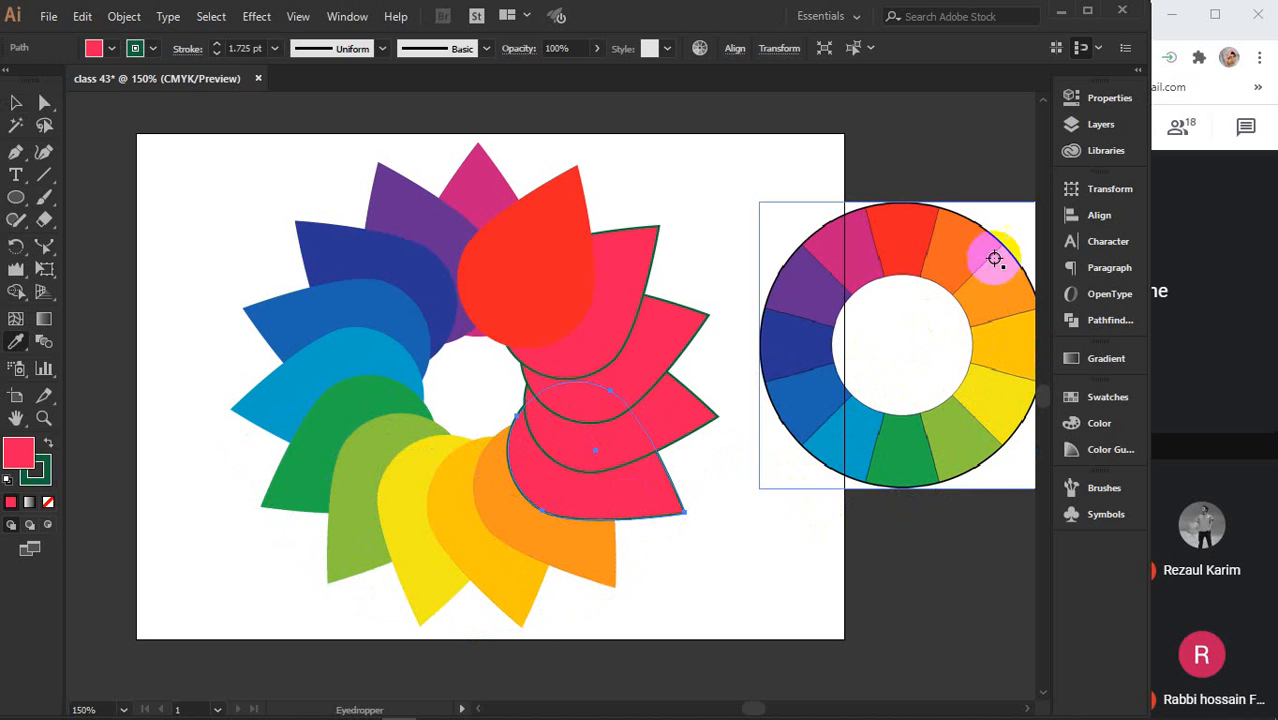
{"action": "left_click", "coordinate": [970, 249]}
{"action": "key", "text": "v"}
Colour the three remaining petals counterclockwise after the deeper orange one magenta, purple and dark blue using wheel samples.
{"action": "left_click", "coordinate": [704, 390]}
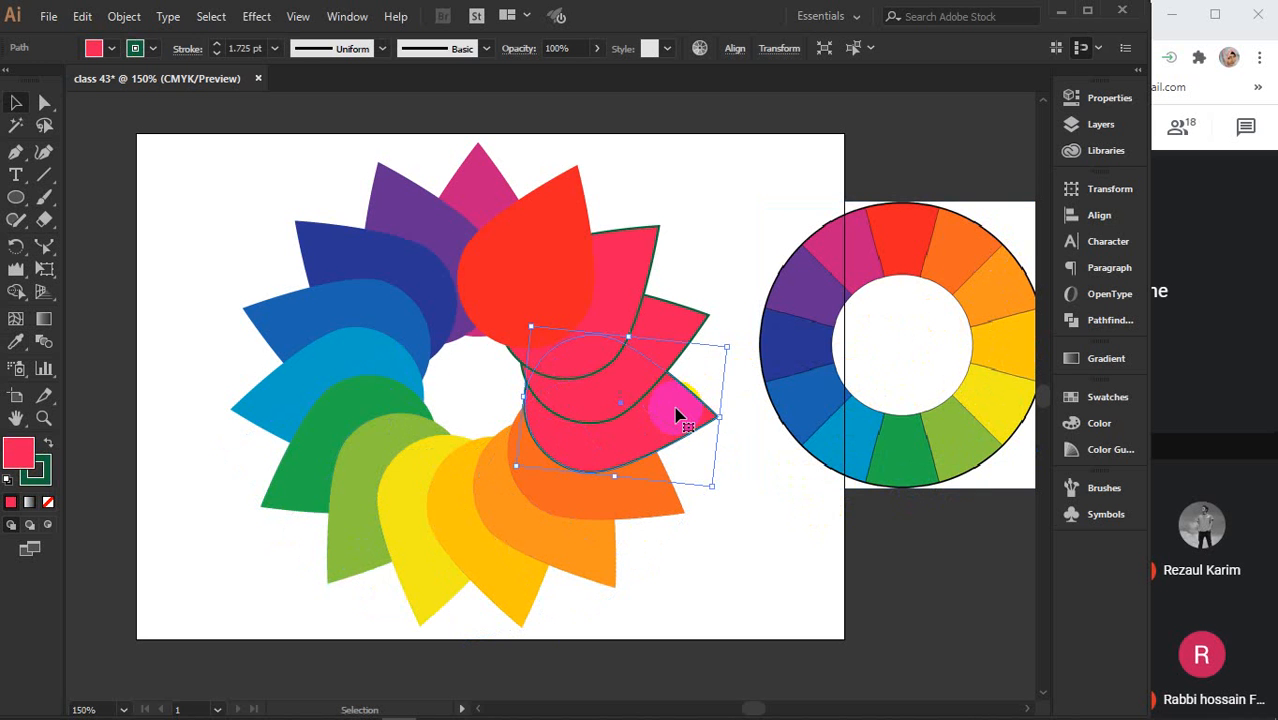
{"action": "key", "text": "i"}
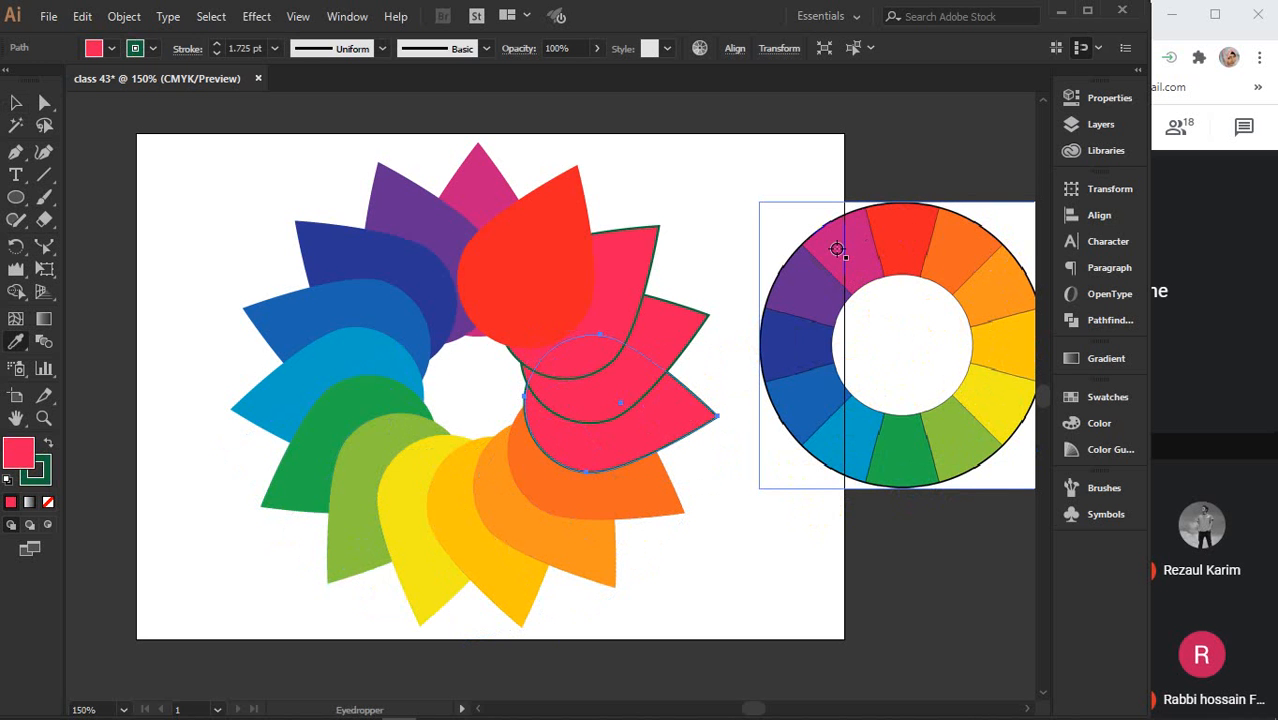
{"action": "left_click", "coordinate": [837, 249]}
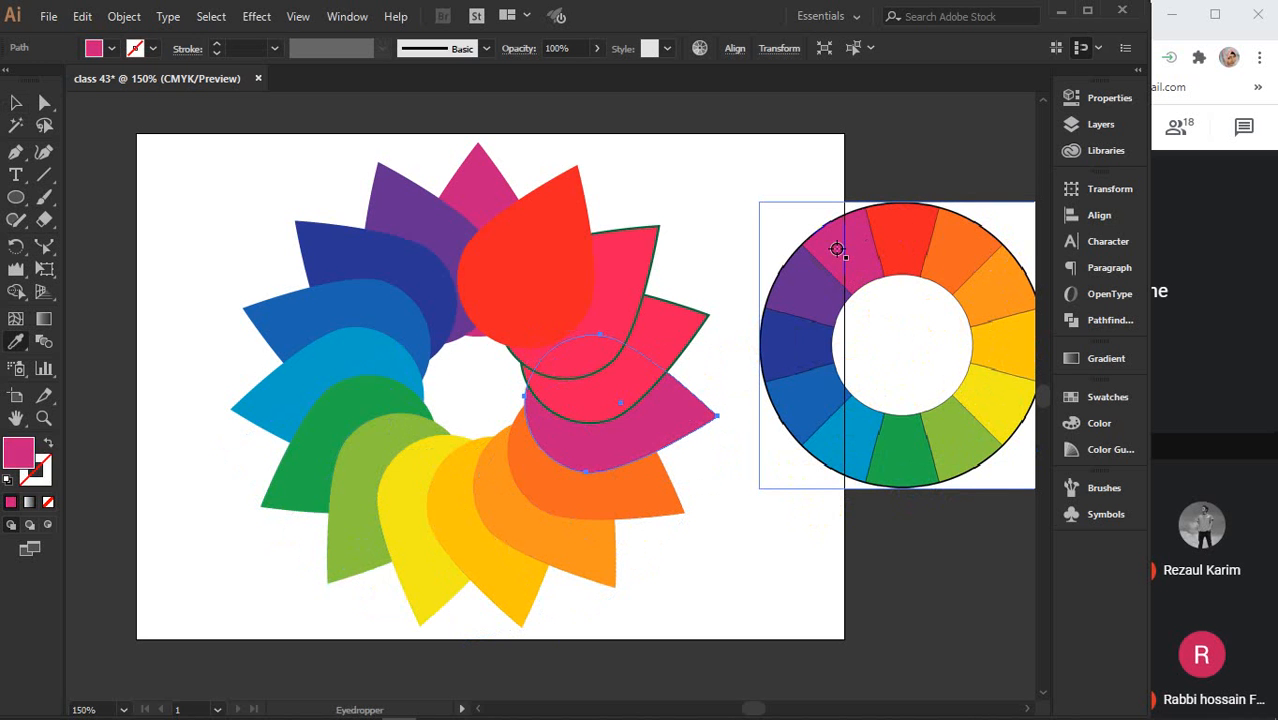
{"action": "left_click", "coordinate": [665, 334], "text": "ctrl"}
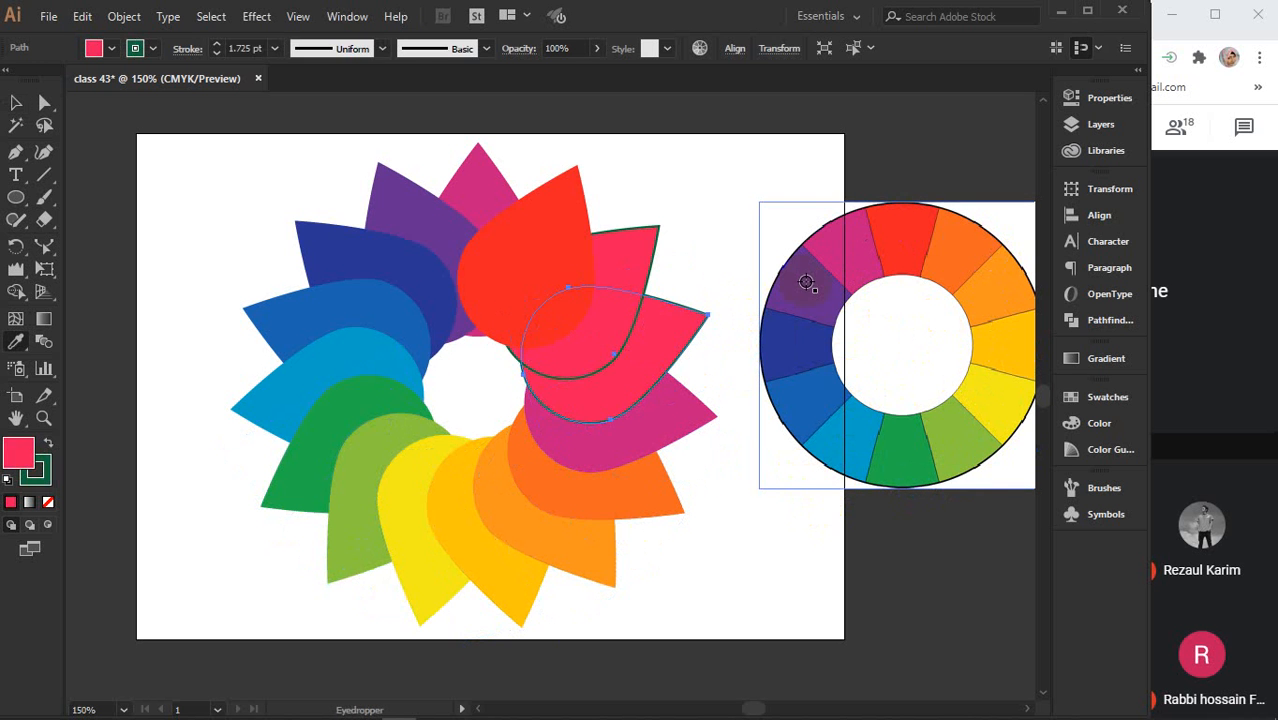
{"action": "left_click", "coordinate": [806, 279]}
{"action": "left_click", "coordinate": [622, 257], "text": "ctrl"}
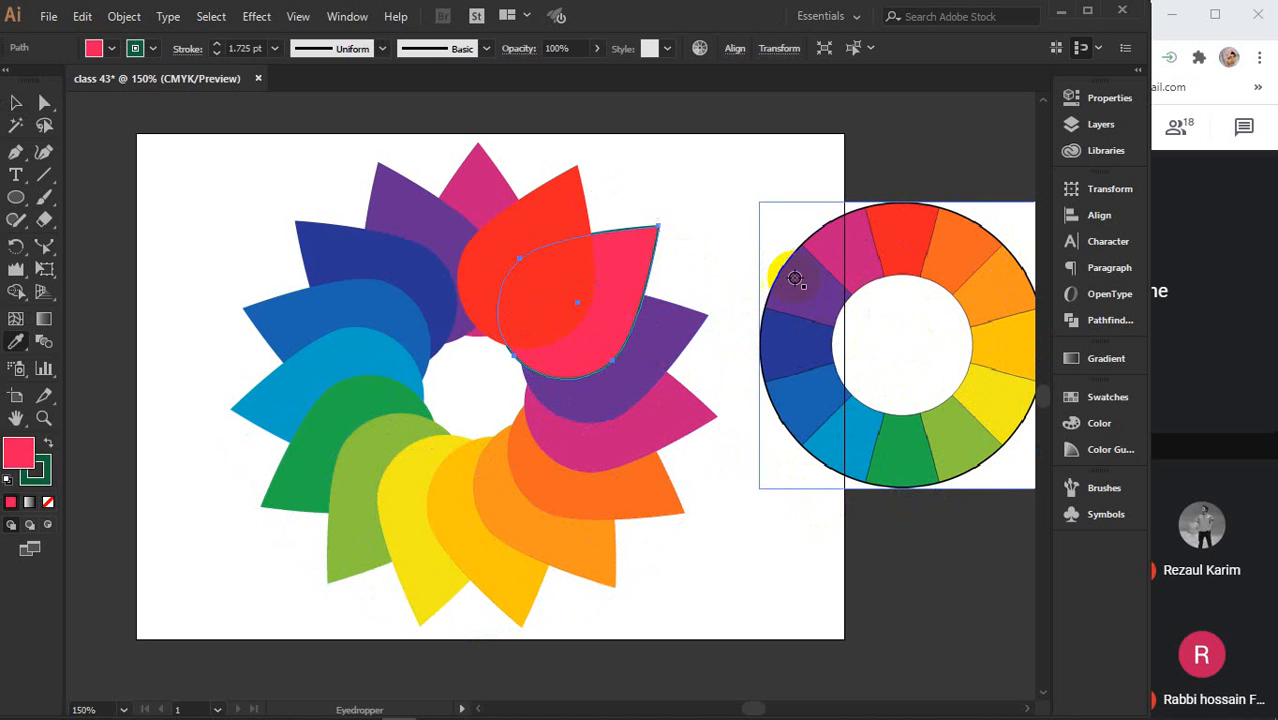
{"action": "left_click", "coordinate": [794, 340]}
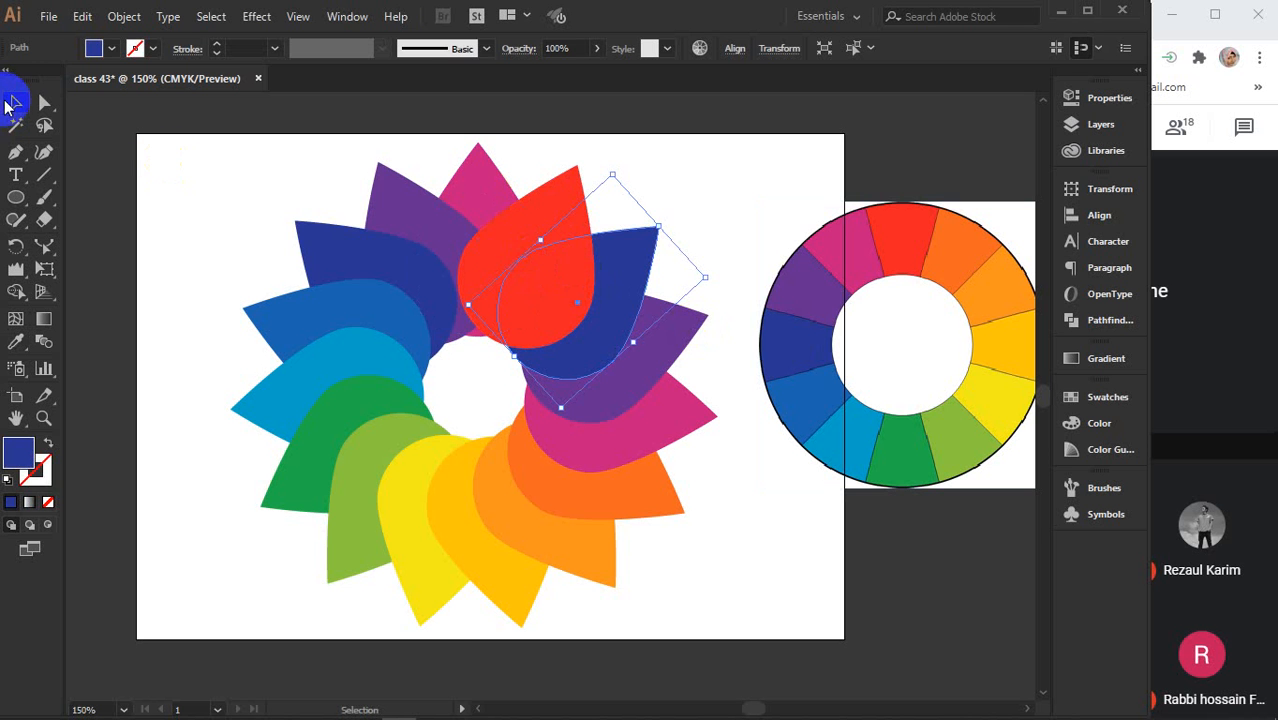
Move the colour wheel image well clear of the artboard, above and to its right.
{"action": "left_click", "coordinate": [893, 251]}
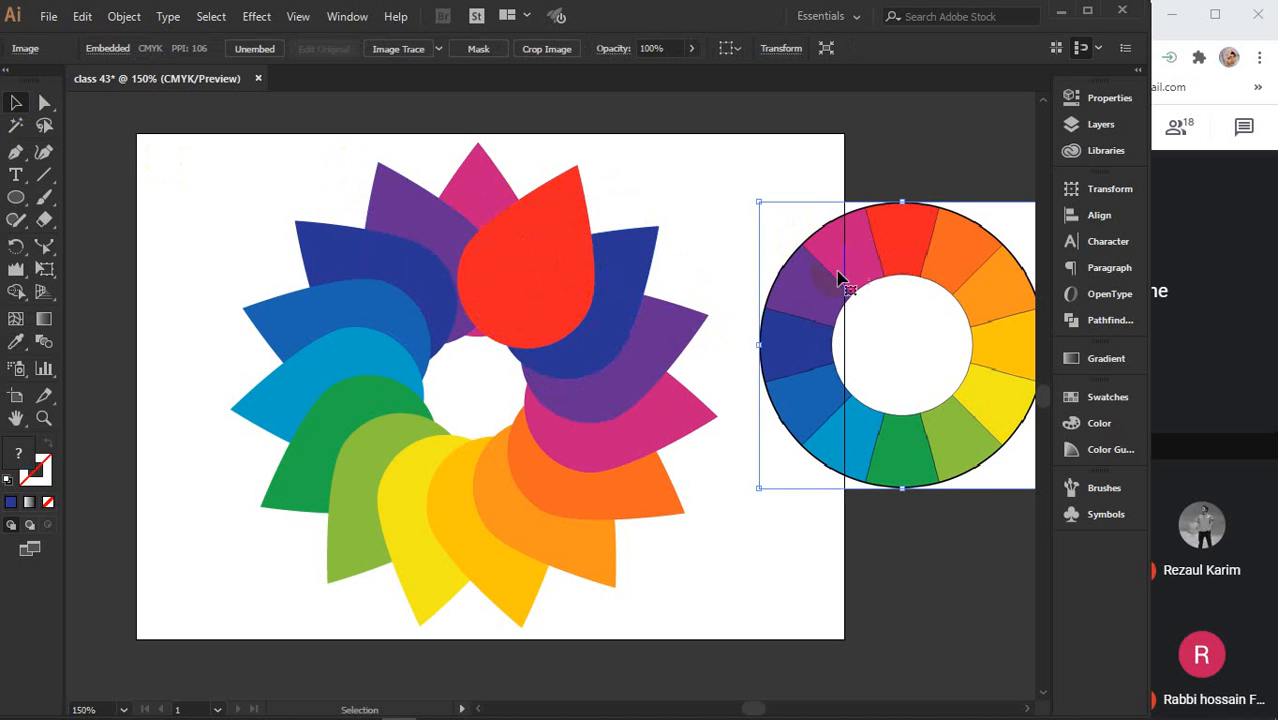
{"action": "key", "text": "ctrl+minus"}
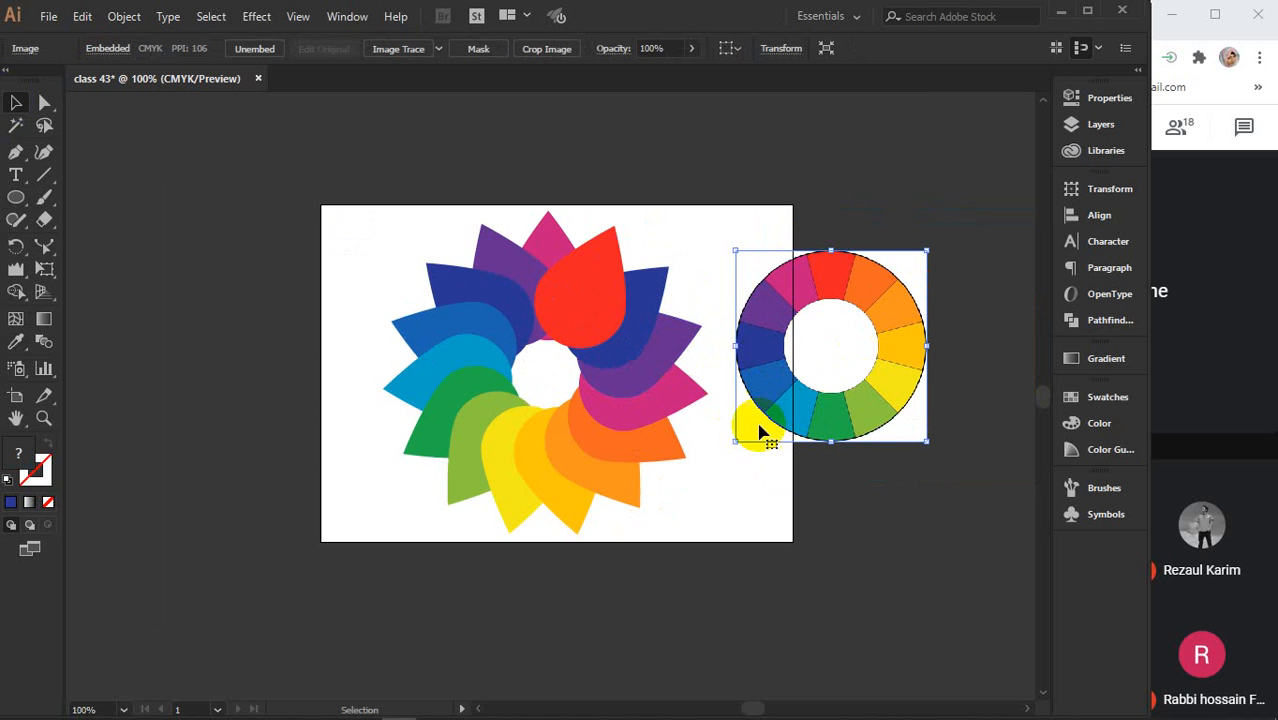
{"action": "left_click_drag", "start_coordinate": [758, 431], "coordinate": [1021, 104]}
{"action": "scroll", "coordinate": [798, 334], "scroll_direction": "down", "scroll_amount": 1}
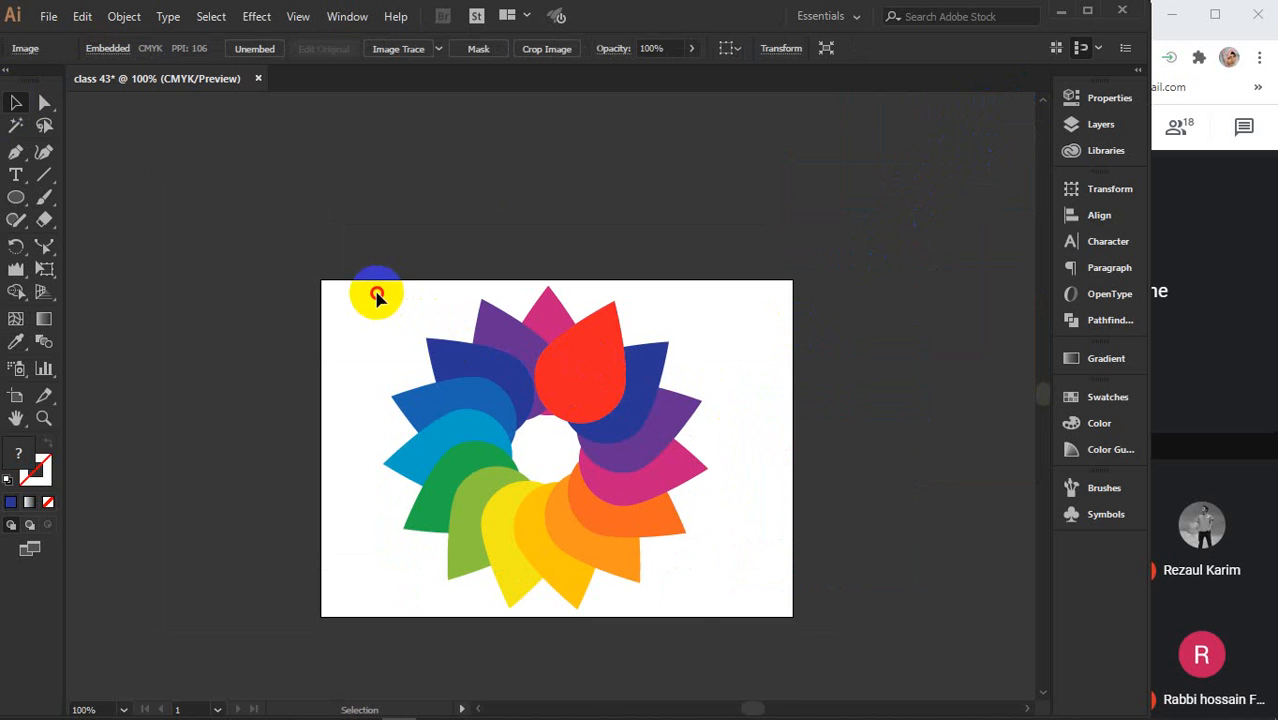
Give all the petals of the flower a black 1 pt stroke and deselect them.
{"action": "left_click_drag", "start_coordinate": [377, 296], "coordinate": [735, 560]}
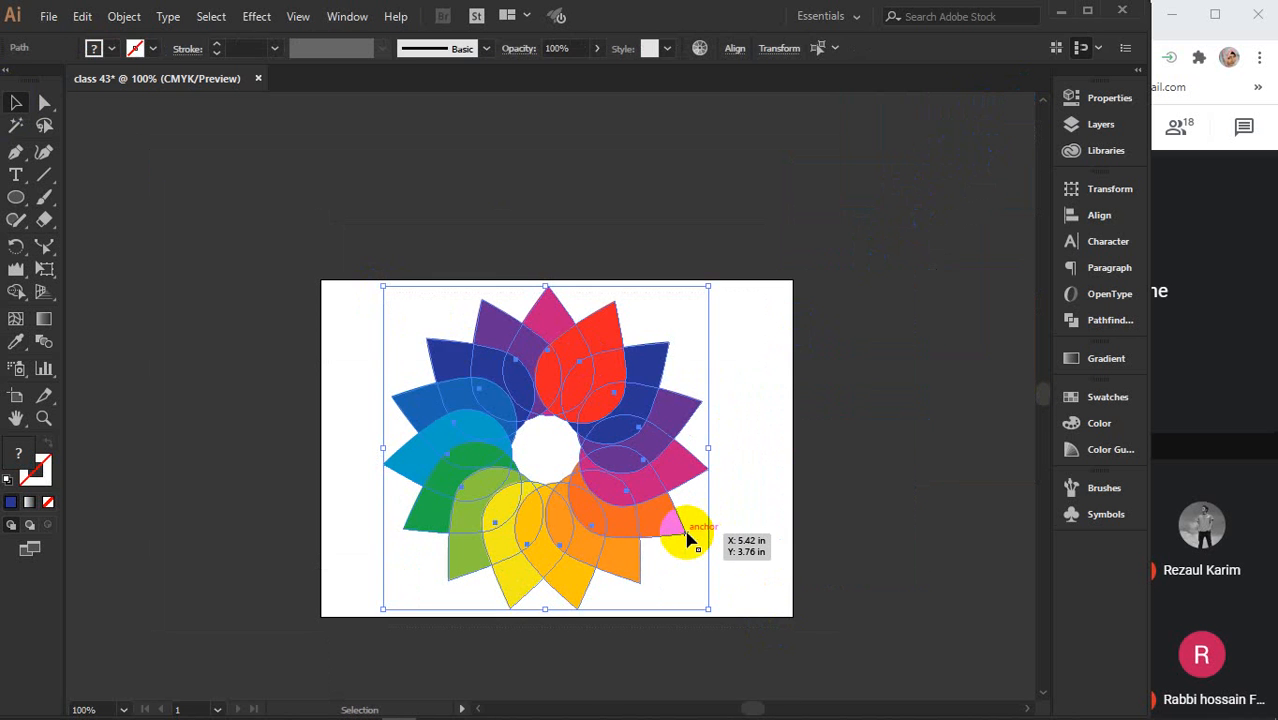
{"action": "scroll", "coordinate": [686, 538], "scroll_direction": "up", "scroll_amount": 1, "text": "alt"}
{"action": "mouse_move", "coordinate": [686, 533]}
{"action": "left_mouse_down"}
{"action": "mouse_move", "coordinate": [724, 507]}
{"action": "mouse_move", "coordinate": [759, 512]}
{"action": "left_mouse_up"}
{"action": "left_click", "coordinate": [44, 477]}
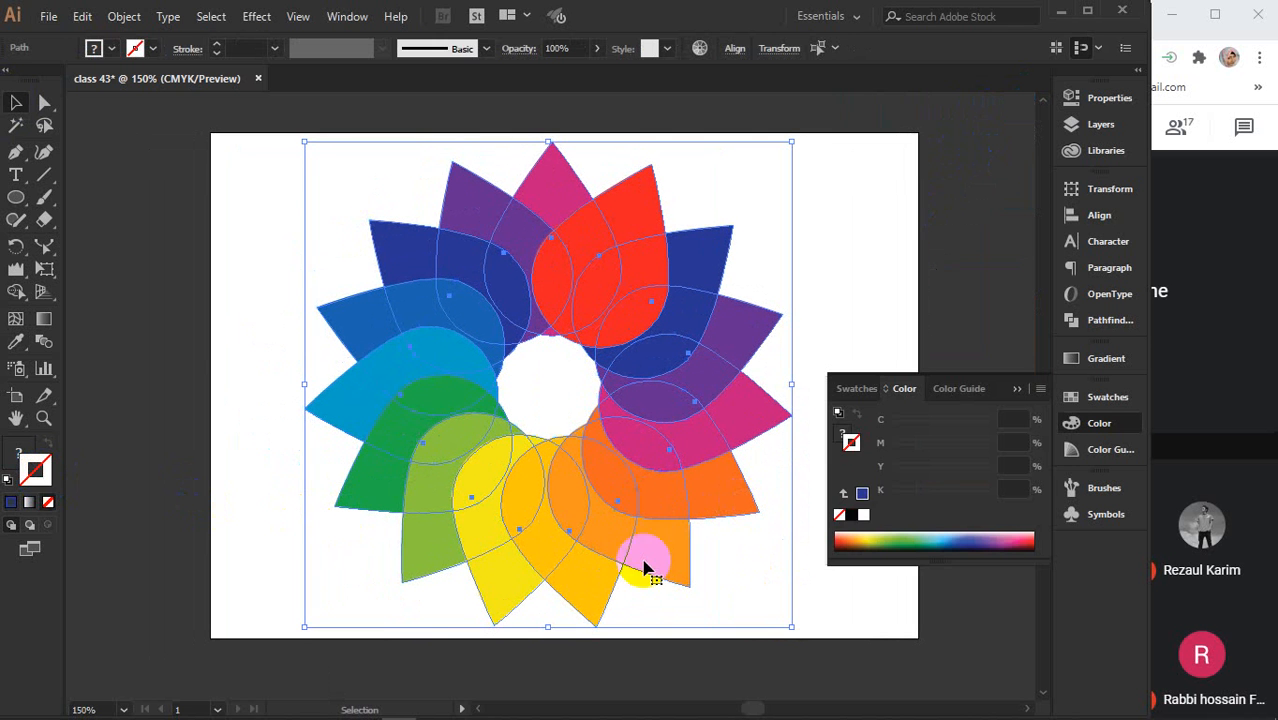
{"action": "left_click", "coordinate": [855, 516]}
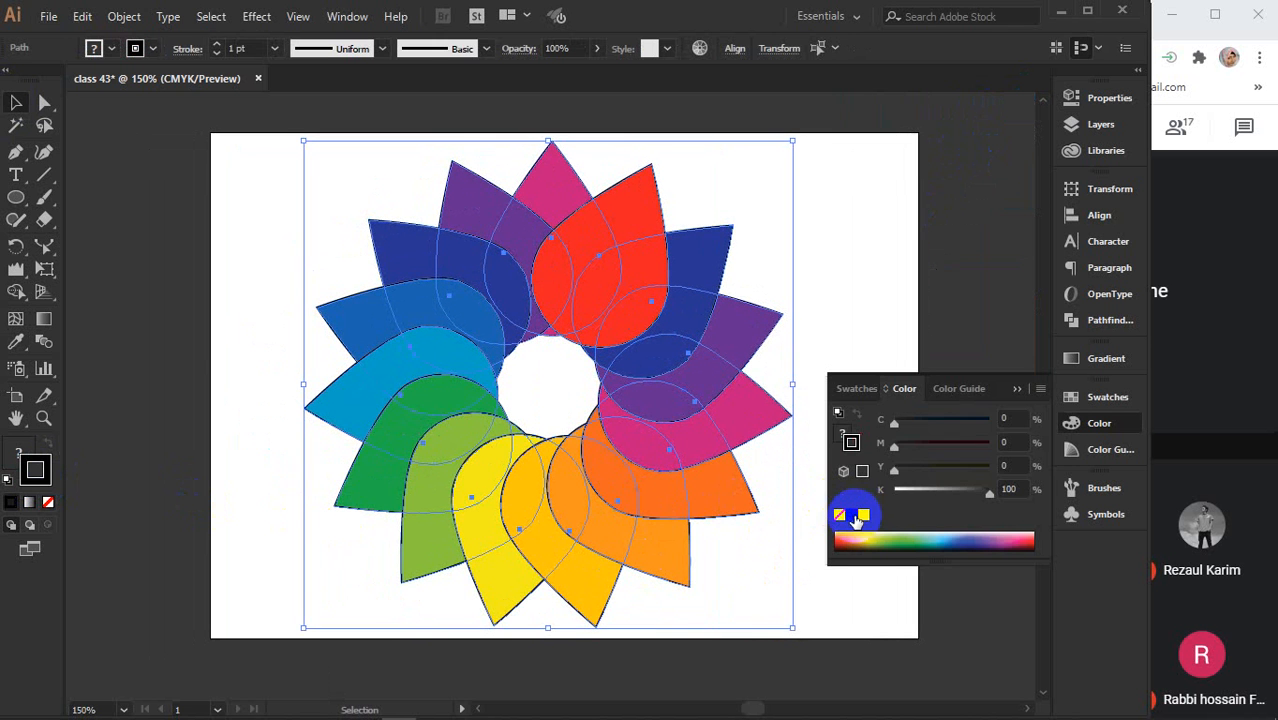
{"action": "left_click", "coordinate": [1017, 389]}
{"action": "left_click", "coordinate": [875, 320]}
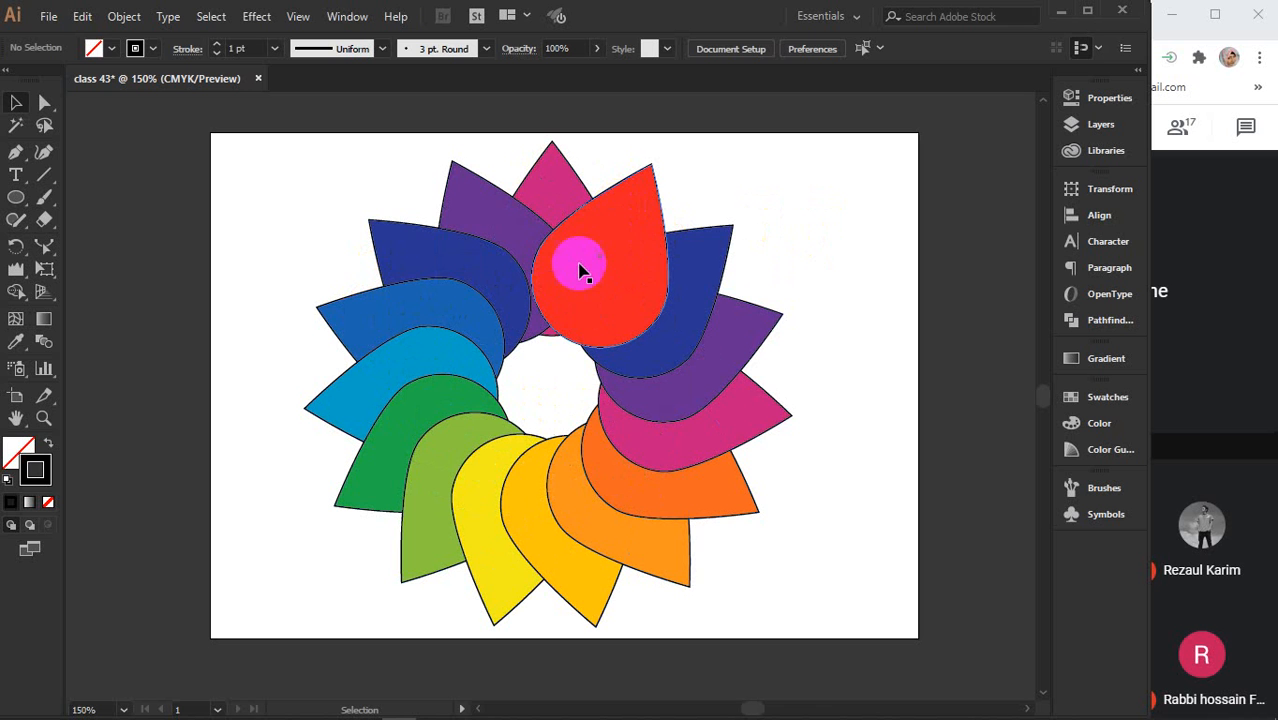
Try bringing the topmost magenta petal forward one level in the stacking order, and undo it.
{"action": "left_click", "coordinate": [557, 186]}
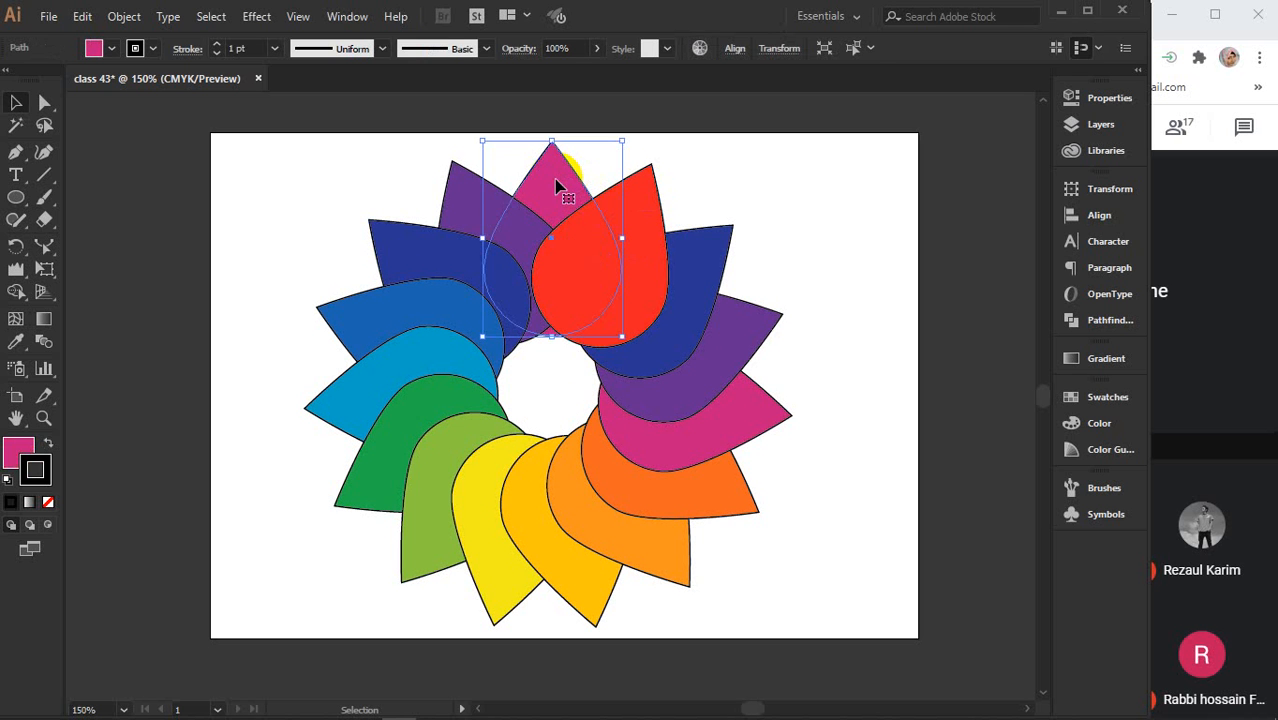
{"action": "right_click", "coordinate": [557, 186]}
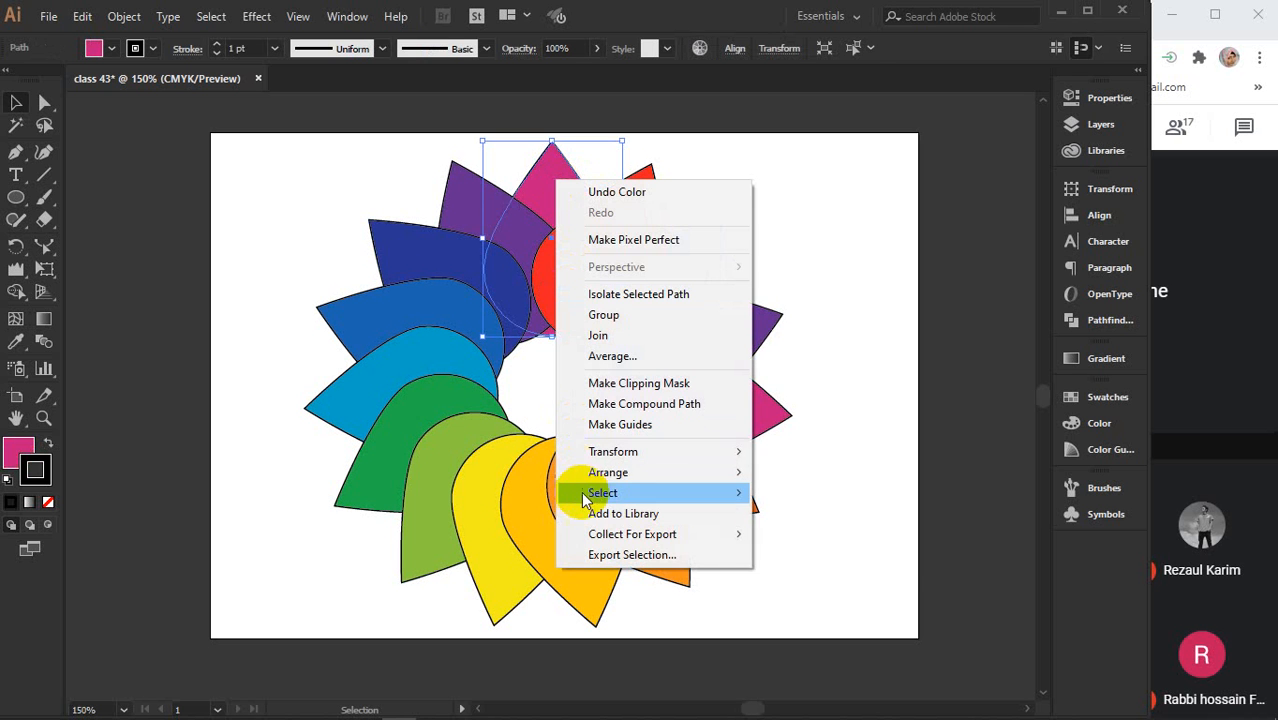
{"action": "mouse_move", "coordinate": [748, 470]}
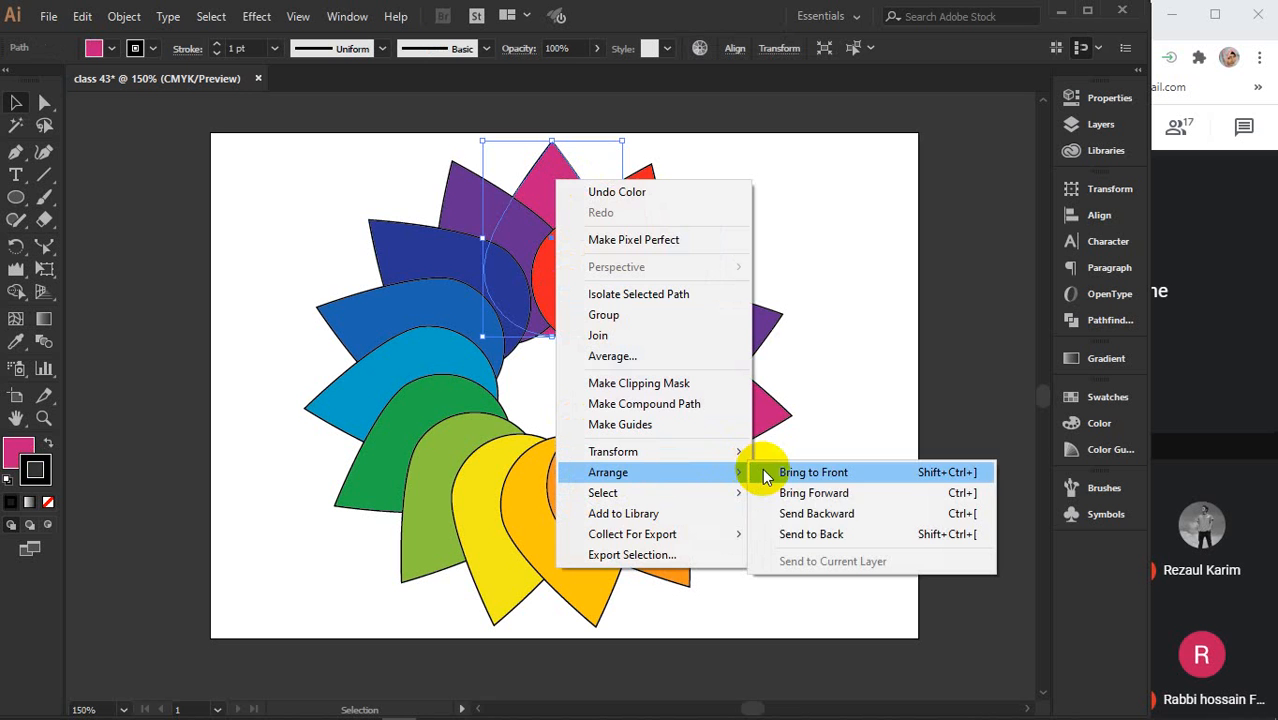
{"action": "left_click", "coordinate": [780, 492]}
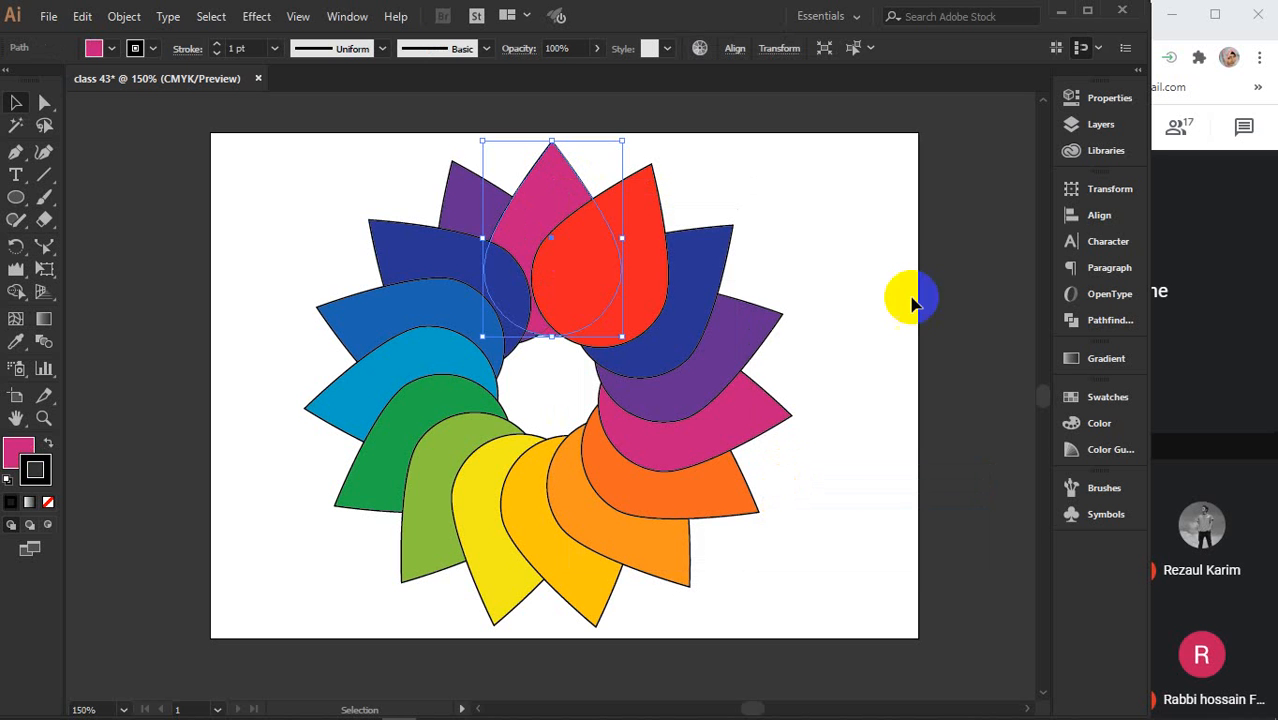
{"action": "left_click", "coordinate": [902, 250]}
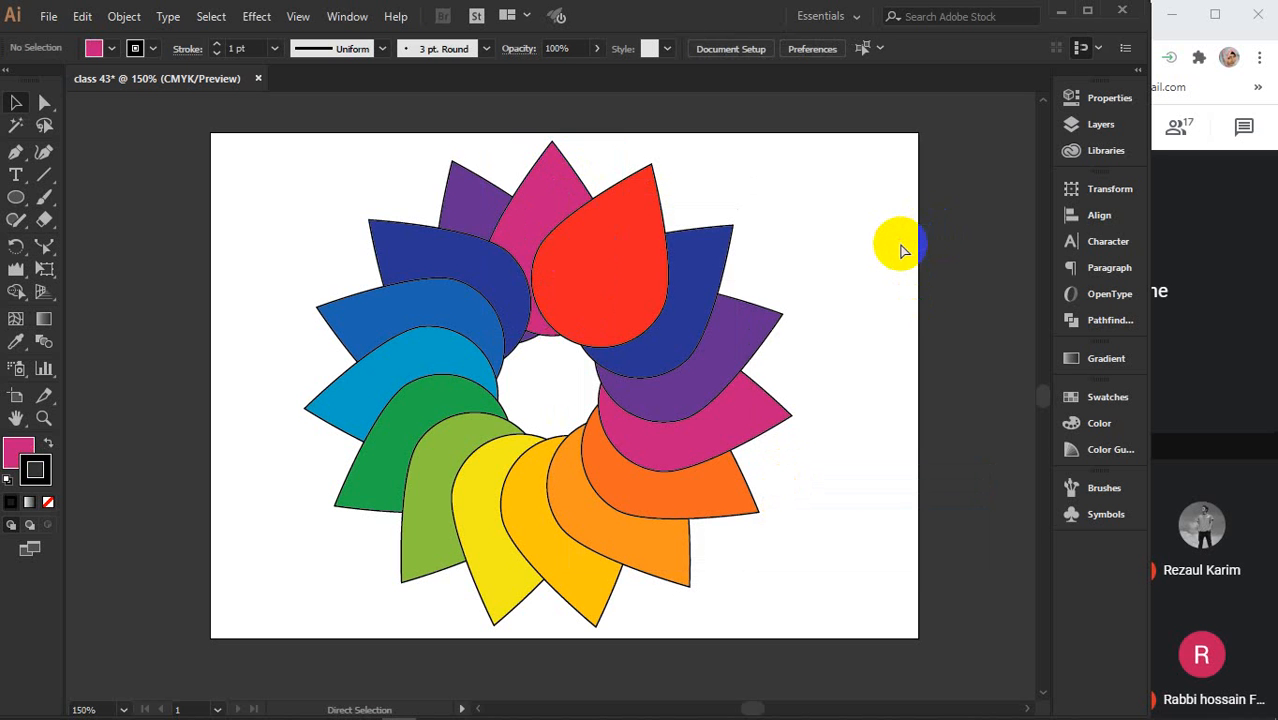
{"action": "key", "text": "ctrl+z"}
Try bringing the topmost magenta petal to the very front of the flower, and undo it.
{"action": "right_click", "coordinate": [537, 181]}
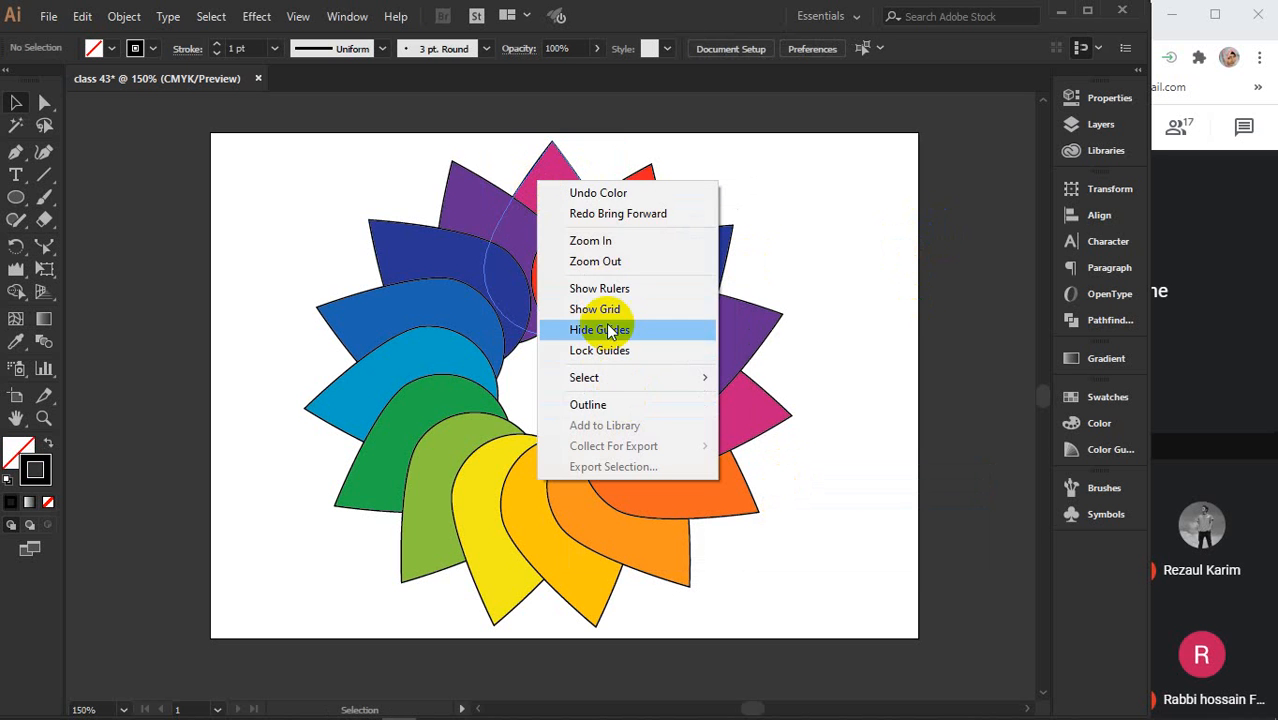
{"action": "left_click", "coordinate": [543, 180]}
{"action": "right_click", "coordinate": [557, 270]}
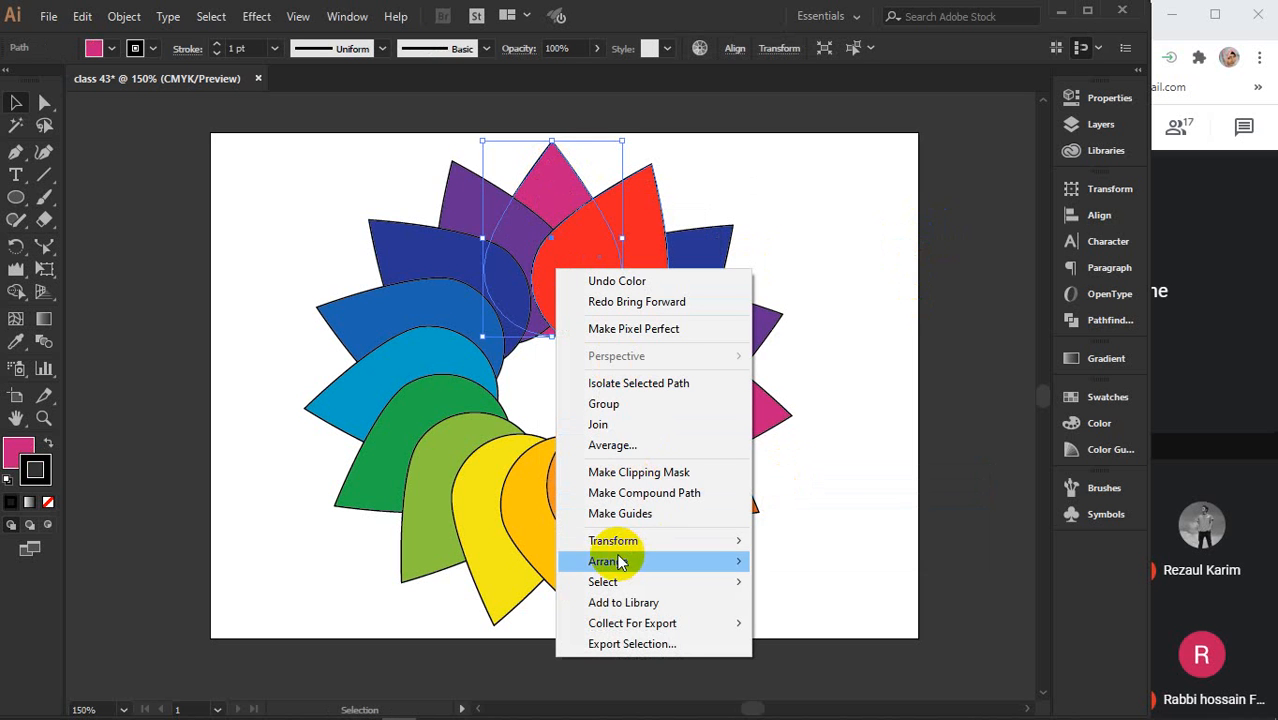
{"action": "mouse_move", "coordinate": [619, 563]}
{"action": "left_click", "coordinate": [767, 556]}
{"action": "left_click", "coordinate": [878, 268]}
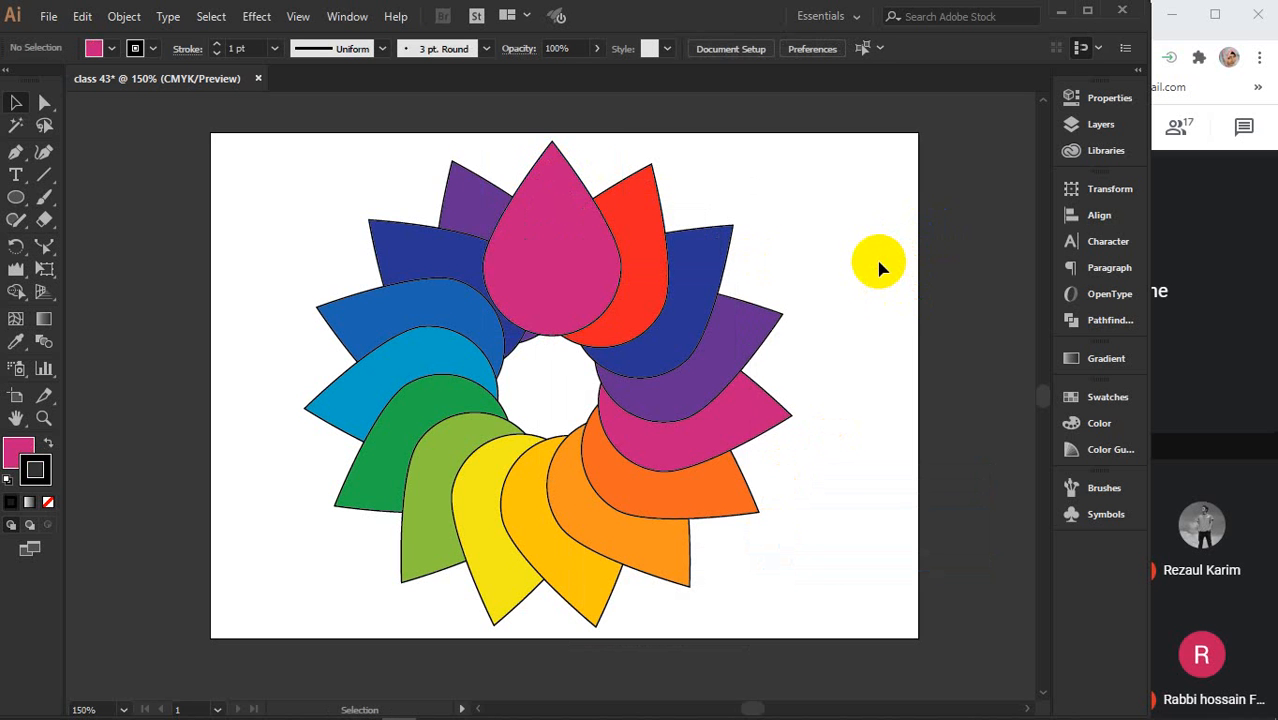
{"action": "key", "text": "ctrl+z"}
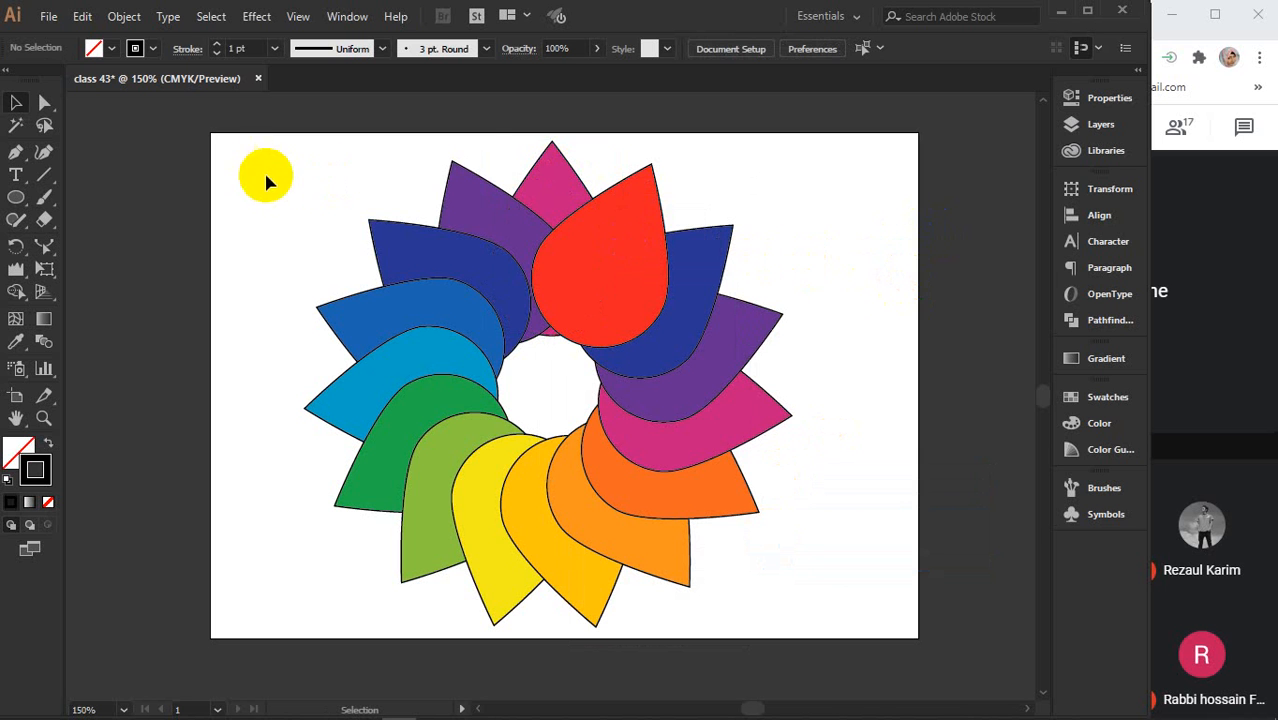
Examine the Pathfinder Divide option with the upper purple, magenta and red petals selected, and clear the selection.
{"action": "left_click_drag", "start_coordinate": [410, 145], "coordinate": [660, 198]}
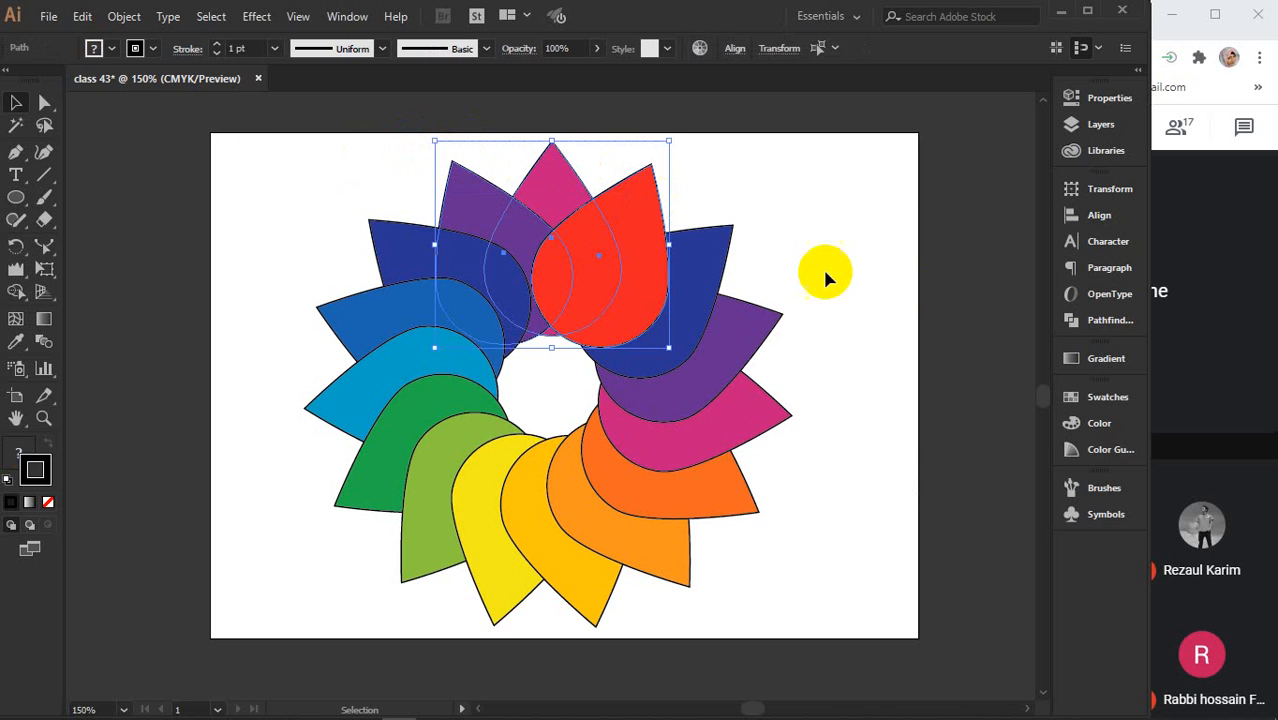
{"action": "left_click", "coordinate": [1108, 322]}
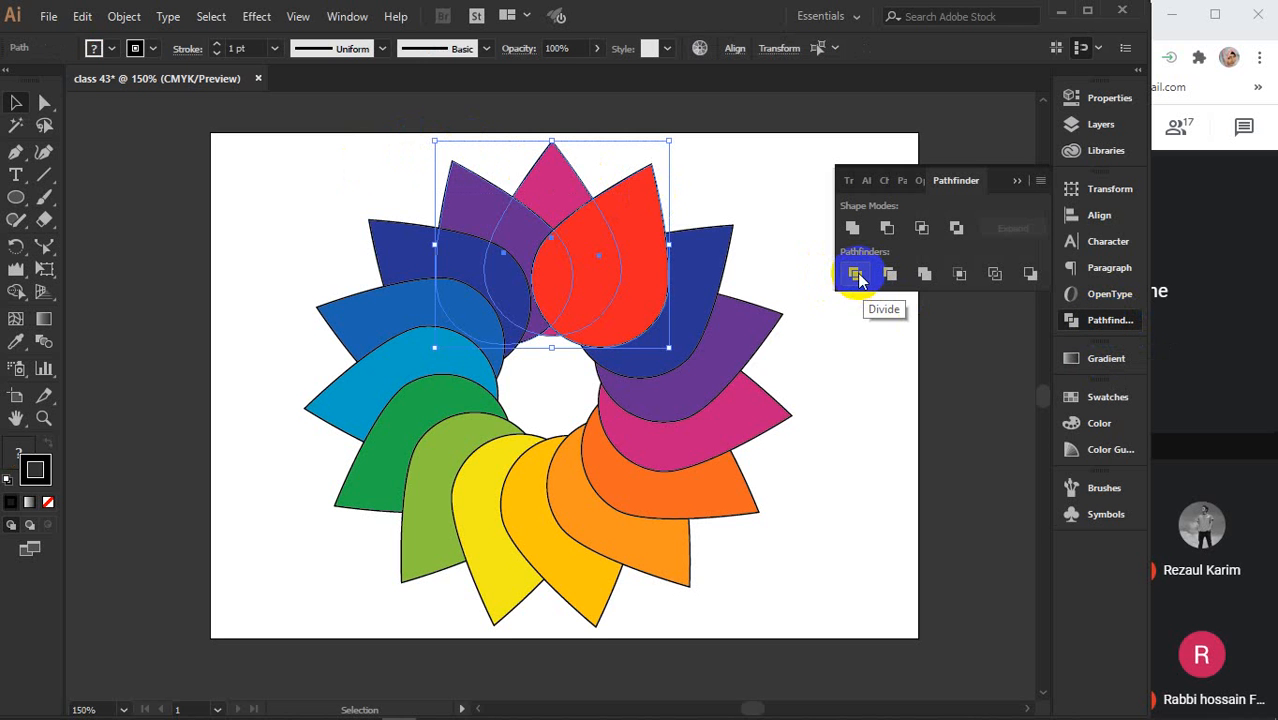
{"action": "left_click", "coordinate": [856, 274]}
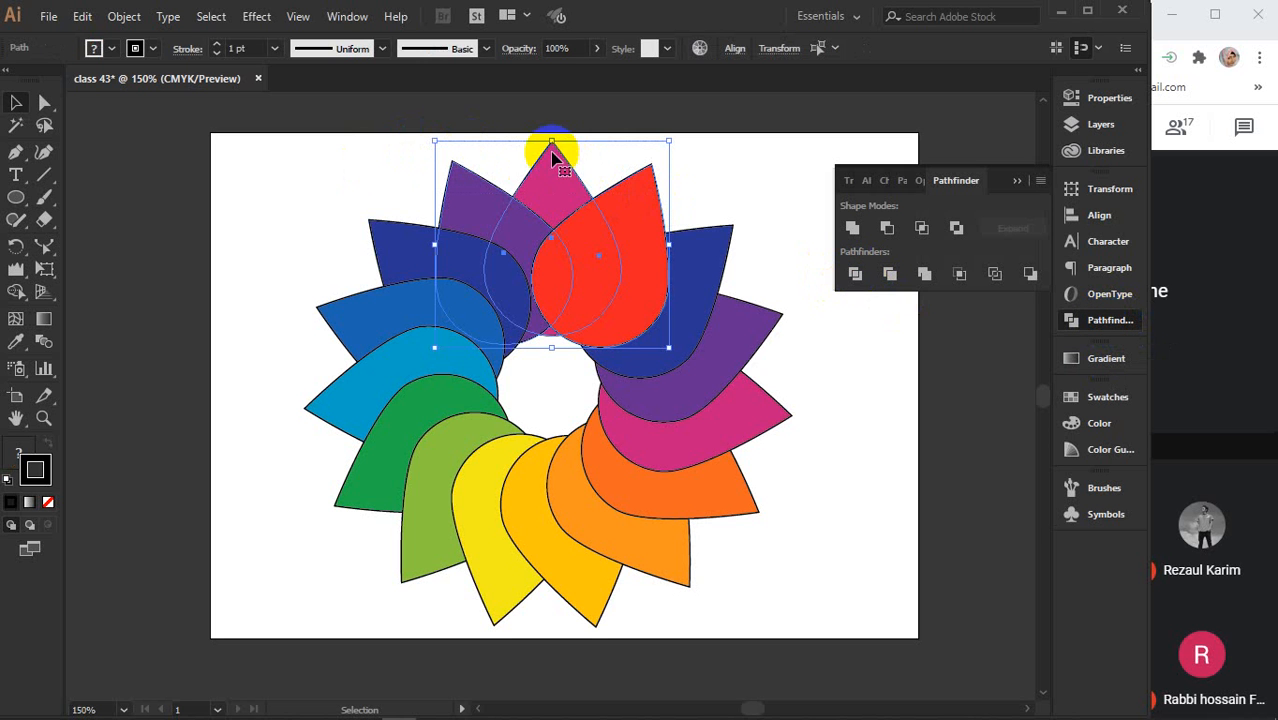
{"action": "left_click", "coordinate": [587, 243]}
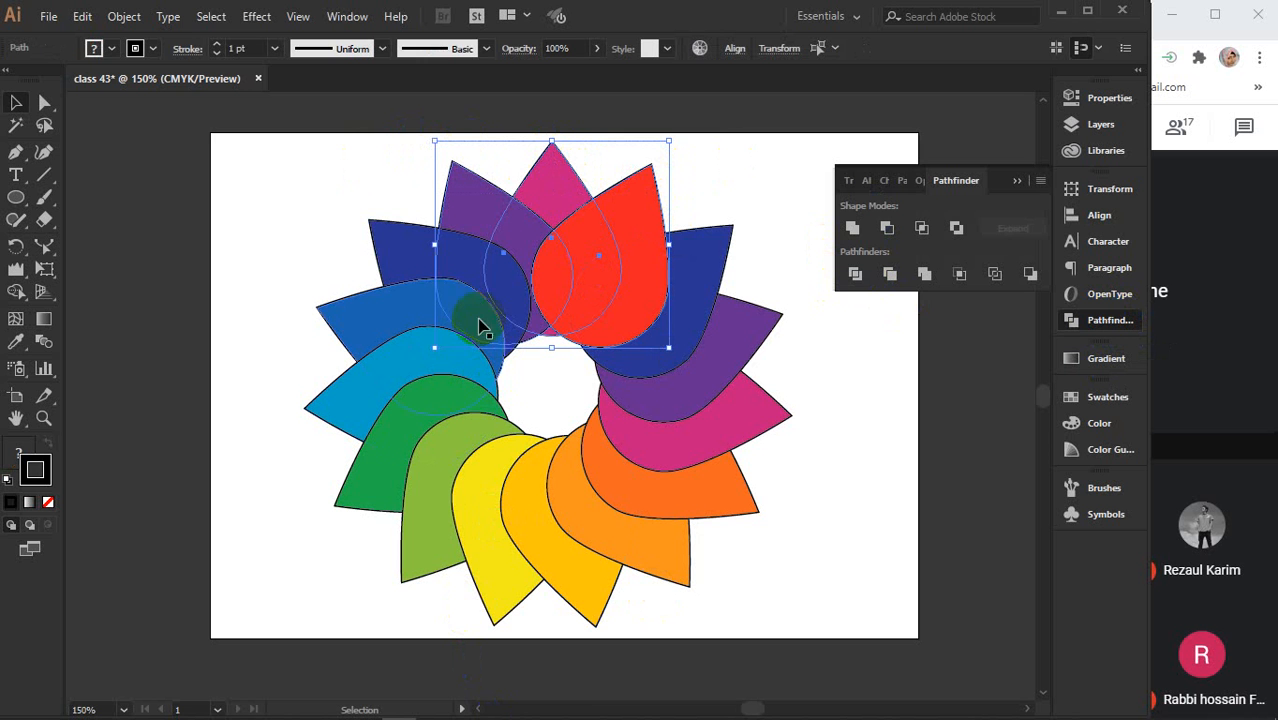
{"action": "left_click_drag", "start_coordinate": [257, 173], "coordinate": [66, 130]}
{"action": "key", "text": "space"}
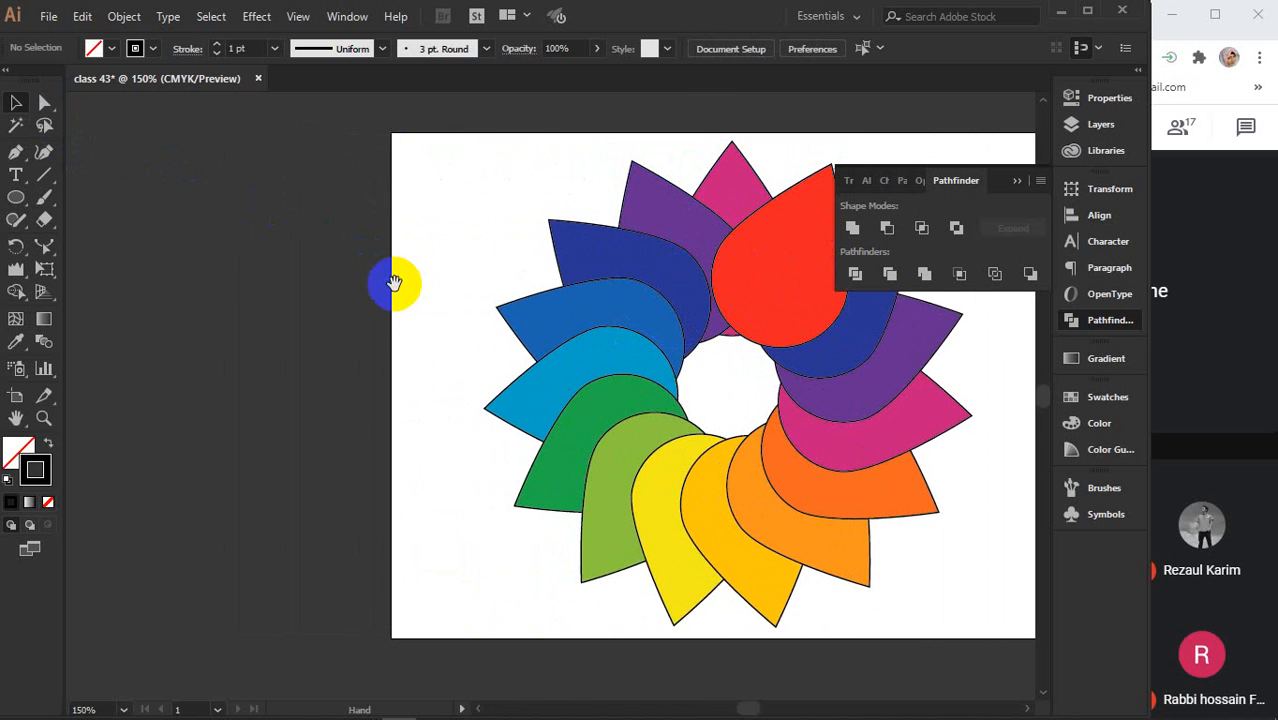
{"action": "left_click_drag", "start_coordinate": [395, 285], "coordinate": [223, 291]}
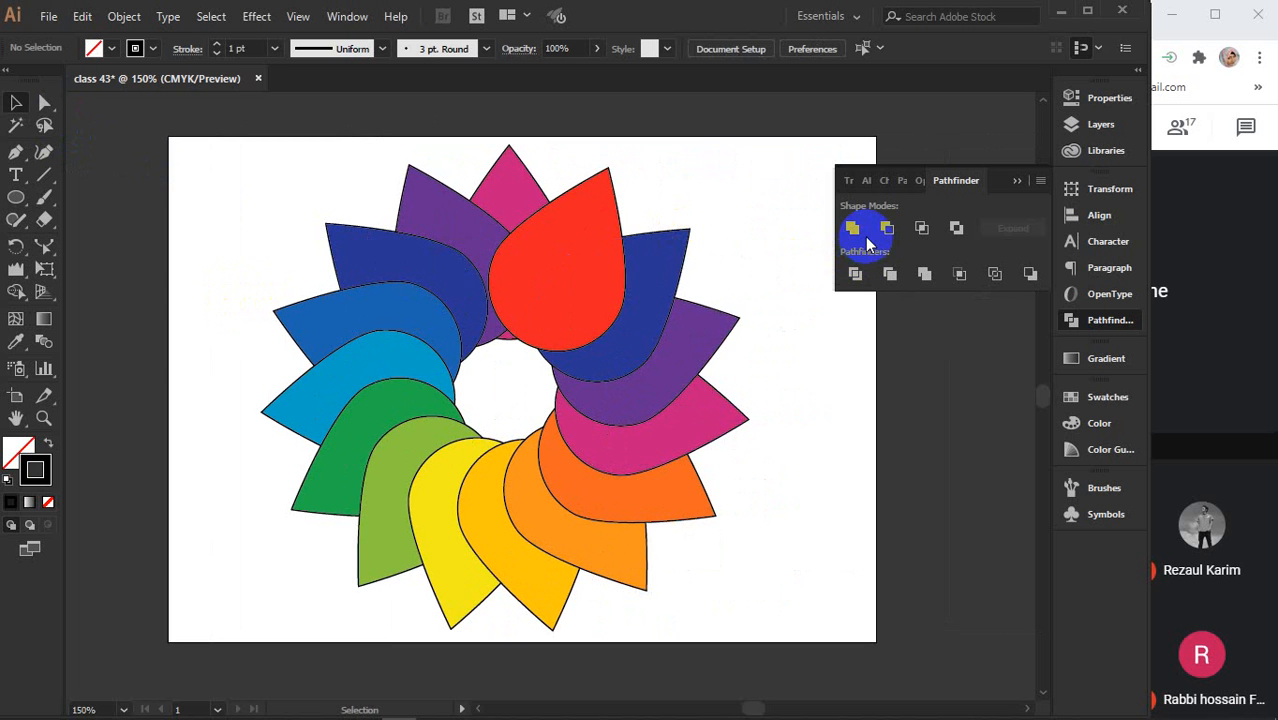
{"action": "left_click", "coordinate": [1017, 181]}
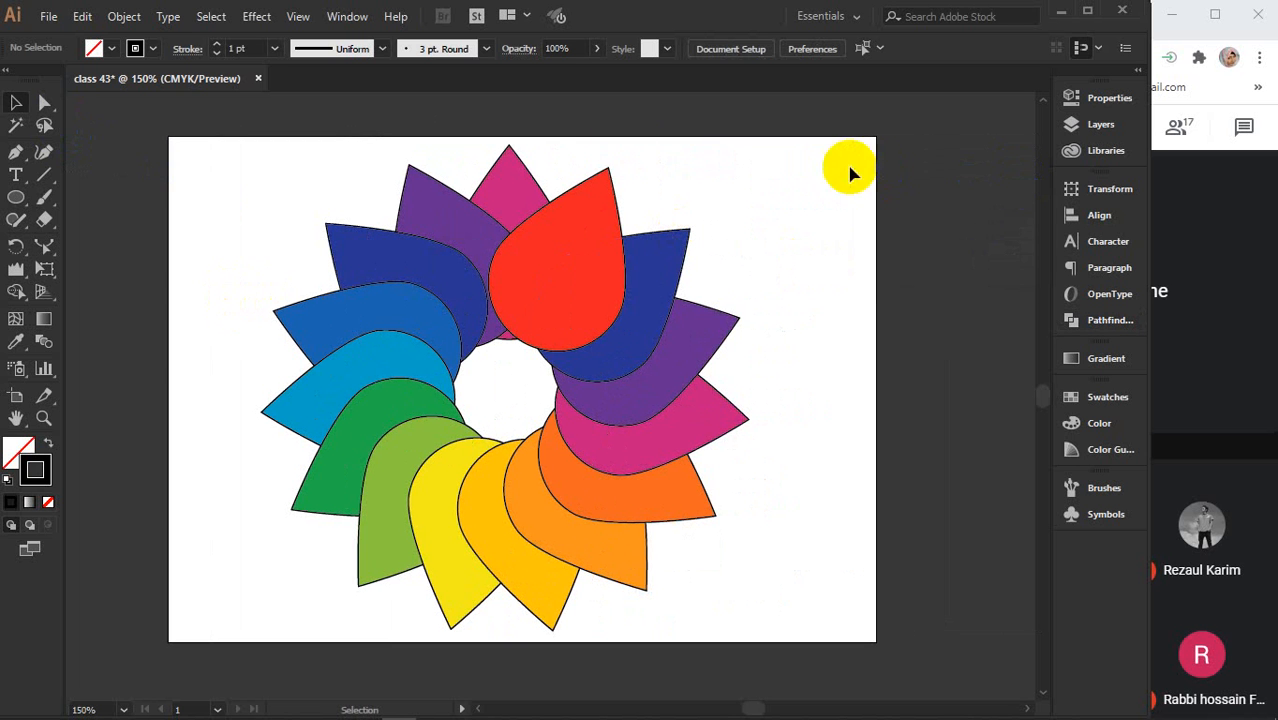
Merge the overlapping regions of the upper purple petal, and of the topmost magenta petal, into whole petals with Shape Builder.
{"action": "left_click_drag", "start_coordinate": [365, 133], "coordinate": [623, 186]}
{"action": "left_click", "coordinate": [14, 291]}
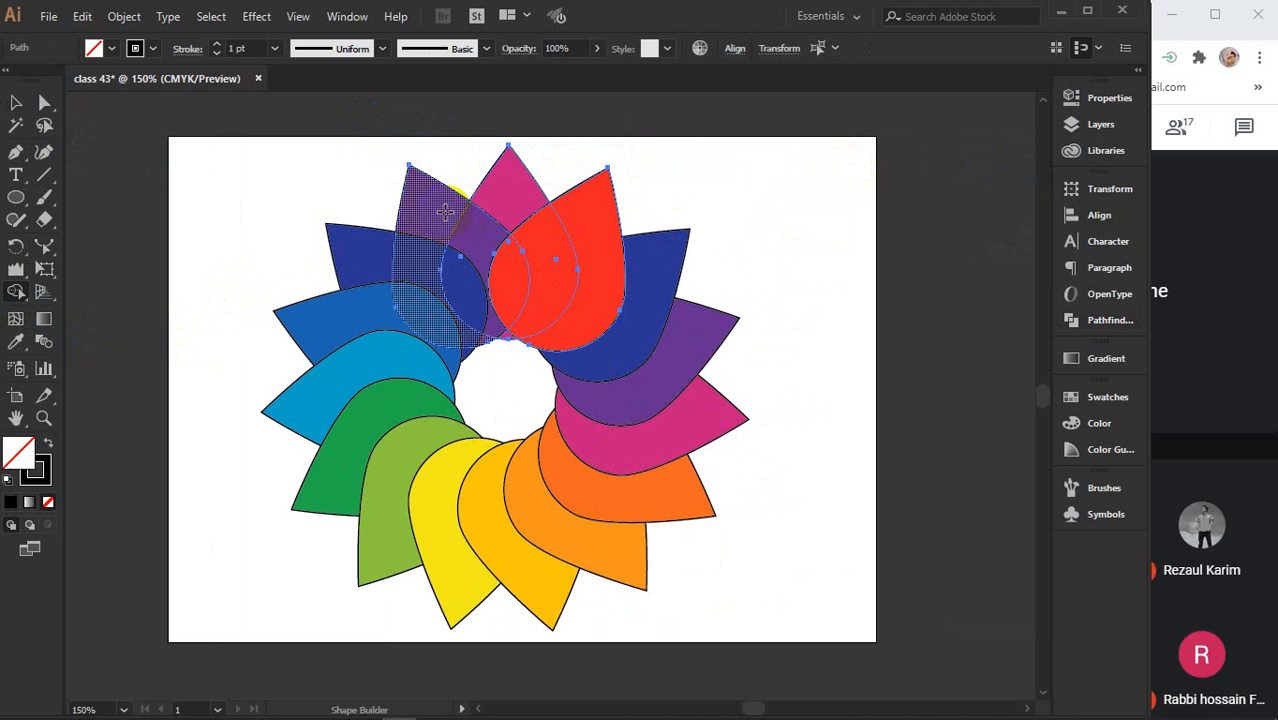
{"action": "left_click_drag", "start_coordinate": [445, 211], "coordinate": [505, 263]}
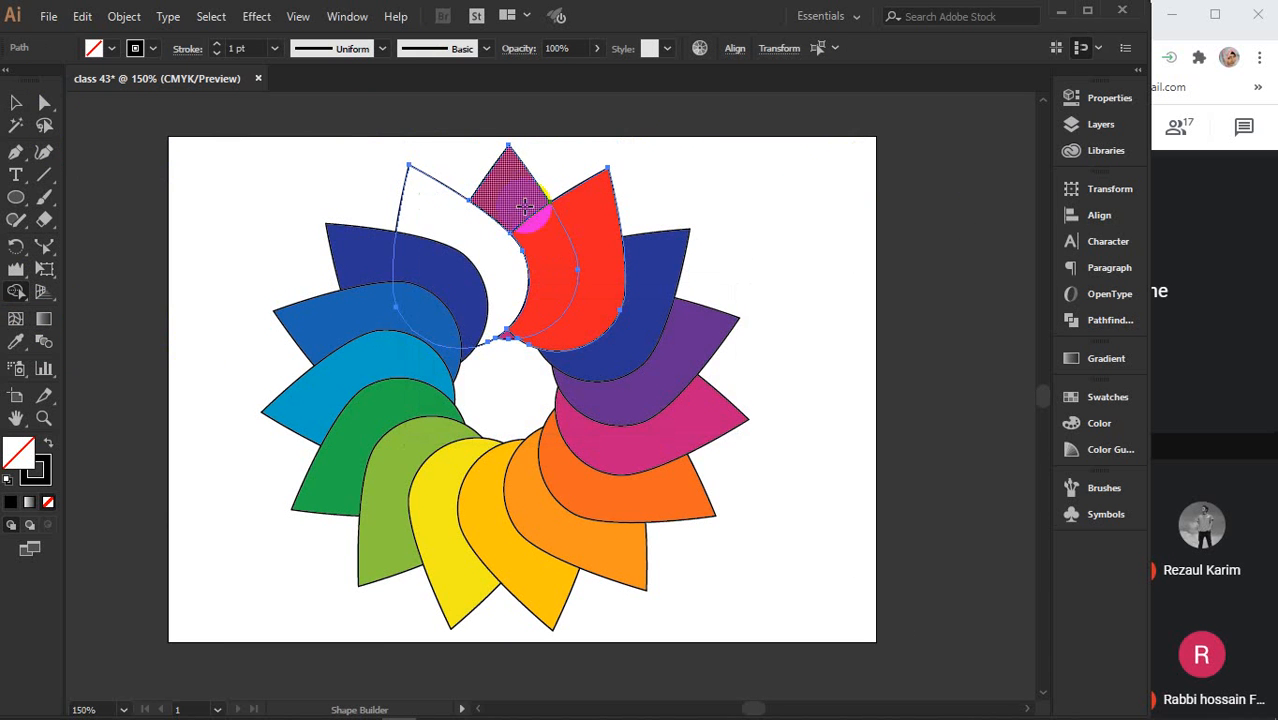
{"action": "mouse_move", "coordinate": [522, 195]}
{"action": "left_mouse_down"}
{"action": "mouse_move", "coordinate": [542, 200]}
{"action": "mouse_move", "coordinate": [542, 242]}
{"action": "left_mouse_up"}
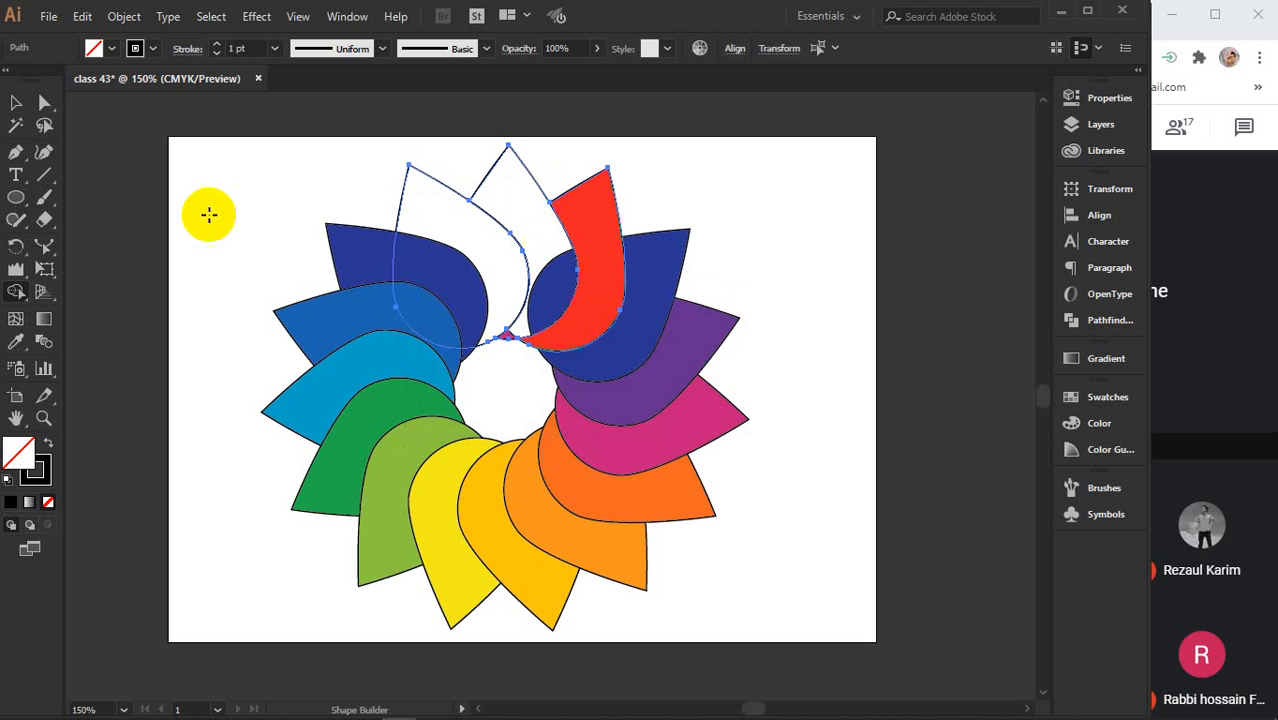
{"action": "left_click", "coordinate": [17, 103]}
{"action": "left_click", "coordinate": [290, 162]}
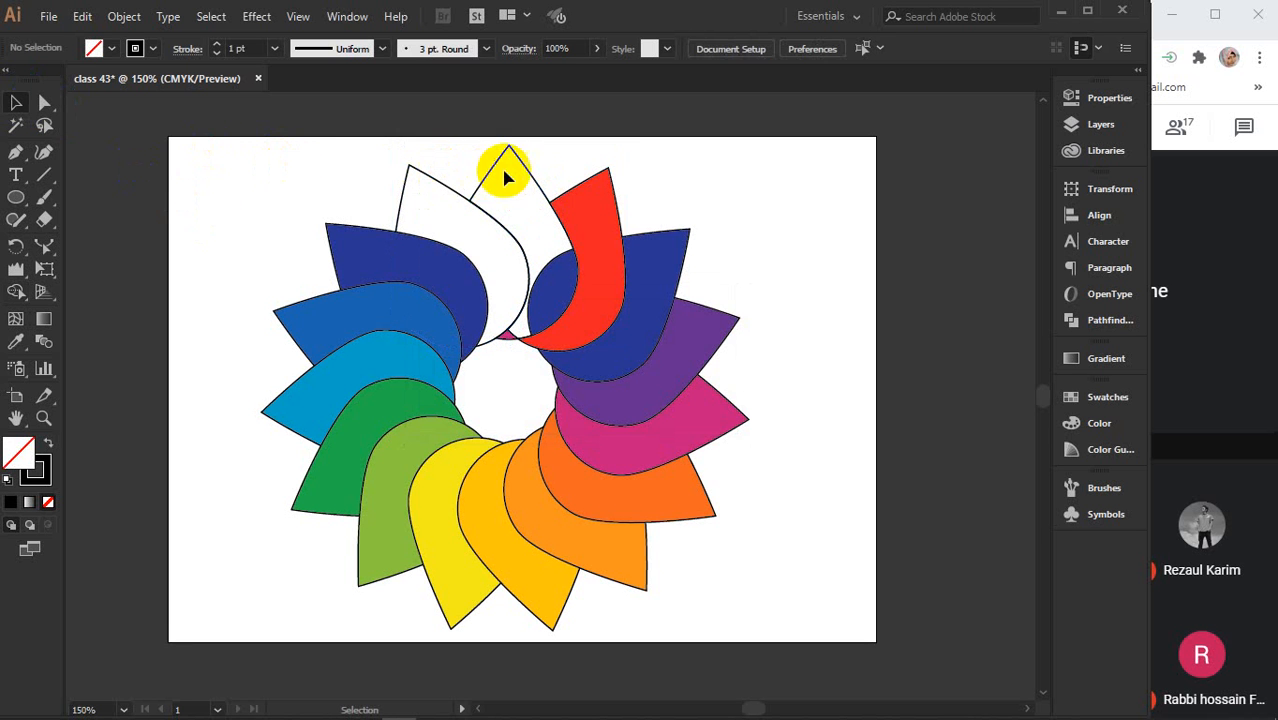
Refill the two empty upper petals with magenta and purple sampled from the matching petals of the flower.
{"action": "left_click", "coordinate": [527, 175]}
{"action": "key", "text": "i"}
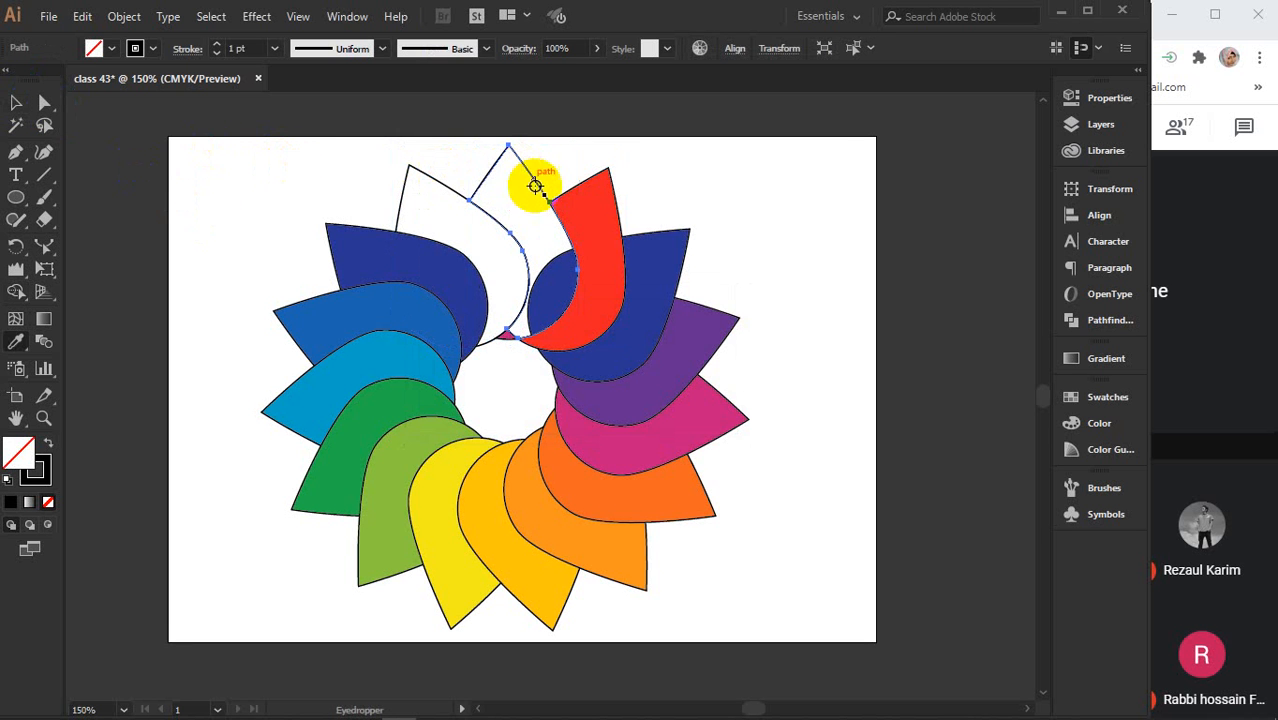
{"action": "left_click", "coordinate": [692, 437]}
{"action": "key", "text": "v"}
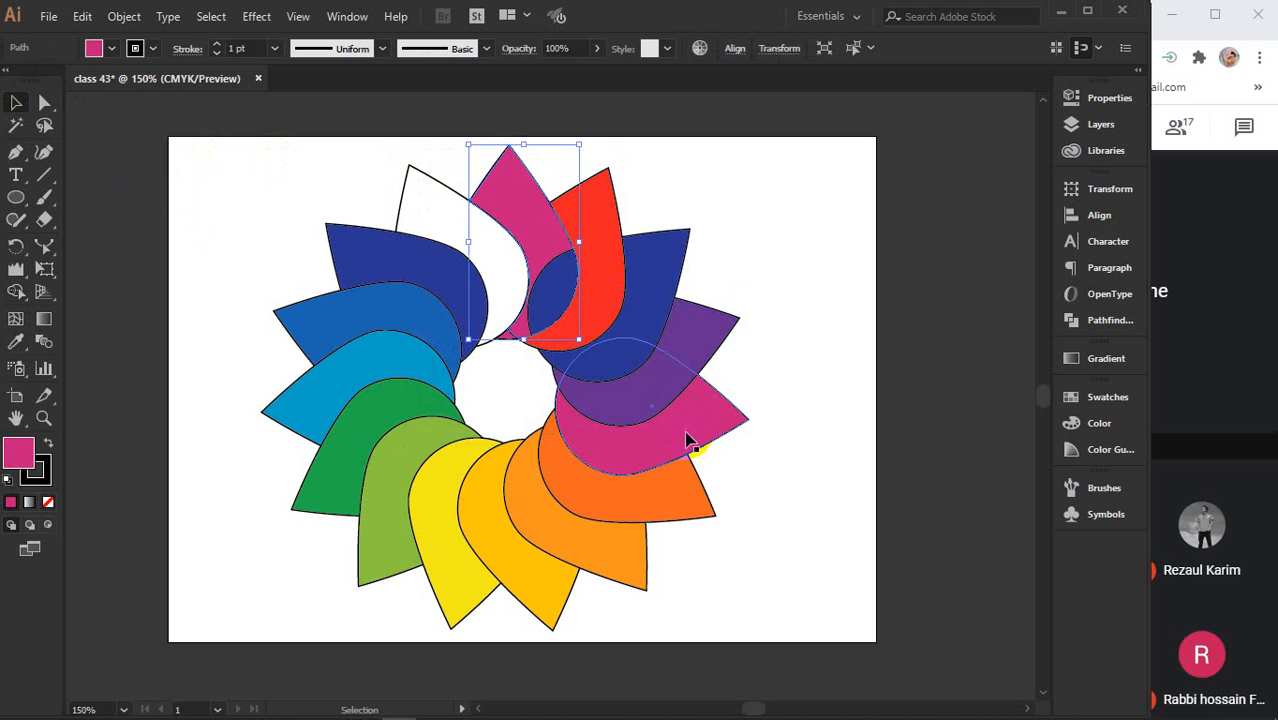
{"action": "left_click", "coordinate": [442, 185]}
{"action": "key", "text": "i"}
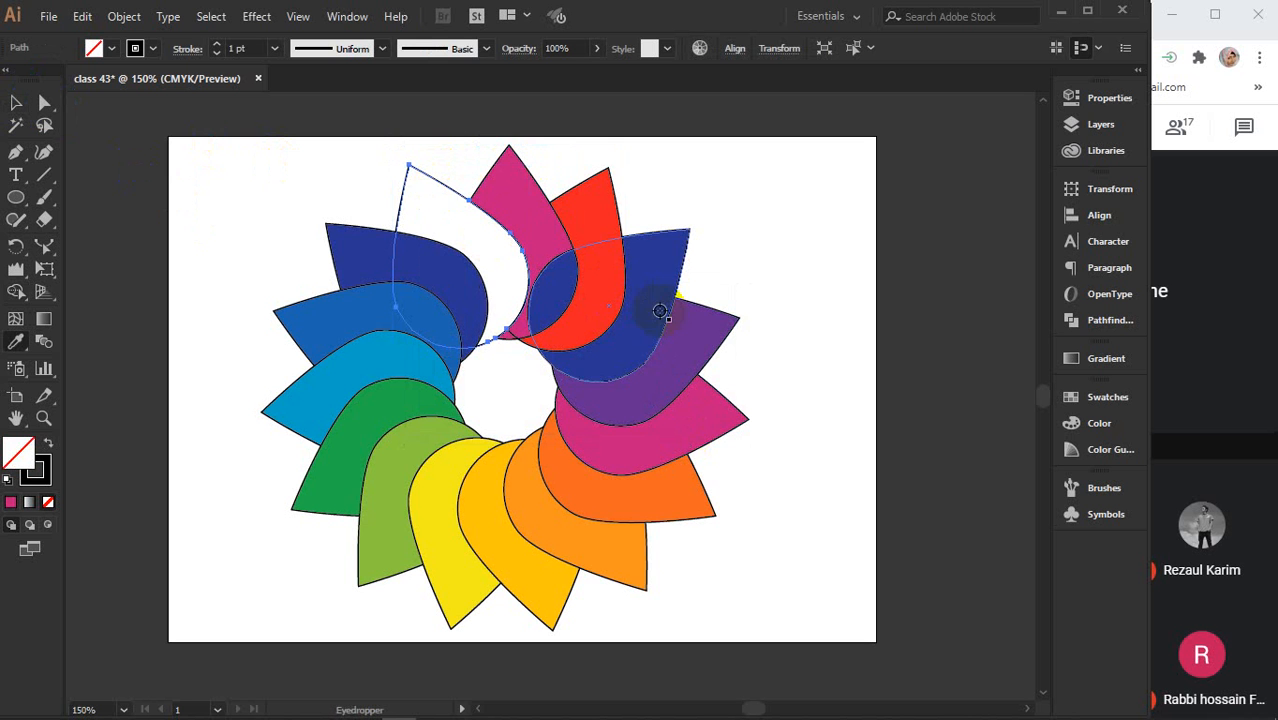
{"action": "left_click", "coordinate": [695, 340]}
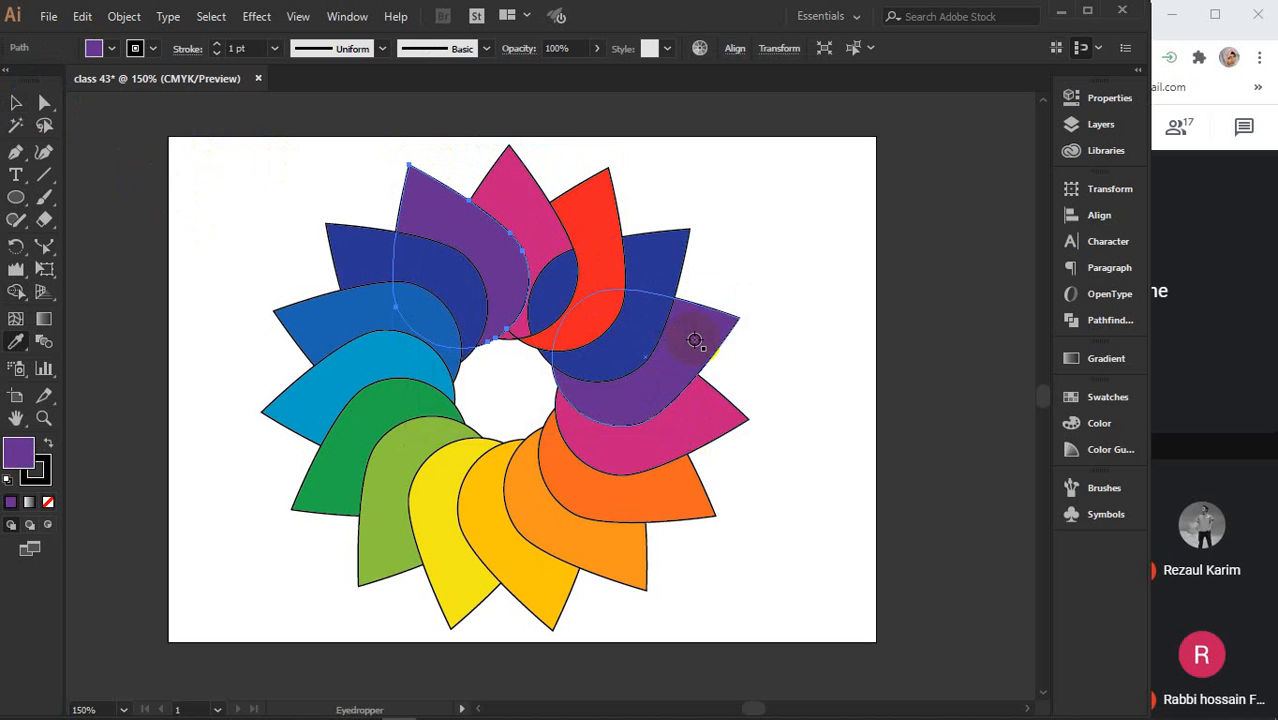
{"action": "key", "text": "v"}
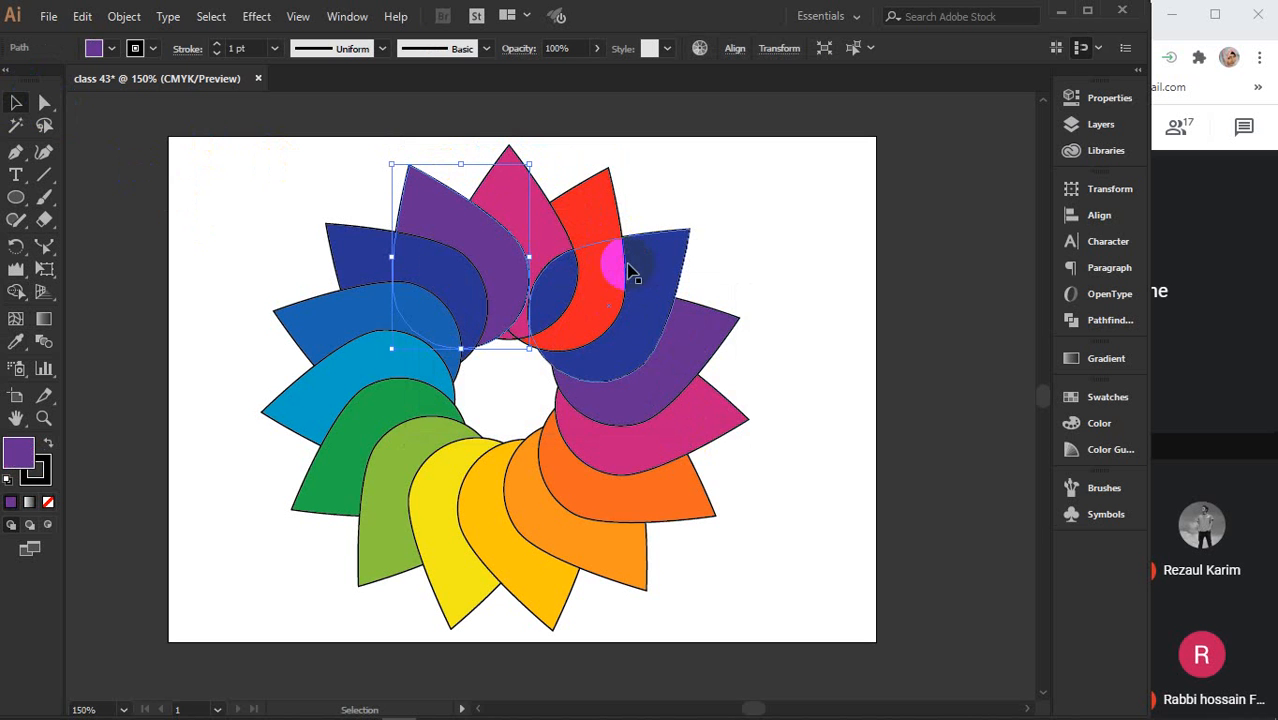
Merge the dark blue overlap region into the topmost magenta petal with Shape Builder, and clear the selection.
{"action": "left_click", "coordinate": [537, 229]}
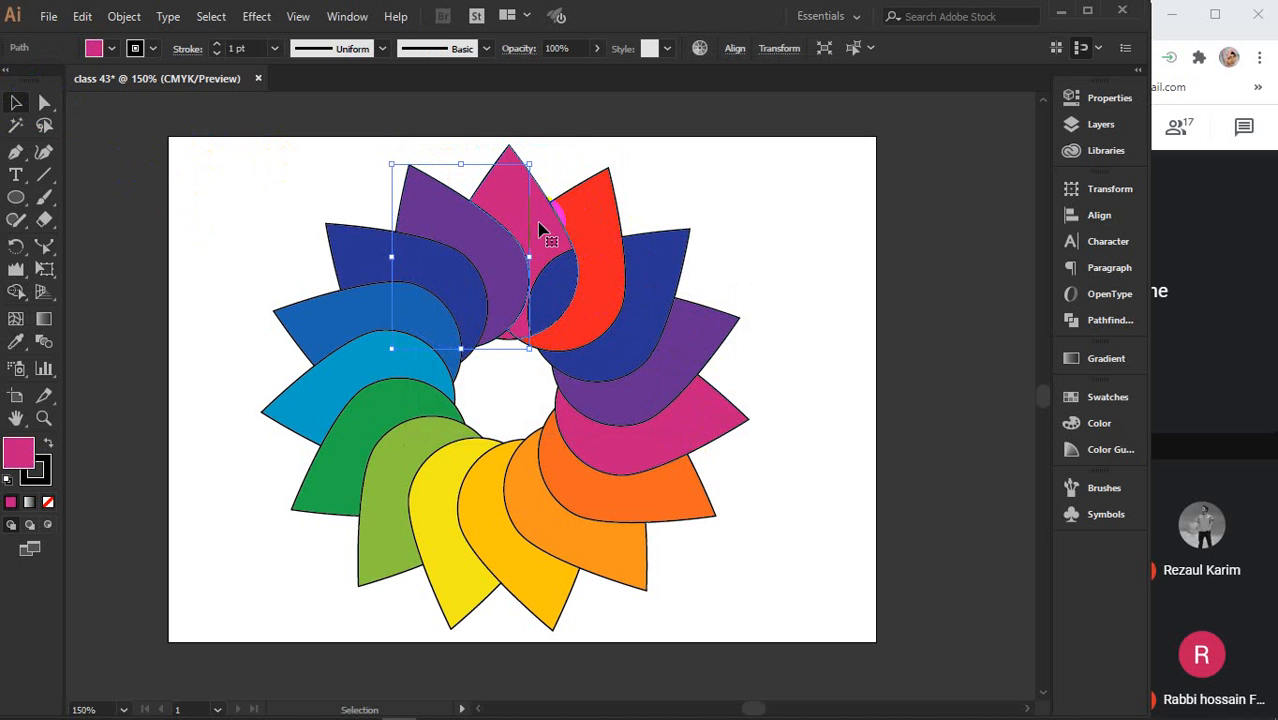
{"action": "left_click", "coordinate": [648, 290], "text": "shift"}
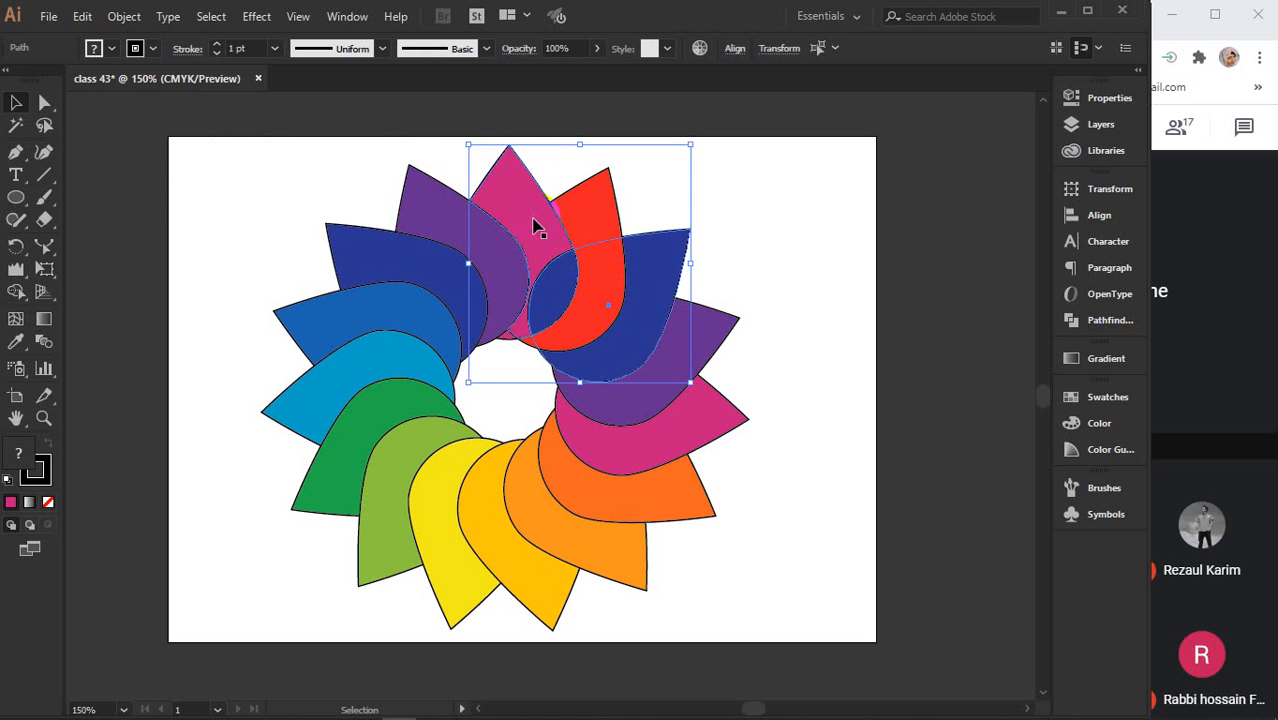
{"action": "left_click", "coordinate": [16, 341]}
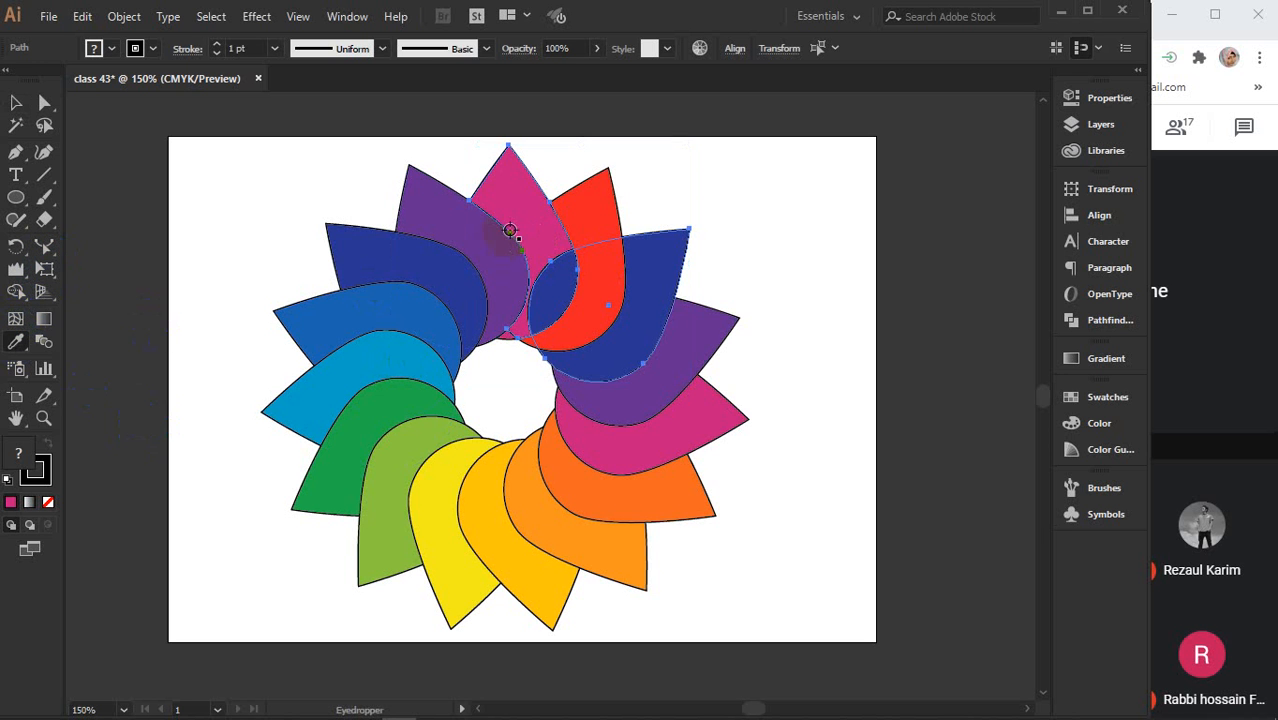
{"action": "left_click", "coordinate": [16, 102]}
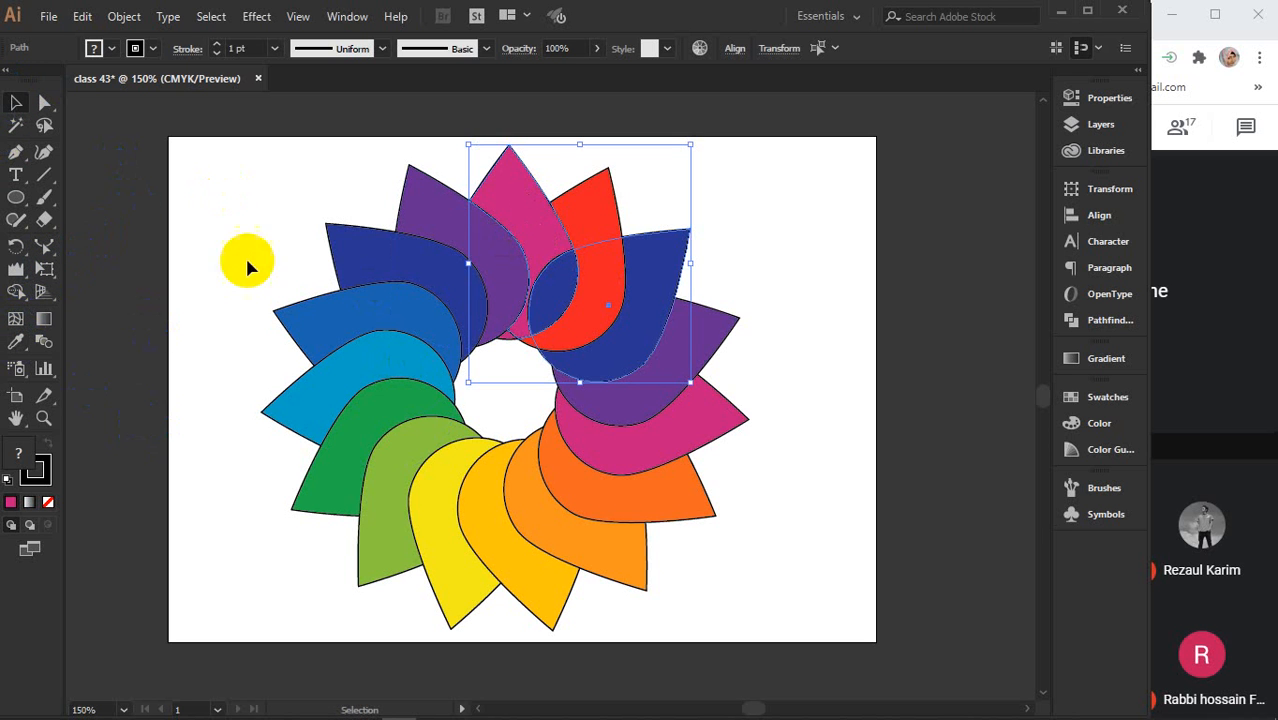
{"action": "left_click", "coordinate": [16, 291]}
{"action": "left_click", "coordinate": [554, 283]}
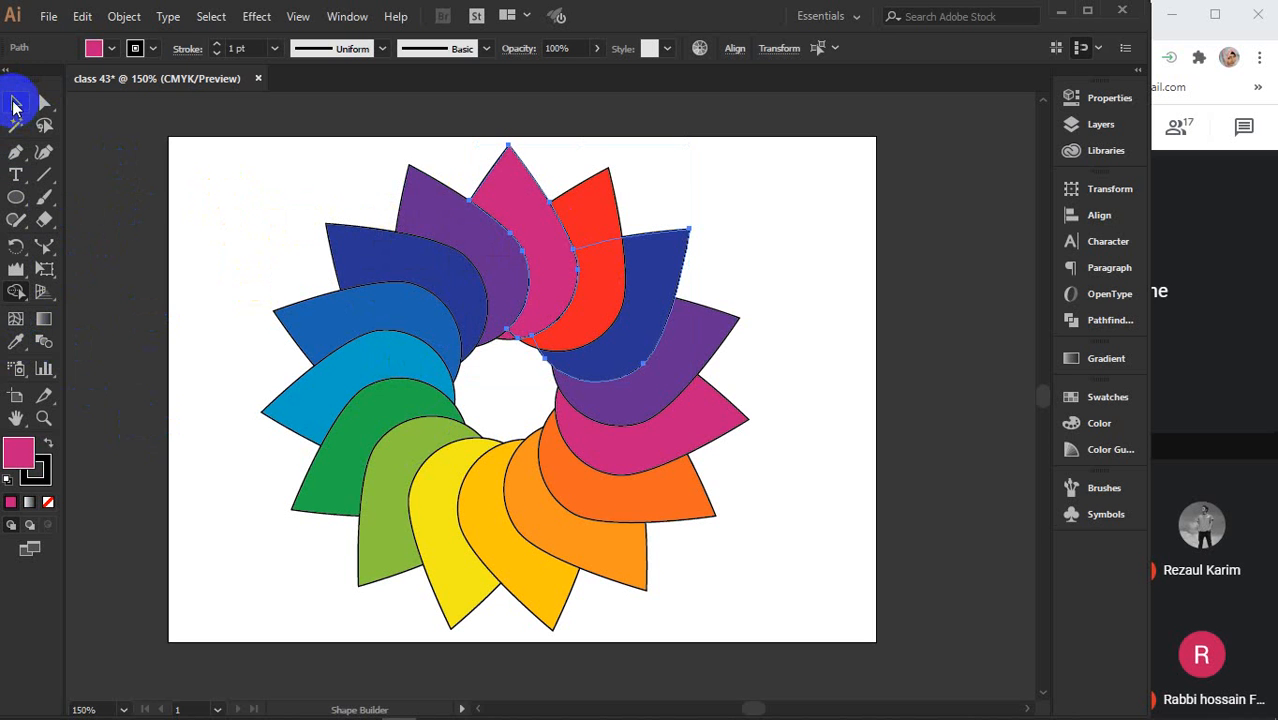
{"action": "left_click", "coordinate": [15, 104]}
{"action": "left_click", "coordinate": [156, 188]}
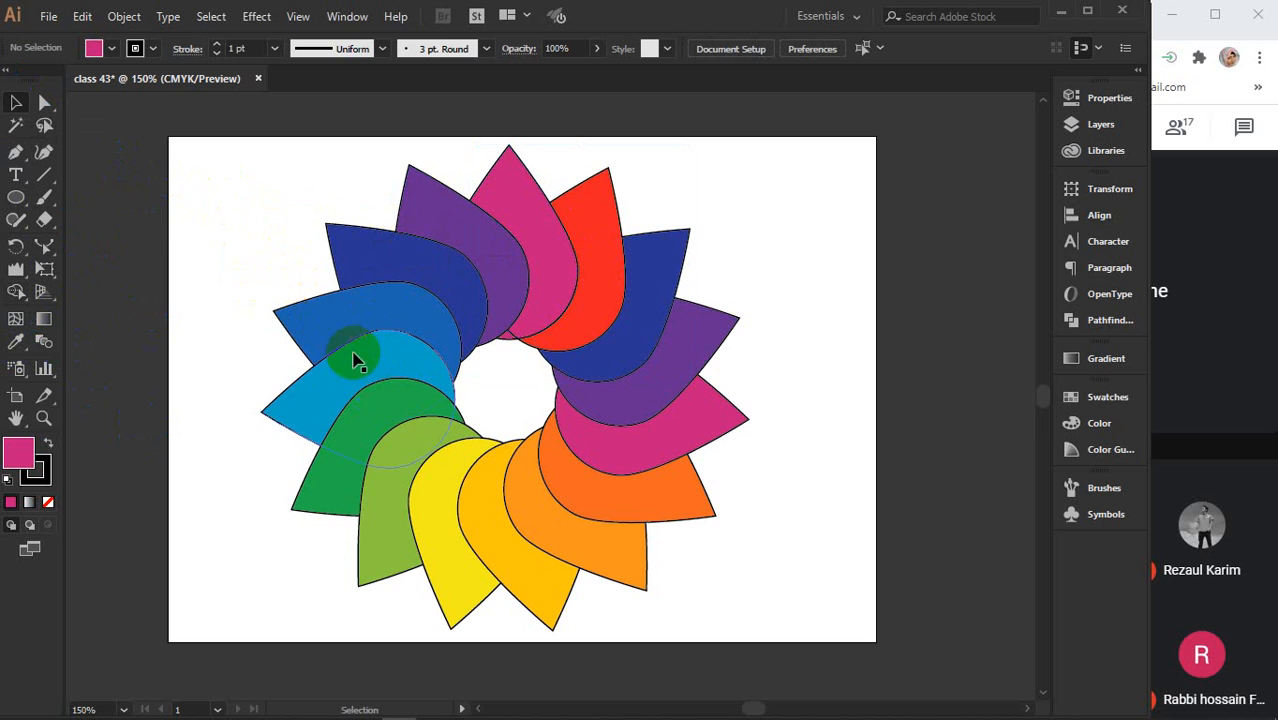
Merge the small magenta sliver at the flower's centre into the topmost magenta petal with Shape Builder, and deselect it.
{"action": "scroll", "coordinate": [494, 349], "scroll_direction": "up", "scroll_amount": 3}
{"action": "scroll", "coordinate": [494, 349], "scroll_direction": "up", "scroll_amount": 1}
{"action": "left_click", "coordinate": [630, 288]}
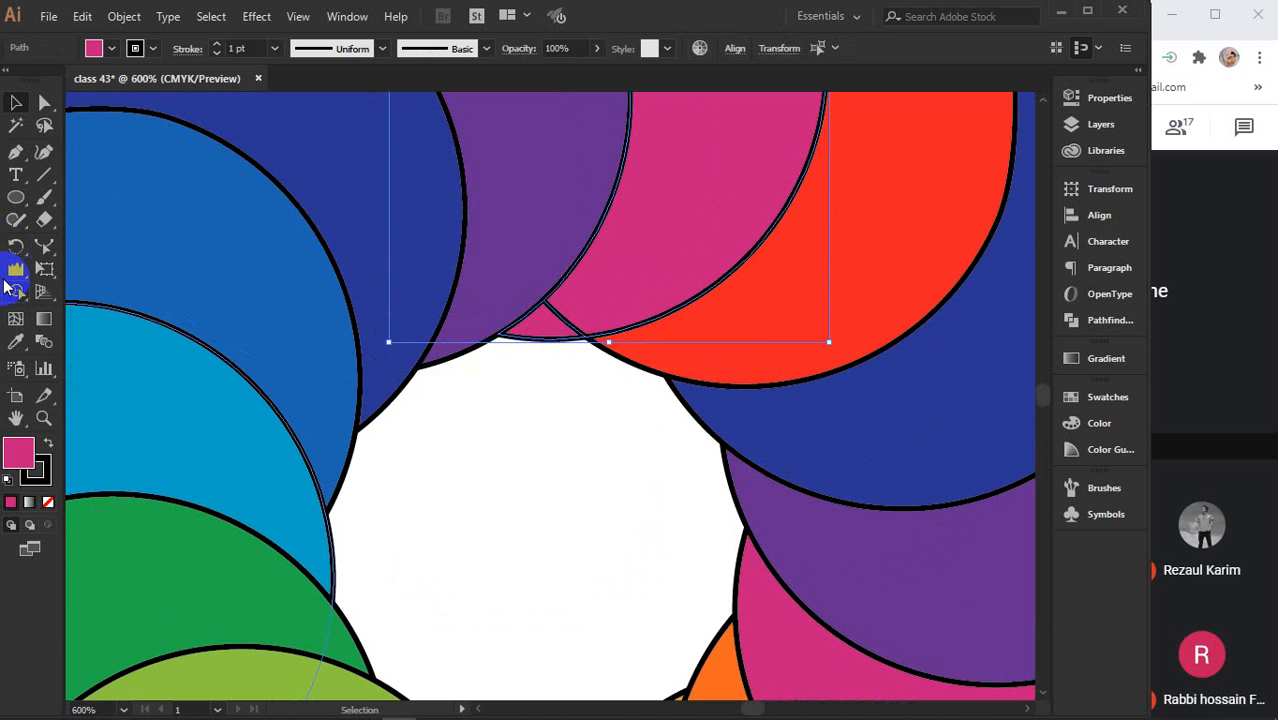
{"action": "left_click", "coordinate": [15, 292]}
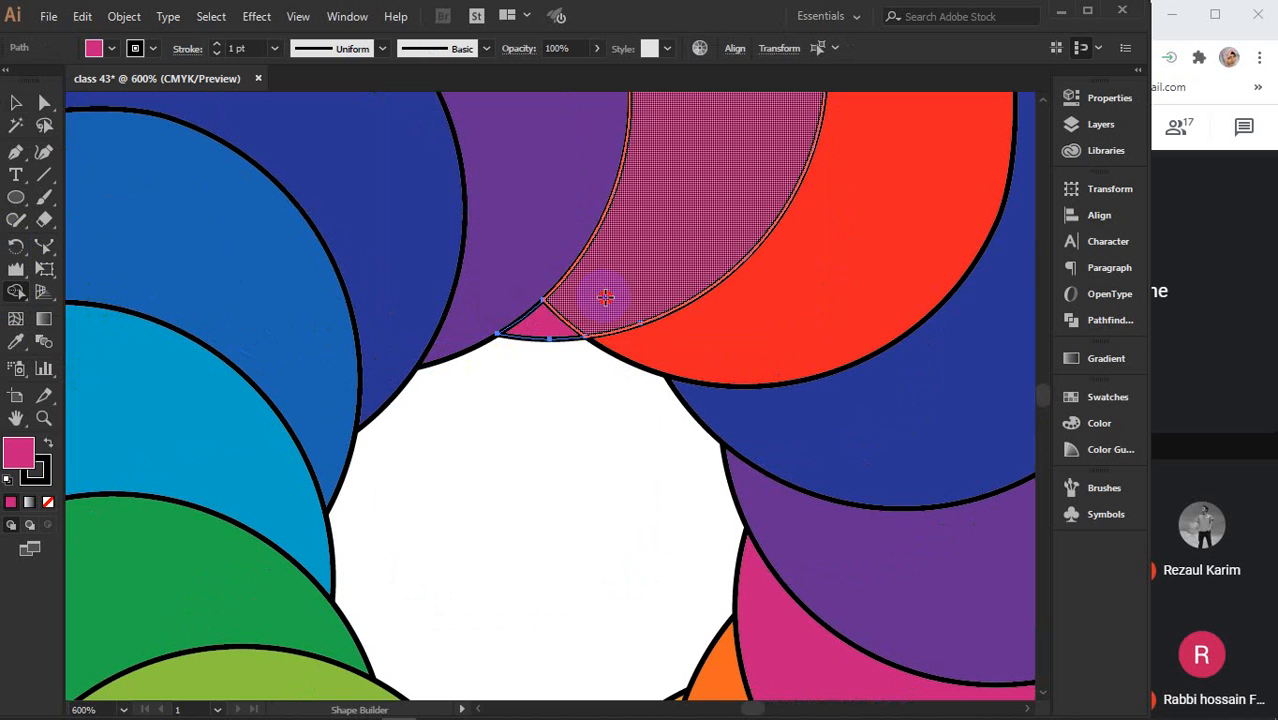
{"action": "left_click_drag", "start_coordinate": [543, 332], "coordinate": [508, 340]}
{"action": "key", "text": "v"}
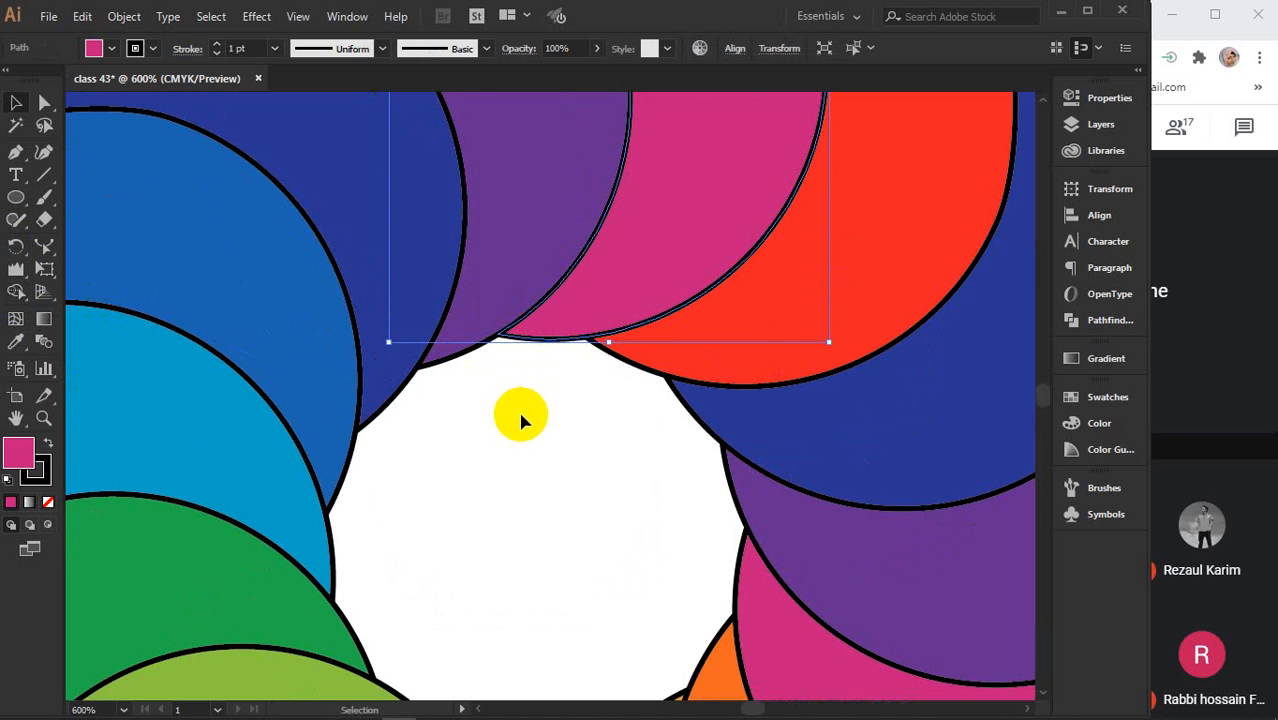
{"action": "scroll", "coordinate": [522, 420], "scroll_direction": "down", "scroll_amount": 4}
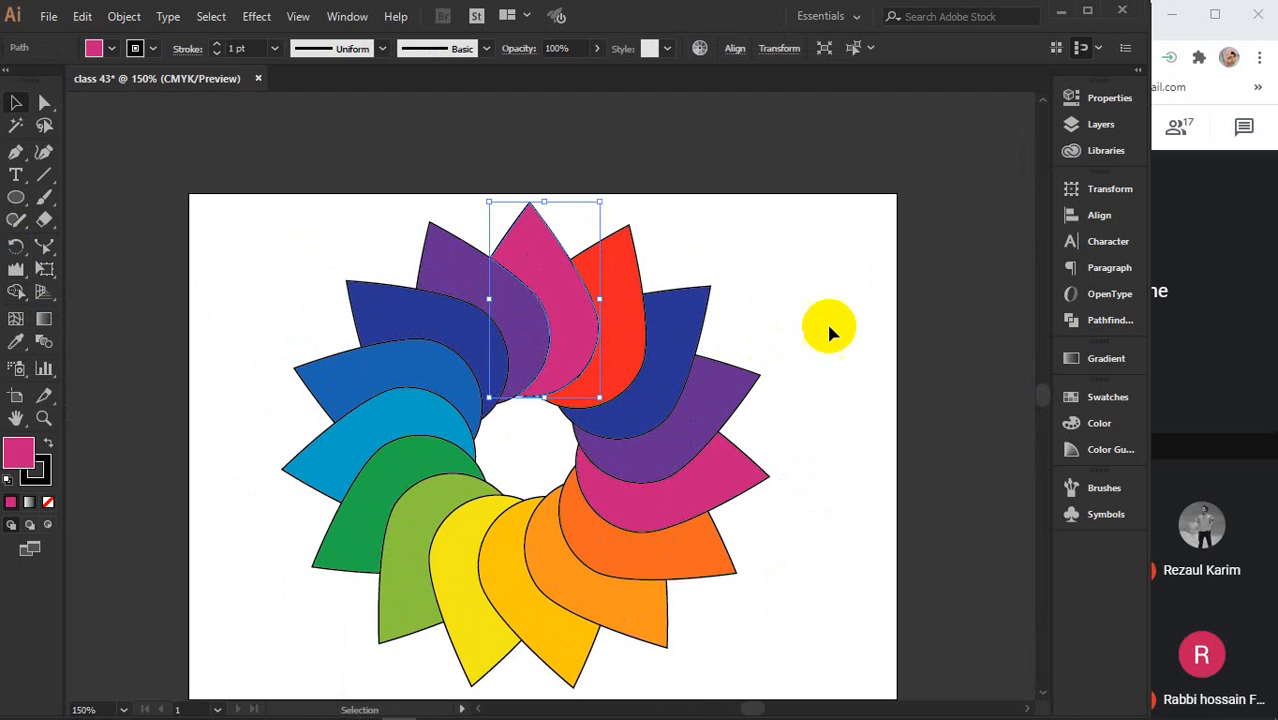
{"action": "left_click", "coordinate": [855, 430]}
{"action": "scroll", "coordinate": [855, 430], "scroll_direction": "down", "scroll_amount": 3}
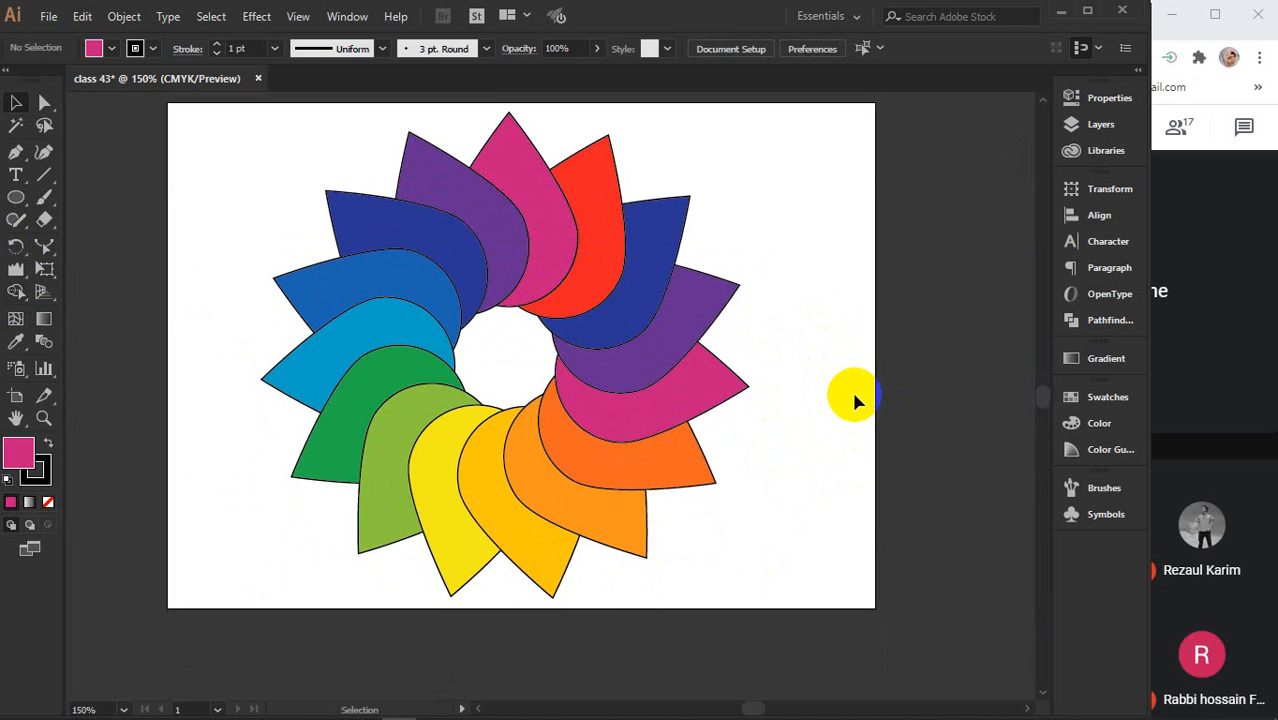
Draw a circle about 1.1 in wide over the flower's central gap and move it beside the artboard's right edge.
{"action": "left_click", "coordinate": [16, 197]}
{"action": "left_click_drag", "start_coordinate": [442, 295], "coordinate": [545, 409]}
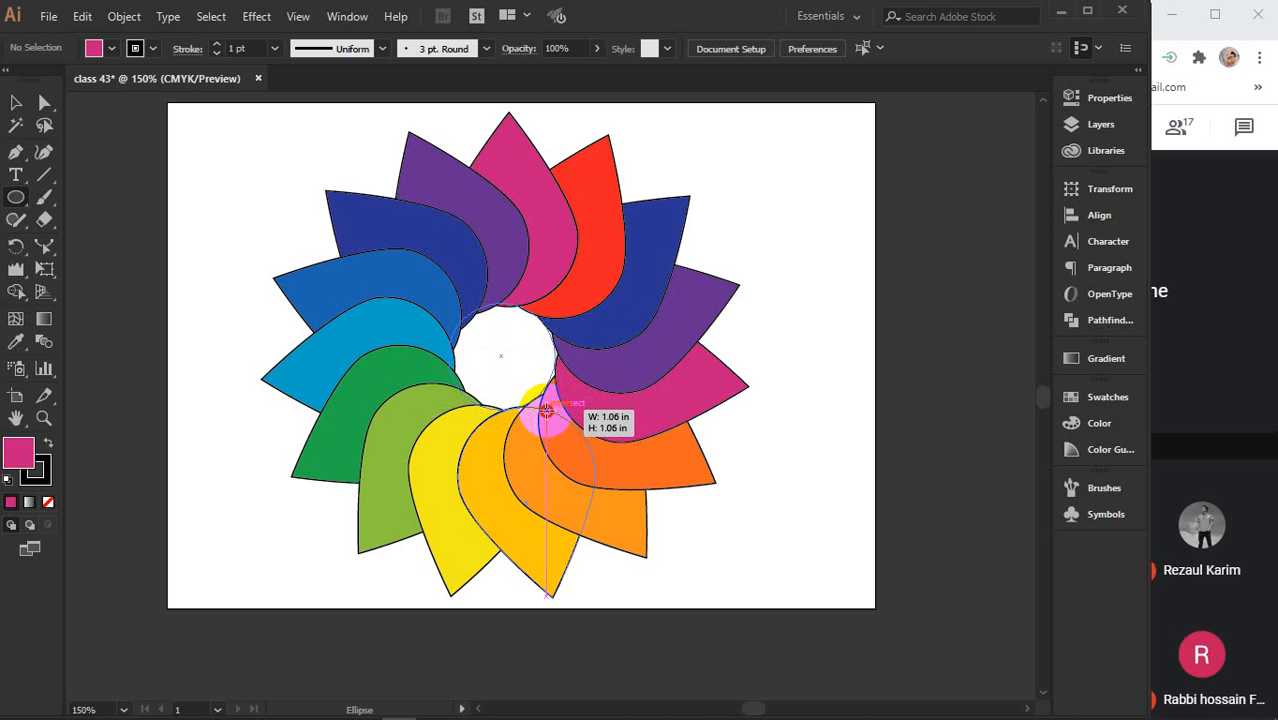
{"action": "left_click_drag", "start_coordinate": [546, 409], "coordinate": [933, 261]}
{"action": "key", "text": "v"}
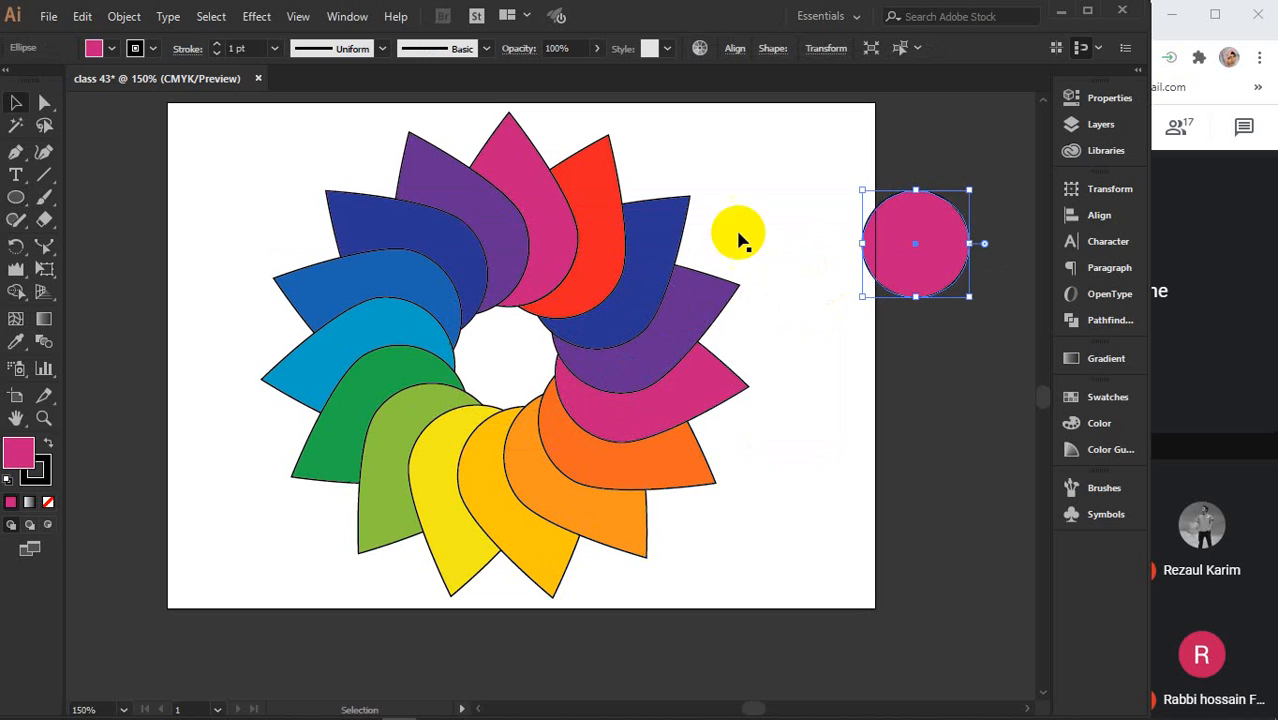
Group all the petals and align the circle with the group on both horizontal and vertical centres.
{"action": "left_click_drag", "start_coordinate": [255, 158], "coordinate": [736, 550]}
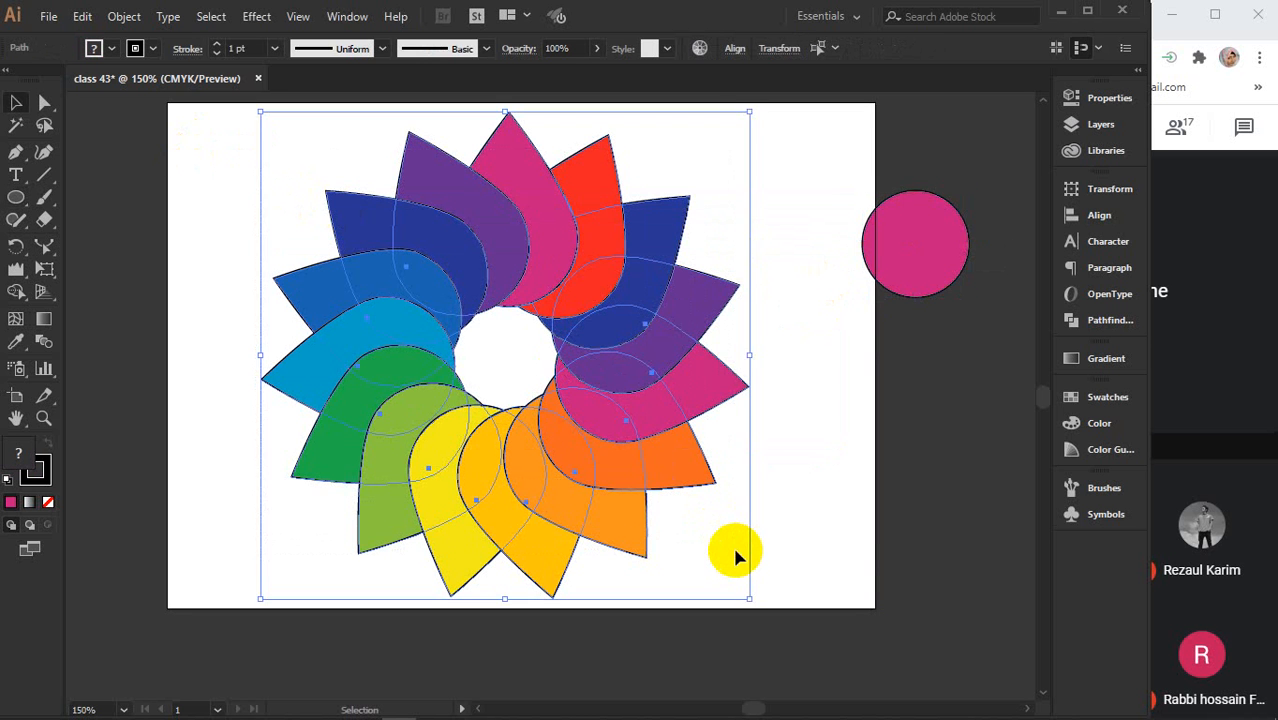
{"action": "key", "text": "a"}
{"action": "key", "text": "v"}
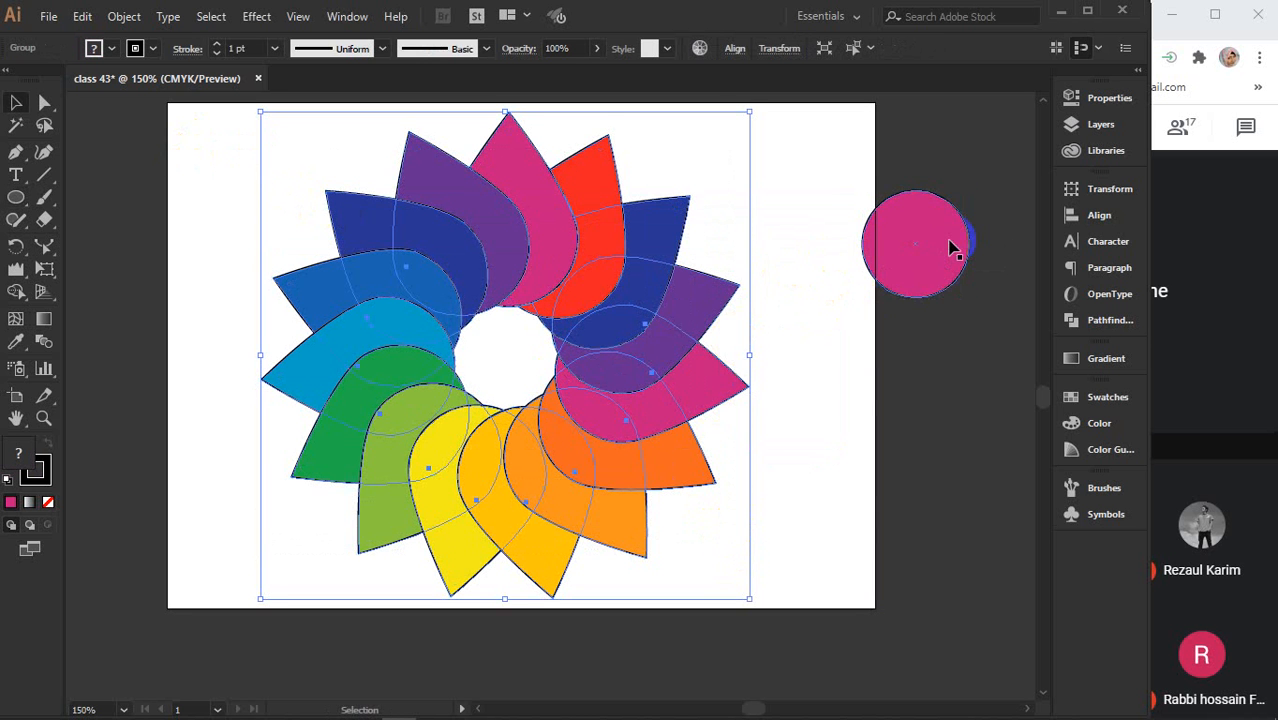
{"action": "left_click", "coordinate": [915, 243], "text": "shift"}
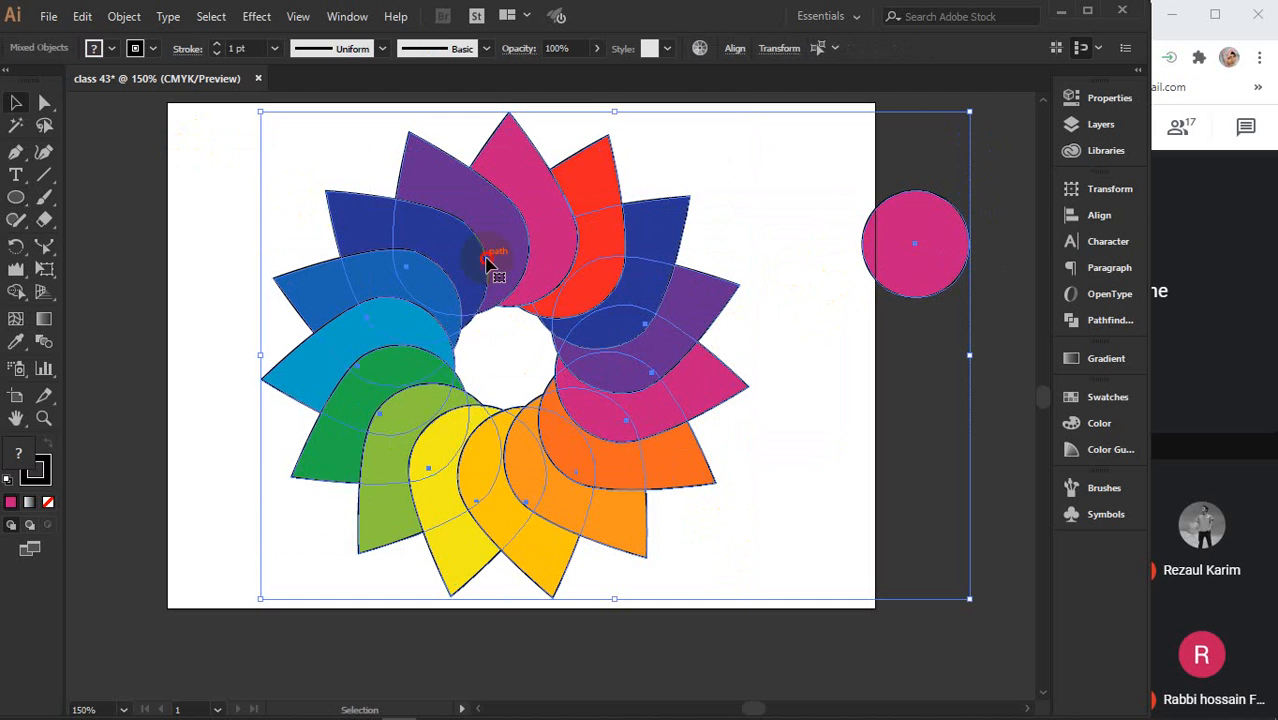
{"action": "left_click", "coordinate": [1099, 215]}
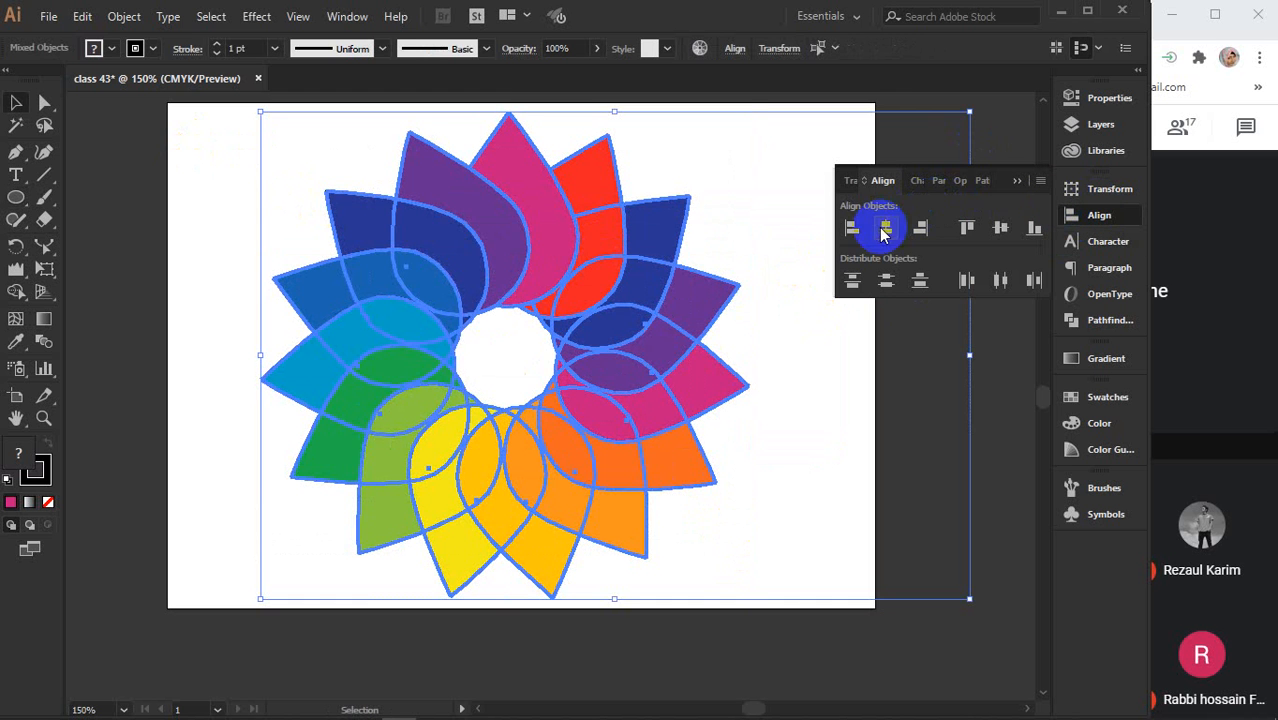
{"action": "left_click", "coordinate": [885, 229]}
{"action": "left_click", "coordinate": [1001, 228]}
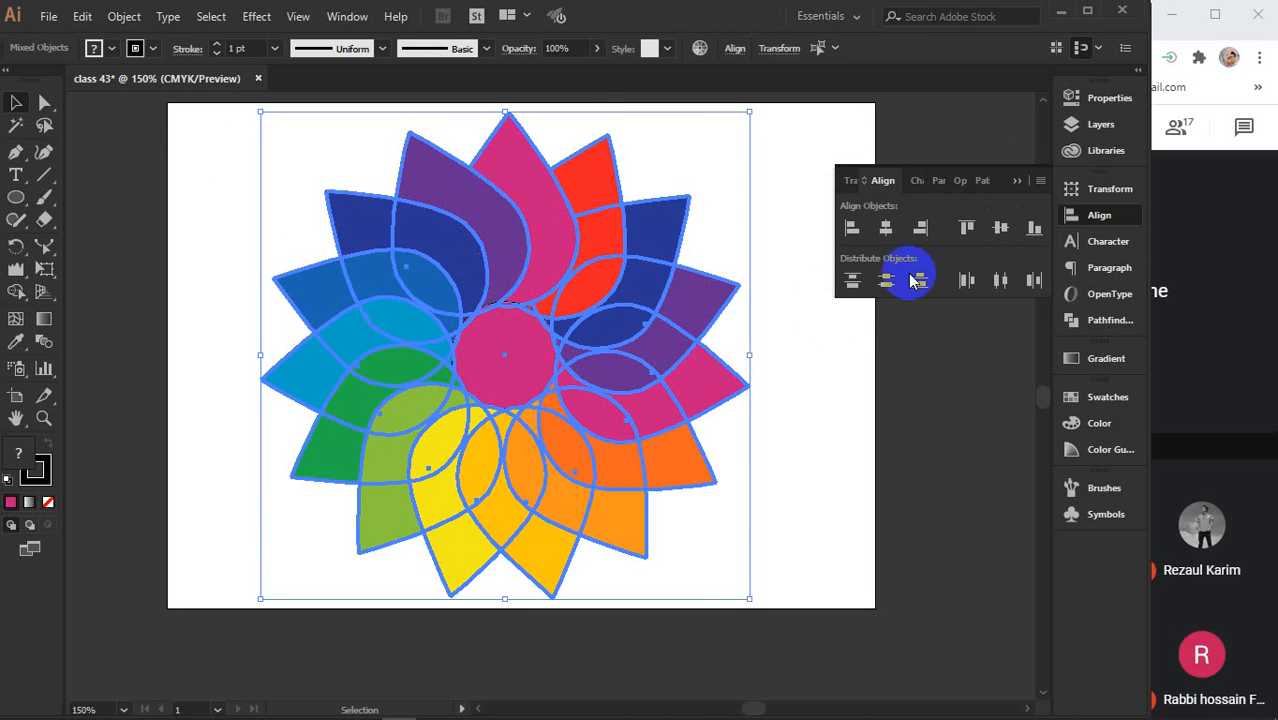
{"action": "left_click", "coordinate": [833, 371]}
{"action": "left_click", "coordinate": [1016, 183]}
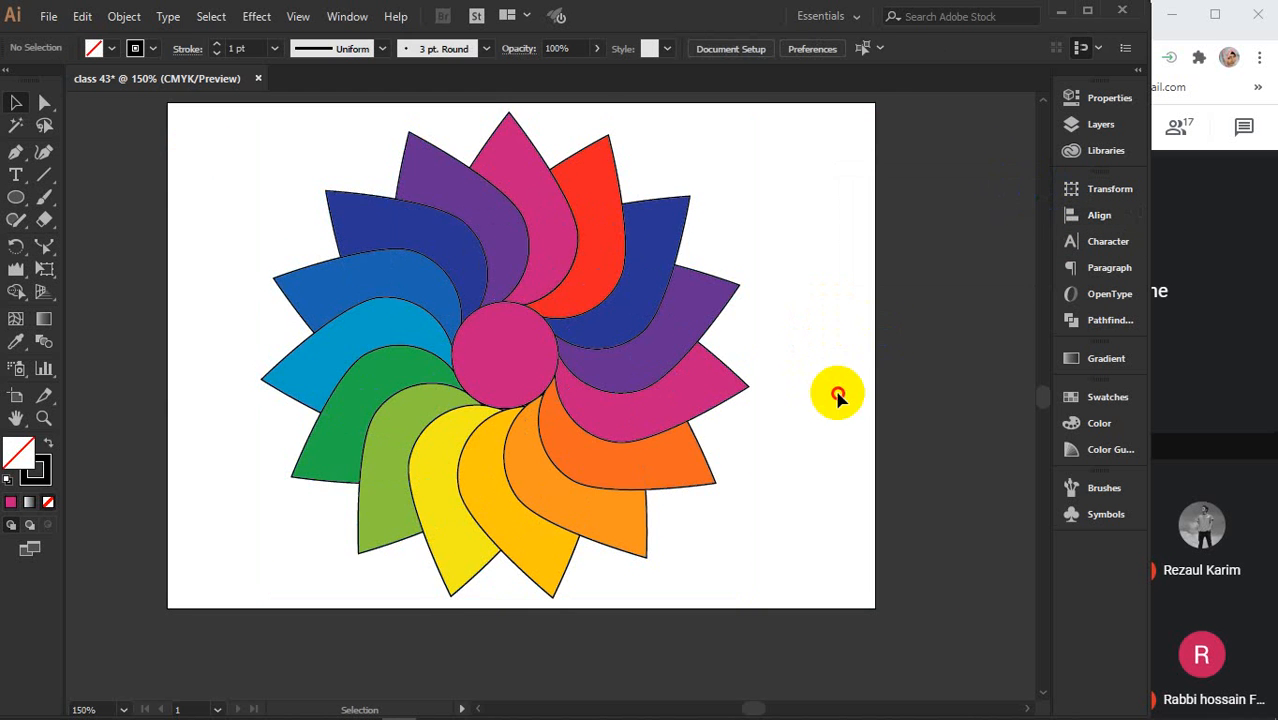
Fill the centre circle with bright yellow #fff800 and deselect it.
{"action": "left_click", "coordinate": [478, 360]}
{"action": "double_click", "coordinate": [20, 452]}
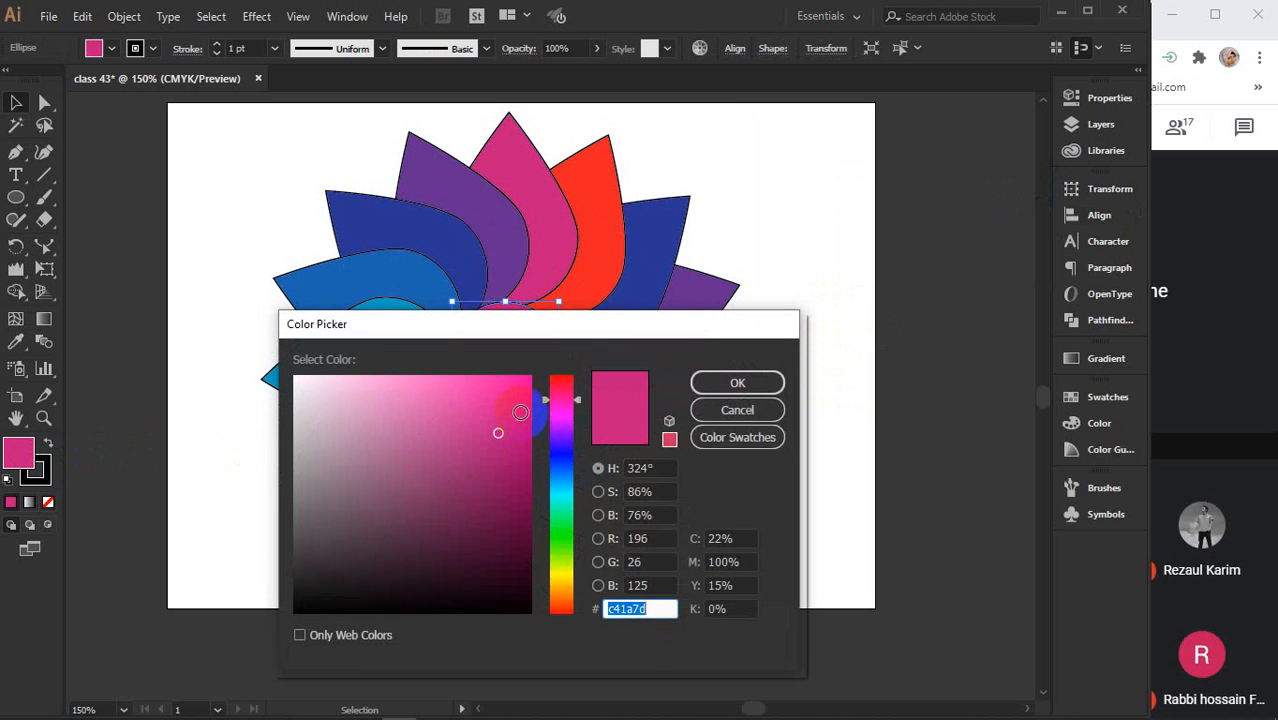
{"action": "left_click", "coordinate": [536, 375]}
{"action": "left_click_drag", "start_coordinate": [550, 380], "coordinate": [551, 578]}
{"action": "left_click", "coordinate": [739, 383]}
{"action": "left_click", "coordinate": [848, 253]}
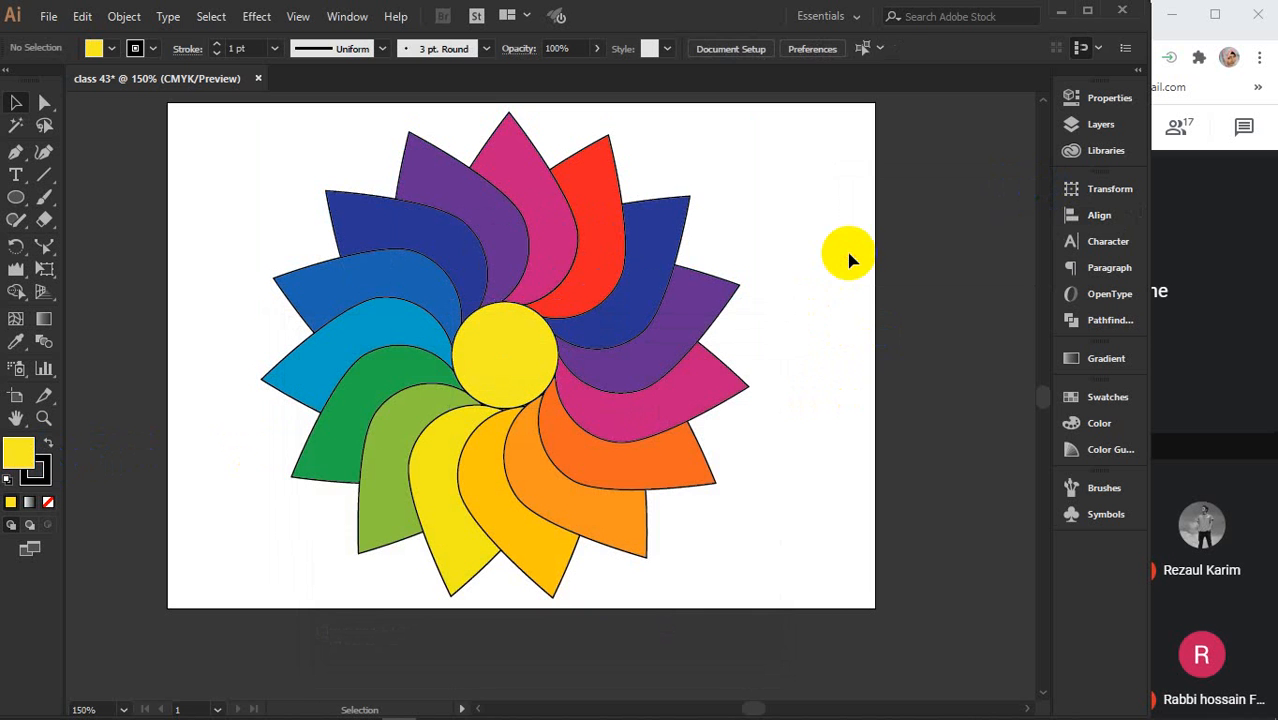
Recolour the flower's centre circle to dark brown #490101 and deselect it.
{"action": "left_click", "coordinate": [513, 373]}
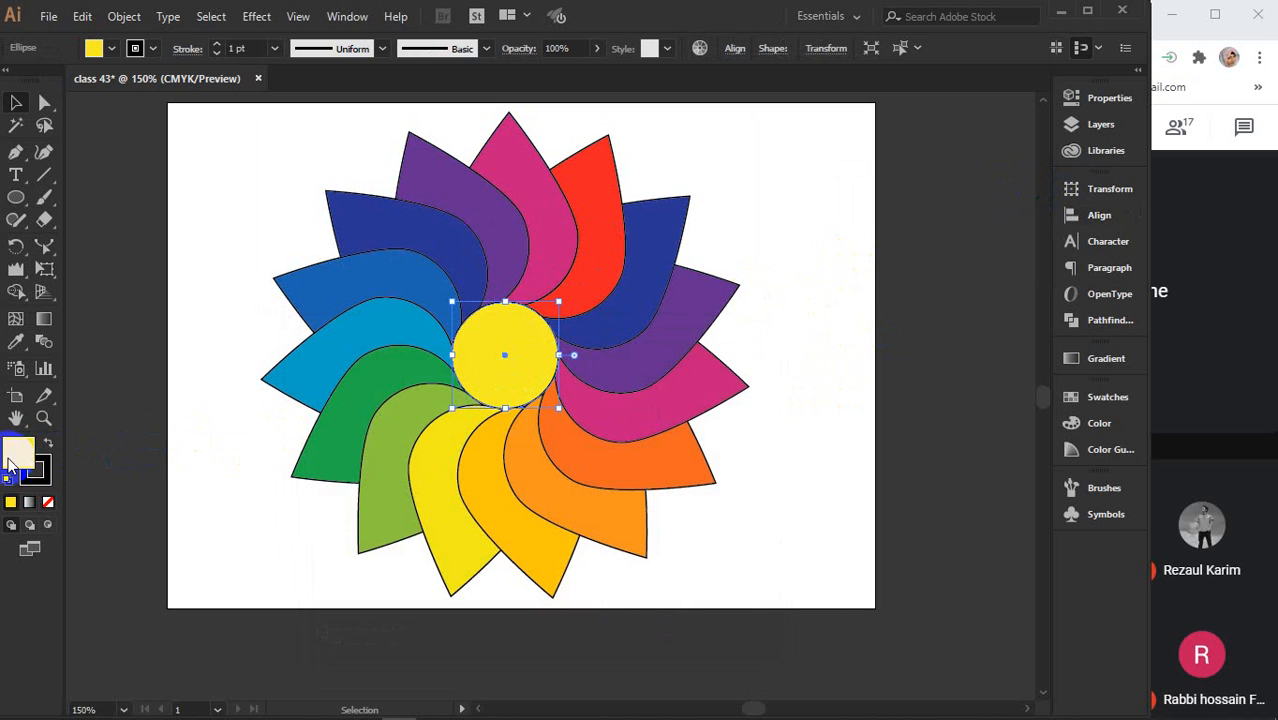
{"action": "double_click", "coordinate": [12, 457]}
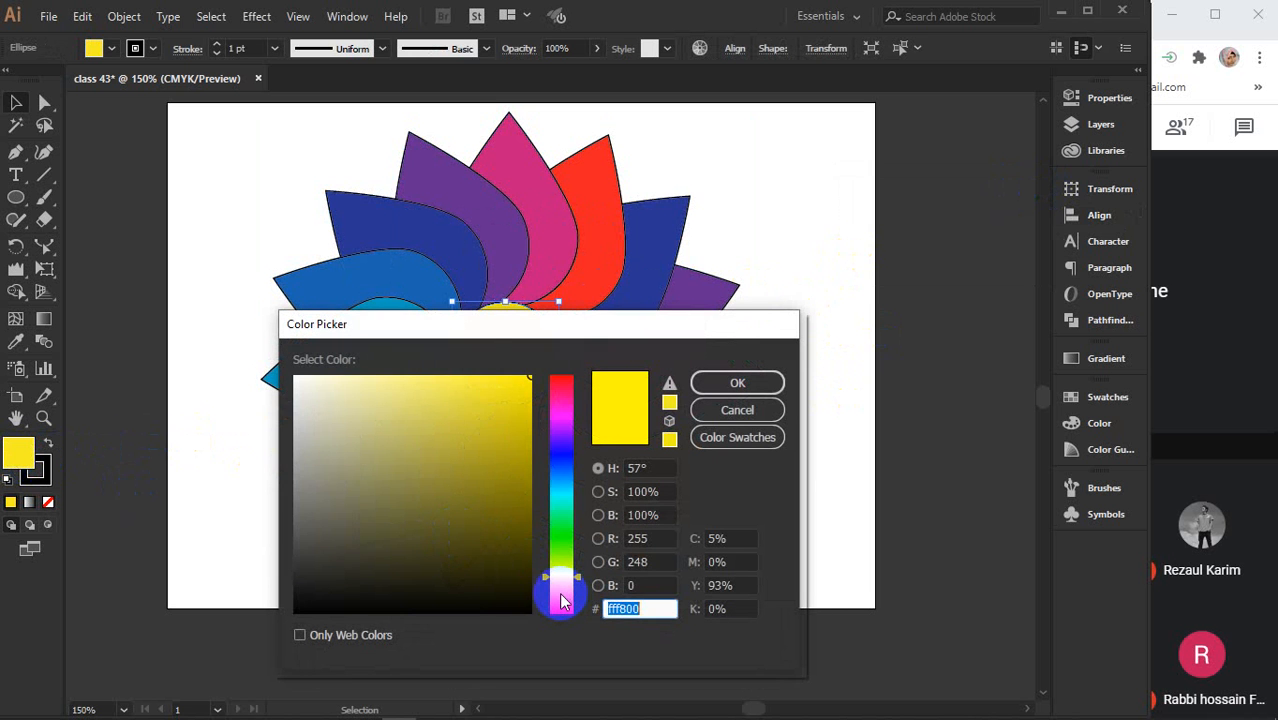
{"action": "left_click_drag", "start_coordinate": [567, 598], "coordinate": [563, 592]}
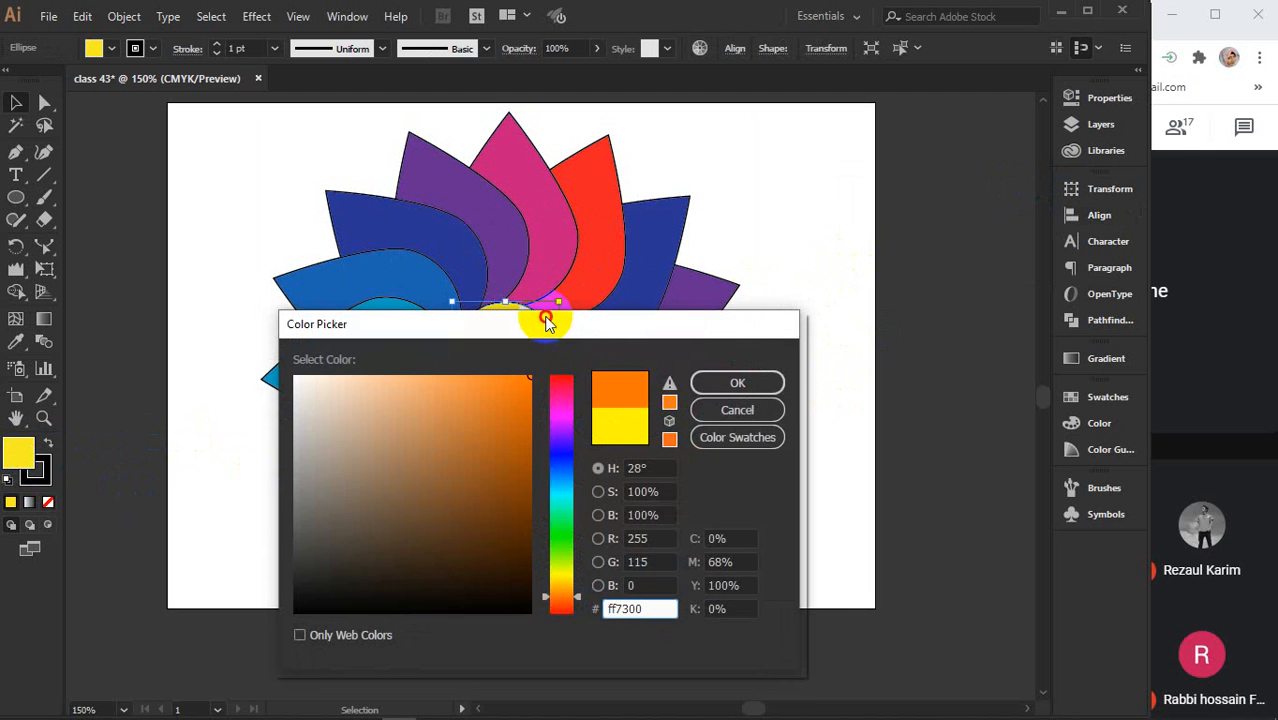
{"action": "left_click_drag", "start_coordinate": [542, 320], "coordinate": [1015, 178]}
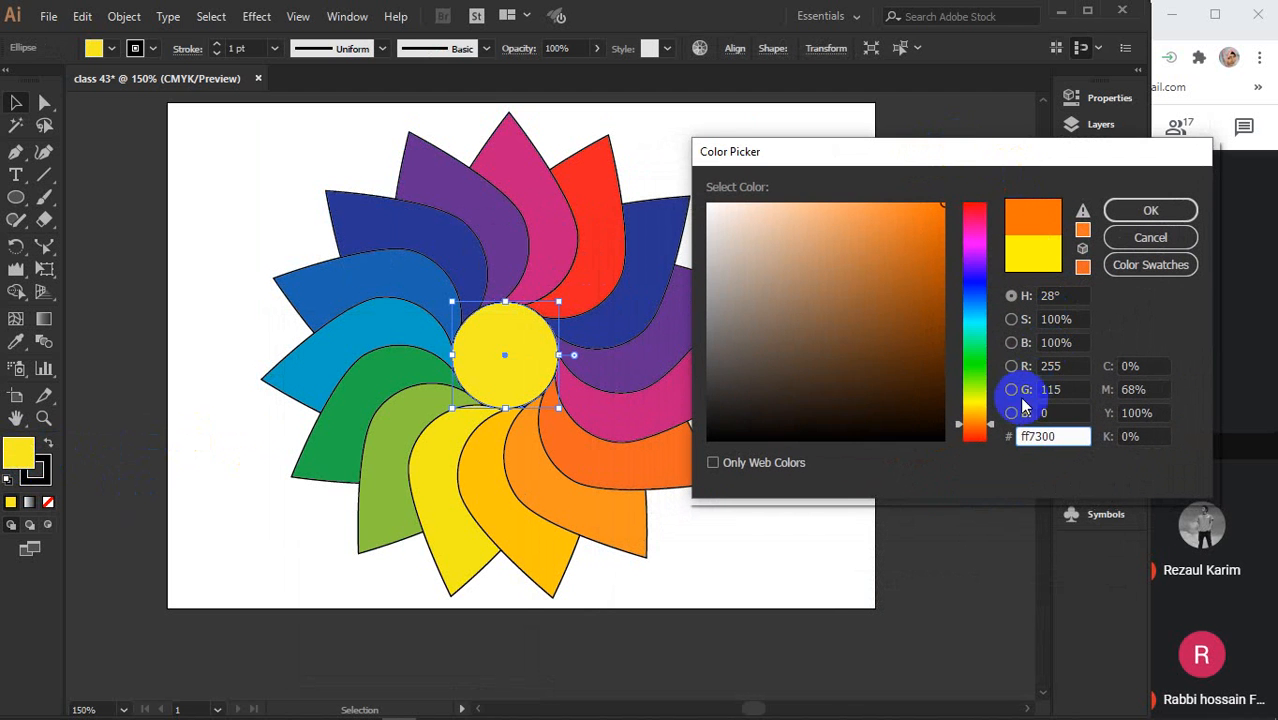
{"action": "left_click", "coordinate": [978, 372]}
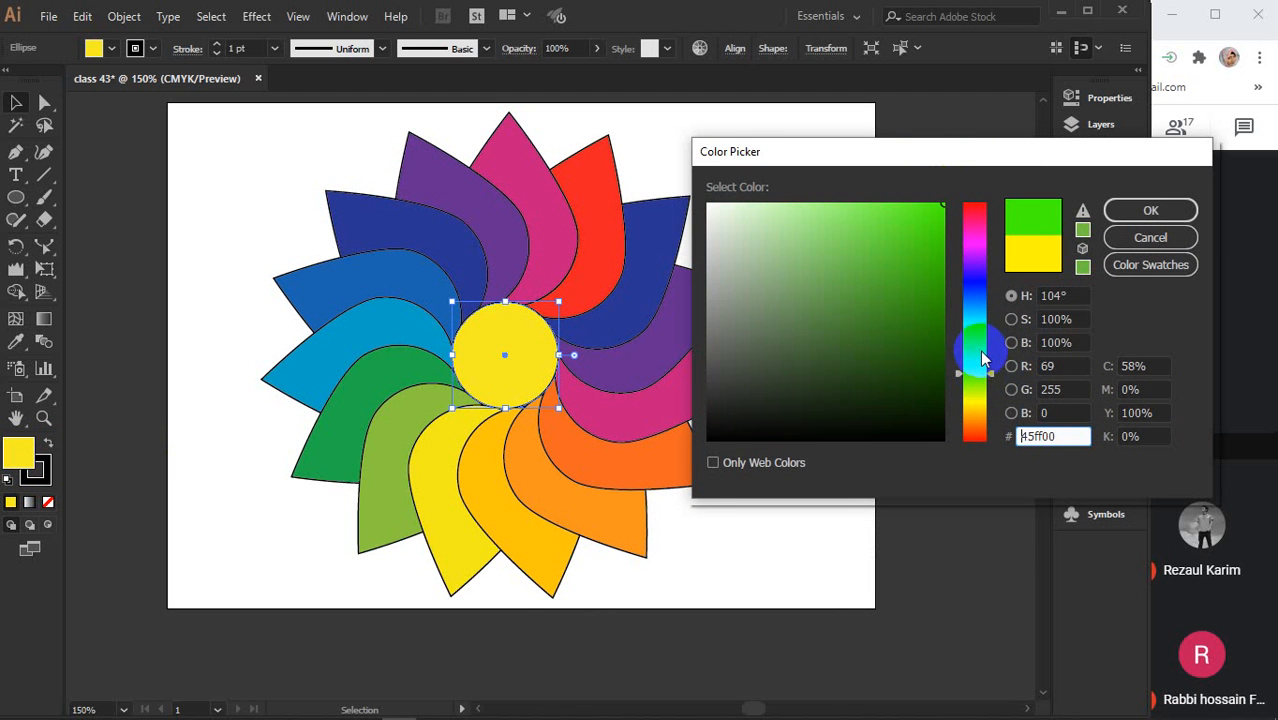
{"action": "left_click", "coordinate": [976, 357]}
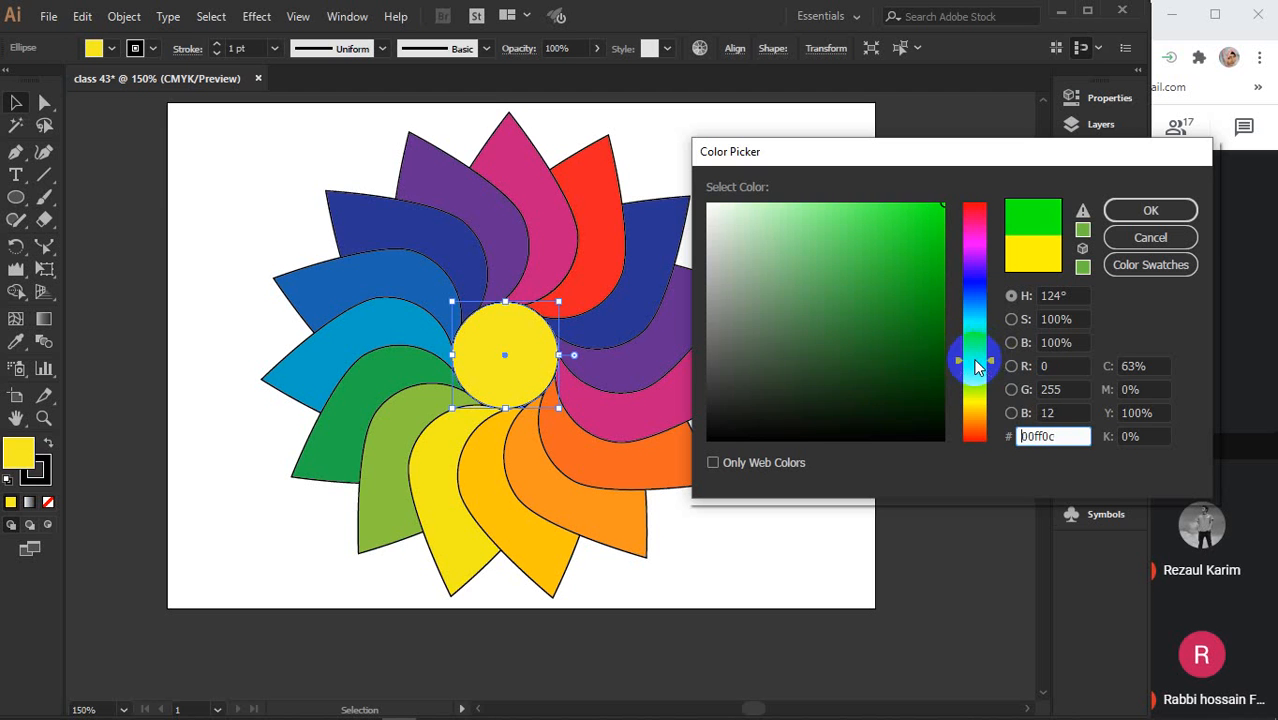
{"action": "left_click_drag", "start_coordinate": [974, 343], "coordinate": [978, 326]}
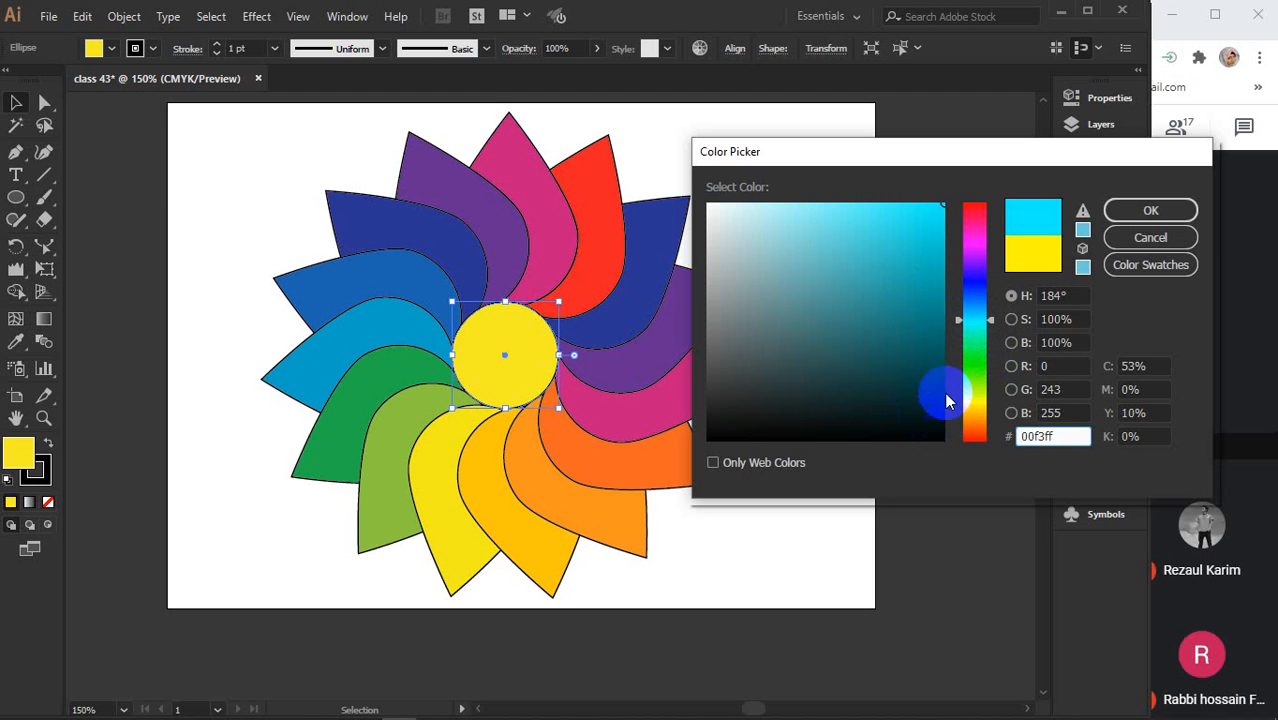
{"action": "left_click", "coordinate": [975, 404]}
{"action": "left_click_drag", "start_coordinate": [770, 212], "coordinate": [775, 203]}
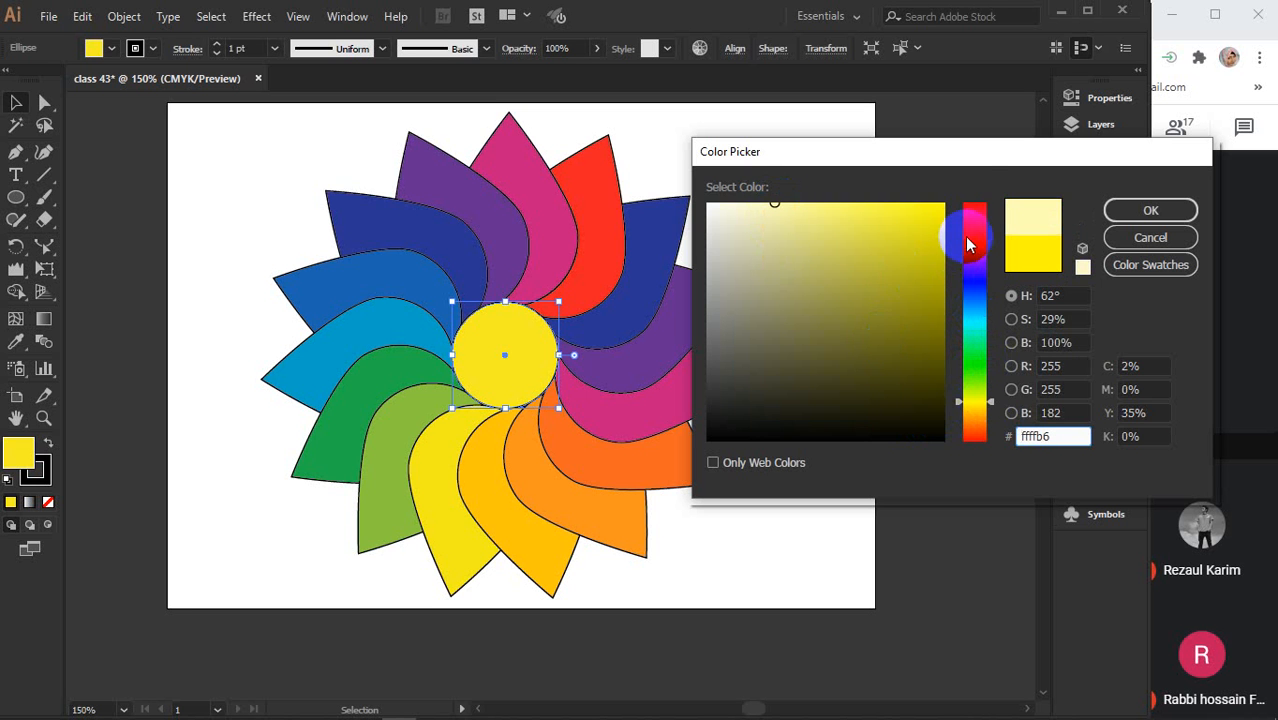
{"action": "left_click_drag", "start_coordinate": [972, 240], "coordinate": [976, 191]}
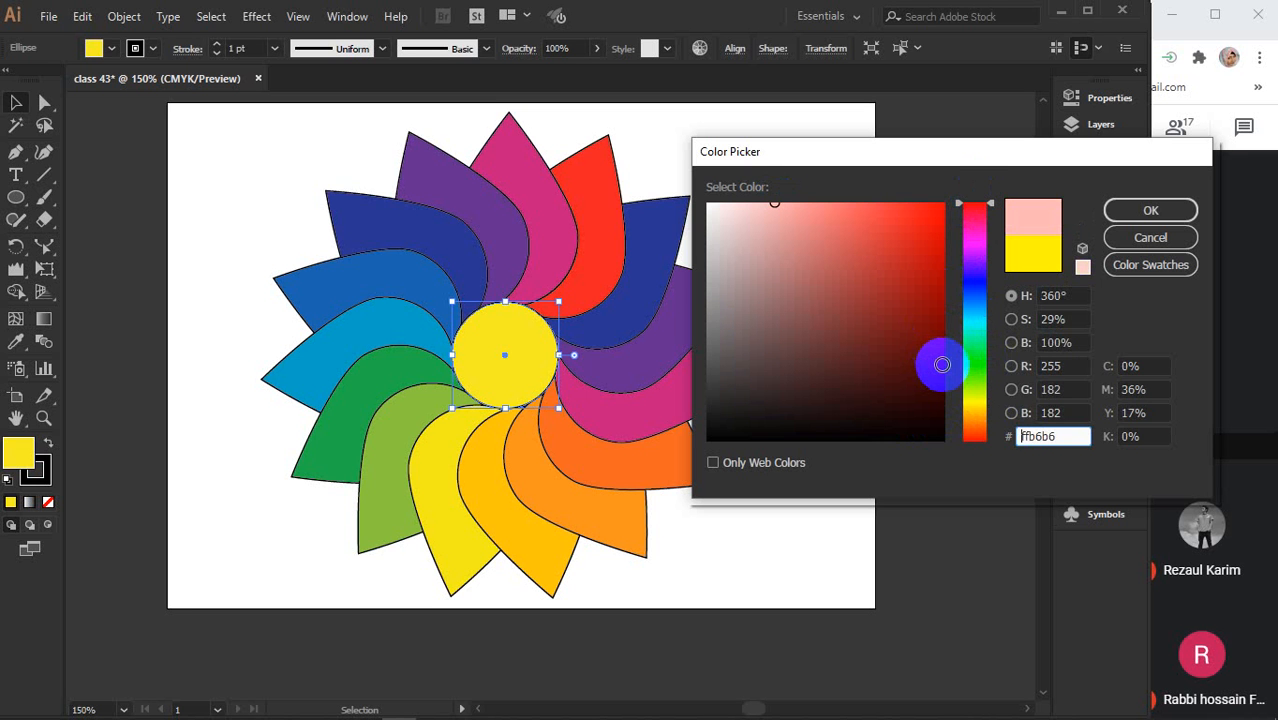
{"action": "left_click", "coordinate": [941, 369]}
{"action": "left_click", "coordinate": [1130, 211]}
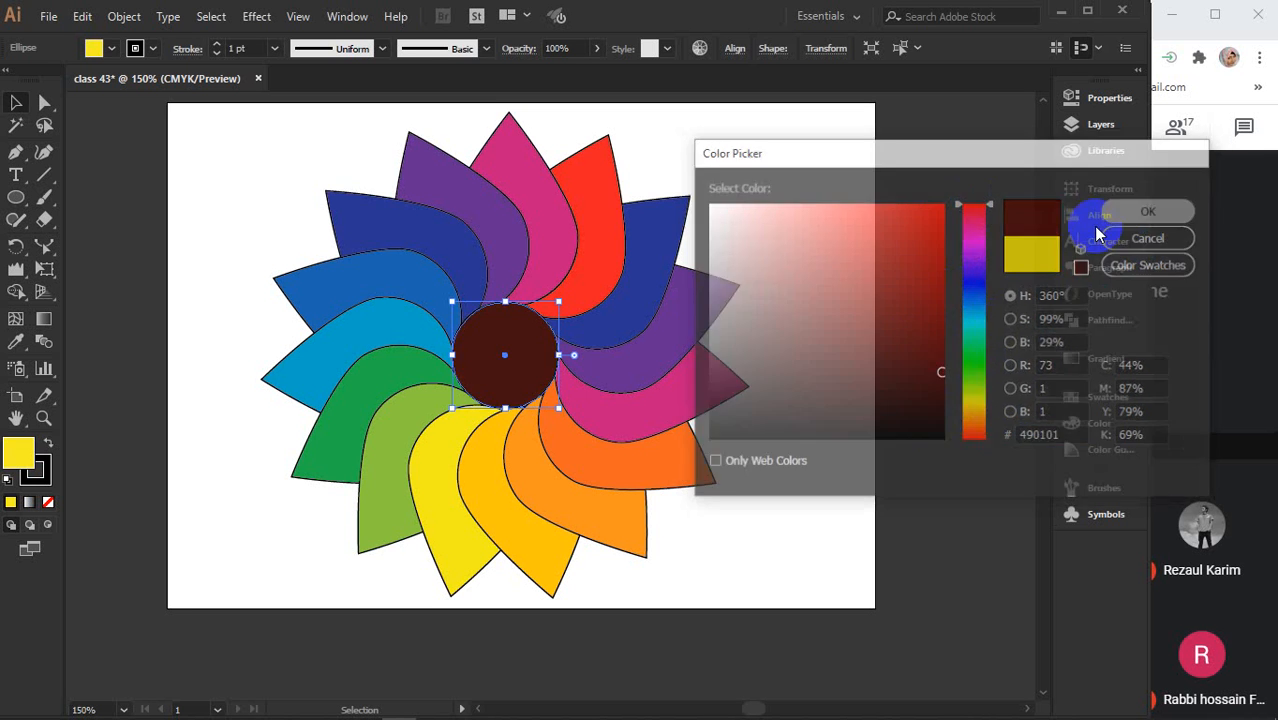
{"action": "left_click", "coordinate": [803, 301]}
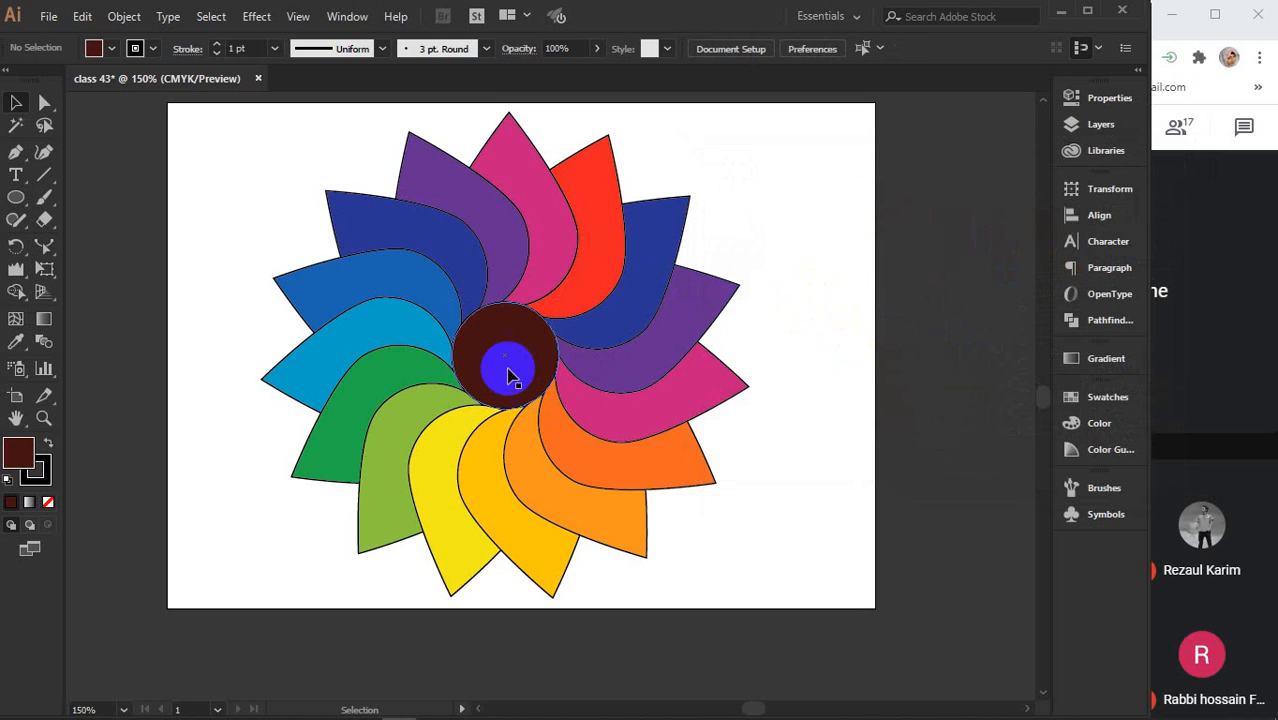
{"action": "left_click", "coordinate": [509, 373]}
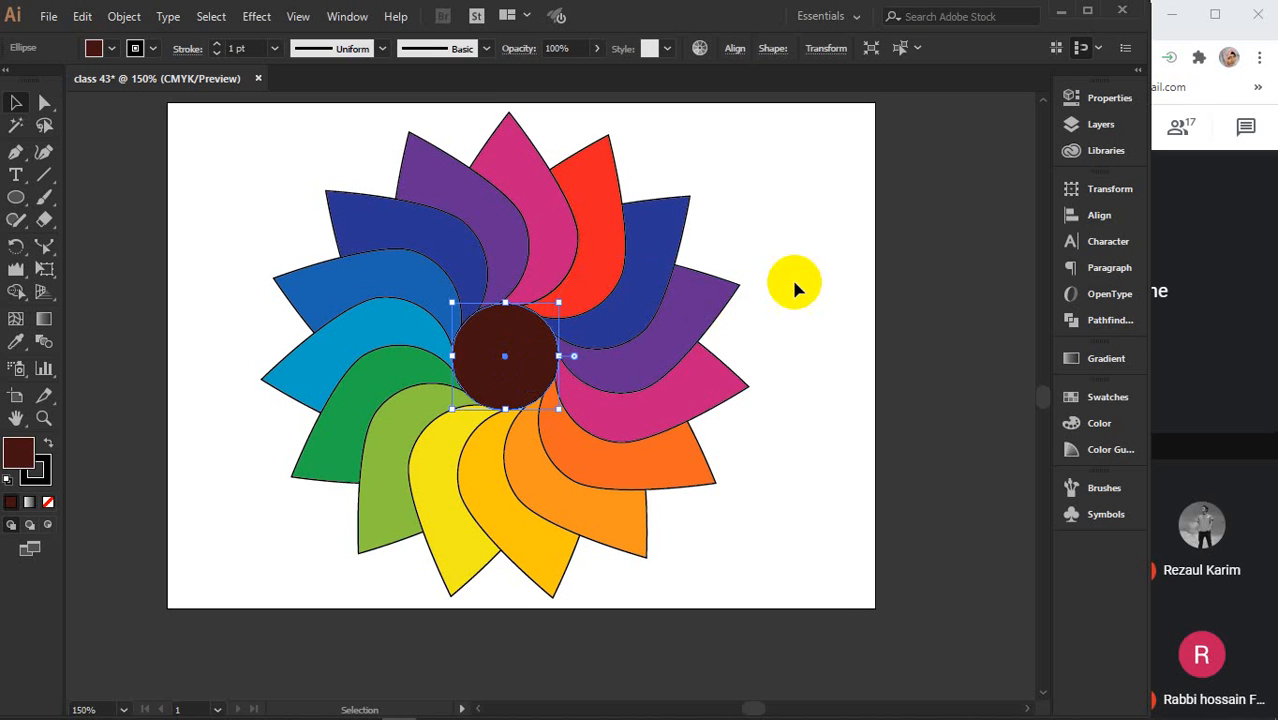
{"action": "left_click", "coordinate": [820, 288]}
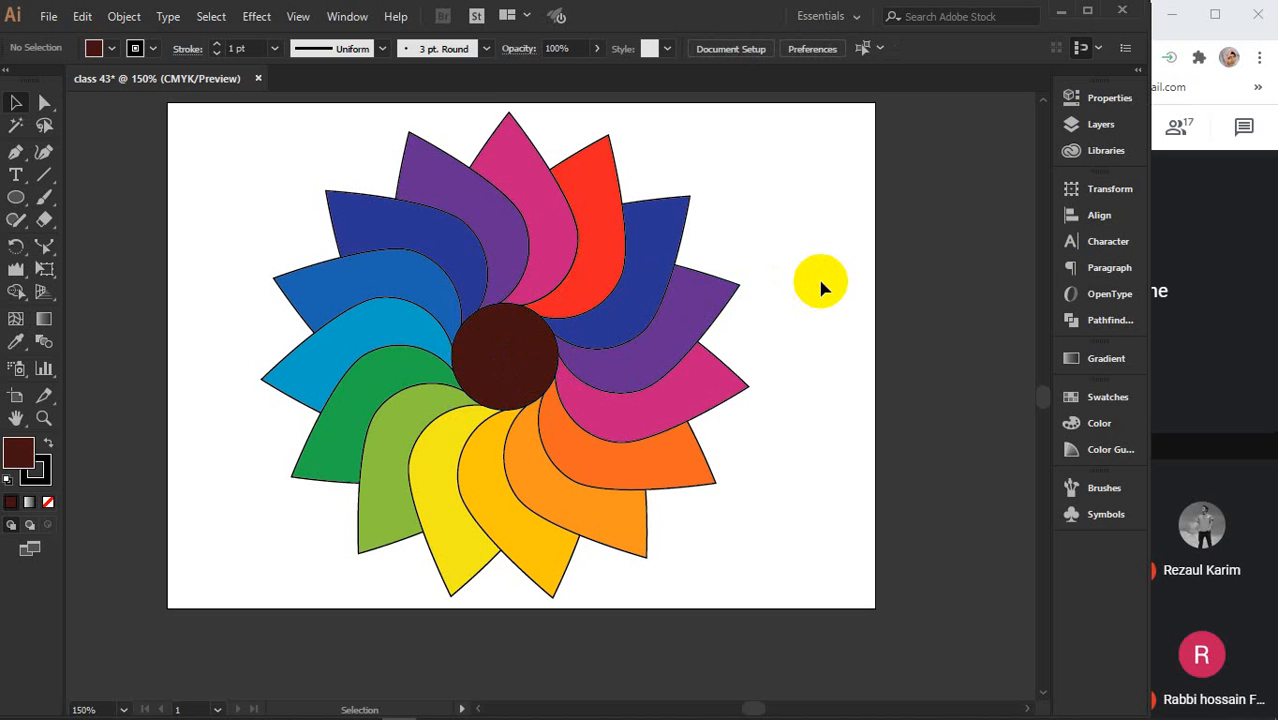
Delete the whole flower from the artboard and the colour-wheel reference image beside it.
{"action": "left_click_drag", "start_coordinate": [271, 130], "coordinate": [804, 534]}
{"action": "key", "text": "Delete"}
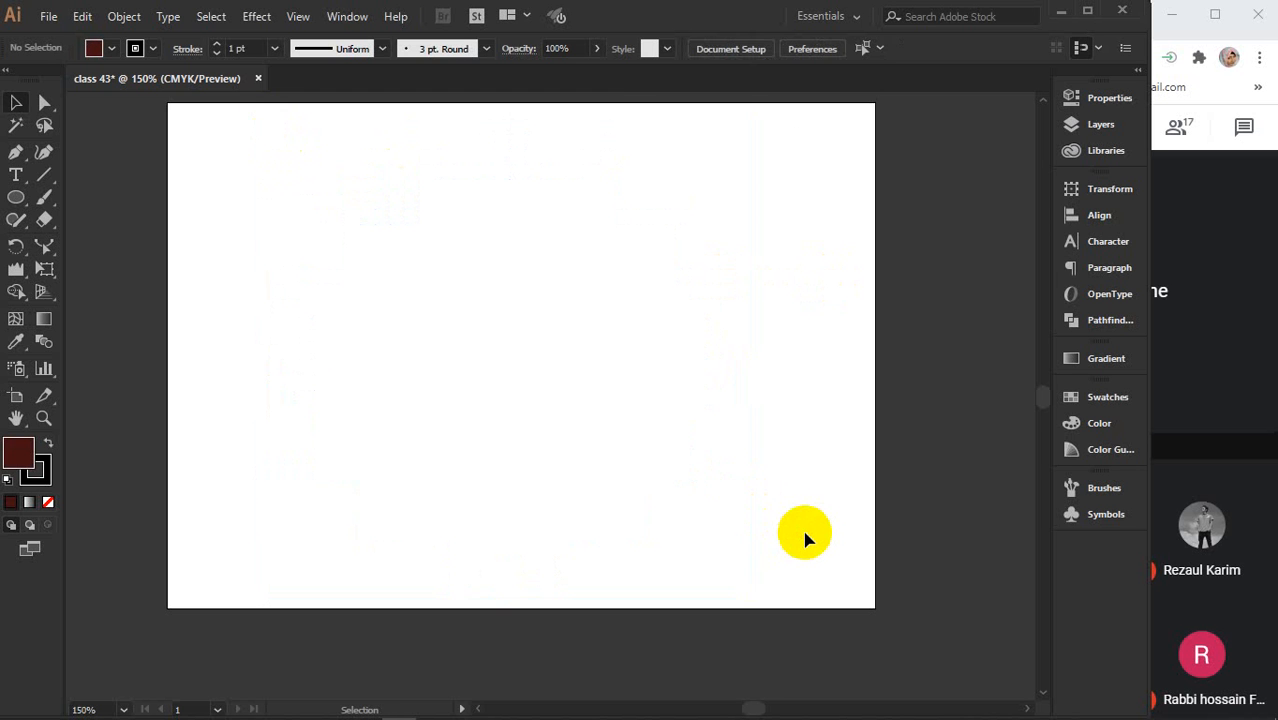
{"action": "scroll", "coordinate": [805, 535], "scroll_direction": "down", "scroll_amount": 2}
{"action": "scroll", "coordinate": [596, 463], "scroll_direction": "down", "scroll_amount": 2}
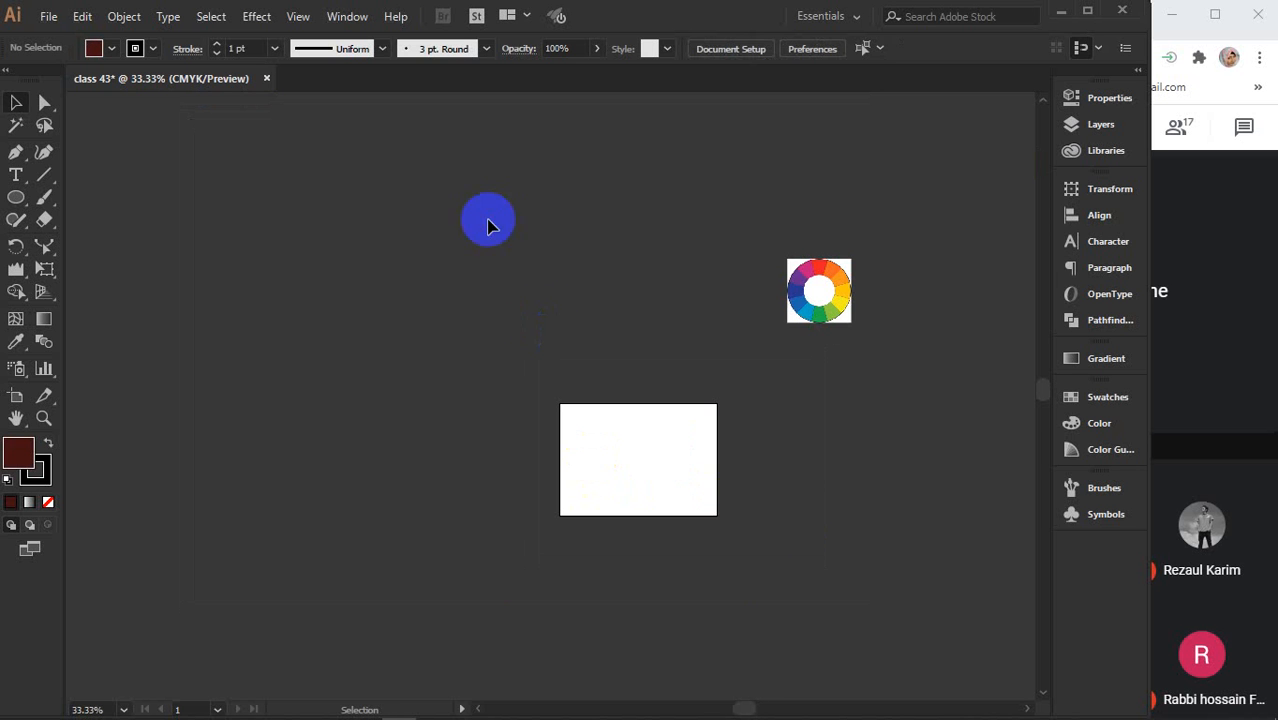
{"action": "left_click_drag", "start_coordinate": [519, 218], "coordinate": [950, 406]}
{"action": "key", "text": "Delete"}
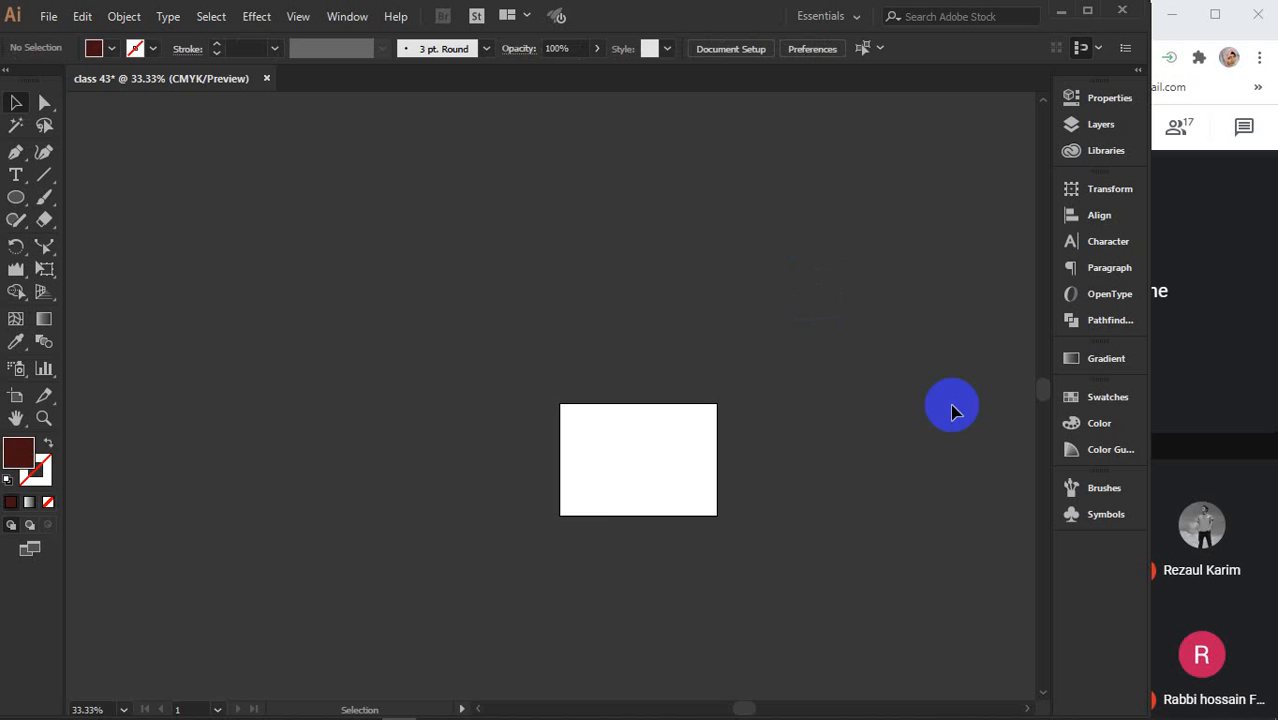
Switch to the Google Meet call in Chrome, stop sharing the screen and pin the other presenter's presentation to the main view.
{"action": "mouse_move", "coordinate": [399, 706]}
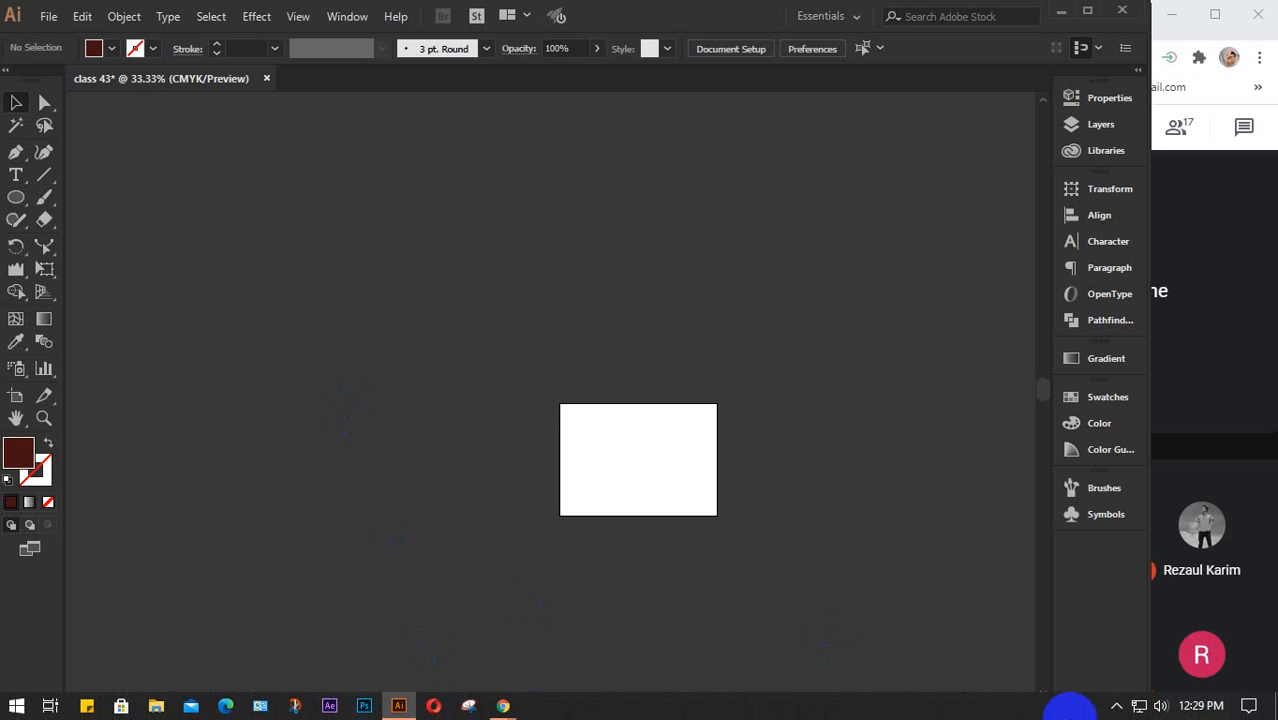
{"action": "left_click", "coordinate": [1116, 706]}
{"action": "left_click", "coordinate": [1118, 638]}
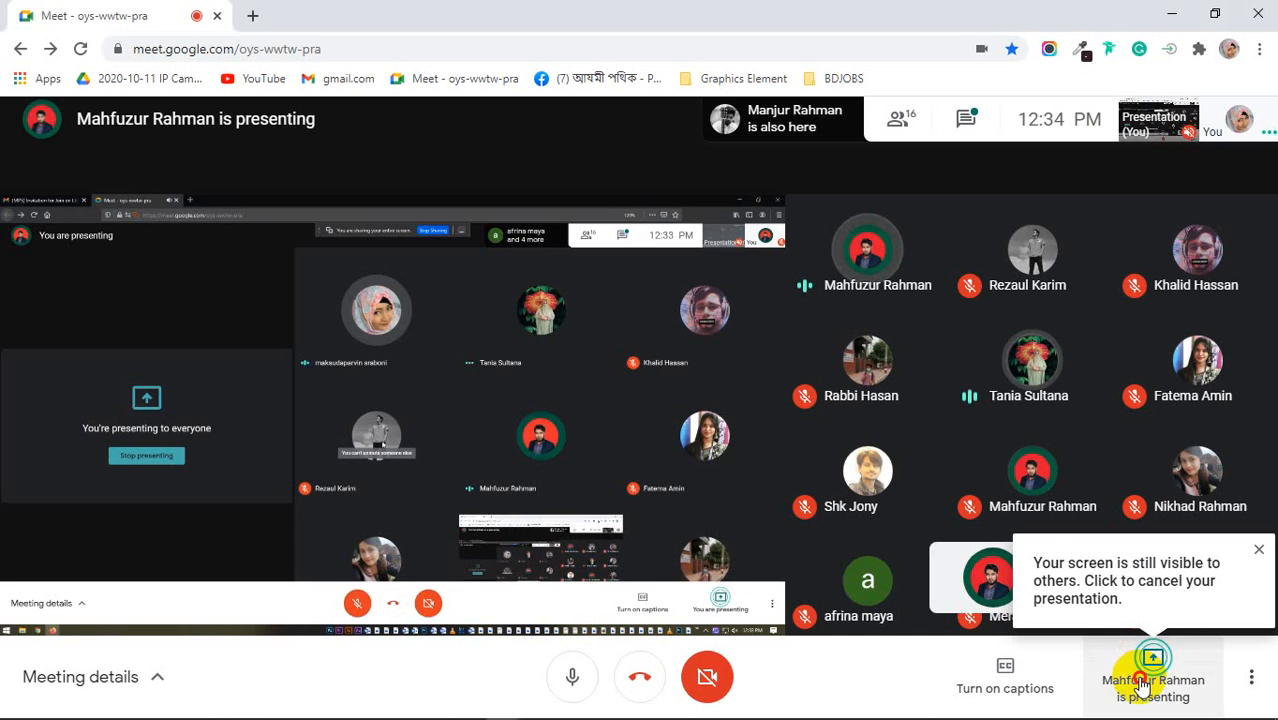
{"action": "left_click", "coordinate": [1150, 658]}
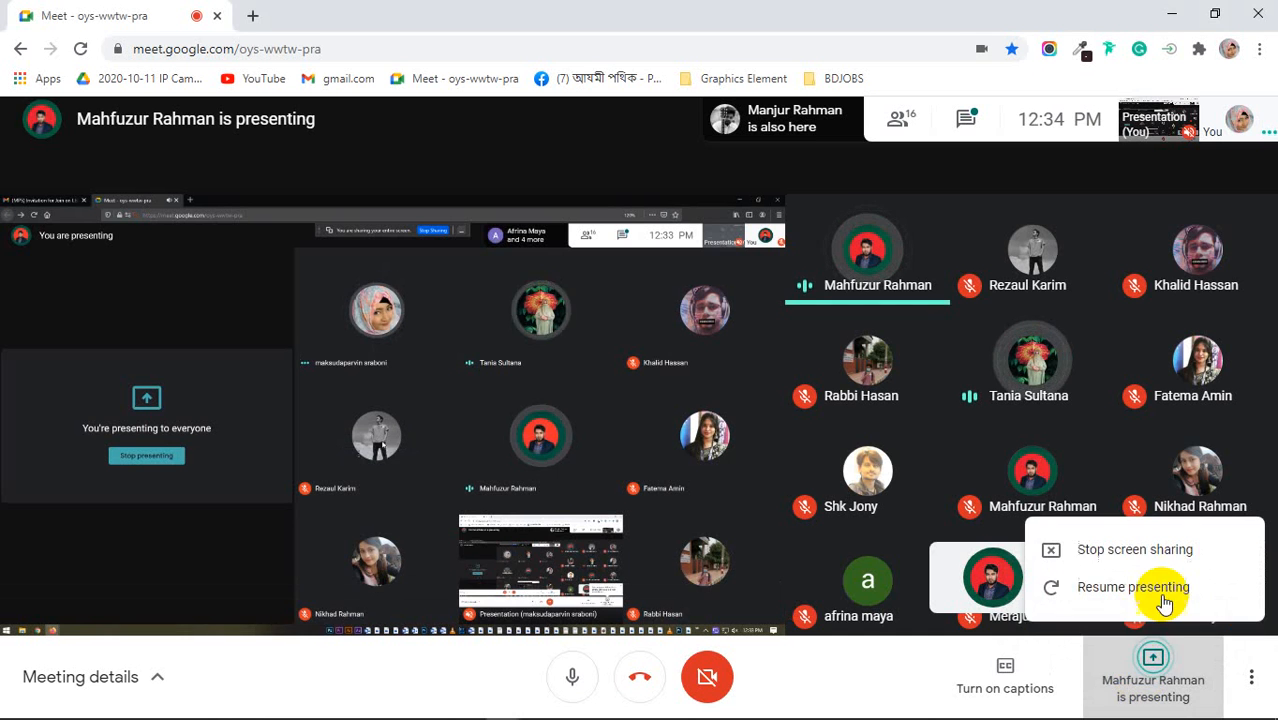
{"action": "left_click", "coordinate": [1135, 550]}
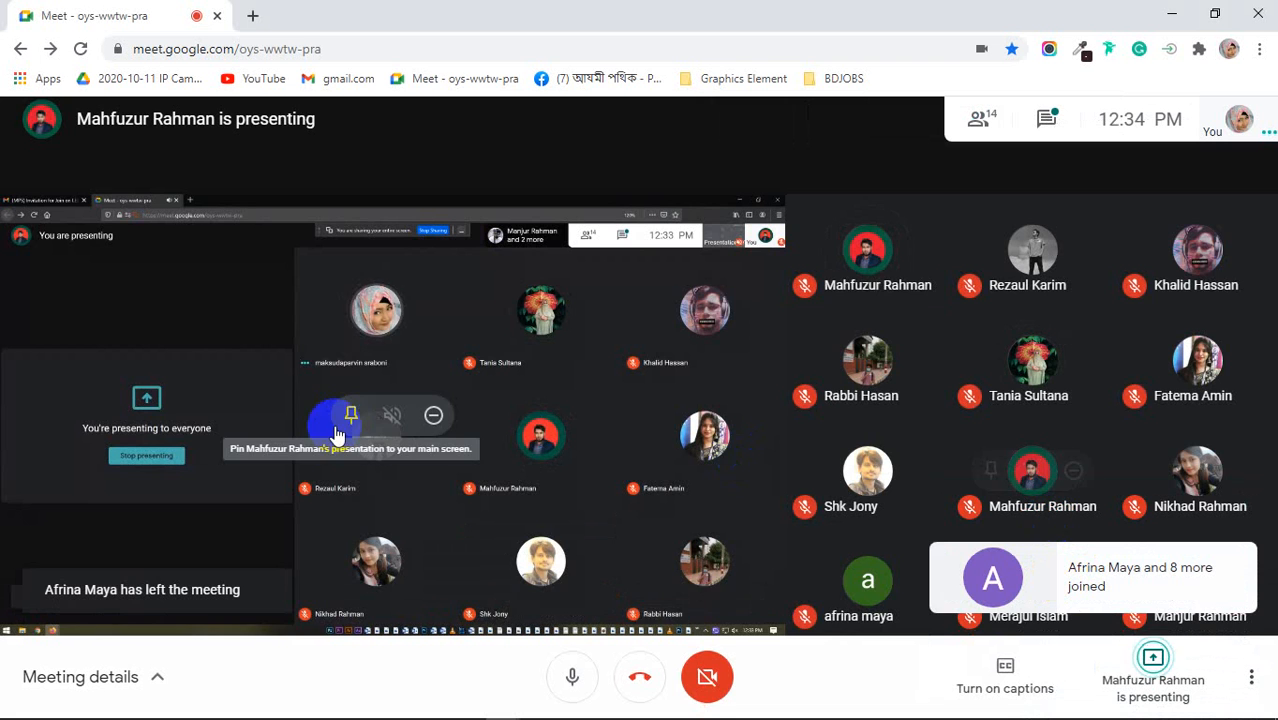
{"action": "left_click", "coordinate": [345, 416]}
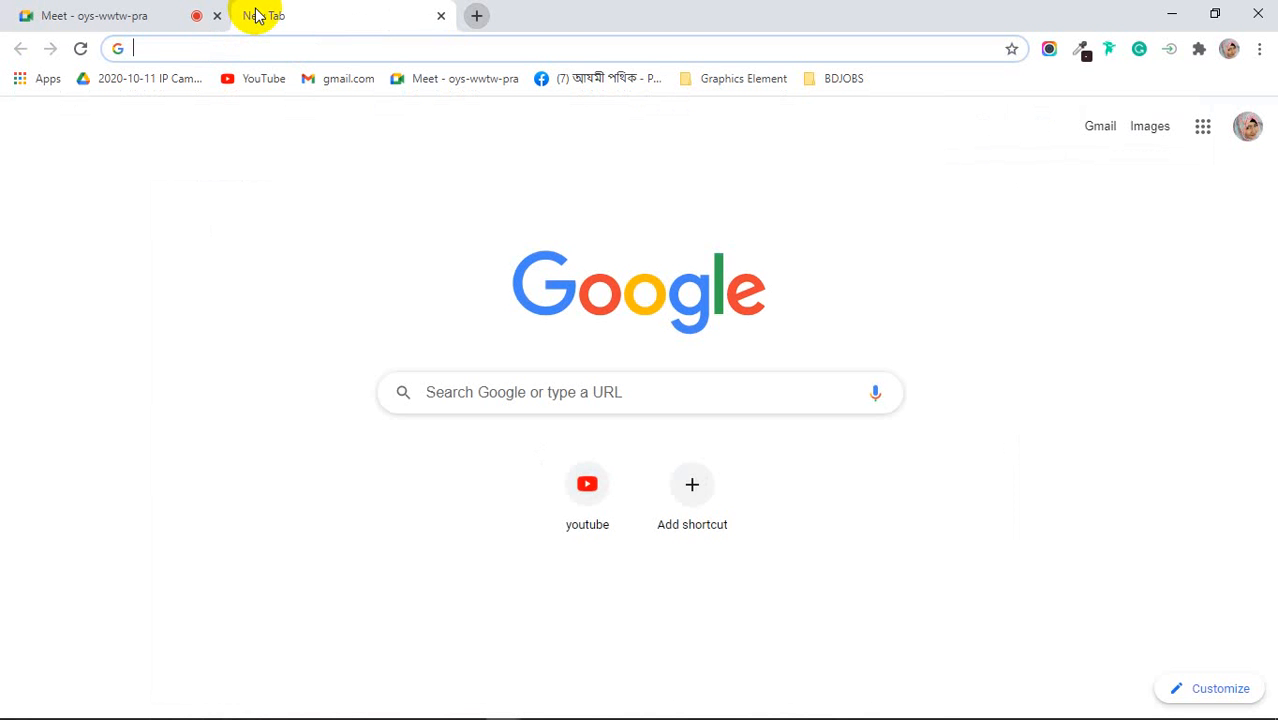
Search Google for "logo round" in the new browser tab and show the image results.
{"action": "type", "text": "logo"}
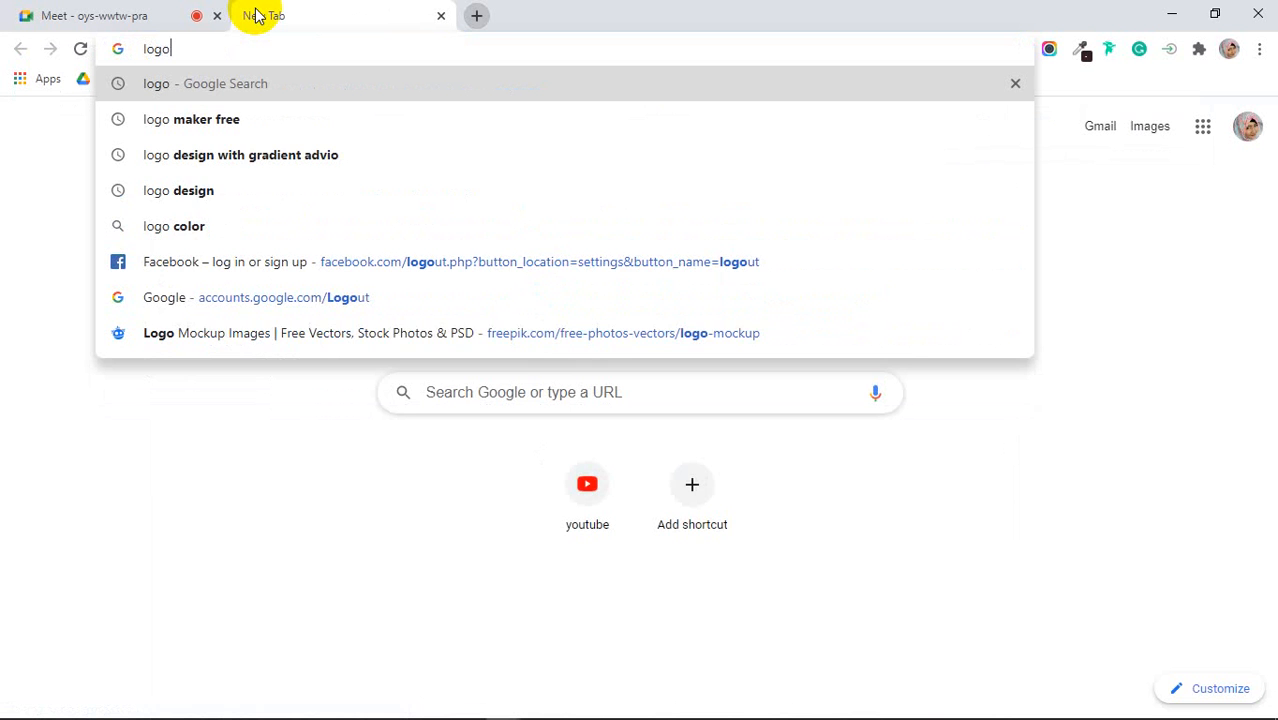
{"action": "type", "text": " round"}
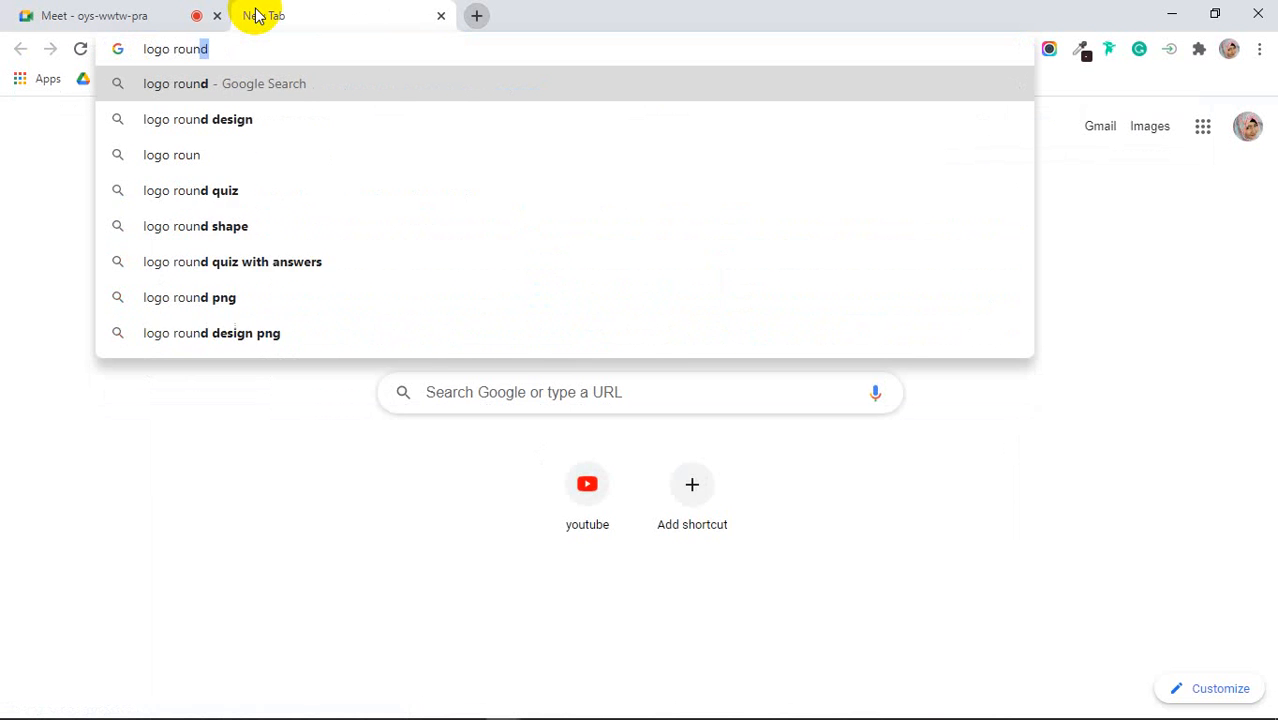
{"action": "key", "text": "Return"}
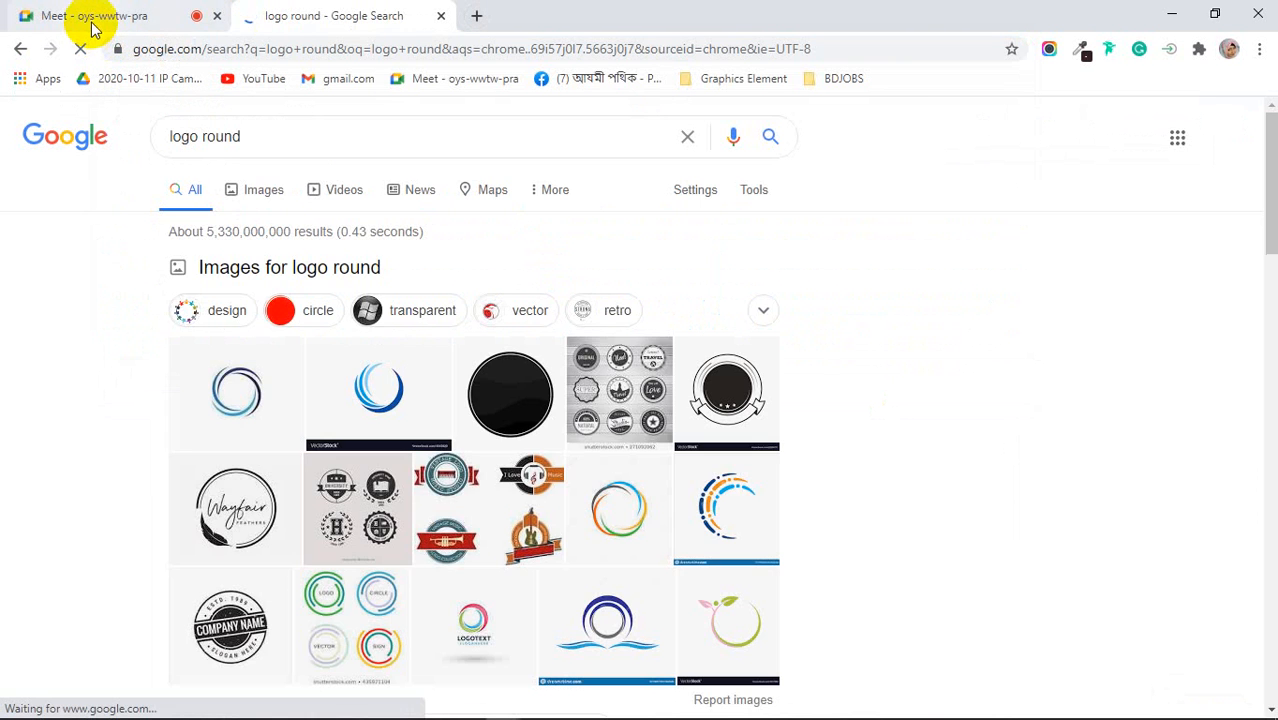
{"action": "left_click", "coordinate": [94, 22]}
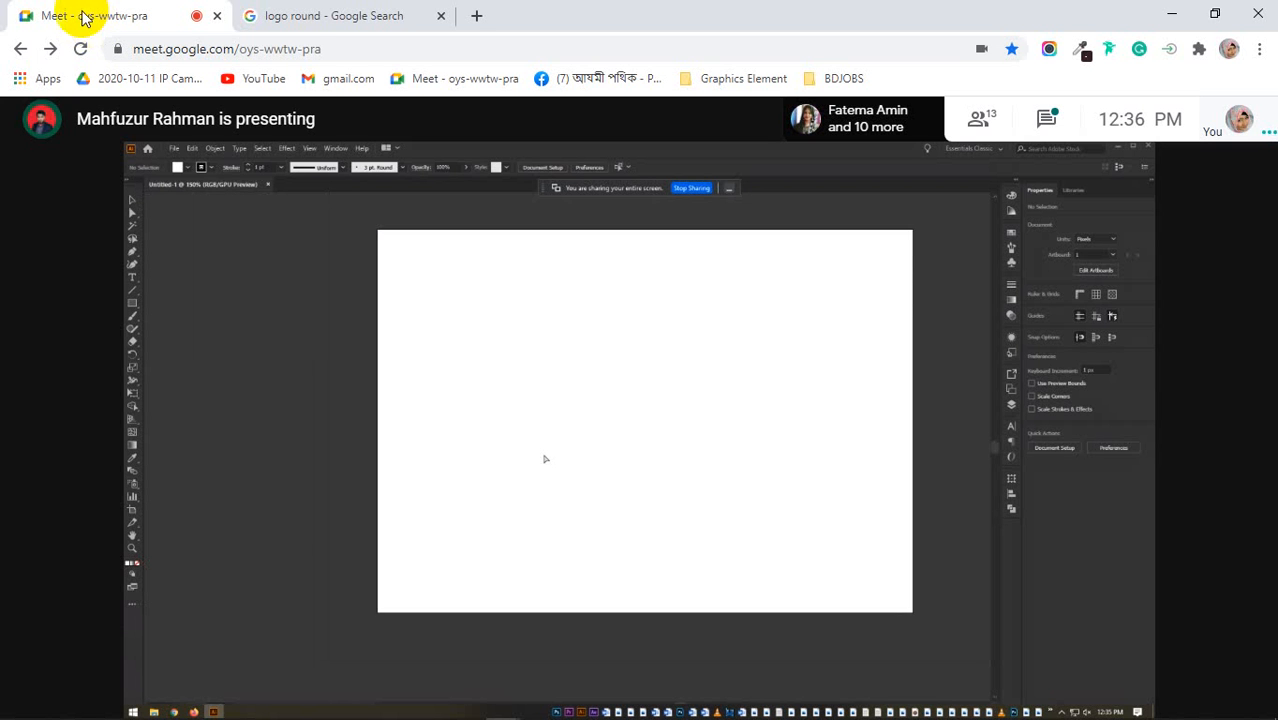
{"action": "left_click", "coordinate": [252, 16]}
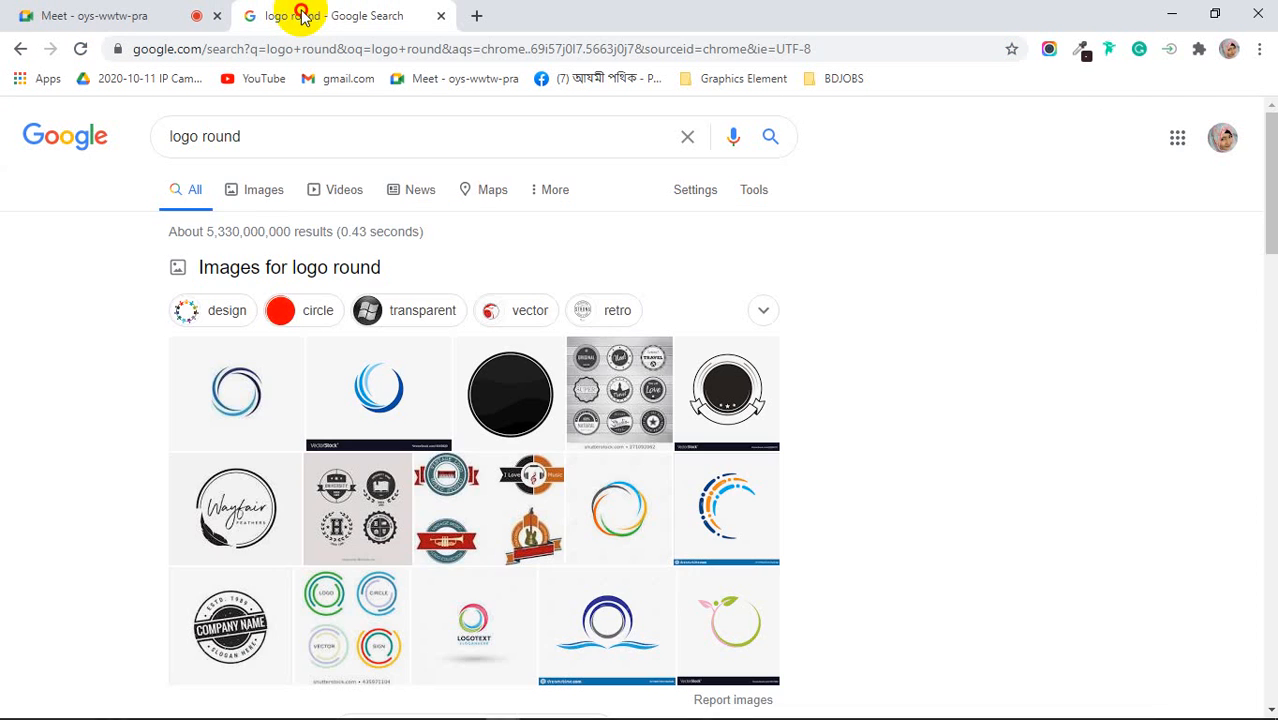
{"action": "left_click", "coordinate": [266, 193]}
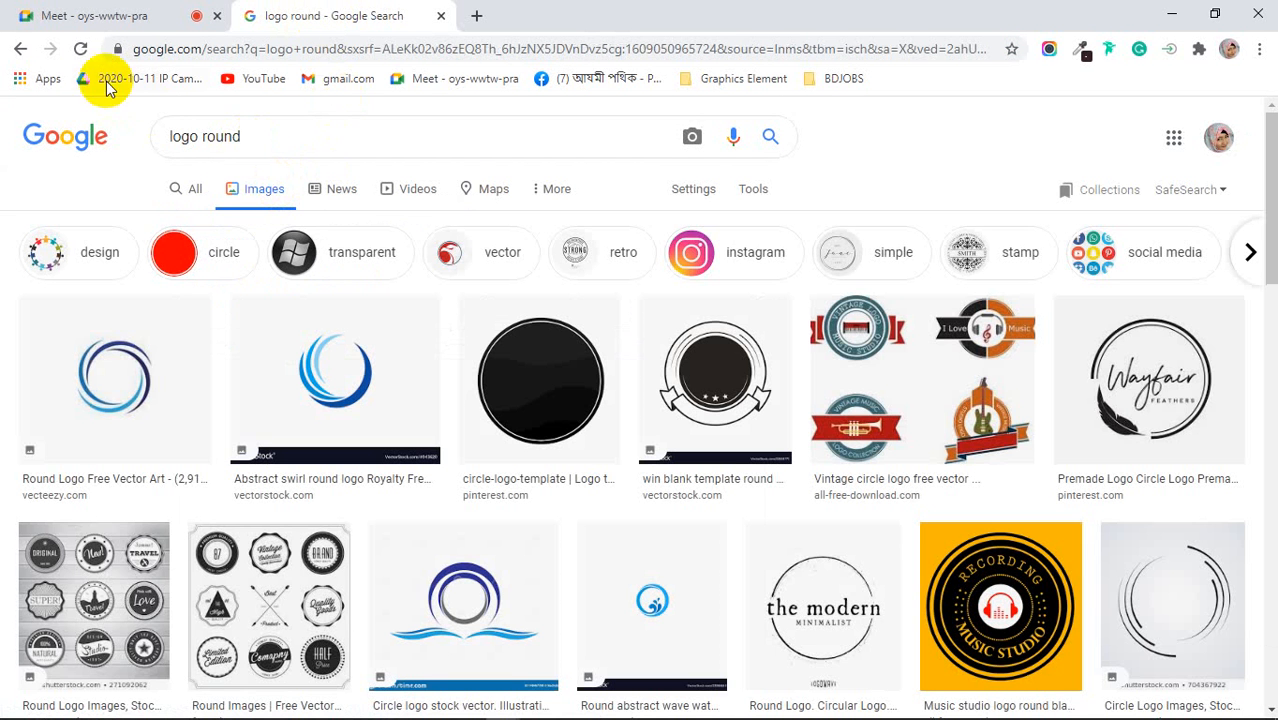
{"action": "left_click", "coordinate": [88, 14]}
{"action": "left_click", "coordinate": [322, 28]}
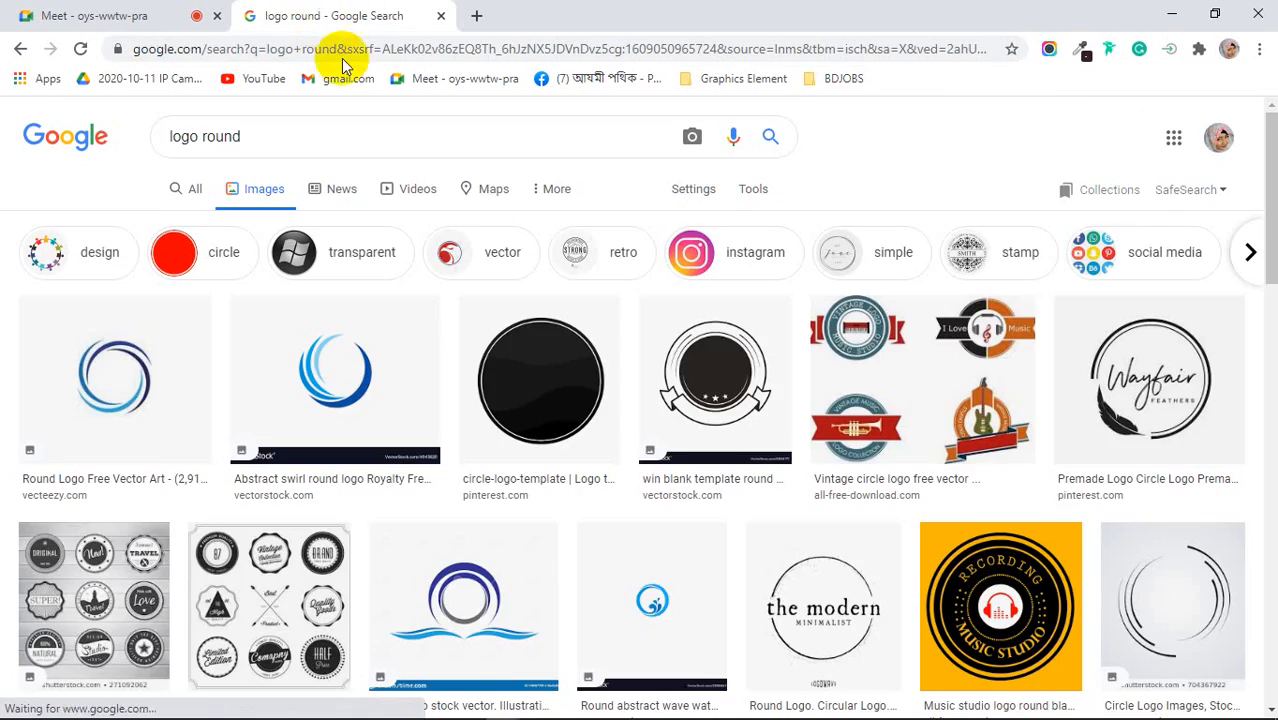
Browse the round logo images and preview the colourful letter A logo from seeklogo.
{"action": "scroll", "coordinate": [530, 415], "scroll_direction": "down", "scroll_amount": 4}
{"action": "scroll", "coordinate": [531, 414], "scroll_direction": "down", "scroll_amount": 2}
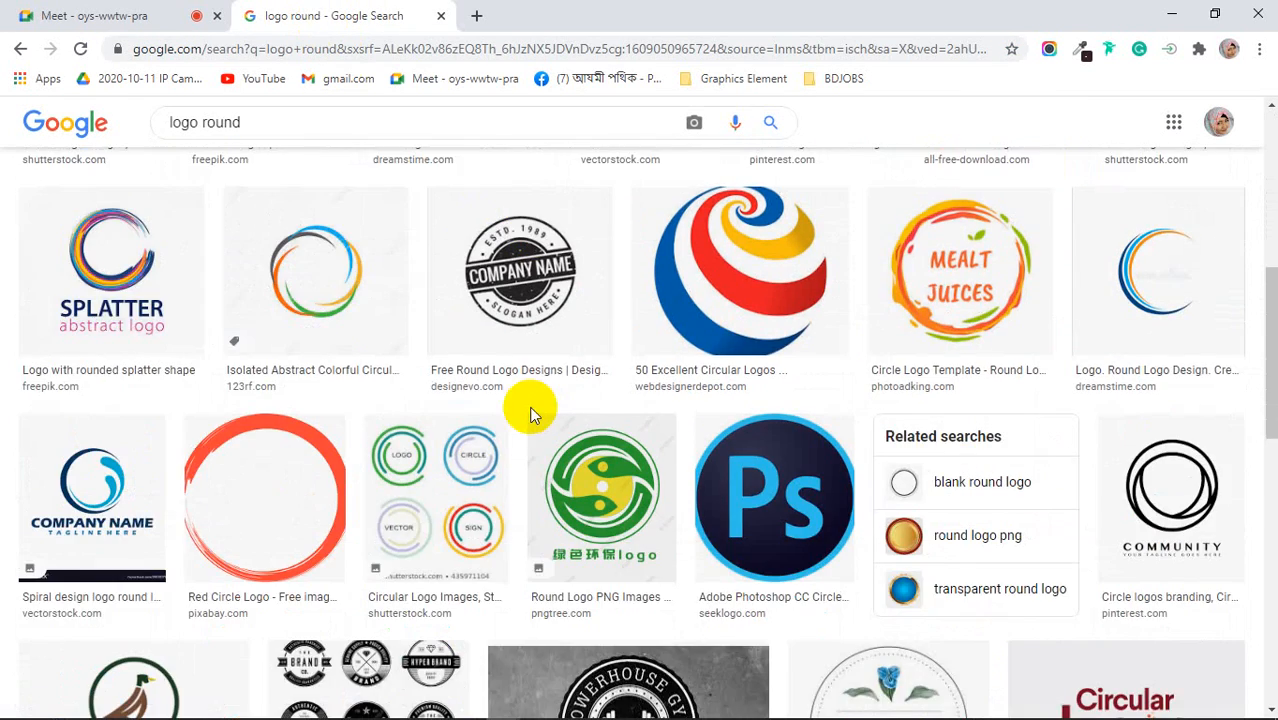
{"action": "scroll", "coordinate": [531, 414], "scroll_direction": "down", "scroll_amount": 3}
{"action": "scroll", "coordinate": [531, 415], "scroll_direction": "down", "scroll_amount": 3}
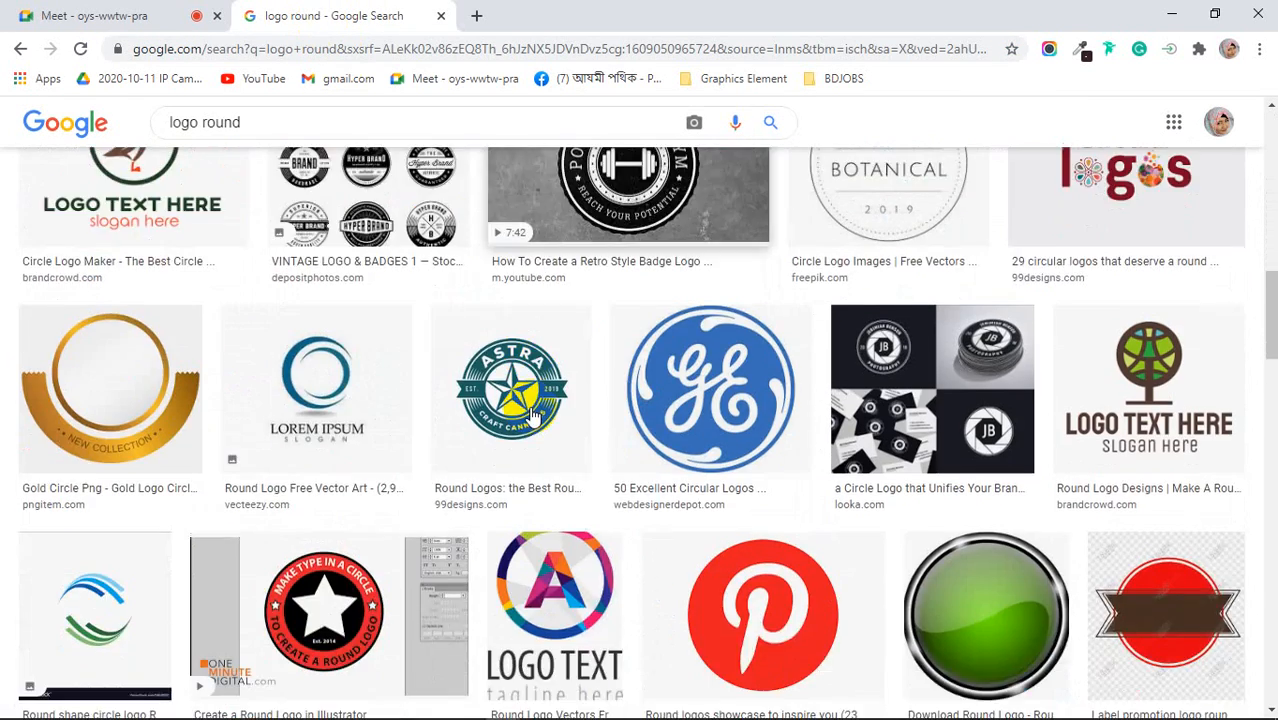
{"action": "scroll", "coordinate": [531, 415], "scroll_direction": "up", "scroll_amount": 2}
{"action": "scroll", "coordinate": [418, 255], "scroll_direction": "down", "scroll_amount": 5}
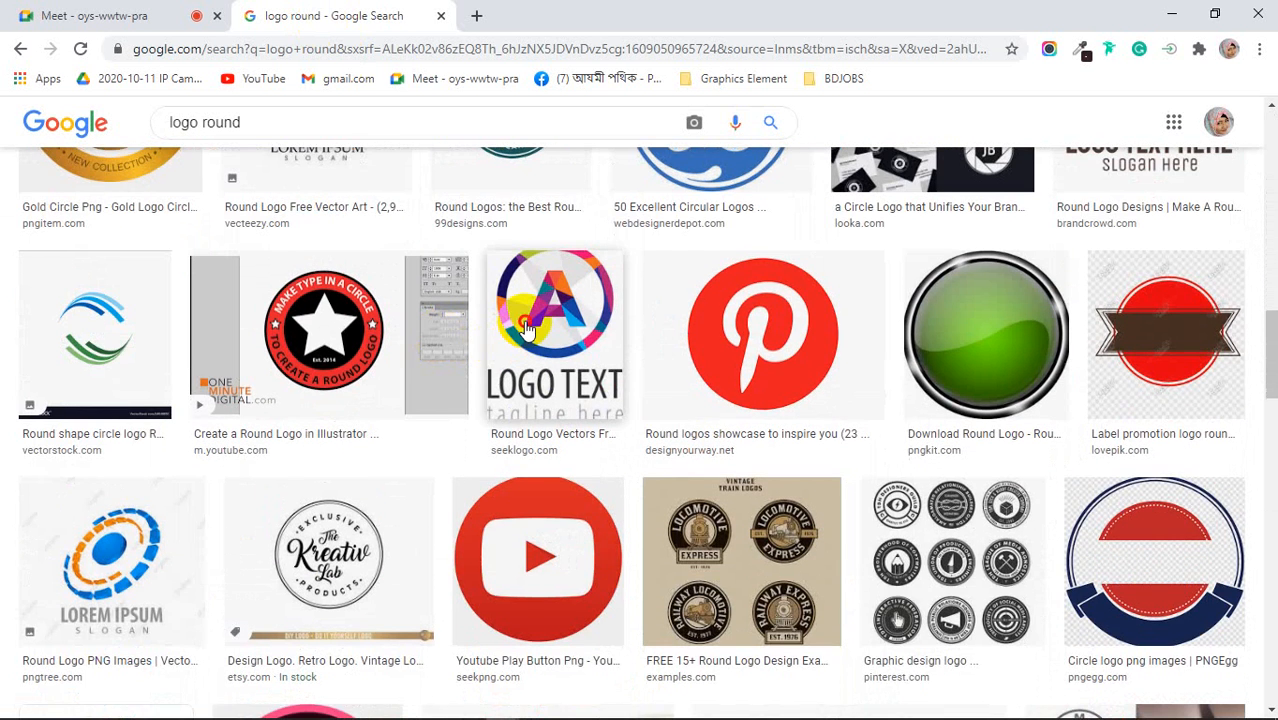
{"action": "left_click", "coordinate": [527, 329]}
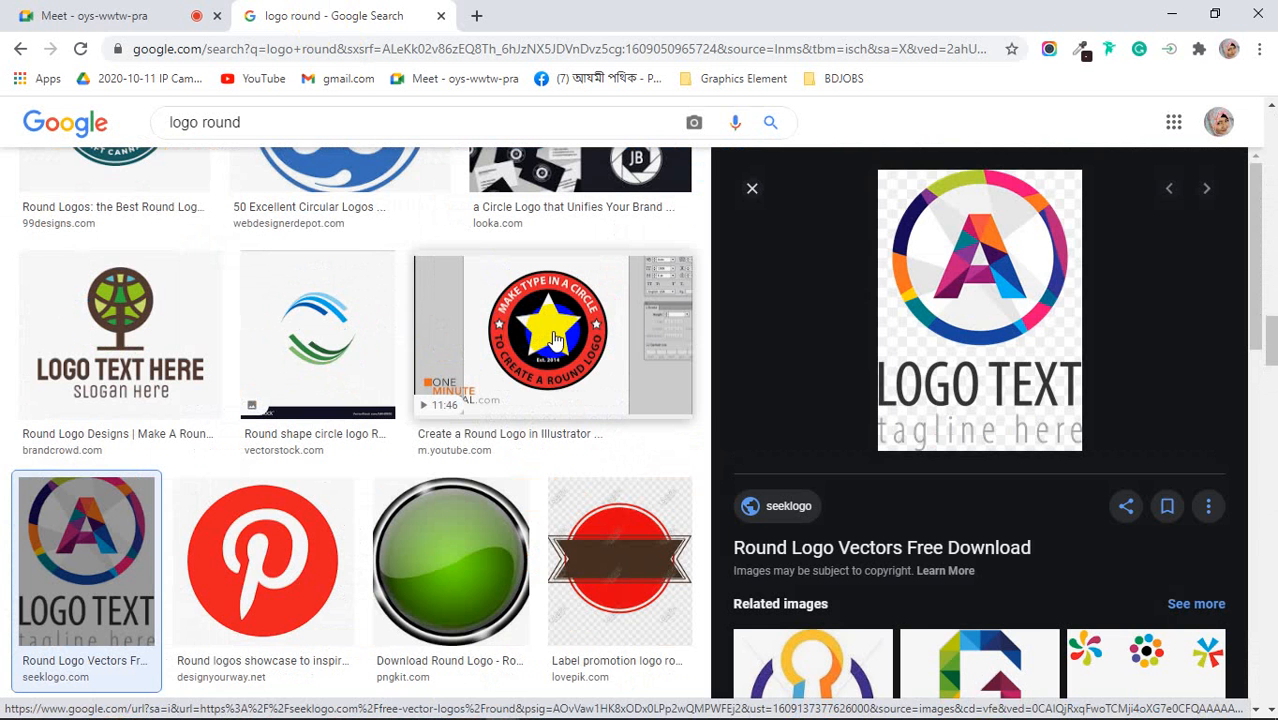
Look through the related images and preview the abstract colourful letter G logo.
{"action": "scroll", "coordinate": [1013, 310], "scroll_direction": "down", "scroll_amount": 3}
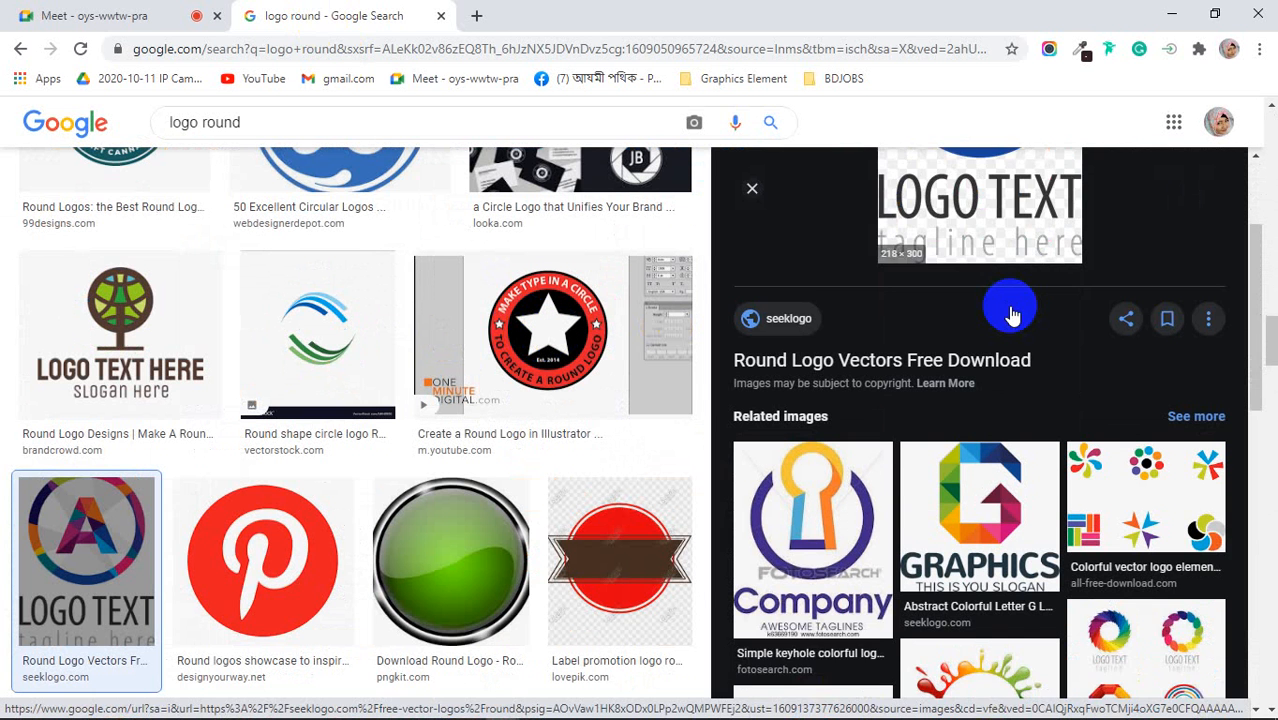
{"action": "scroll", "coordinate": [1013, 315], "scroll_direction": "down", "scroll_amount": 1}
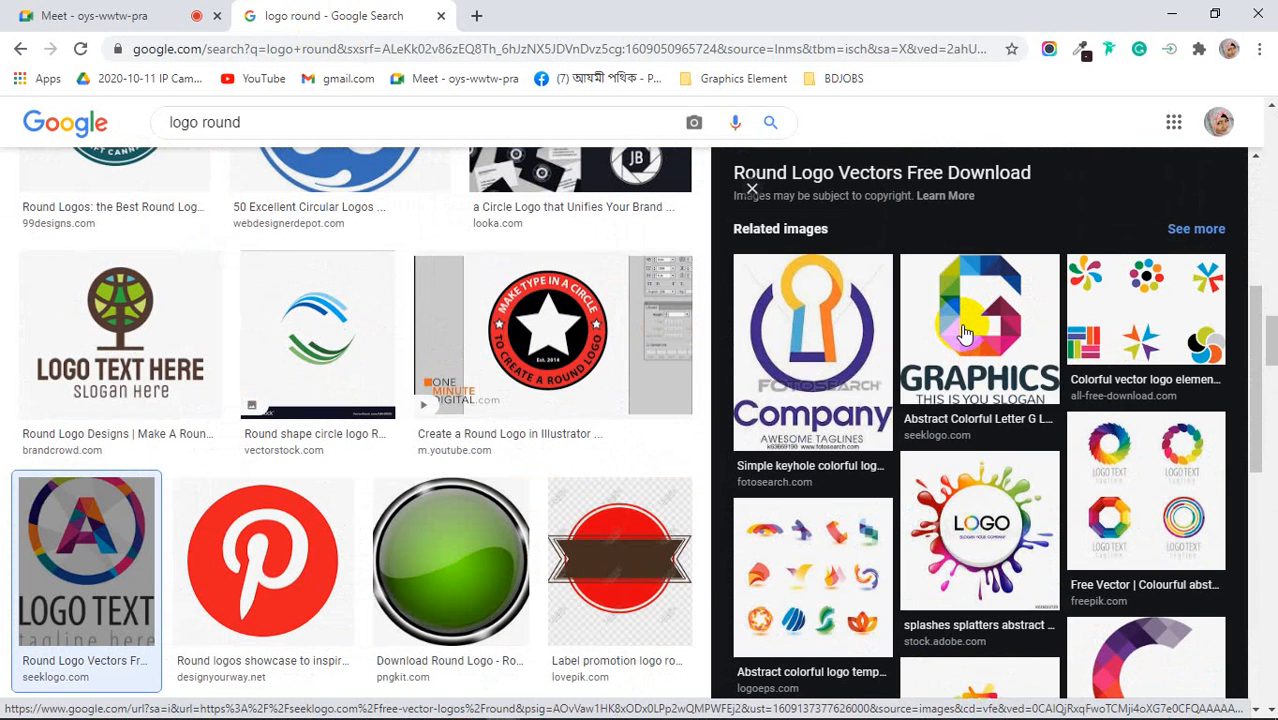
{"action": "left_click", "coordinate": [965, 334]}
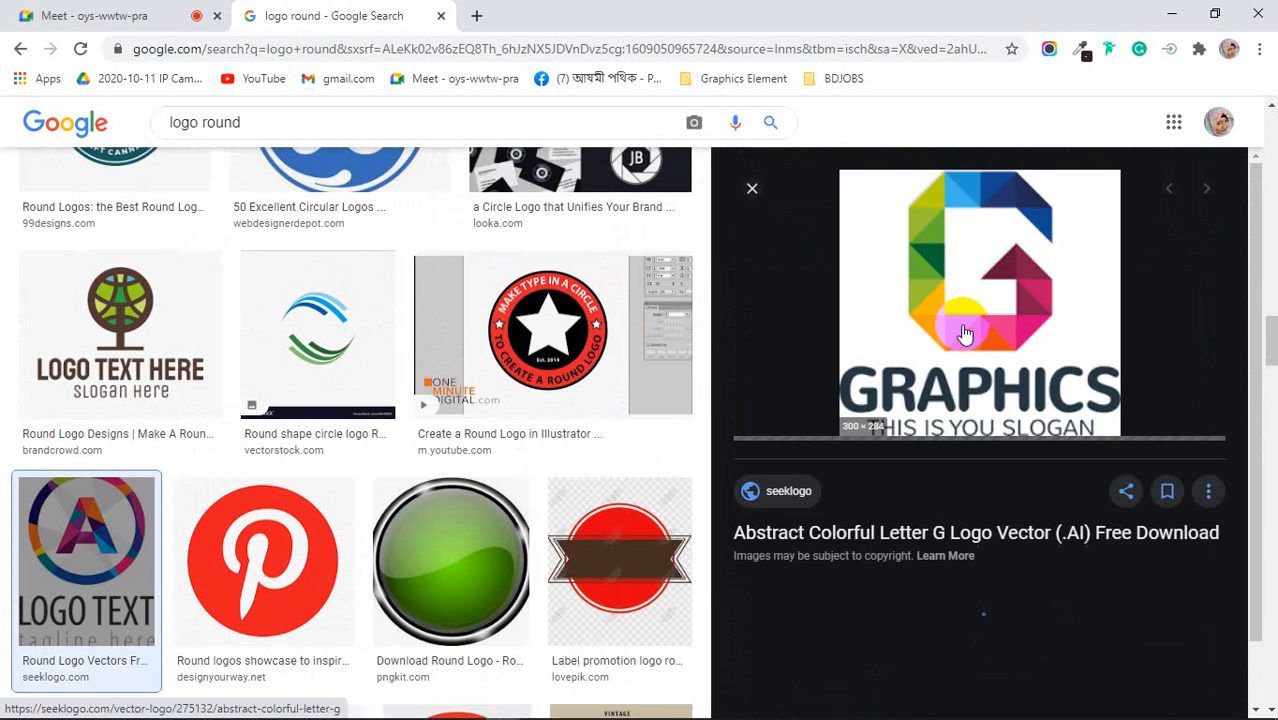
Browse the related images, open the colourful letter M logo icon and preview the M colorful low poly letter logo from VectorStock.
{"action": "scroll", "coordinate": [965, 334], "scroll_direction": "down", "scroll_amount": 3}
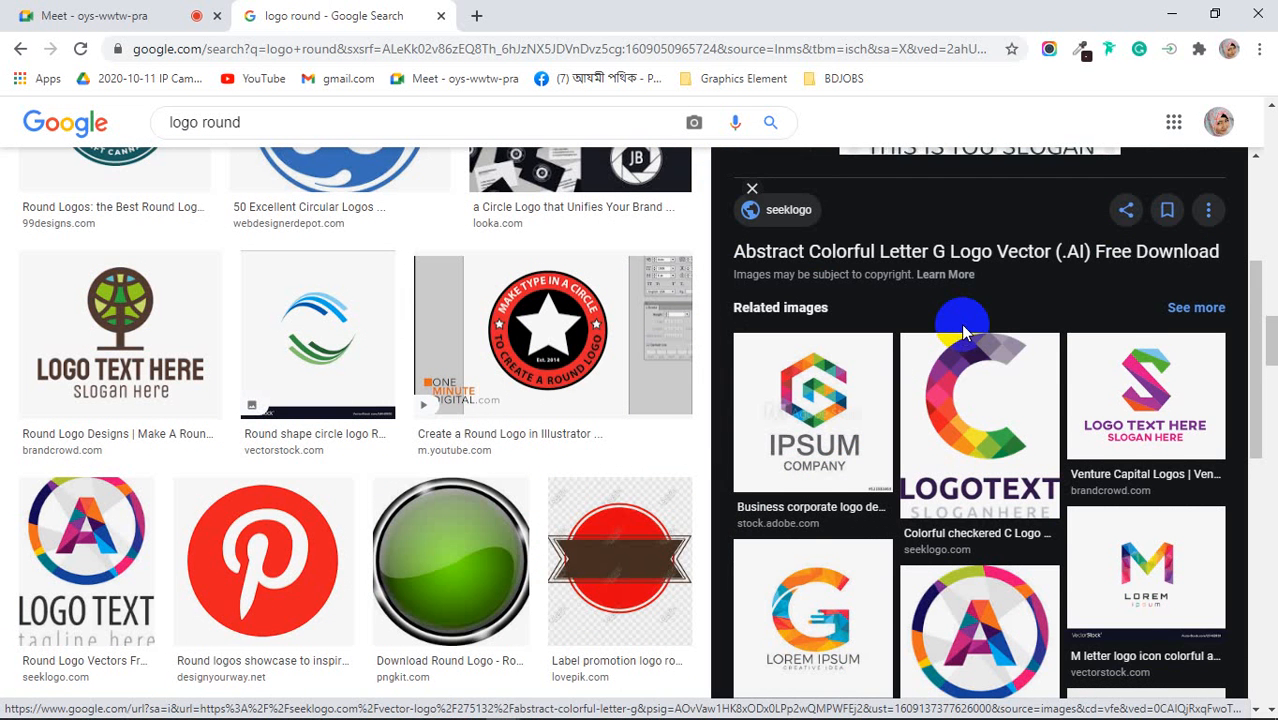
{"action": "scroll", "coordinate": [965, 330], "scroll_direction": "down", "scroll_amount": 2}
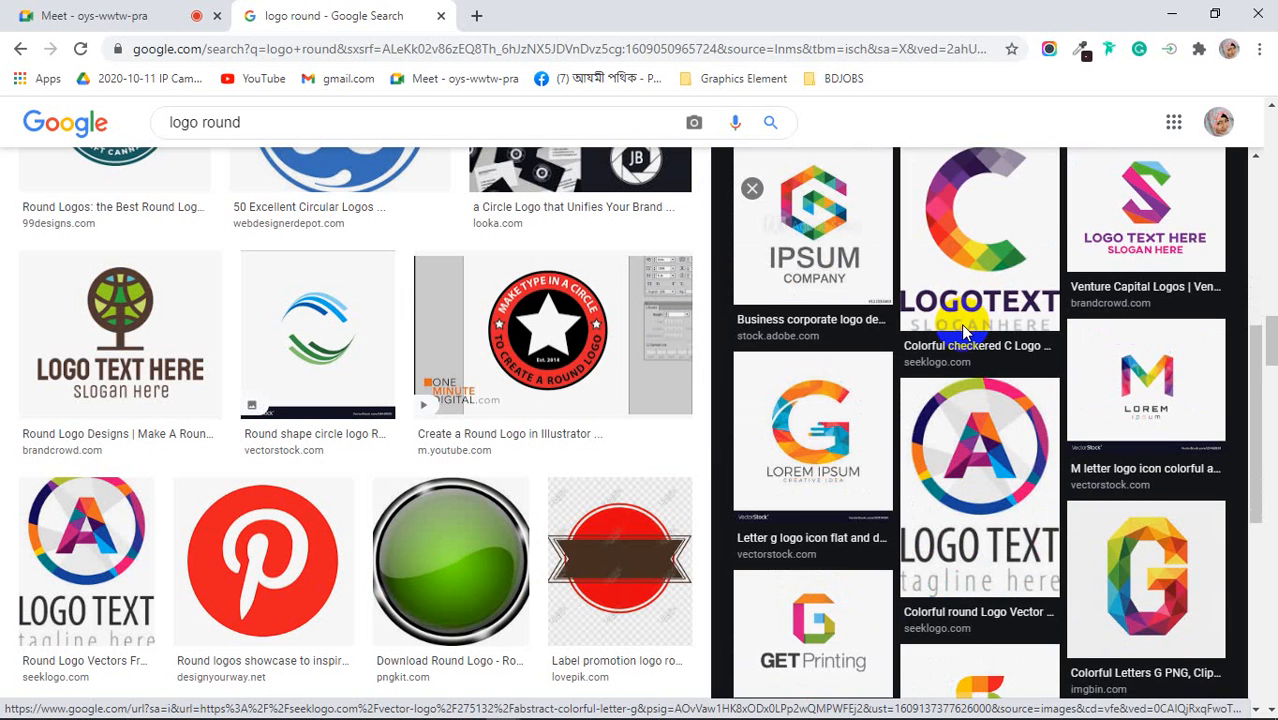
{"action": "left_click", "coordinate": [1142, 382]}
{"action": "scroll", "coordinate": [1056, 366], "scroll_direction": "down", "scroll_amount": 5}
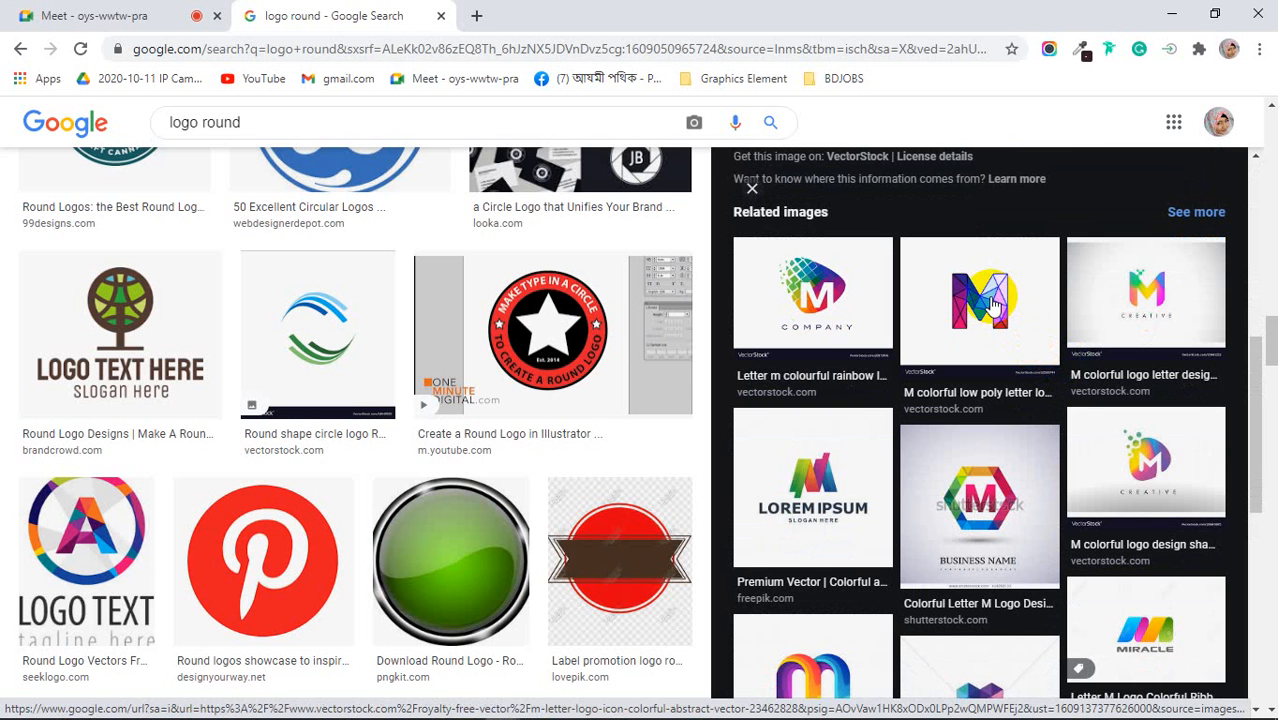
{"action": "left_click", "coordinate": [989, 305]}
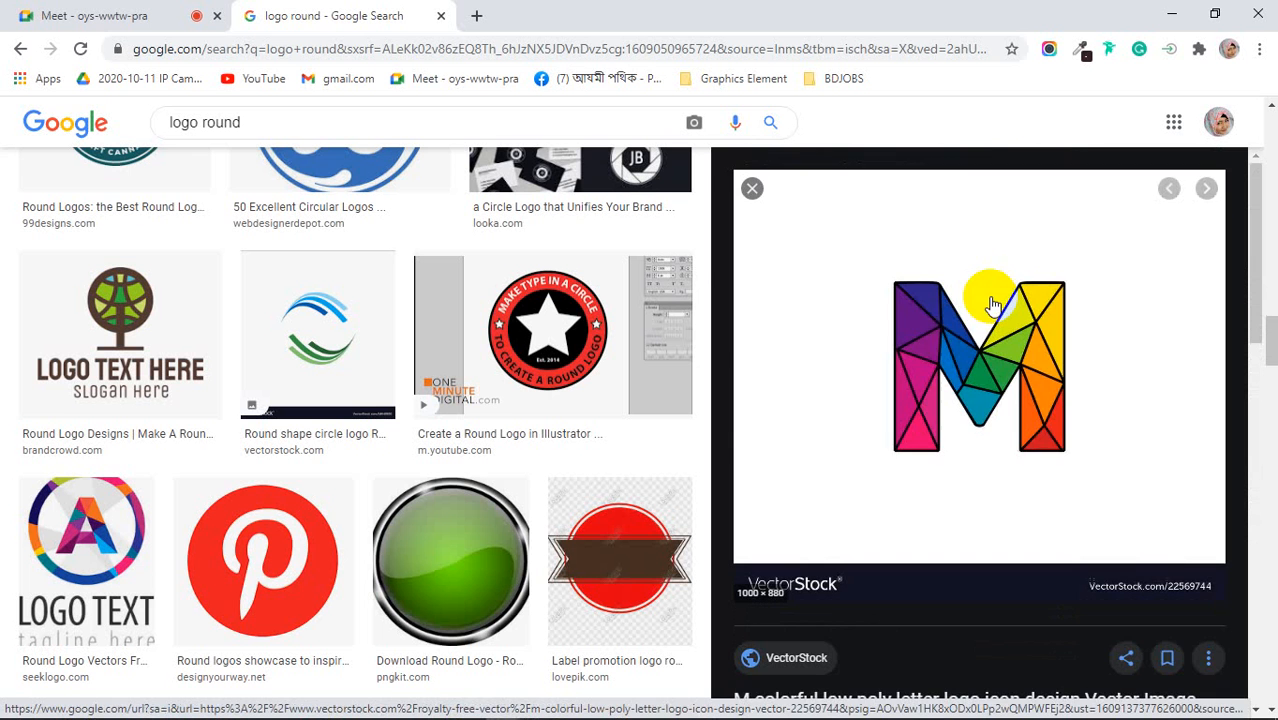
Copy the address of the "logo round" image search, send it in the Google Meet chat and close the chat.
{"action": "right_click", "coordinate": [897, 343]}
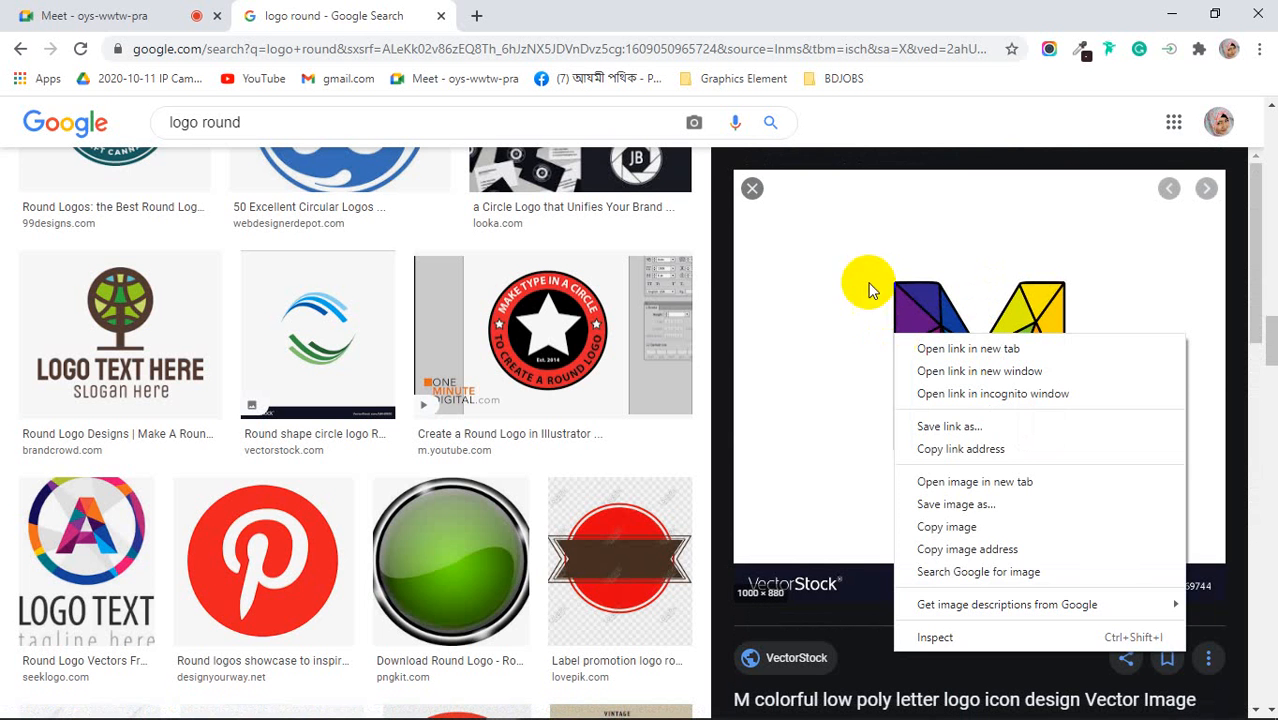
{"action": "left_click", "coordinate": [587, 52]}
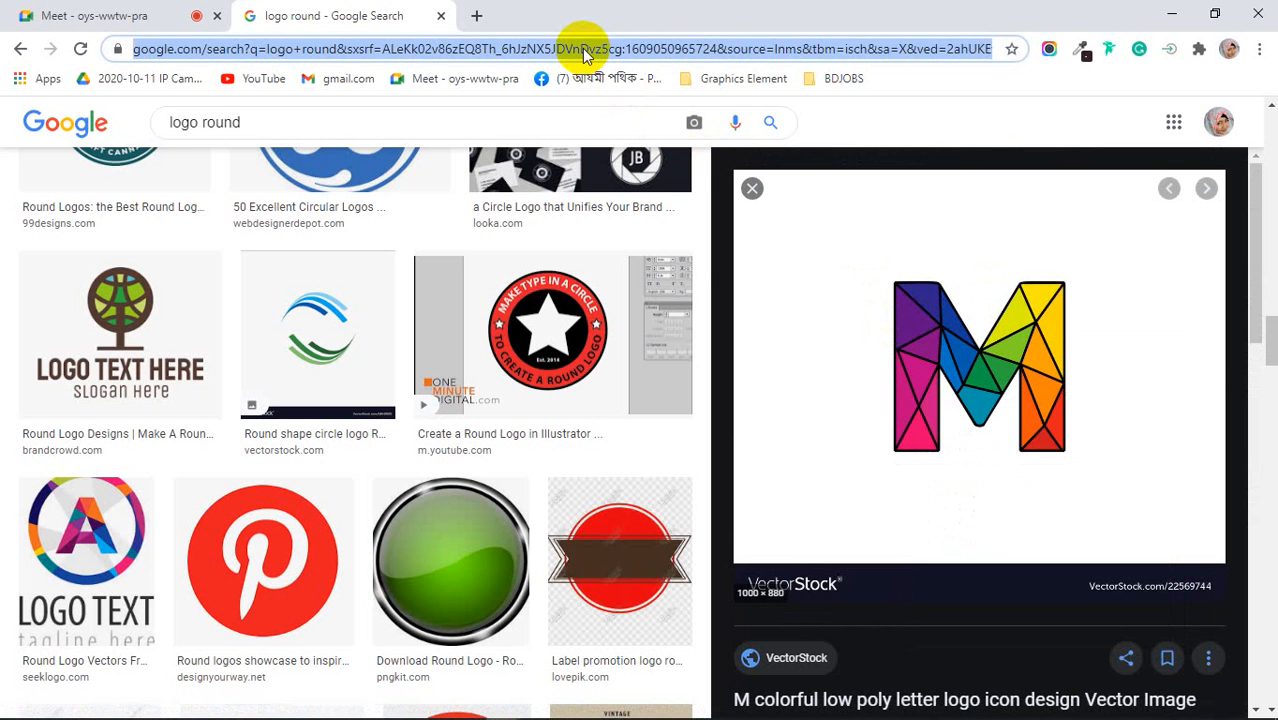
{"action": "left_click", "coordinate": [137, 18]}
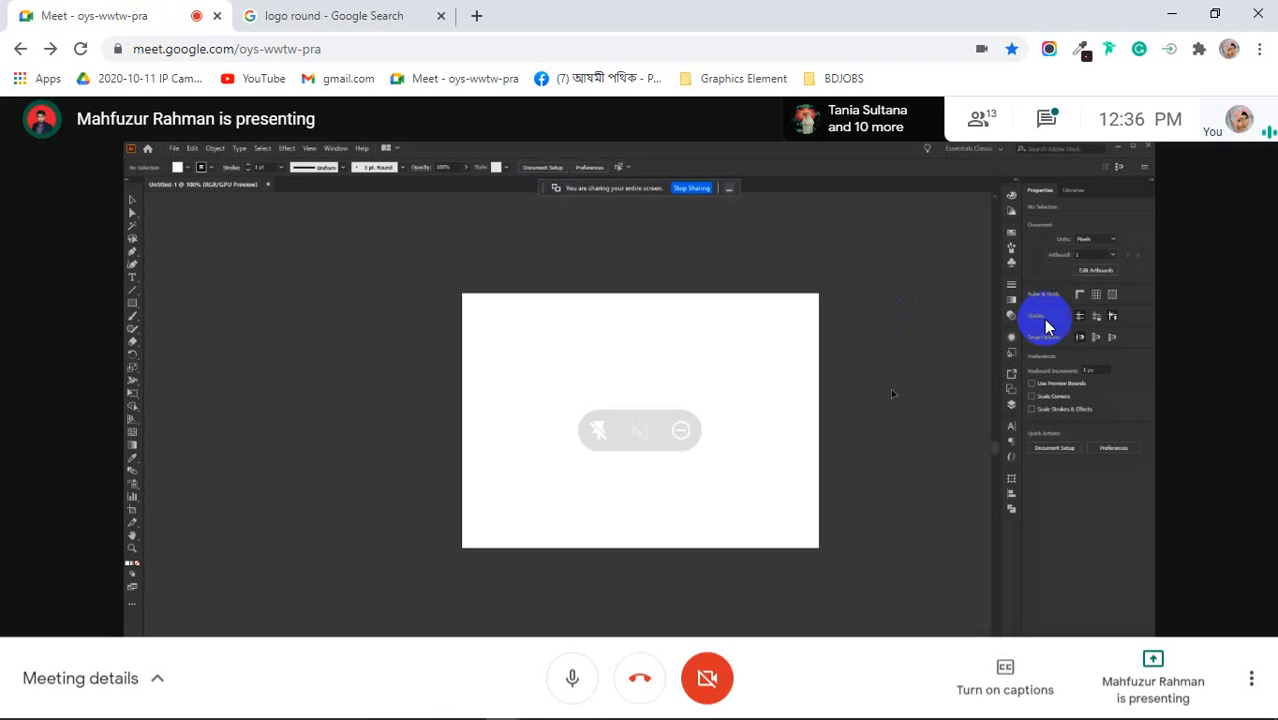
{"action": "left_click", "coordinate": [1040, 124]}
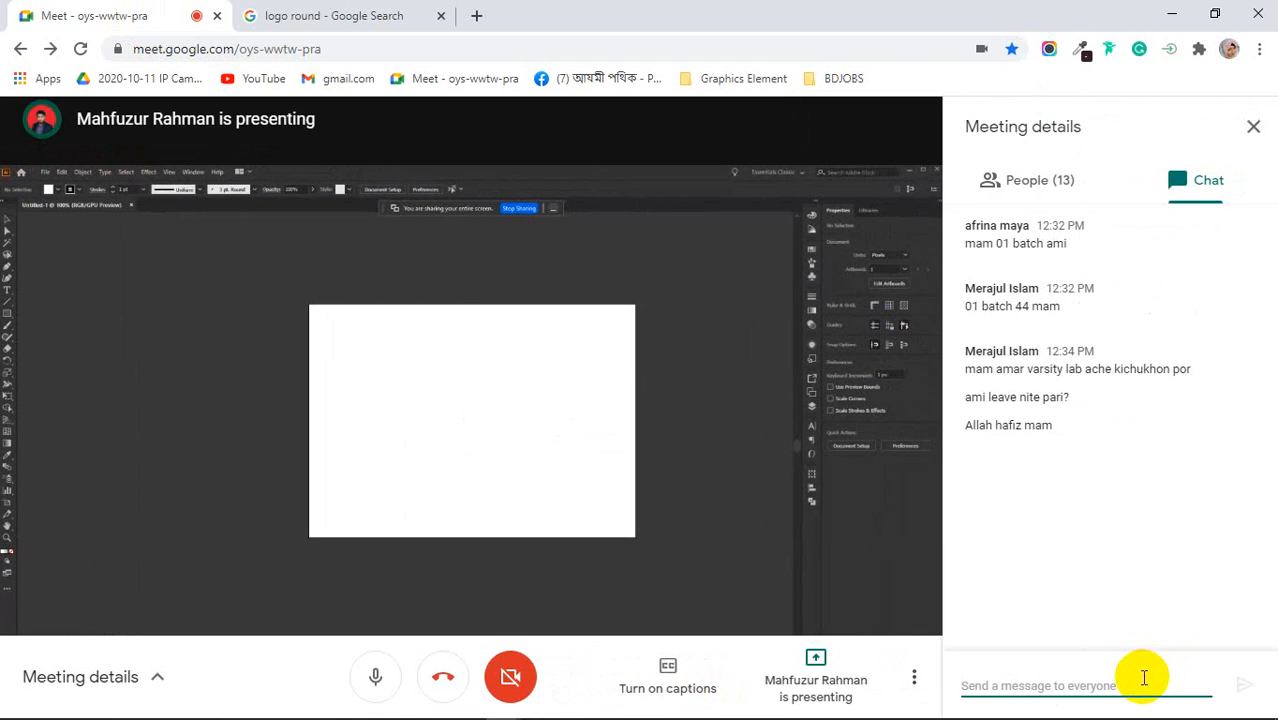
{"action": "left_click", "coordinate": [1141, 678]}
{"action": "key", "text": "ctrl+v"}
{"action": "key", "text": "Return"}
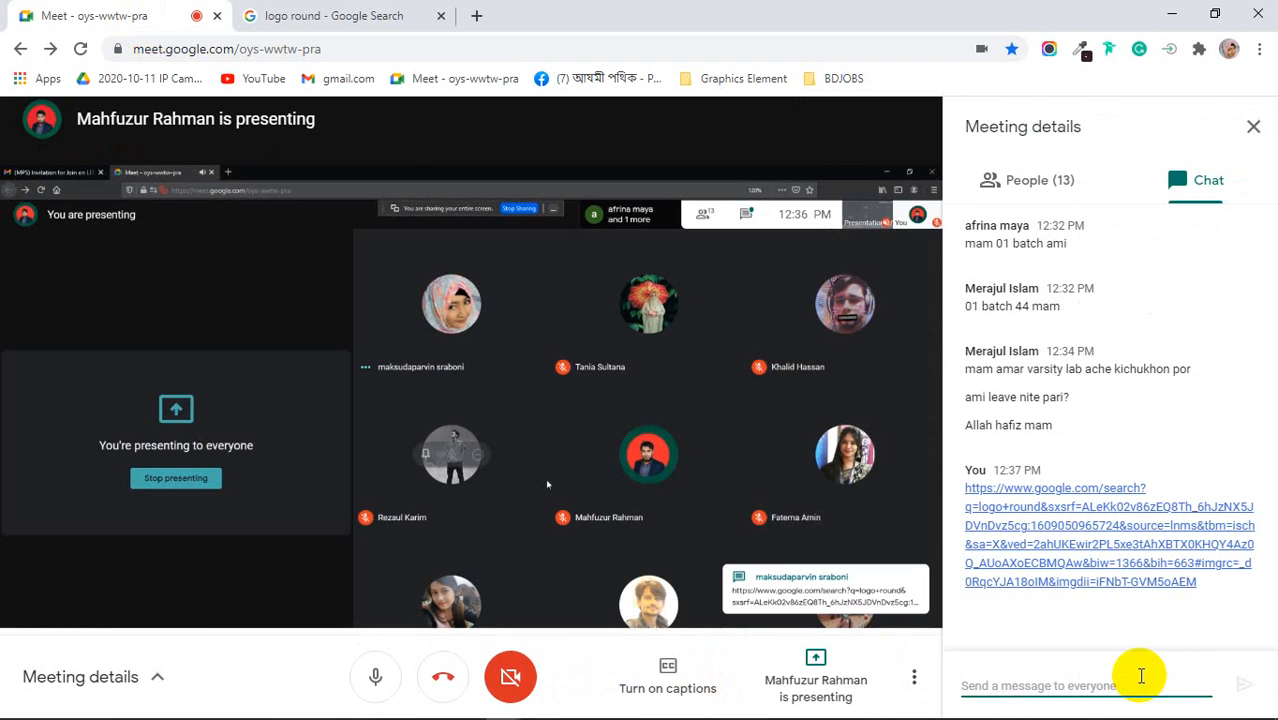
{"action": "left_click", "coordinate": [1253, 126]}
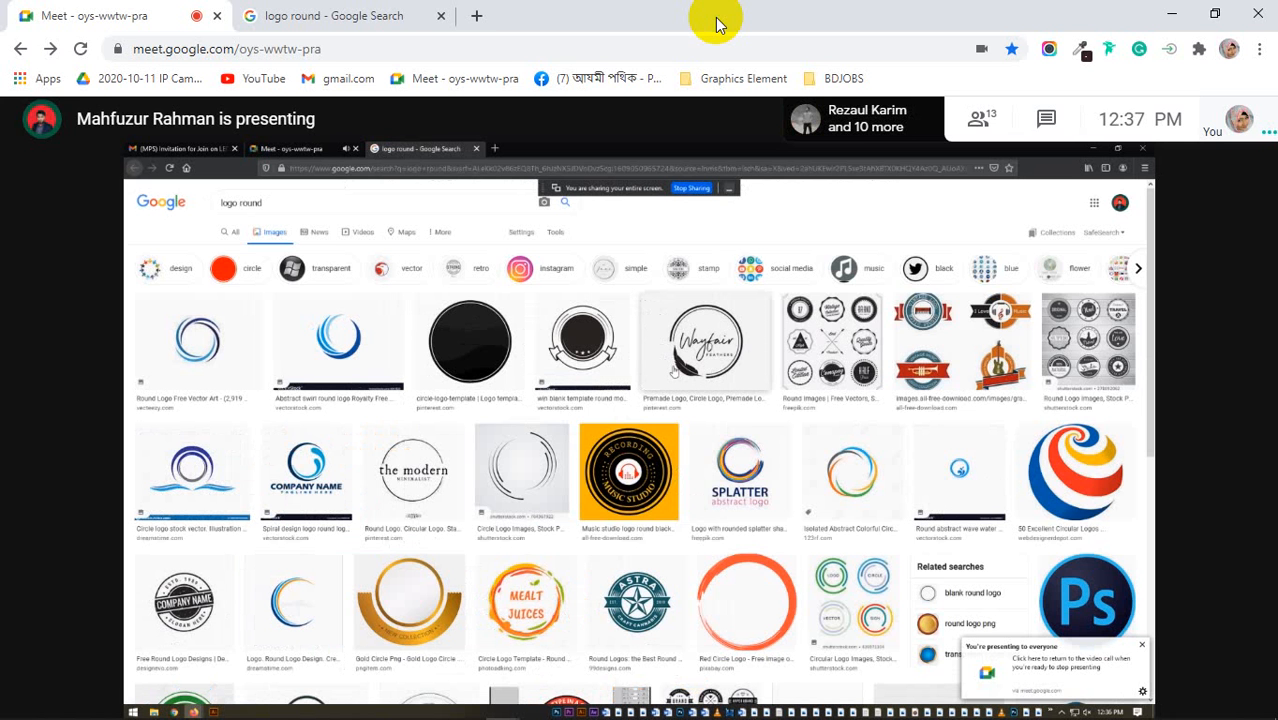
Open the low poly letter M logo's VectorStock page in a new browser tab and copy its address.
{"action": "left_click", "coordinate": [350, 14]}
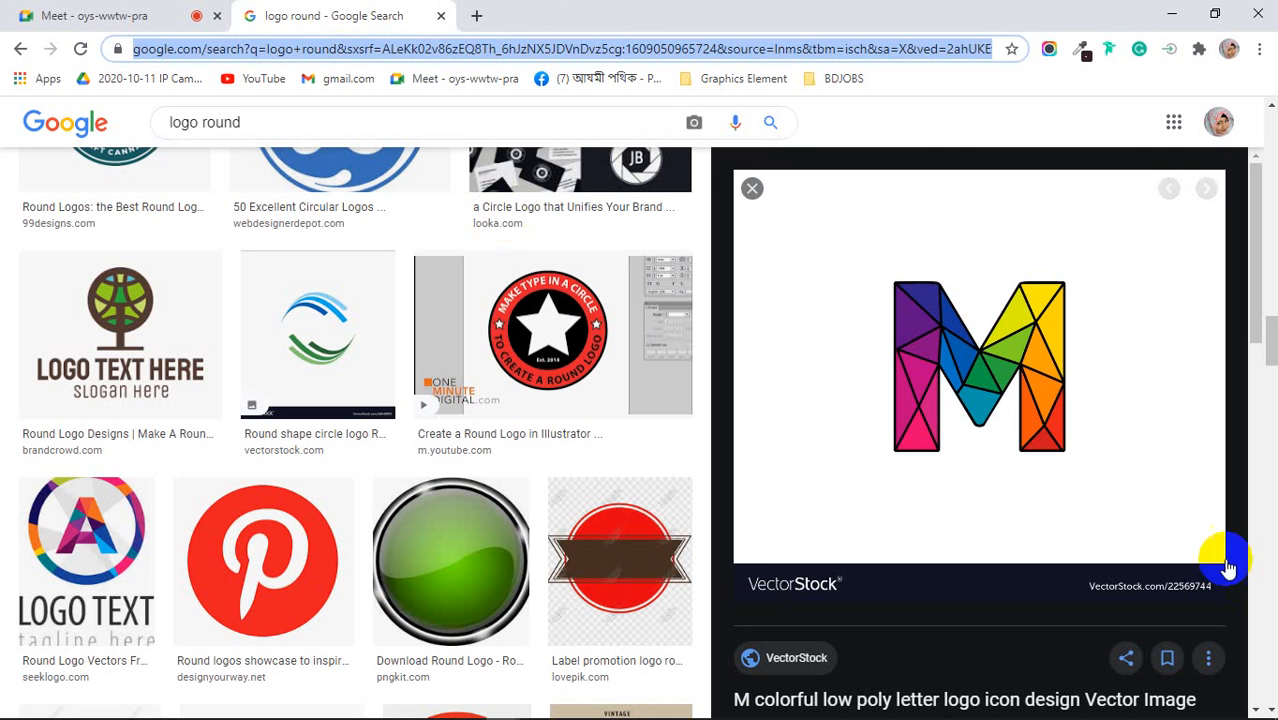
{"action": "right_click", "coordinate": [1000, 326]}
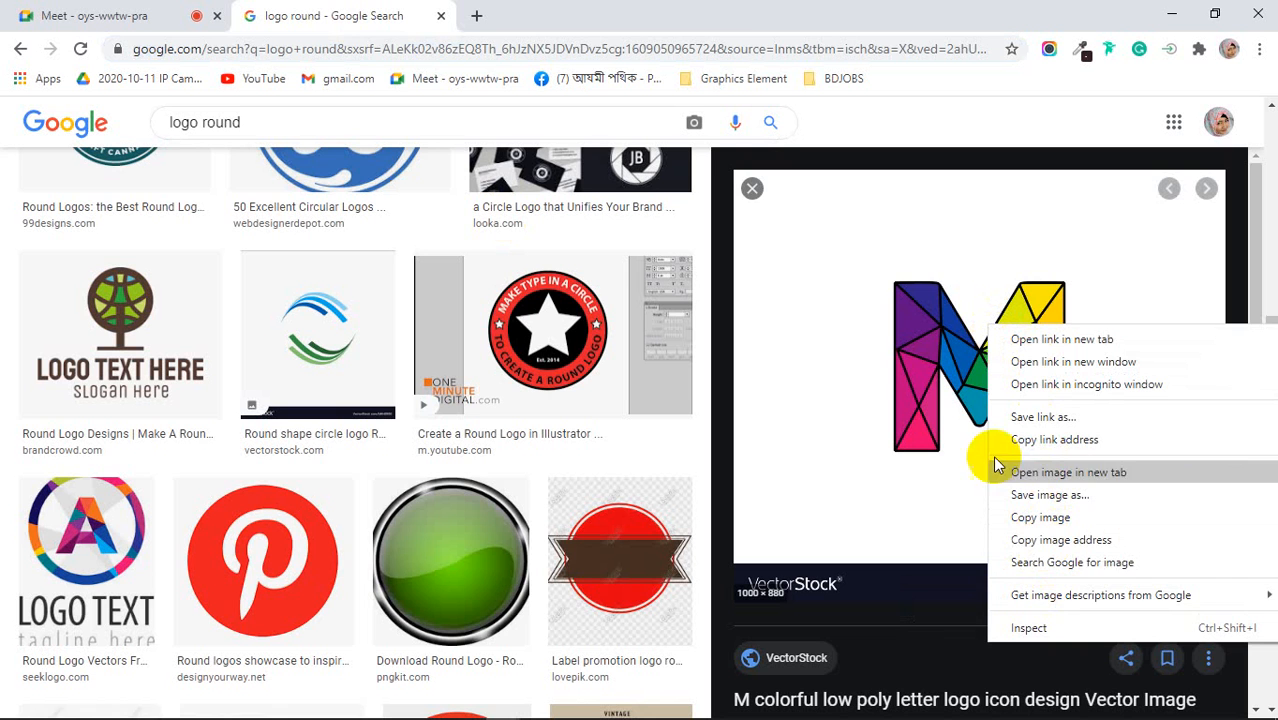
{"action": "left_click", "coordinate": [875, 355]}
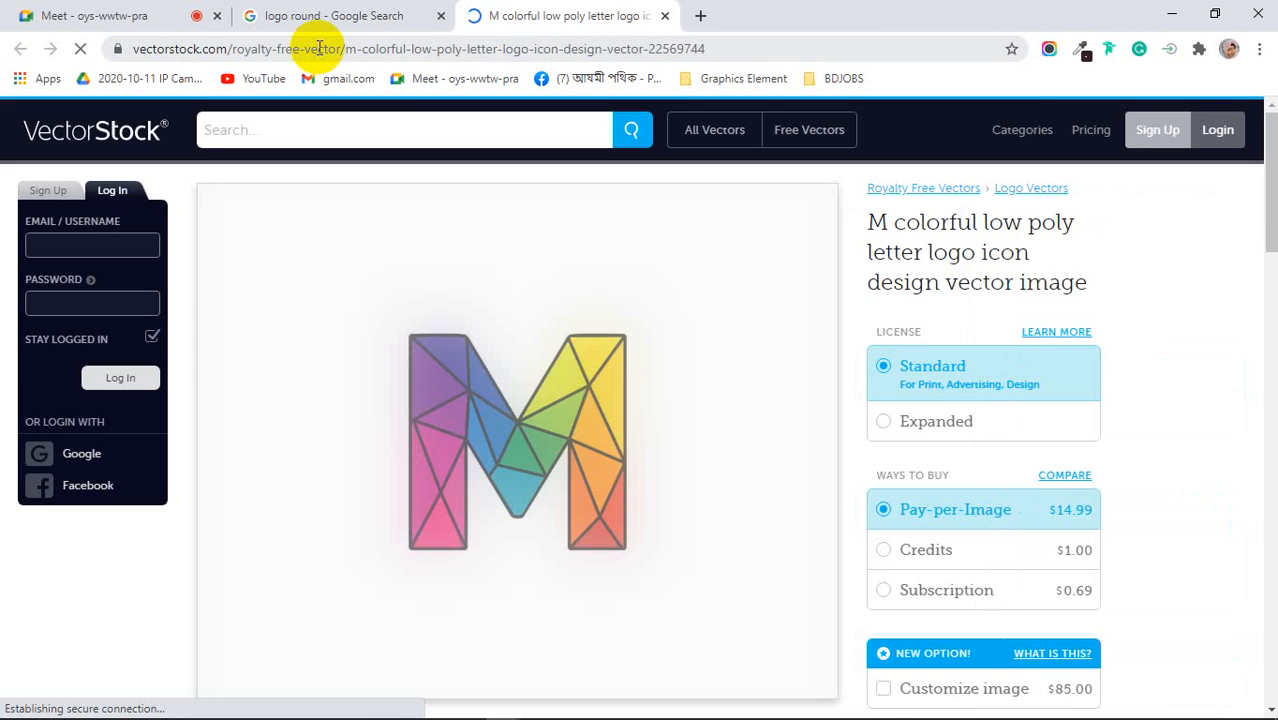
{"action": "left_click", "coordinate": [318, 48]}
{"action": "key", "text": "ctrl+c"}
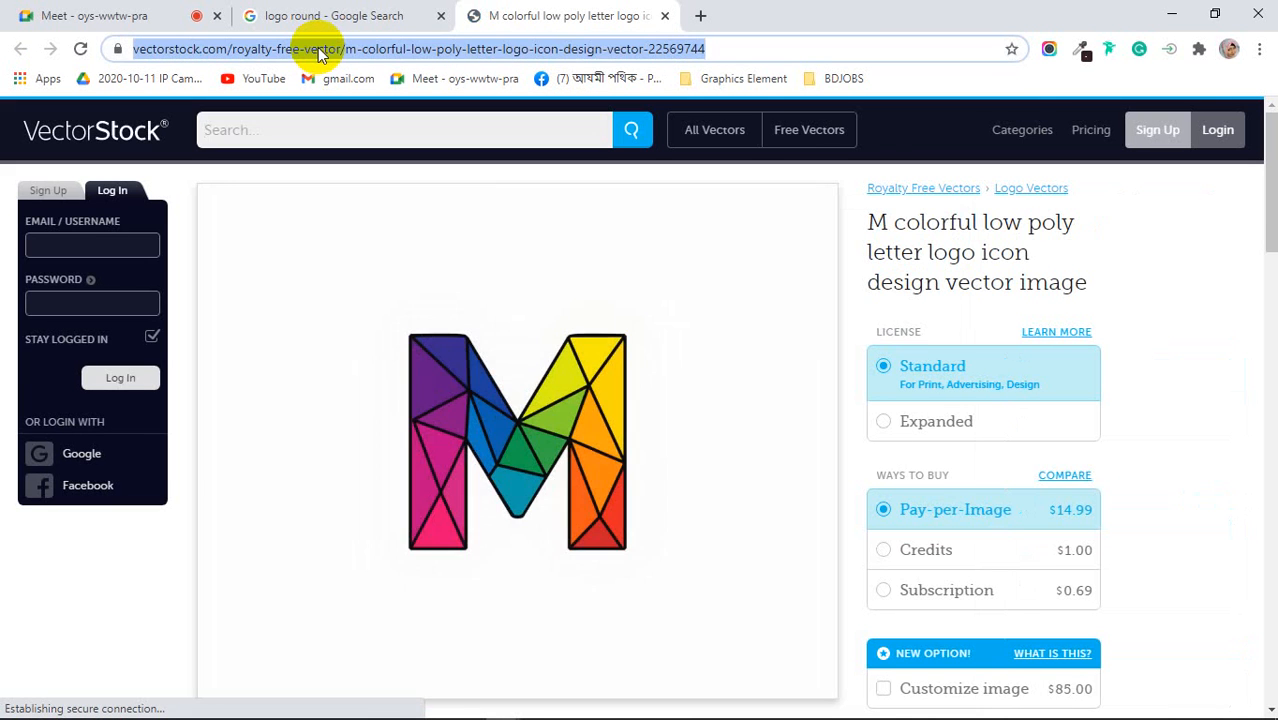
Send the VectorStock link of the letter M logo to everyone in the Meet chat and close the chat.
{"action": "left_click", "coordinate": [155, 16]}
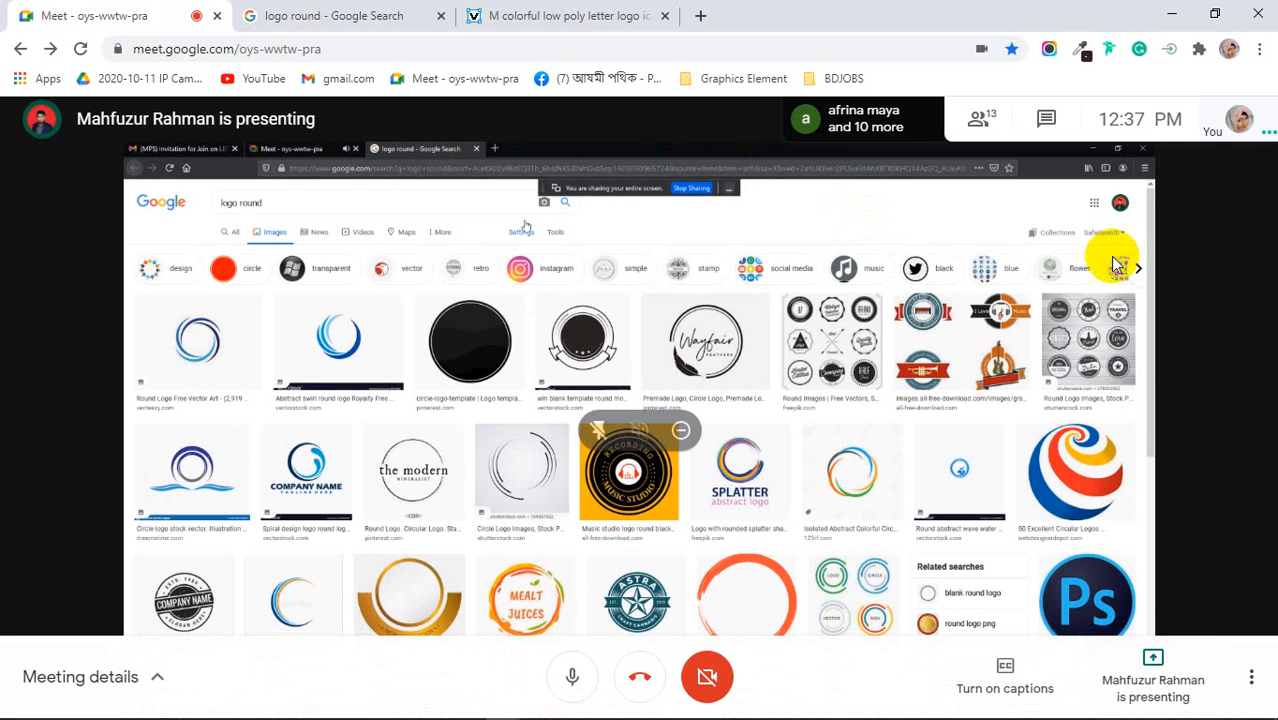
{"action": "left_click", "coordinate": [1045, 117]}
{"action": "key", "text": "ctrl+v"}
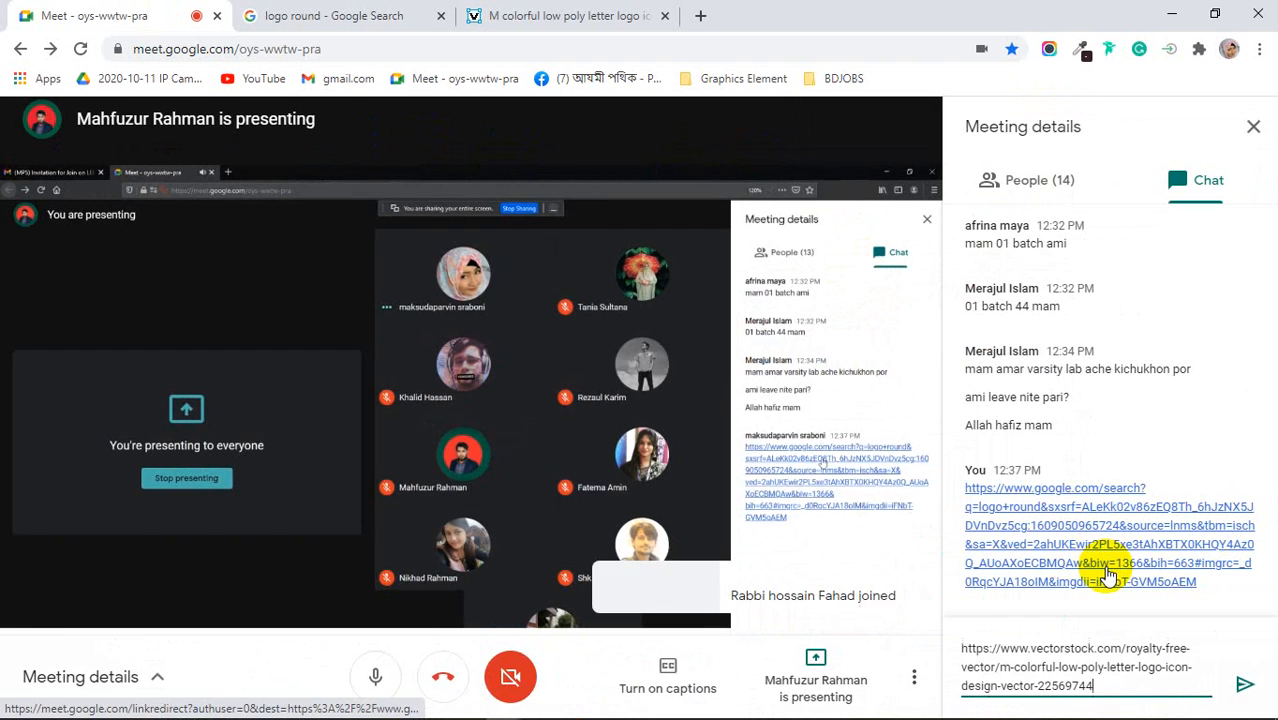
{"action": "key", "text": "Return"}
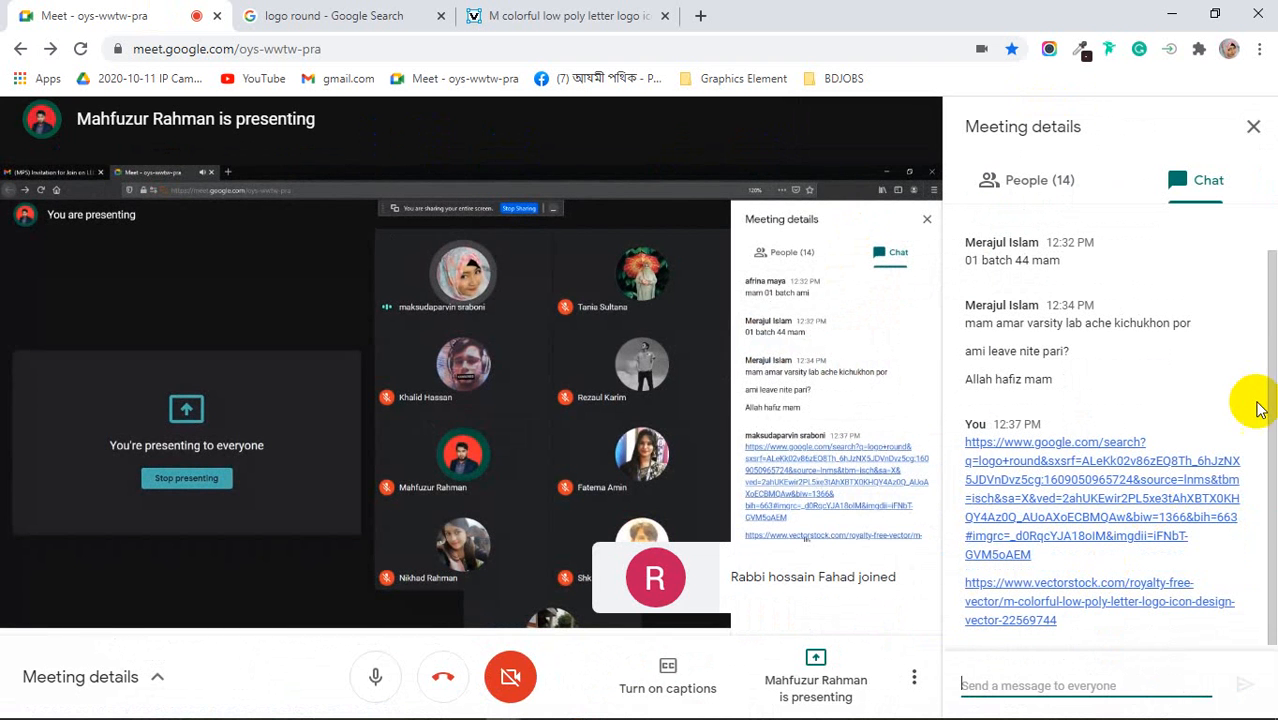
{"action": "left_click", "coordinate": [1253, 126]}
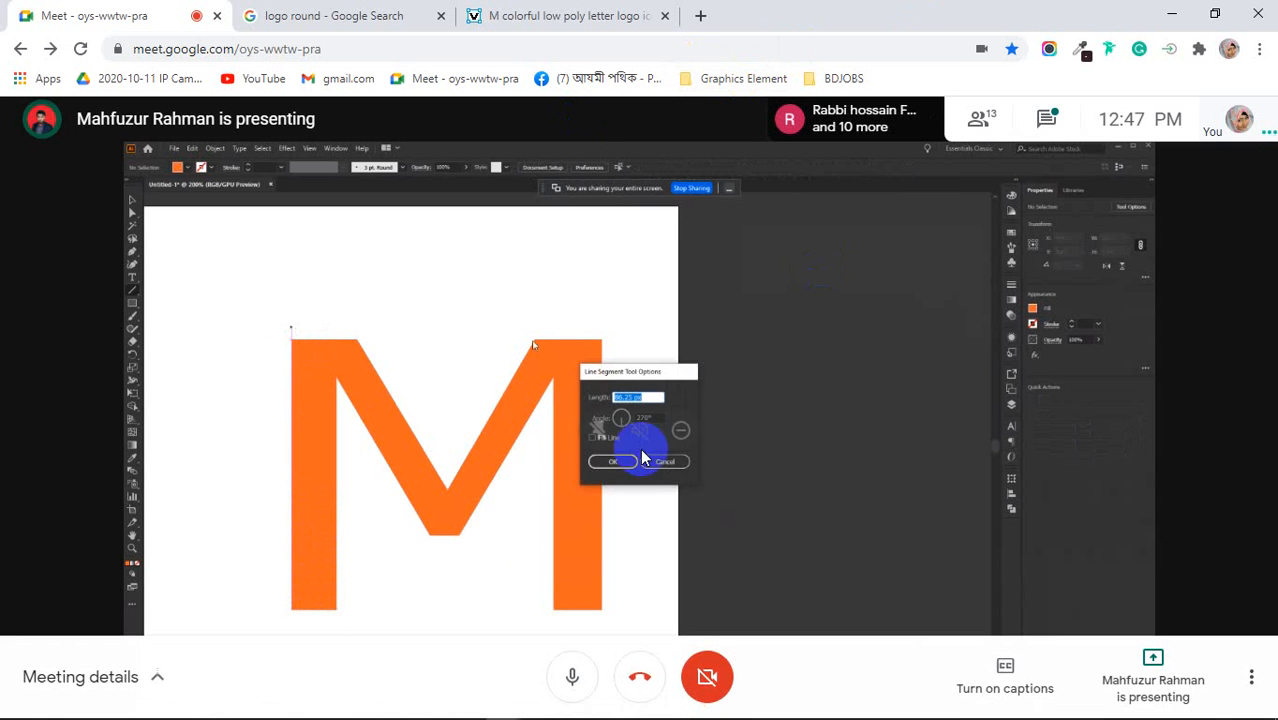
Remove the other participant's presentation from the call, present the entire screen and hide the sharing notice.
{"action": "left_click", "coordinate": [684, 432]}
{"action": "left_click", "coordinate": [786, 464]}
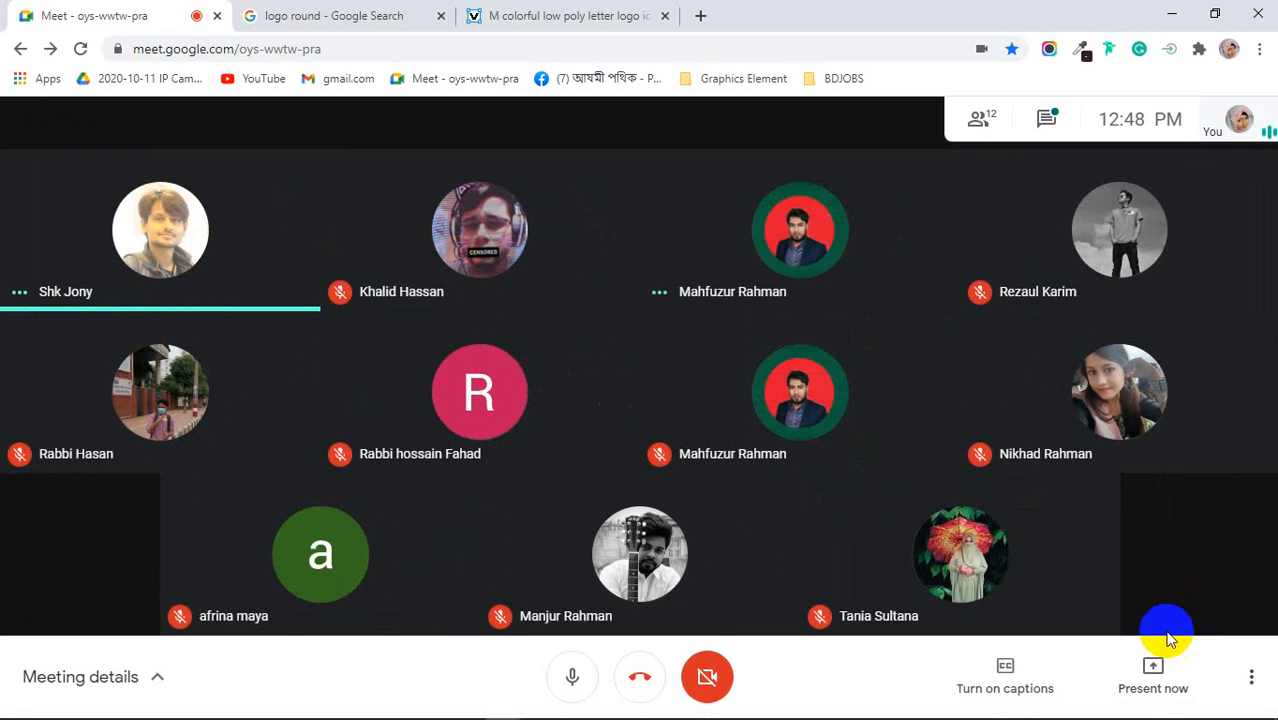
{"action": "left_click", "coordinate": [1153, 670]}
{"action": "left_click", "coordinate": [1136, 518]}
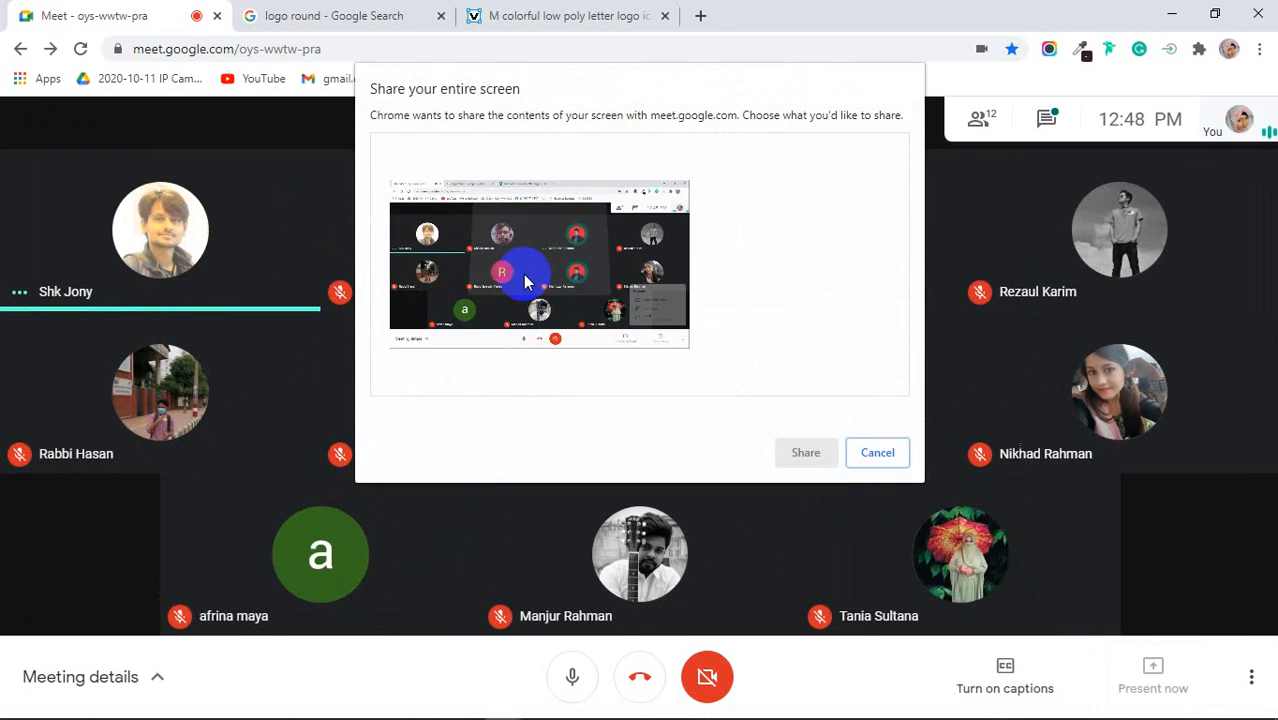
{"action": "left_click", "coordinate": [796, 455]}
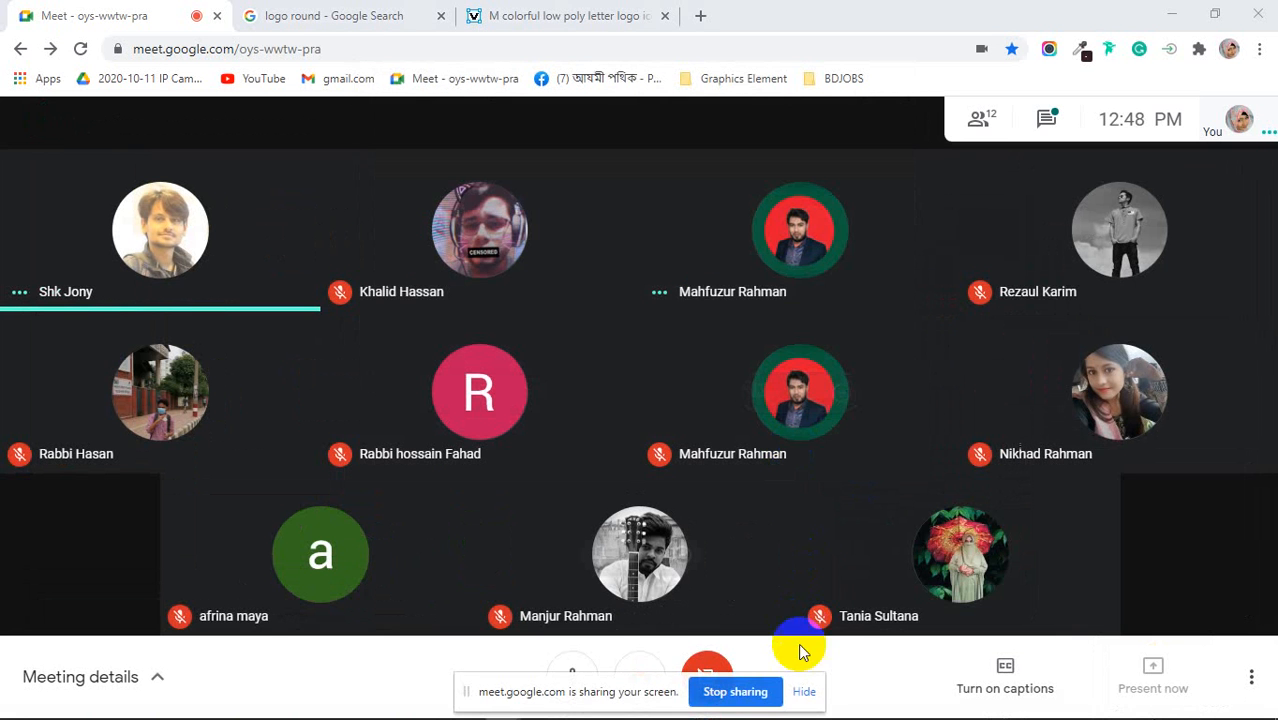
{"action": "left_click", "coordinate": [806, 686]}
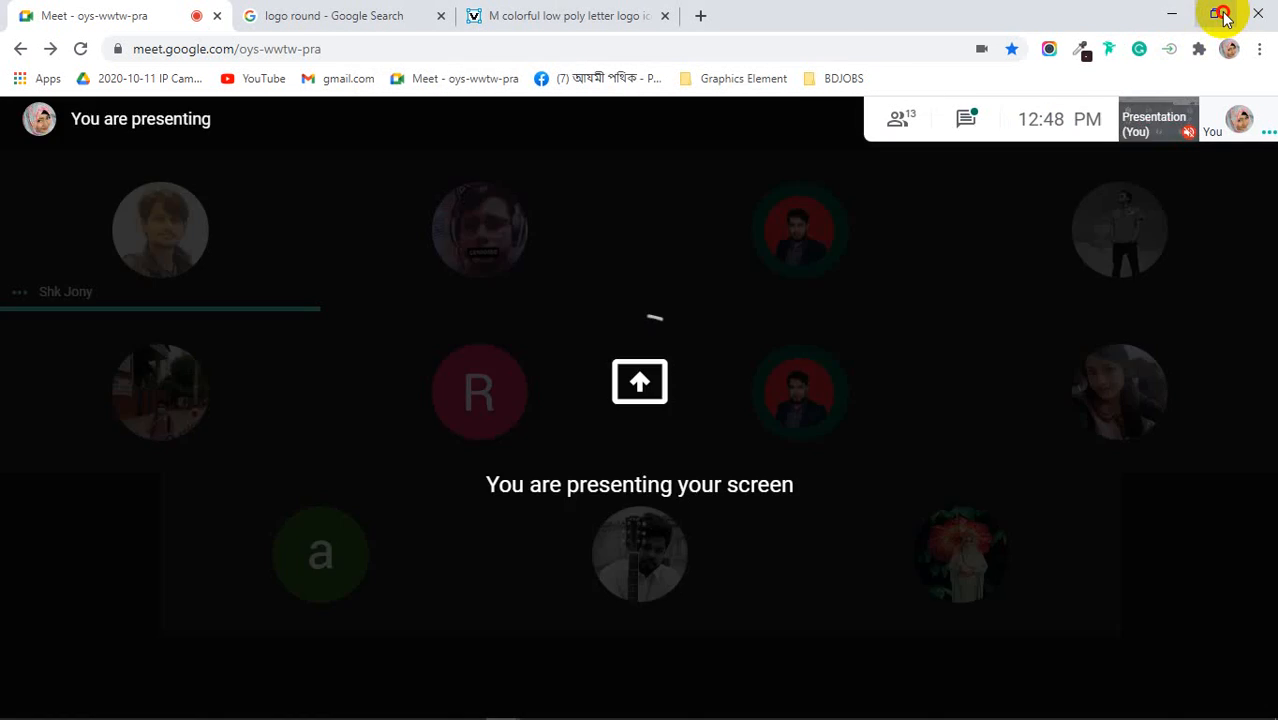
Switch to Illustrator, place the letter M as text on the artboard and enlarge it to about 270 pt.
{"action": "left_click", "coordinate": [1215, 14]}
{"action": "left_click", "coordinate": [522, 362]}
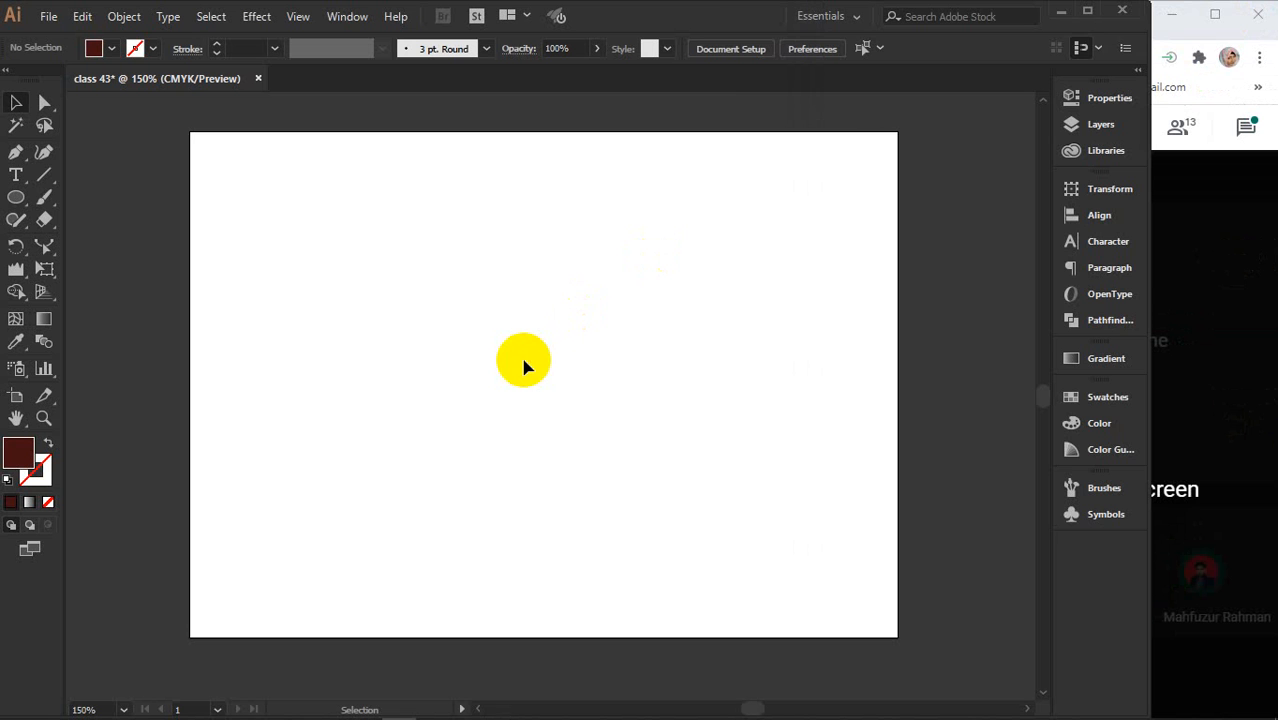
{"action": "left_click", "coordinate": [17, 180]}
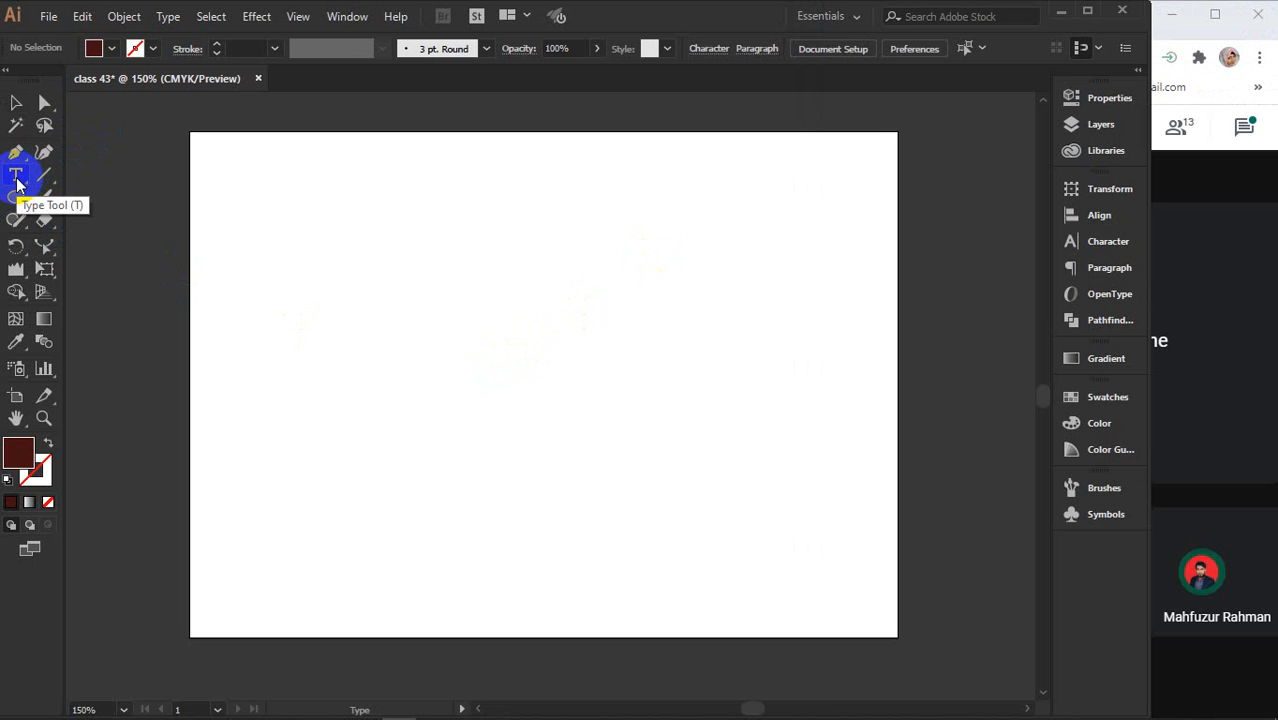
{"action": "left_click", "coordinate": [500, 378]}
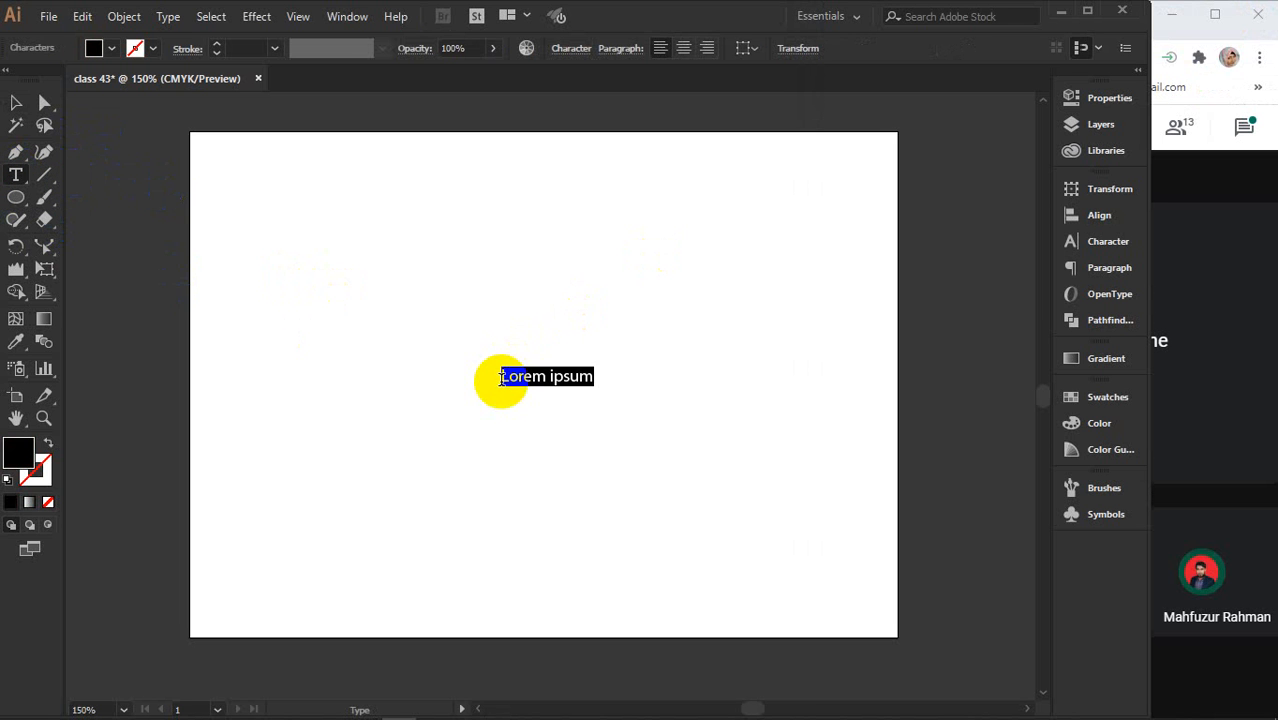
{"action": "type", "text": "M"}
{"action": "key", "text": "Escape"}
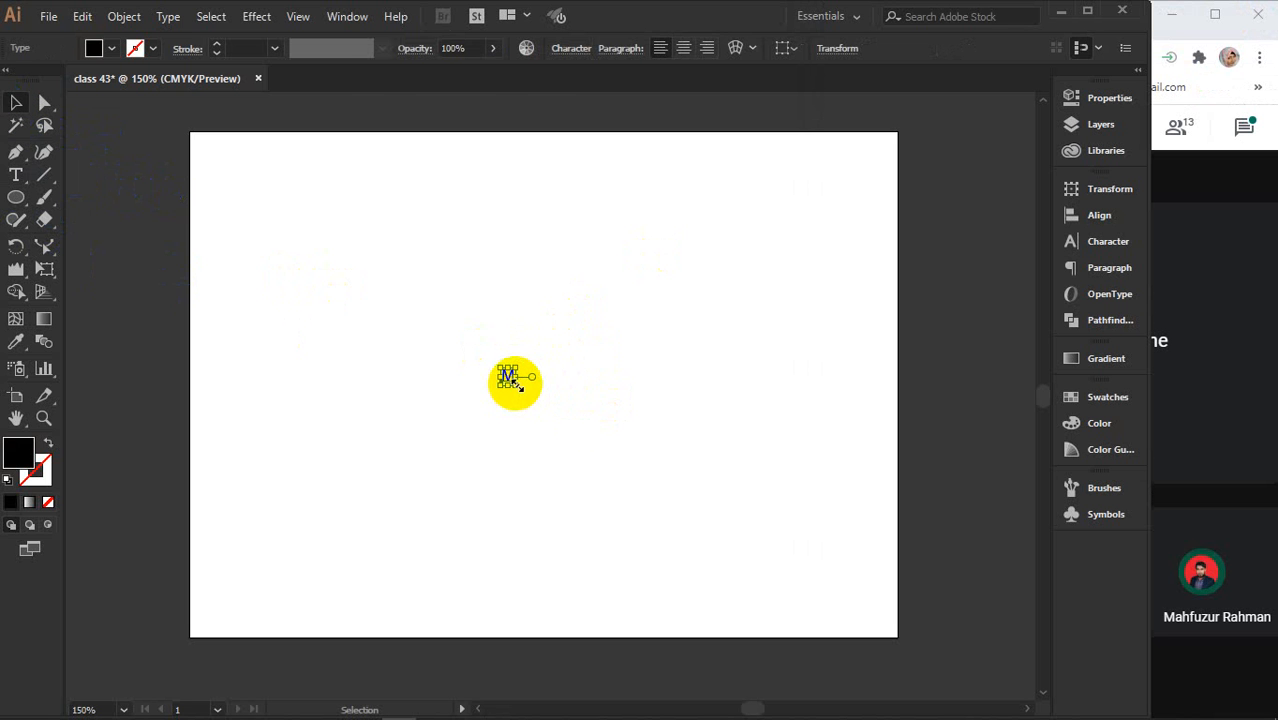
{"action": "left_click_drag", "start_coordinate": [515, 383], "coordinate": [727, 588]}
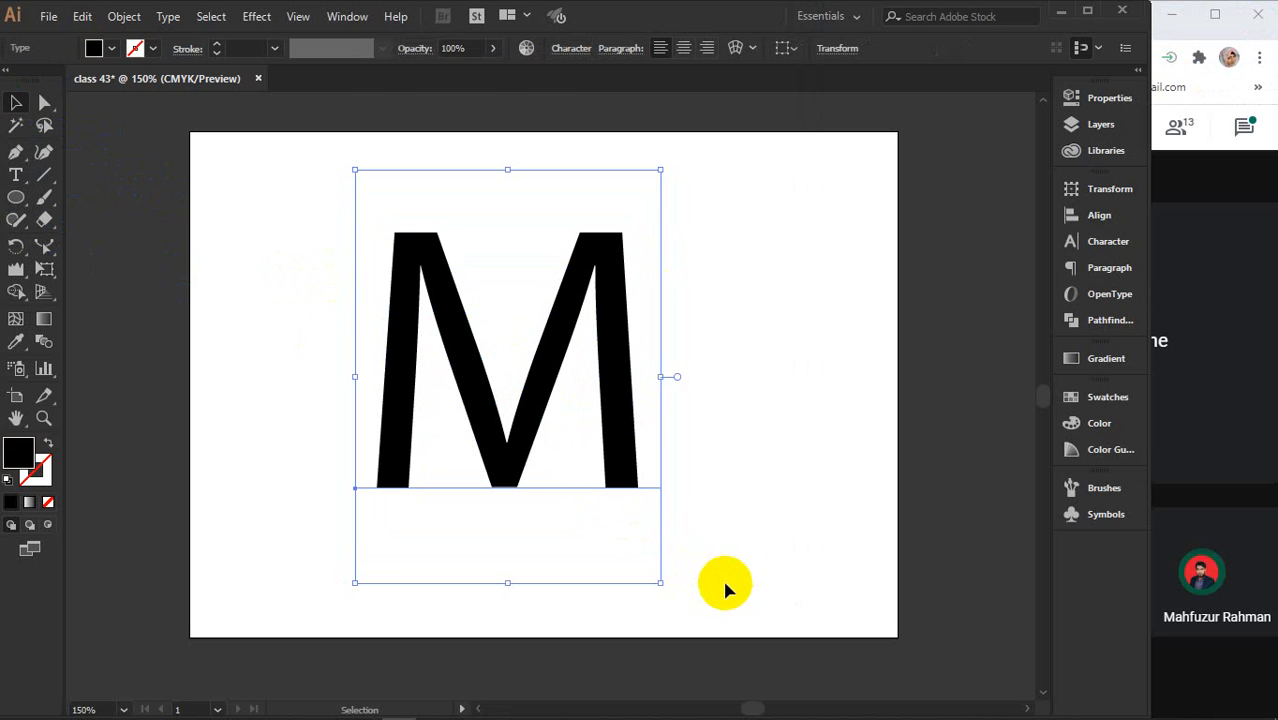
Change the letter M's font to Gotham and choose a much heavier style with thick strokes.
{"action": "left_click", "coordinate": [1106, 242]}
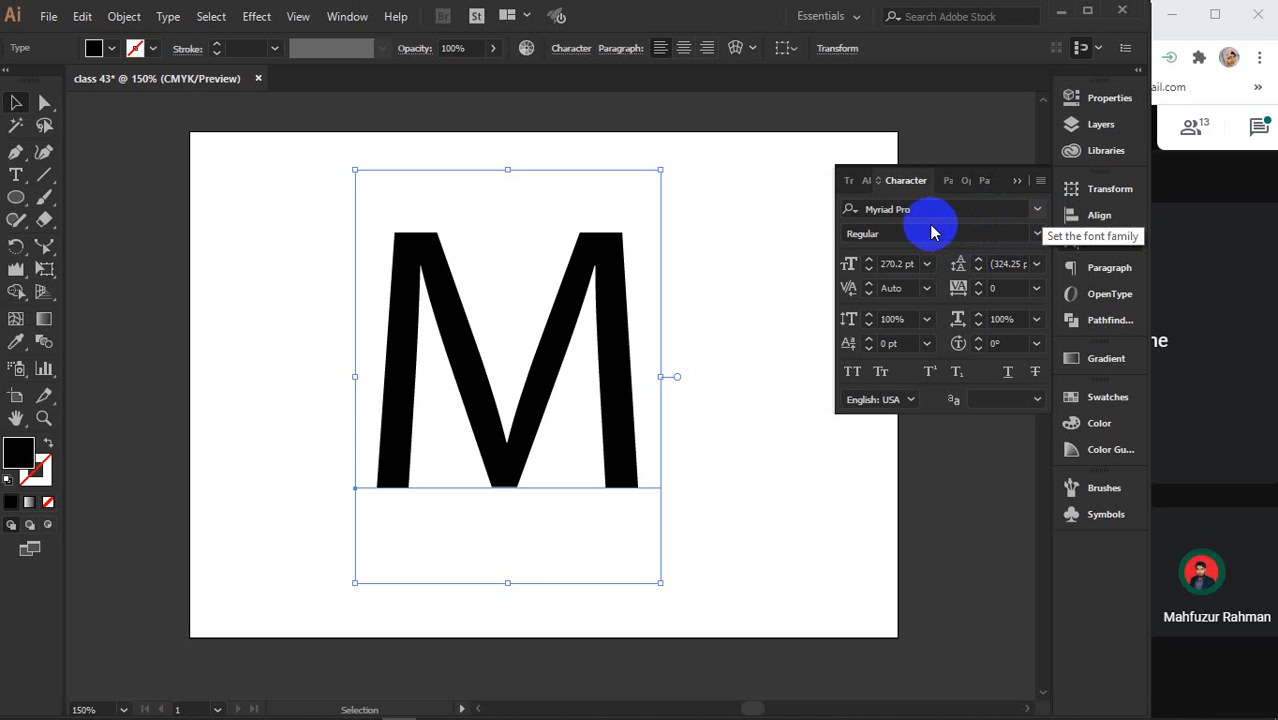
{"action": "left_click", "coordinate": [965, 210]}
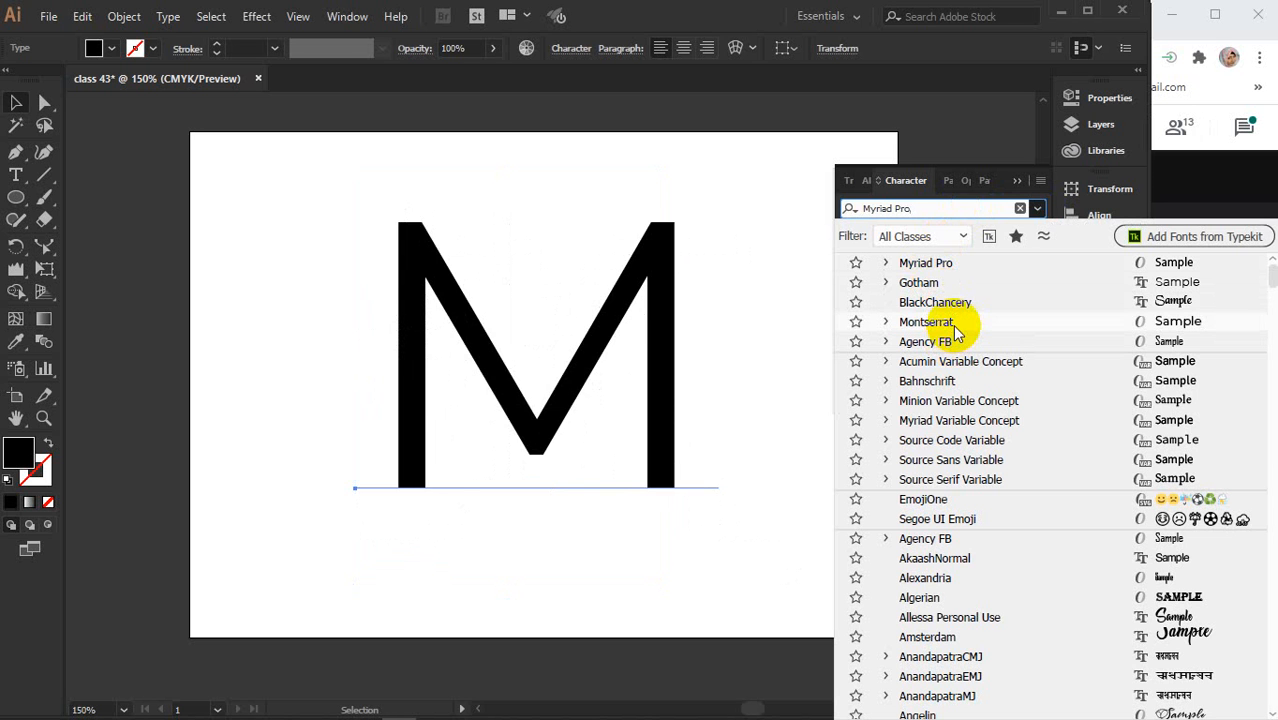
{"action": "left_click", "coordinate": [950, 282]}
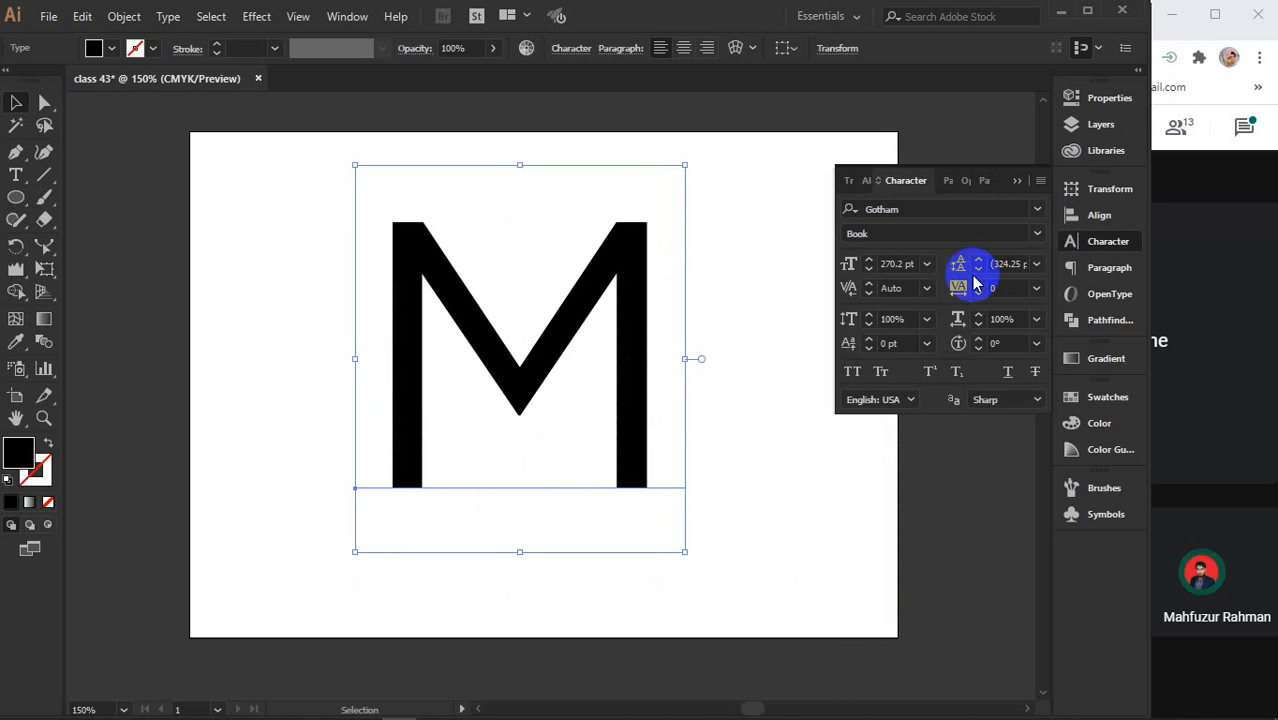
{"action": "left_click", "coordinate": [1032, 238]}
{"action": "left_click", "coordinate": [950, 355]}
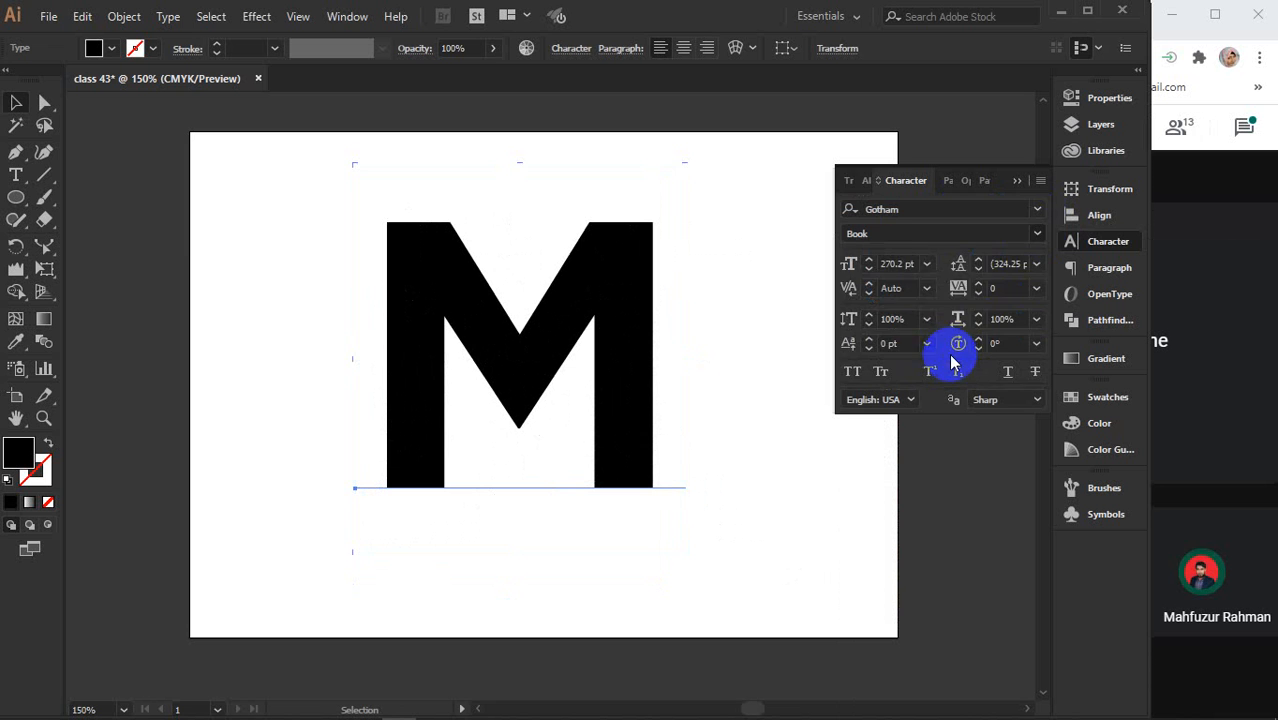
{"action": "left_click", "coordinate": [1018, 183]}
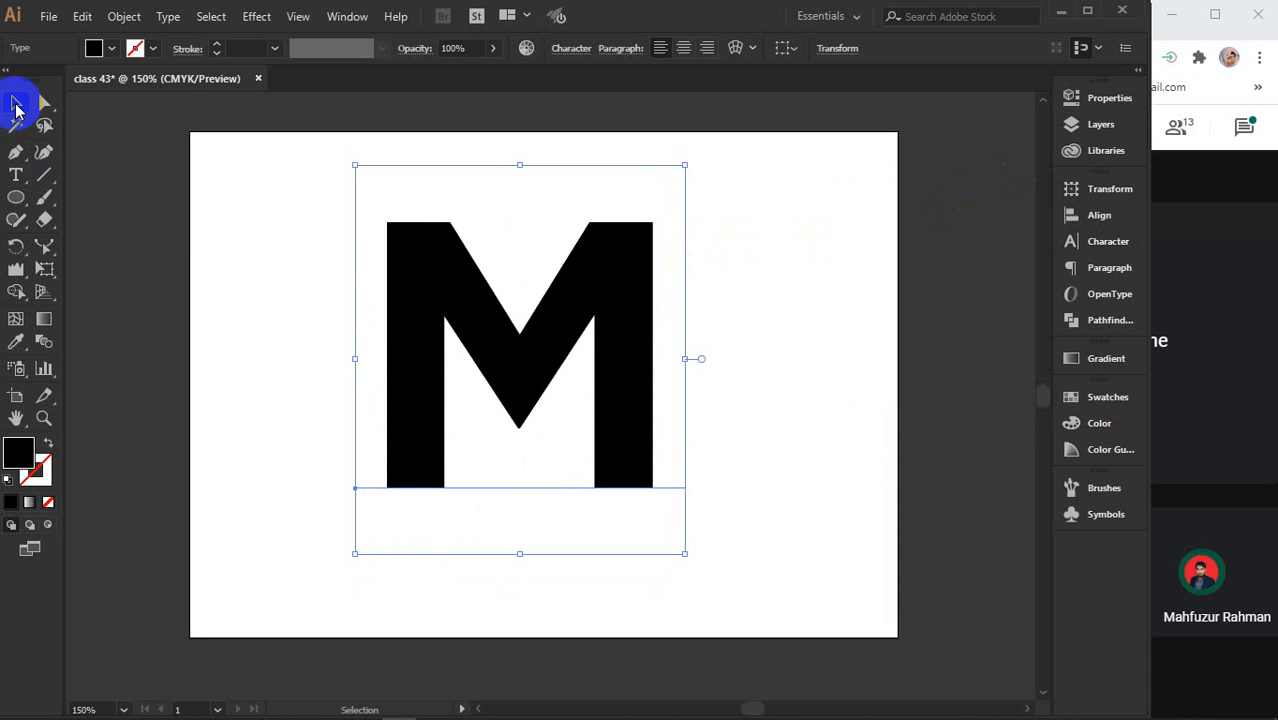
Expand the letter M text into vector shapes with Object and Fill enabled.
{"action": "left_click", "coordinate": [124, 17]}
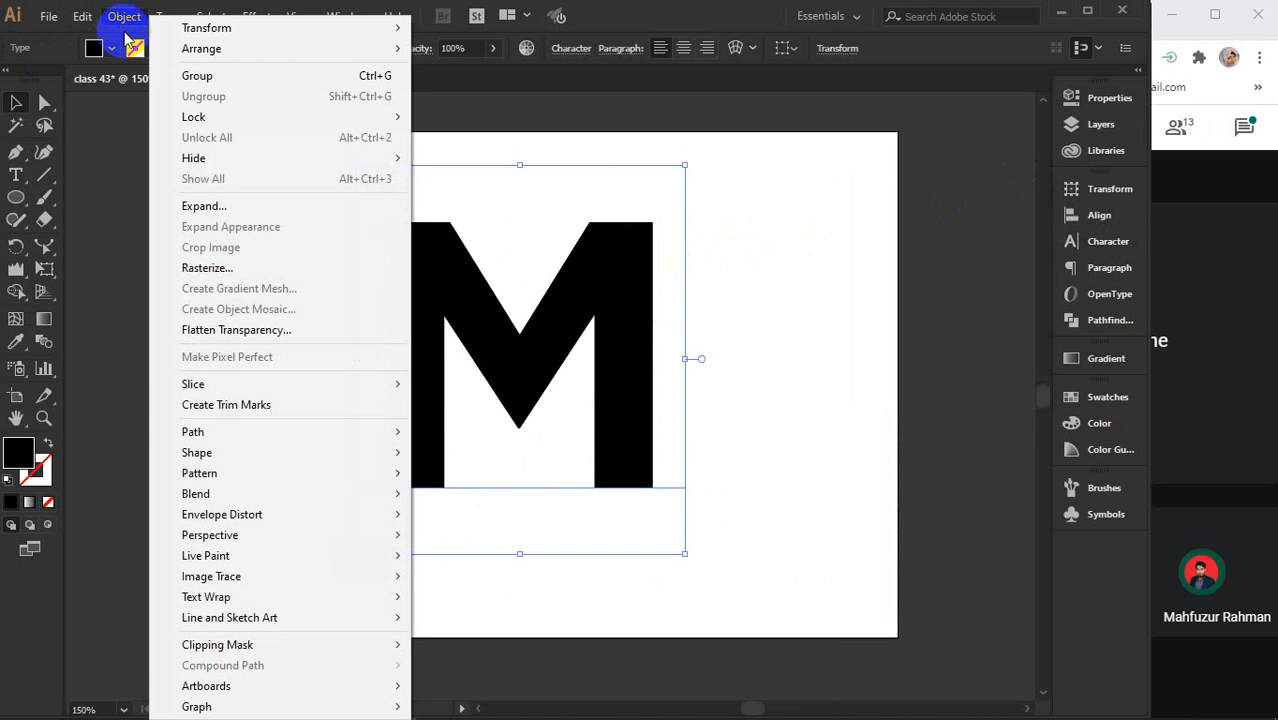
{"action": "left_click", "coordinate": [210, 206]}
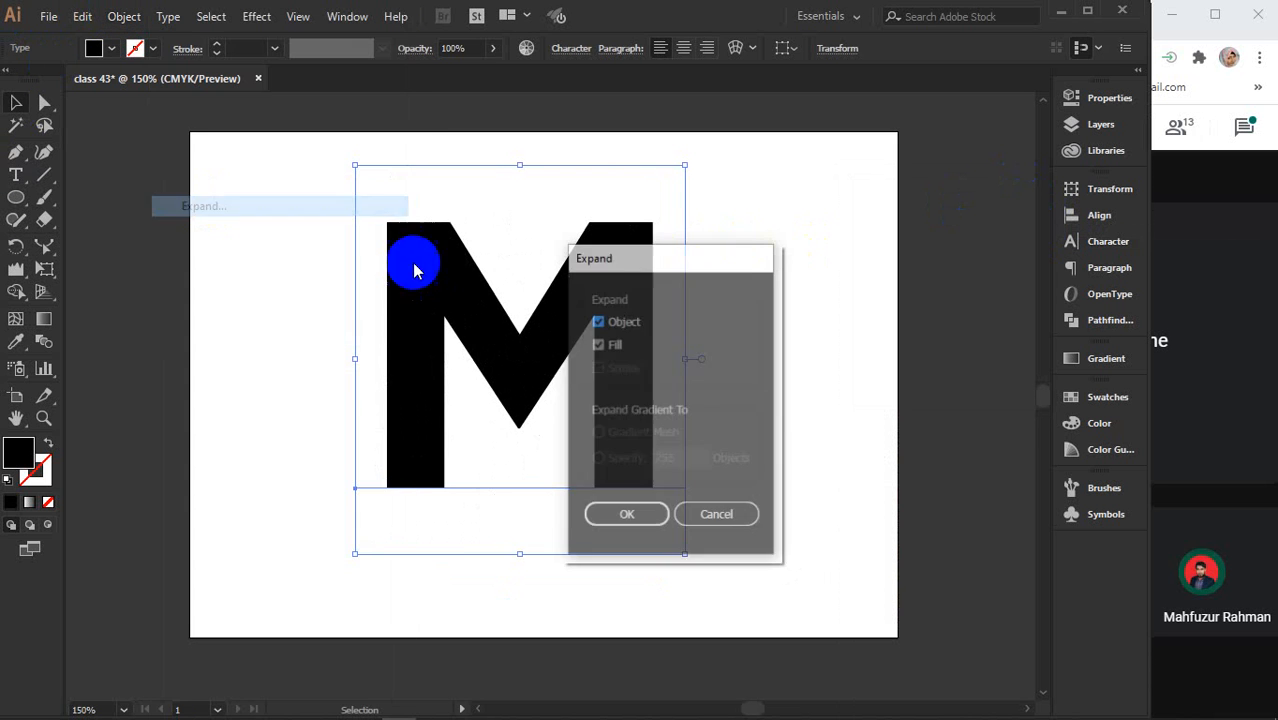
{"action": "left_click", "coordinate": [660, 528]}
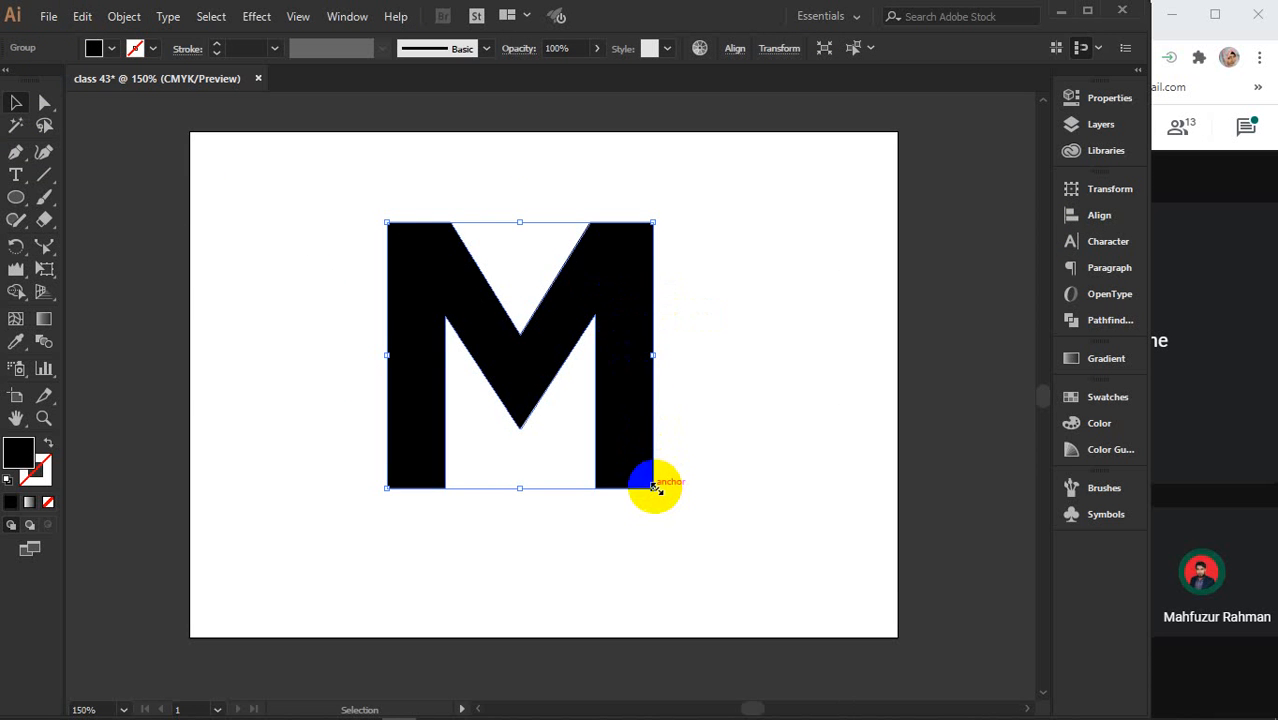
Enlarge the letter M proportionally until it nearly fills the artboard's height, and centre it on the artboard.
{"action": "left_click_drag", "start_coordinate": [655, 488], "coordinate": [718, 551]}
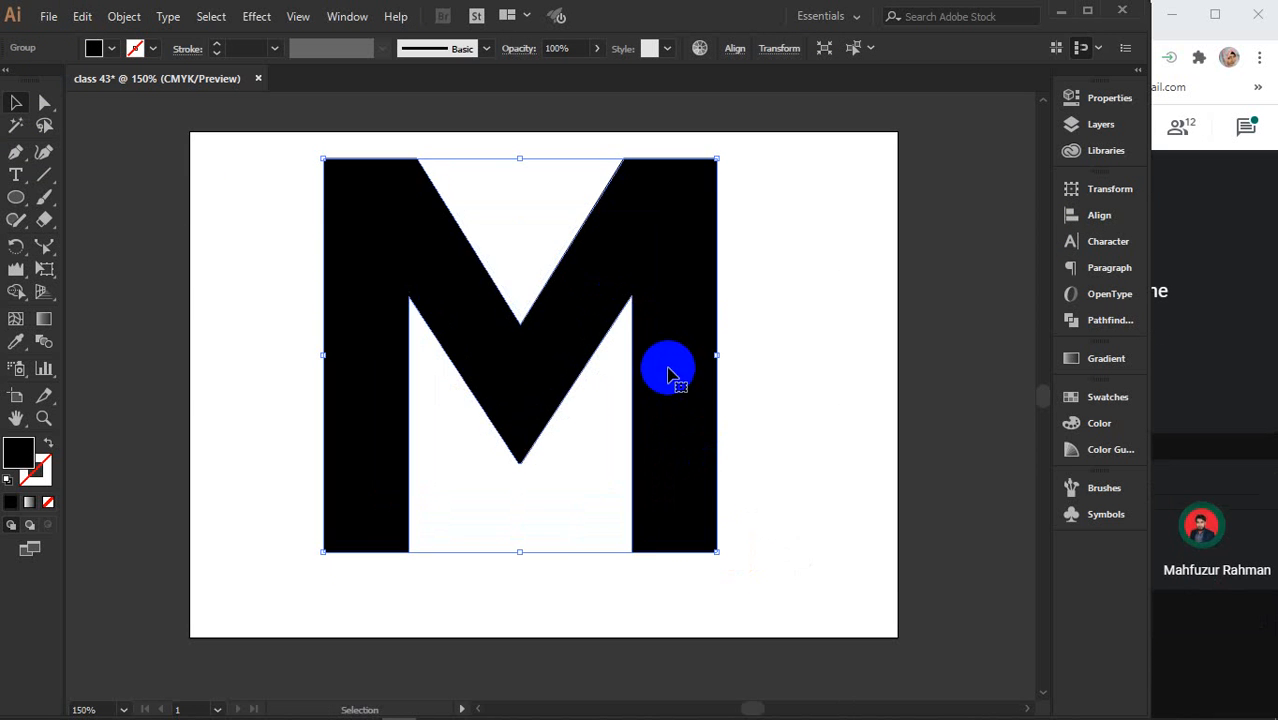
{"action": "left_click_drag", "start_coordinate": [668, 375], "coordinate": [691, 413]}
{"action": "left_click", "coordinate": [797, 370]}
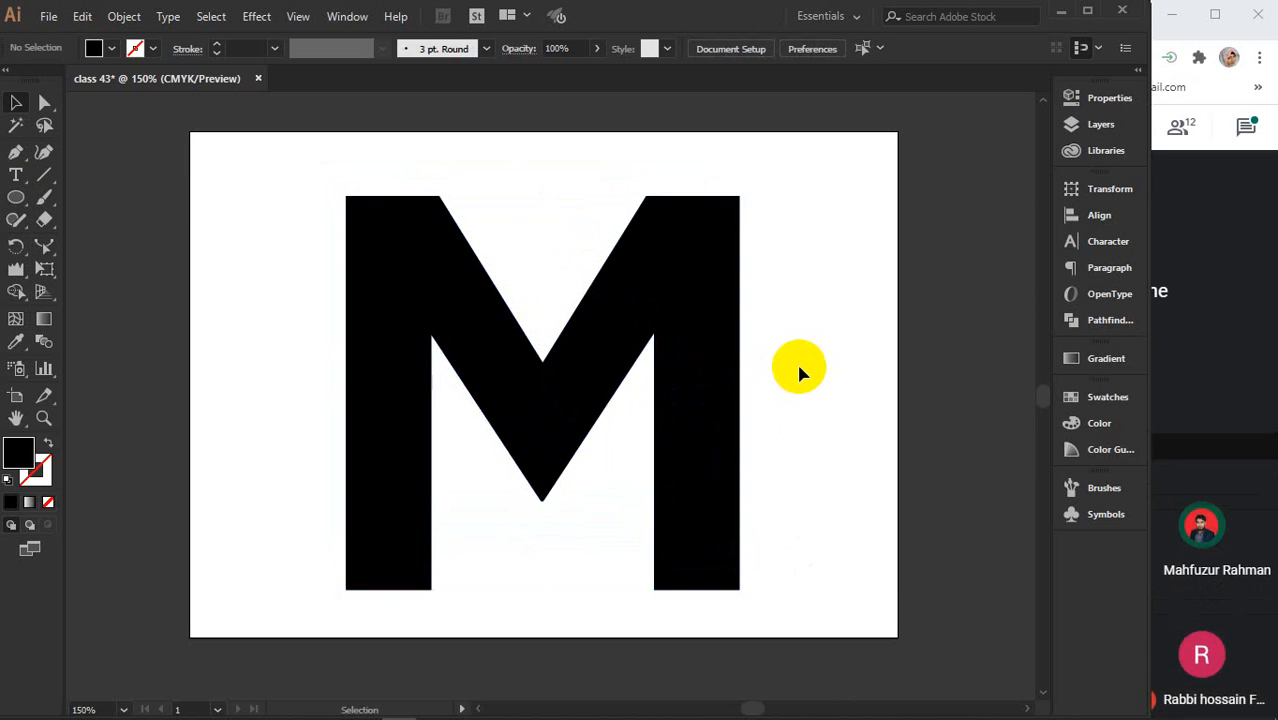
Draw three long diagonal lines at different angles across the M's left leg and left diagonal stroke.
{"action": "left_click", "coordinate": [45, 176]}
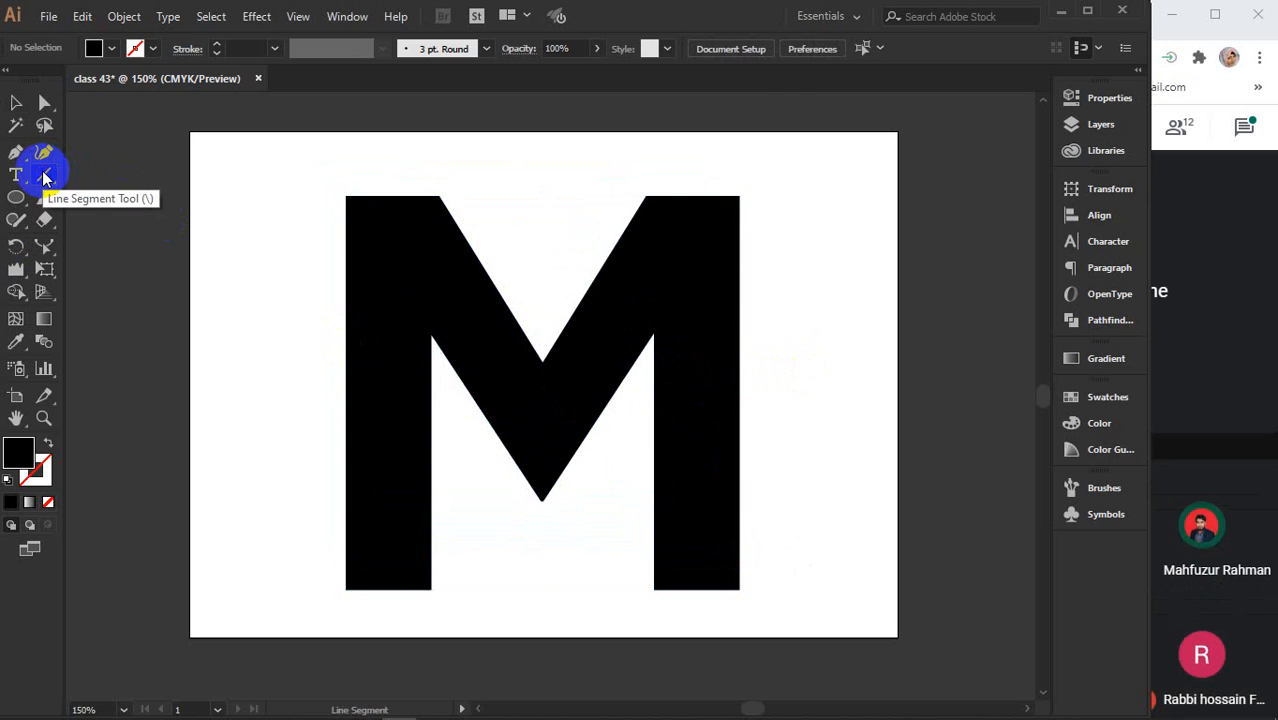
{"action": "left_click_drag", "start_coordinate": [237, 416], "coordinate": [575, 175]}
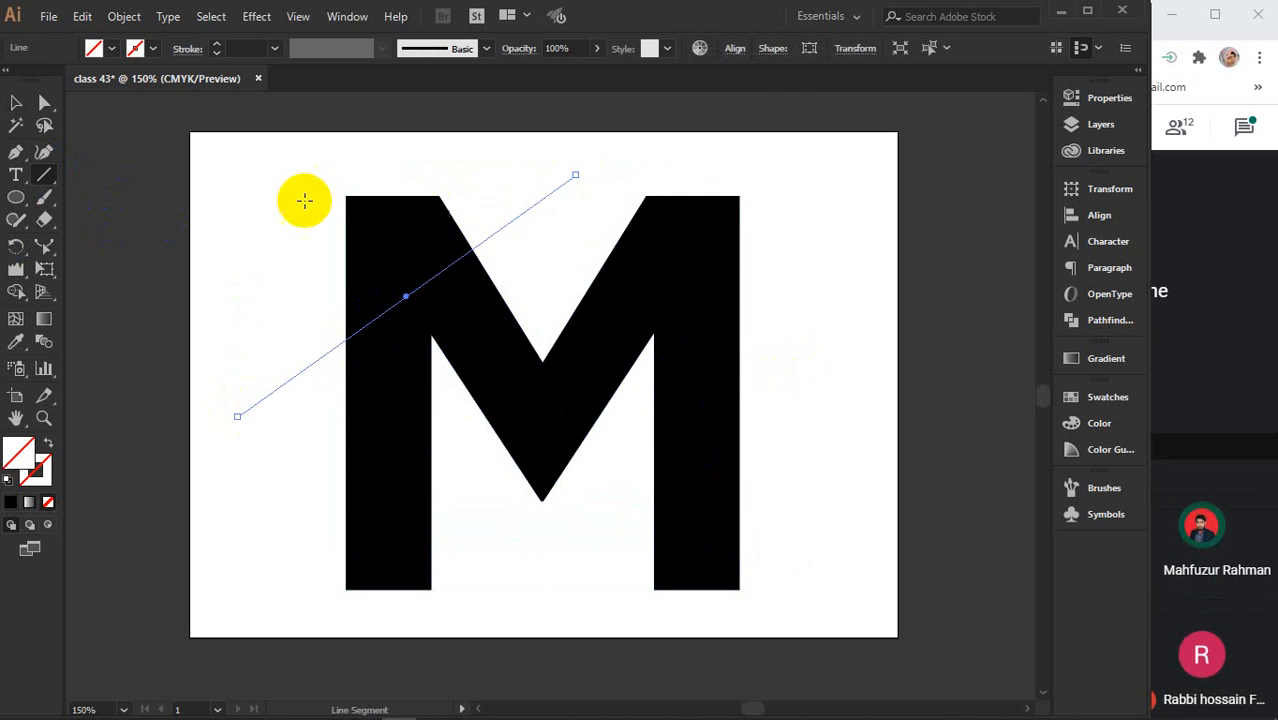
{"action": "key", "text": "ctrl+z"}
{"action": "left_click_drag", "start_coordinate": [275, 196], "coordinate": [497, 545]}
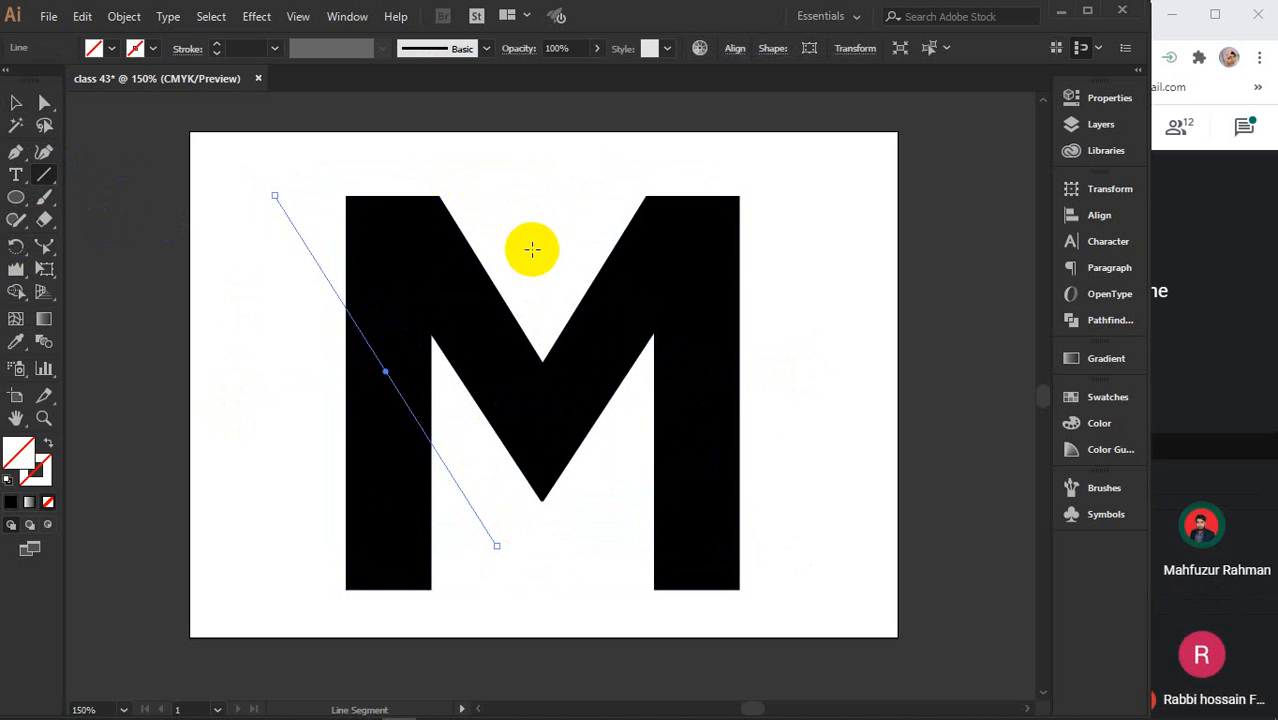
{"action": "left_click_drag", "start_coordinate": [531, 249], "coordinate": [325, 563]}
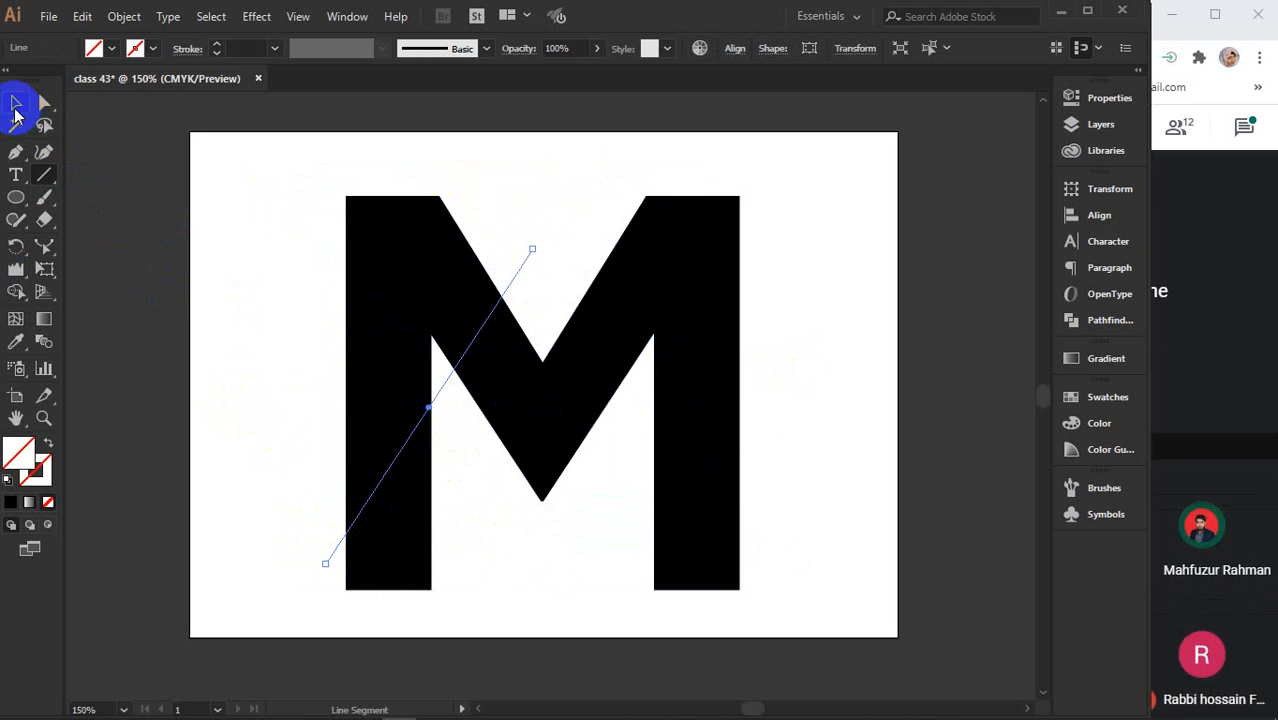
Select the three diagonal lines and give them a 1 pt black stroke.
{"action": "left_click", "coordinate": [15, 103]}
{"action": "left_click_drag", "start_coordinate": [214, 249], "coordinate": [334, 606]}
{"action": "left_click", "coordinate": [251, 47]}
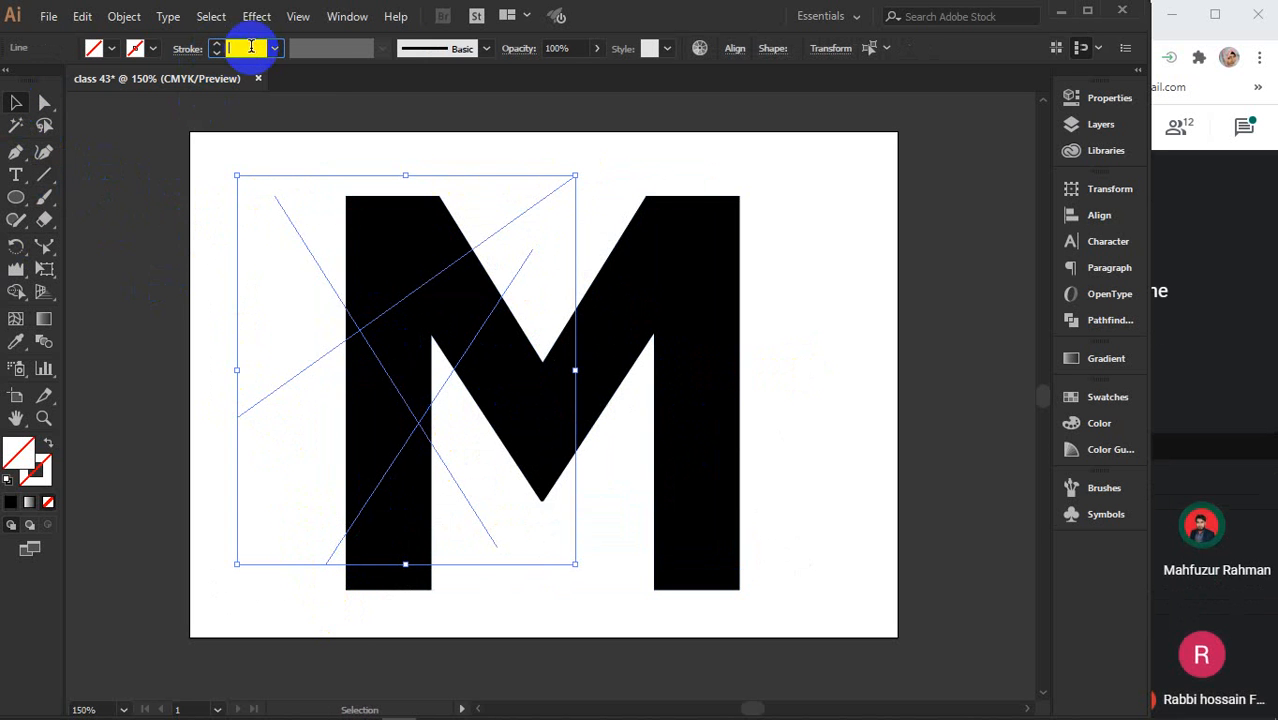
{"action": "type", "text": "0.5"}
{"action": "key", "text": "Return"}
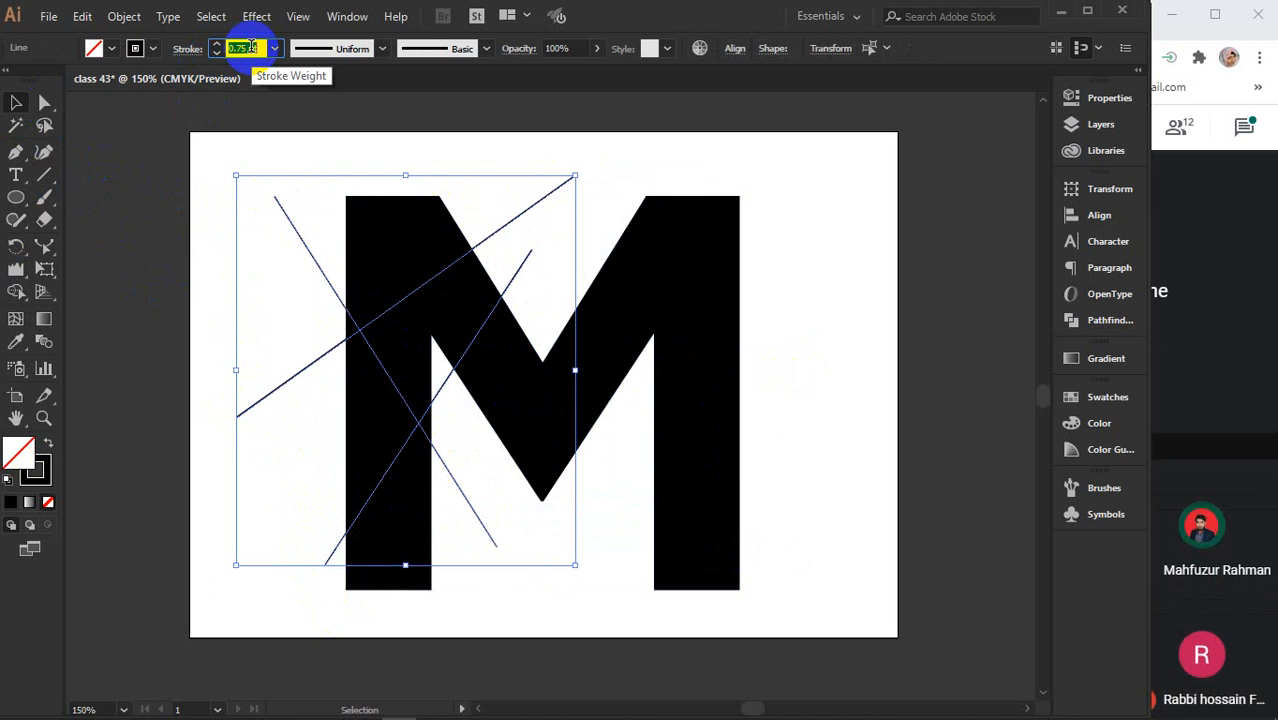
{"action": "type", "text": "1"}
{"action": "key", "text": "Return"}
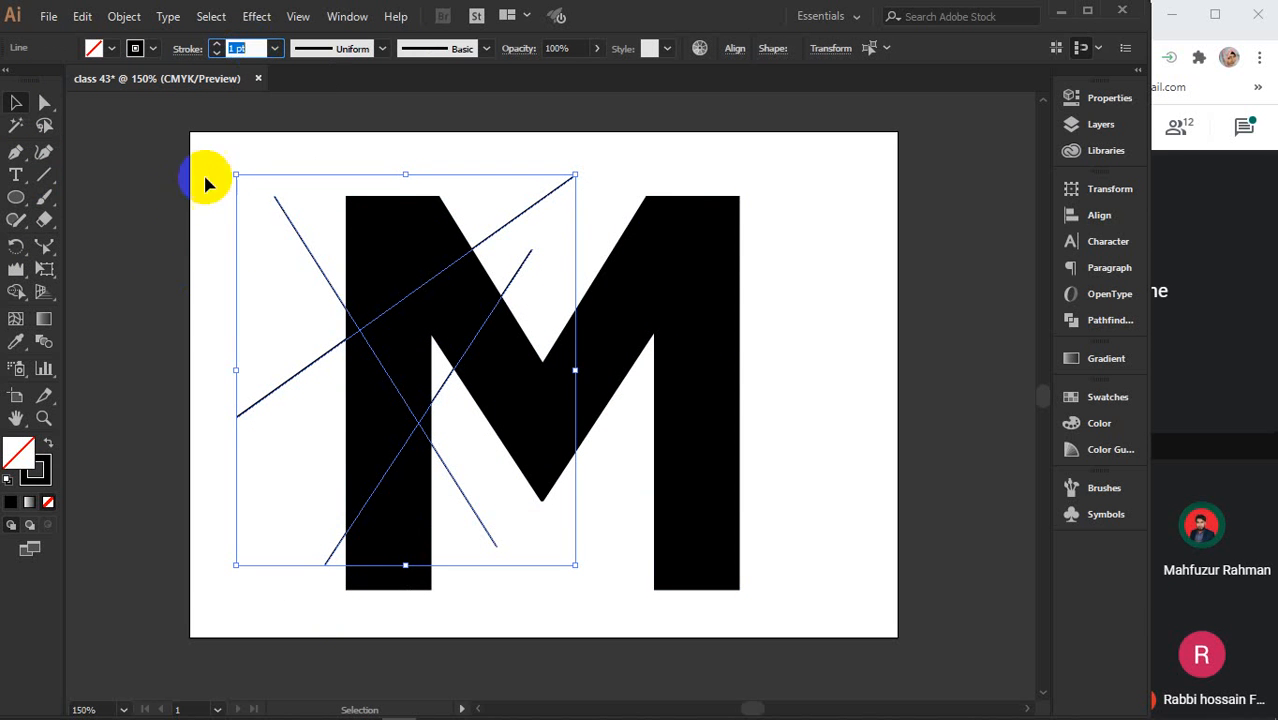
Draw five lines at varied angles across the M's right leg, from its lower part up to the top edge.
{"action": "left_click", "coordinate": [43, 178]}
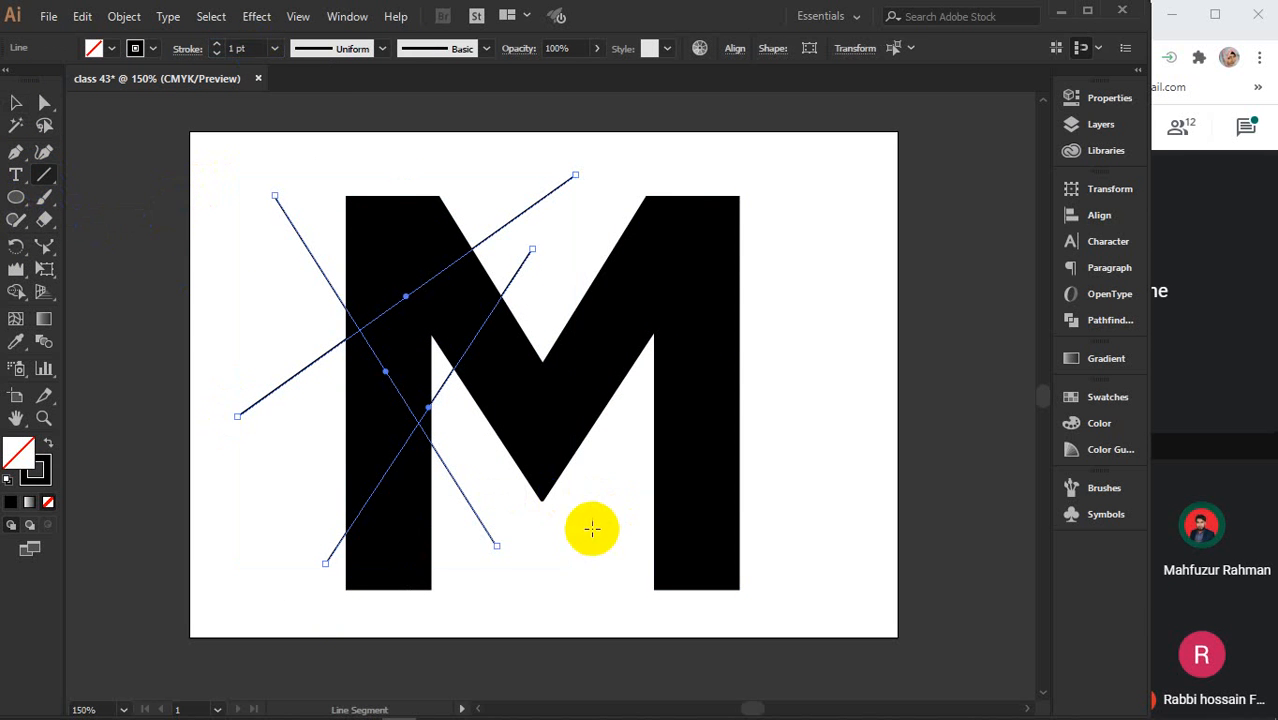
{"action": "left_click_drag", "start_coordinate": [593, 528], "coordinate": [860, 422]}
{"action": "left_click_drag", "start_coordinate": [855, 582], "coordinate": [853, 580]}
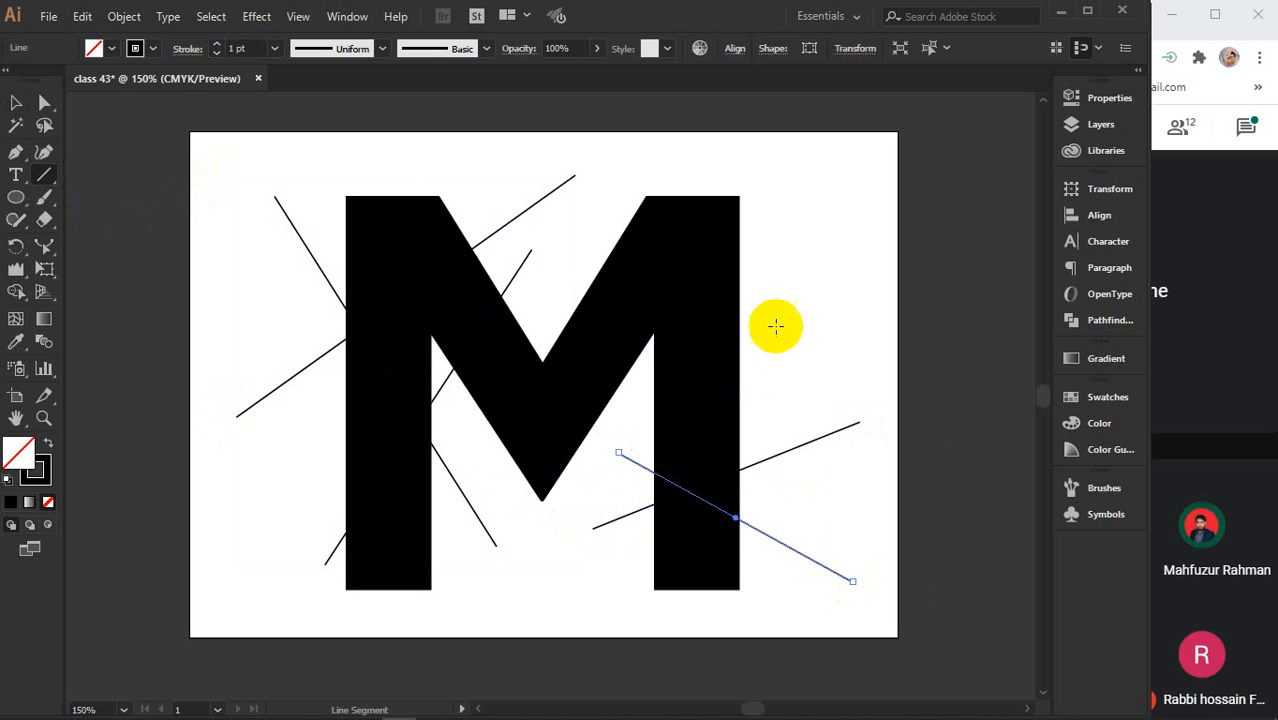
{"action": "left_click_drag", "start_coordinate": [788, 320], "coordinate": [630, 423]}
{"action": "left_click_drag", "start_coordinate": [593, 220], "coordinate": [807, 304]}
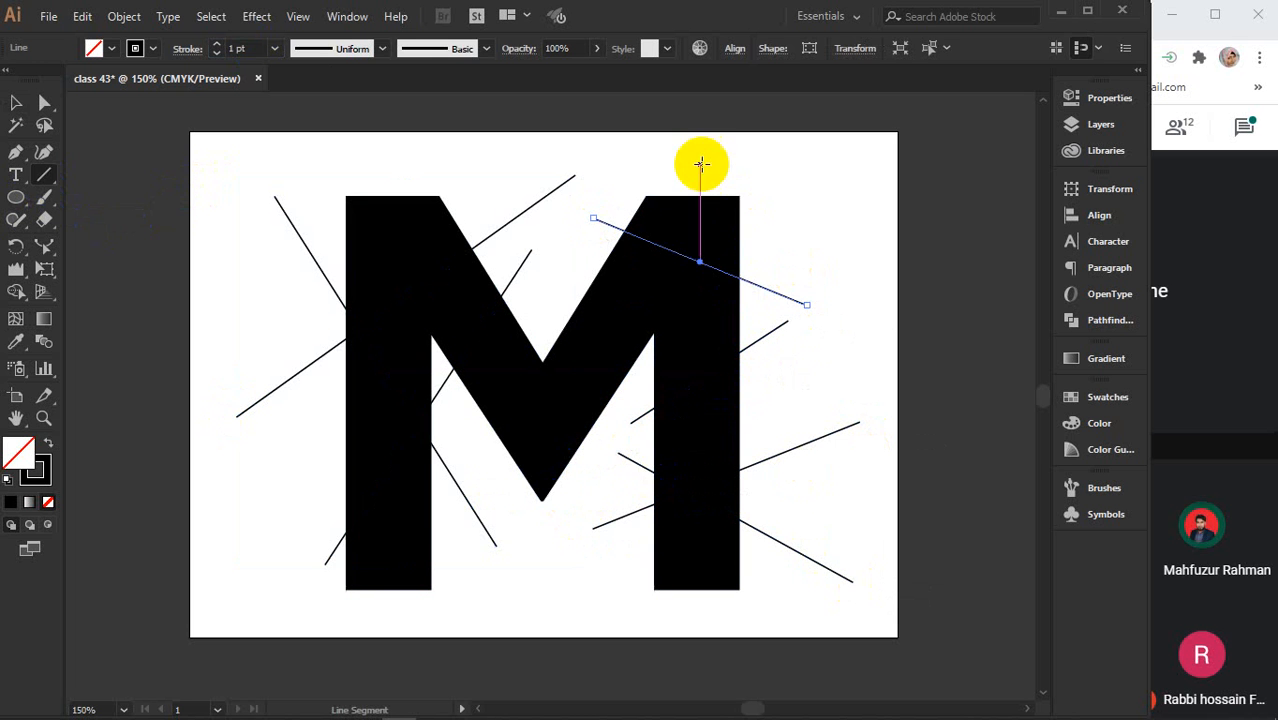
{"action": "left_click_drag", "start_coordinate": [693, 147], "coordinate": [753, 325]}
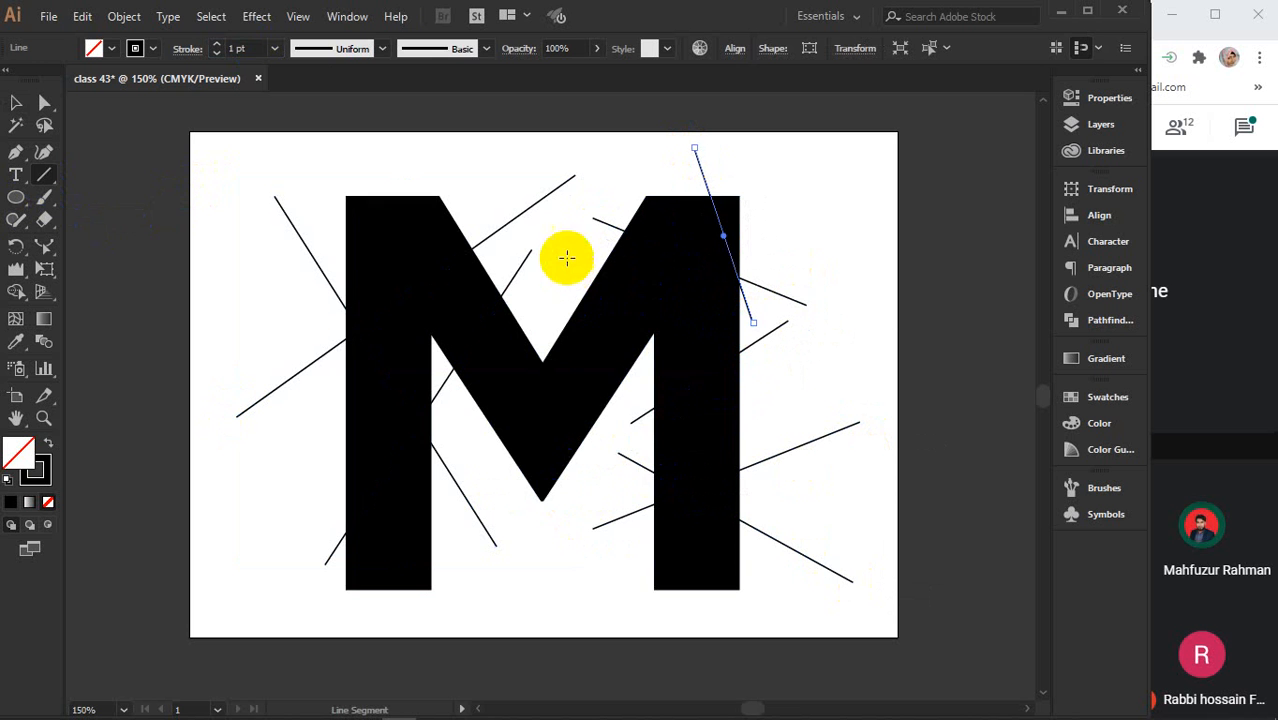
Draw three steep lines across the M's central V and two crossing lines over the lower left leg.
{"action": "left_click_drag", "start_coordinate": [568, 258], "coordinate": [632, 406]}
{"action": "left_click_drag", "start_coordinate": [543, 318], "coordinate": [584, 512]}
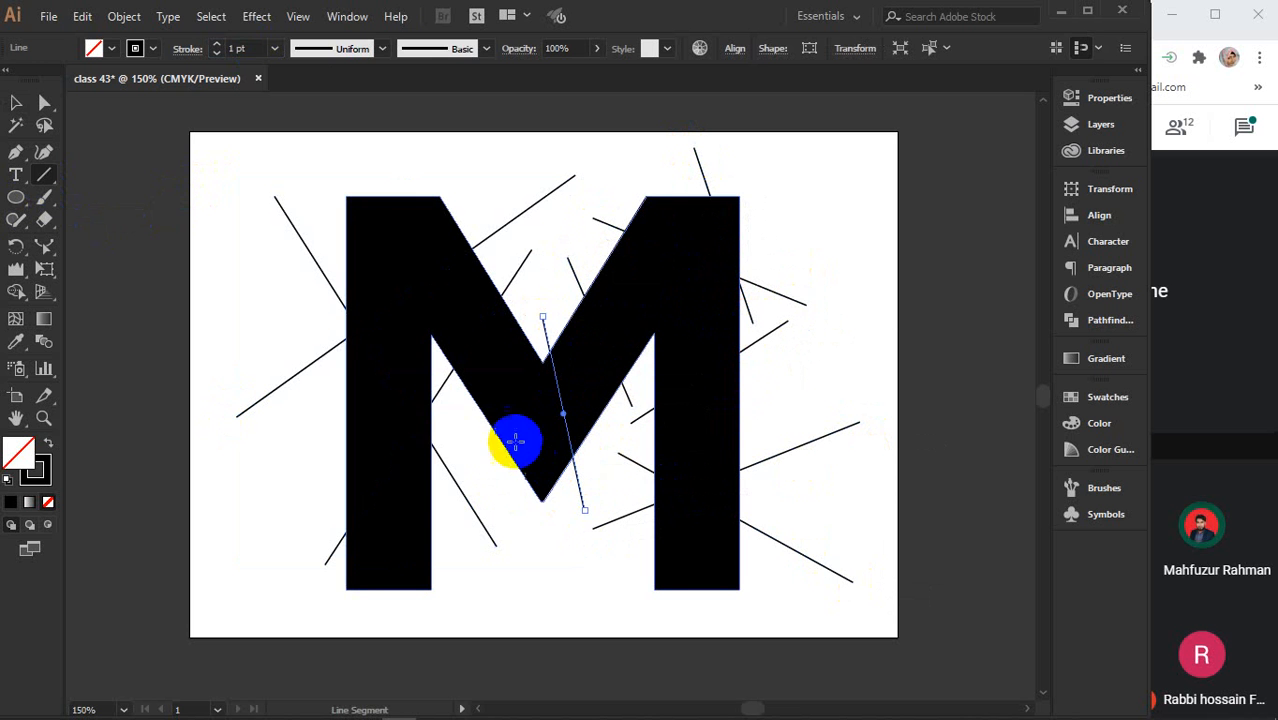
{"action": "left_click_drag", "start_coordinate": [475, 455], "coordinate": [542, 288]}
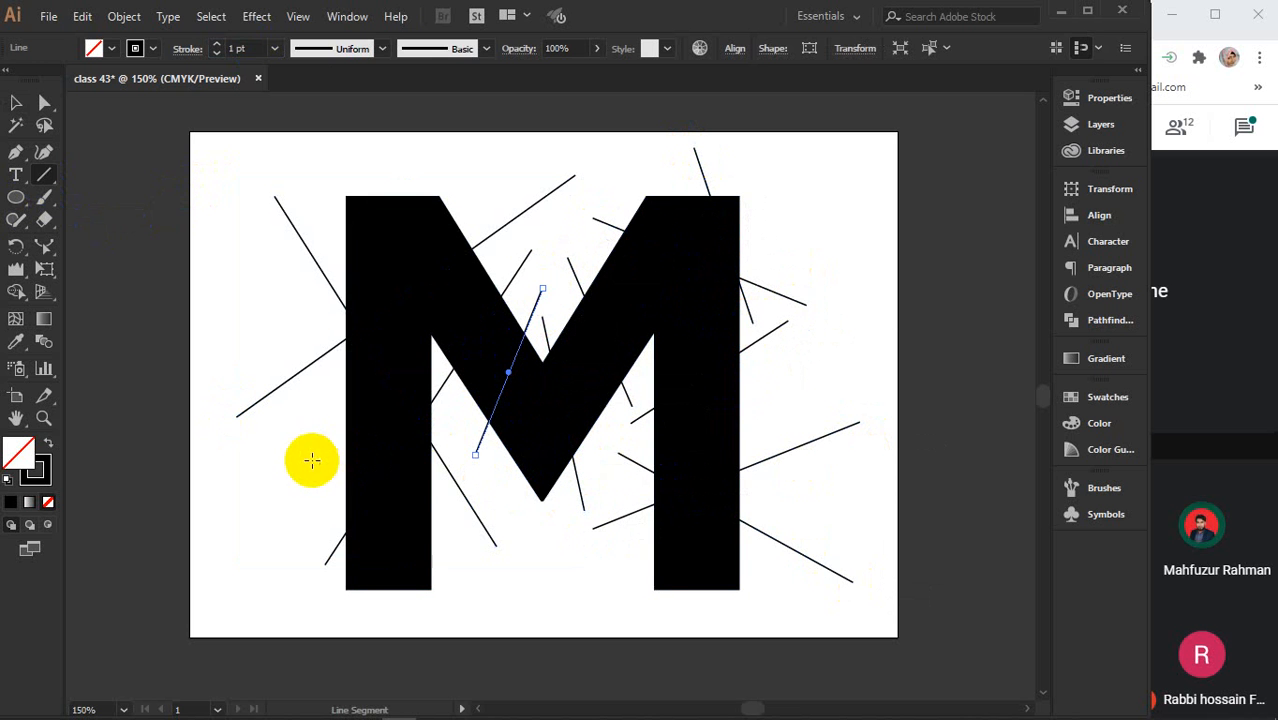
{"action": "left_click_drag", "start_coordinate": [312, 460], "coordinate": [459, 560]}
{"action": "left_click_drag", "start_coordinate": [360, 606], "coordinate": [445, 485]}
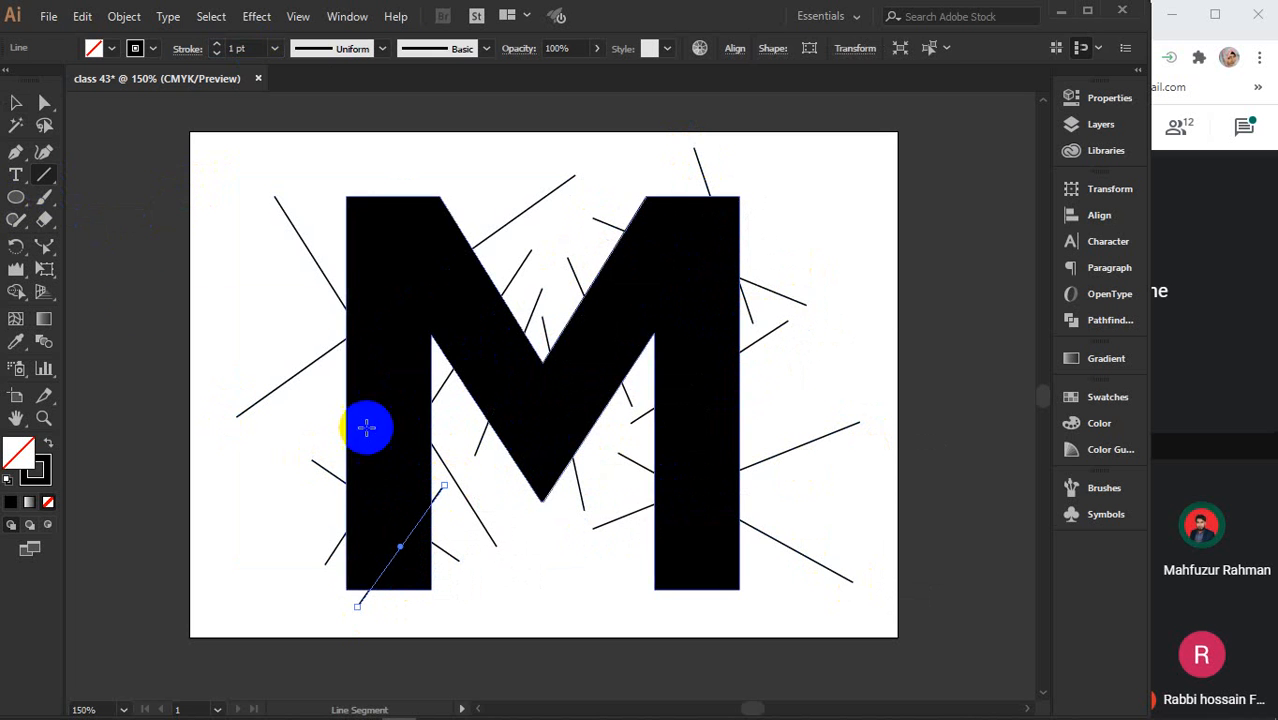
Remove the black fill from the letter M and give it a 1 pt black outline.
{"action": "left_click", "coordinate": [16, 103]}
{"action": "left_click_drag", "start_coordinate": [304, 192], "coordinate": [400, 248]}
{"action": "left_click", "coordinate": [400, 248]}
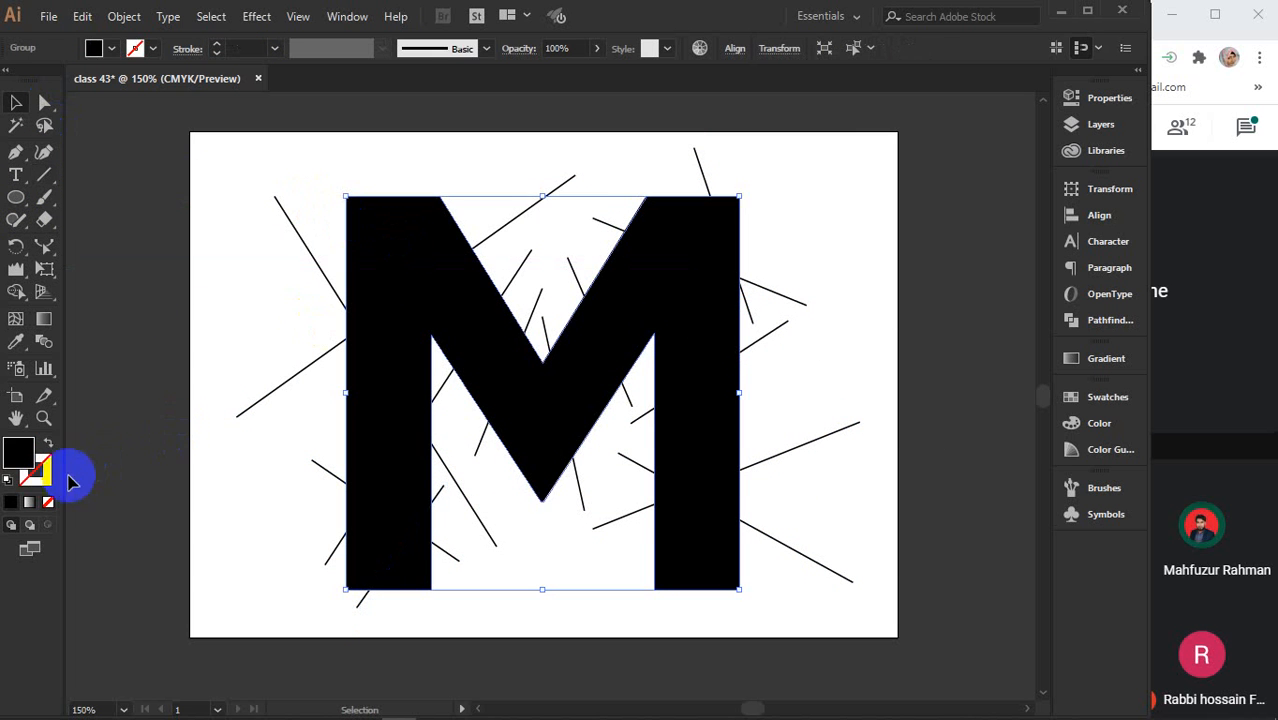
{"action": "left_click", "coordinate": [48, 503]}
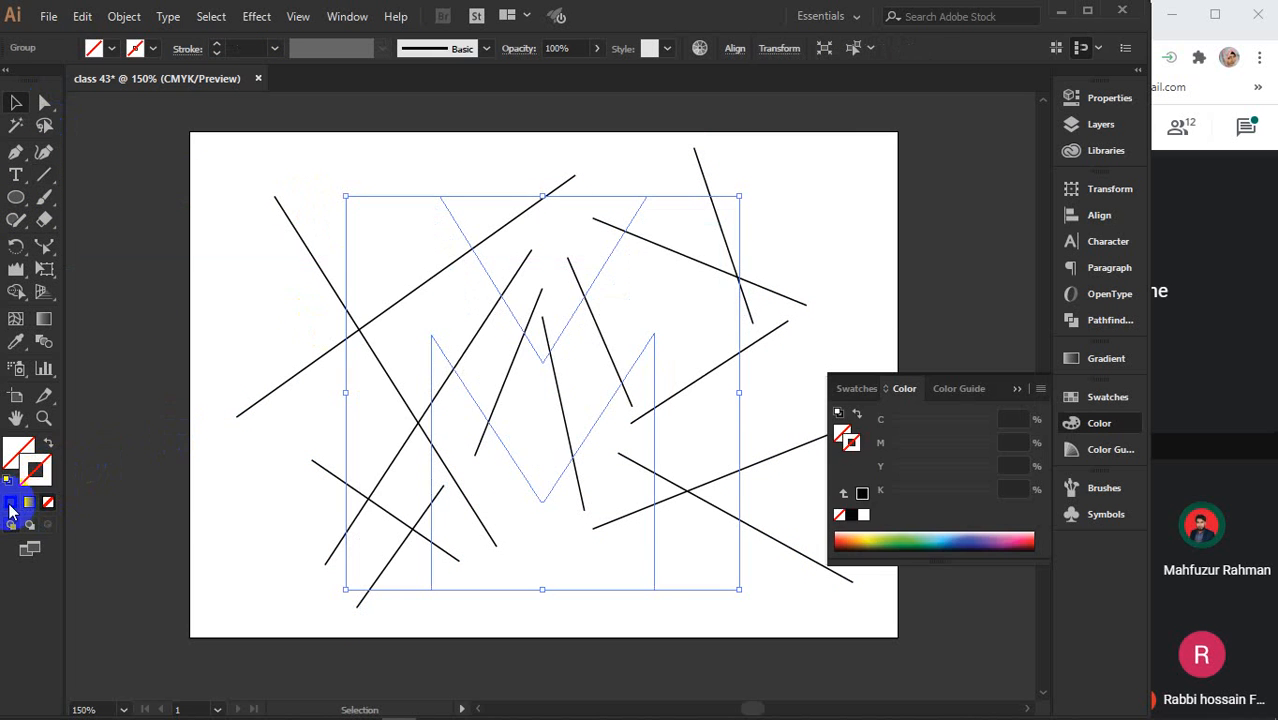
{"action": "left_click", "coordinate": [10, 504]}
{"action": "left_click", "coordinate": [1017, 388]}
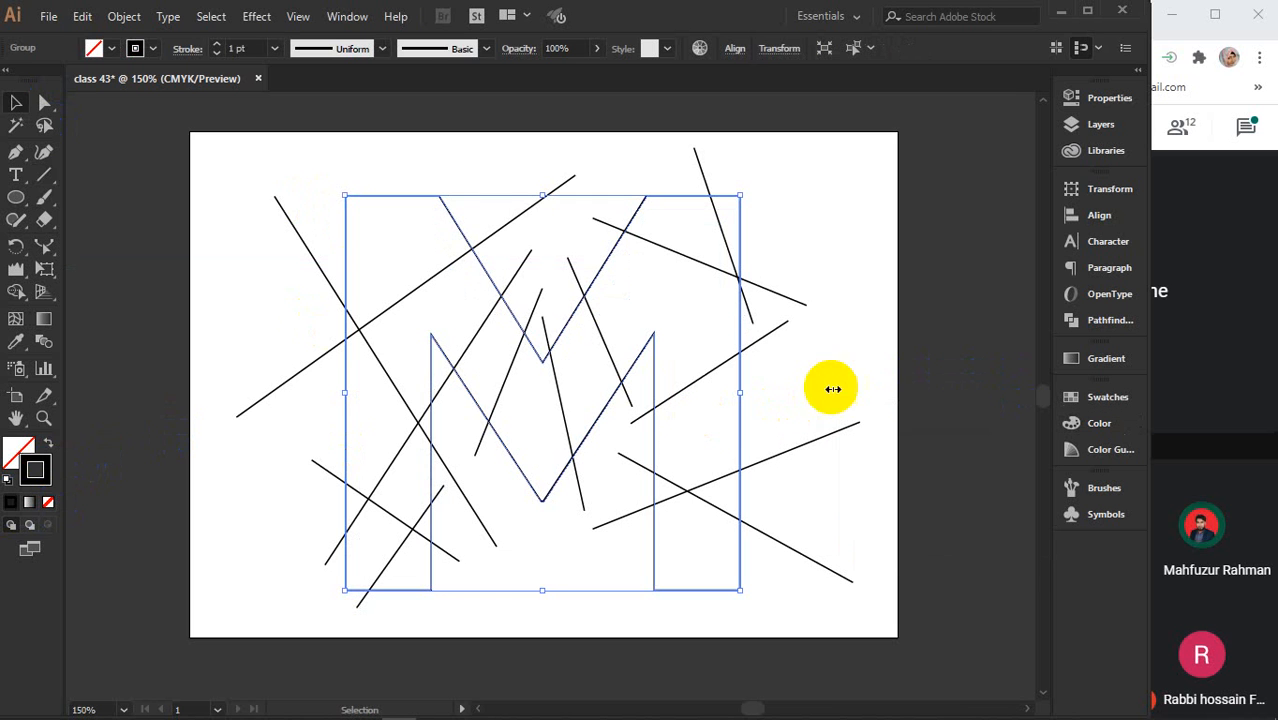
Draw six more dividing lines across the M: two on the left leg, one at the central V, three on the right side.
{"action": "left_click", "coordinate": [43, 176]}
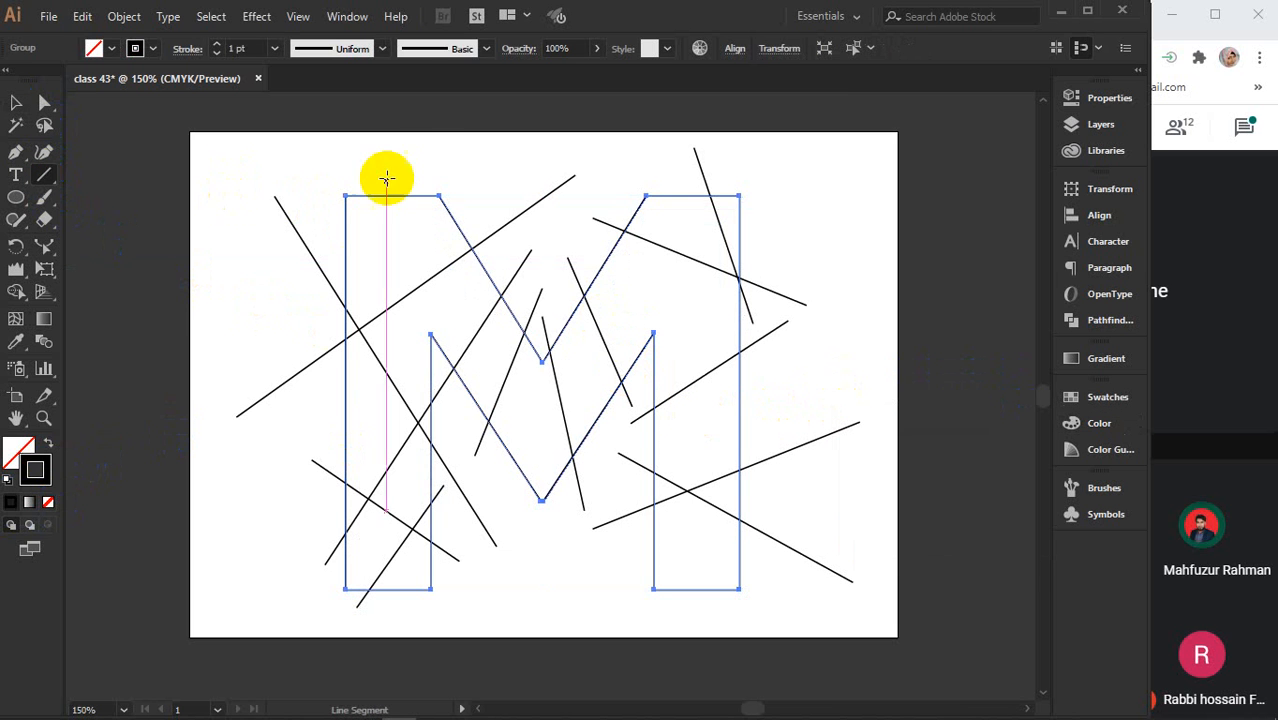
{"action": "left_click_drag", "start_coordinate": [324, 202], "coordinate": [504, 257]}
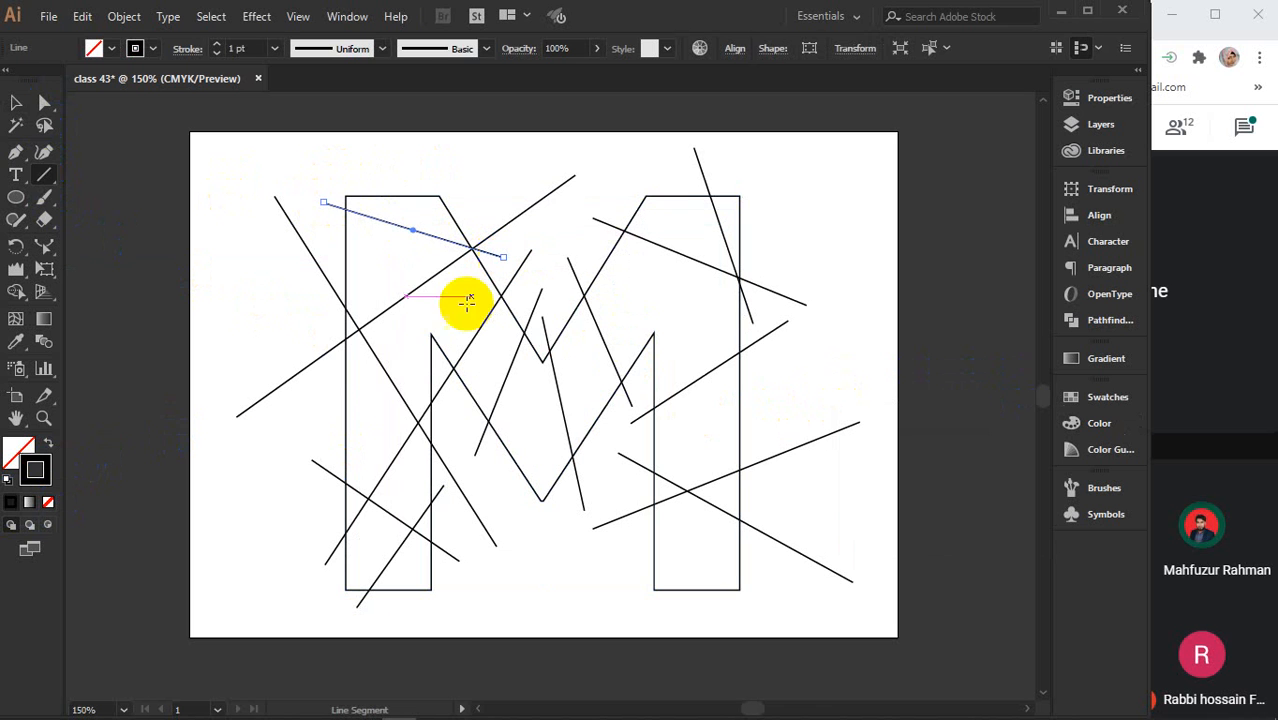
{"action": "left_click_drag", "start_coordinate": [323, 430], "coordinate": [413, 393]}
{"action": "left_click_drag", "start_coordinate": [487, 494], "coordinate": [570, 393]}
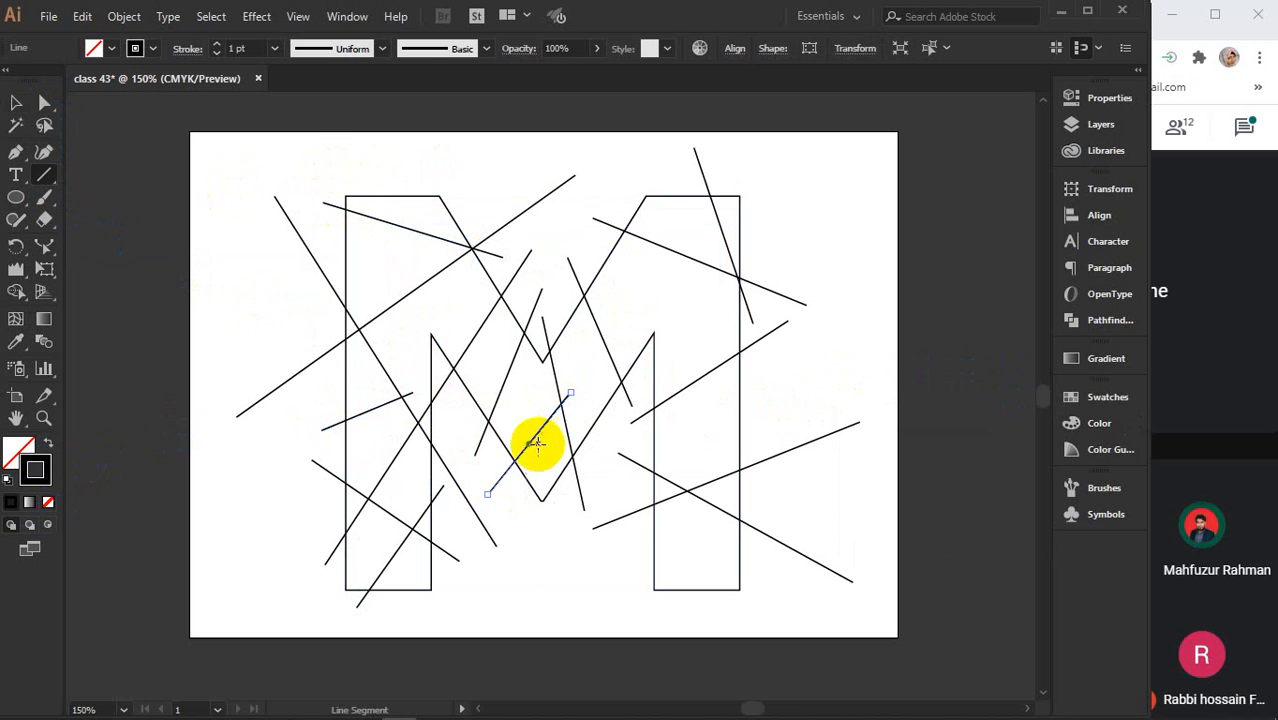
{"action": "left_click_drag", "start_coordinate": [598, 247], "coordinate": [780, 399]}
{"action": "left_click_drag", "start_coordinate": [783, 506], "coordinate": [600, 606]}
{"action": "mouse_move", "coordinate": [770, 480]}
{"action": "left_mouse_down"}
{"action": "mouse_move", "coordinate": [684, 376]}
{"action": "mouse_move", "coordinate": [648, 362]}
{"action": "left_mouse_up"}
Select the M outline with all lines, and use Shape Builder to merge the left leg's bottom inner corner into a red triangle.
{"action": "left_click", "coordinate": [16, 102]}
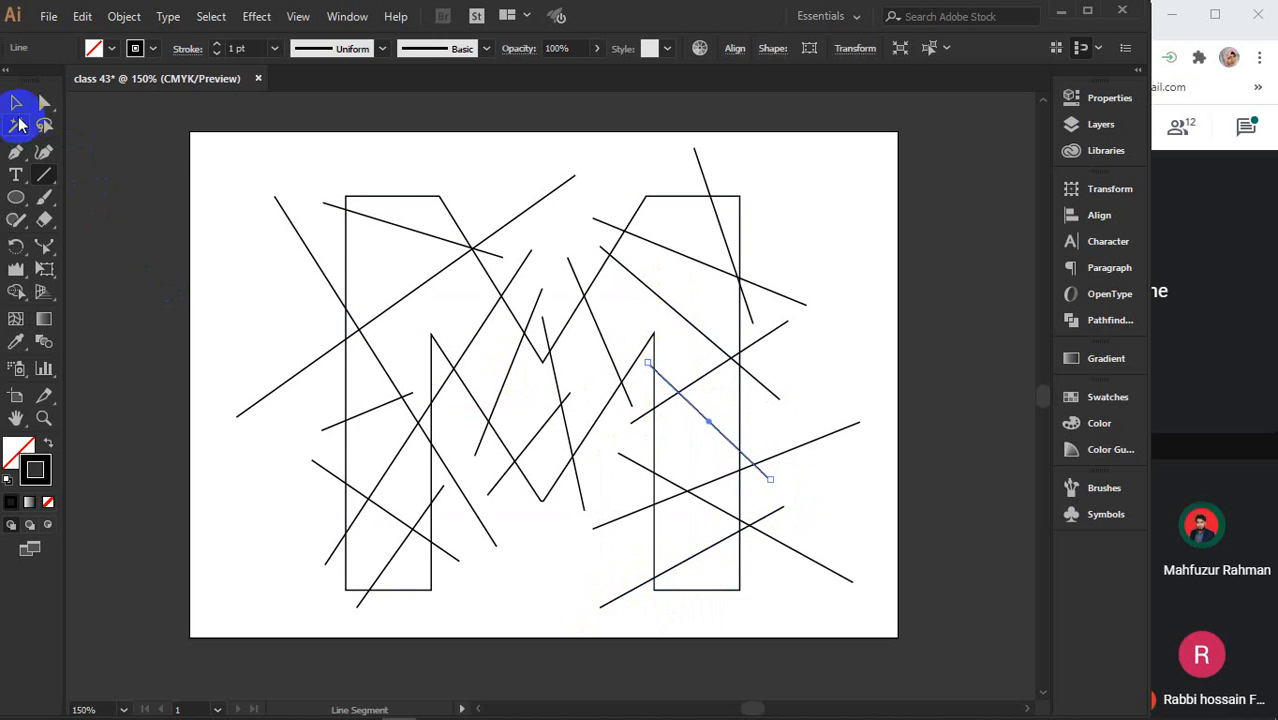
{"action": "left_click_drag", "start_coordinate": [234, 159], "coordinate": [855, 612]}
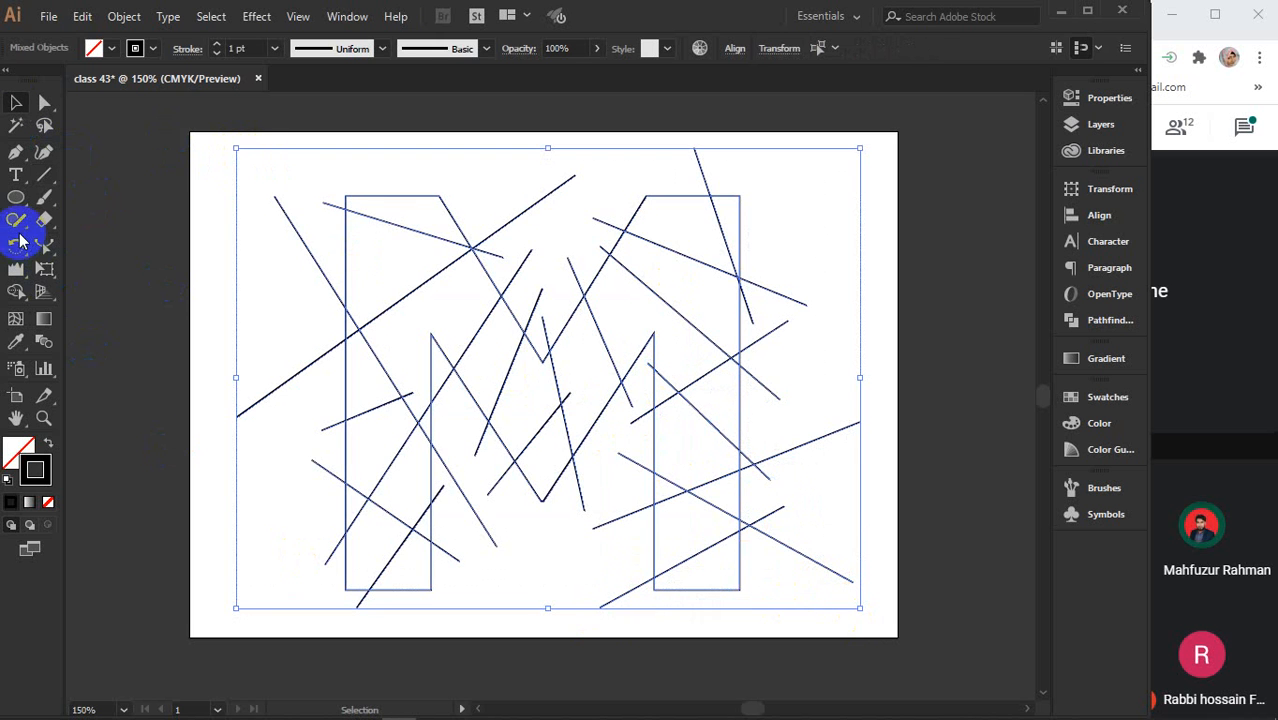
{"action": "left_click", "coordinate": [15, 291]}
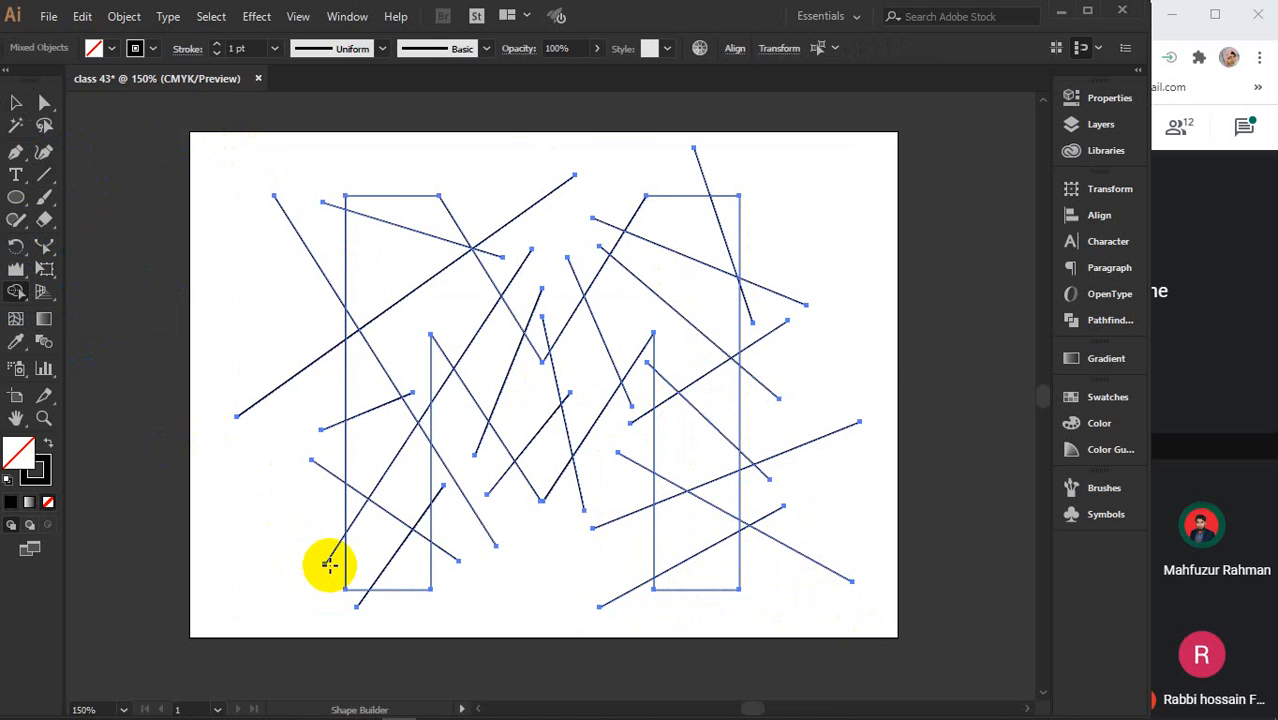
{"action": "scroll", "coordinate": [370, 597], "scroll_direction": "up", "scroll_amount": 3}
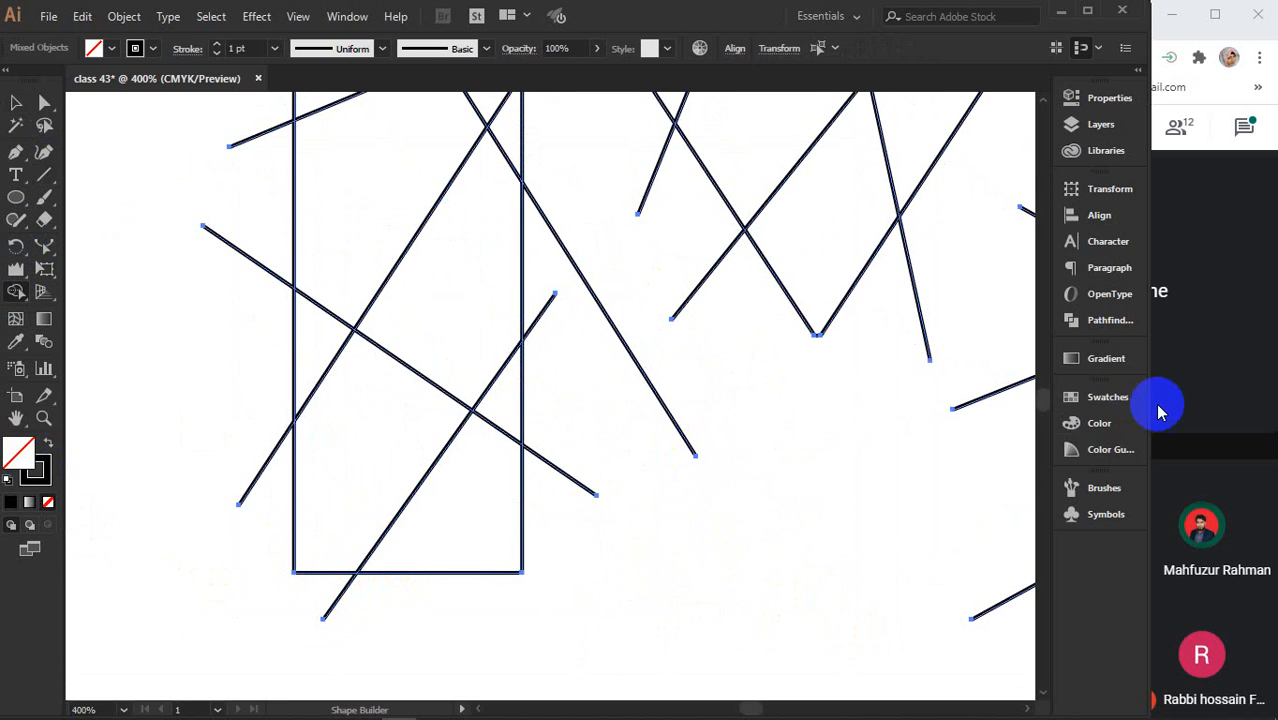
{"action": "left_click", "coordinate": [1108, 398]}
{"action": "left_click", "coordinate": [893, 446]}
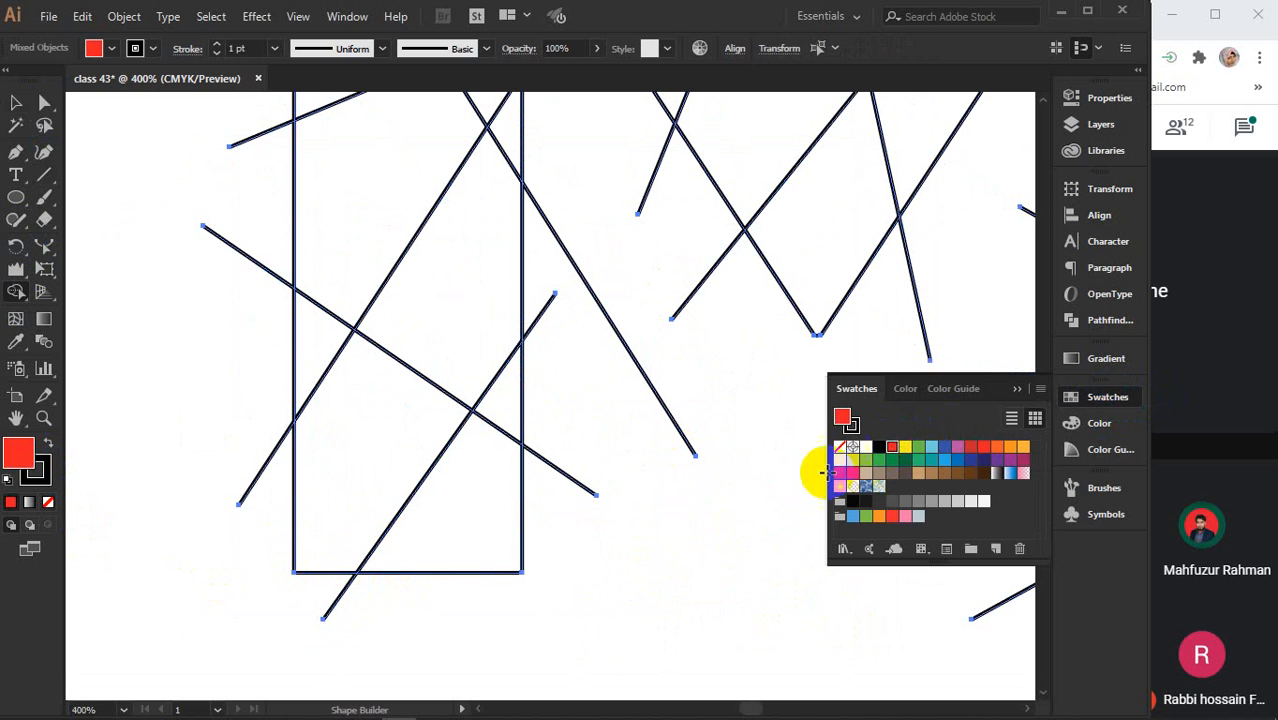
{"action": "mouse_move", "coordinate": [469, 469]}
{"action": "left_mouse_down"}
{"action": "mouse_move", "coordinate": [494, 405]}
{"action": "mouse_move", "coordinate": [453, 516]}
{"action": "left_mouse_up"}
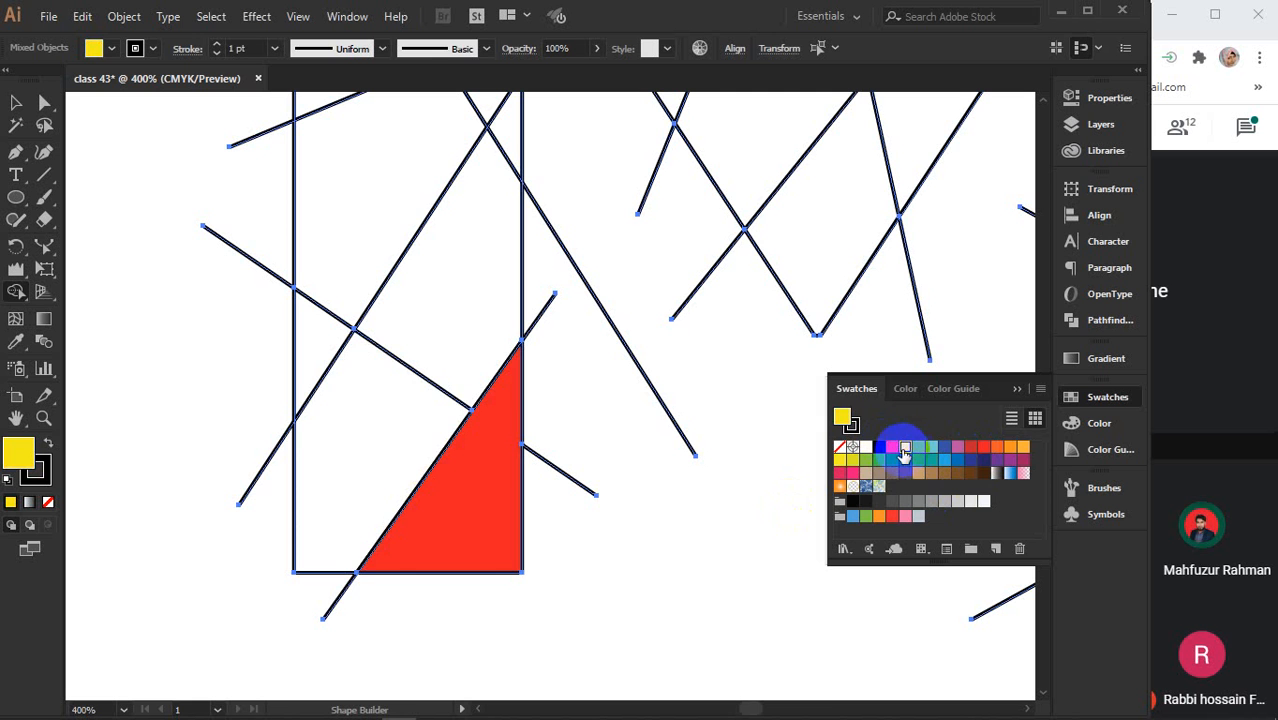
Build the left leg's bottom outer region in yellow and the long region above it along the inner edge in blue.
{"action": "left_click", "coordinate": [394, 491]}
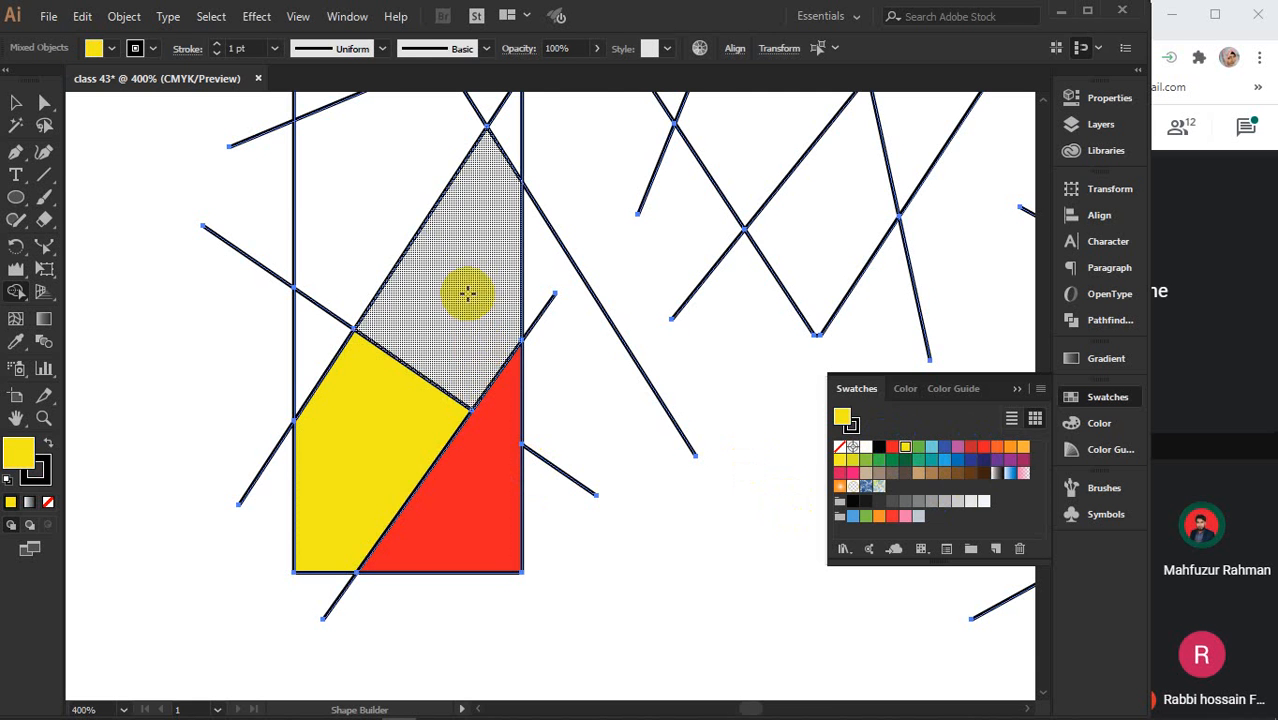
{"action": "left_click_drag", "start_coordinate": [478, 272], "coordinate": [456, 366]}
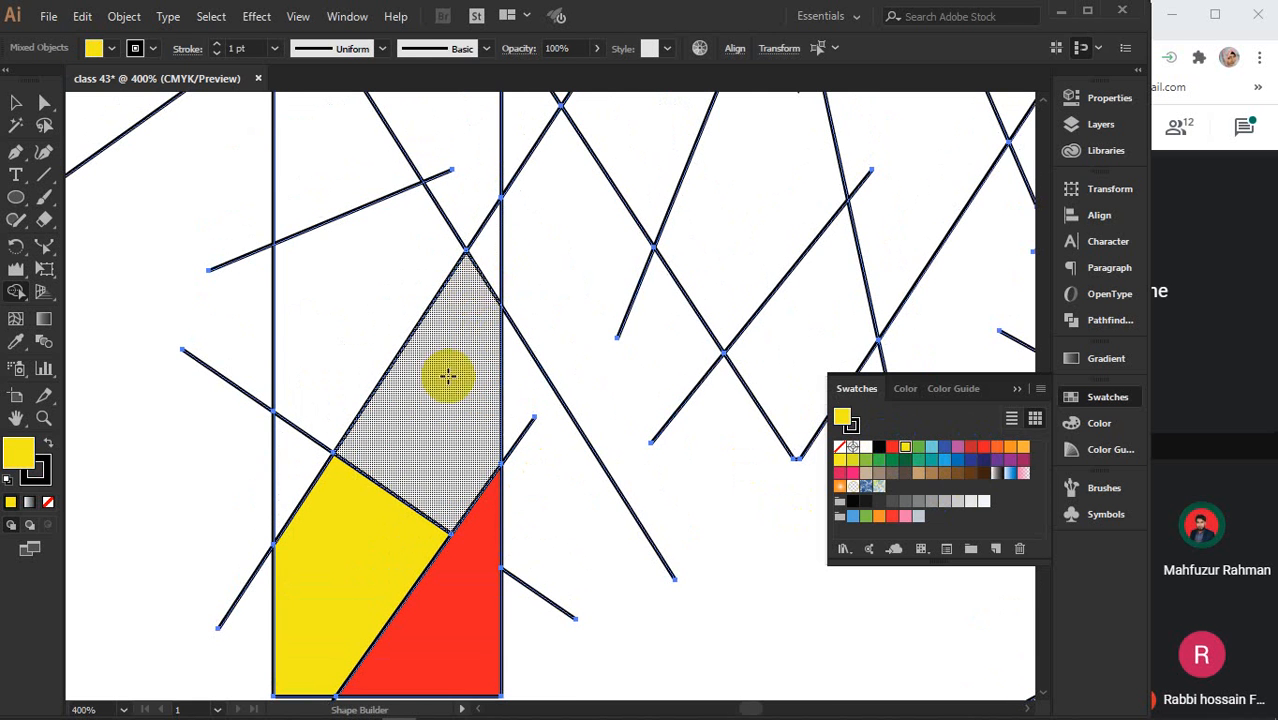
{"action": "left_click", "coordinate": [942, 449]}
{"action": "mouse_move", "coordinate": [456, 385]}
{"action": "left_mouse_down"}
{"action": "mouse_move", "coordinate": [480, 270]}
{"action": "mouse_move", "coordinate": [432, 374]}
{"action": "mouse_move", "coordinate": [446, 462]}
{"action": "left_mouse_up"}
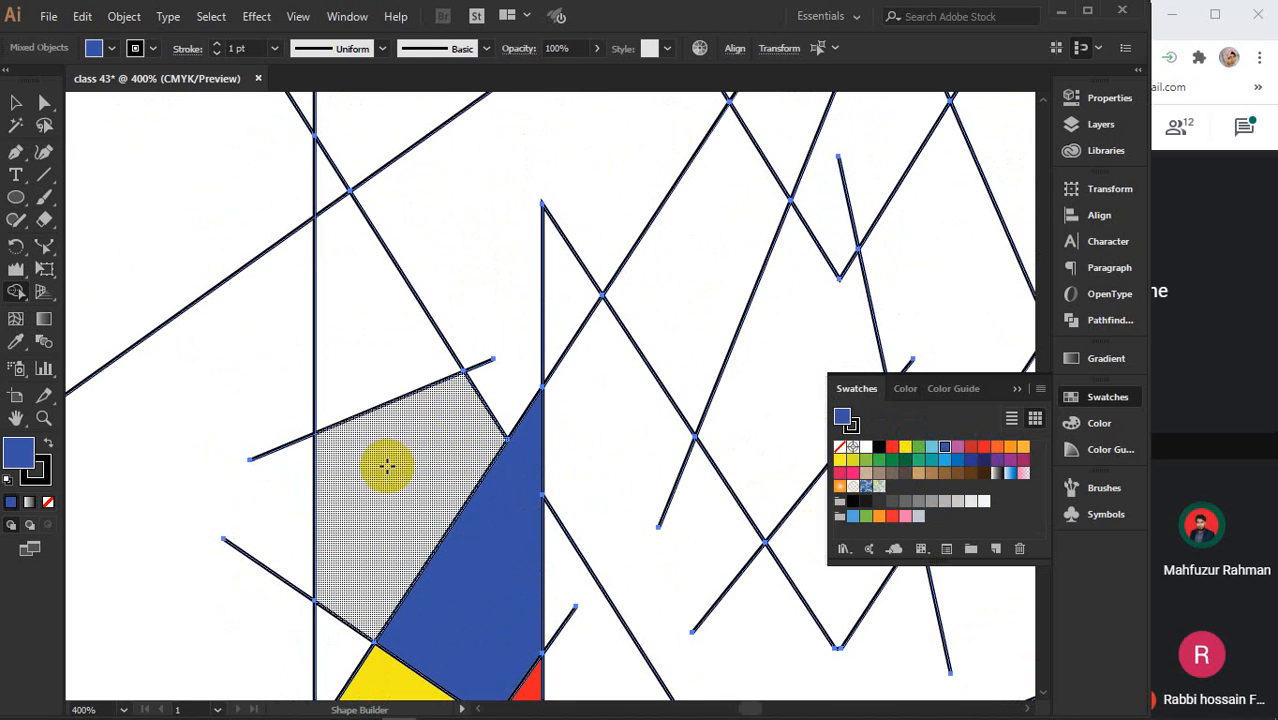
Build the left leg's outer region beside the blue piece in red and the small triangle below it in teal.
{"action": "left_click", "coordinate": [982, 449]}
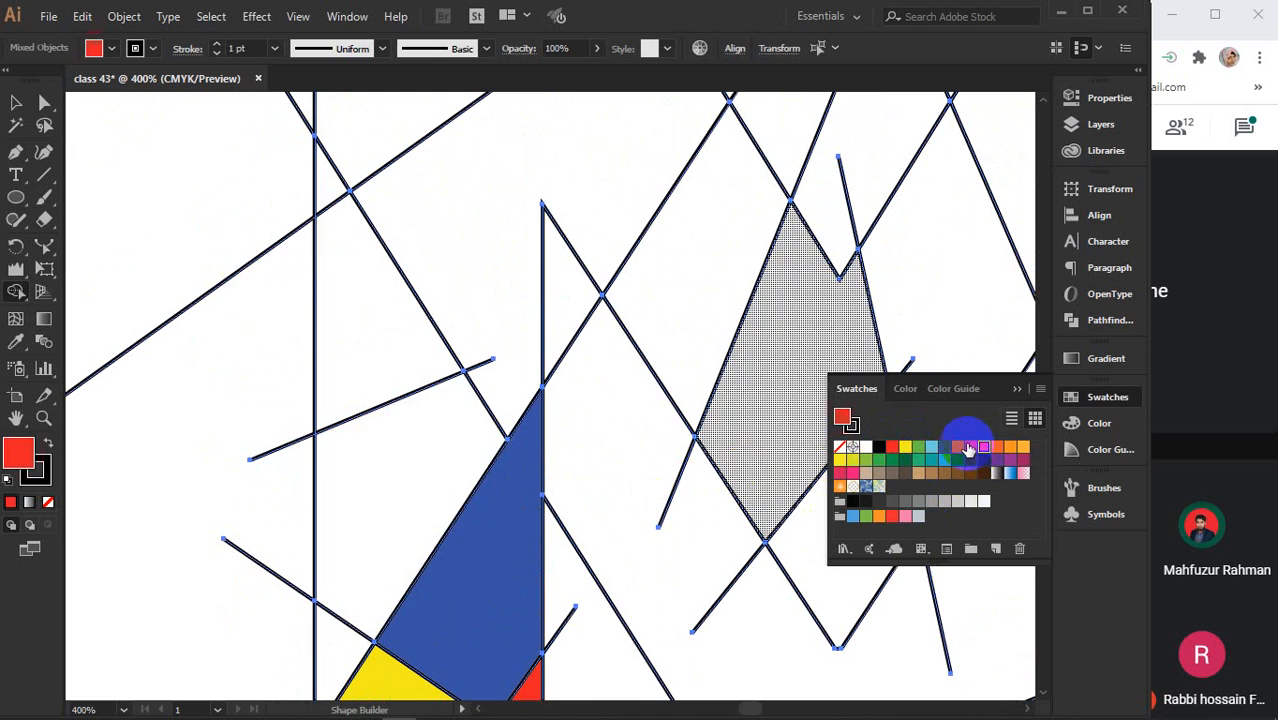
{"action": "left_click", "coordinate": [402, 517]}
{"action": "left_click_drag", "start_coordinate": [443, 580], "coordinate": [463, 455]}
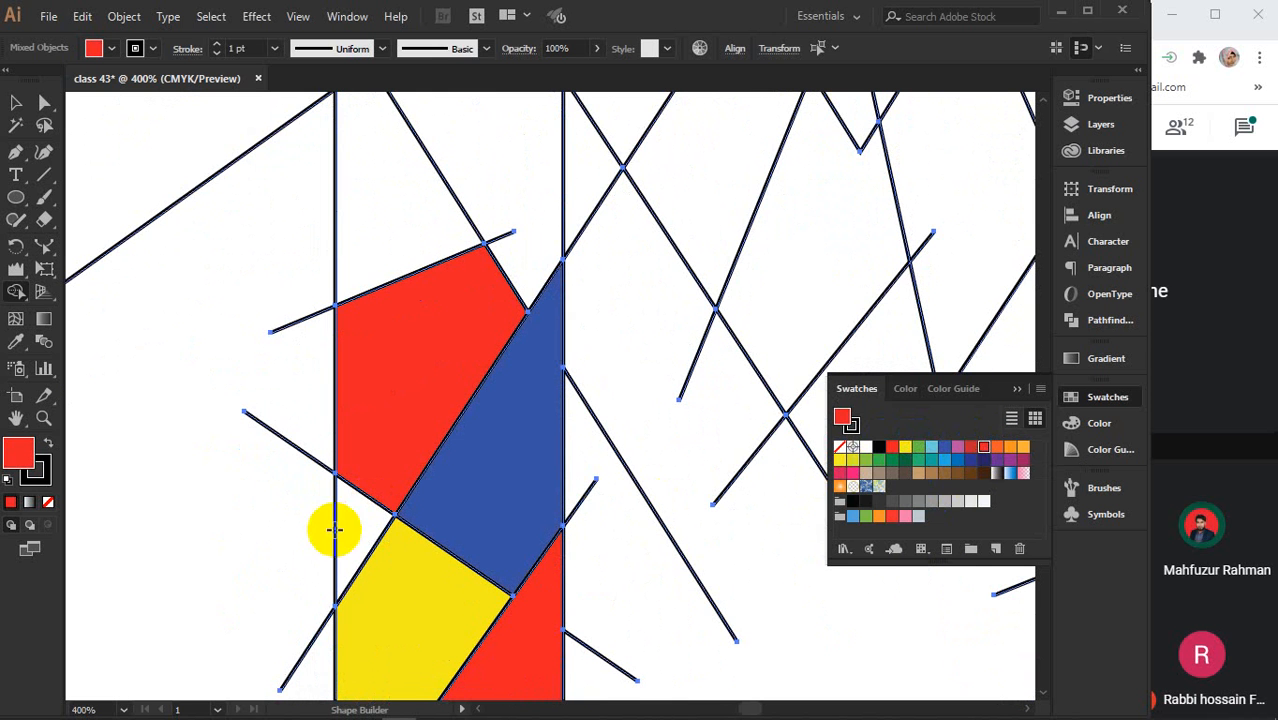
{"action": "left_click", "coordinate": [930, 462]}
{"action": "left_click", "coordinate": [357, 530]}
Build the left leg's outer region above the red piece in purple and the large shoulder region beside it in orange.
{"action": "left_click_drag", "start_coordinate": [457, 371], "coordinate": [434, 571]}
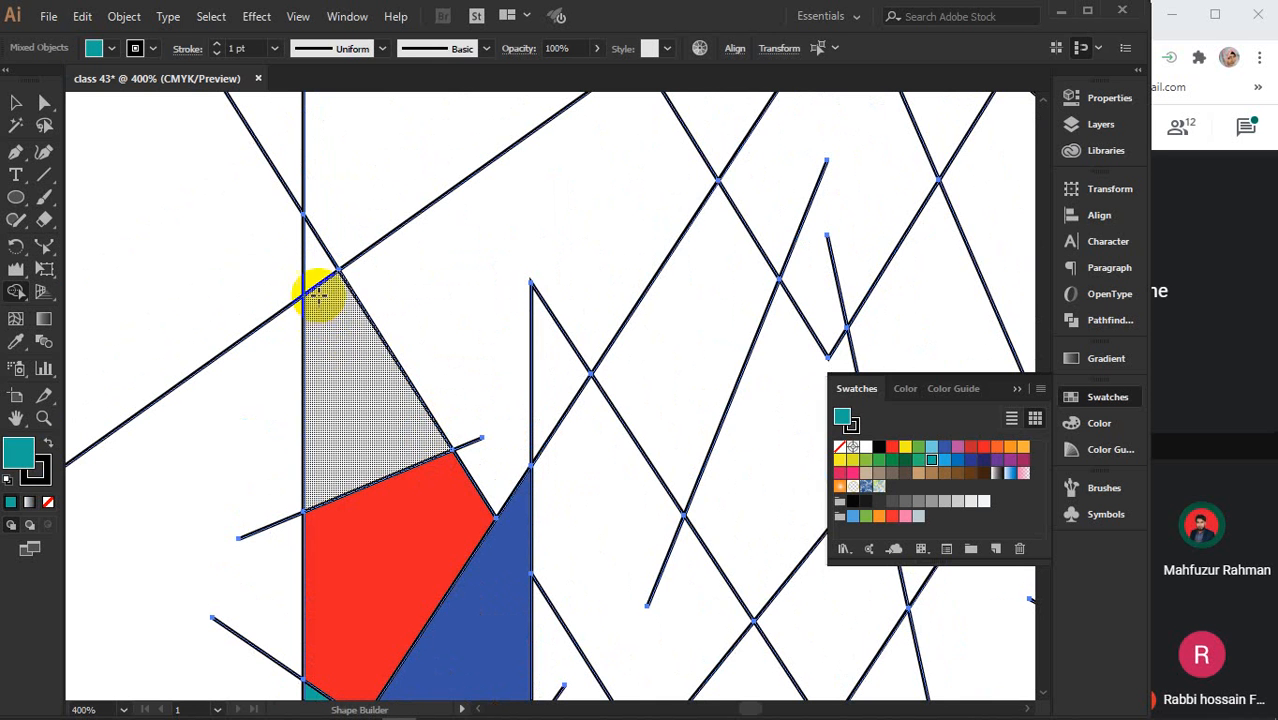
{"action": "left_click", "coordinate": [1008, 462]}
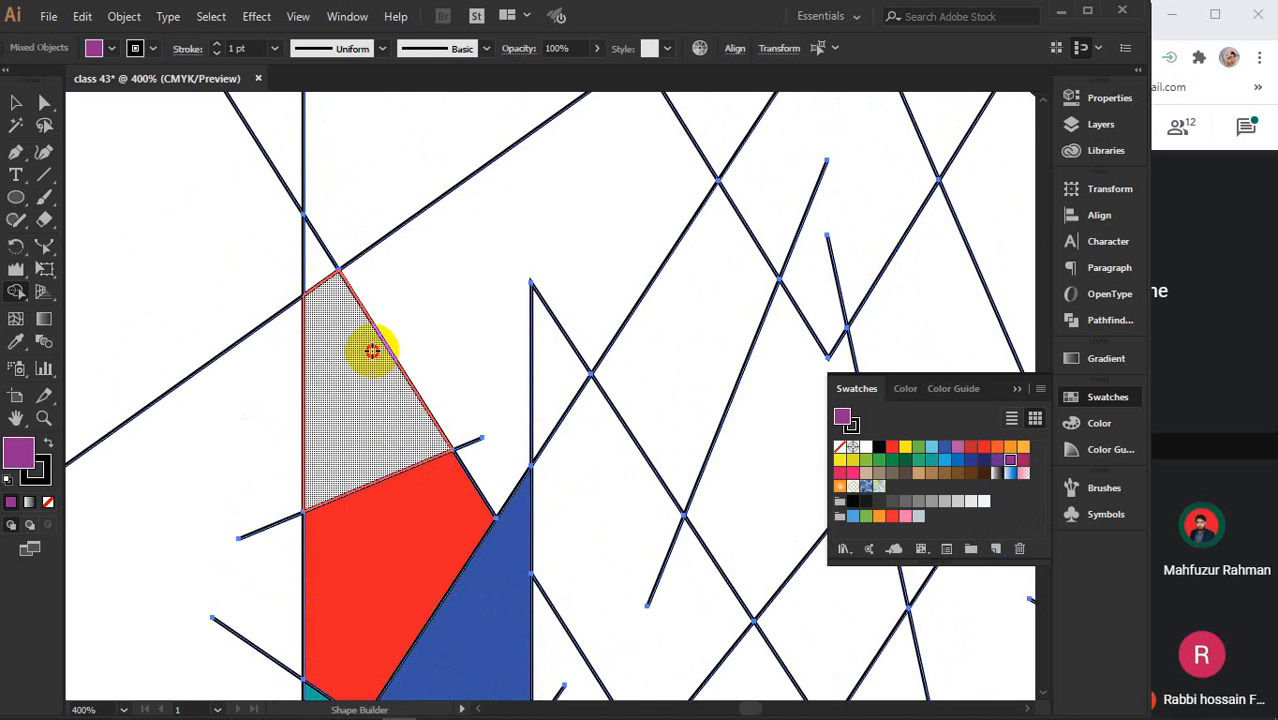
{"action": "left_click_drag", "start_coordinate": [368, 348], "coordinate": [316, 258]}
{"action": "left_click_drag", "start_coordinate": [515, 306], "coordinate": [379, 423]}
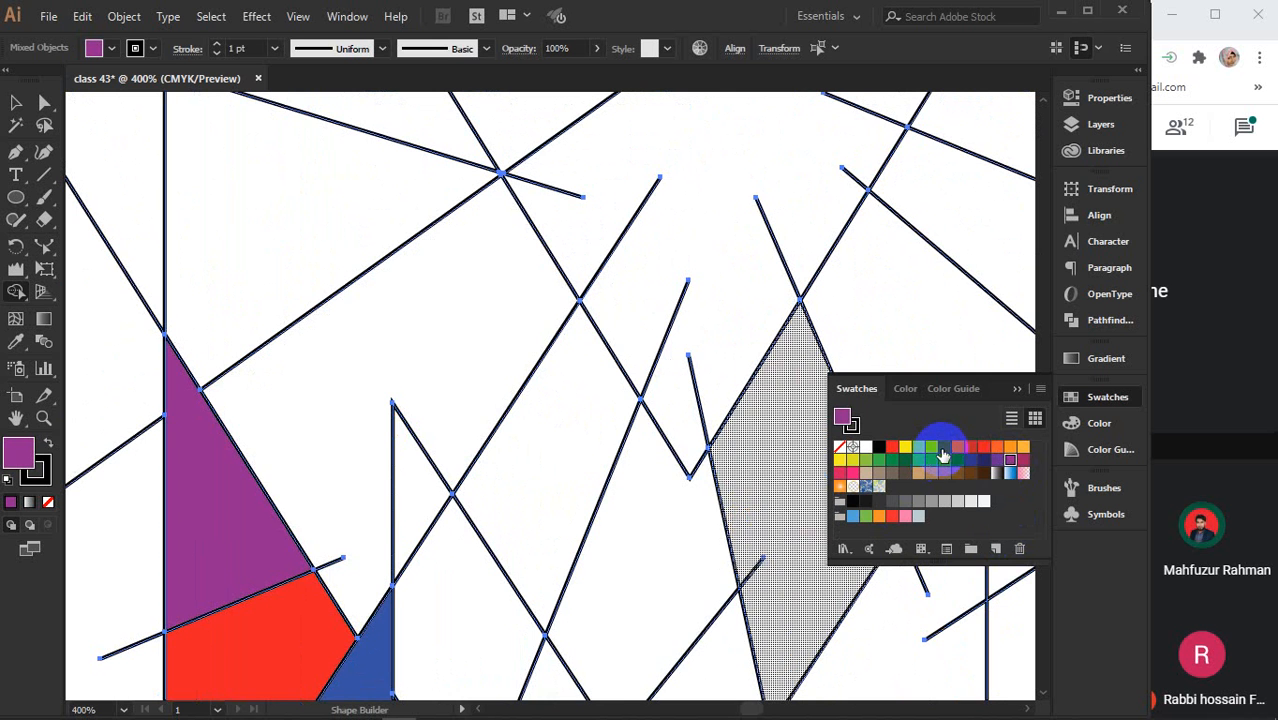
{"action": "left_click", "coordinate": [1012, 450]}
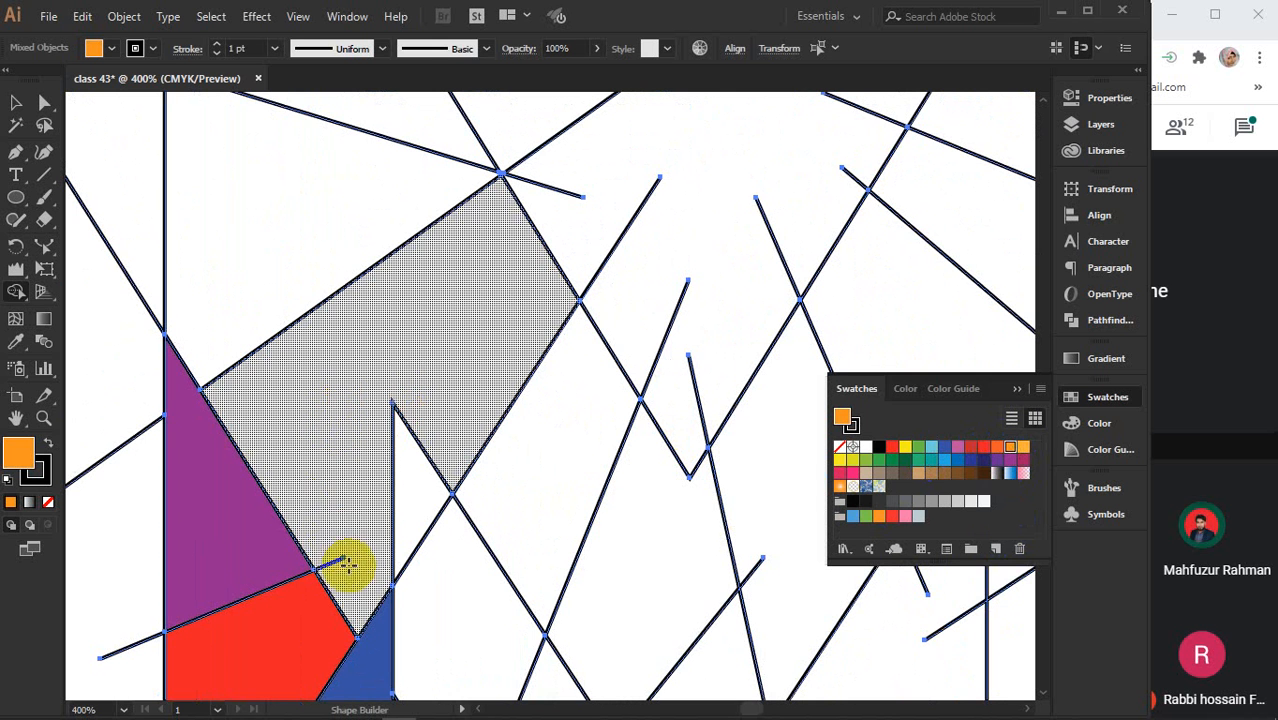
{"action": "mouse_move", "coordinate": [347, 576]}
{"action": "left_mouse_down"}
{"action": "mouse_move", "coordinate": [328, 556]}
{"action": "mouse_move", "coordinate": [318, 390]}
{"action": "mouse_move", "coordinate": [357, 362]}
{"action": "left_mouse_up"}
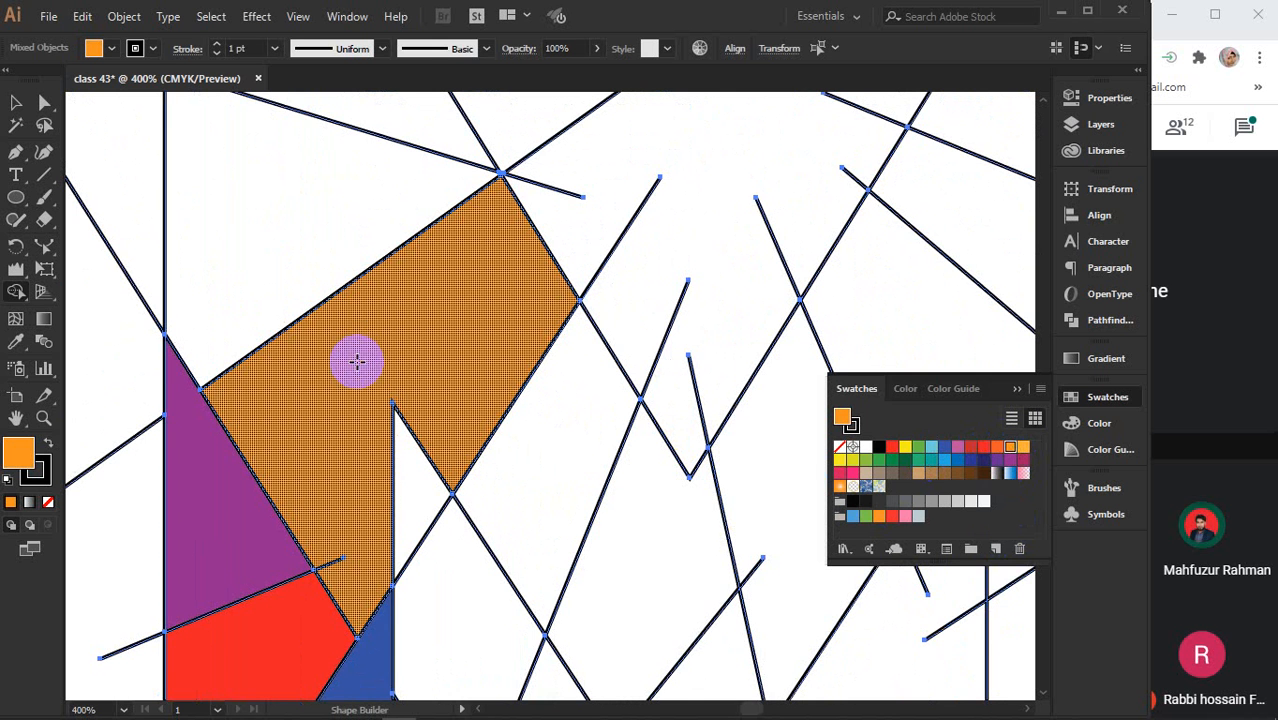
Build the left leg's upper triangle above the orange region in hot pink and the top corner piece in black.
{"action": "key", "text": "space"}
{"action": "left_click_drag", "start_coordinate": [426, 337], "coordinate": [455, 594]}
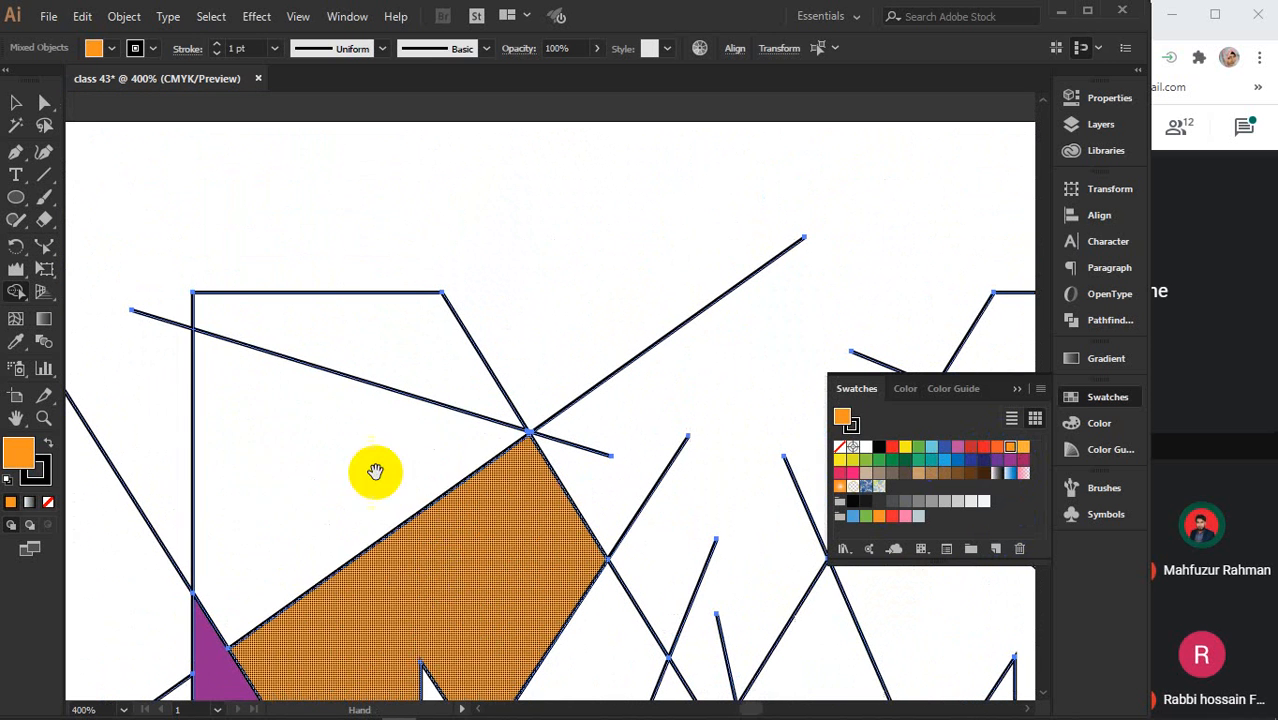
{"action": "left_click", "coordinate": [852, 473]}
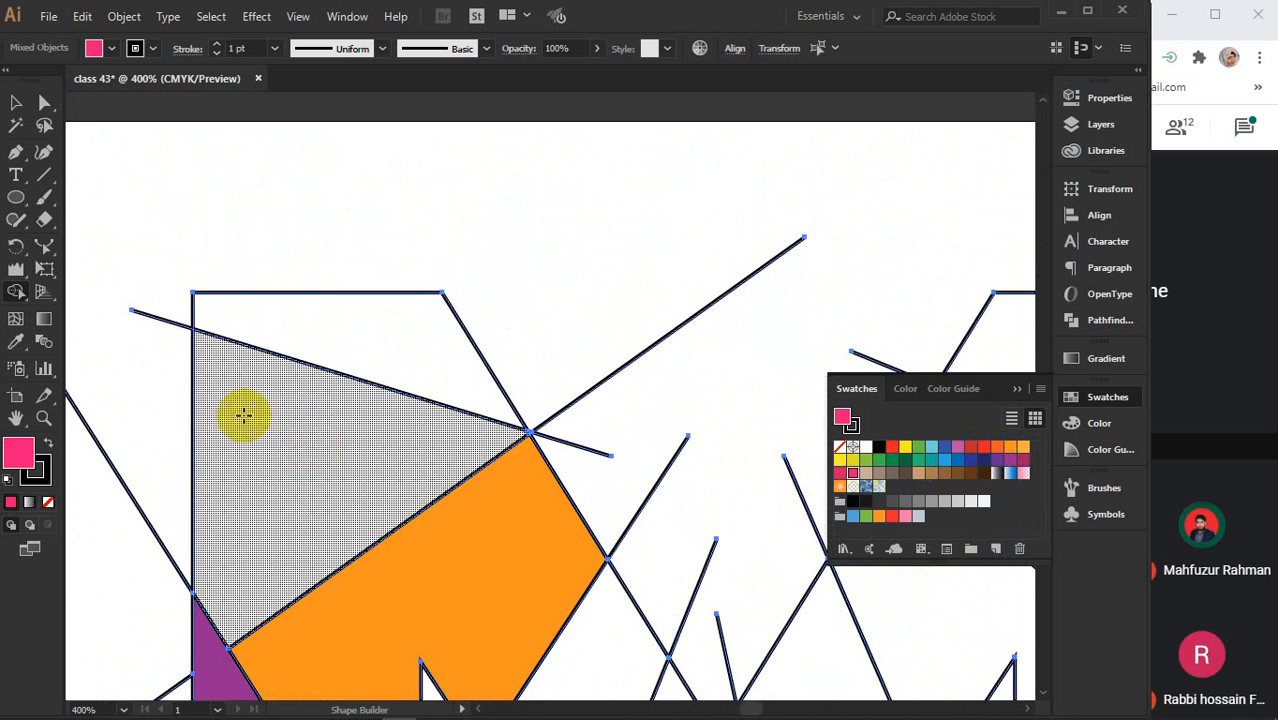
{"action": "left_click", "coordinate": [243, 415]}
{"action": "left_click", "coordinate": [879, 446]}
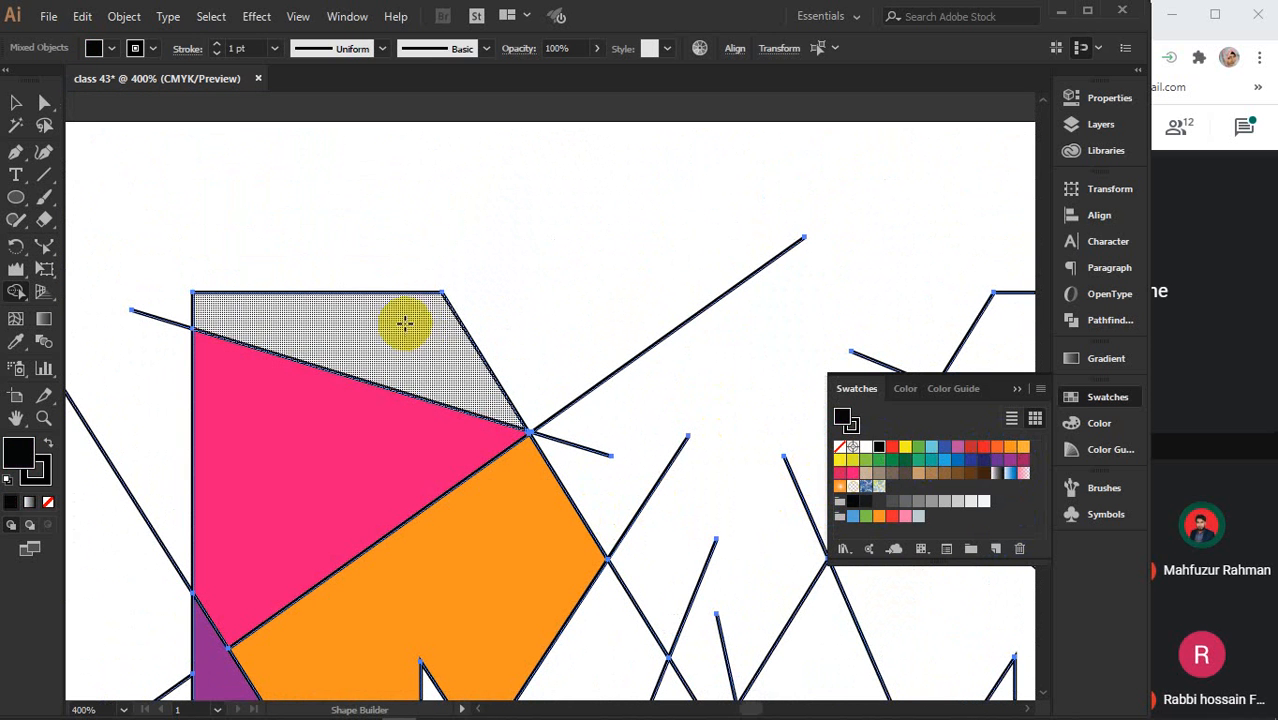
{"action": "left_click", "coordinate": [404, 322]}
Build the diamond on the M's left diagonal in dark navy and the region under the central notch in dark magenta.
{"action": "scroll", "coordinate": [542, 451], "scroll_direction": "down", "scroll_amount": 5}
{"action": "scroll", "coordinate": [542, 451], "scroll_direction": "right", "scroll_amount": 4}
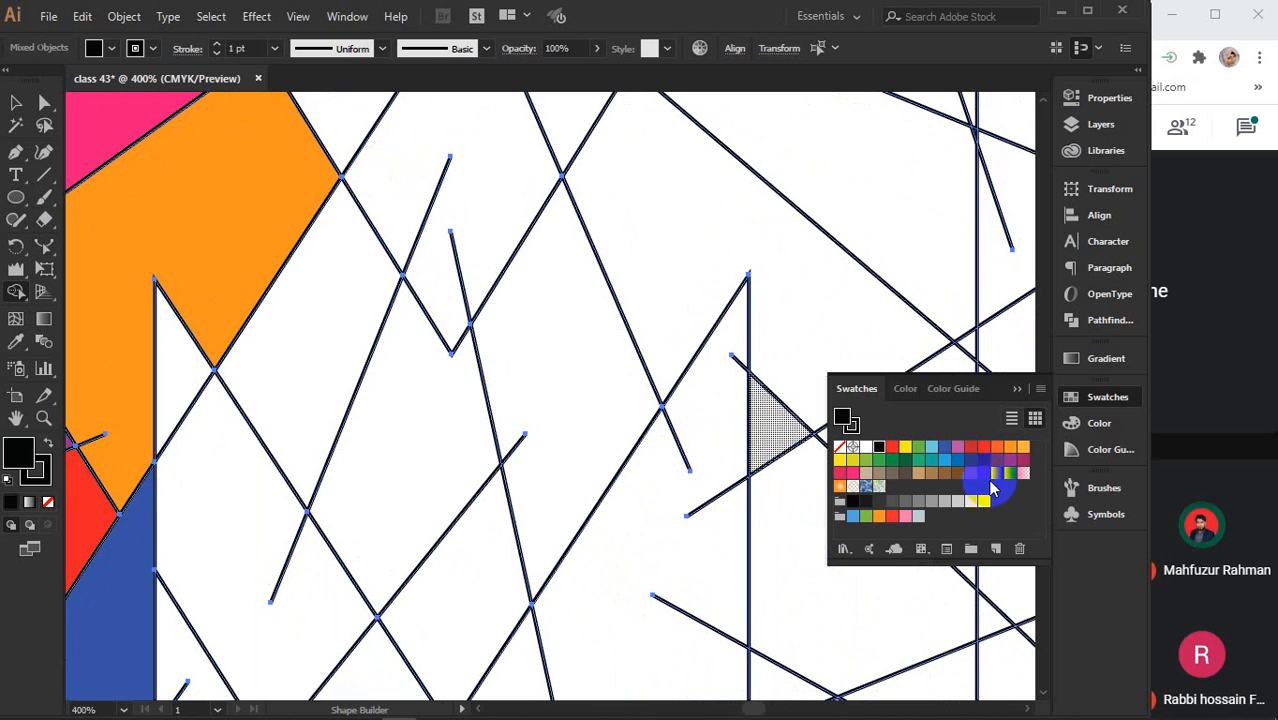
{"action": "left_click", "coordinate": [983, 461]}
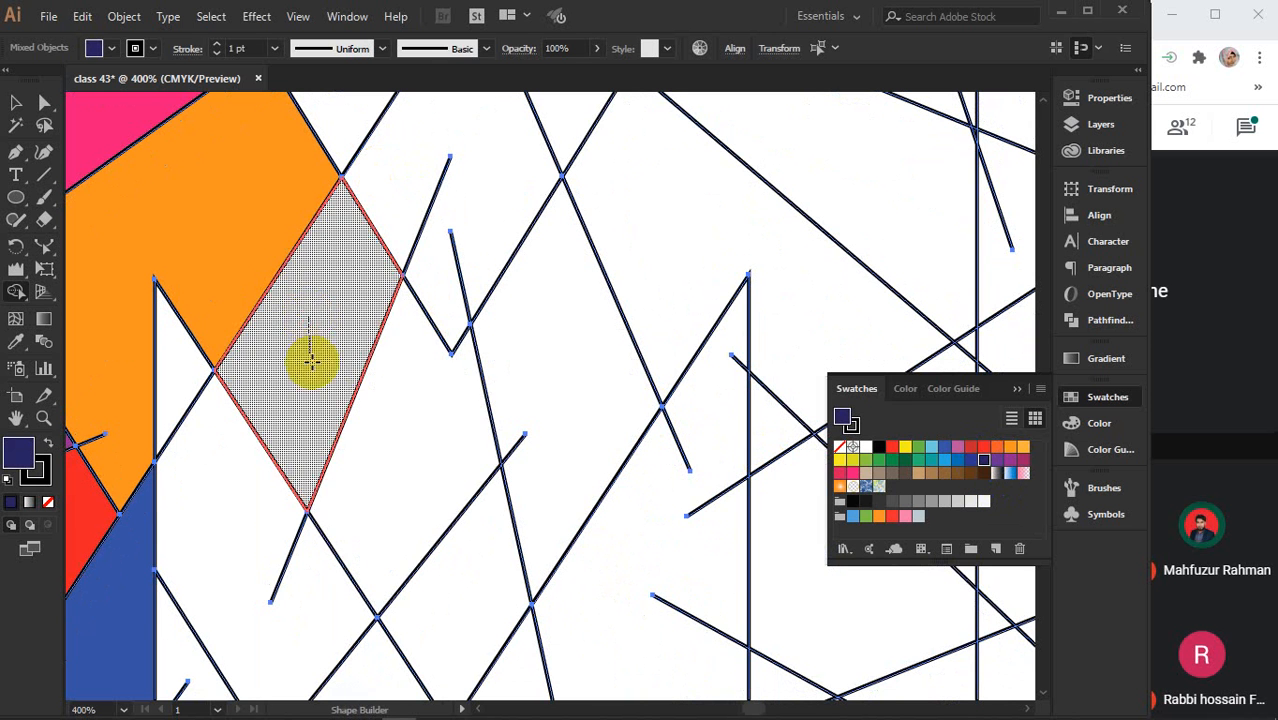
{"action": "left_click", "coordinate": [308, 362]}
{"action": "left_click", "coordinate": [1022, 462]}
{"action": "left_click", "coordinate": [402, 458]}
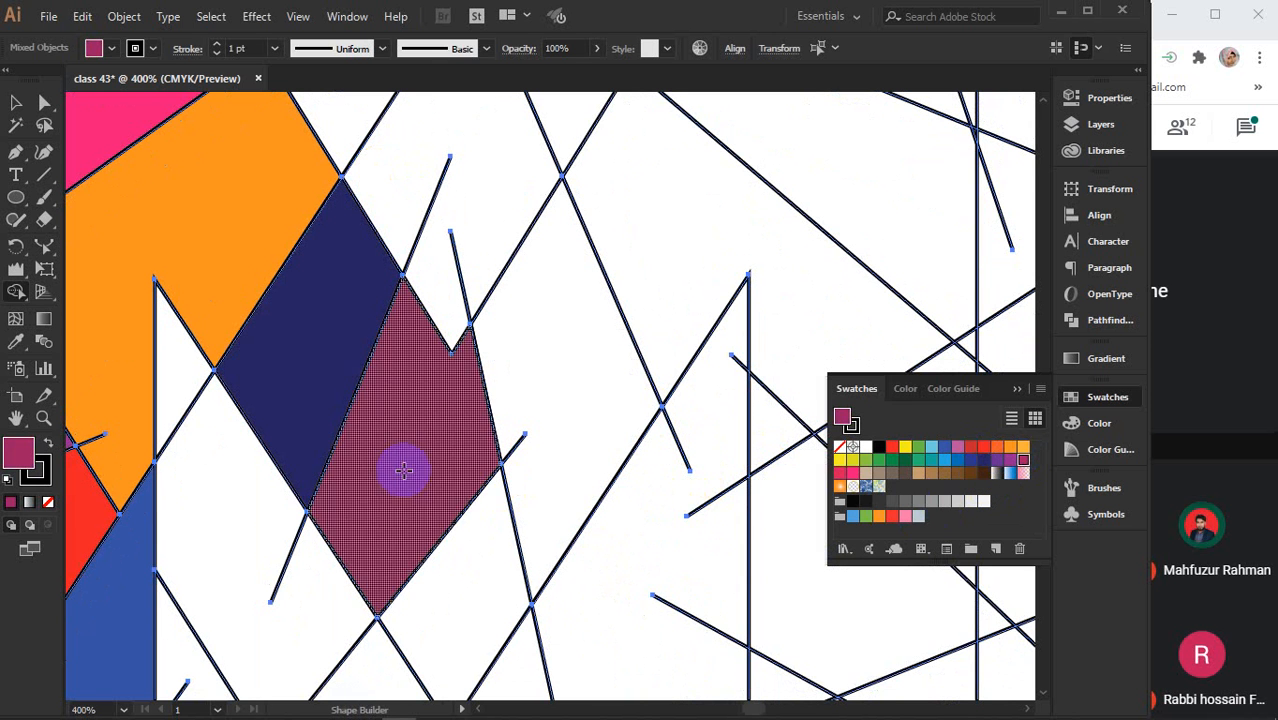
Build the bottom tip of the central V in yellow and the adjoining region on the right diagonal in blue.
{"action": "left_click_drag", "start_coordinate": [593, 545], "coordinate": [590, 412]}
{"action": "left_click", "coordinate": [905, 447]}
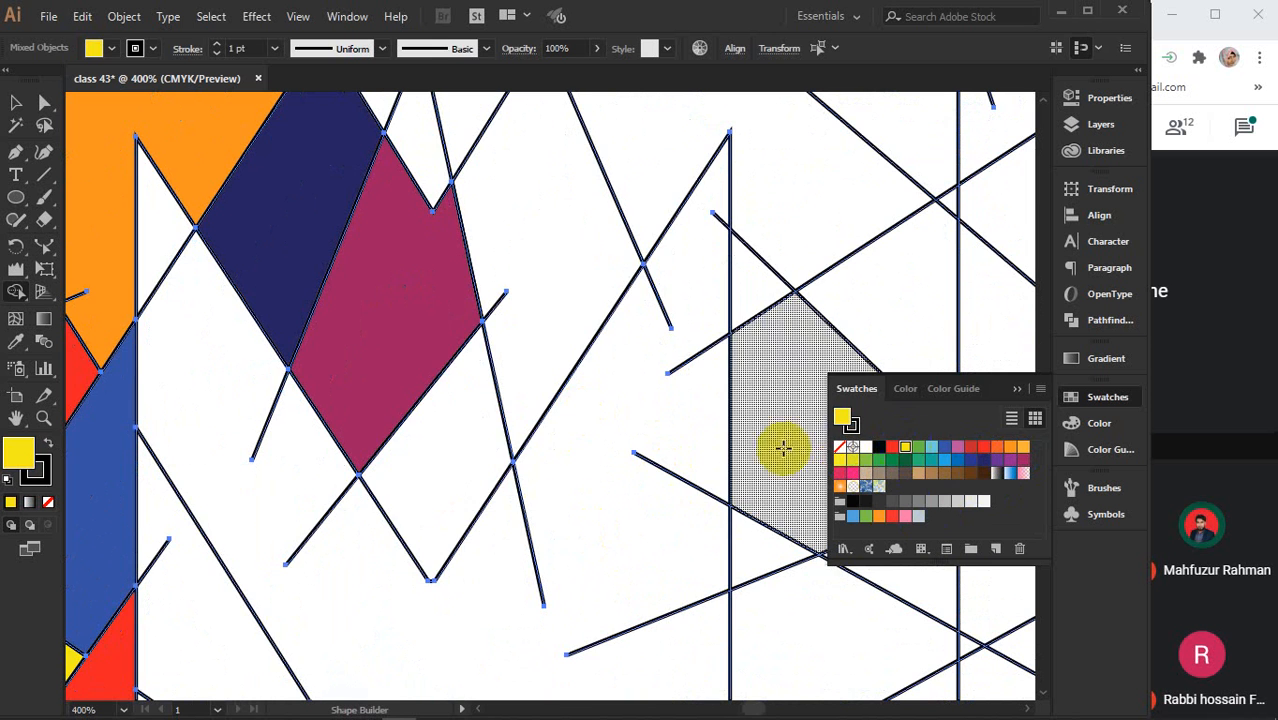
{"action": "left_click", "coordinate": [456, 441]}
{"action": "left_click_drag", "start_coordinate": [581, 358], "coordinate": [552, 560]}
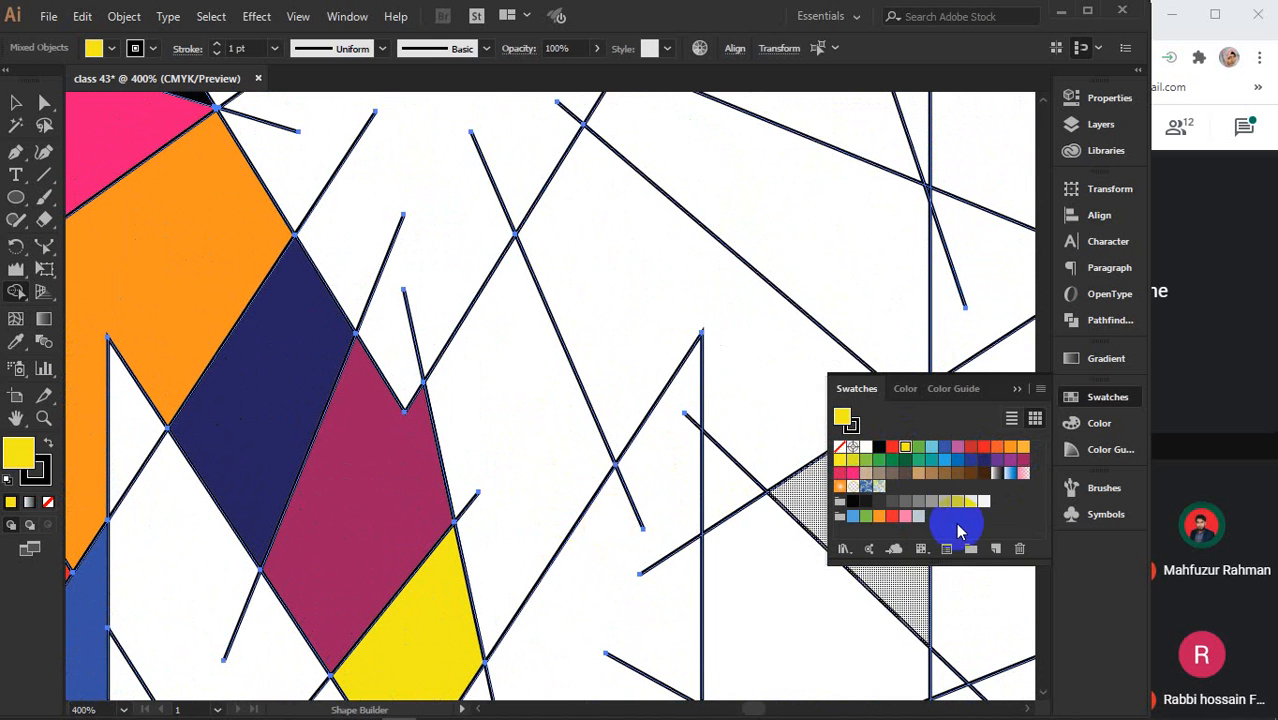
{"action": "left_click", "coordinate": [971, 461]}
{"action": "left_click", "coordinate": [505, 365]}
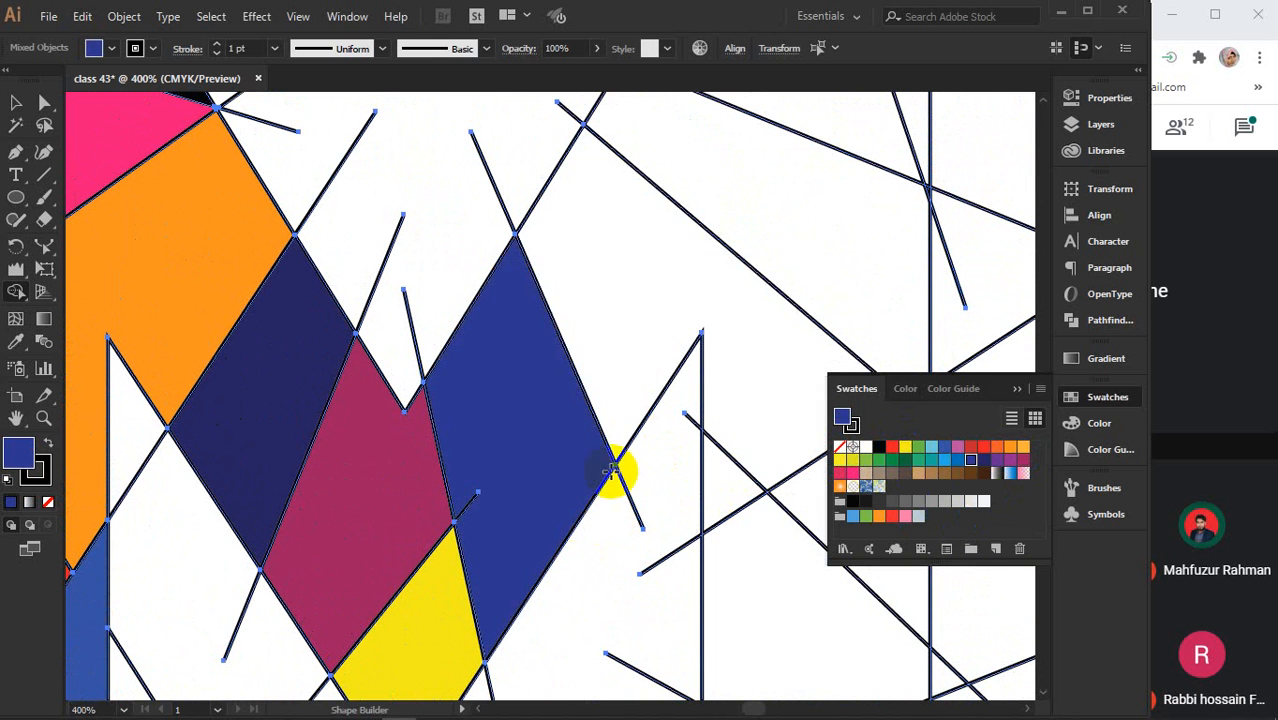
Build the right shoulder region beside the blue diamond in orange and the band above it in light blue.
{"action": "left_click", "coordinate": [1010, 449]}
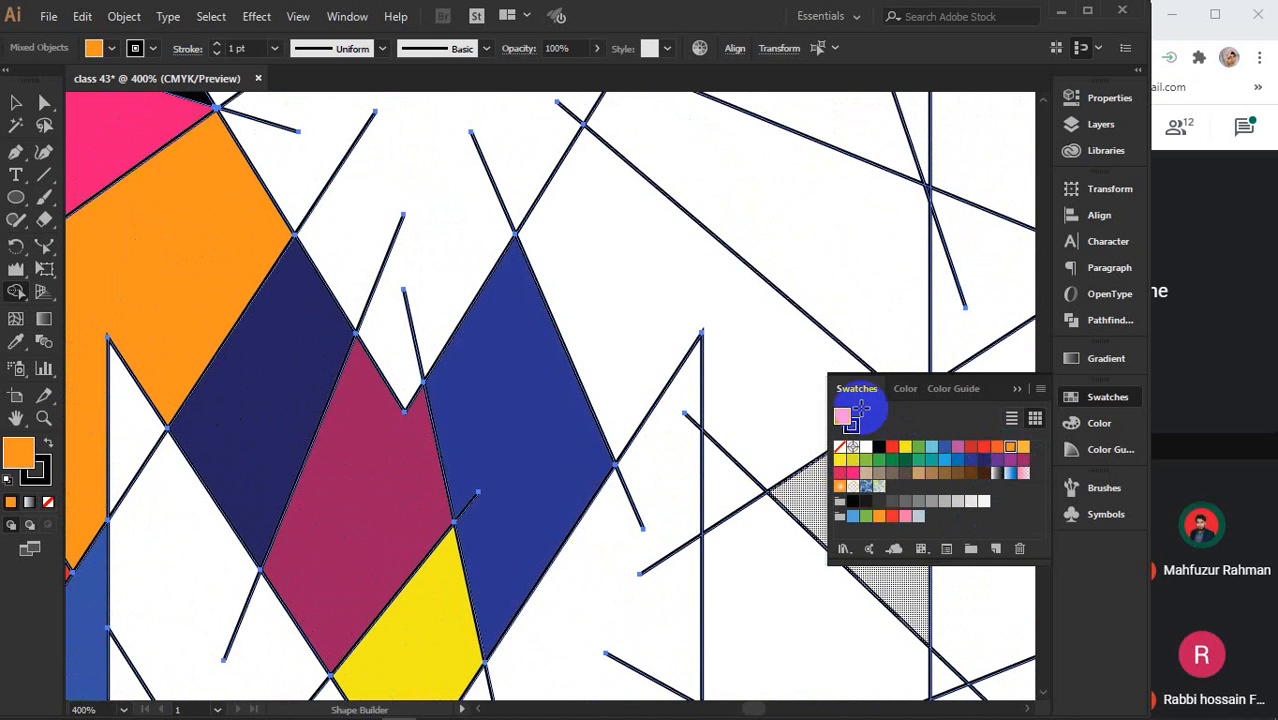
{"action": "left_click", "coordinate": [693, 322]}
{"action": "mouse_move", "coordinate": [761, 379]}
{"action": "left_mouse_down"}
{"action": "mouse_move", "coordinate": [448, 463]}
{"action": "mouse_move", "coordinate": [495, 585]}
{"action": "left_mouse_up"}
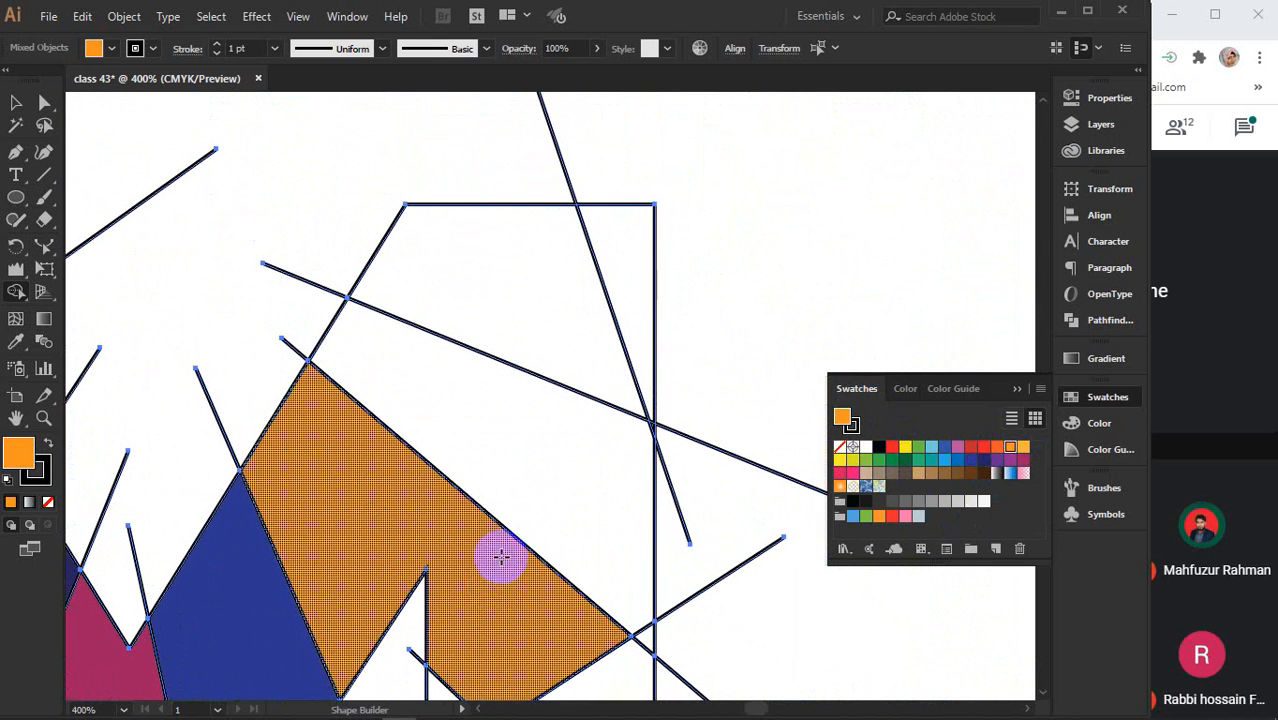
{"action": "left_click", "coordinate": [950, 461]}
{"action": "left_click", "coordinate": [516, 442]}
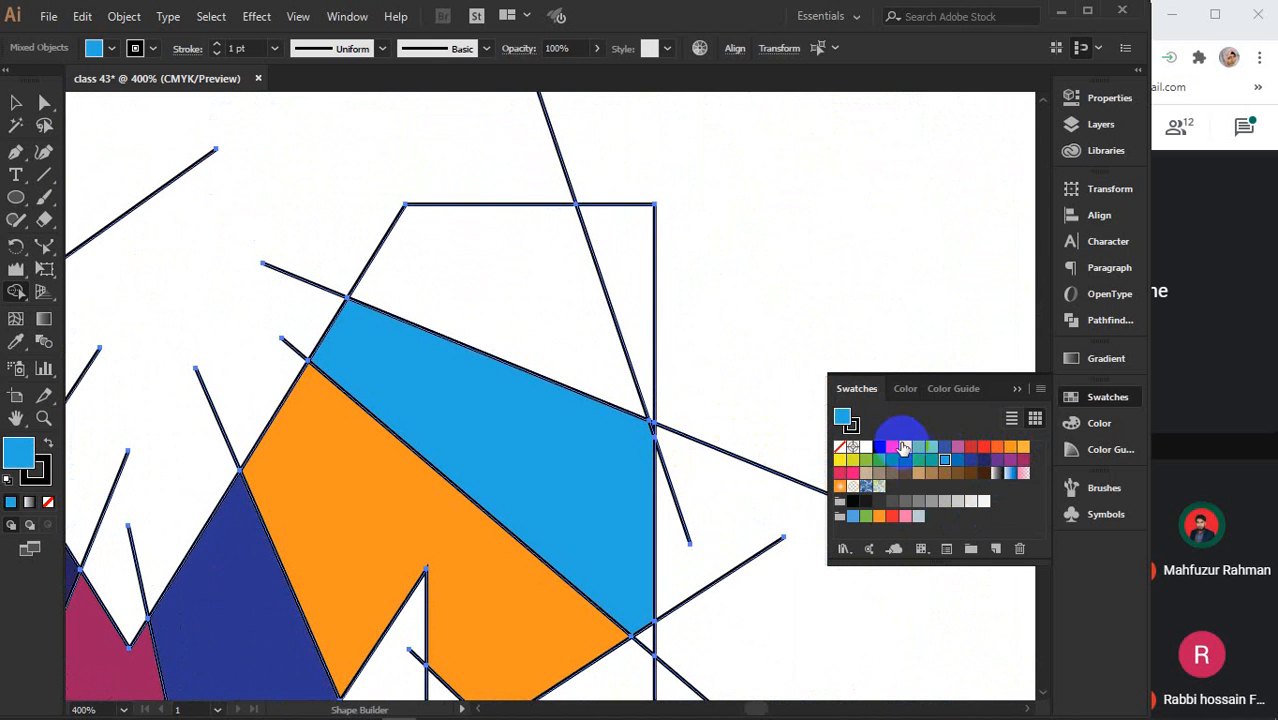
Merge the right leg's top pieces into one red region and the tiny sliver beneath its outer corner into the light blue band.
{"action": "left_click", "coordinate": [893, 447]}
{"action": "left_click_drag", "start_coordinate": [619, 244], "coordinate": [545, 290]}
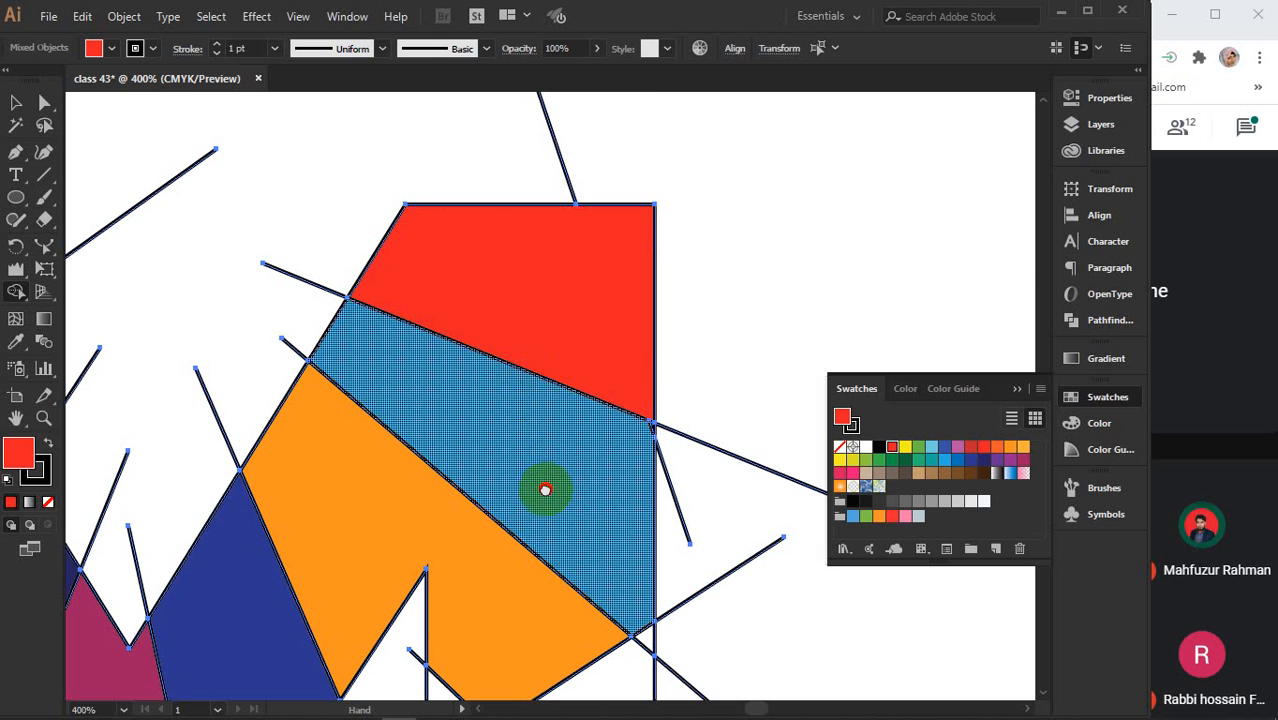
{"action": "left_click_drag", "start_coordinate": [545, 490], "coordinate": [542, 365]}
{"action": "scroll", "coordinate": [668, 292], "scroll_direction": "up", "scroll_amount": 7}
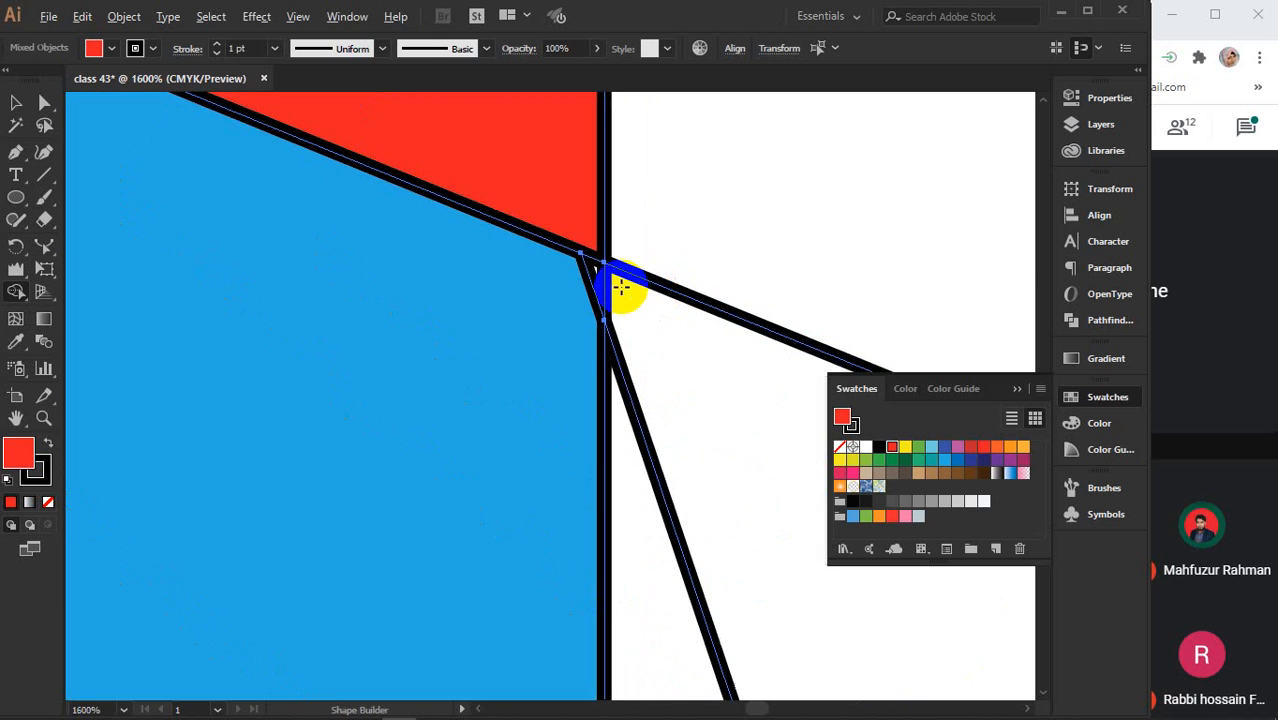
{"action": "left_click", "coordinate": [945, 462]}
{"action": "left_click_drag", "start_coordinate": [422, 334], "coordinate": [555, 258]}
{"action": "scroll", "coordinate": [555, 258], "scroll_direction": "down", "scroll_amount": 7}
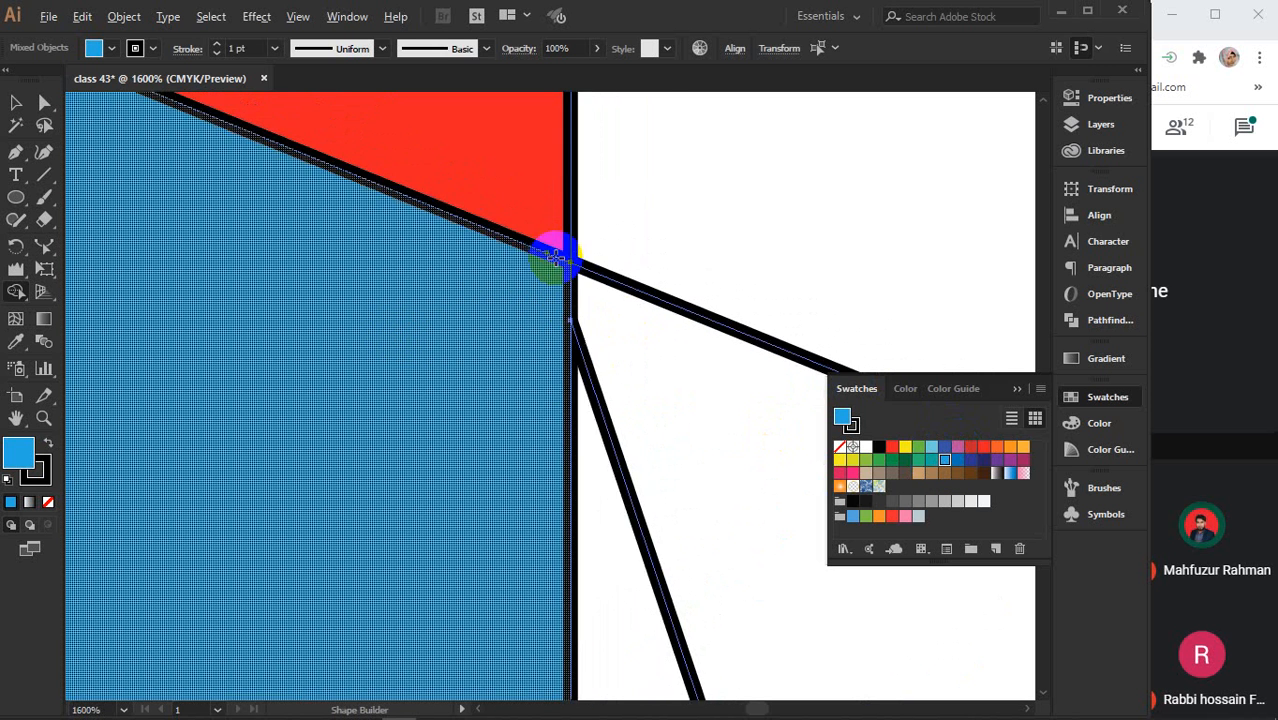
Merge the right leg's outer pieces below the orange region into a green triangle and the pieces beneath it into a yellow region.
{"action": "left_click_drag", "start_coordinate": [536, 426], "coordinate": [592, 177]}
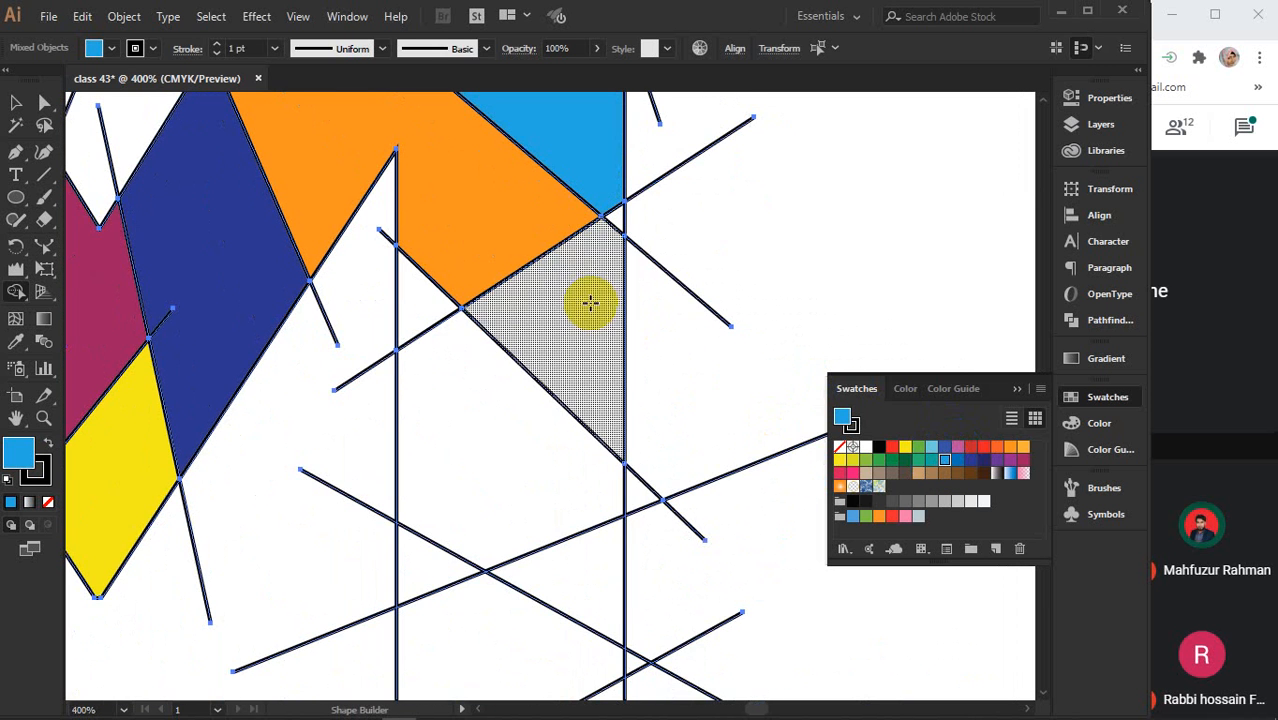
{"action": "left_click", "coordinate": [893, 461]}
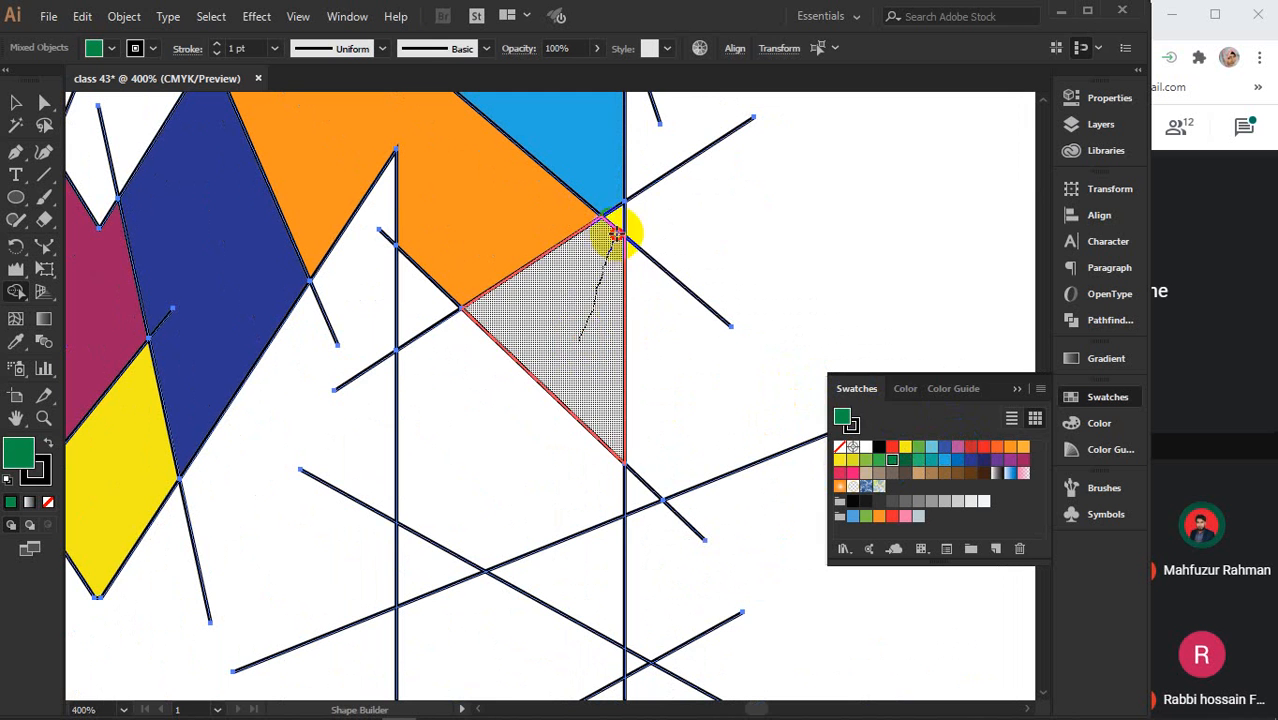
{"action": "left_click", "coordinate": [608, 228]}
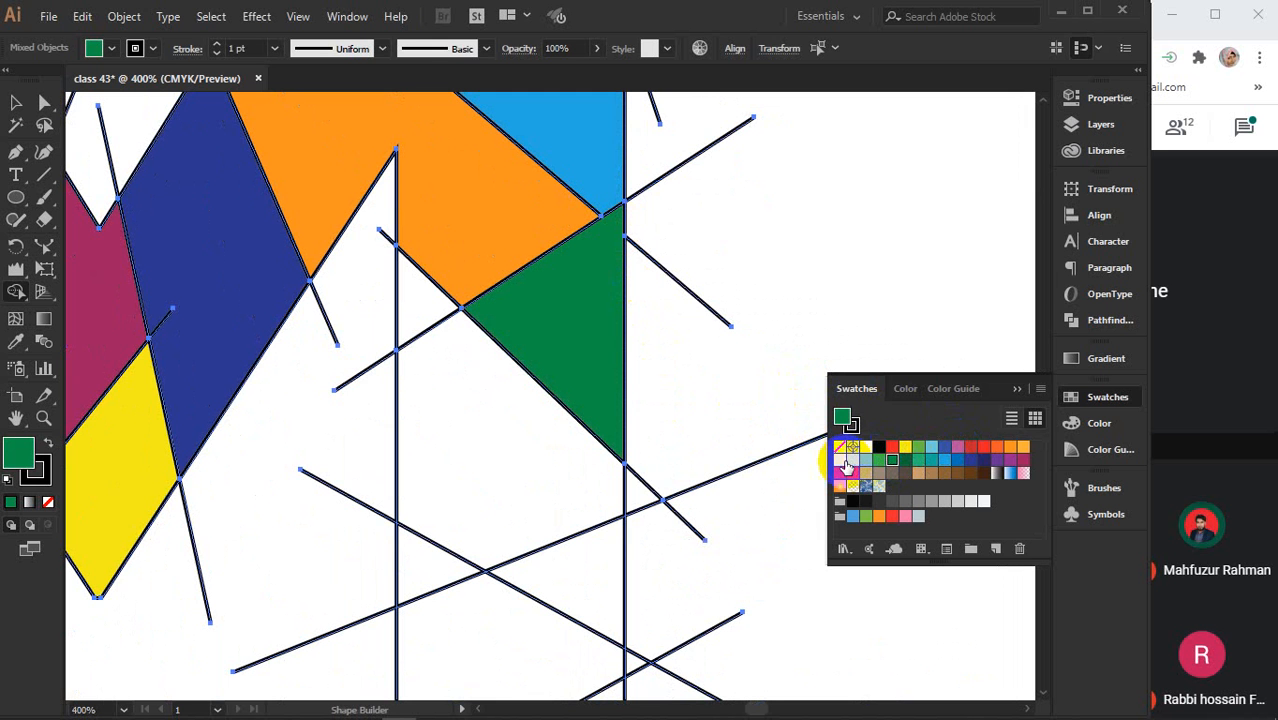
{"action": "left_click", "coordinate": [840, 460]}
{"action": "left_click_drag", "start_coordinate": [521, 443], "coordinate": [432, 302]}
Merge the right leg's inner pieces below the yellow region into a mauve shape and build the small outer triangle in dark brown.
{"action": "scroll", "coordinate": [525, 450], "scroll_direction": "down", "scroll_amount": 5}
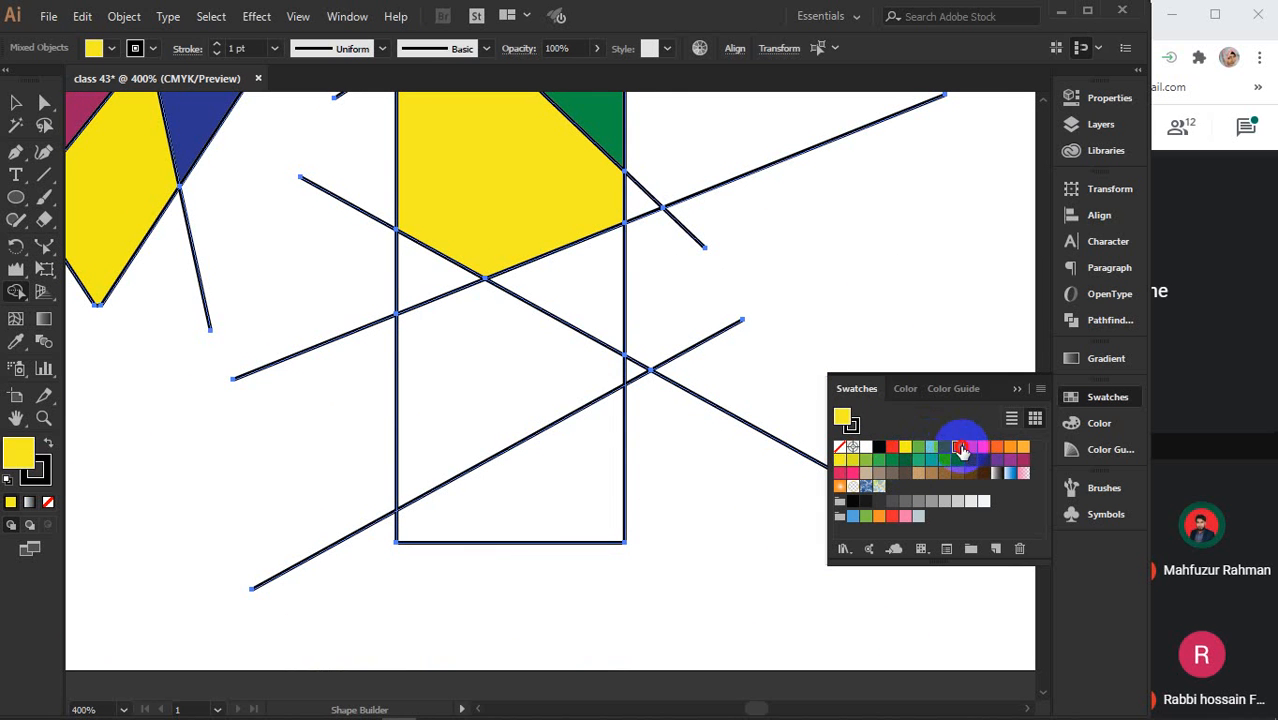
{"action": "left_click", "coordinate": [958, 447]}
{"action": "left_click_drag", "start_coordinate": [443, 270], "coordinate": [470, 363]}
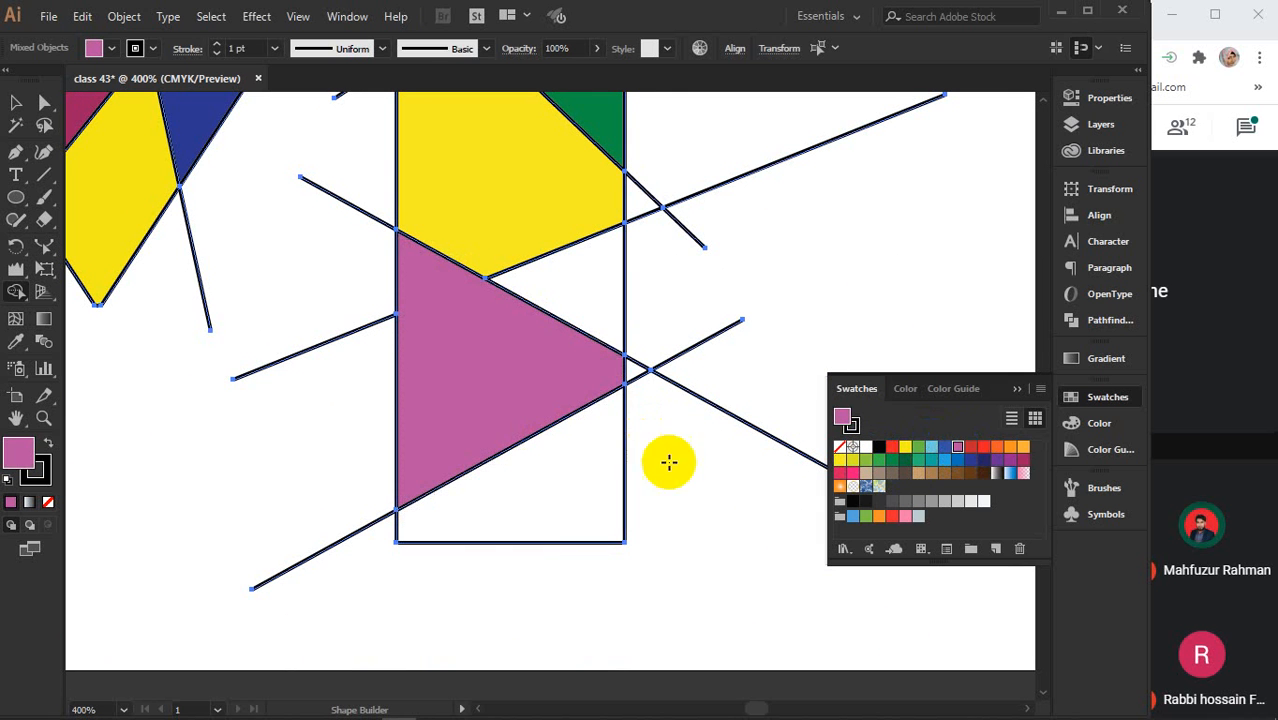
{"action": "left_click", "coordinate": [984, 475]}
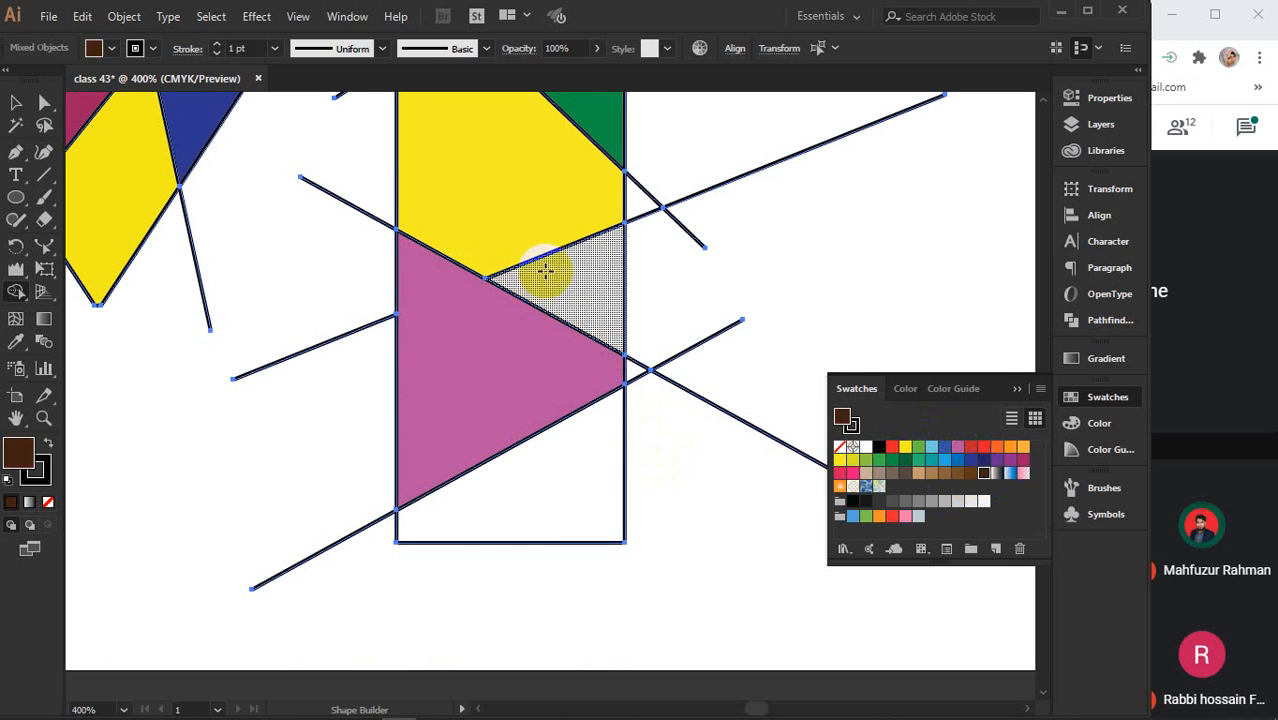
{"action": "left_click", "coordinate": [560, 277]}
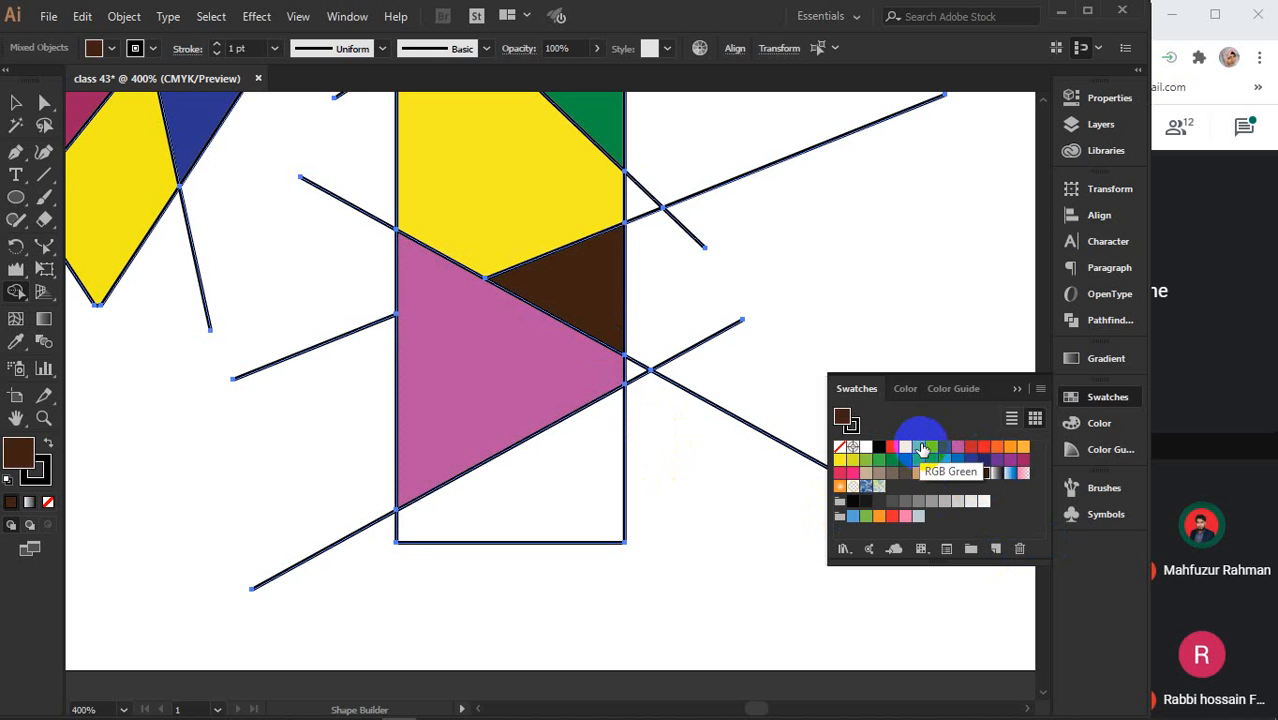
Build the right leg's bottom piece in hot pink, close the swatches, and deselect all artwork.
{"action": "left_click", "coordinate": [853, 478]}
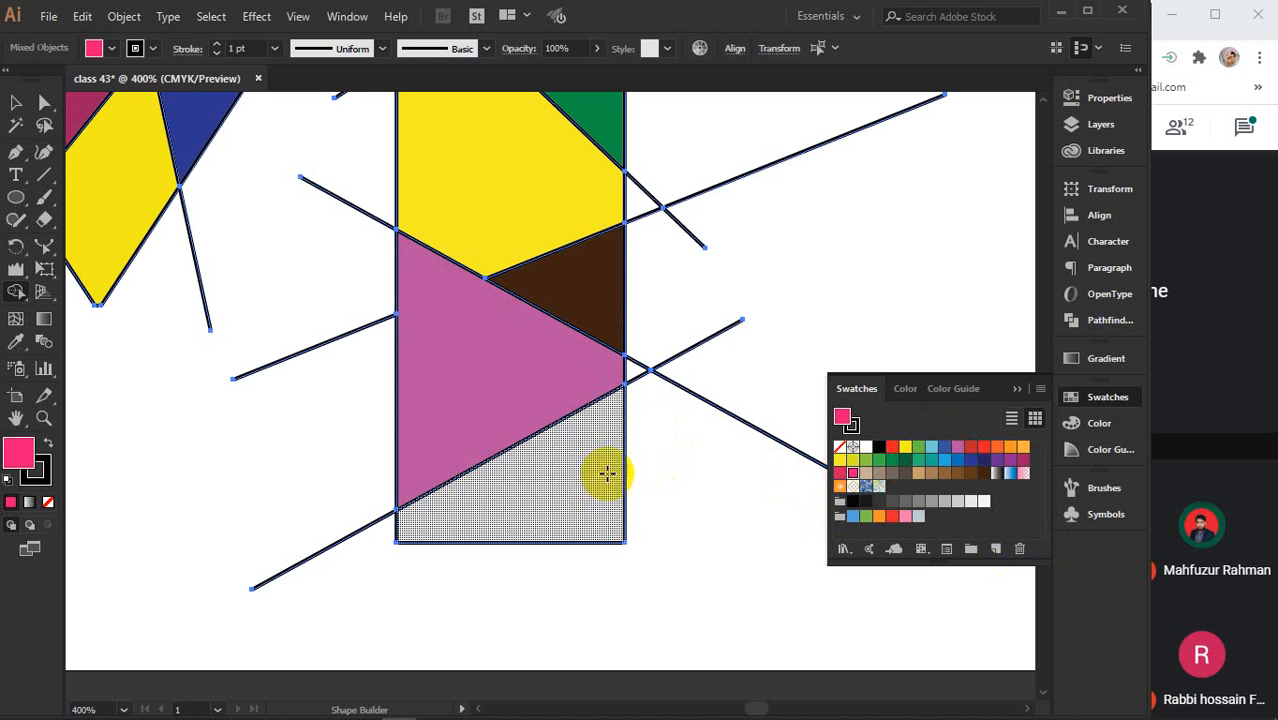
{"action": "left_click", "coordinate": [550, 503]}
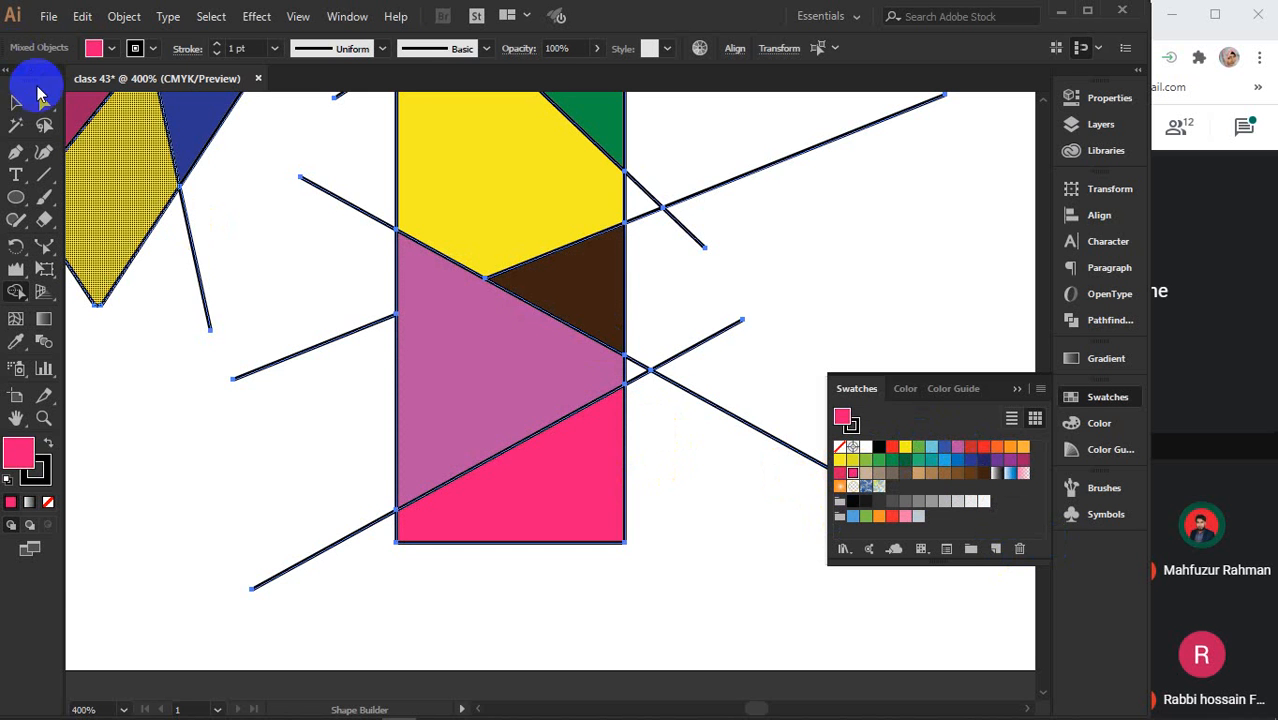
{"action": "left_click", "coordinate": [16, 102]}
{"action": "key", "text": "ctrl+a"}
{"action": "left_click", "coordinate": [1014, 389]}
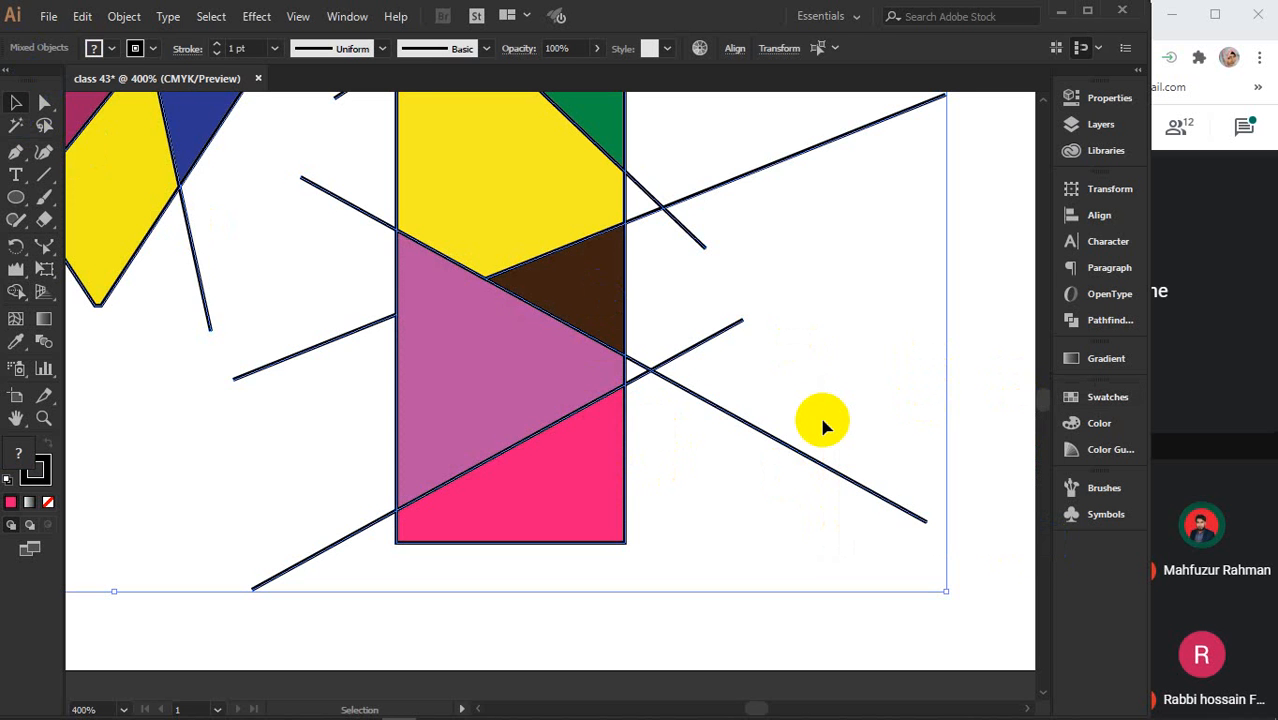
{"action": "left_click", "coordinate": [815, 385]}
{"action": "scroll", "coordinate": [815, 384], "scroll_direction": "down", "scroll_amount": 4}
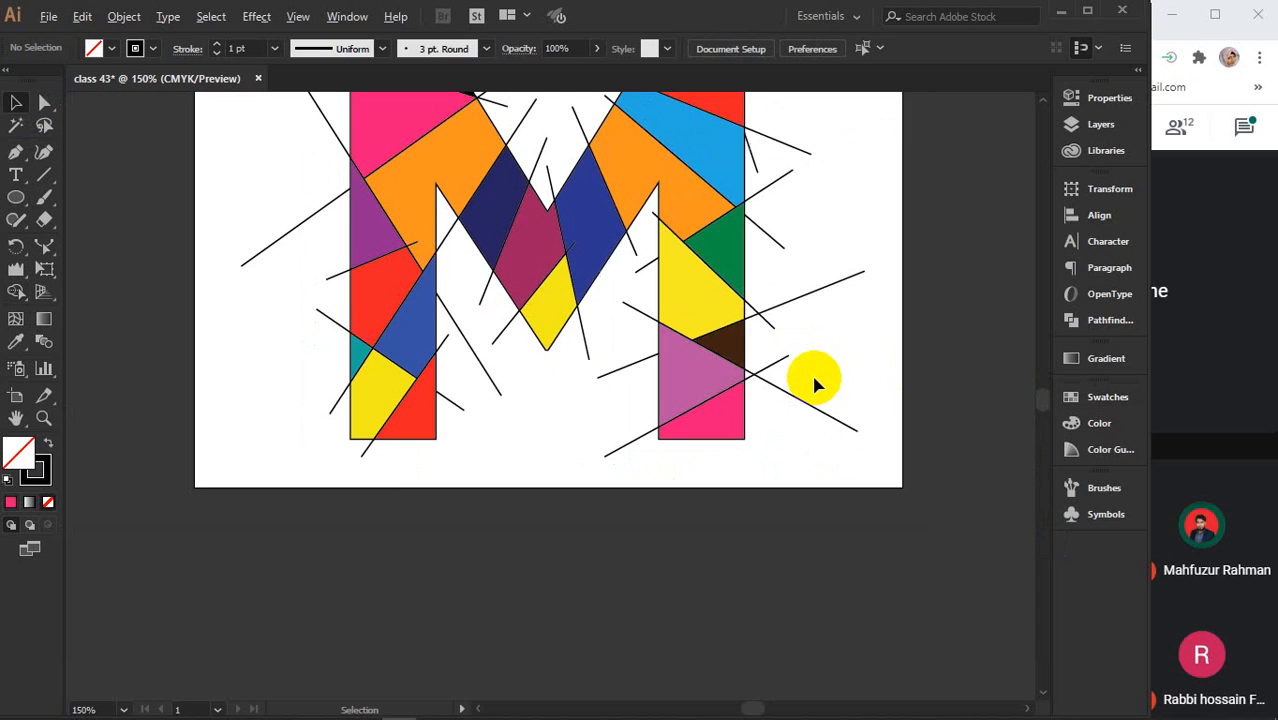
{"action": "left_click_drag", "start_coordinate": [611, 443], "coordinate": [485, 505]}
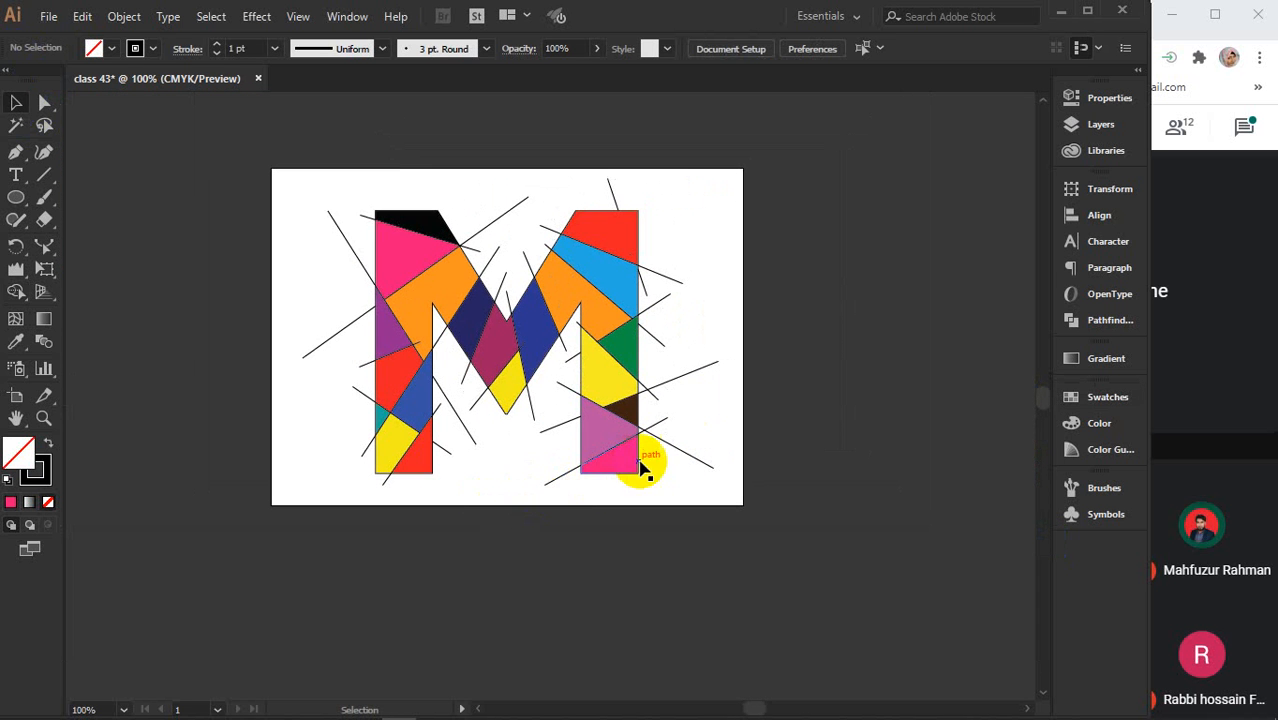
Try moving the coloured M group down and away from the leftover lines, and undo the move.
{"action": "left_click", "coordinate": [623, 469]}
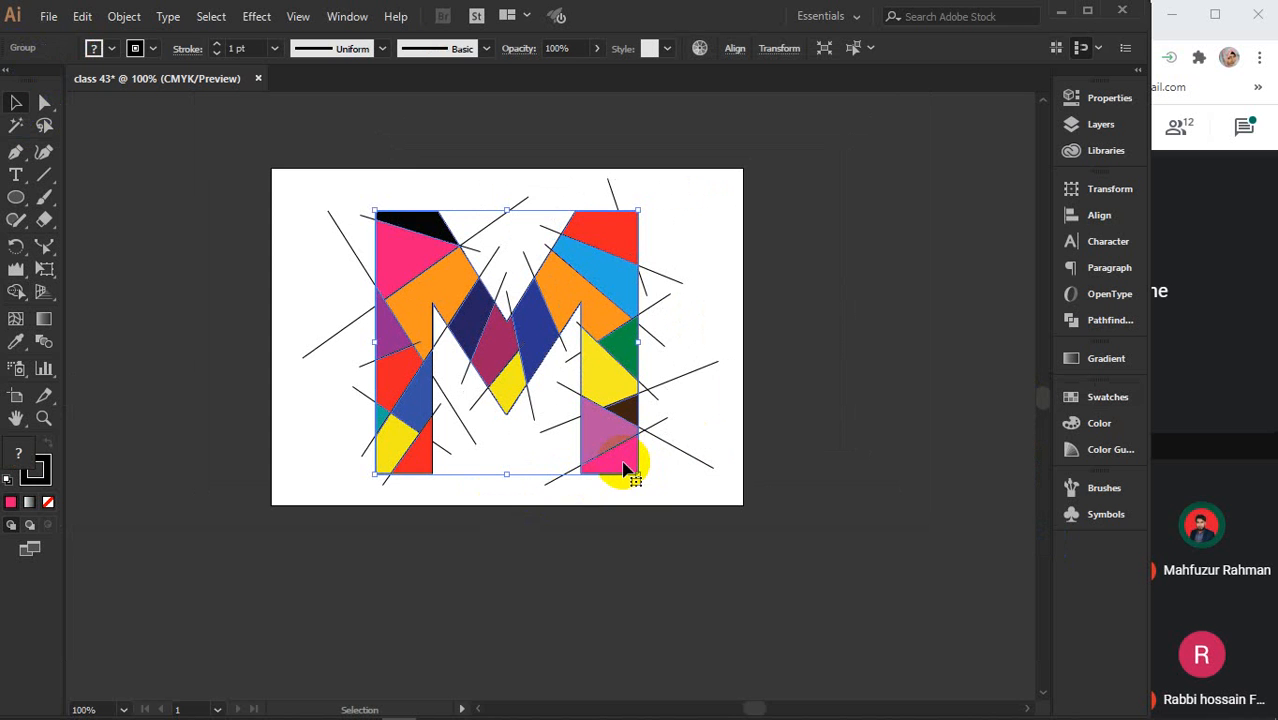
{"action": "left_click_drag", "start_coordinate": [623, 468], "coordinate": [748, 594]}
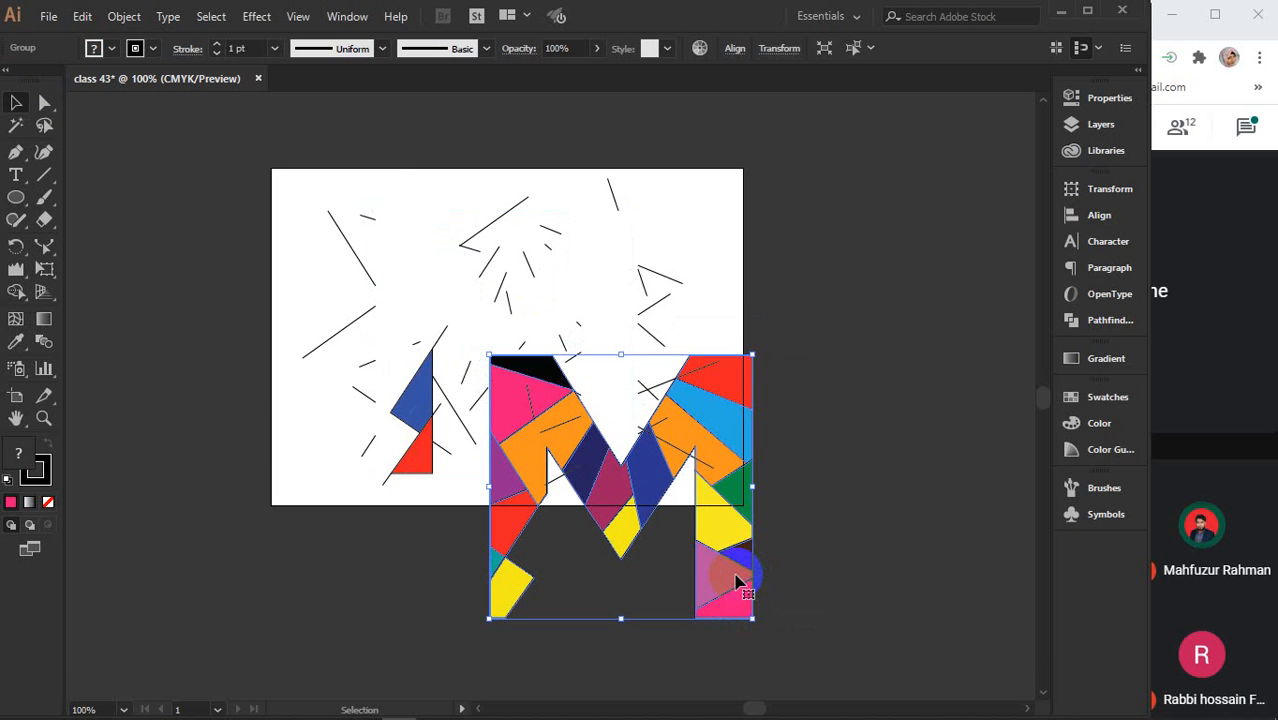
{"action": "key", "text": "ctrl+z"}
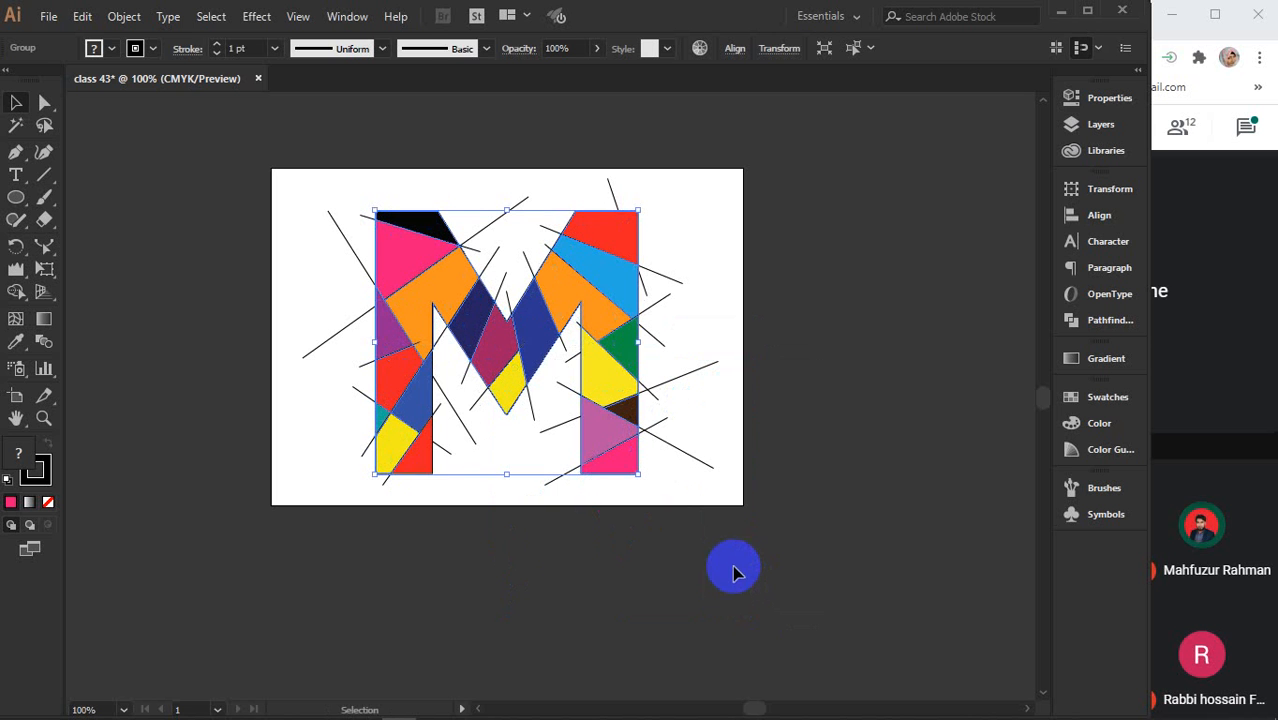
Add the left leg's missing lower pieces to the selected M group and move the whole coloured letter off the artboard, clear of the leftover lines.
{"action": "left_click_drag", "start_coordinate": [418, 462], "coordinate": [432, 424]}
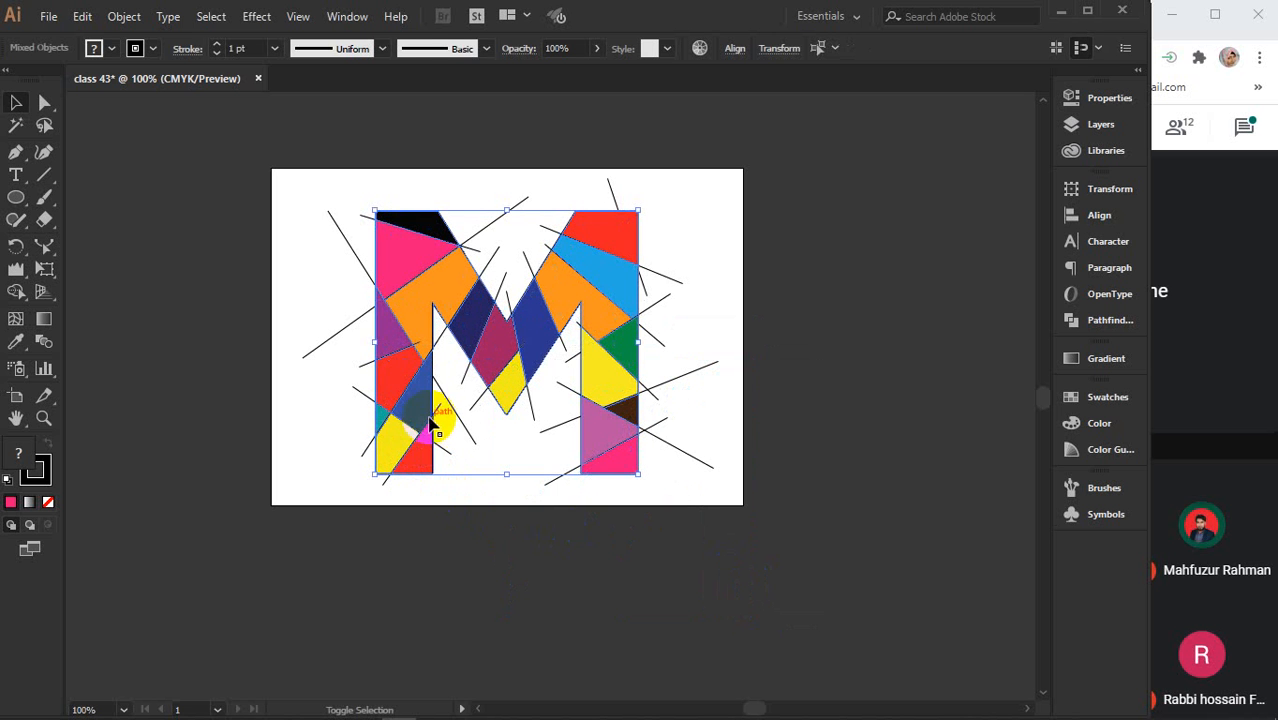
{"action": "left_click_drag", "start_coordinate": [406, 307], "coordinate": [810, 437]}
{"action": "left_click_drag", "start_coordinate": [758, 471], "coordinate": [600, 400]}
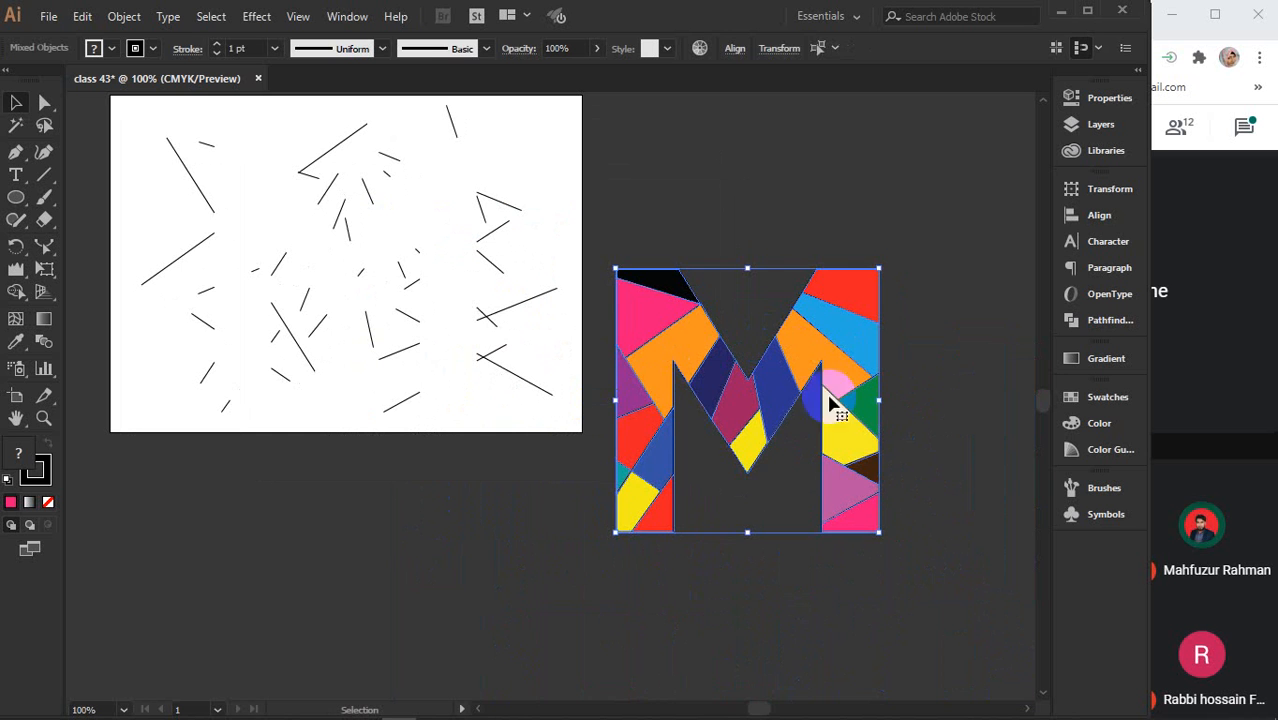
{"action": "left_click", "coordinate": [779, 644]}
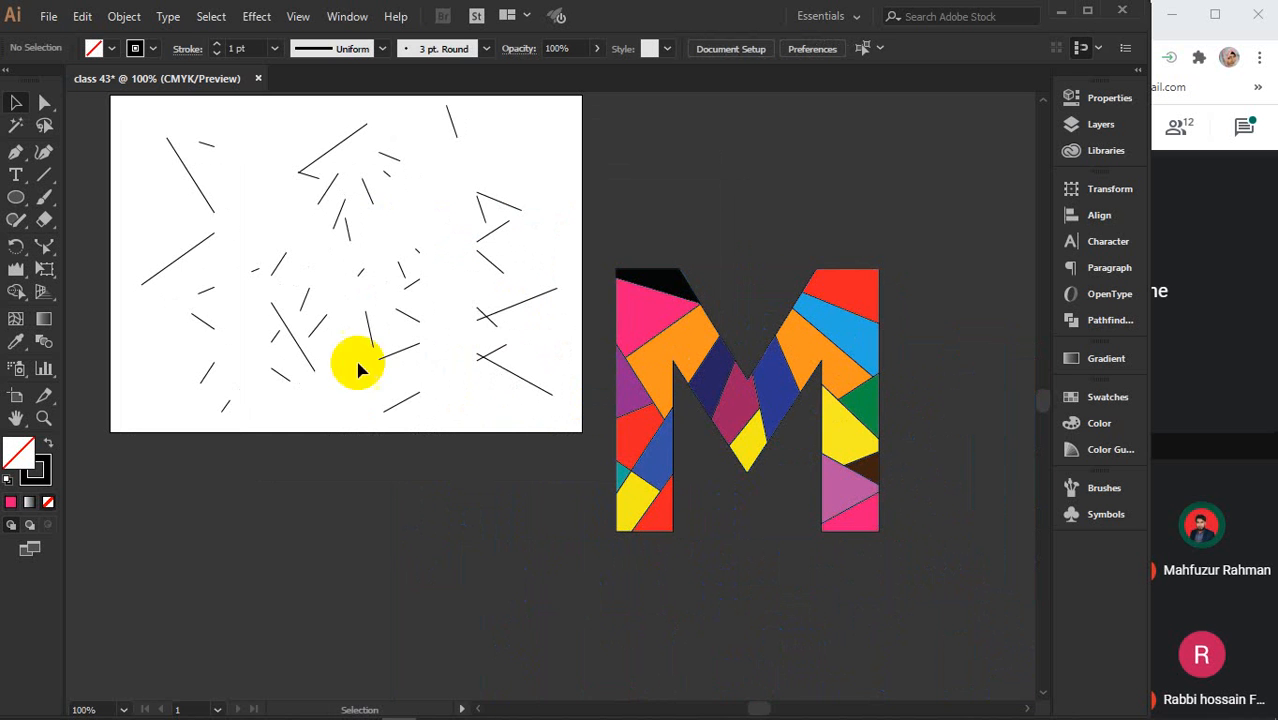
Select all the leftover line fragments on the artboard and delete them.
{"action": "left_click_drag", "start_coordinate": [342, 274], "coordinate": [424, 334]}
{"action": "mouse_move", "coordinate": [214, 155]}
{"action": "left_mouse_down"}
{"action": "mouse_move", "coordinate": [277, 234]}
{"action": "mouse_move", "coordinate": [657, 546]}
{"action": "left_mouse_up"}
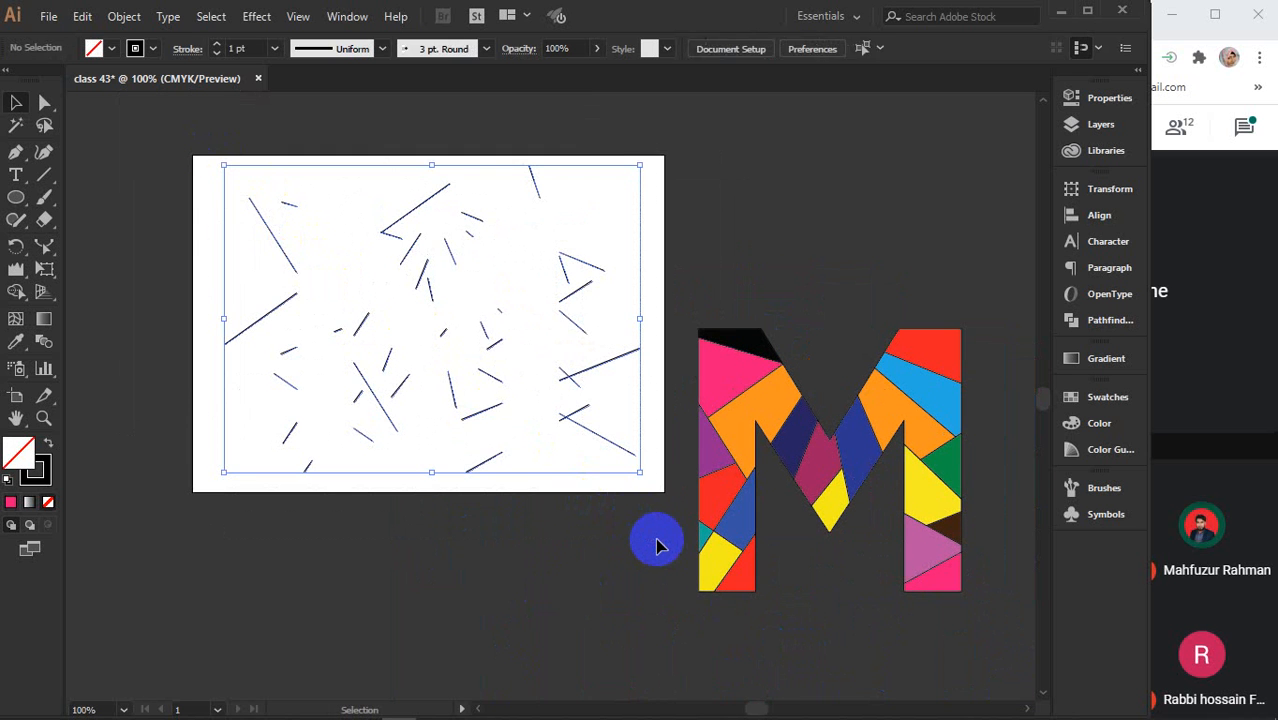
{"action": "key", "text": "Delete"}
Select all pieces of the coloured M, move them back onto the empty artboard, and deselect the artwork.
{"action": "left_click_drag", "start_coordinate": [668, 509], "coordinate": [530, 455]}
{"action": "left_click_drag", "start_coordinate": [557, 212], "coordinate": [848, 578]}
{"action": "left_click_drag", "start_coordinate": [805, 451], "coordinate": [399, 325]}
{"action": "left_click_drag", "start_coordinate": [379, 367], "coordinate": [494, 369]}
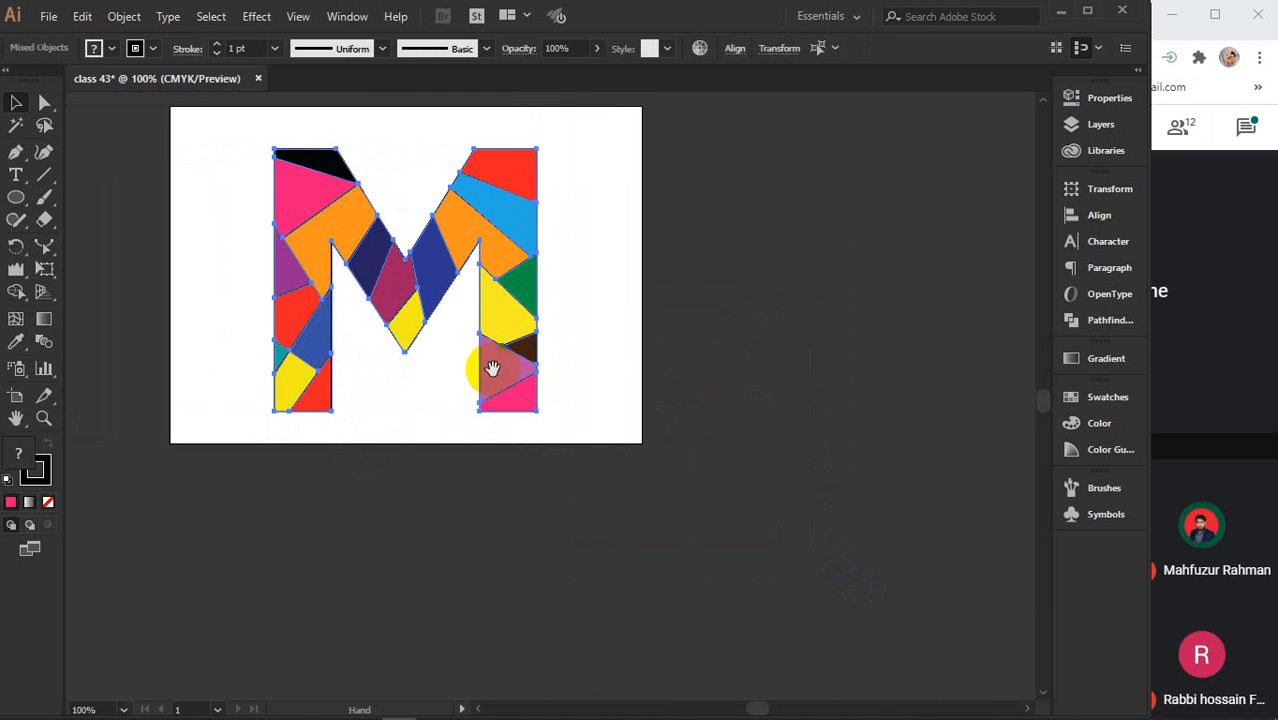
{"action": "left_click", "coordinate": [718, 355]}
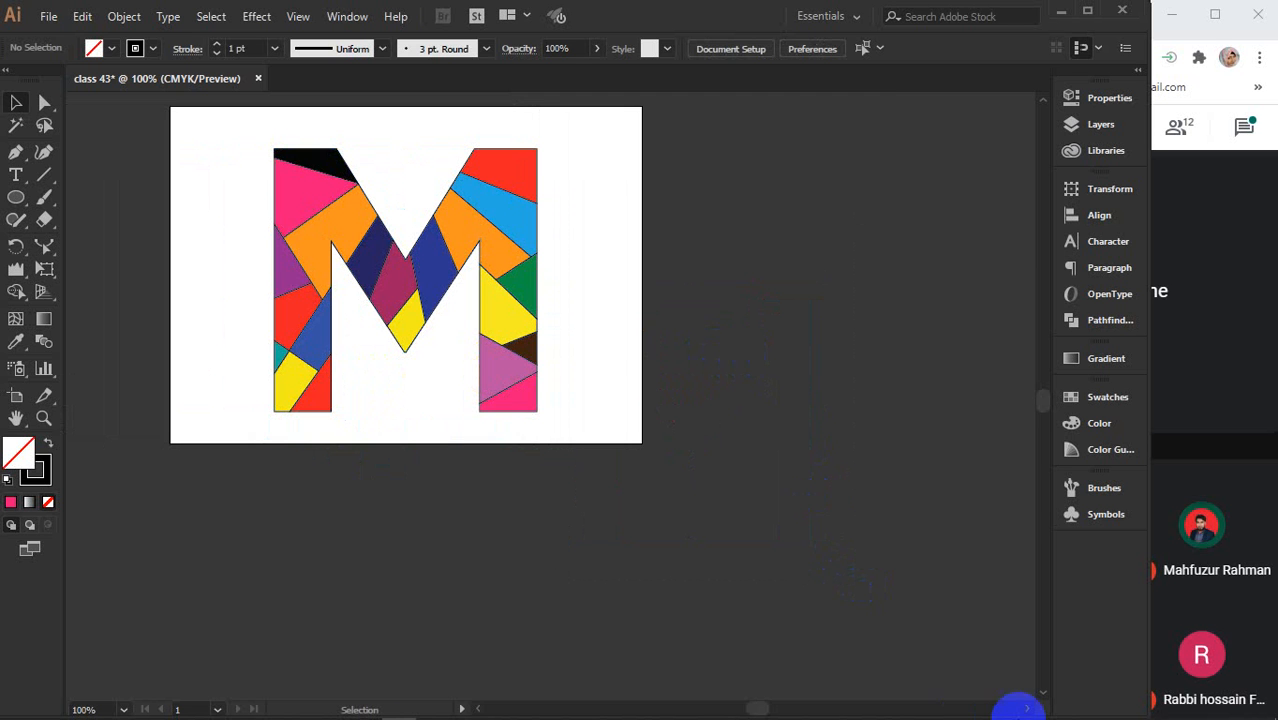
{"action": "mouse_move", "coordinate": [1013, 705]}
{"action": "left_click", "coordinate": [1114, 706]}
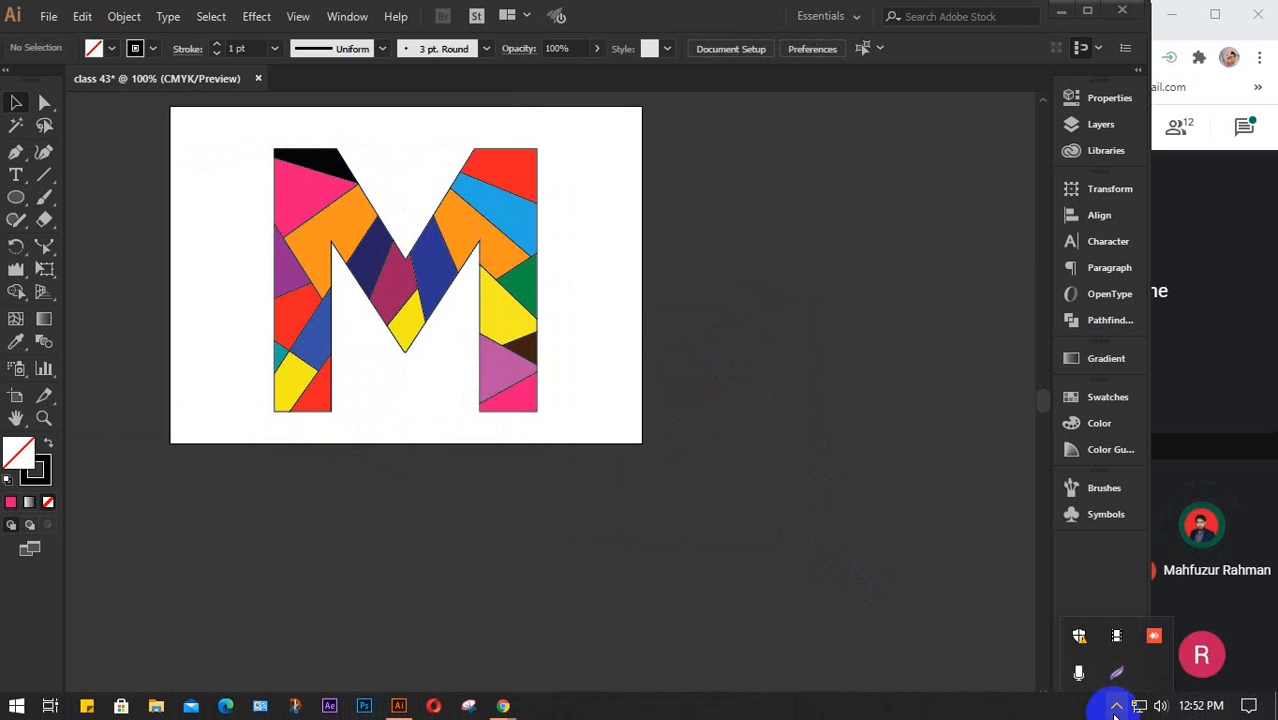